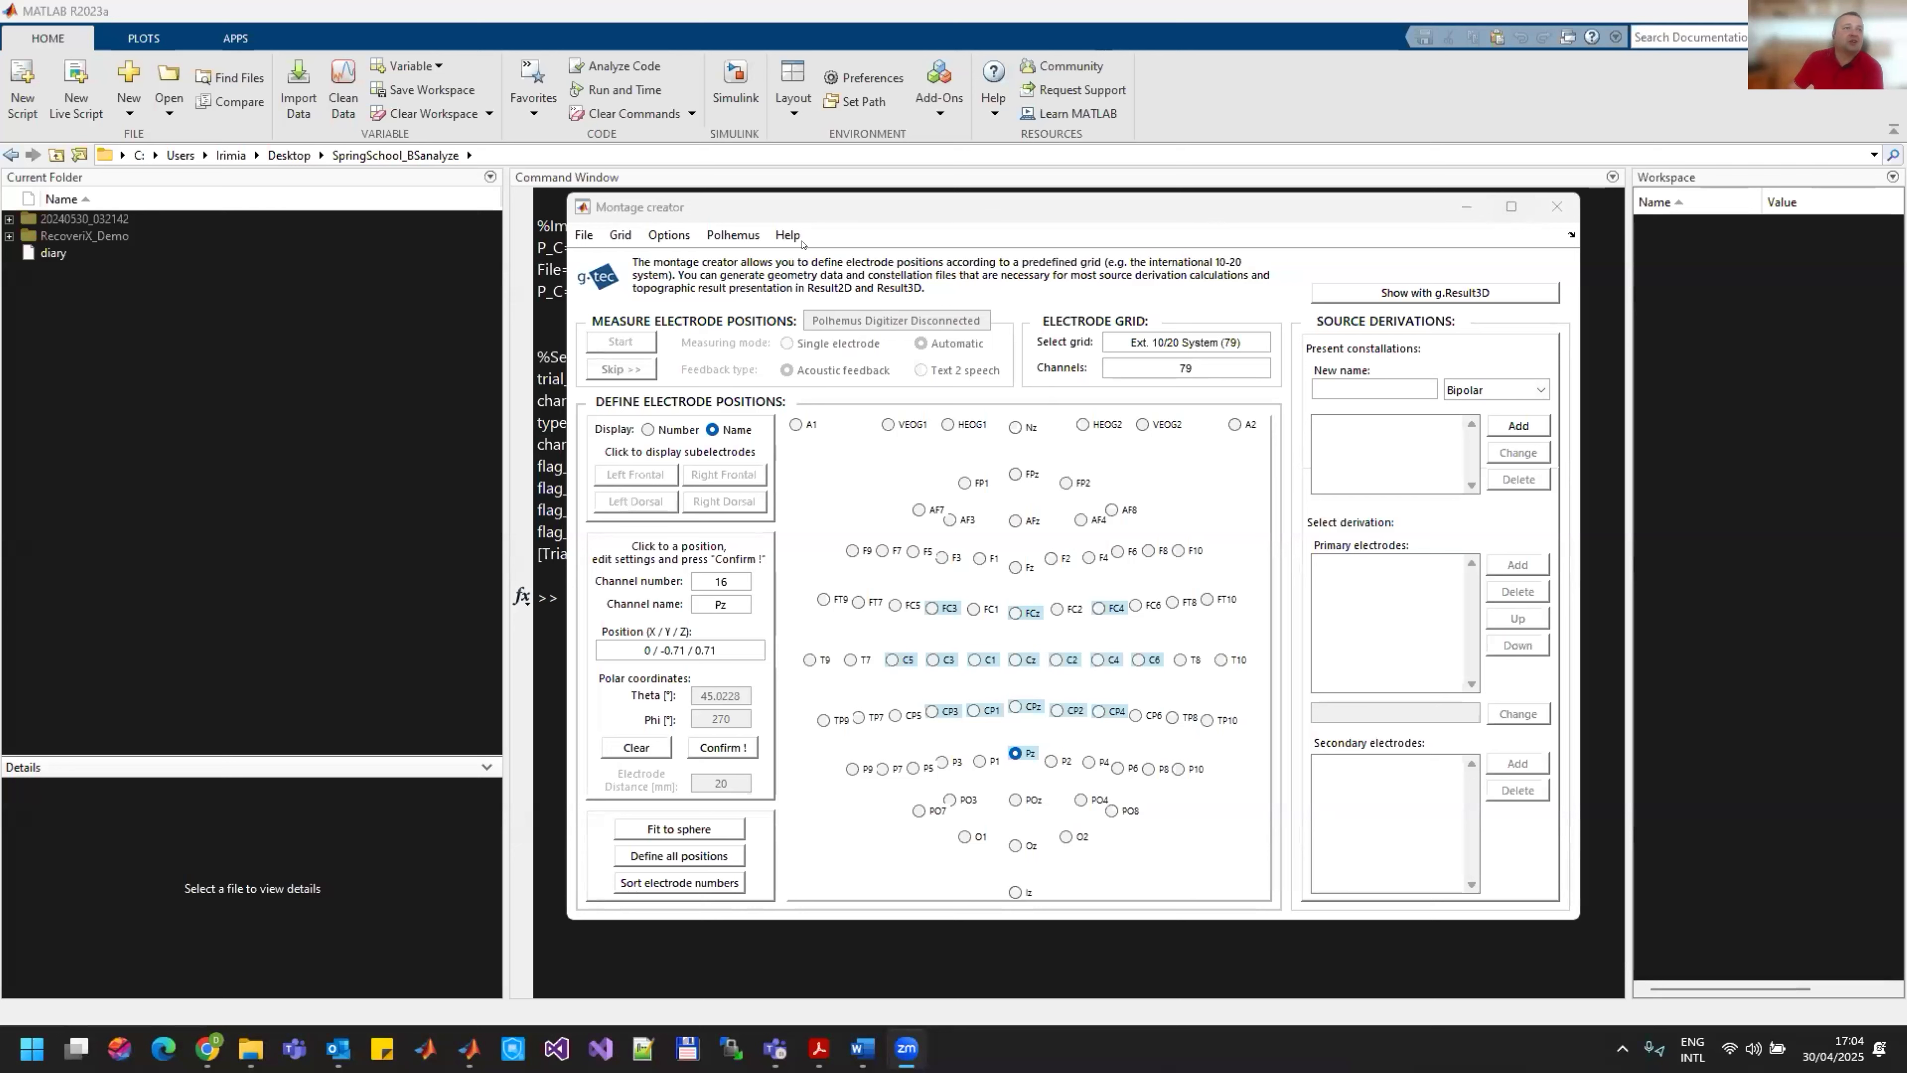
click(959, 719)
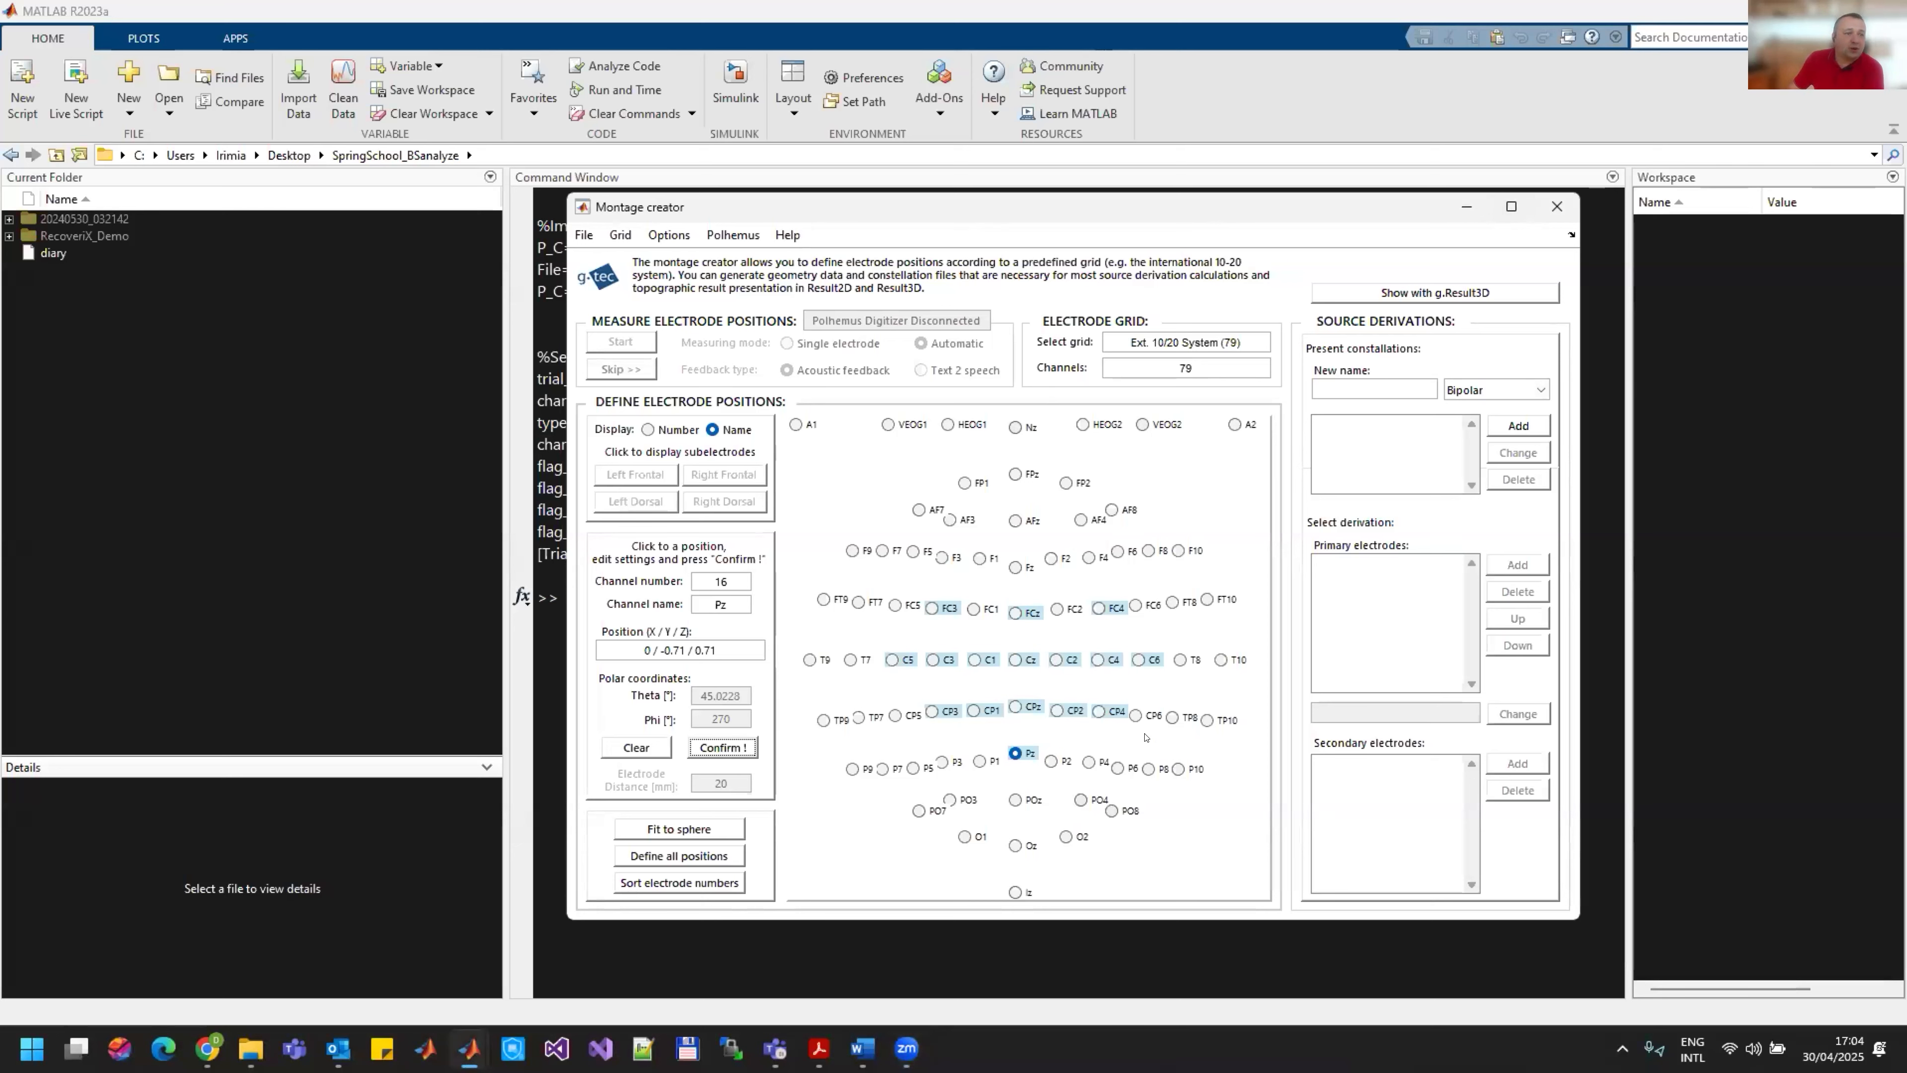
click(1052, 761)
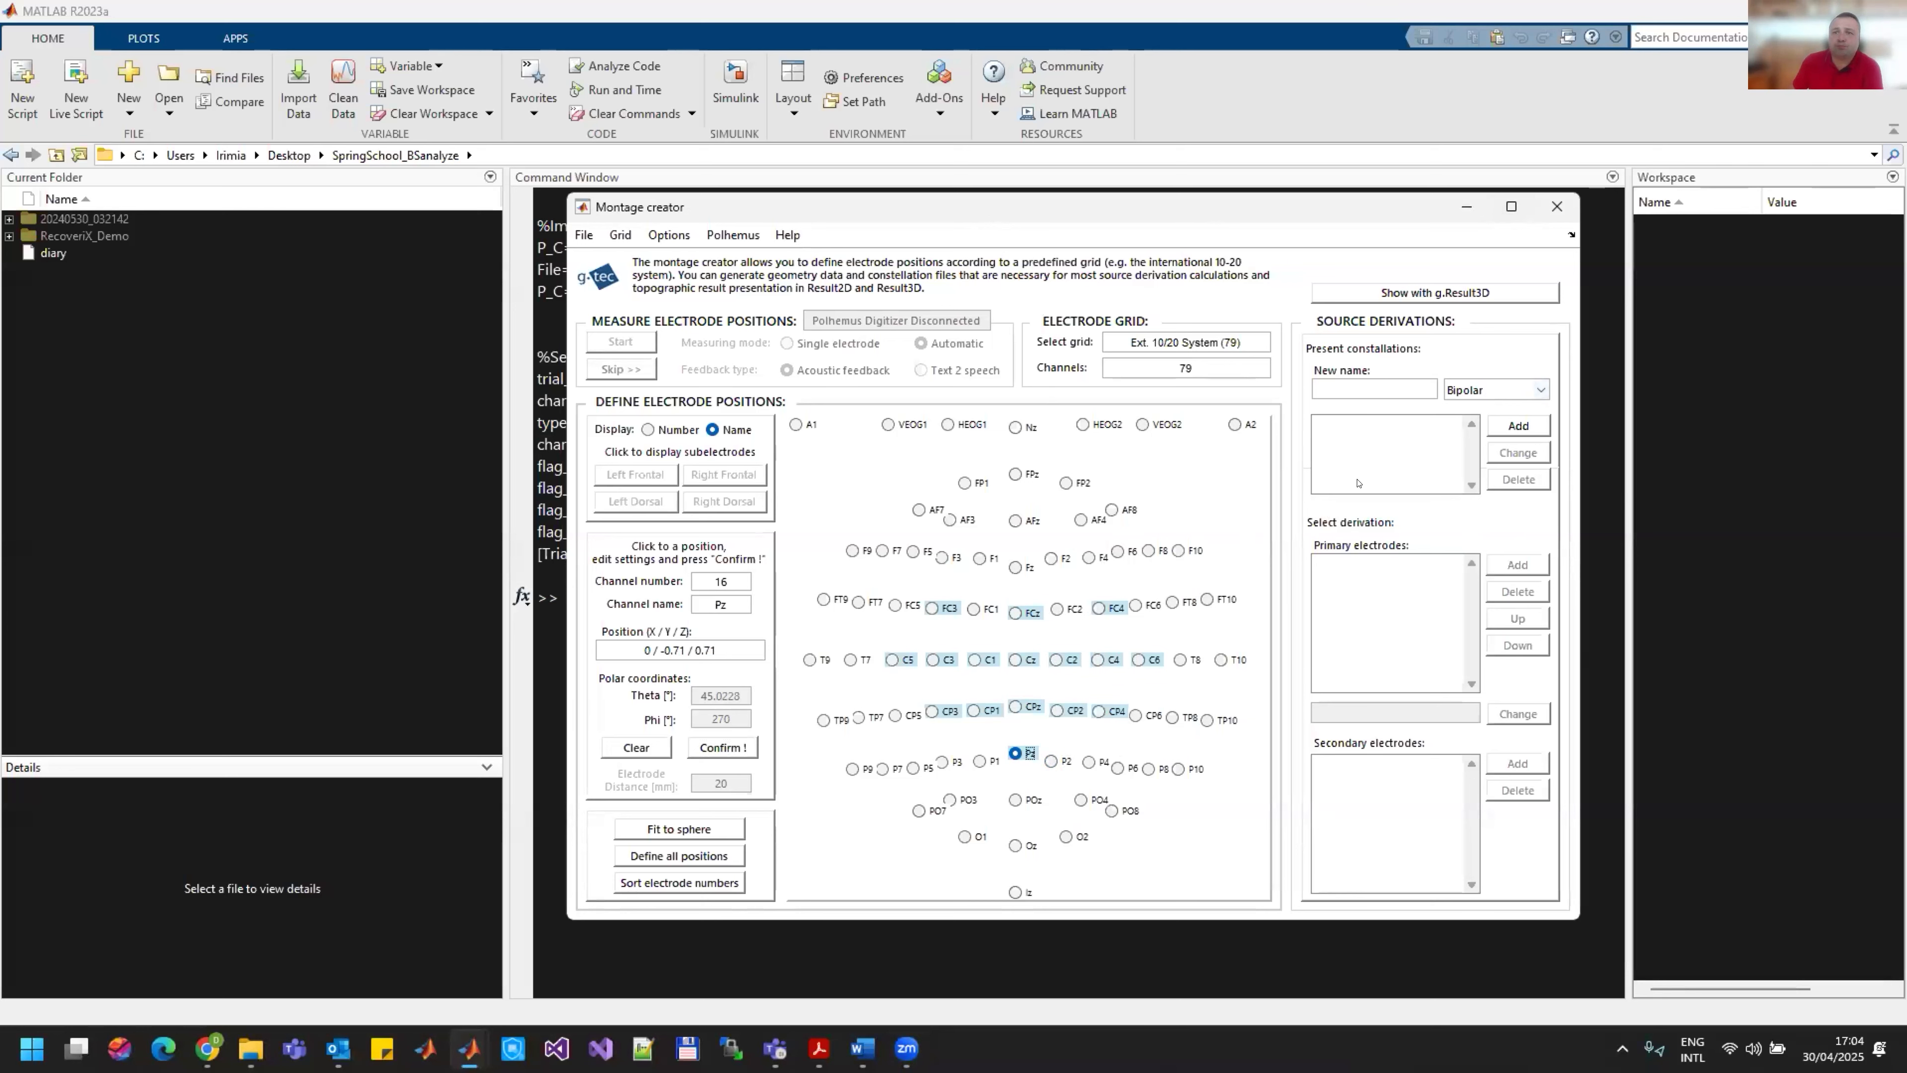
Step: Set the source derivation type of the new constellation to Laplacian
click(1532, 388)
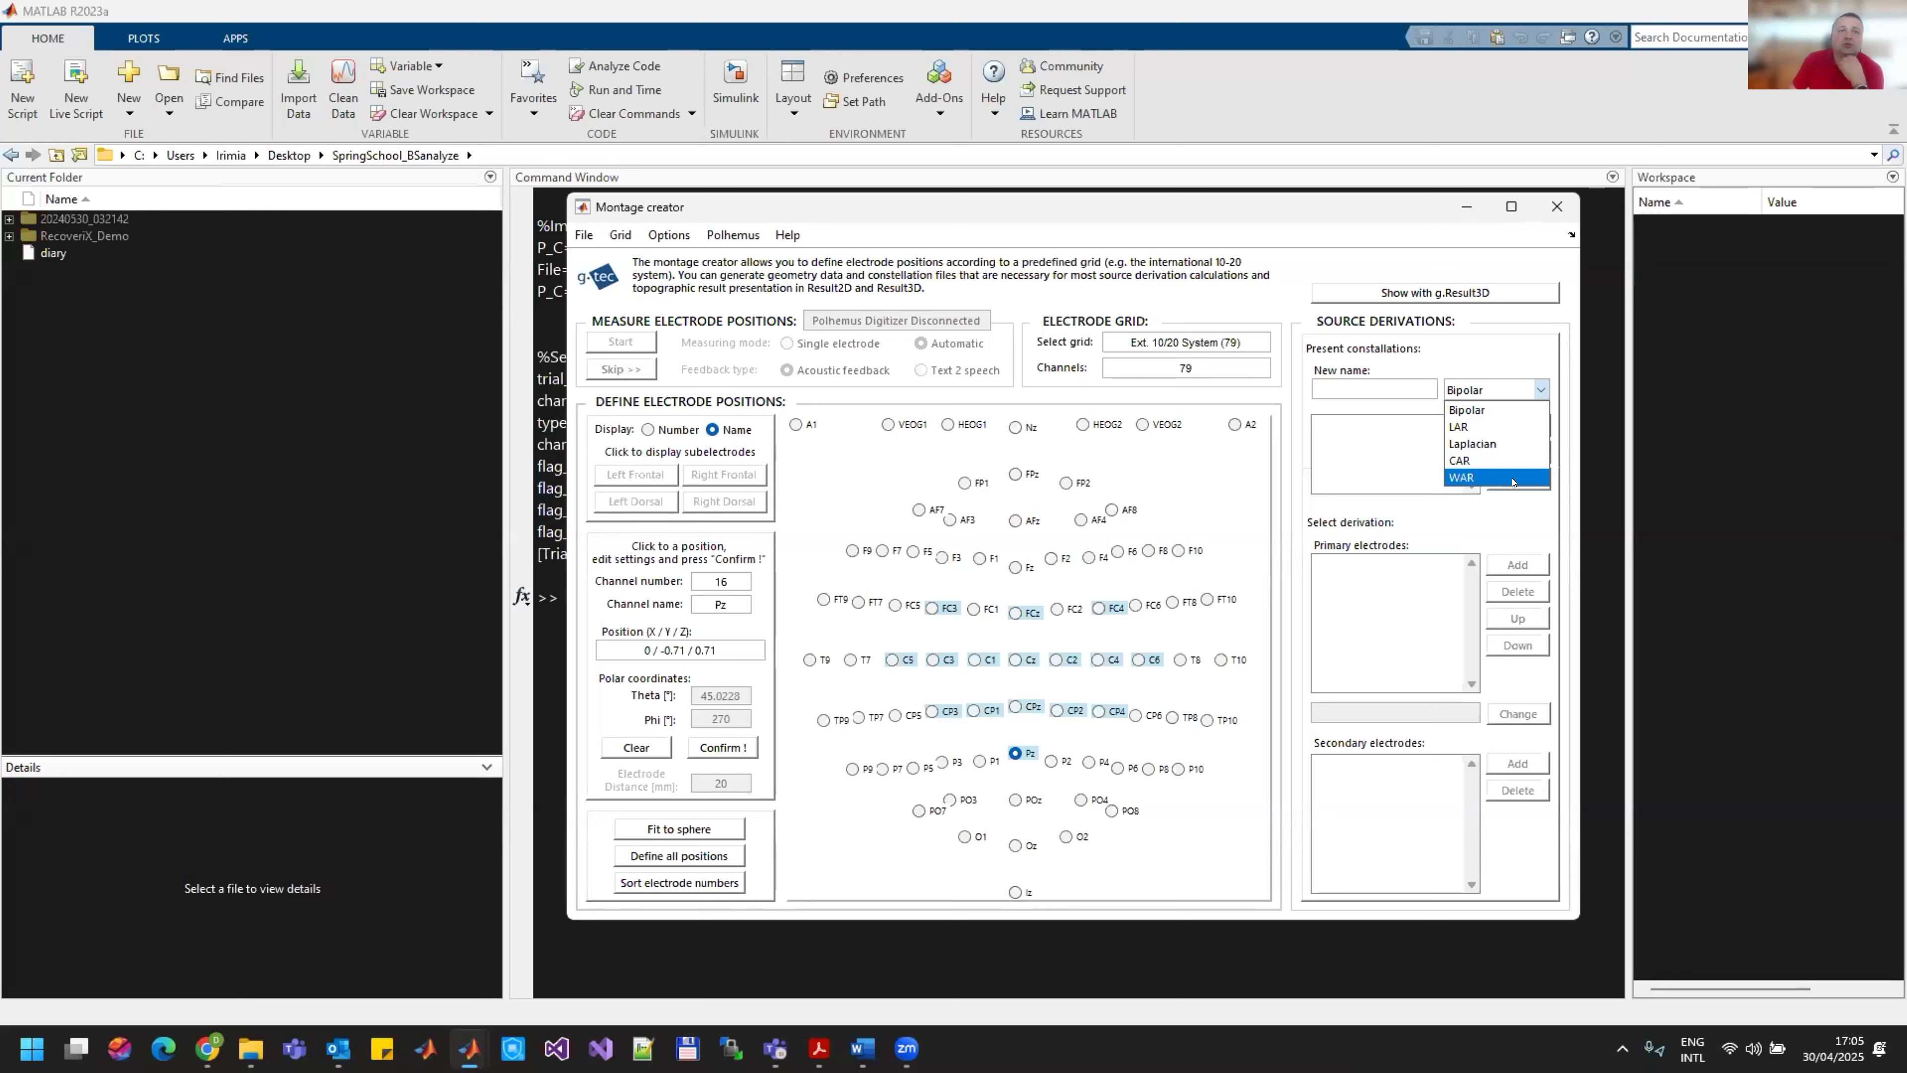
click(1374, 434)
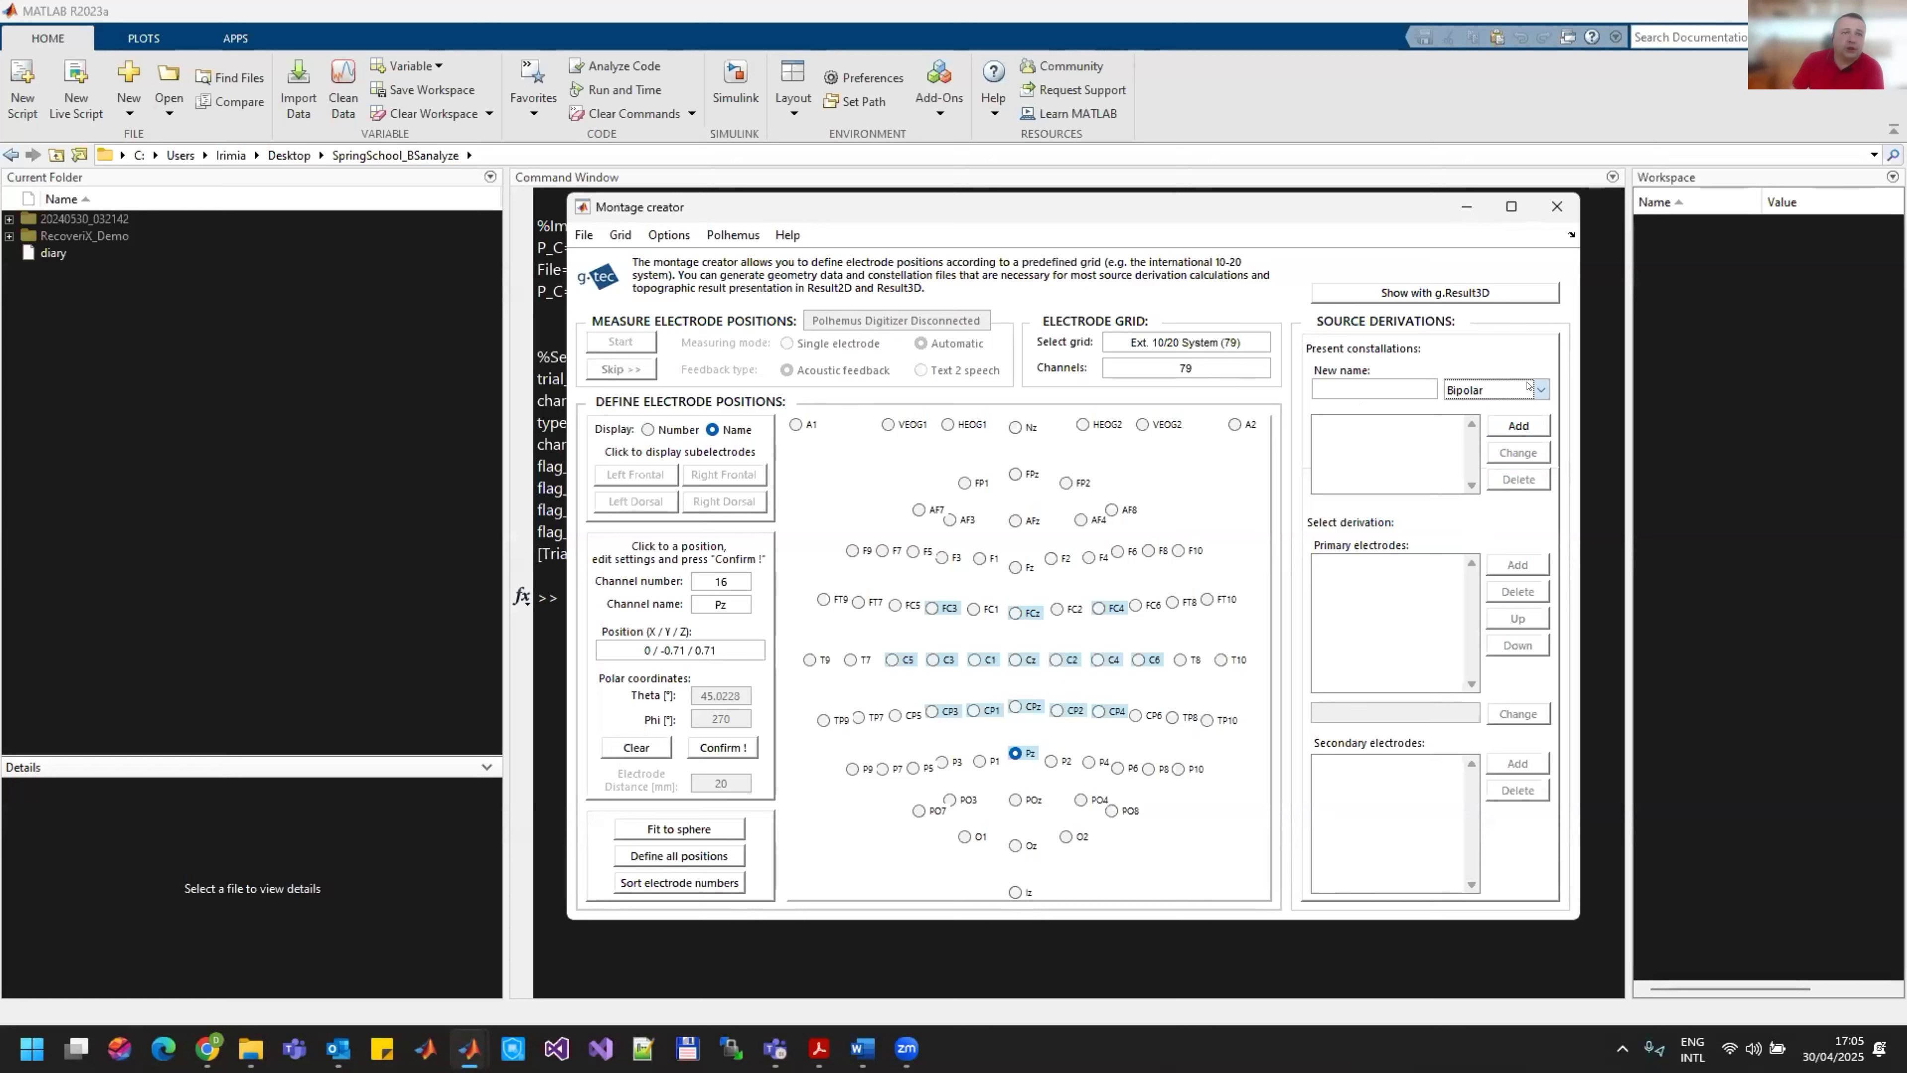
click(1486, 390)
click(1483, 441)
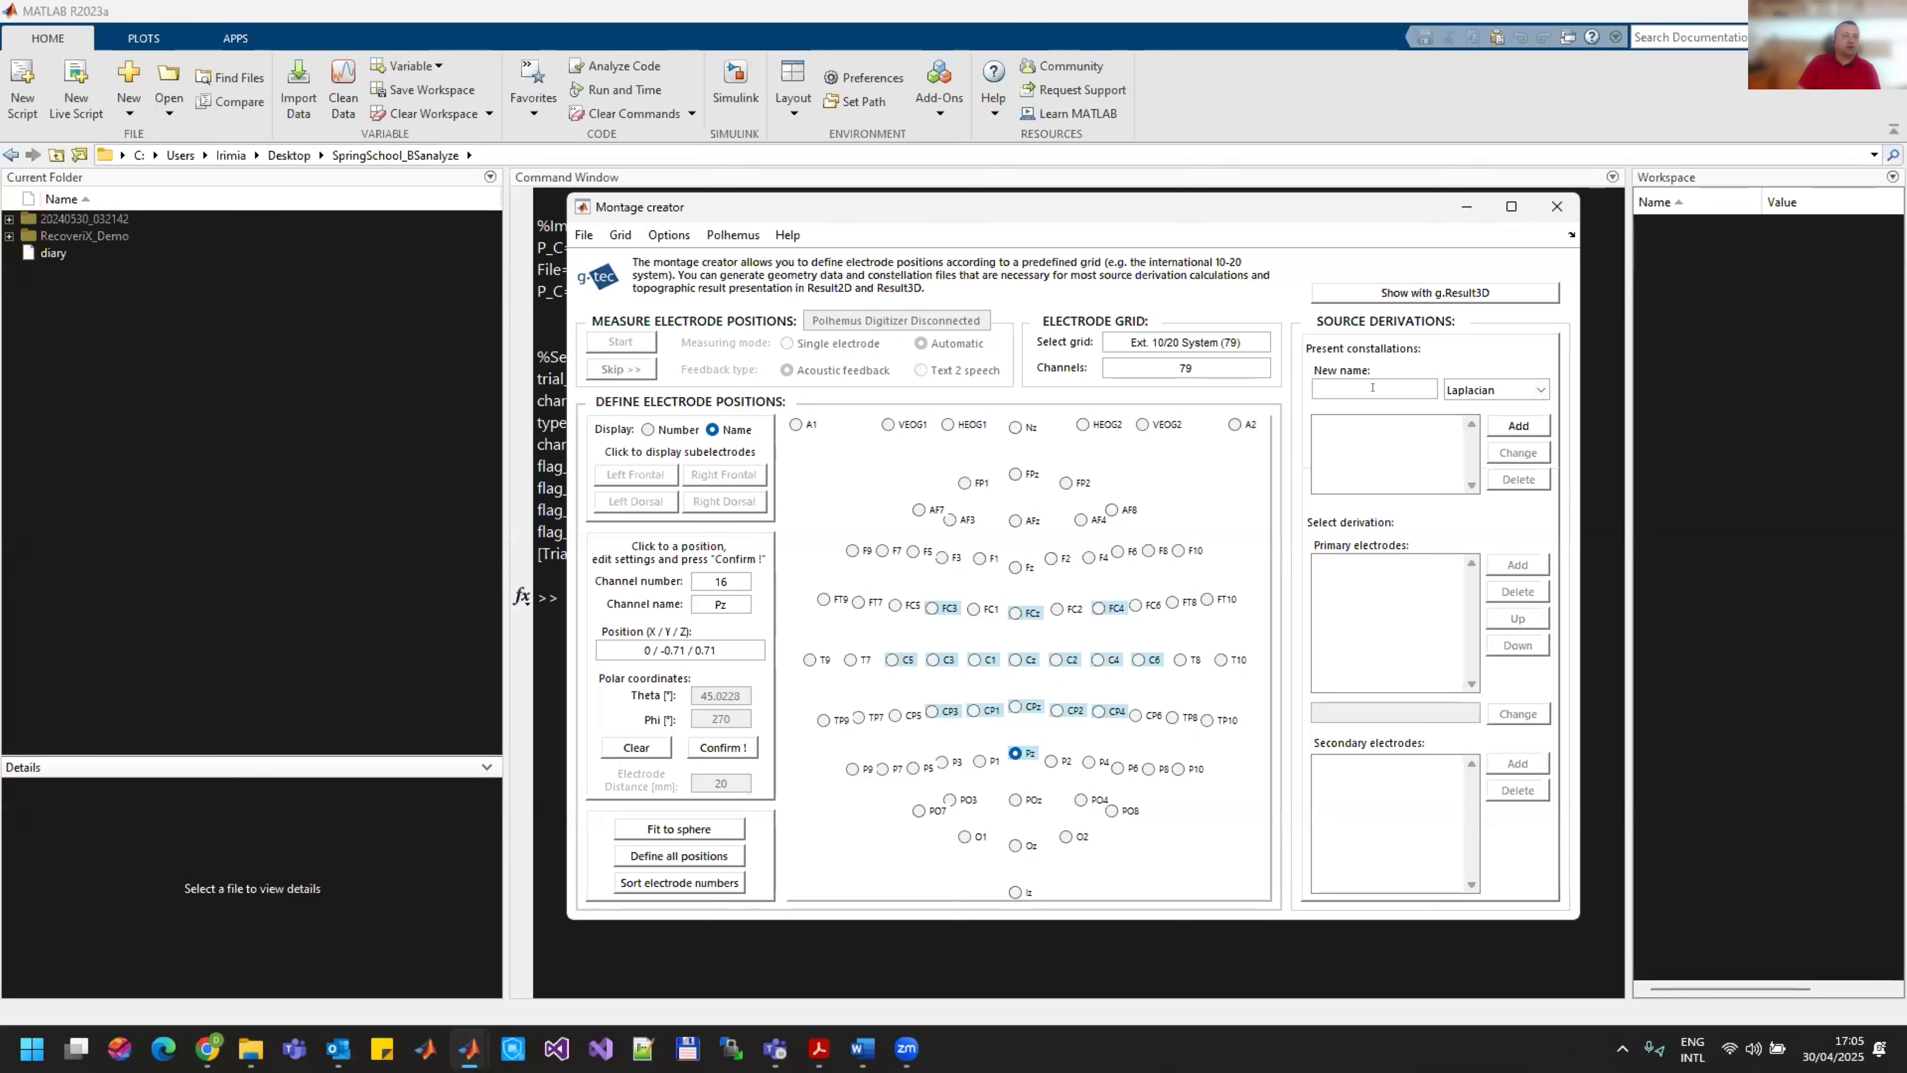
Step: Name the new Laplacian constellation C3C4lapl and add it to the present constellations
click(932, 660)
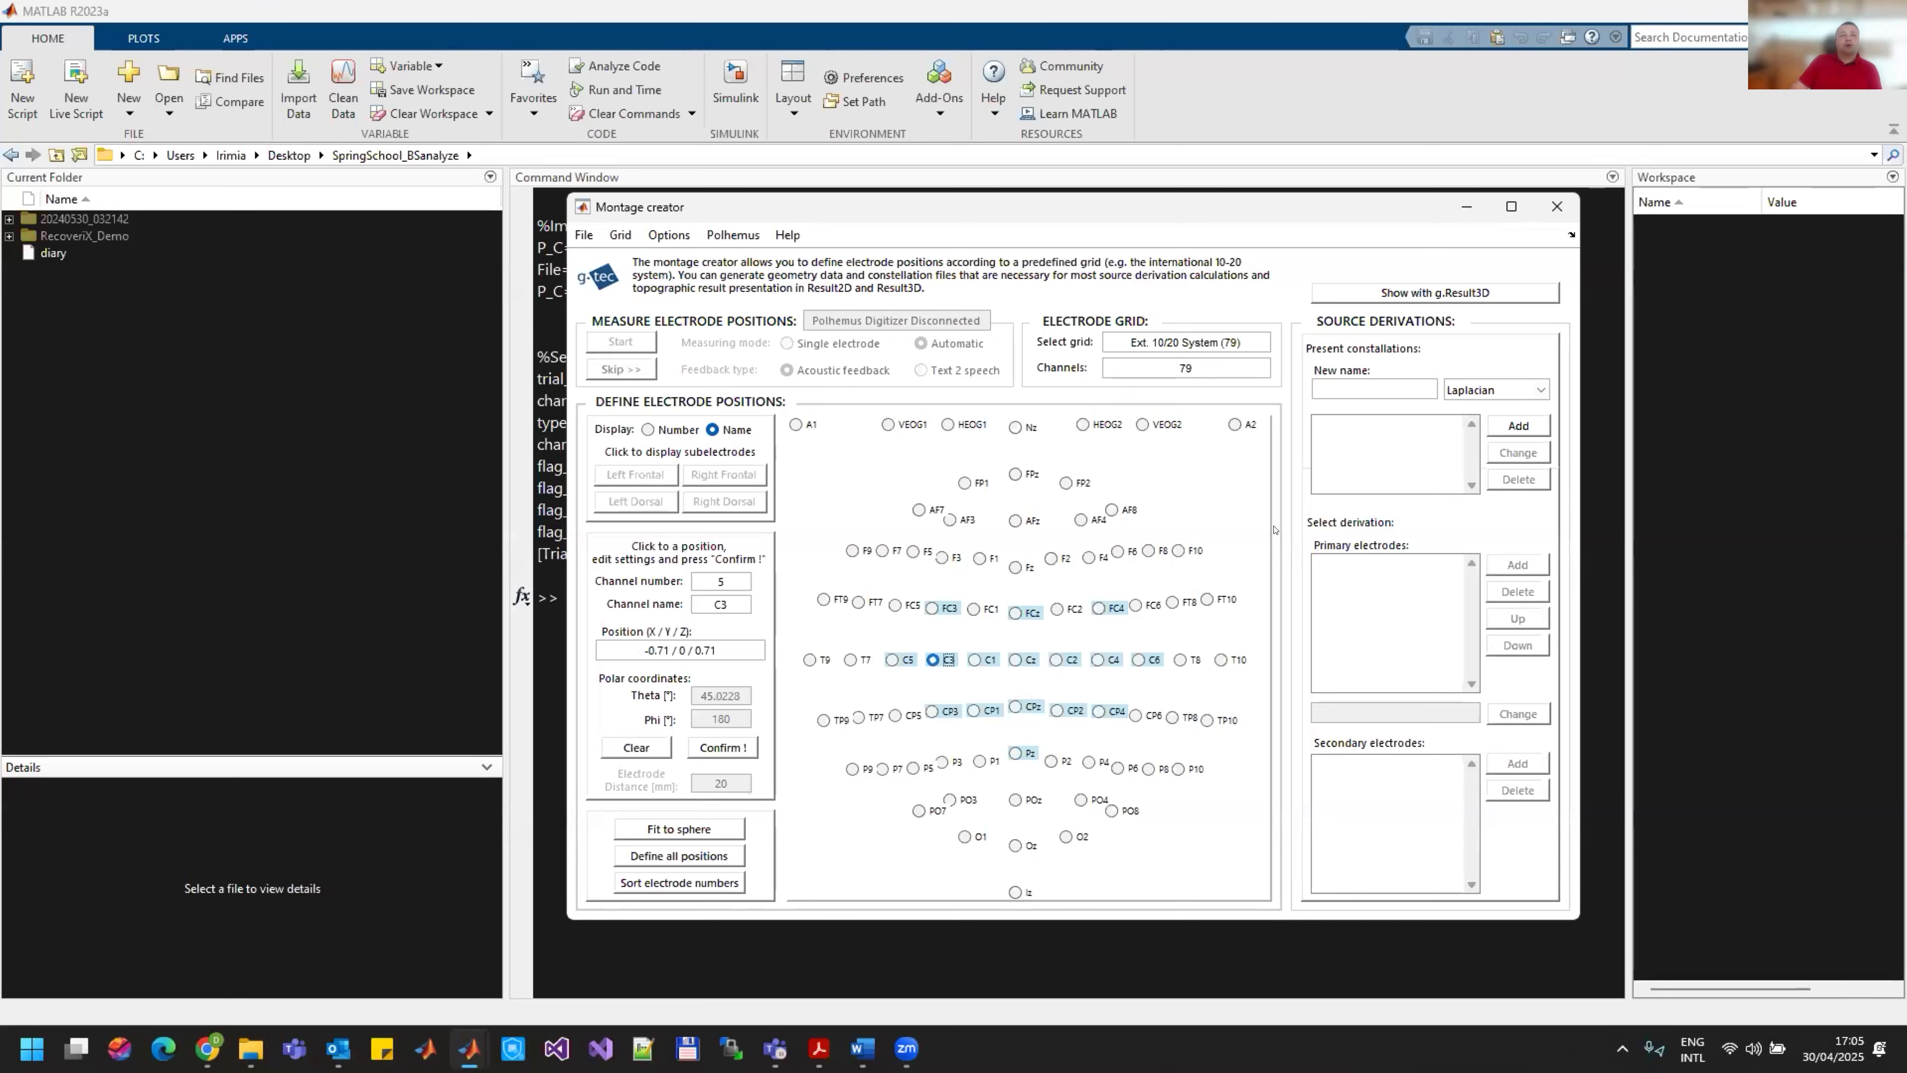
click(1376, 380)
text(C3C4lapl)
click(1514, 425)
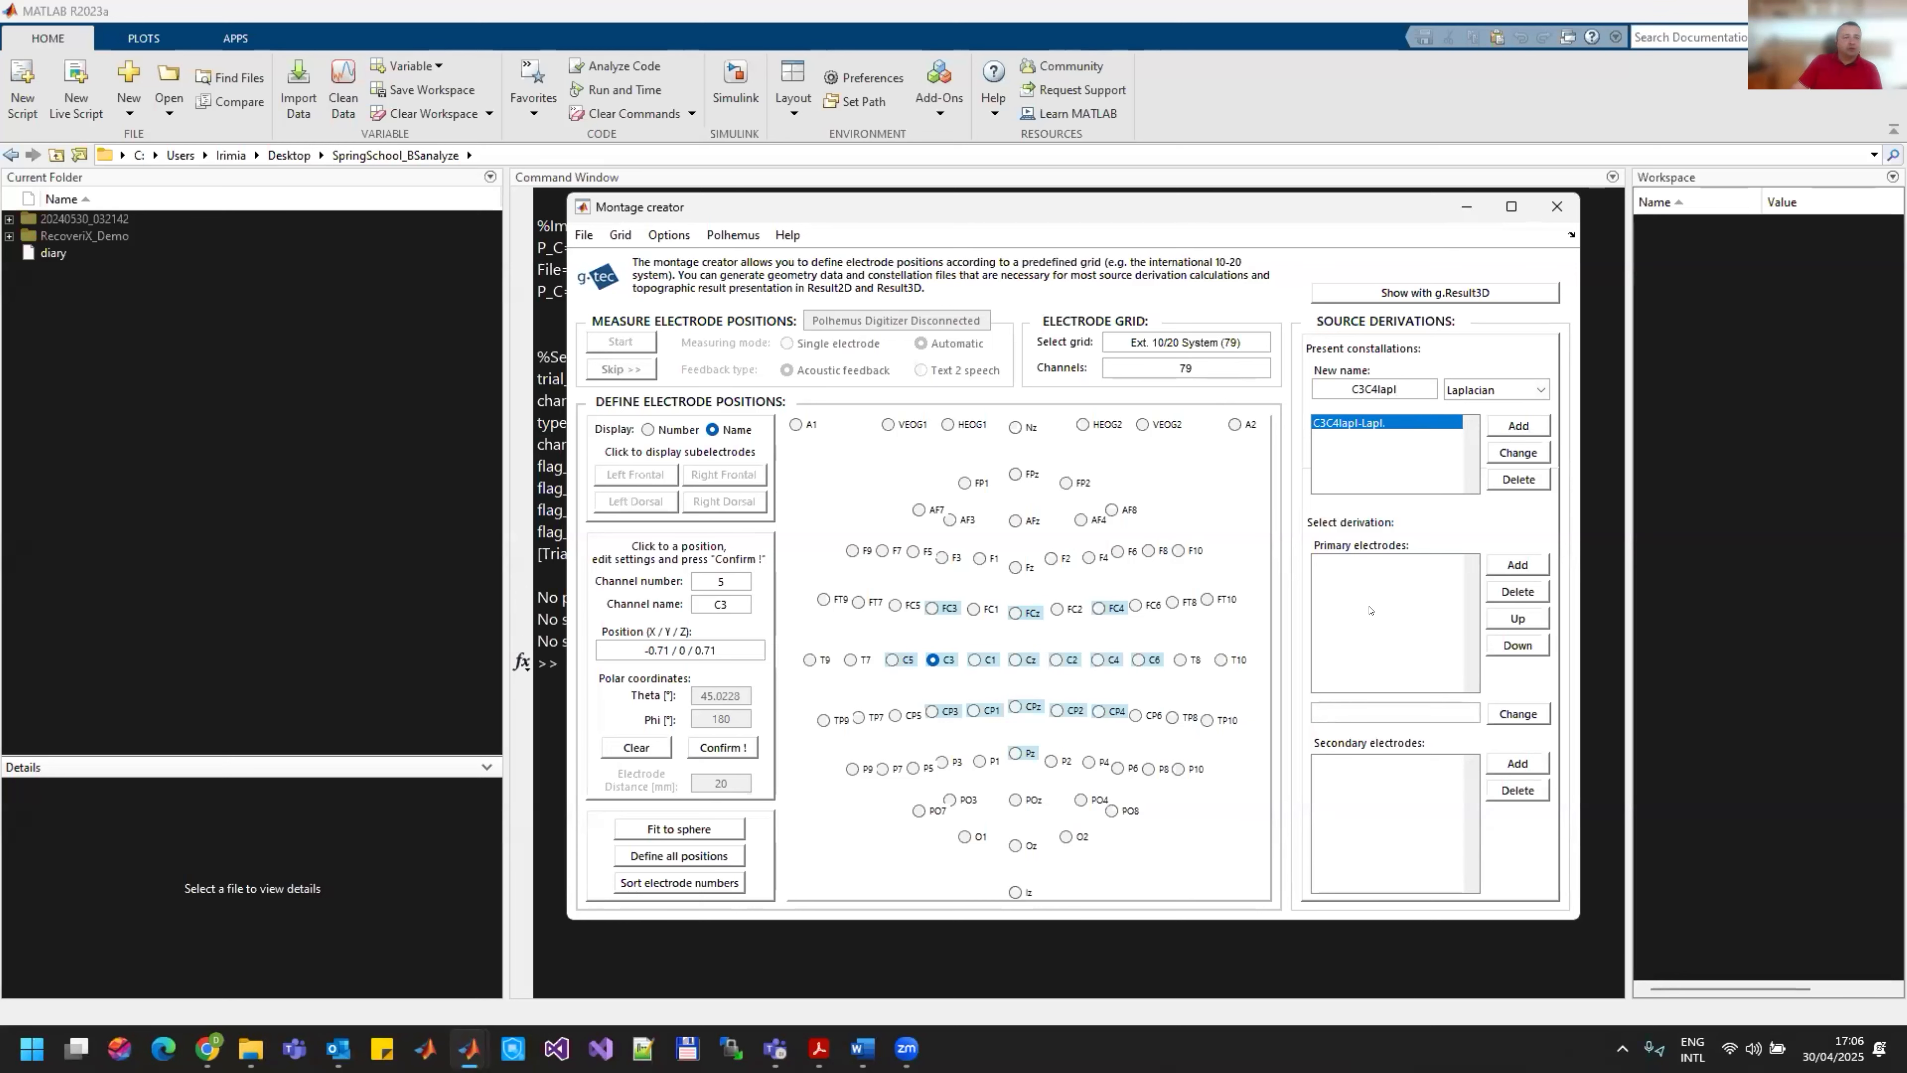
Step: Add electrode C3 as a primary electrode of the C3C4lapl constellation
click(932, 659)
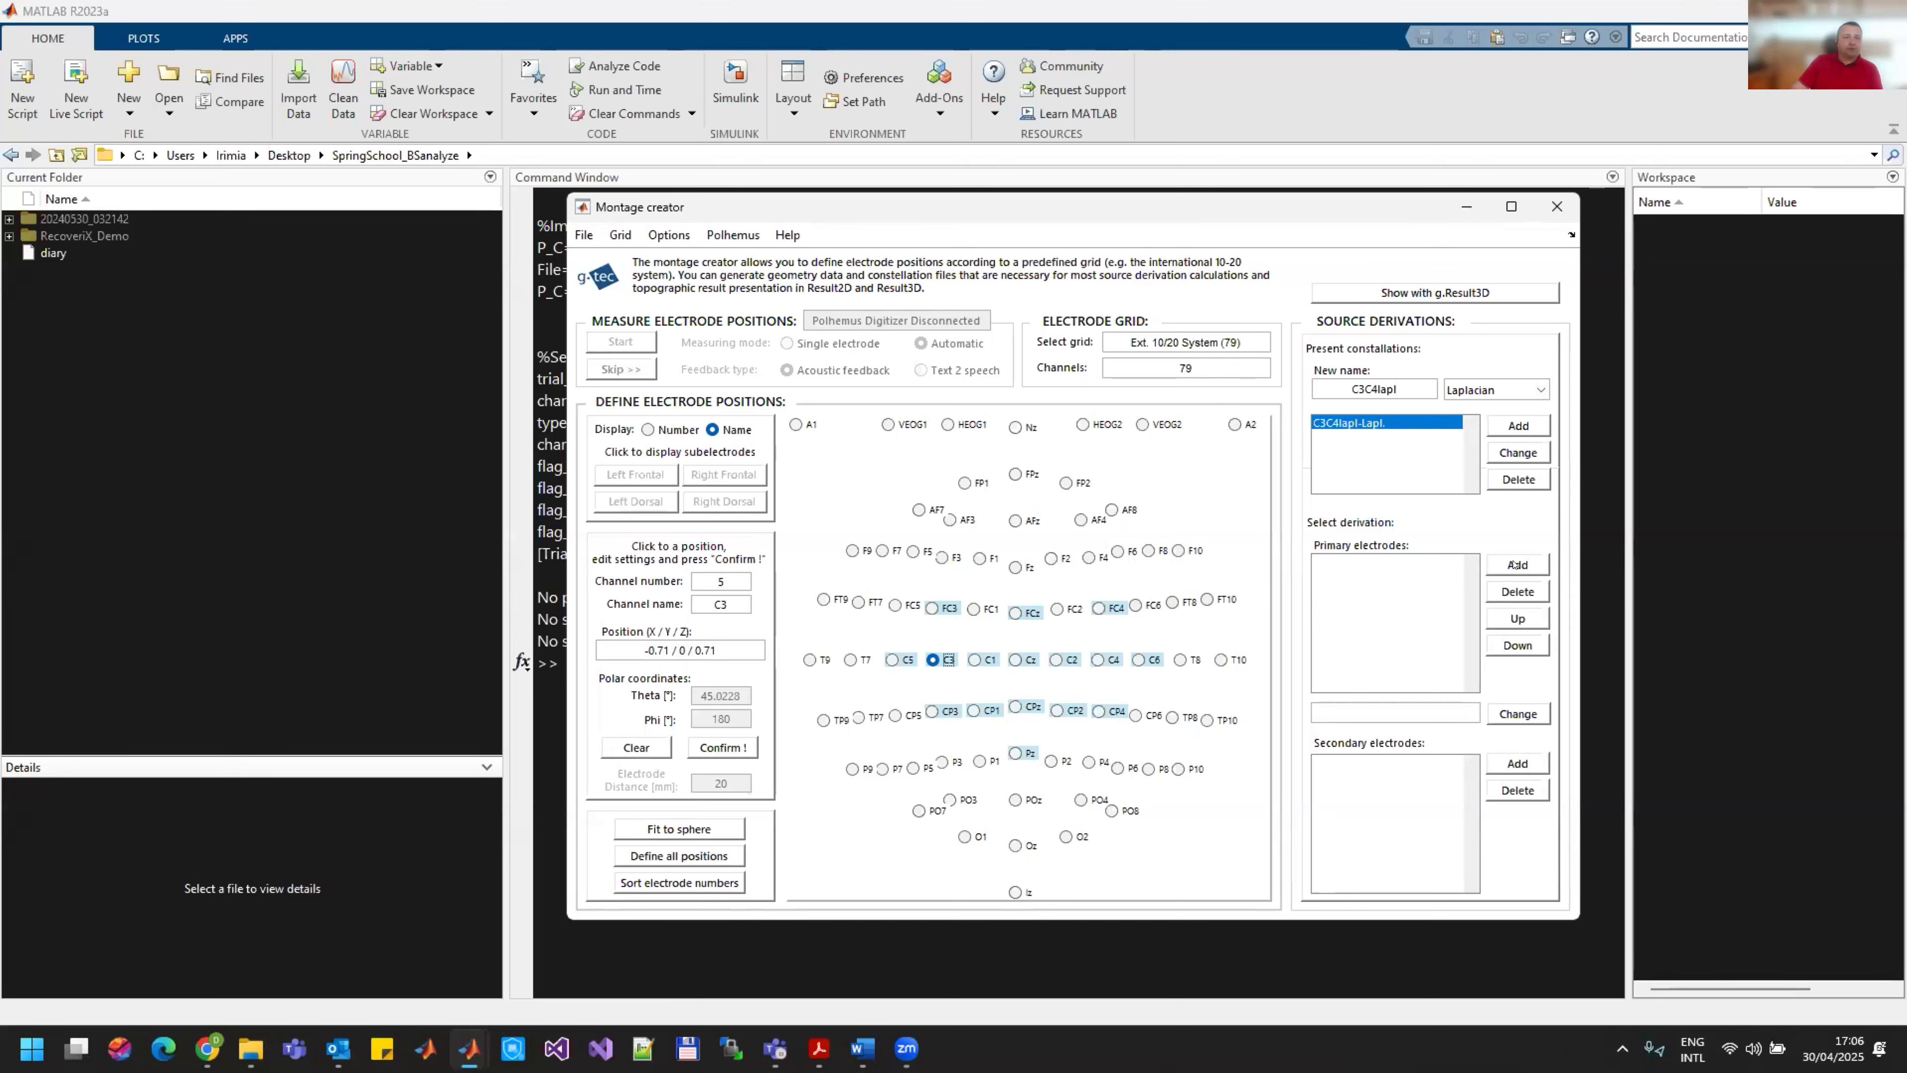
click(1515, 564)
click(1355, 564)
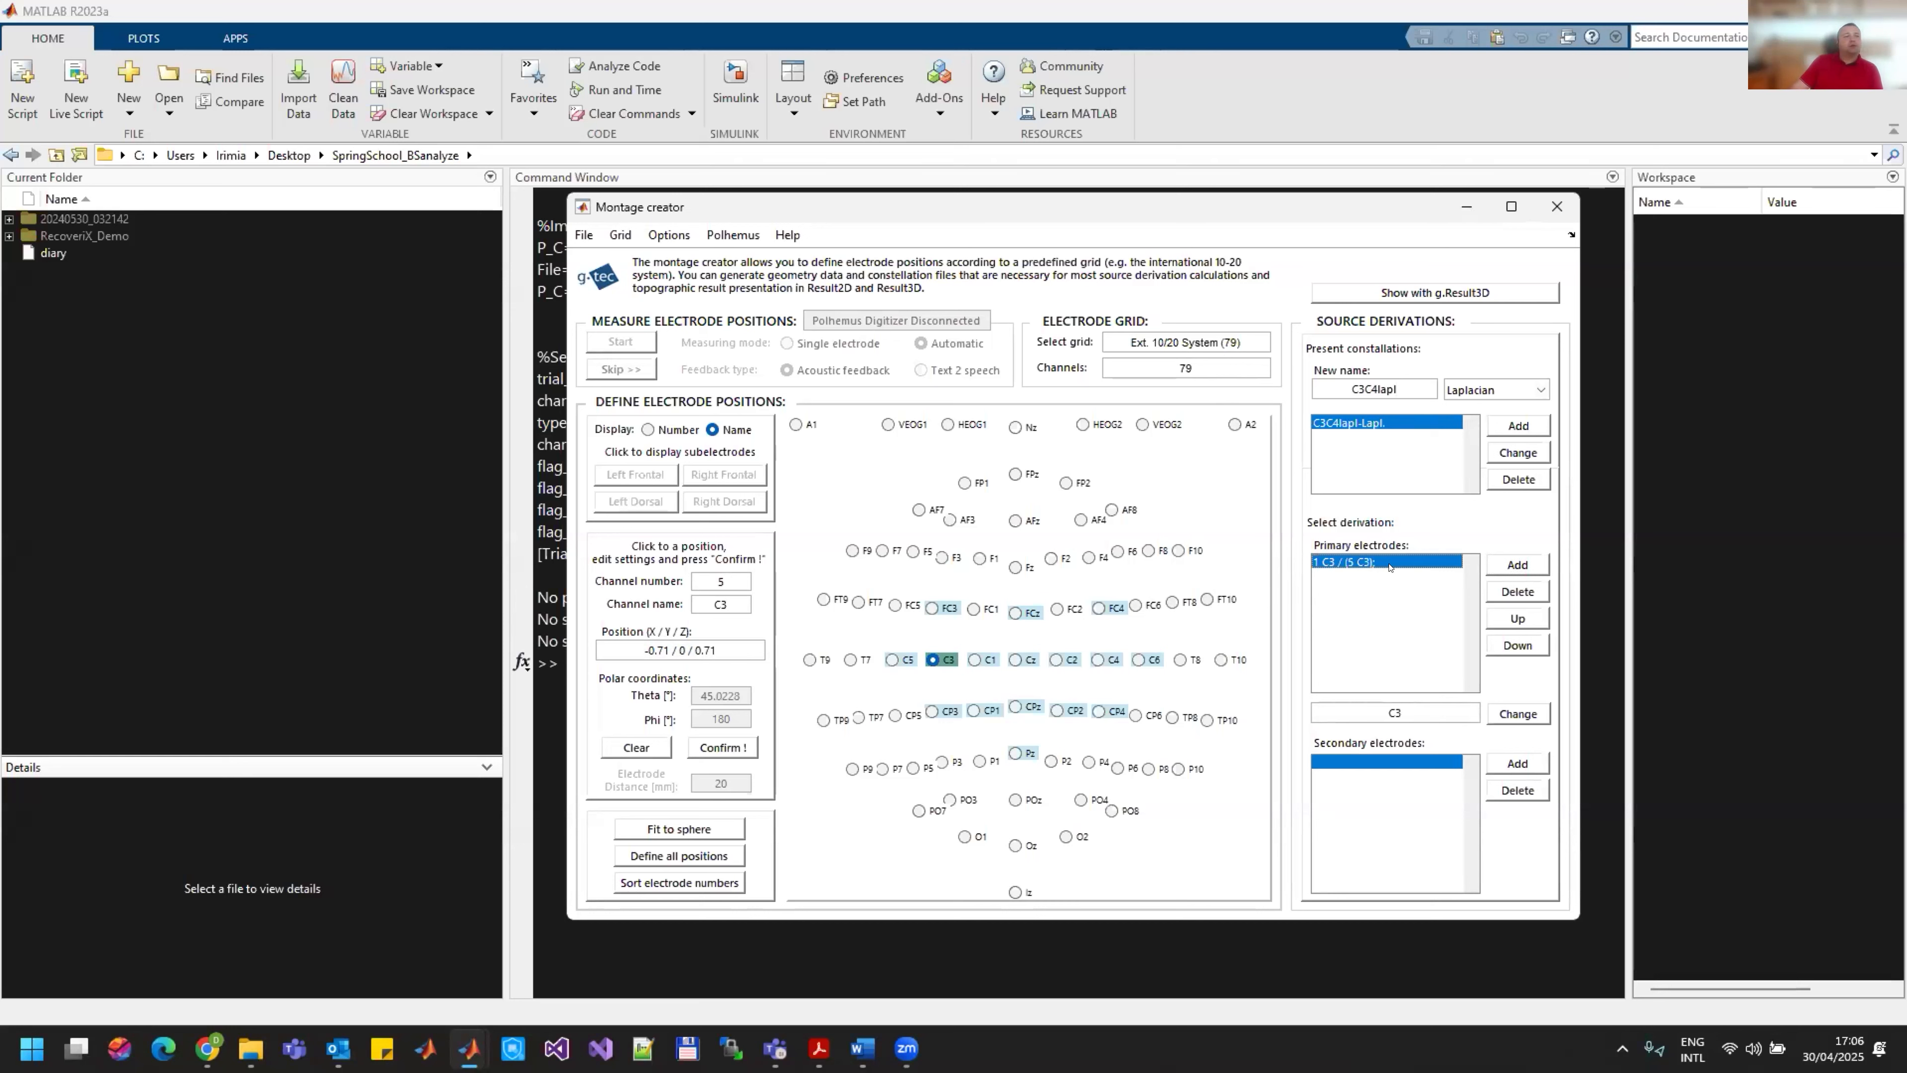
click(1372, 770)
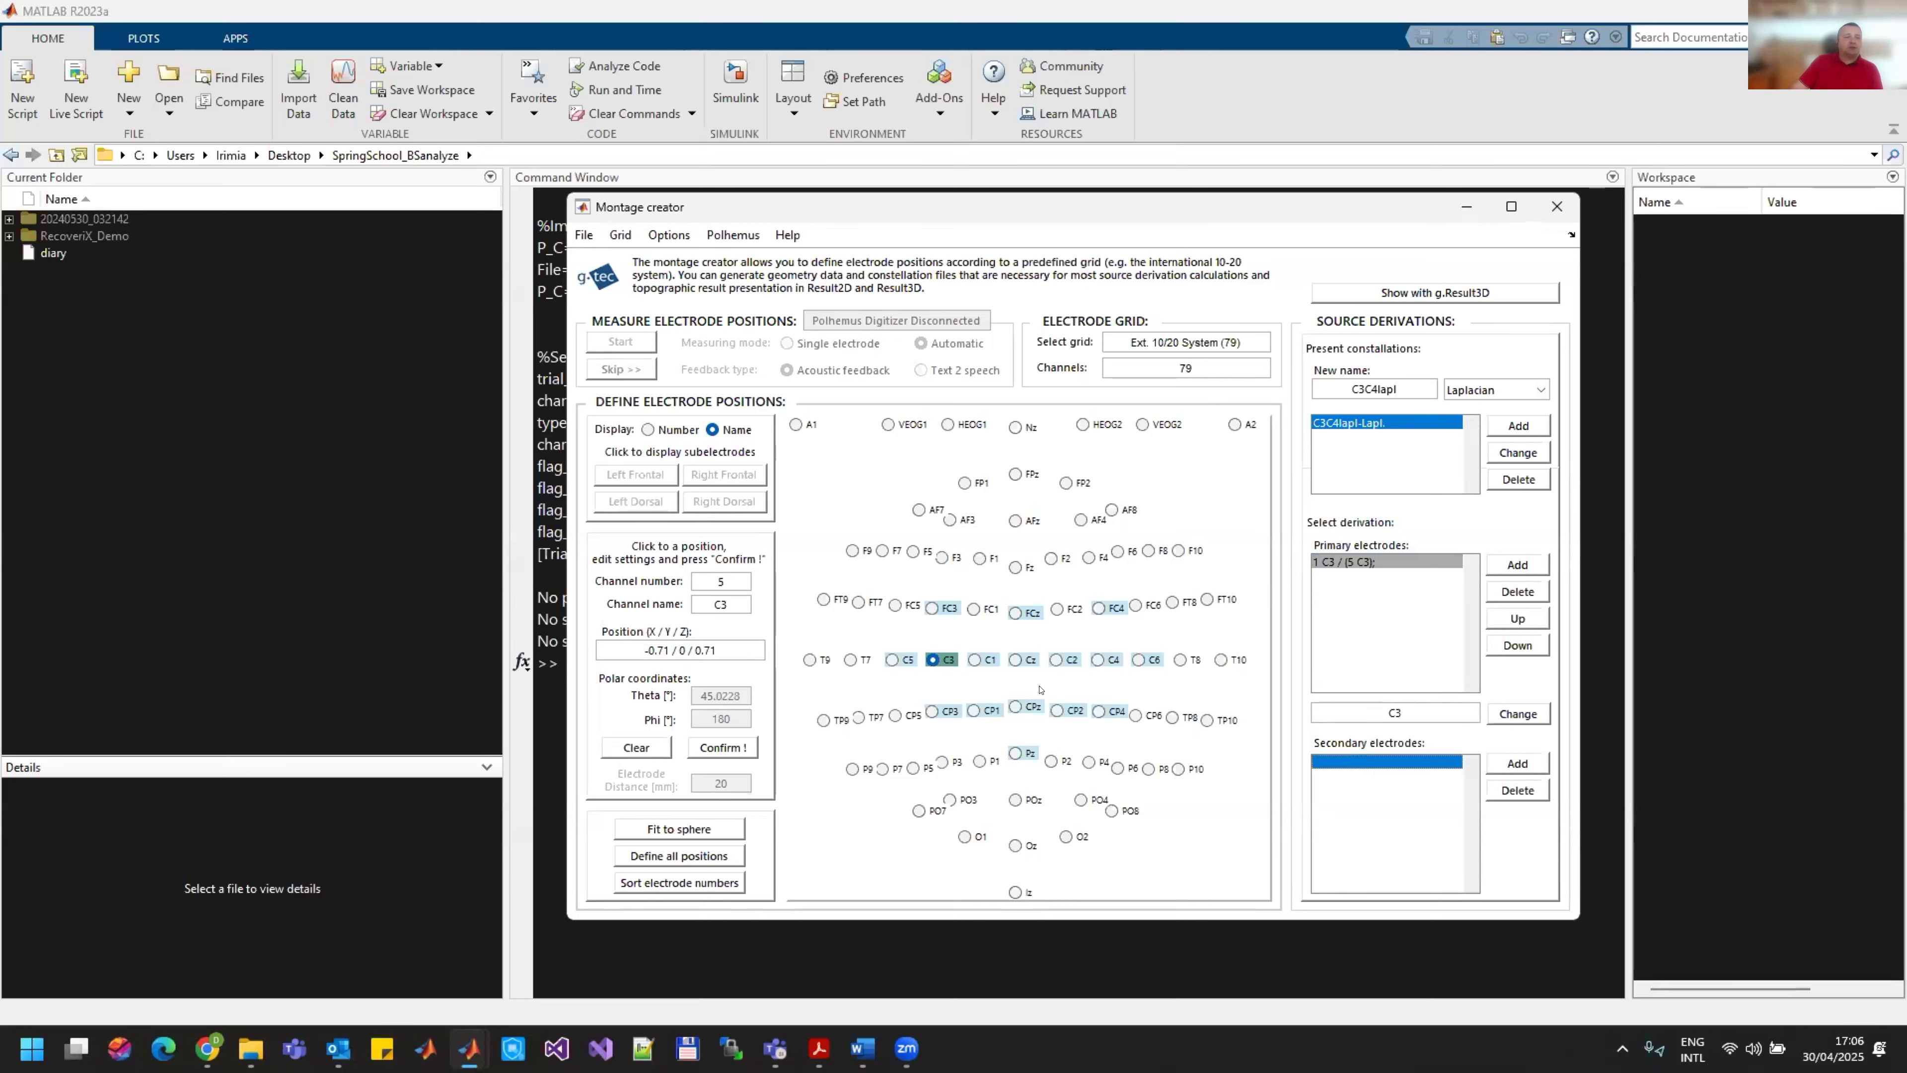
click(939, 608)
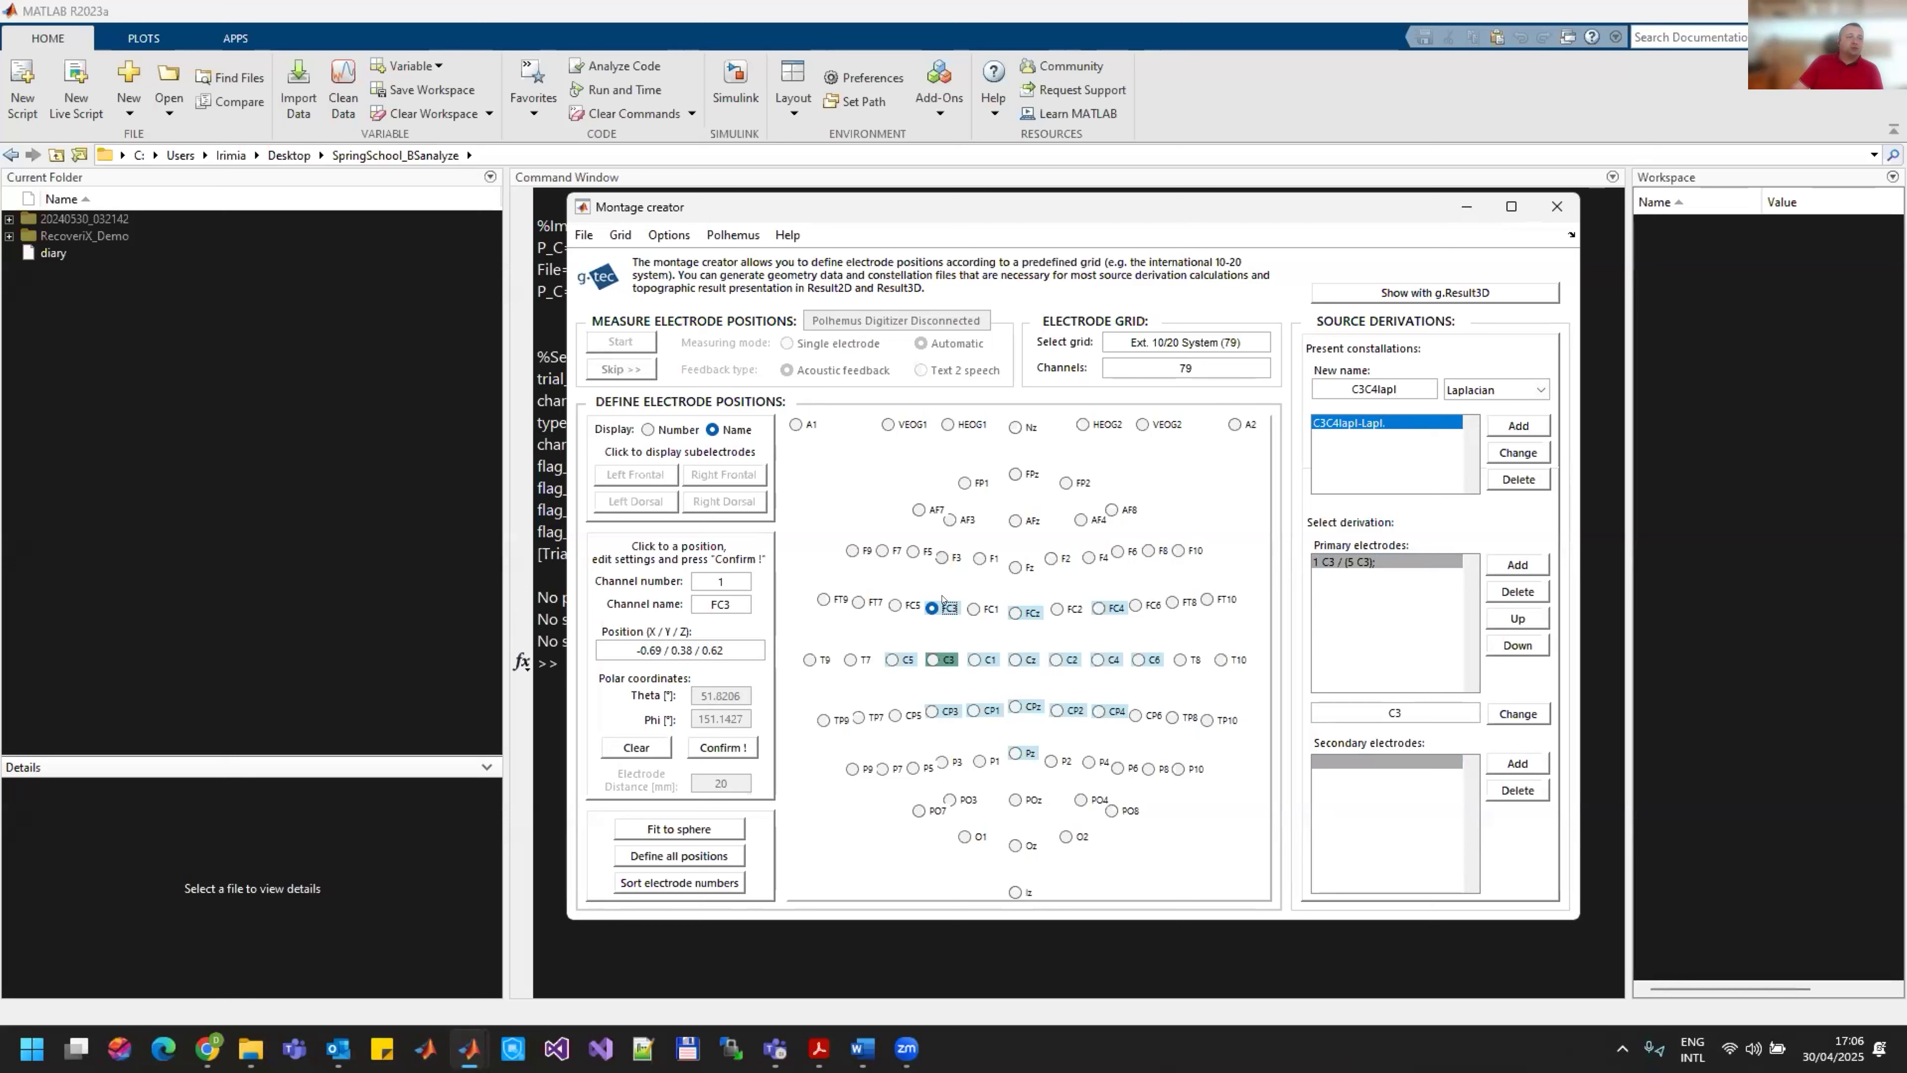
click(941, 558)
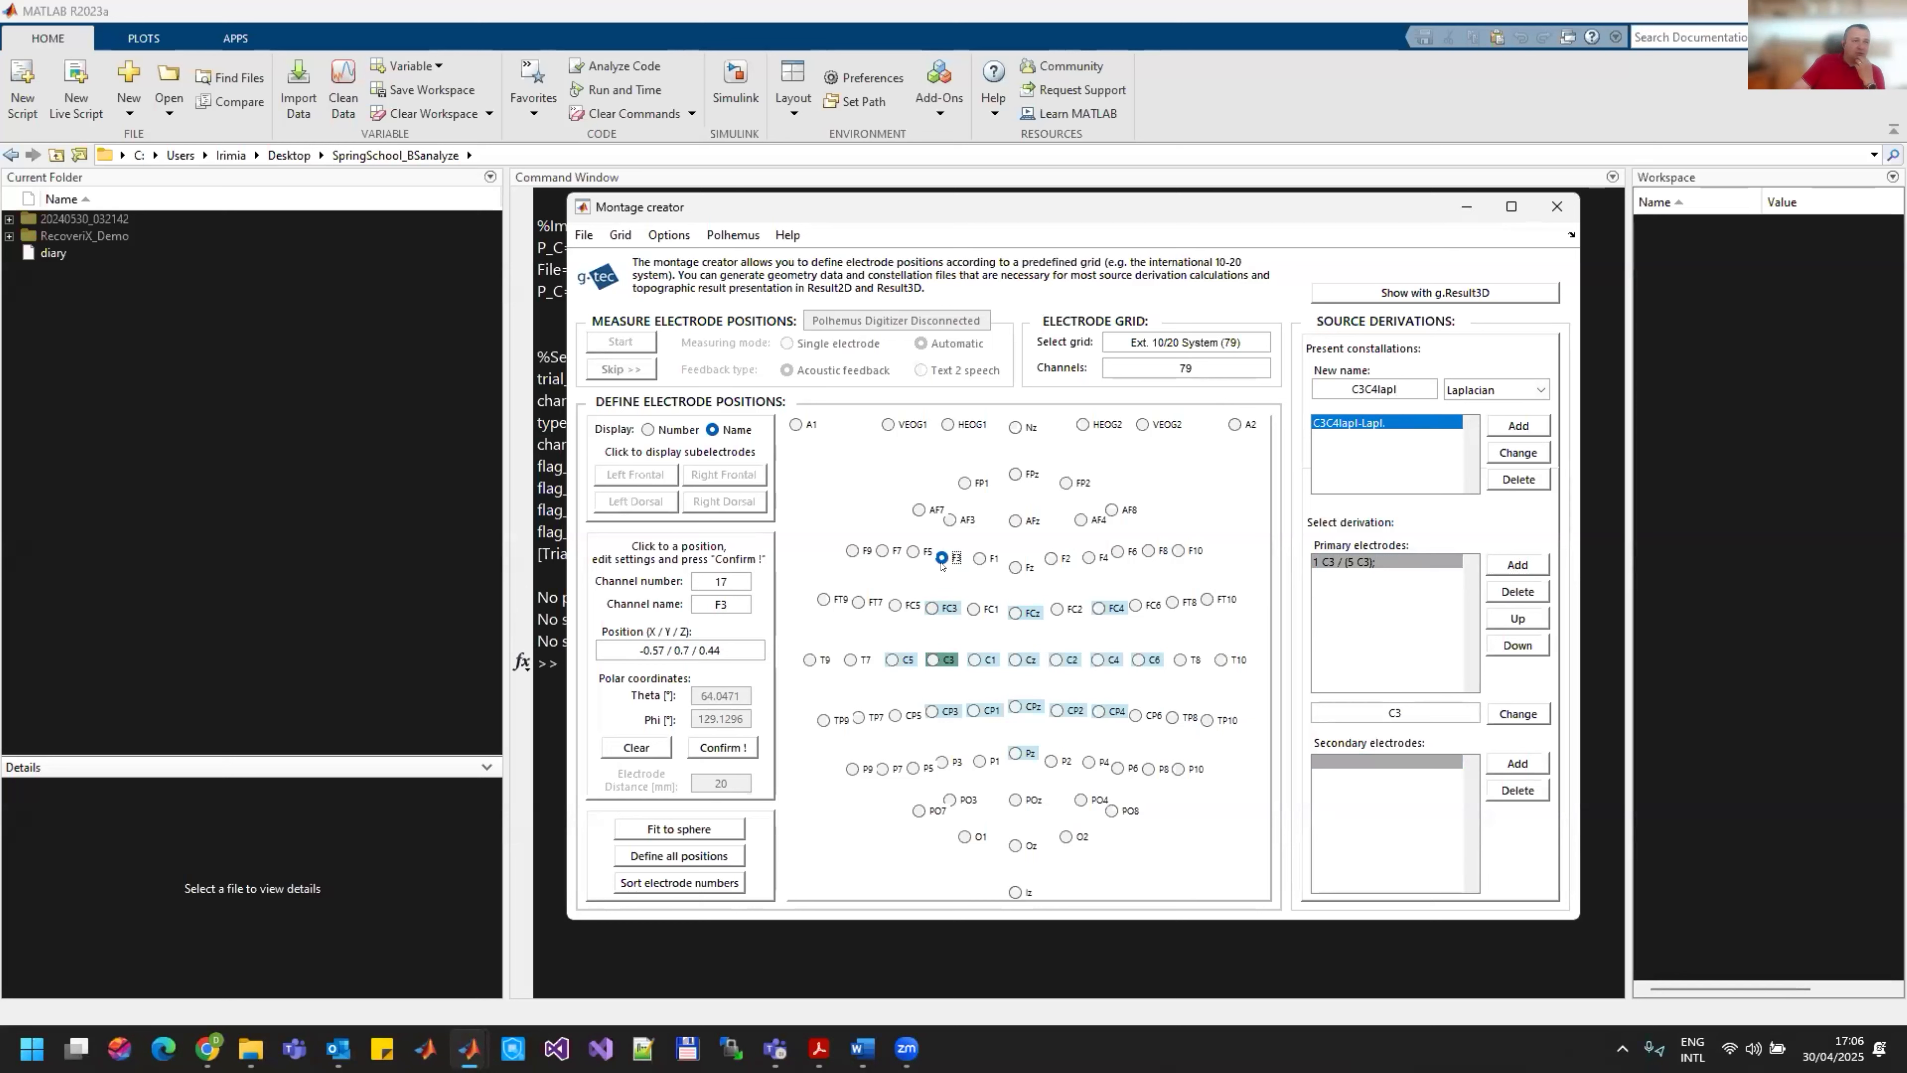
click(850, 659)
click(942, 762)
click(1014, 659)
Step: Add FC3, C5, CP3 and C1 as the secondary electrodes of primary electrode C3
click(932, 607)
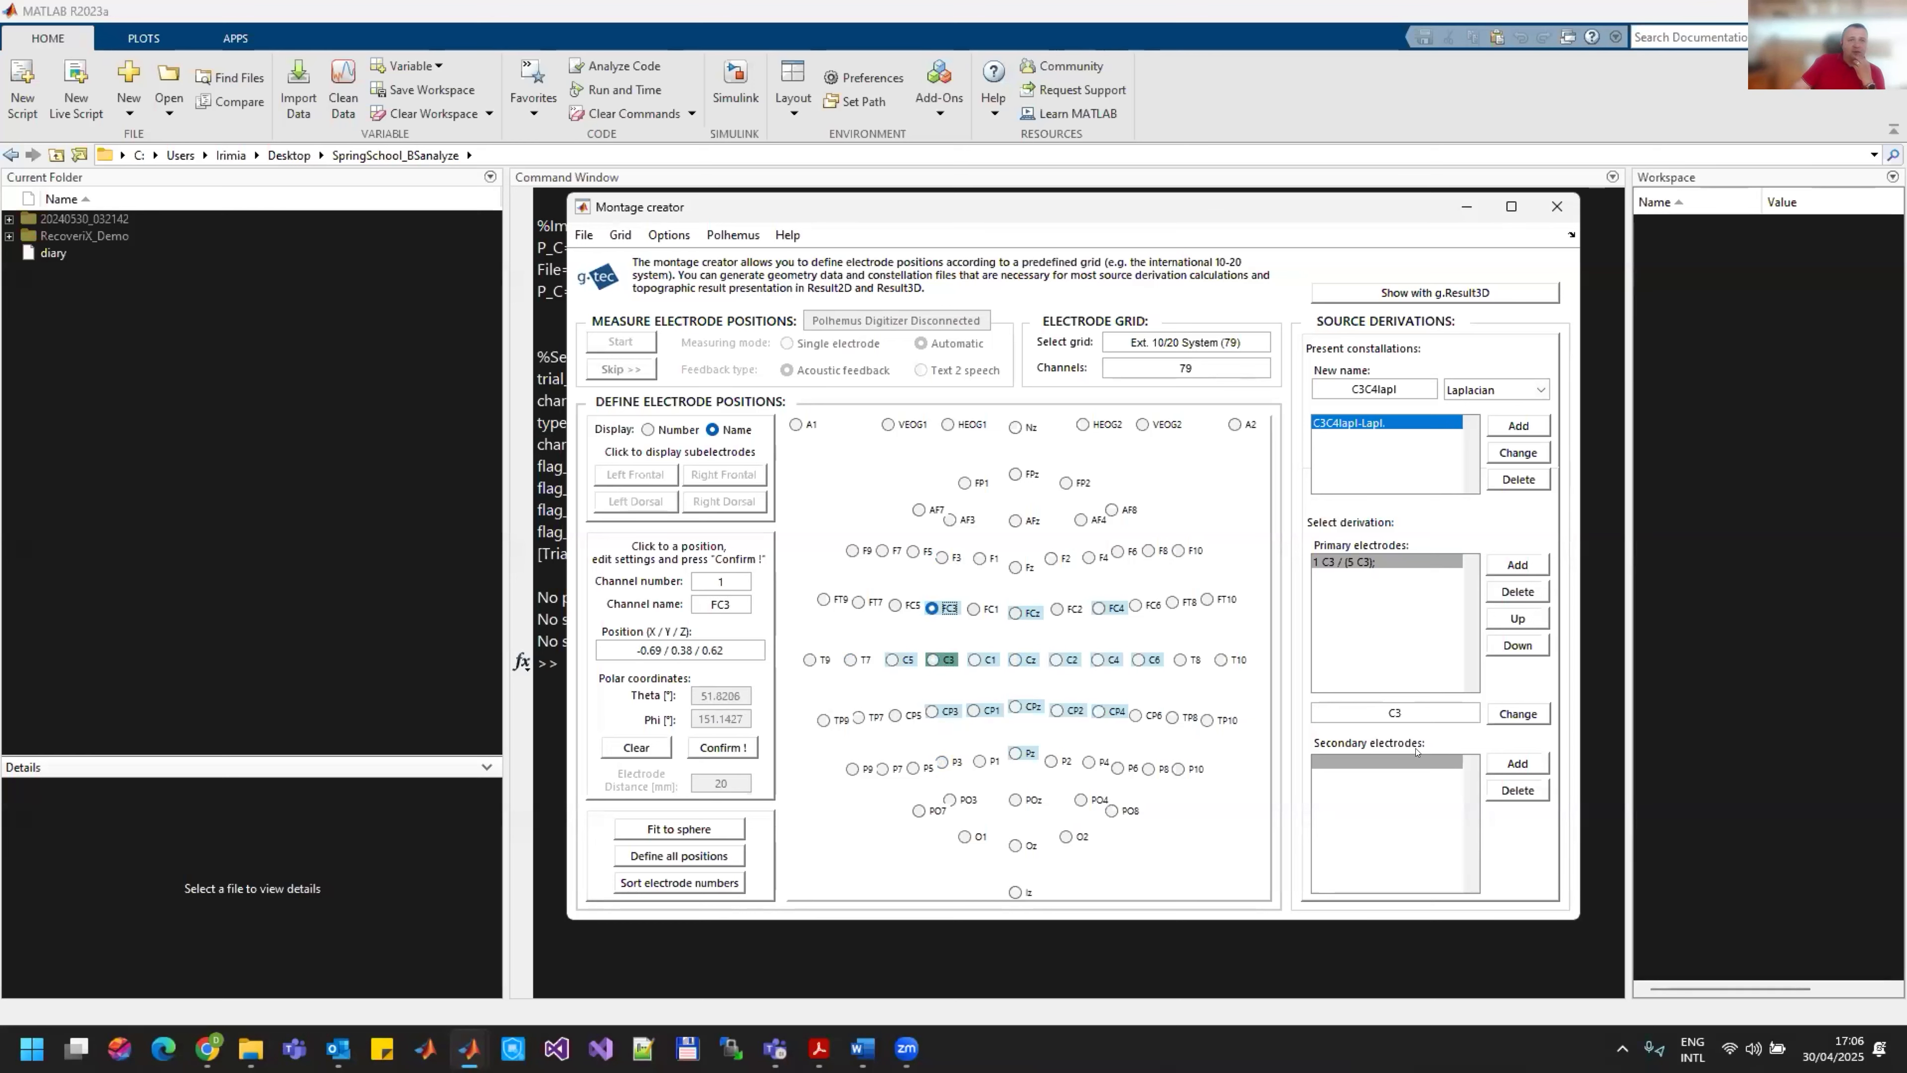
click(1508, 763)
click(893, 659)
click(1517, 763)
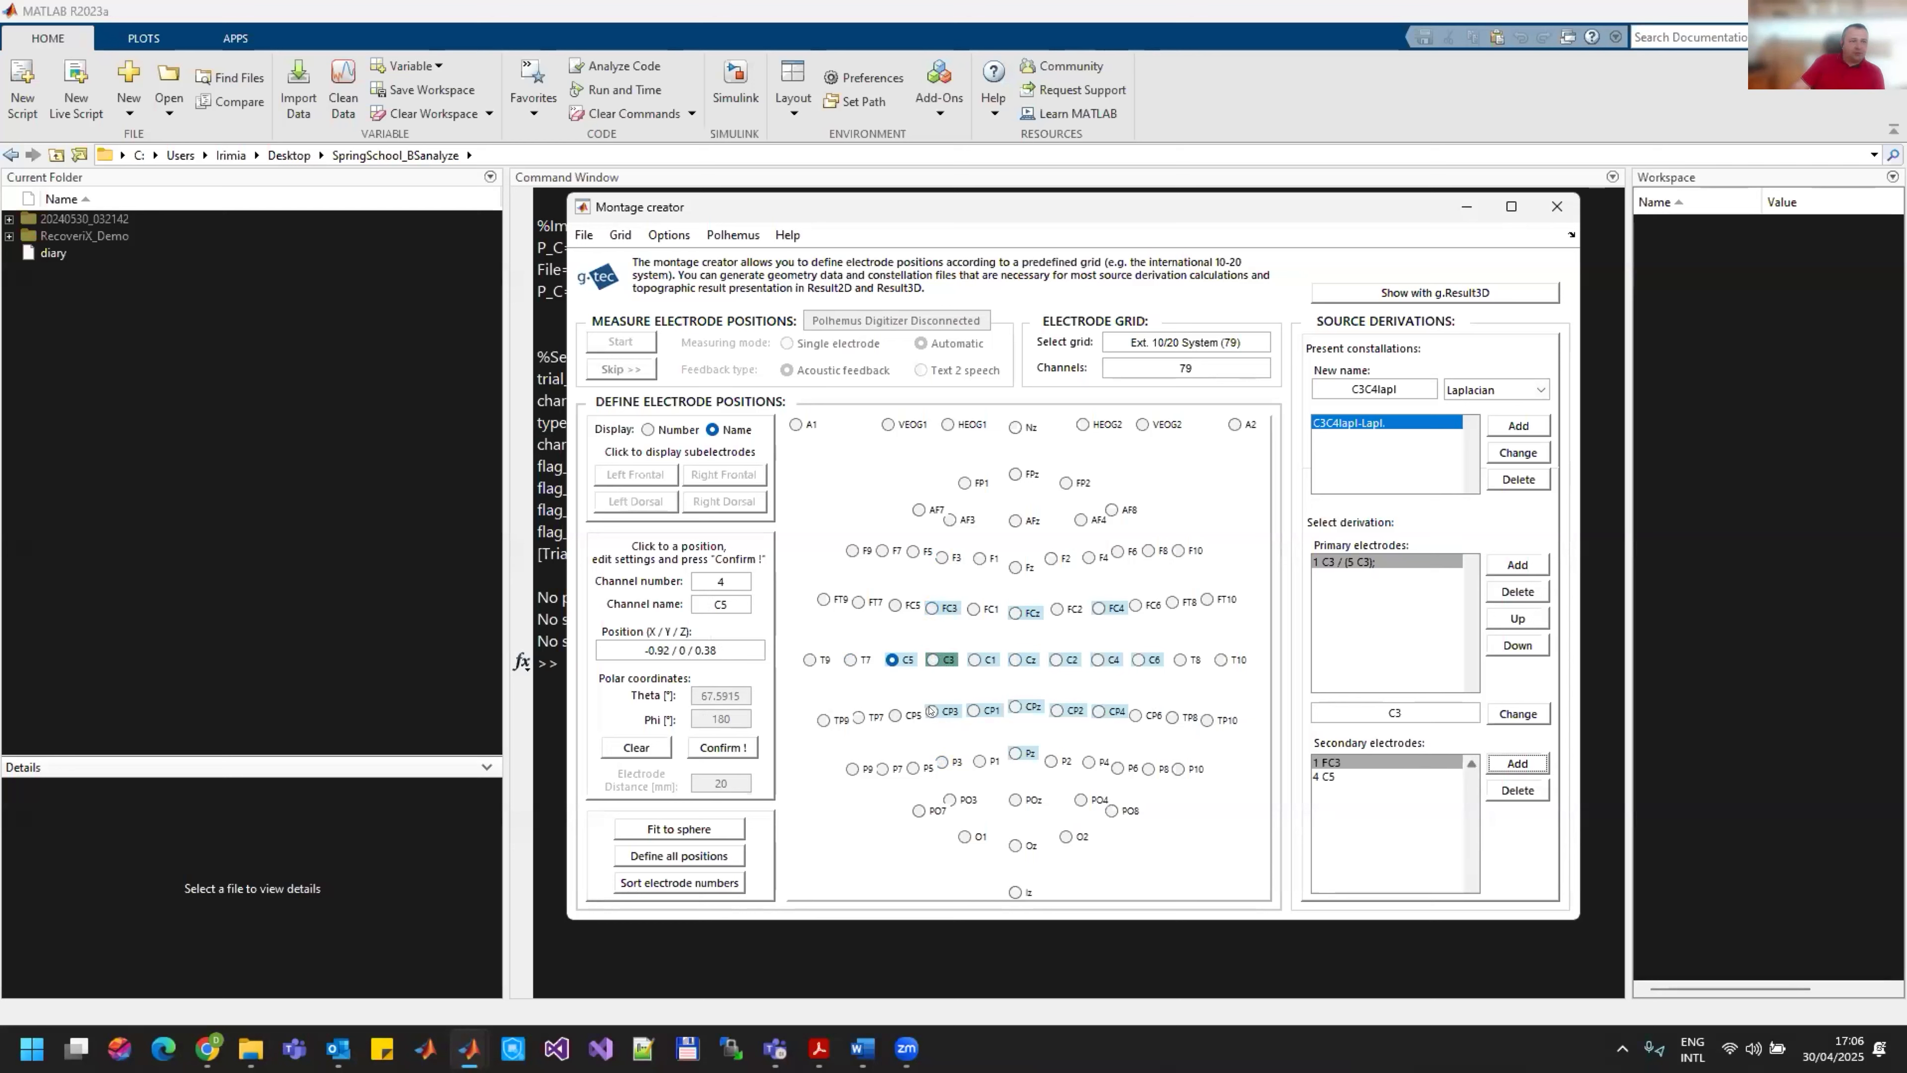
click(1517, 763)
click(988, 659)
click(1524, 760)
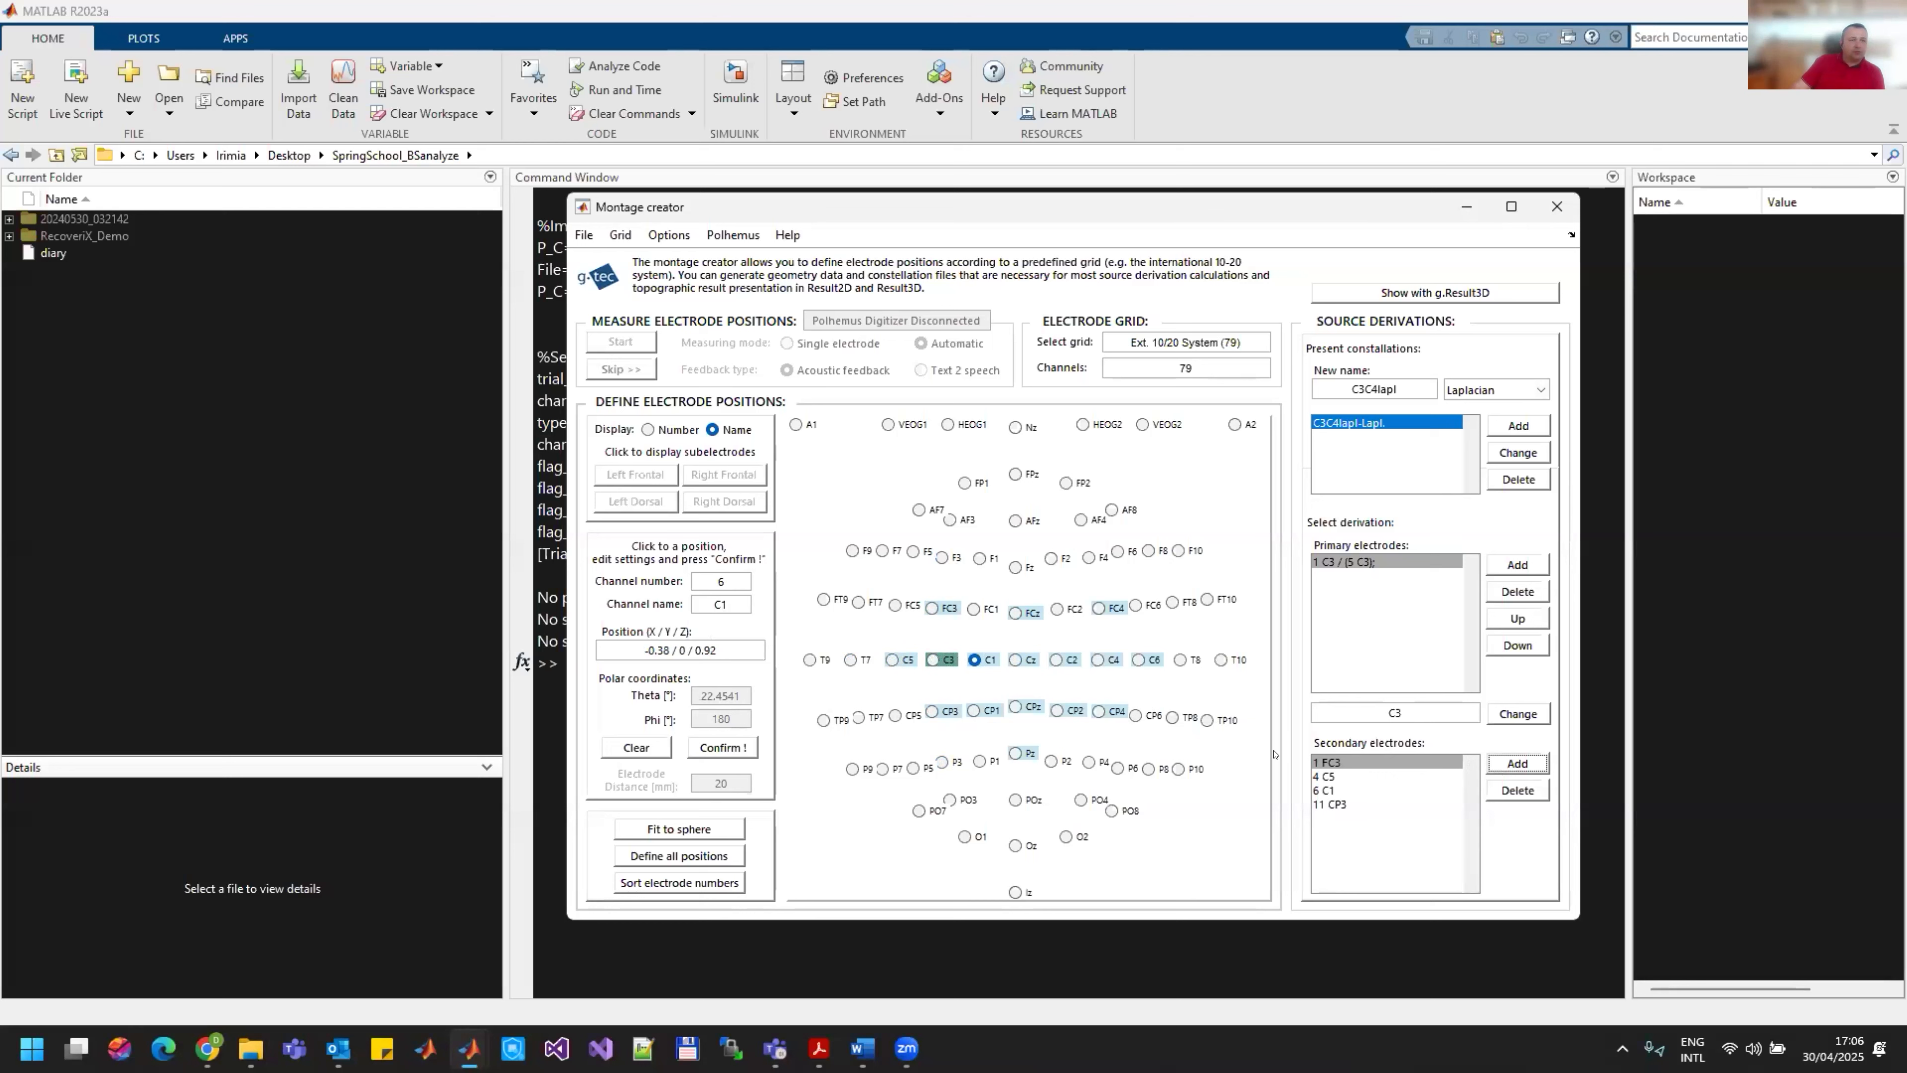
Step: Add C4 as a primary electrode with FC4, C2, CP4 and C6 as its secondary electrodes
click(1102, 659)
click(1514, 564)
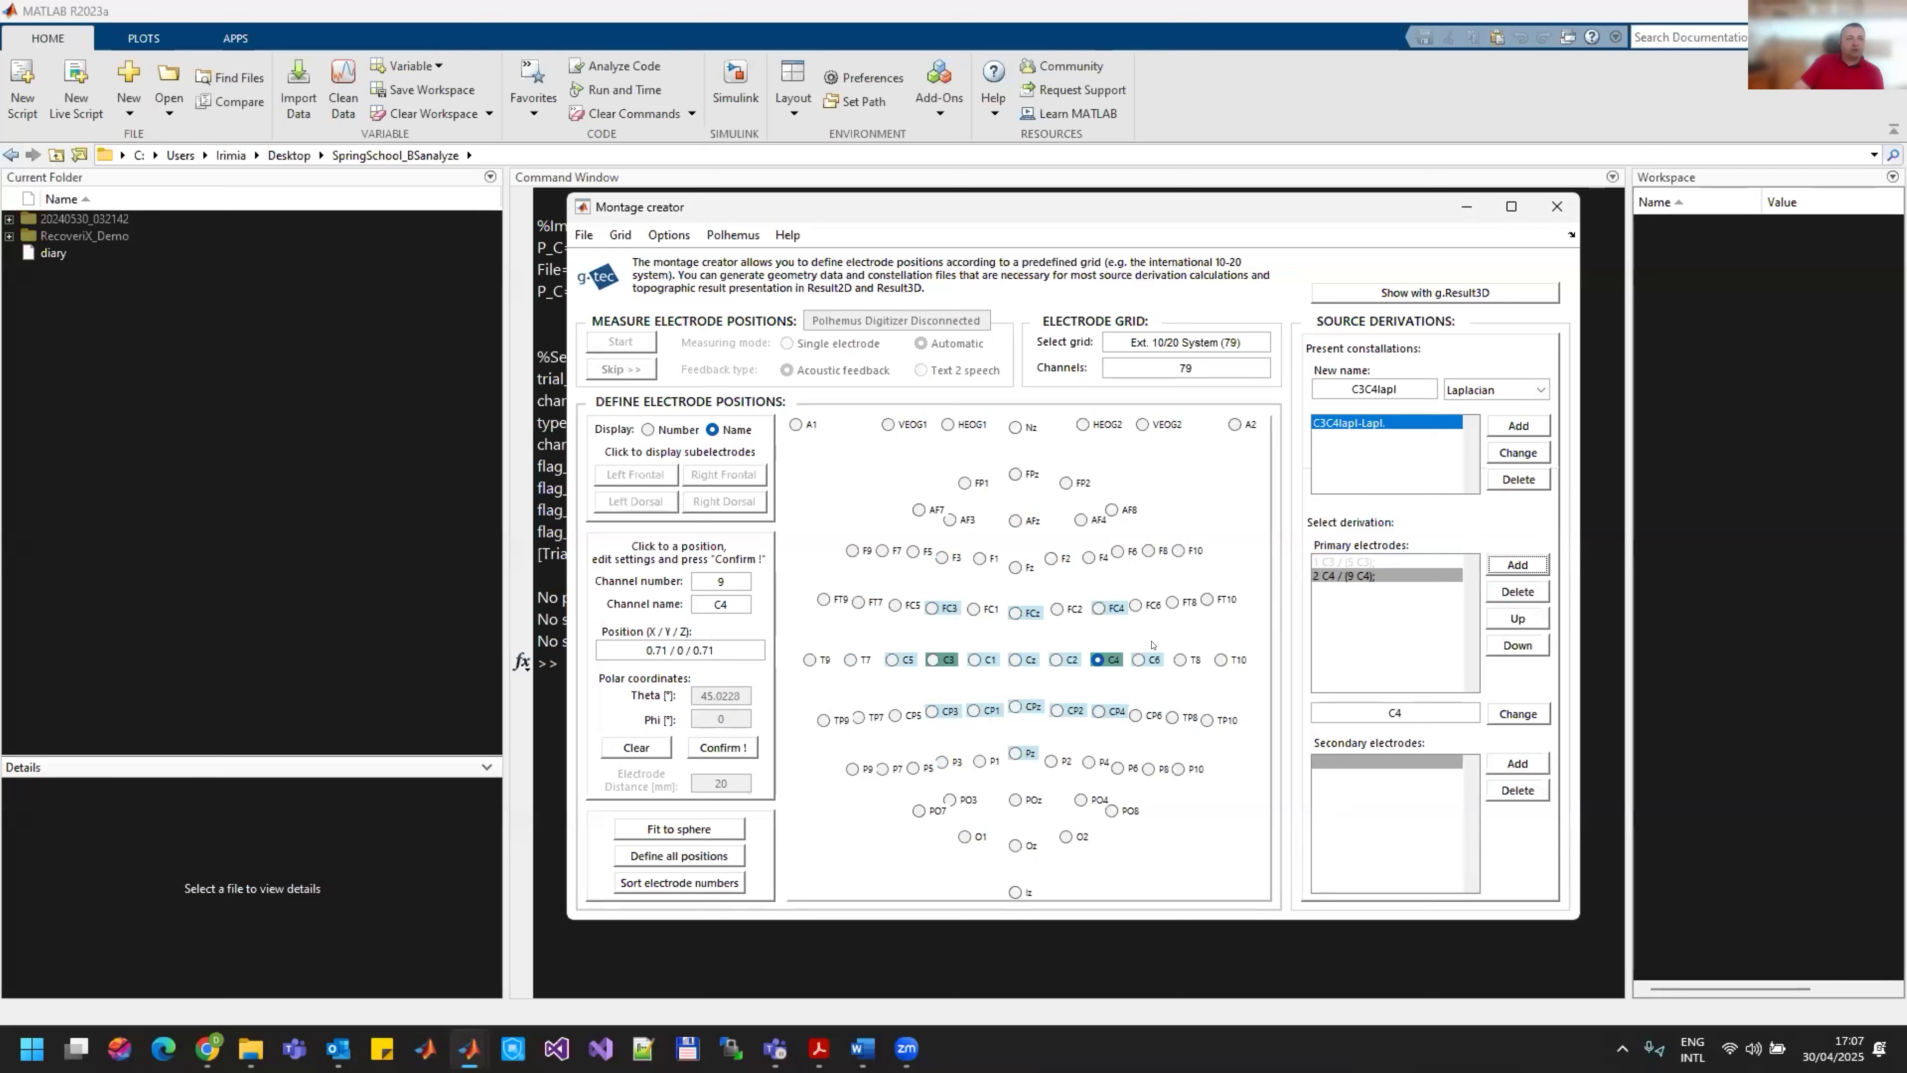
click(1099, 608)
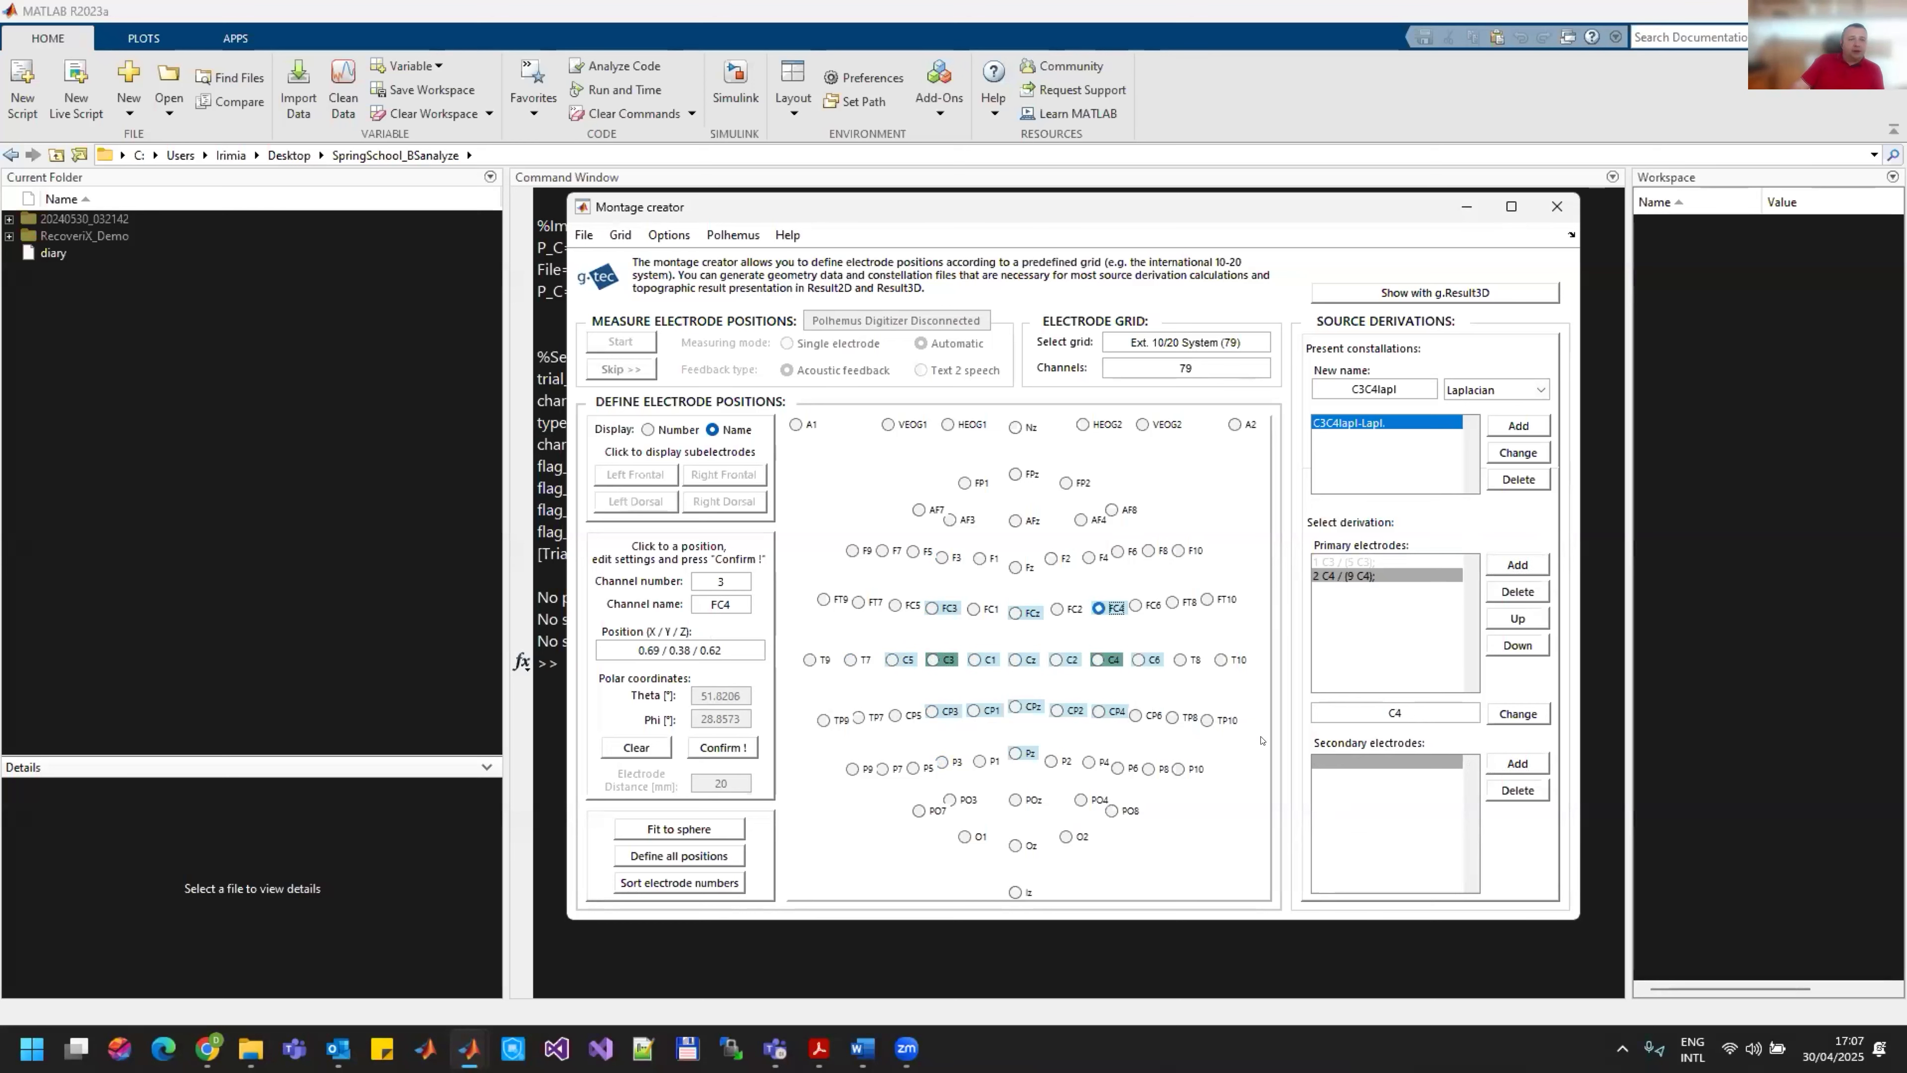
click(1527, 765)
click(1056, 659)
click(1517, 764)
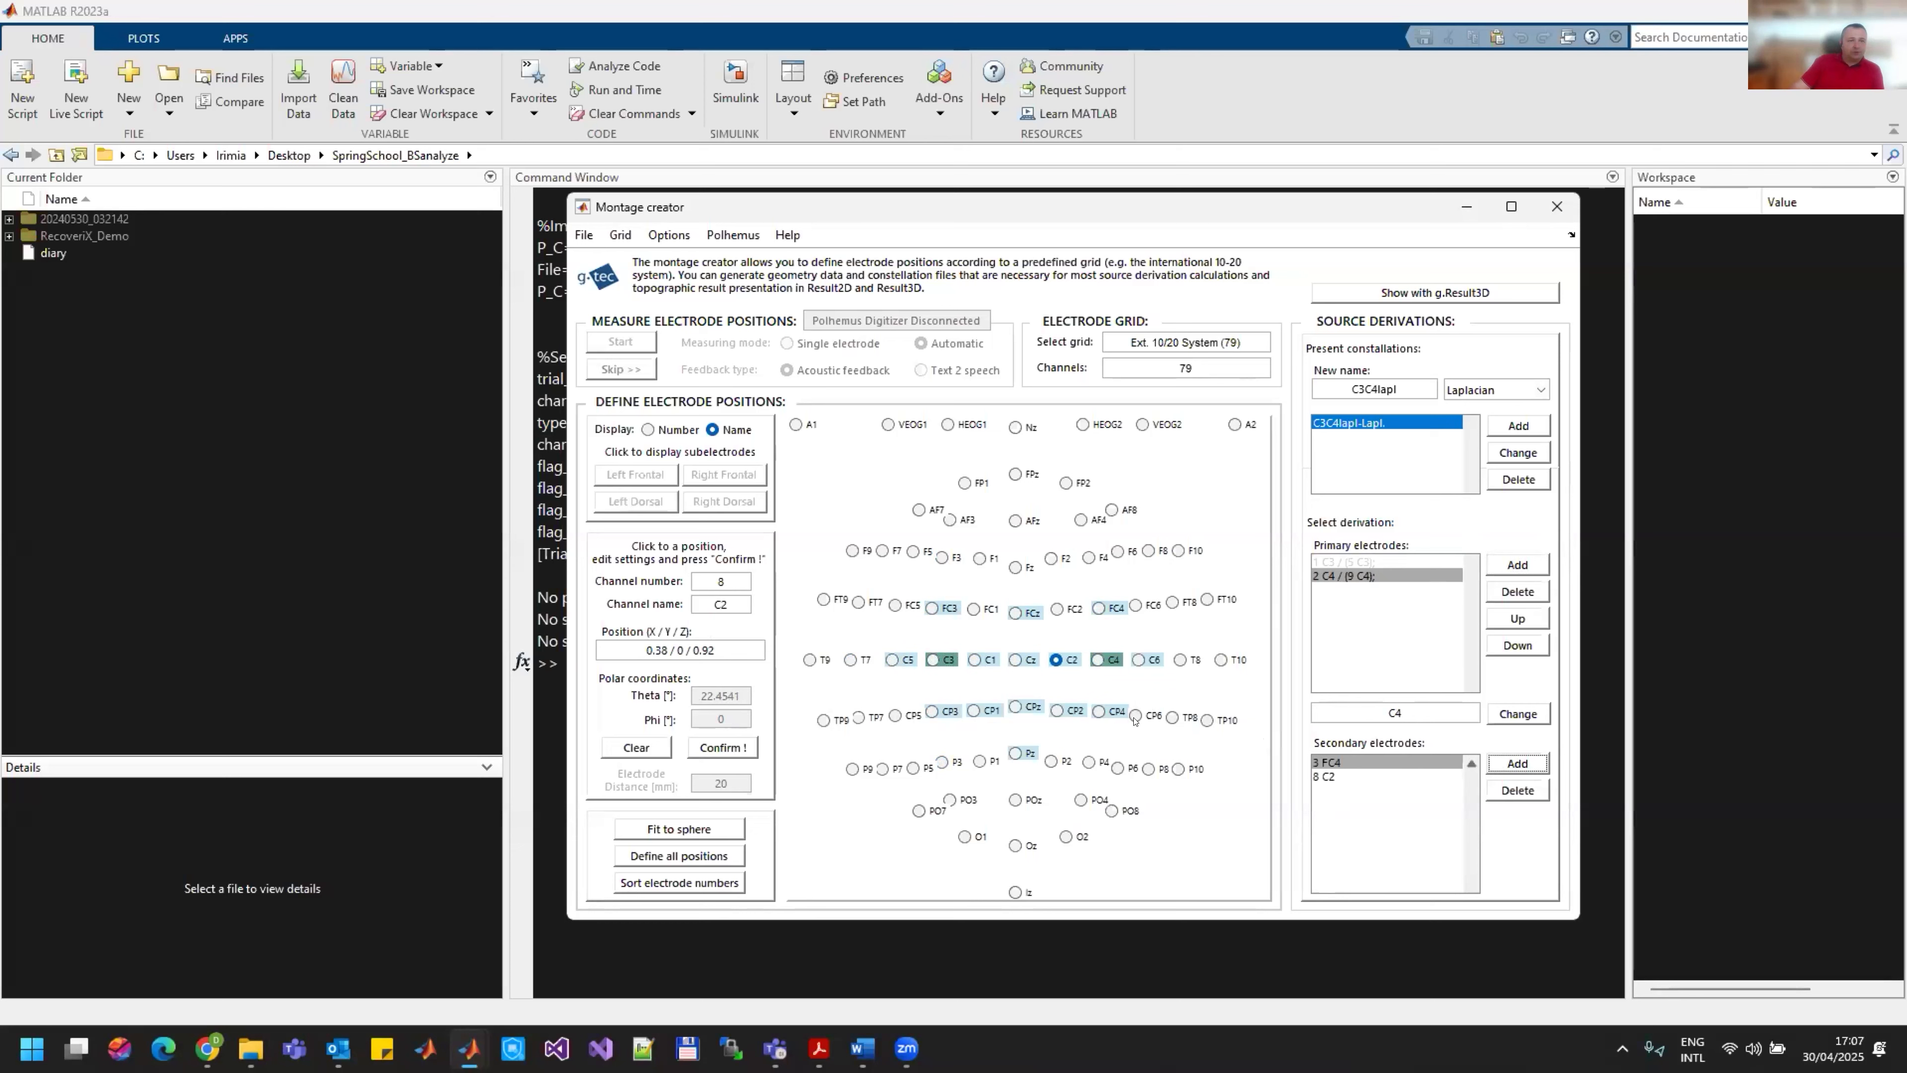
click(1115, 708)
click(1517, 764)
click(1138, 660)
click(1527, 764)
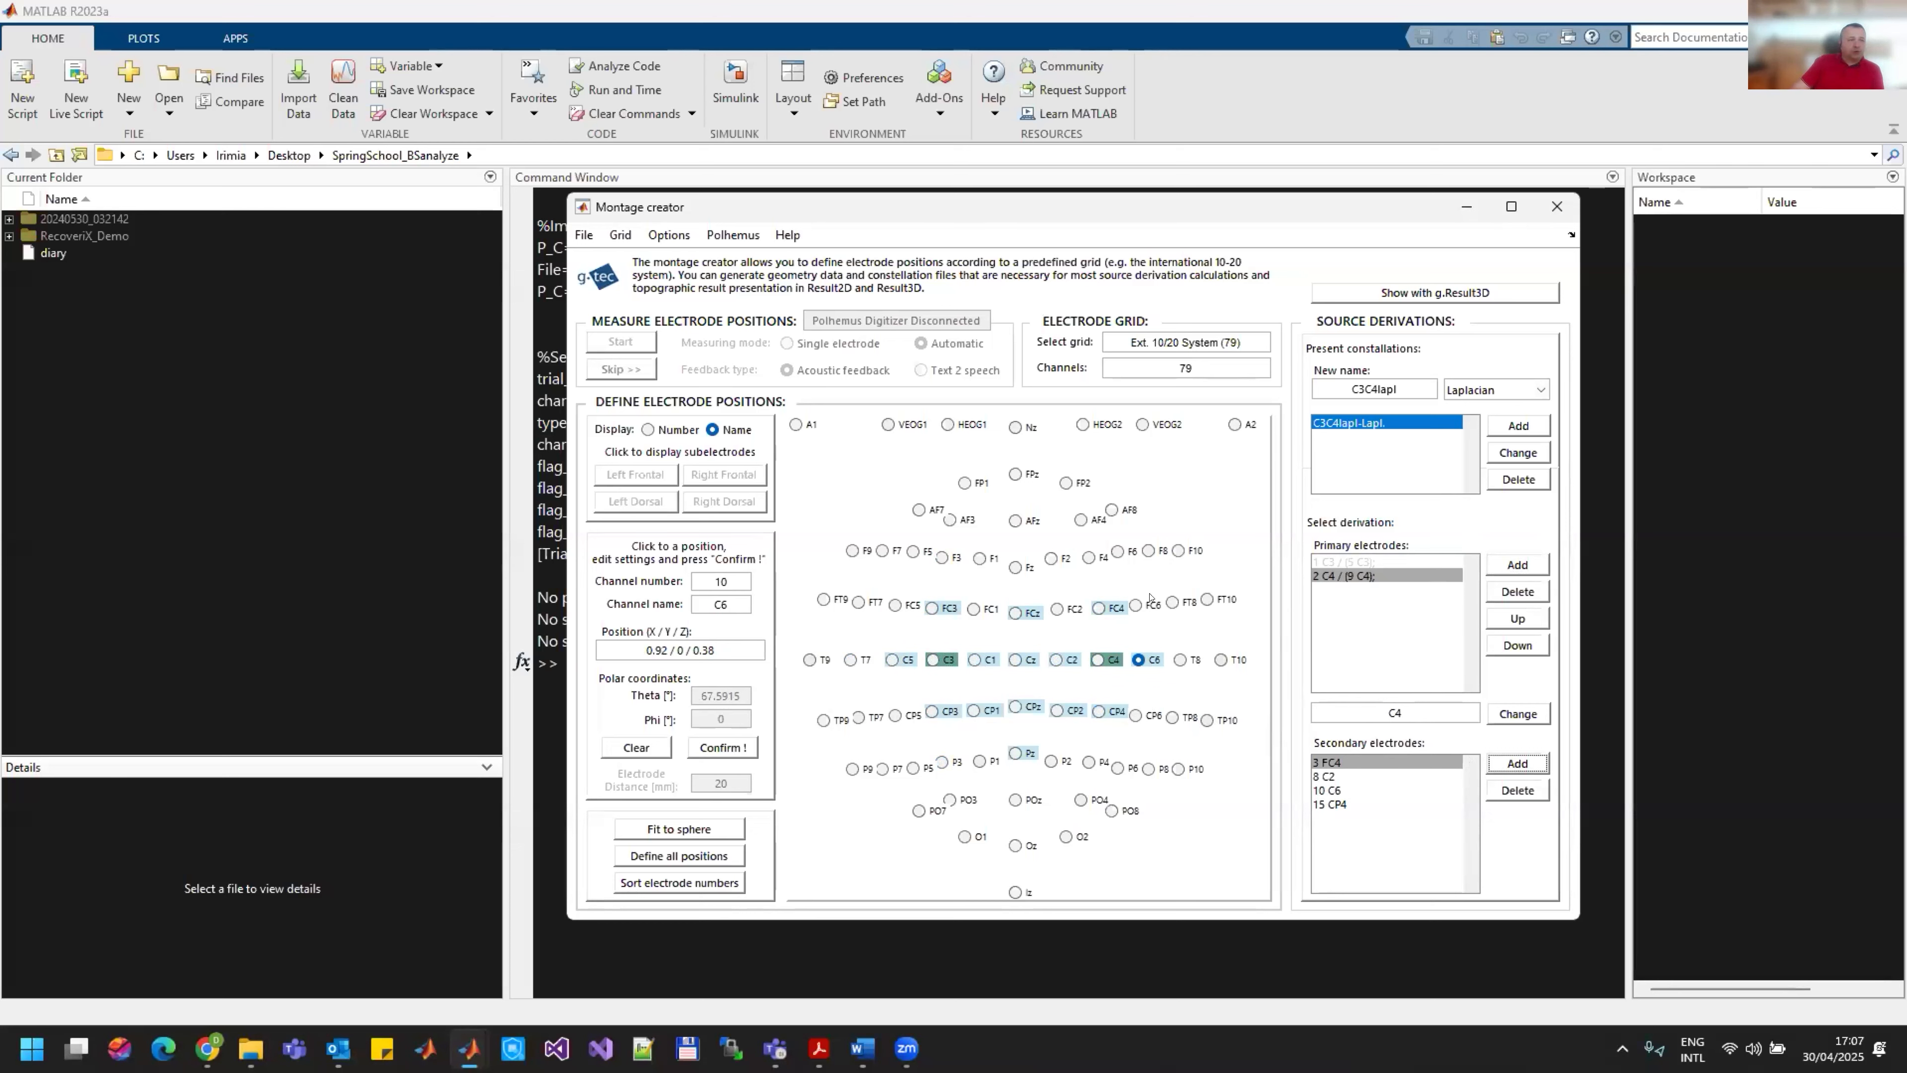
Step: Save the montage as montage16CH in the SpringSchool_BSanalyze folder and close the montage creator
click(582, 235)
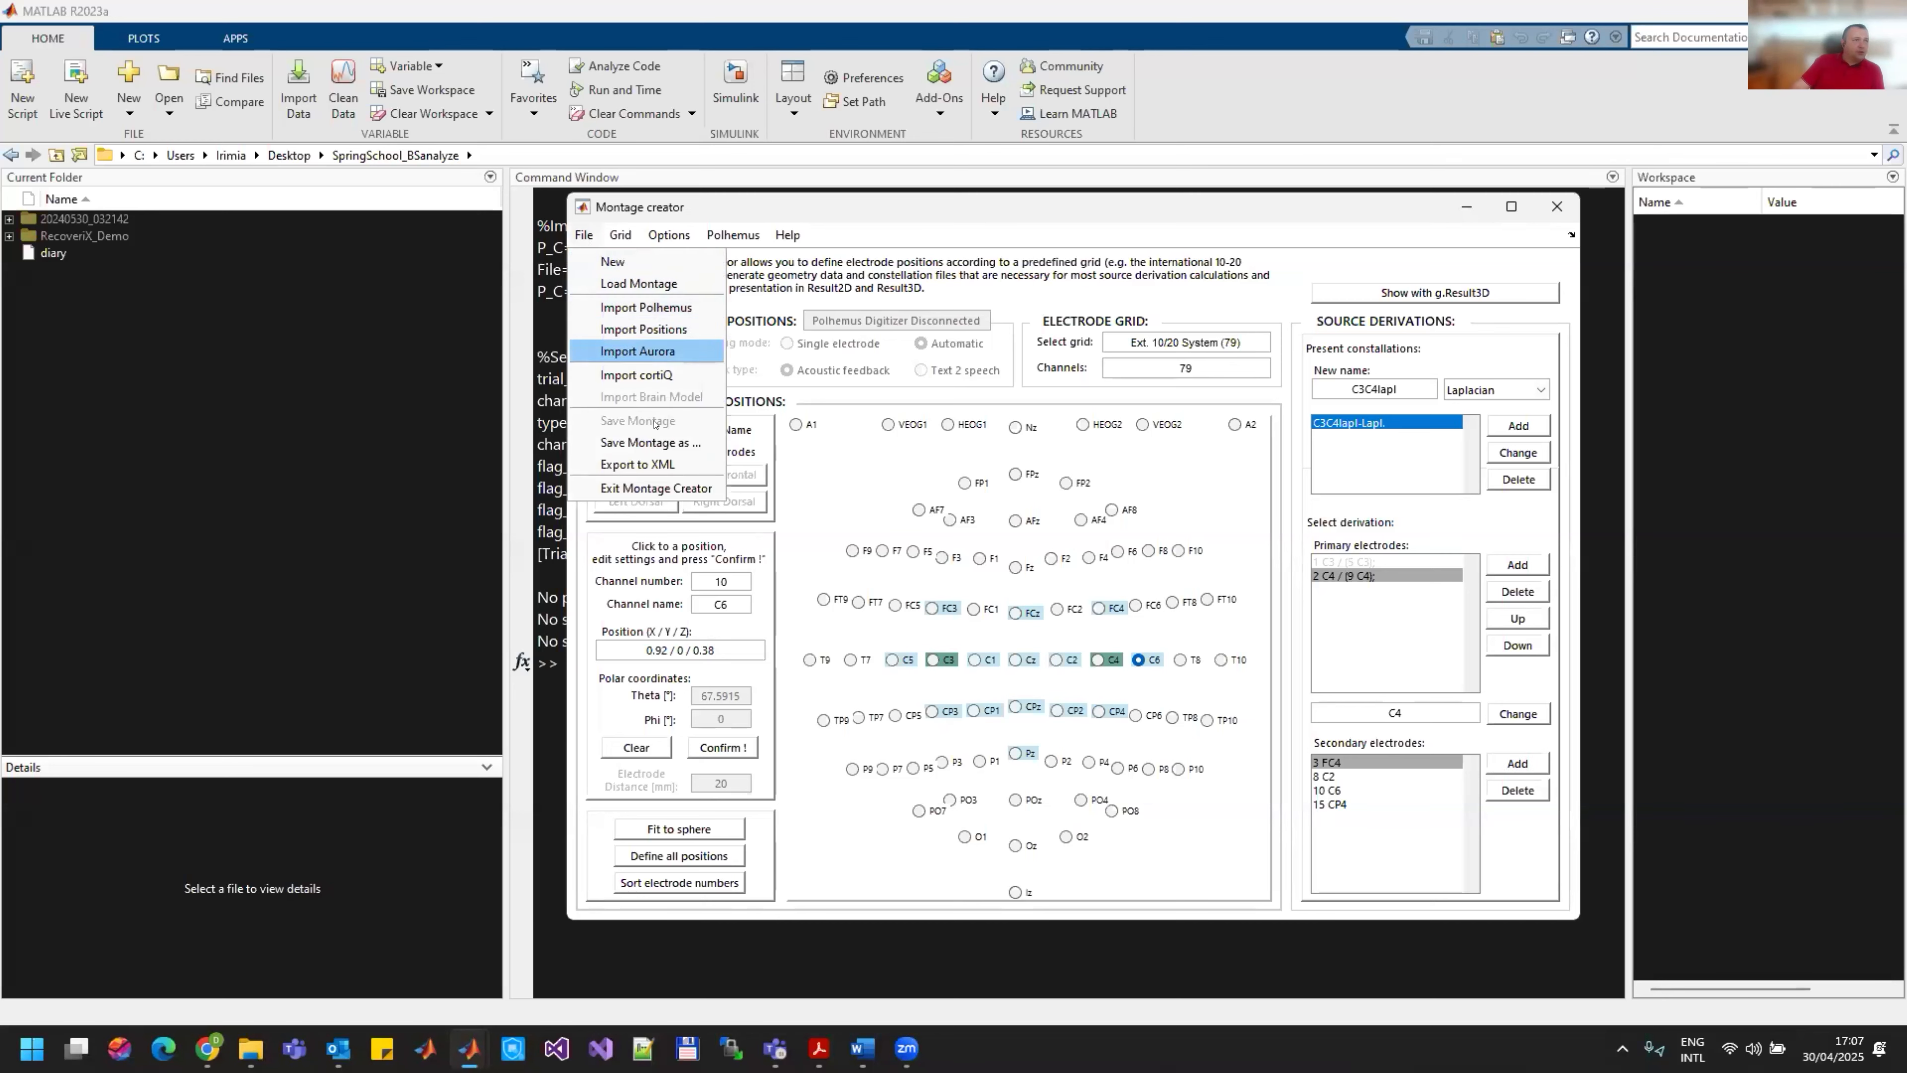
click(646, 443)
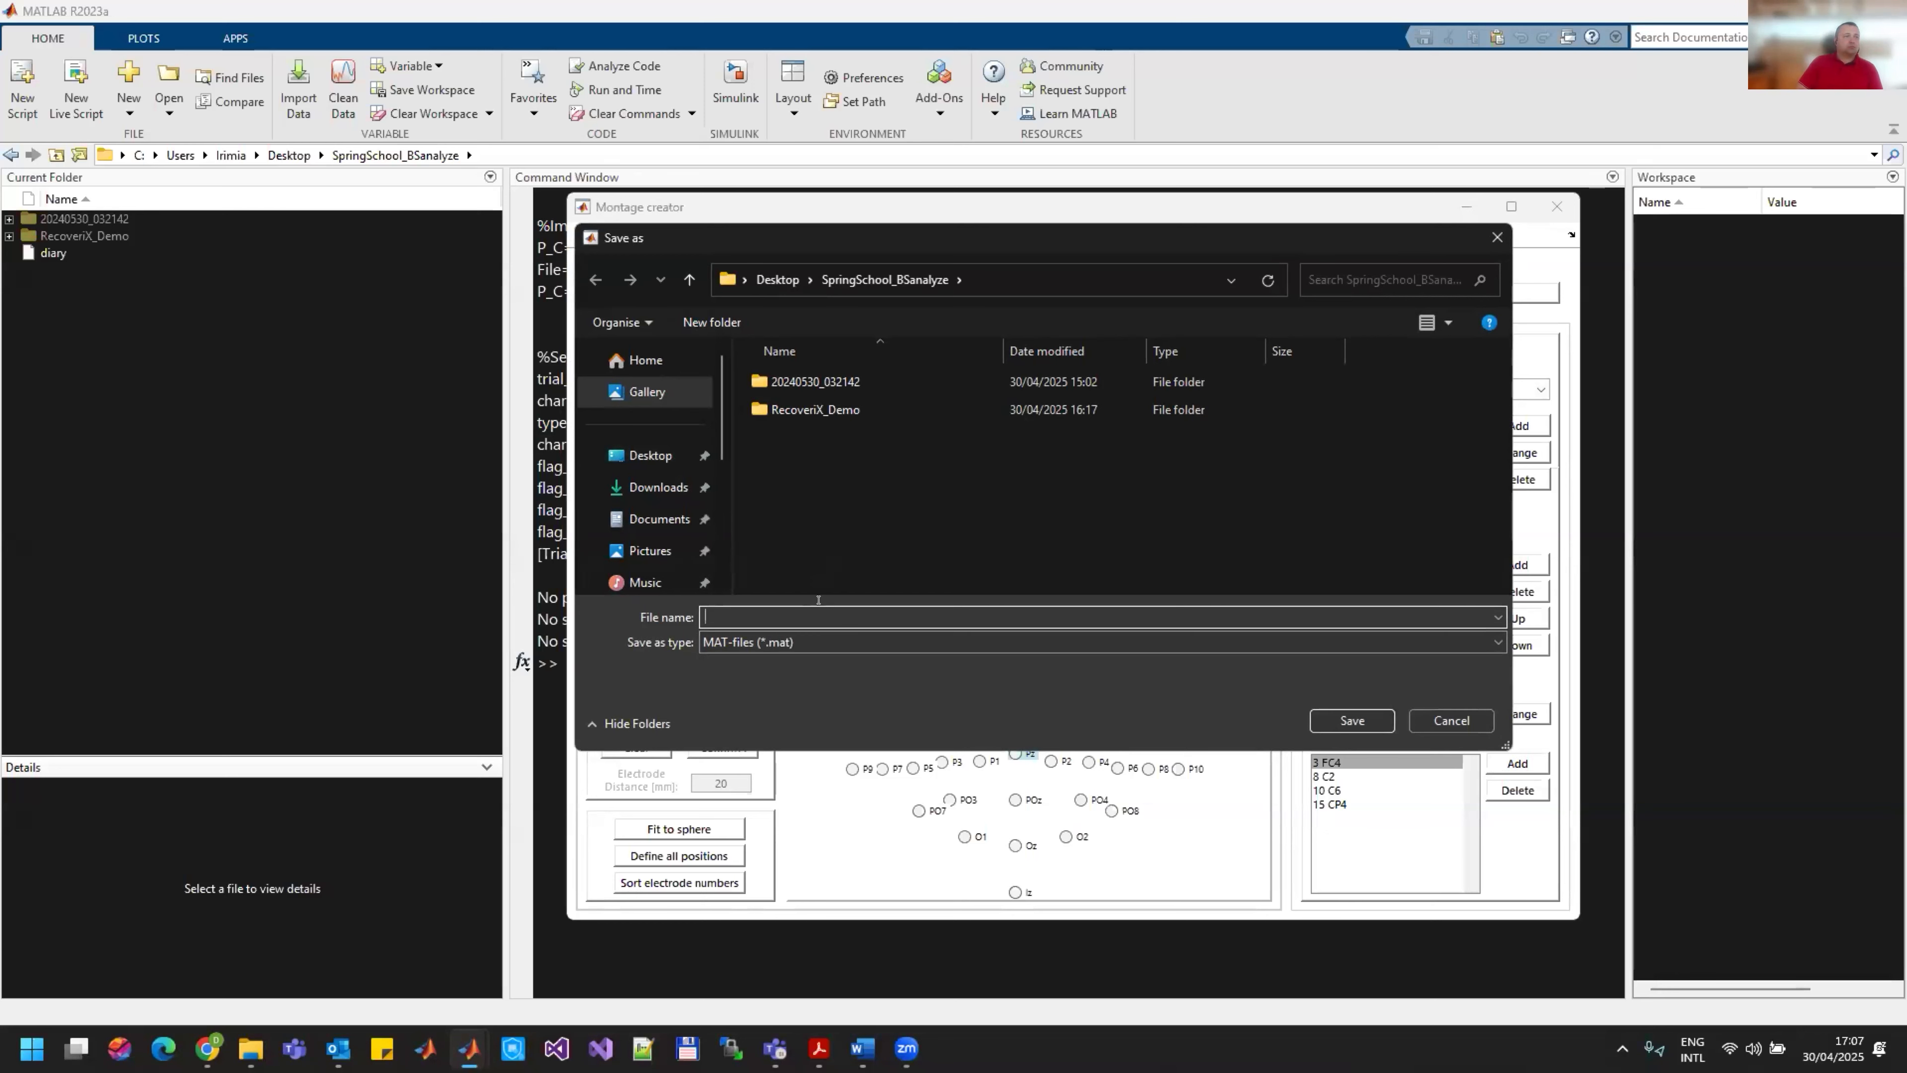
text(1)
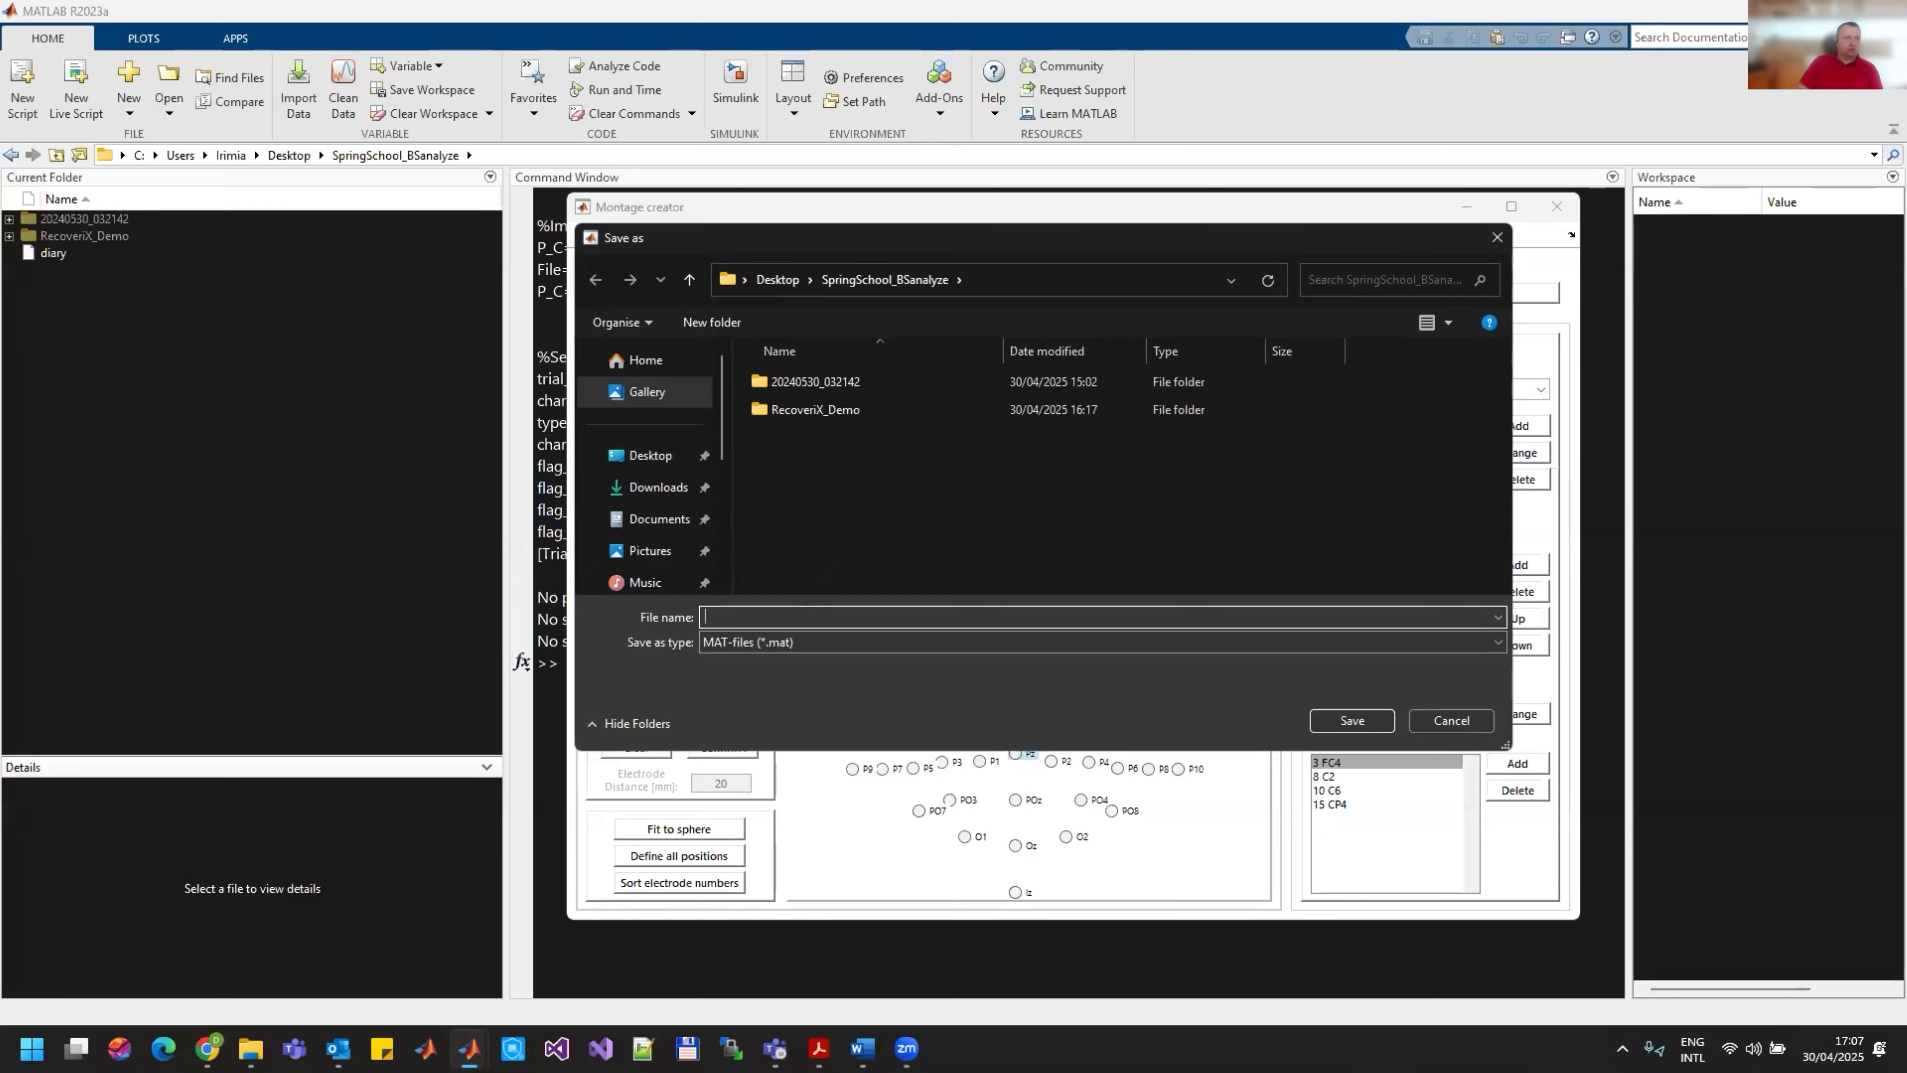
key(BackSpace)
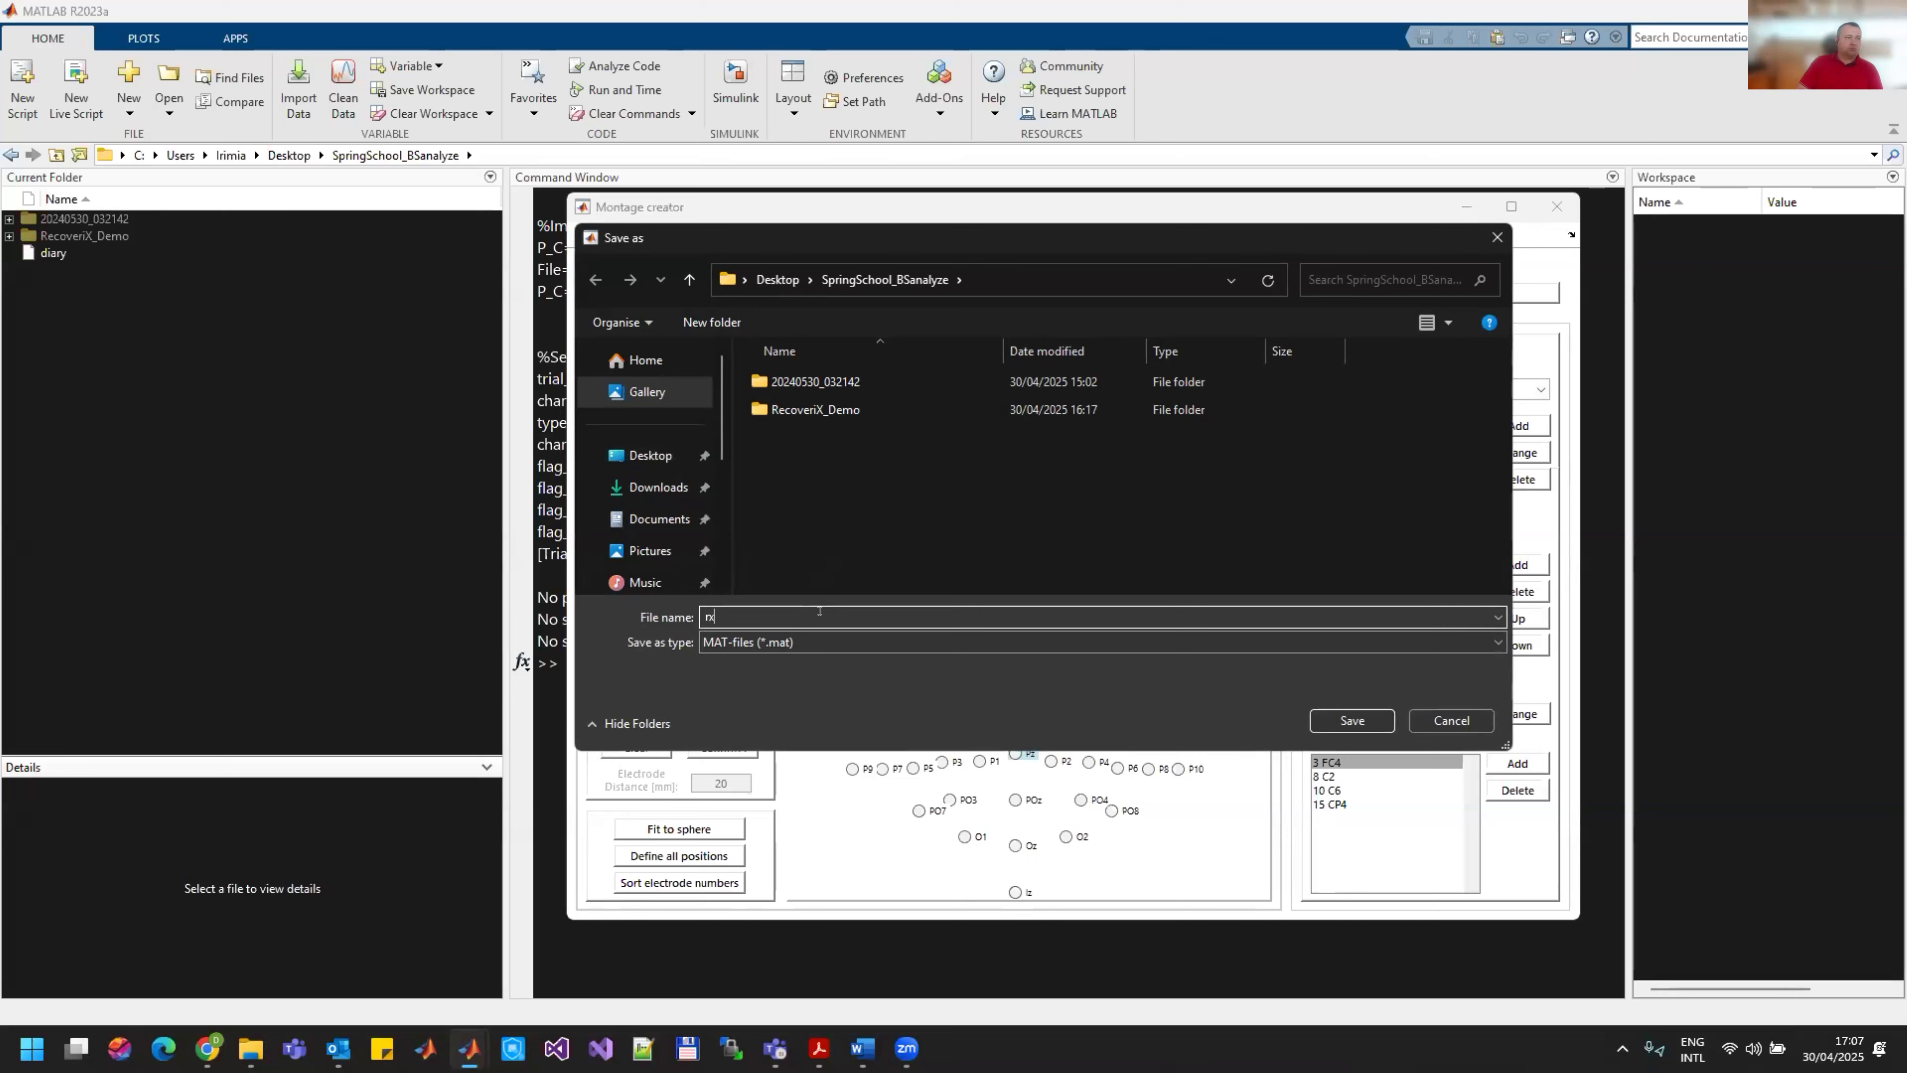
text(montage16CH)
key(Return)
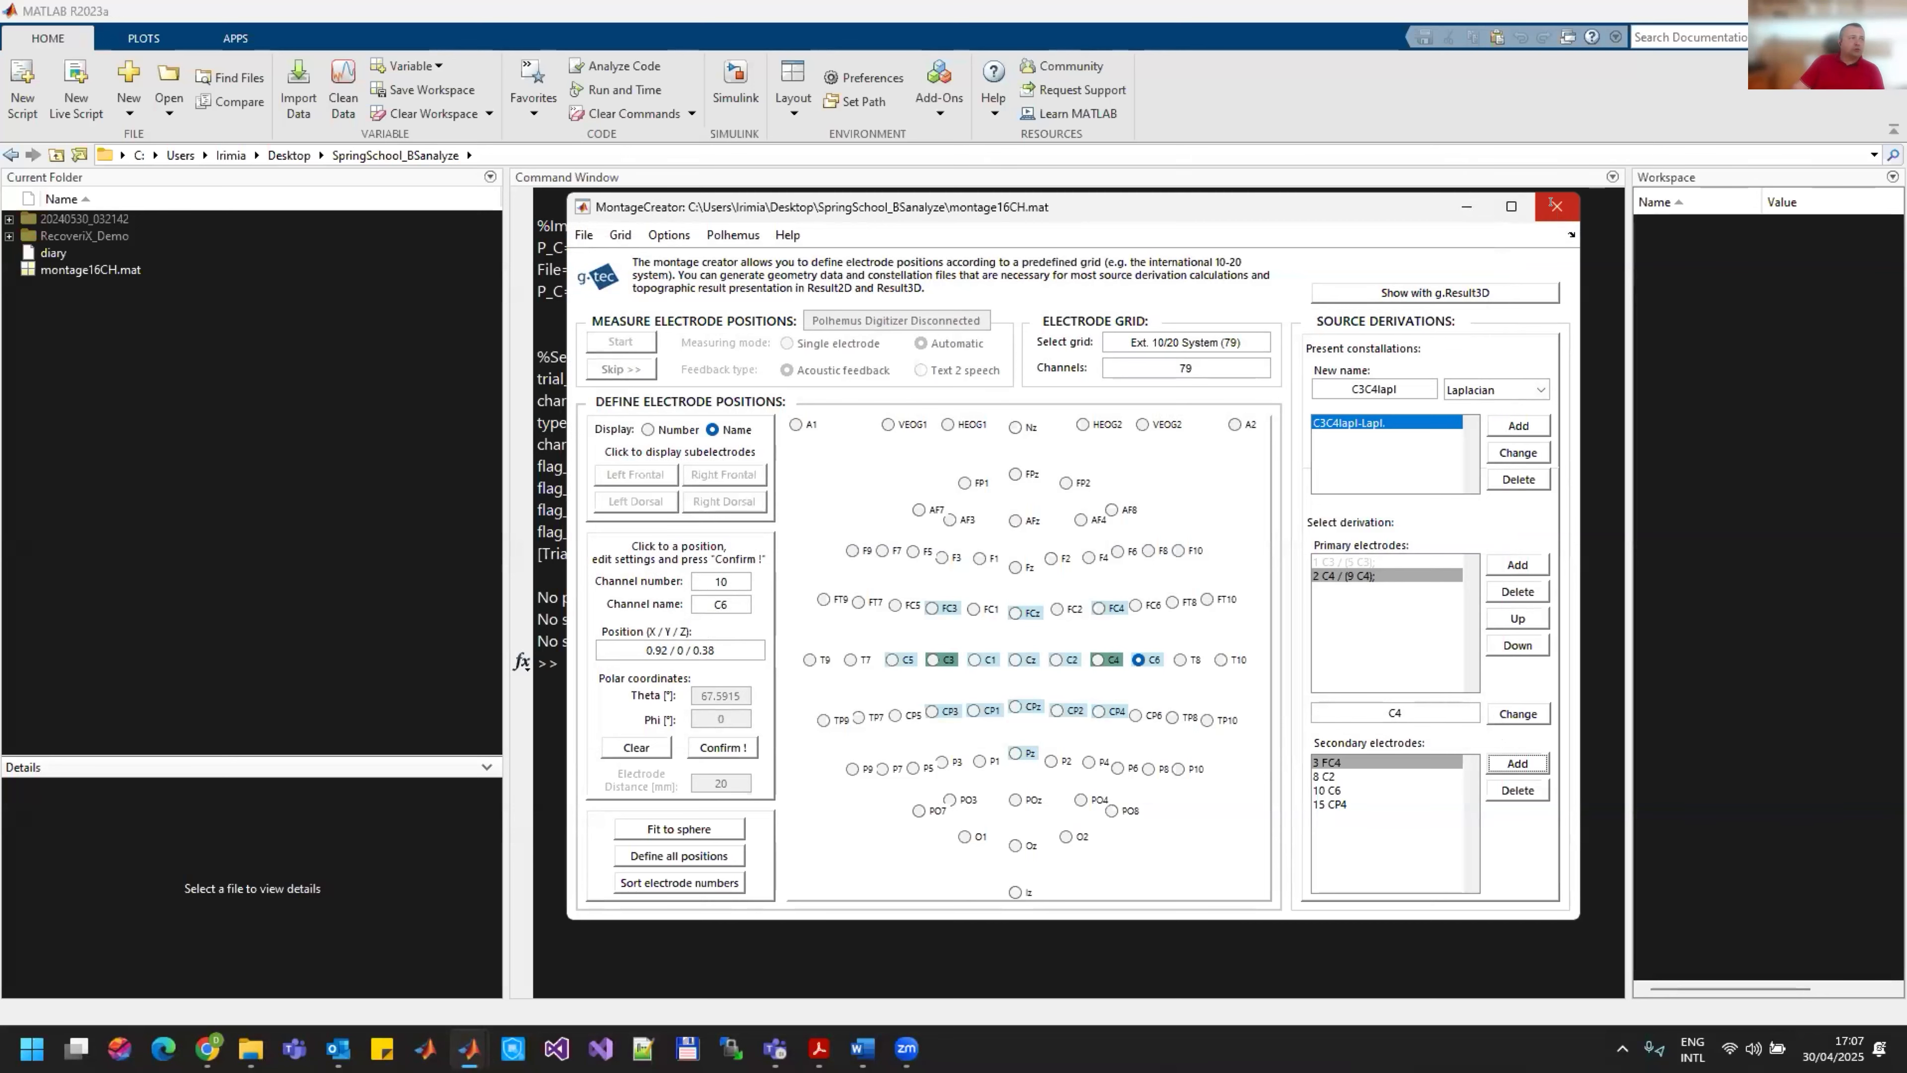
click(1552, 204)
Step: Select montage16CH.mat in the current folder and clear the Command Window with clc
click(242, 271)
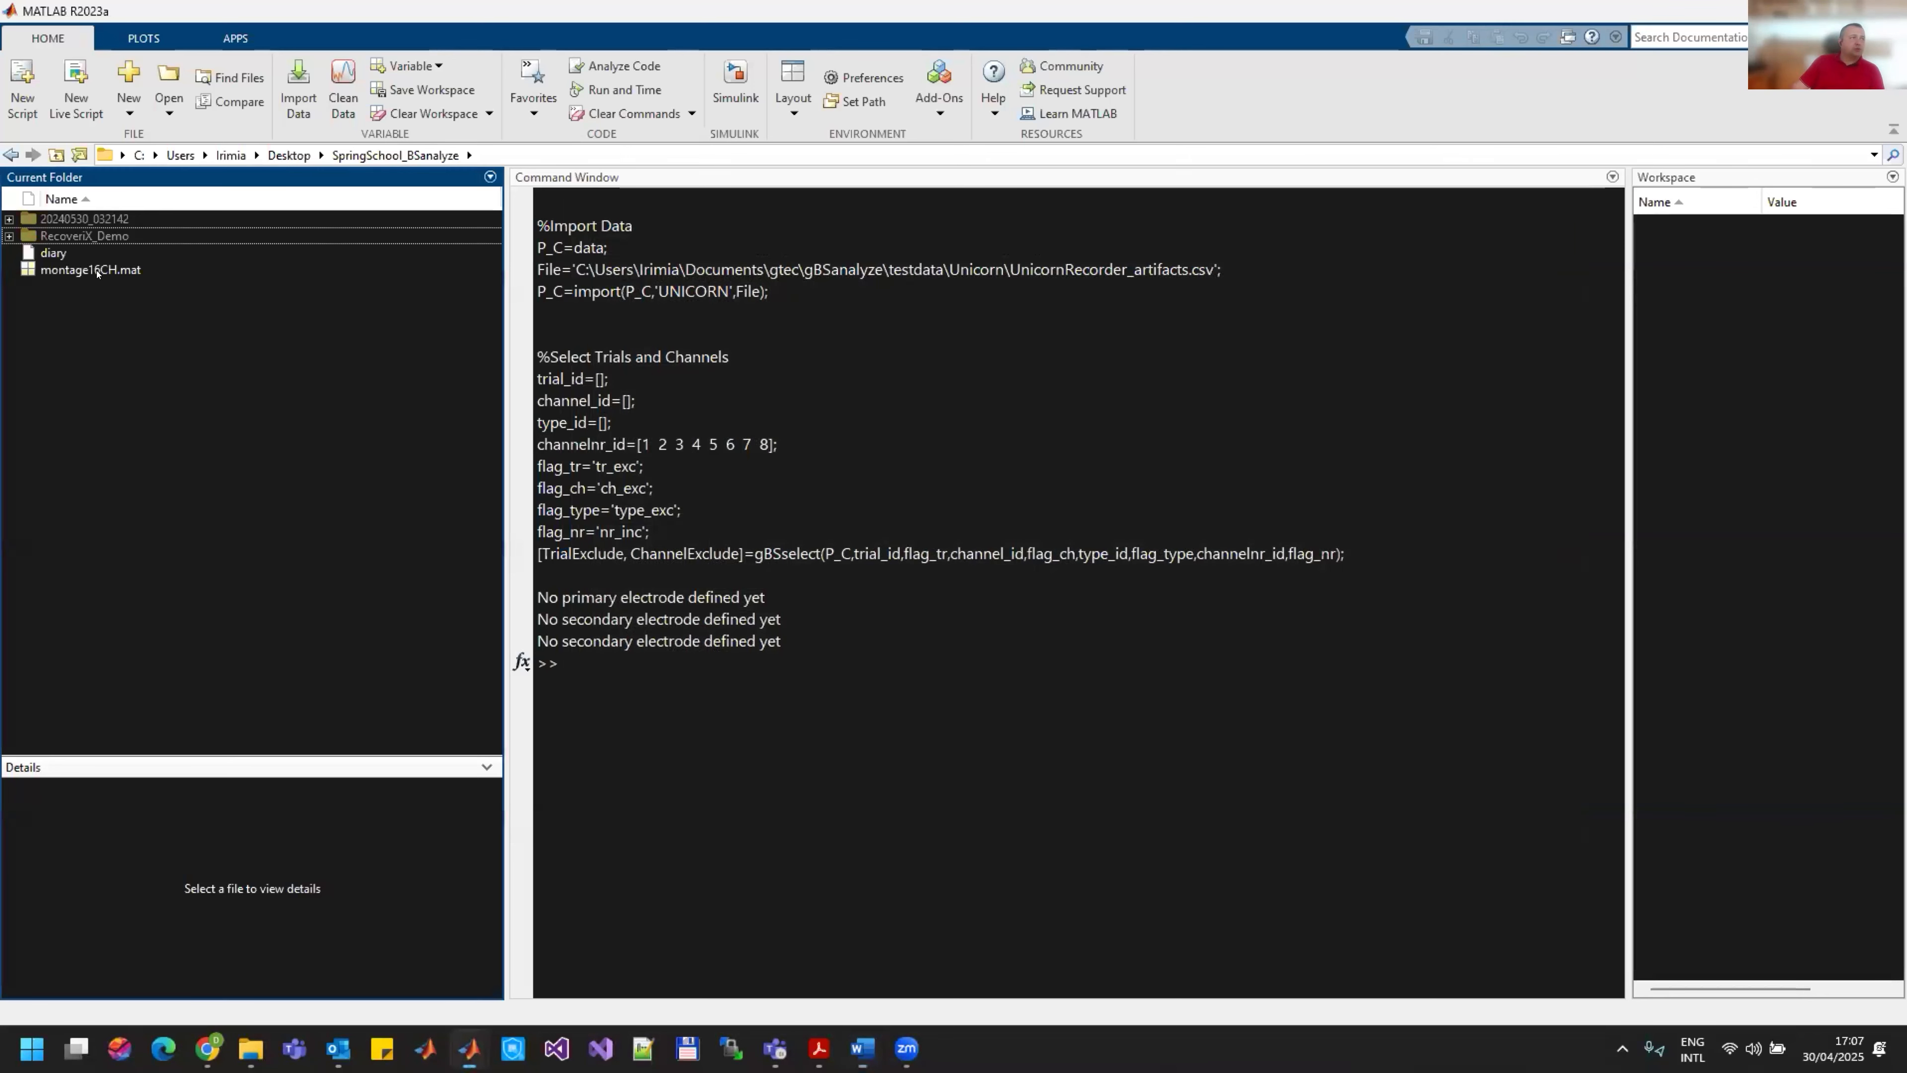
click(703, 765)
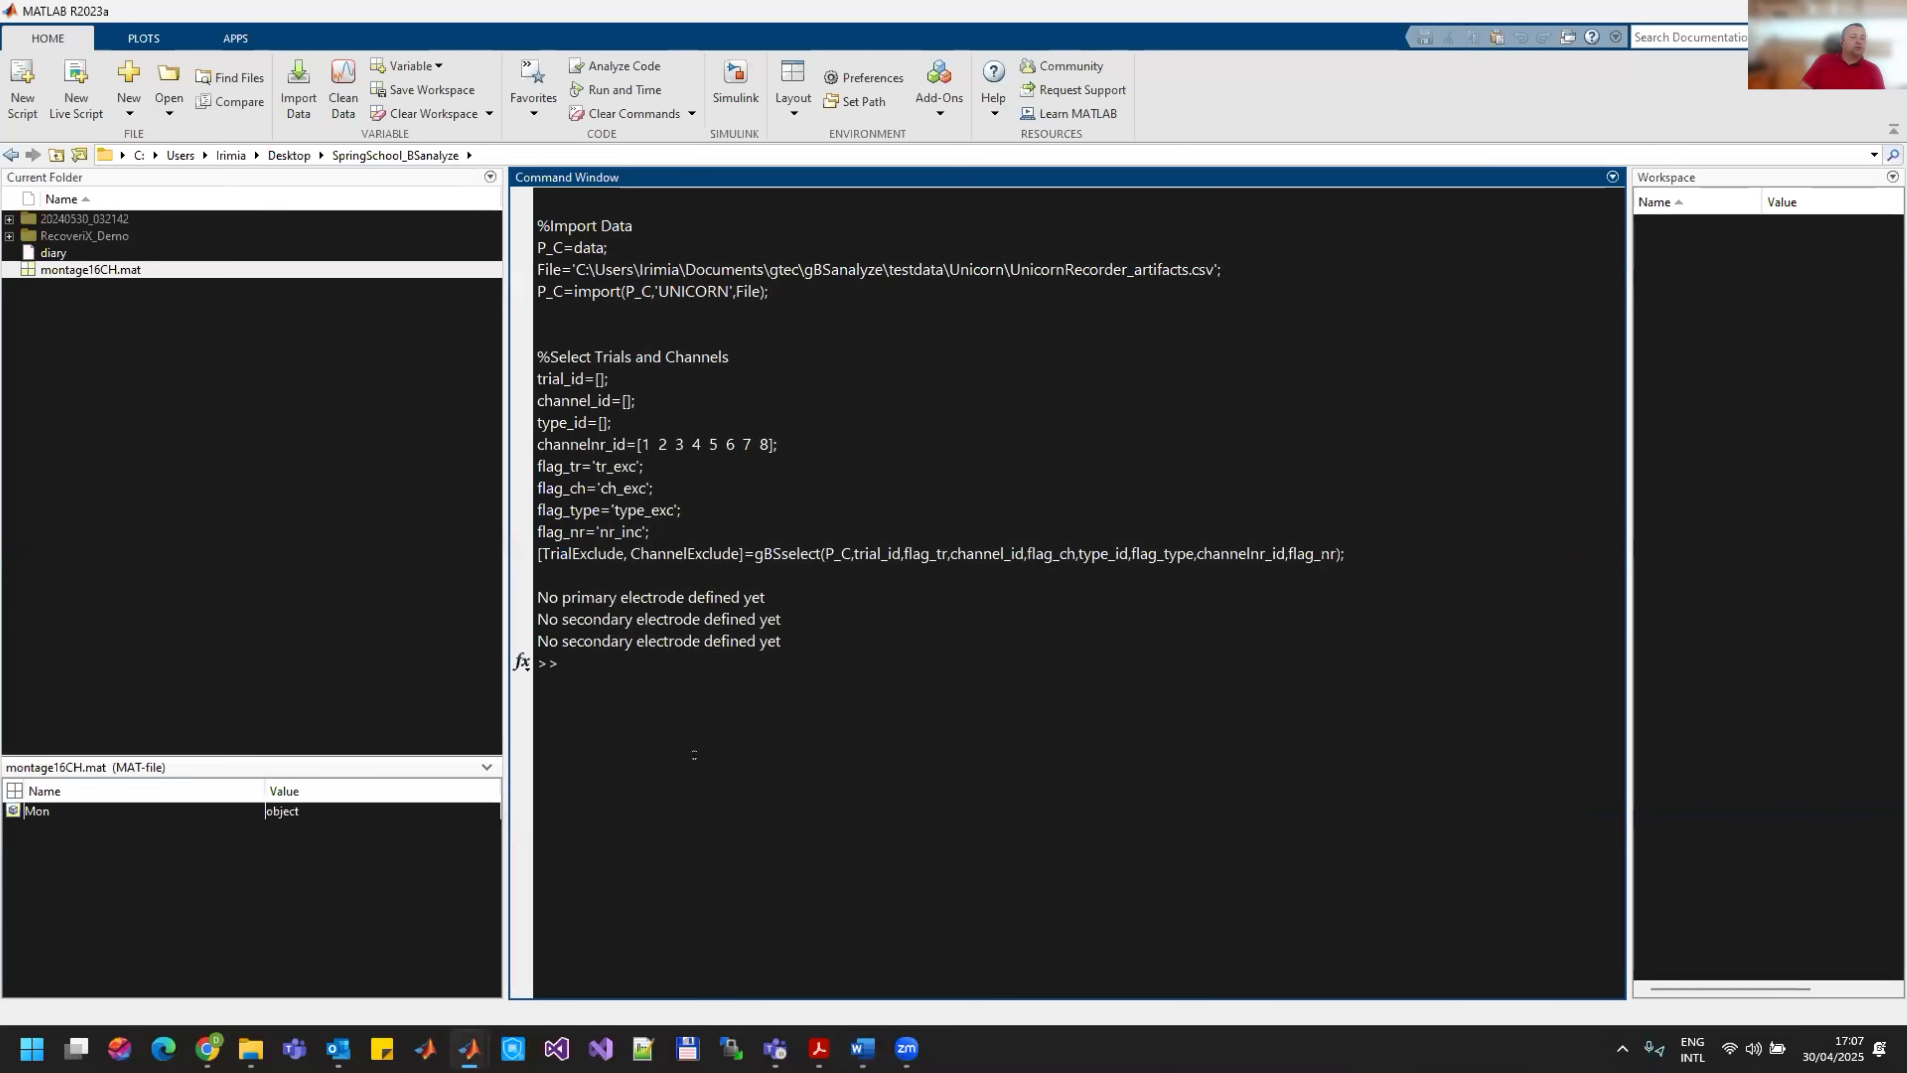
text(clc)
key(Return)
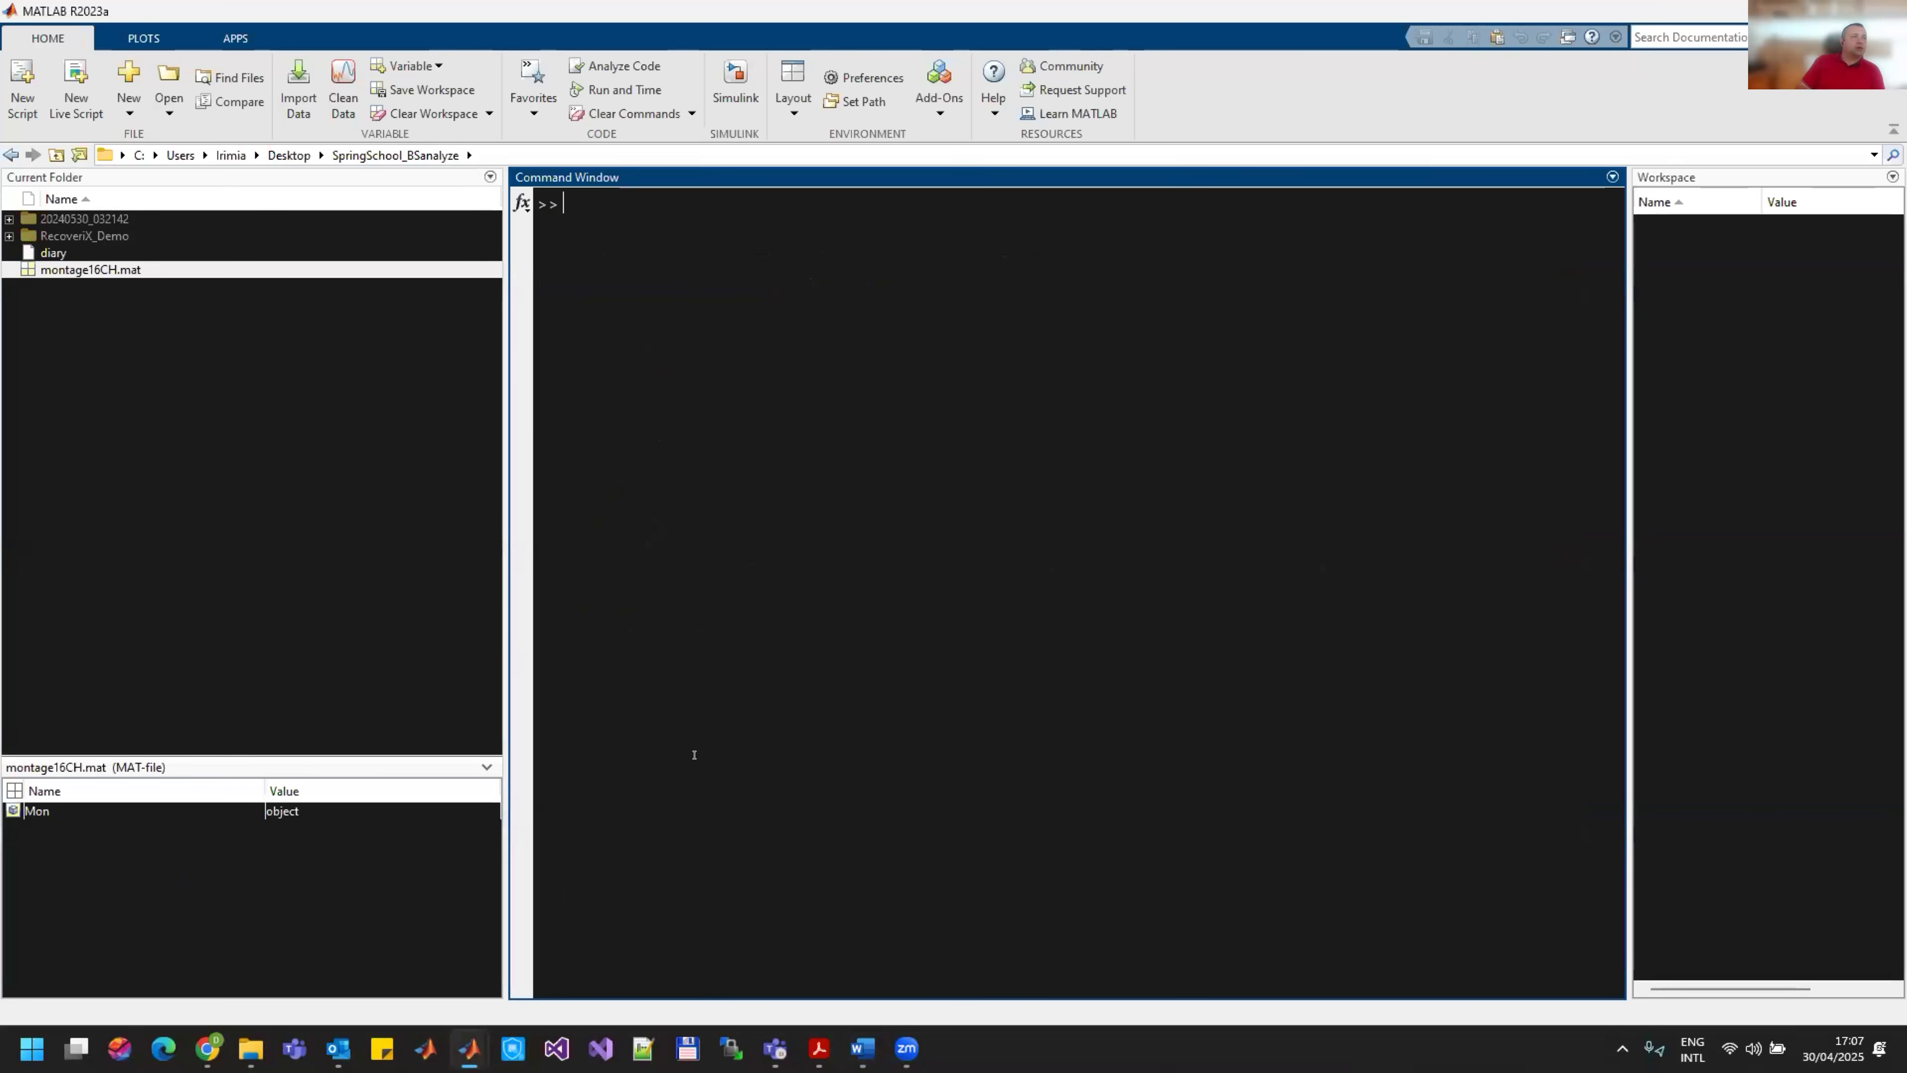
Step: Create a new script and save it as OfflineProcessingScript in the SpringSchool_BSanalyze folder
click(286, 452)
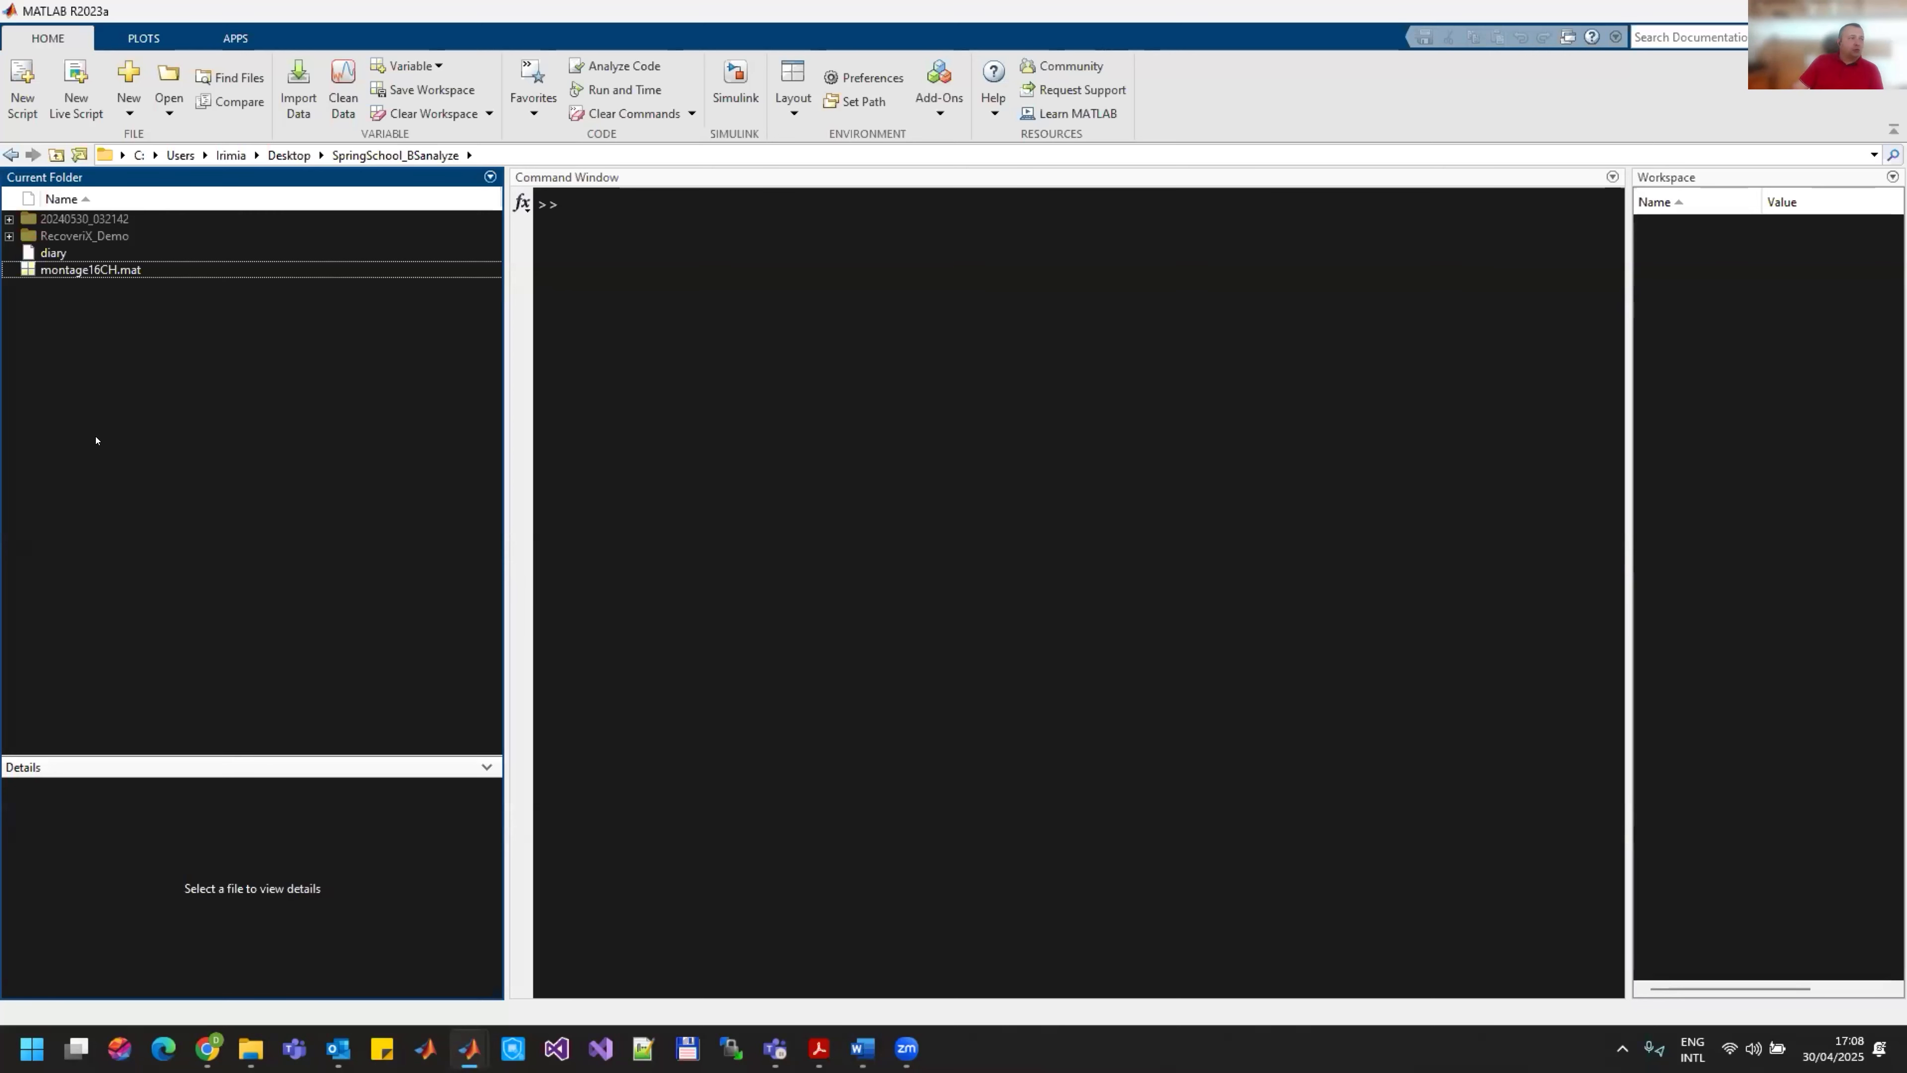
click(21, 104)
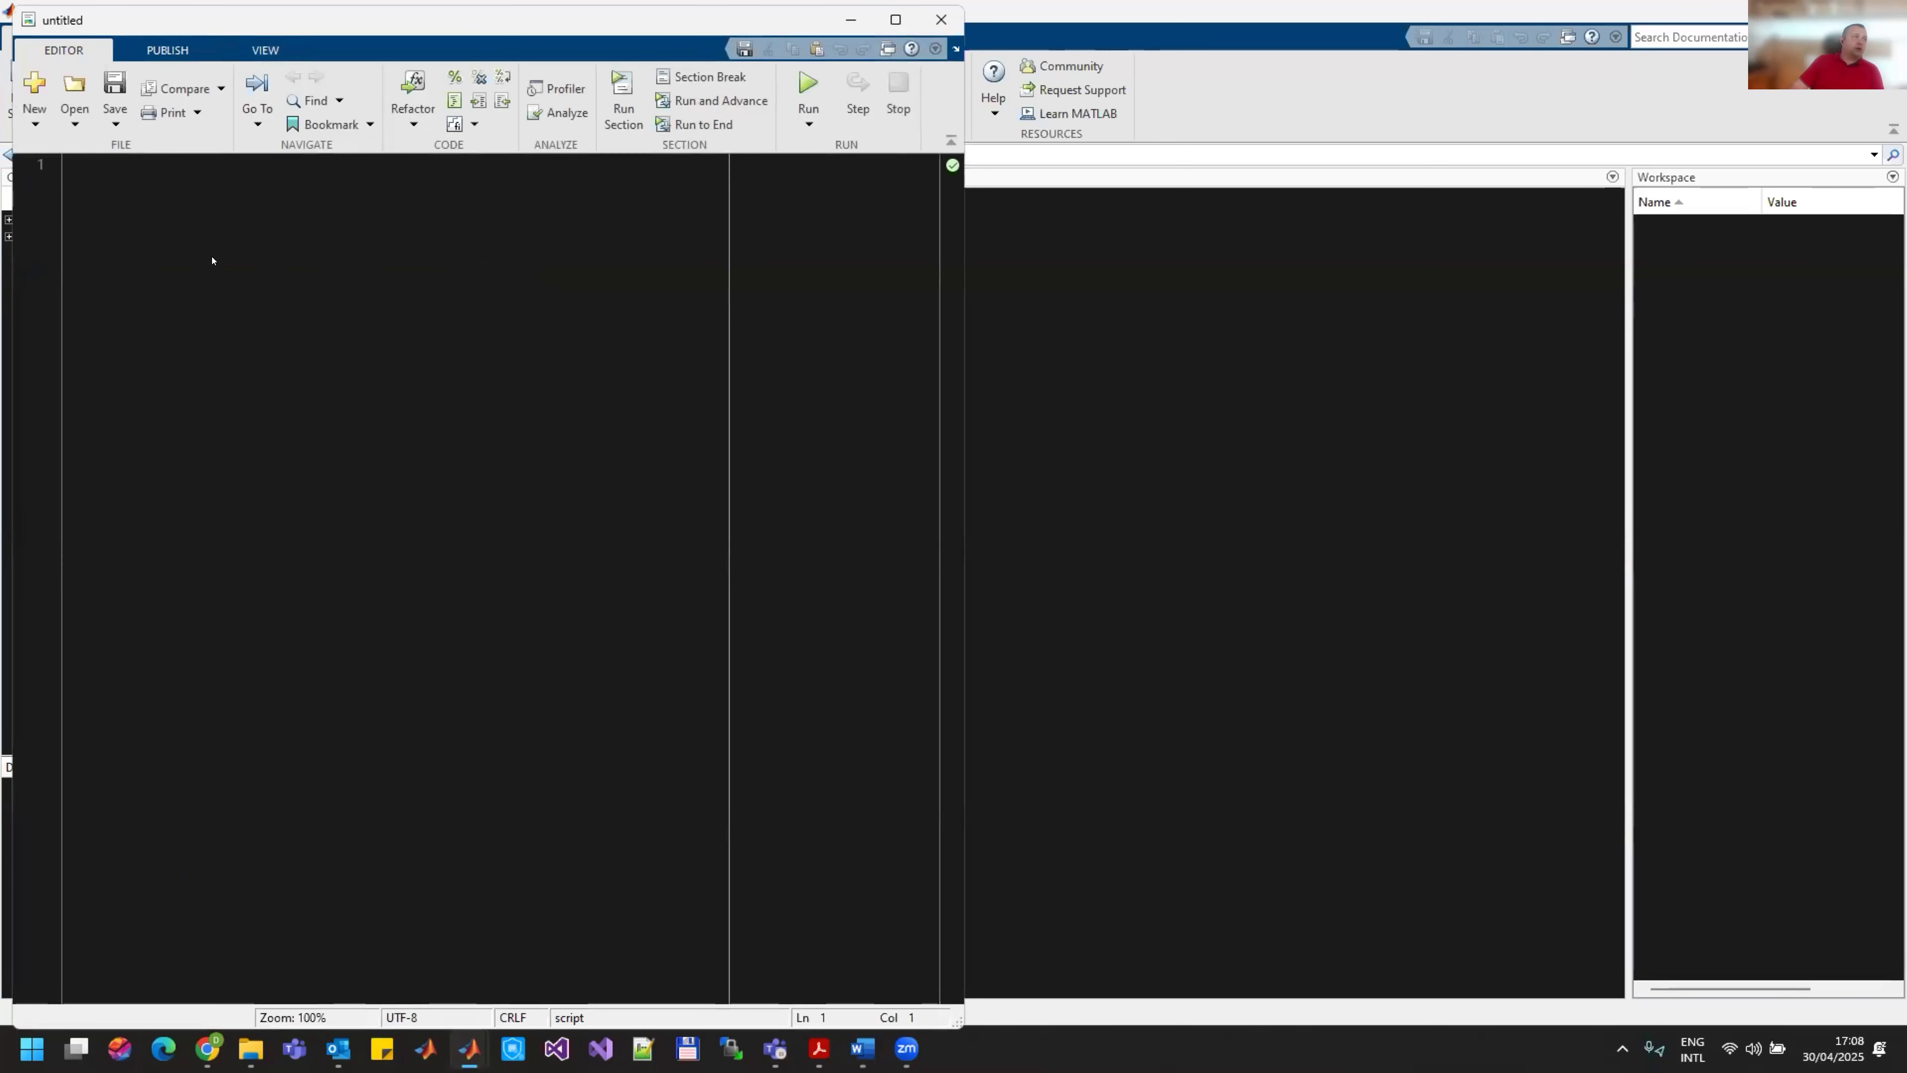
click(114, 88)
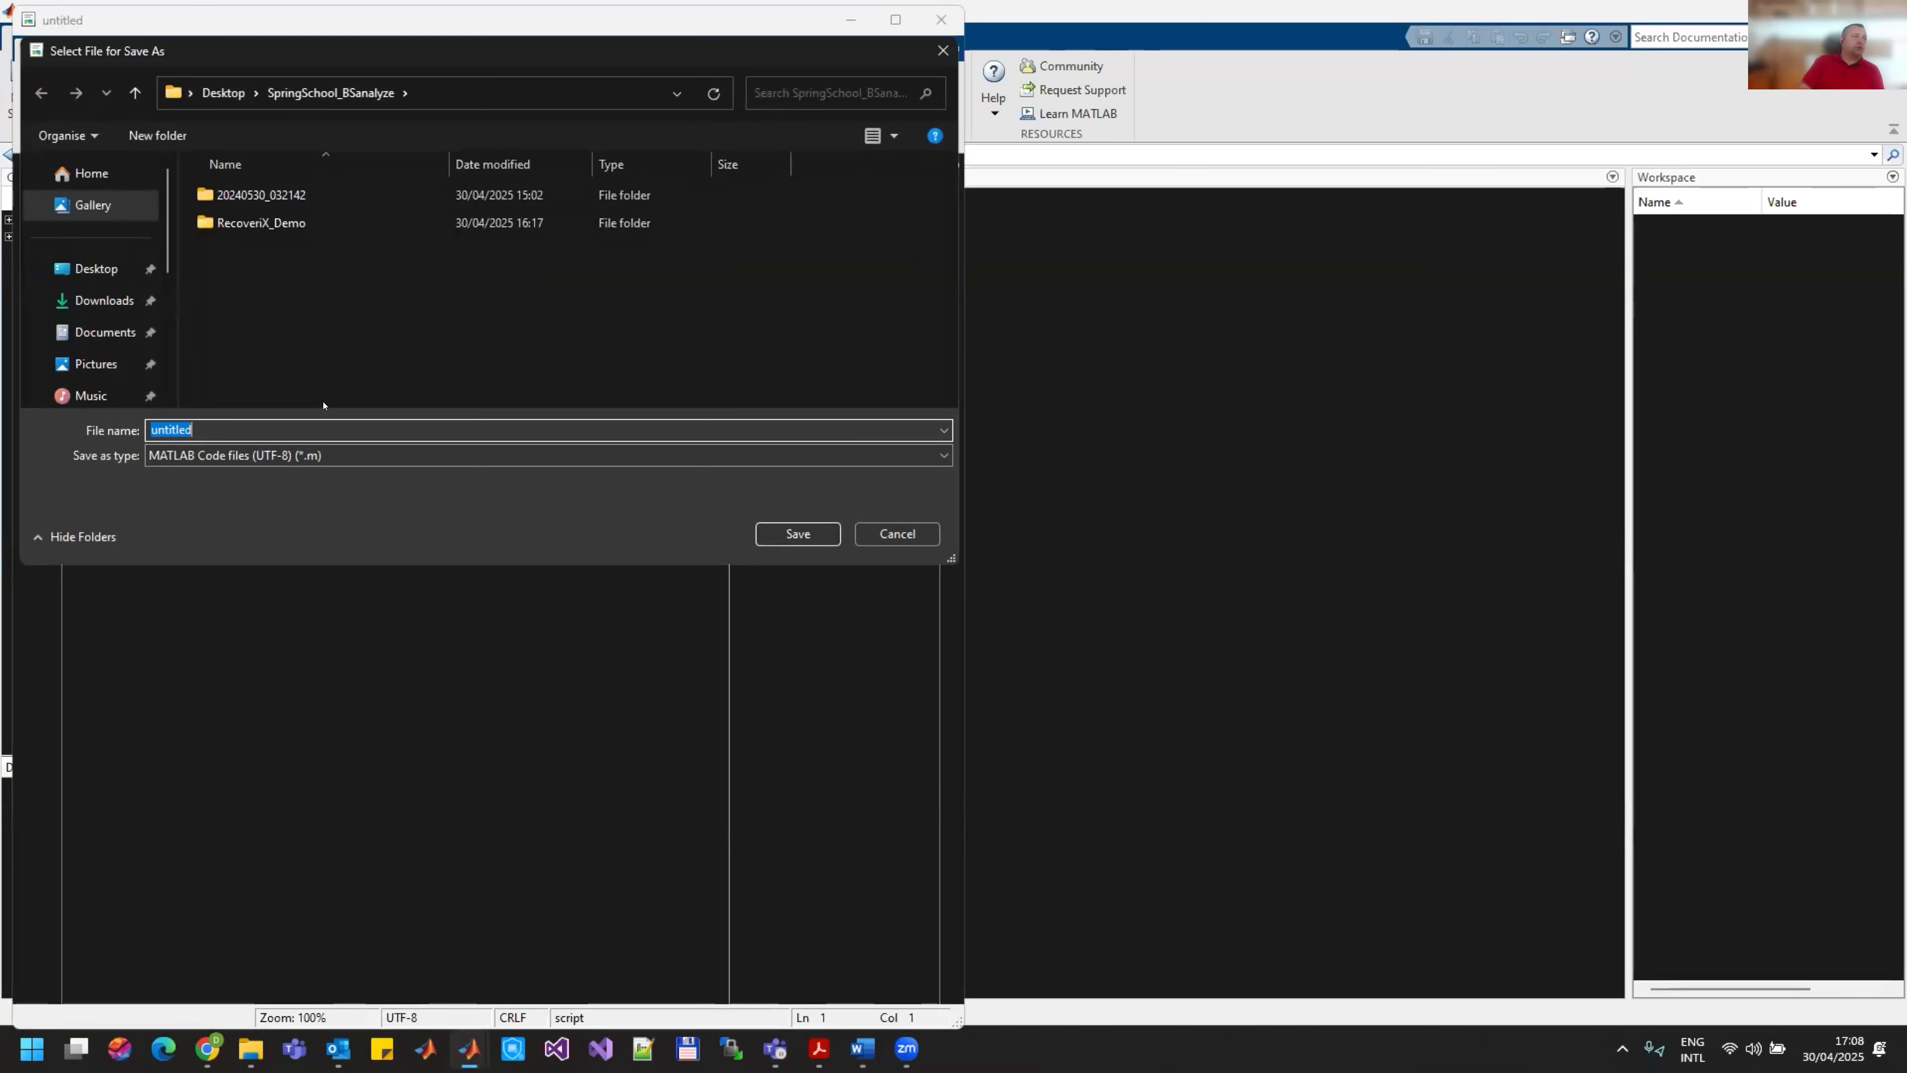
text(OfflineS)
key(BackSpace)
text(ProcessingS)
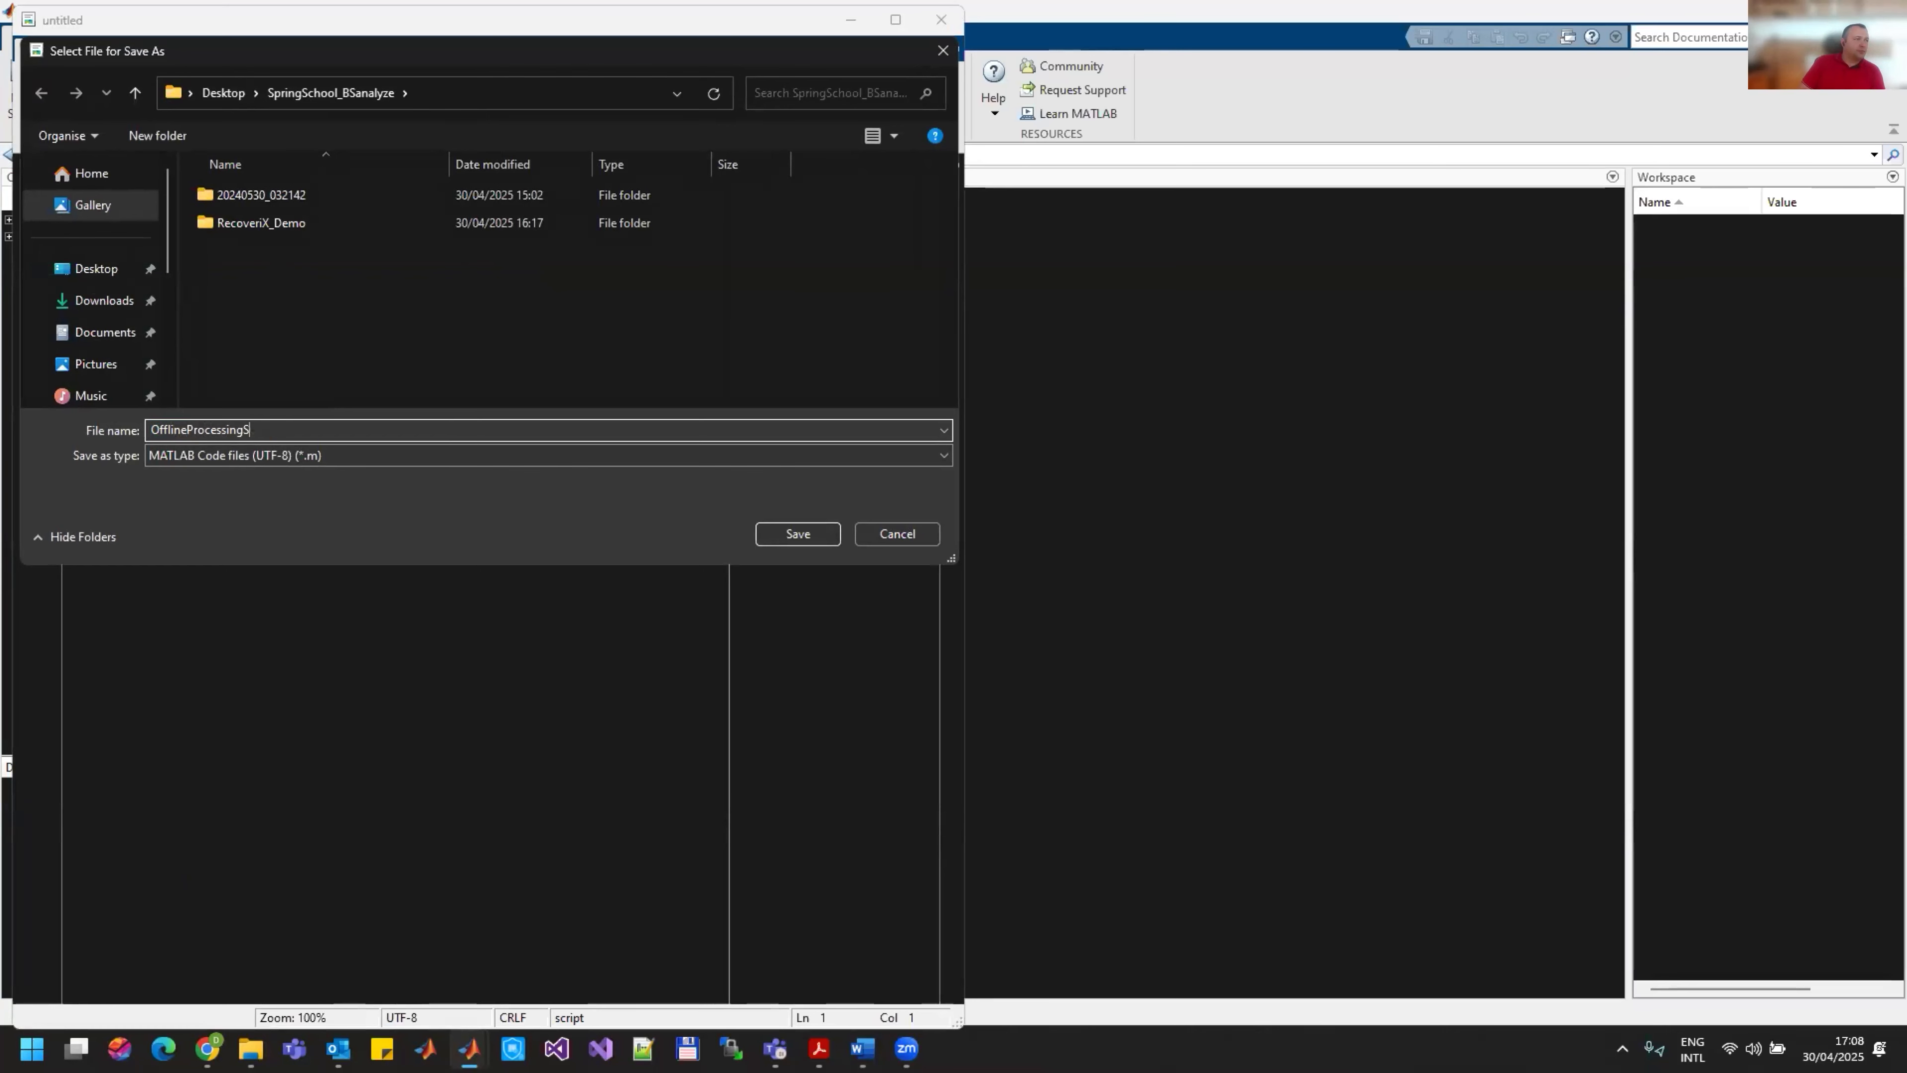
text(cript)
key(Return)
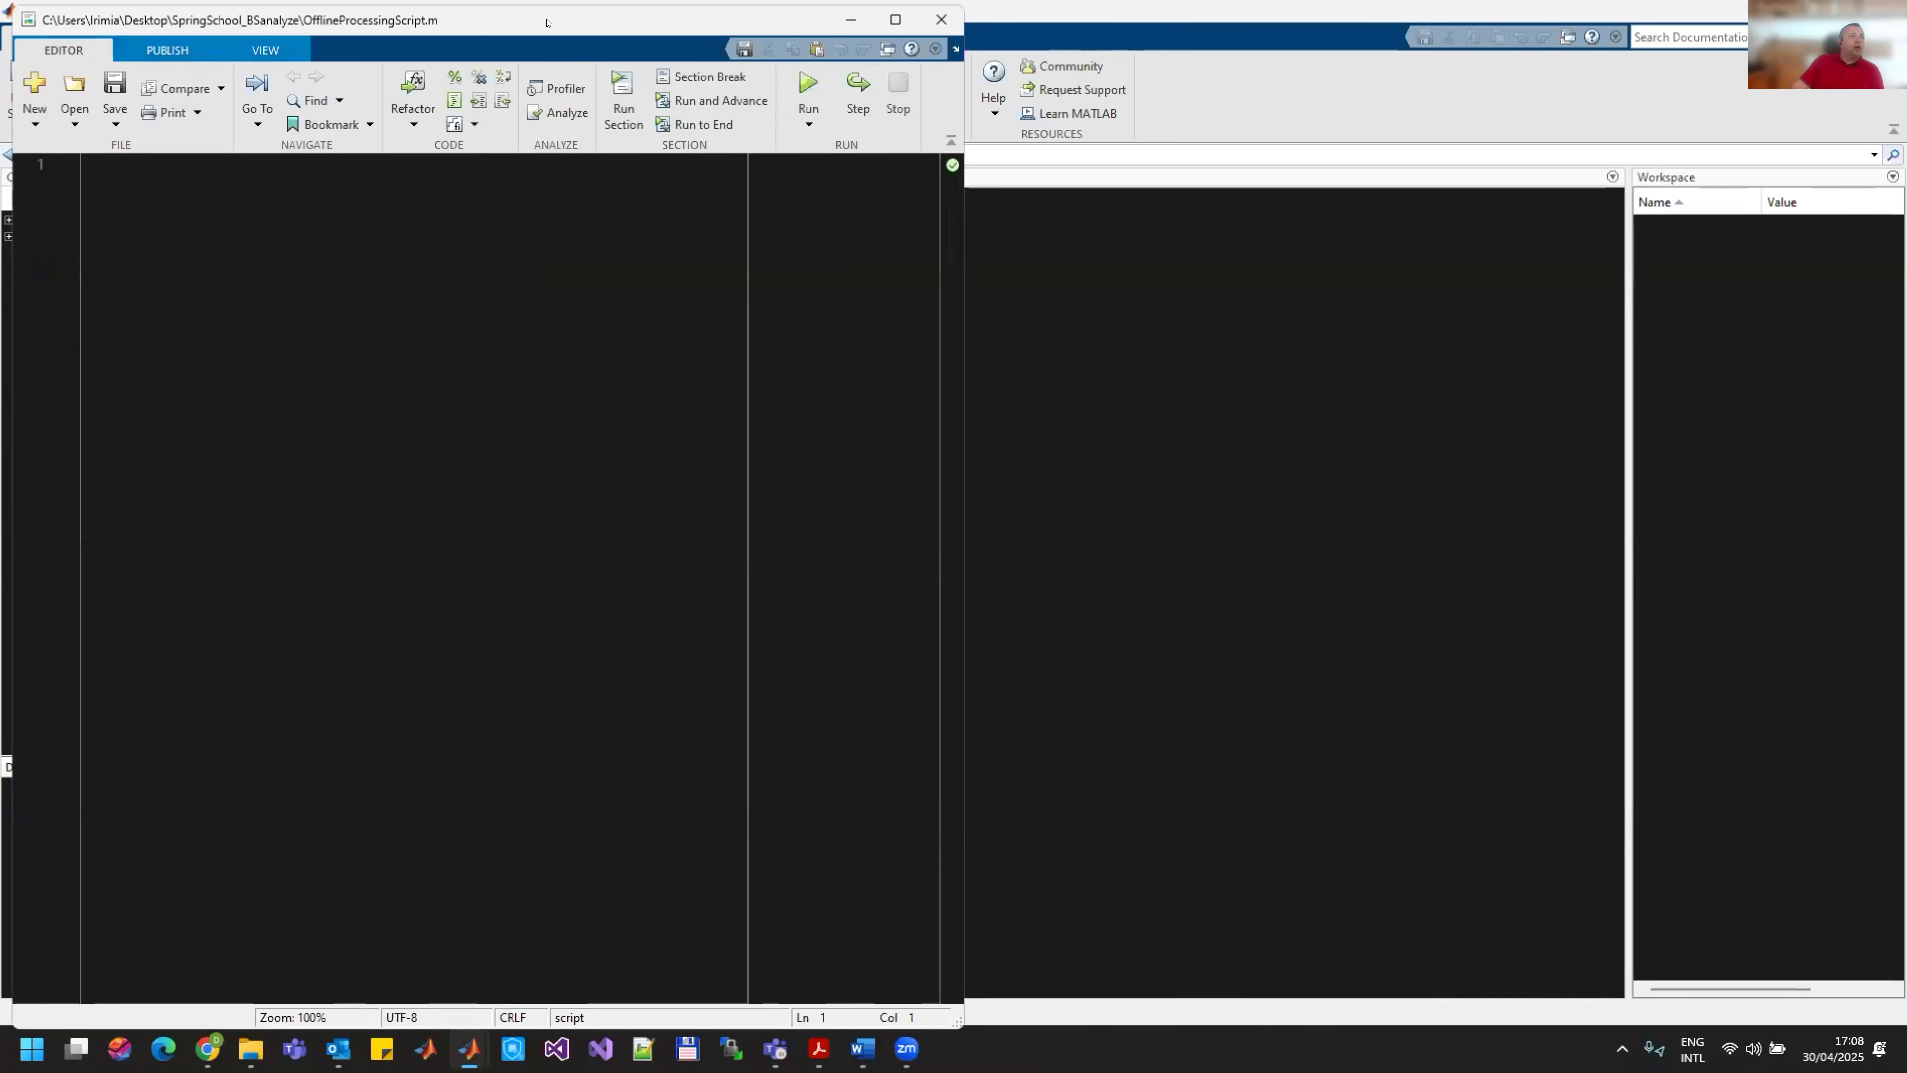
Step: Move the script editor window beside the Command Window and narrow it so the command prompt stays uncovered
drag(502, 20, 1373, 35)
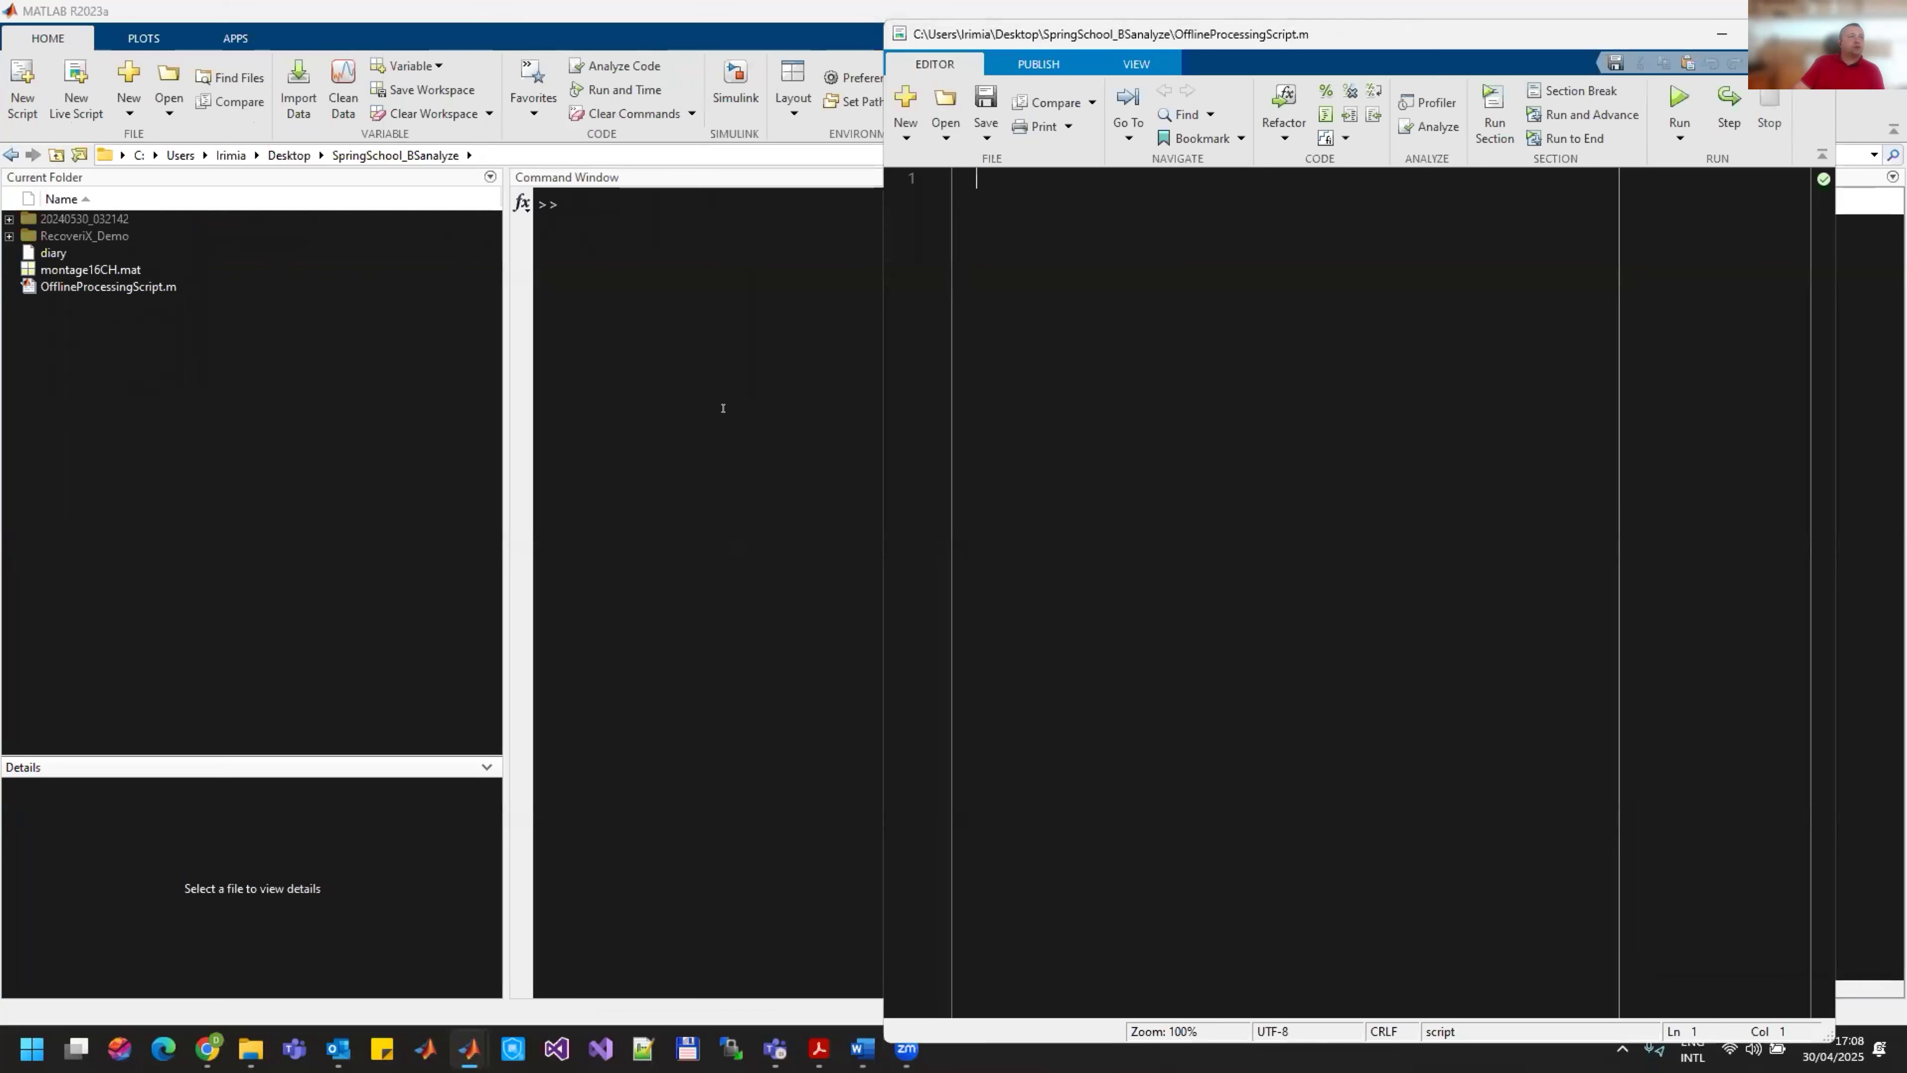
drag(1339, 13, 1499, 133)
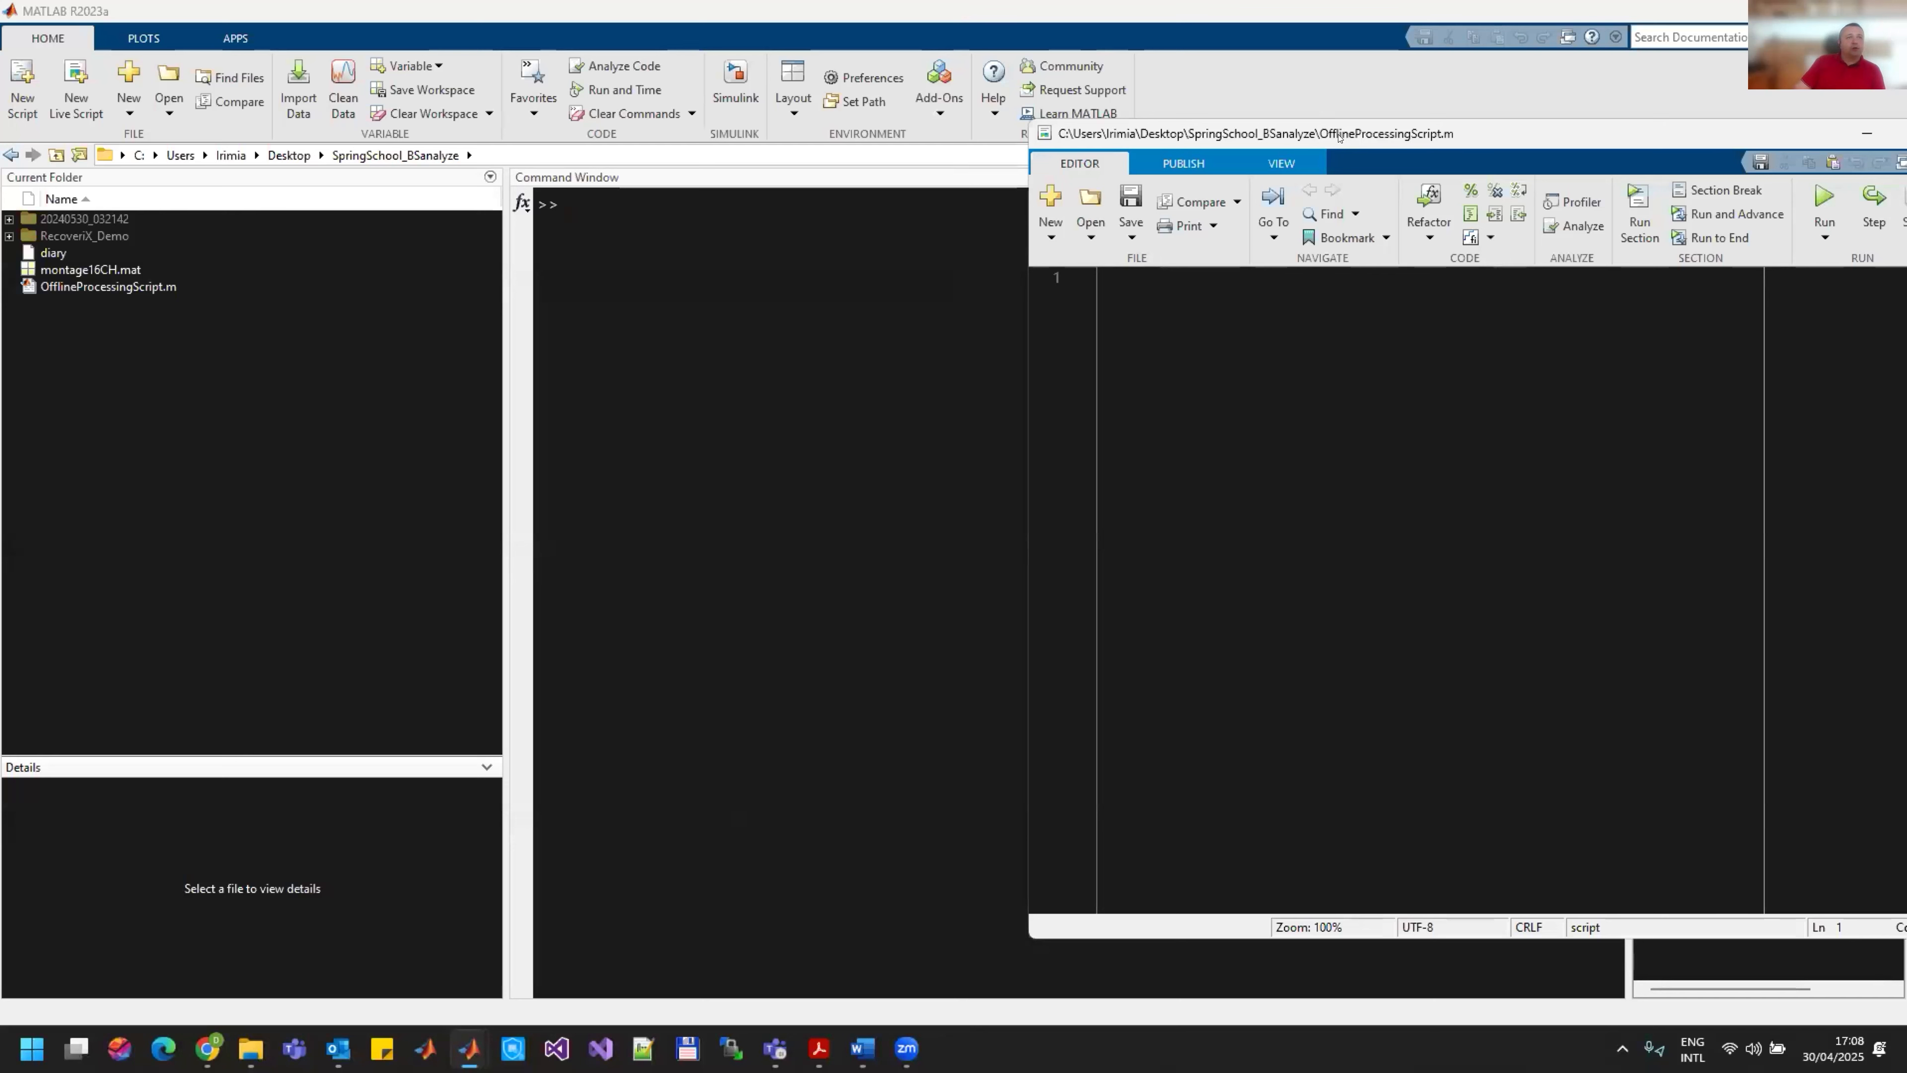
drag(1338, 135, 1259, 152)
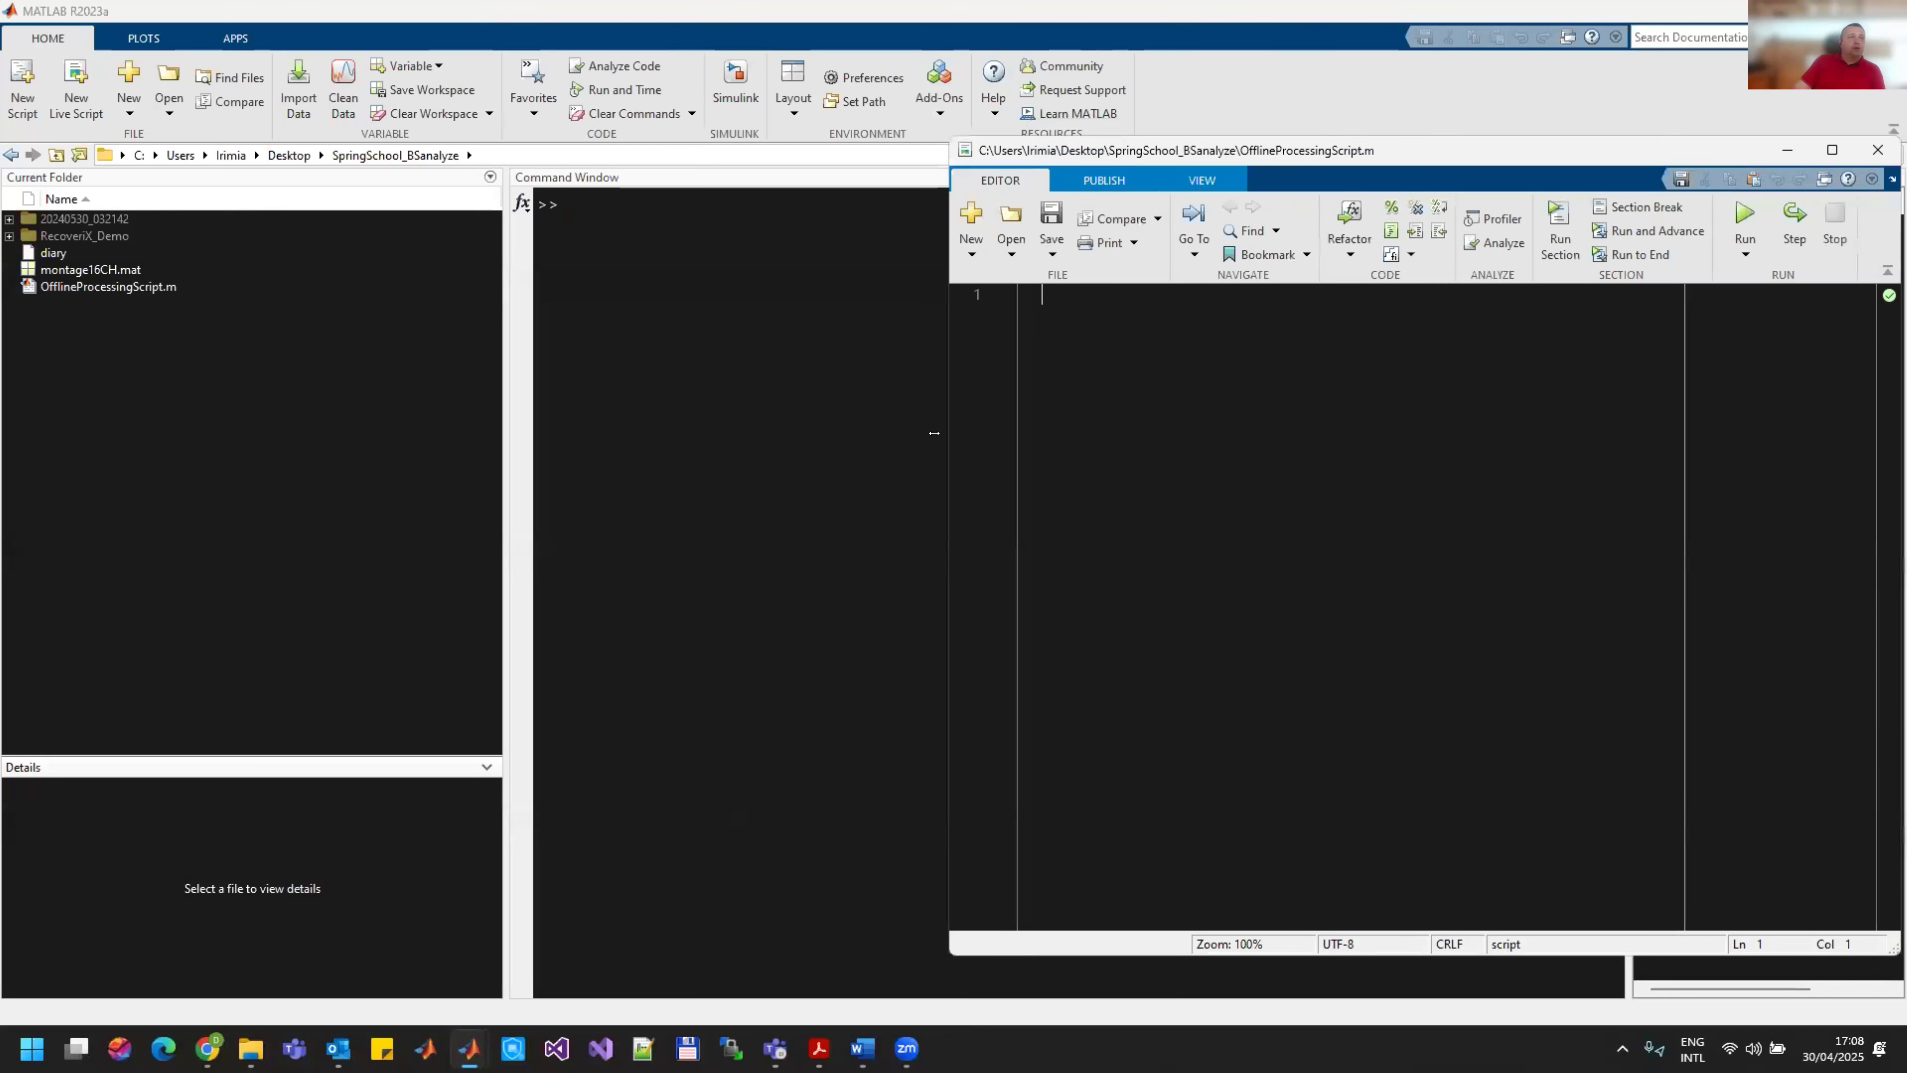
drag(934, 433, 1013, 433)
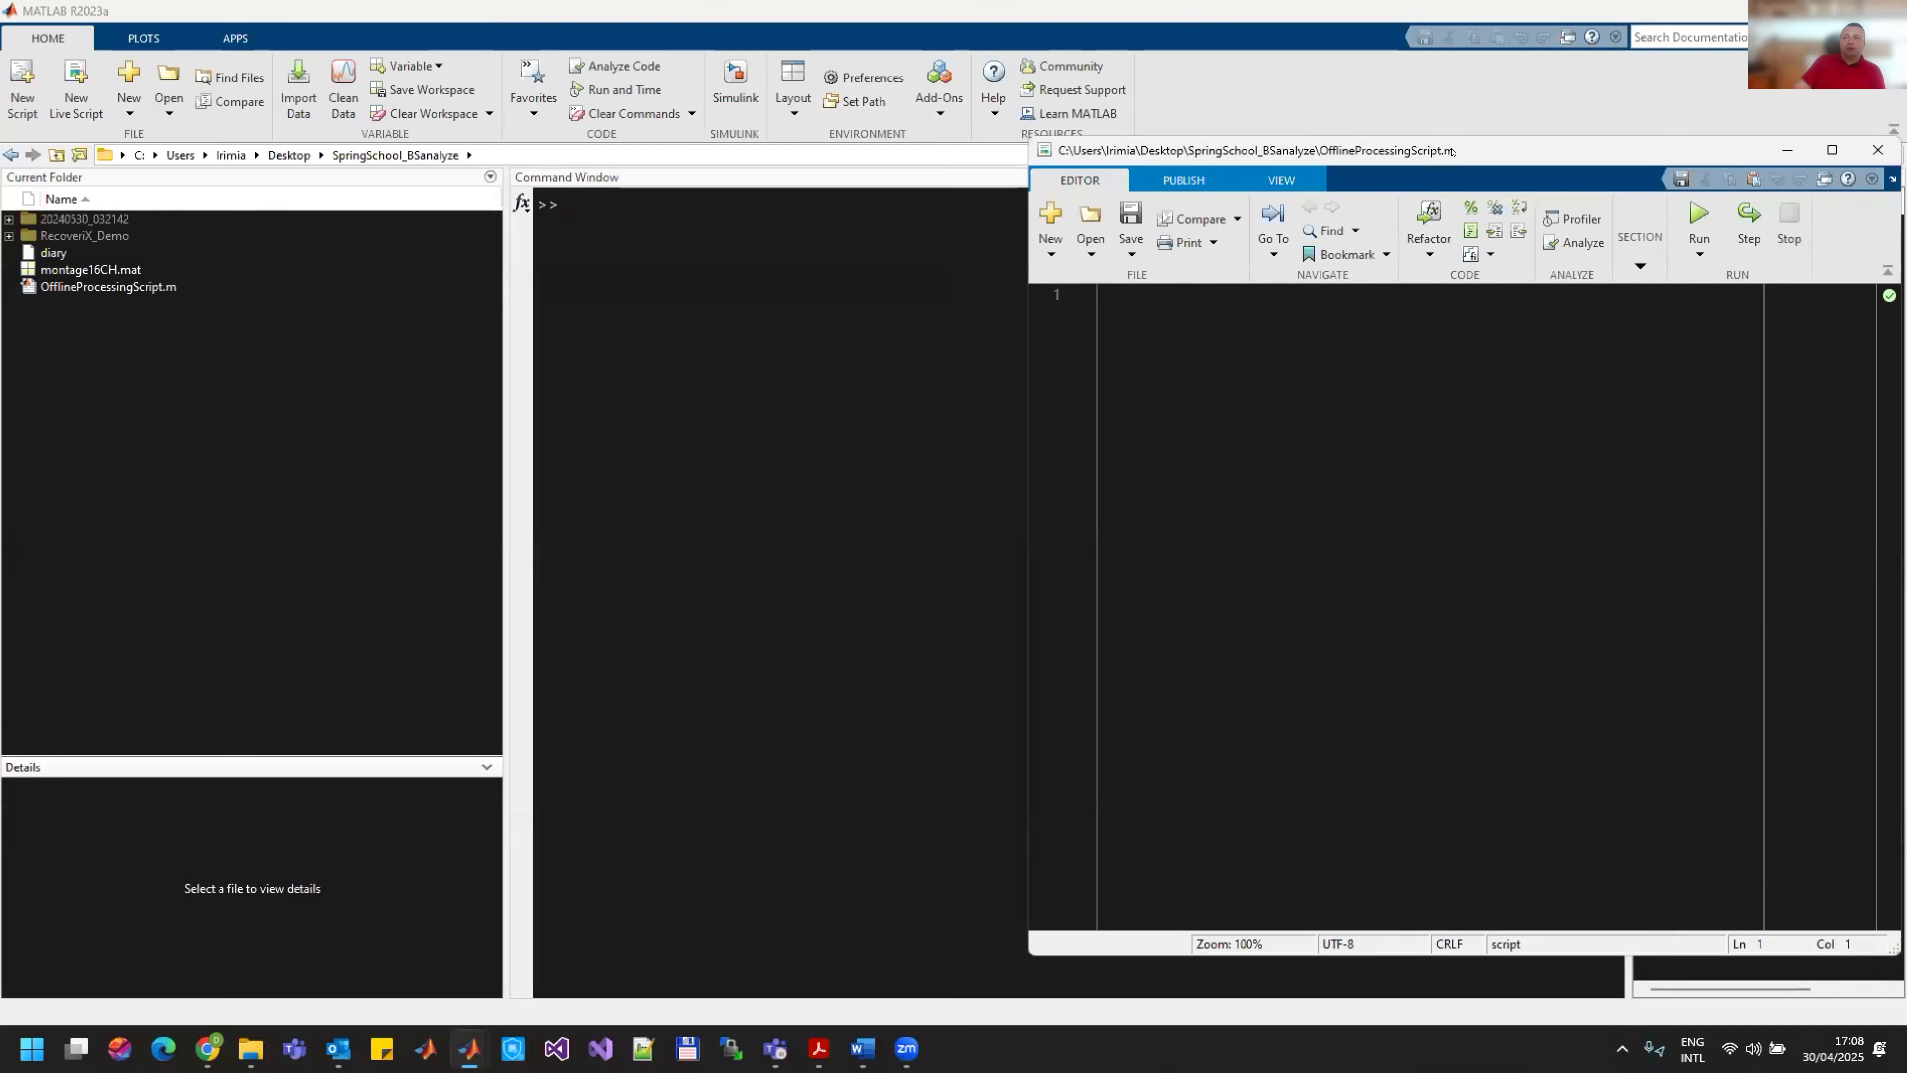
Step: Switch to the g.BSanalyze Data Editor and import the recoveriX recording rawData2.tar from the 20240530_032142 folder
drag(1453, 152, 1241, 173)
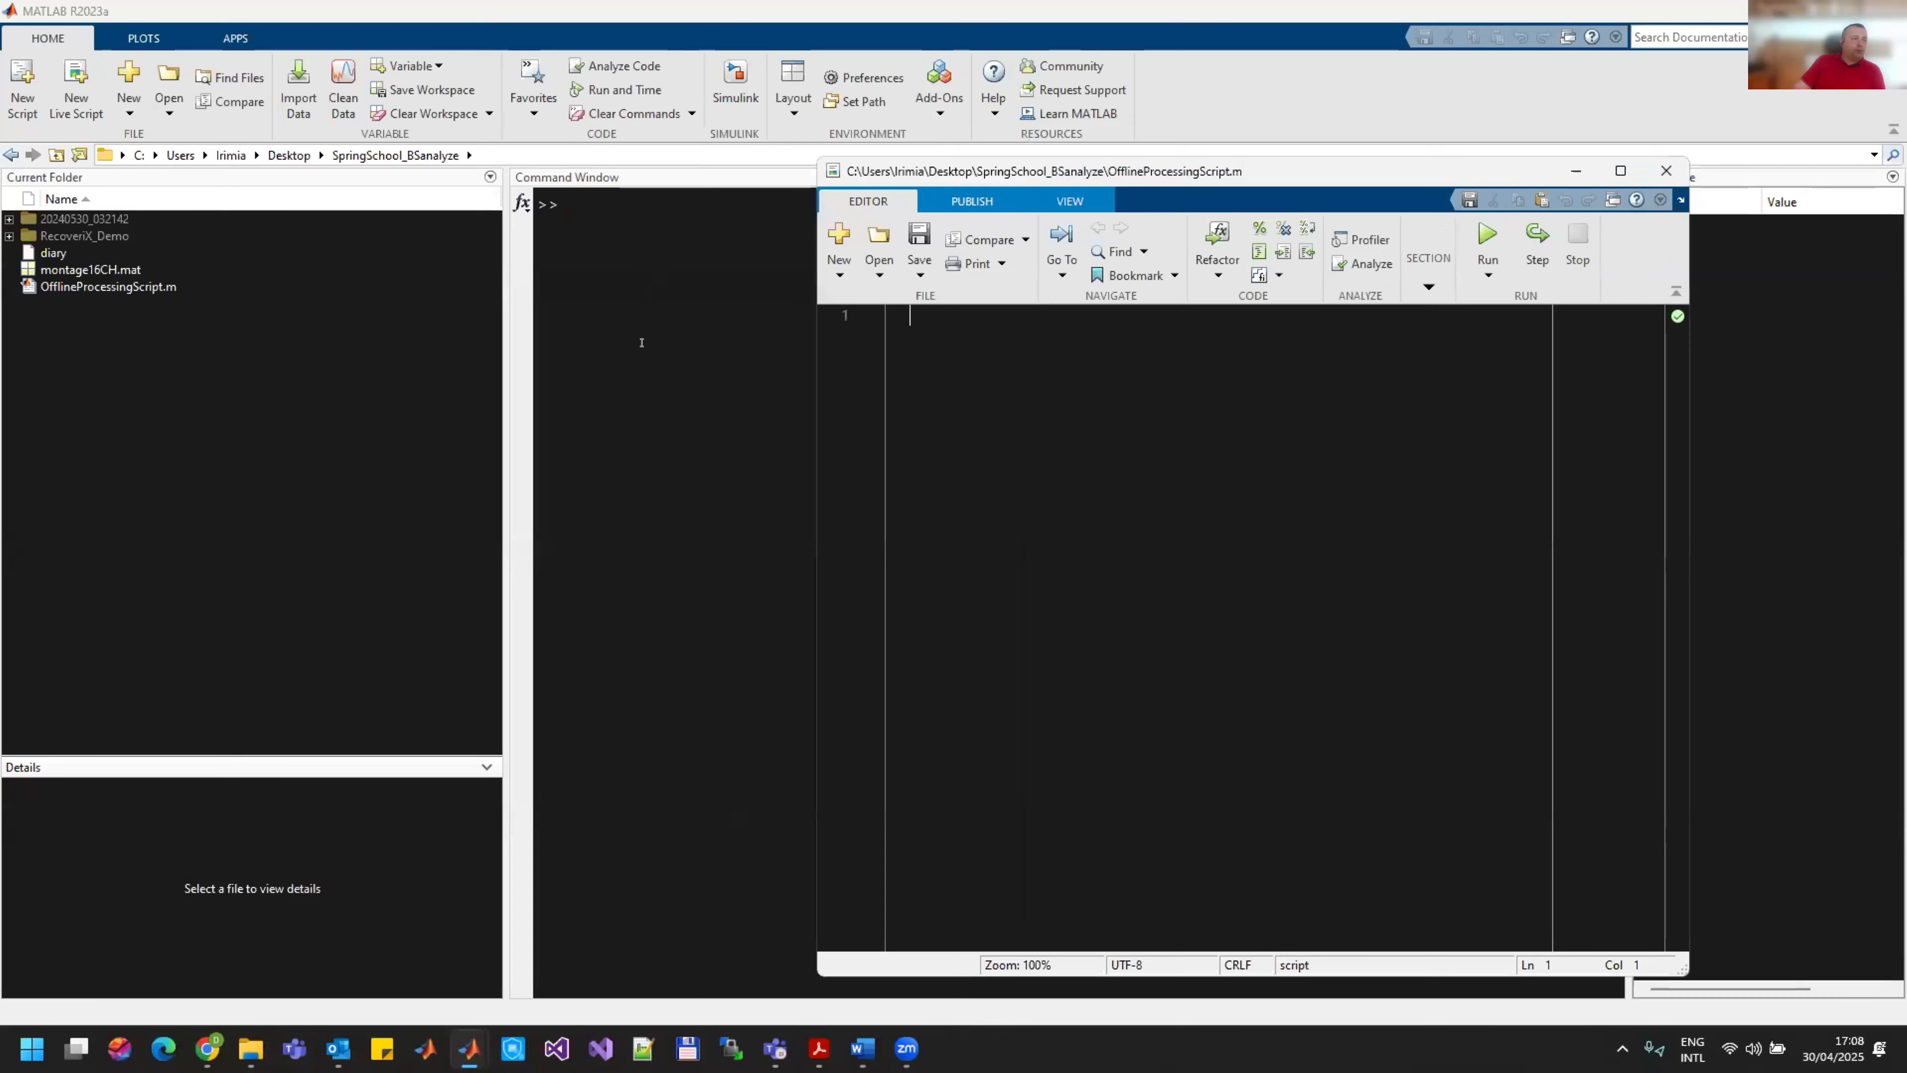
mouse_move(469, 1048)
click(481, 939)
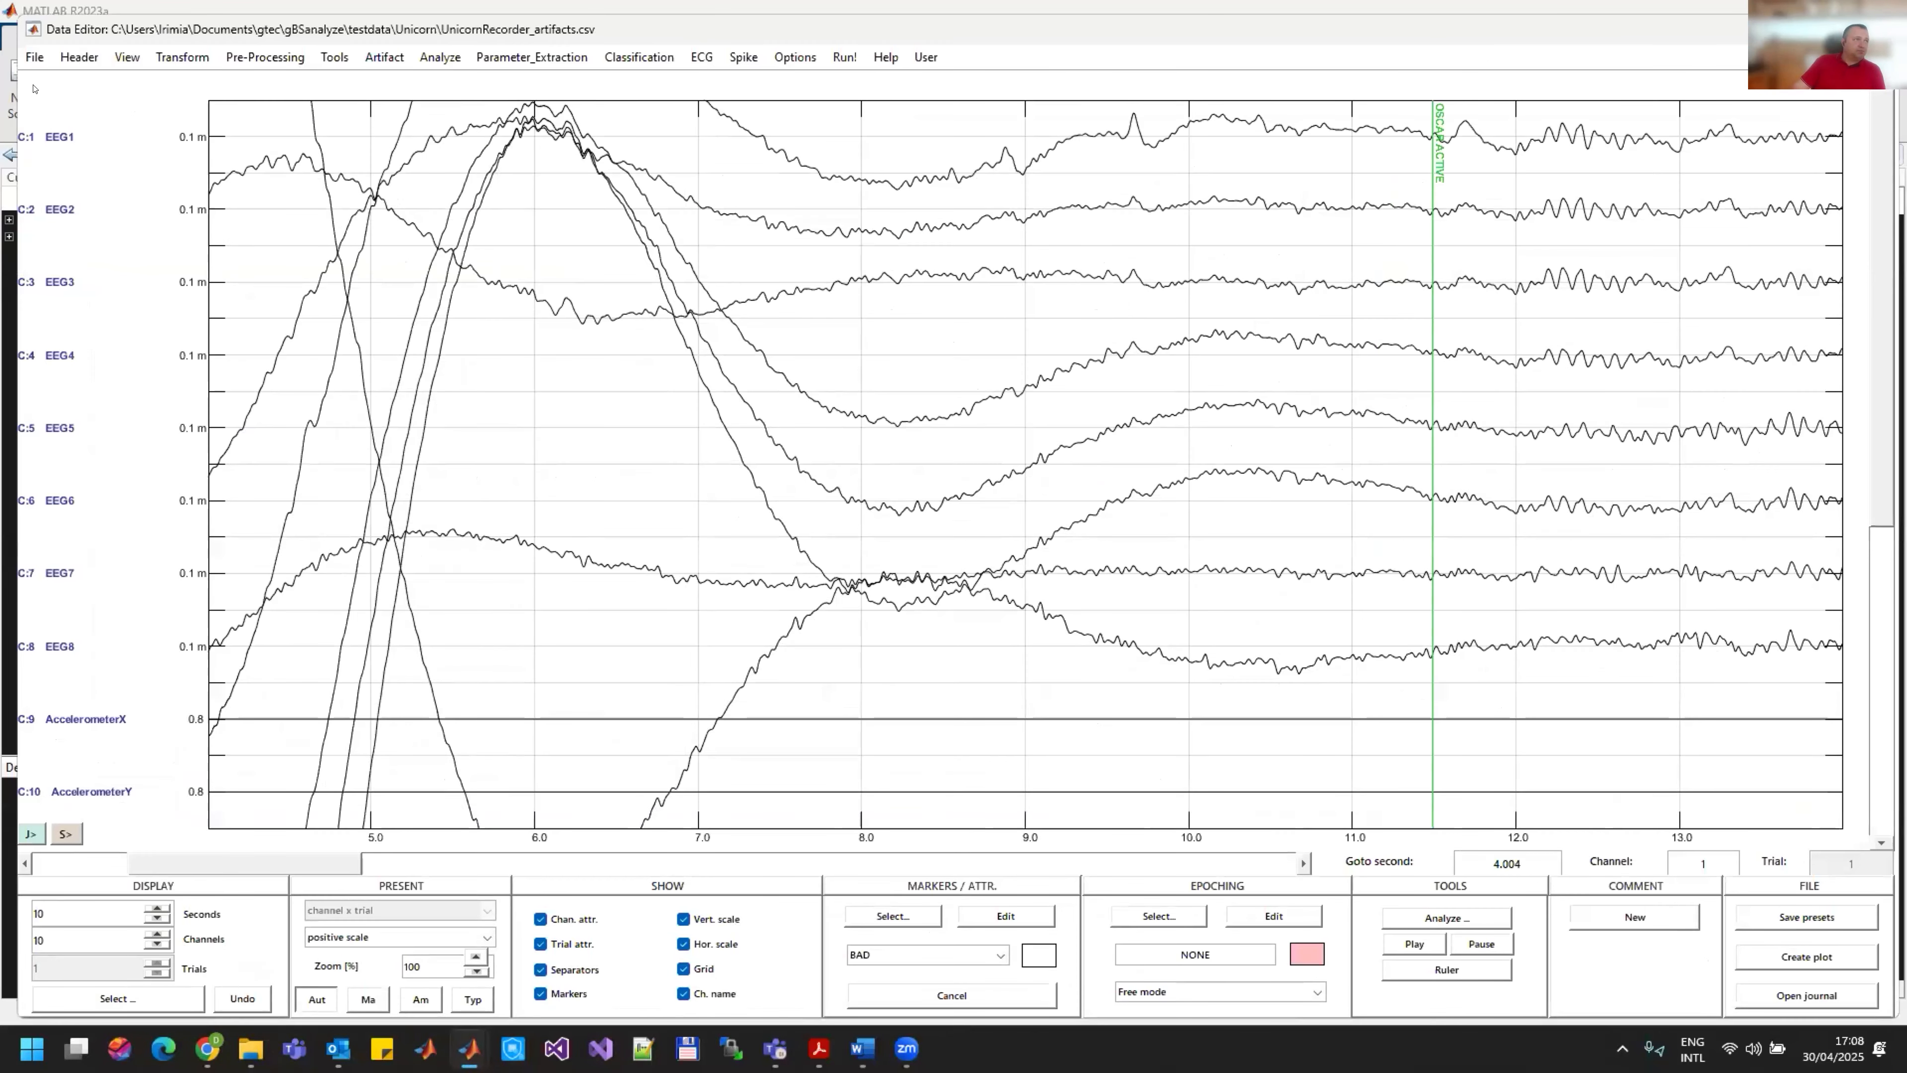
click(35, 57)
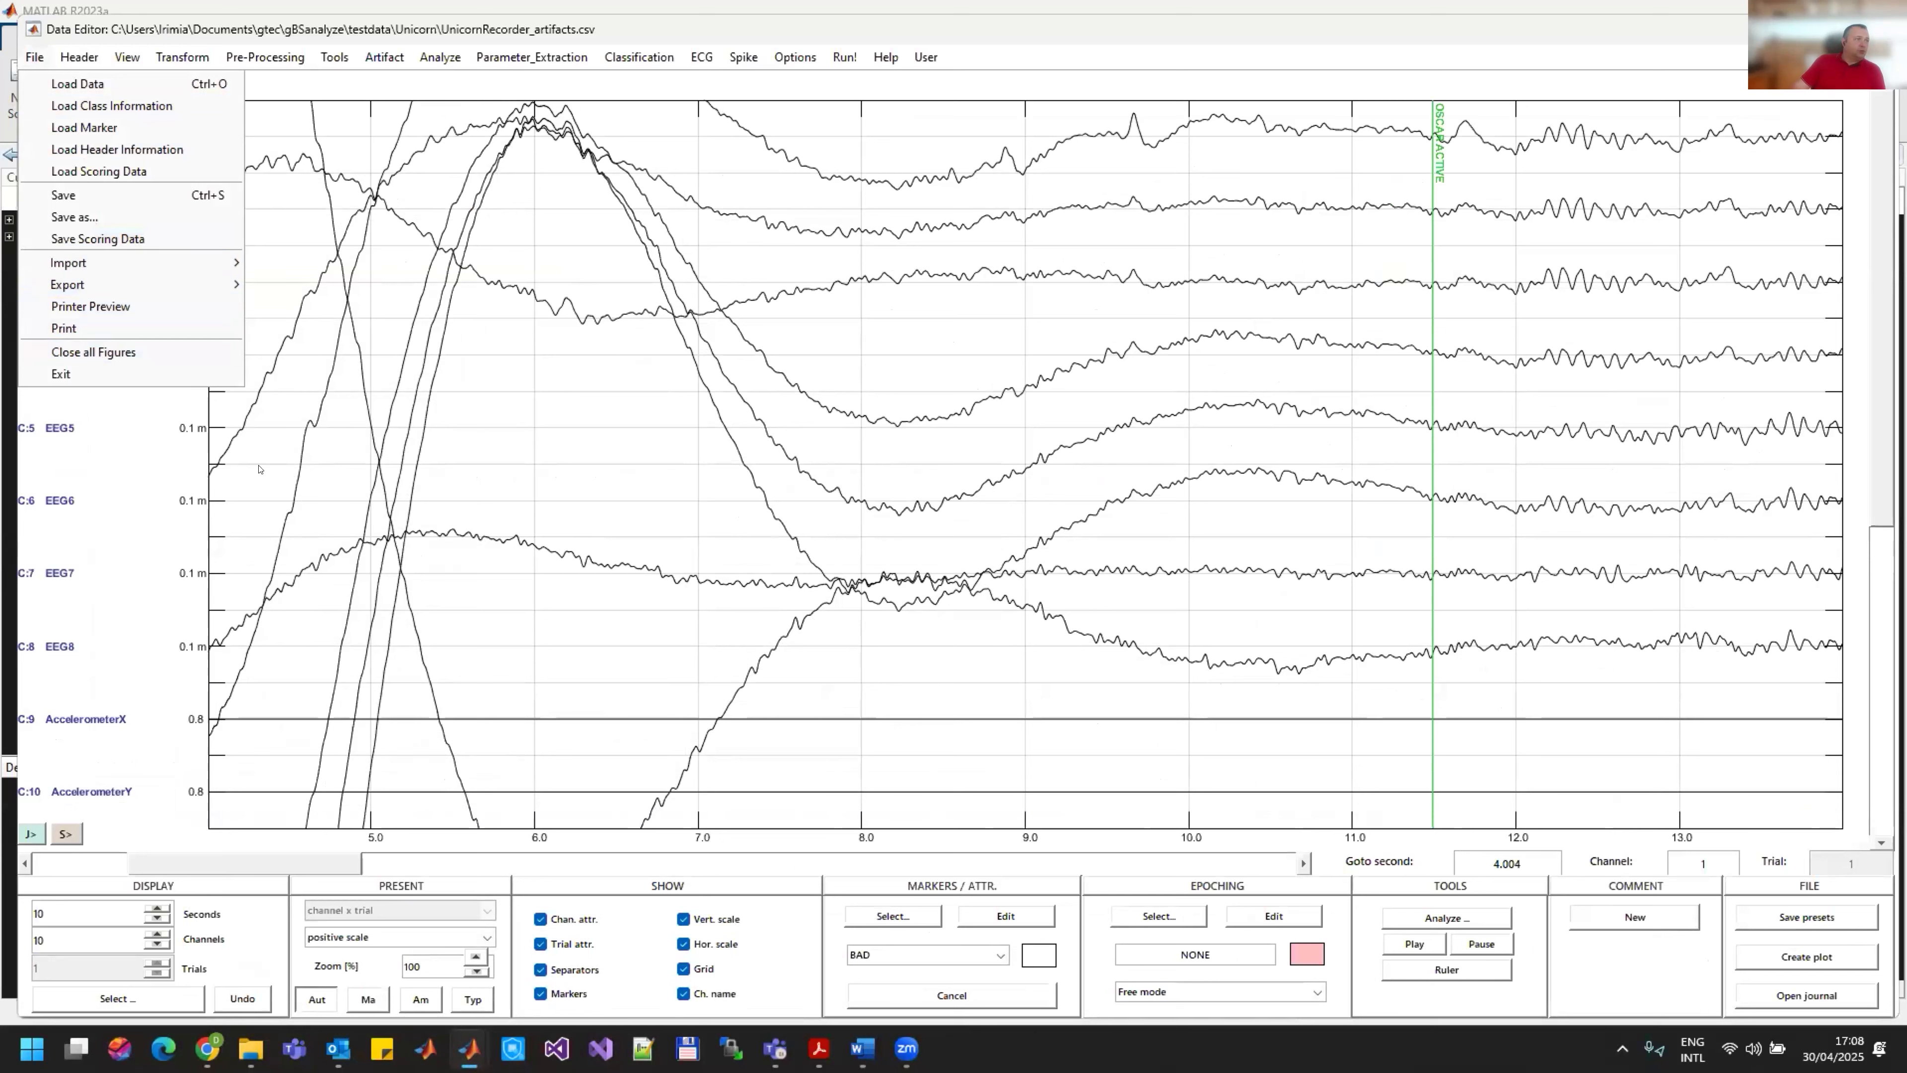
mouse_move(150, 262)
click(316, 634)
double_click(255, 203)
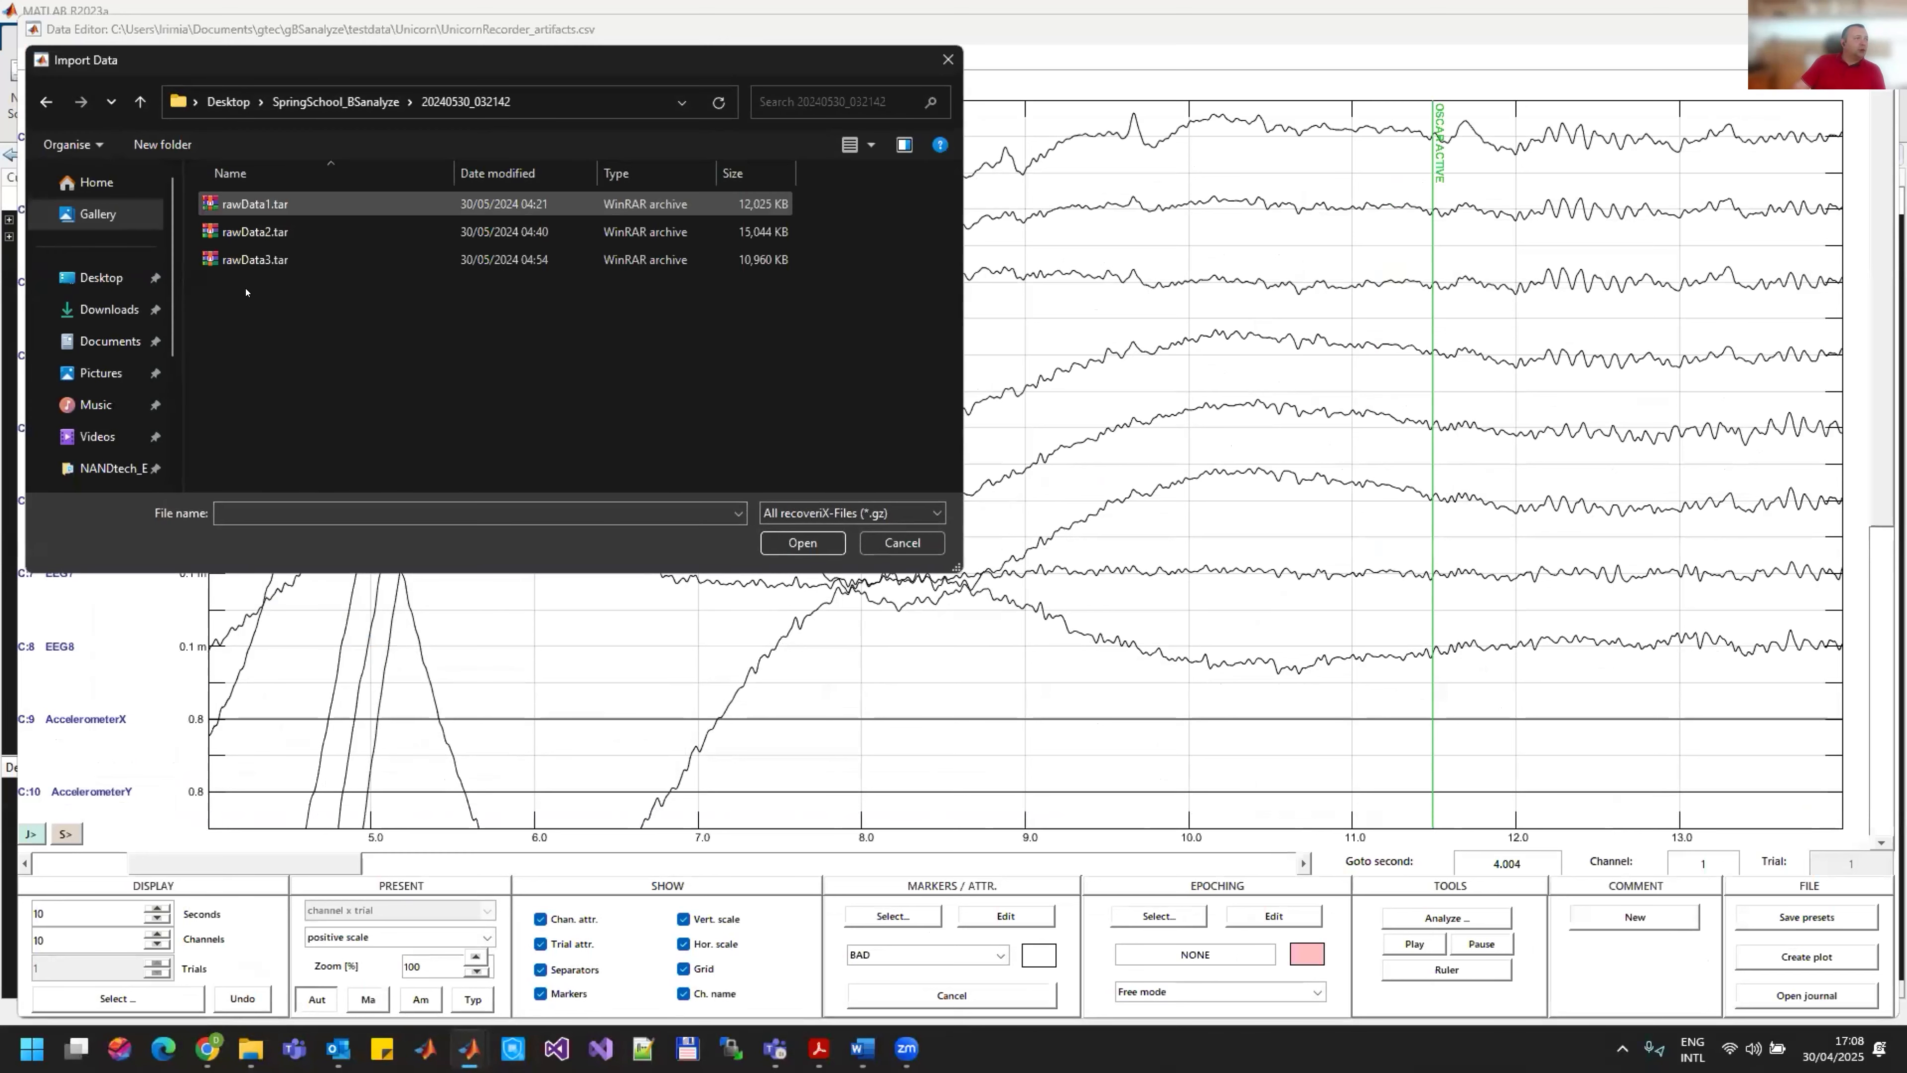
double_click(260, 232)
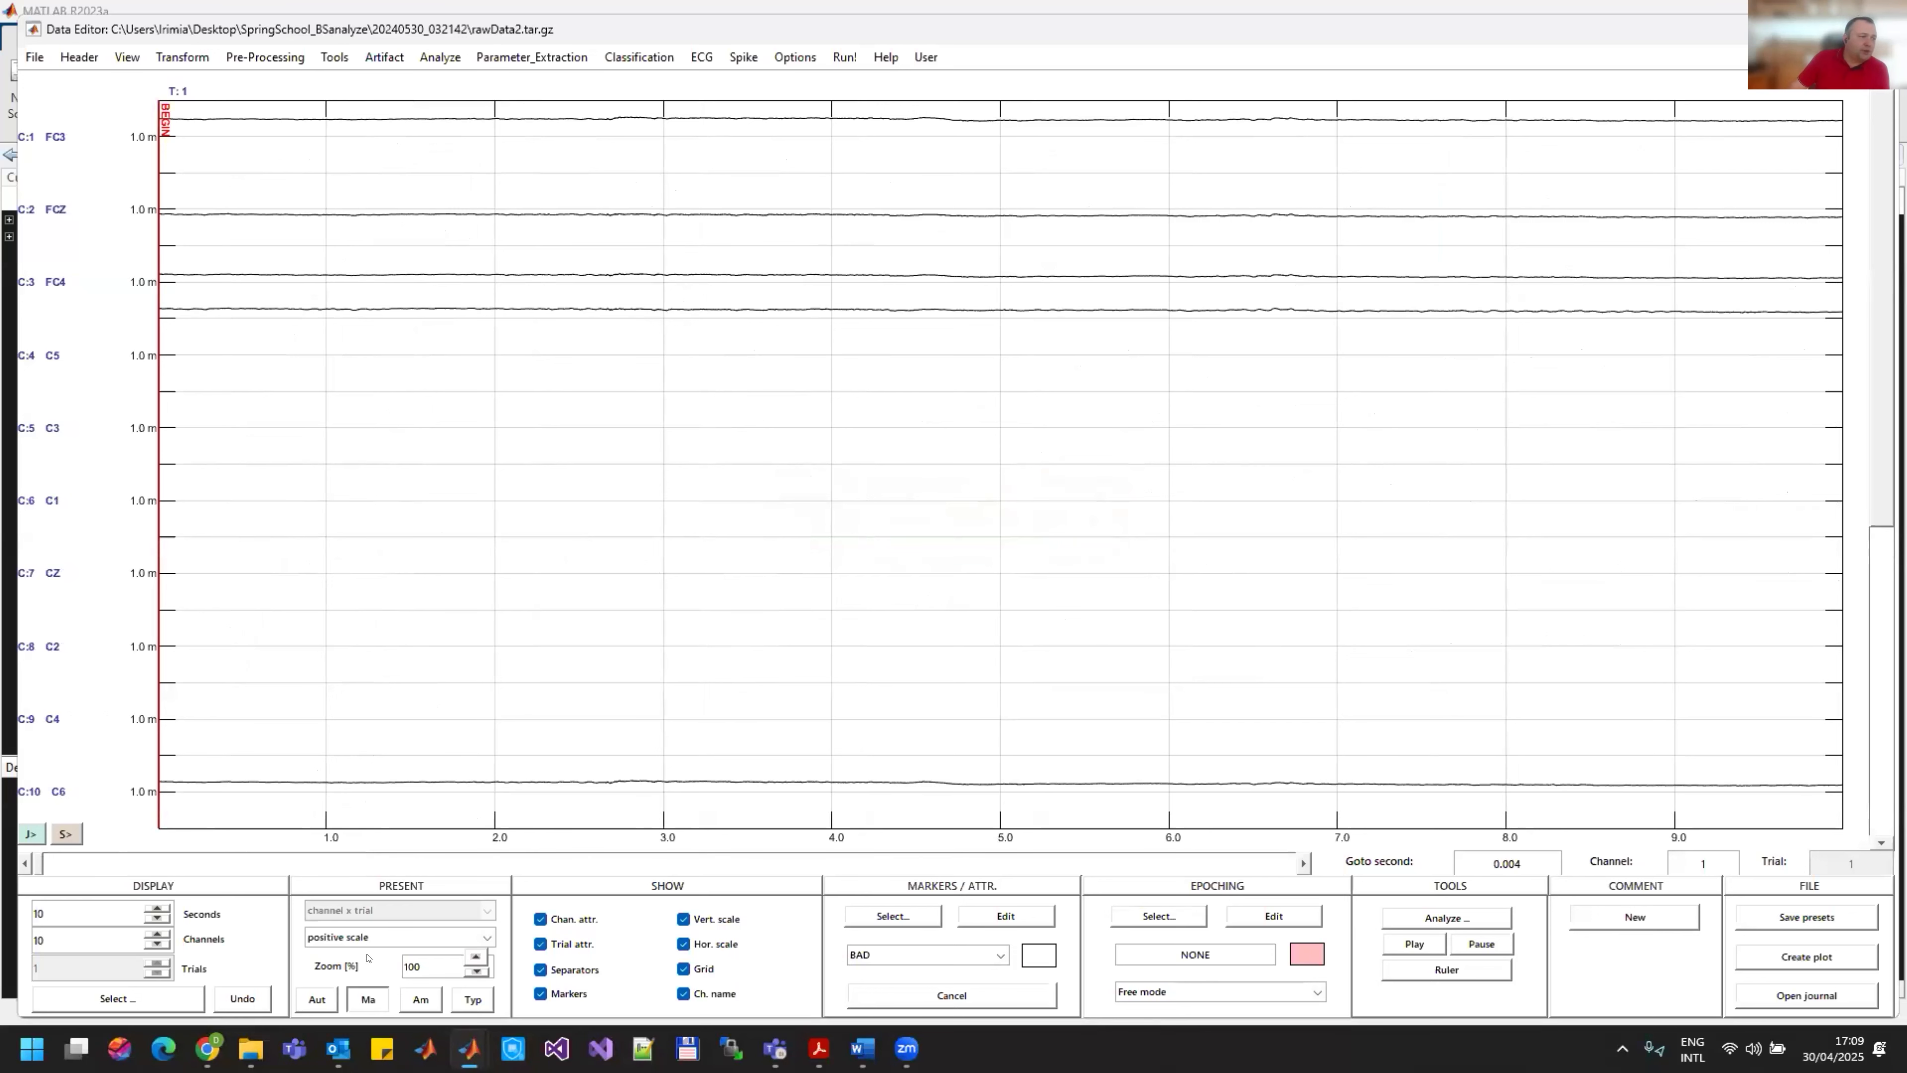
Step: Compare the Aut, Am and Ma signal scaling modes, keep Aut, and view the channels up to ValidityCh
click(316, 999)
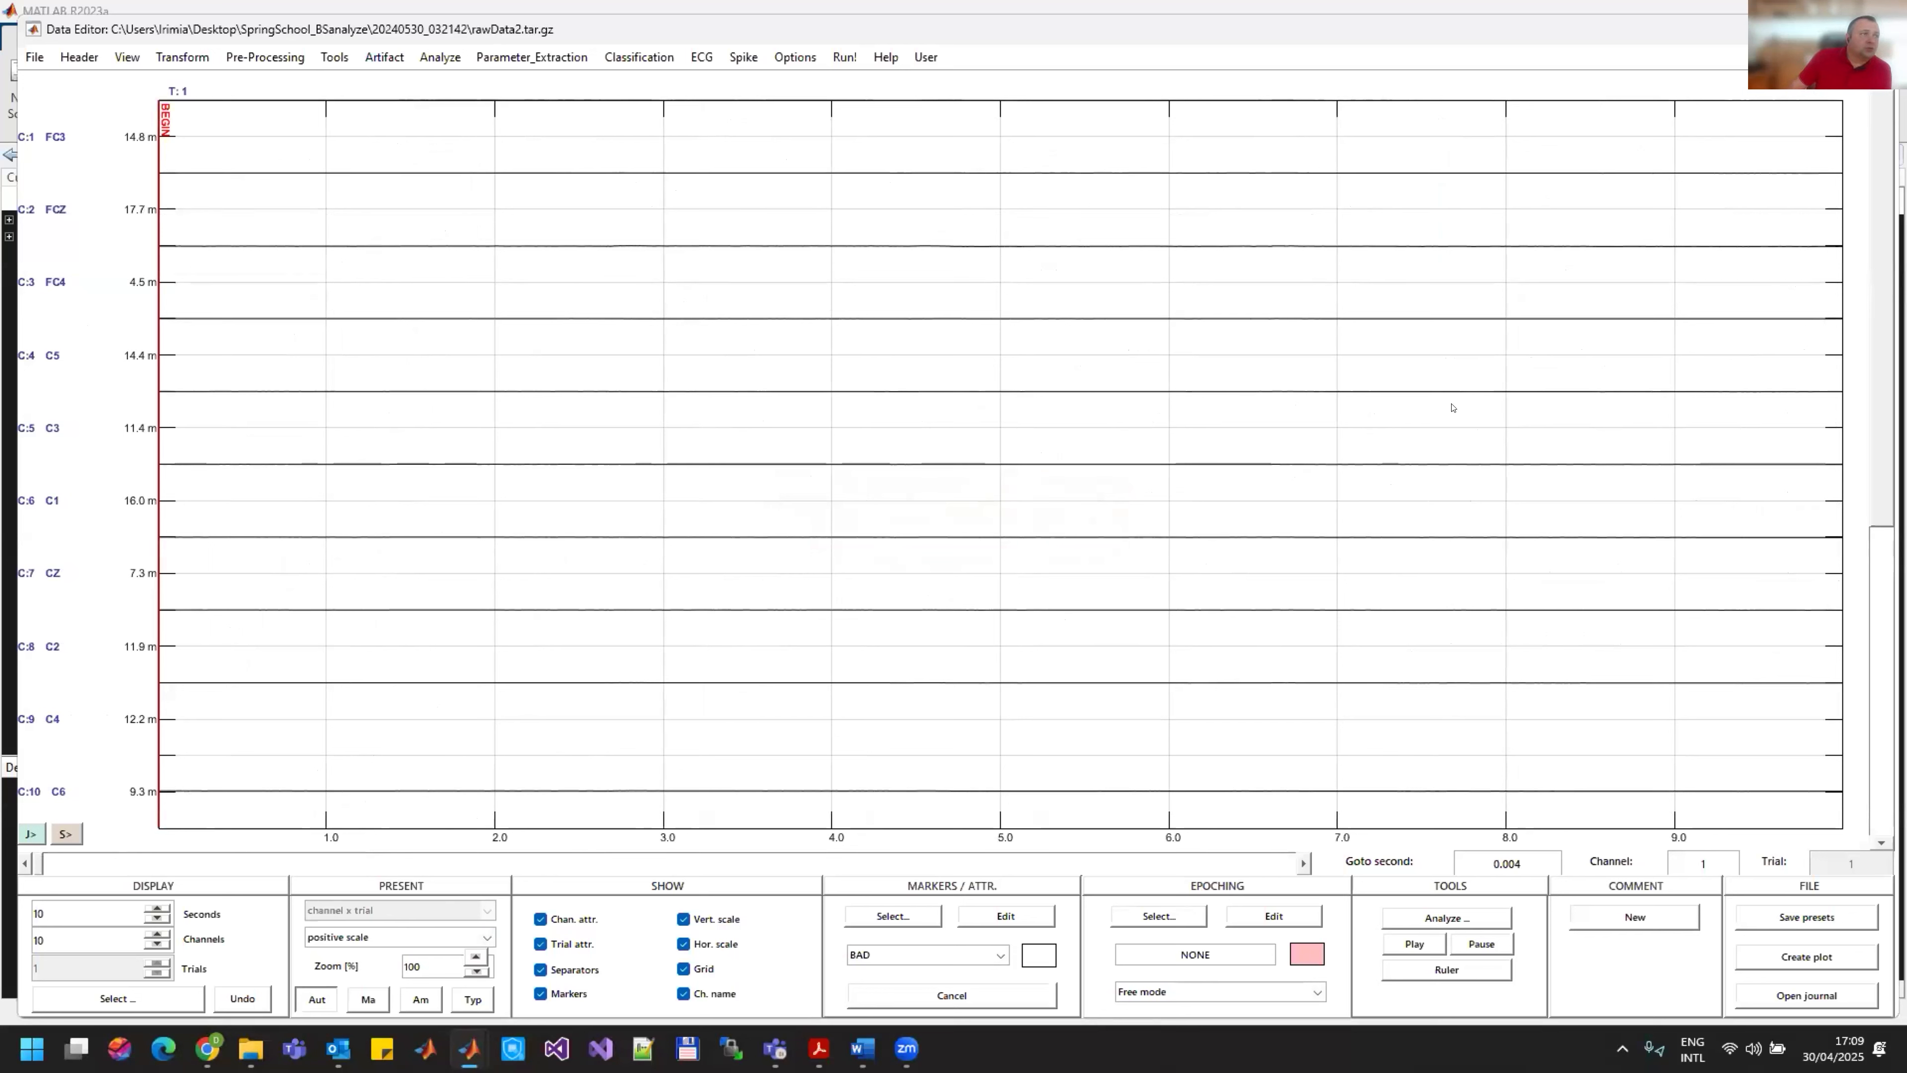
click(421, 1007)
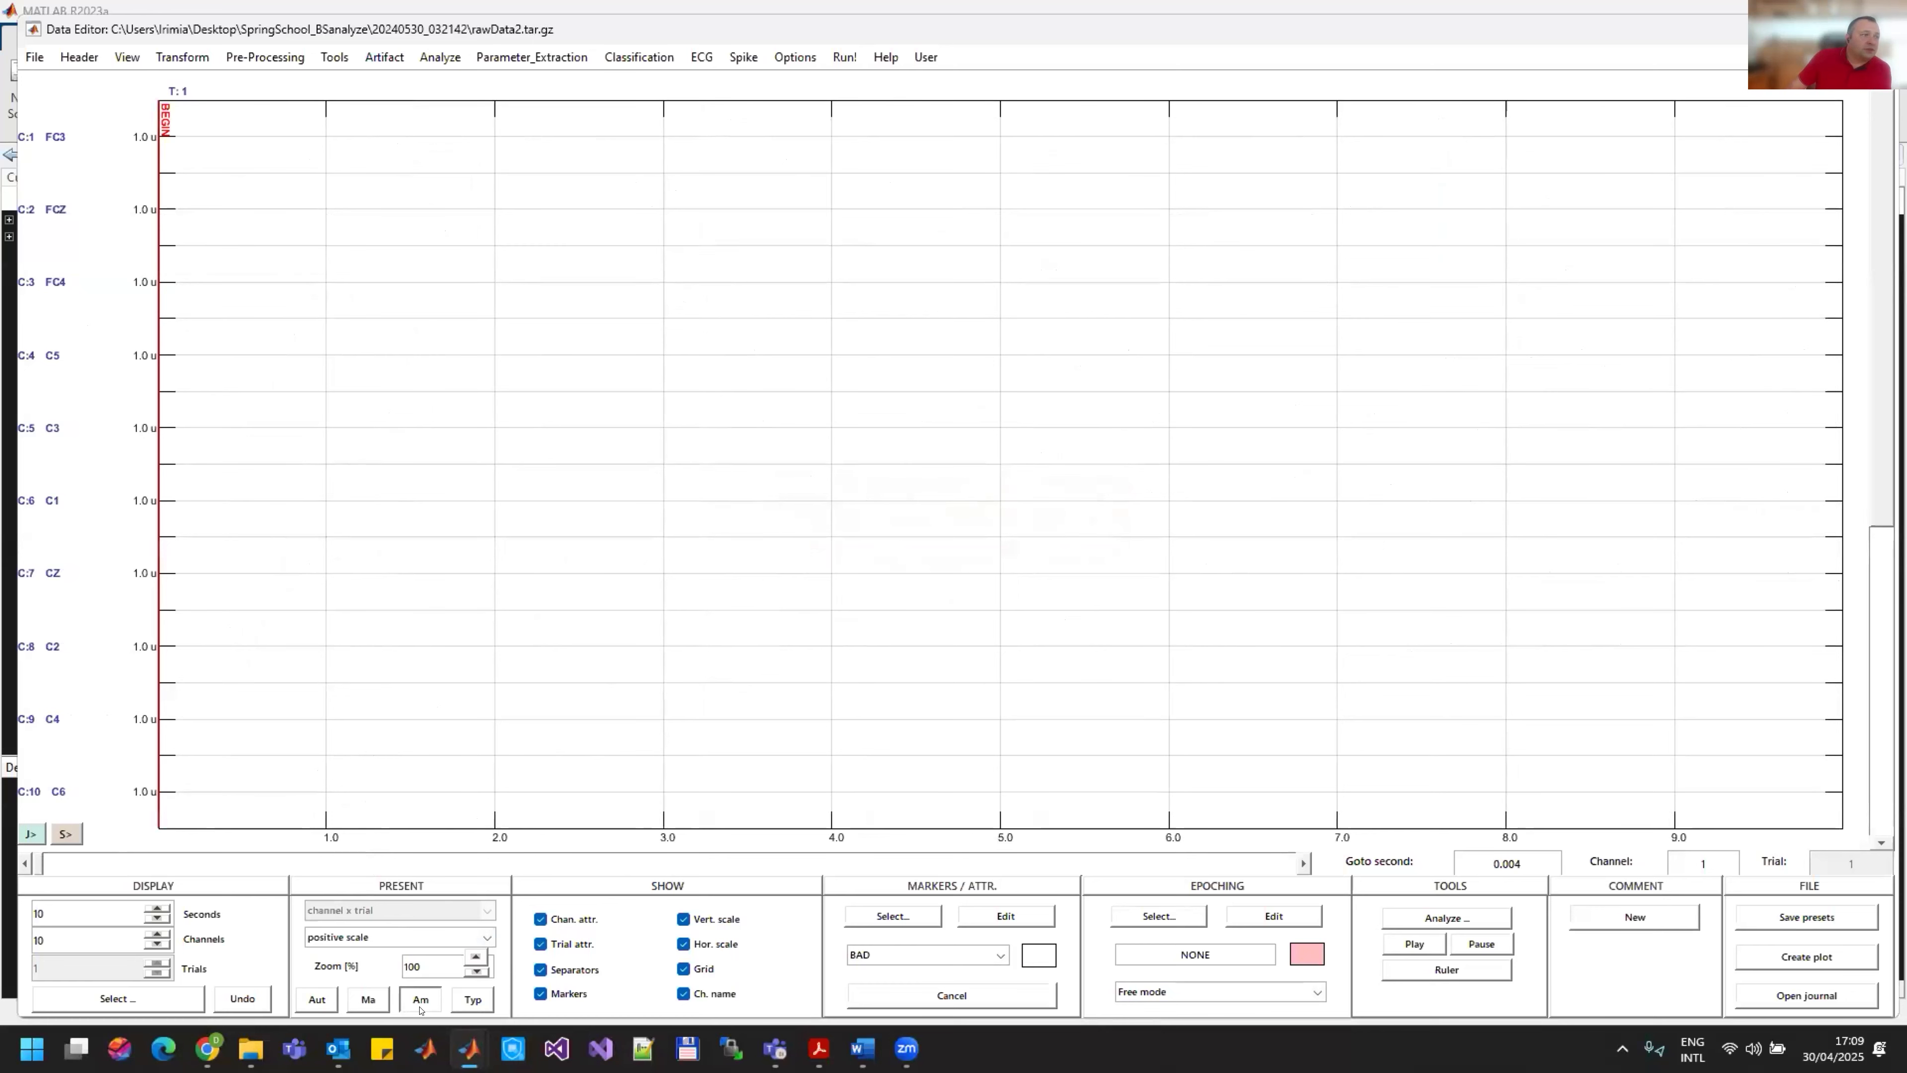
click(368, 1000)
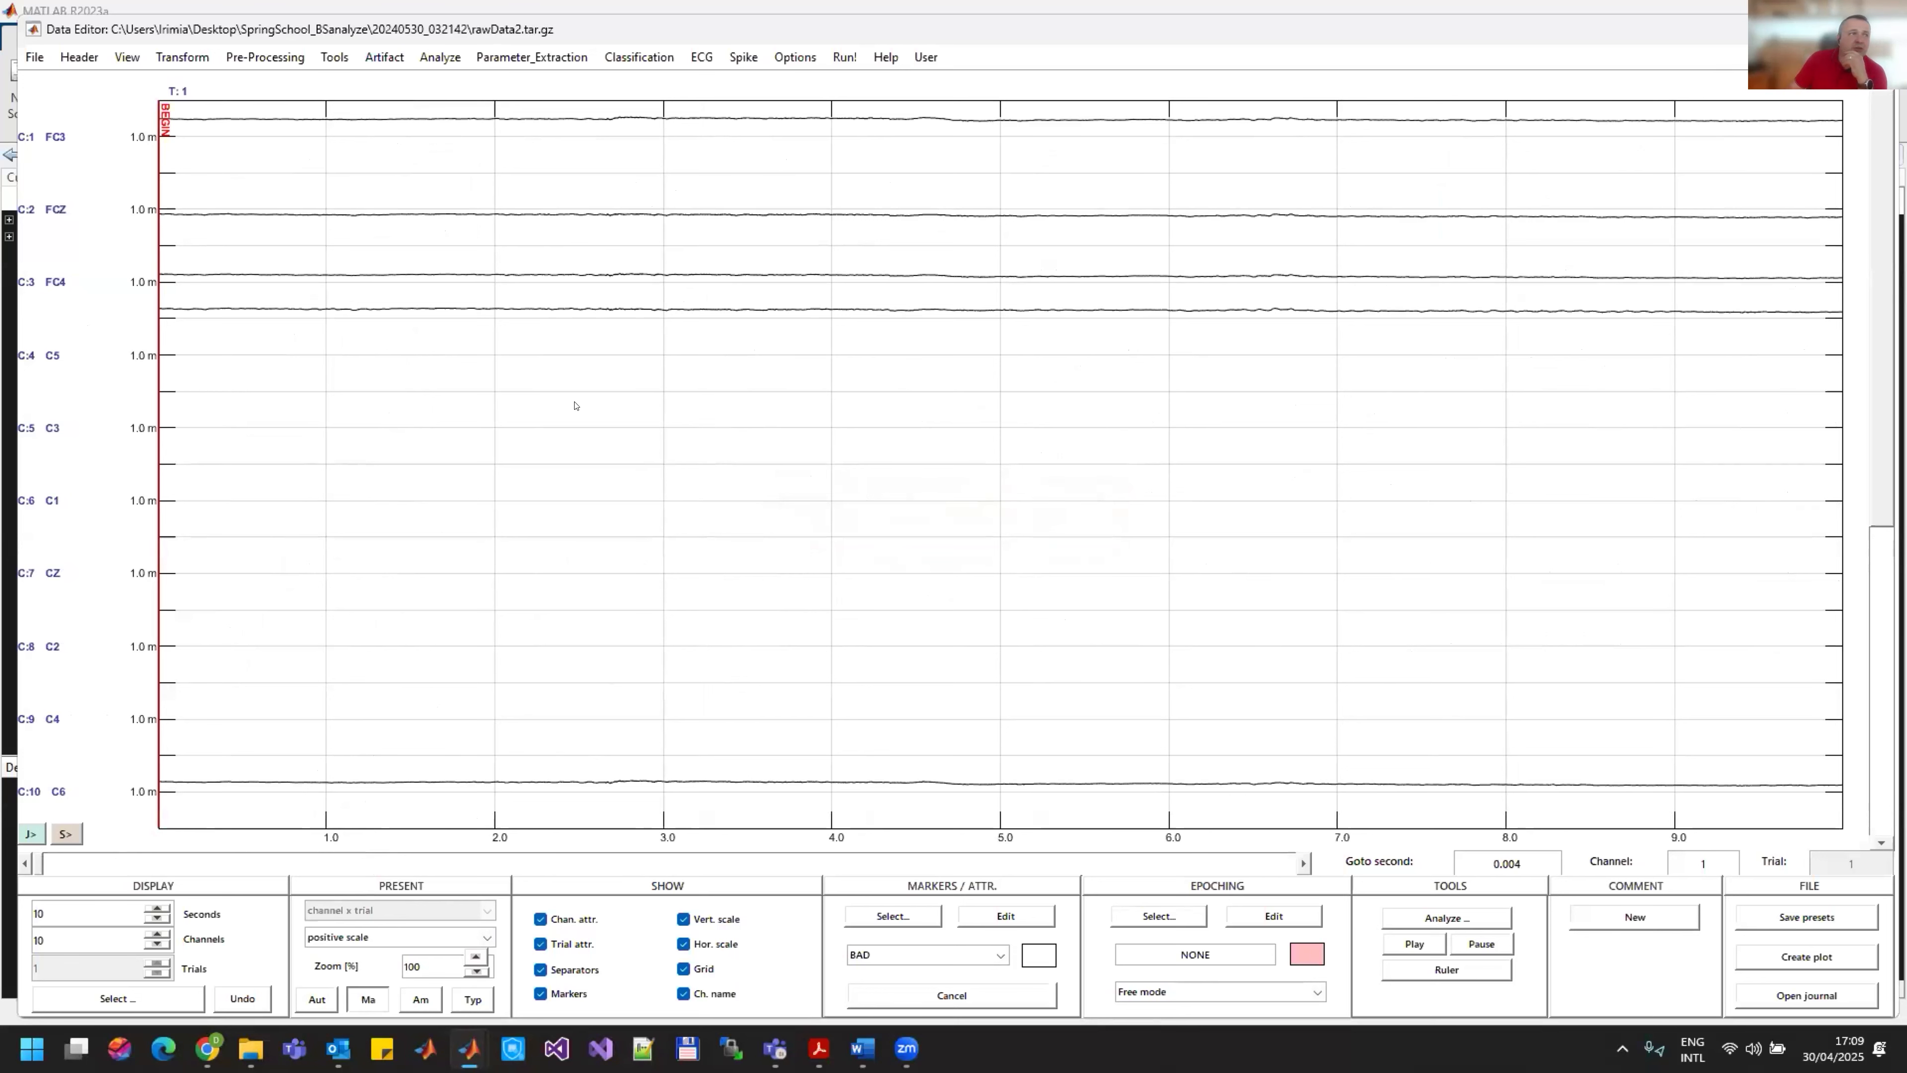
click(317, 1000)
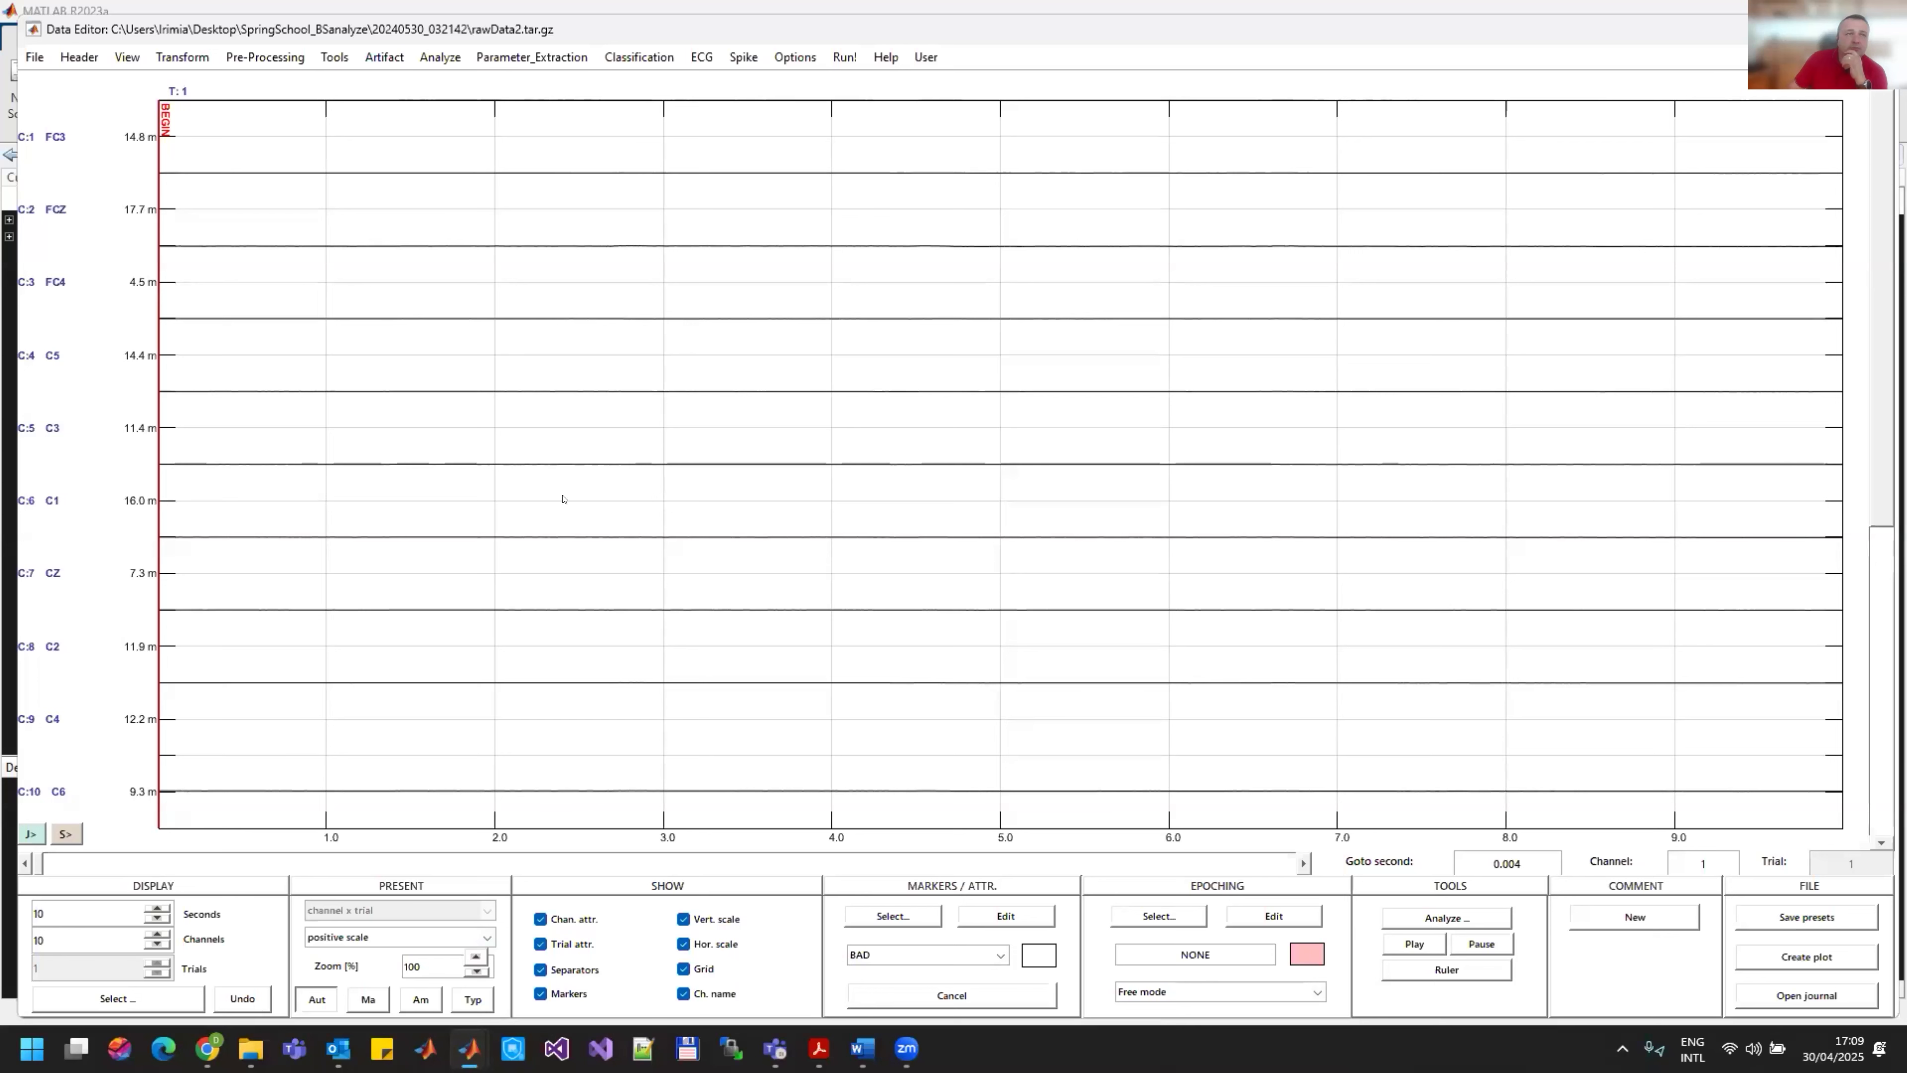
click(1878, 610)
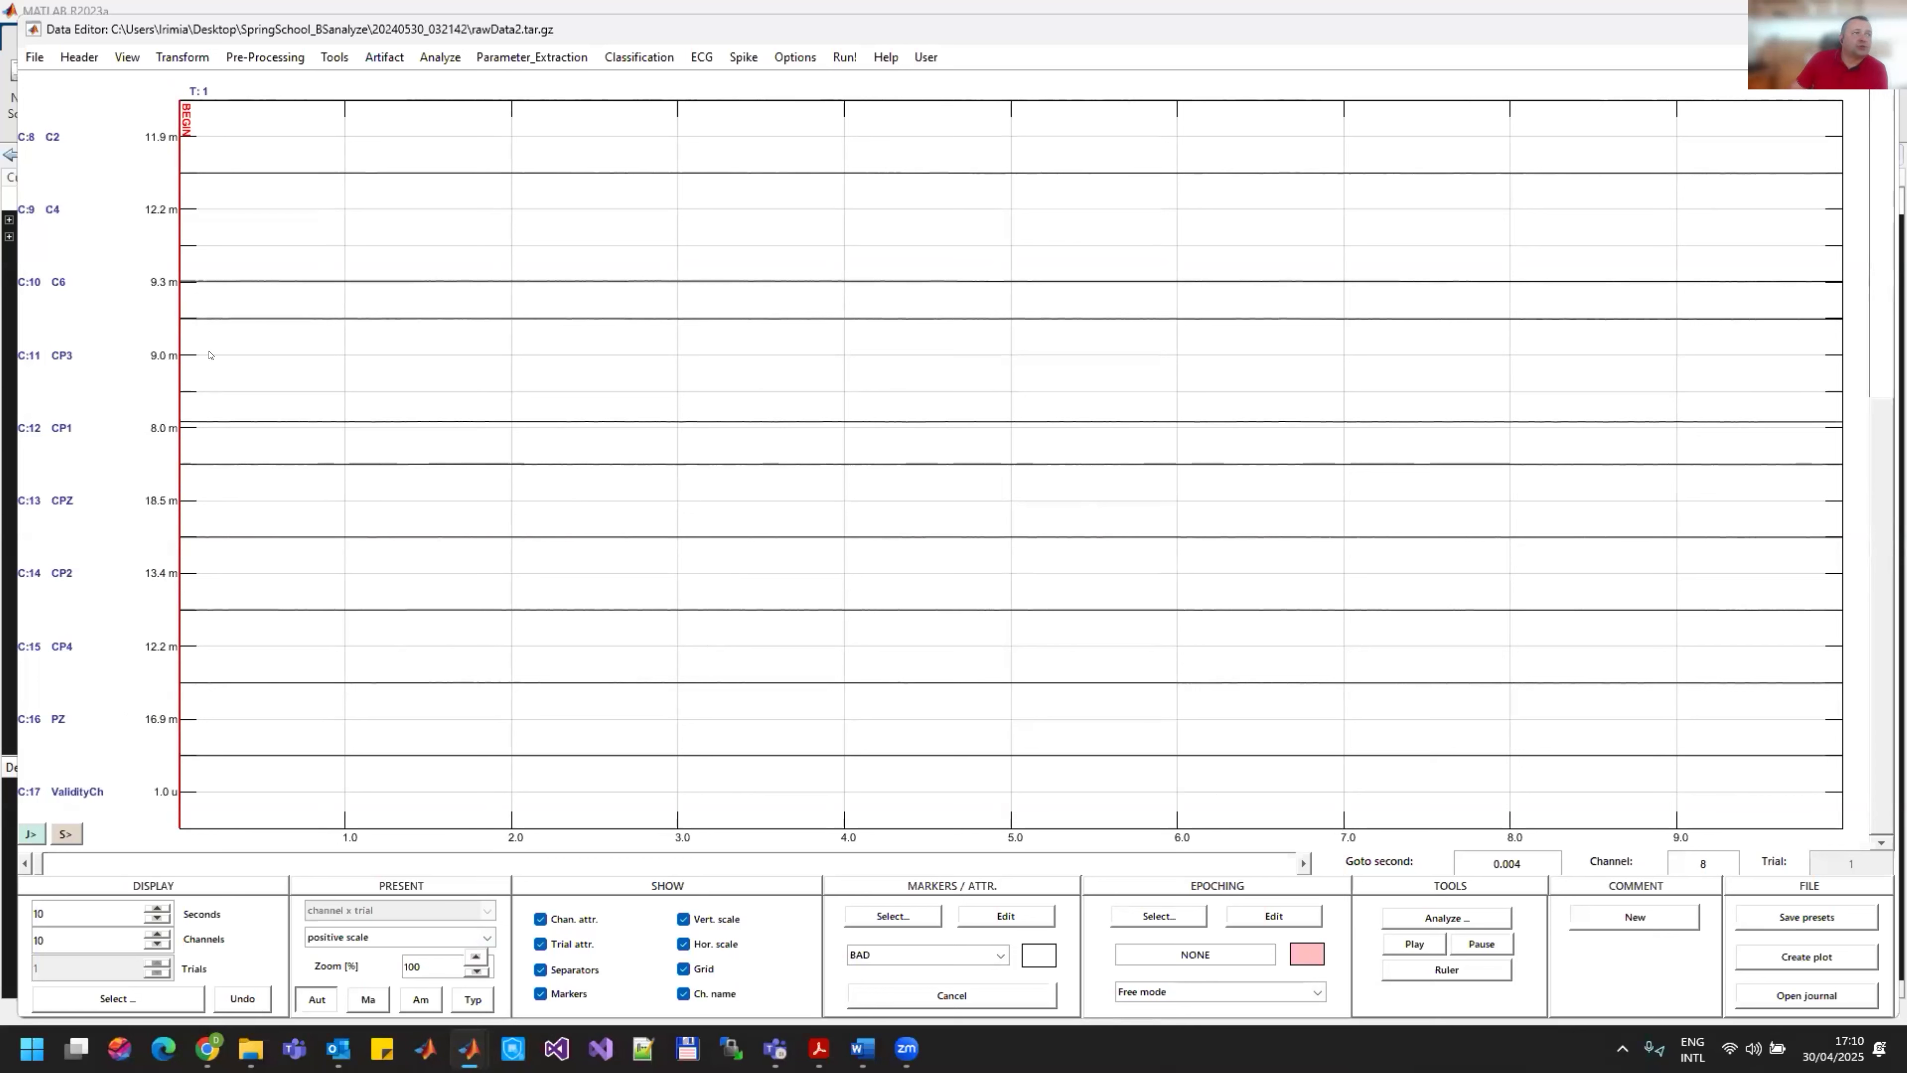
Step: Cut channel 17, ValidityCh, from the imported data and confirm its removal
click(266, 57)
click(182, 57)
click(225, 105)
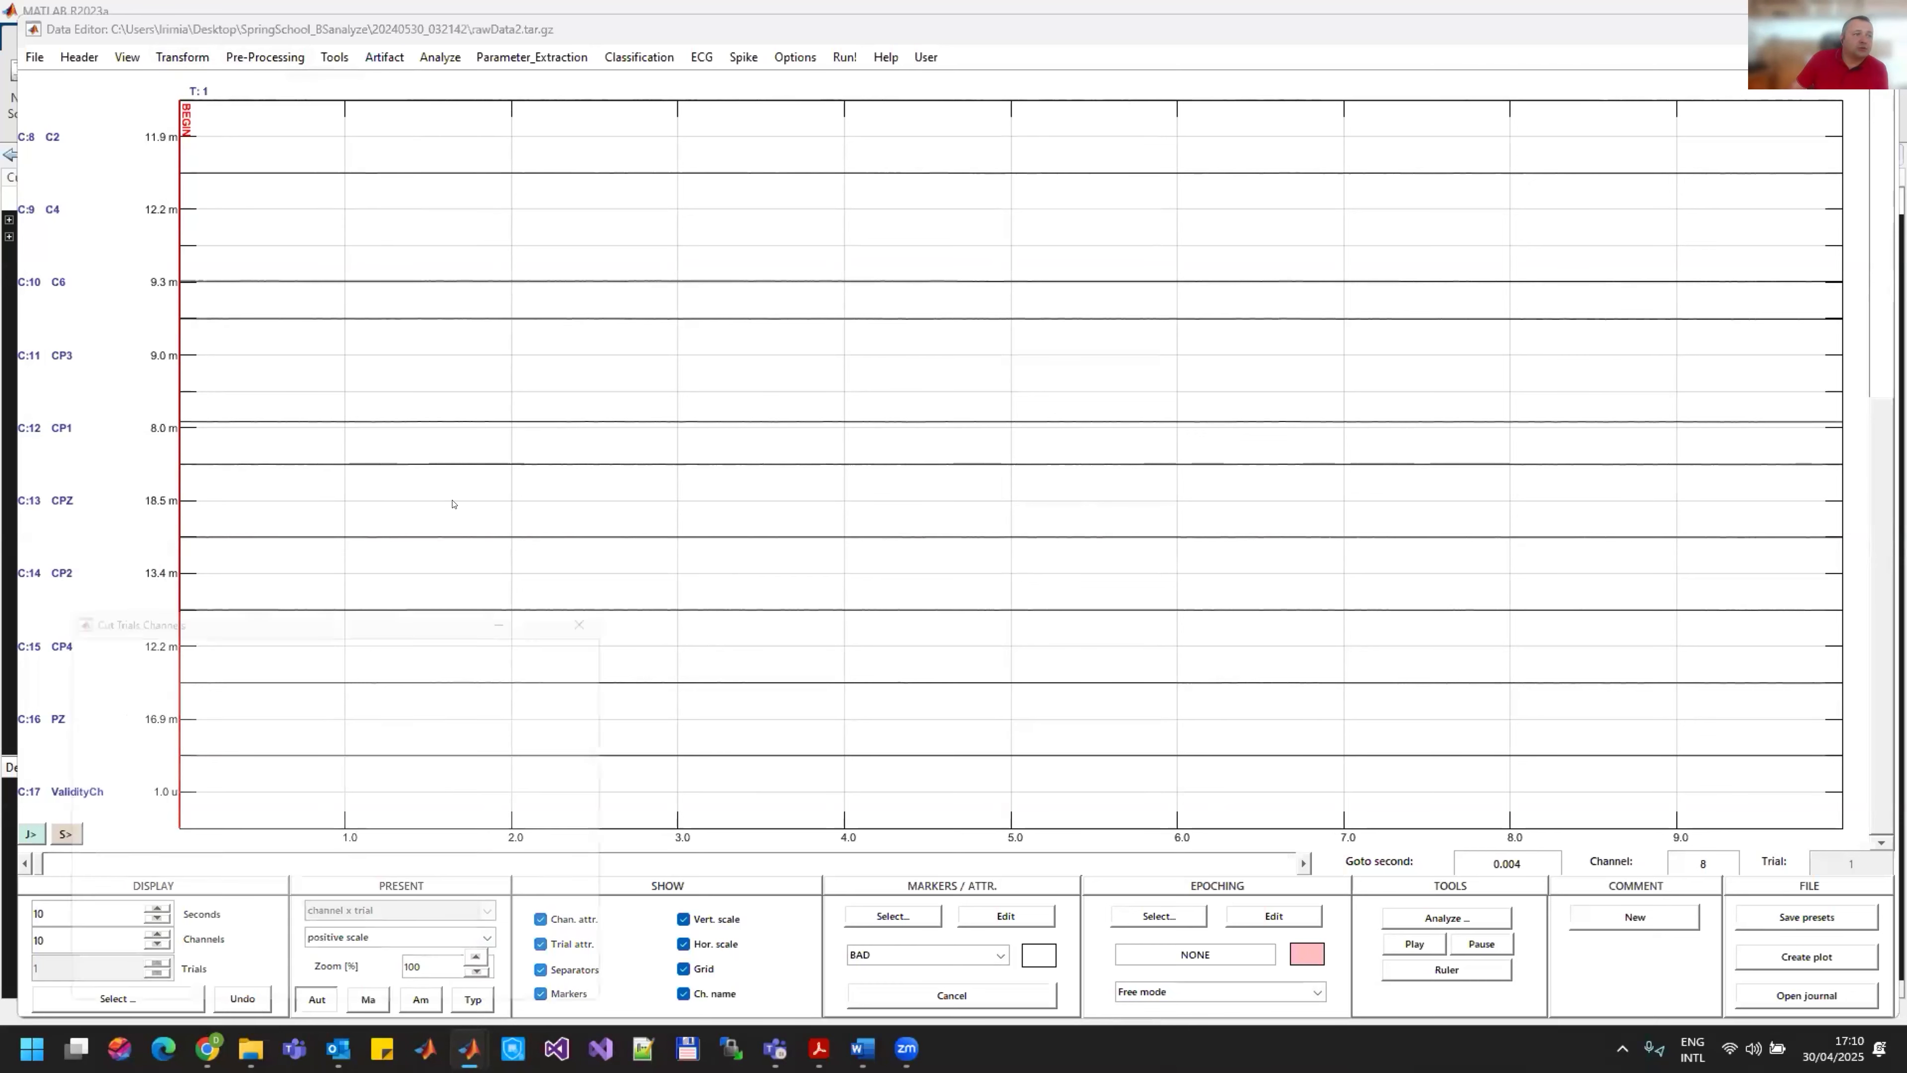
click(830, 538)
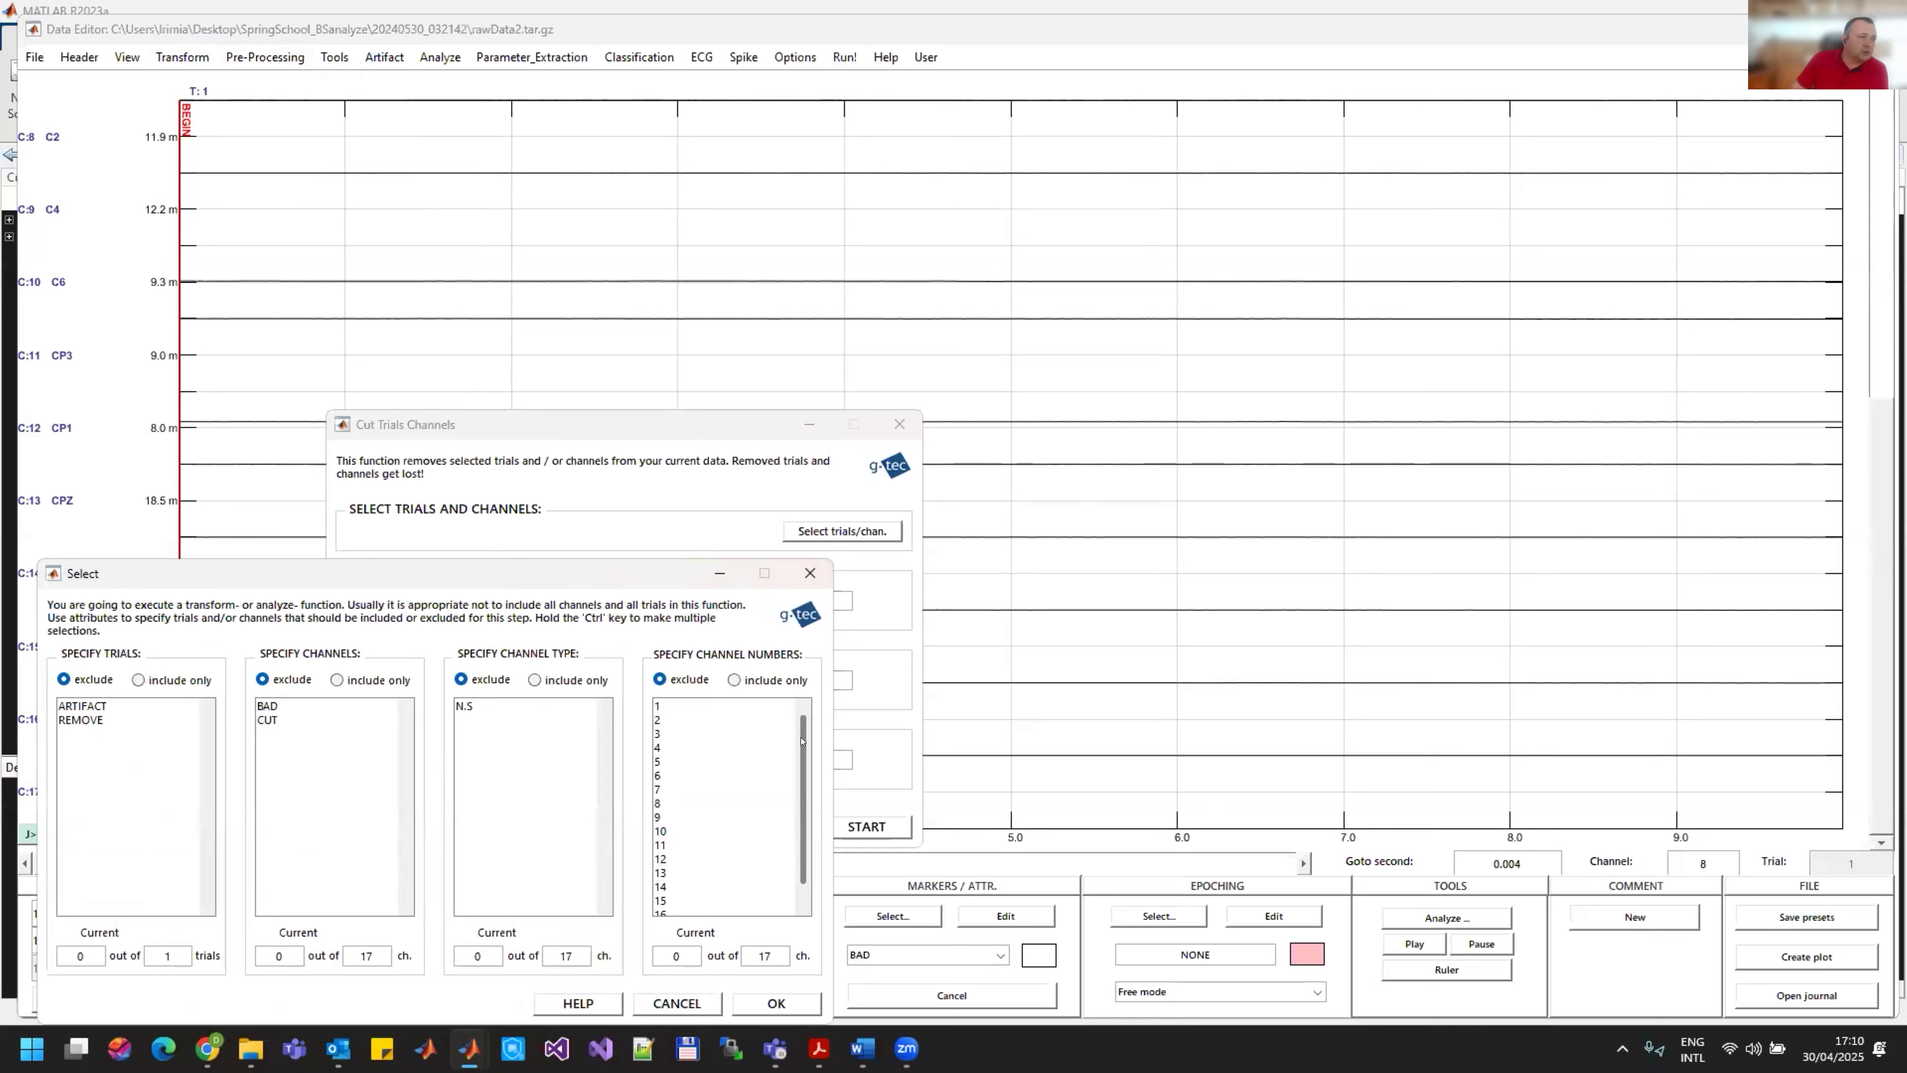
scroll(802, 741, down, 1)
click(685, 910)
click(776, 1003)
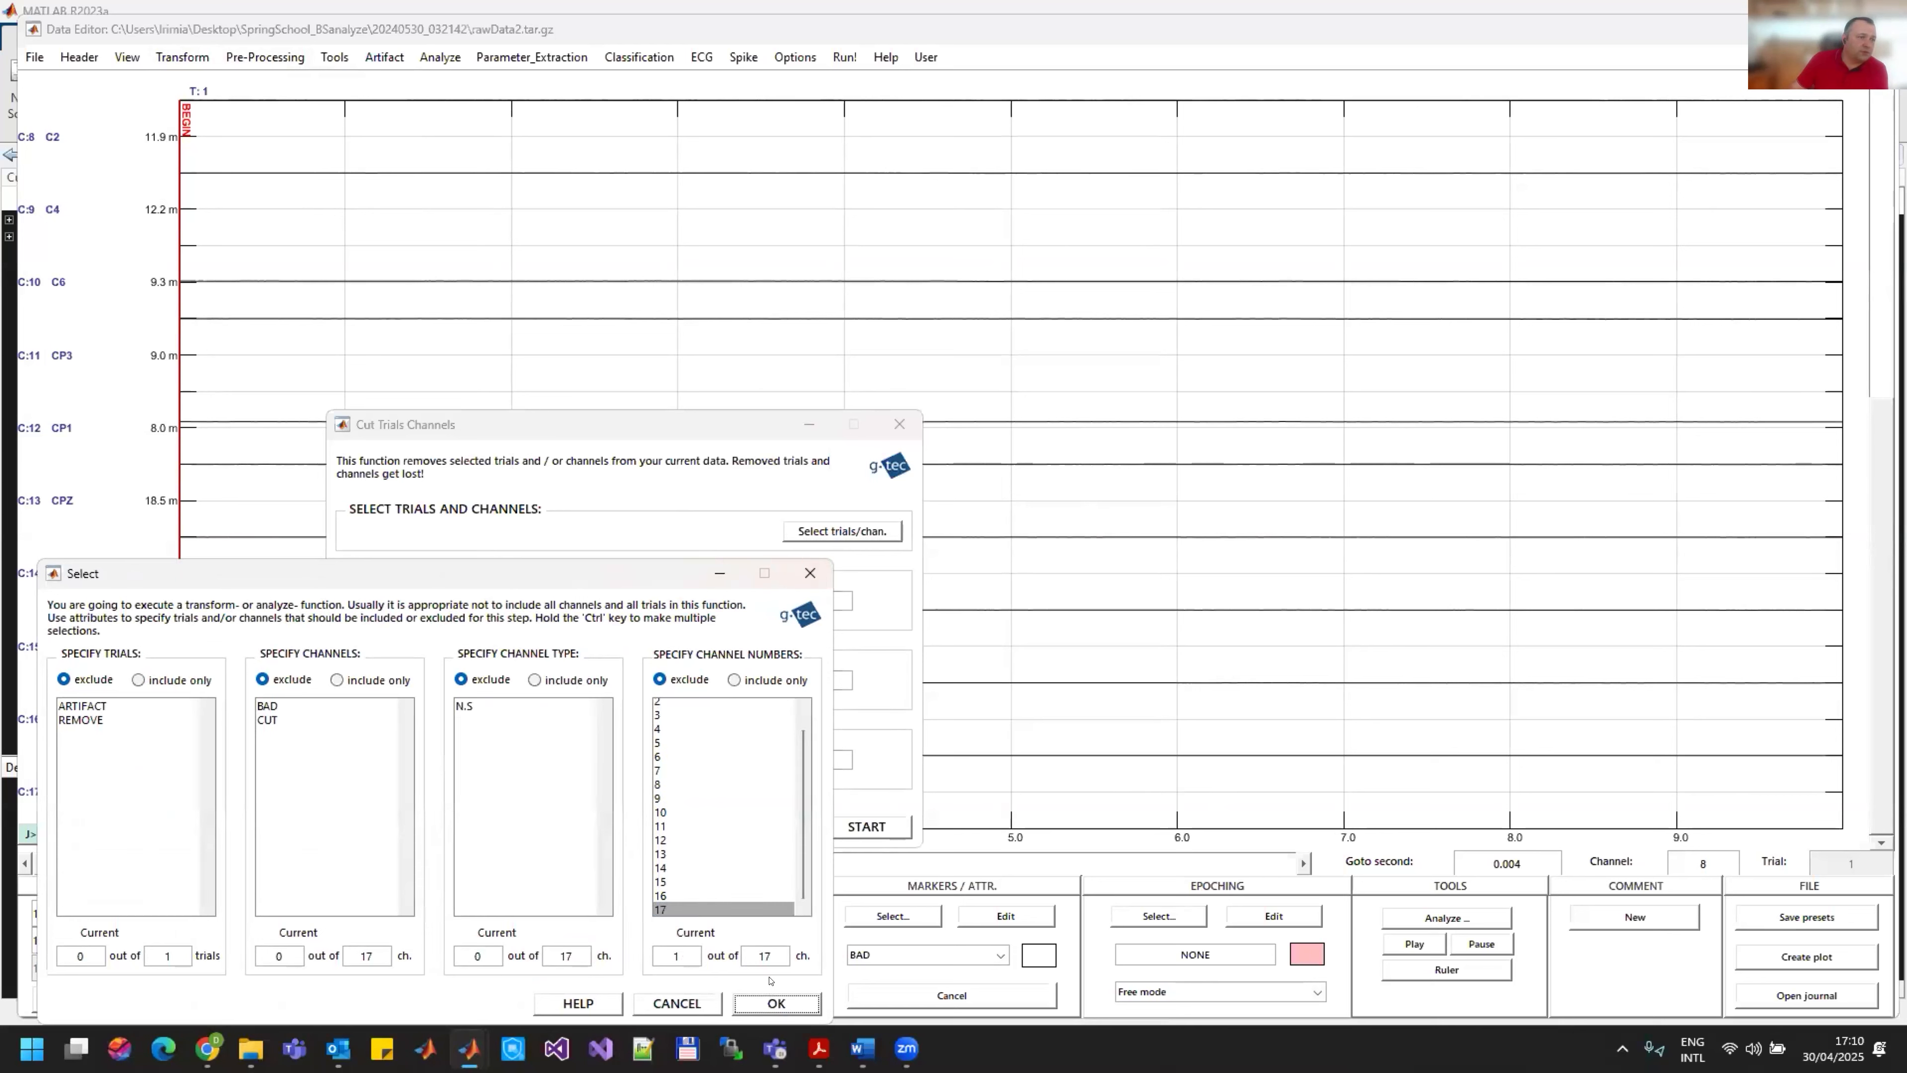
click(851, 824)
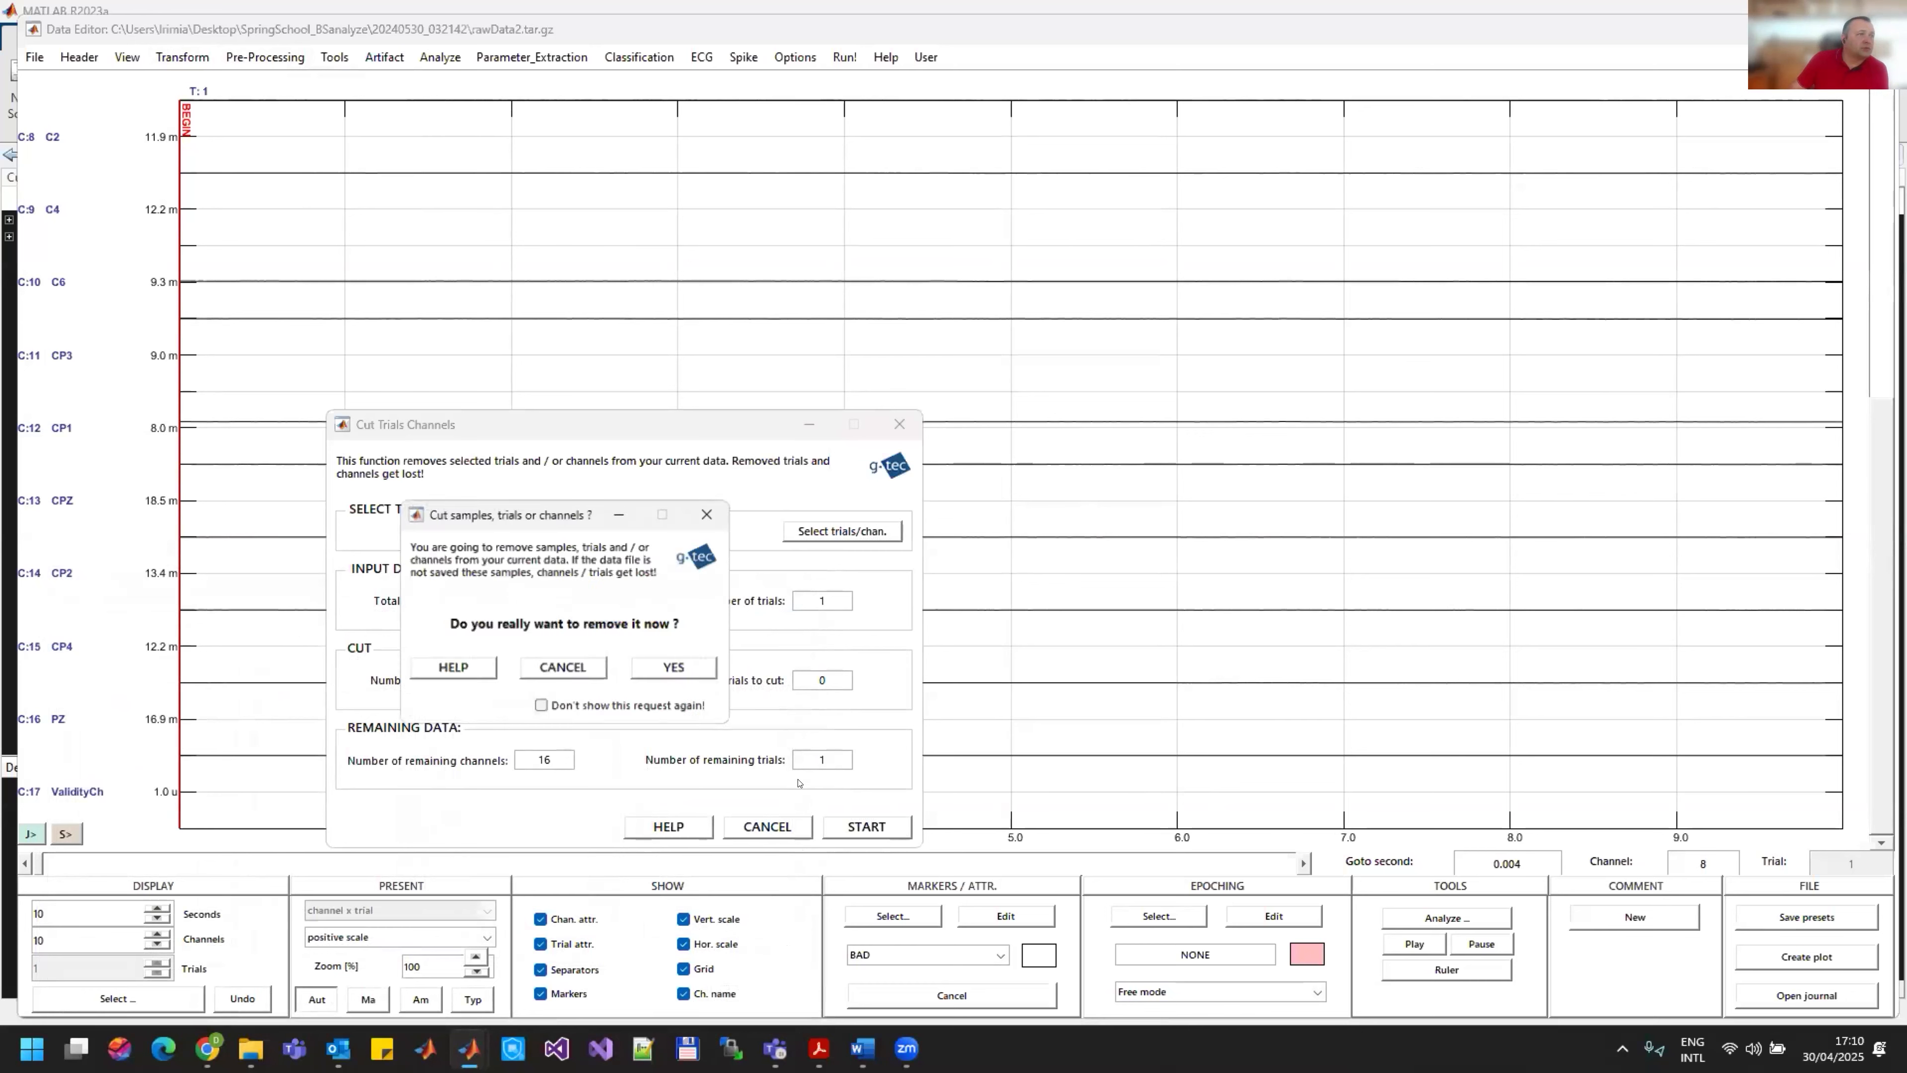
click(674, 666)
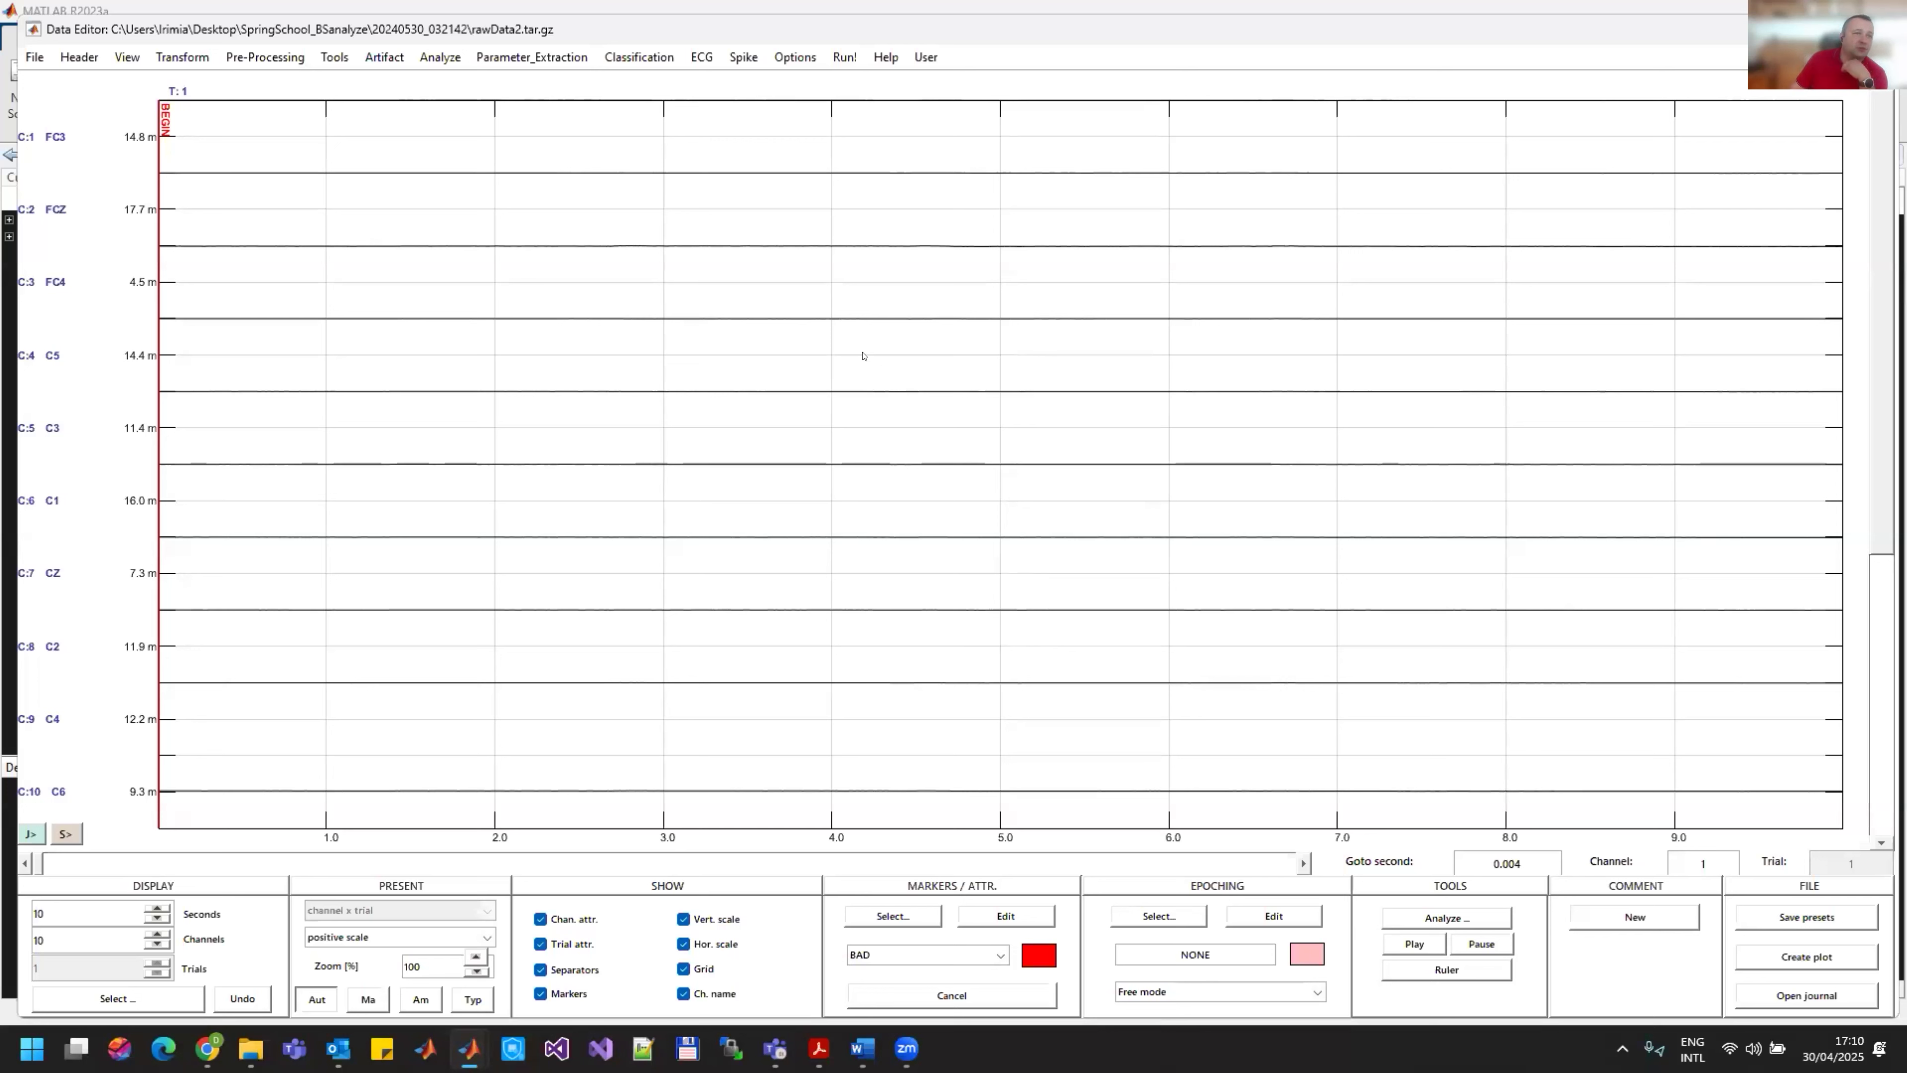
Step: Start the Filter function, look through the predefined filters, and open the filter designer
click(177, 56)
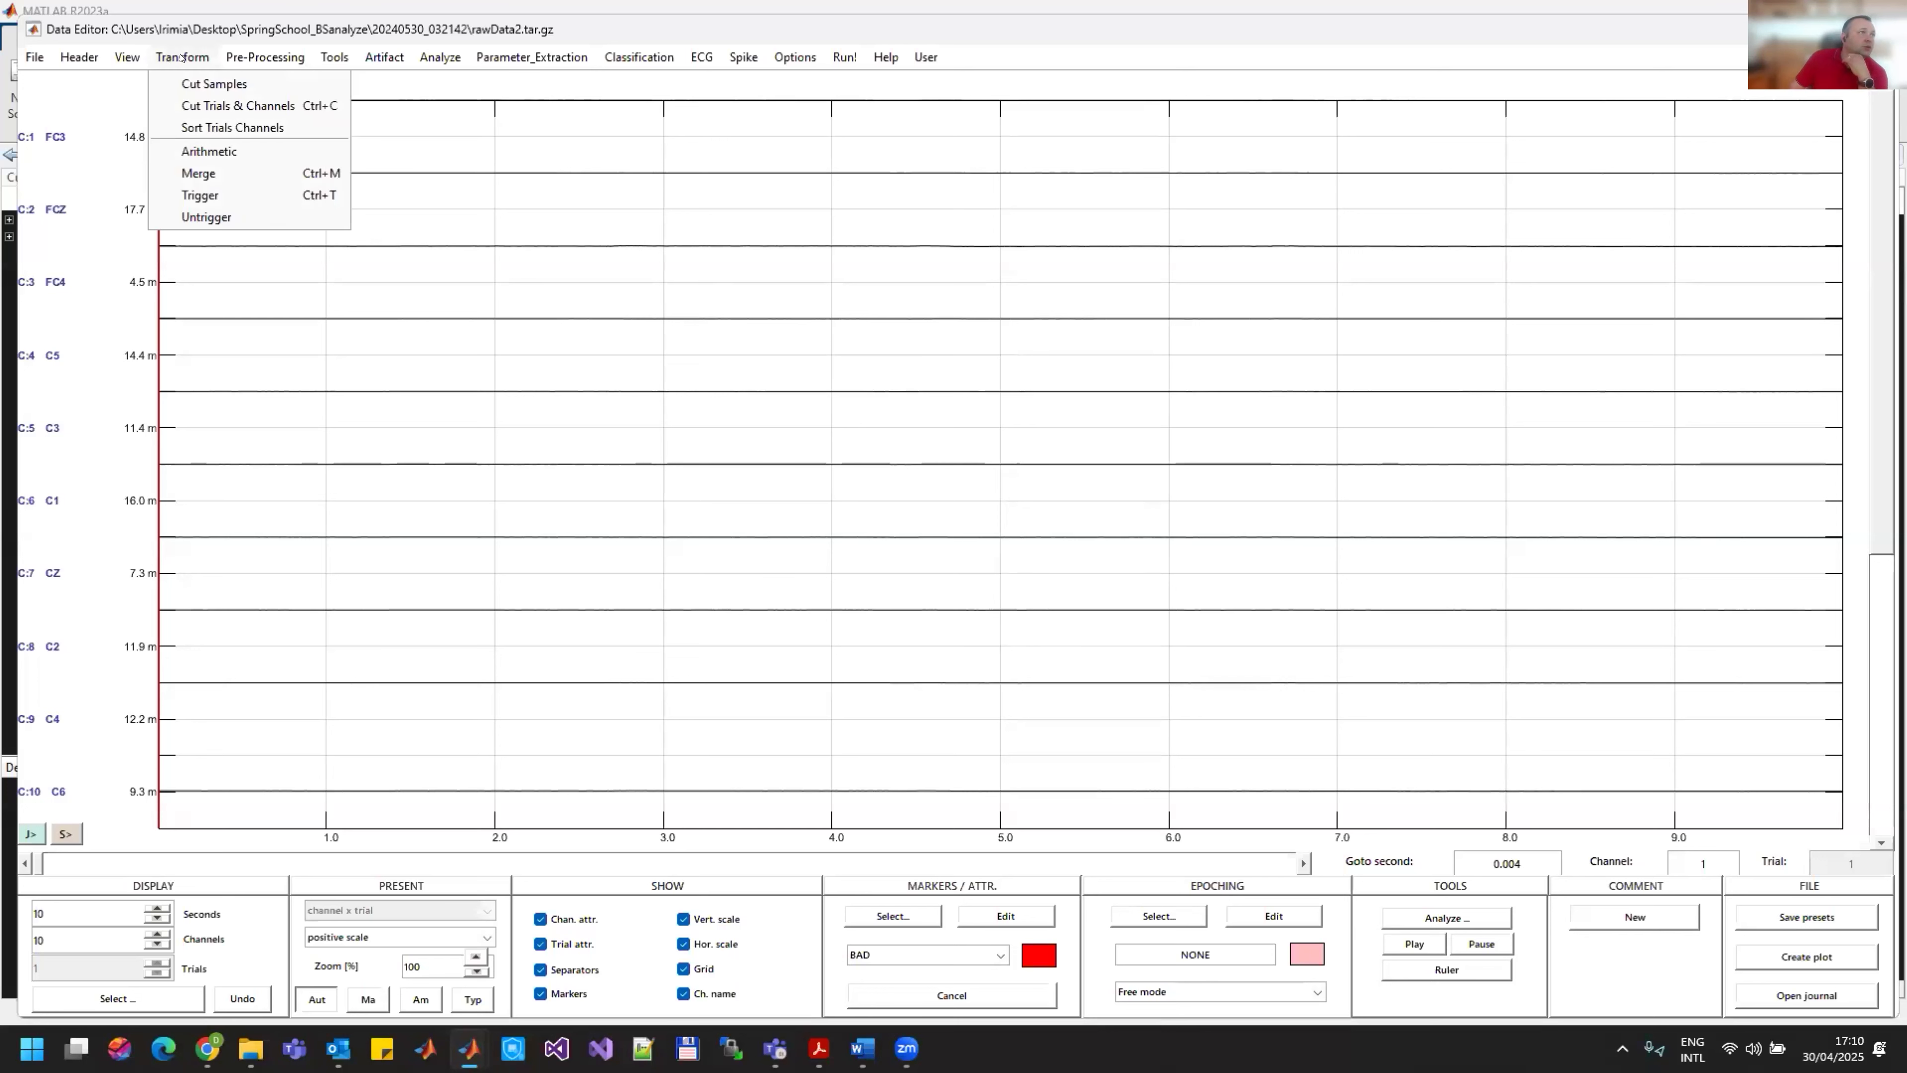
mouse_move(255, 66)
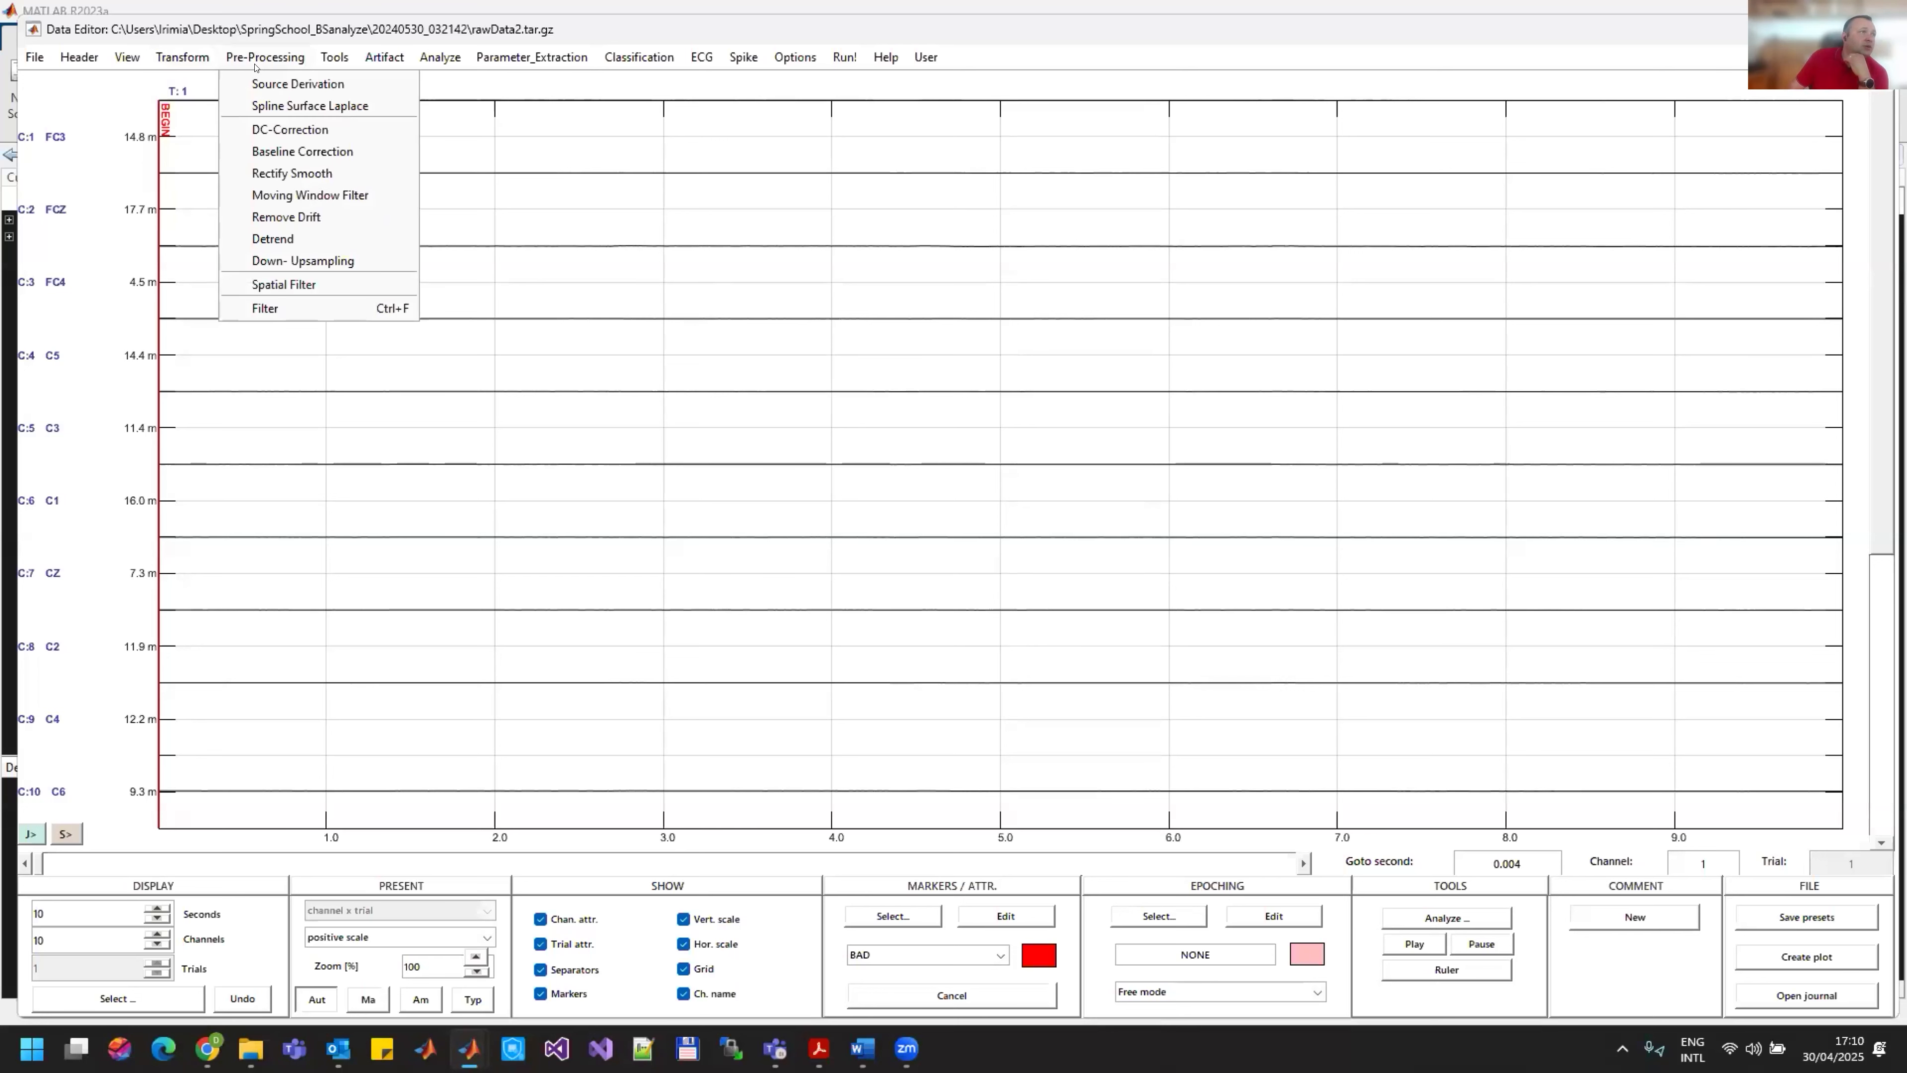
click(287, 308)
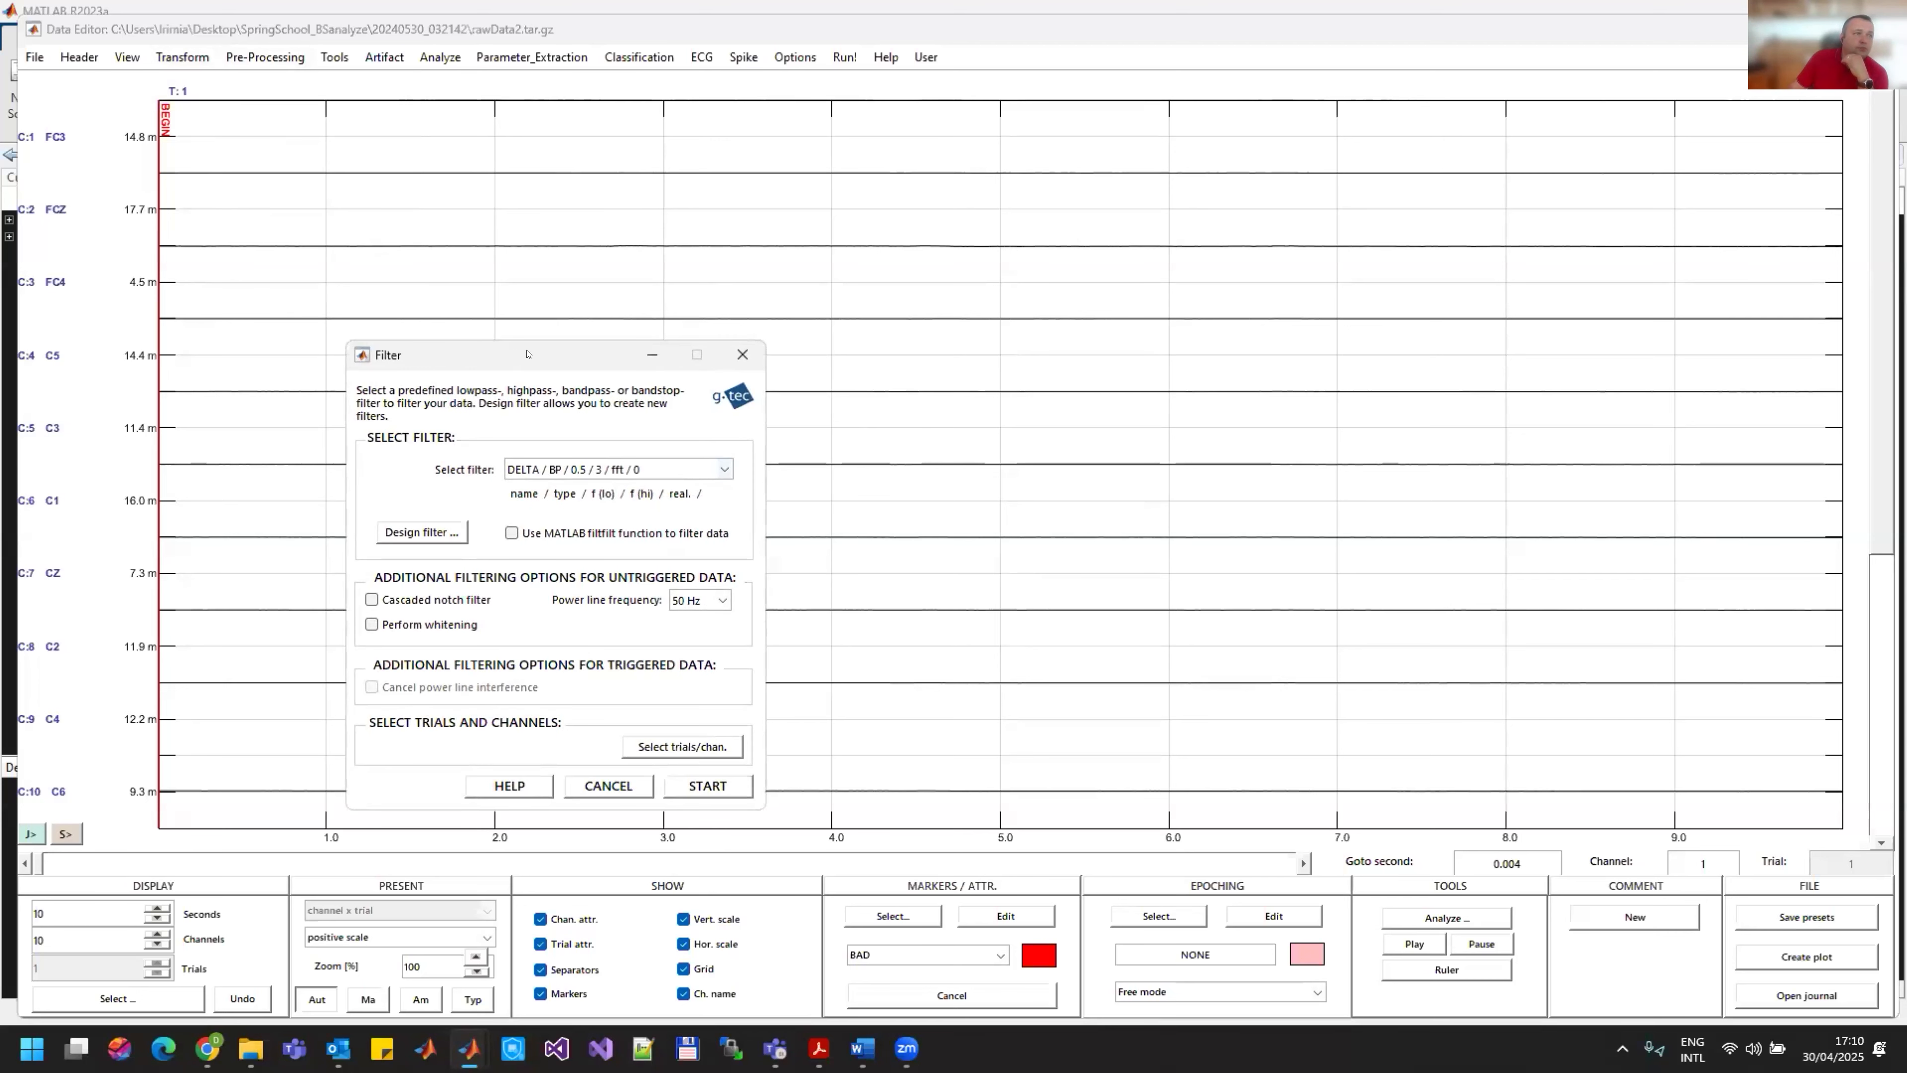
drag(528, 354, 1092, 144)
click(1279, 261)
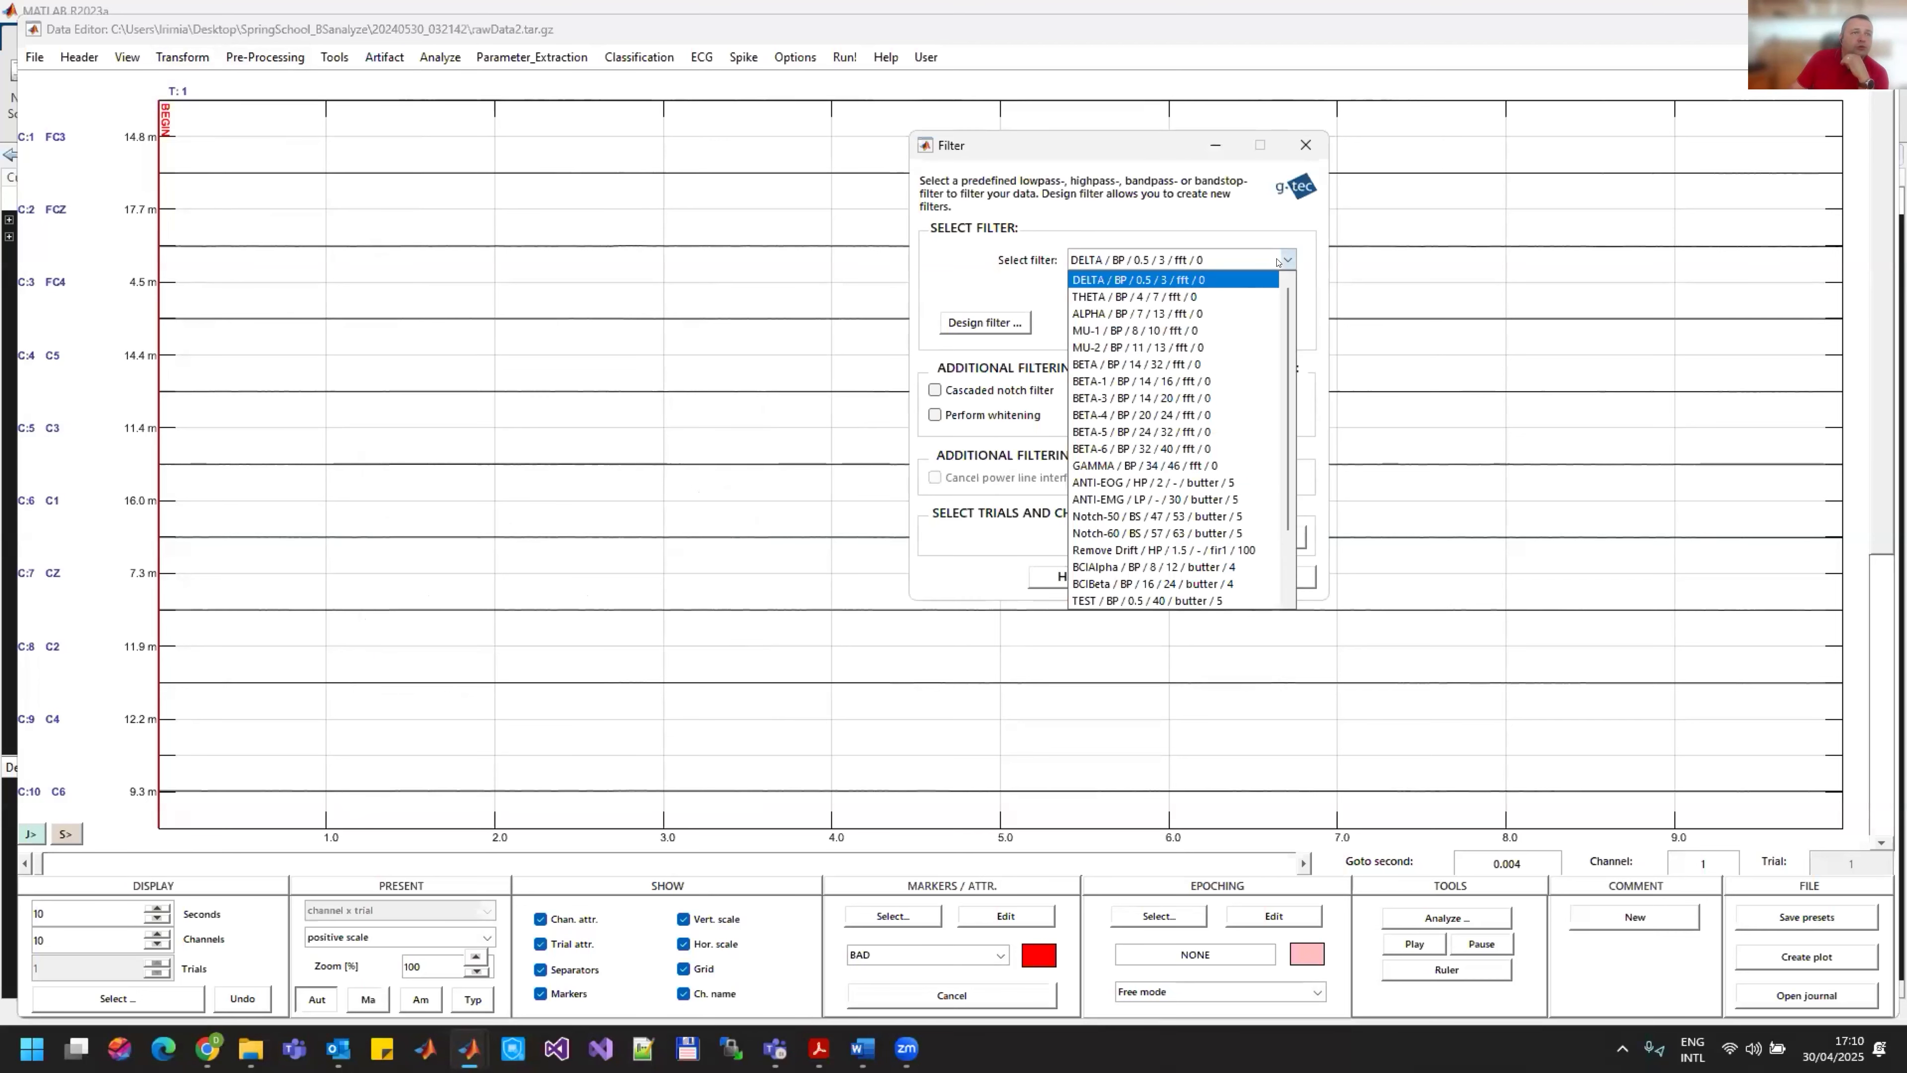
scroll(1184, 405, down, 2)
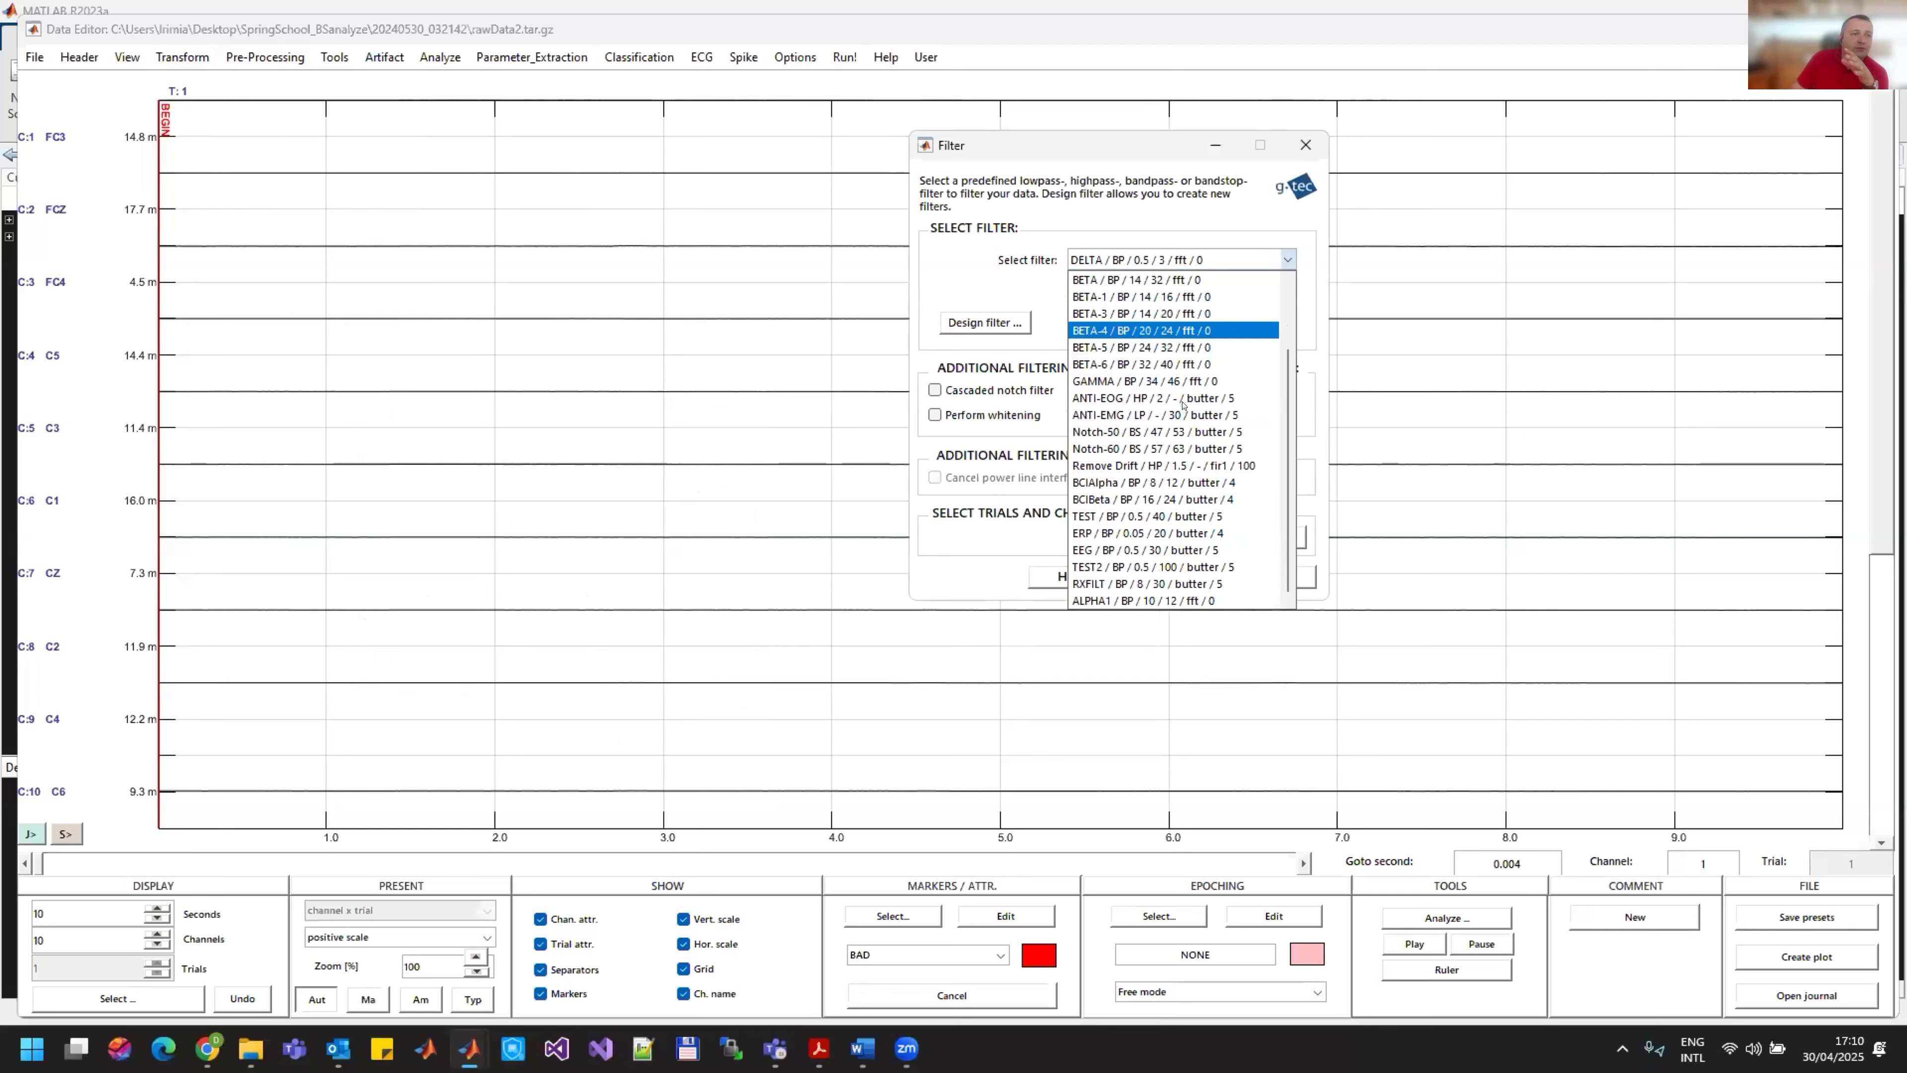
scroll(1182, 405, up, 2)
click(992, 278)
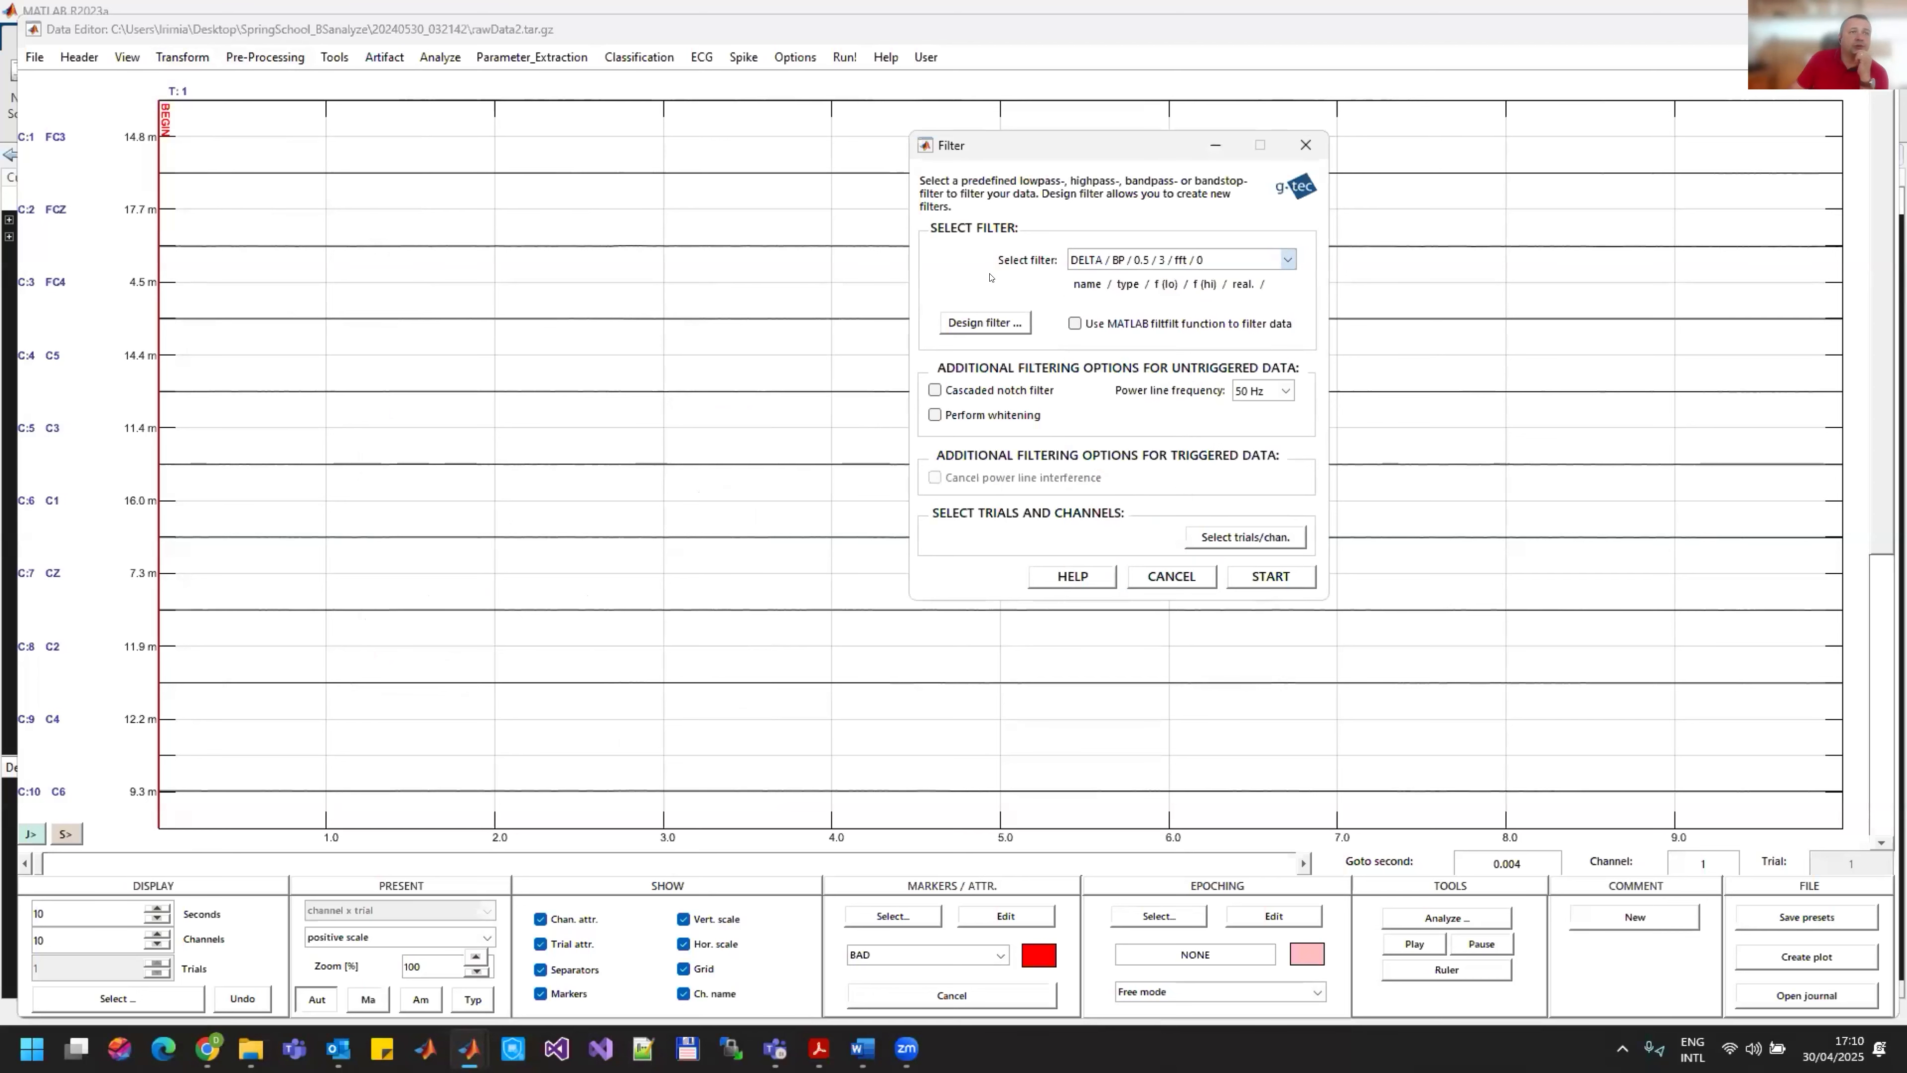
click(985, 322)
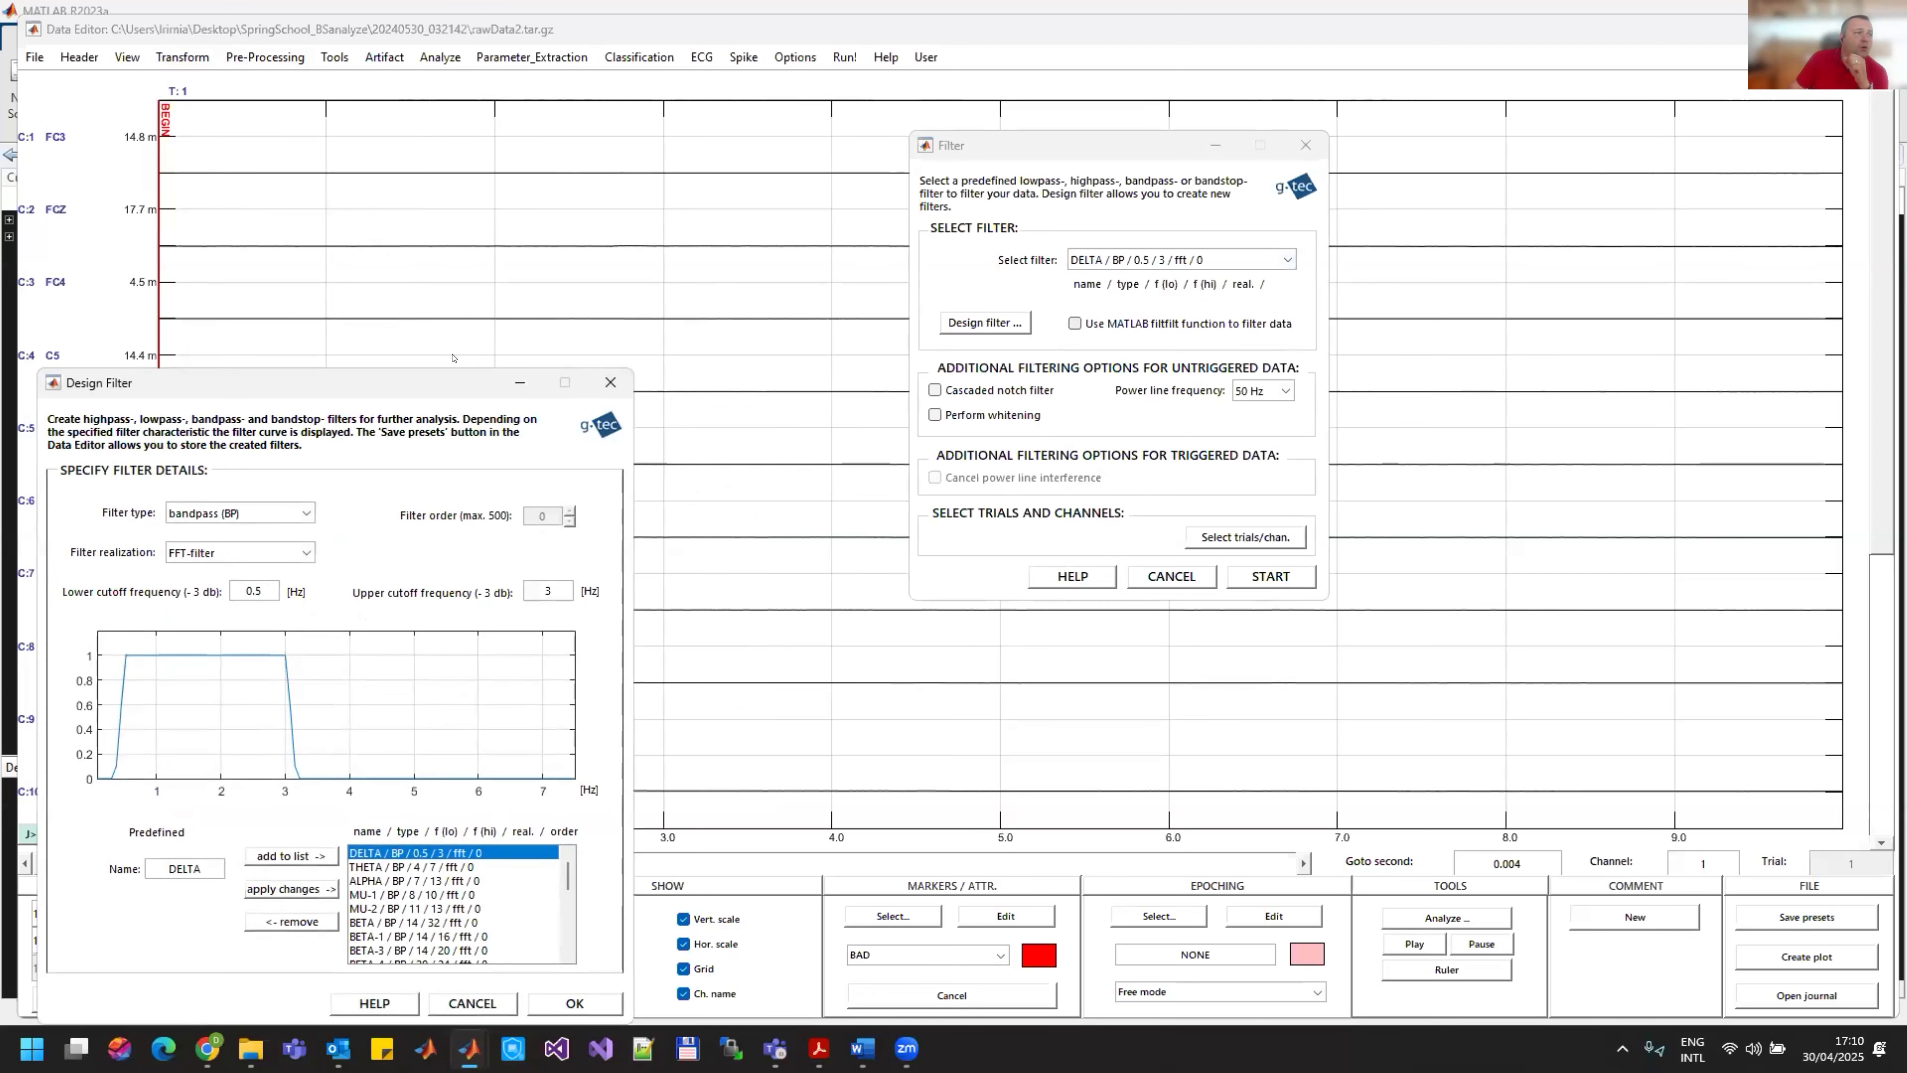
drag(384, 385, 729, 114)
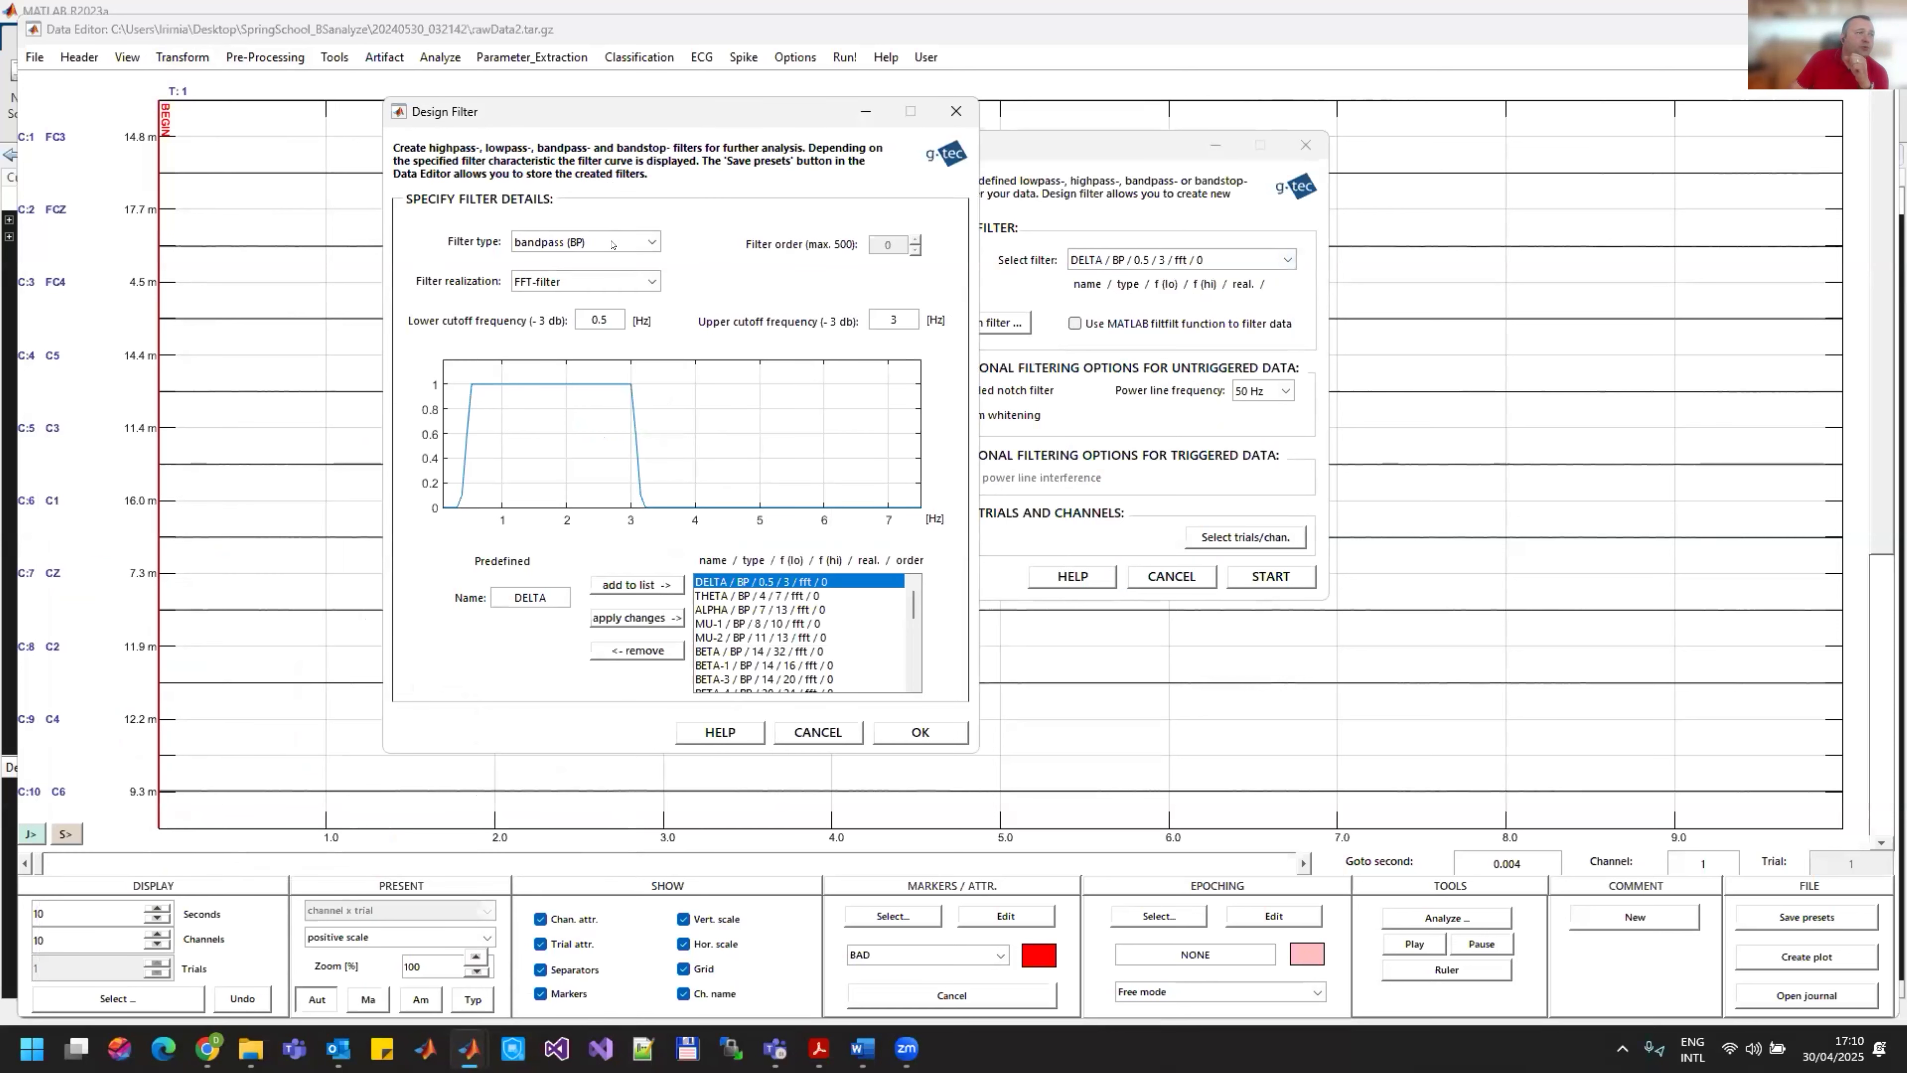
Step: Define the filter as a Butterworth bandpass with a lower cutoff frequency of 8 Hz
click(639, 243)
click(597, 260)
click(651, 281)
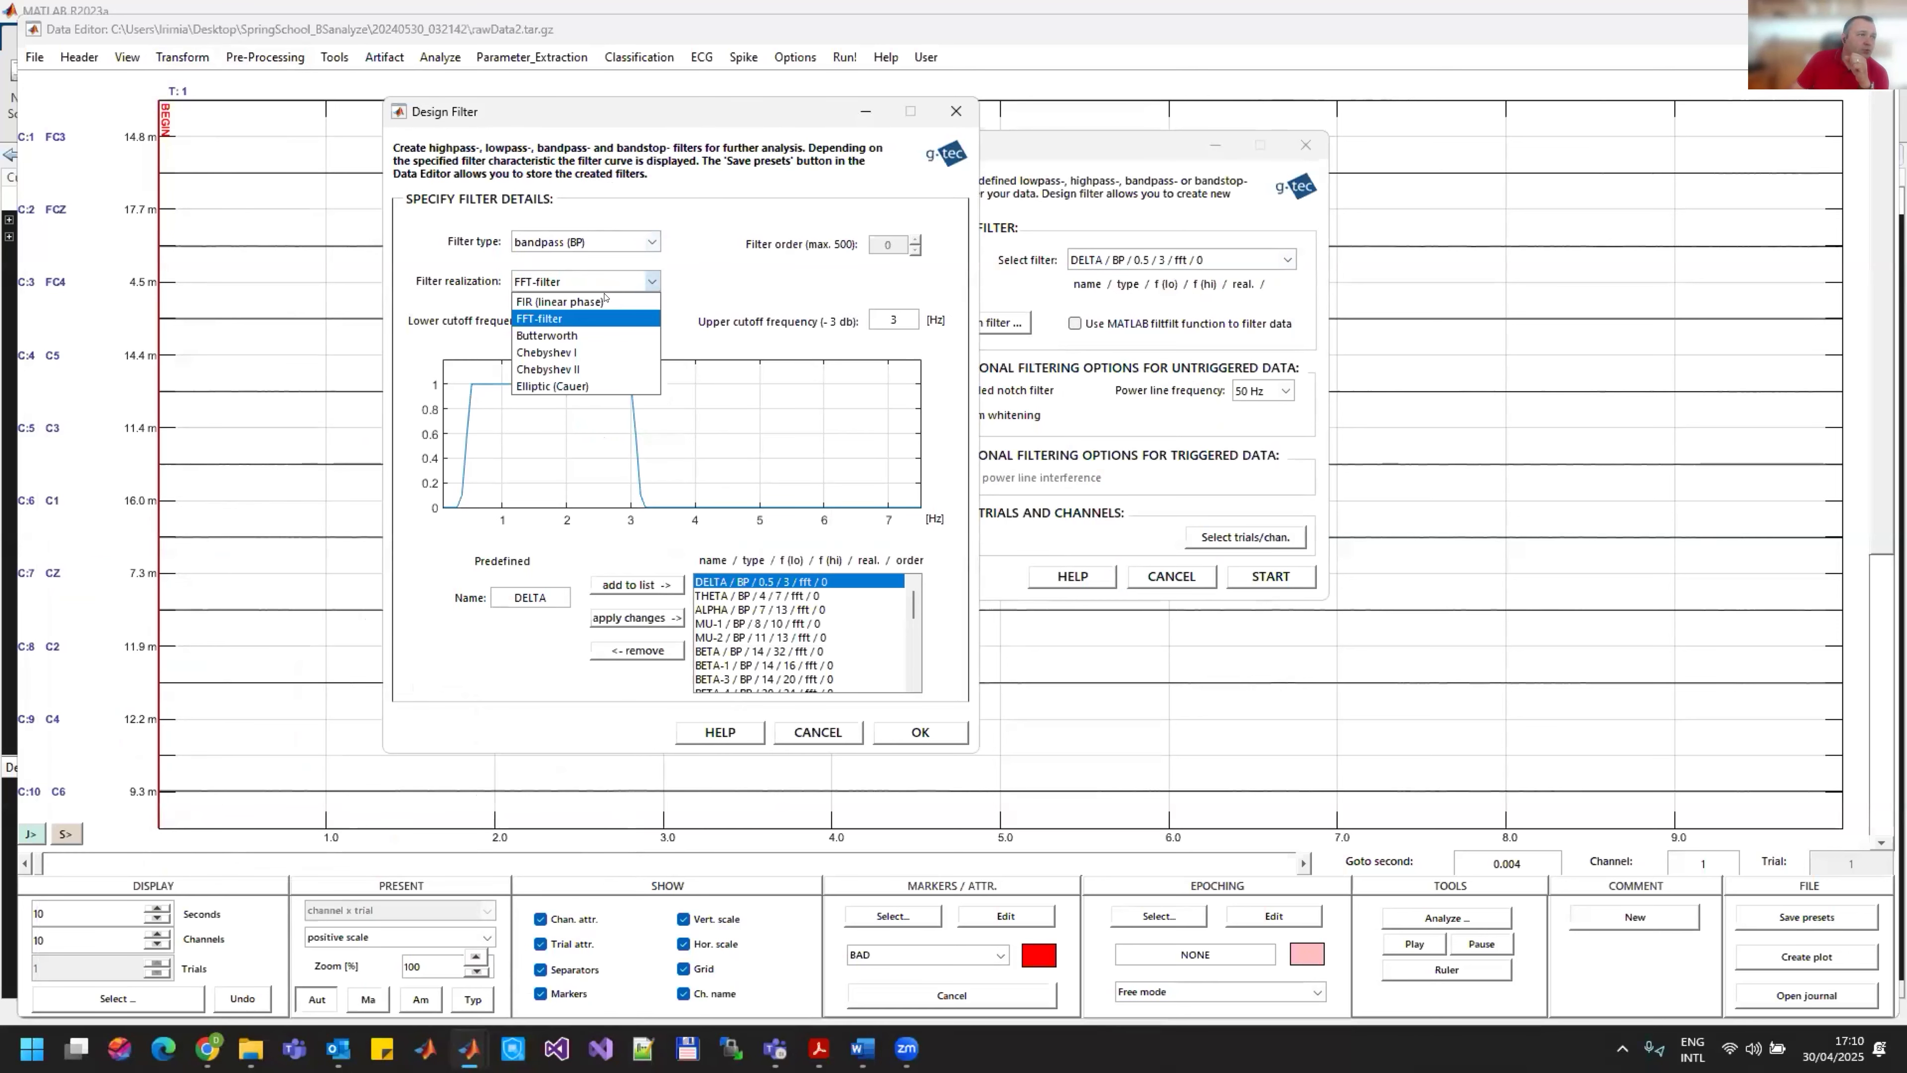
click(578, 332)
drag(611, 310, 580, 309)
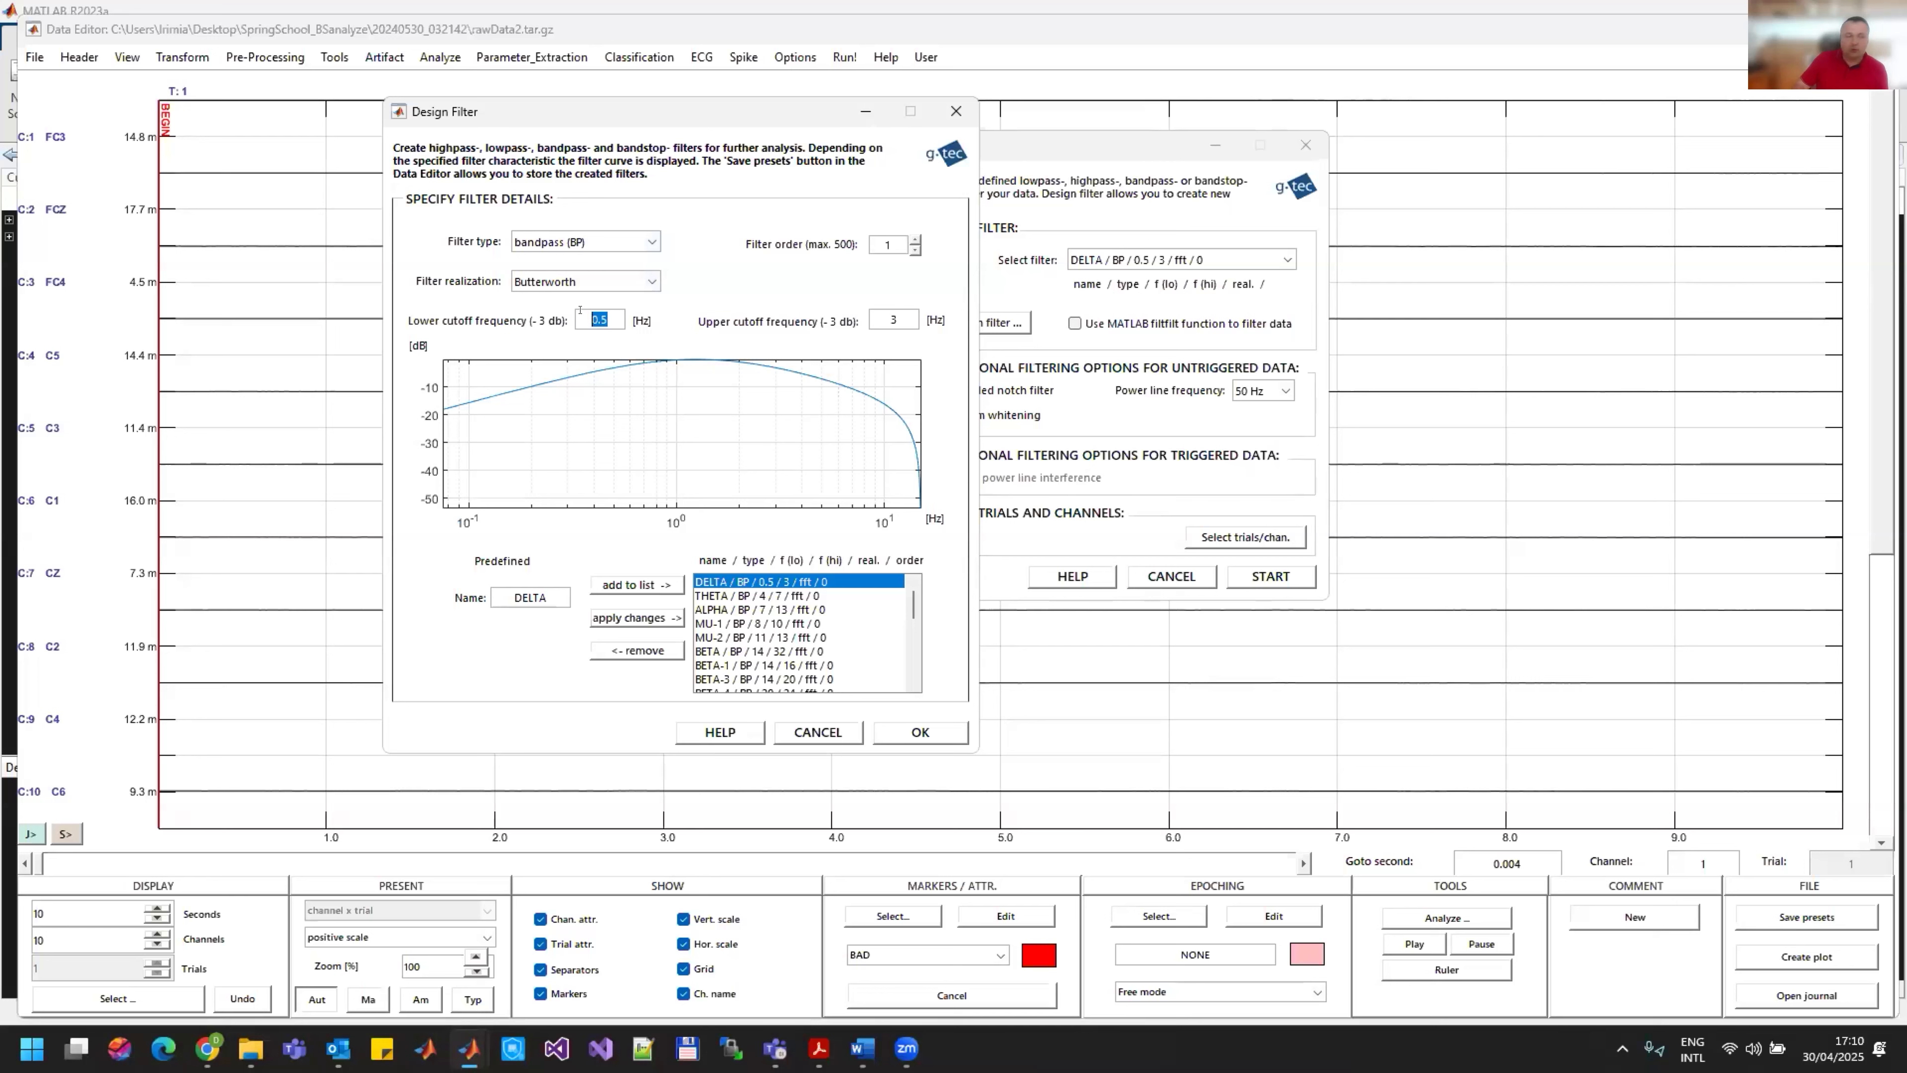
text(8)
click(765, 291)
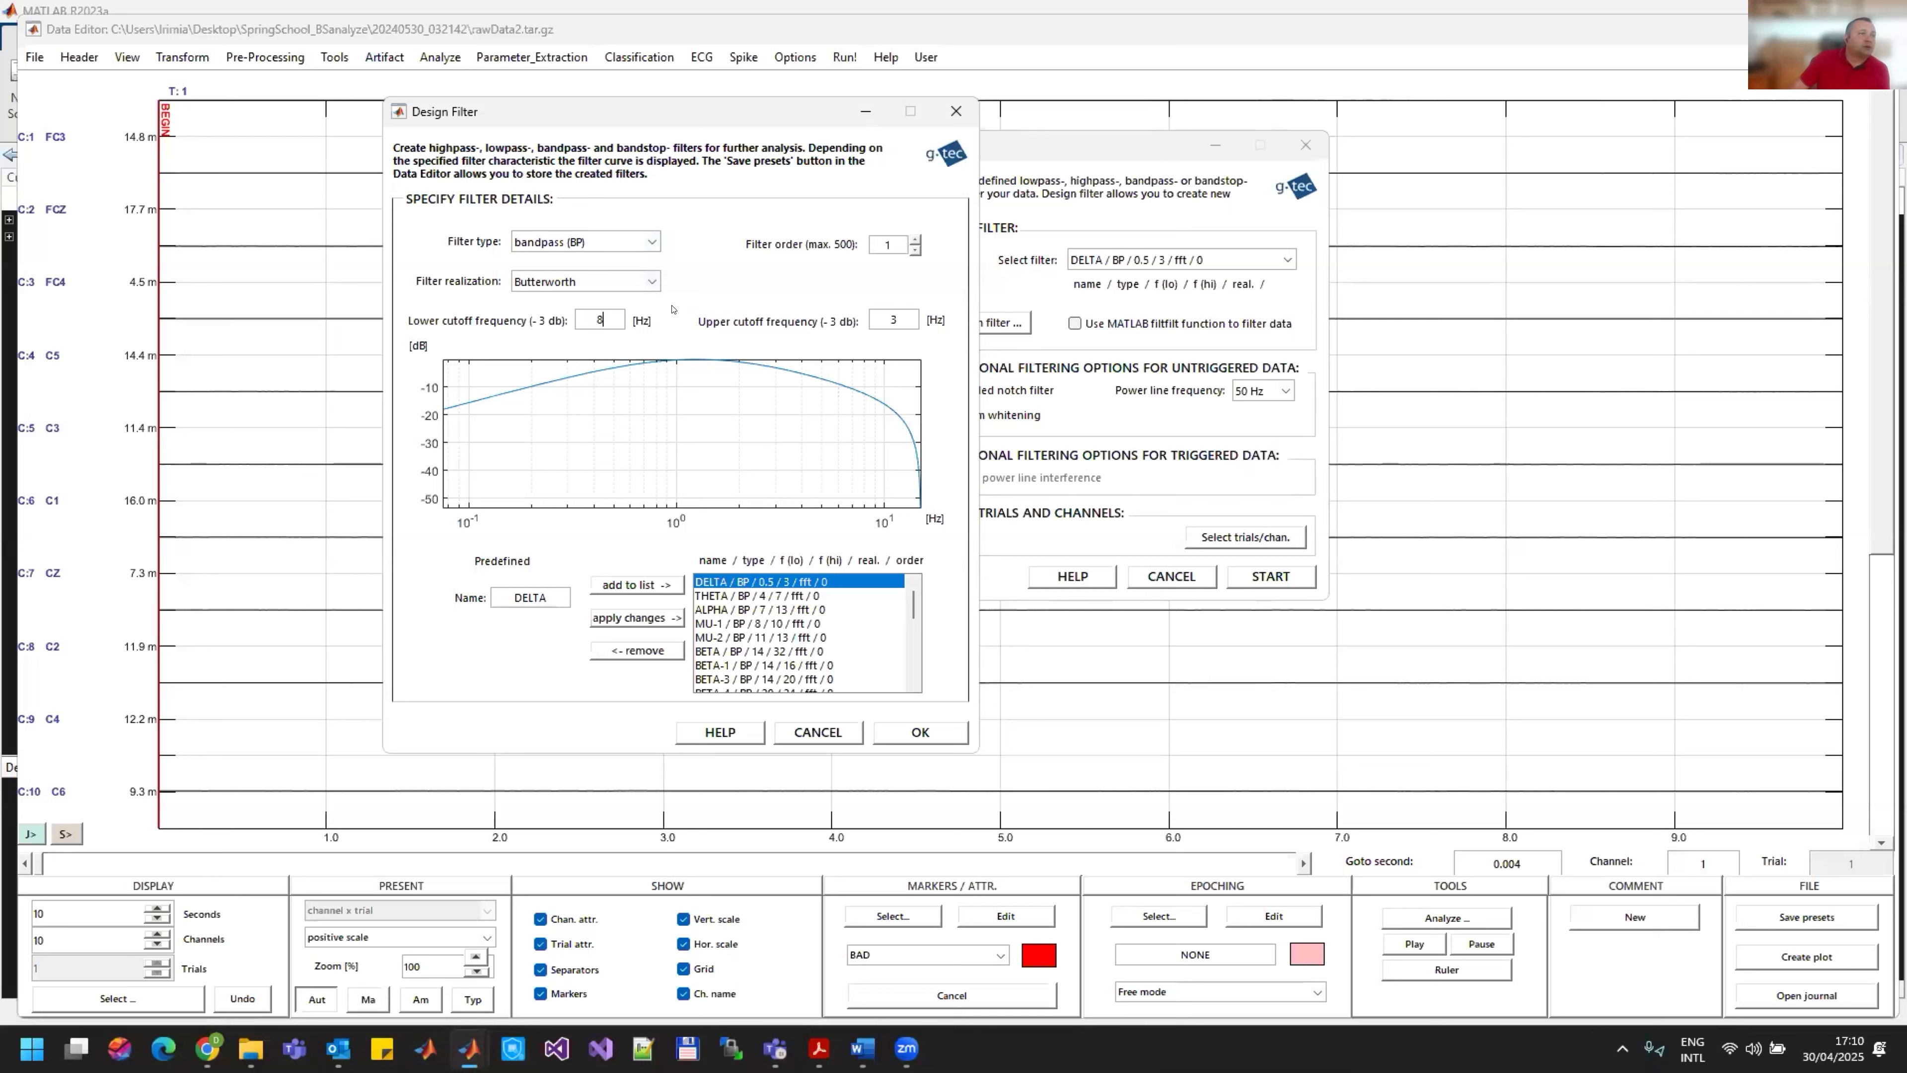
Step: Set the filter's upper cutoff frequency to 30 Hz and its order to 5
double_click(900, 316)
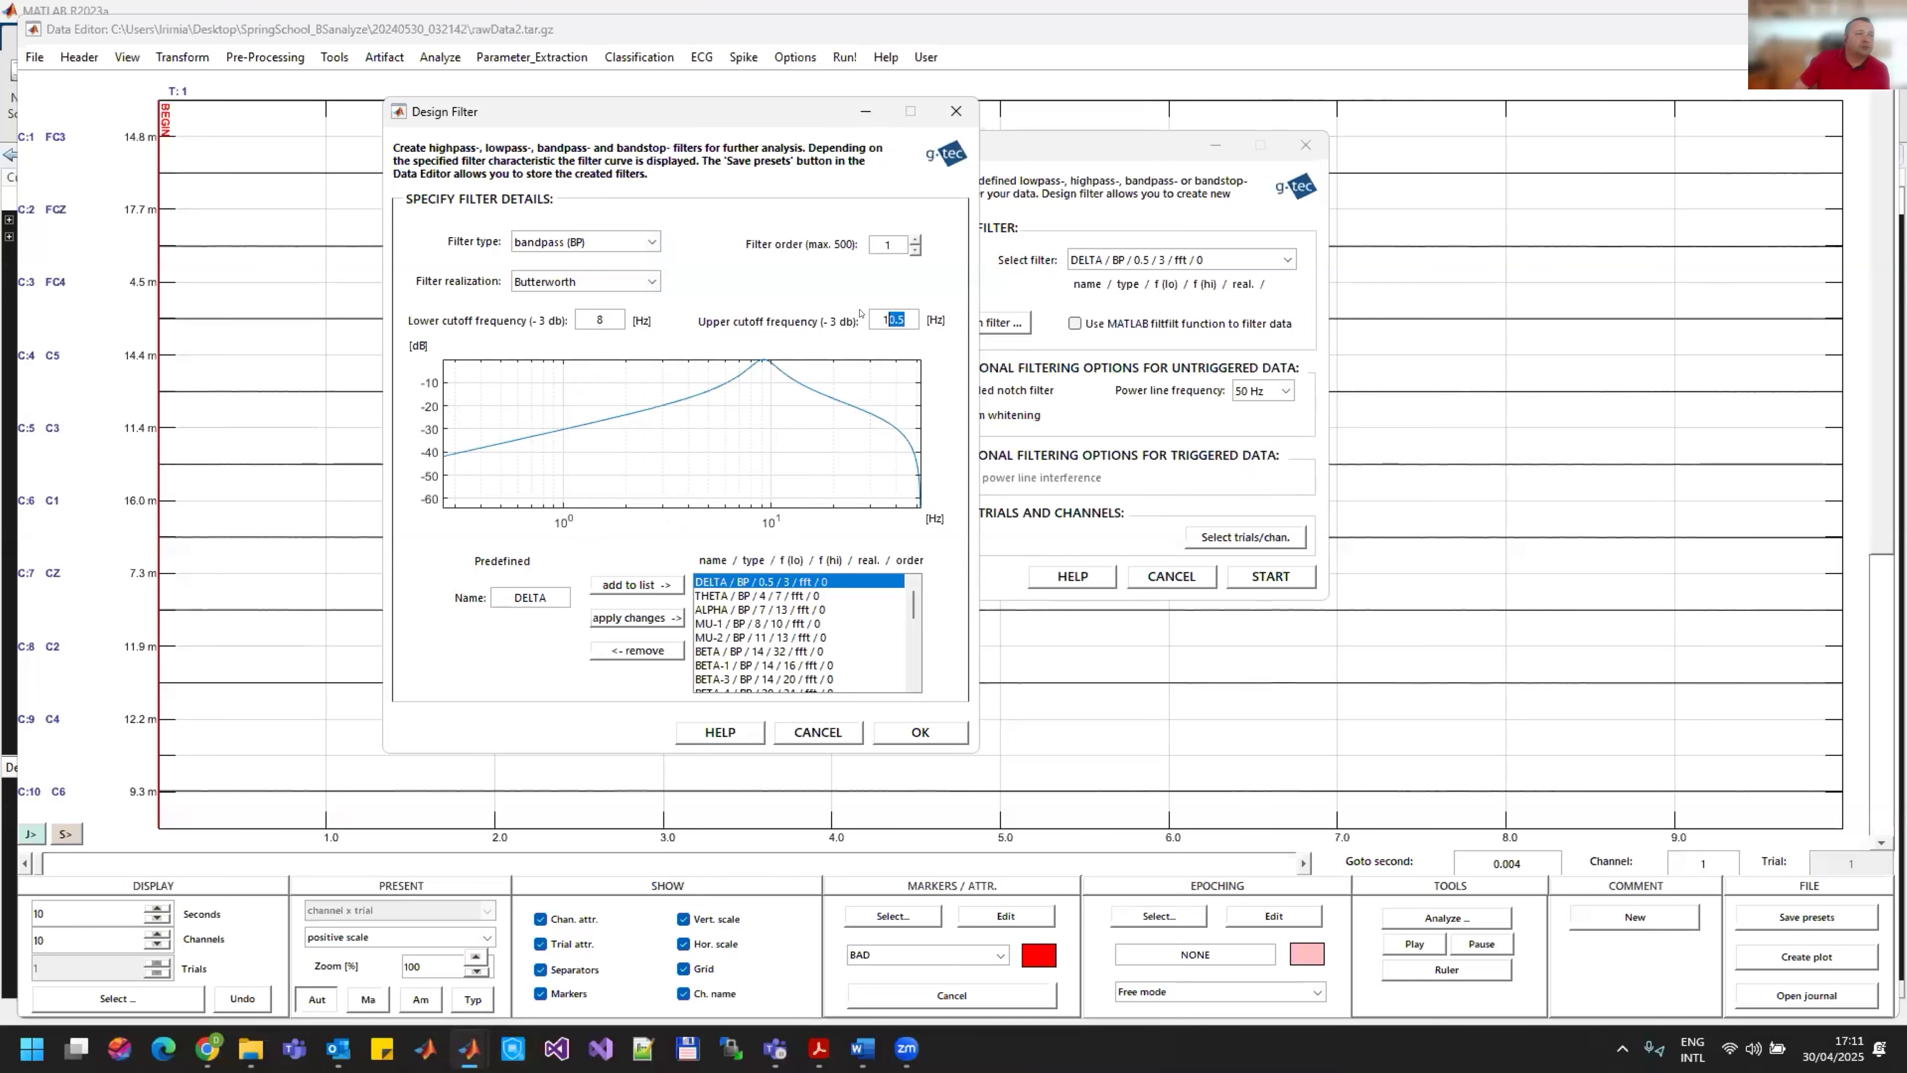
text(30)
key(Return)
drag(893, 244, 849, 231)
text(5)
key(Return)
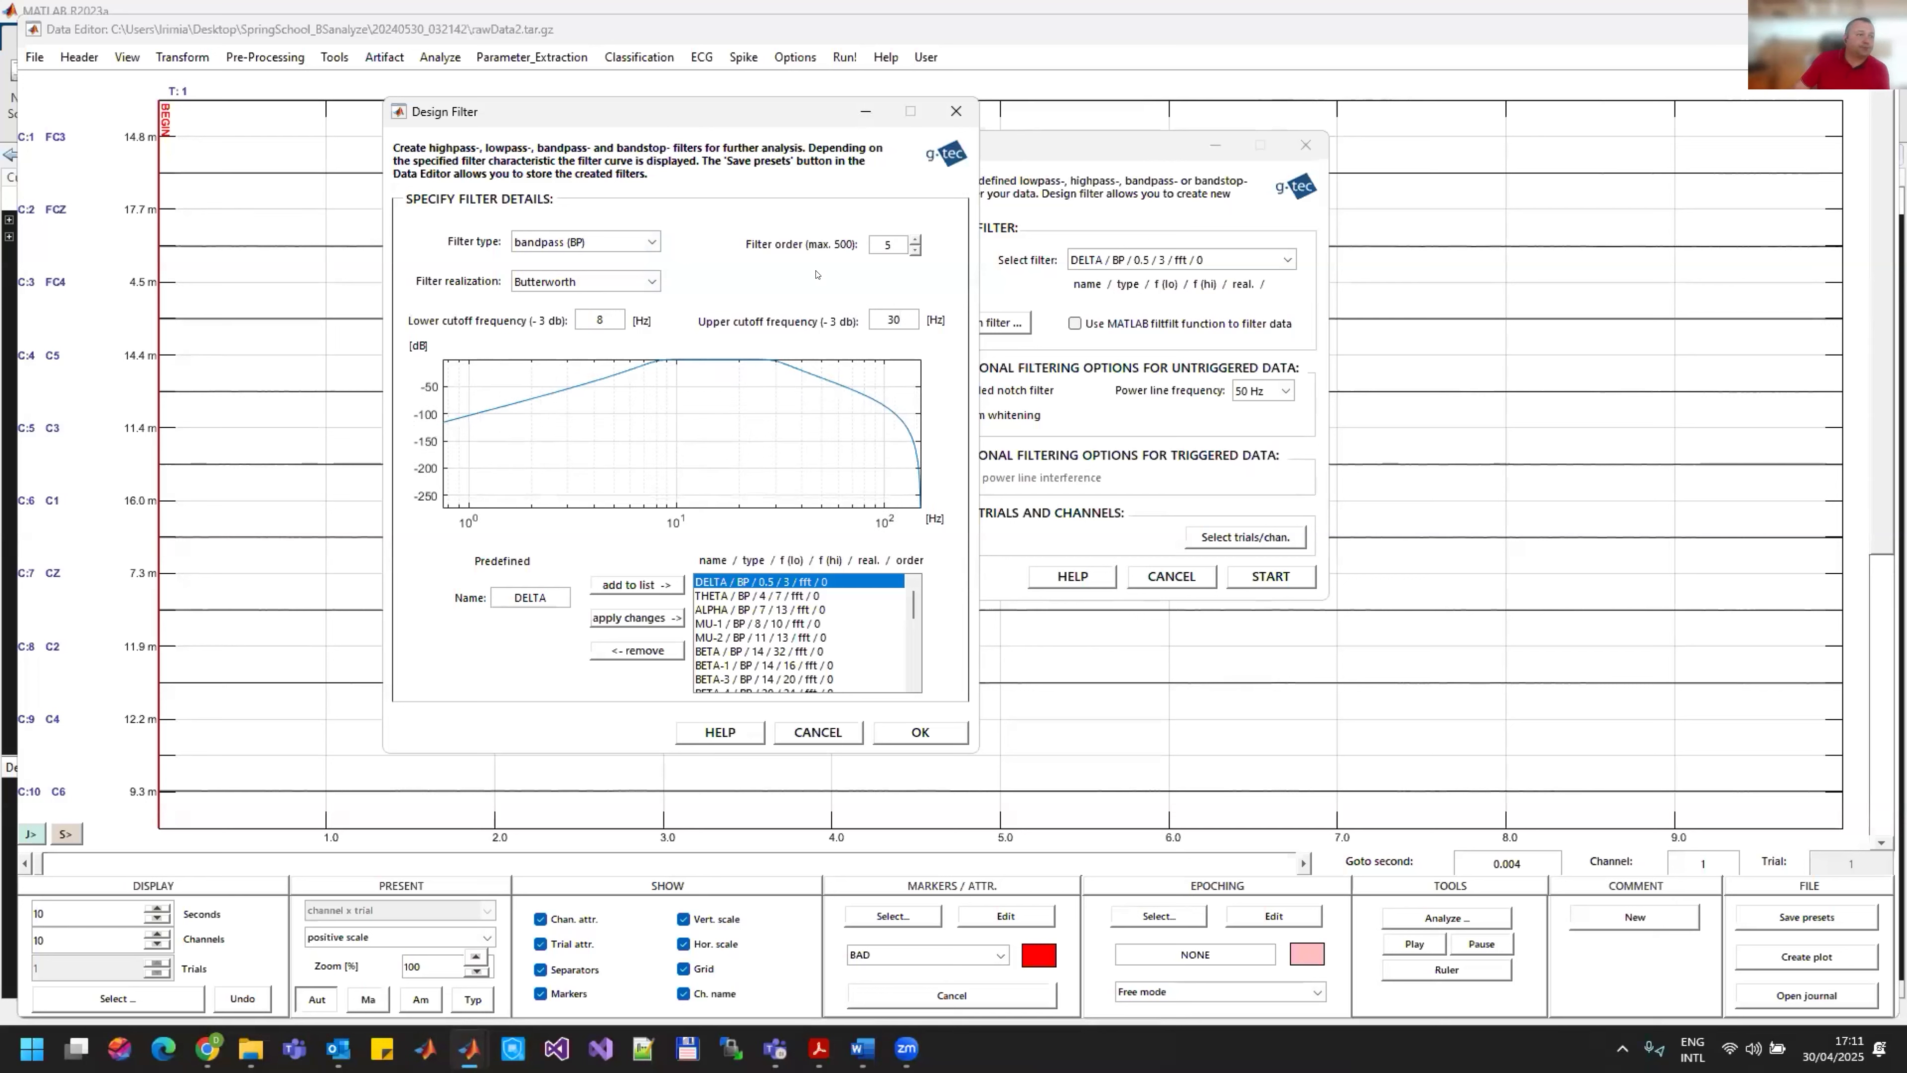
Step: Name the filter filt830, add it to the predefined list, and filter the EEG data with it
double_click(547, 597)
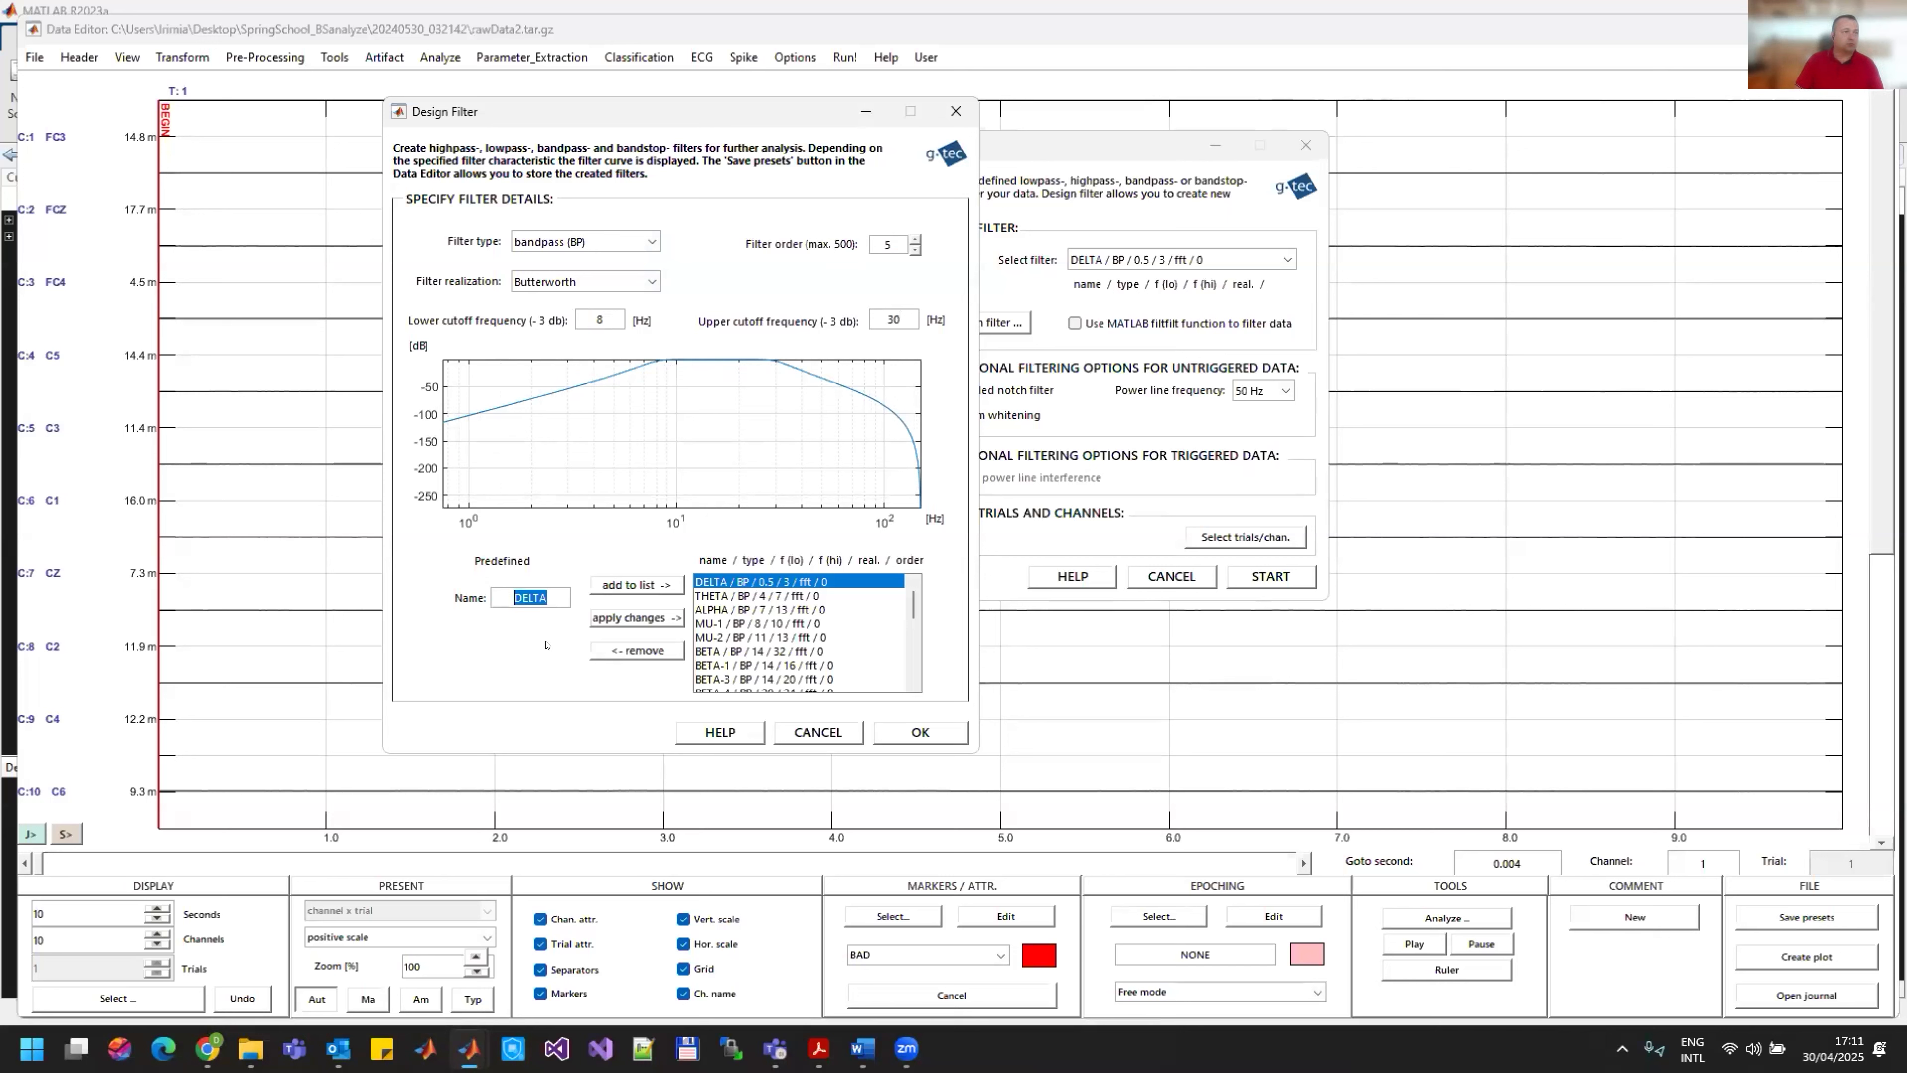
text(filt830)
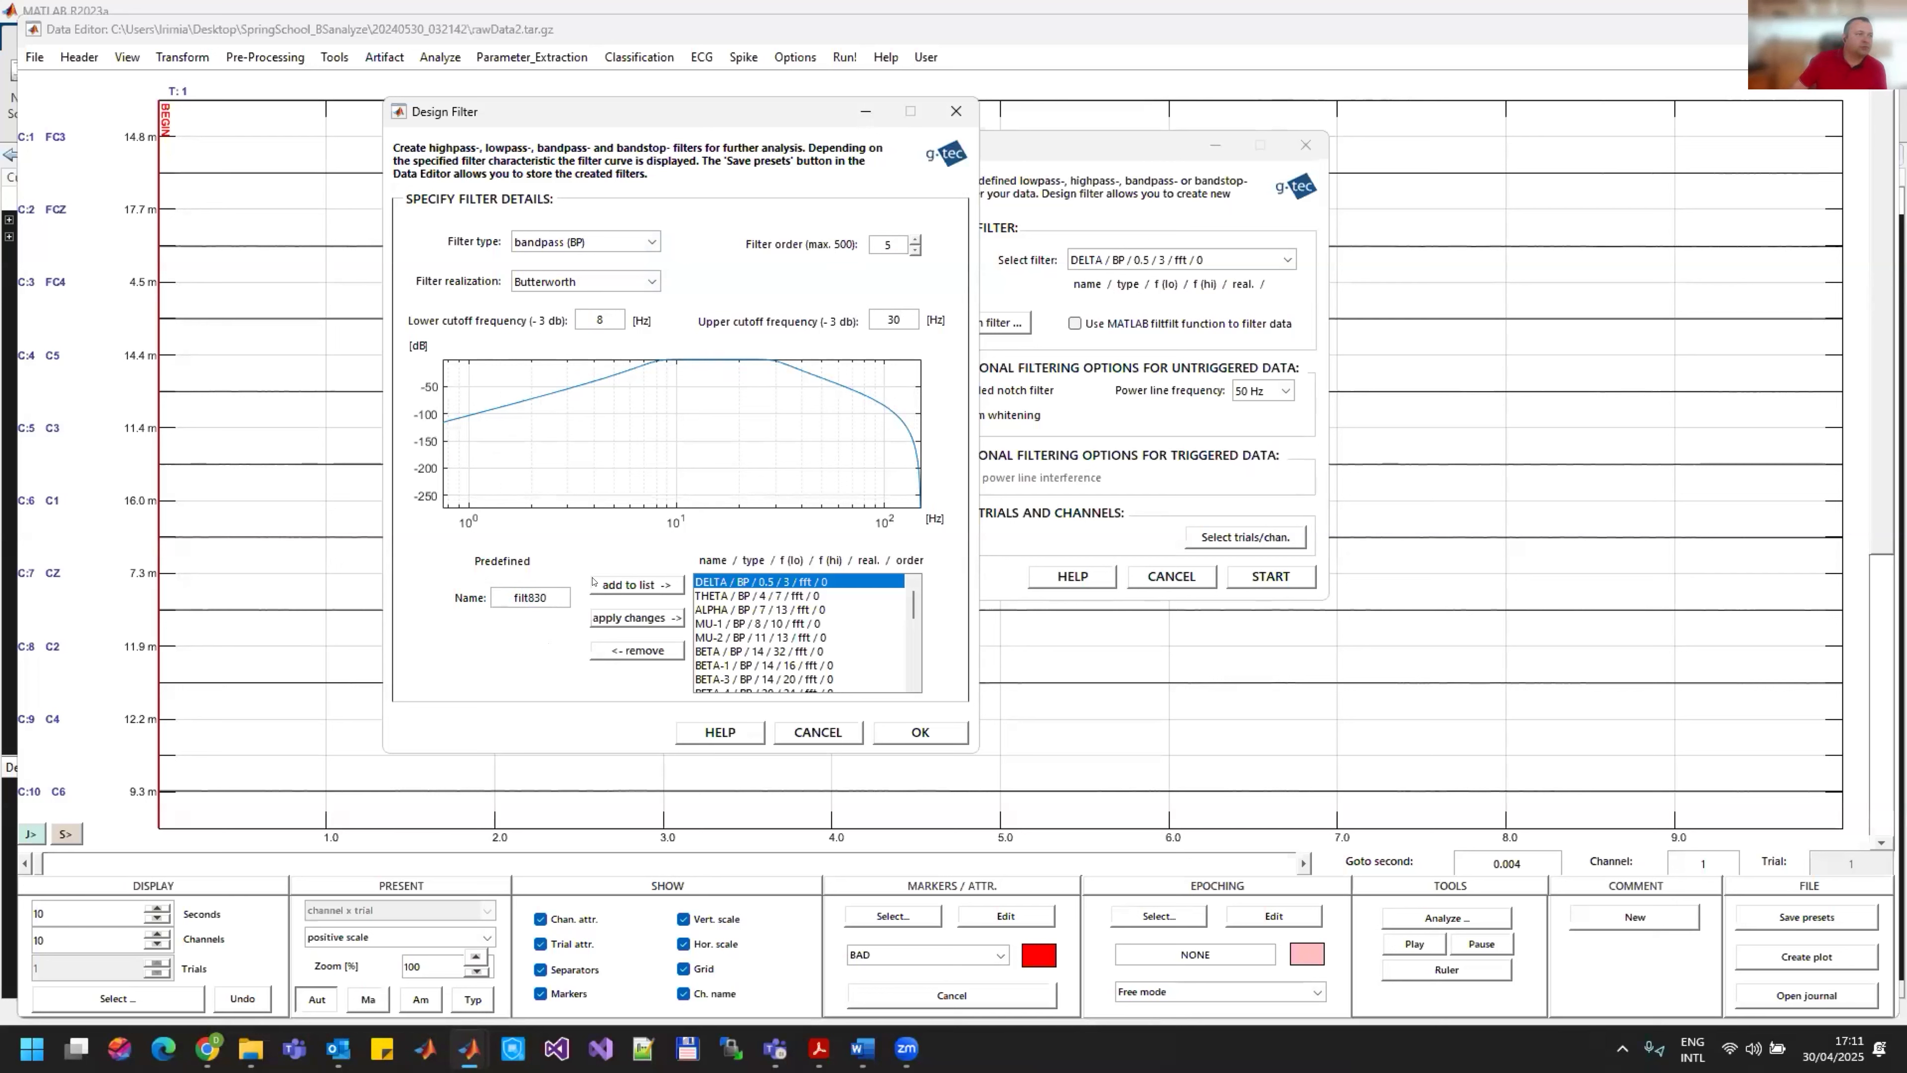
click(637, 584)
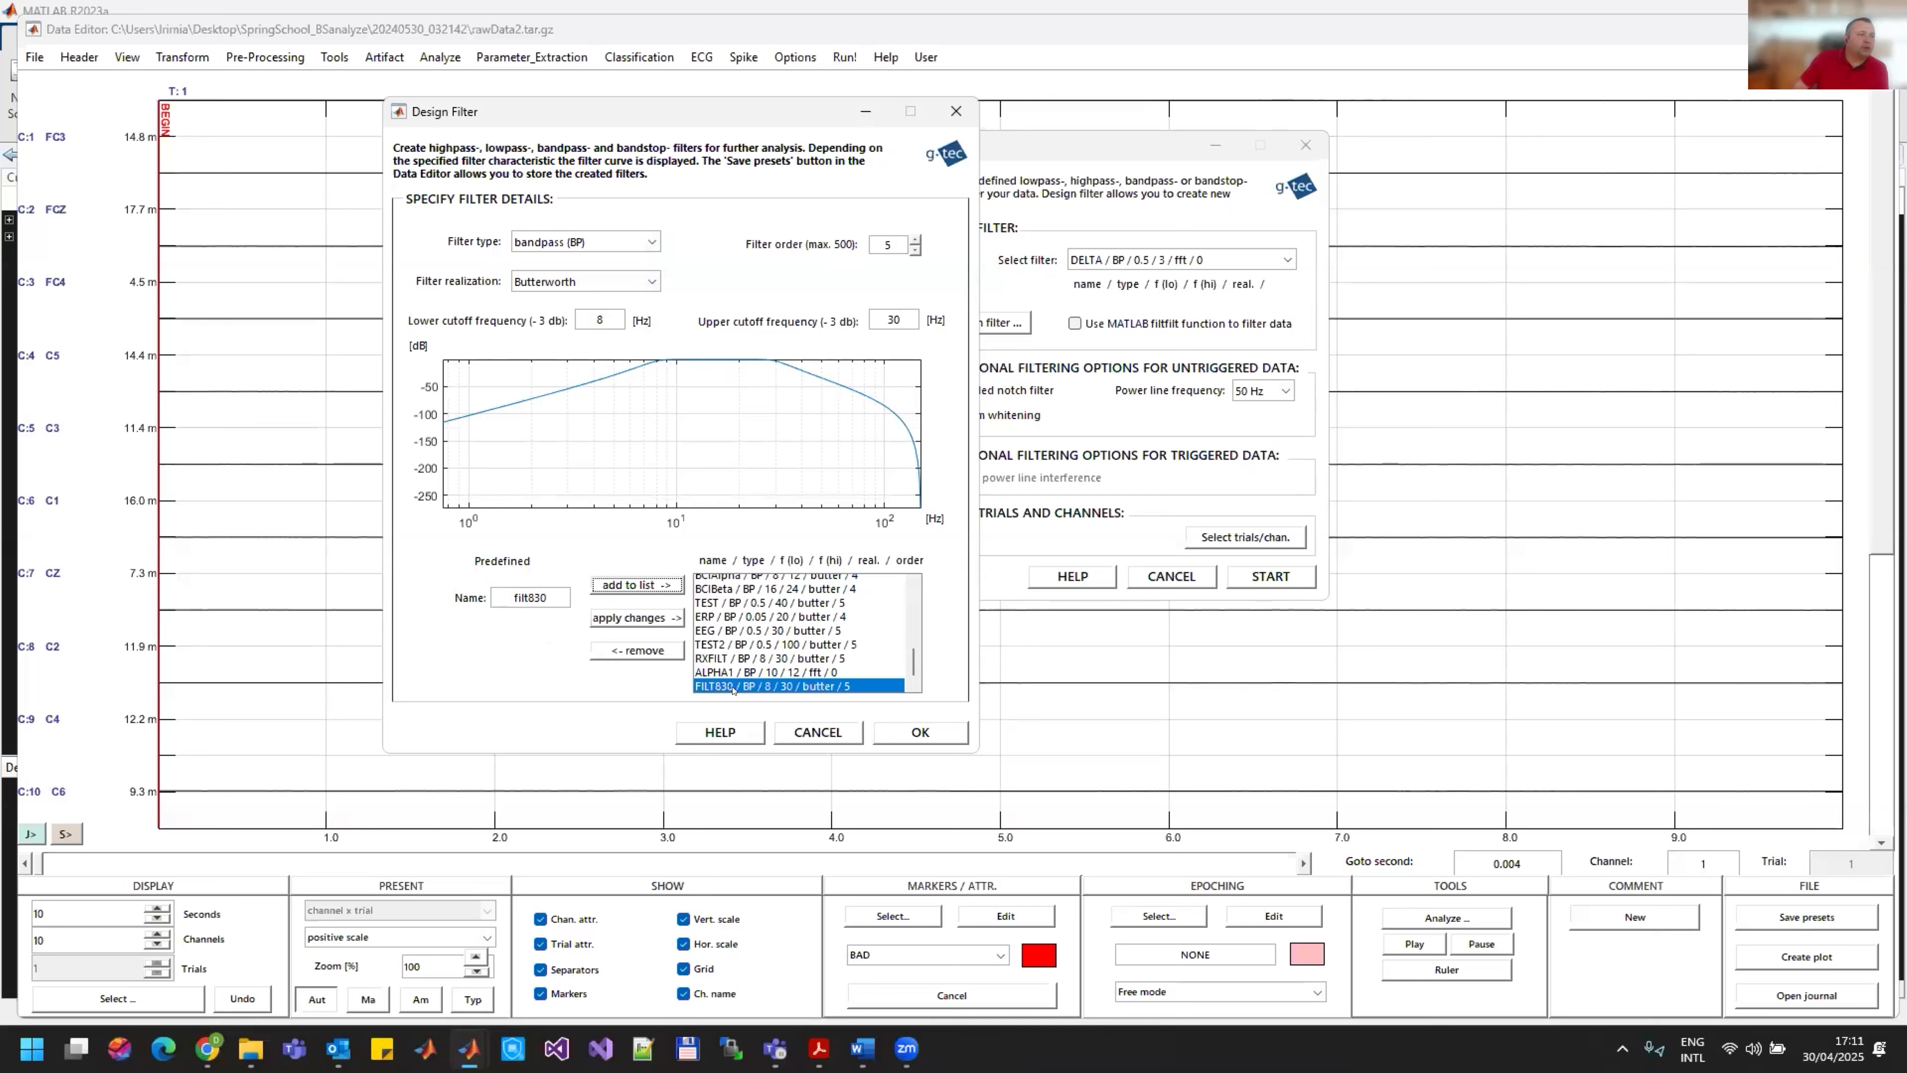
click(921, 732)
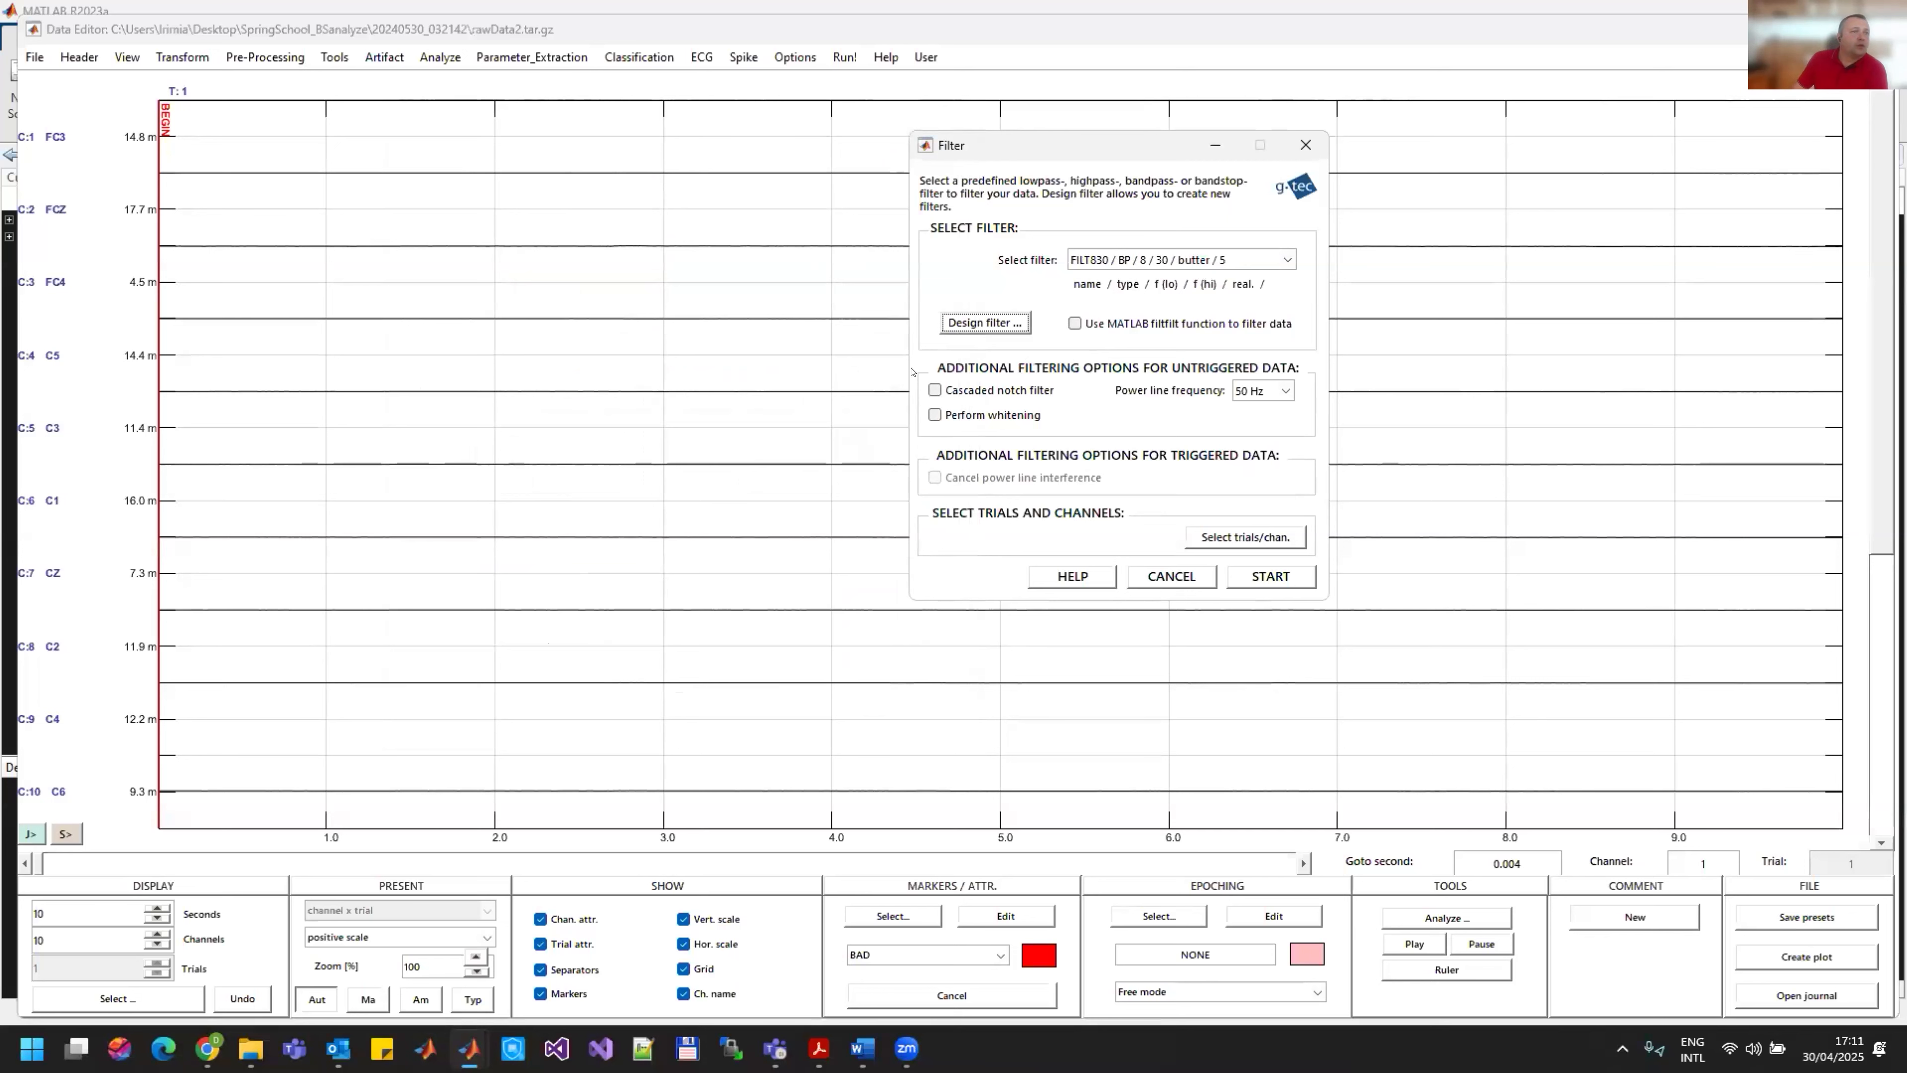
click(1263, 573)
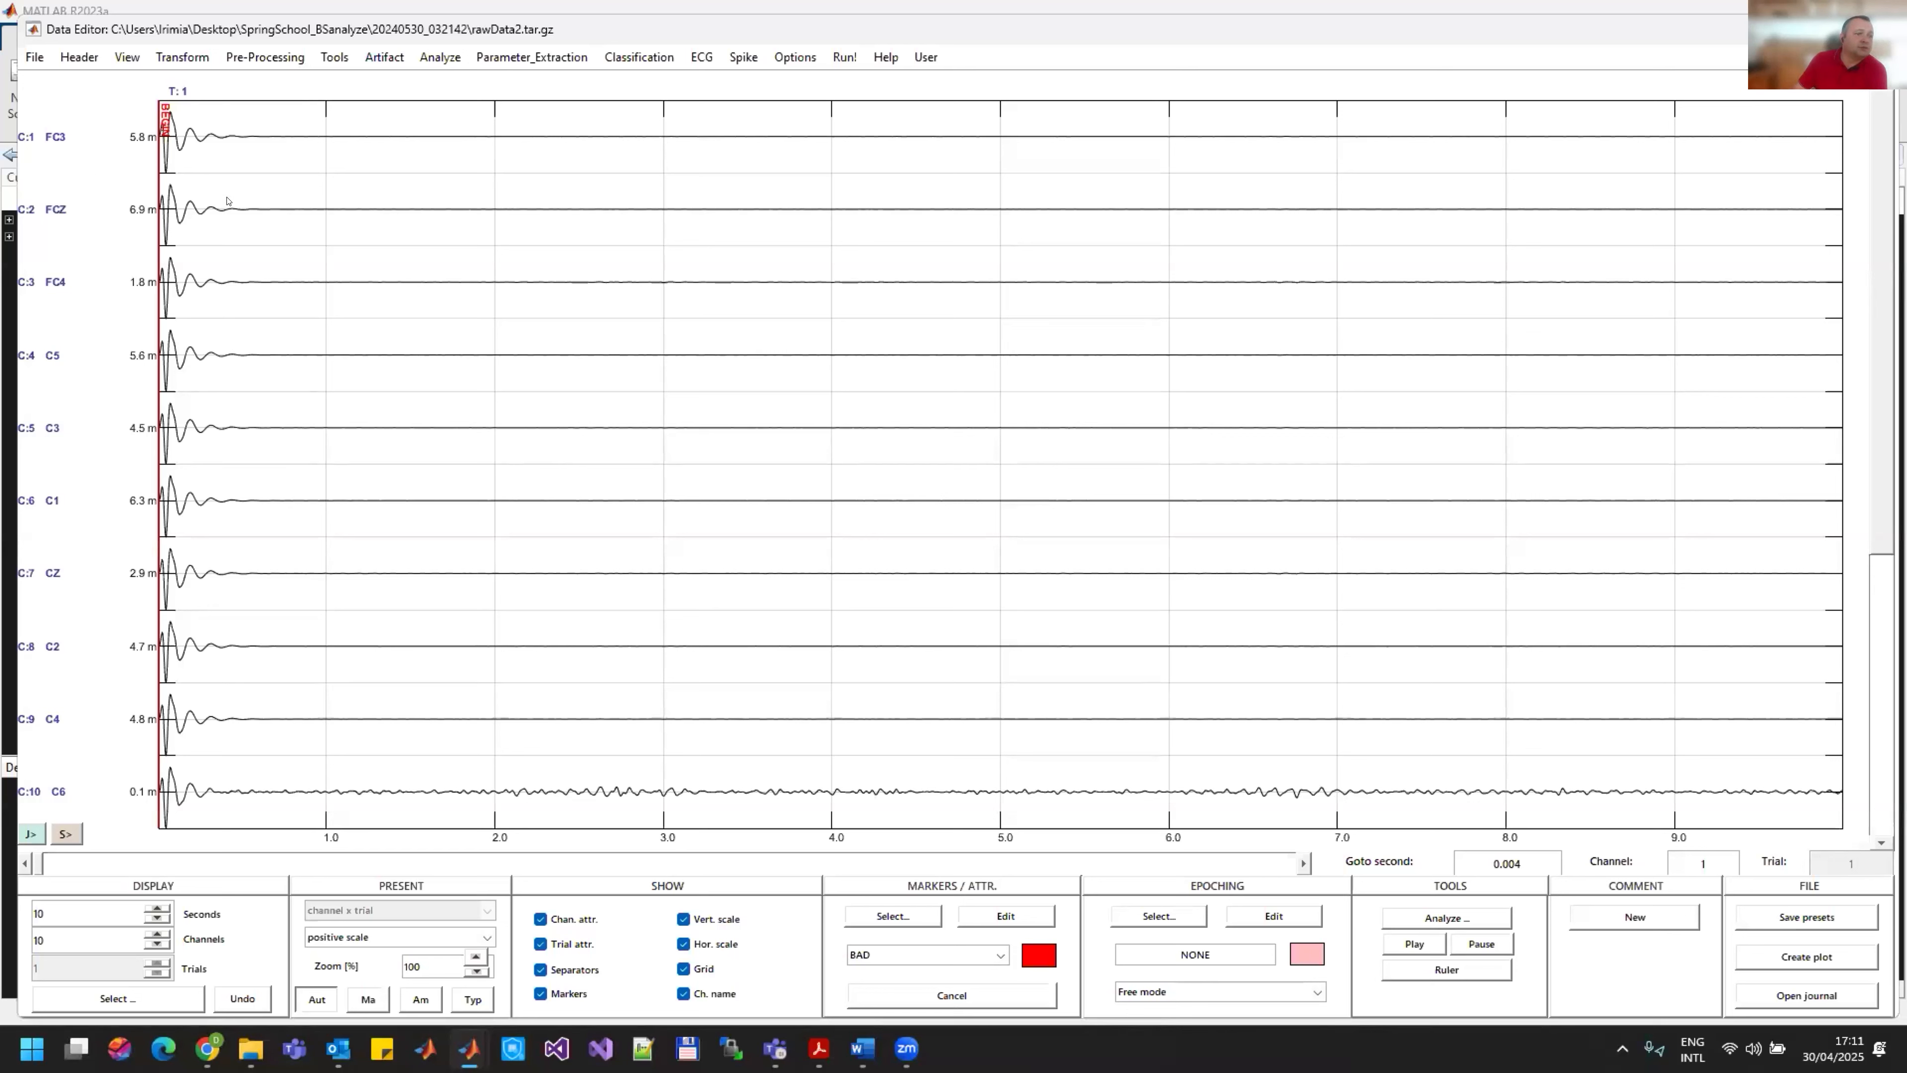
Step: Set the display scaling of channels 1 to 16 to 100 uV and apply it to the data
click(126, 57)
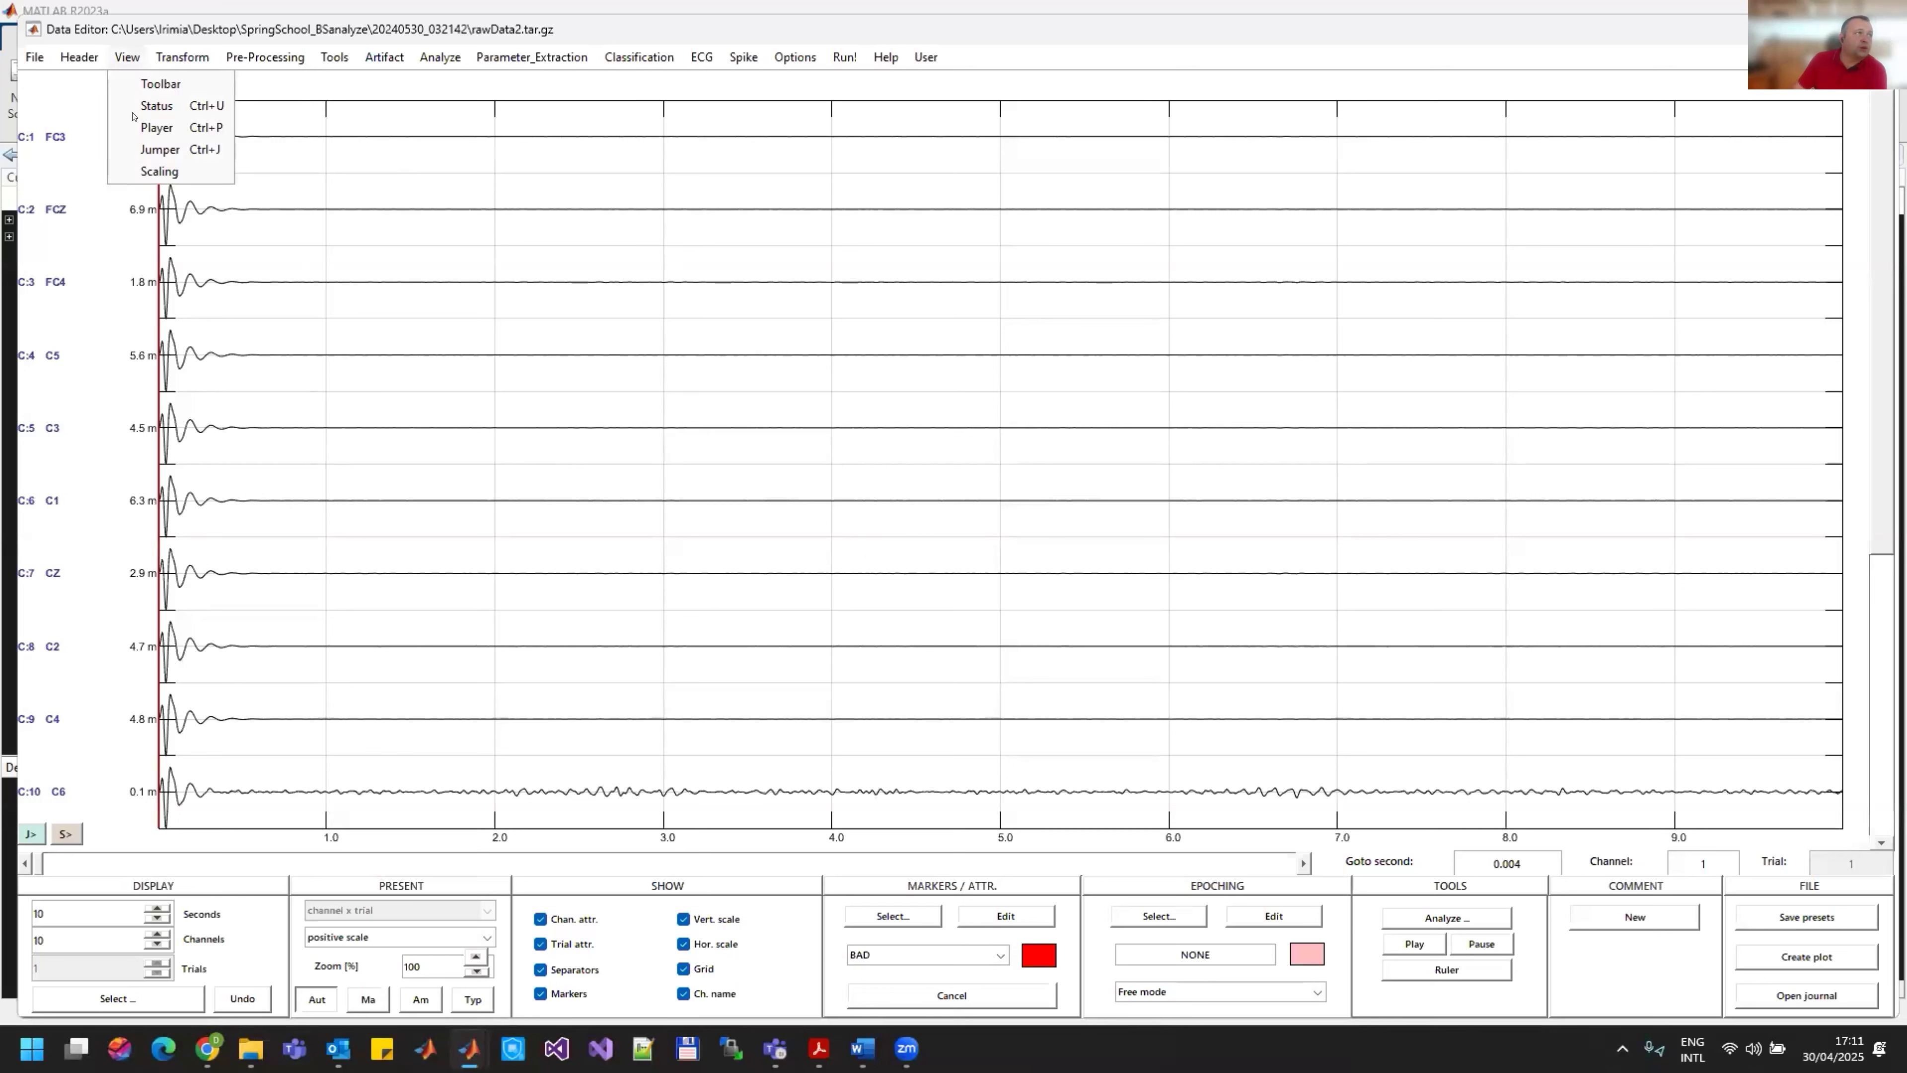
click(163, 172)
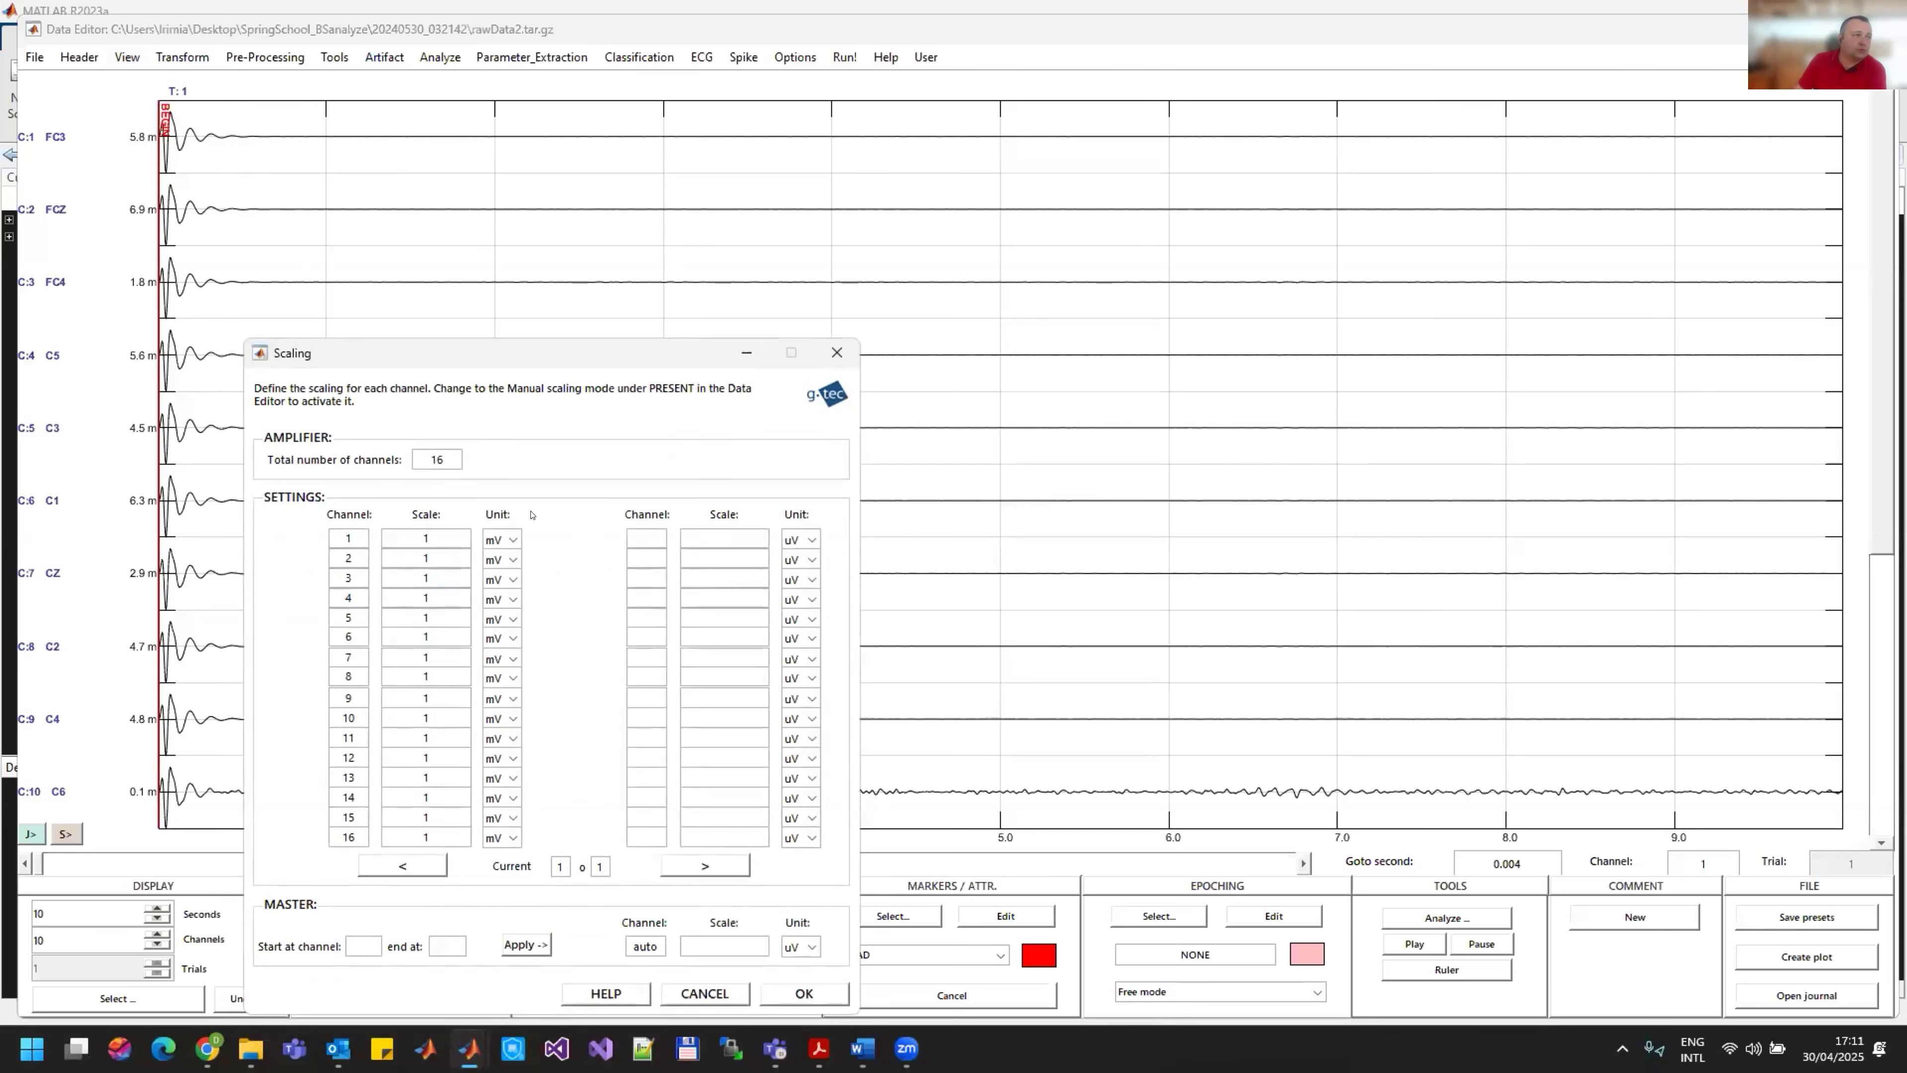
click(361, 944)
text(1)
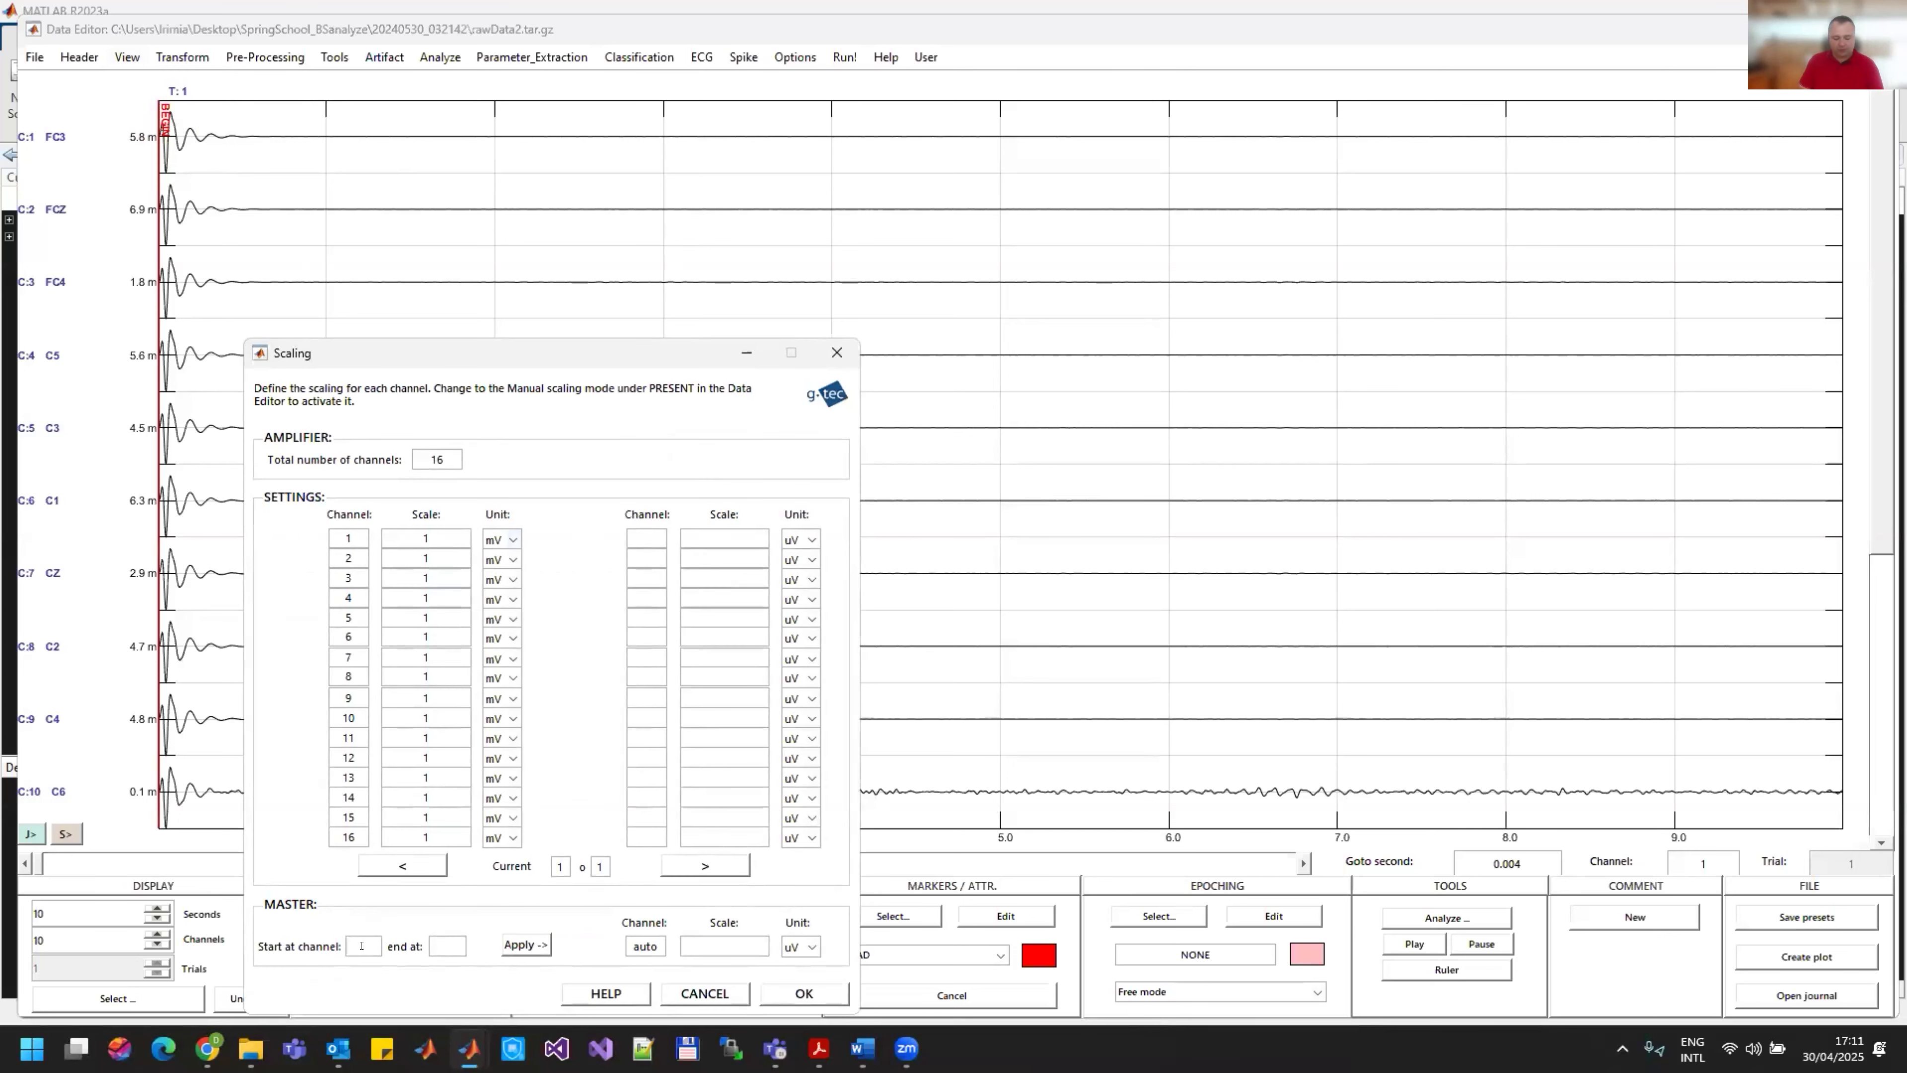
click(424, 945)
text(16)
click(684, 946)
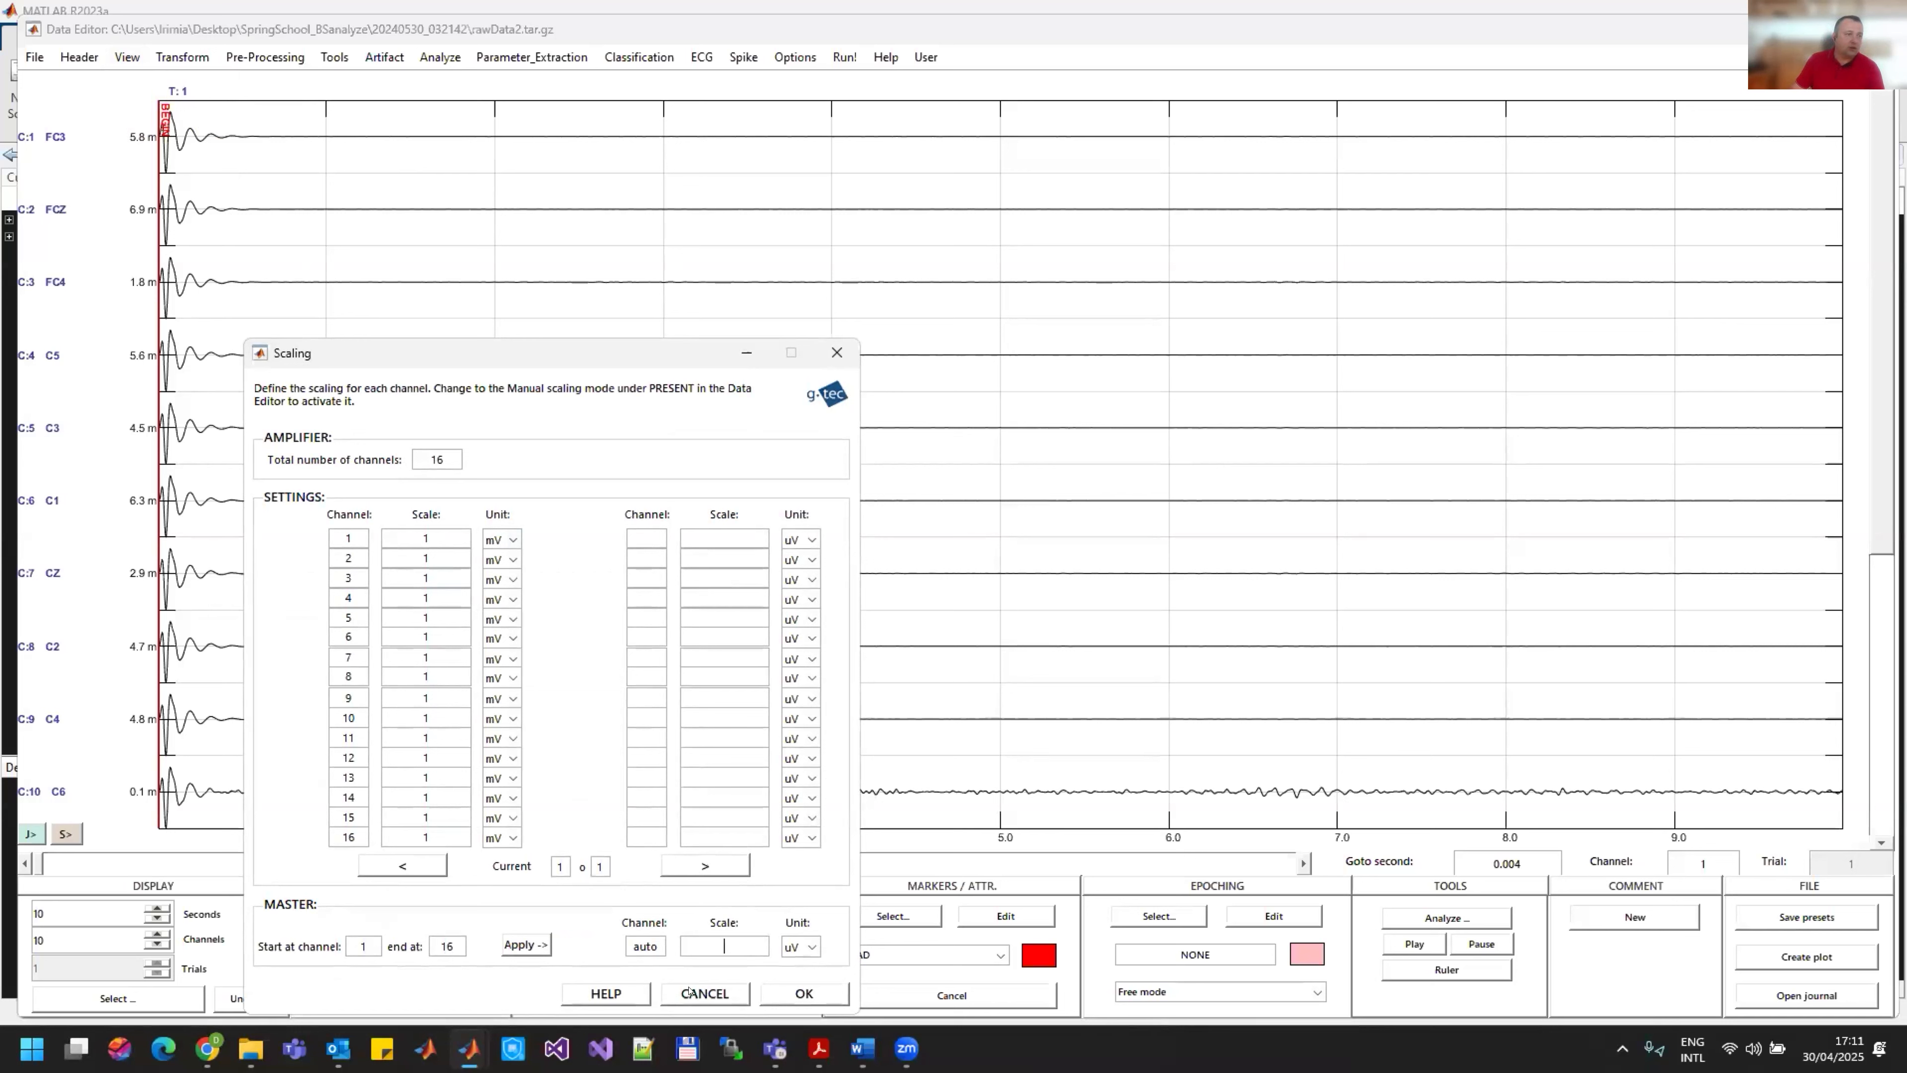
text(100)
click(526, 944)
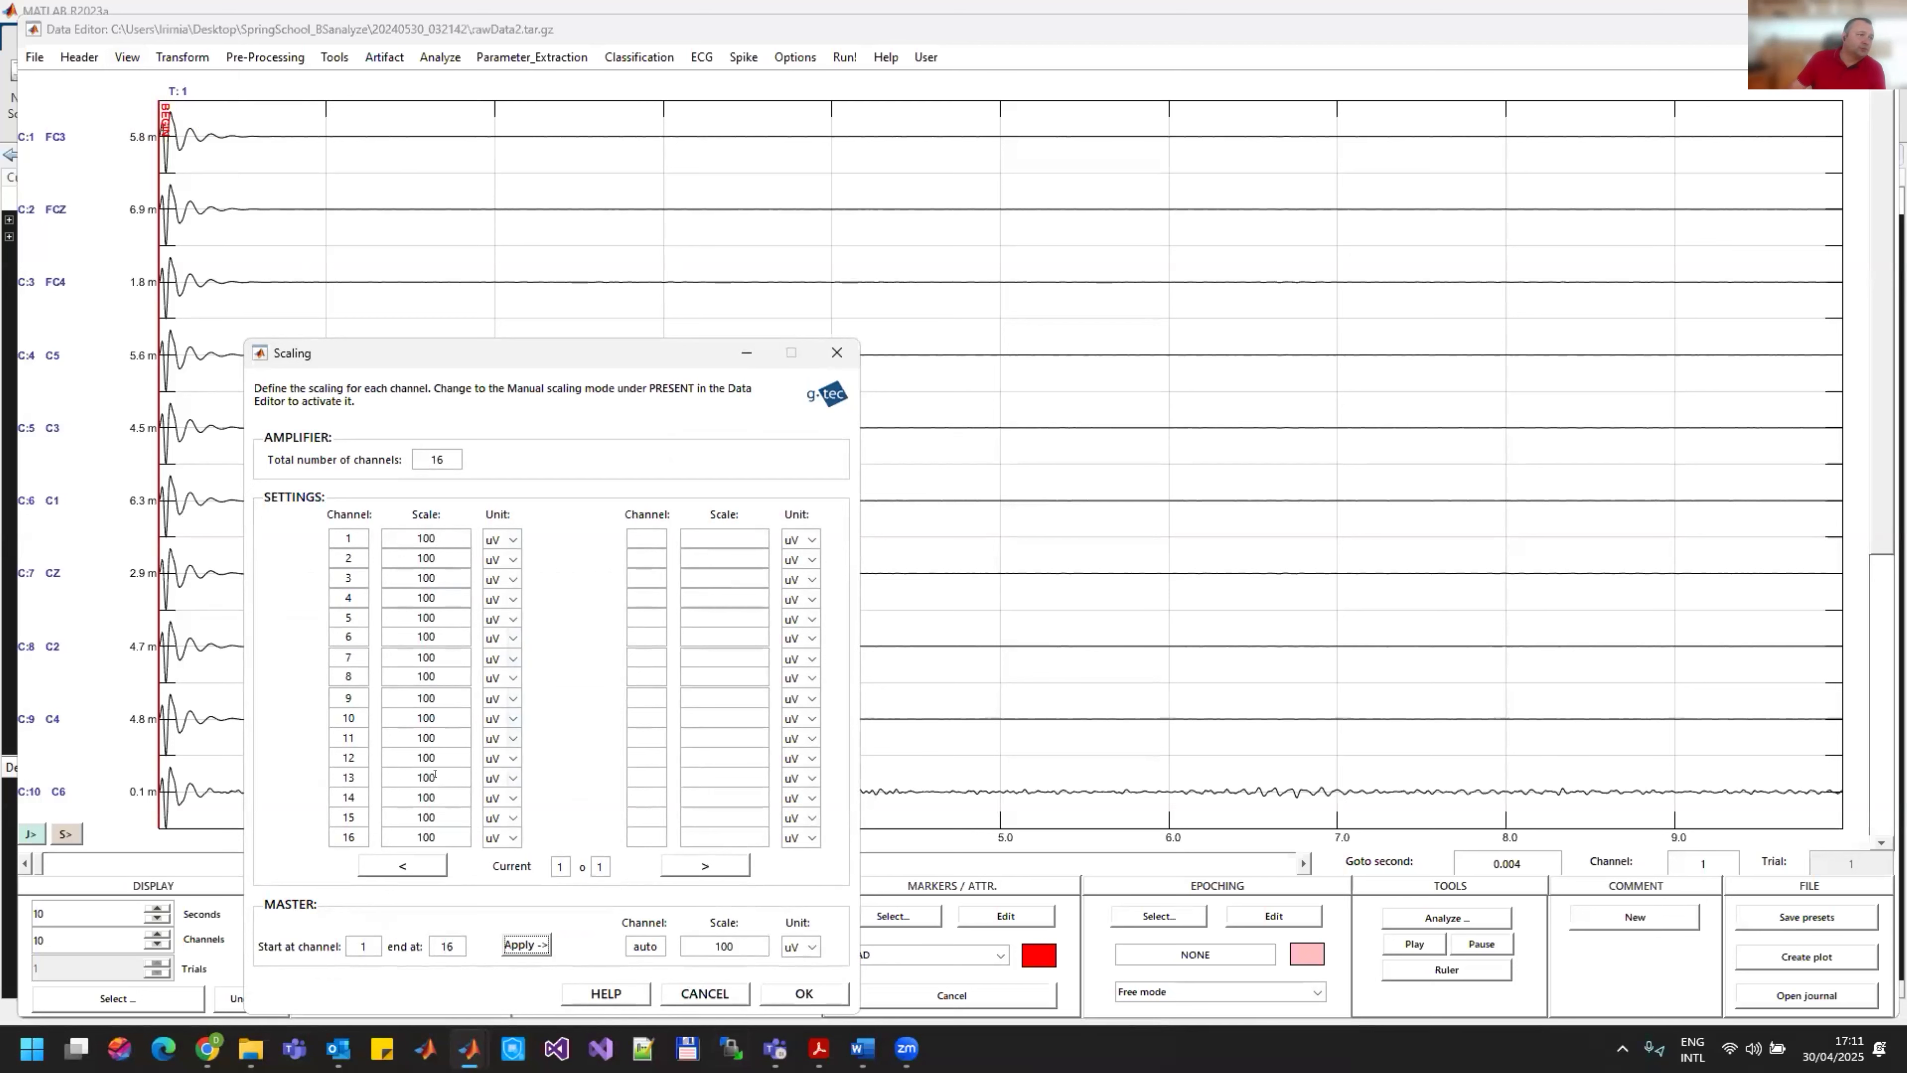
click(813, 991)
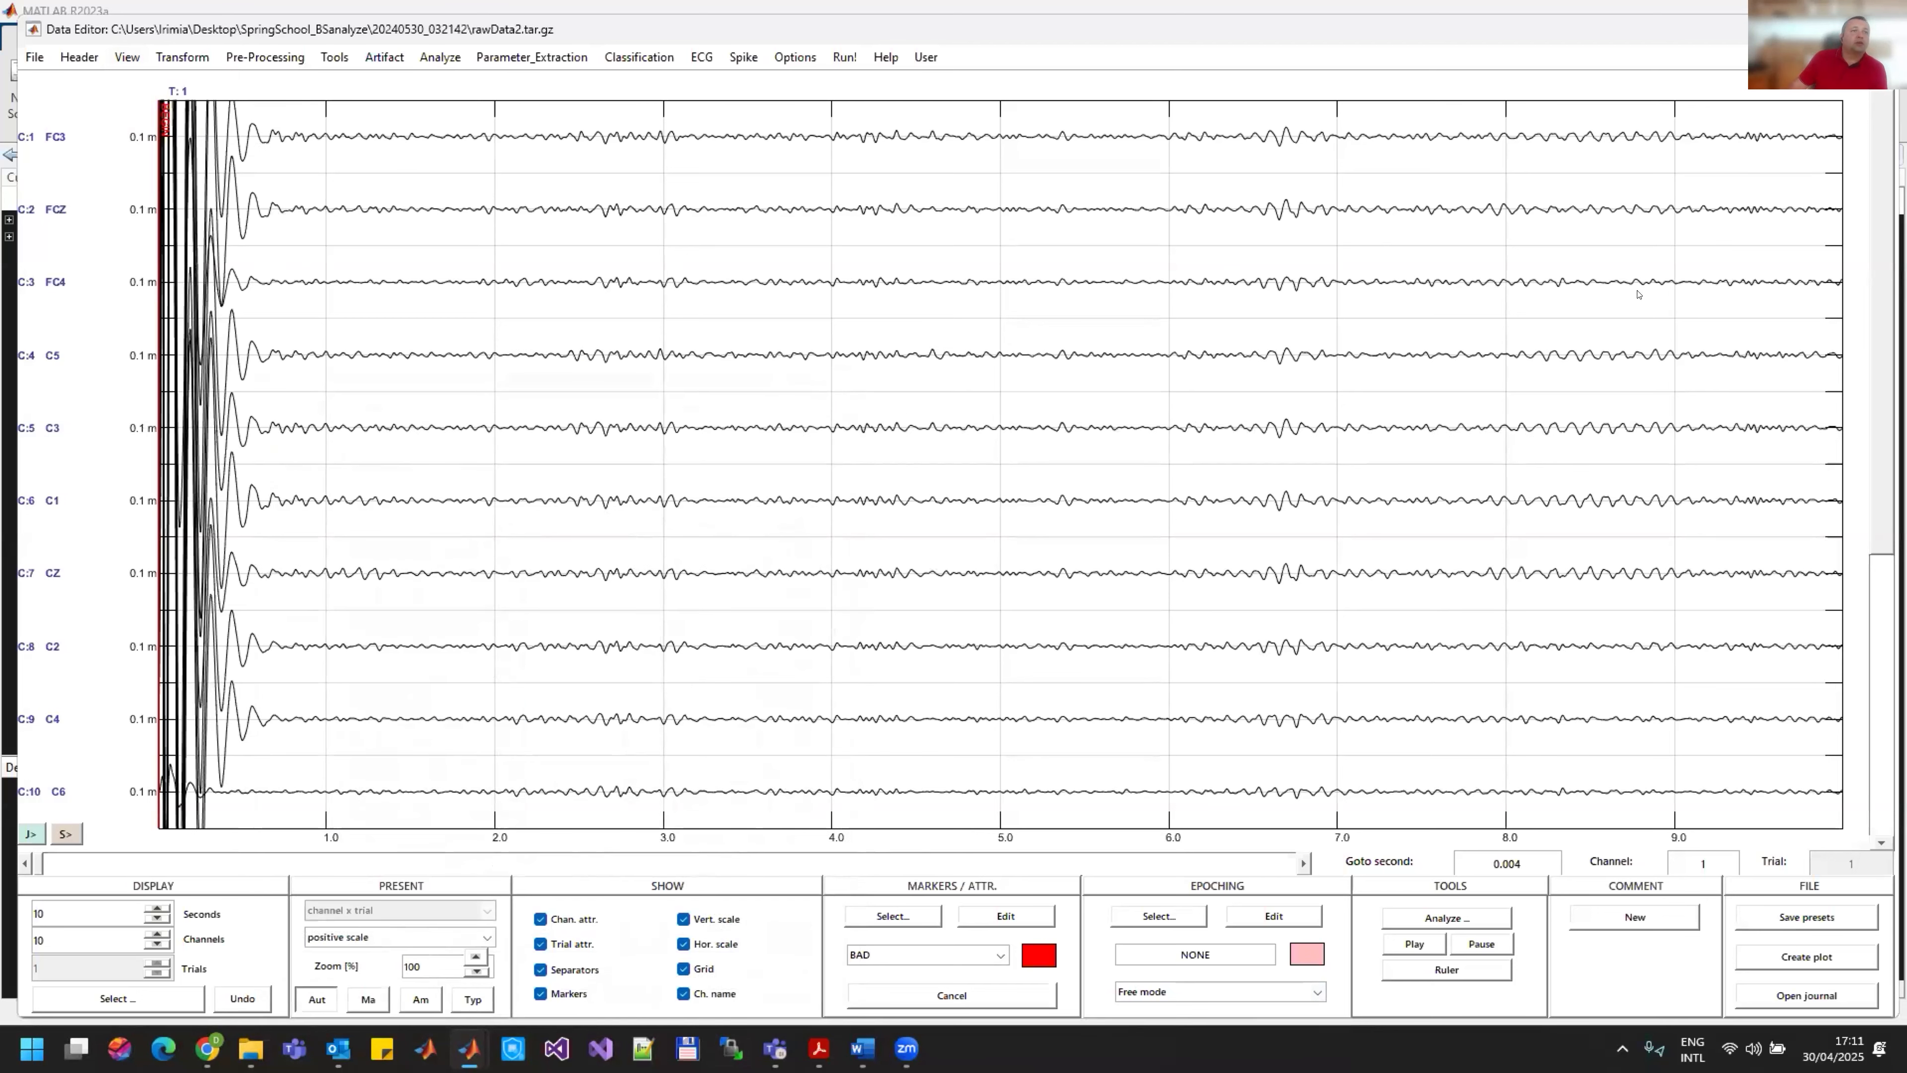
Step: Page through the filtered EEG to examine the signals around the Left and Right markers, and return to the beginning
click(589, 863)
click(611, 865)
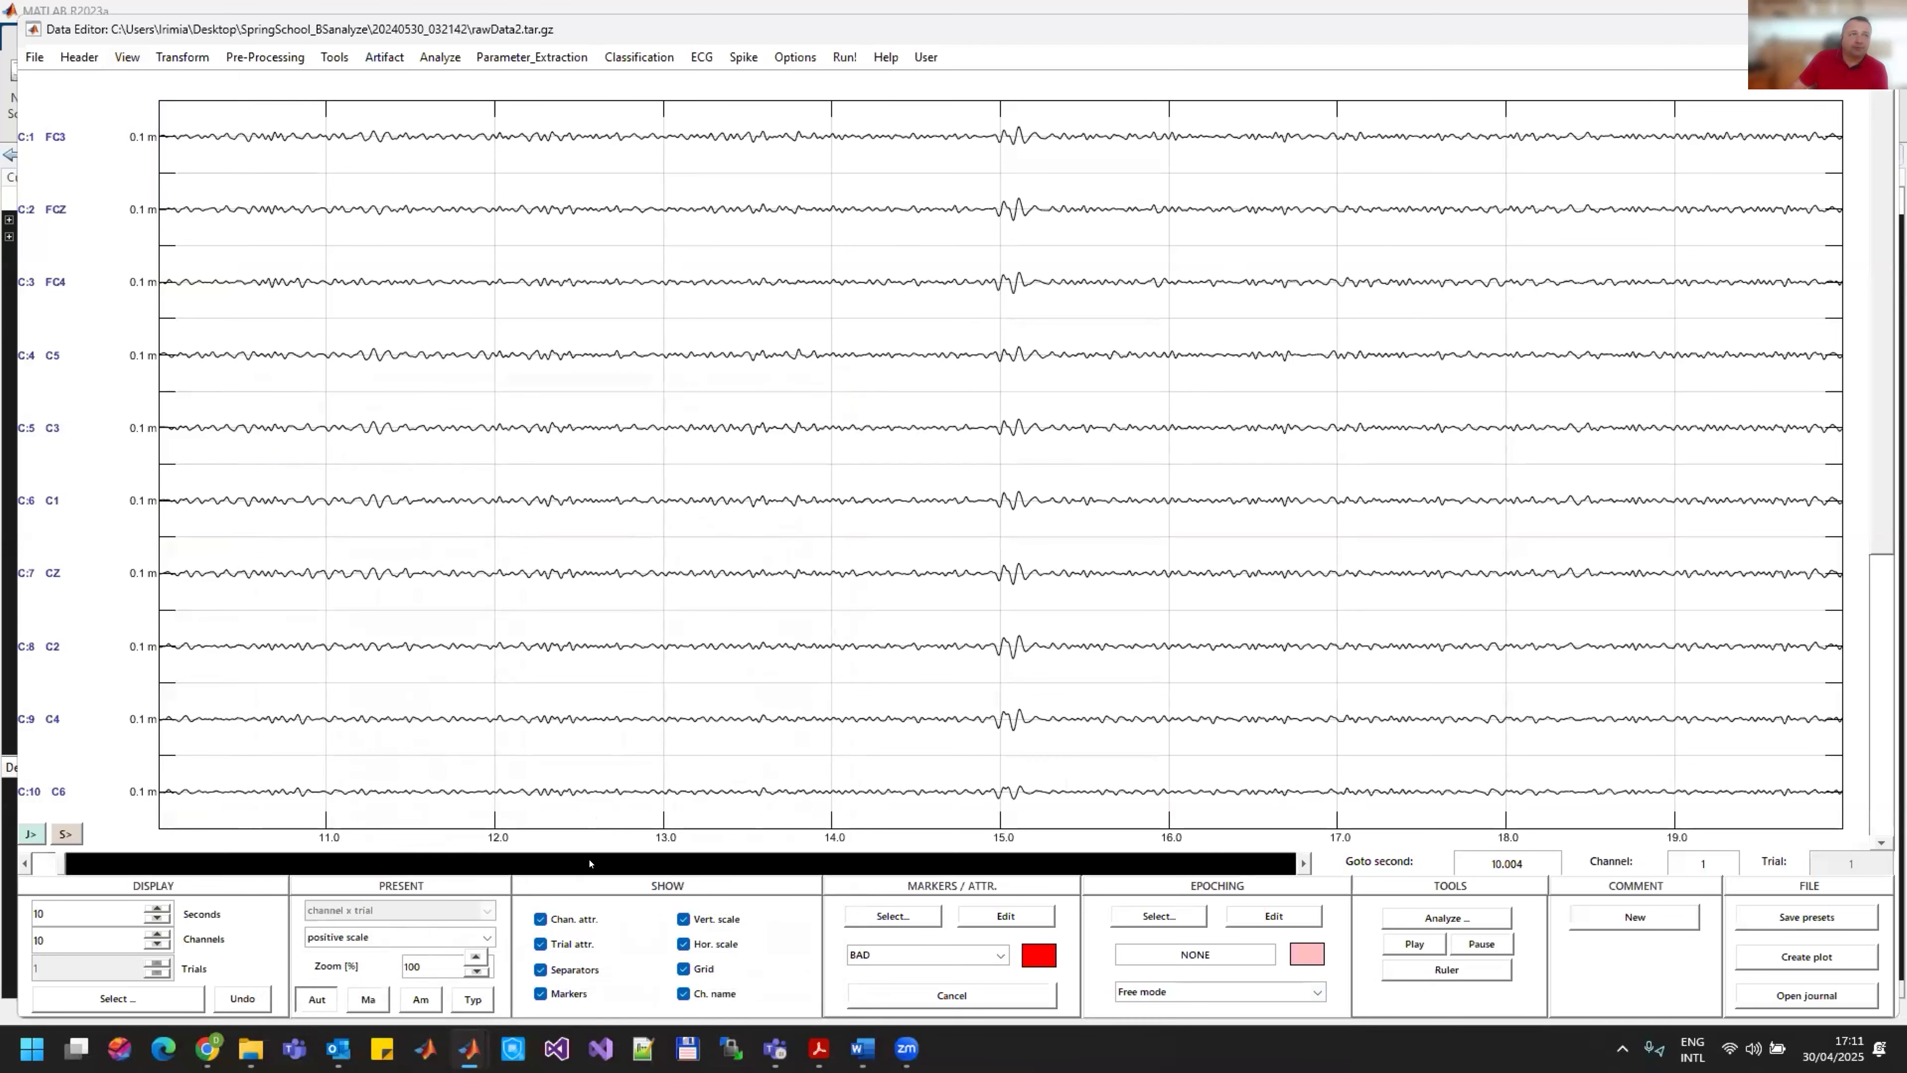
click(637, 866)
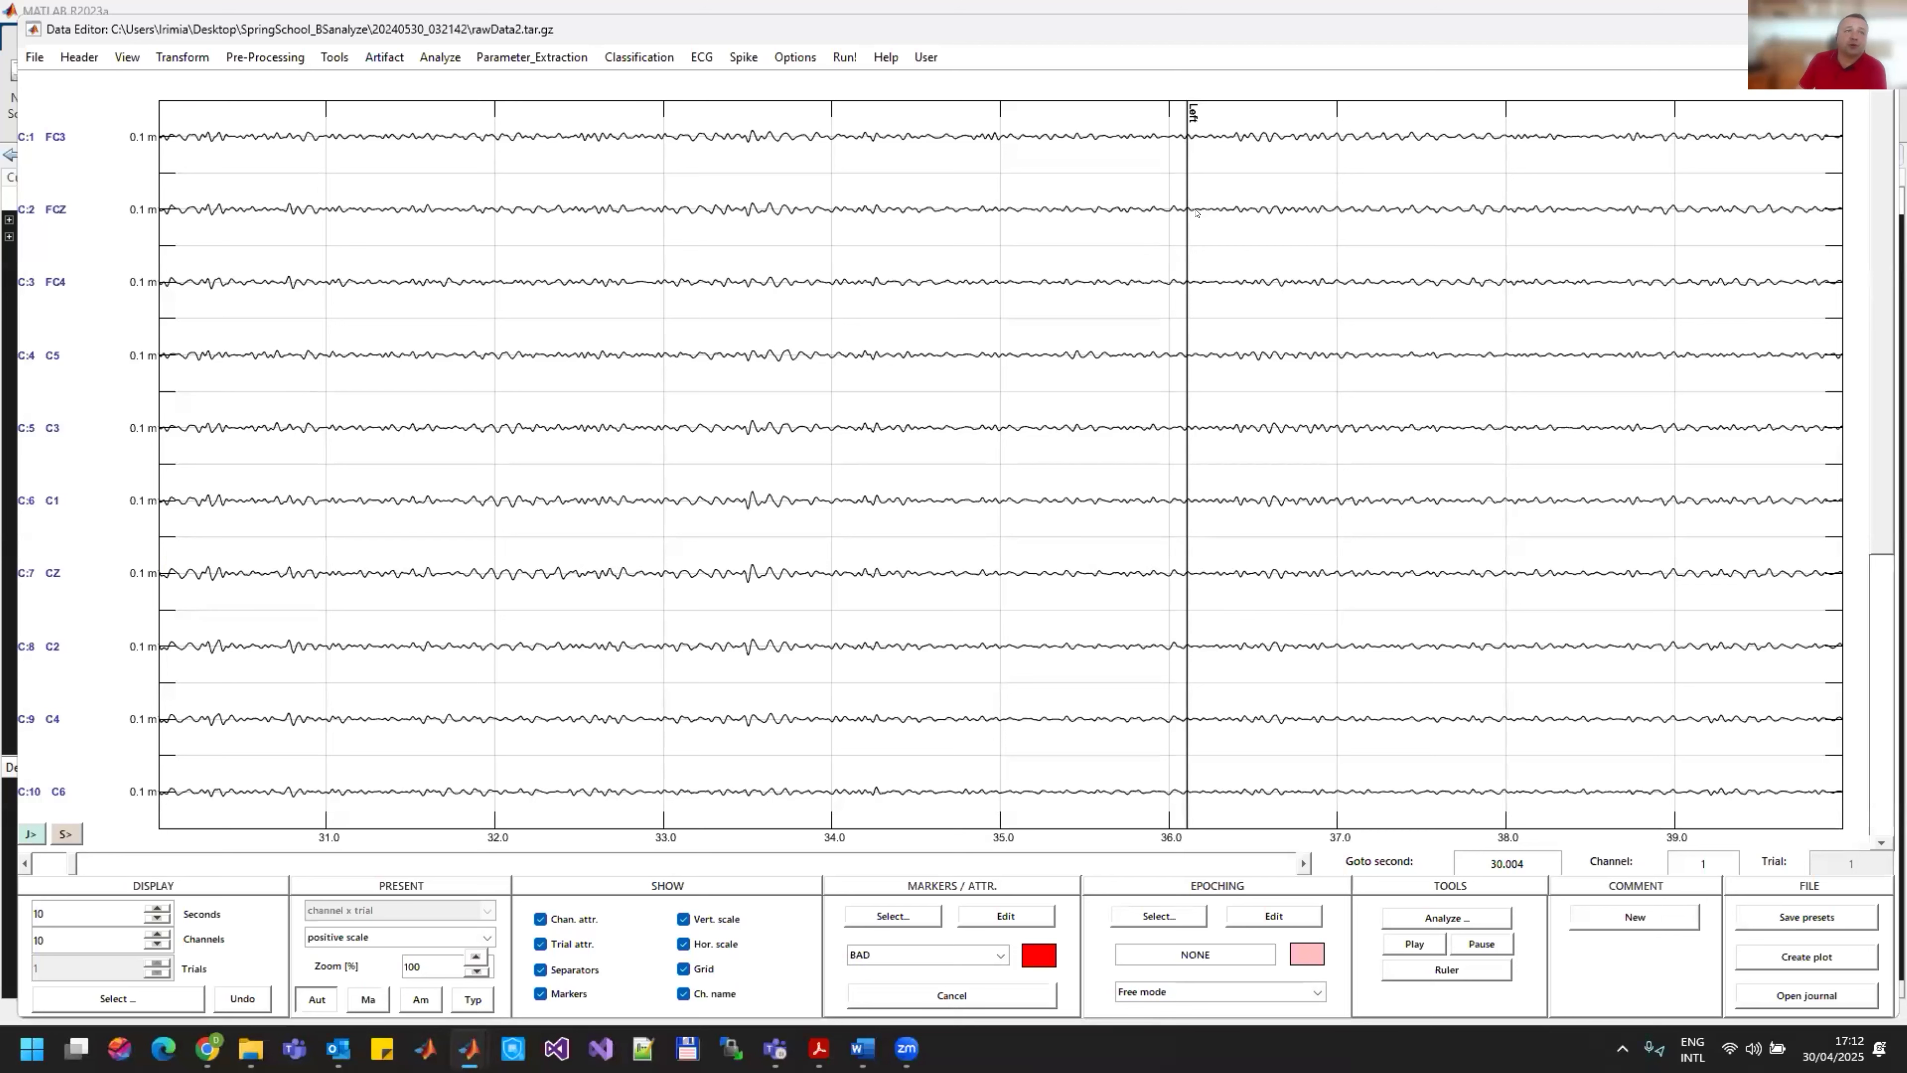
click(1097, 868)
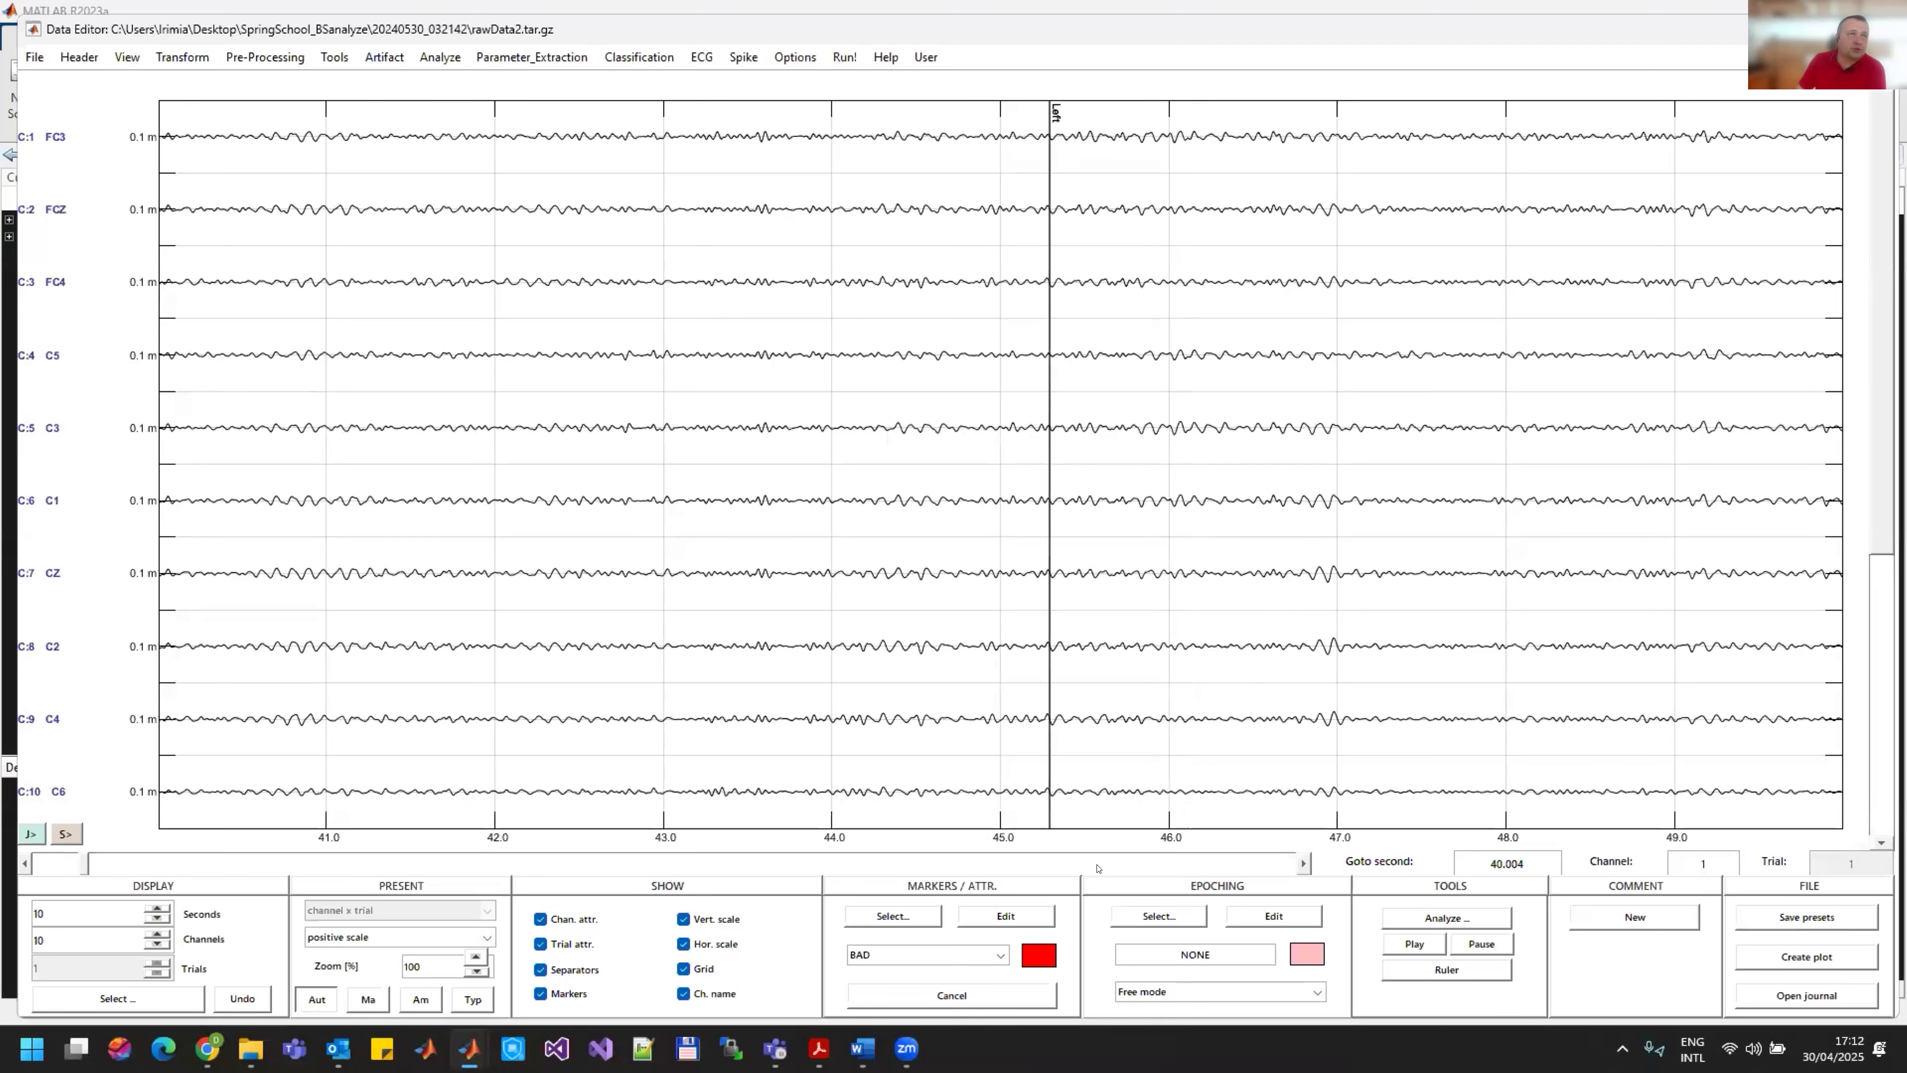
click(1097, 869)
click(1097, 868)
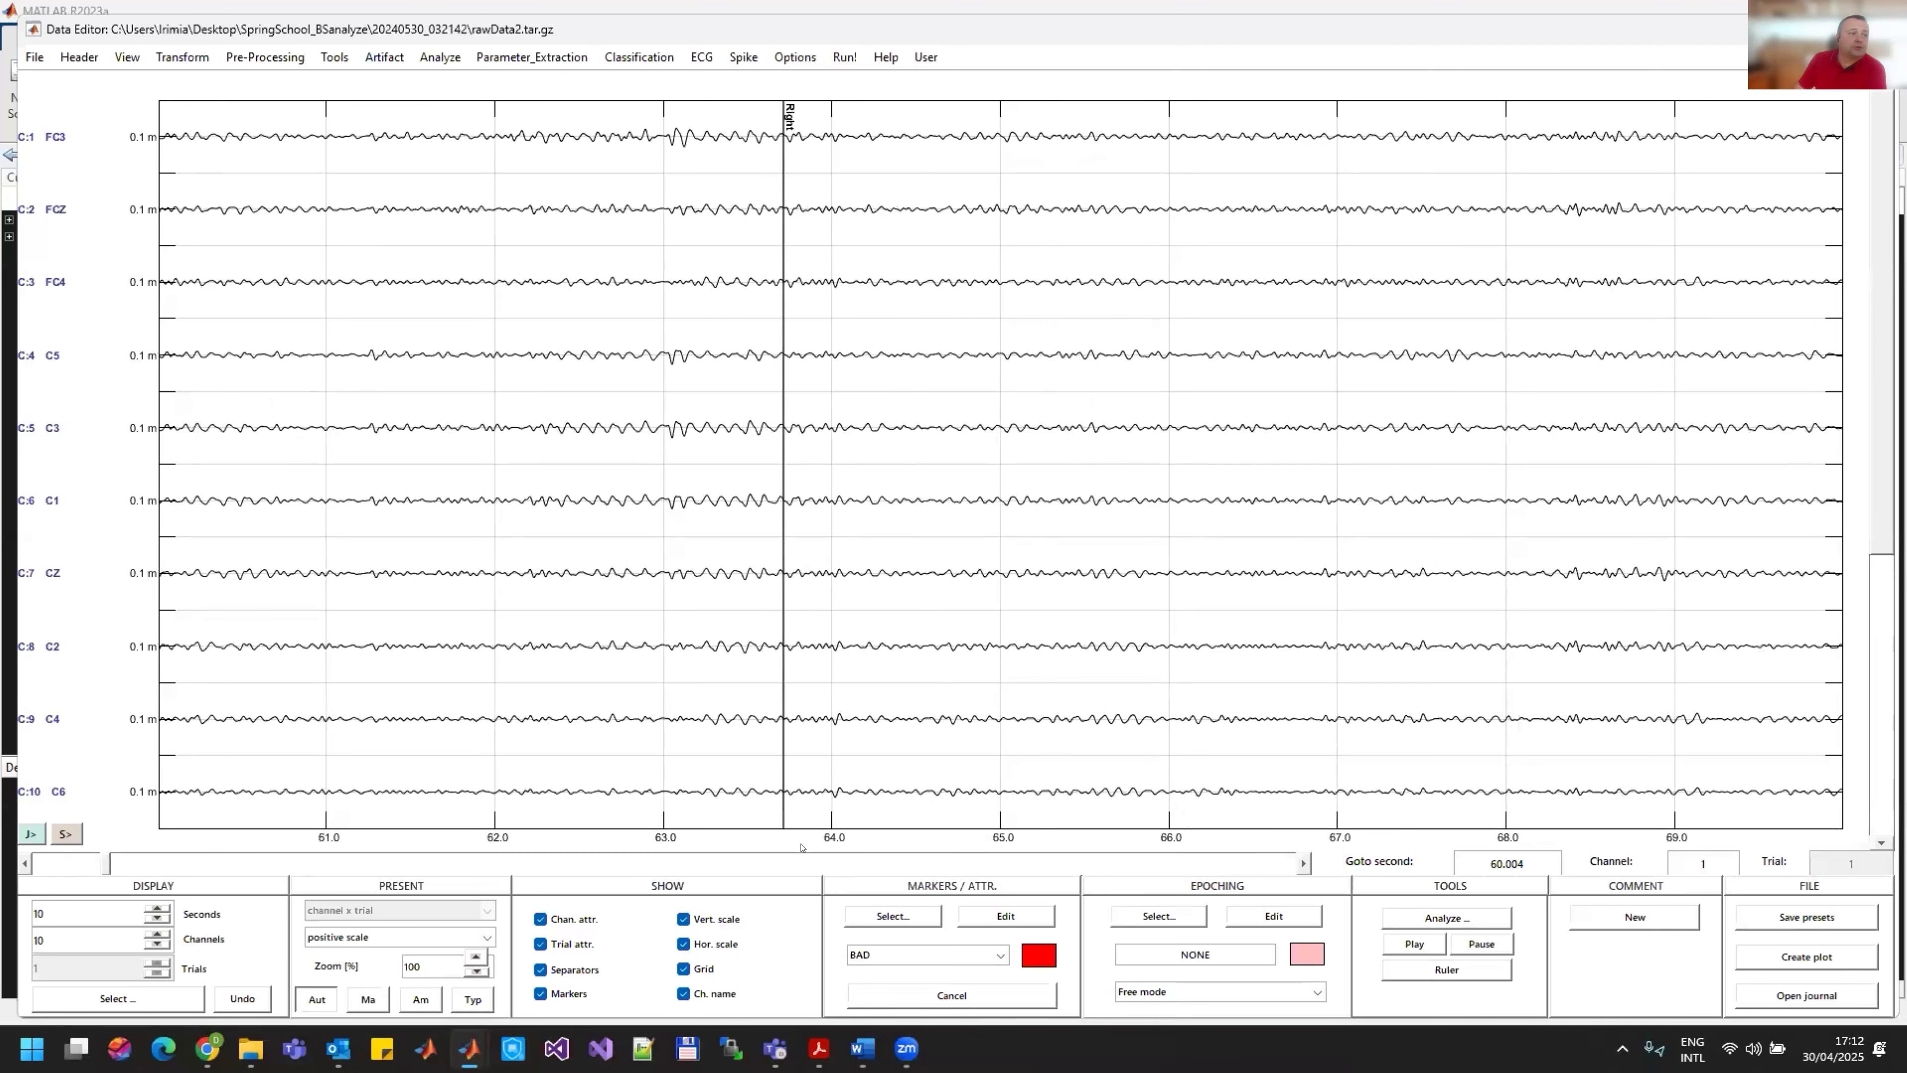
click(1097, 864)
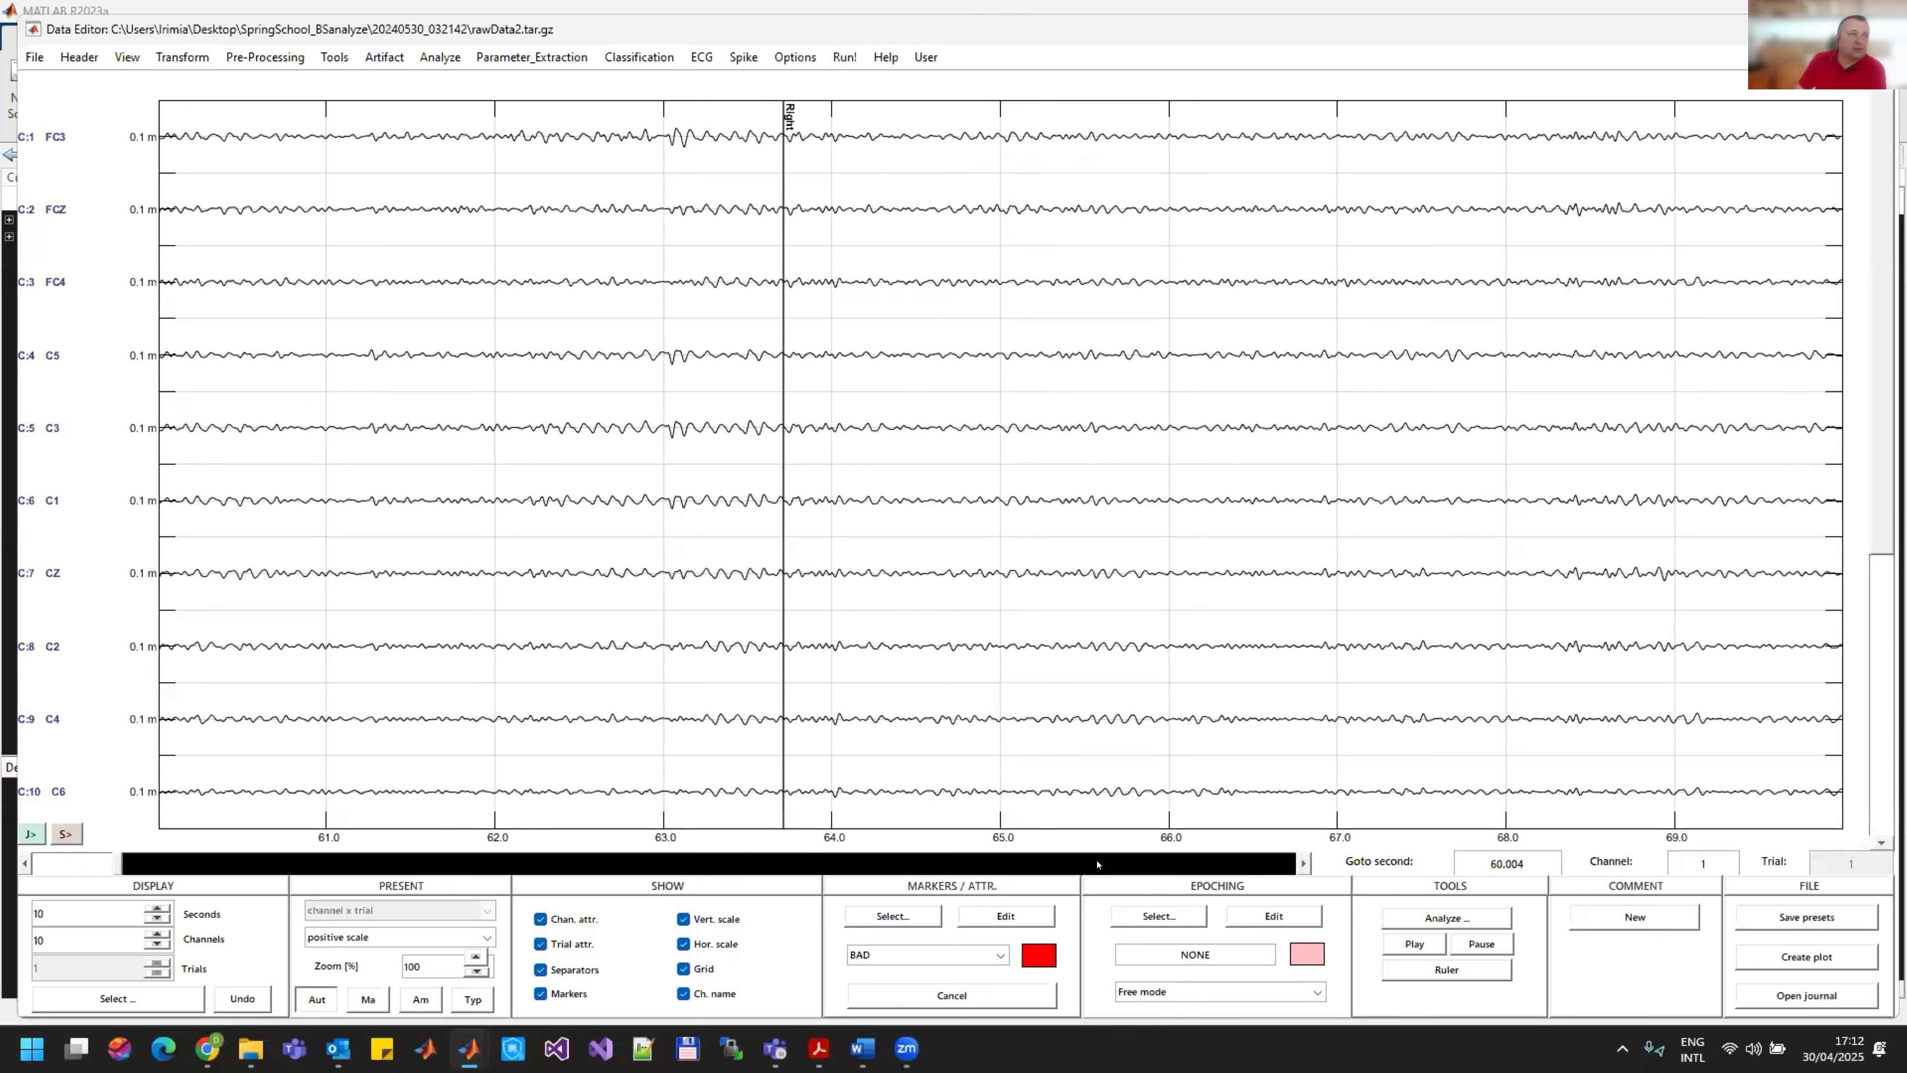
click(1098, 864)
click(1097, 864)
click(1097, 863)
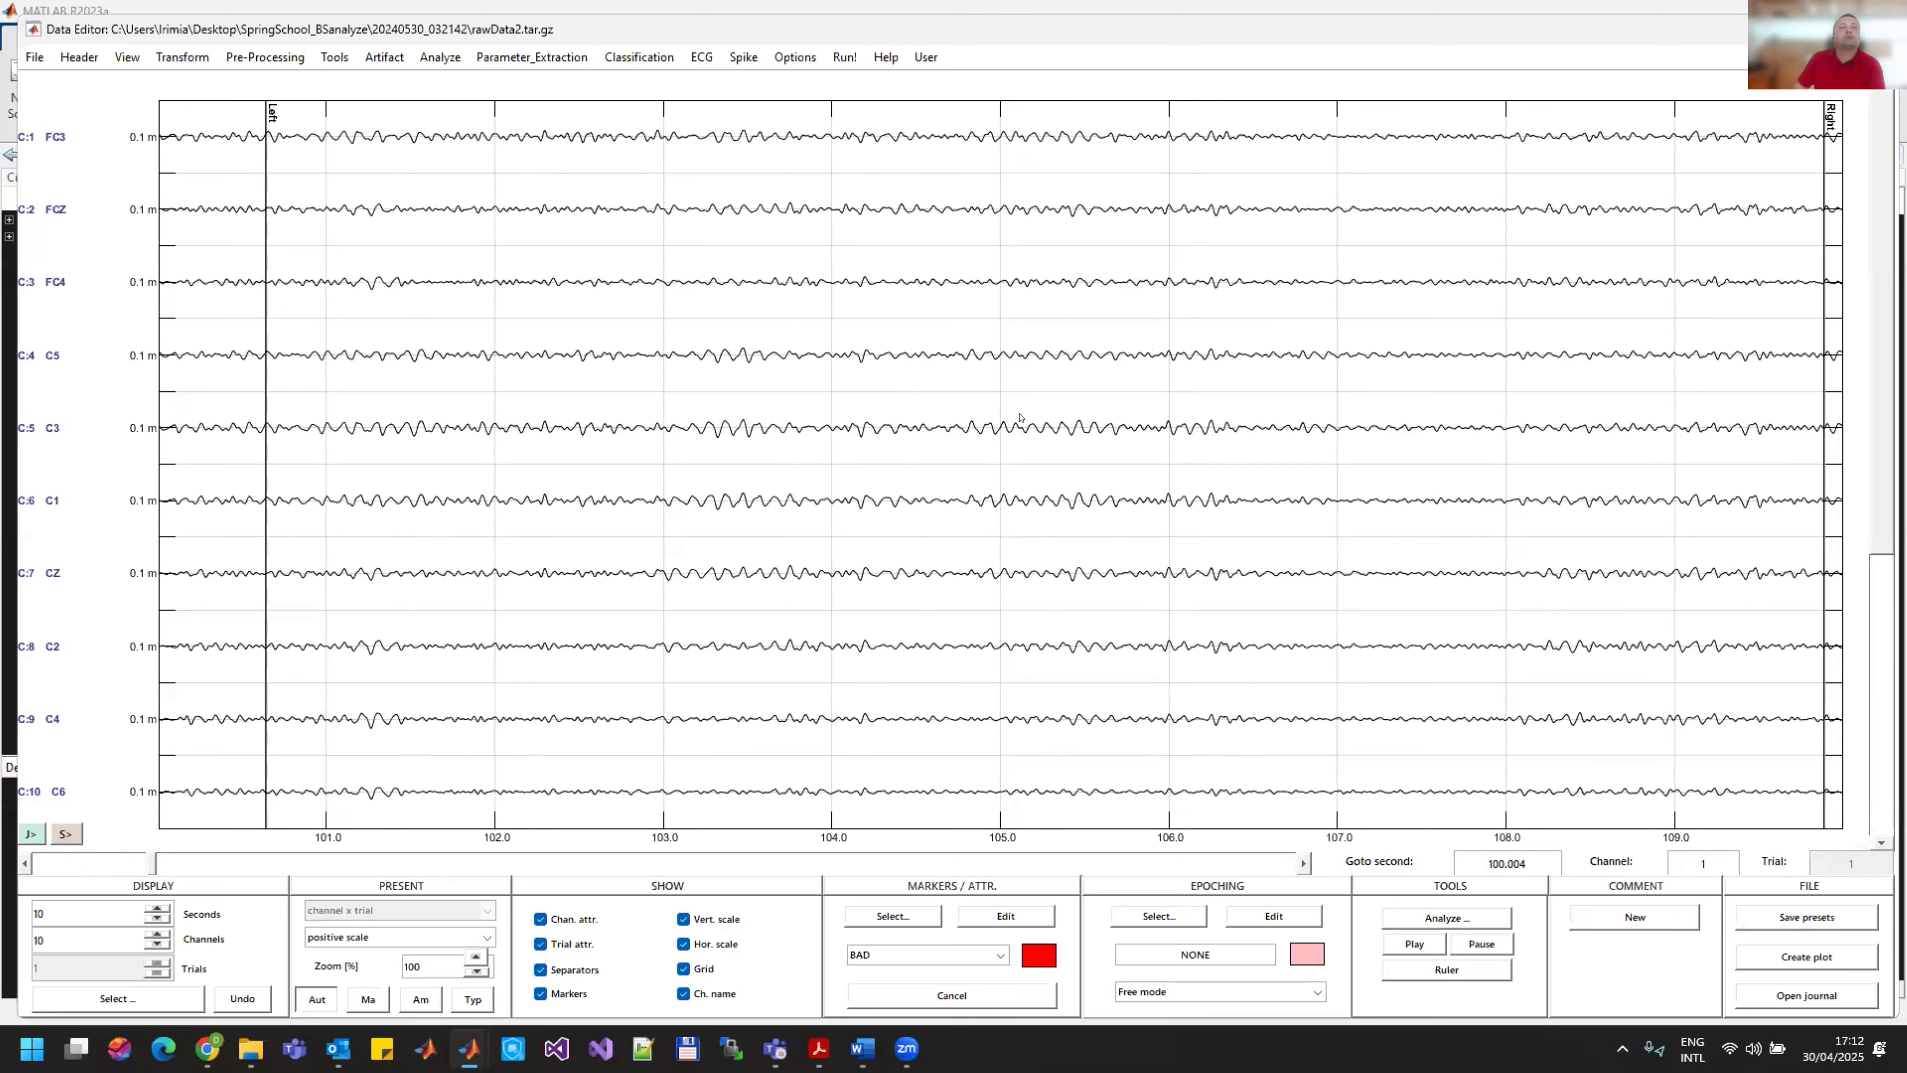
click(50, 863)
drag(58, 863, 5, 867)
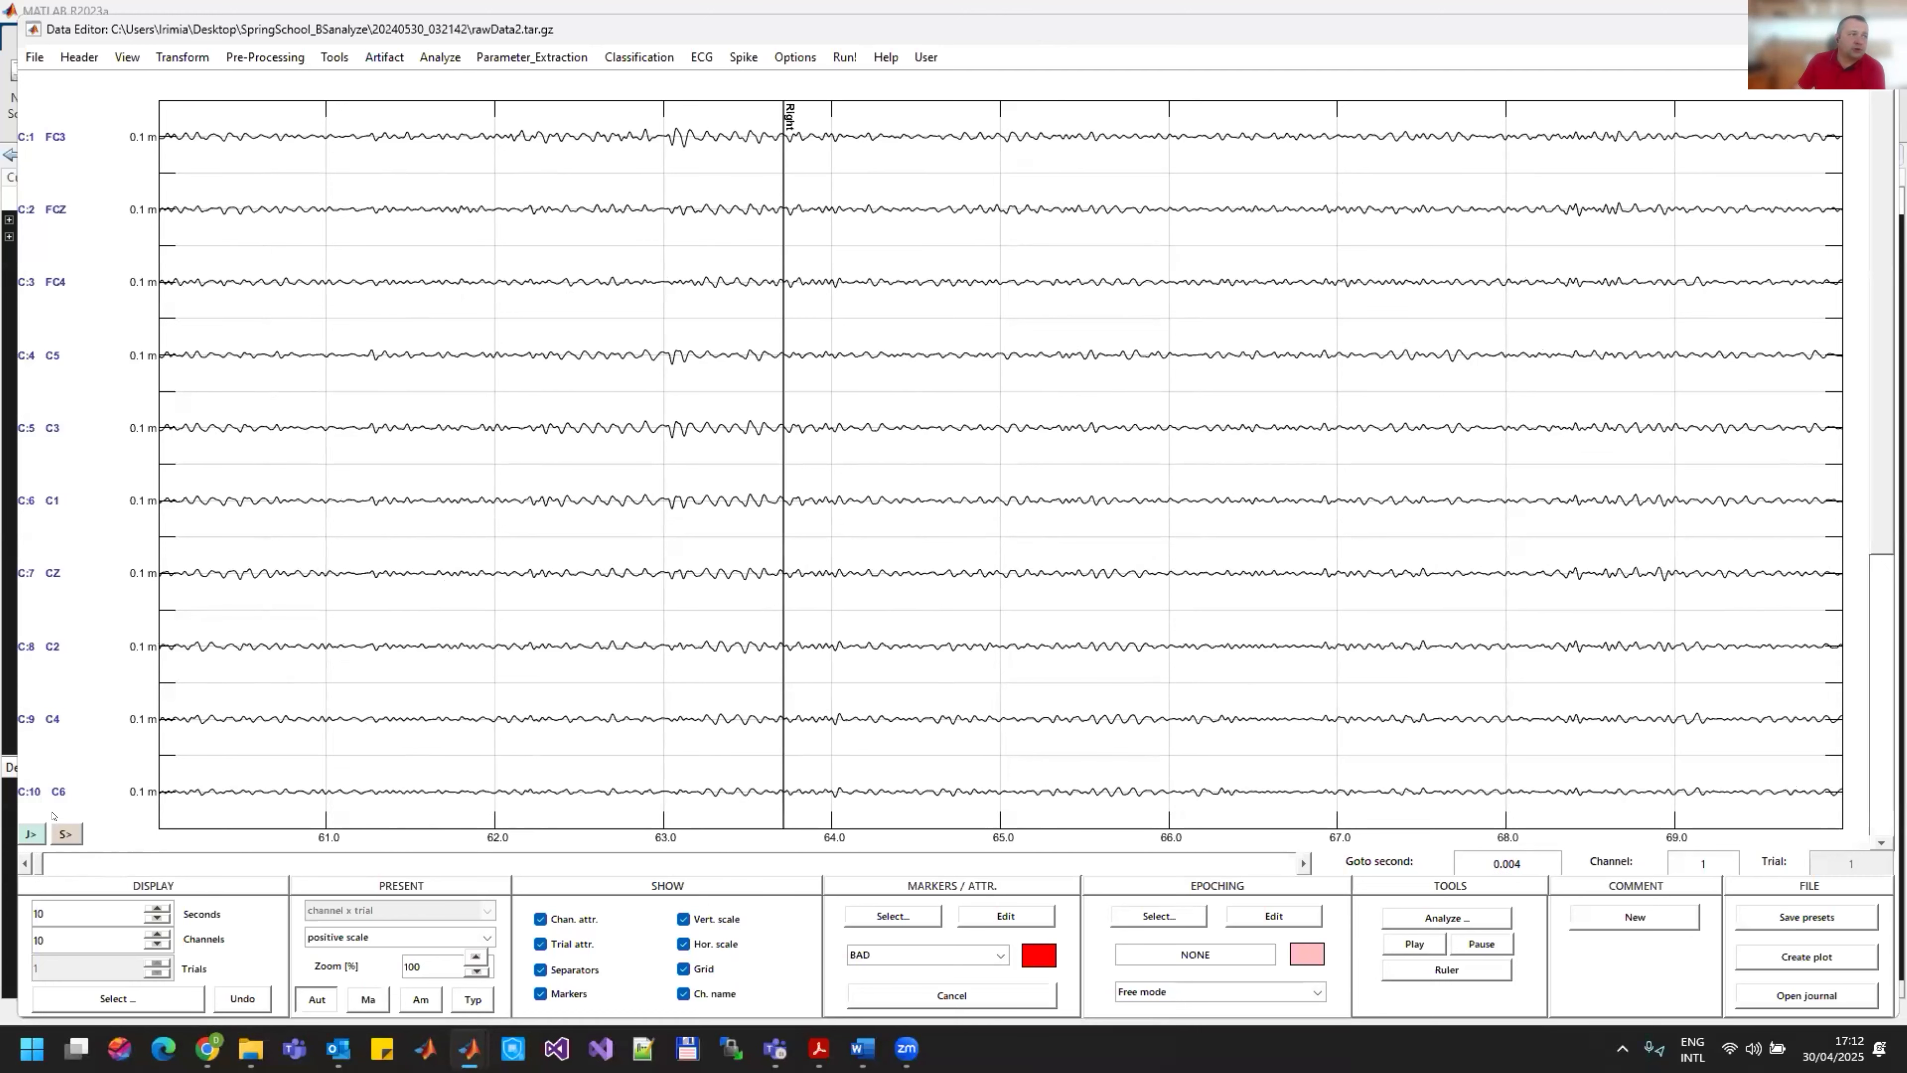
Step: Load the montage16CH file into the header's geometry settings to assign the electrode positions
click(78, 56)
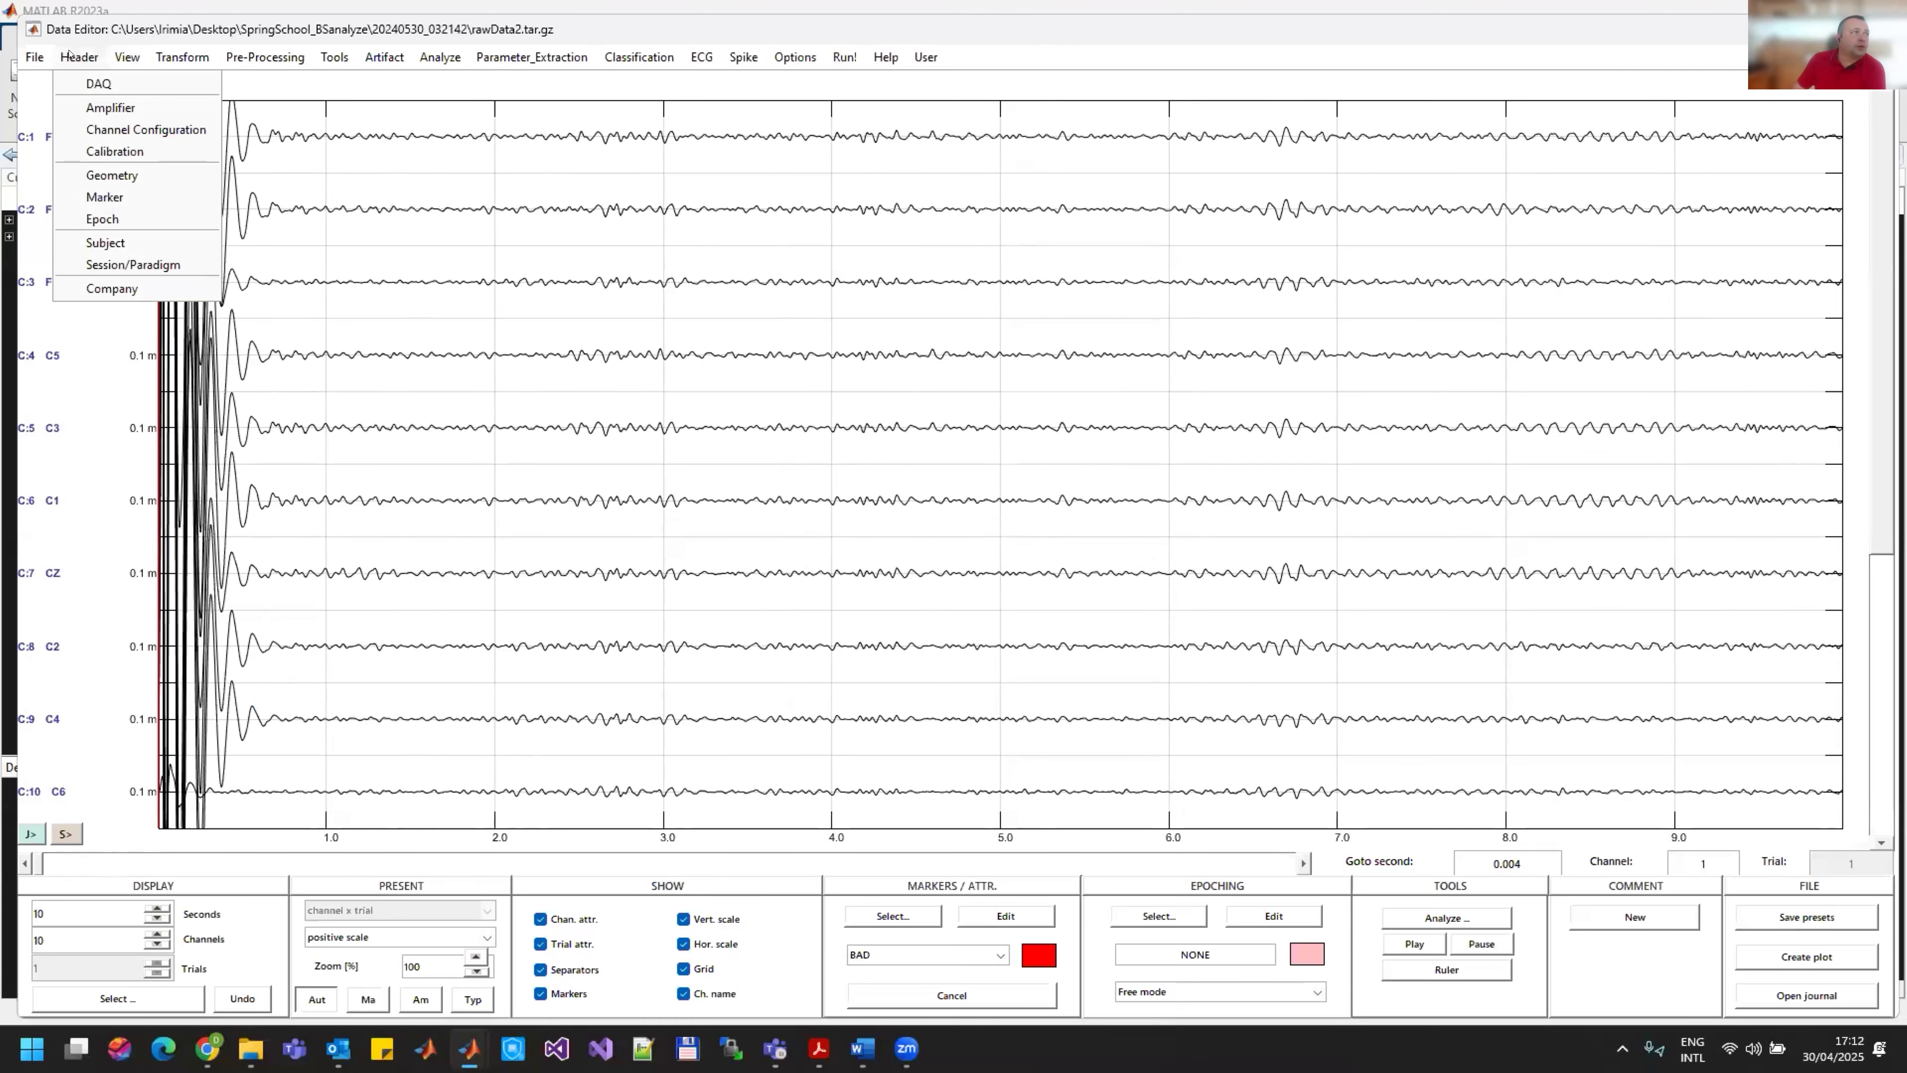
click(113, 175)
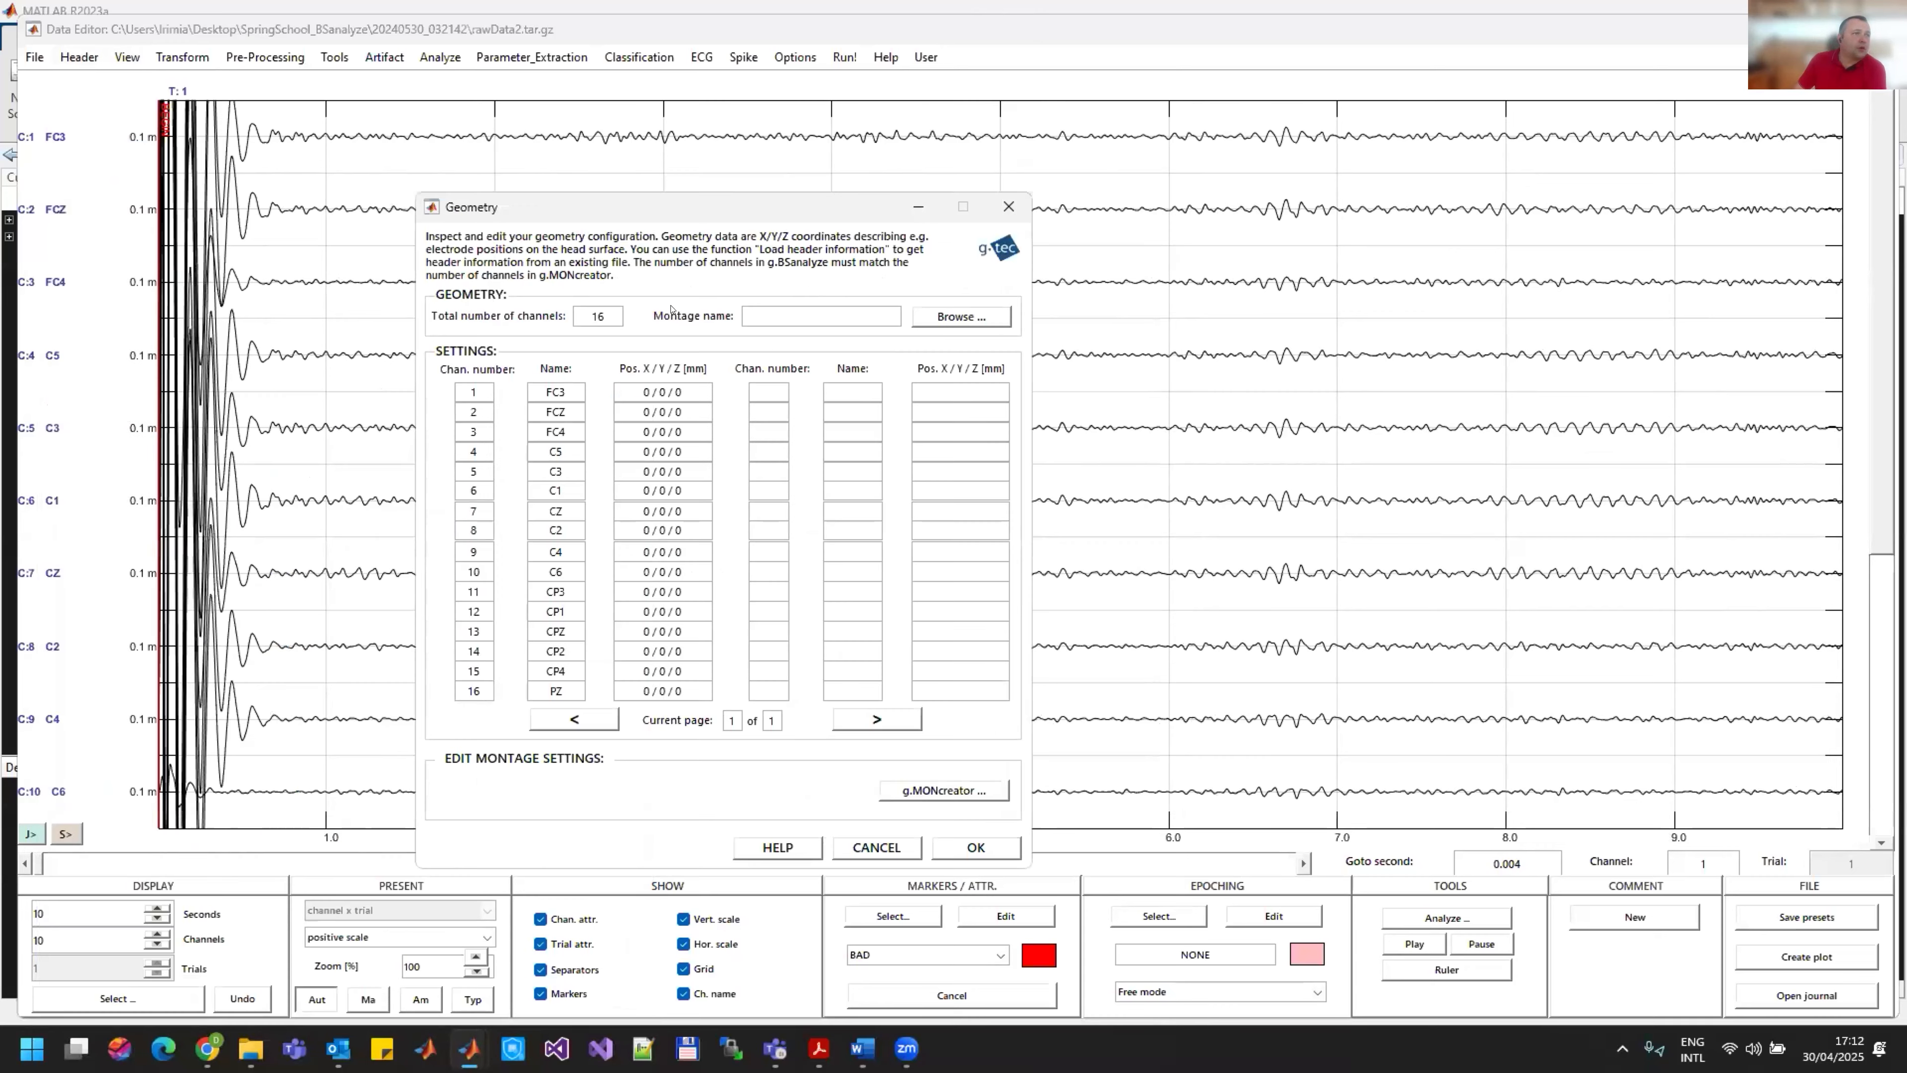
click(958, 320)
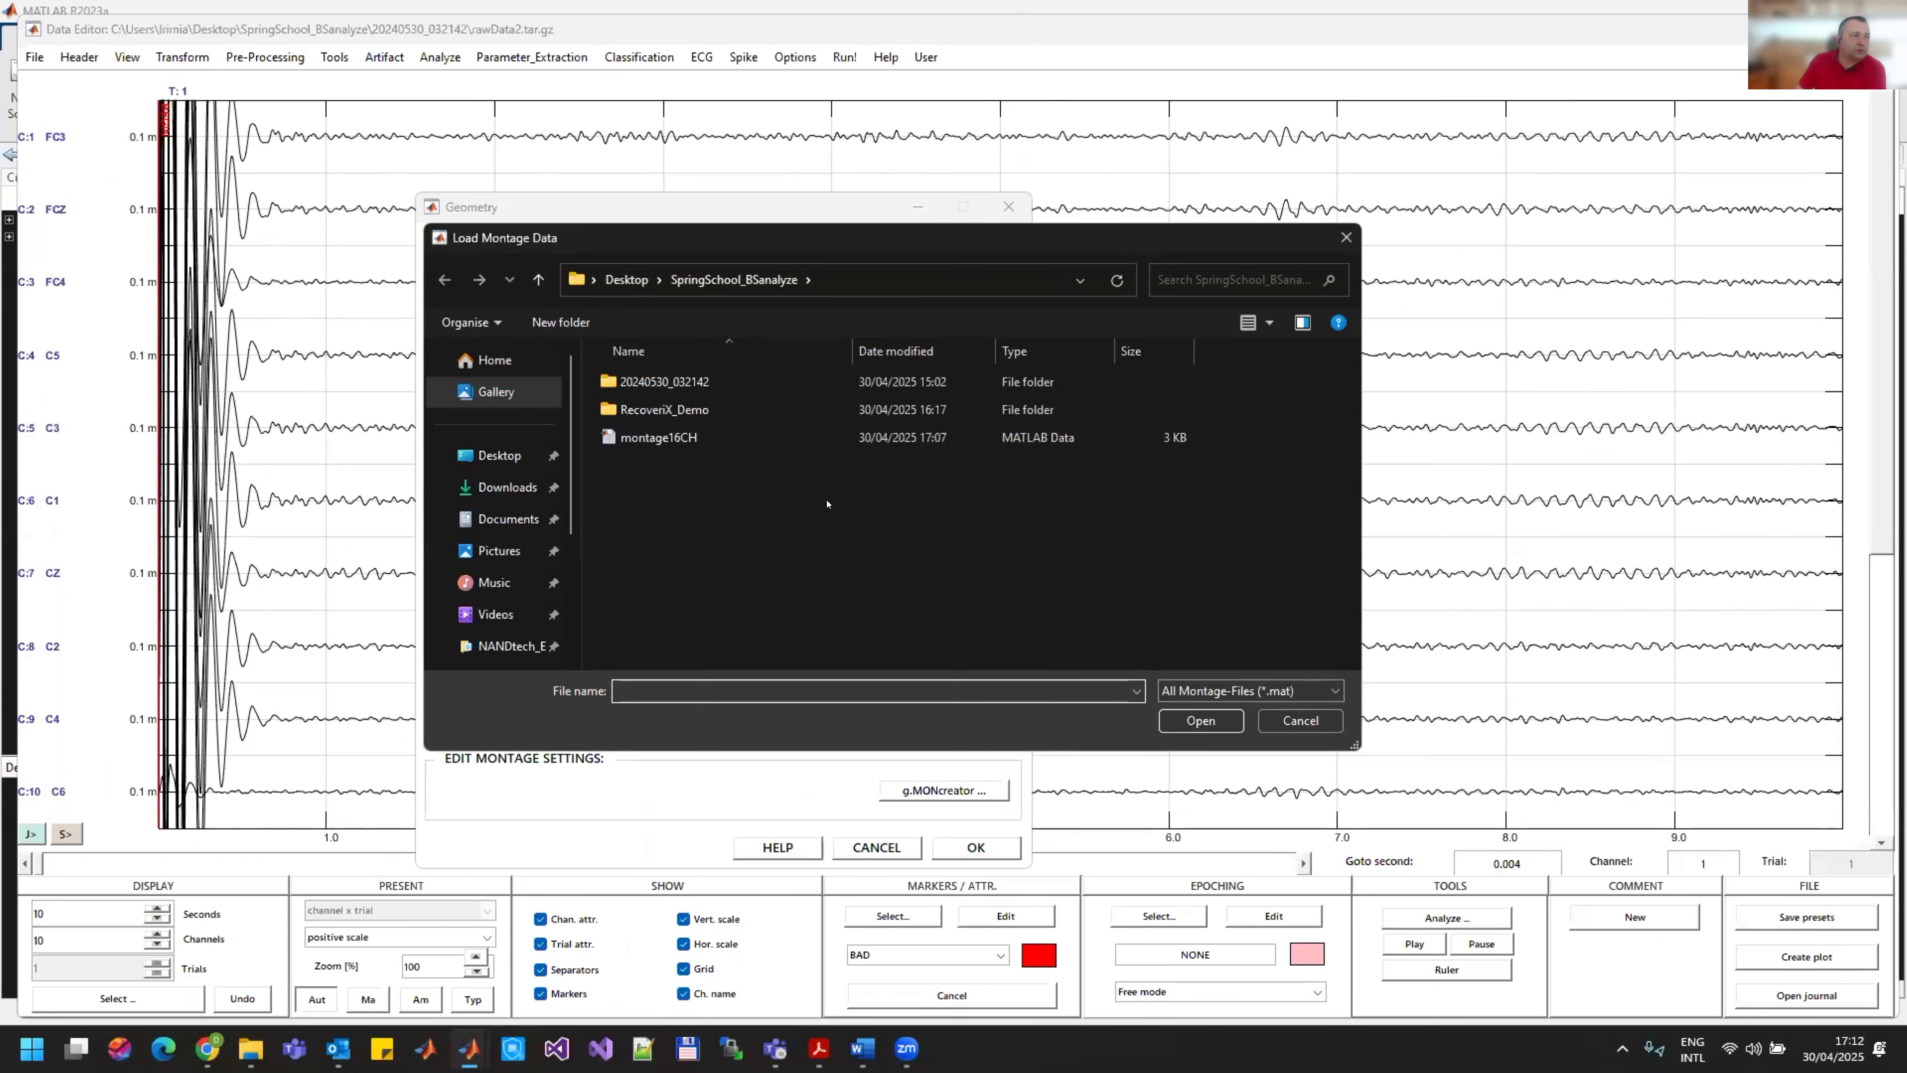
click(641, 447)
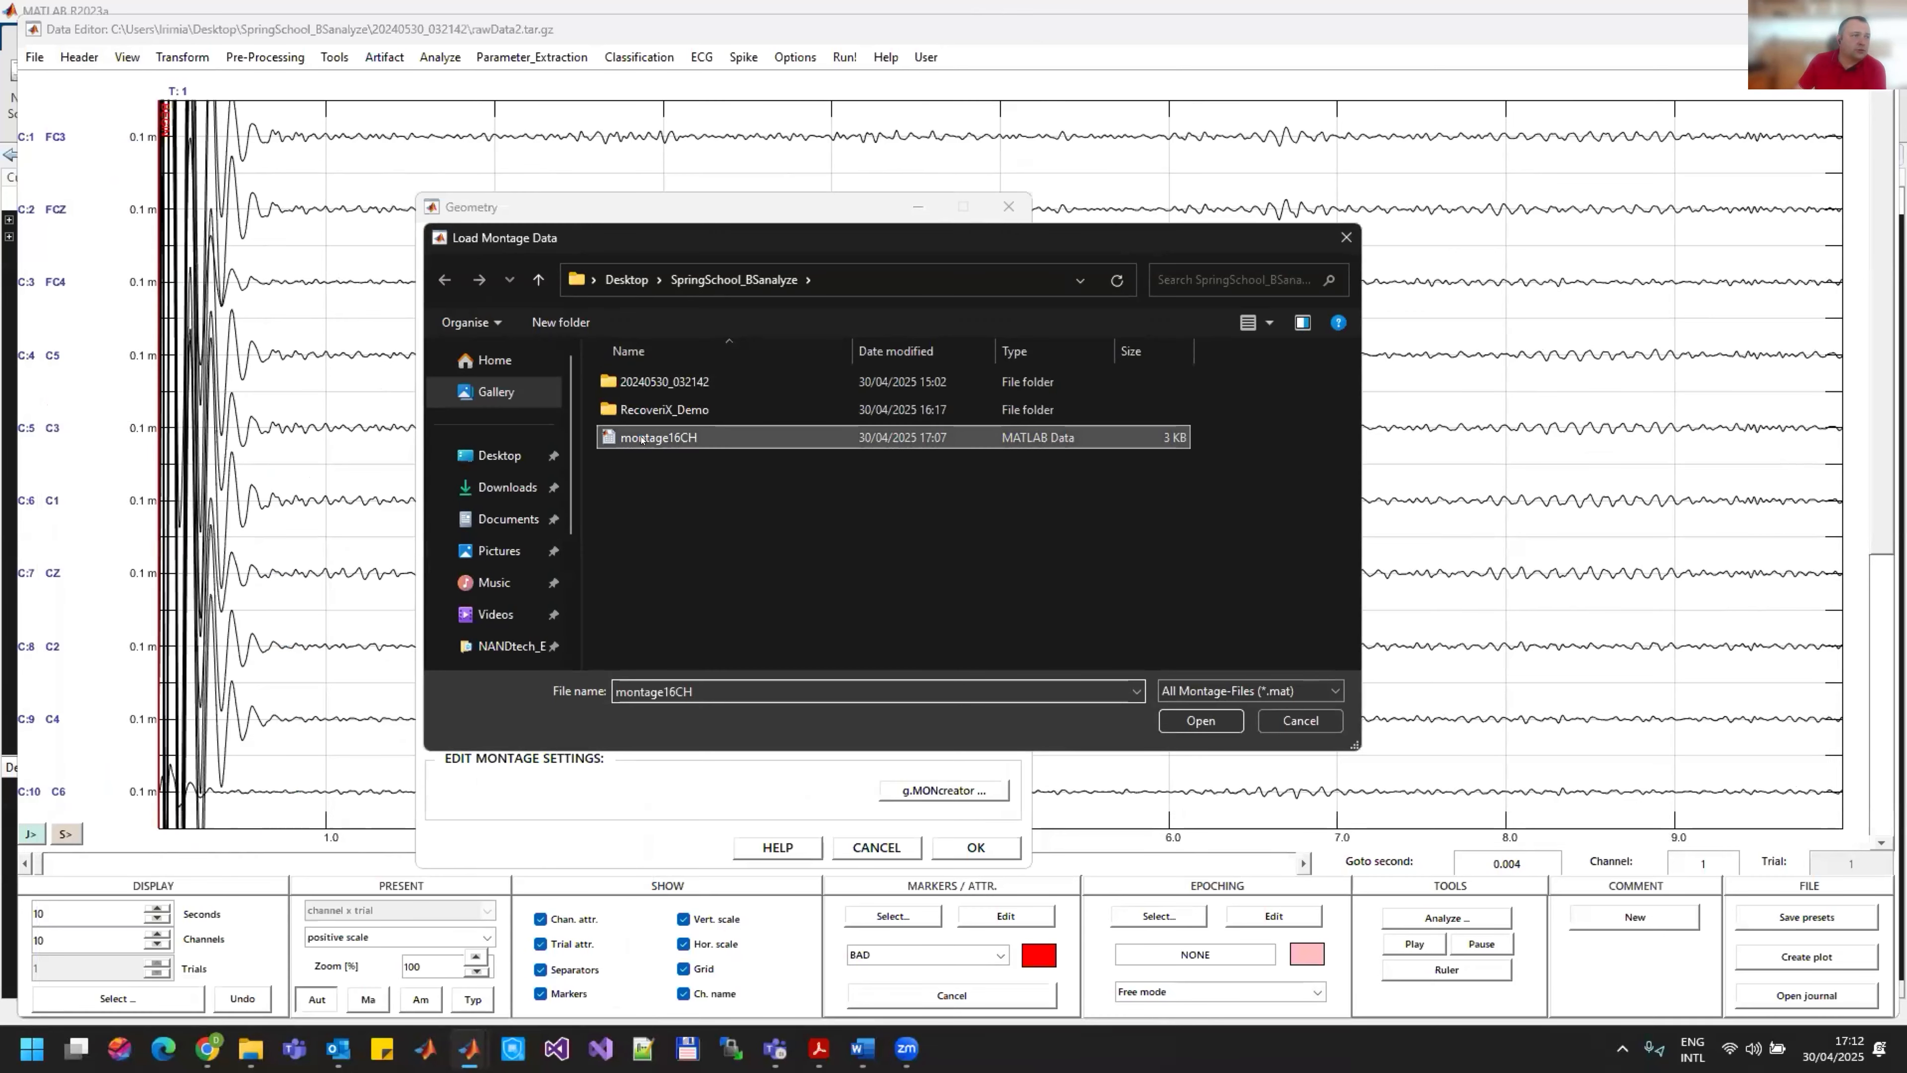
click(1200, 721)
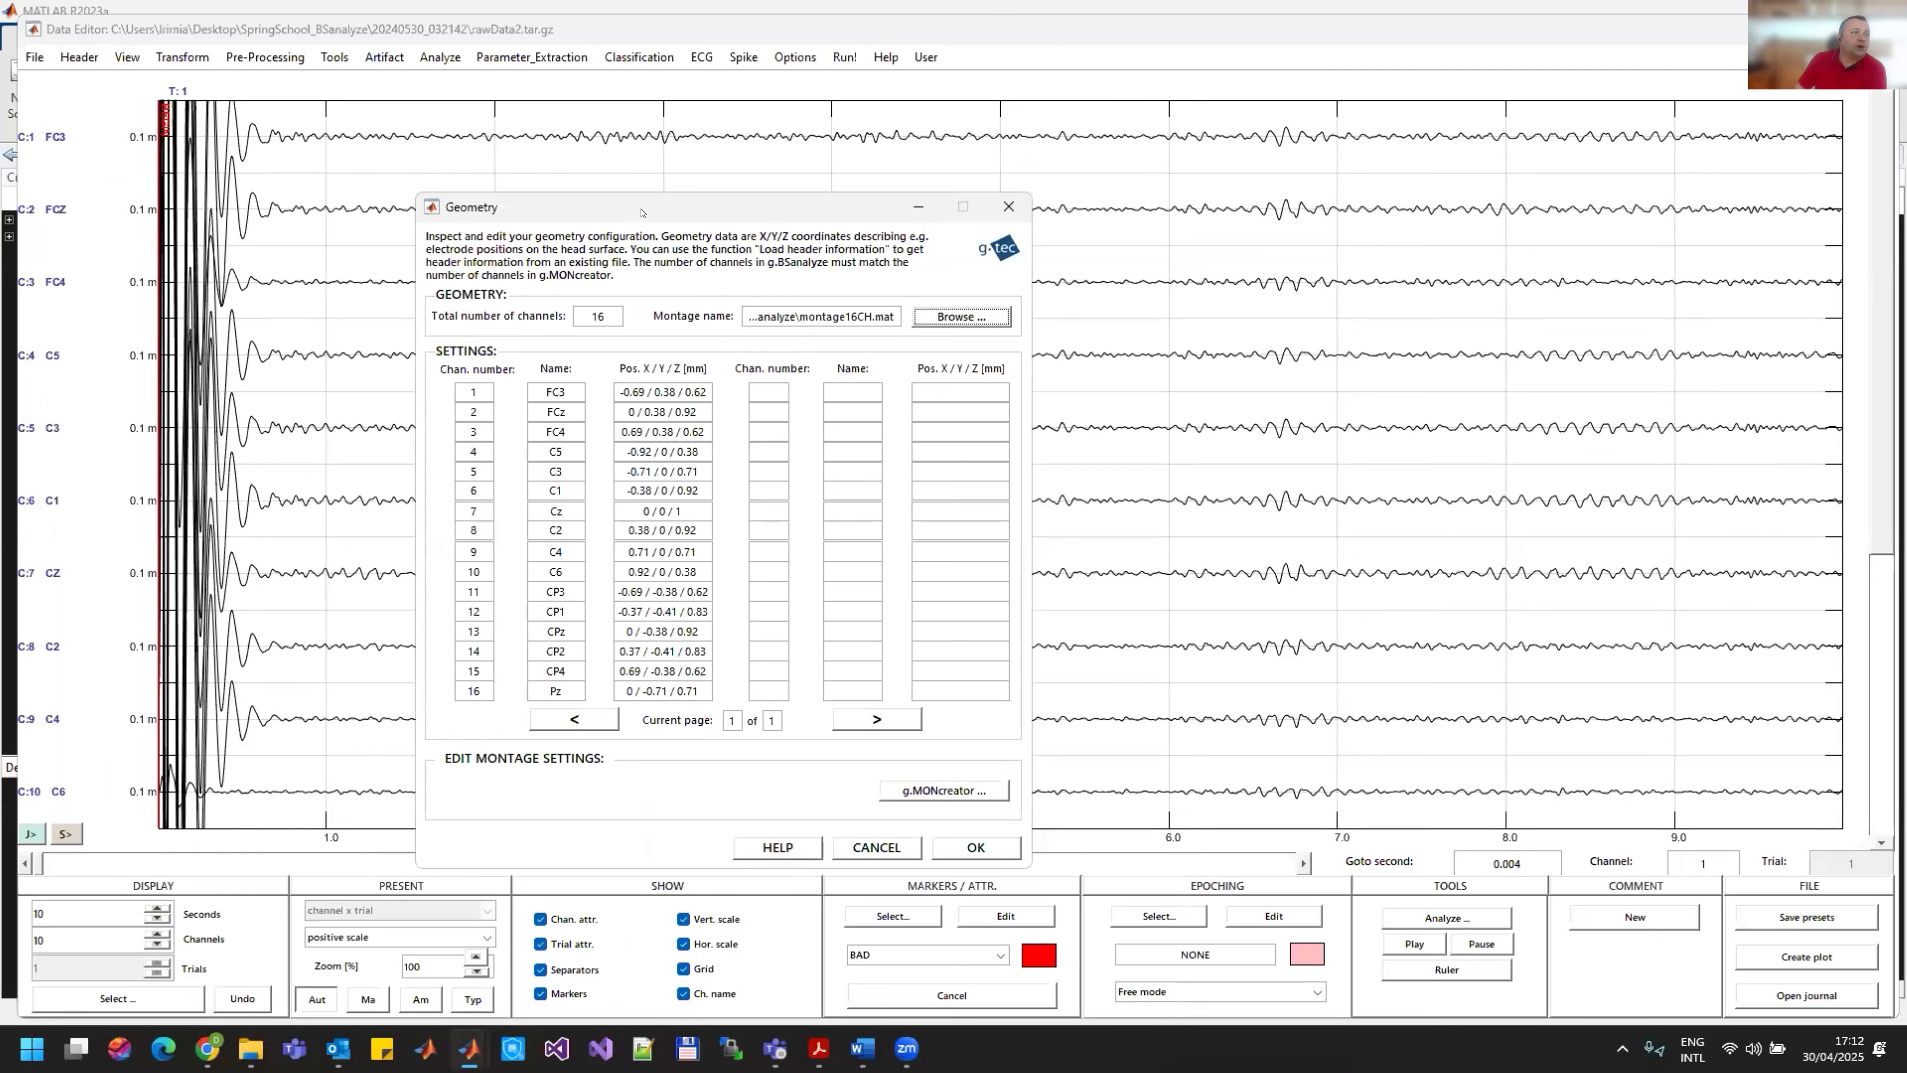
drag(638, 215, 812, 185)
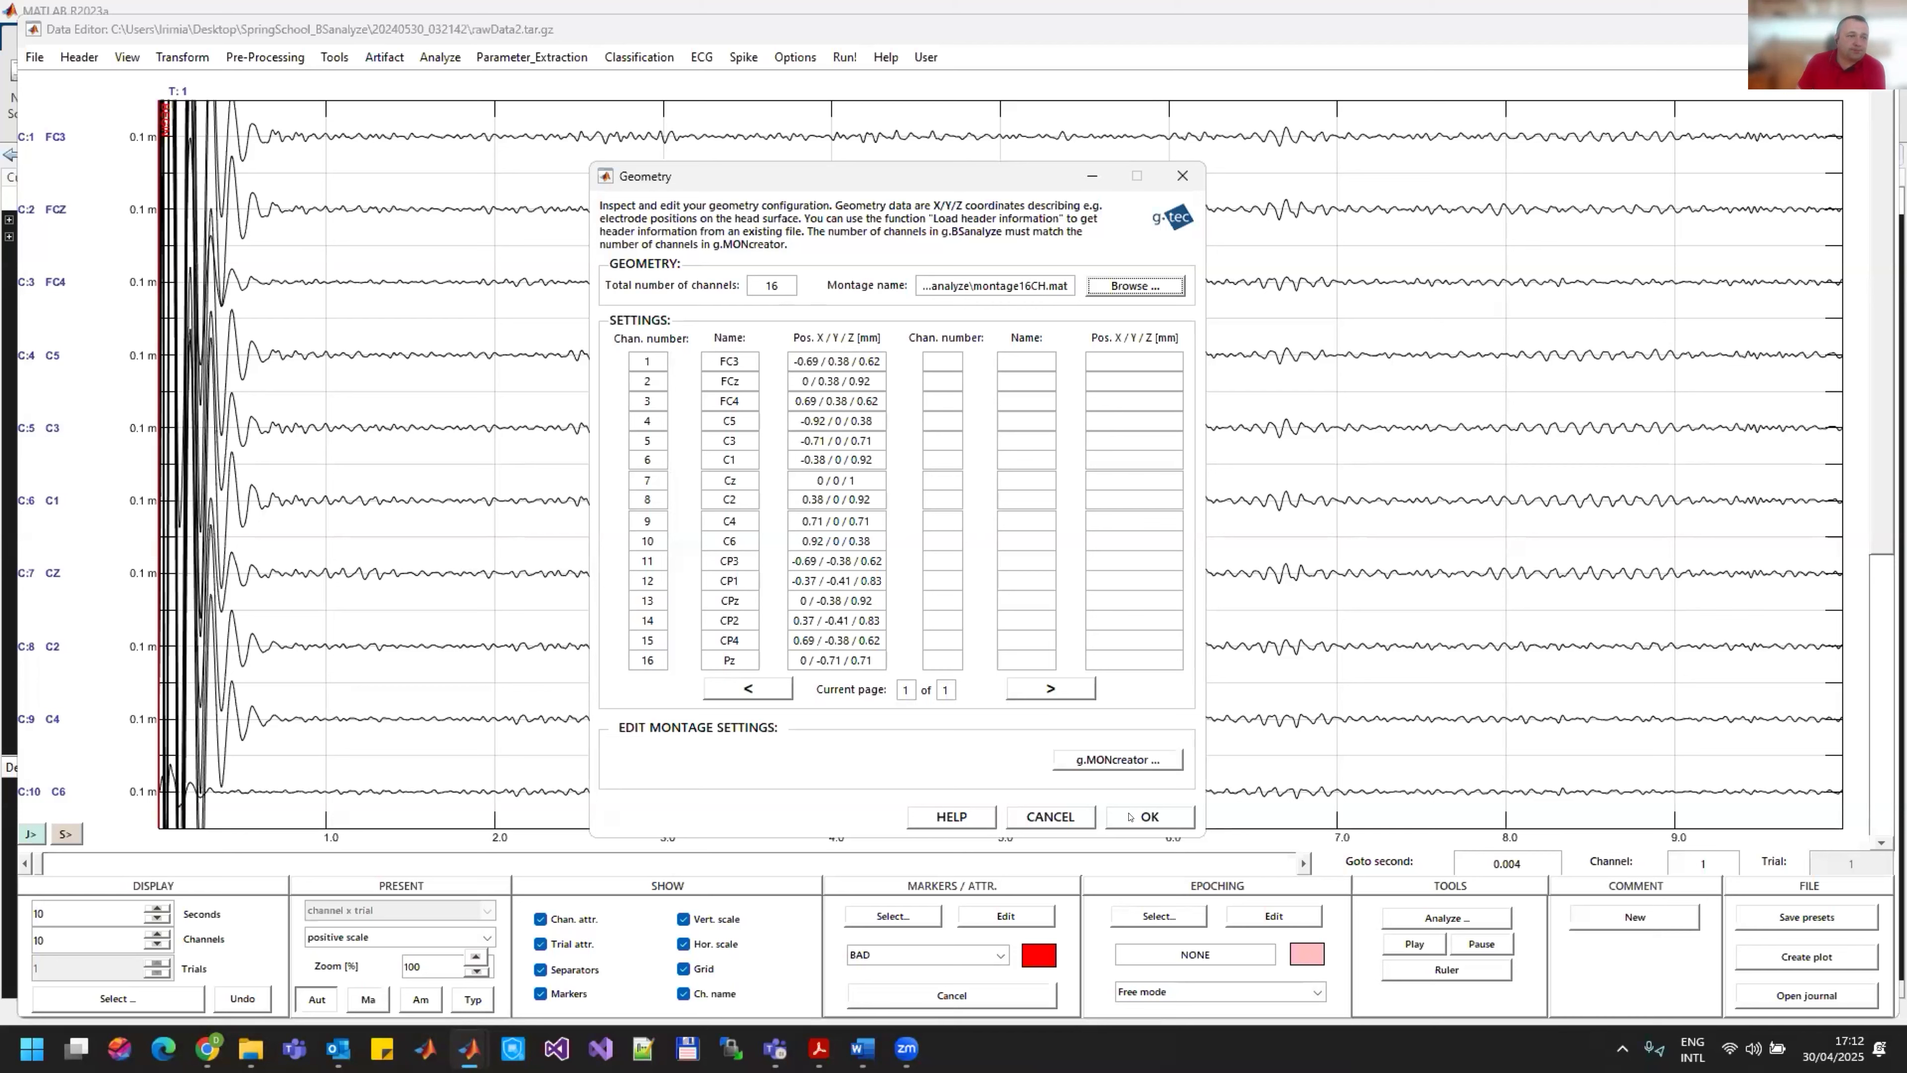
click(1149, 816)
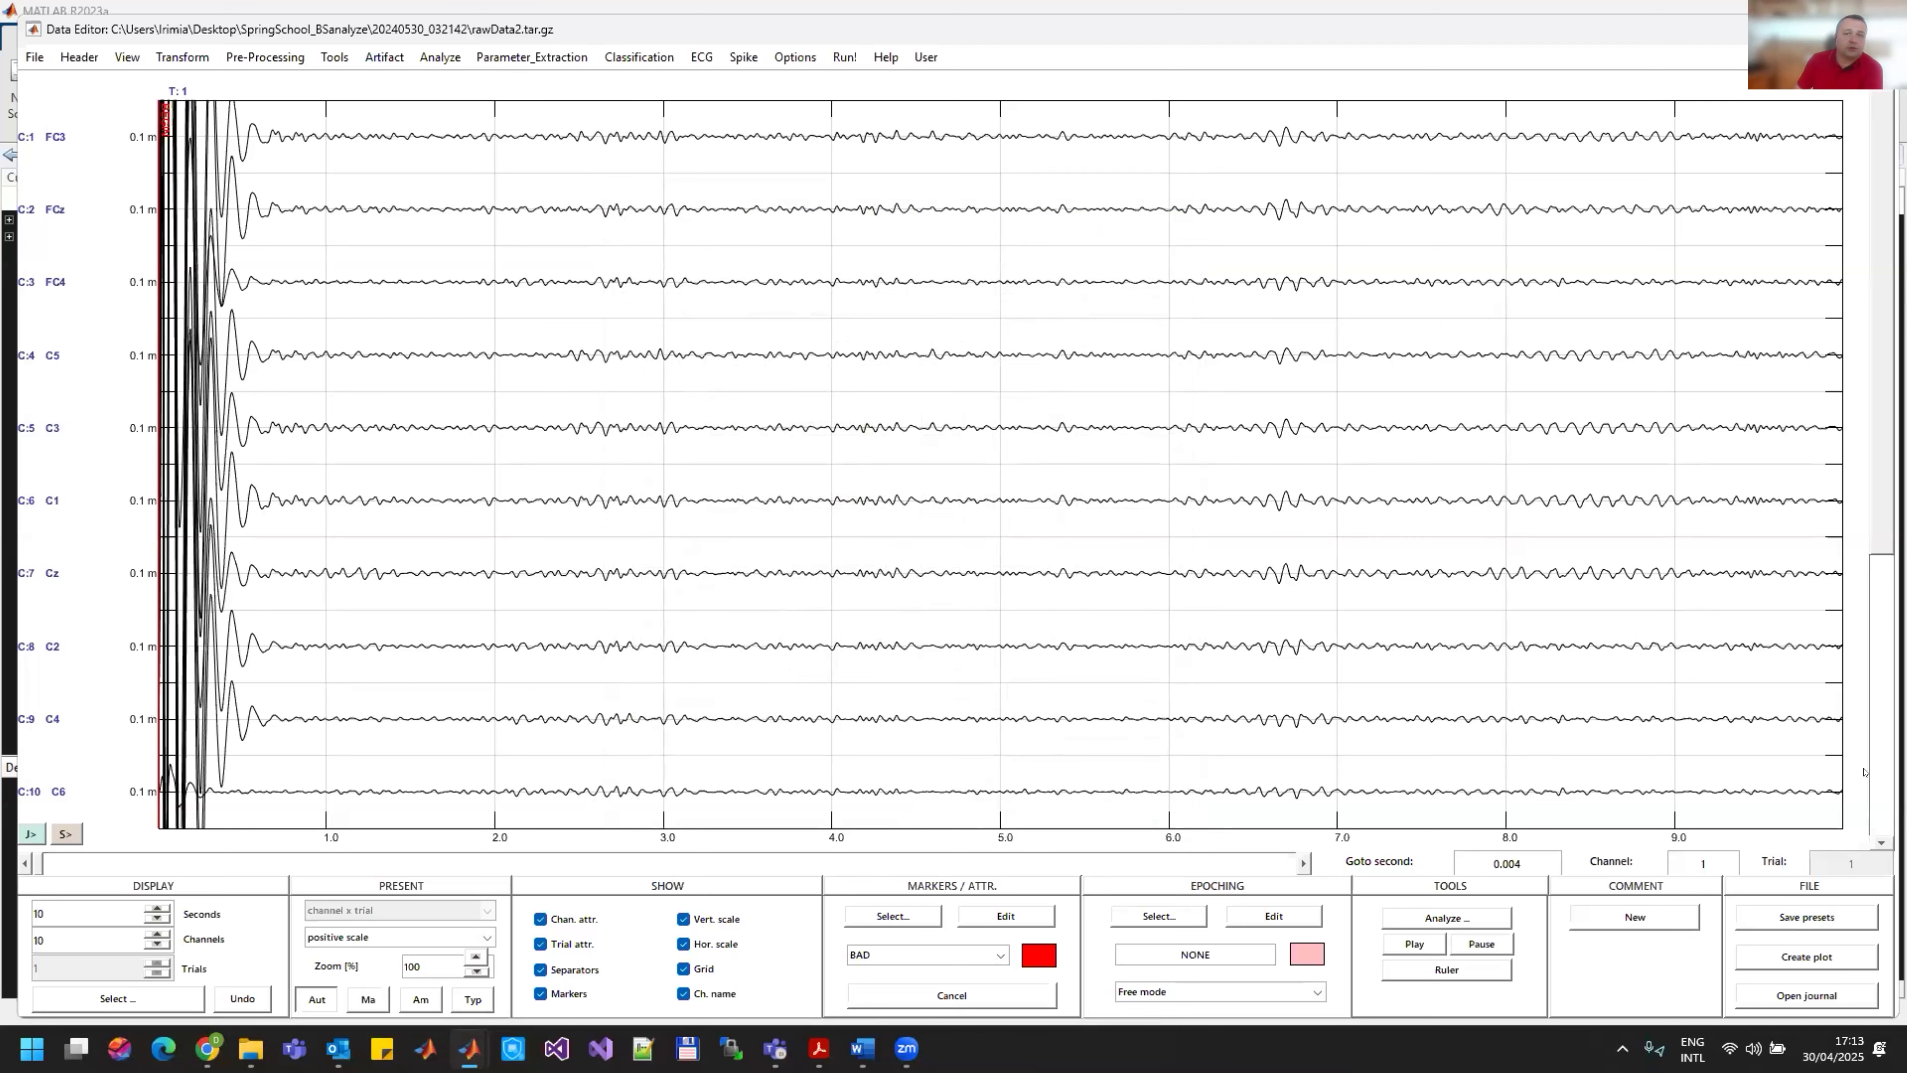
Step: Look through the cue markers in the continuous recording again and go back to its first second
click(1870, 535)
click(1868, 534)
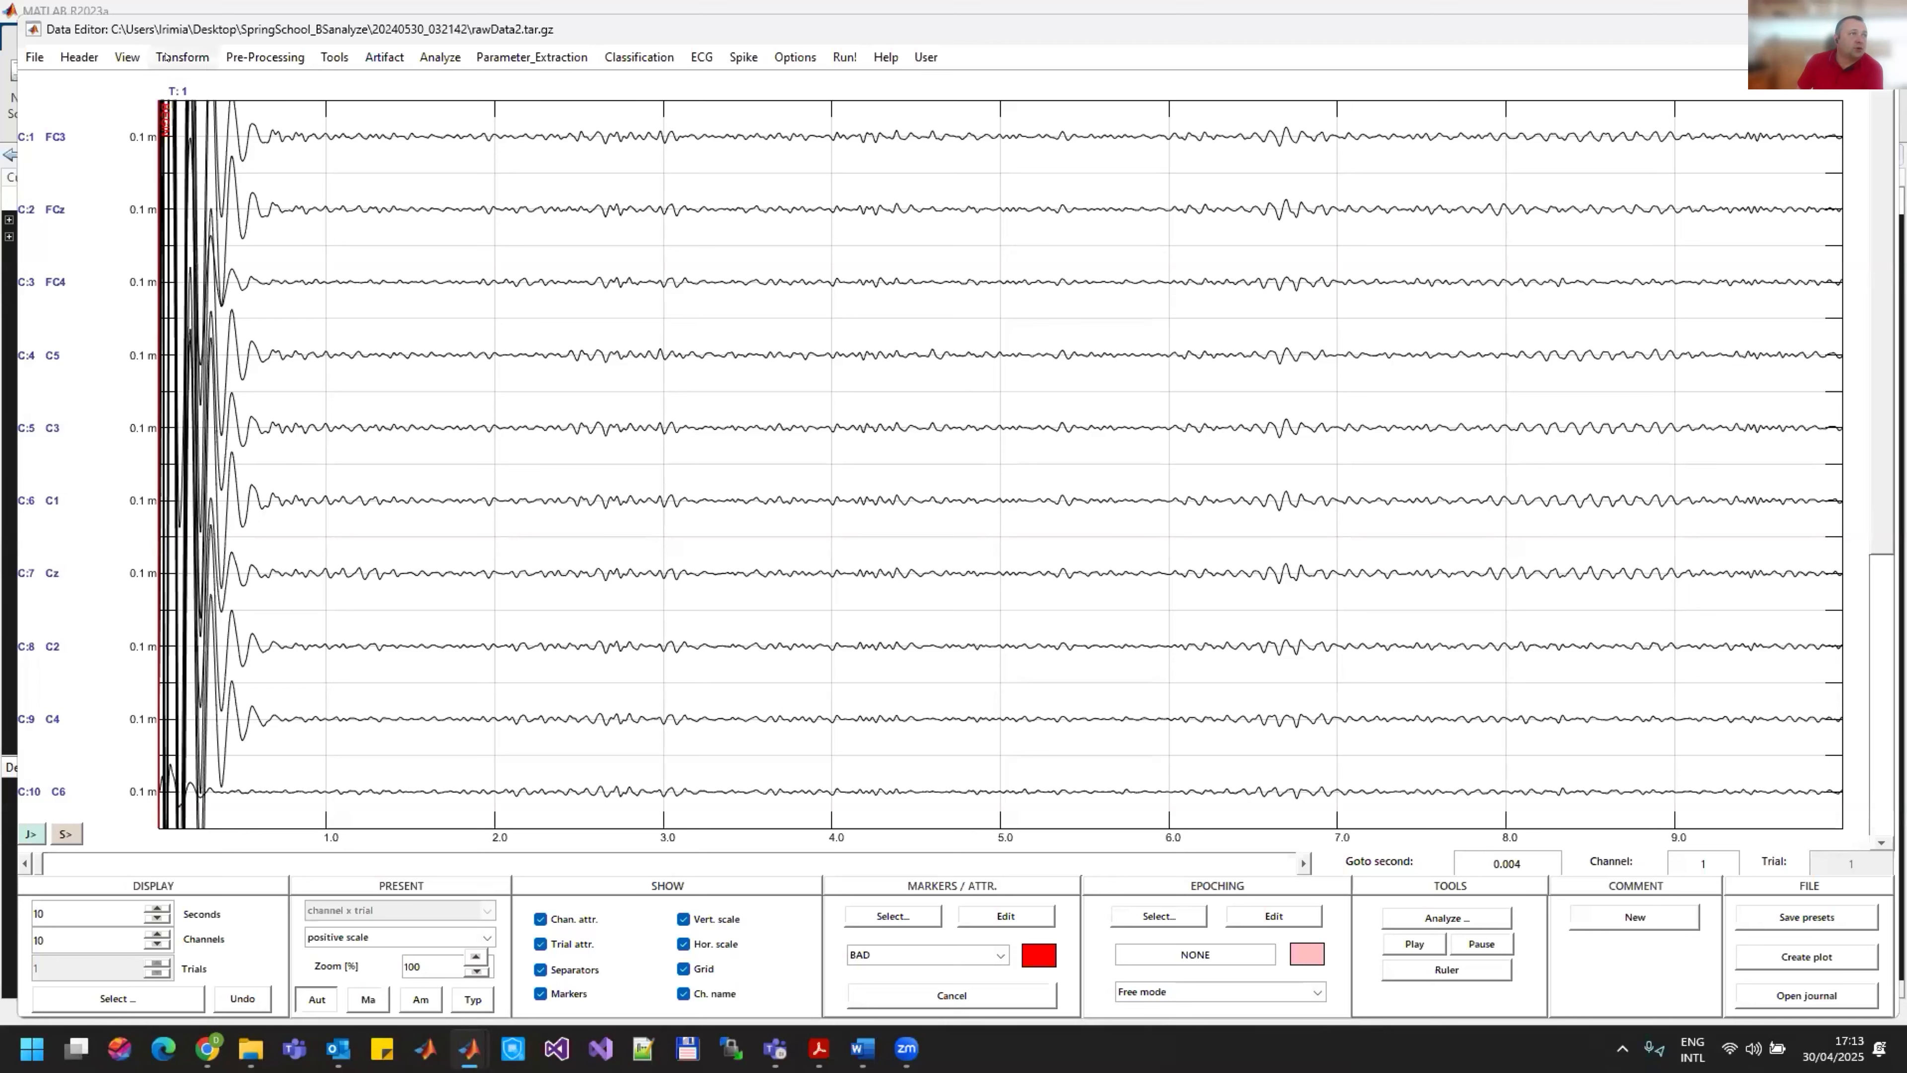
click(926, 862)
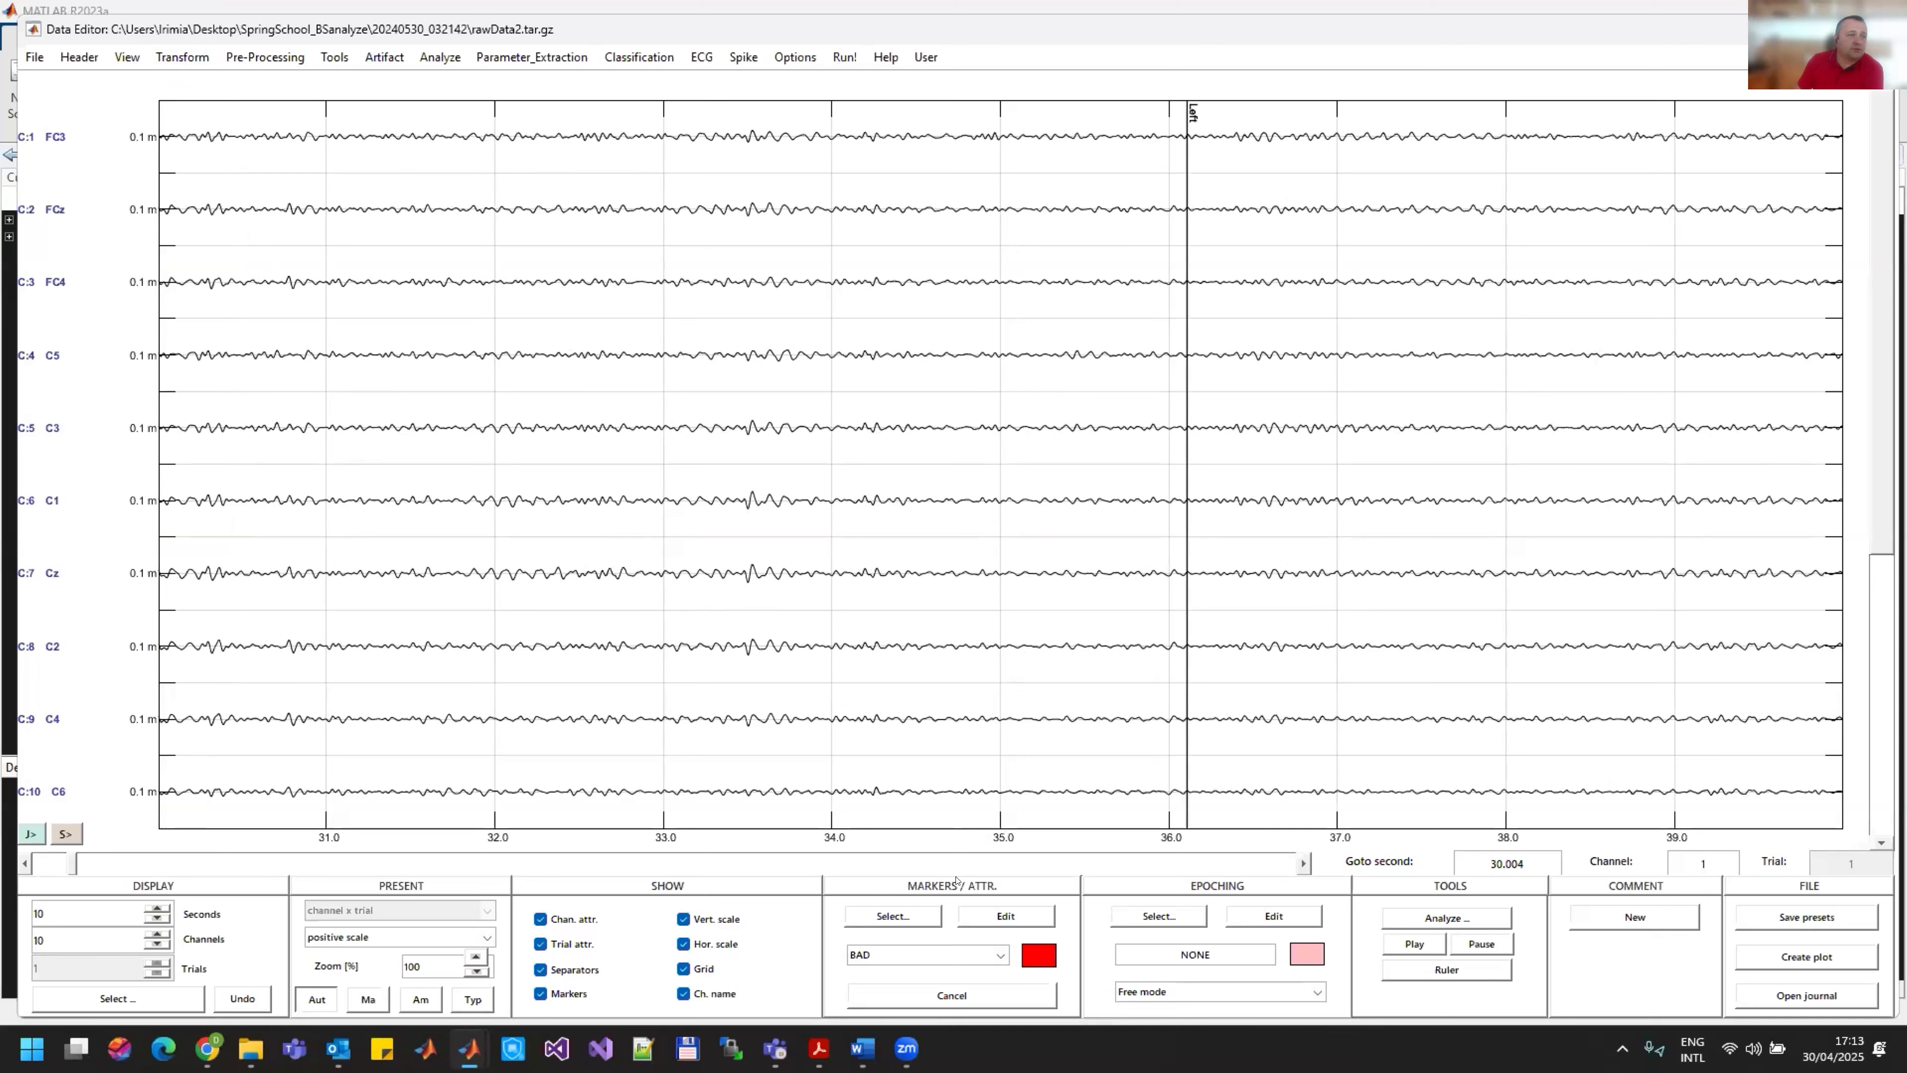
click(974, 864)
click(974, 864)
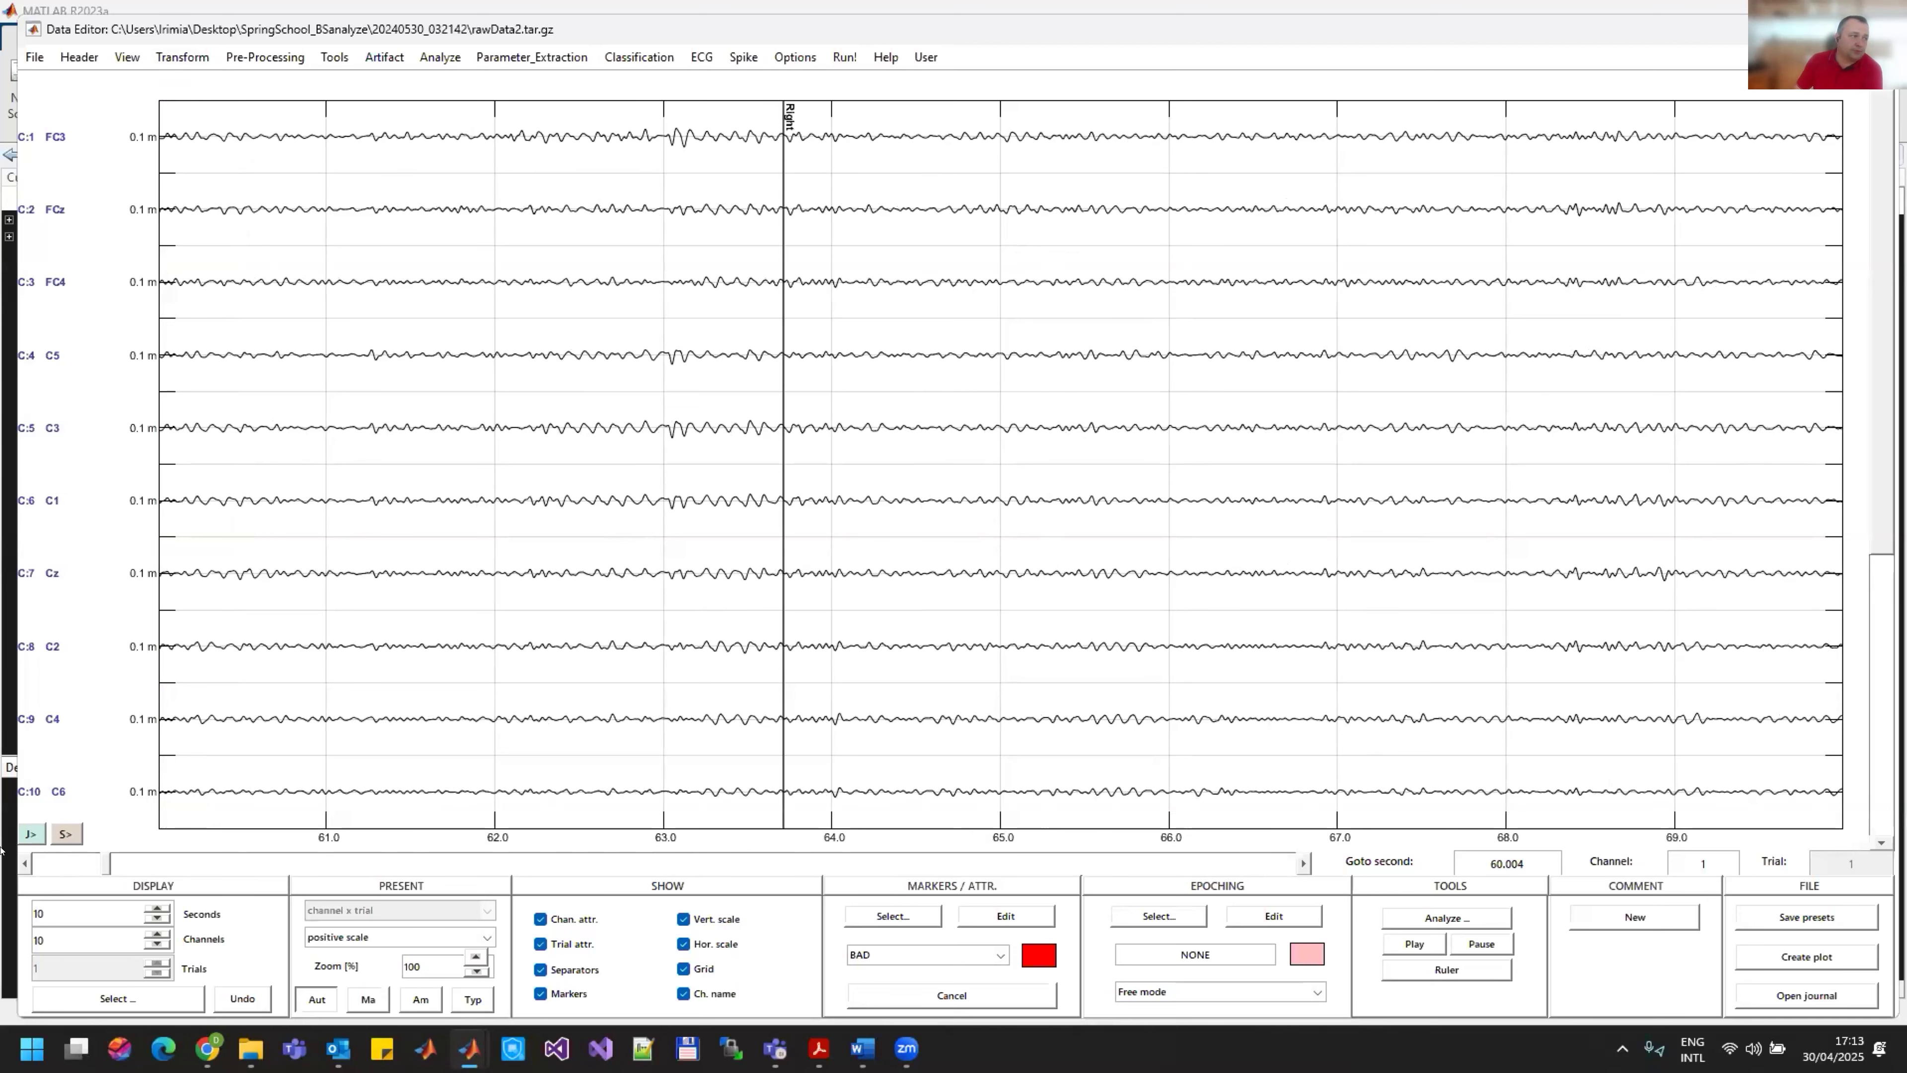
drag(106, 863, 1, 852)
Step: Start the Trigger function and set the trial window to 2500 ms before and 5500 ms after the trigger
click(184, 58)
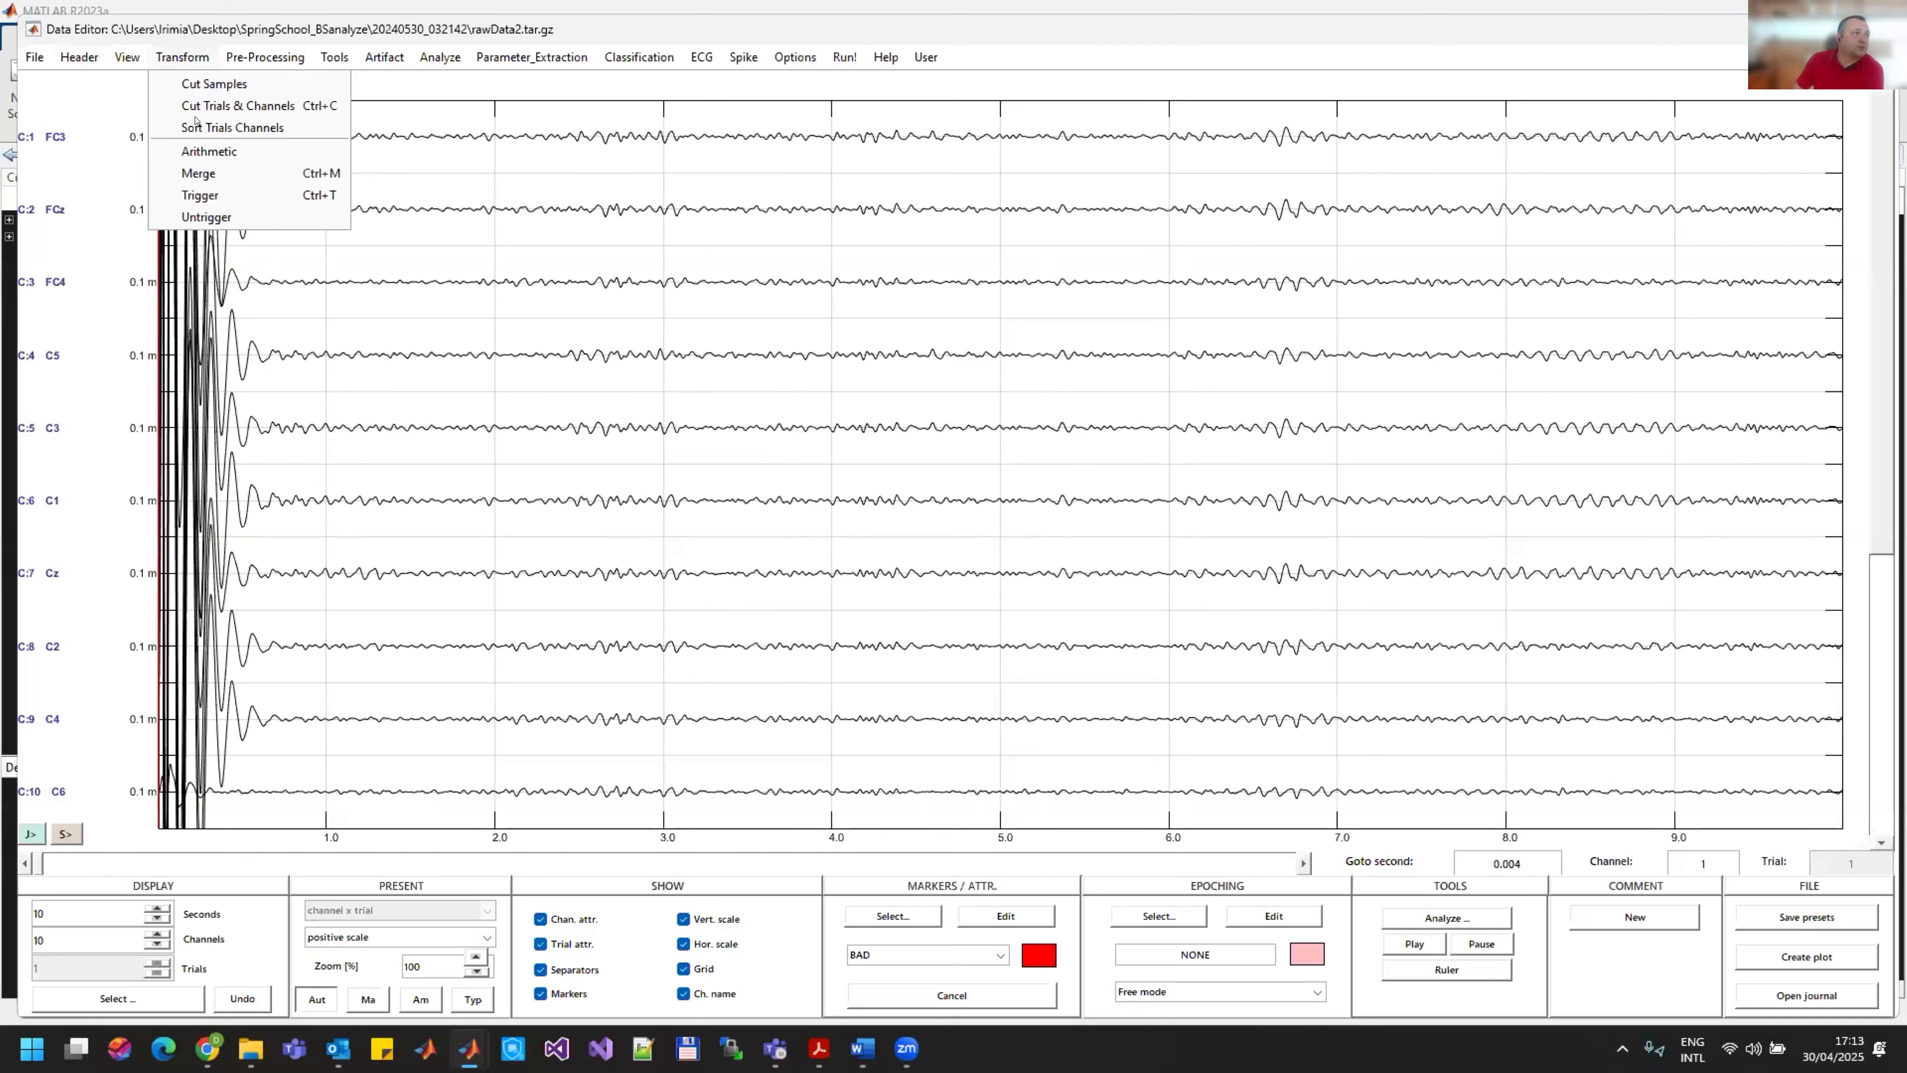
click(200, 195)
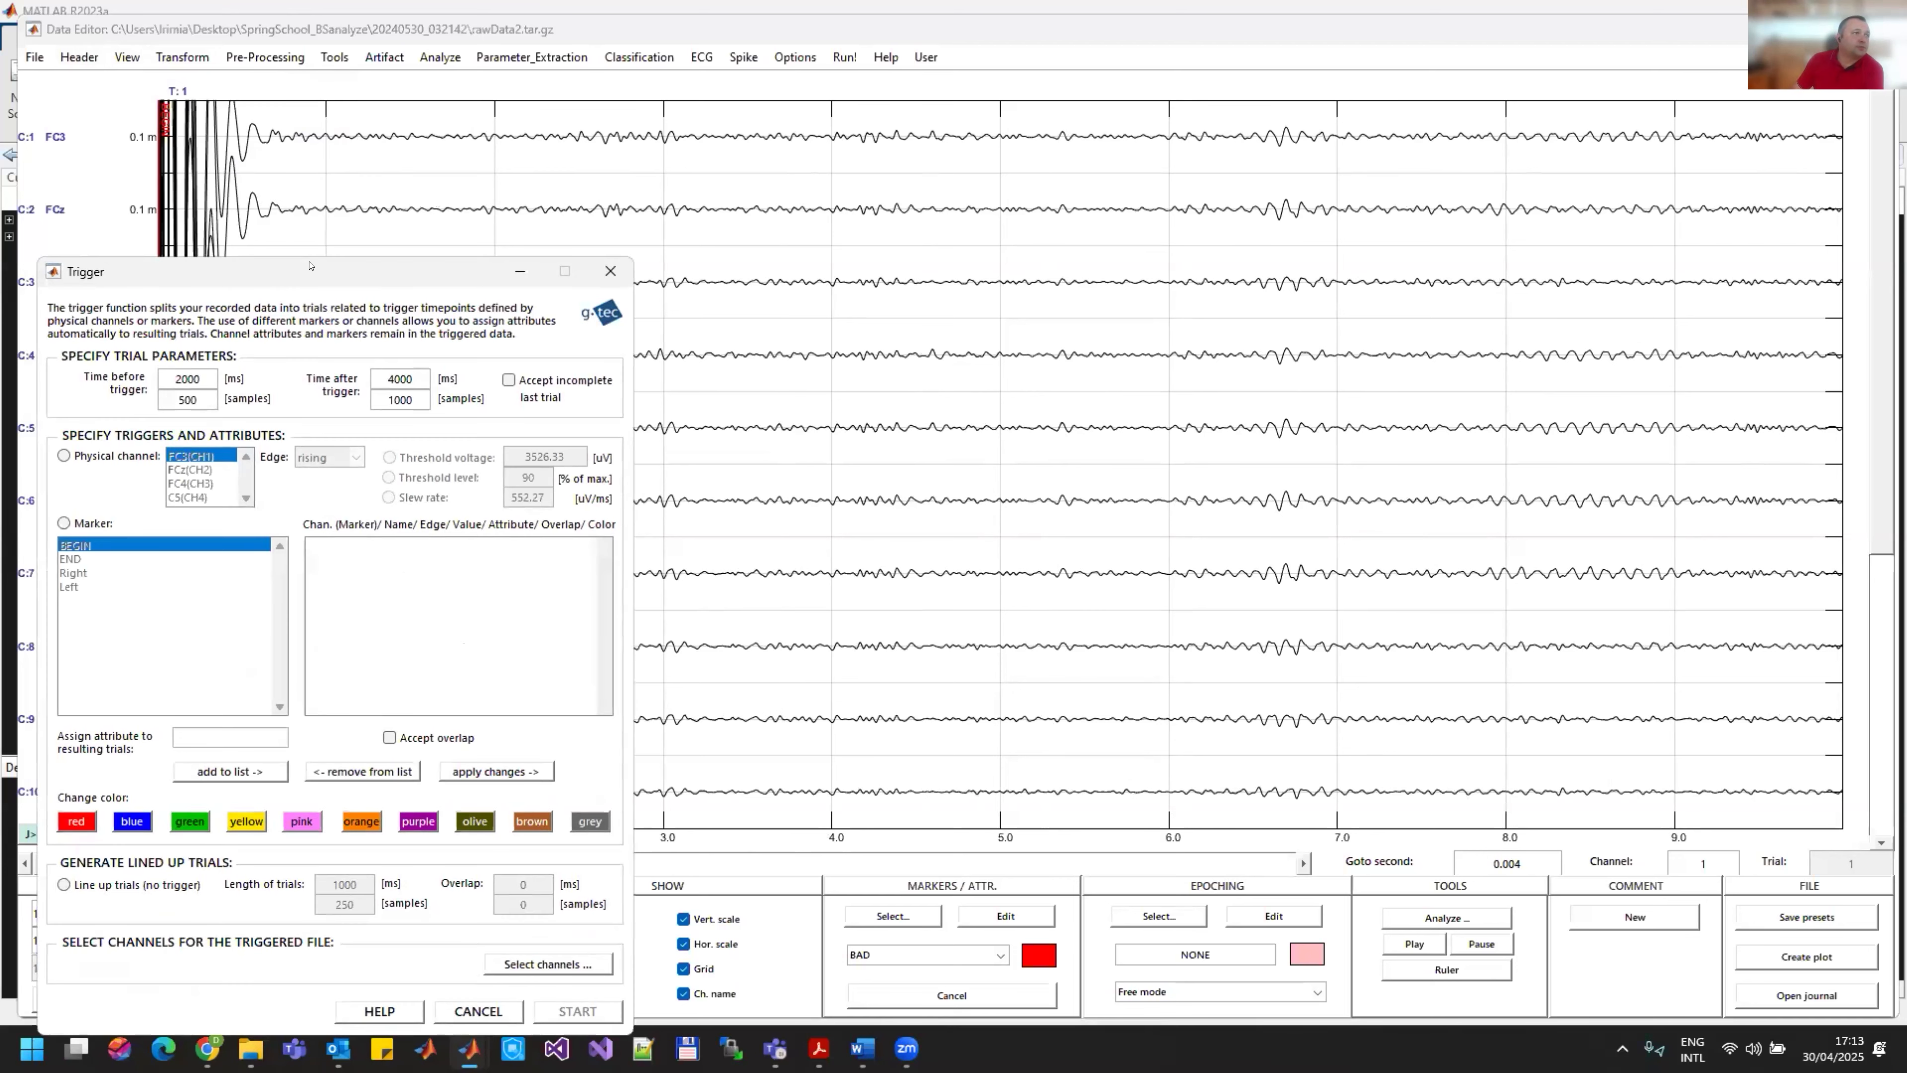
drag(323, 264, 1005, 82)
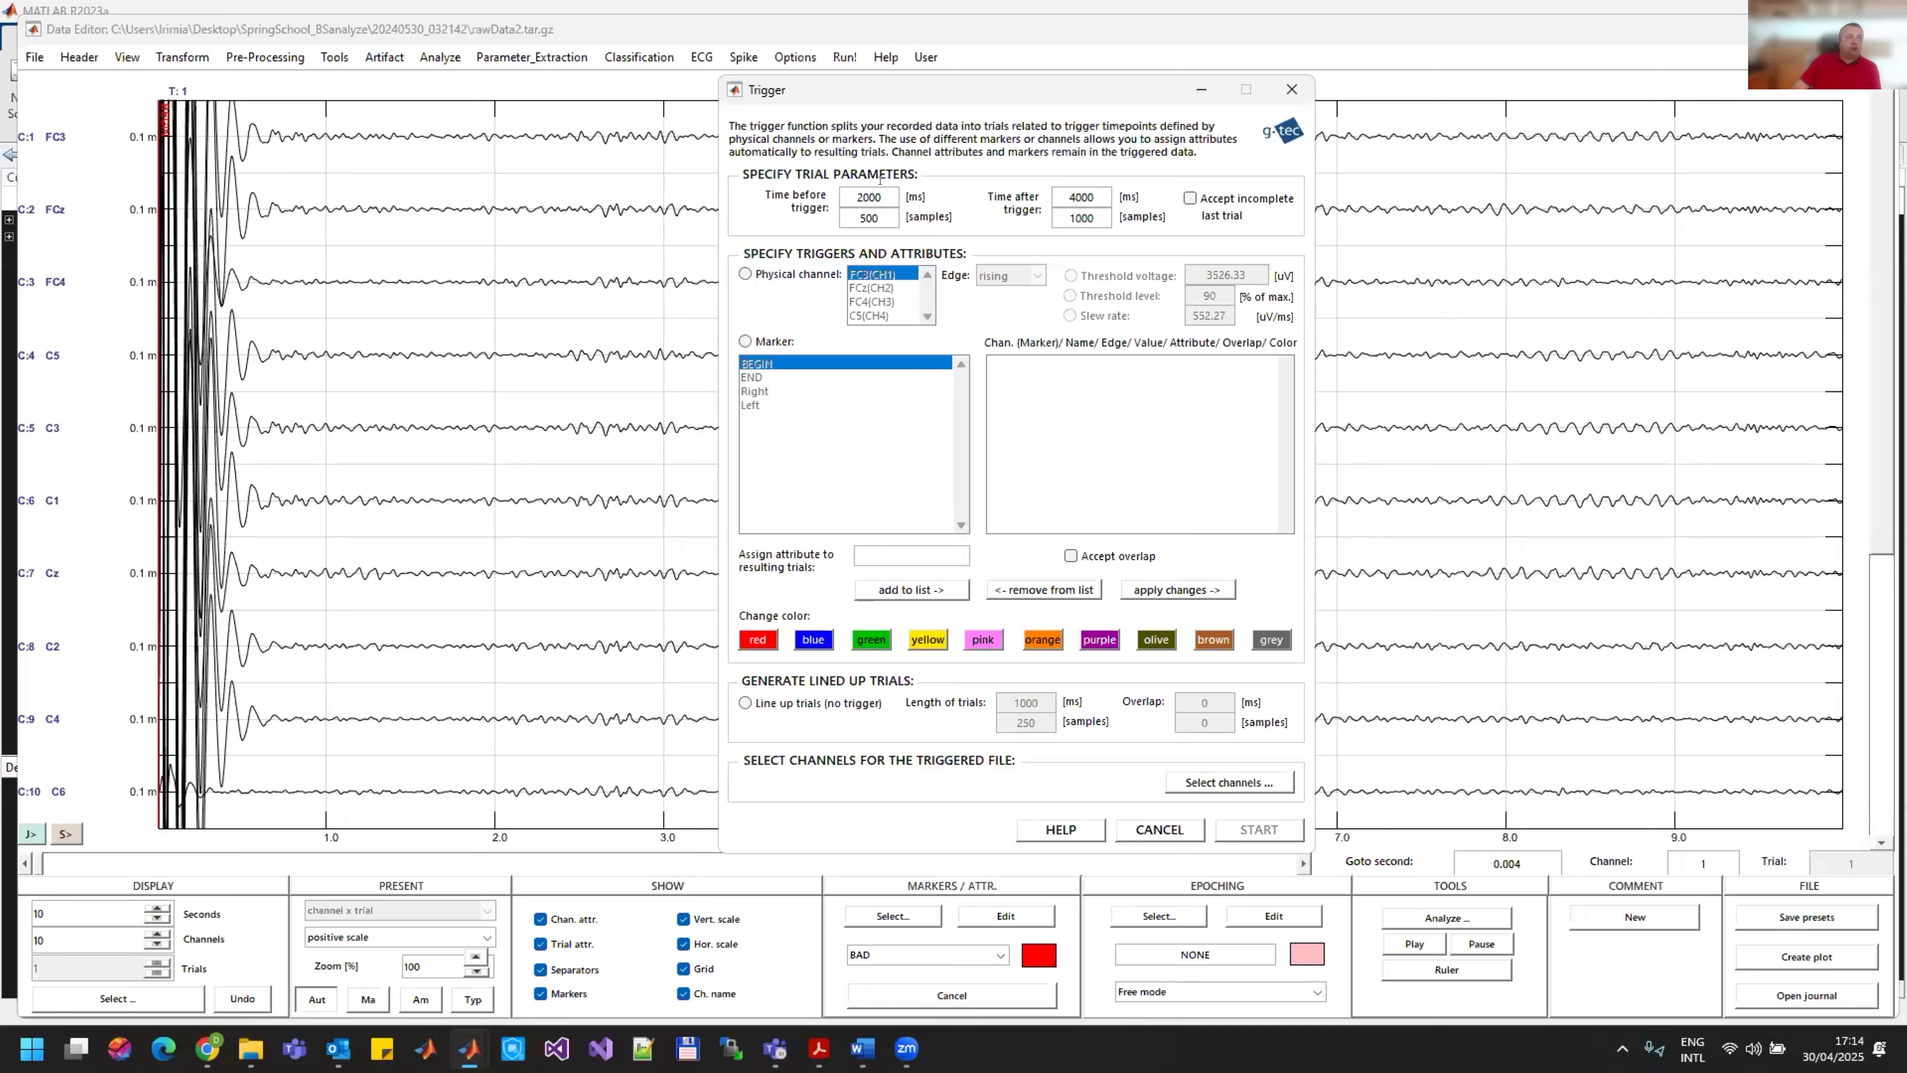
double_click(867, 197)
text(2500)
key(Return)
double_click(1070, 197)
text(55)
key(Return)
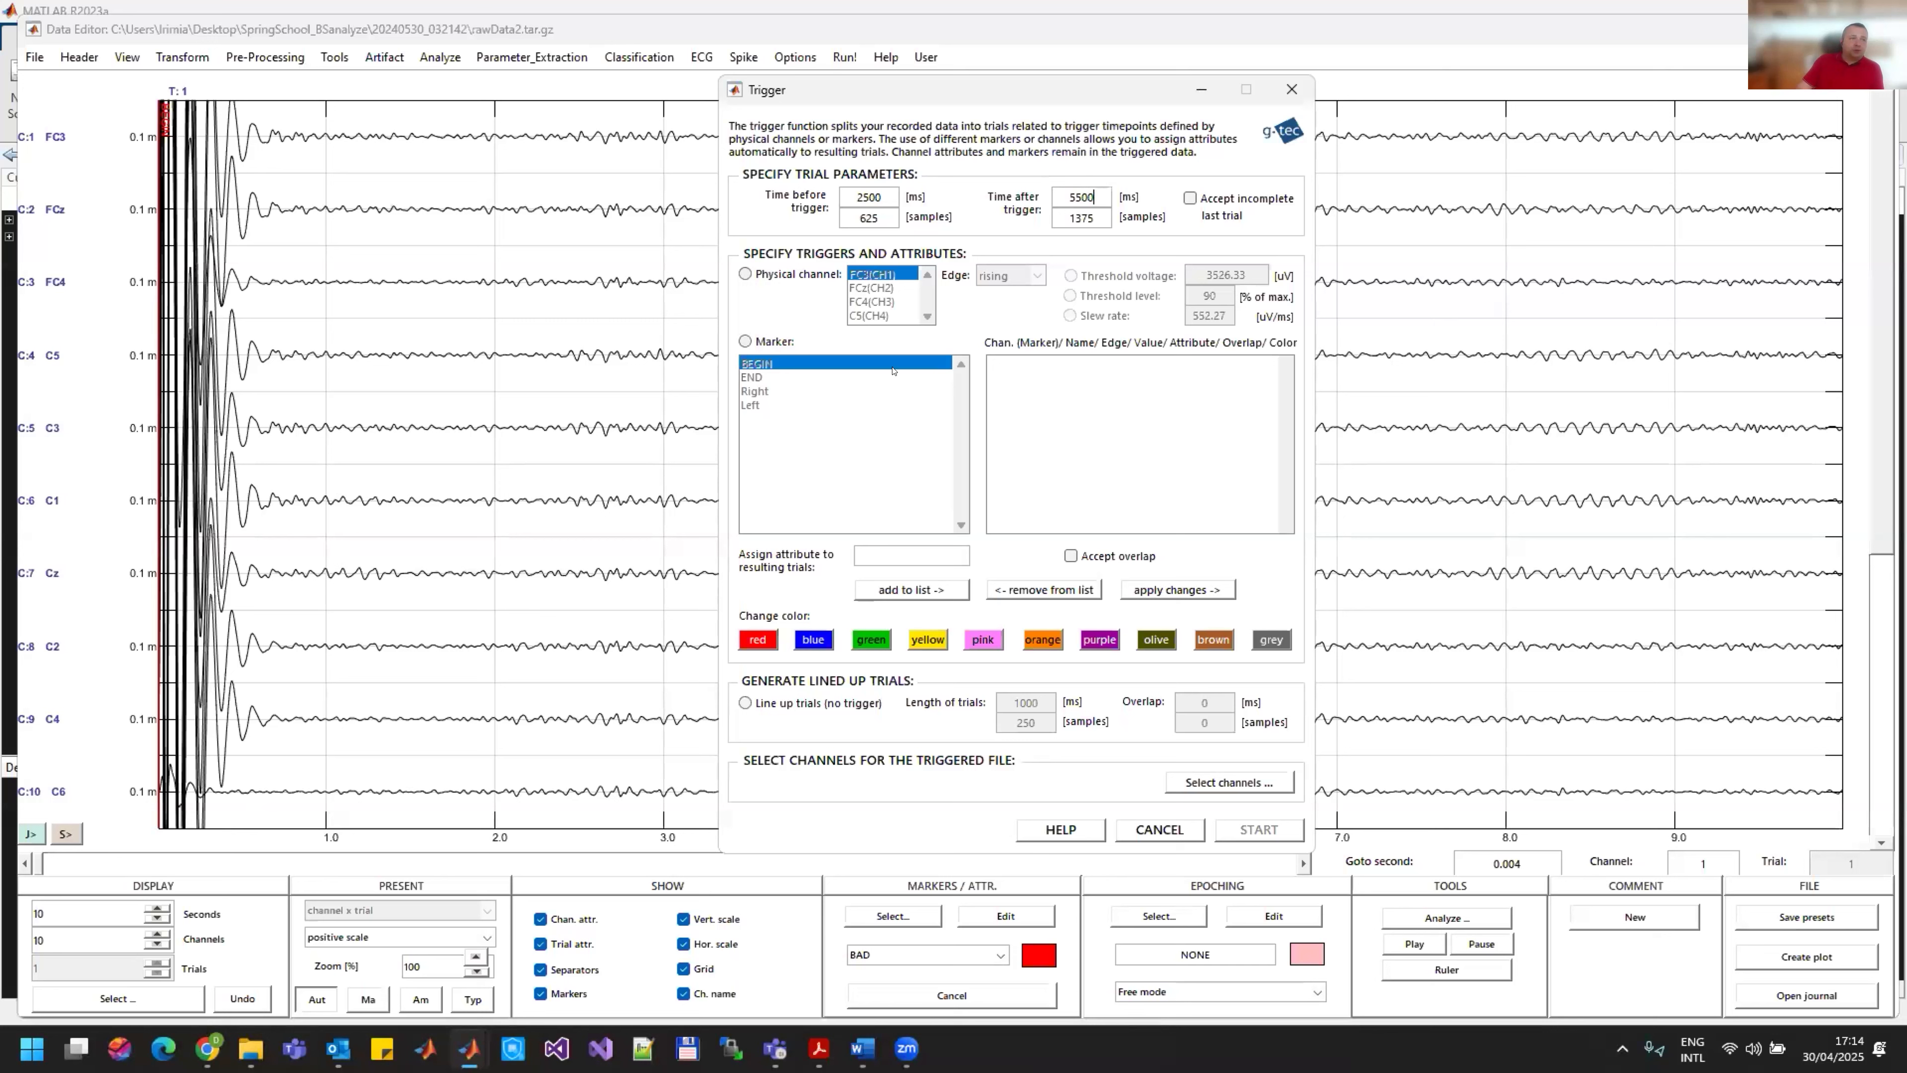
Step: Use markers as triggers and add the Right marker to the trigger list with the trial attribute RIGHT
click(778, 275)
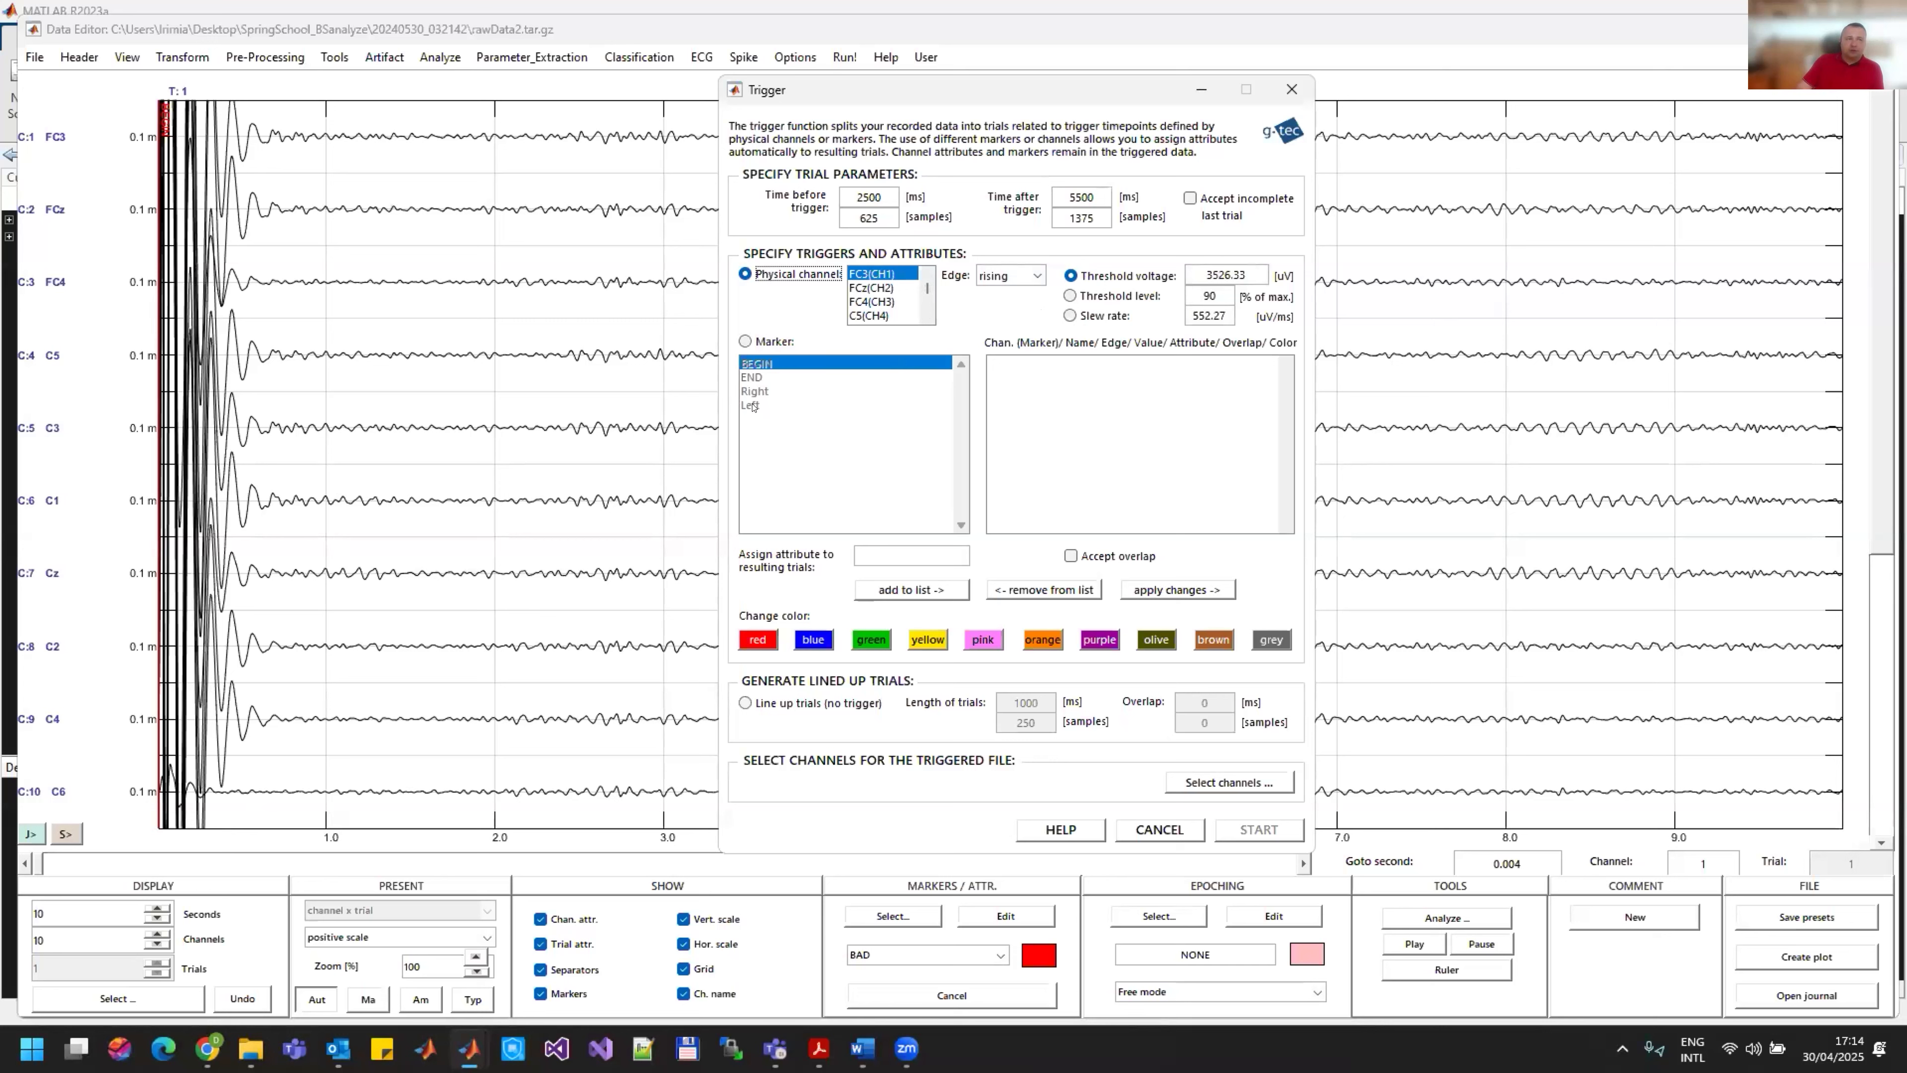
click(754, 340)
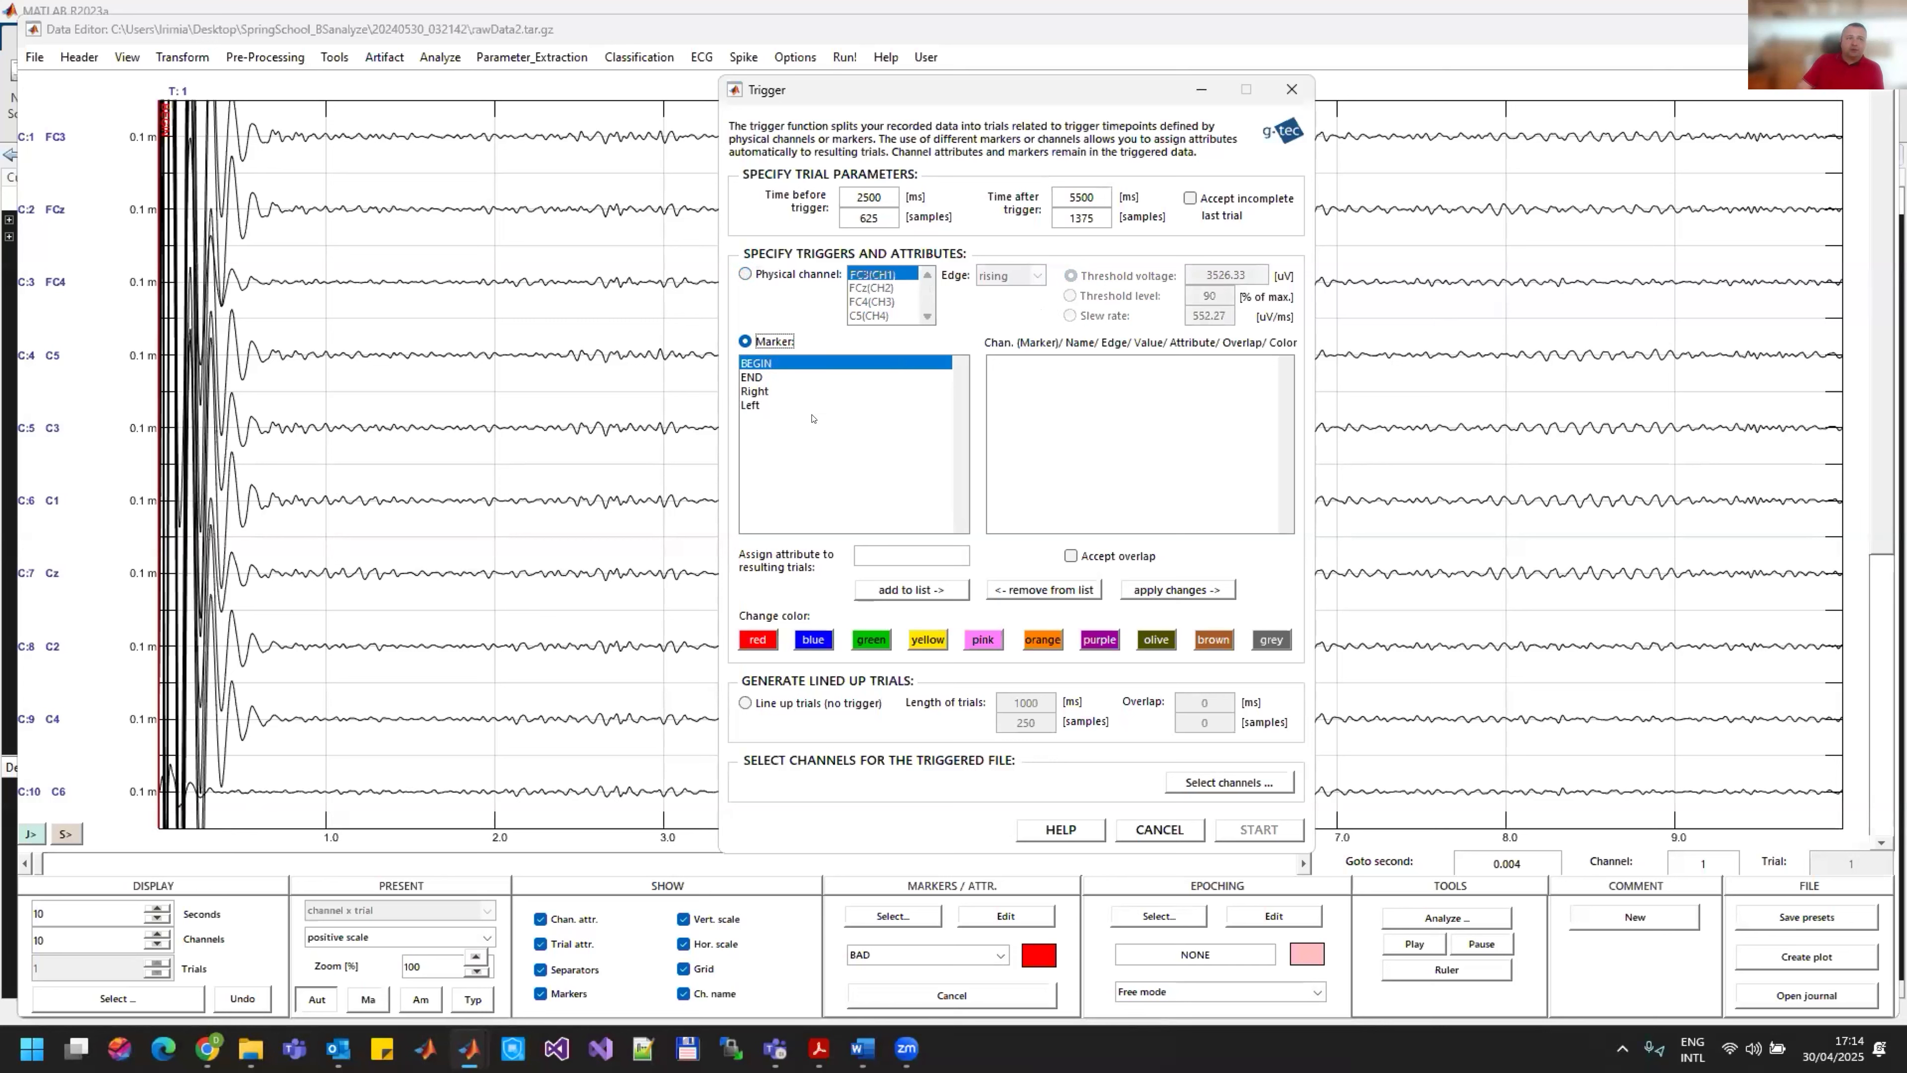
click(754, 391)
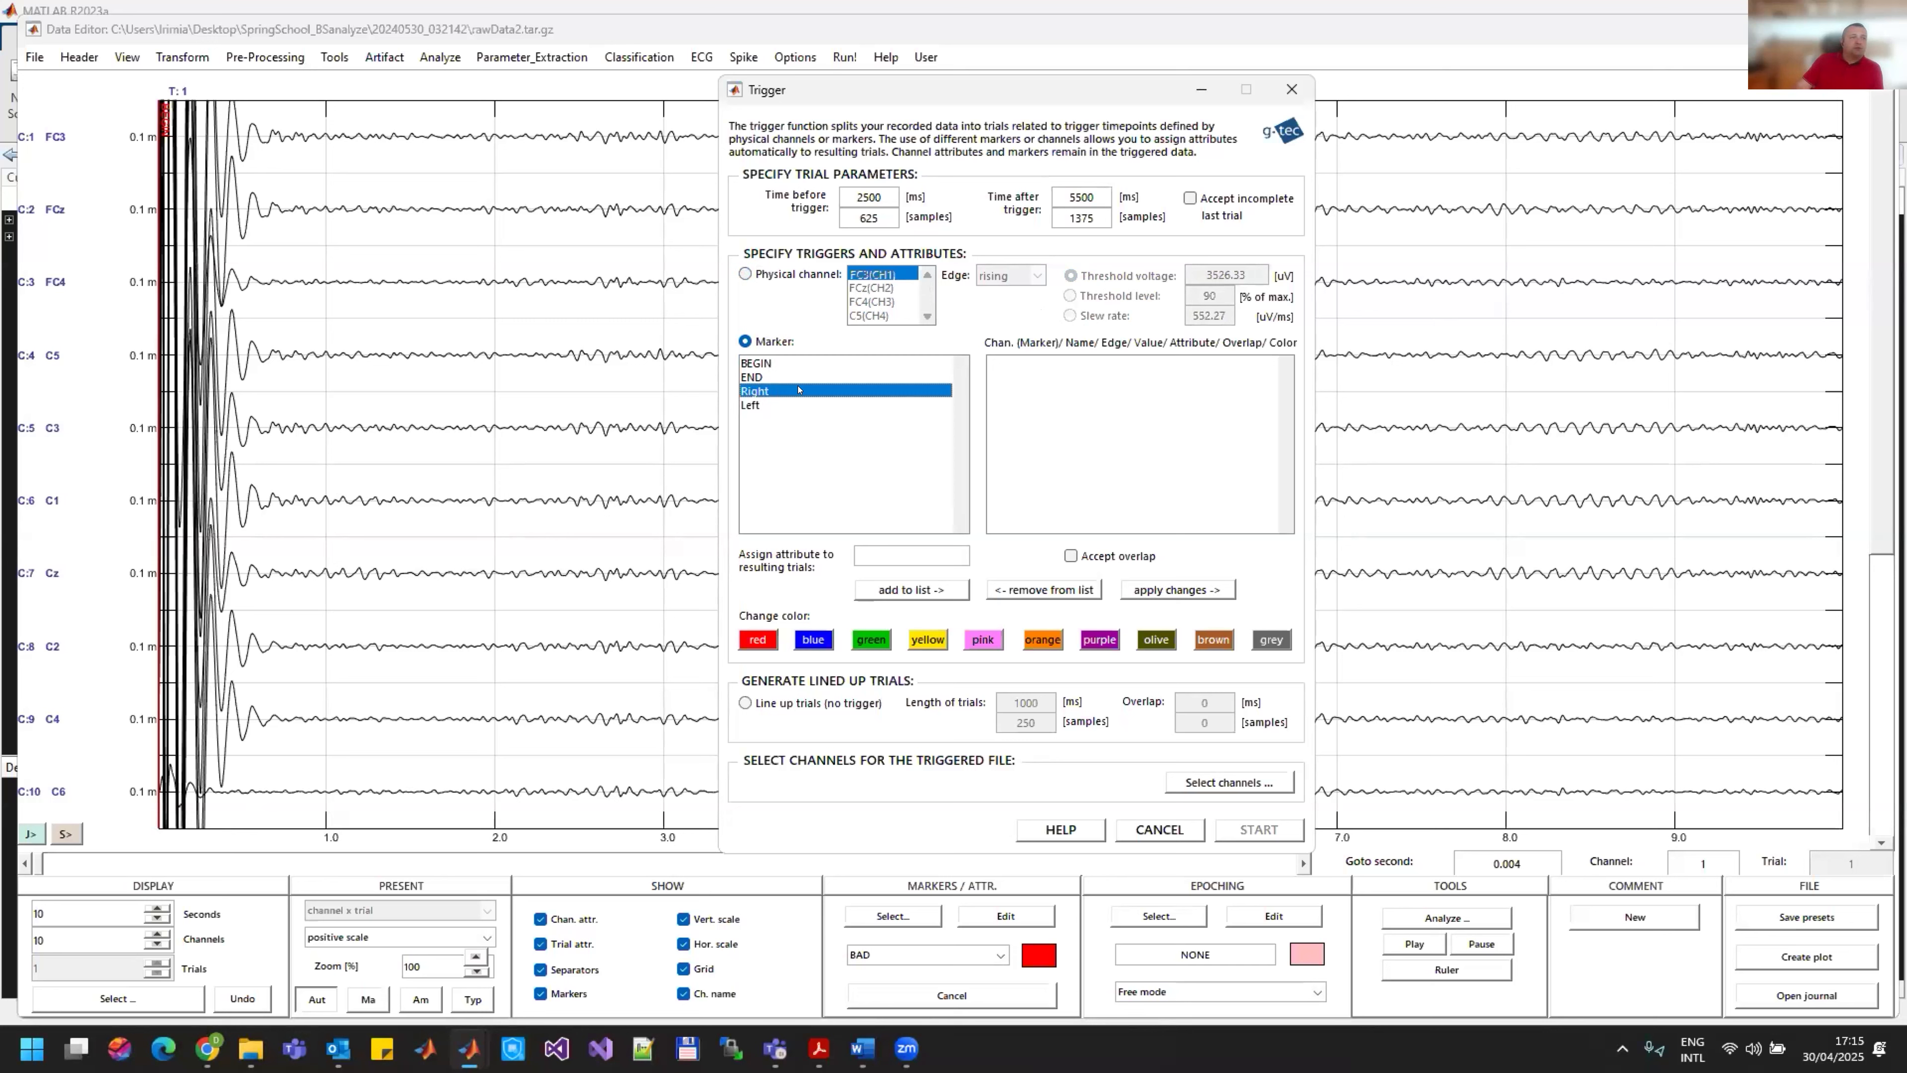
click(879, 554)
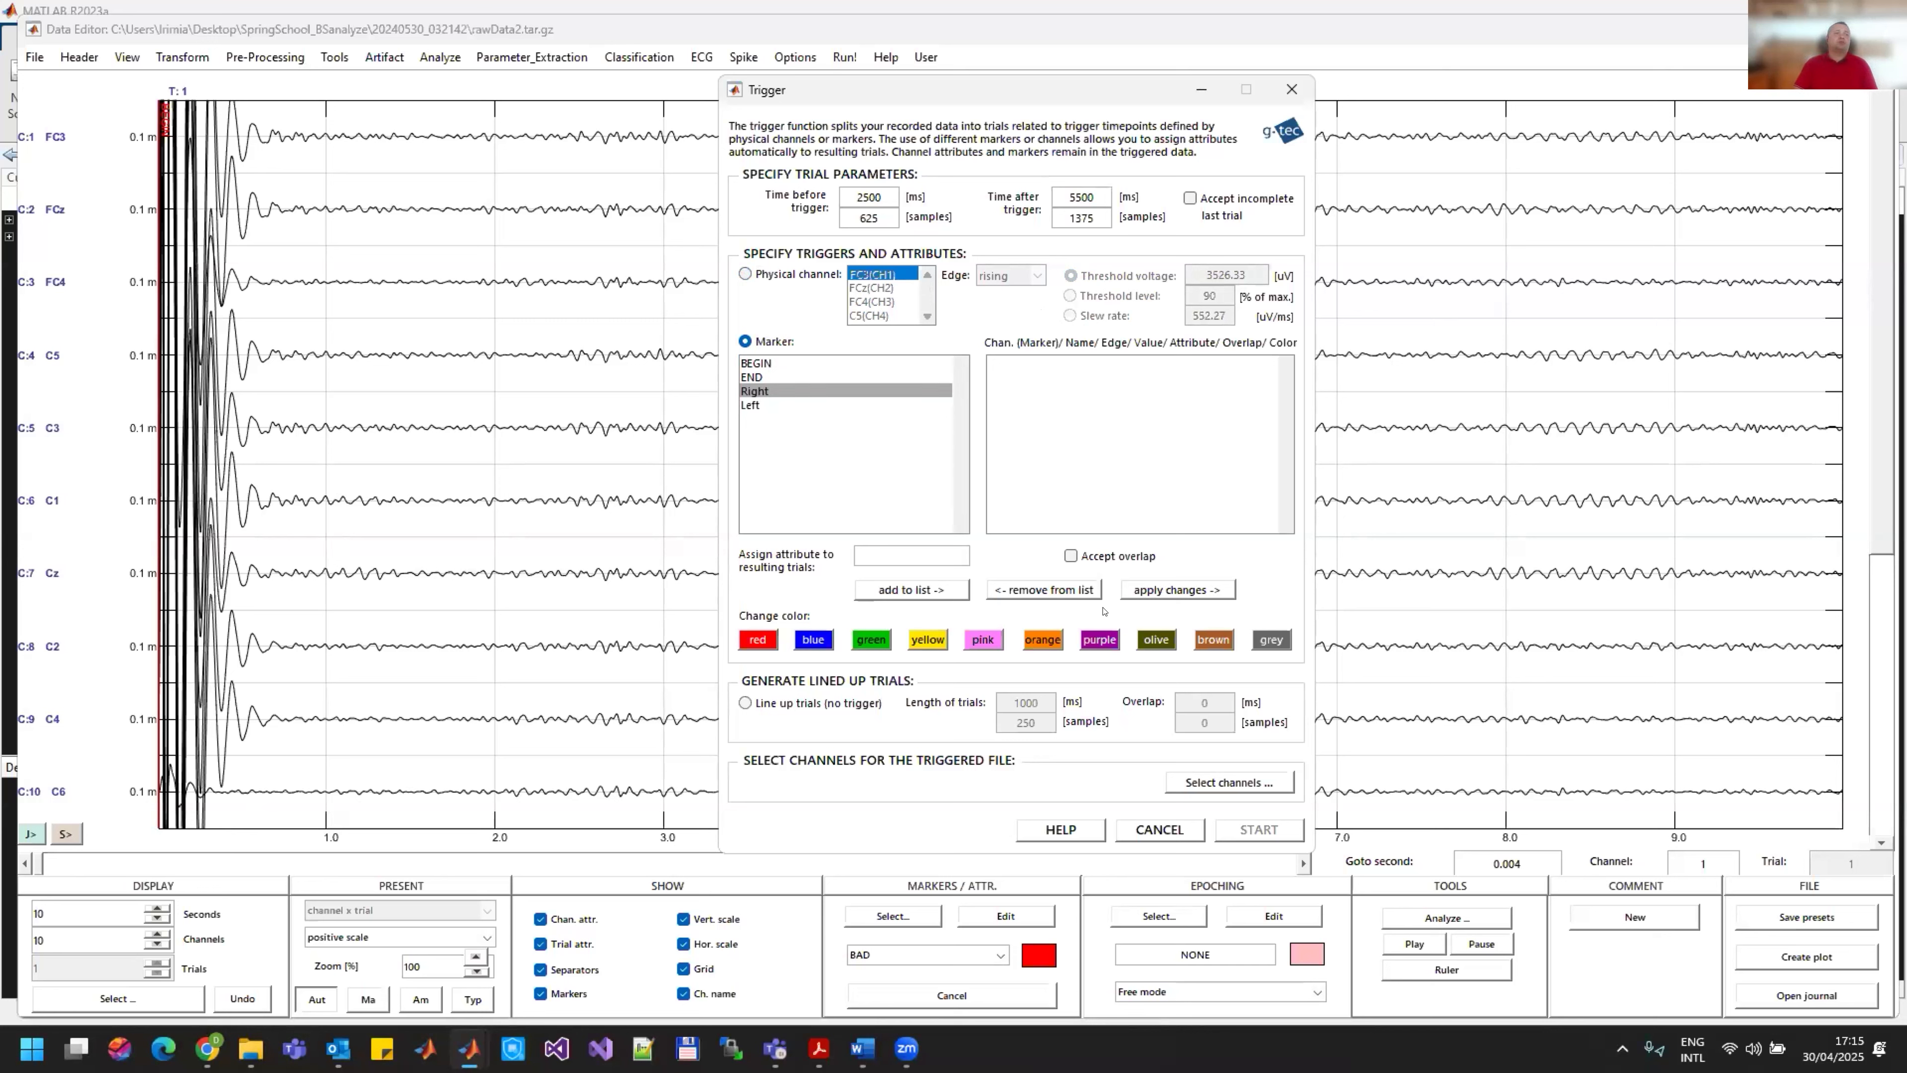
text(RIGHT)
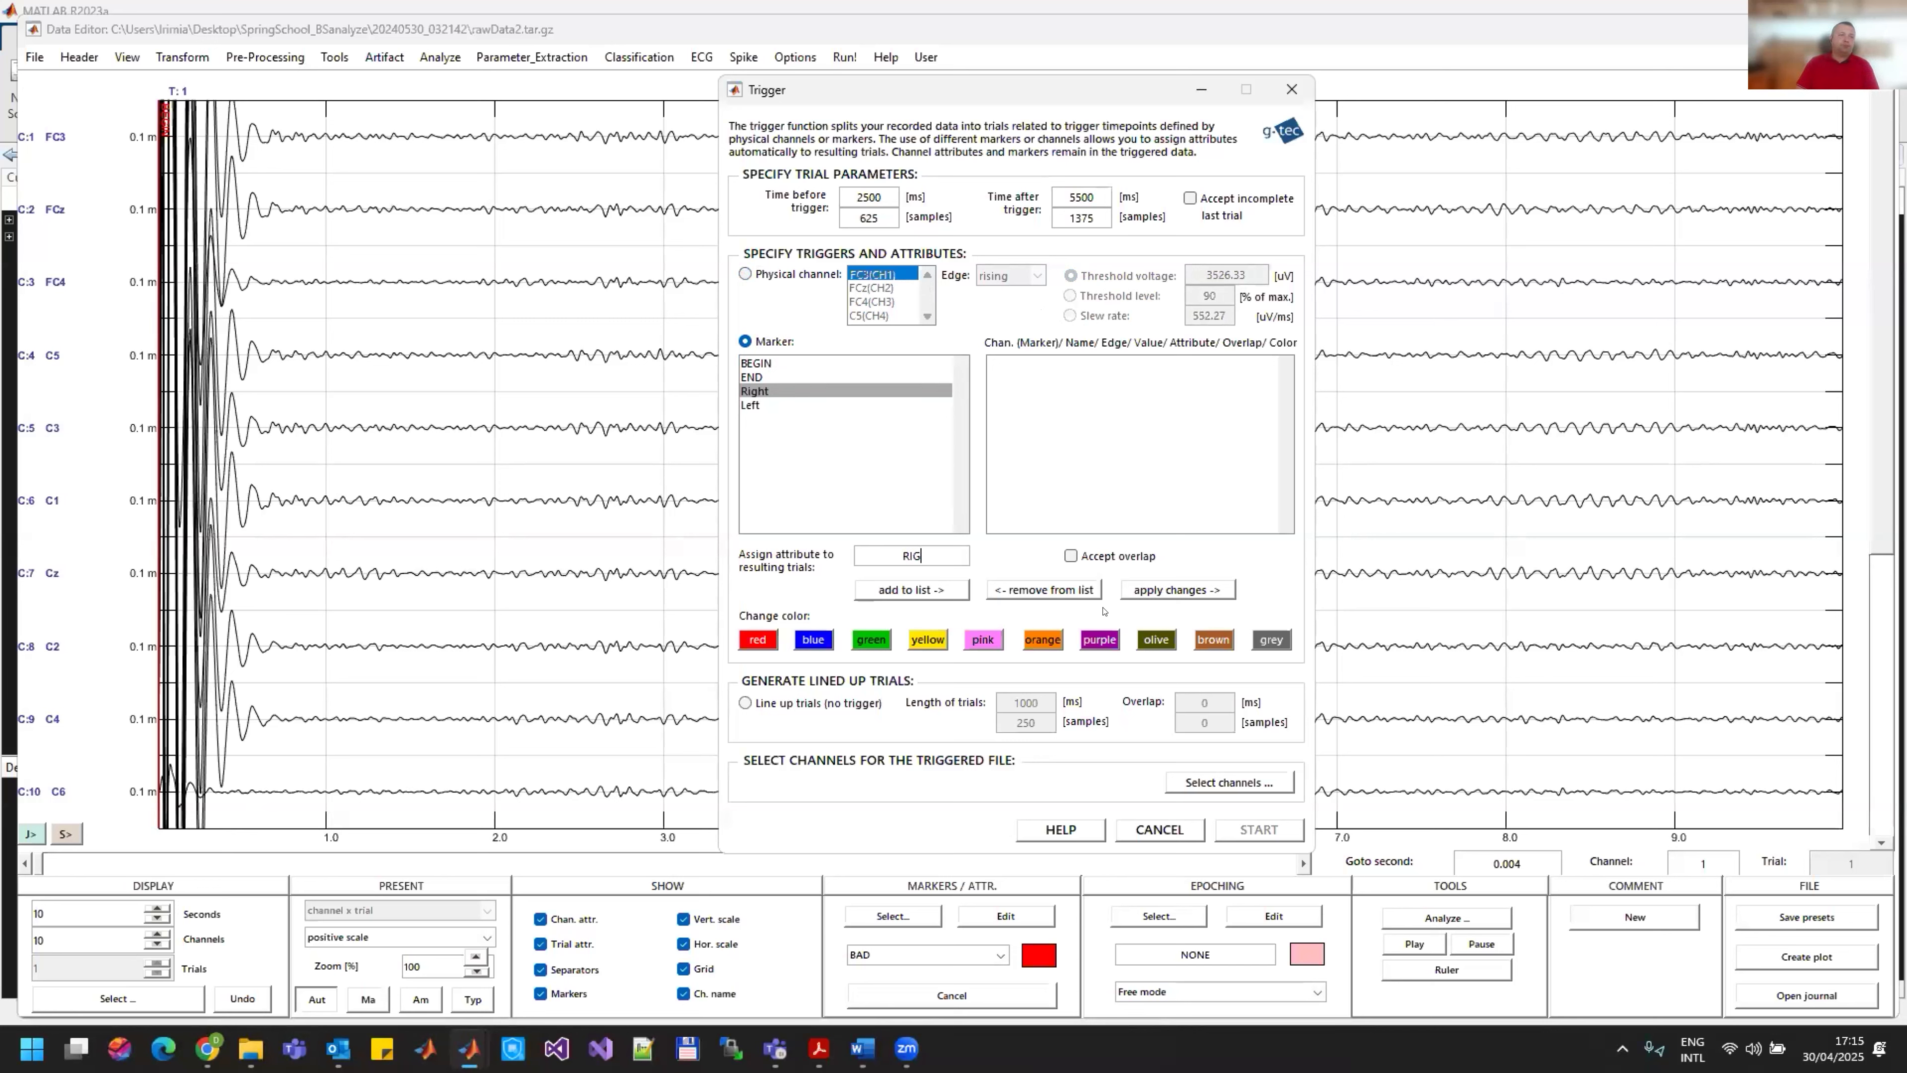
click(894, 592)
Step: Add the Left marker with the trial attribute LEFT and run the triggering
click(756, 406)
double_click(914, 550)
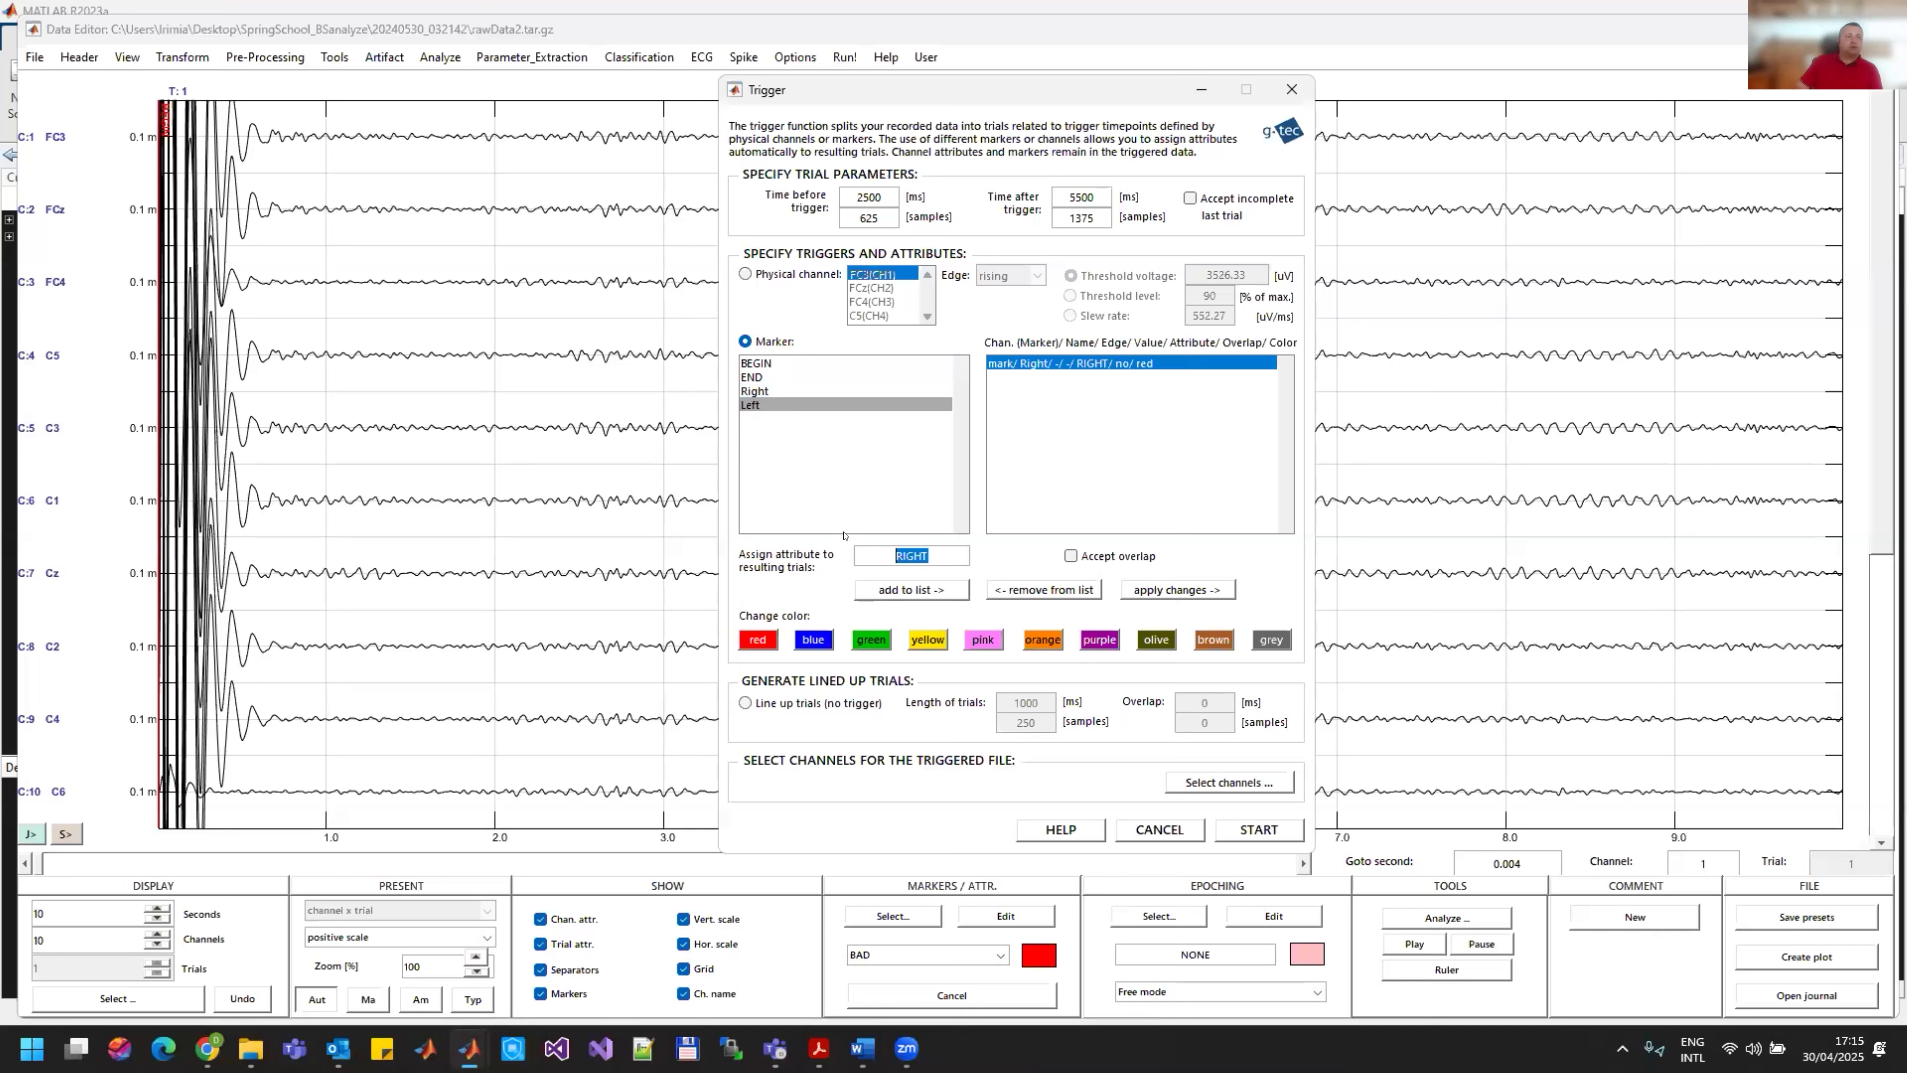
text(LEFT)
click(929, 588)
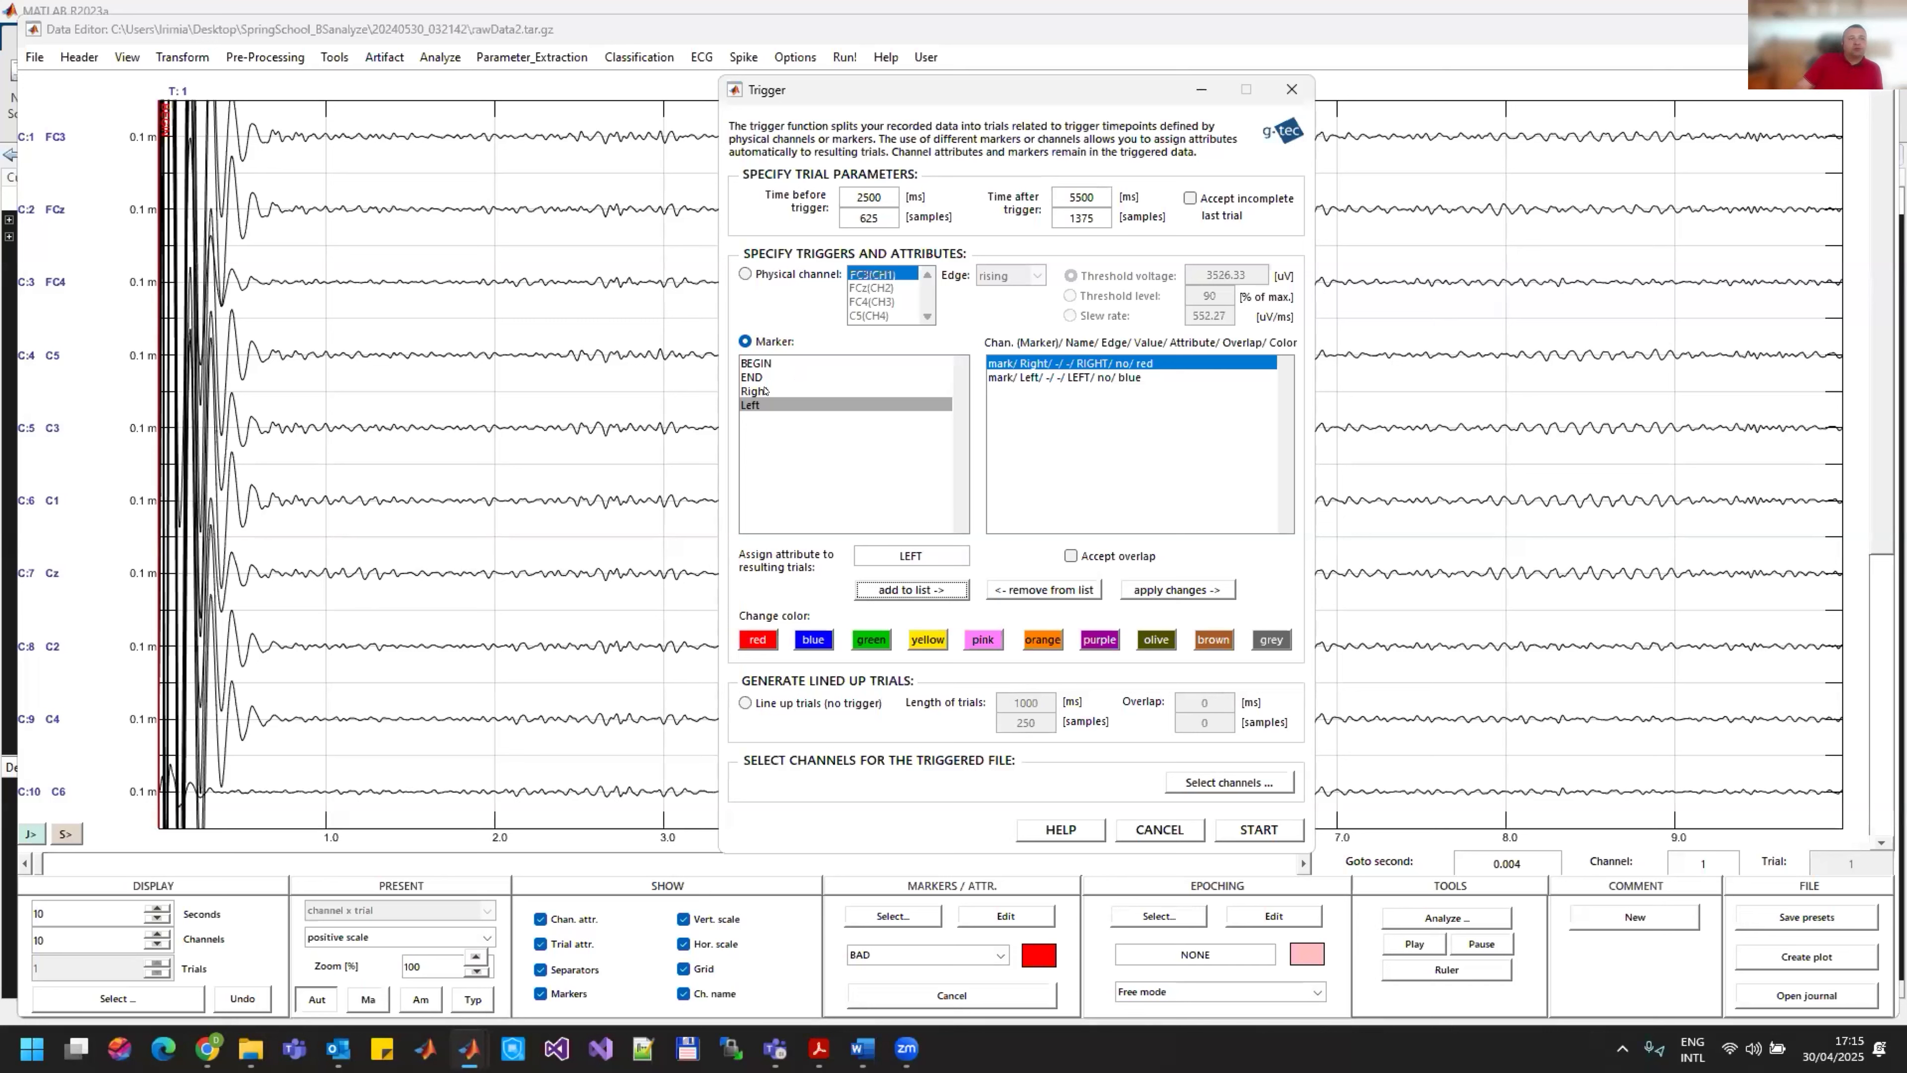
click(1259, 829)
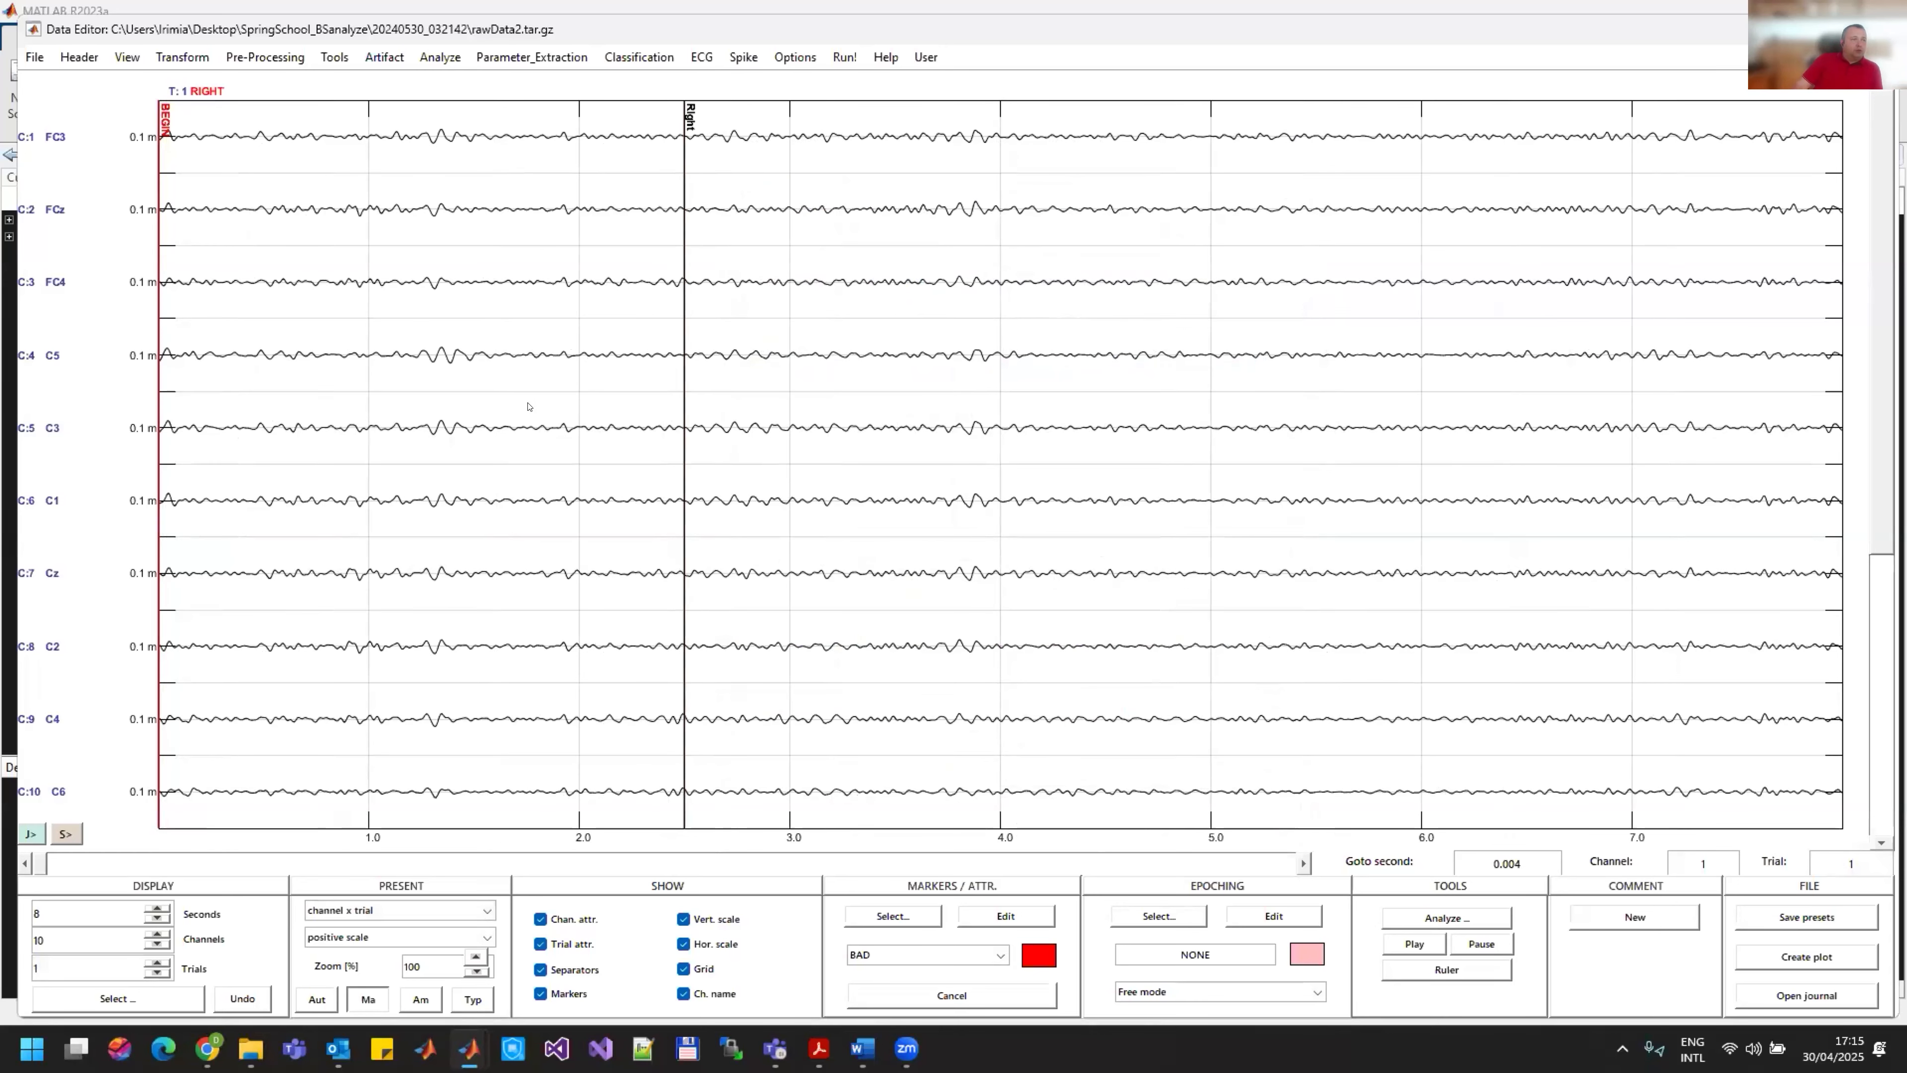
Step: Browse the triggered trials, return to the first one, and minimize the data editor to show the MATLAB command window
click(164, 866)
click(114, 866)
click(114, 866)
click(115, 866)
drag(106, 866, 19, 864)
click(1787, 29)
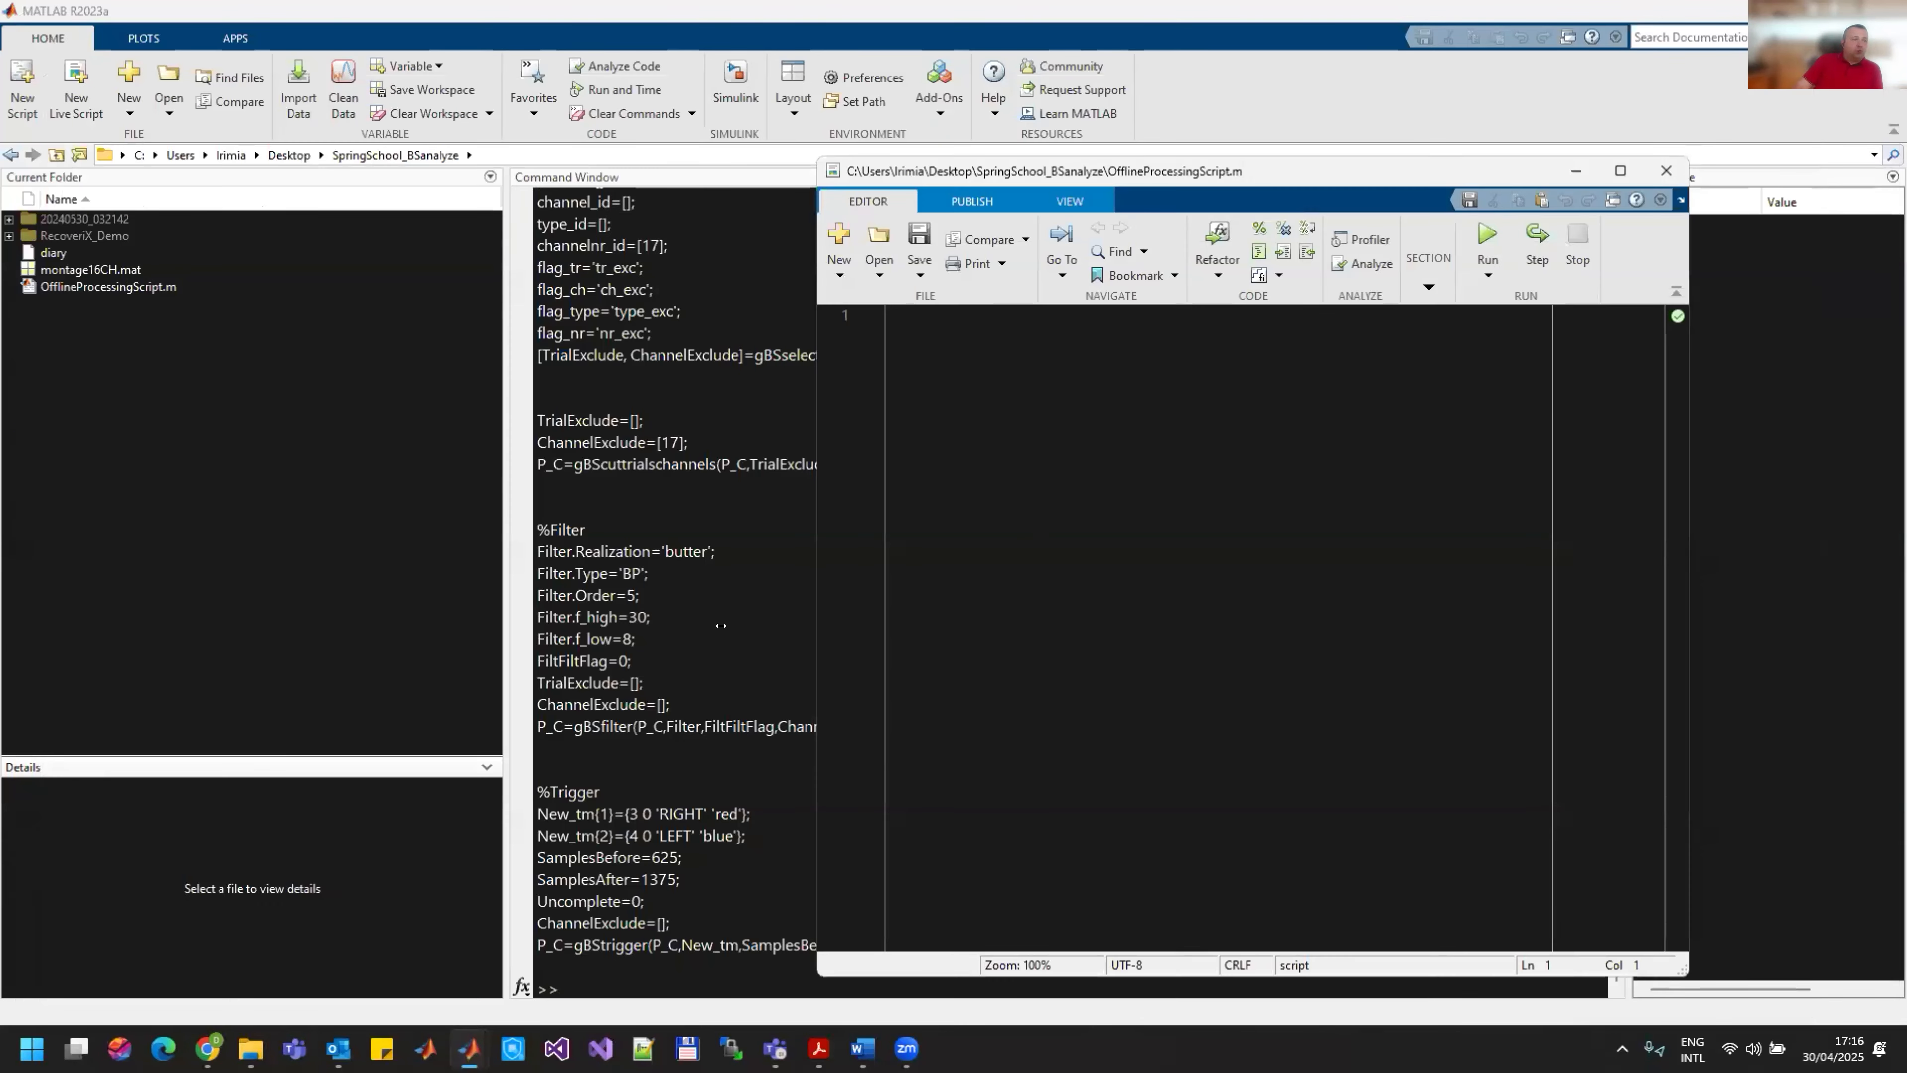
Step: Copy all the generated processing commands, from %Import Data through the gBStrigger call, into OfflineProcessingScript.m
click(719, 629)
scroll(801, 673, up, 3)
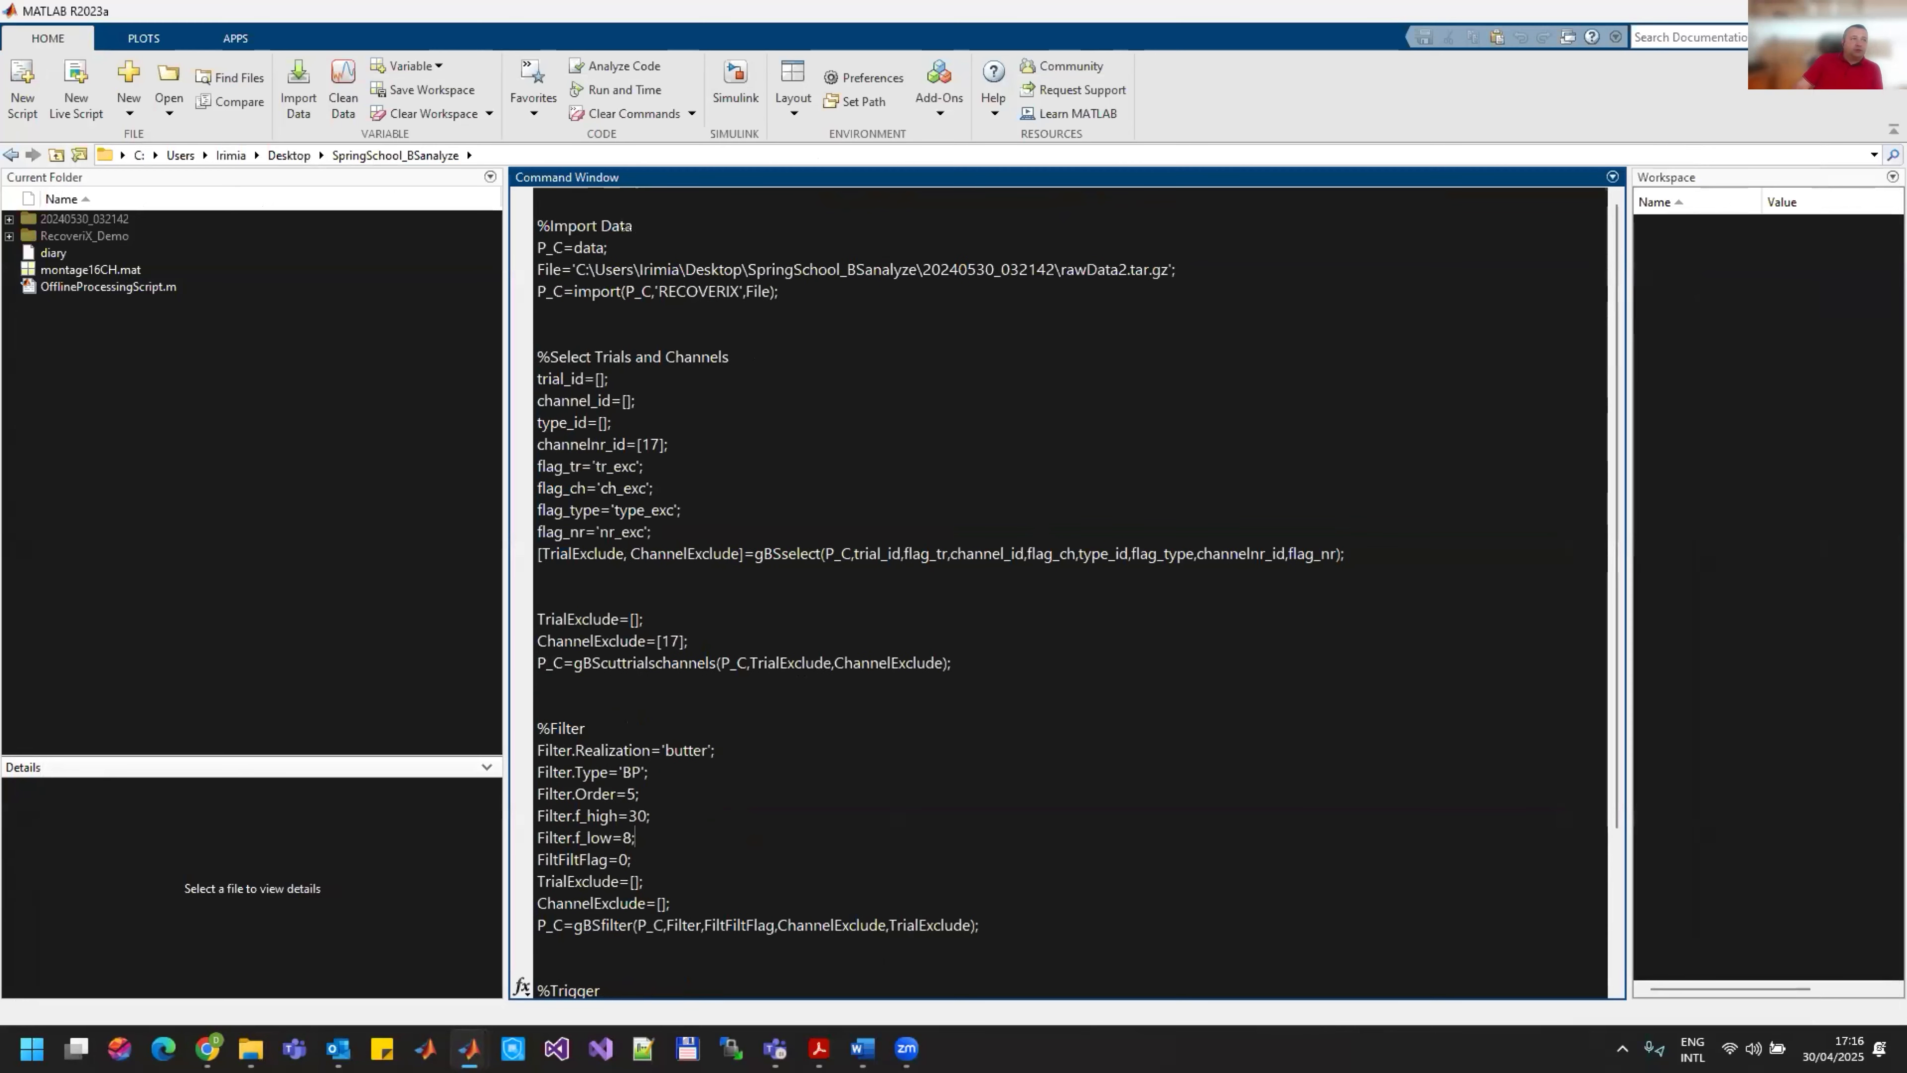
drag(531, 214, 1147, 942)
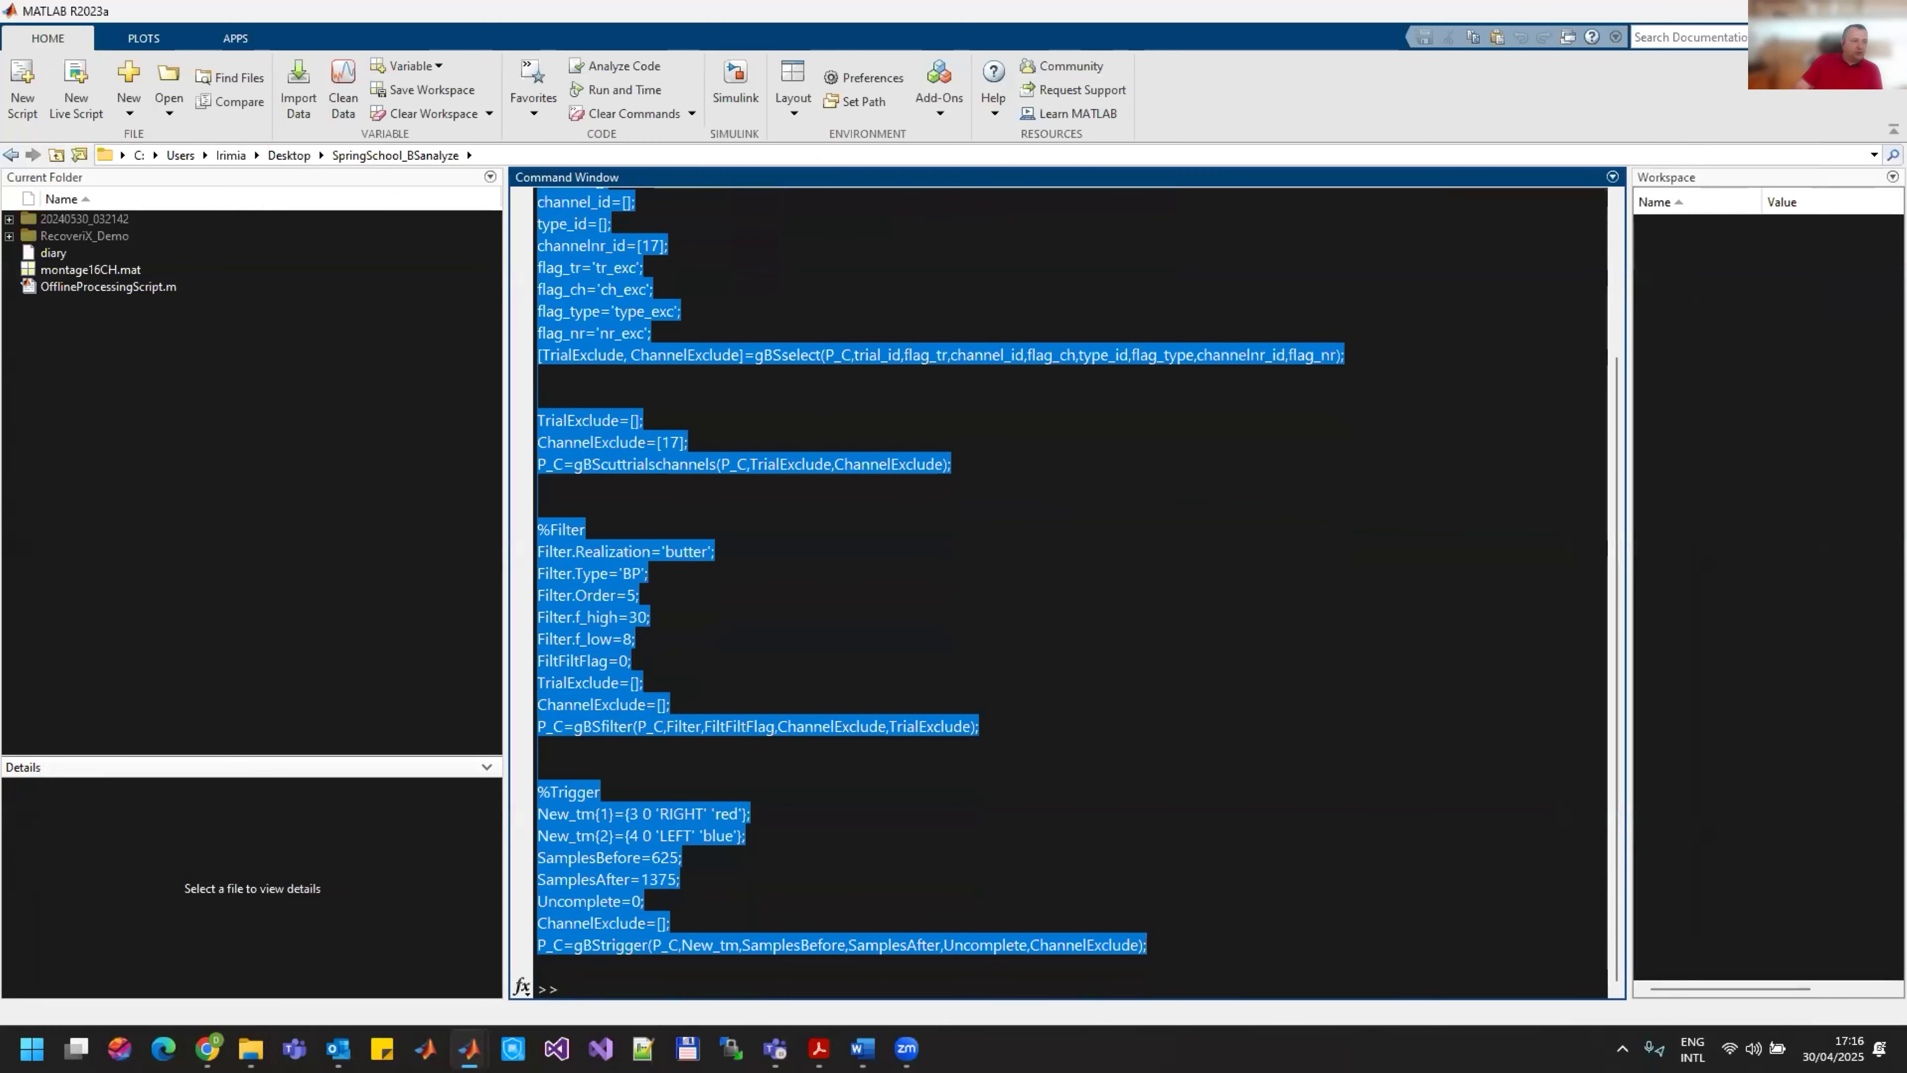
click(469, 1048)
click(673, 962)
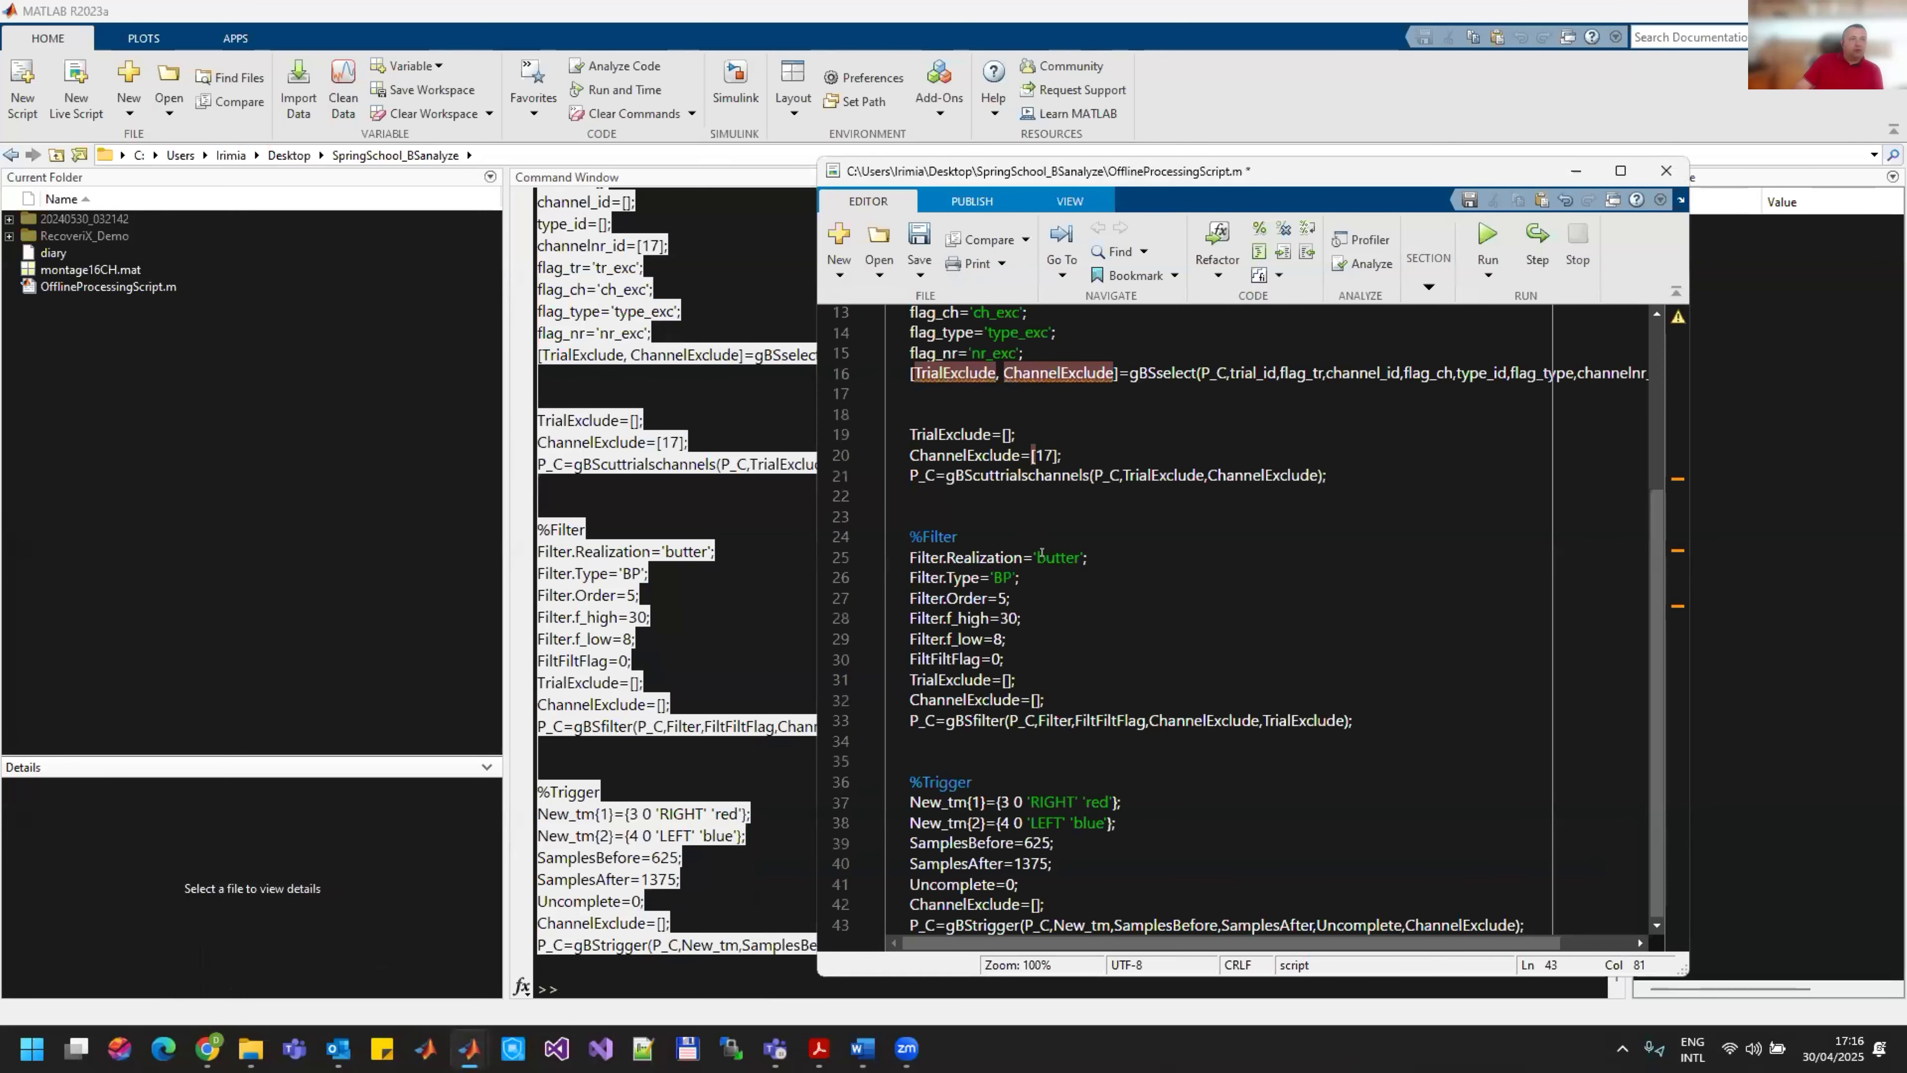
Step: Remove one surplus blank line before the %Select Trials and Channels section and one before the %Filter section of the script
scroll(999, 541, up, 4)
click(1039, 422)
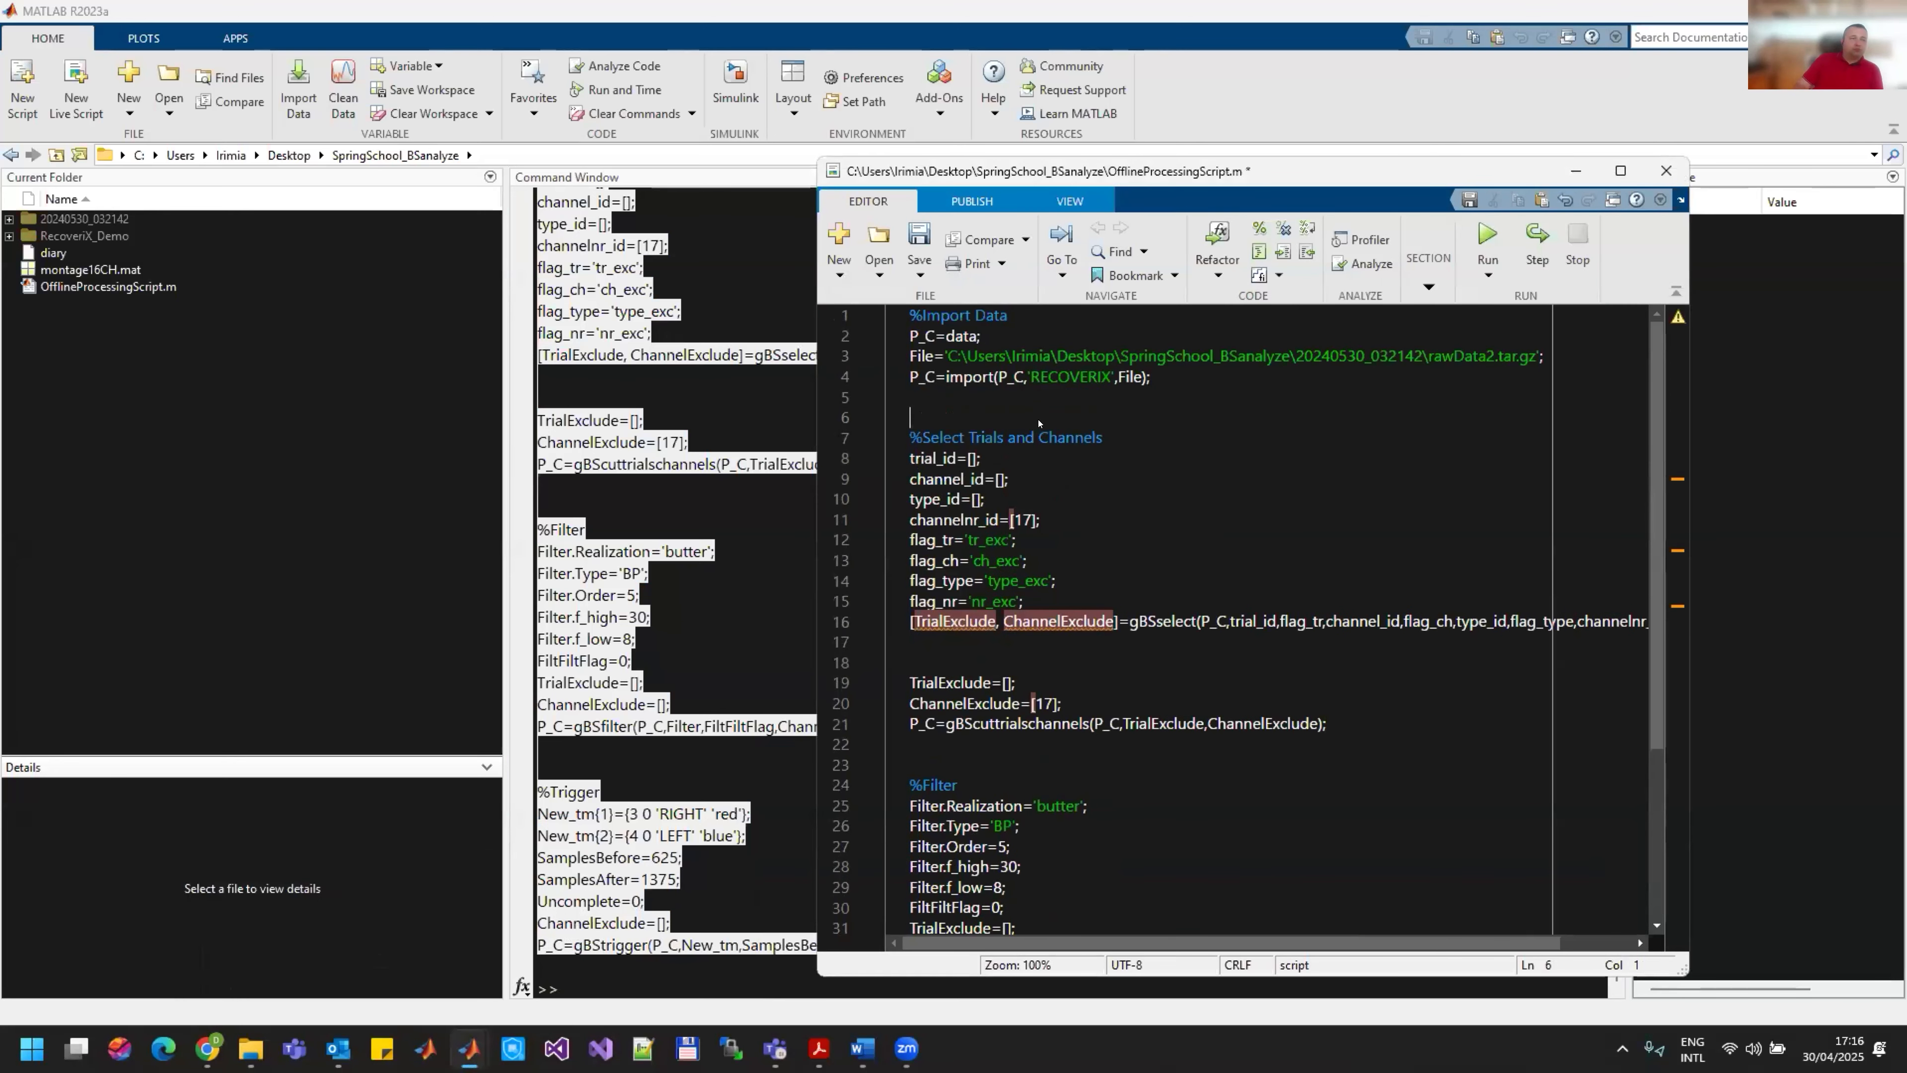
key(BackSpace)
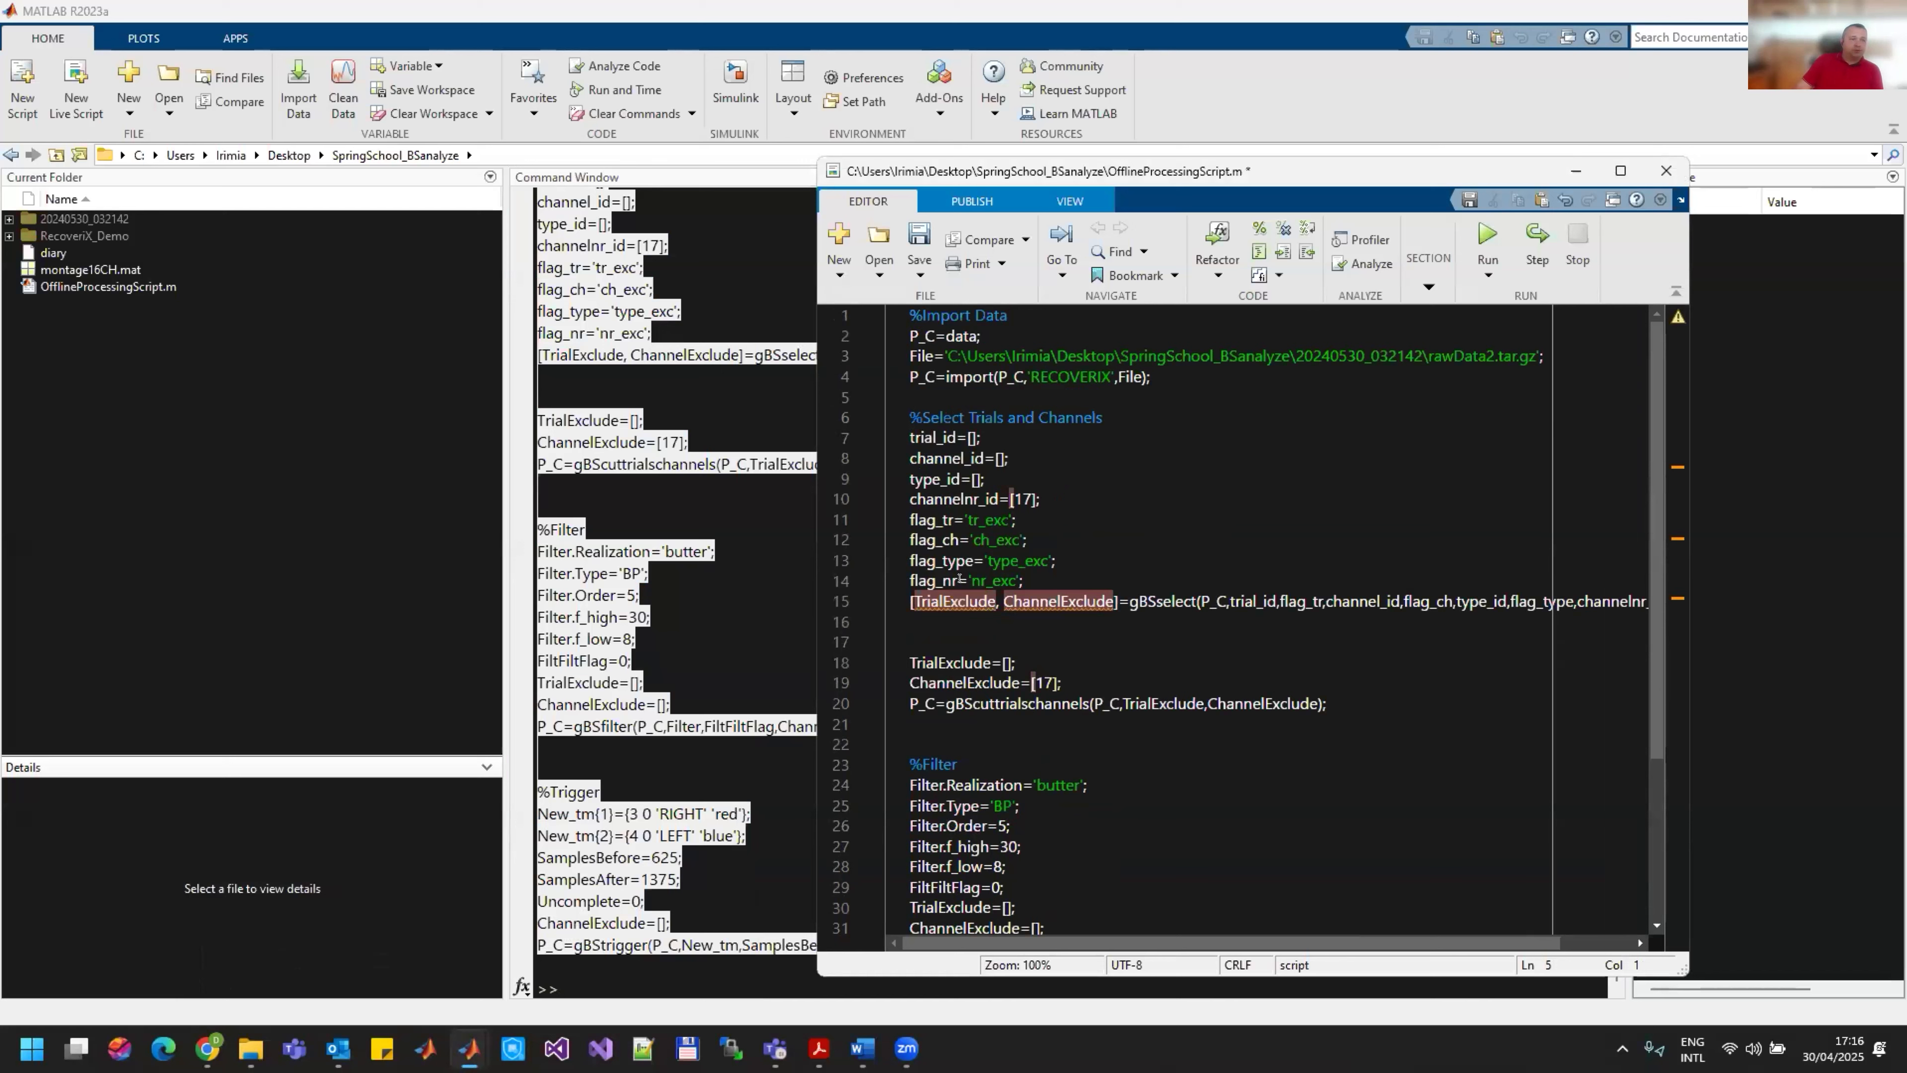
click(946, 740)
key(BackSpace)
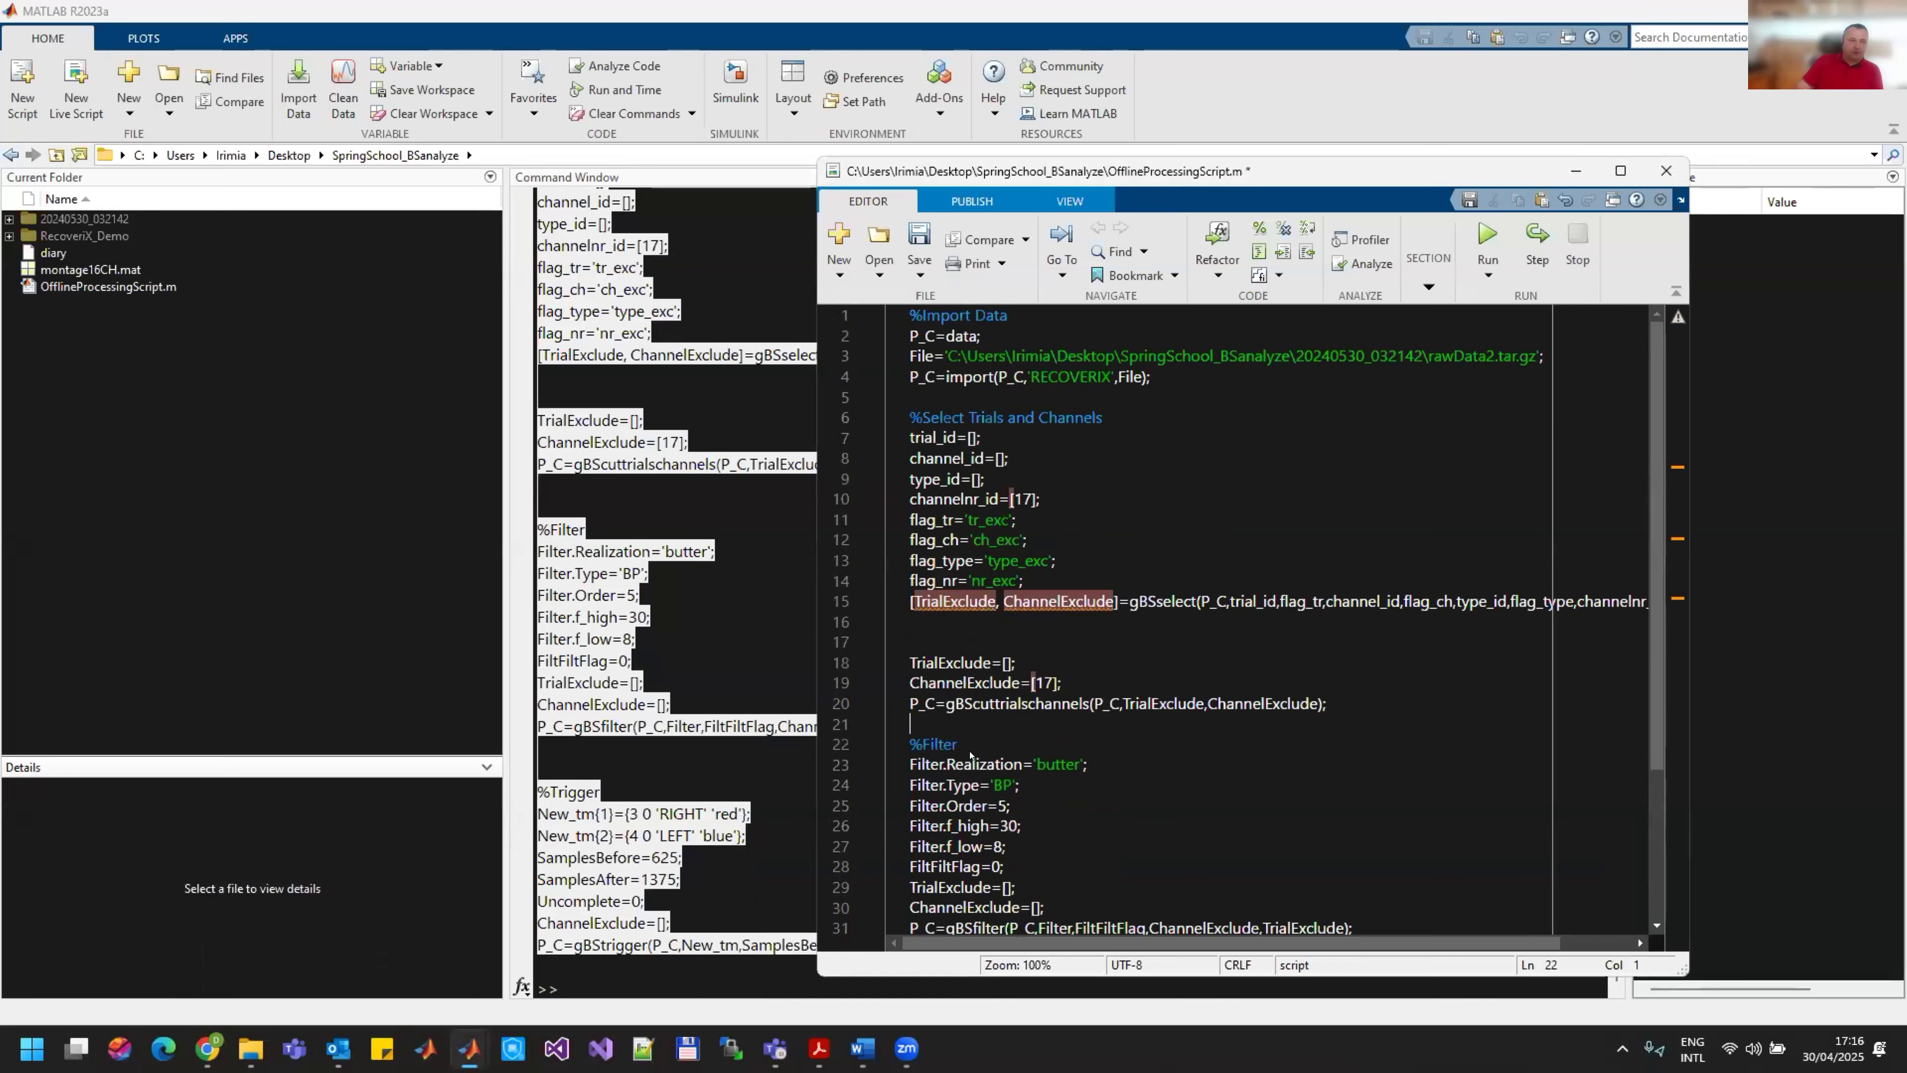
Step: Review the script and append two empty lines after the final gBStrigger call
click(1146, 374)
scroll(1171, 436, down, 3)
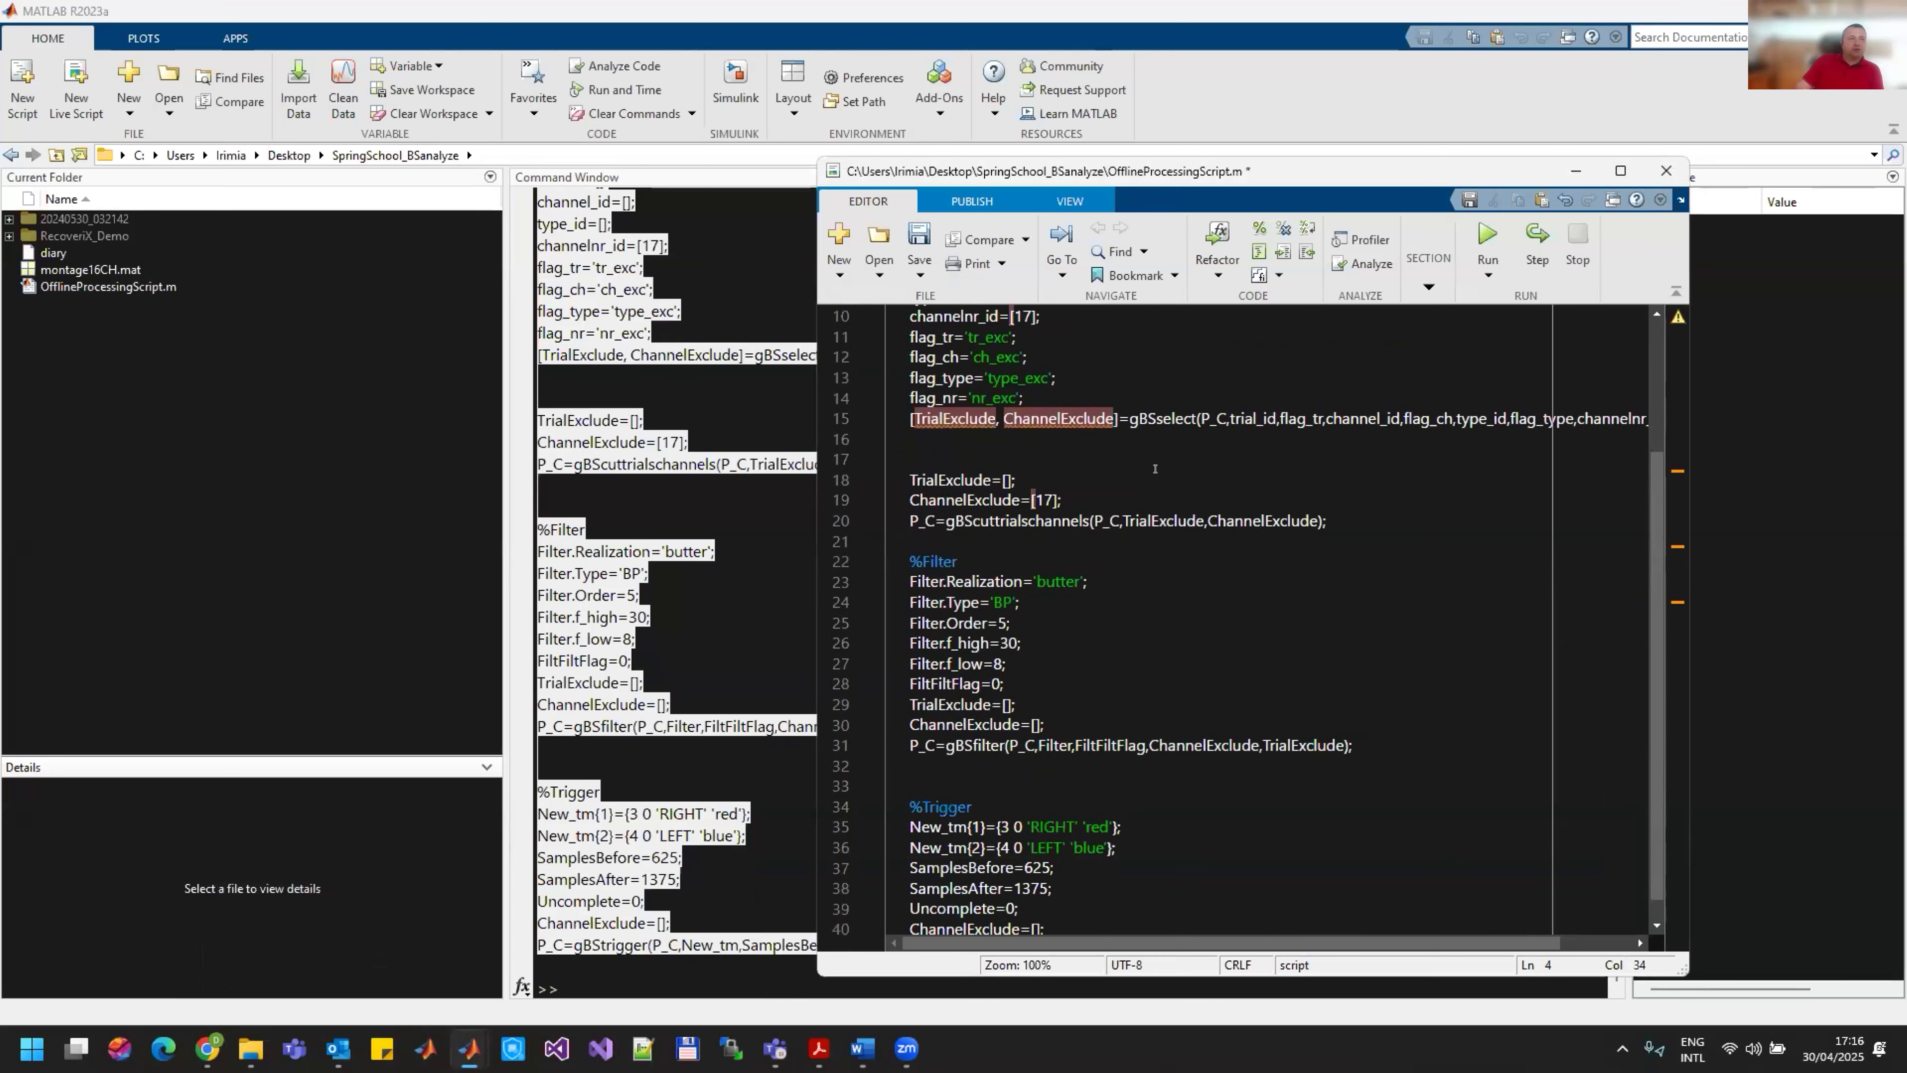
scroll(1153, 482, up, 3)
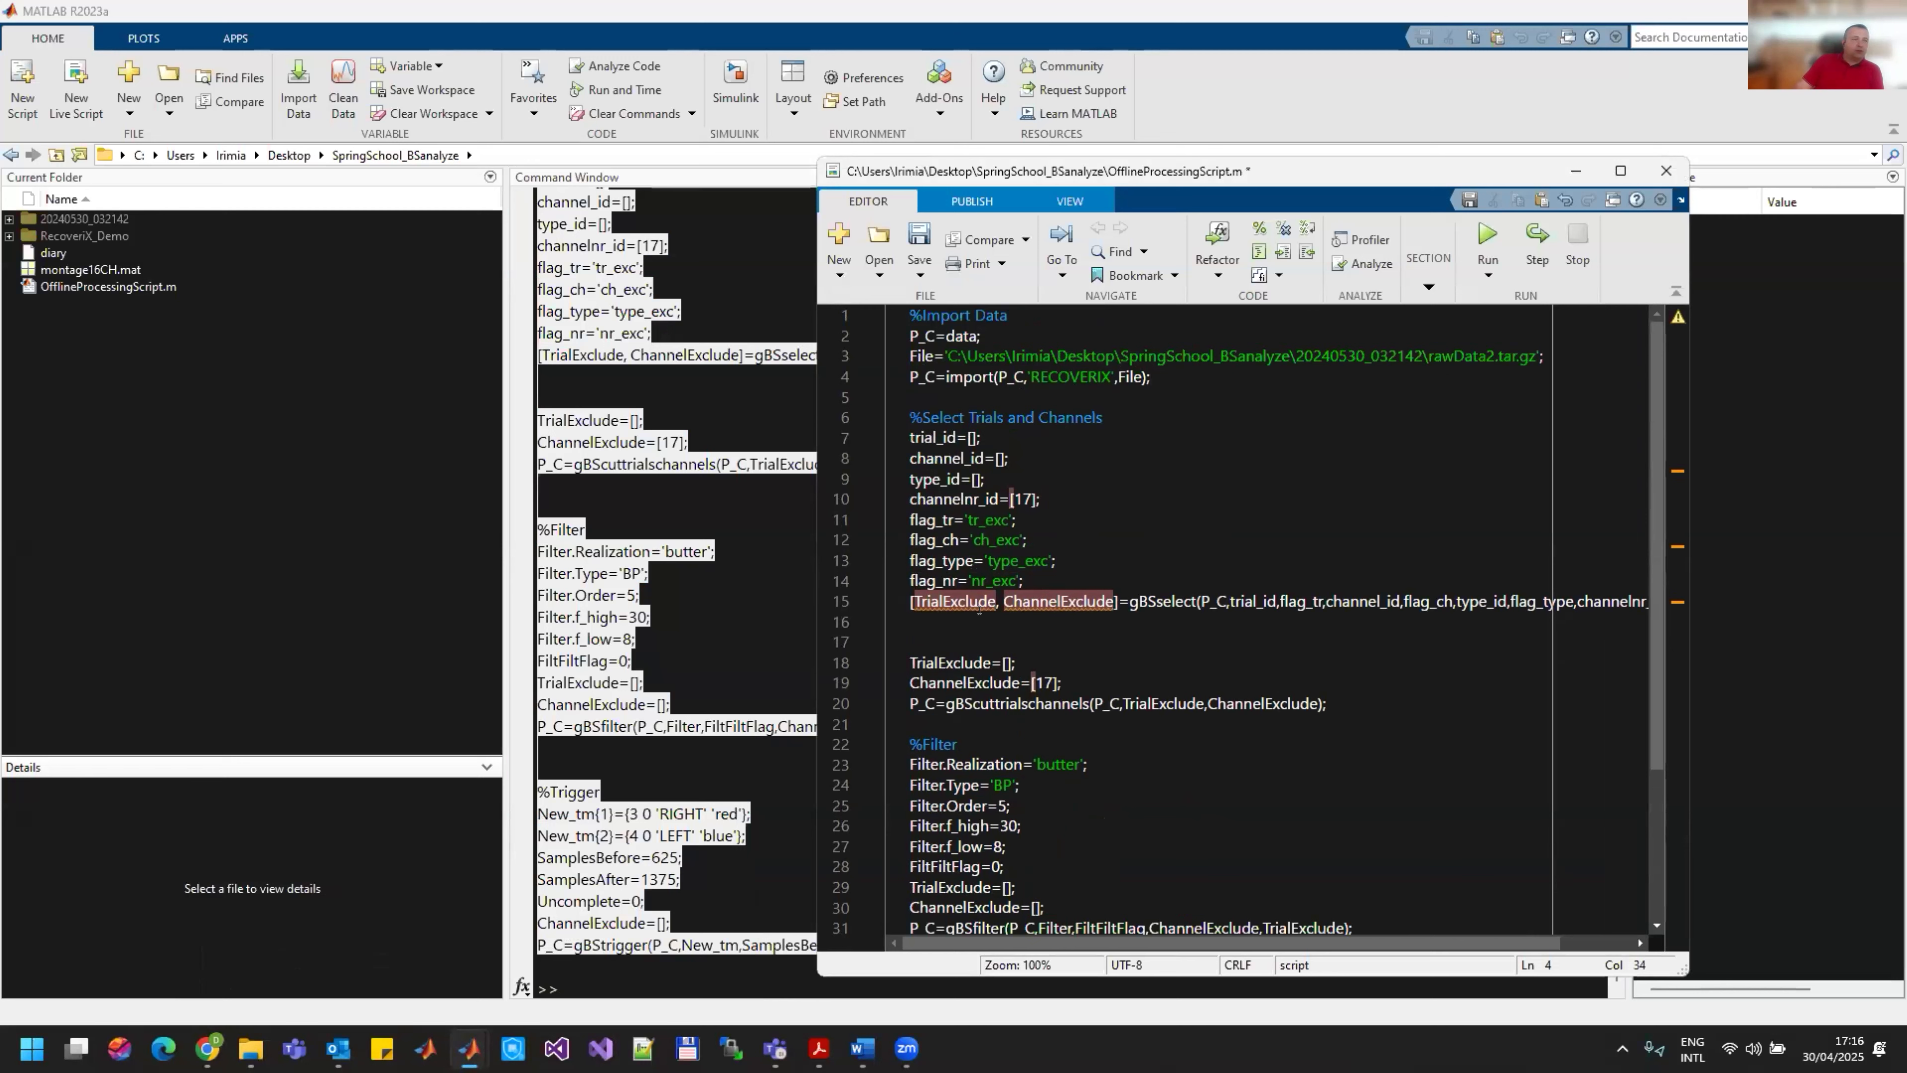
click(1037, 402)
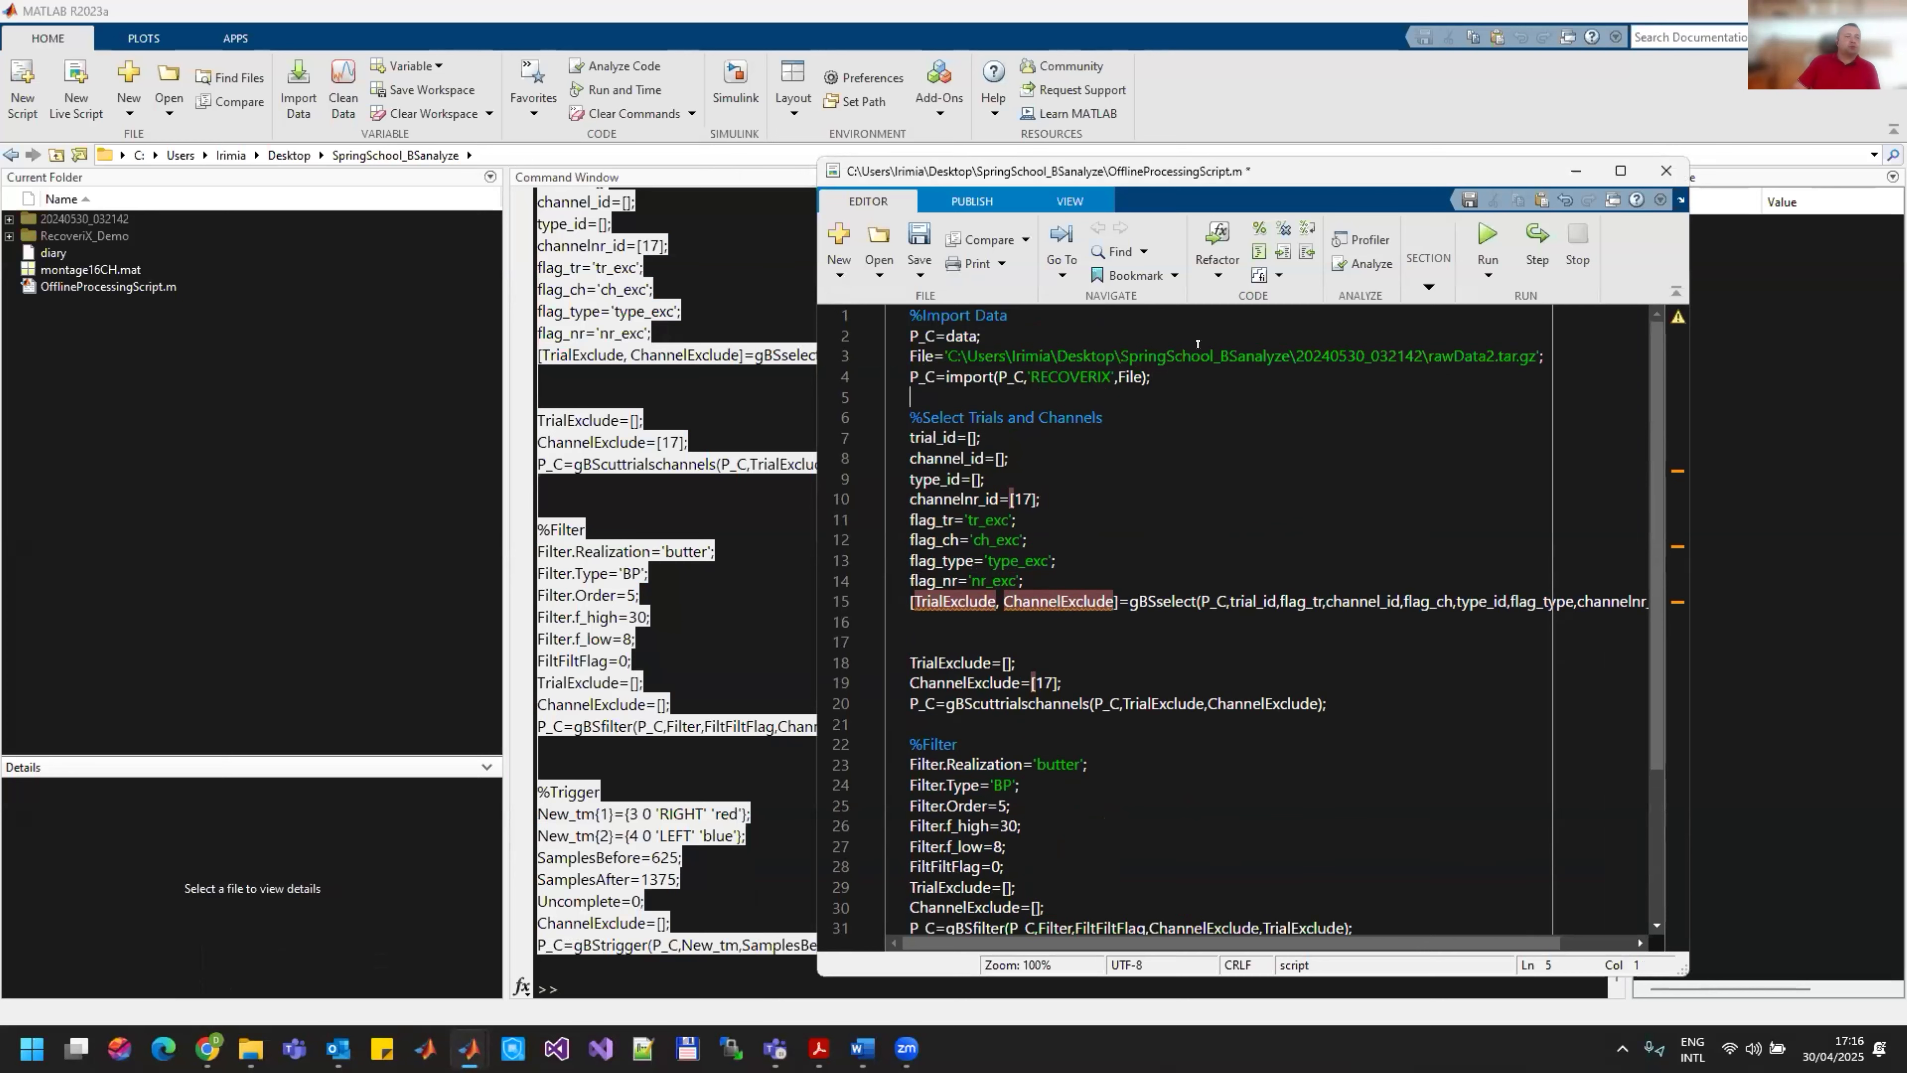
scroll(1037, 800, down, 4)
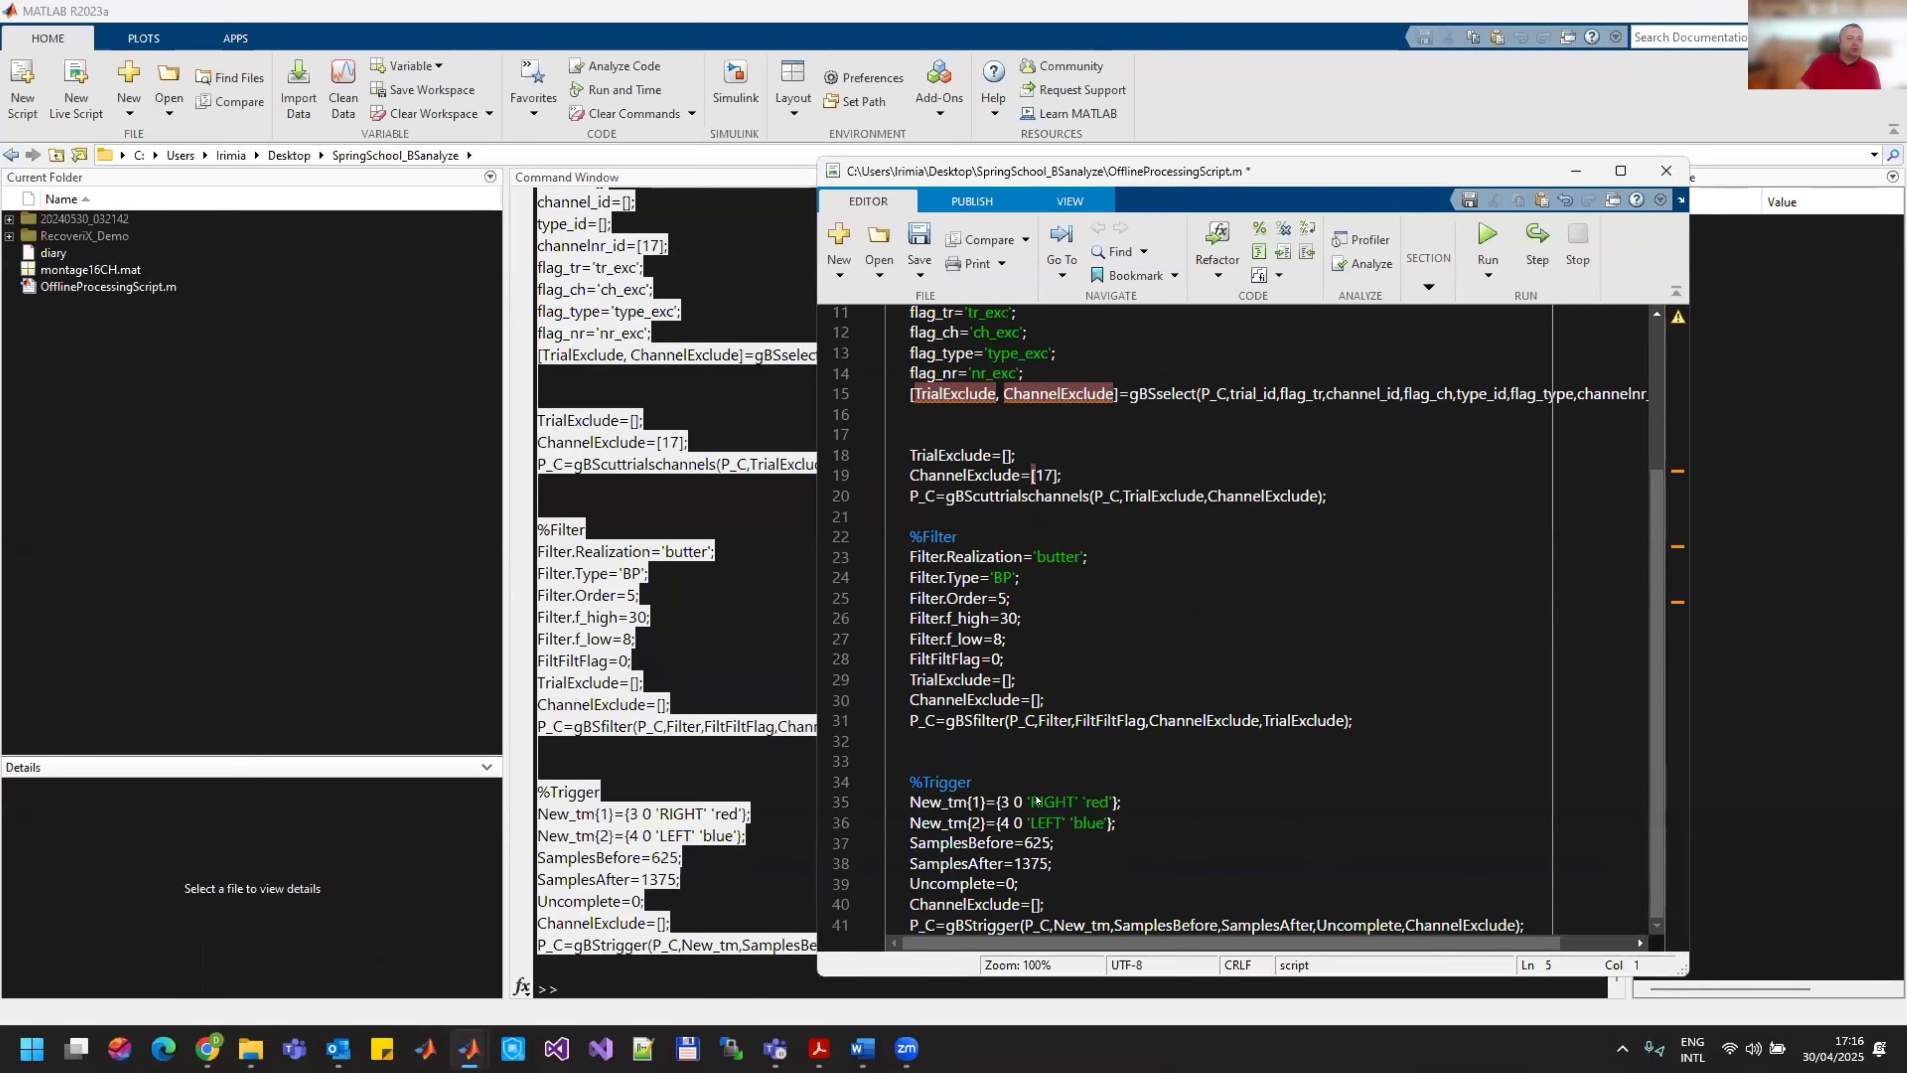
click(1534, 933)
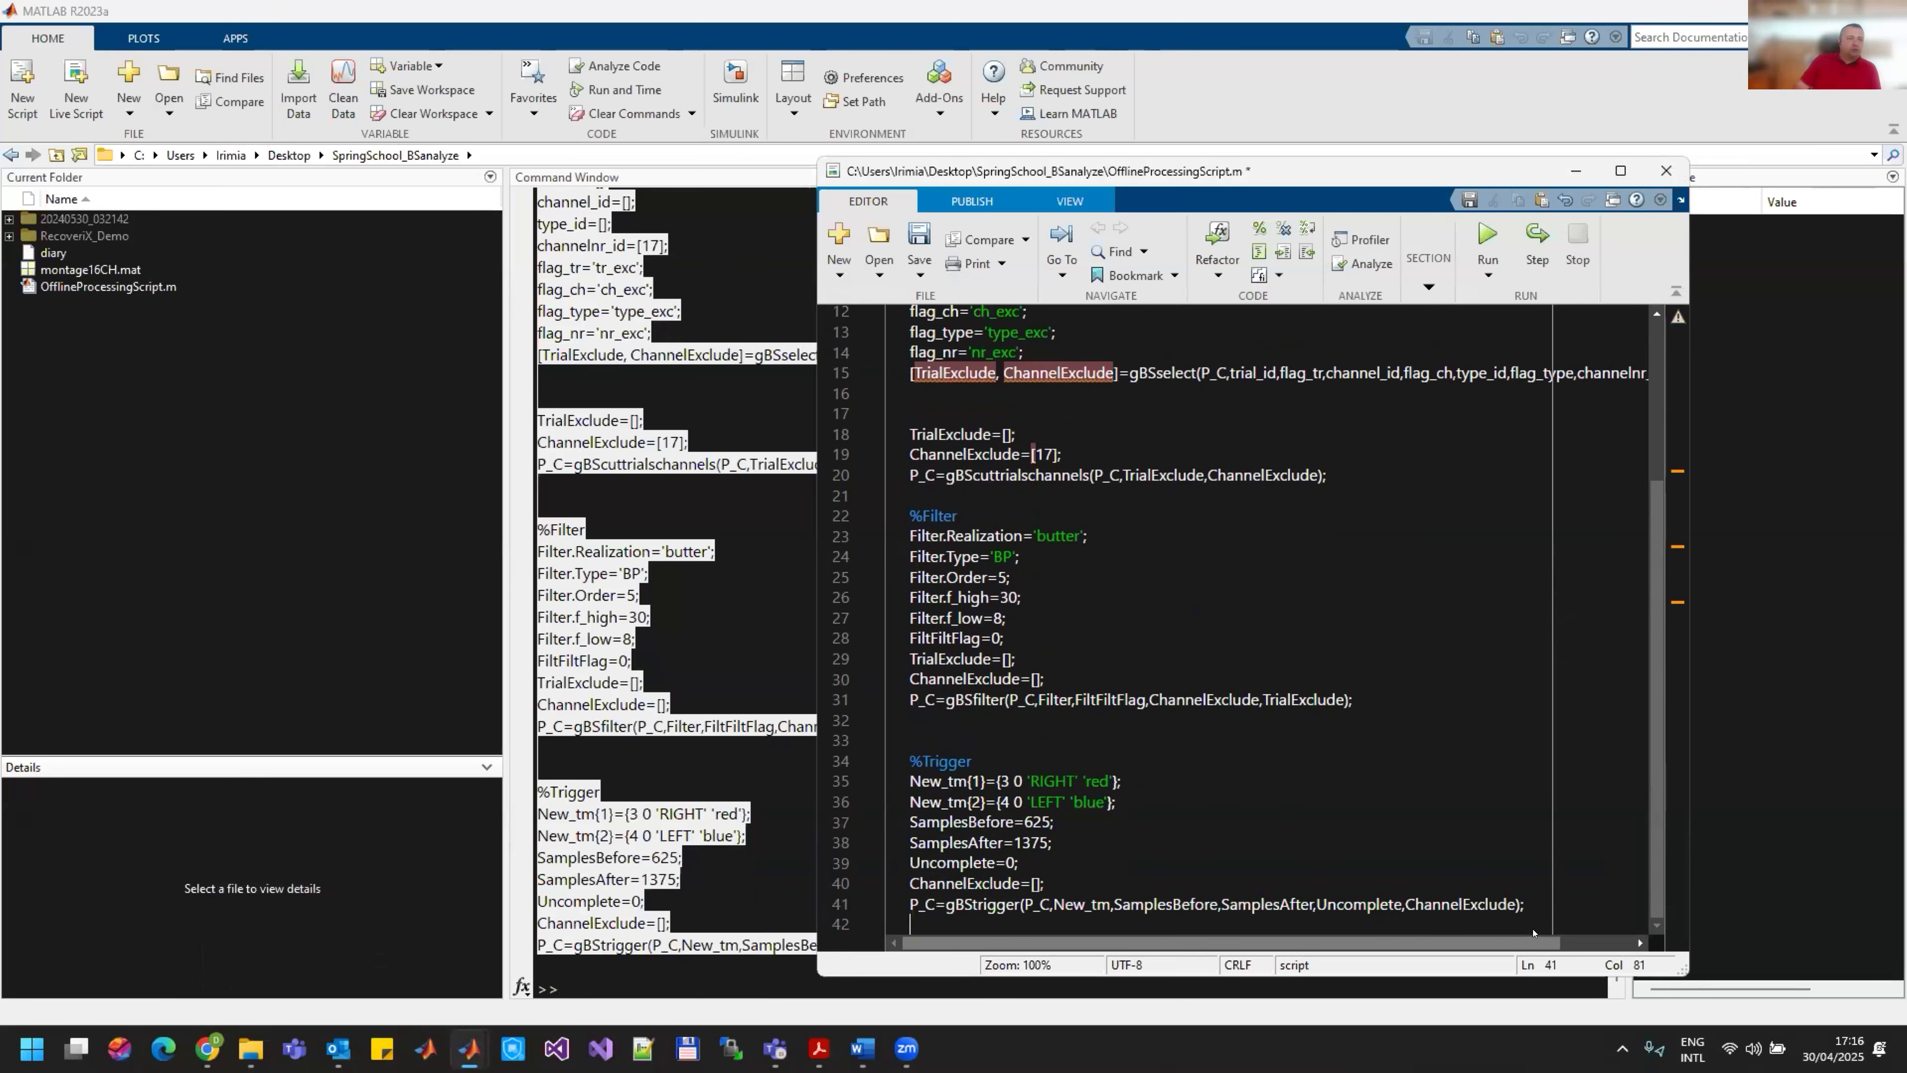
key(Return)
key(Return)
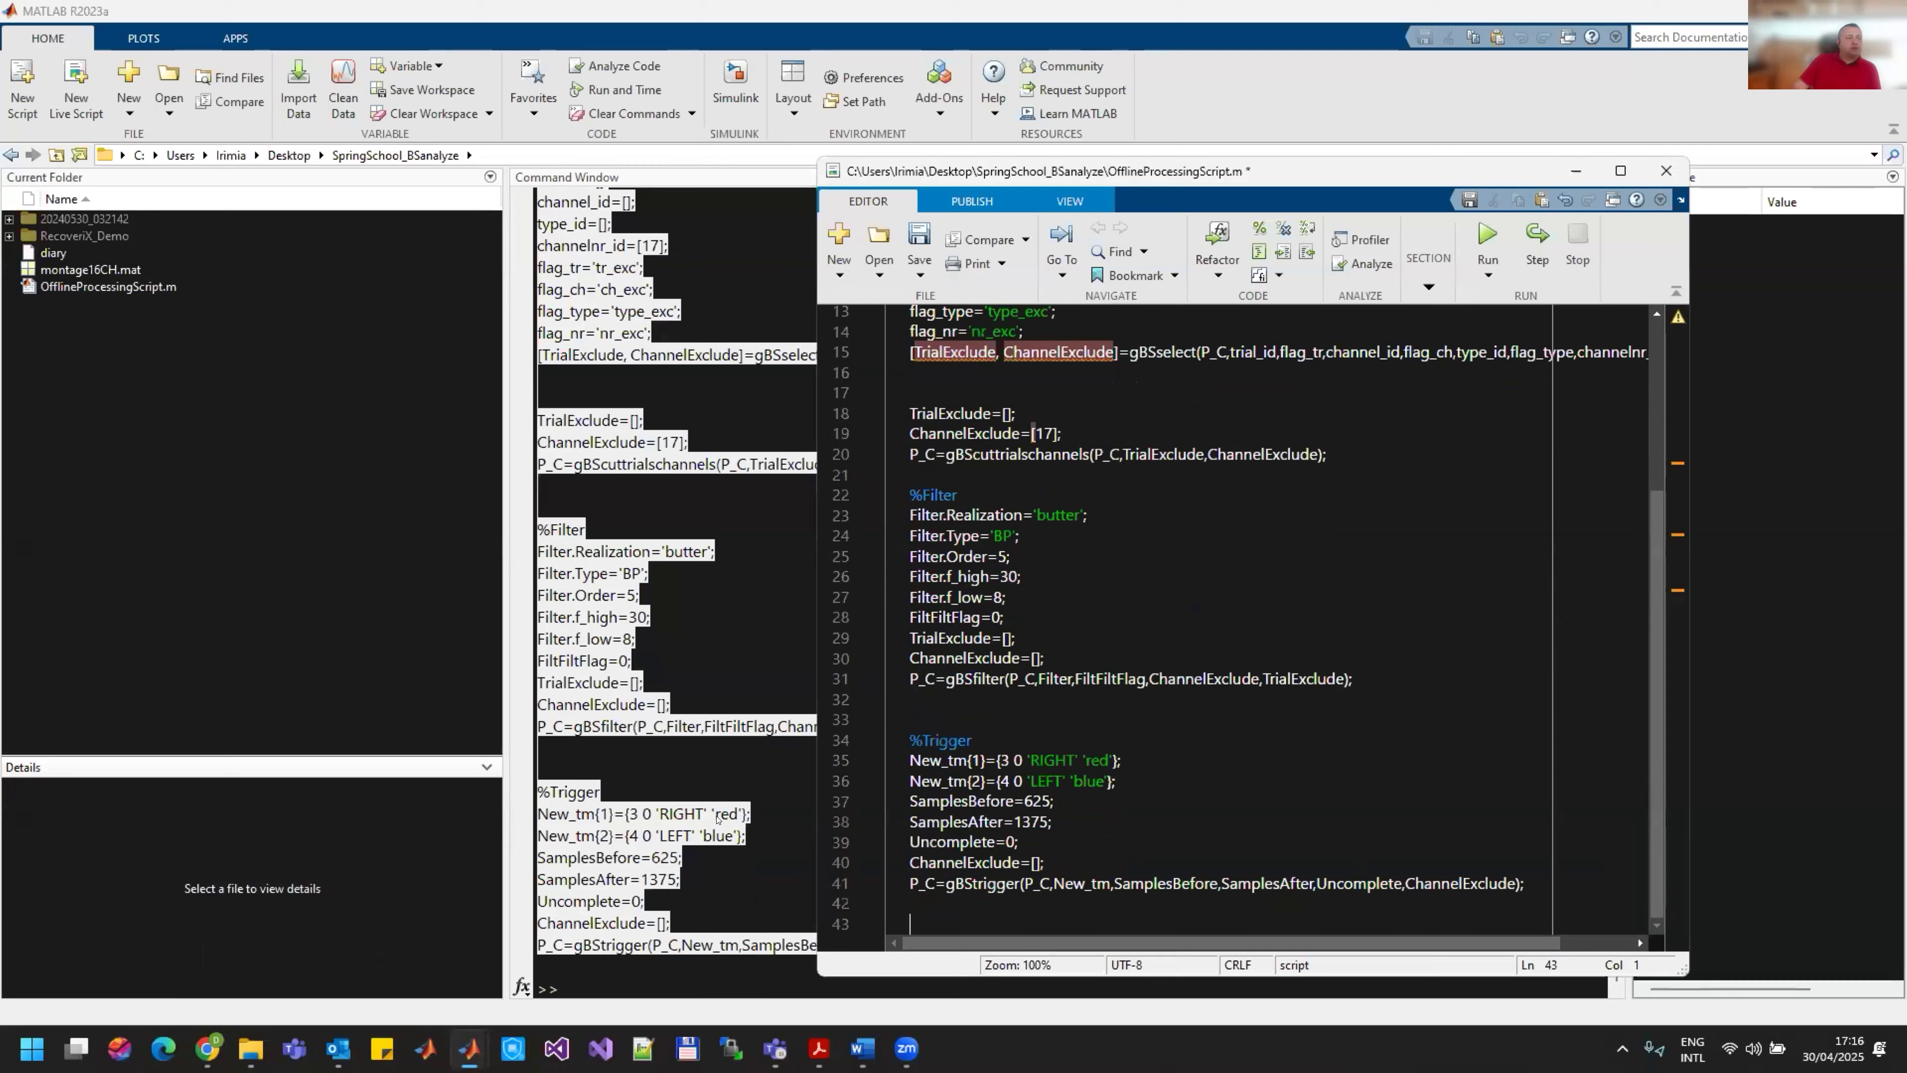
Step: Return to the Data Editor and save the triggered data as a MAT-file named TriggeredDataset in the SpringSchool_BSanalyze folder
click(723, 940)
mouse_move(465, 1044)
click(477, 954)
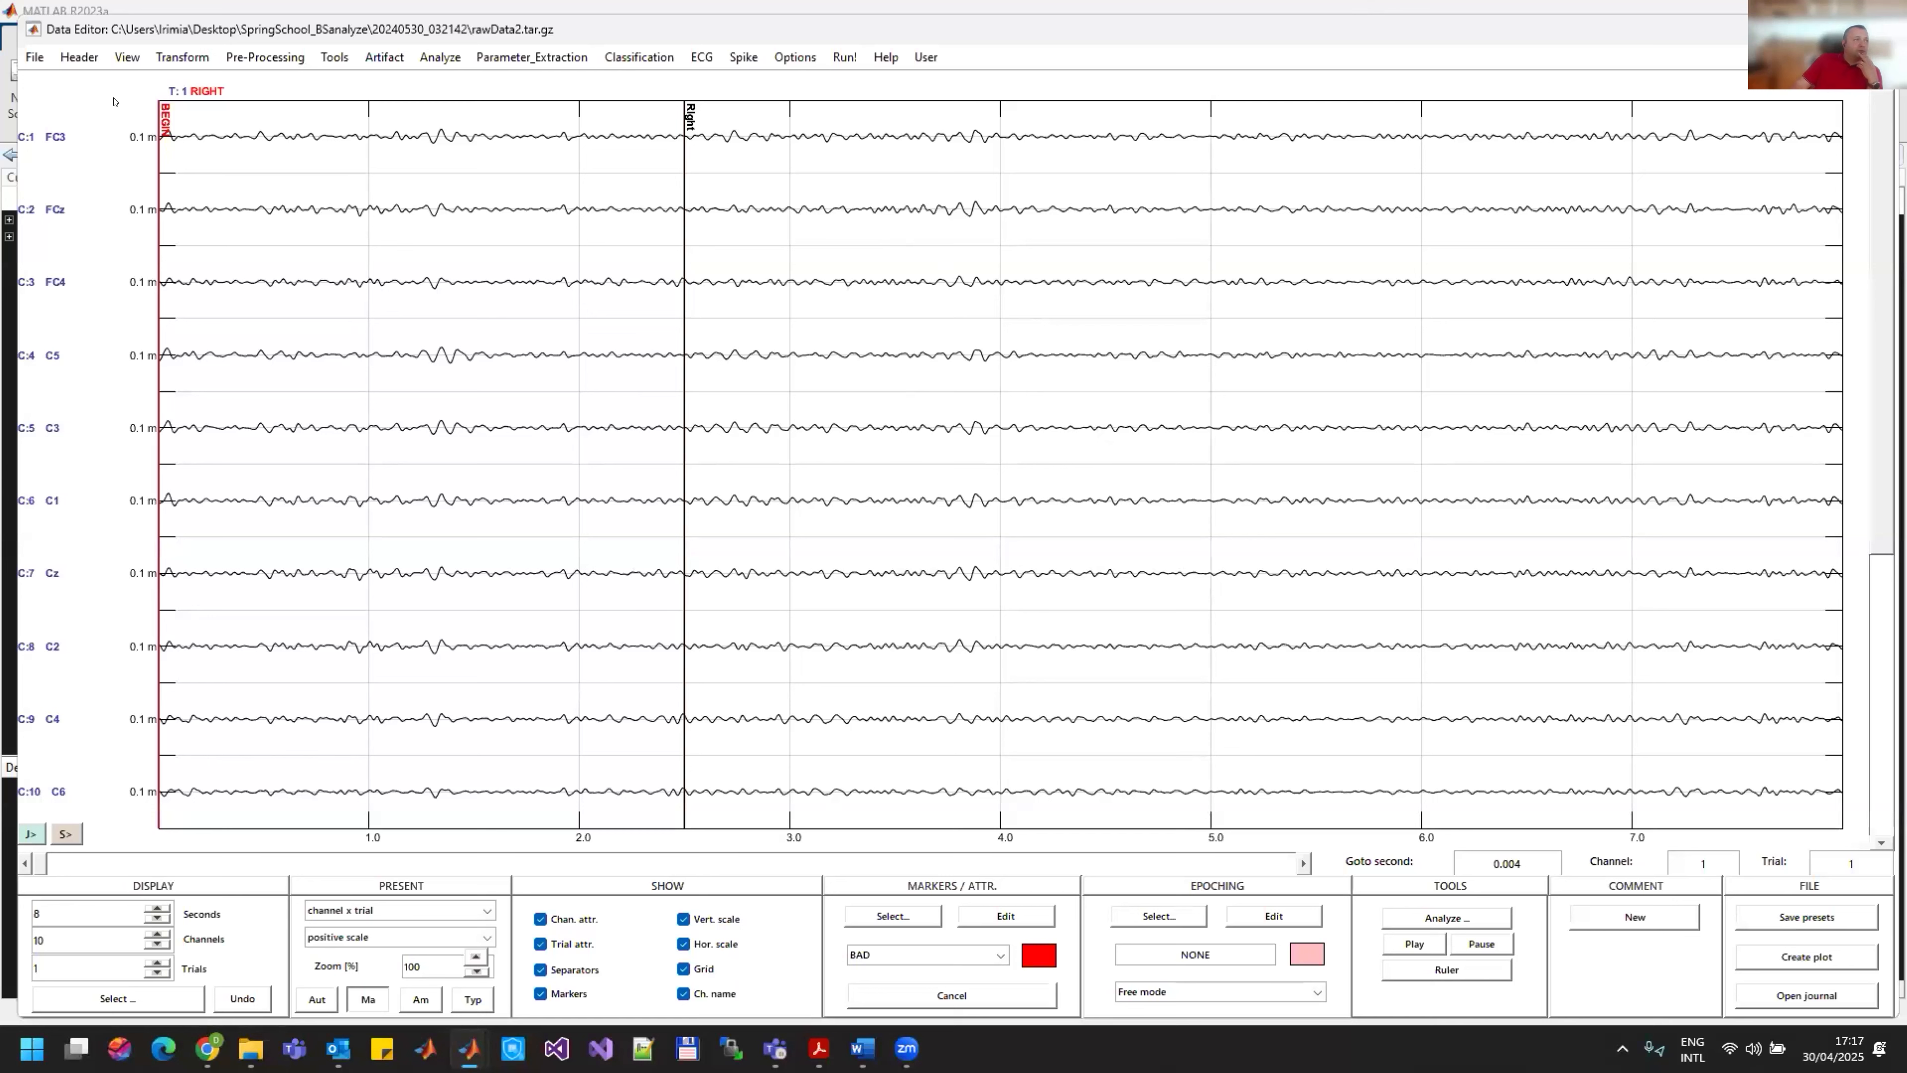
click(35, 57)
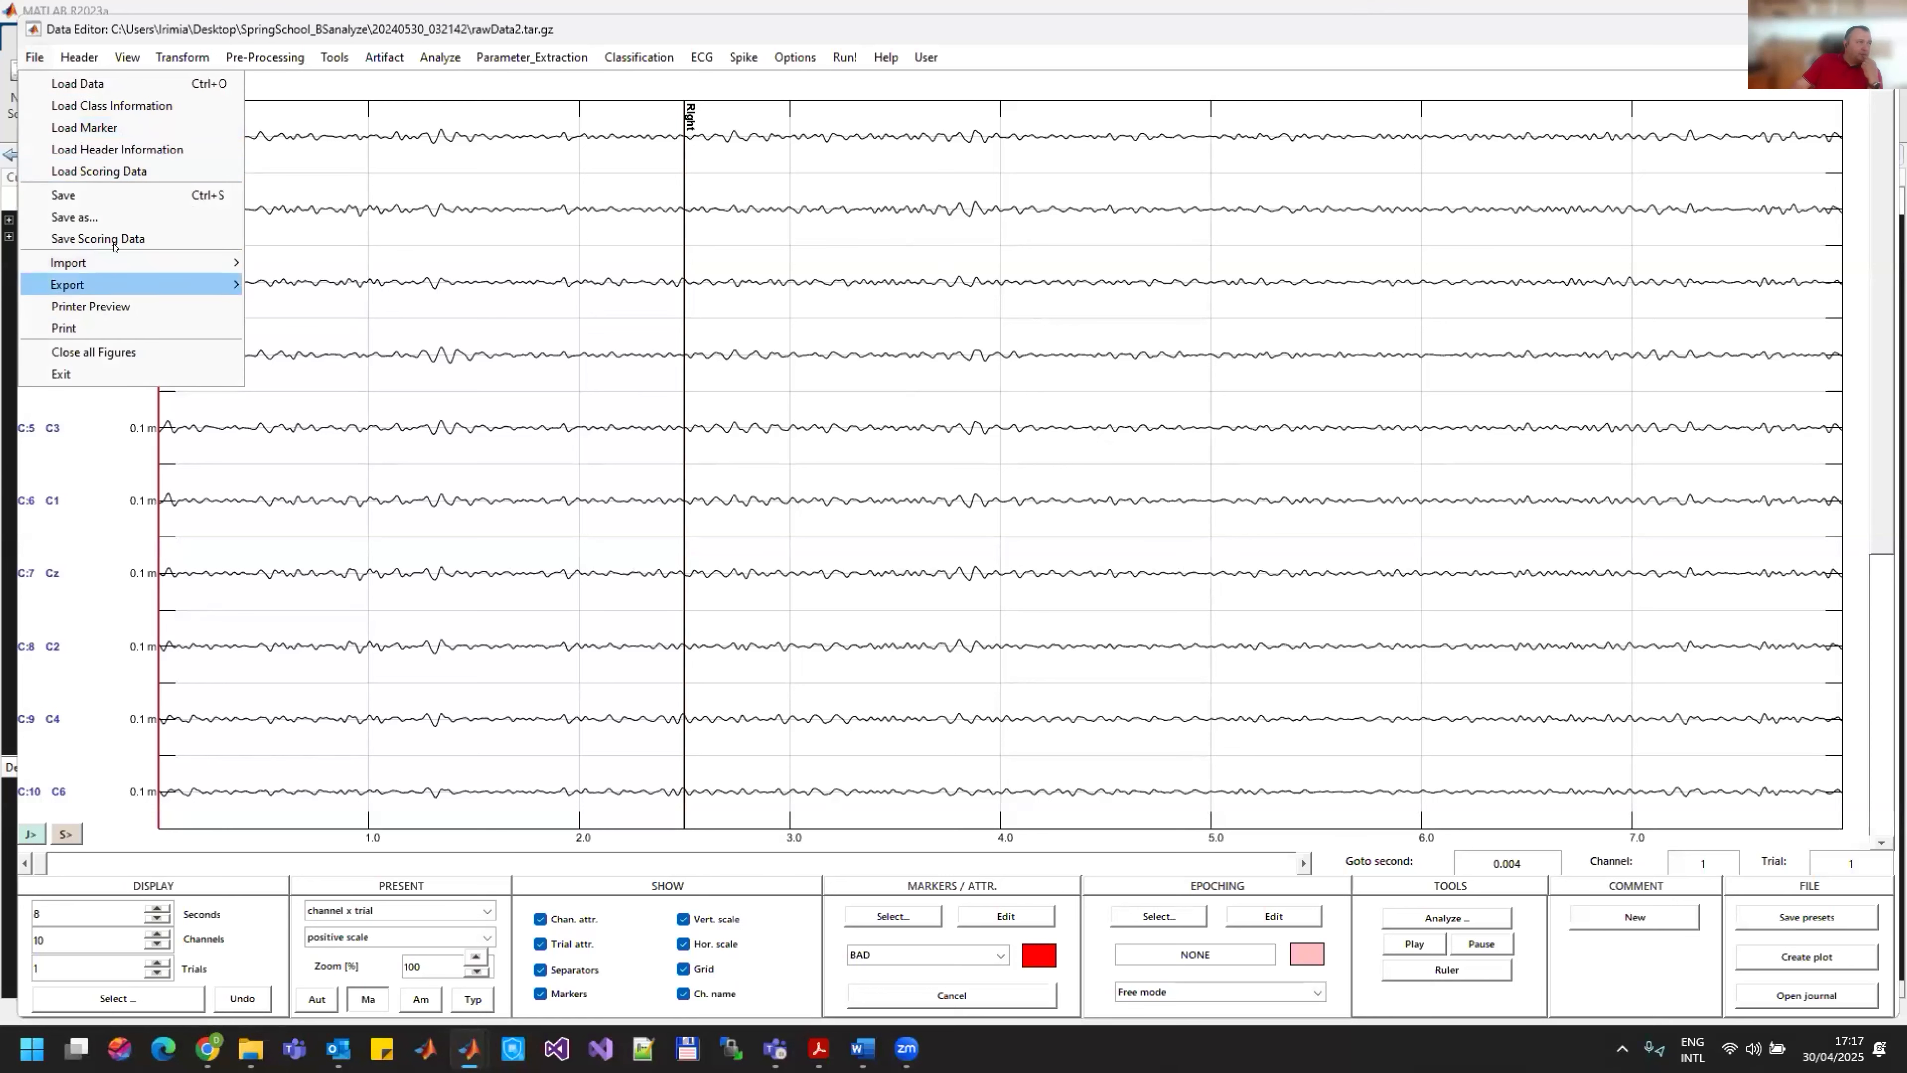
click(117, 217)
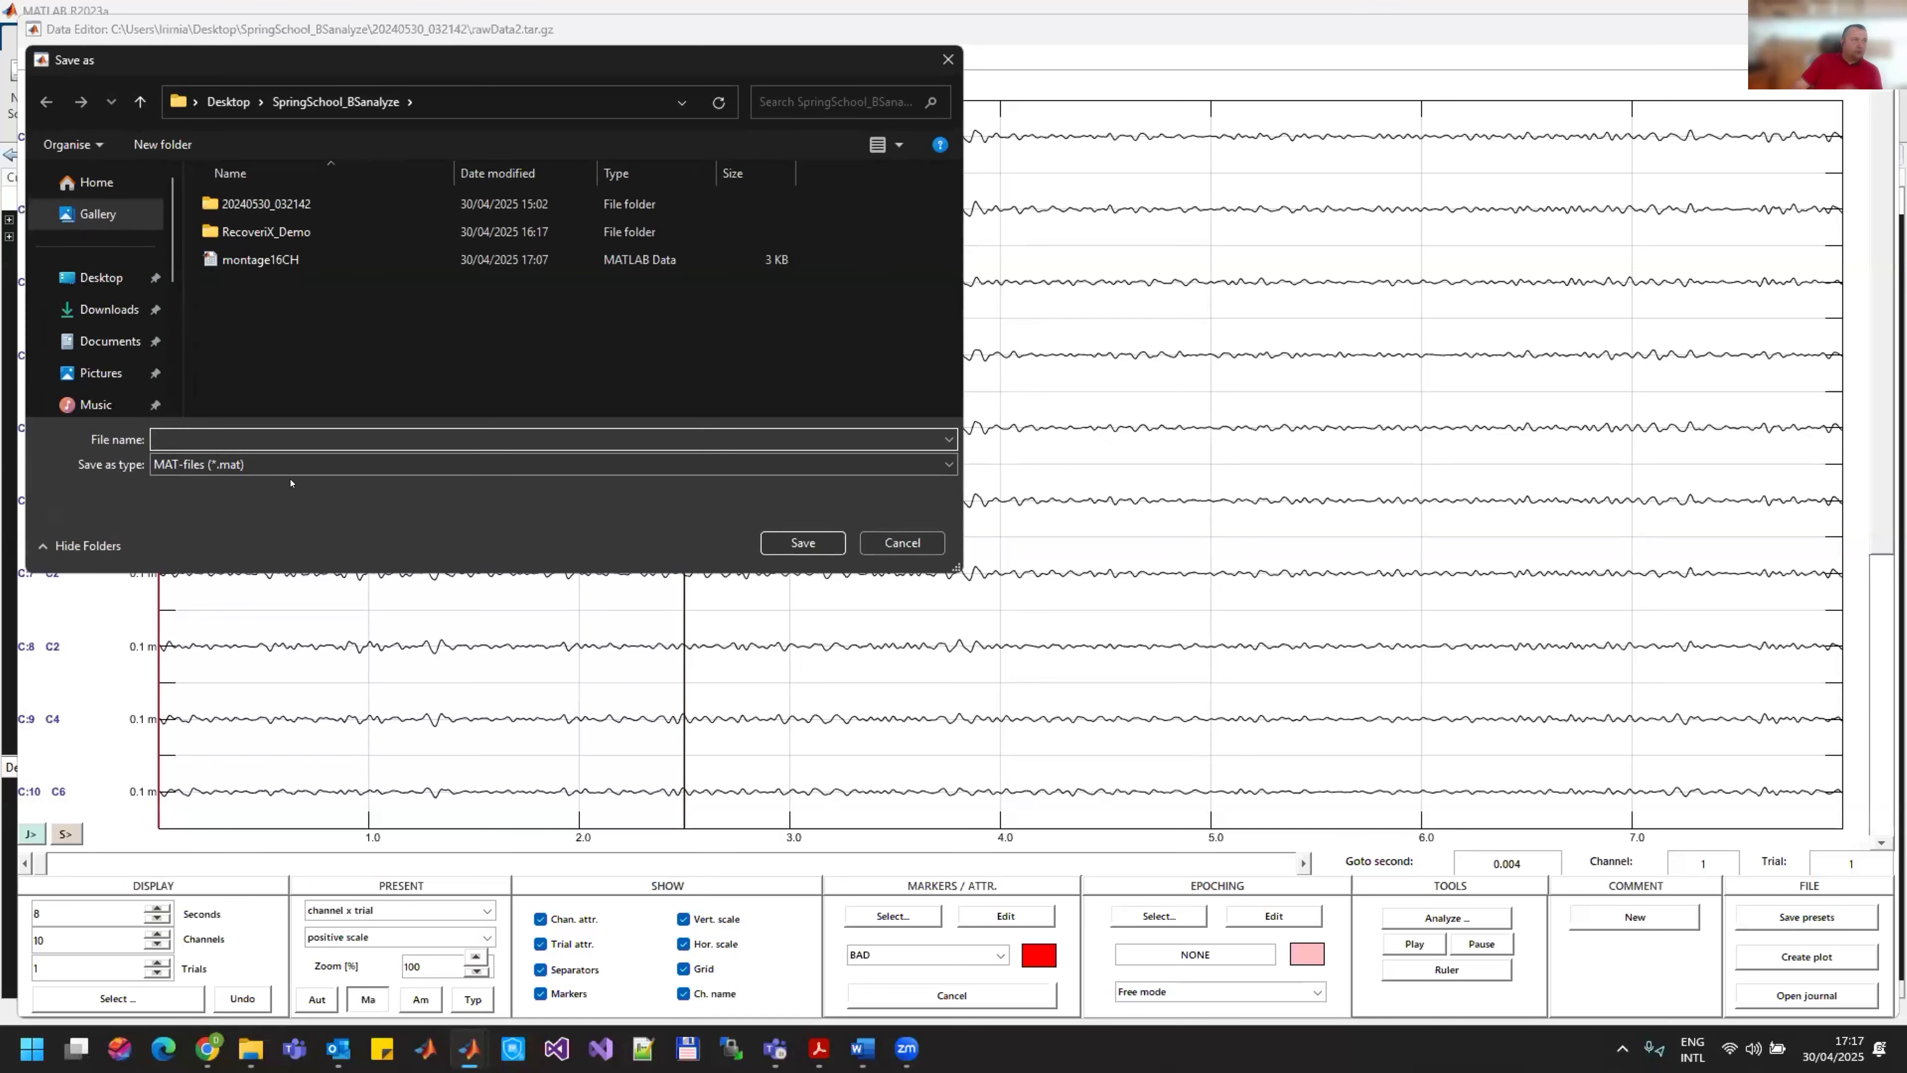
text(TriggeredDataset)
key(Return)
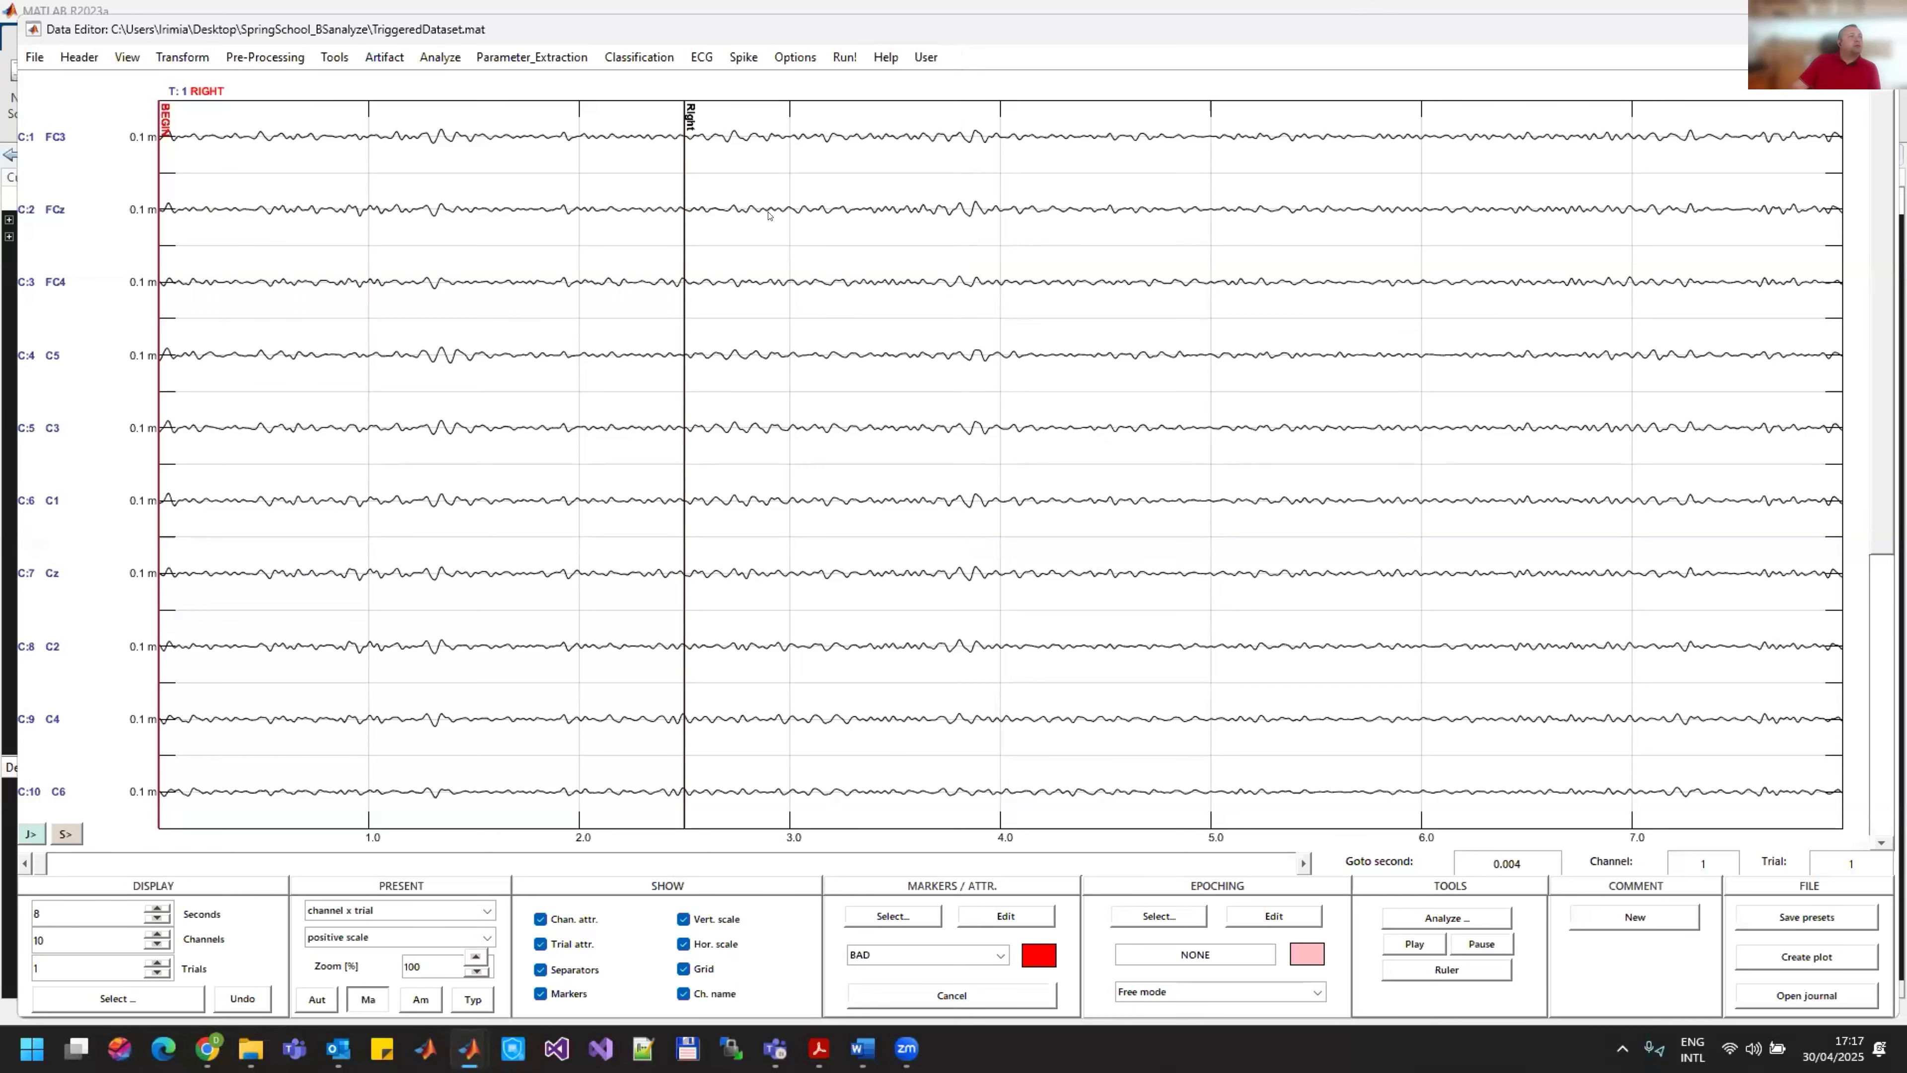
Step: Maximize the Data Editor and run the C3C4lapl-Lapl. source derivation from montage16CH.mat, replacing the involved channels
double_click(783, 27)
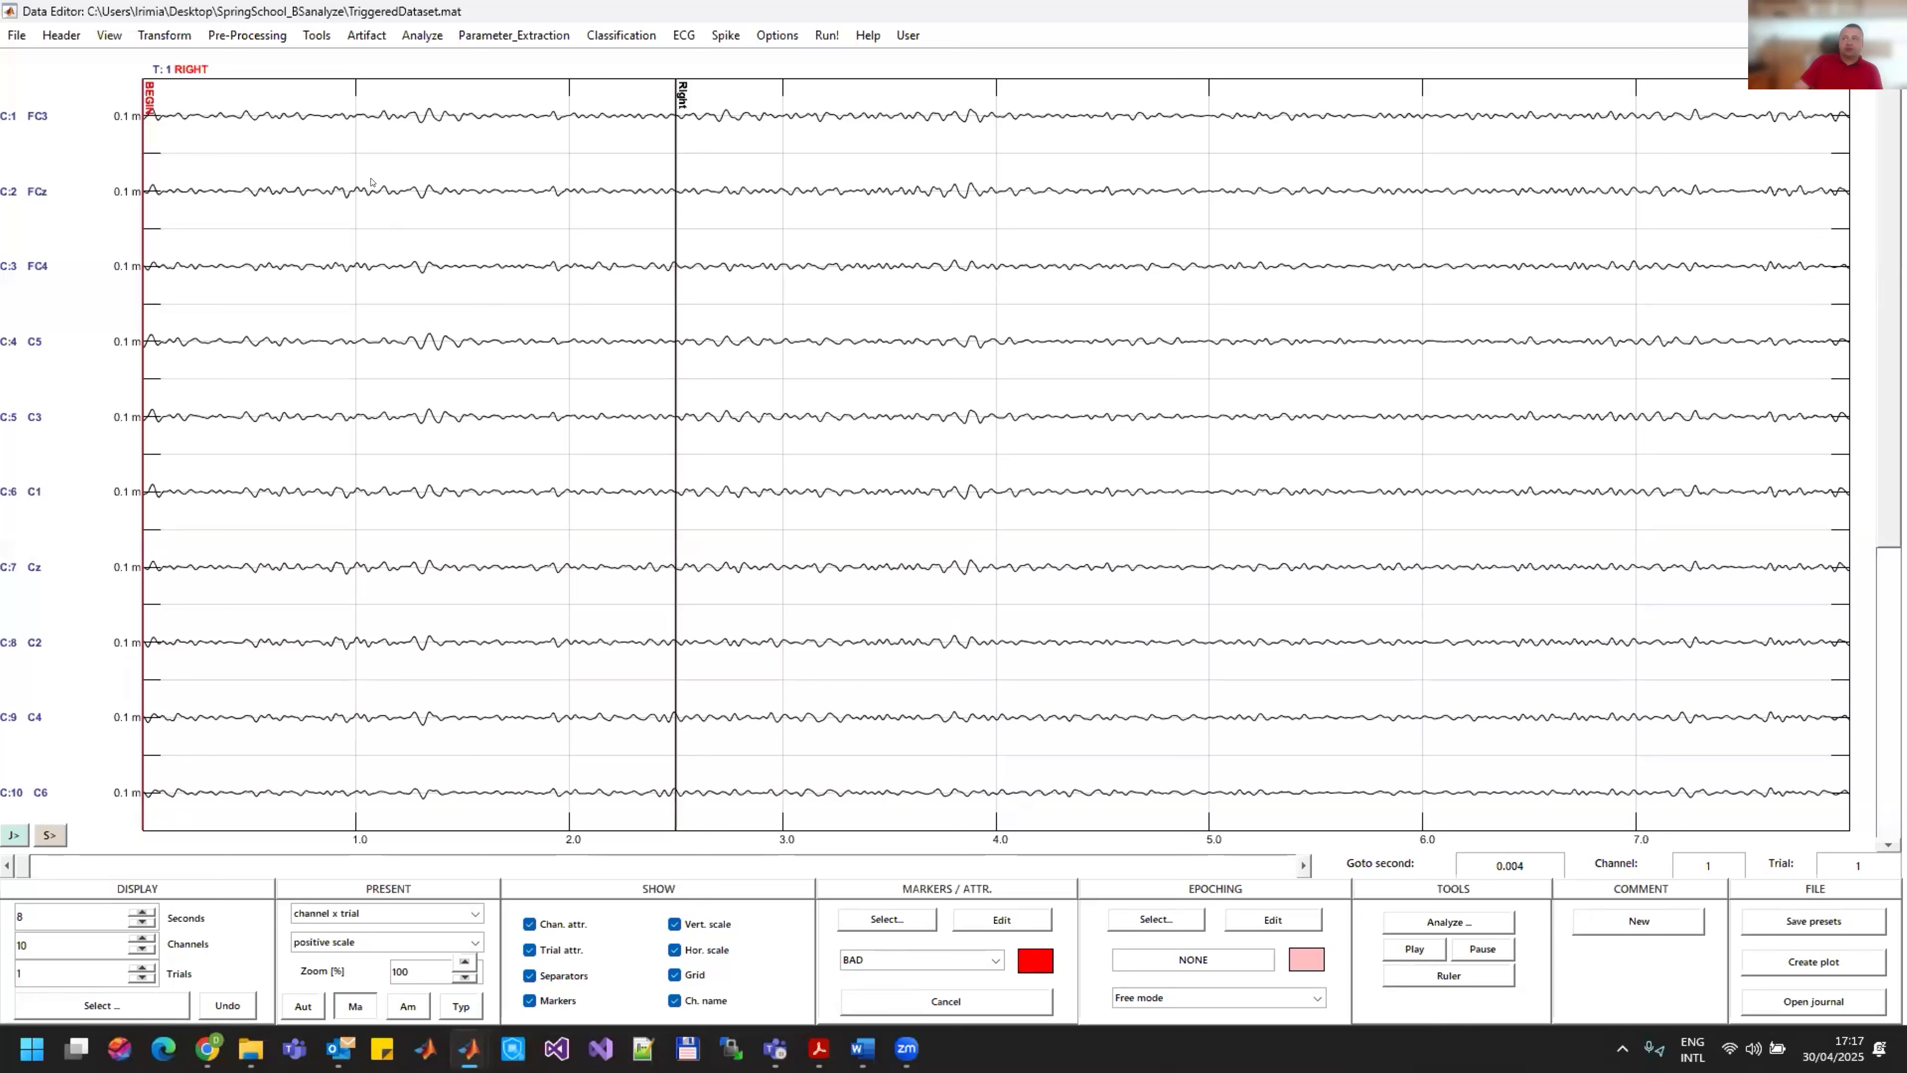
click(257, 37)
click(274, 60)
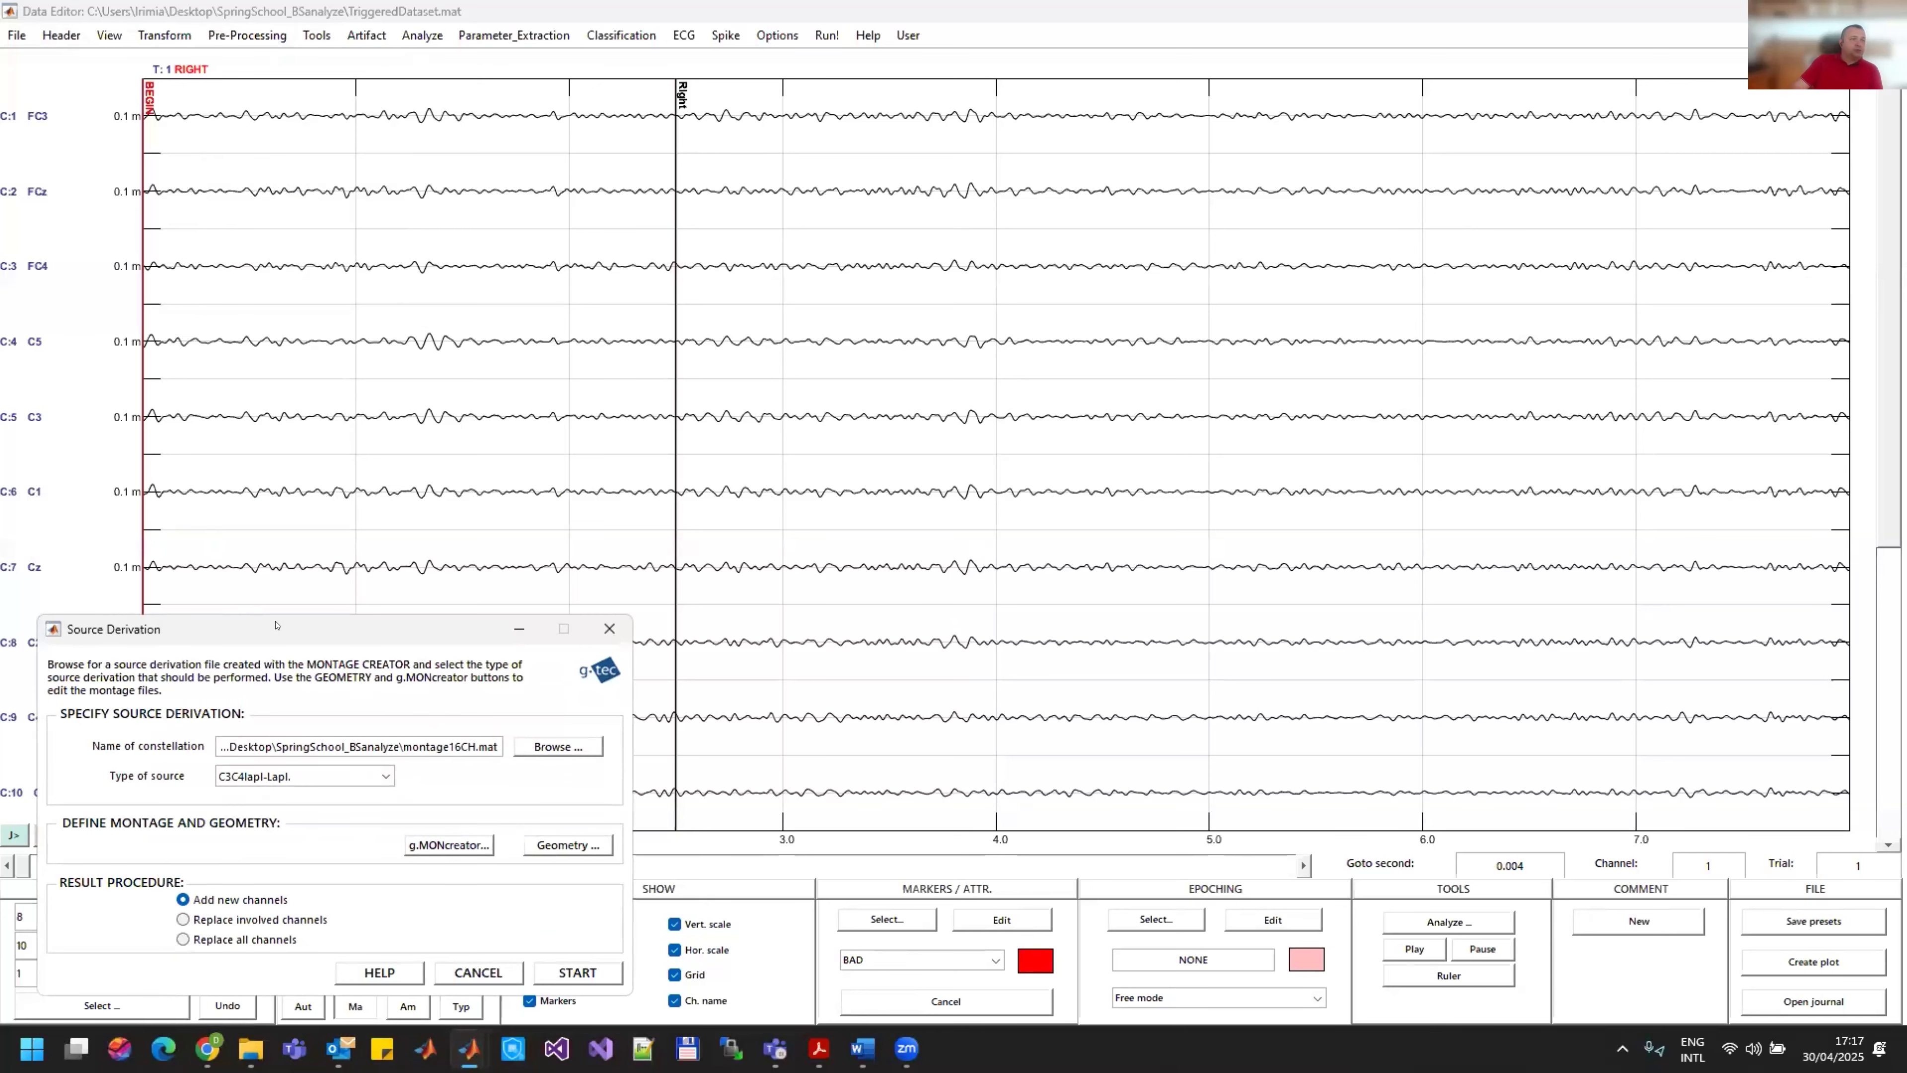
drag(275, 625, 845, 292)
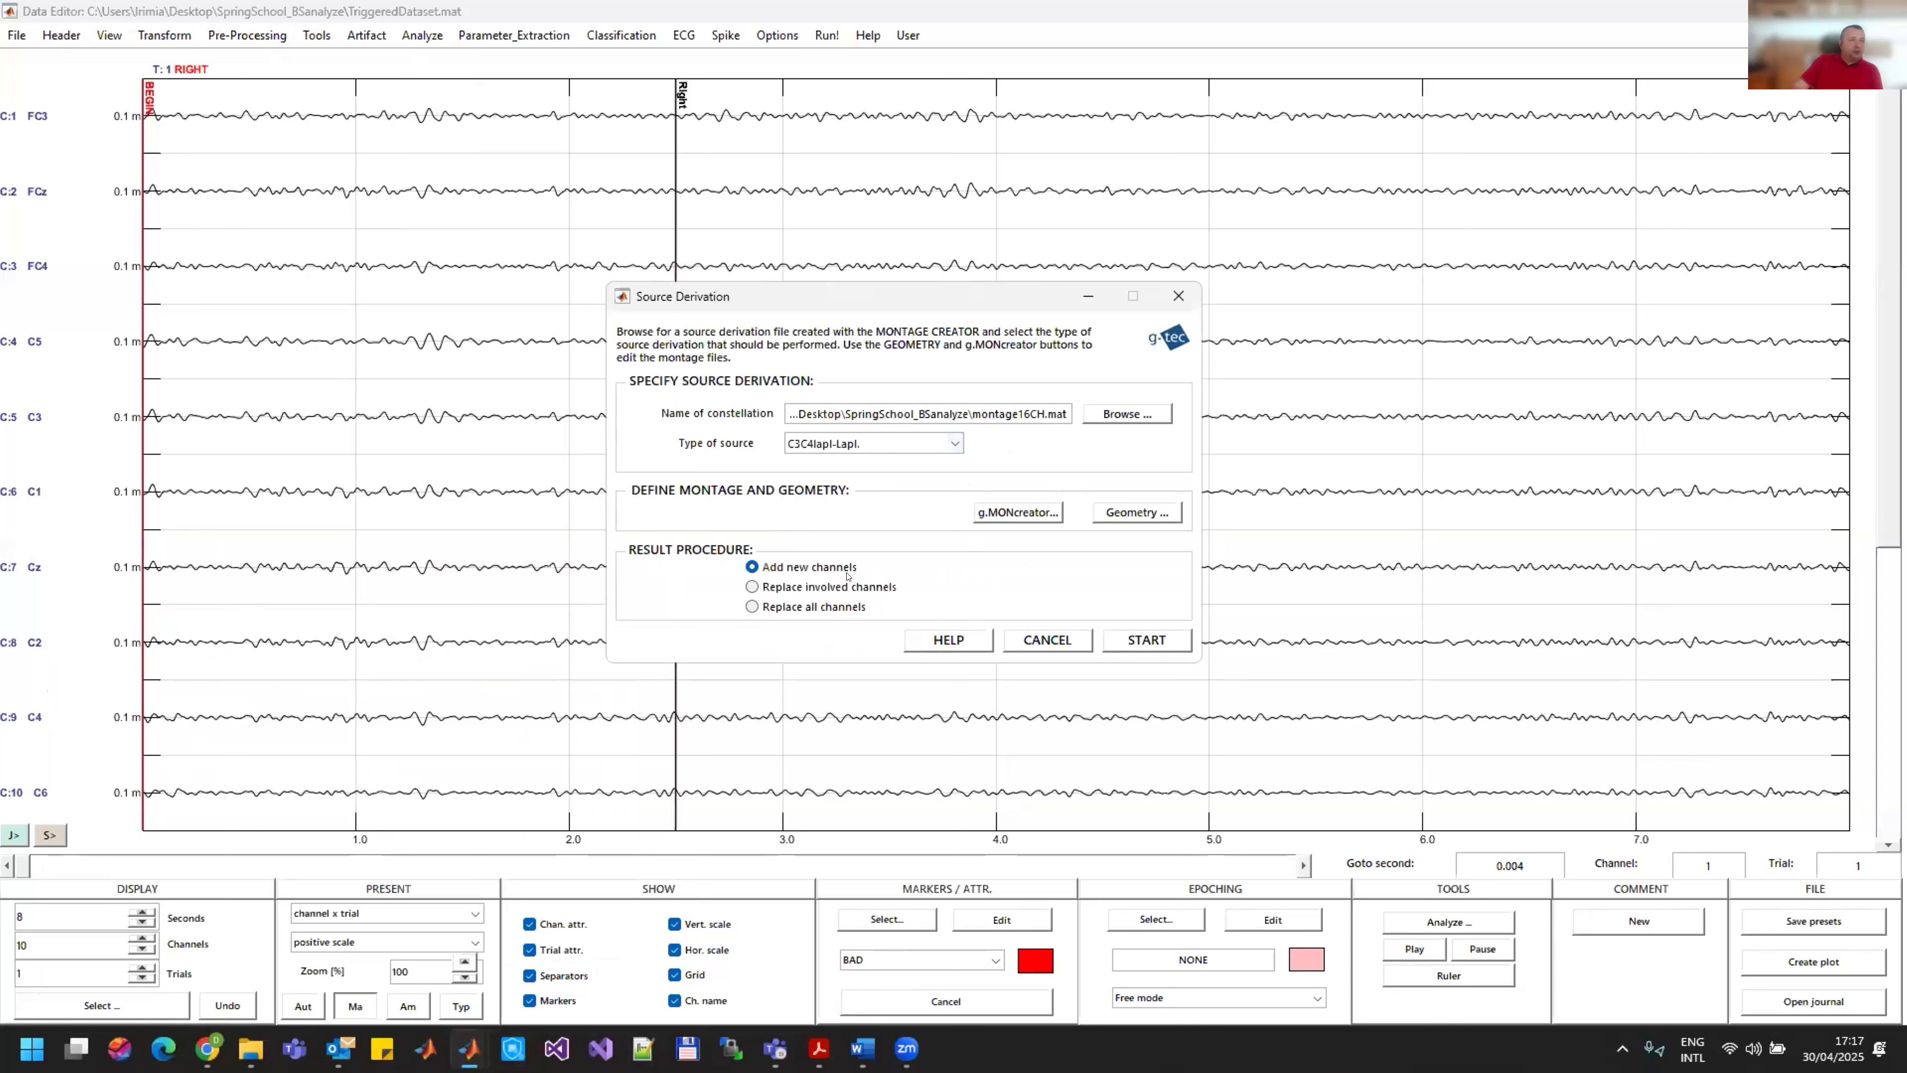
click(813, 590)
click(1147, 639)
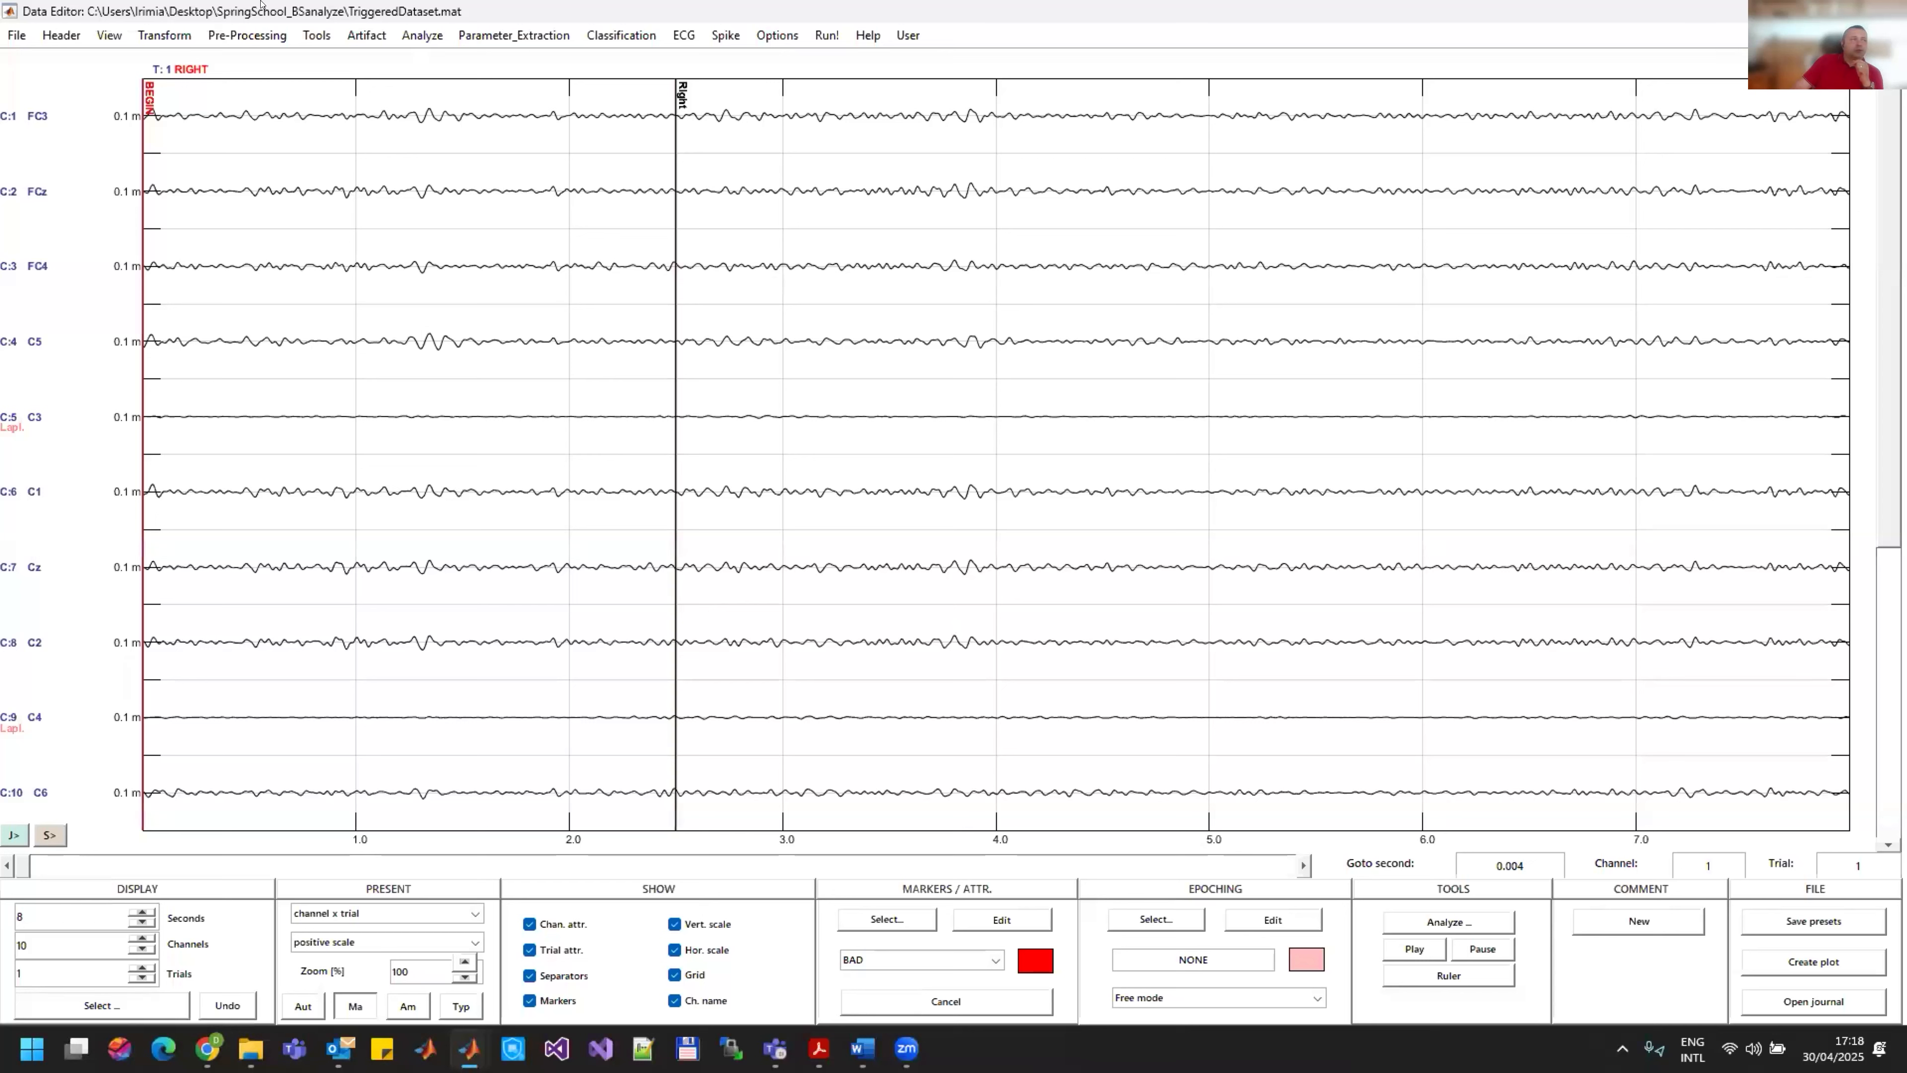
Step: Set the display scaling of channels 1 to 16 to 50 uV
click(61, 35)
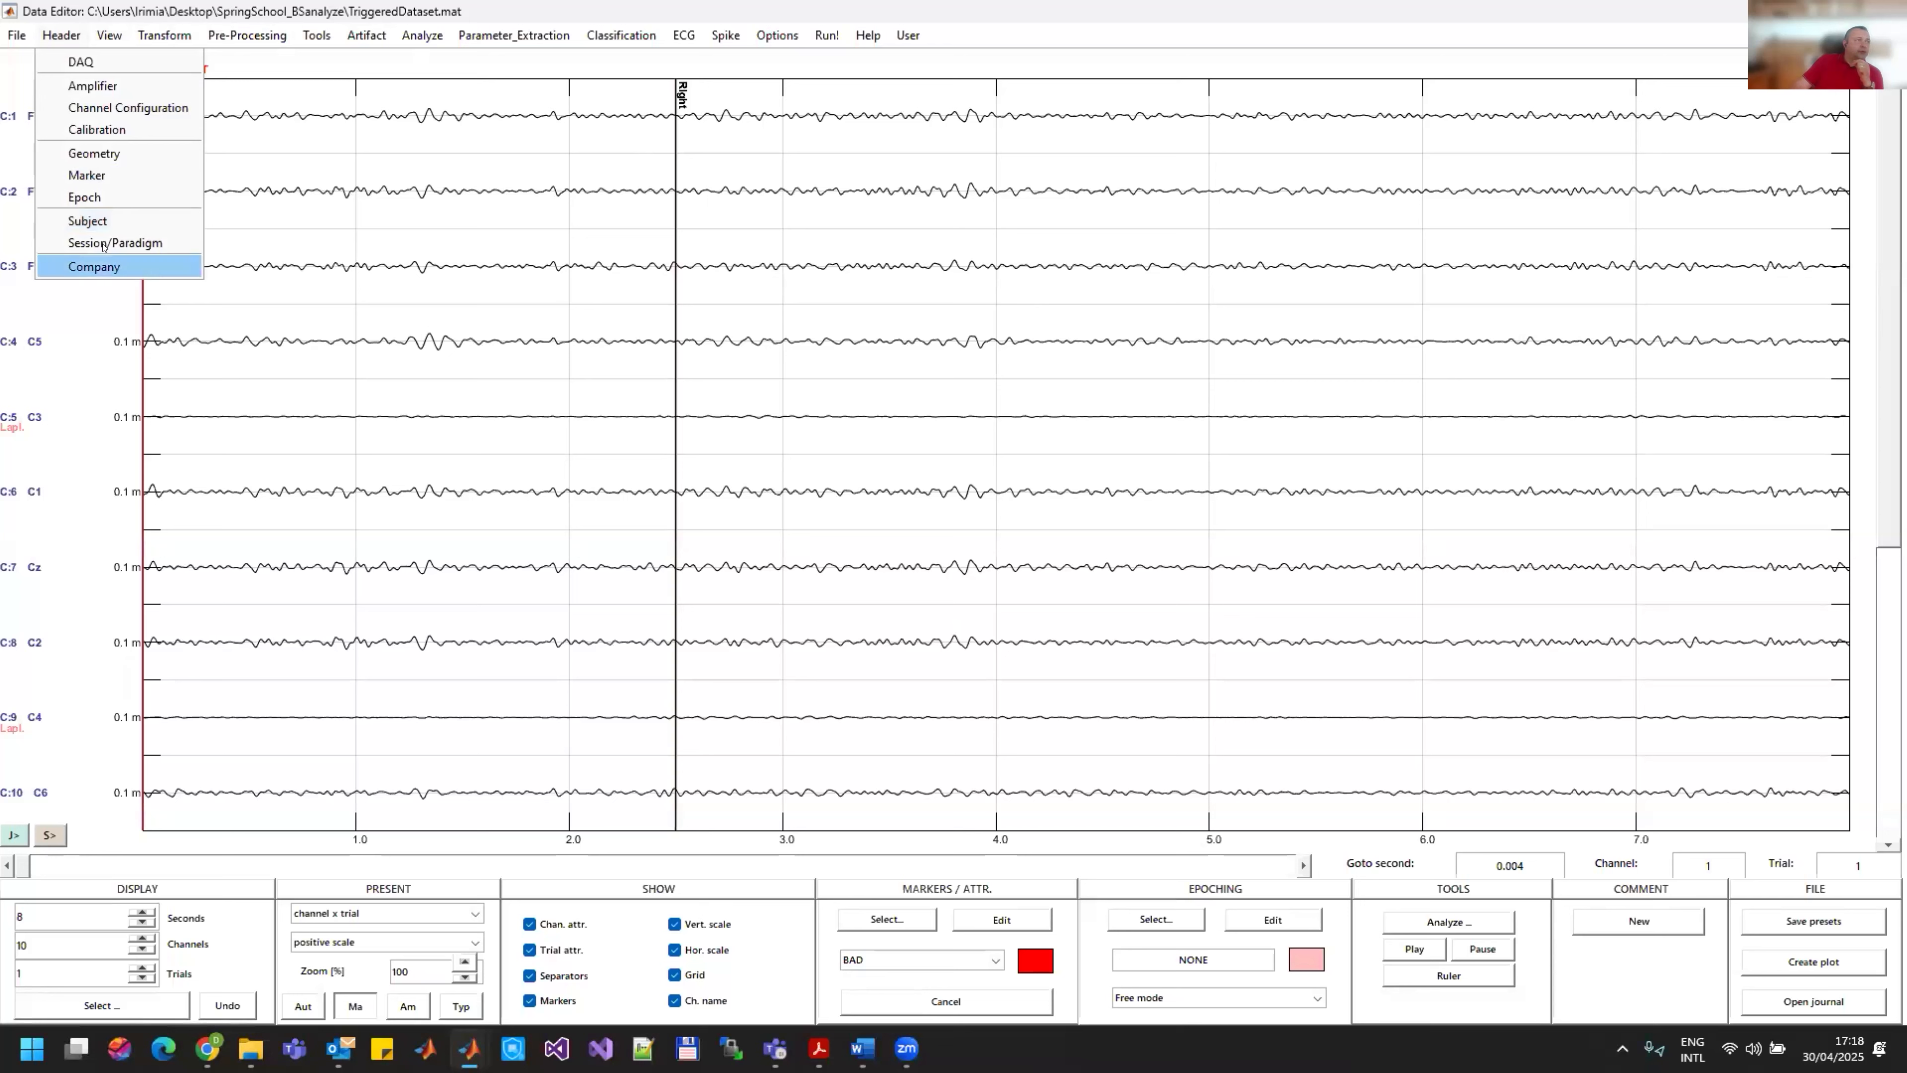
mouse_move(109, 36)
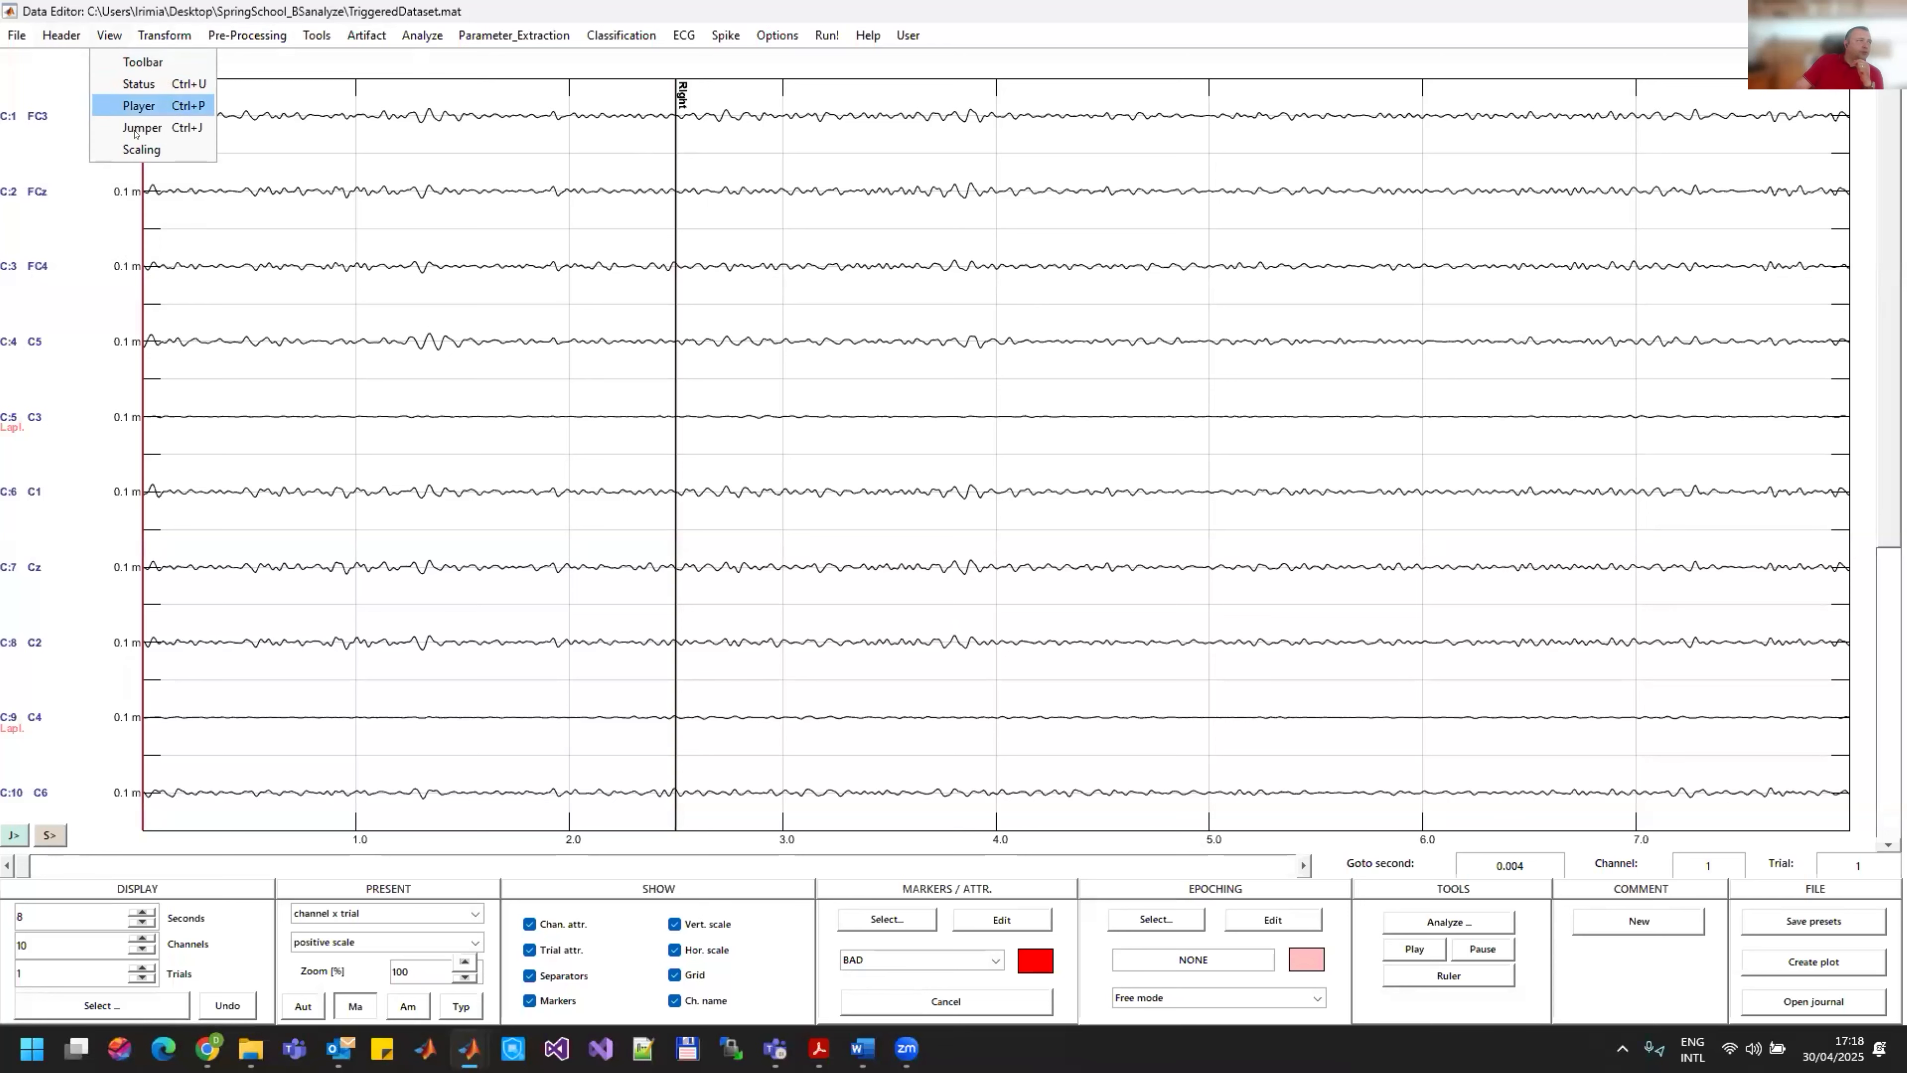
click(113, 148)
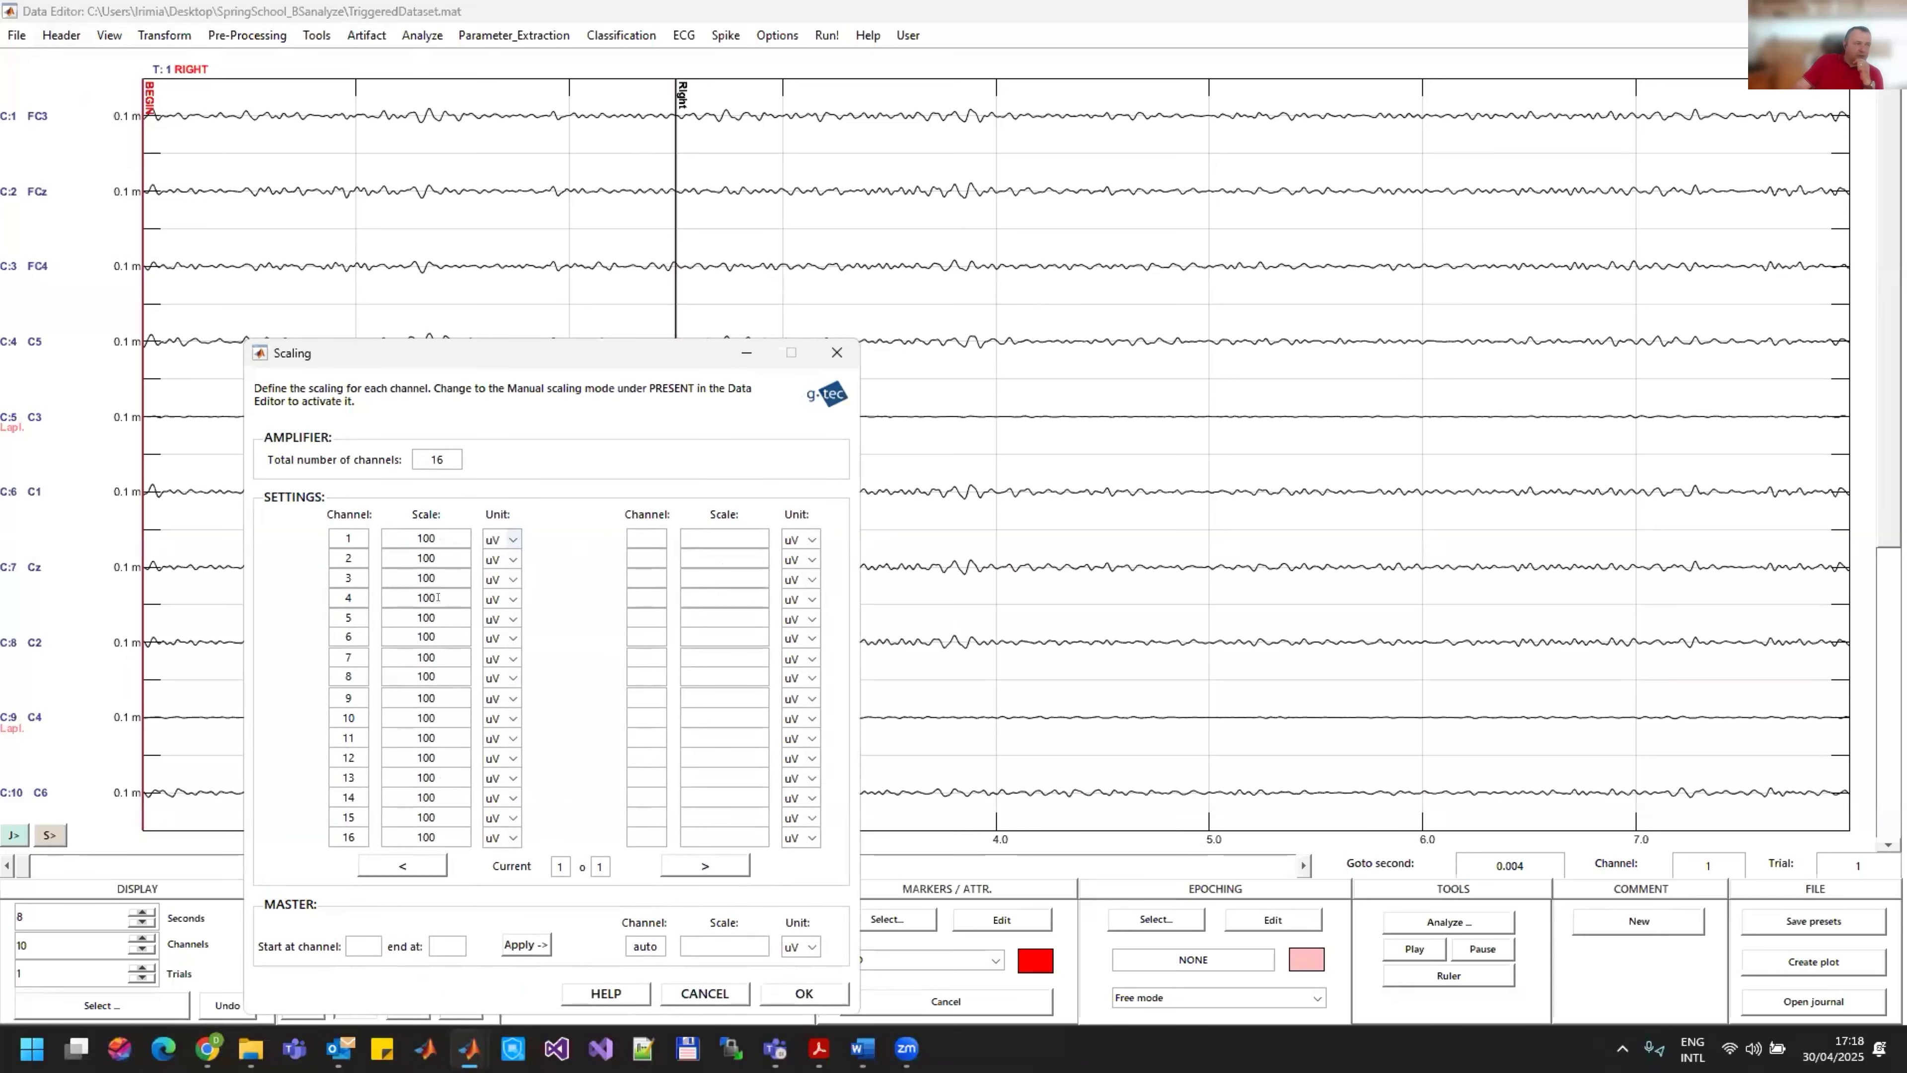
text(116)
click(726, 942)
text(15)
key(BackSpace)
key(BackSpace)
text(50)
click(526, 945)
click(805, 993)
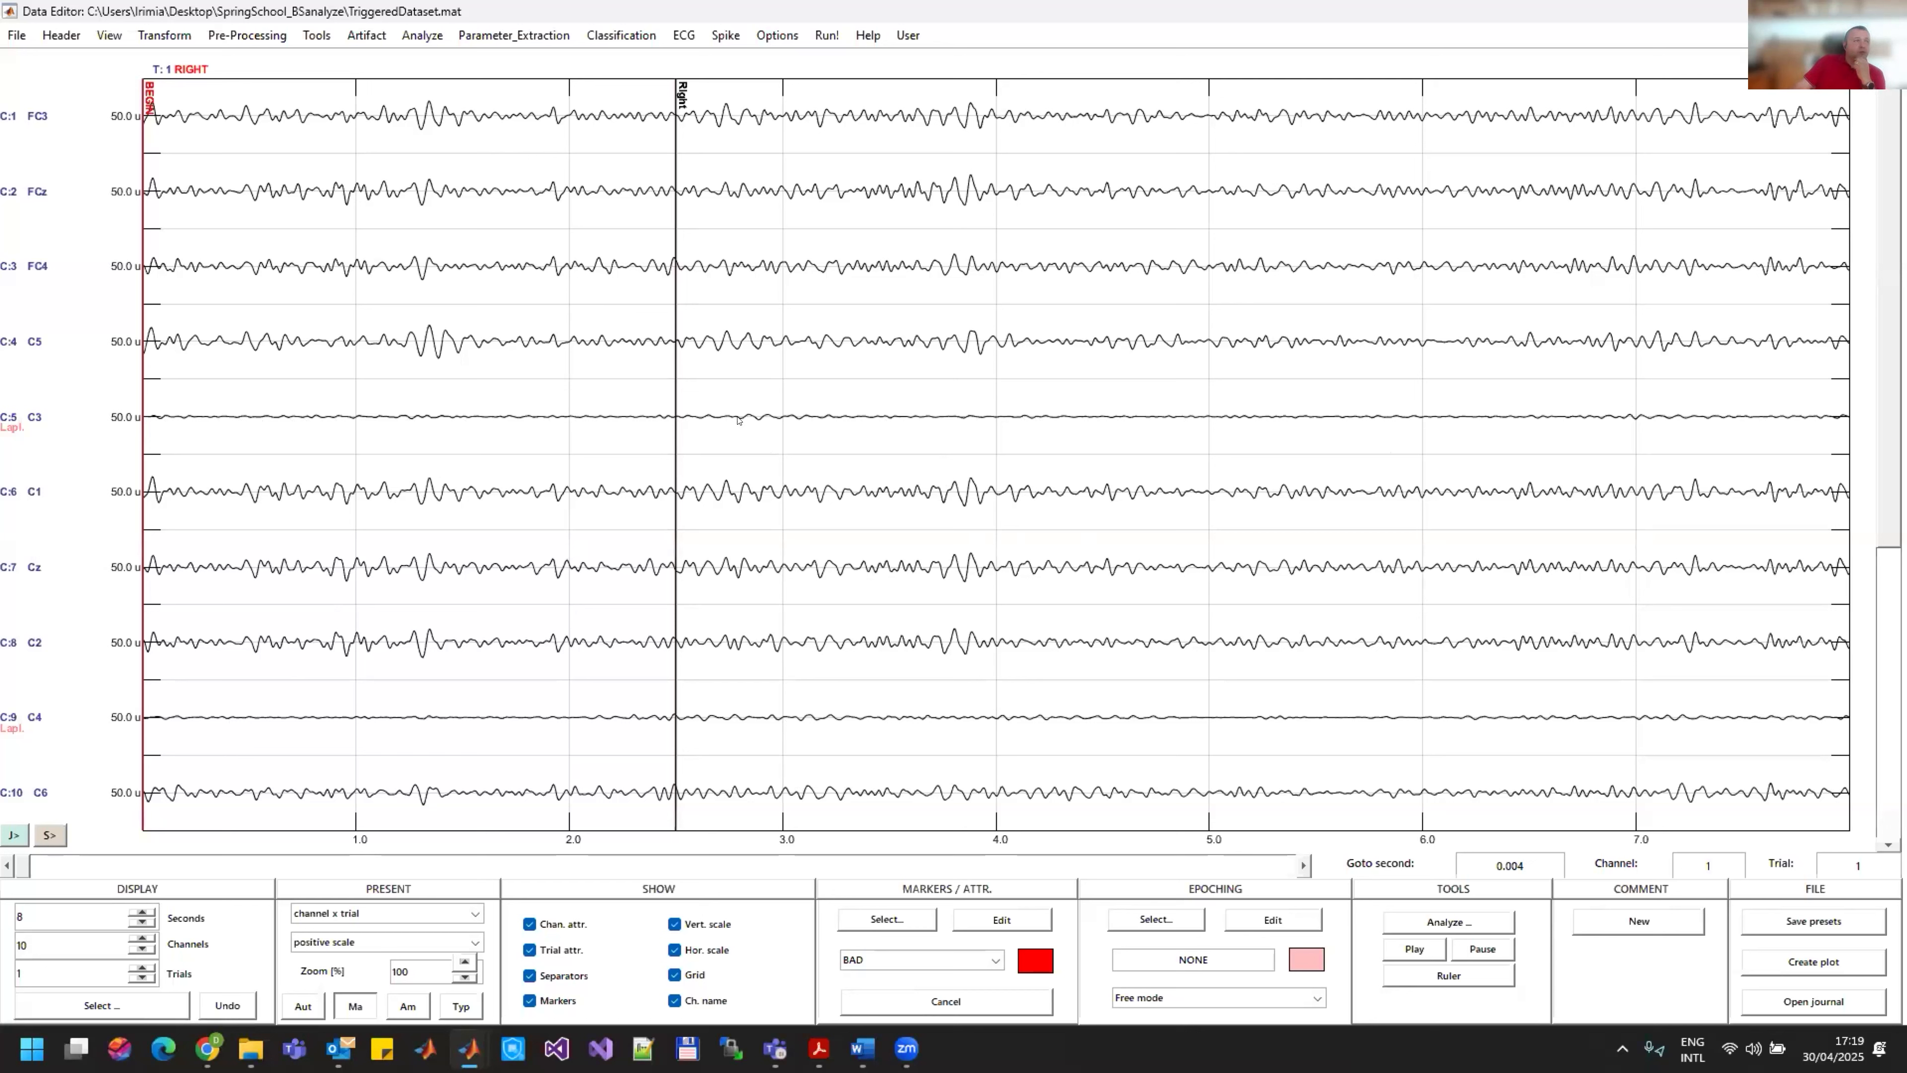
Step: Start the Spectrum analysis with a 1000 ms interval length and enable computing action spectra compared to the reference
click(434, 35)
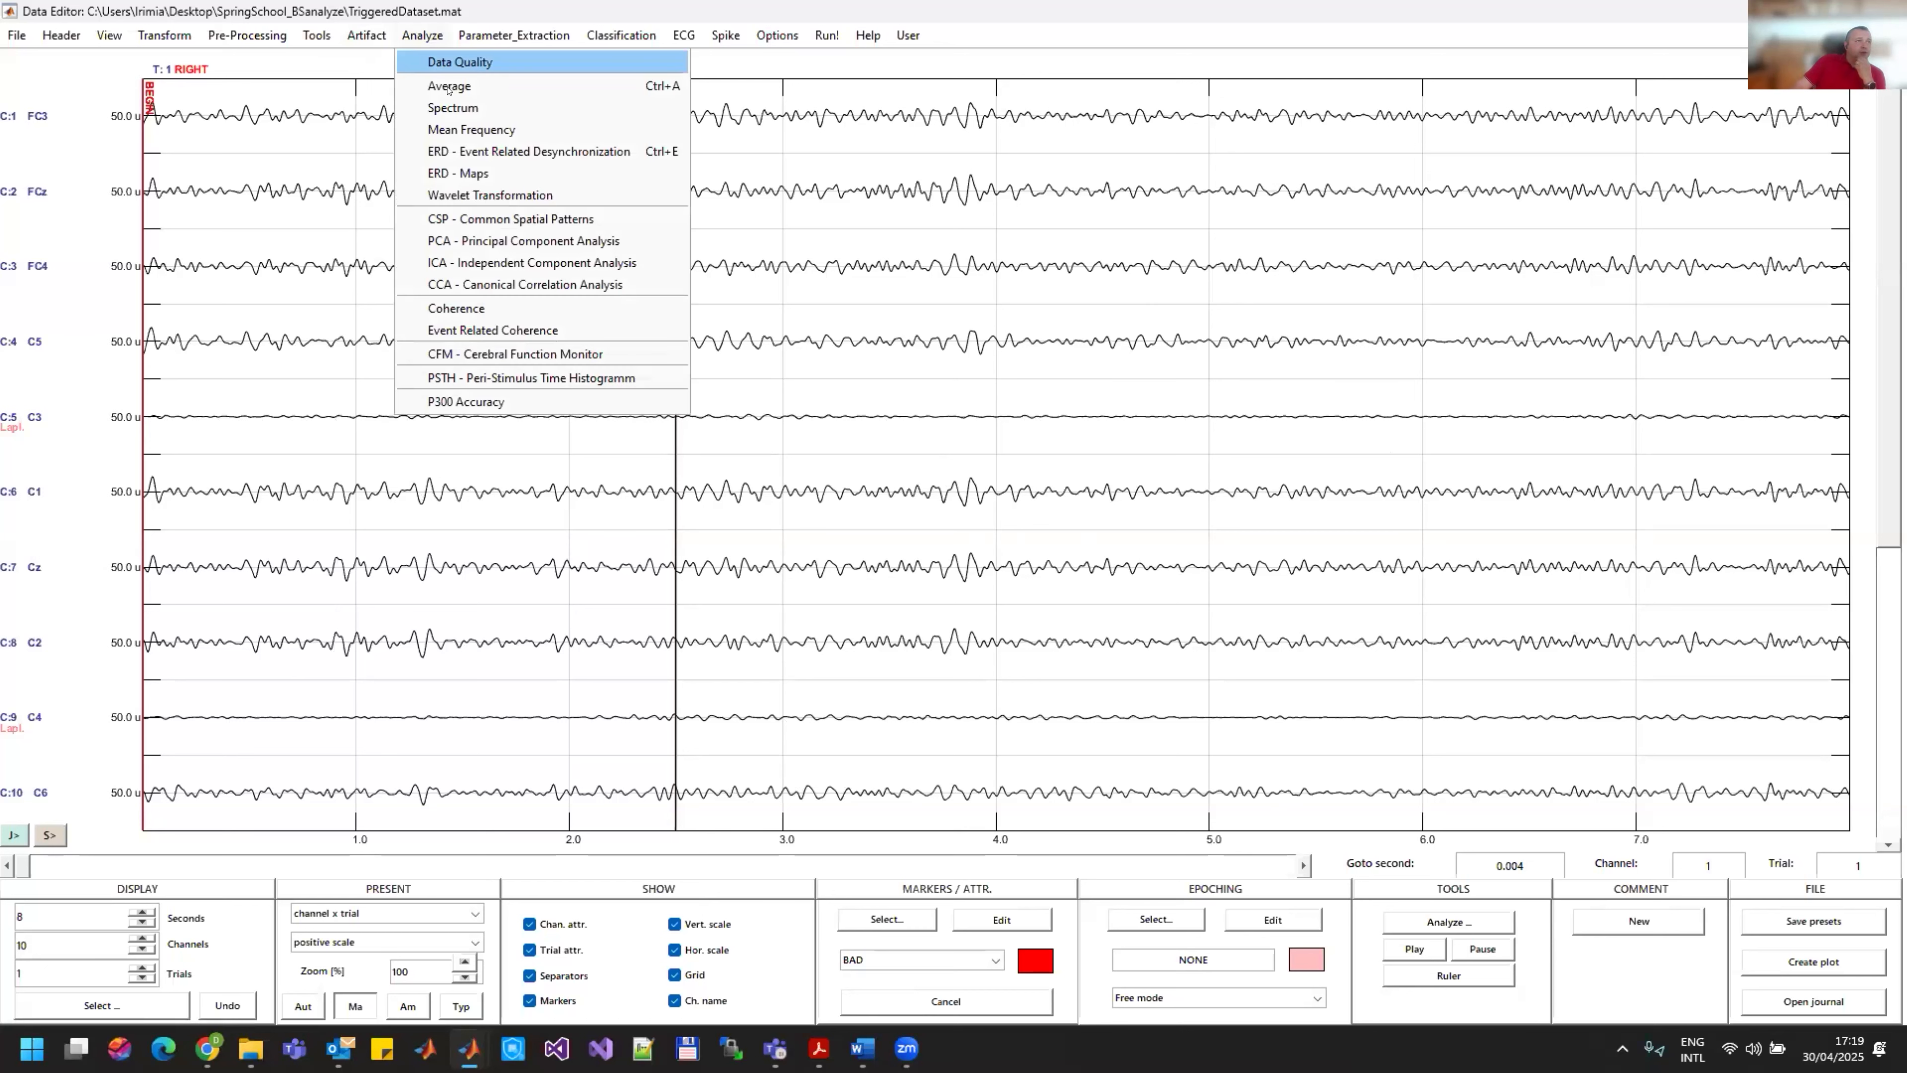
click(452, 108)
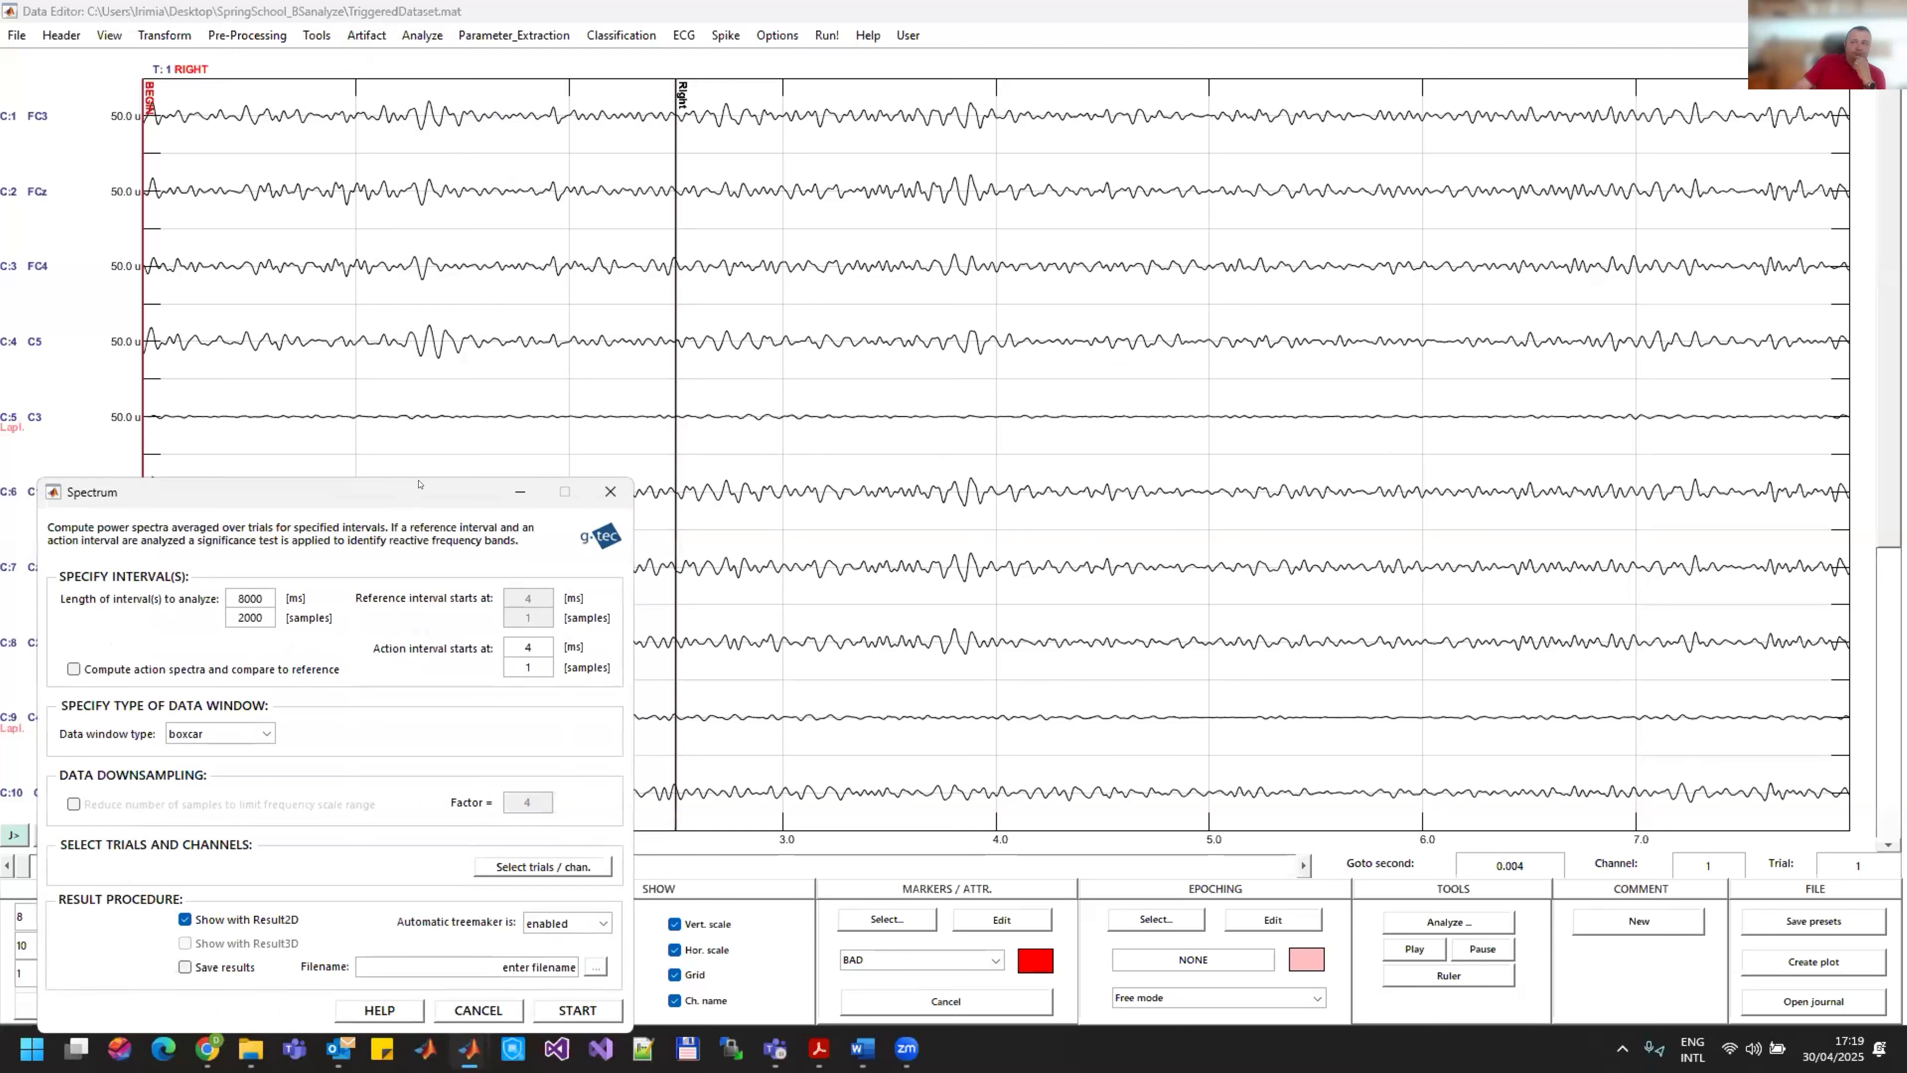
drag(419, 484, 1281, 273)
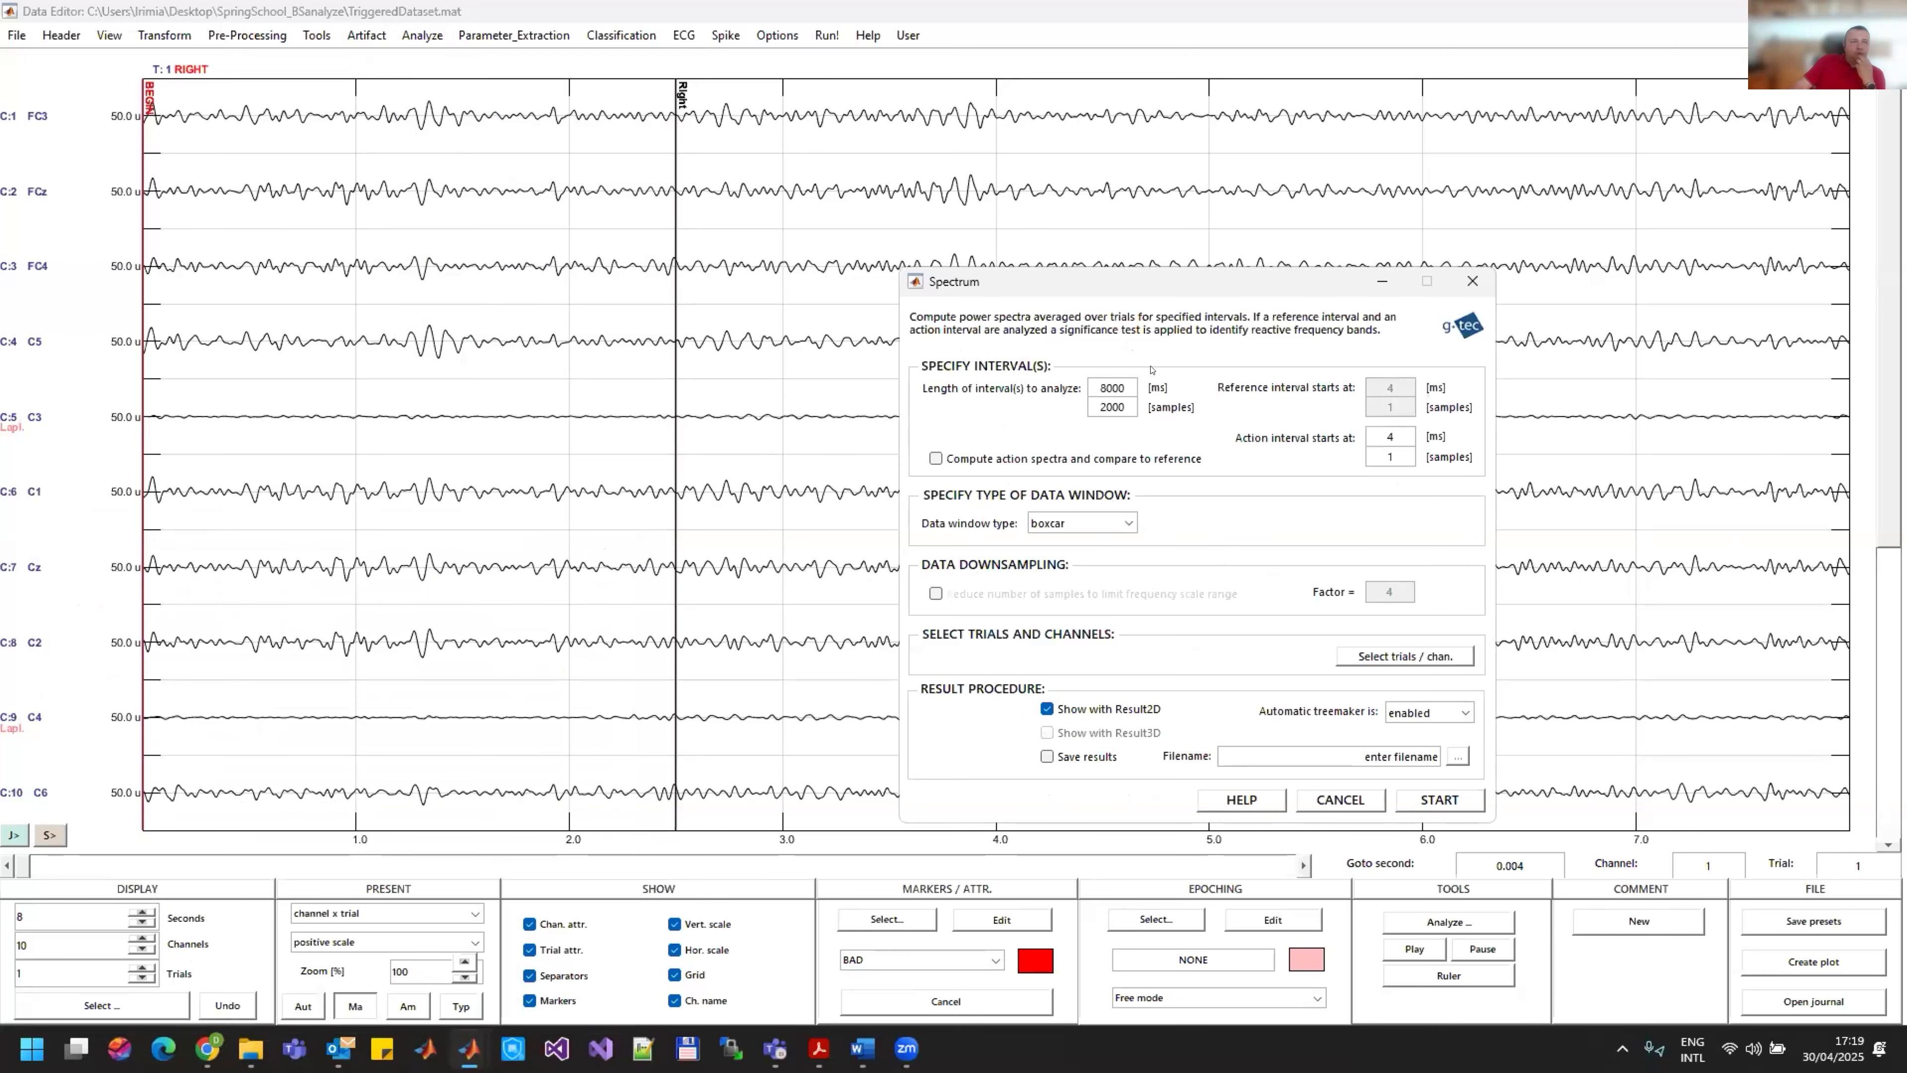
double_click(1118, 386)
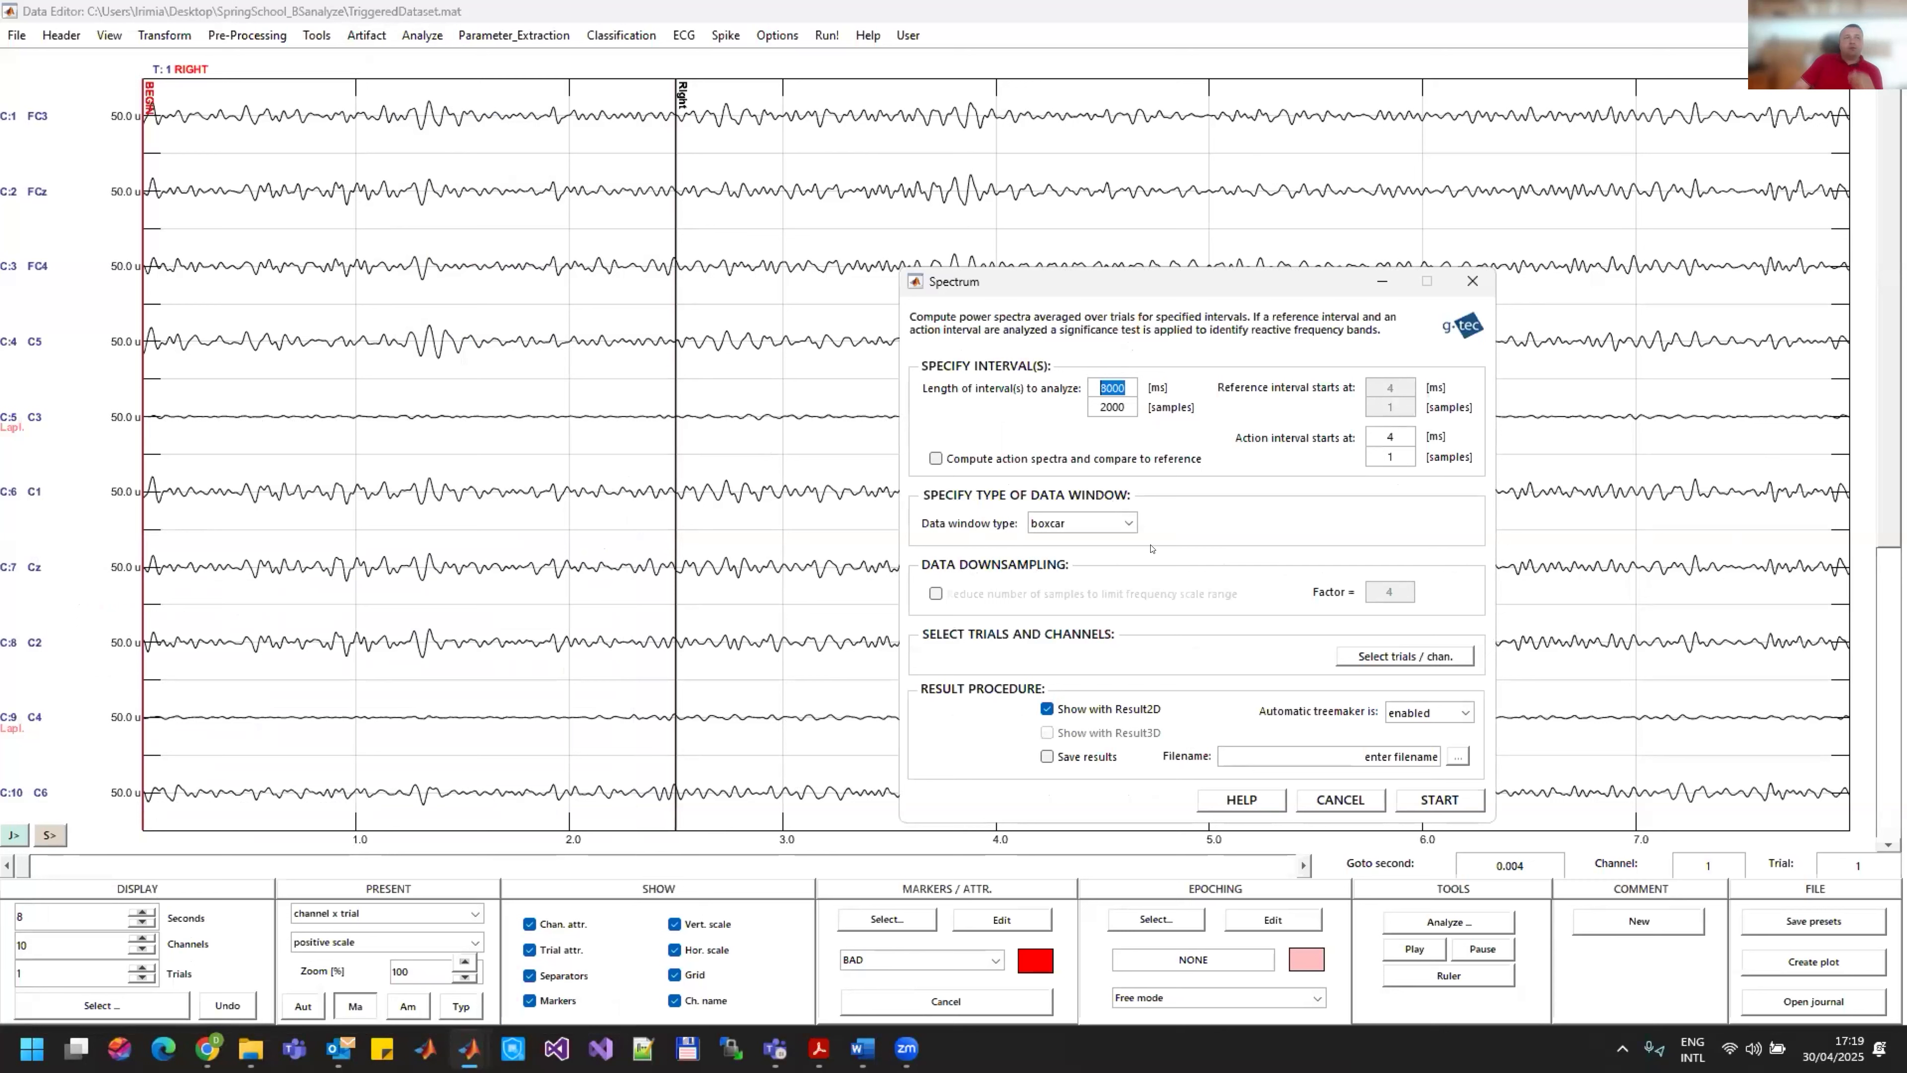
text(1000)
key(Return)
click(987, 456)
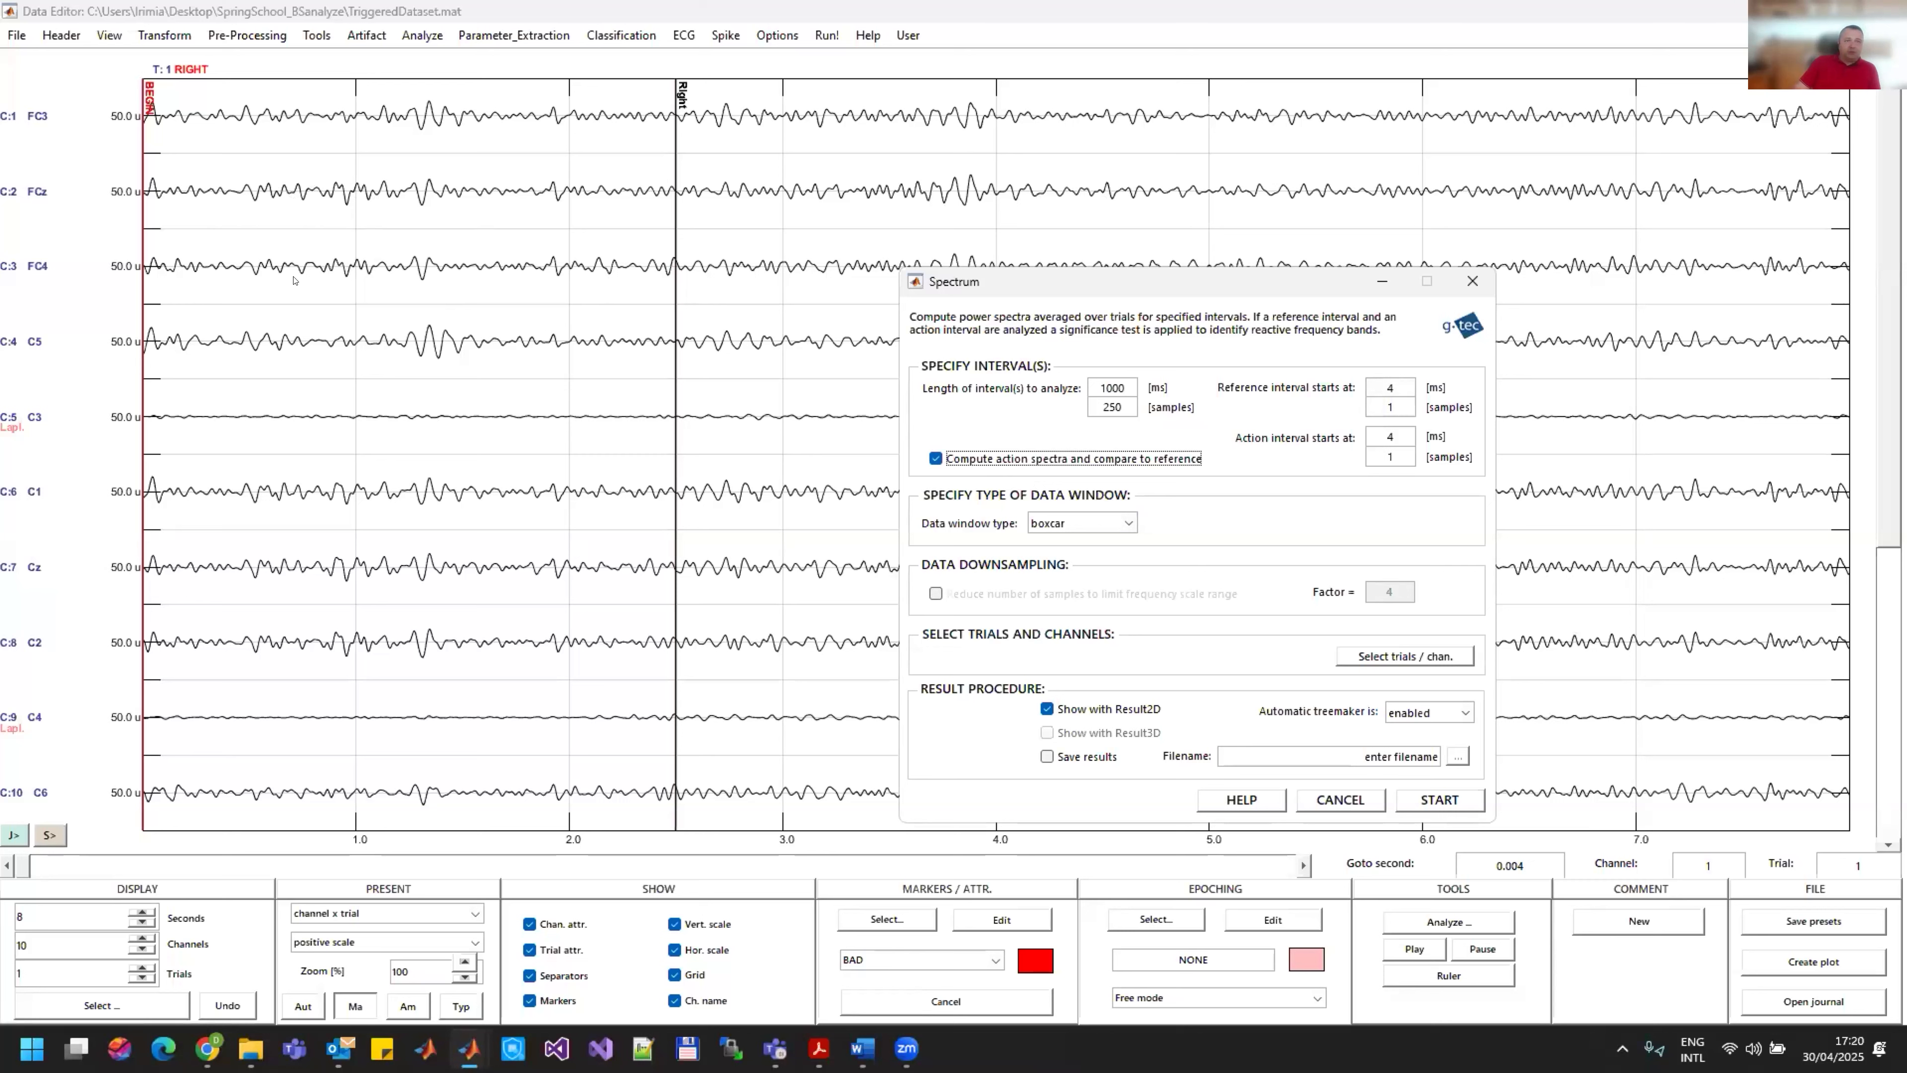
Step: Start the reference interval at 500 ms and the action interval at 2500 ms, and use a hanning data window
double_click(1391, 387)
text(500)
key(Return)
double_click(1390, 435)
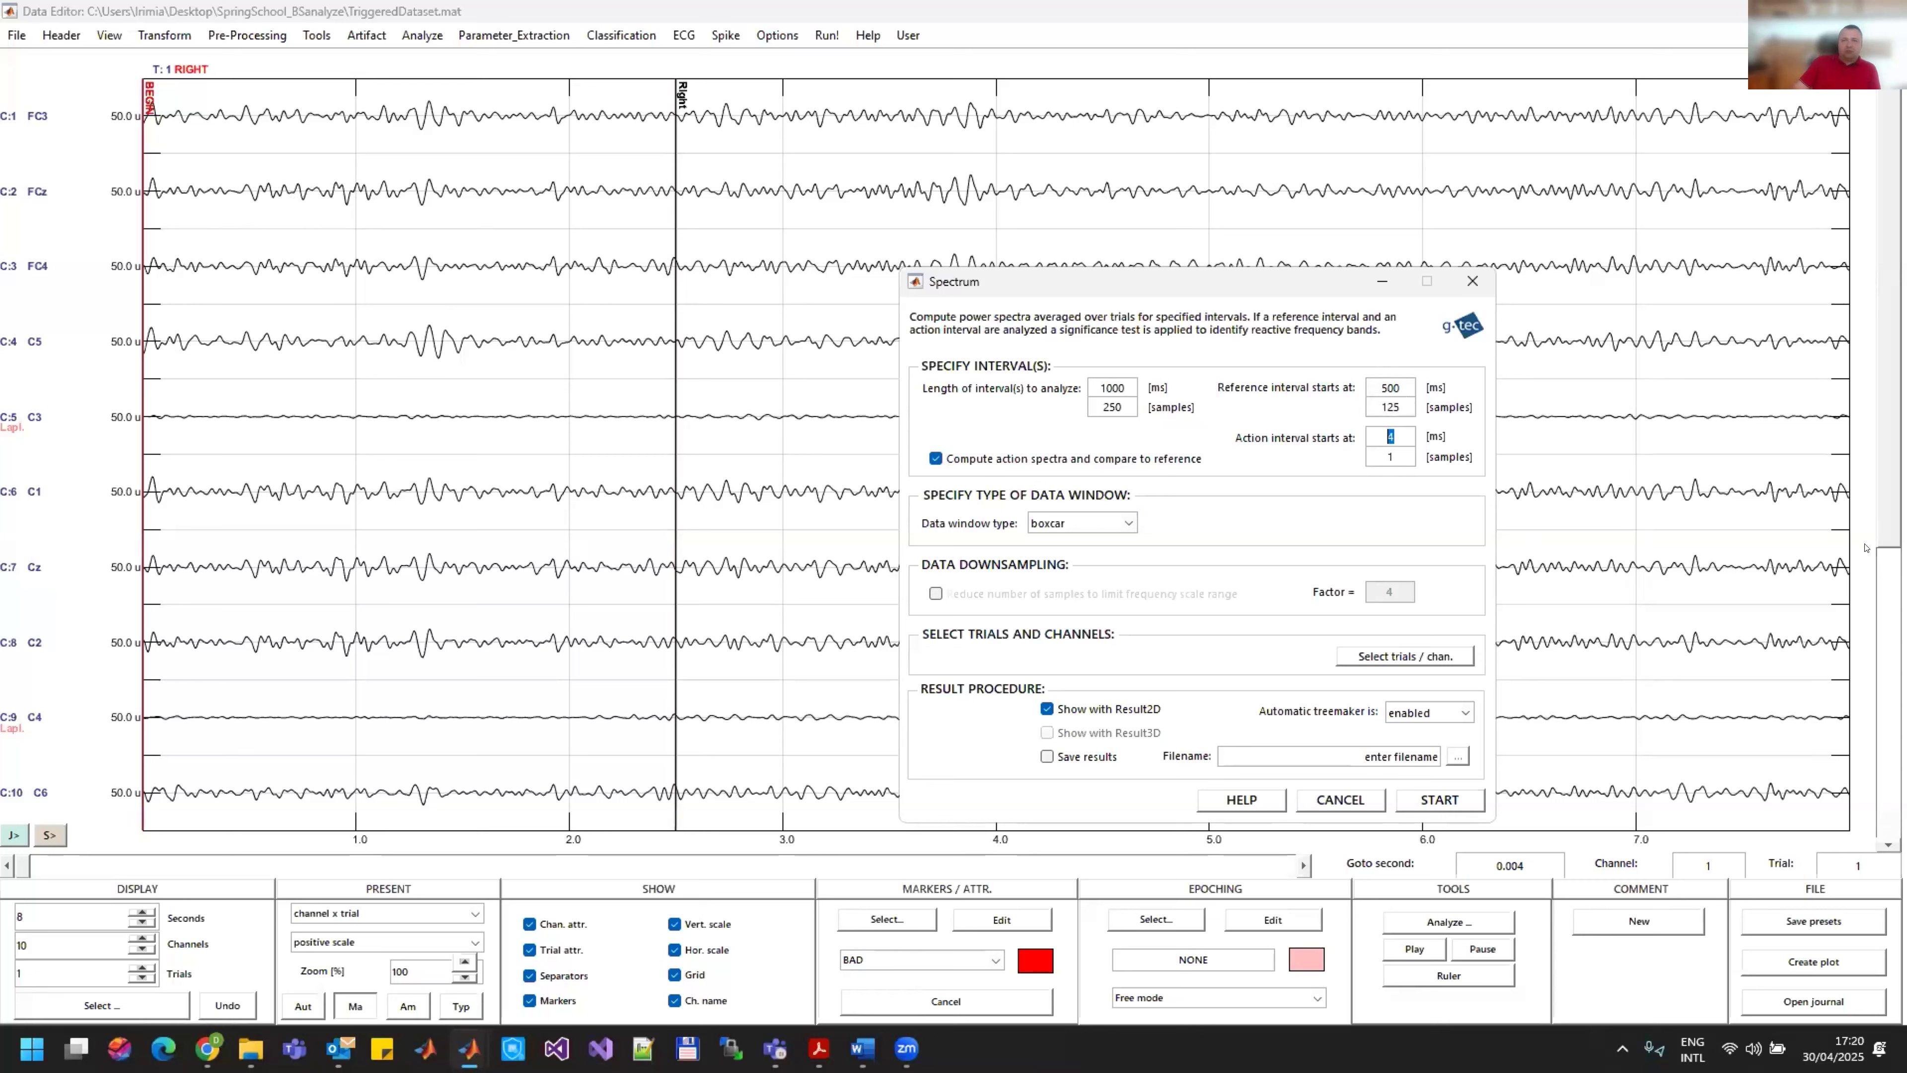
text(2500)
key(Return)
click(1087, 528)
click(1089, 577)
Step: Restrict the spectrum analysis to RIGHT trials and channel 5 only, and run it
click(1422, 659)
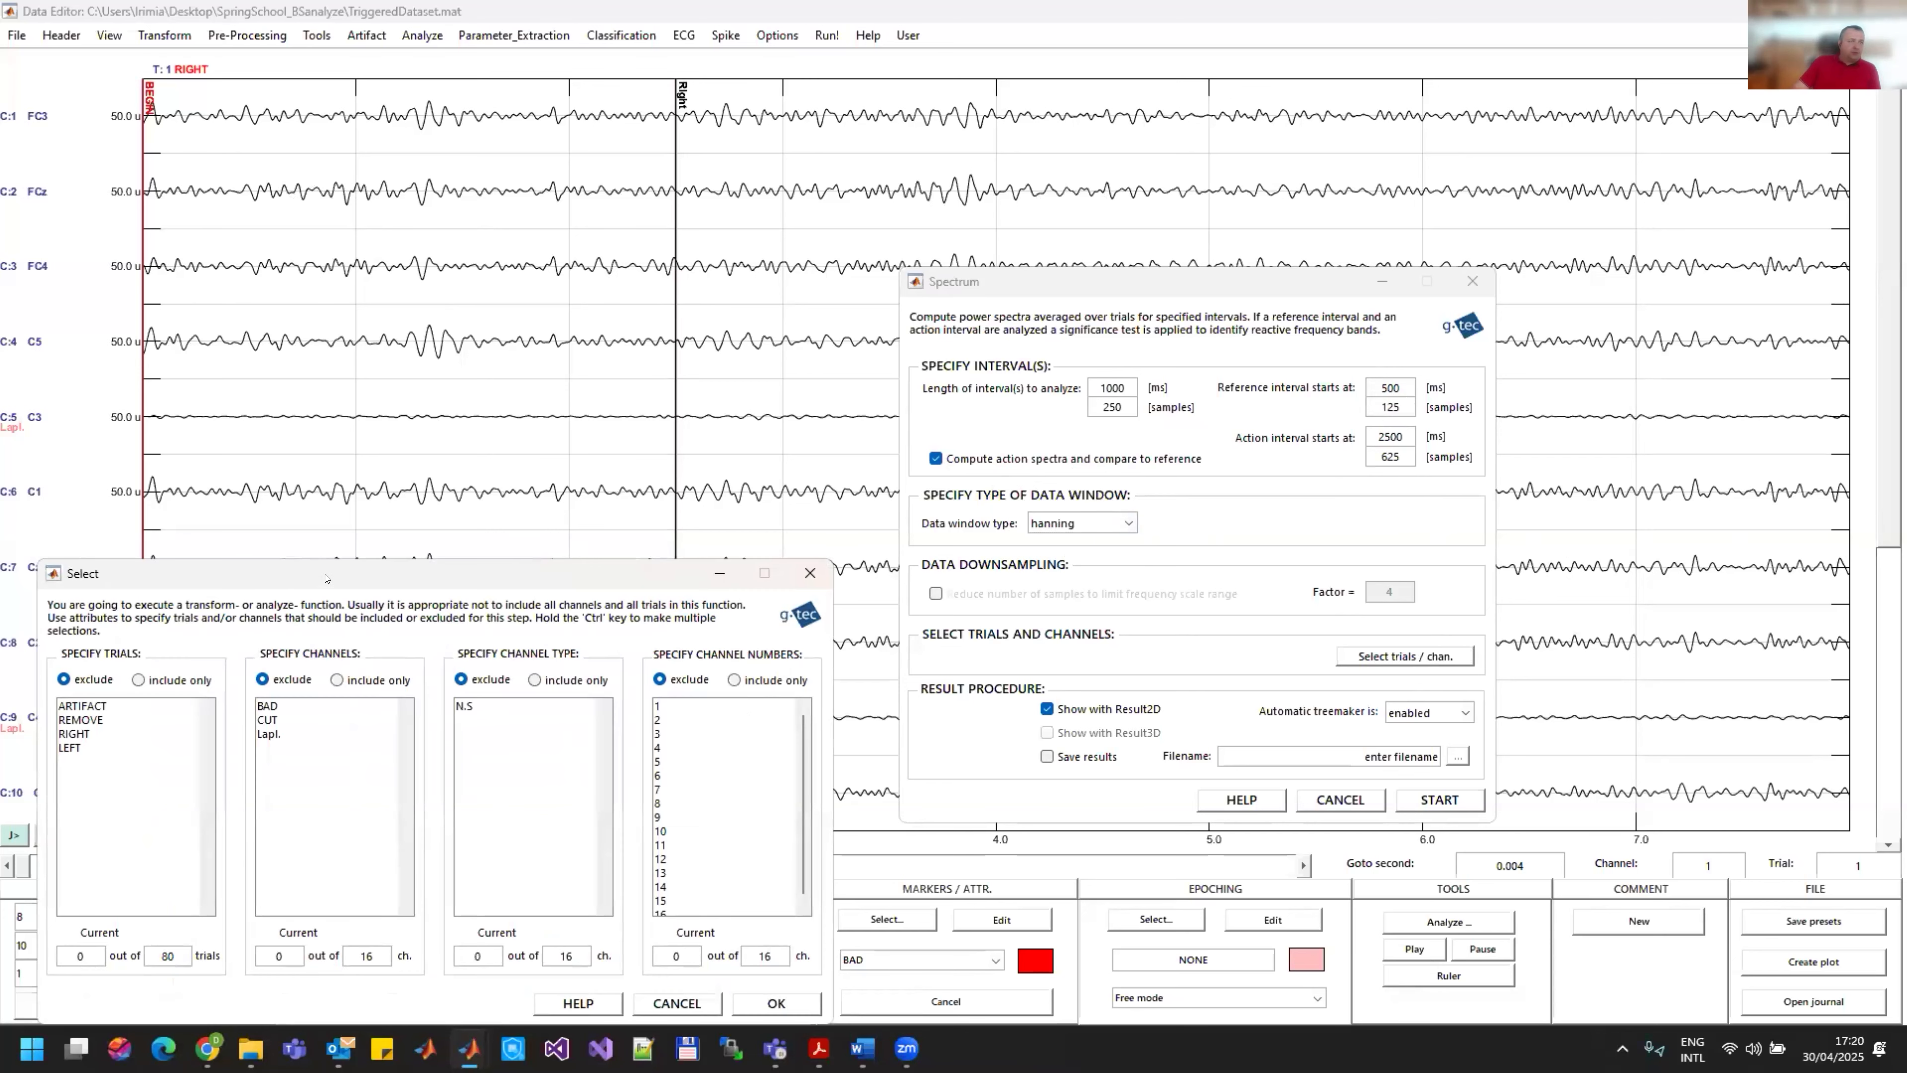
drag(325, 578, 1055, 256)
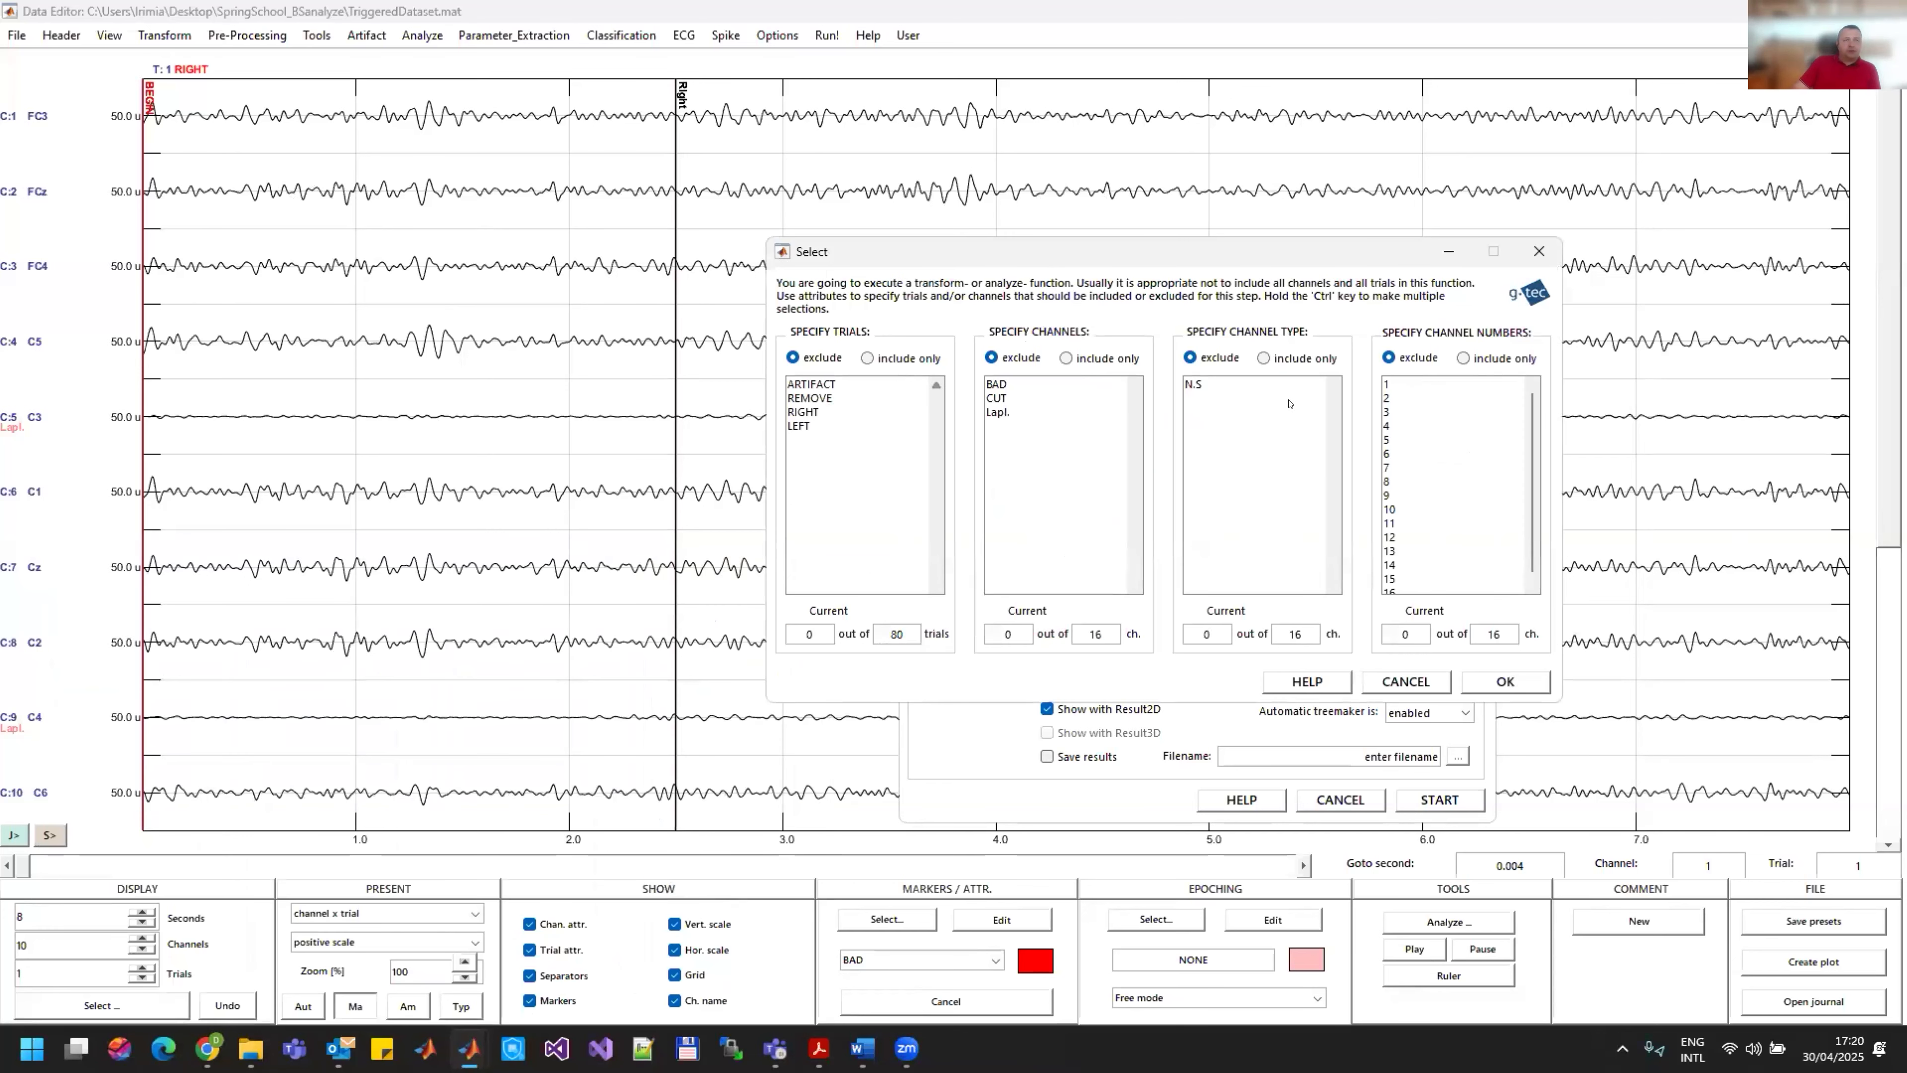
click(1464, 358)
click(1389, 438)
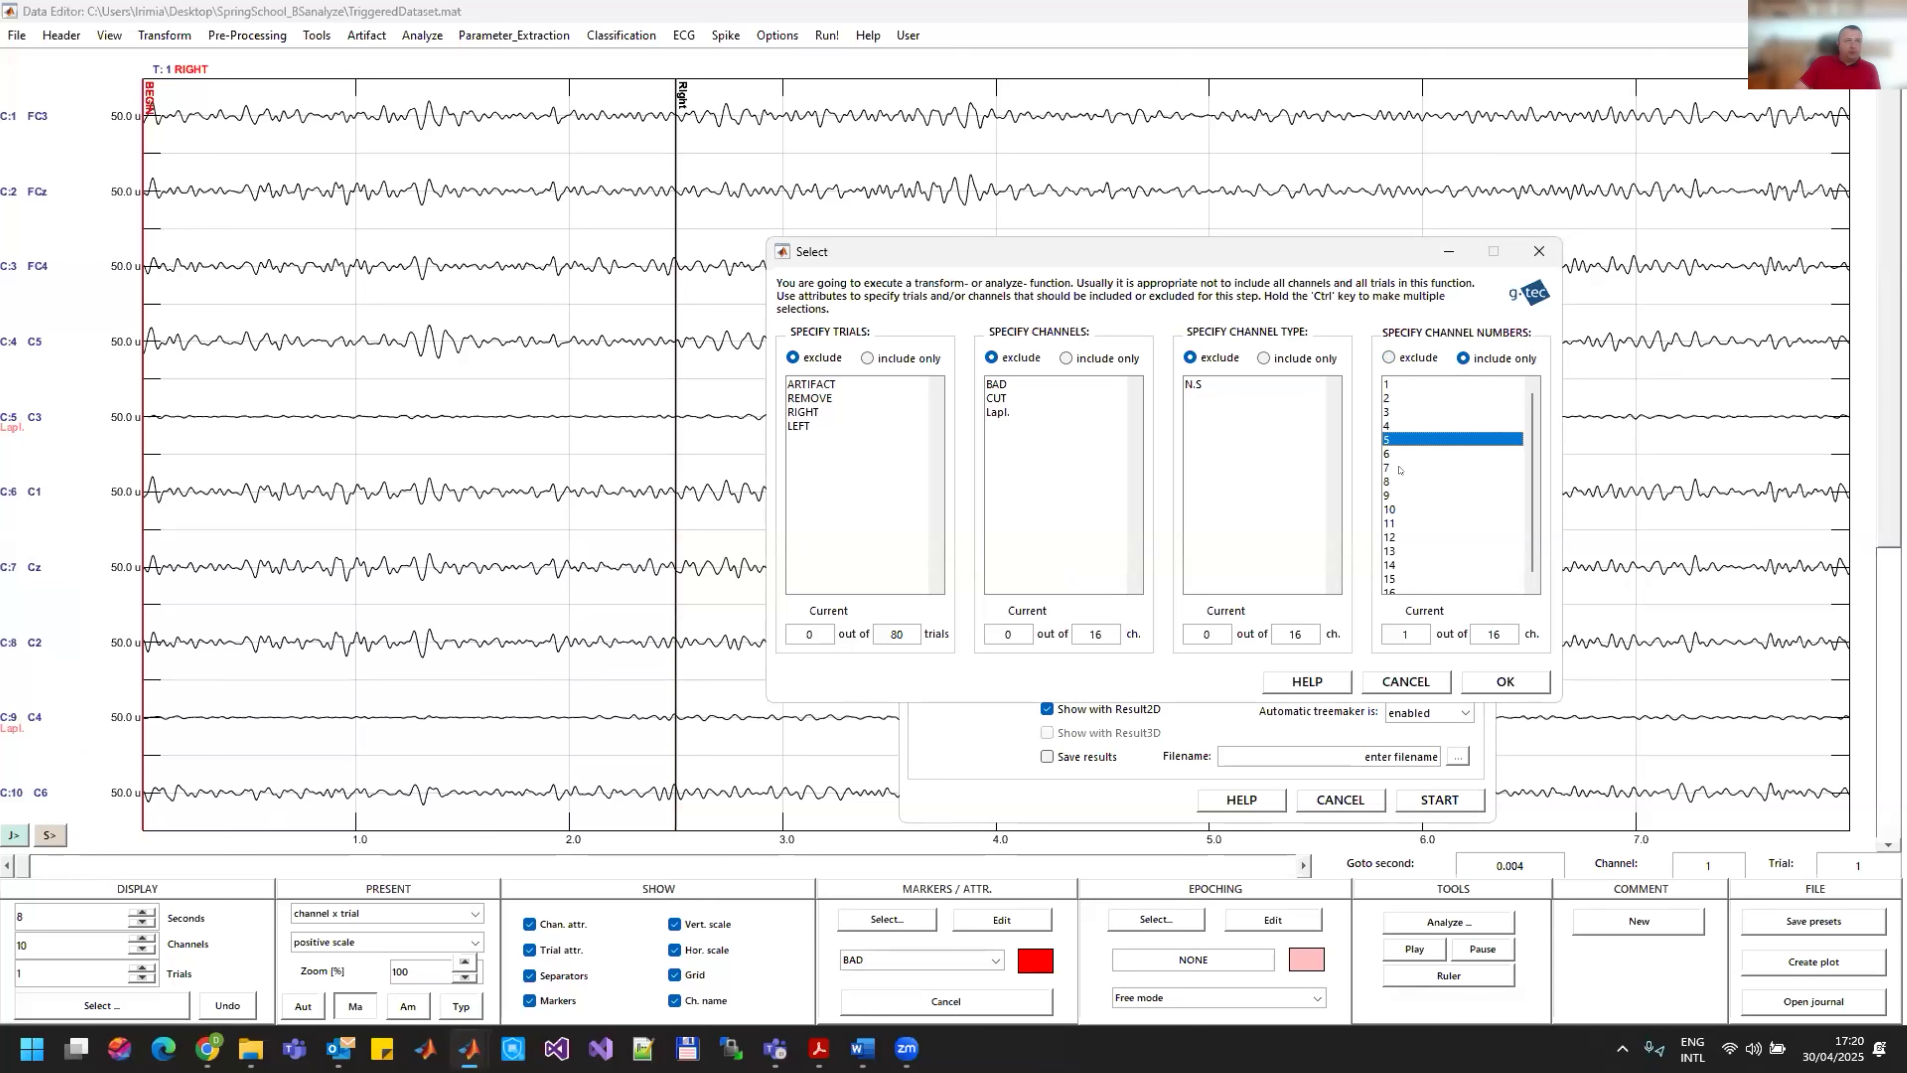
click(881, 359)
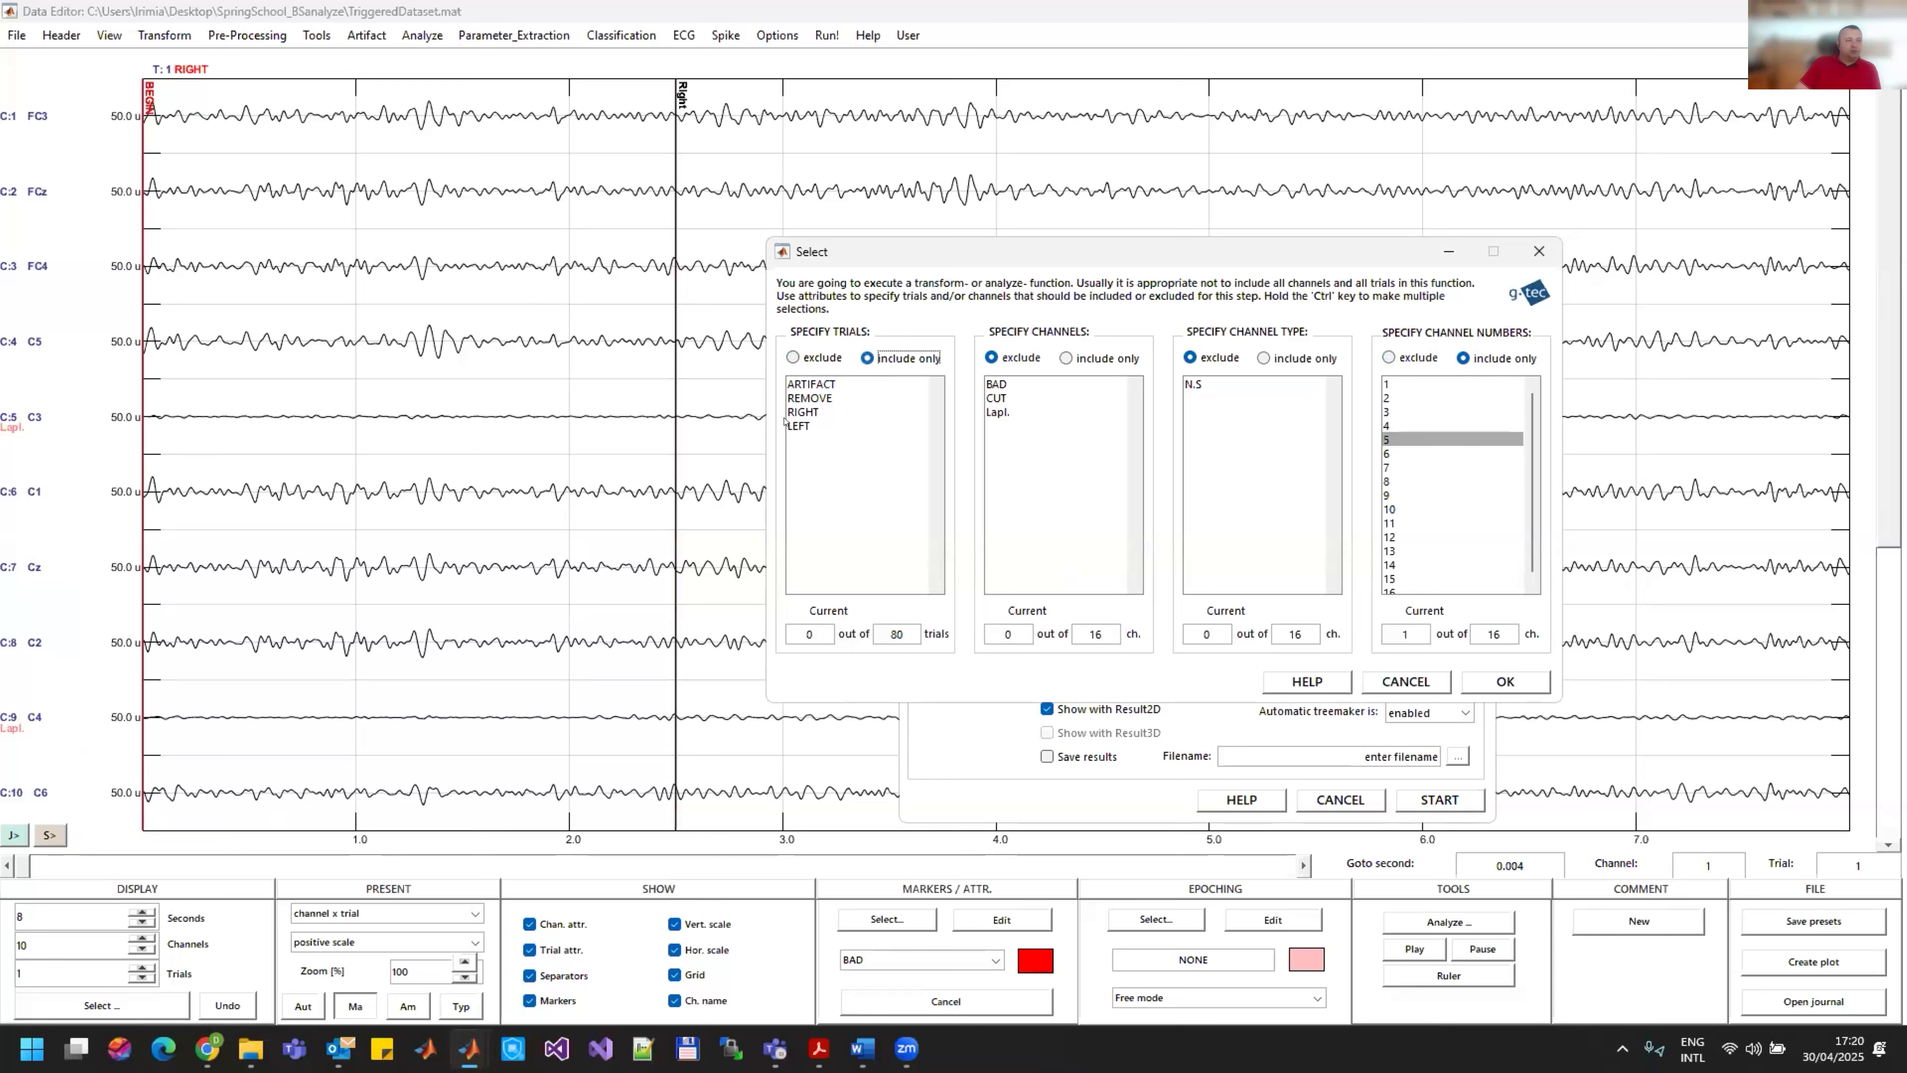
click(803, 411)
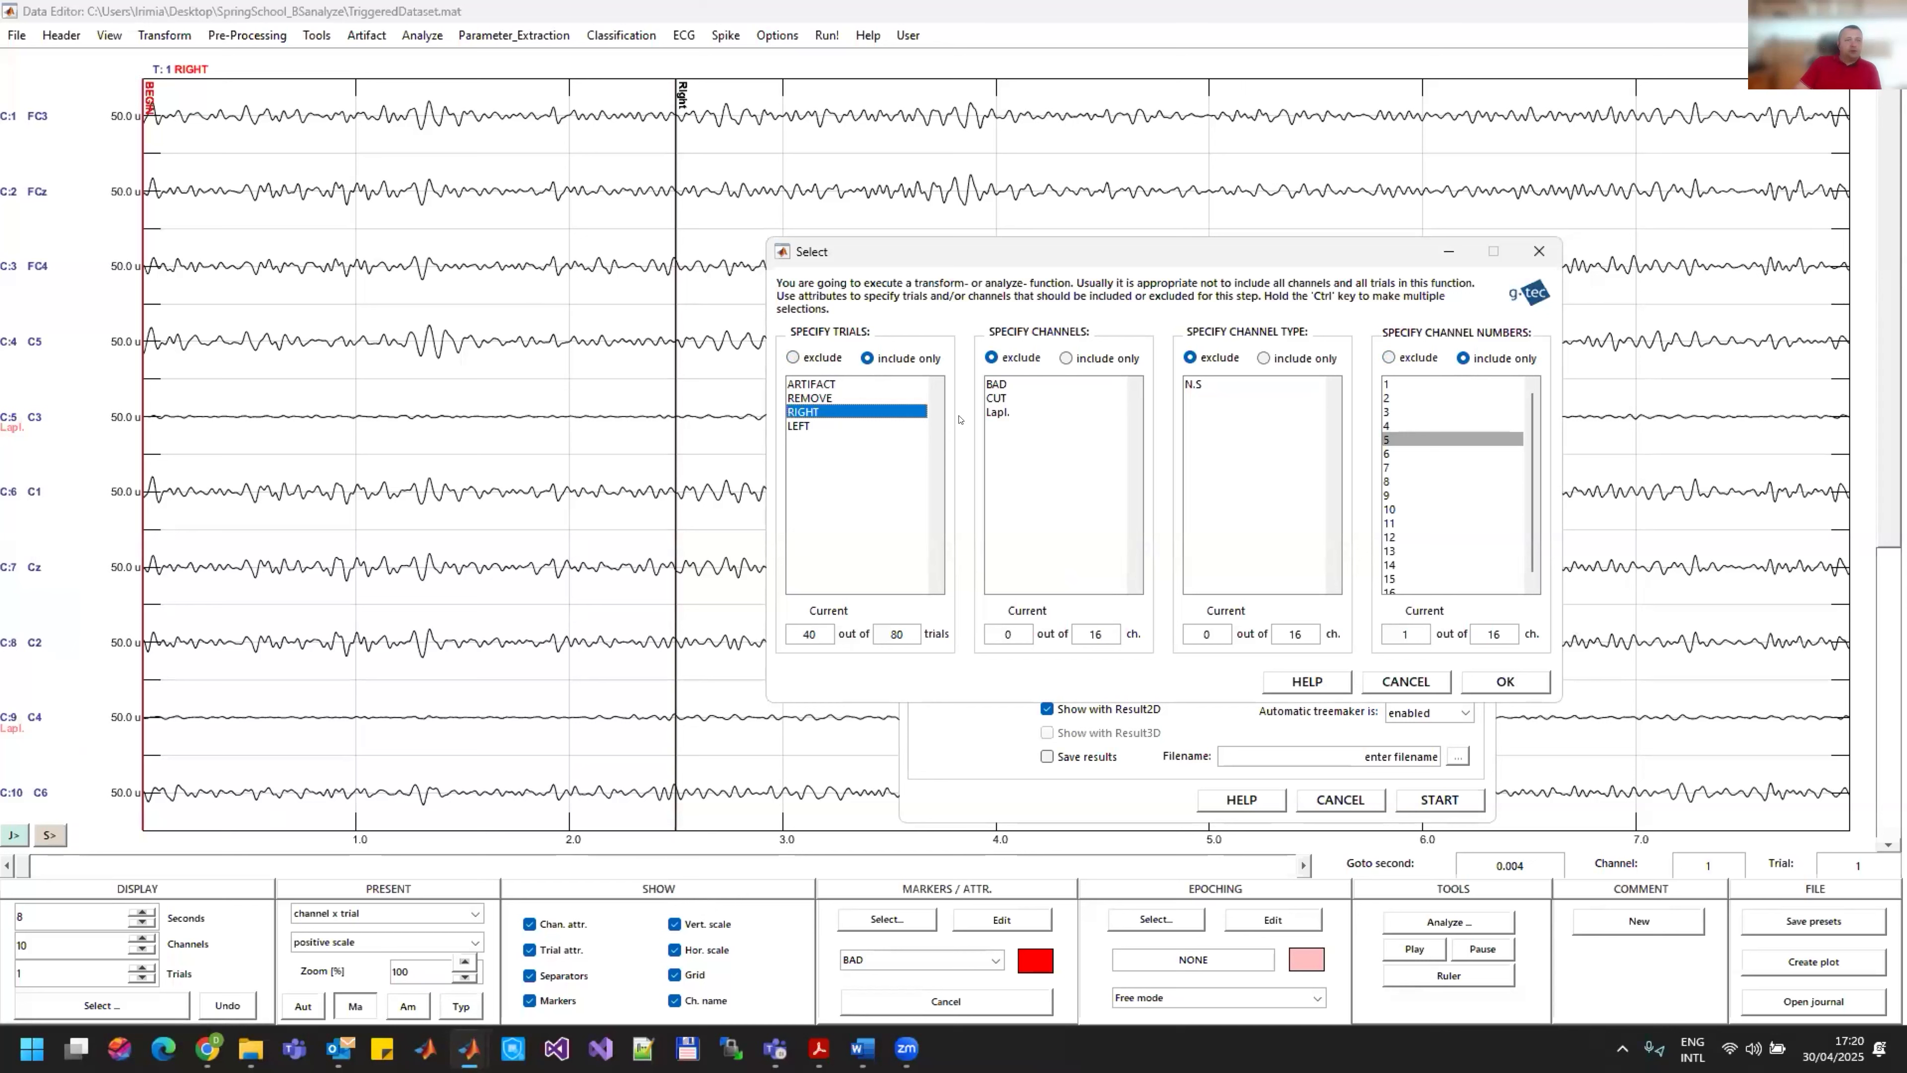
click(1486, 686)
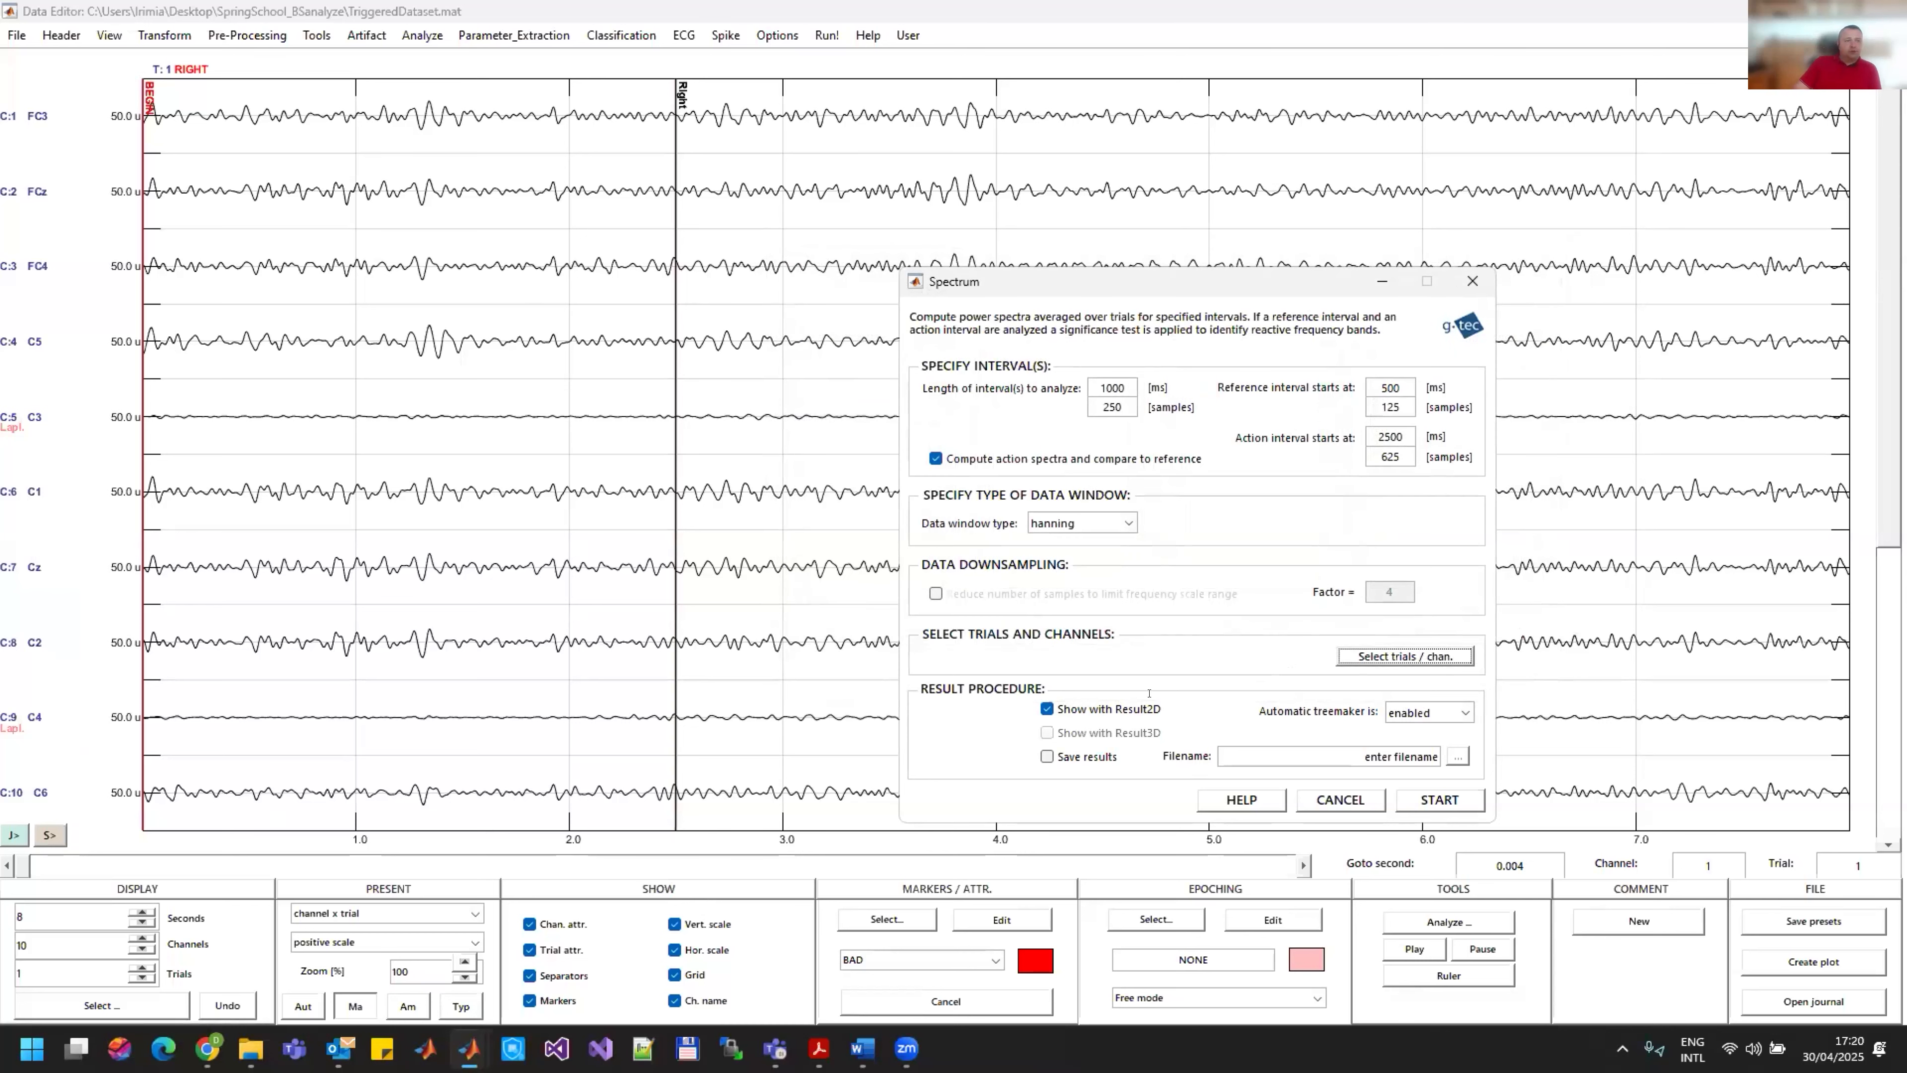
click(1447, 800)
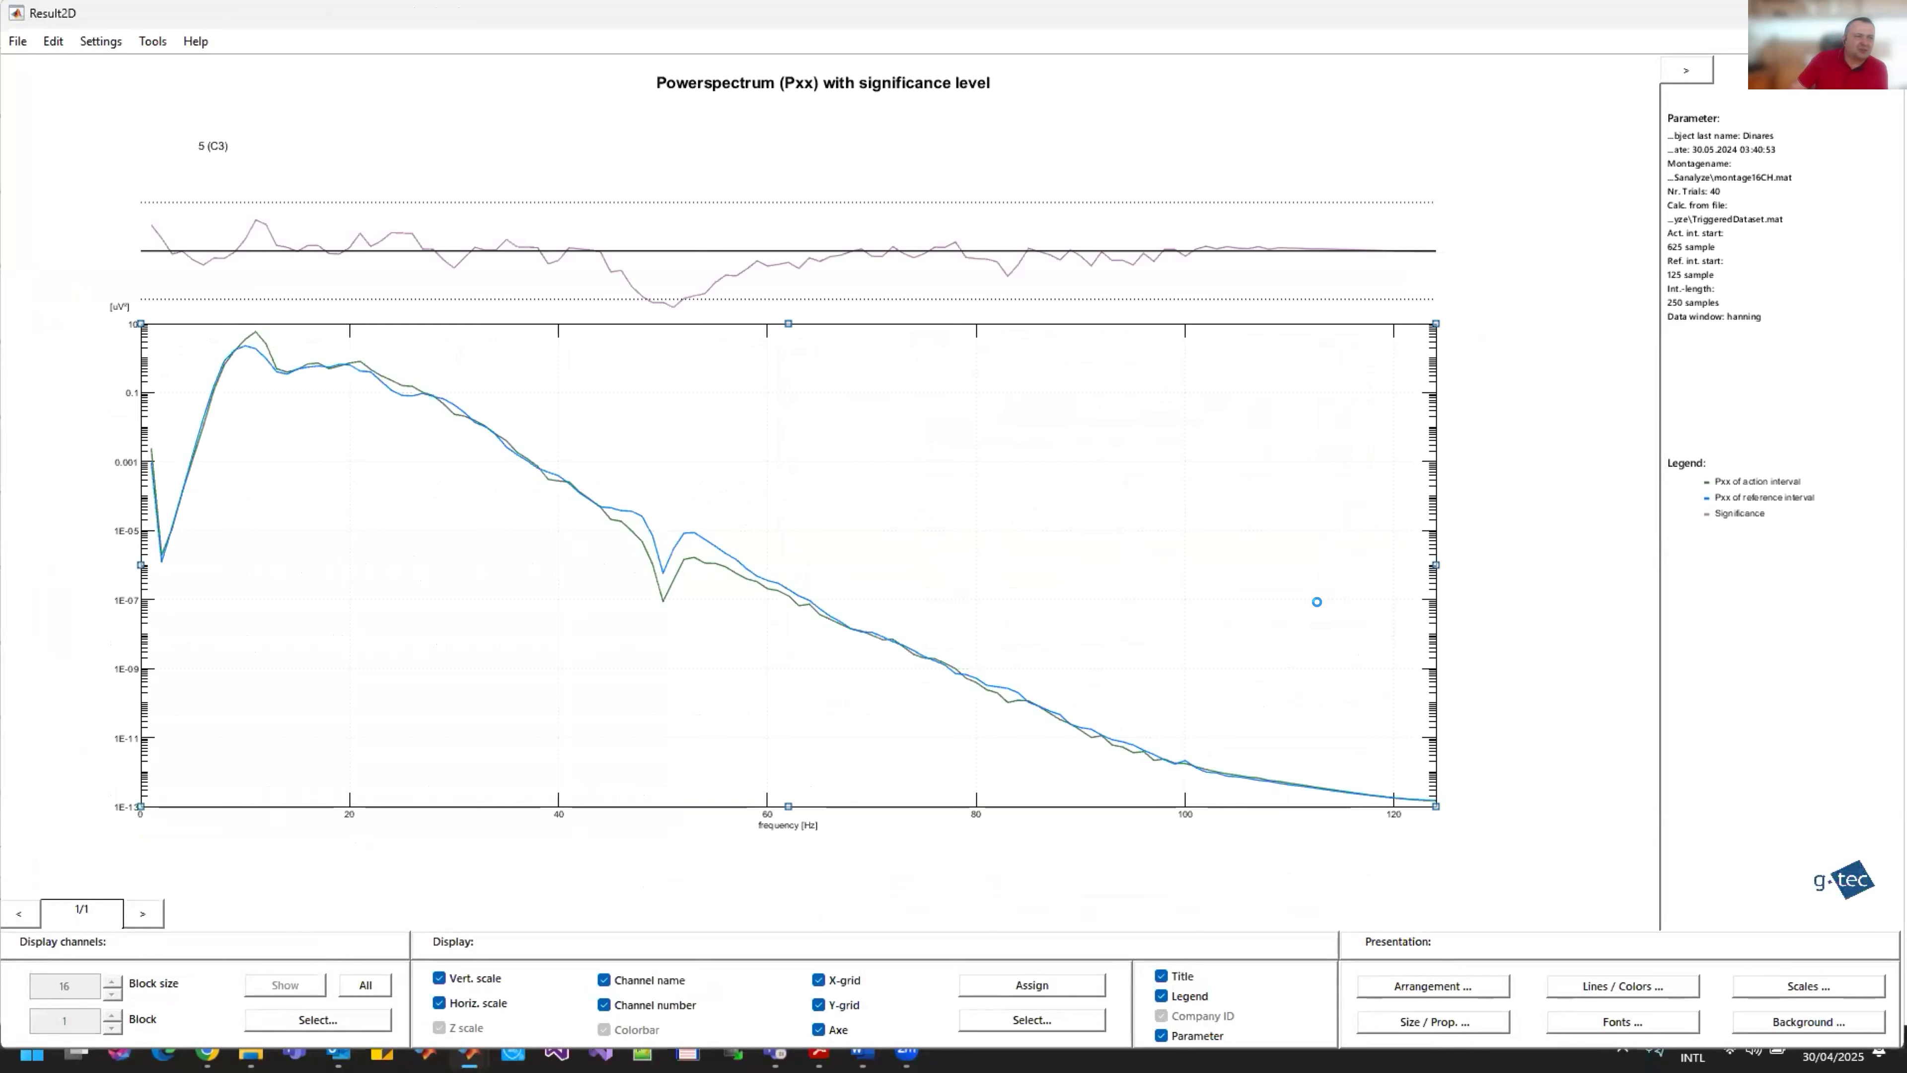
Step: Limit the C3 spectrum's X axis to a maximum of 40 Hz and make its Y scaling linear
click(1775, 985)
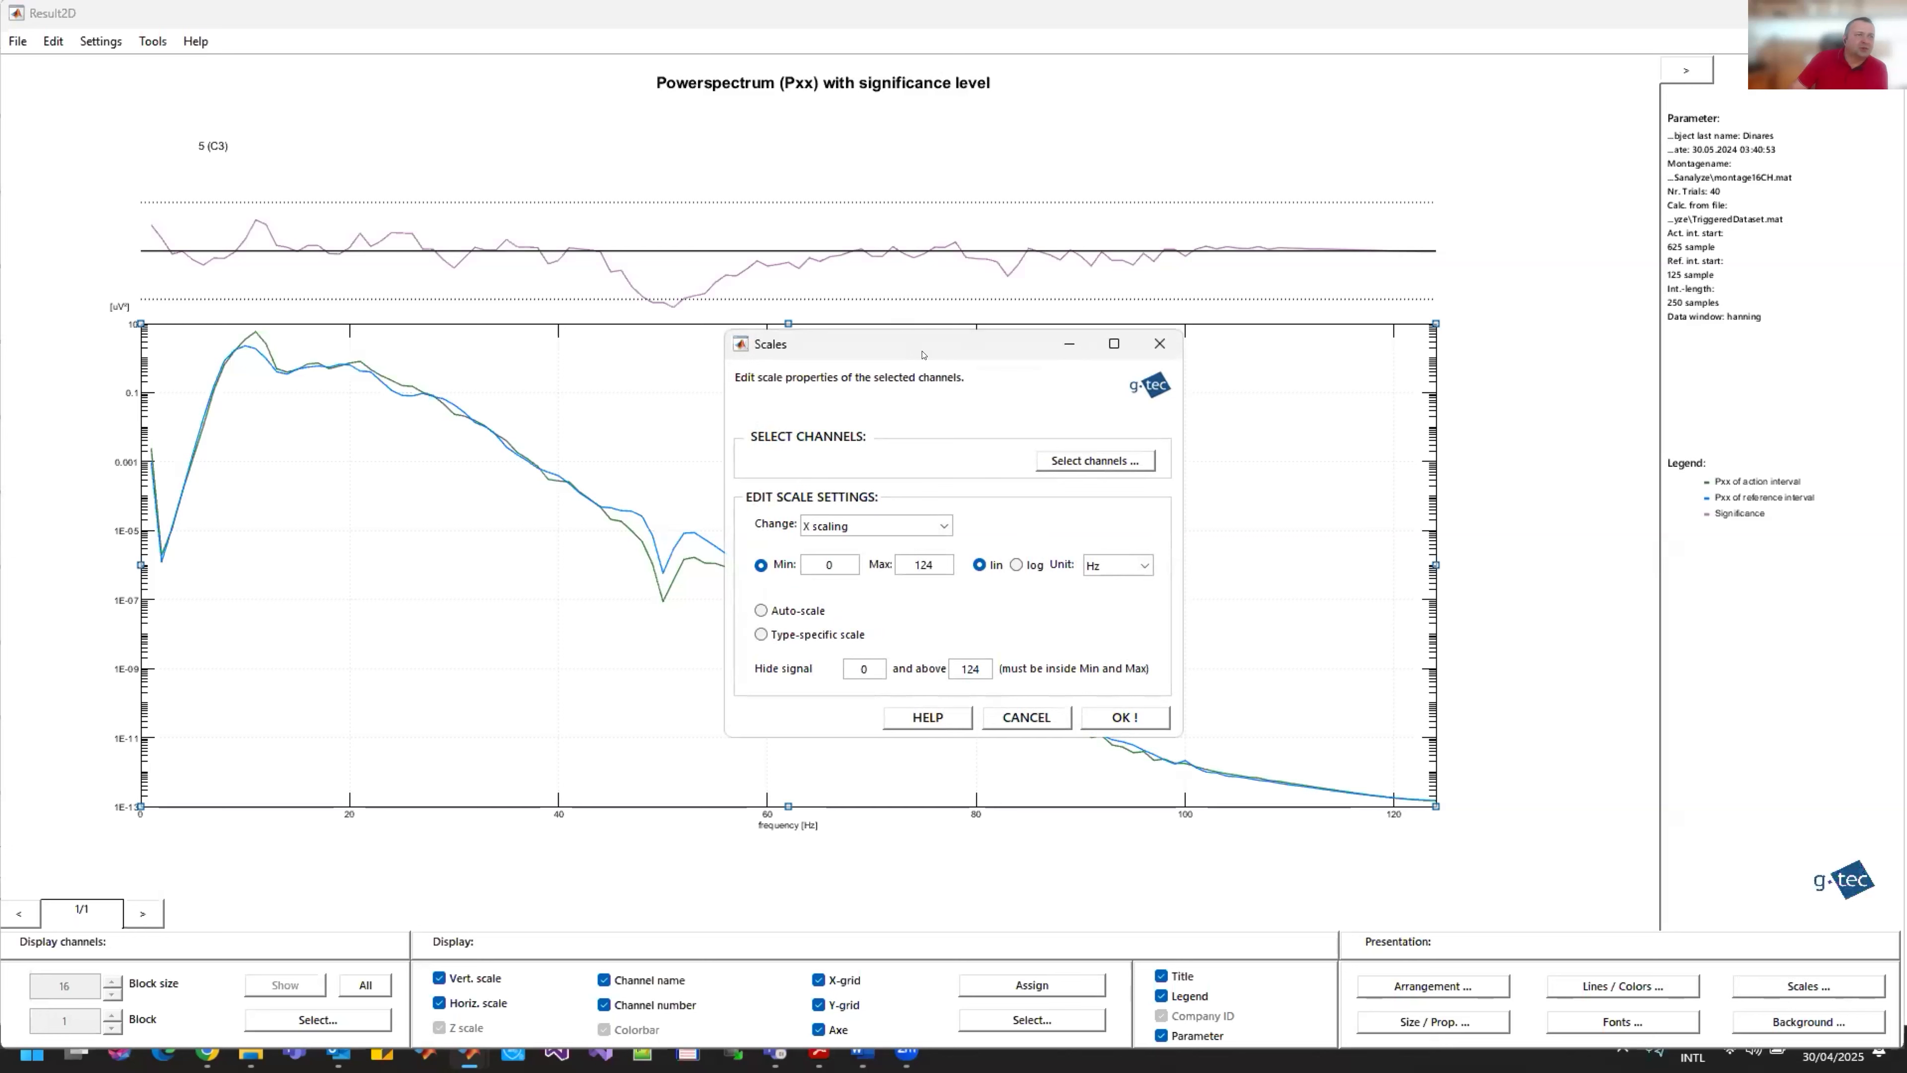
drag(923, 355, 1330, 188)
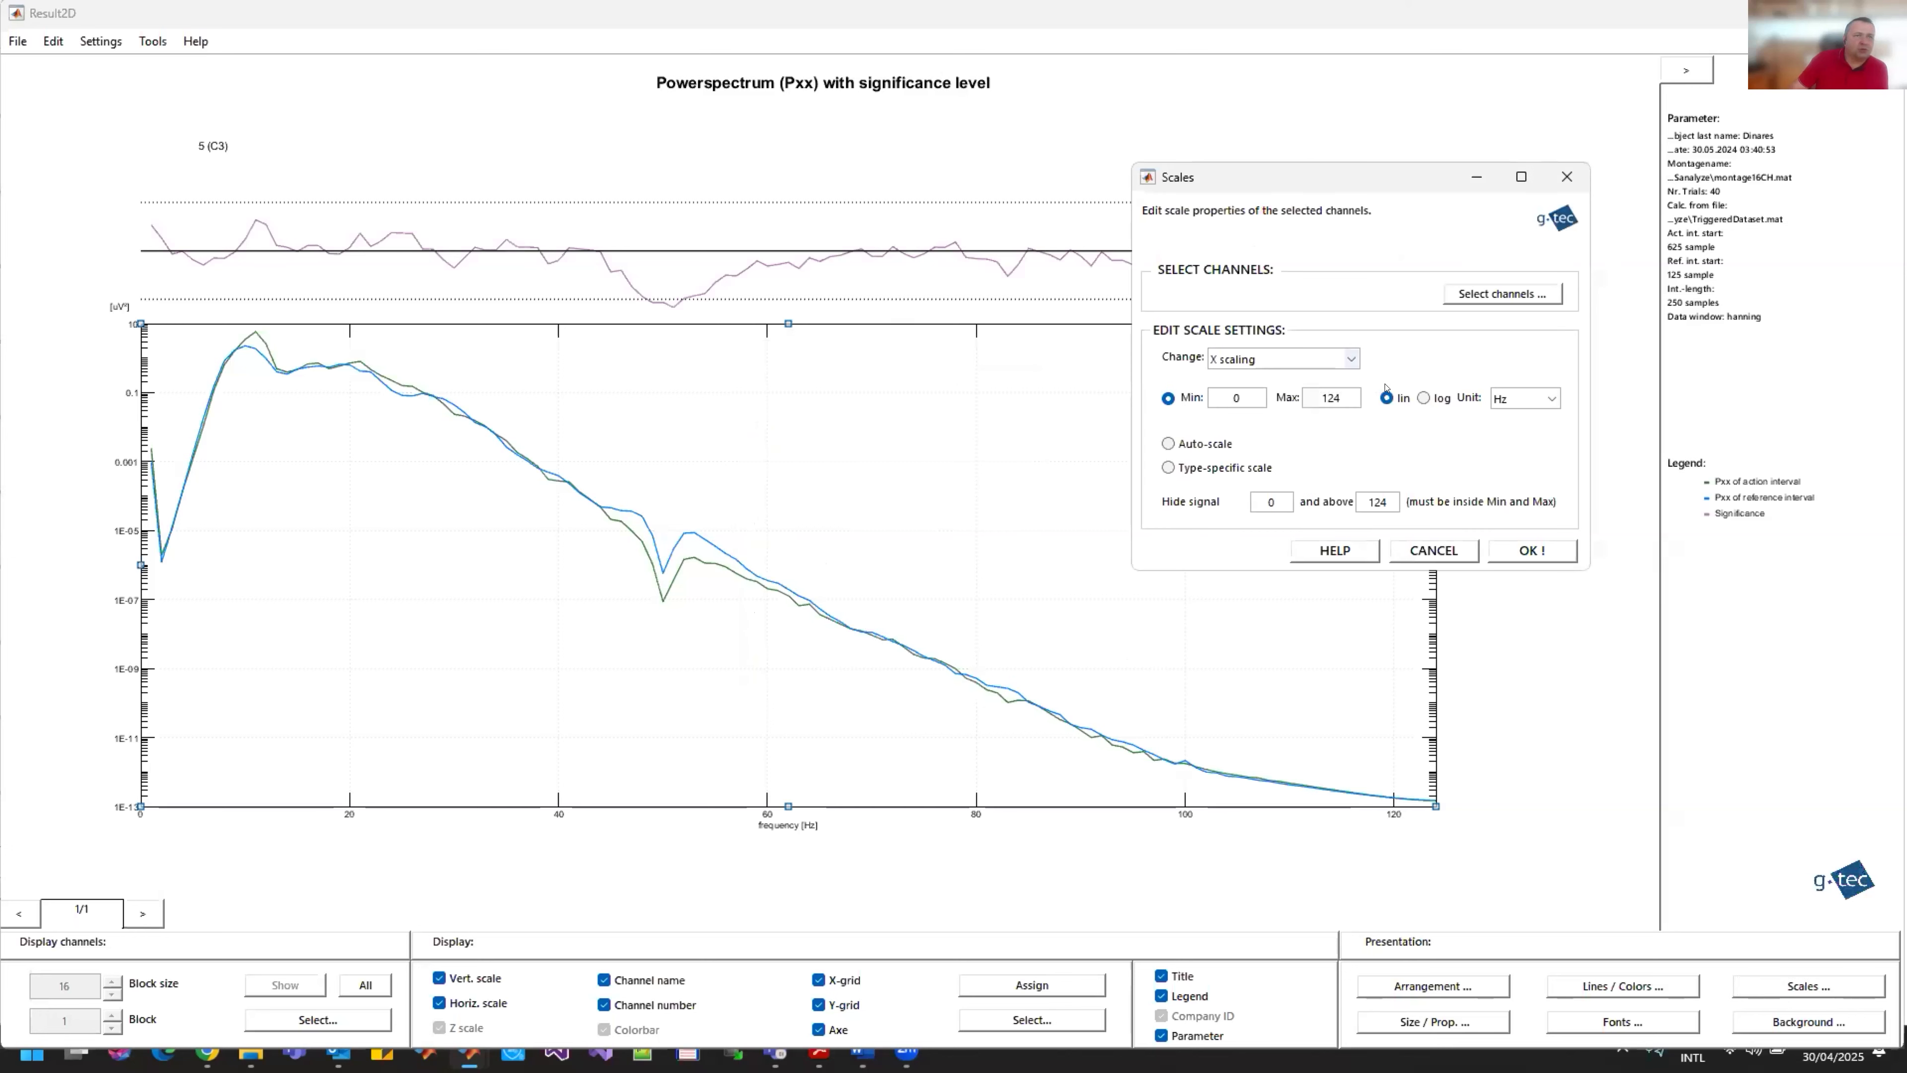
drag(1348, 399, 1288, 403)
text(40)
click(1353, 357)
click(1336, 388)
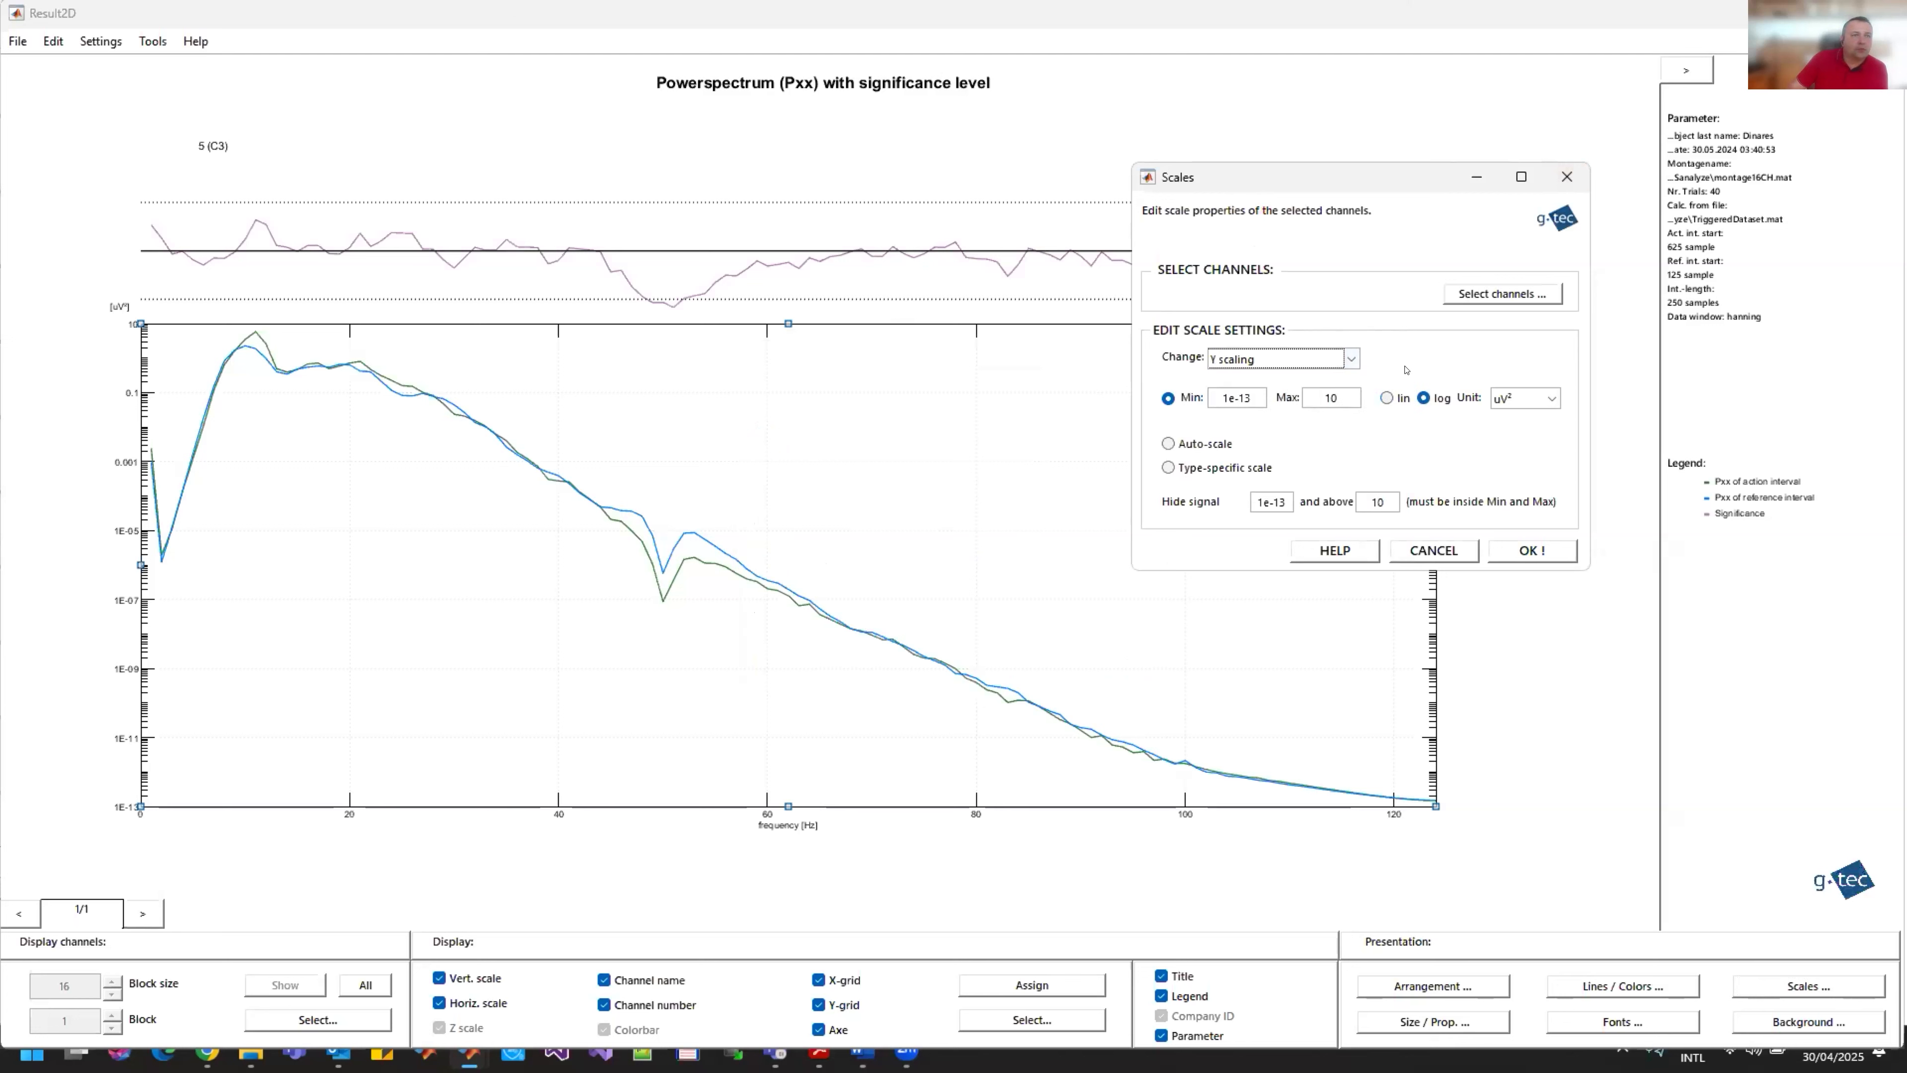
click(1398, 395)
click(1529, 550)
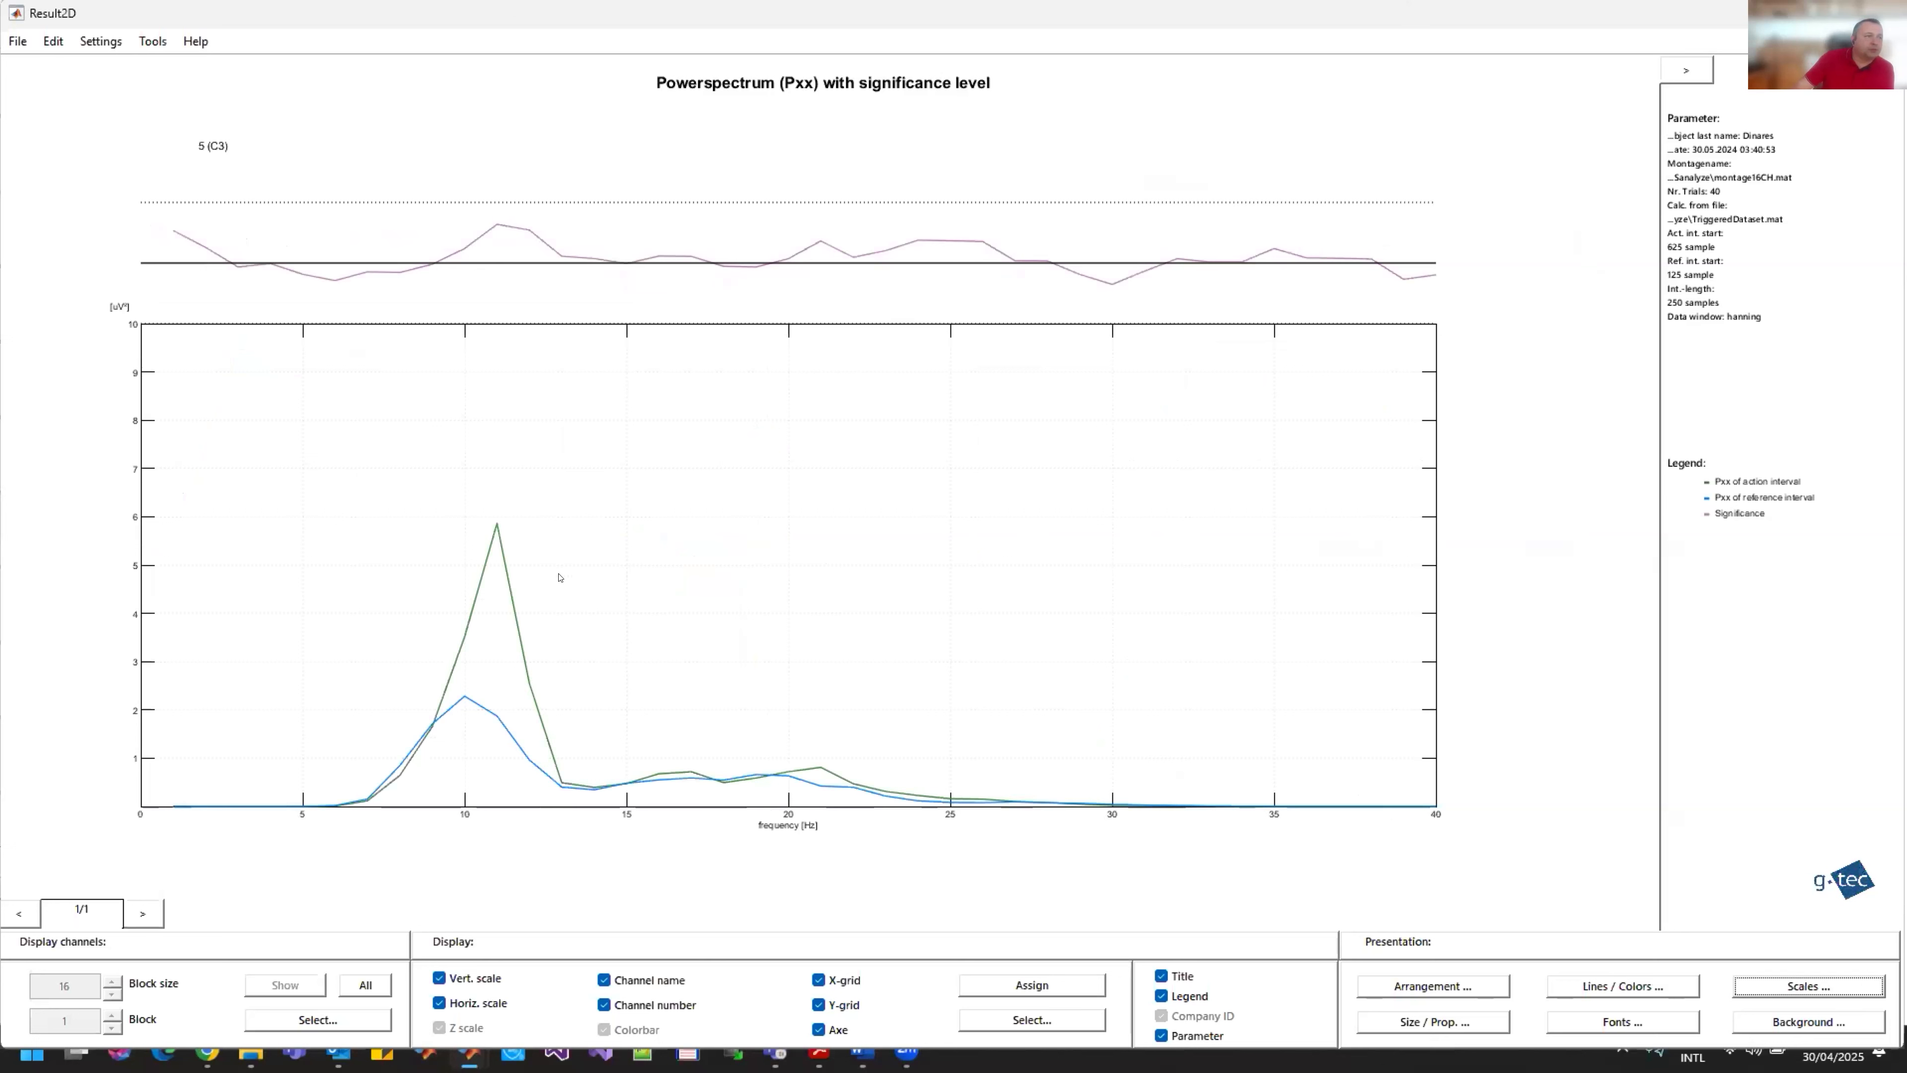
Step: Apply auto-scaling to the Y axis of the C3 power spectrum
click(962, 609)
click(1808, 986)
click(898, 525)
click(872, 554)
click(772, 611)
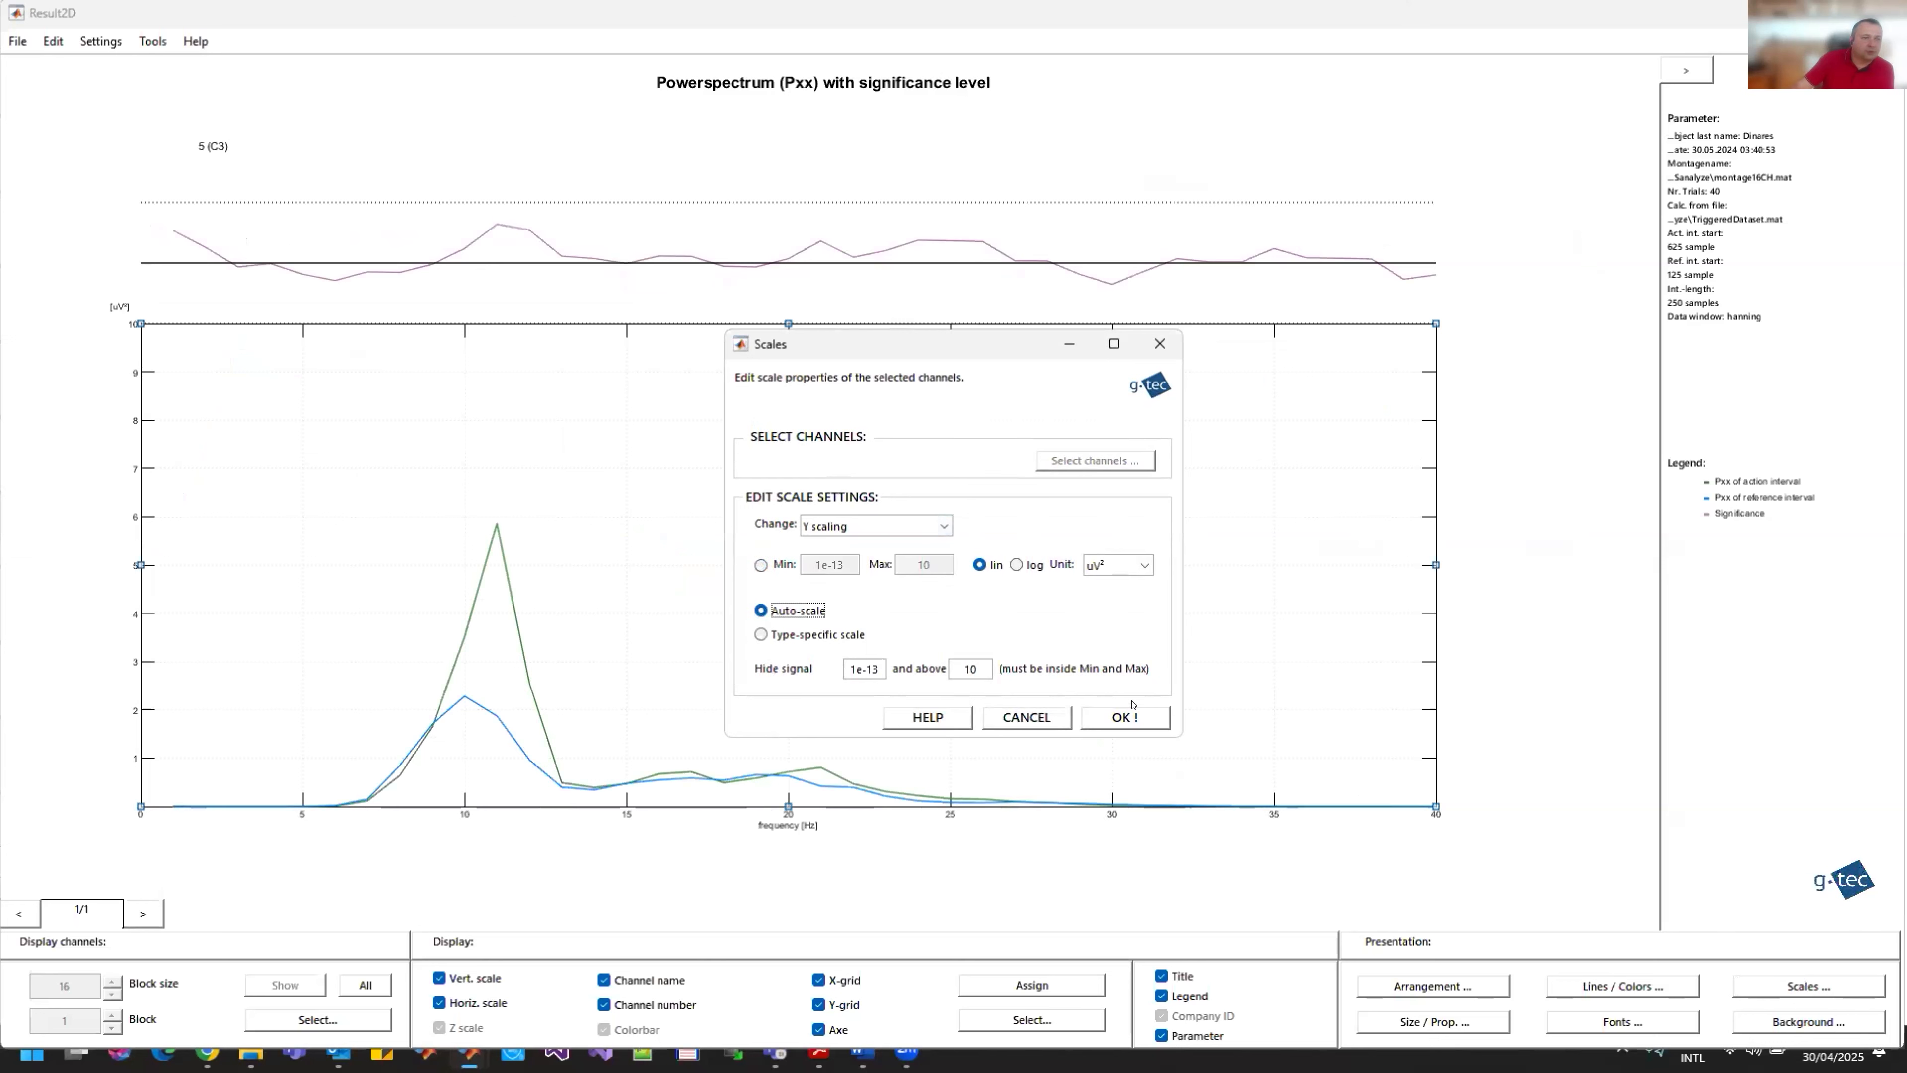
click(1122, 714)
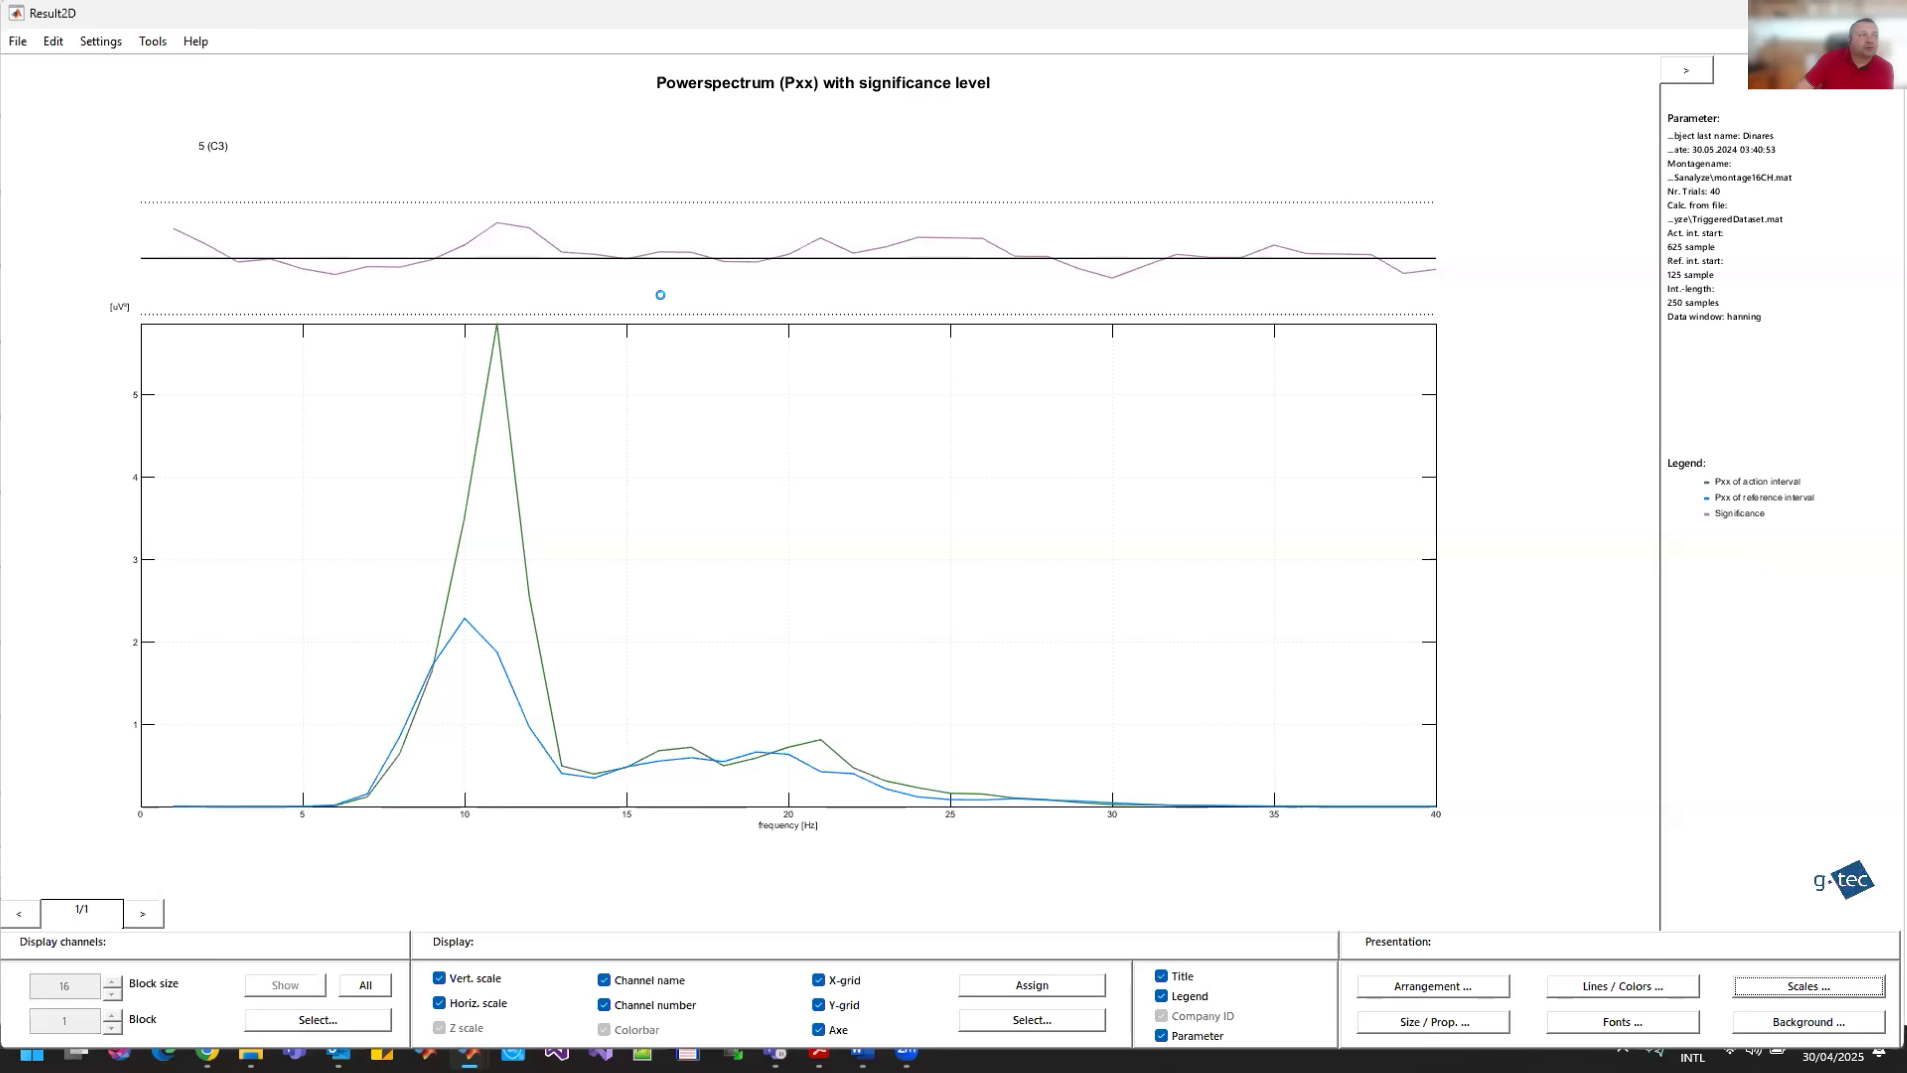
Step: Minimize the C3 result and rerun the spectrum analysis including only LEFT trials and channel 9
click(1793, 13)
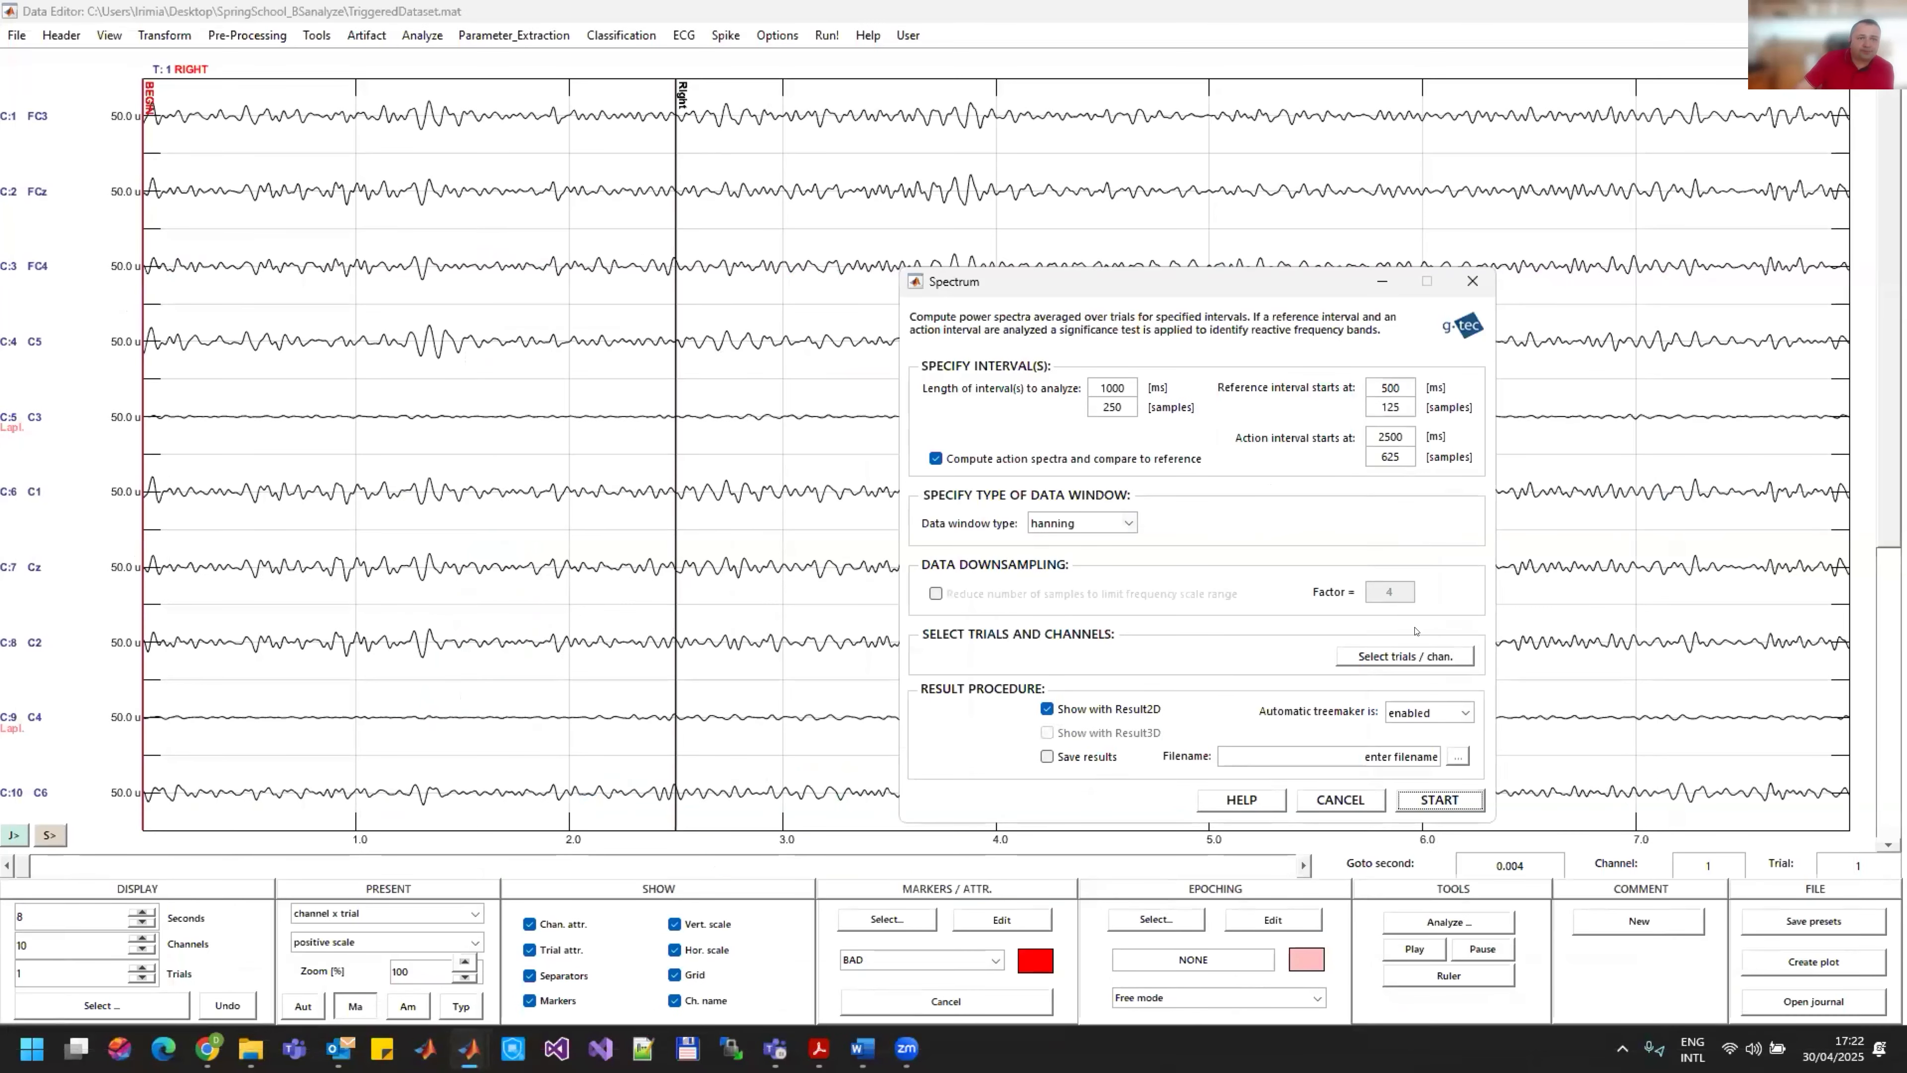
click(1388, 656)
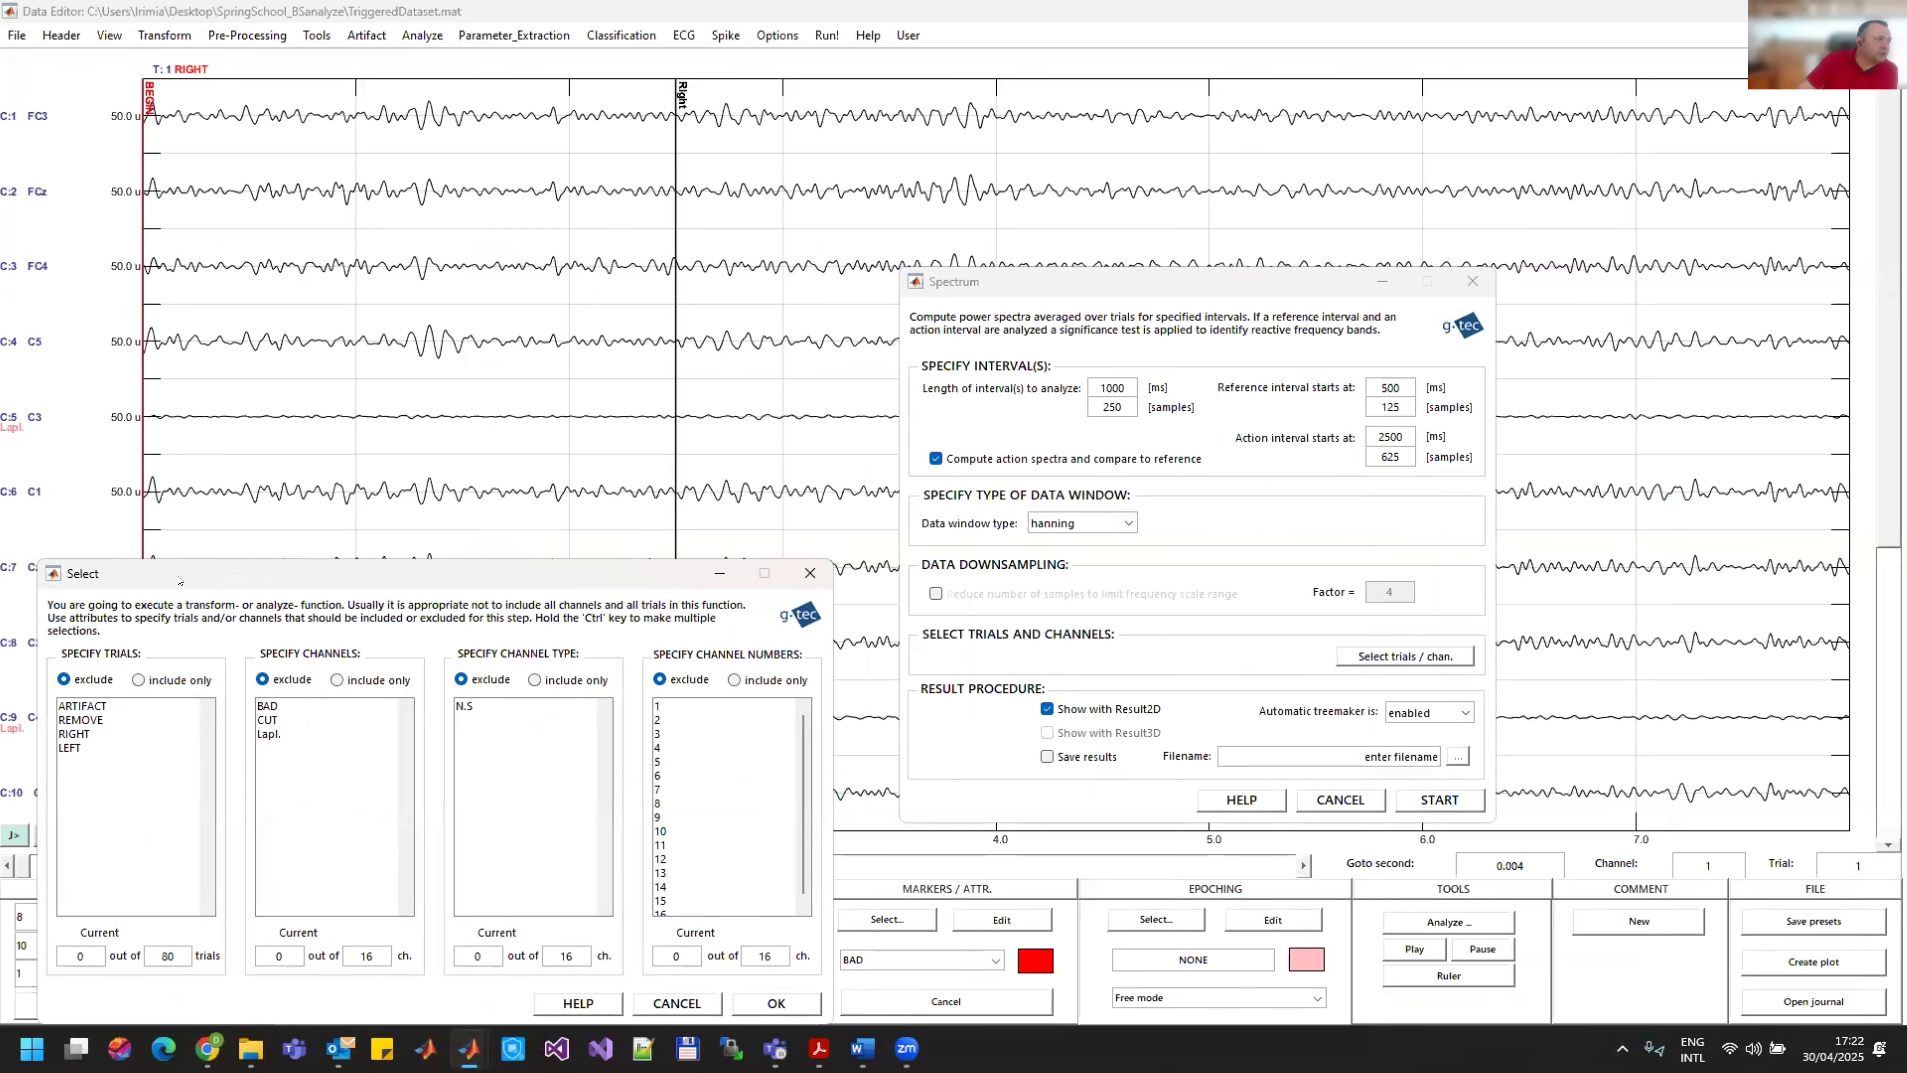
drag(179, 580, 313, 497)
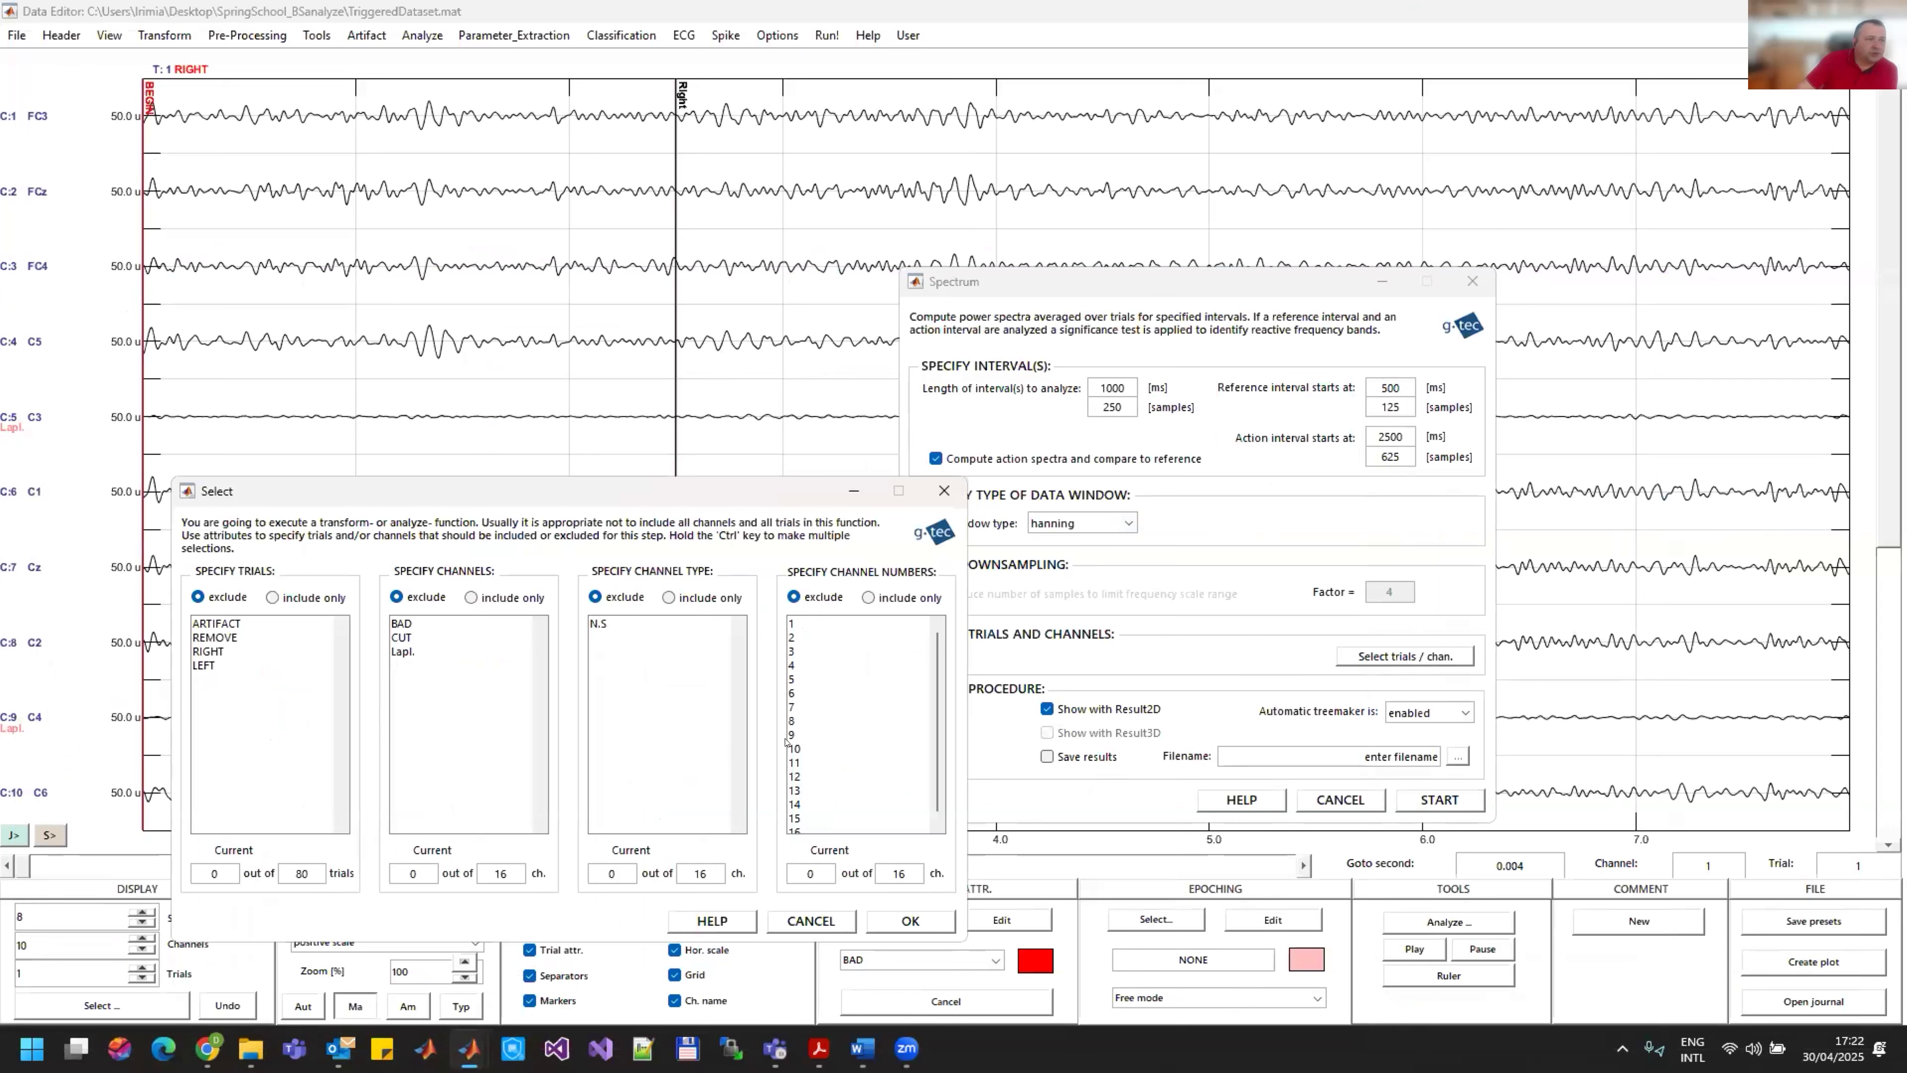
click(880, 595)
click(798, 736)
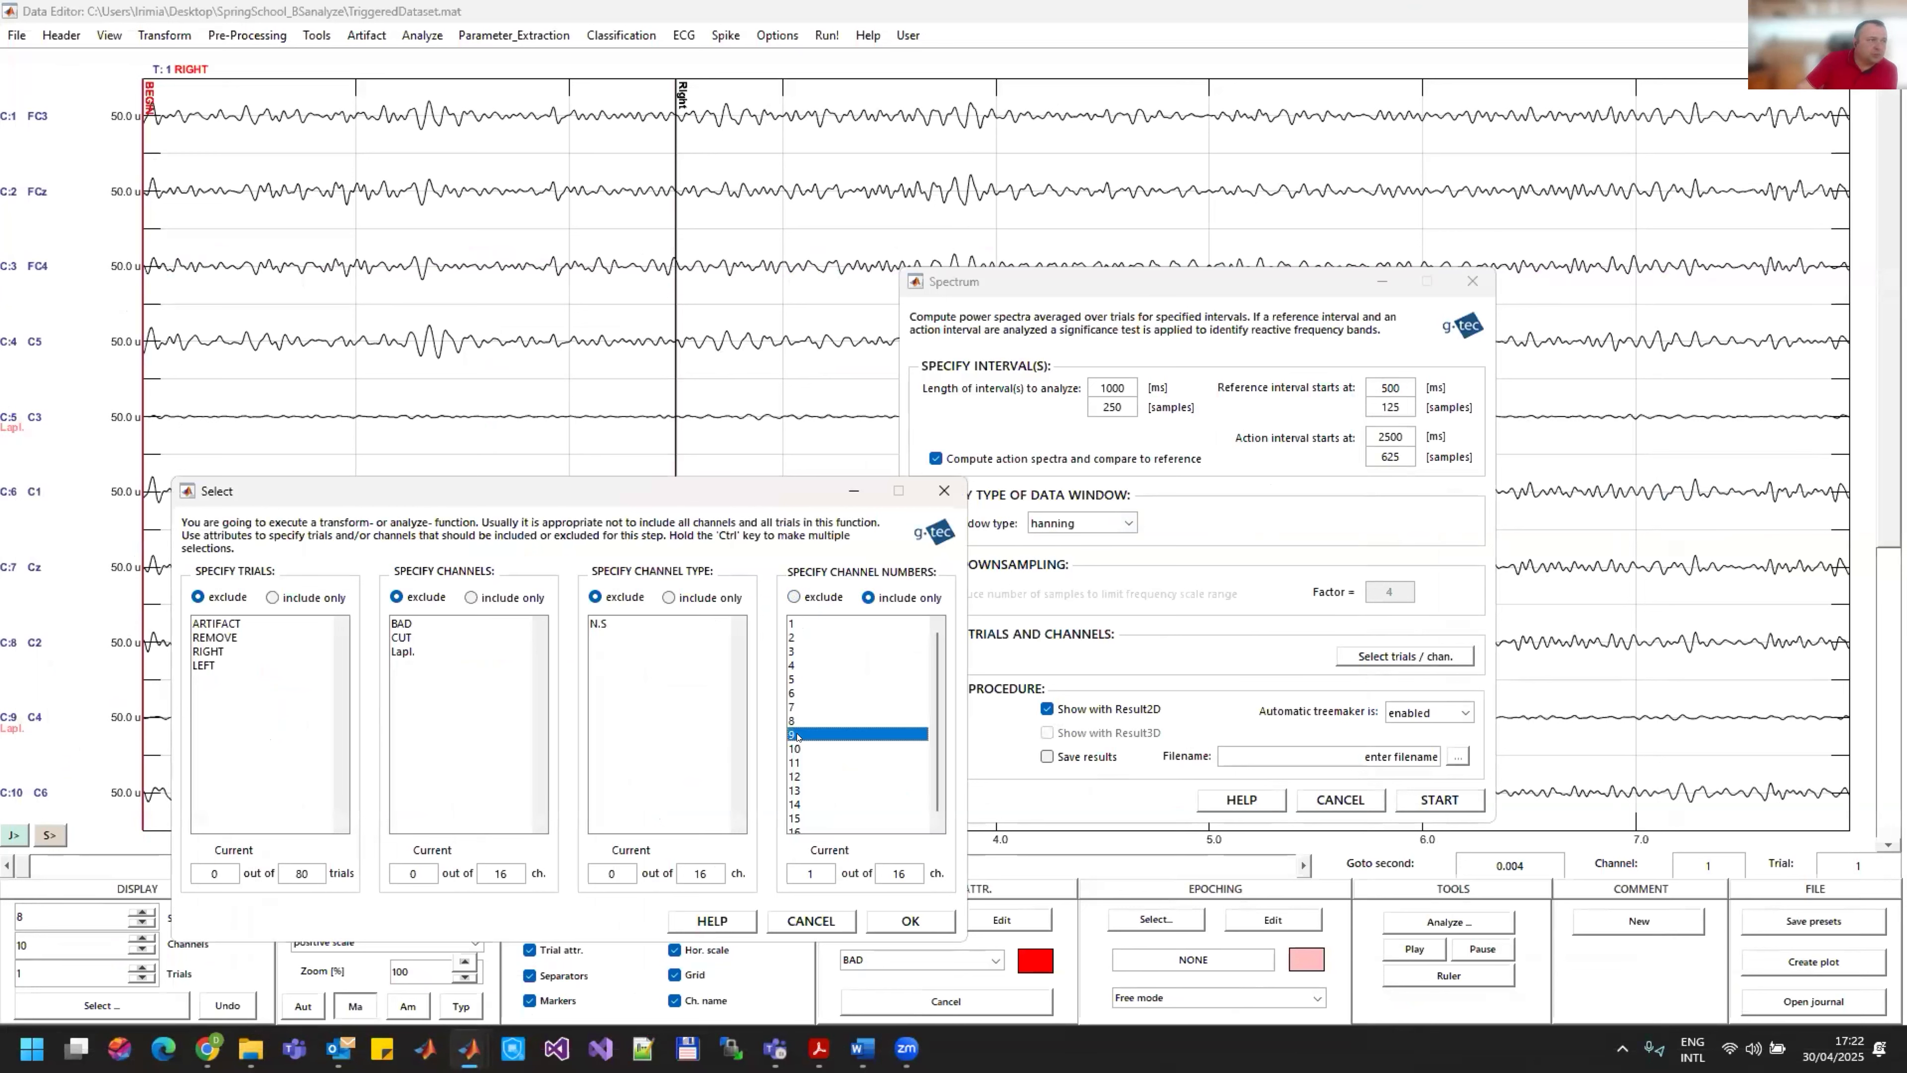
click(211, 663)
click(289, 597)
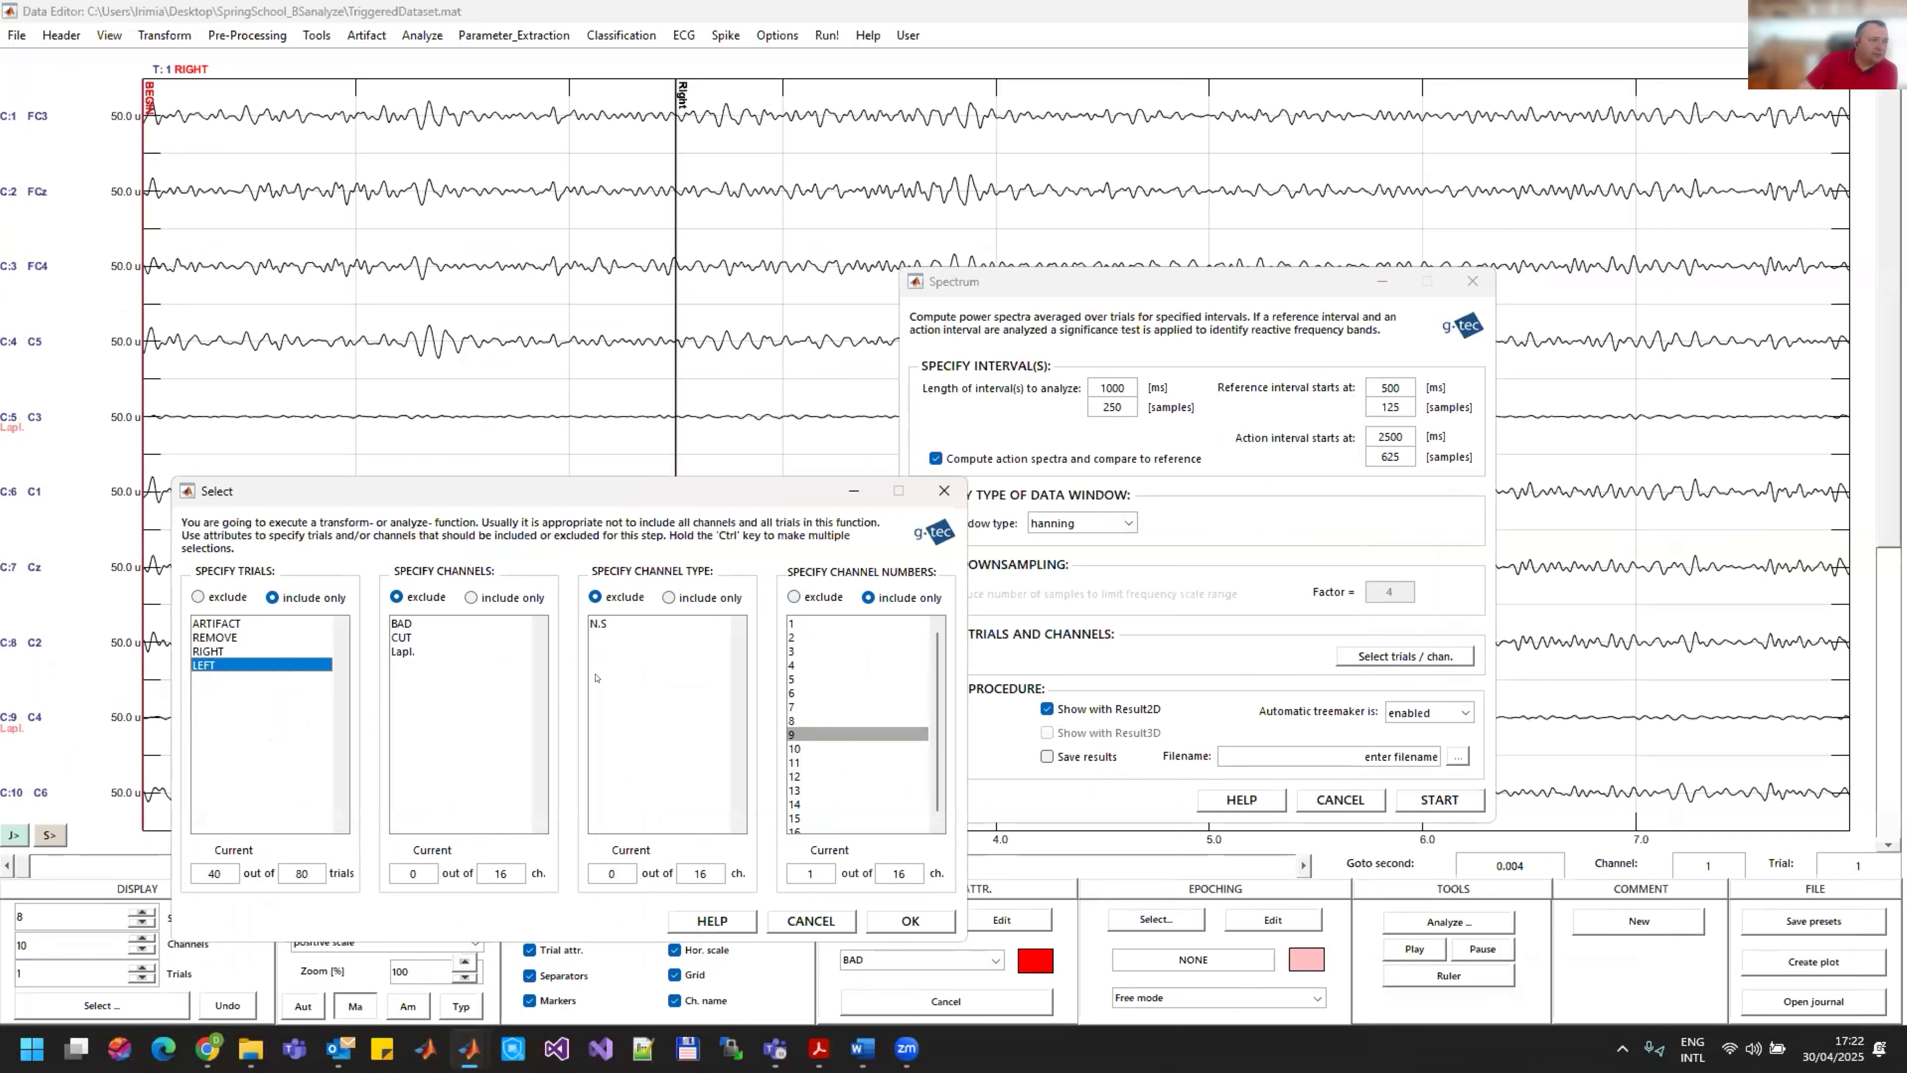
click(846, 737)
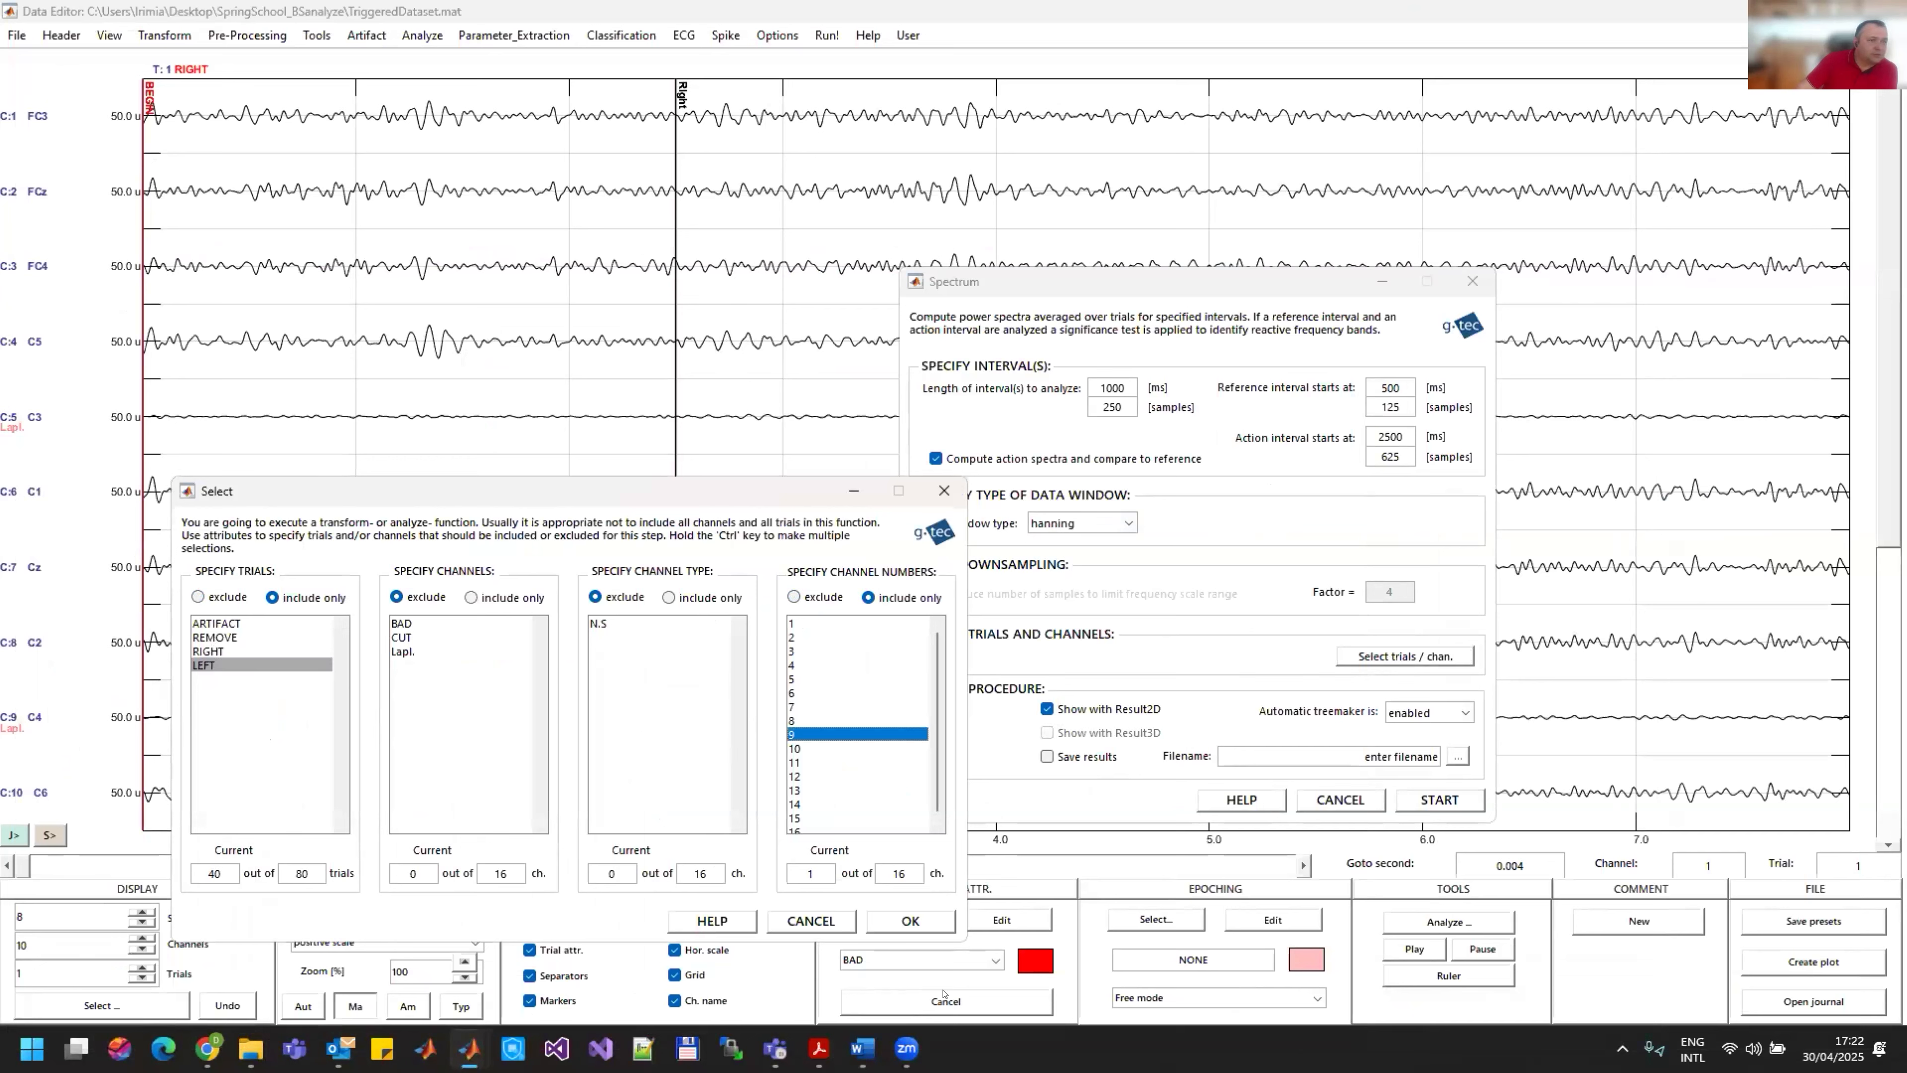
click(911, 922)
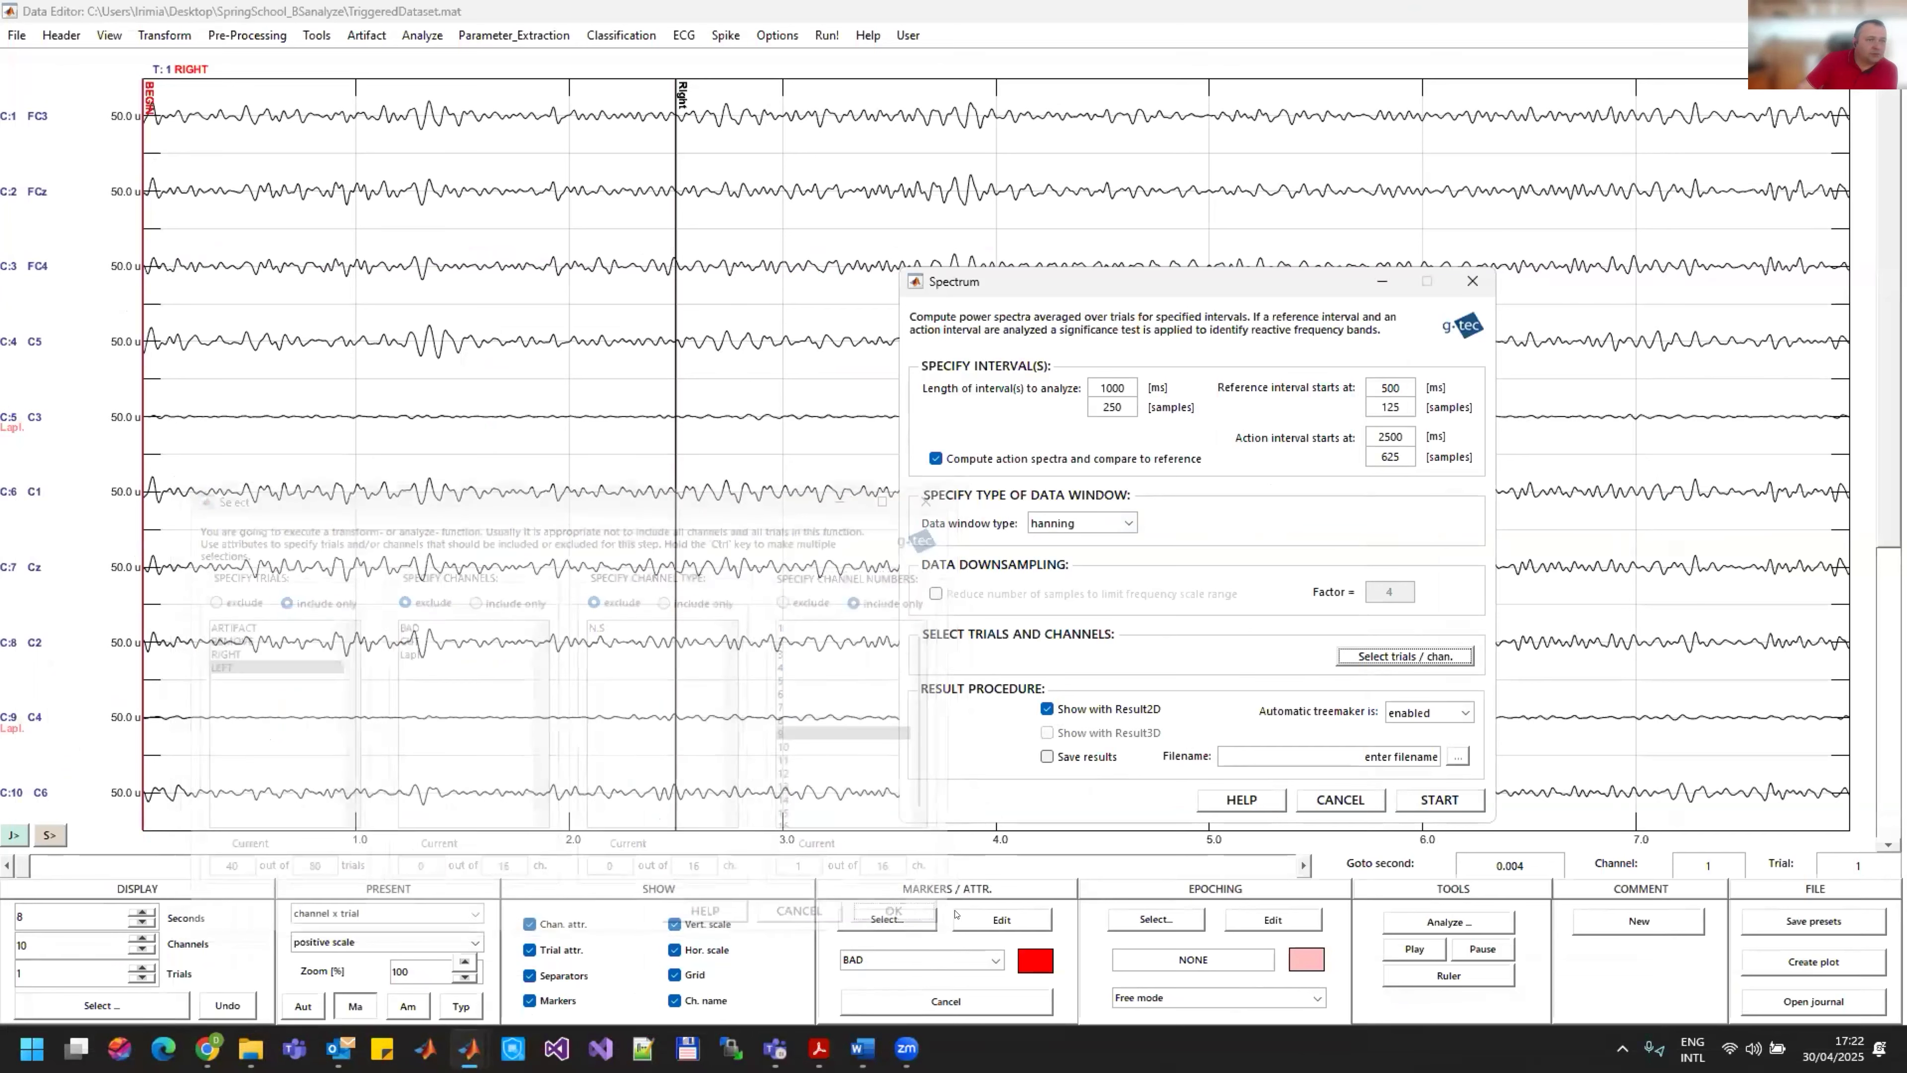
click(1445, 801)
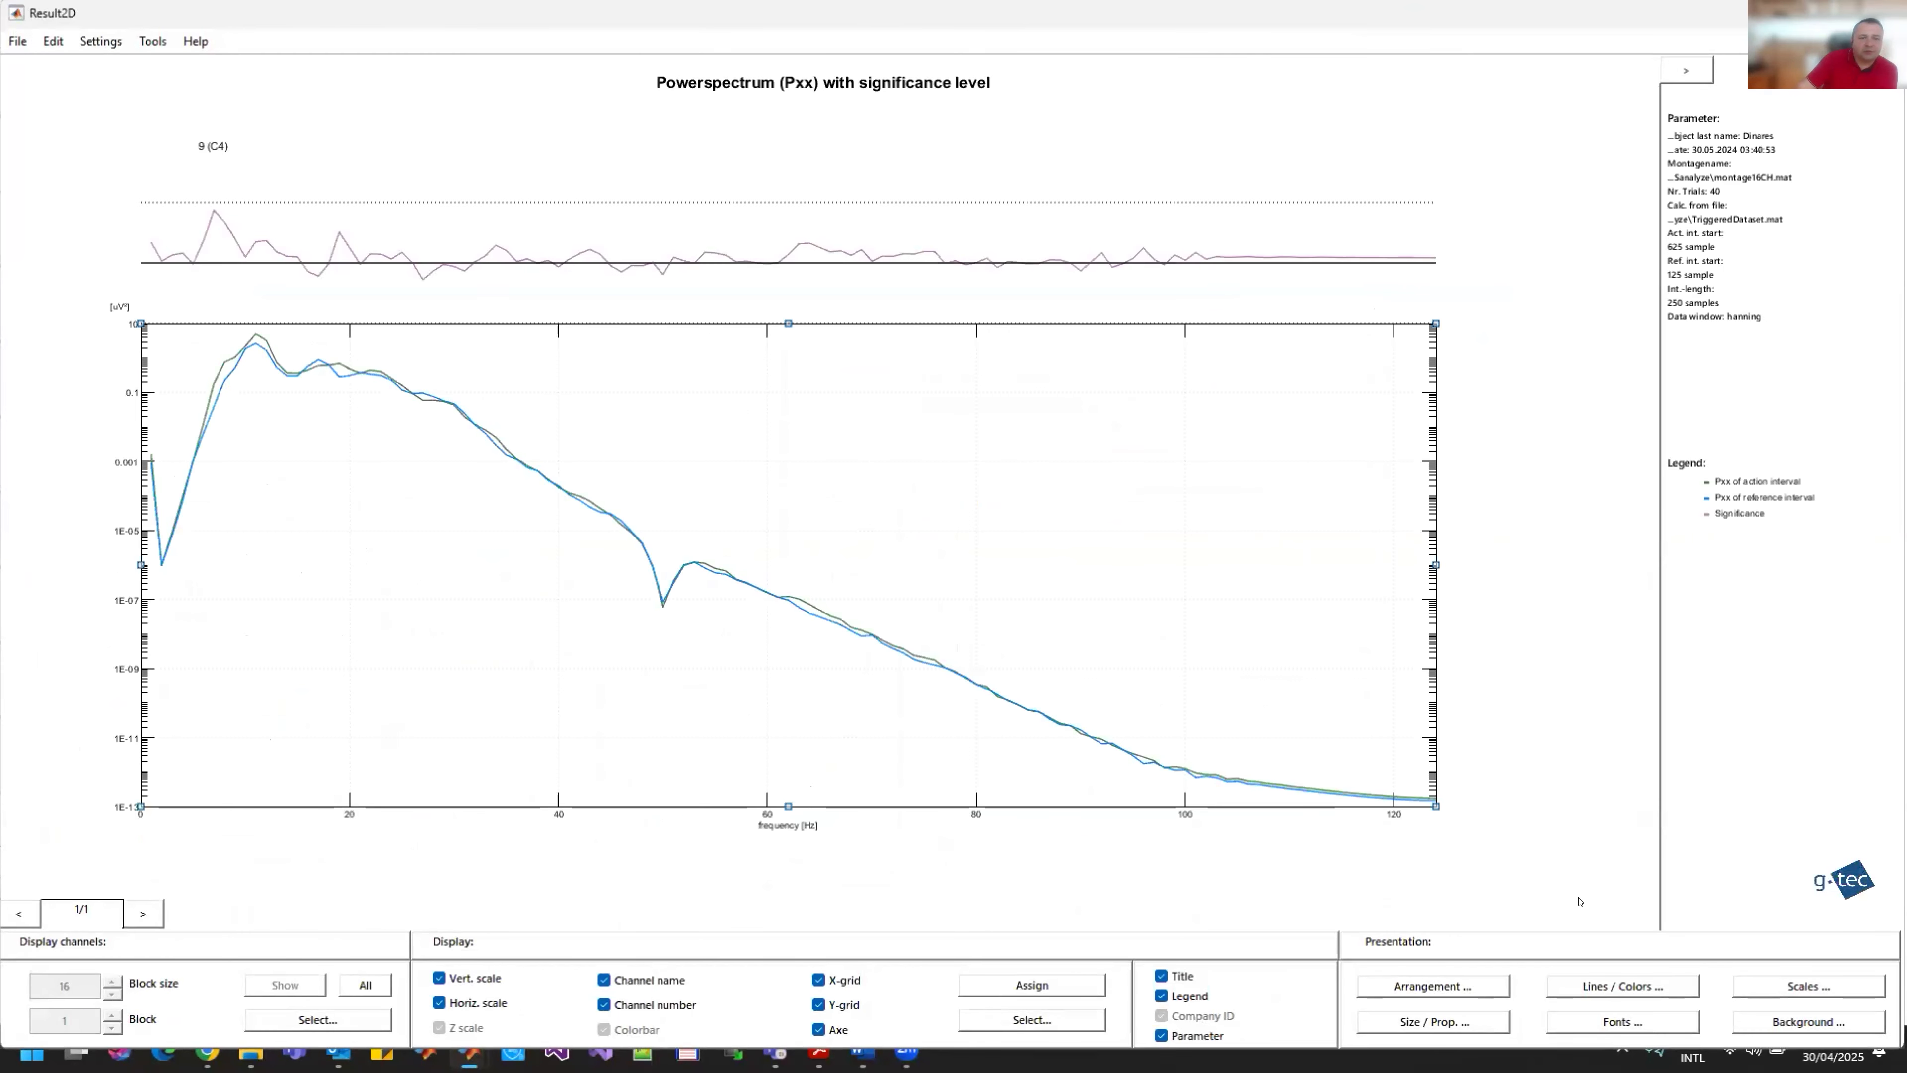
Step: Set the C4 spectrum's X axis maximum to 40 Hz and its Y scaling to linear with auto-scale
click(1781, 992)
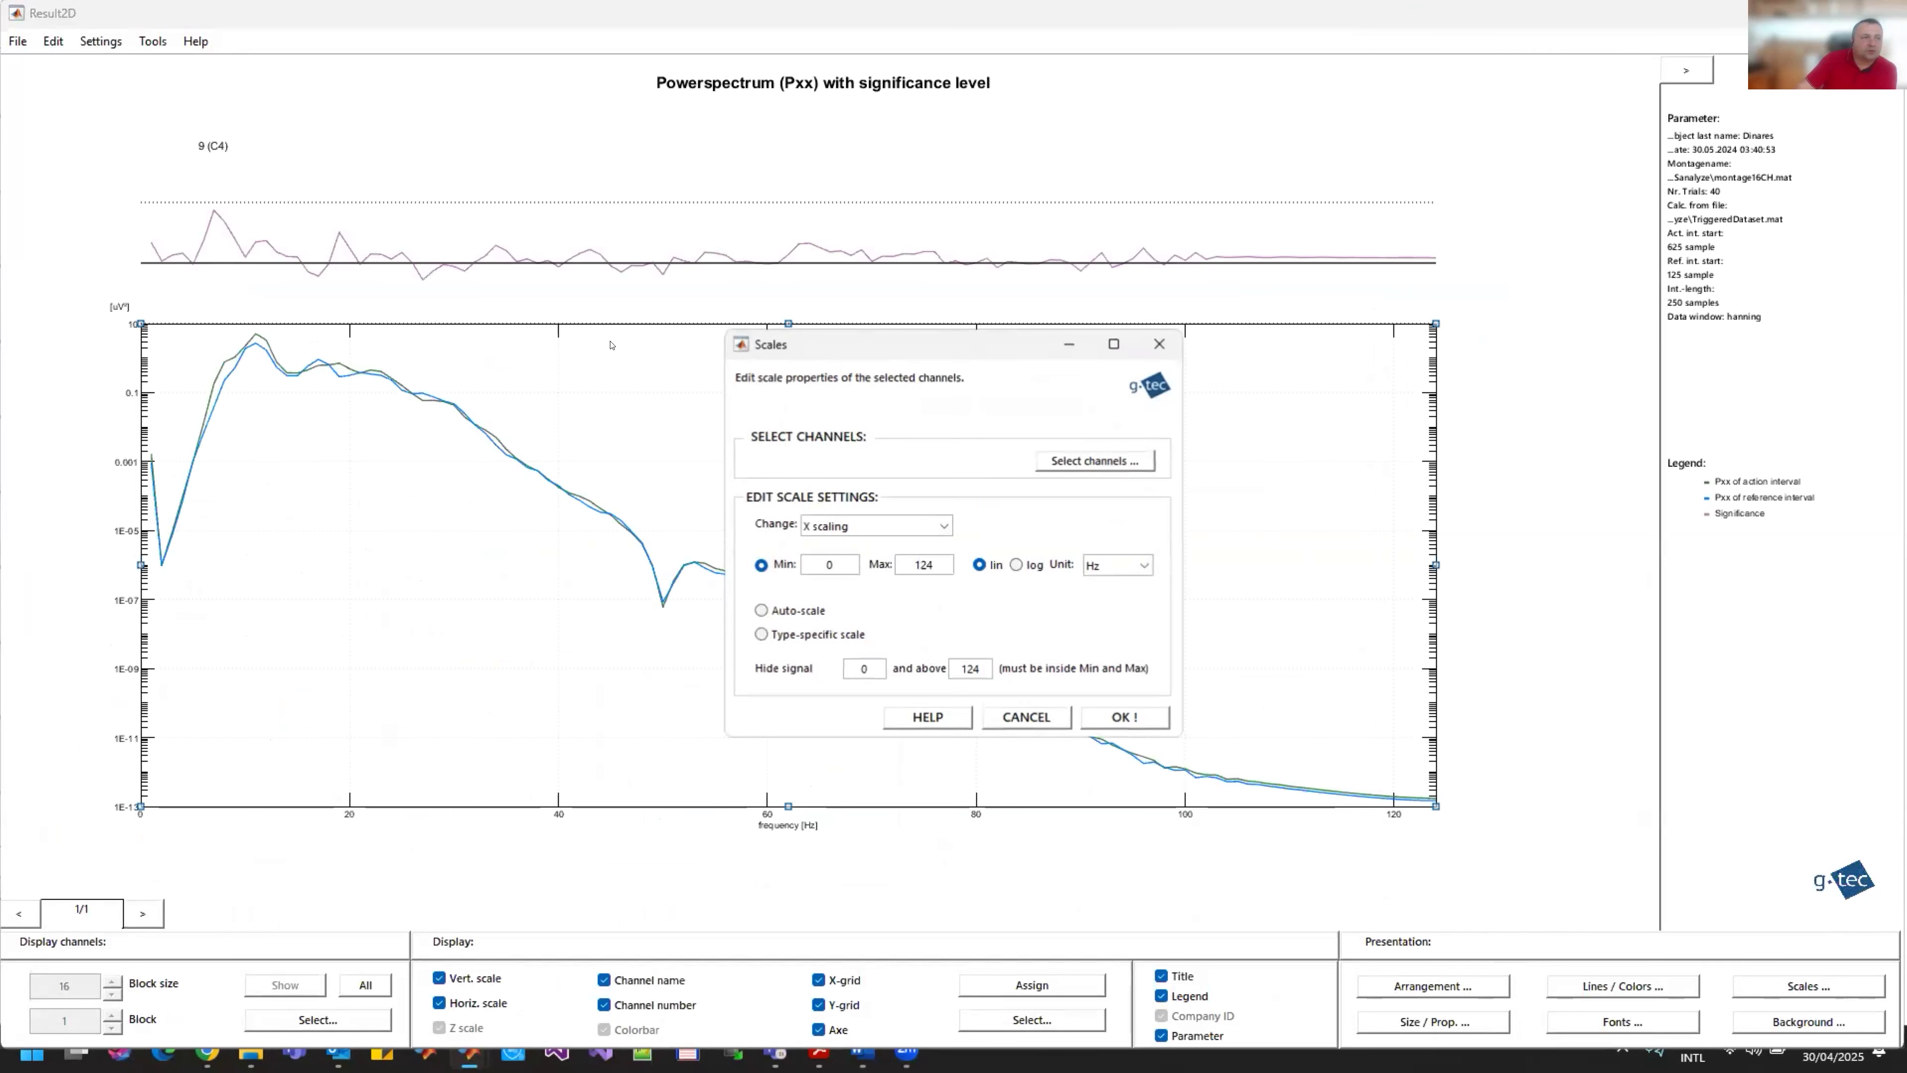
double_click(924, 565)
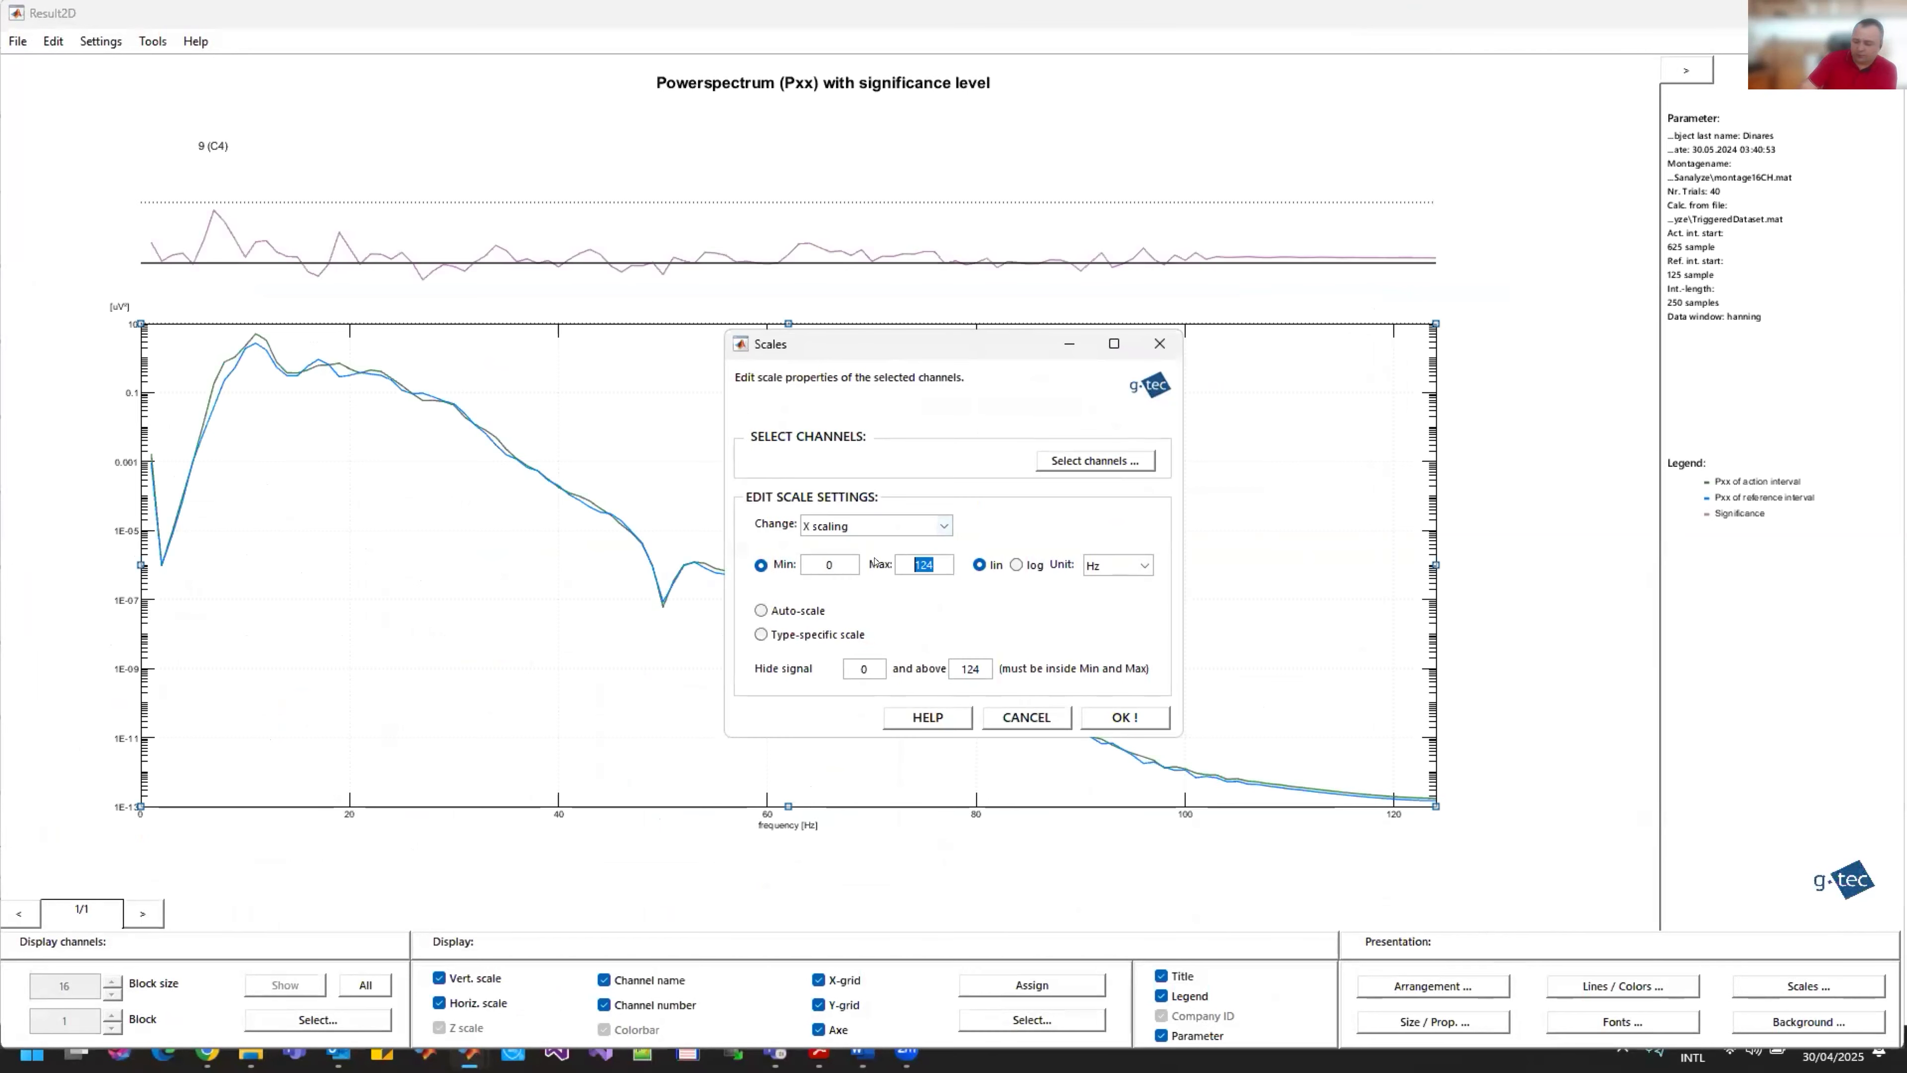
text(40)
click(913, 531)
click(894, 563)
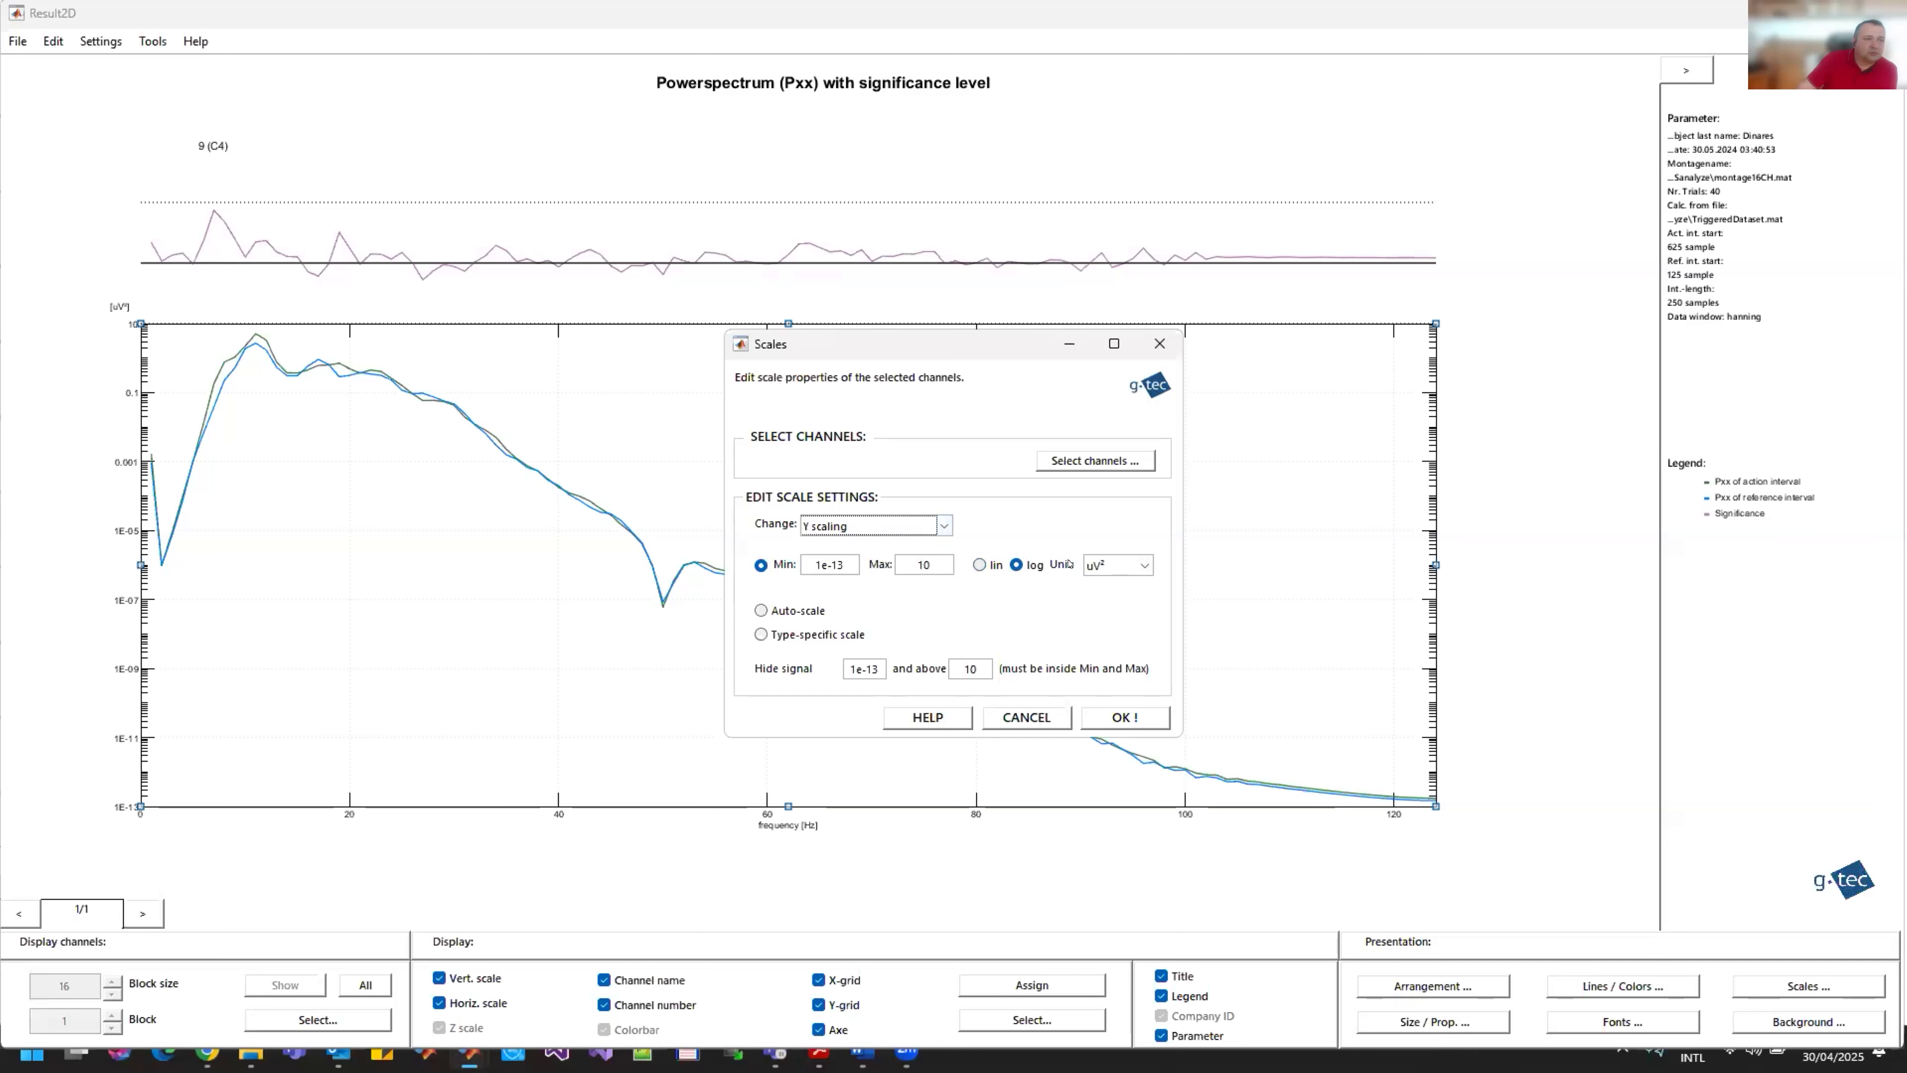
click(981, 565)
click(813, 611)
click(1125, 717)
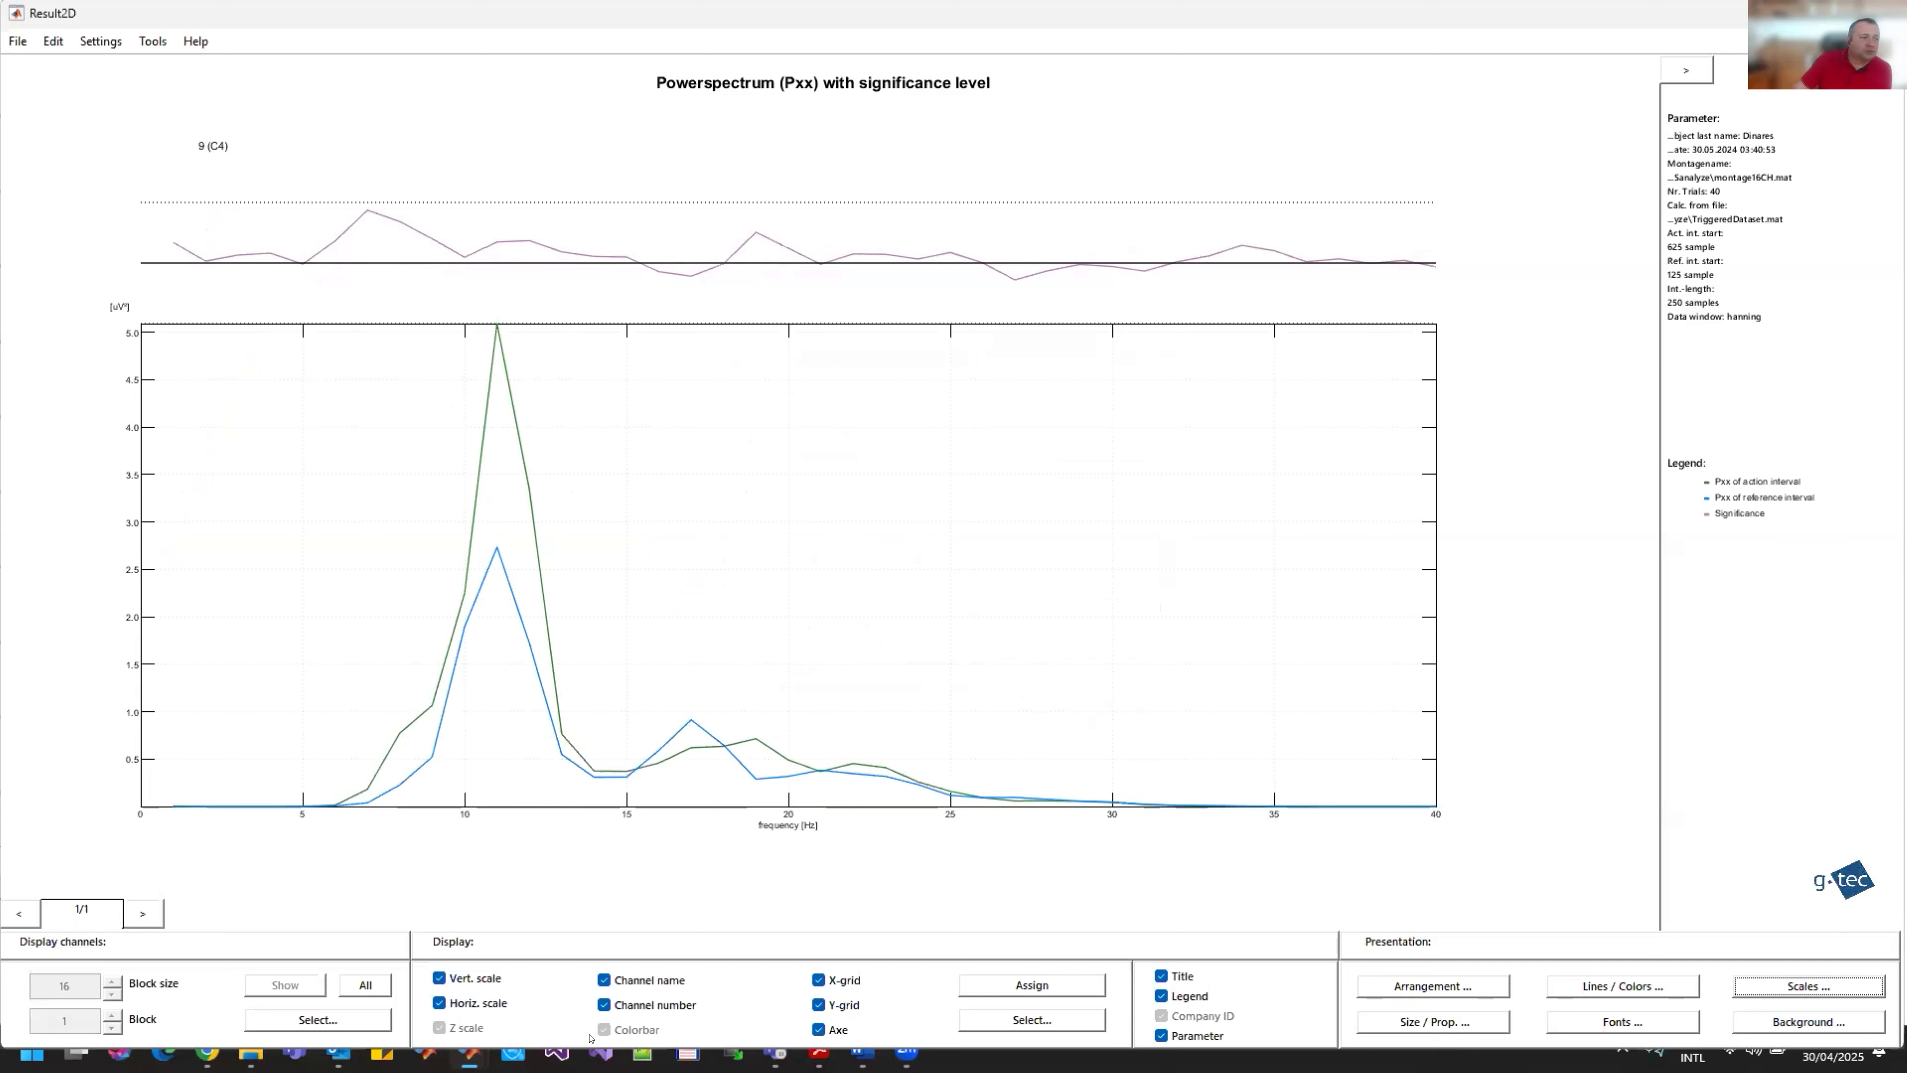
Step: Close the C4 and C3 power spectrum results and the Spectrum dialog
click(1885, 13)
click(279, 782)
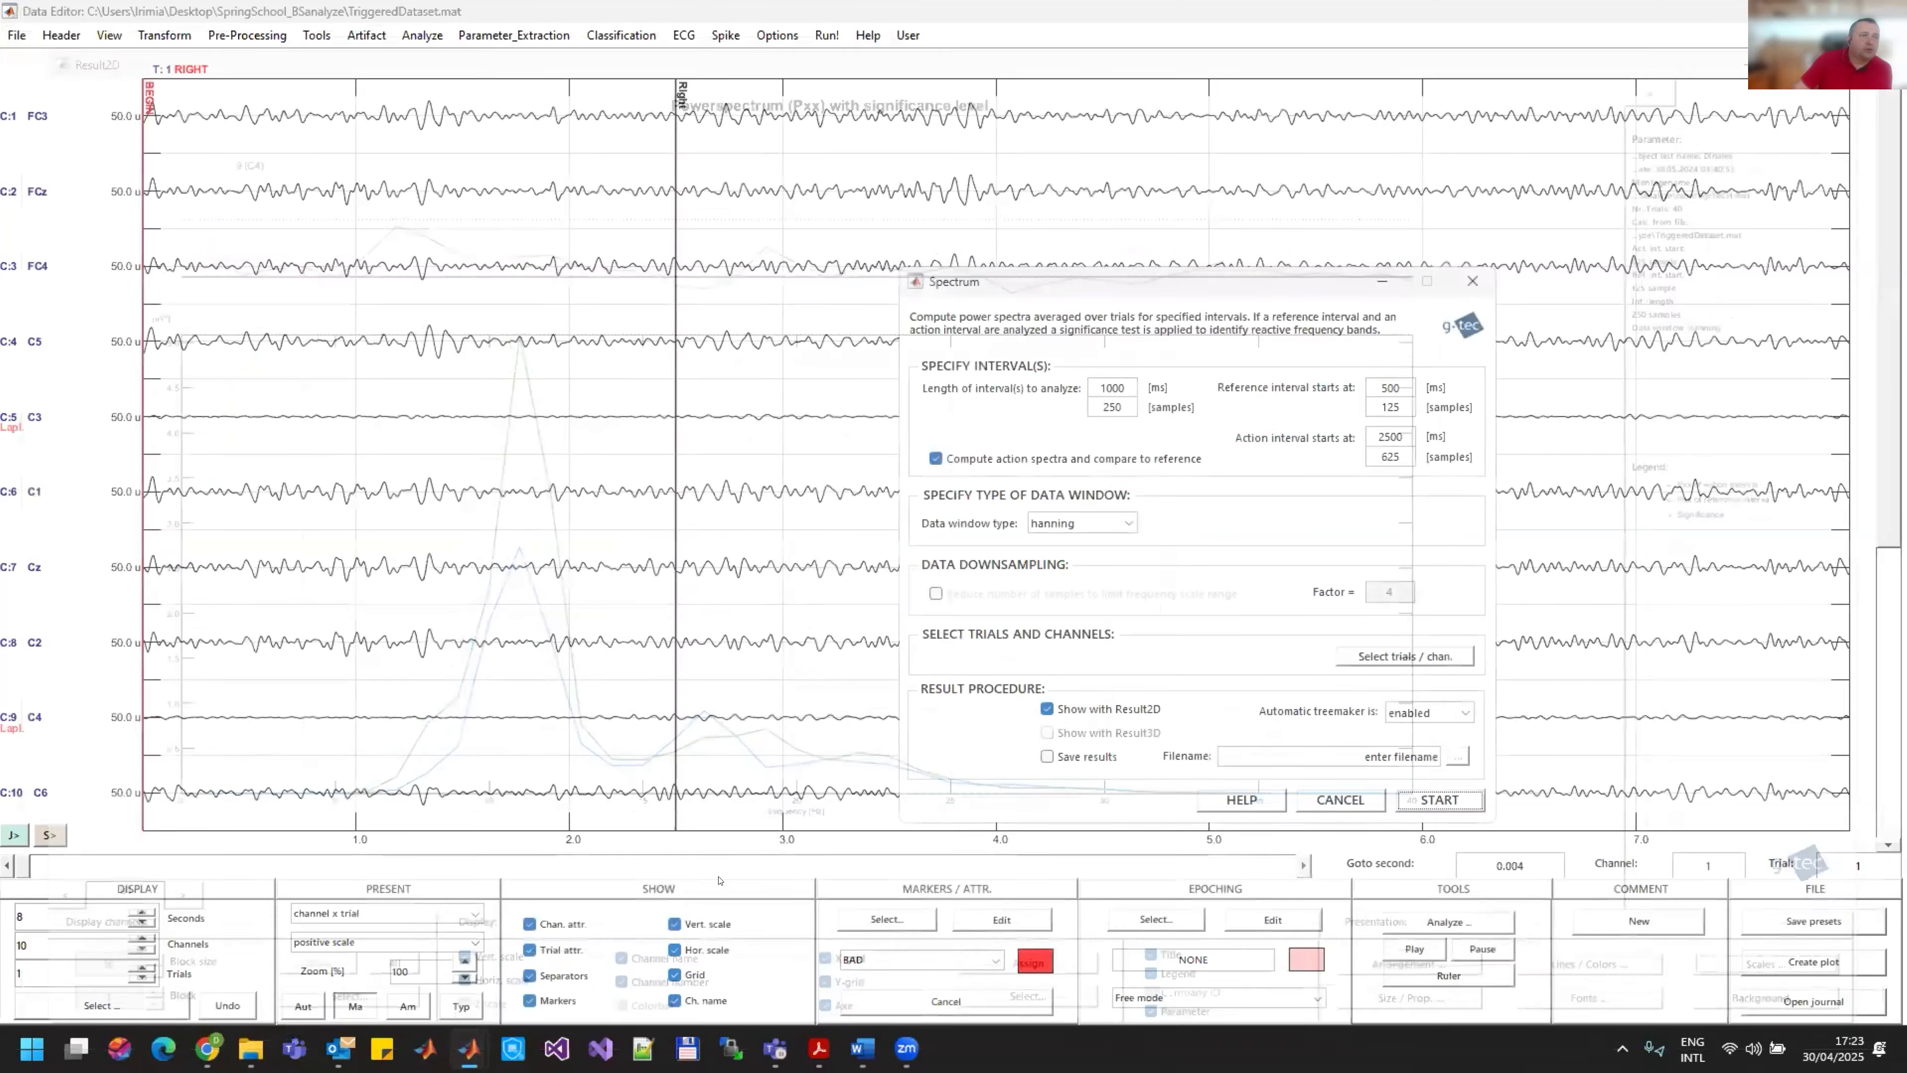
click(1472, 281)
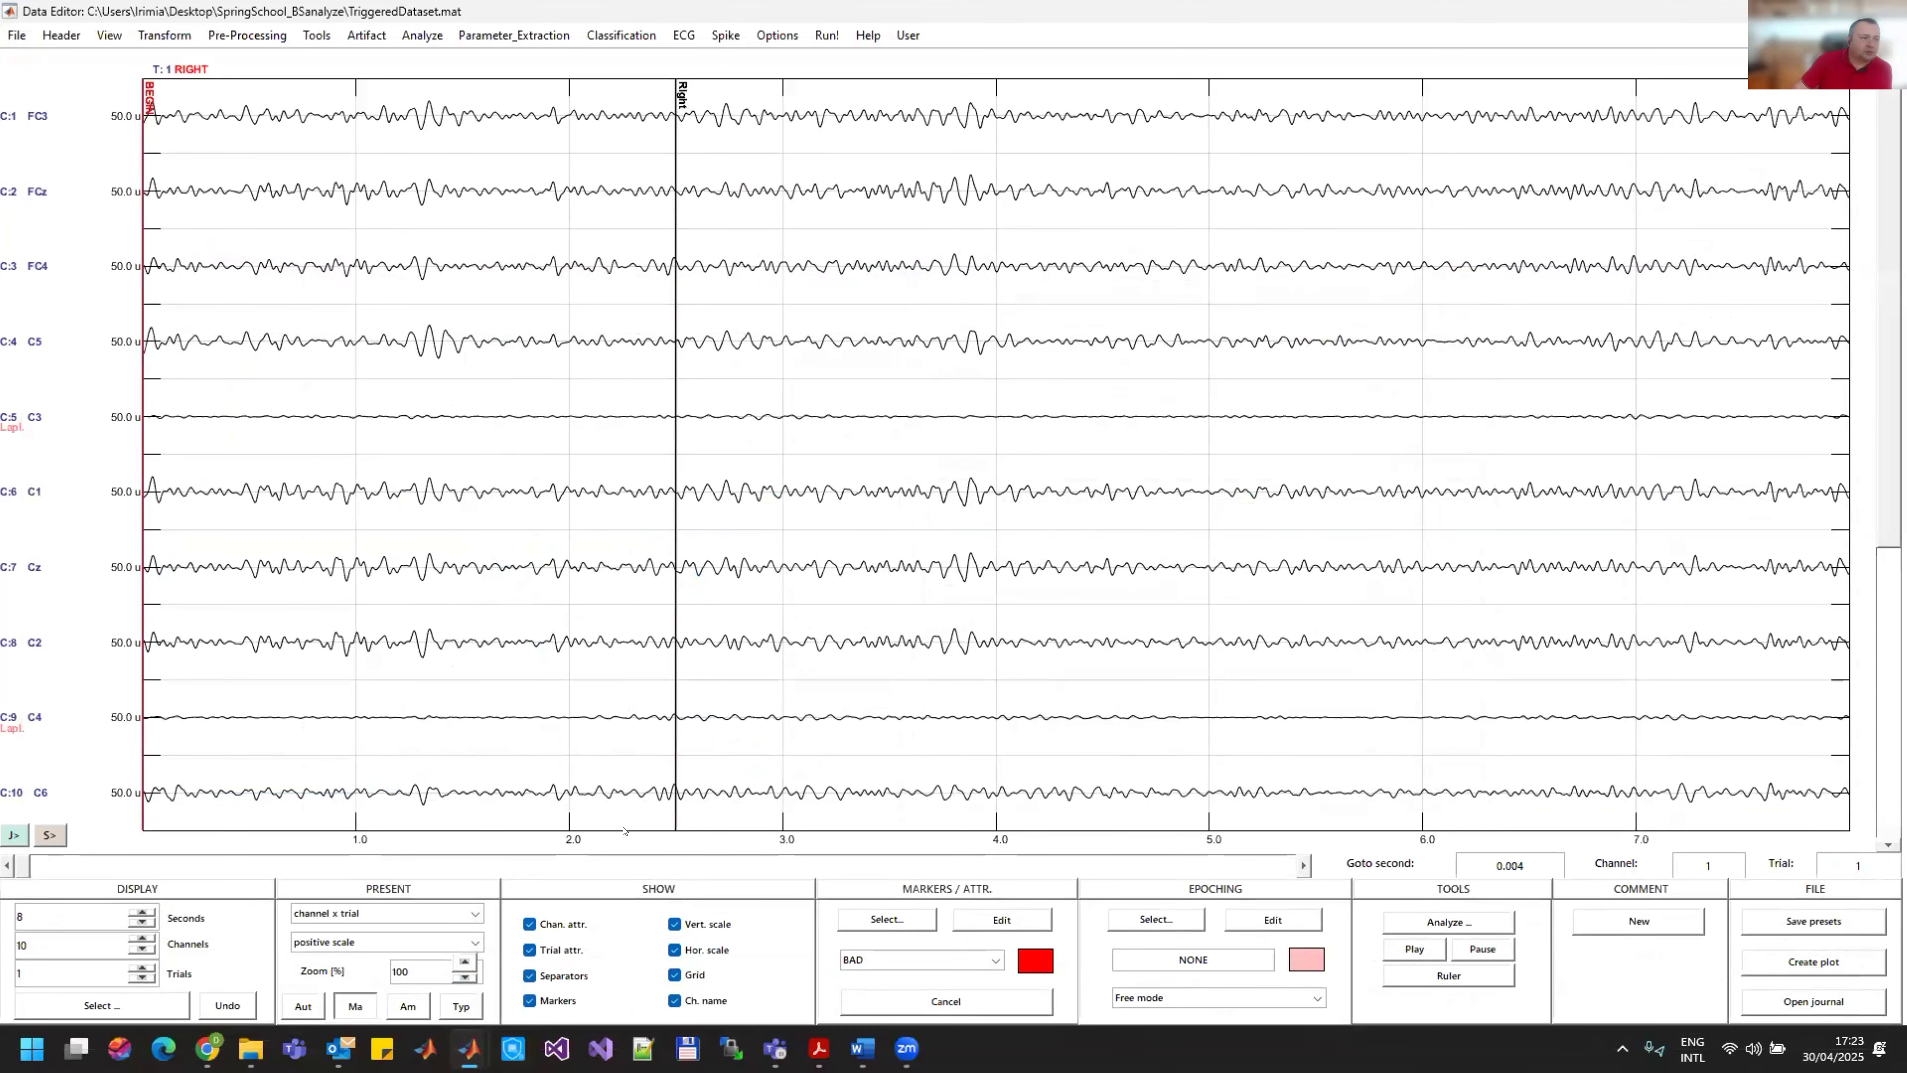
mouse_move(470, 1048)
click(765, 943)
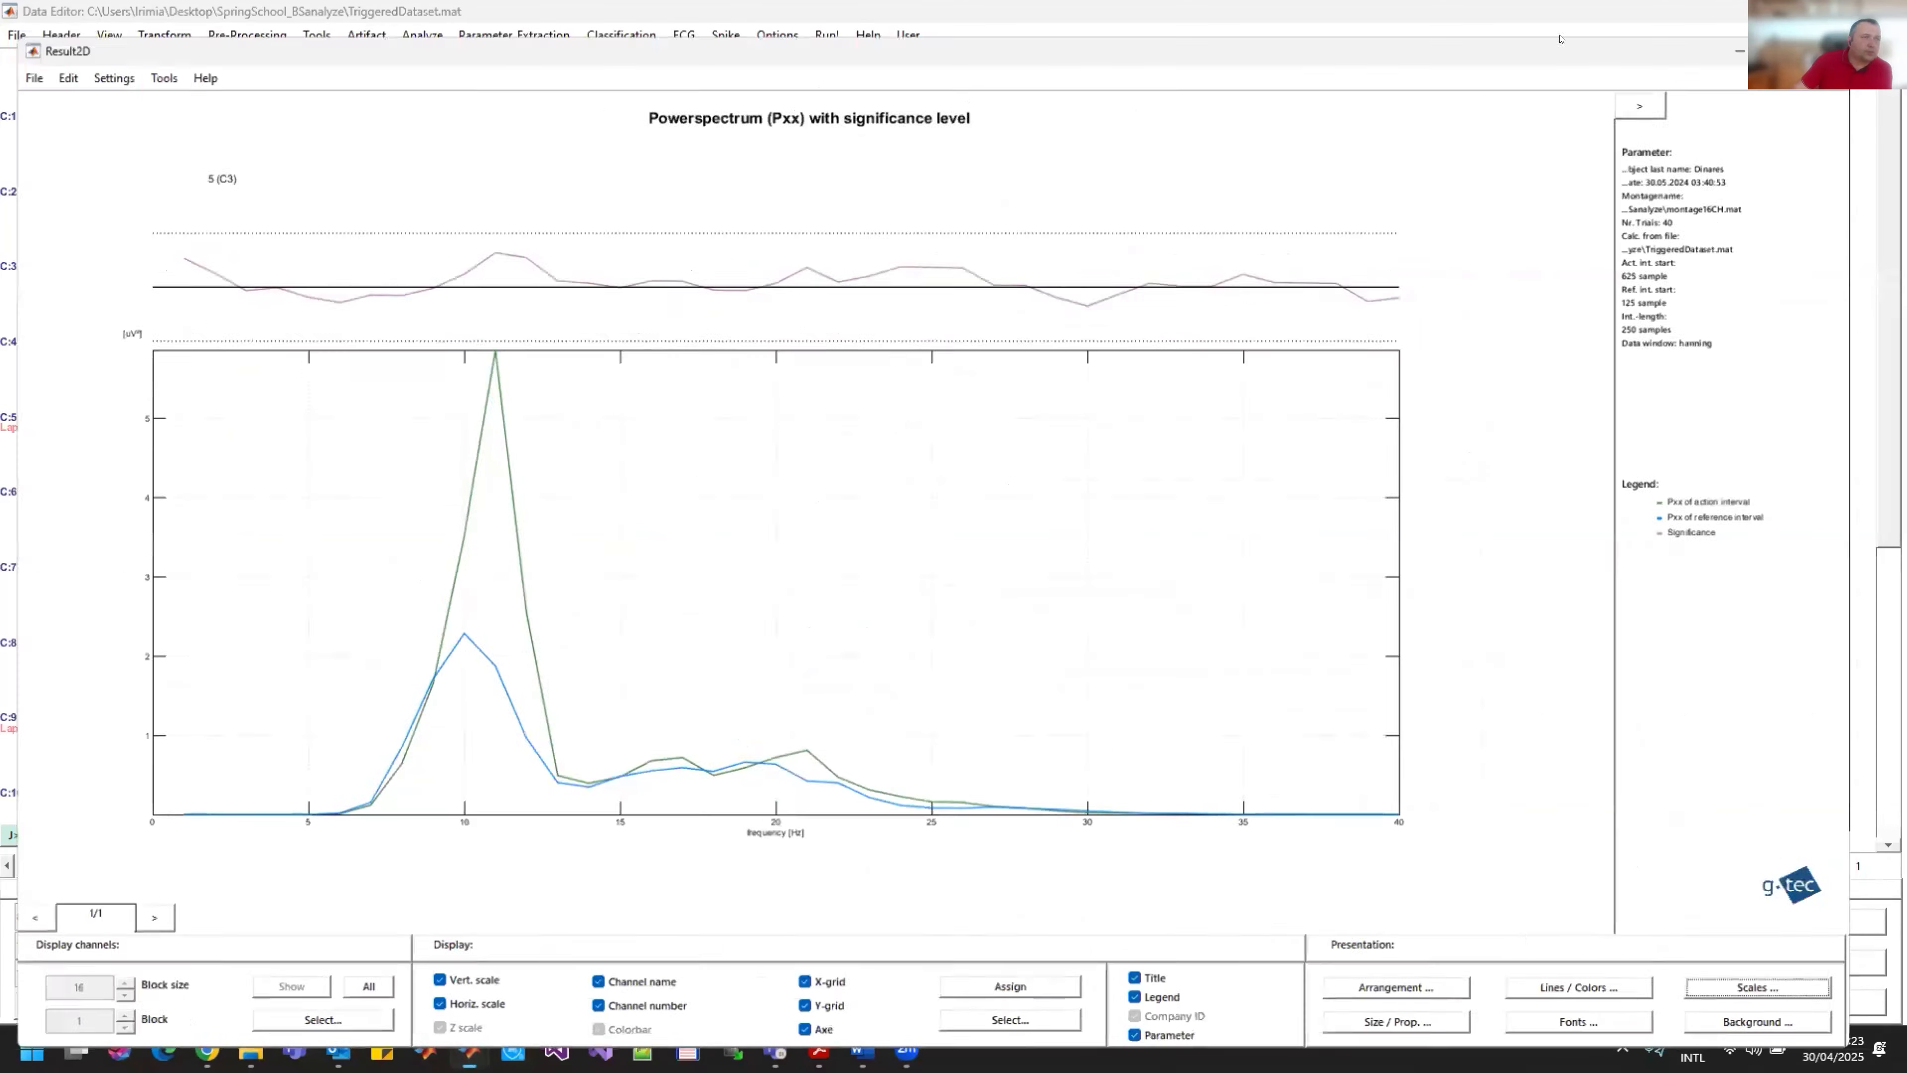
click(1887, 13)
click(290, 782)
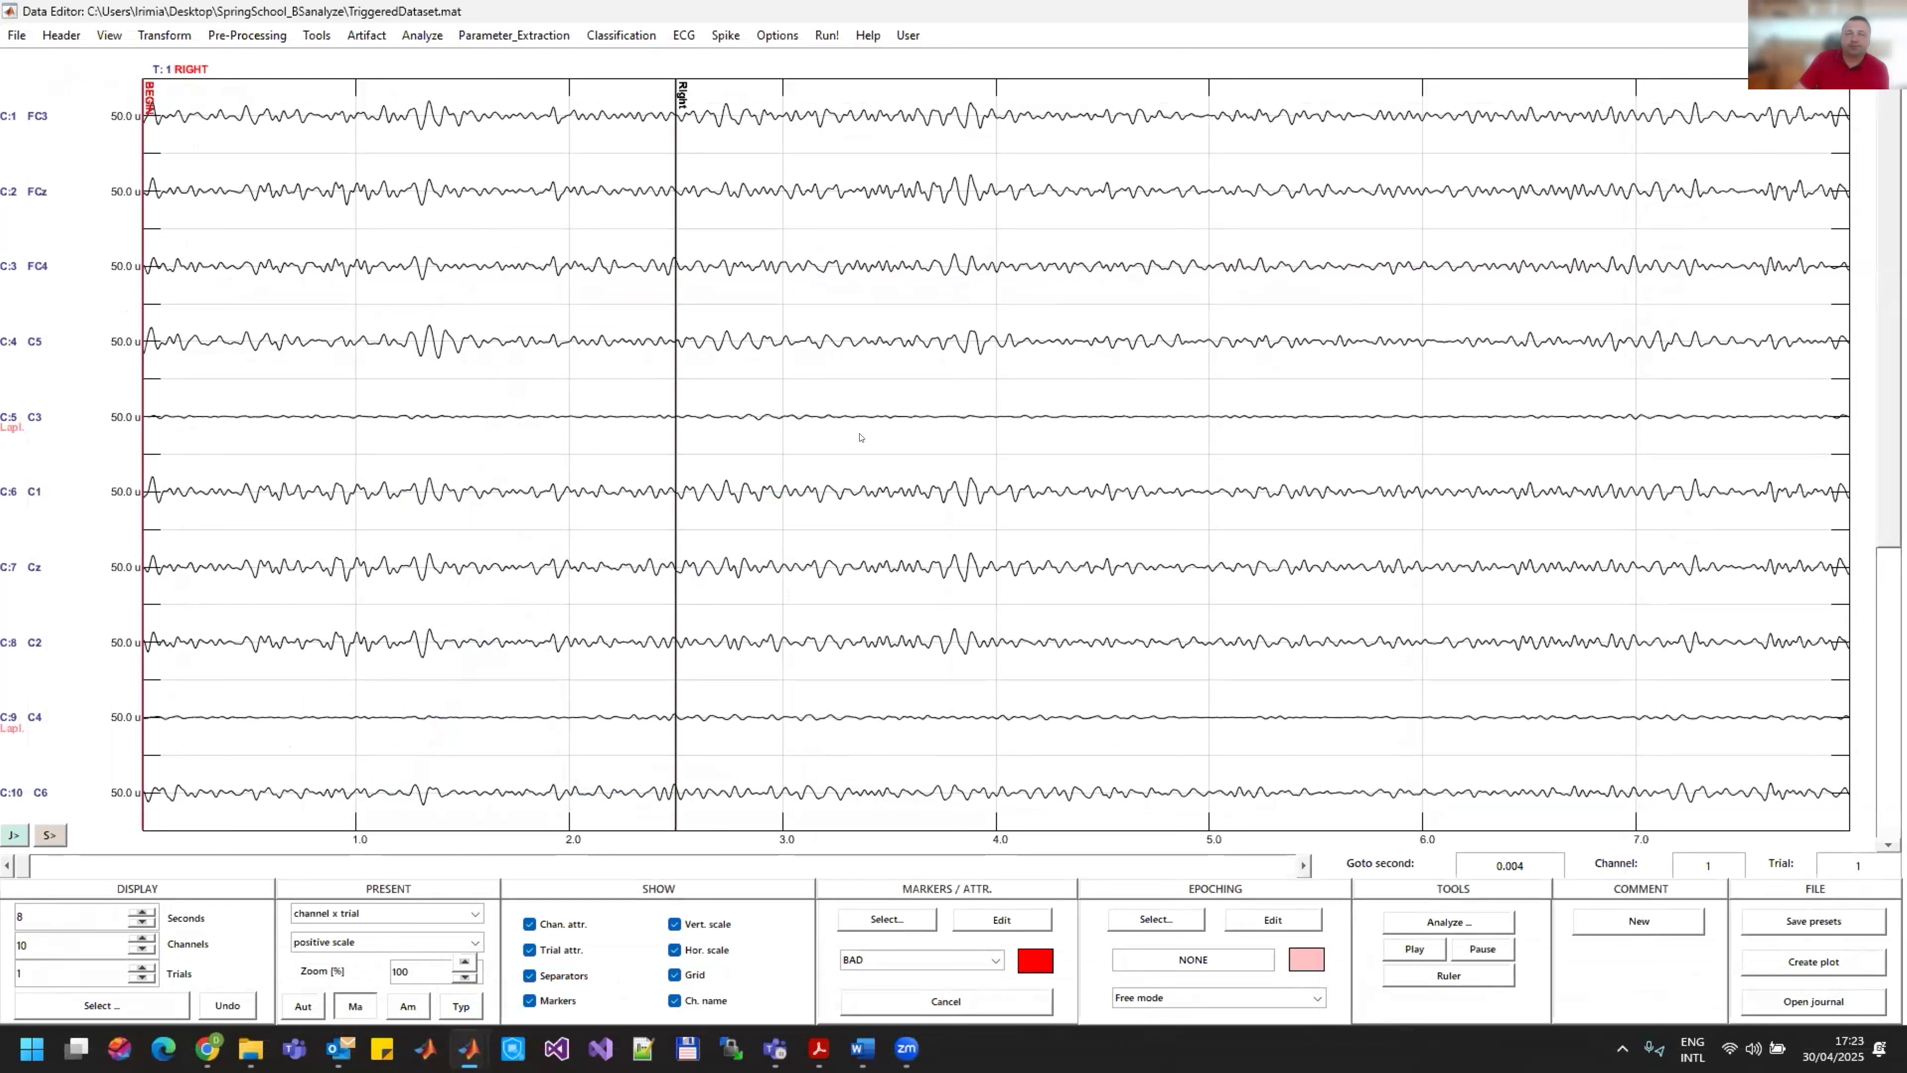
Step: Start the ERD - Event Related Desynchronization analysis with a reference period from 500 to 2000 ms
click(421, 37)
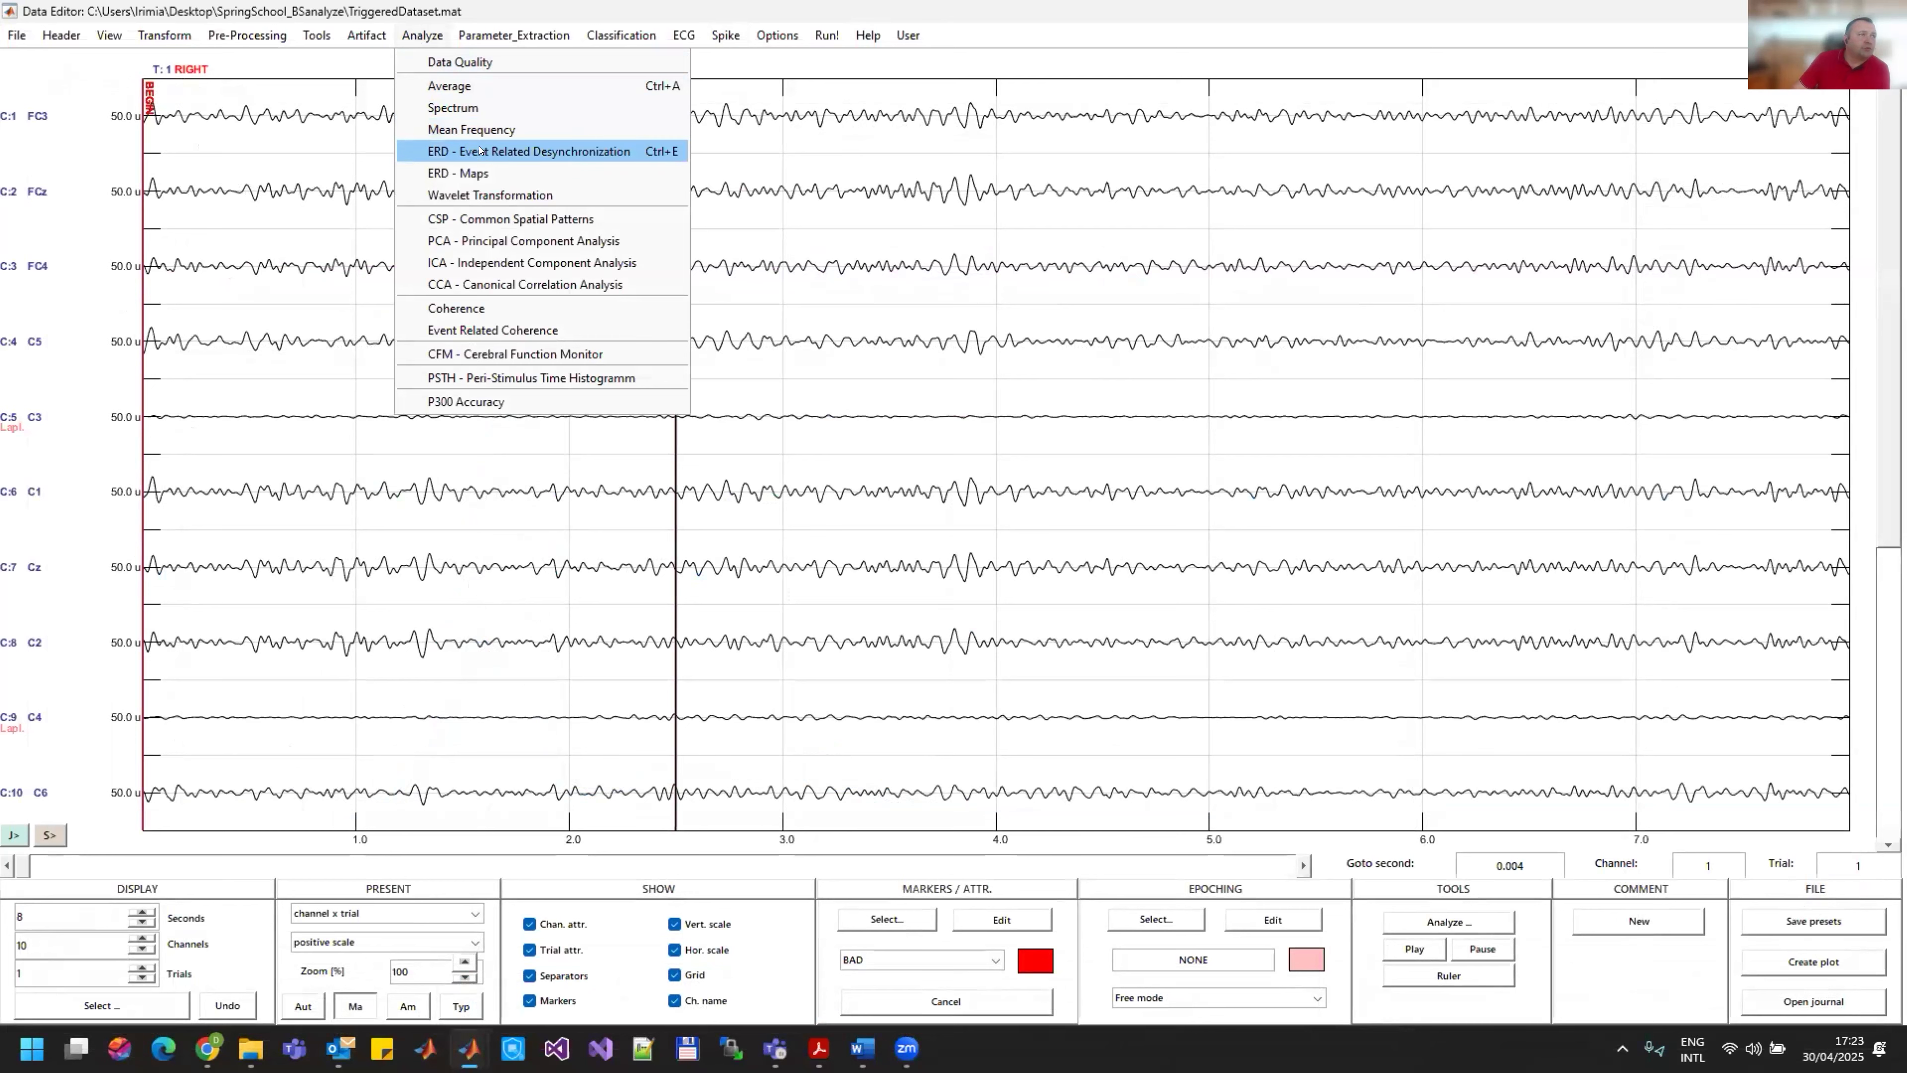
click(496, 153)
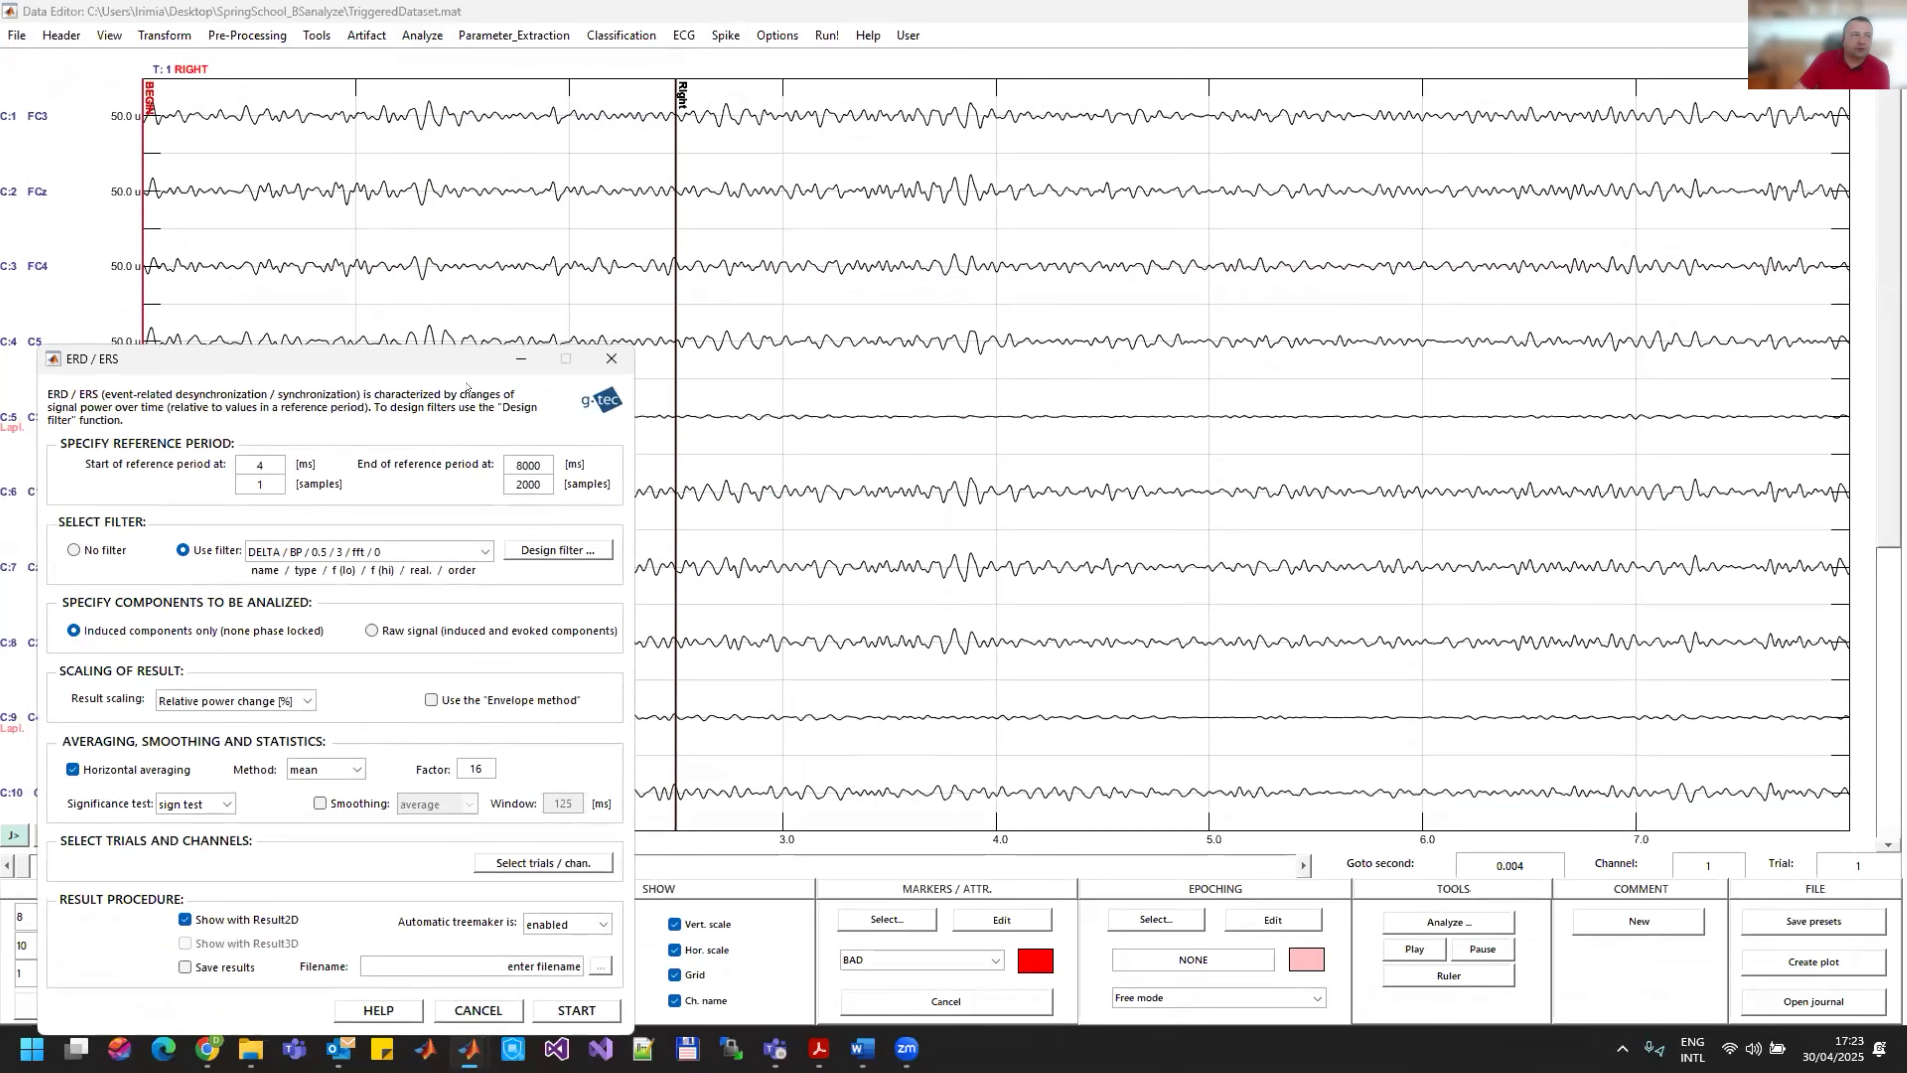
drag(370, 368, 1187, 176)
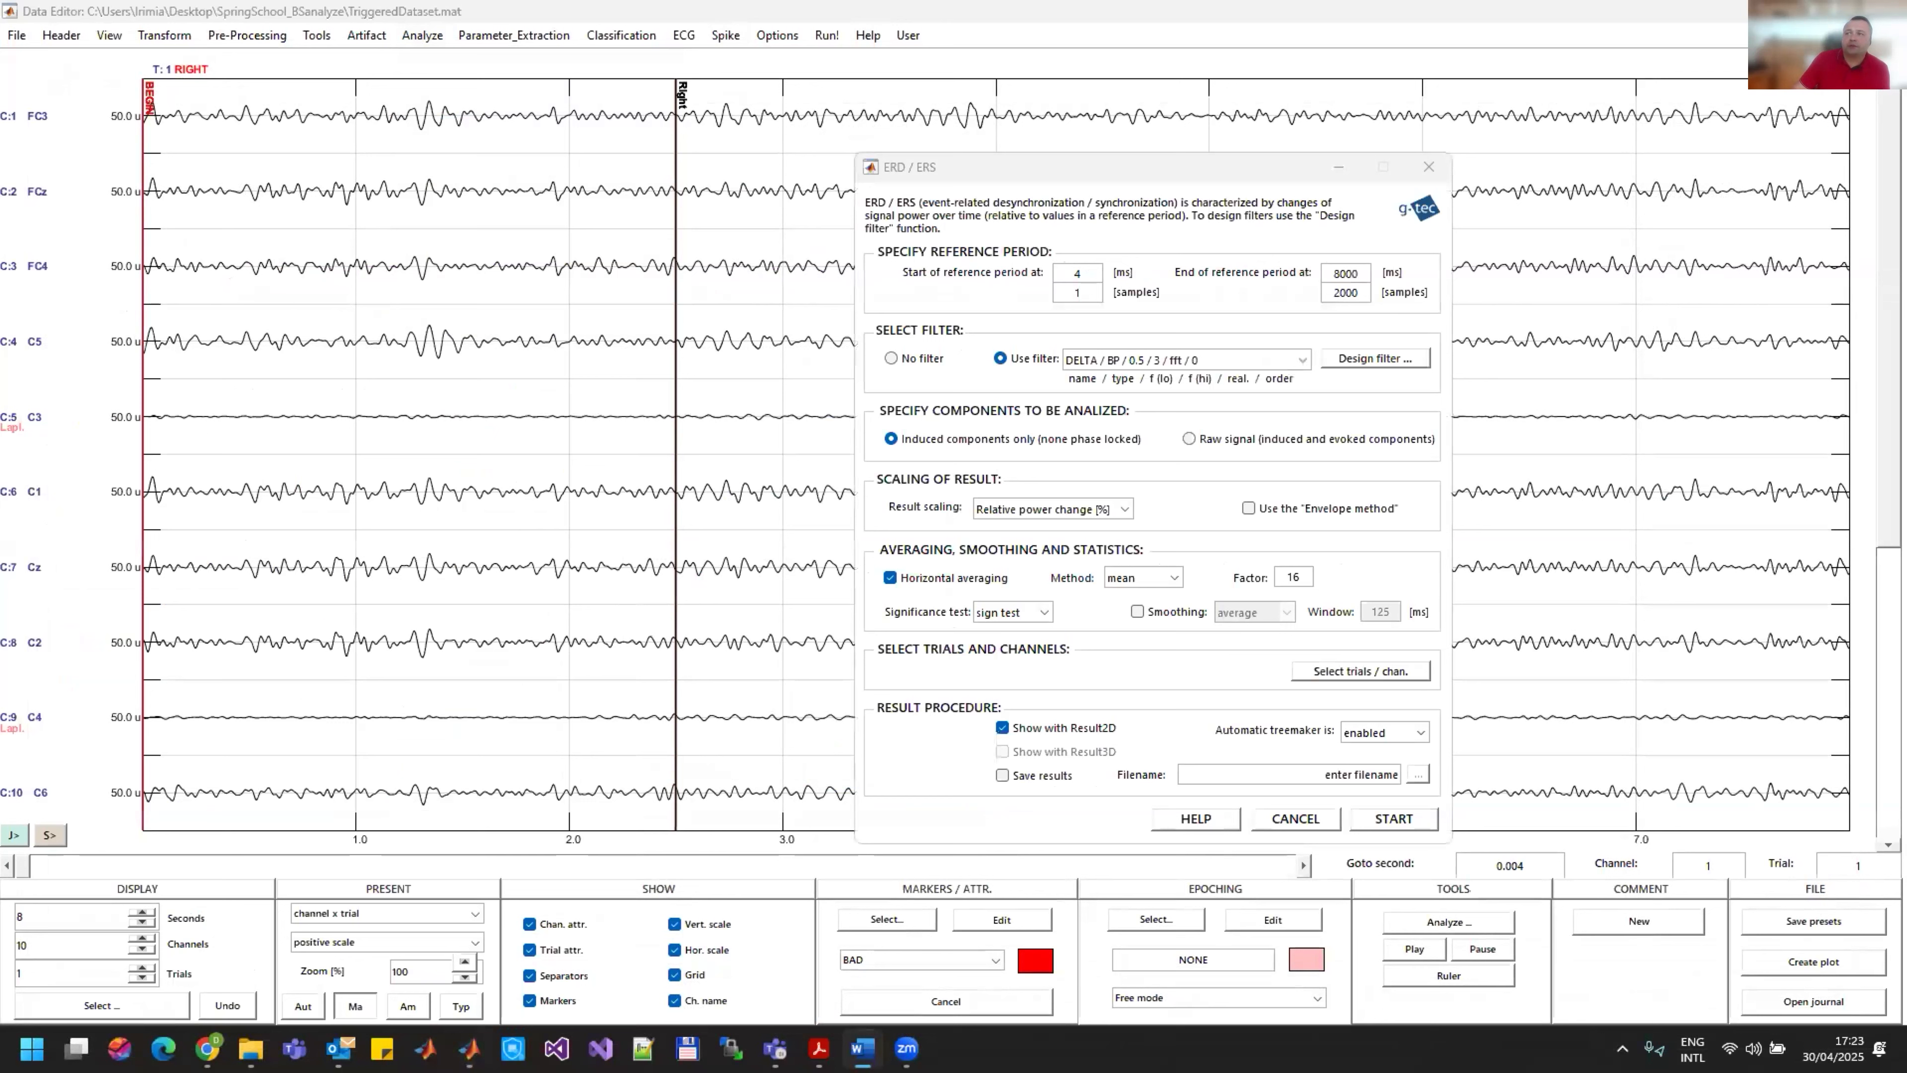
double_click(1079, 273)
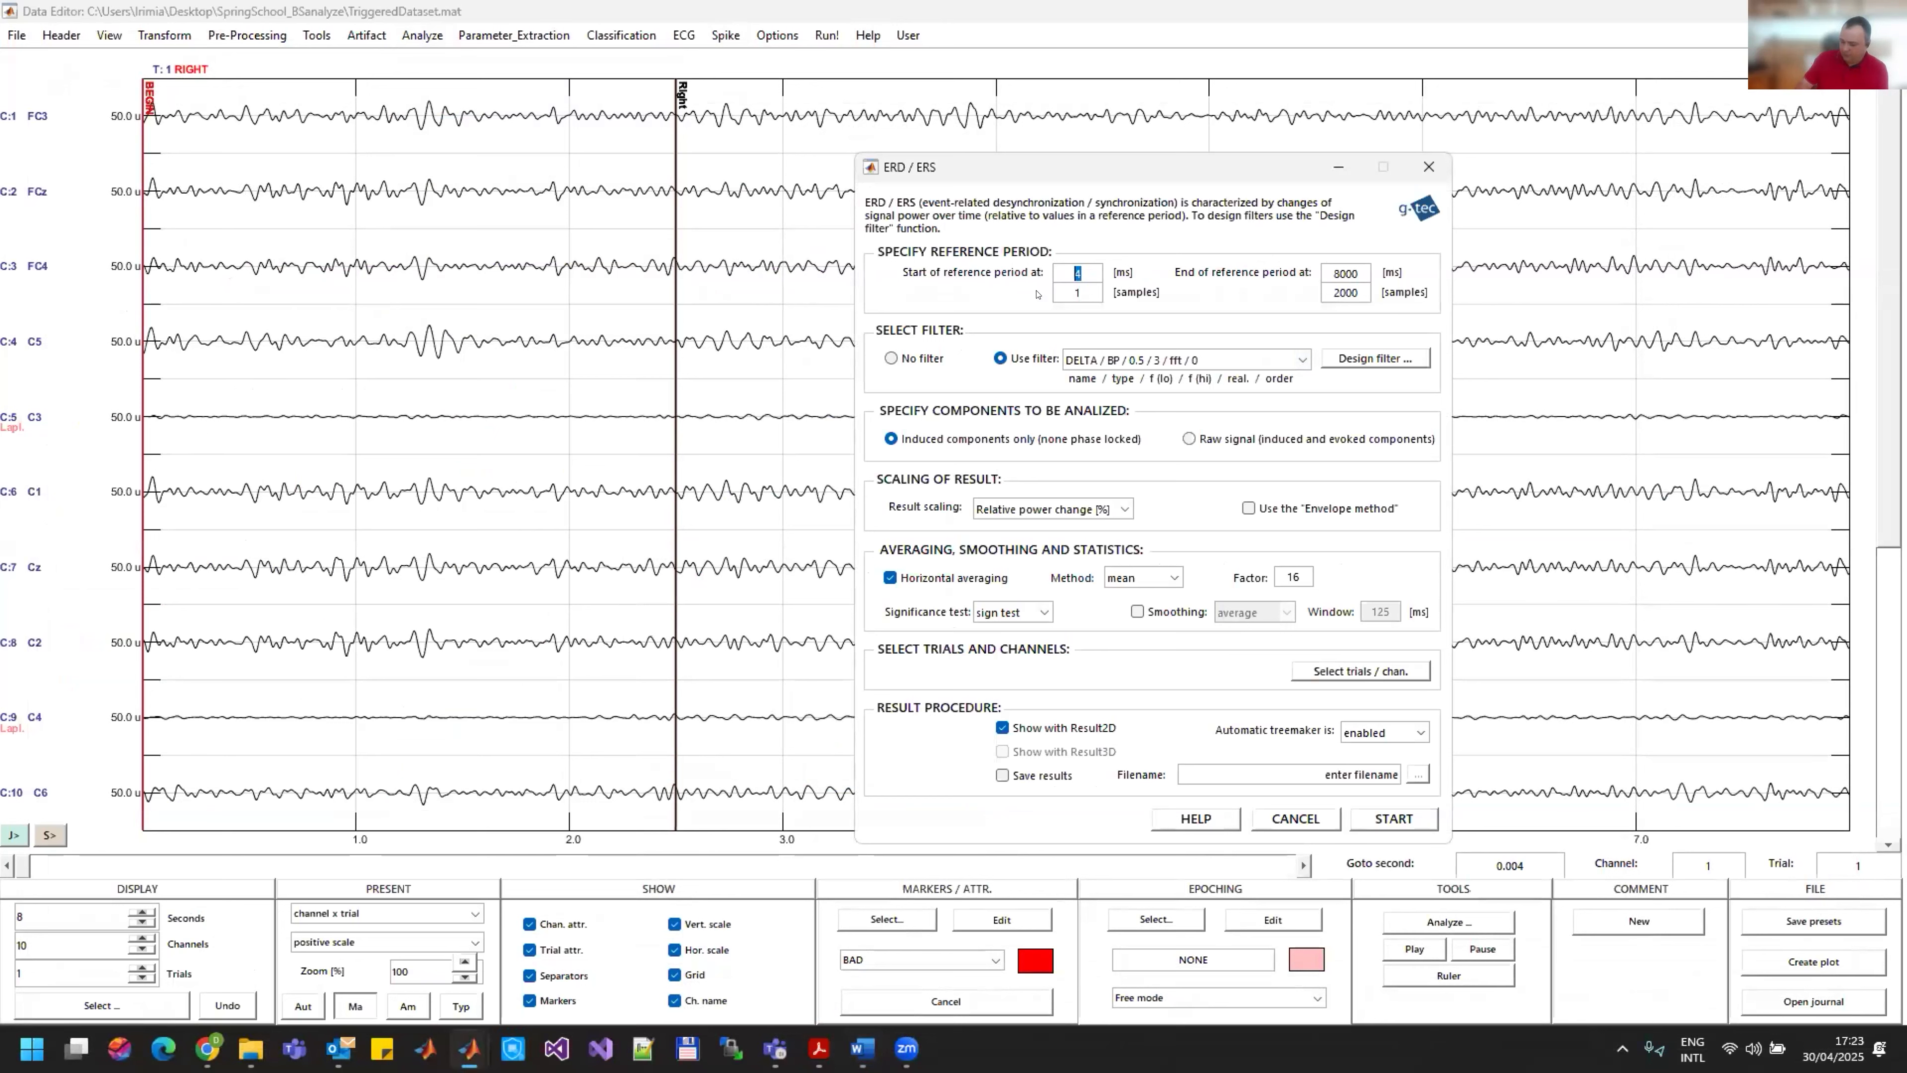
text(500)
key(Return)
double_click(1328, 272)
text(2000)
key(Return)
Step: Design a new bandpass FFT filter with cutoff frequencies of 10 Hz and 12 Hz for the ERD analysis
click(1374, 358)
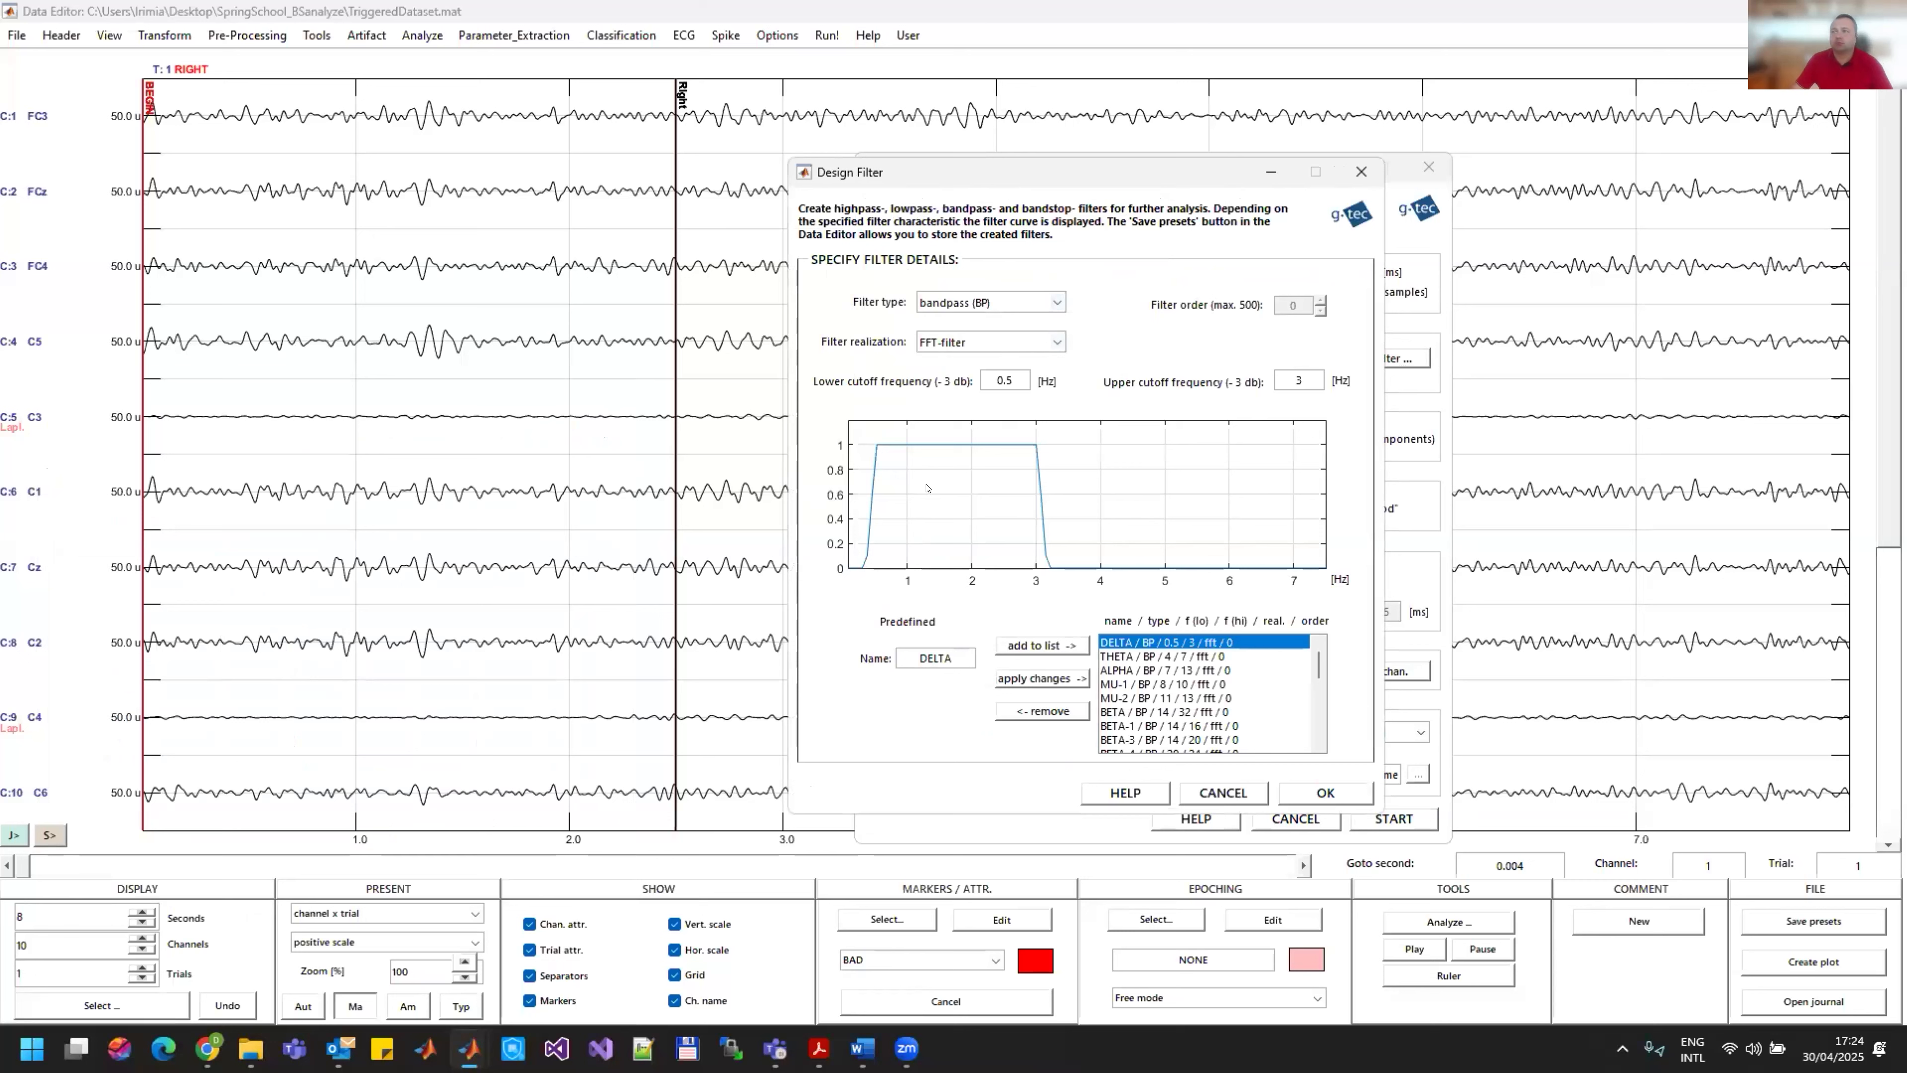
double_click(1009, 379)
click(1011, 380)
drag(1015, 380, 970, 375)
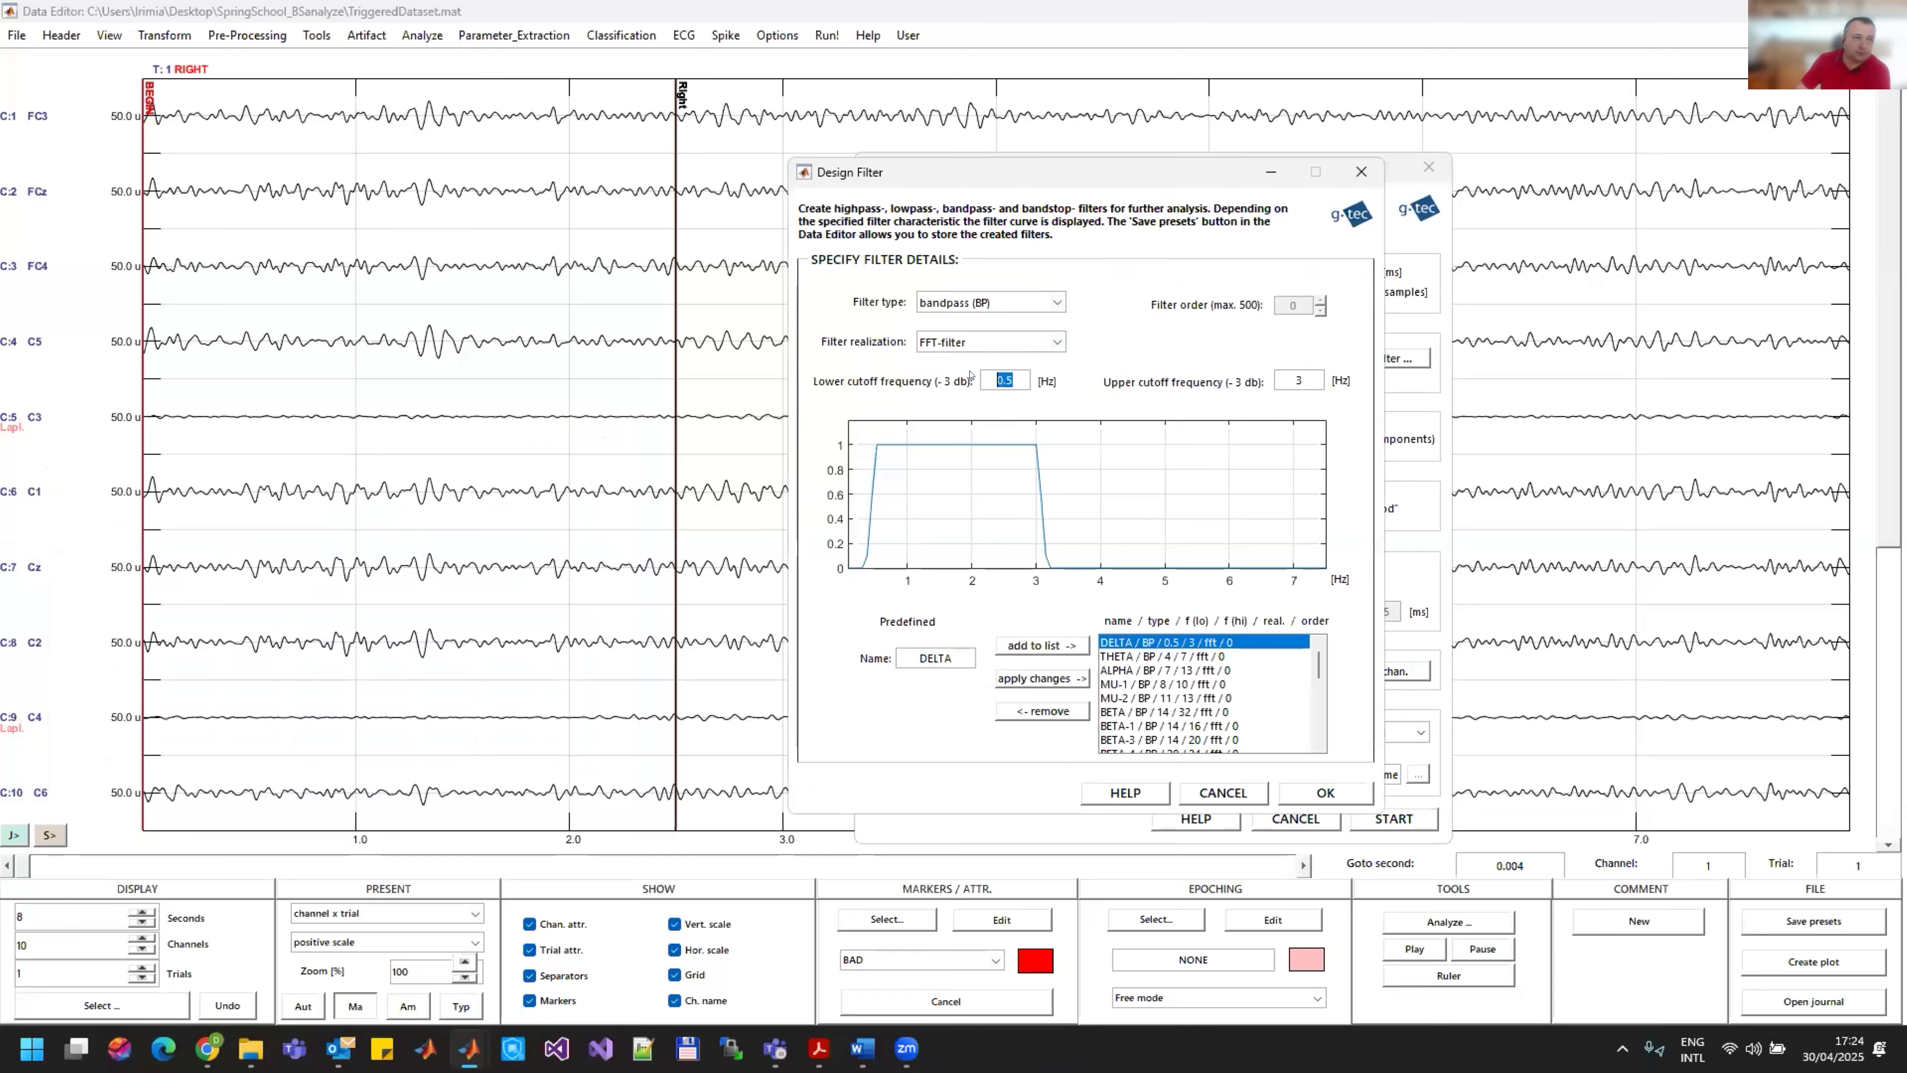
text(1)
click(1298, 374)
key(BackSpace)
key(BackSpace)
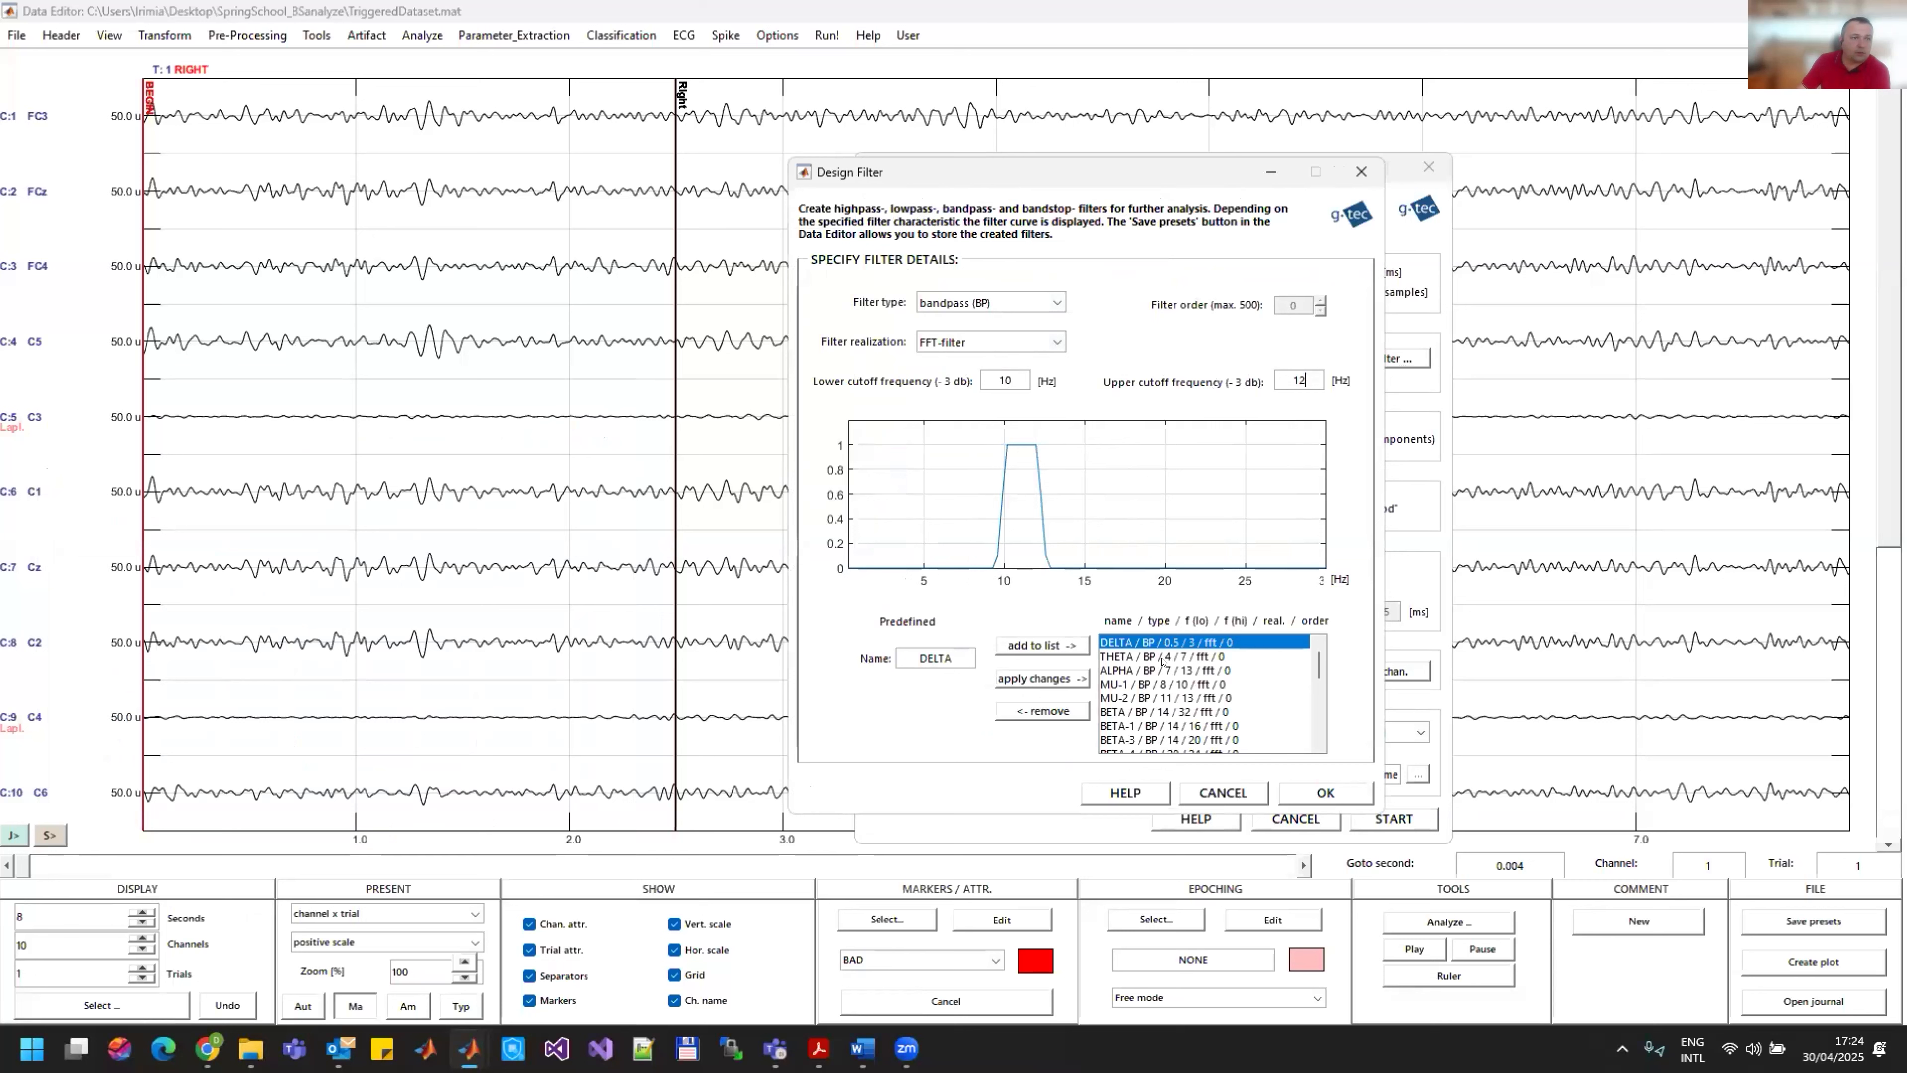
Step: Name the 10–12 Hz filter Alpha1, add it to the predefined filter list and accept the filter design
double_click(932, 658)
text(Alpha1)
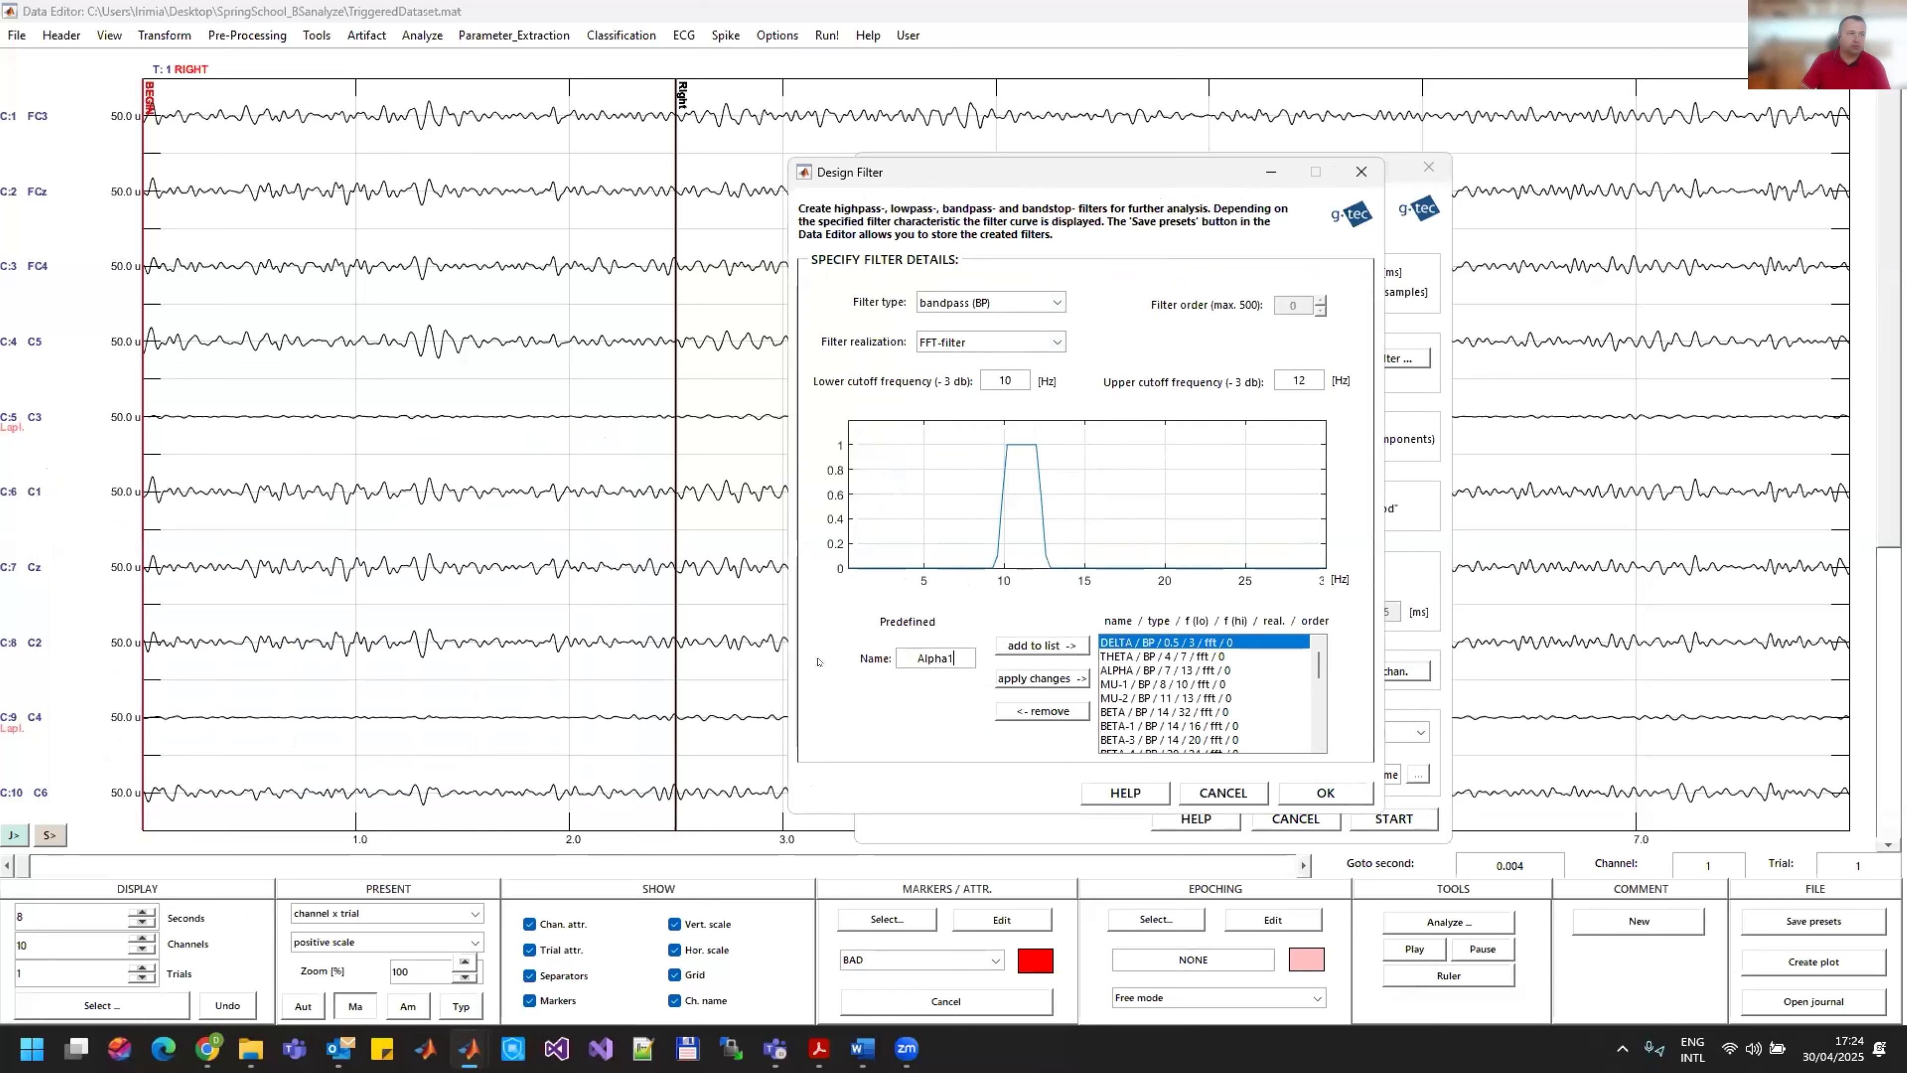
click(1053, 645)
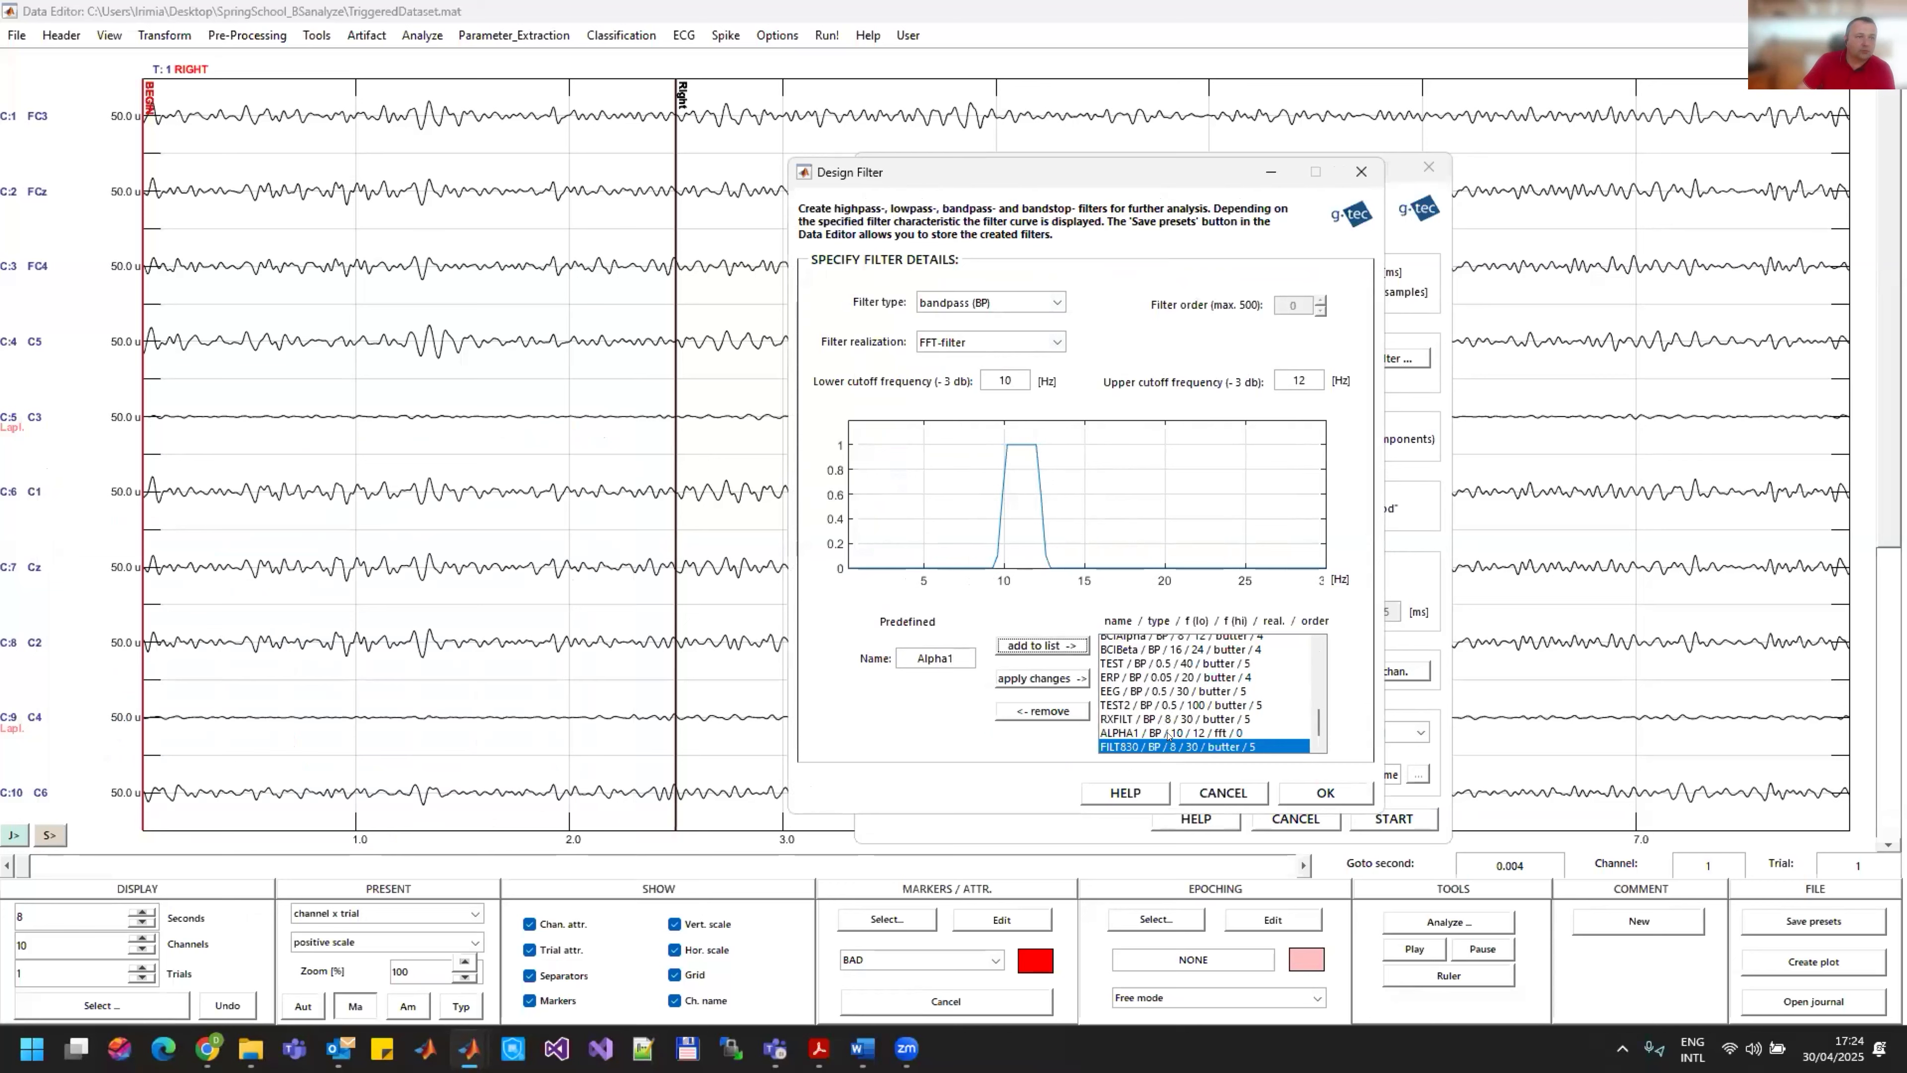
click(1117, 734)
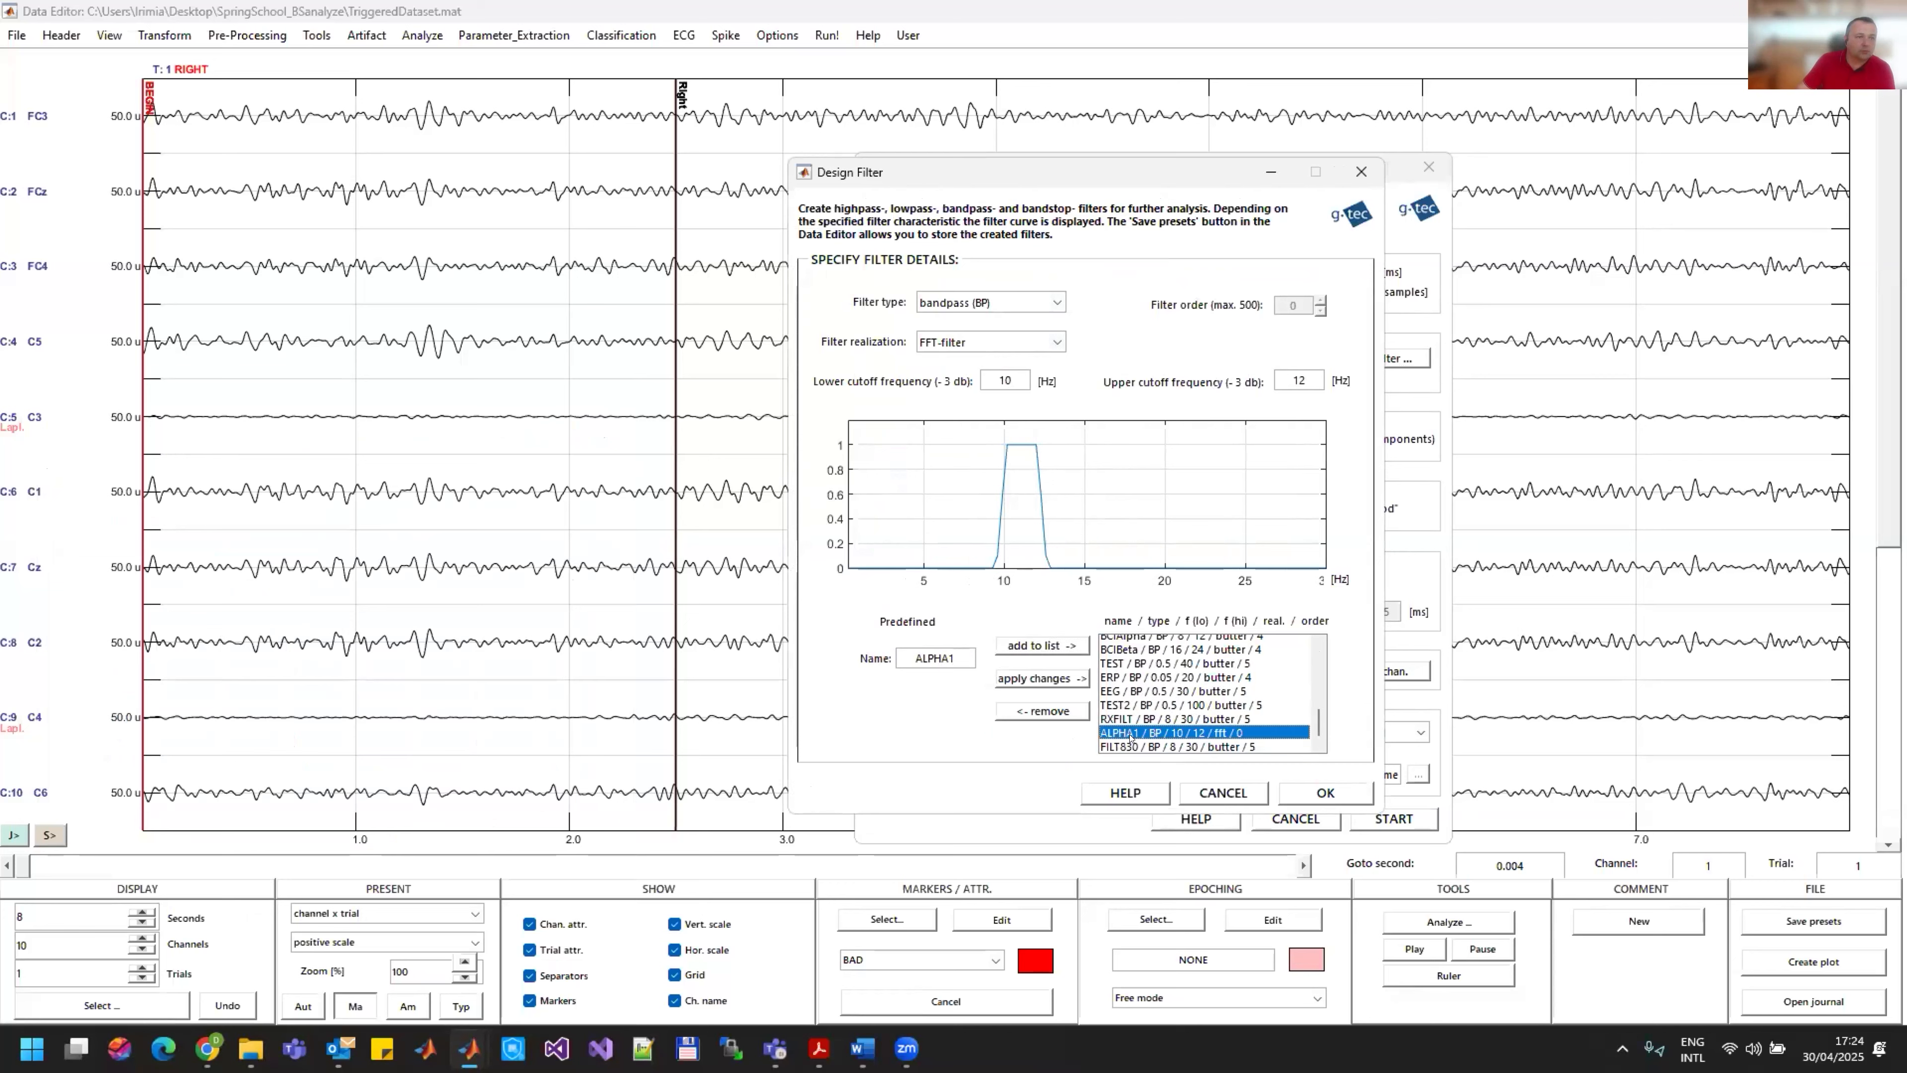
click(1325, 792)
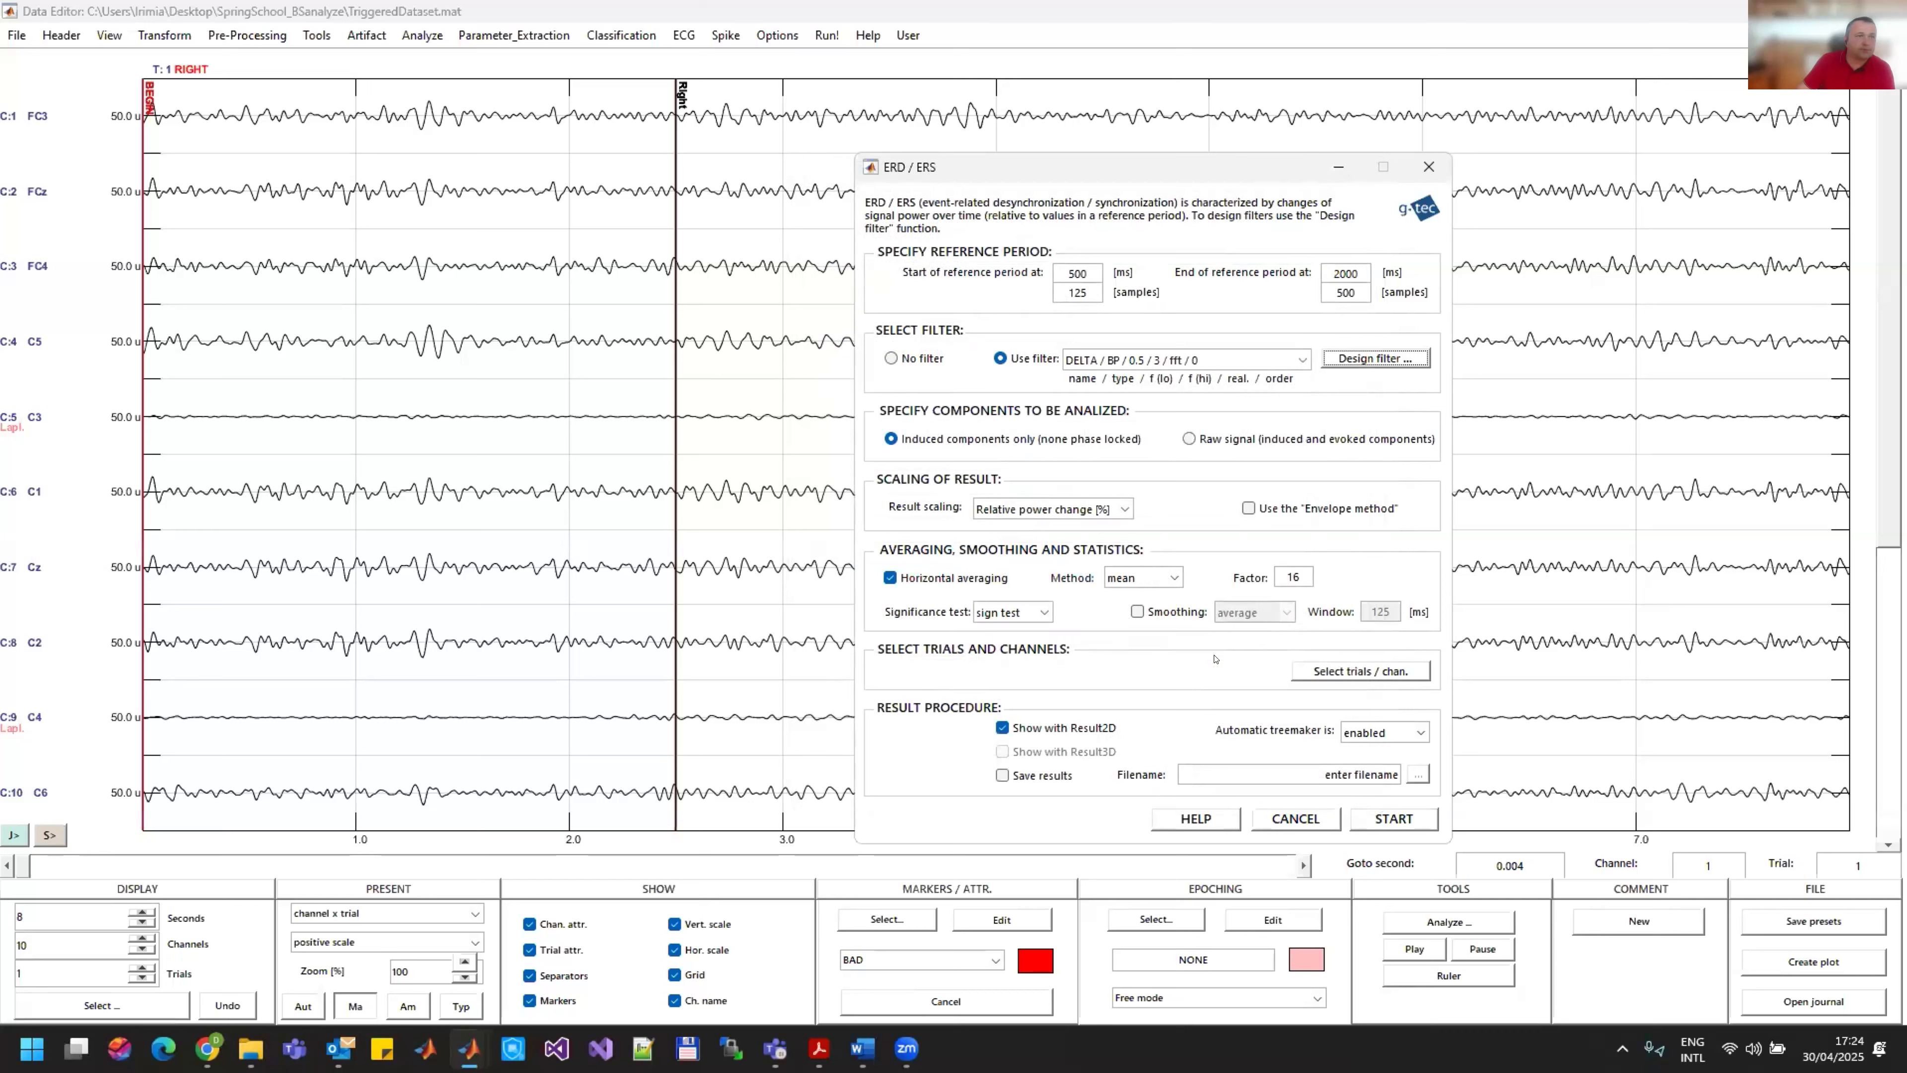
Step: Apply the ALPHA1 / BP / 10 / 12 / fft filter to the ERD/ERS analysis
click(1296, 358)
scroll(1164, 599, down, 2)
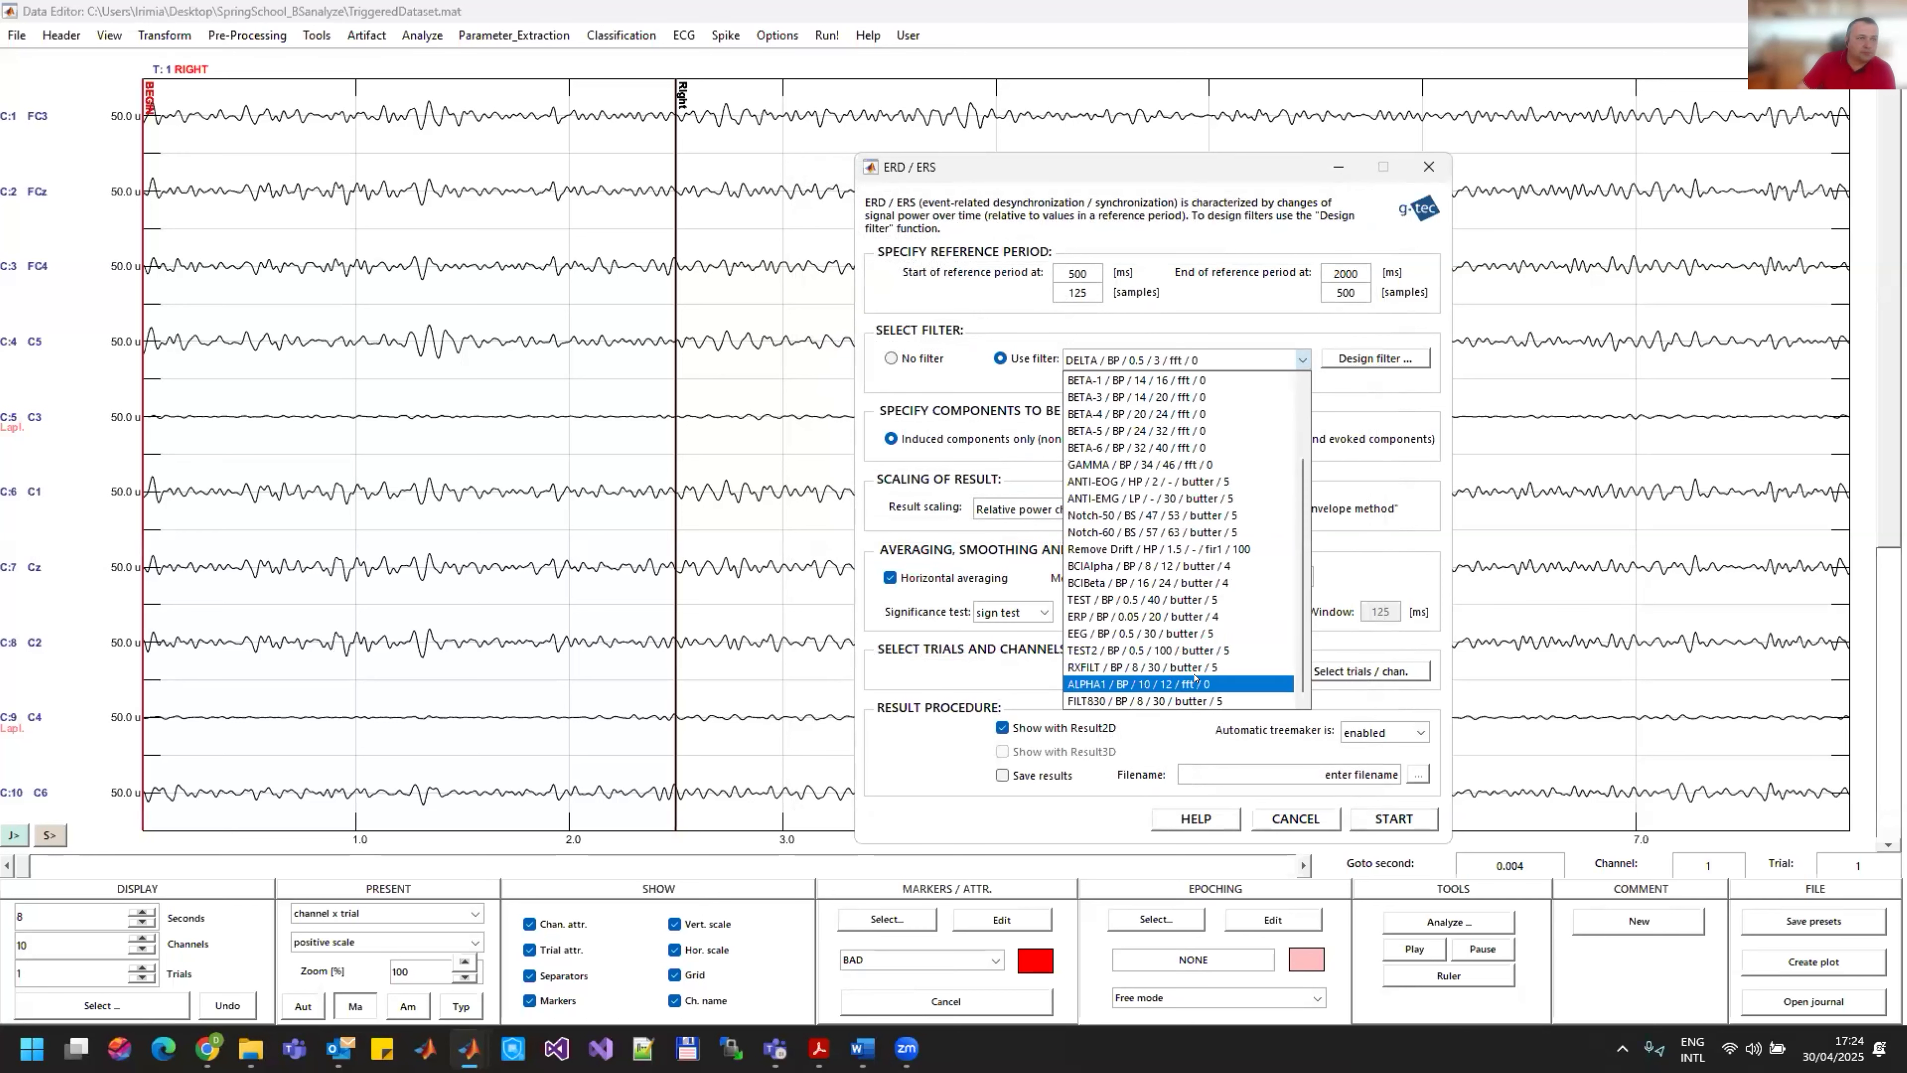
click(1137, 683)
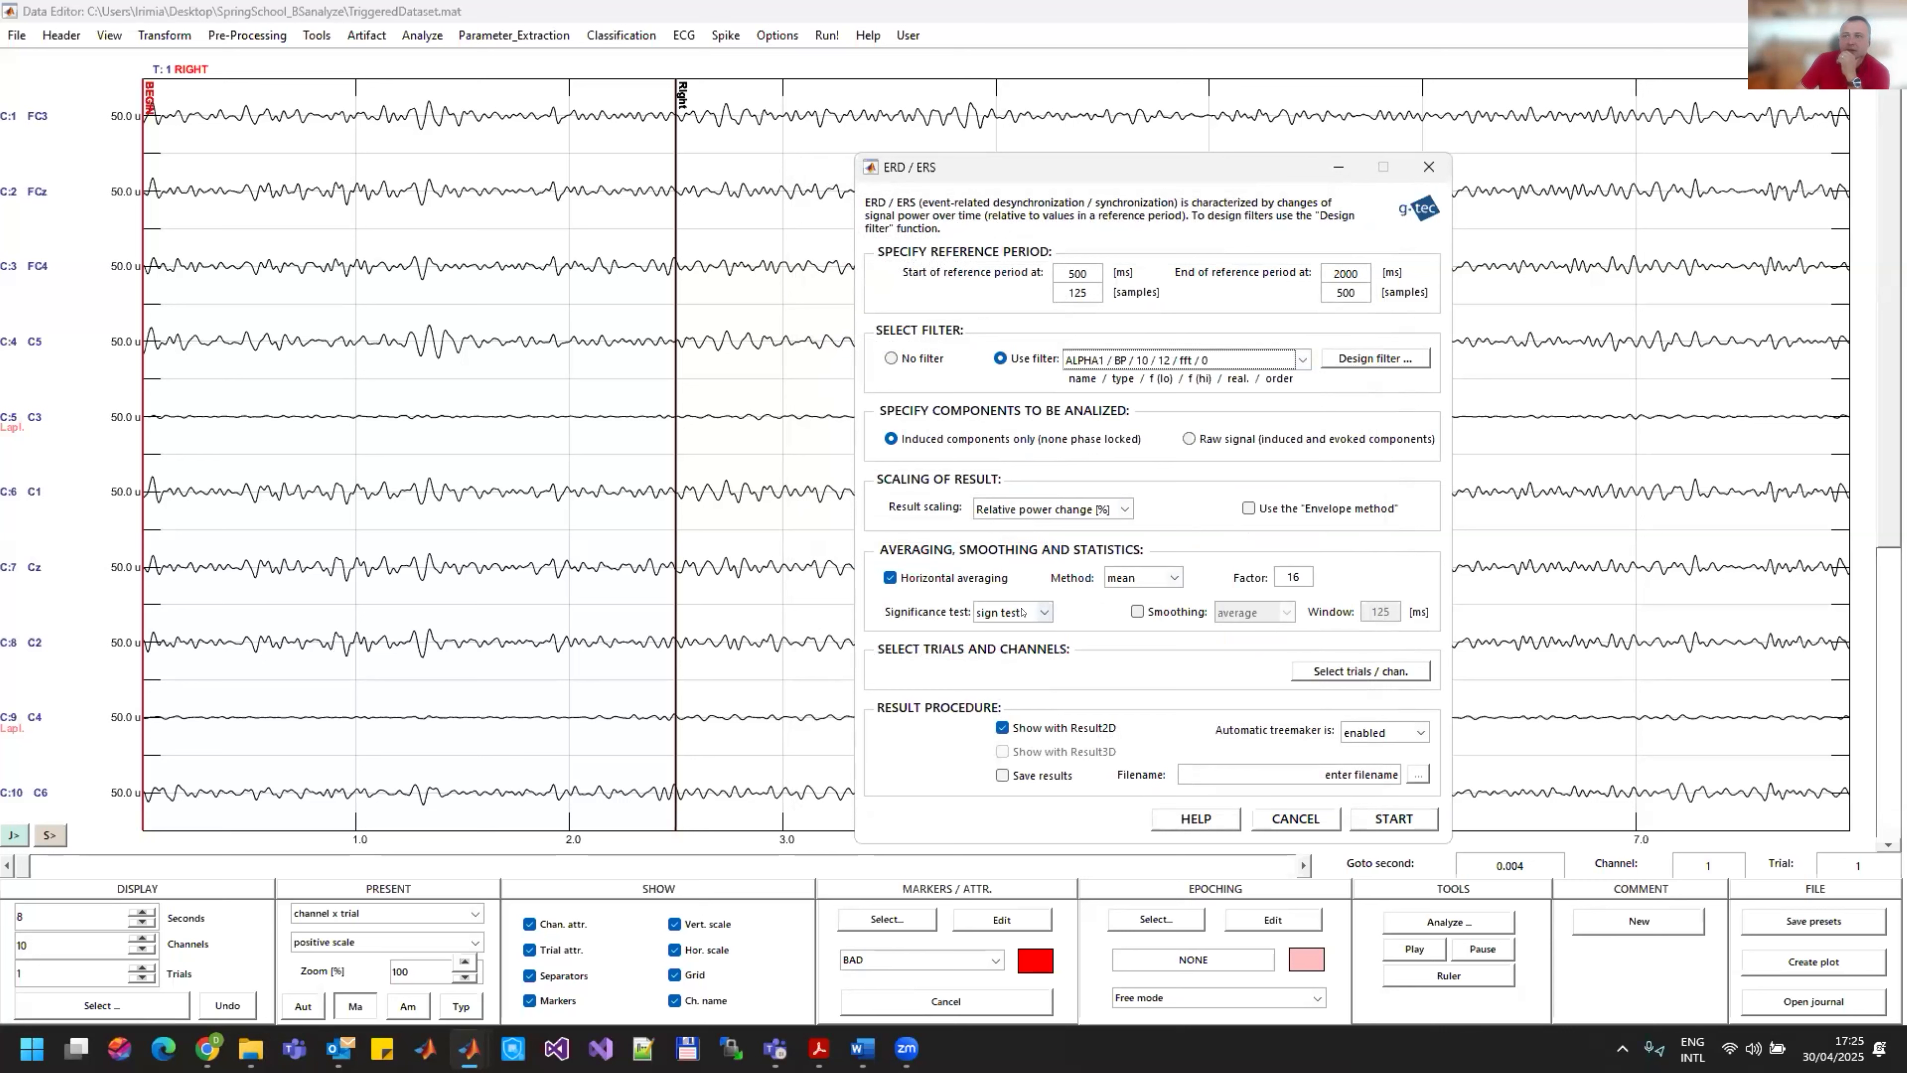
Step: Run the ERD/ERS analysis including only RIGHT trials and channel 5
click(1340, 671)
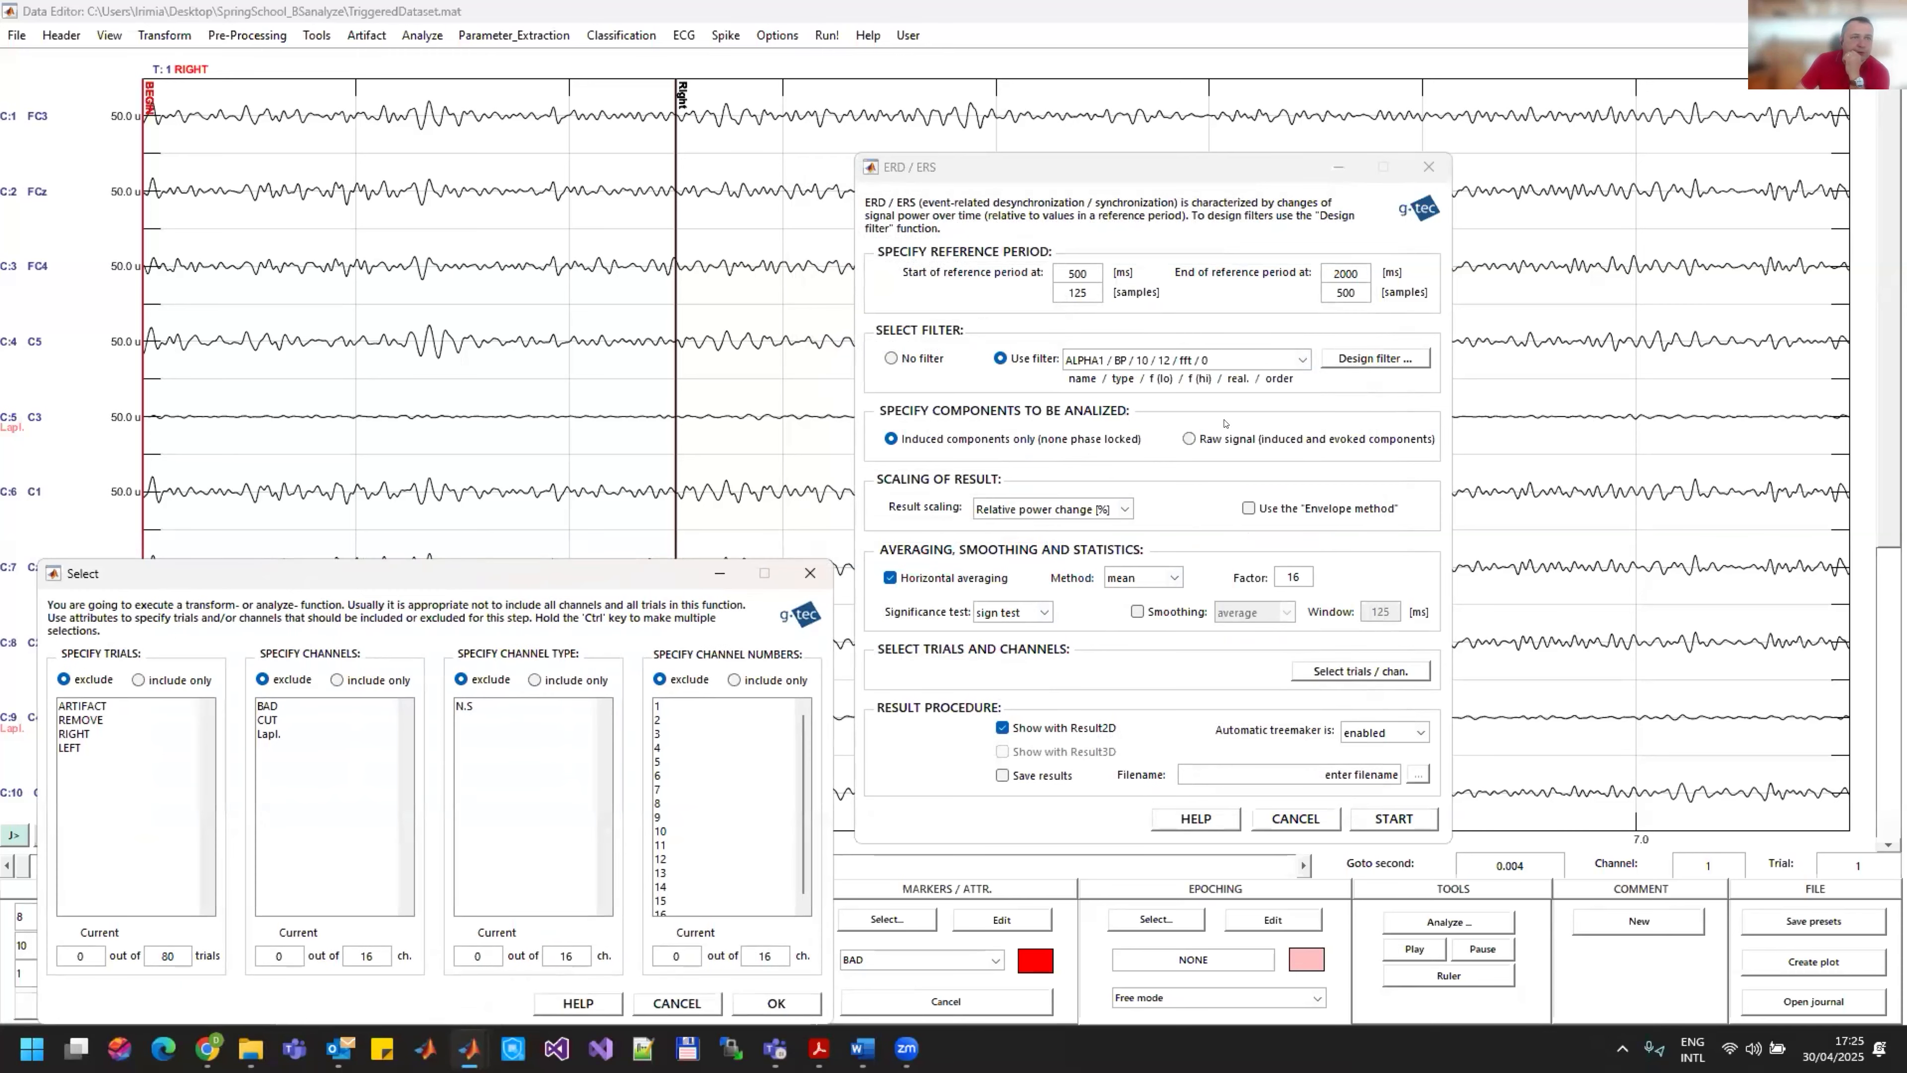
click(1351, 455)
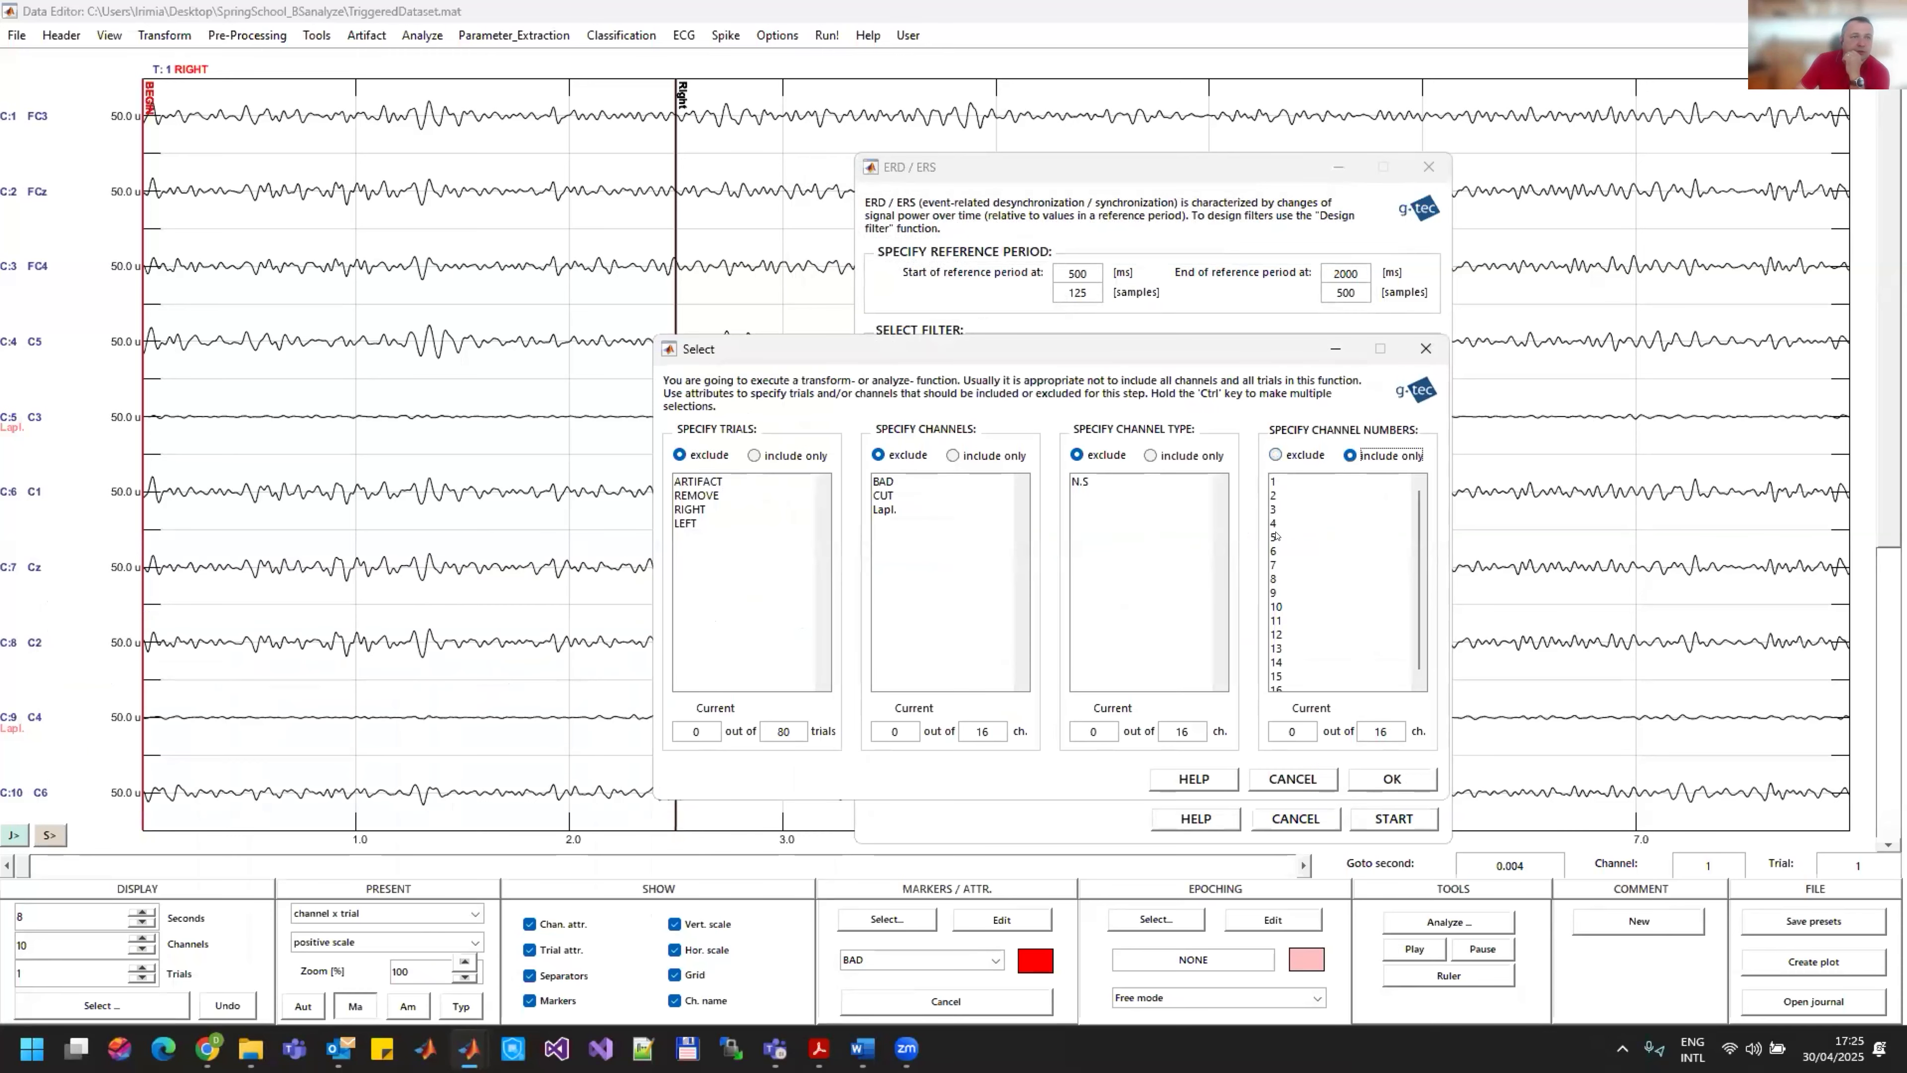
click(1307, 537)
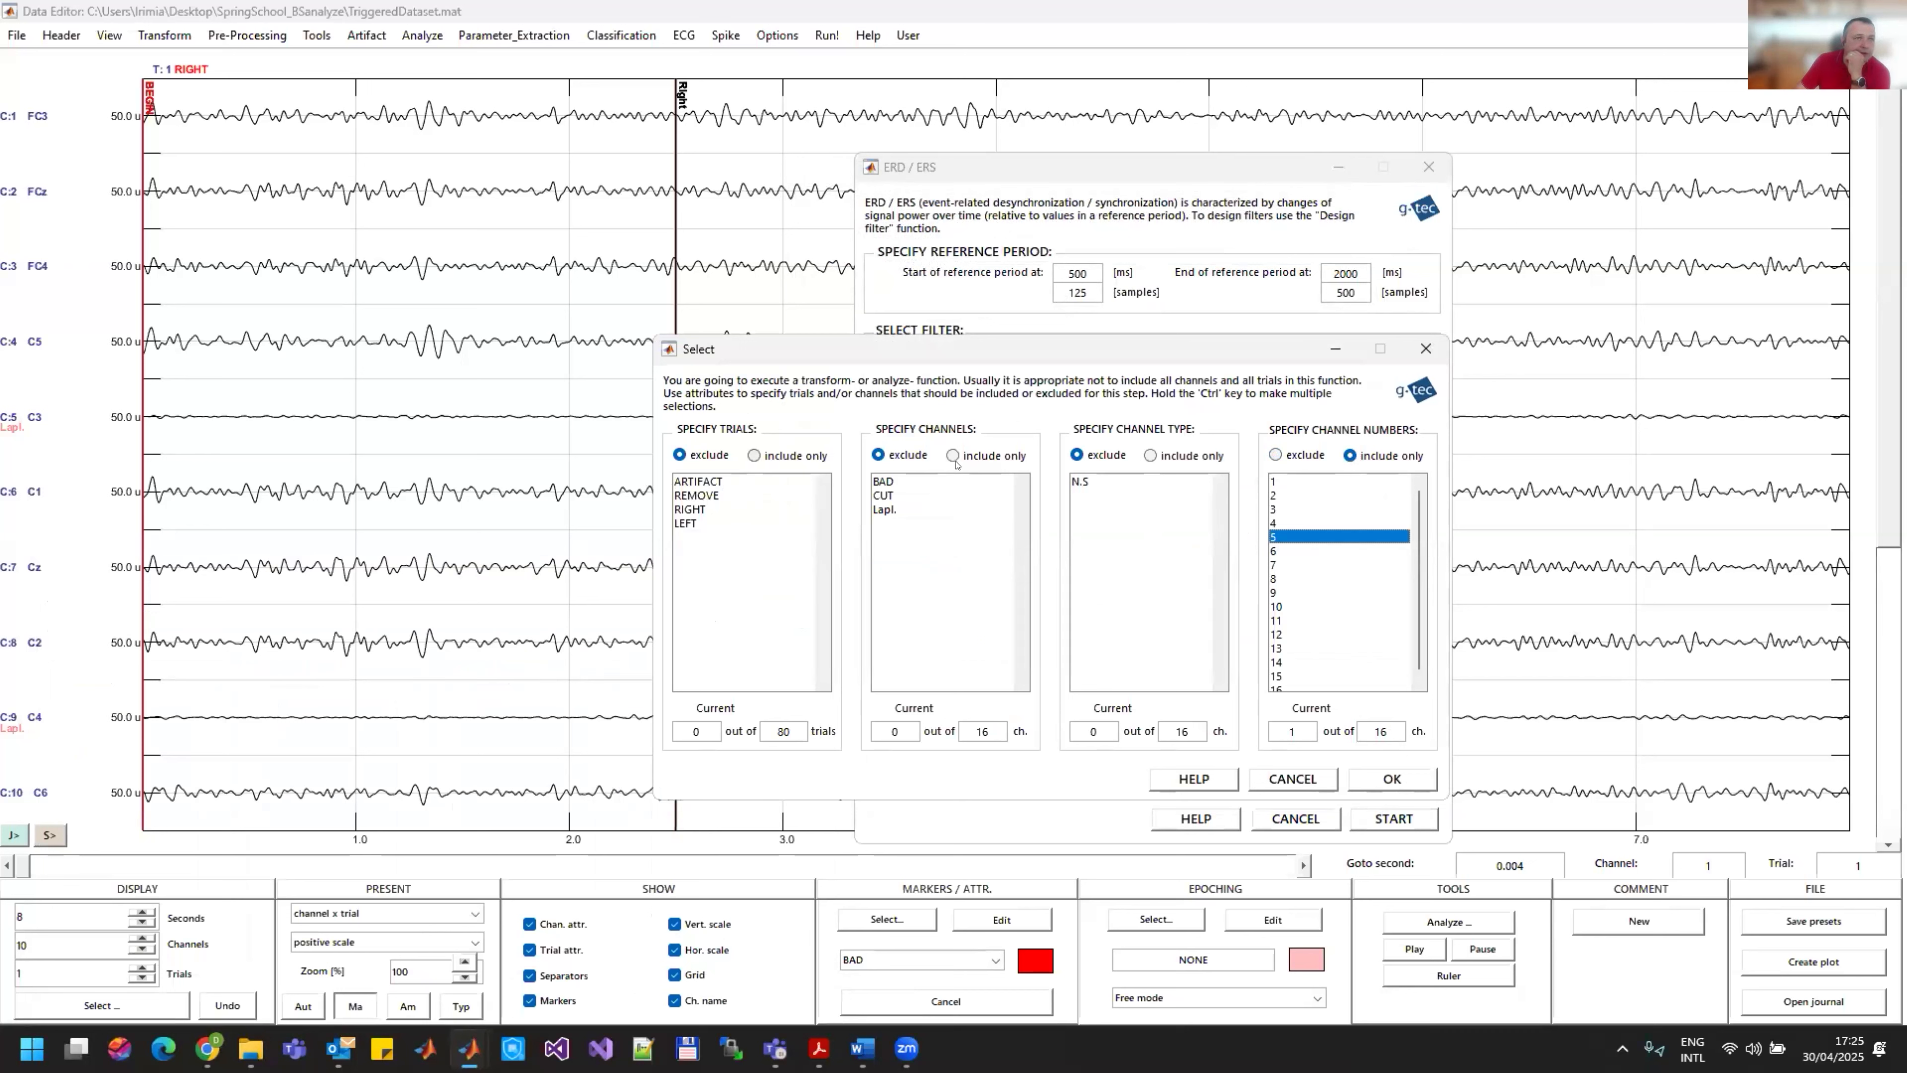
click(799, 454)
click(713, 509)
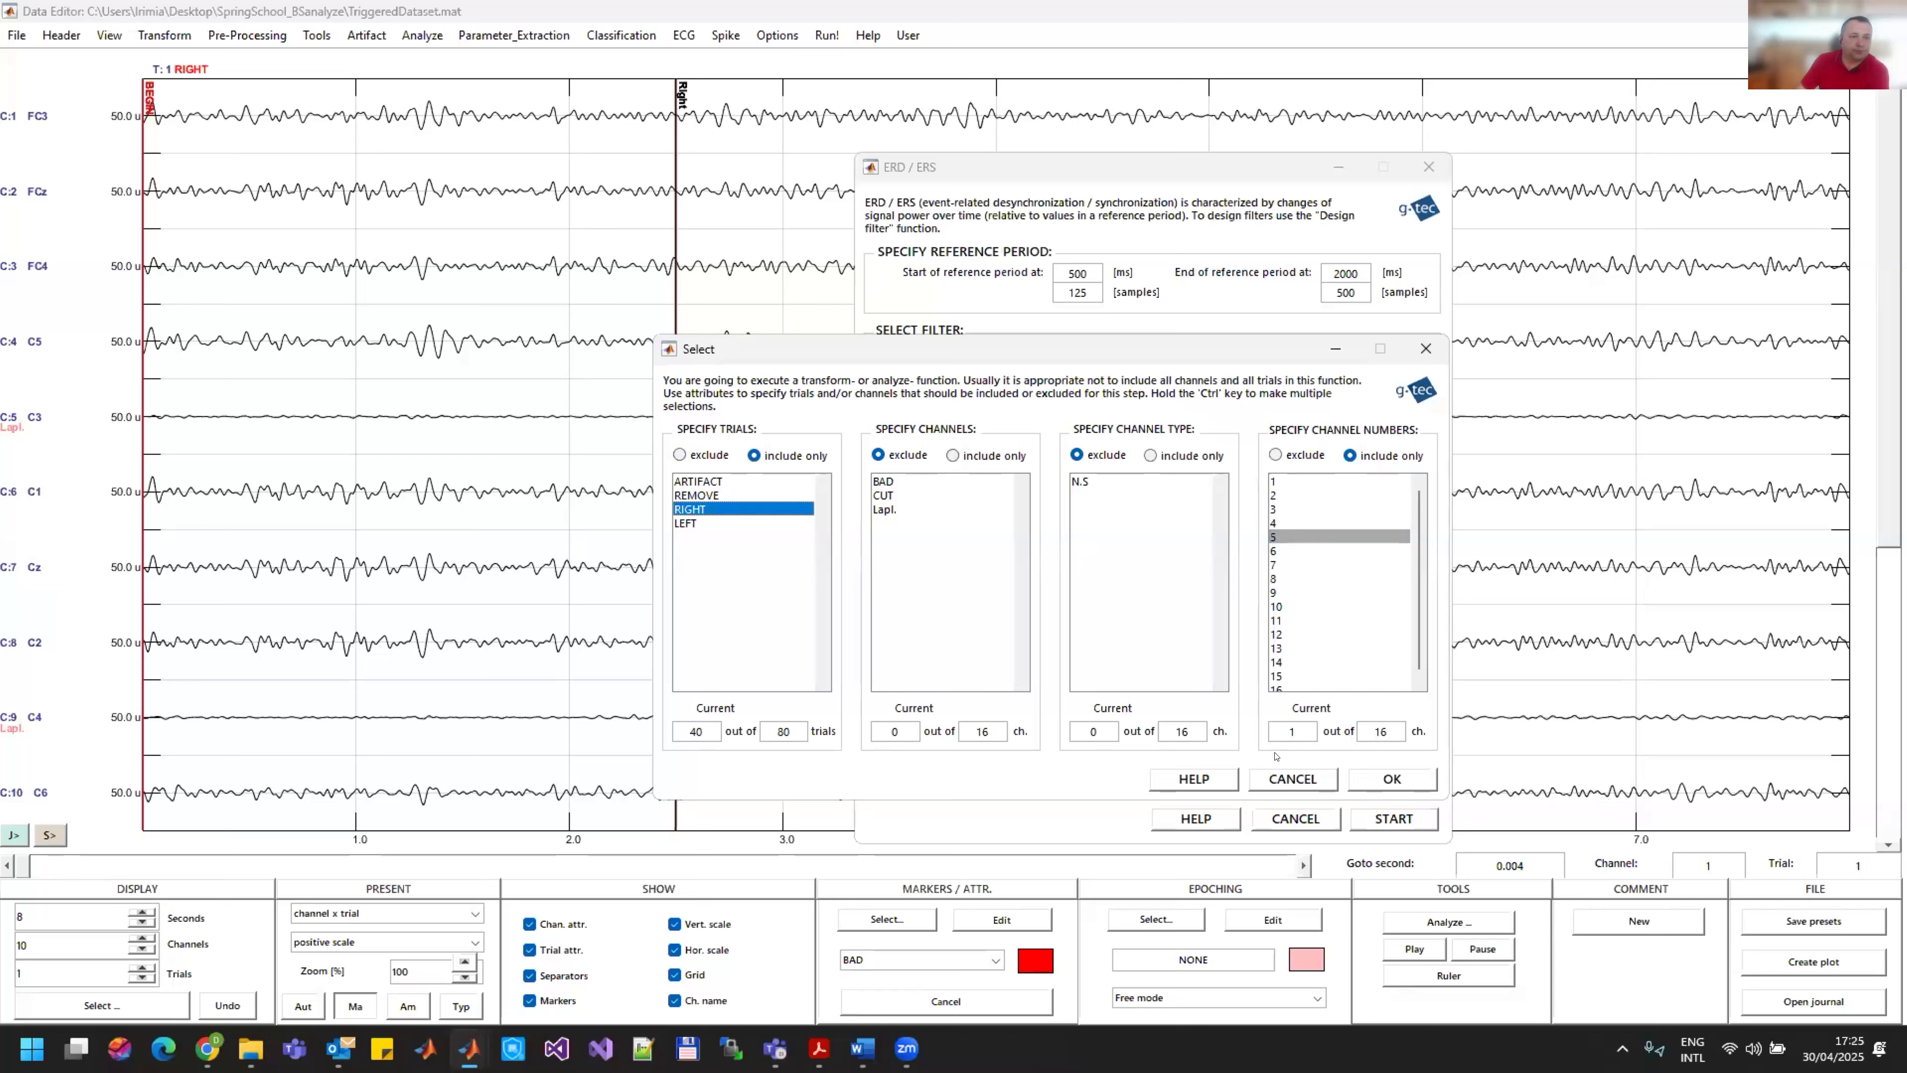
click(1392, 779)
click(1401, 818)
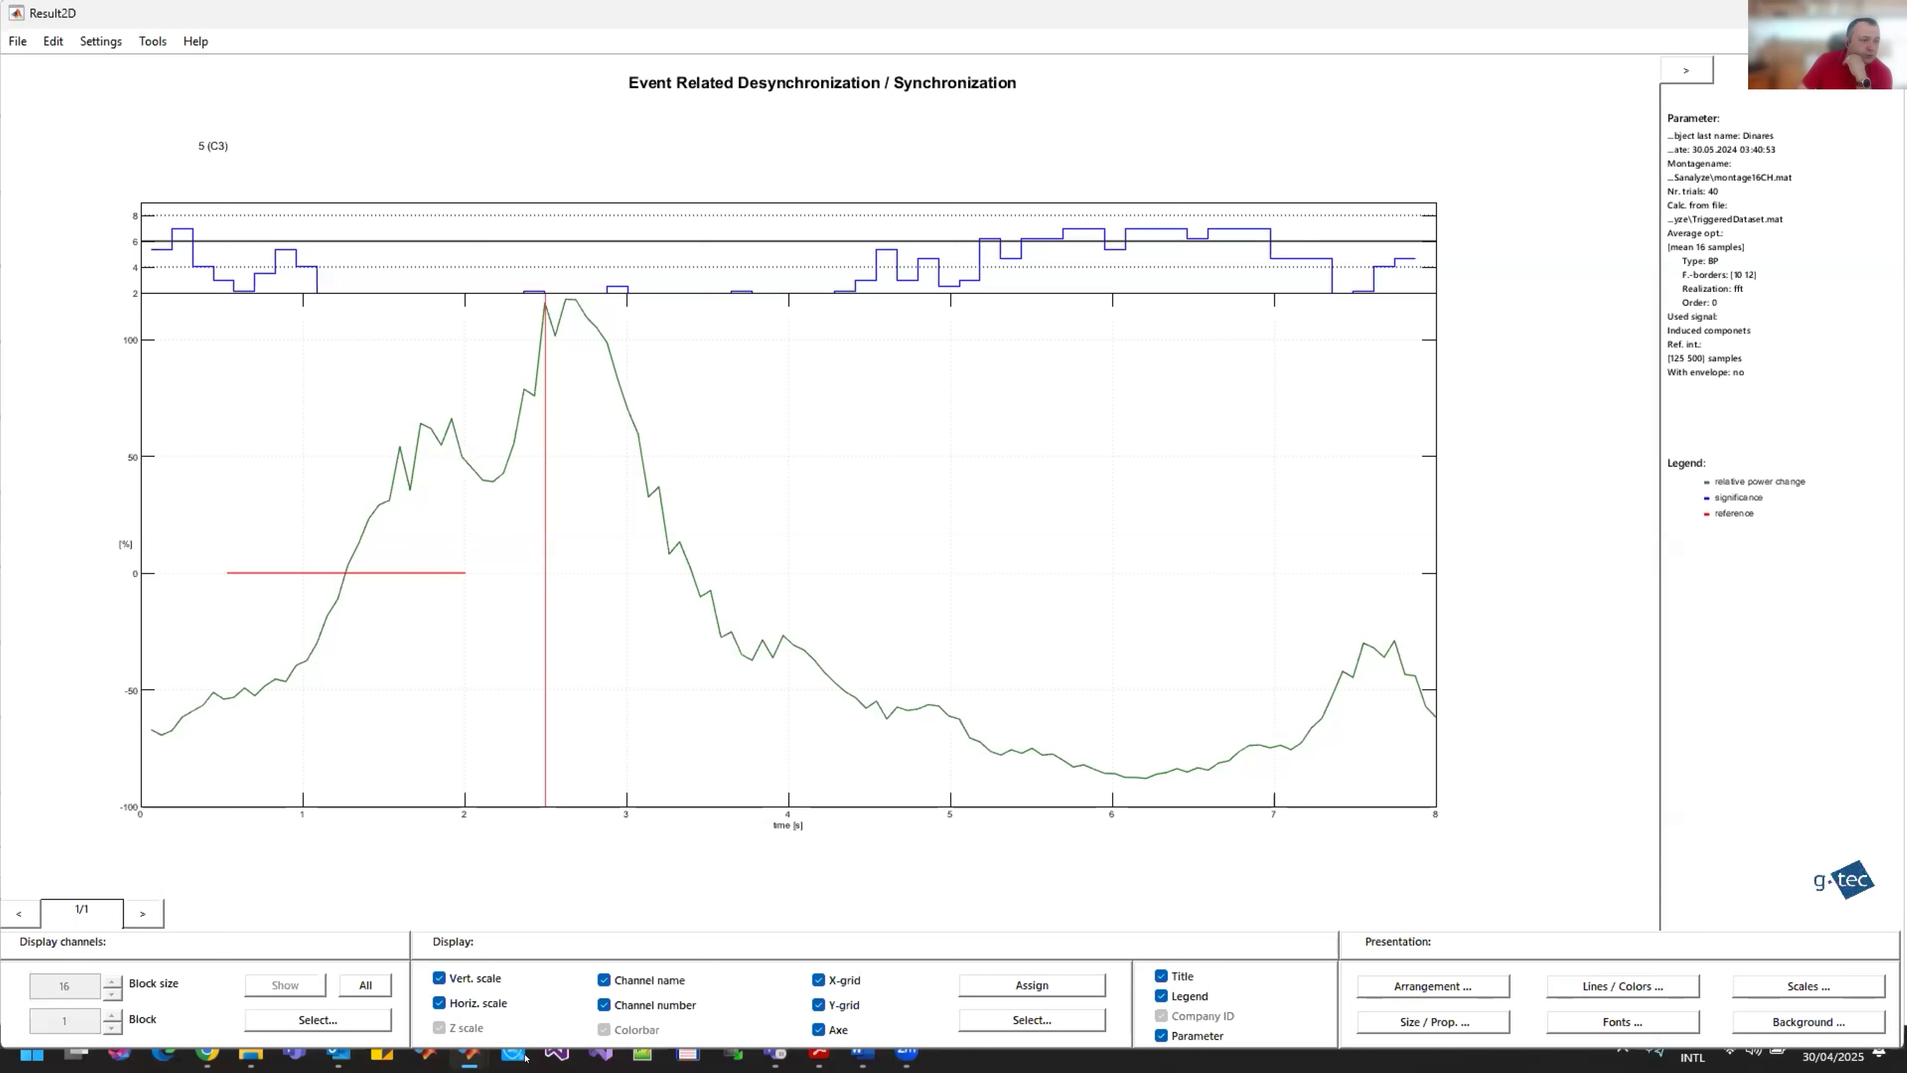
Step: Return to the ERD/ERS settings and rerun the analysis including only LEFT trials and channel 9
mouse_move(470, 1054)
click(650, 932)
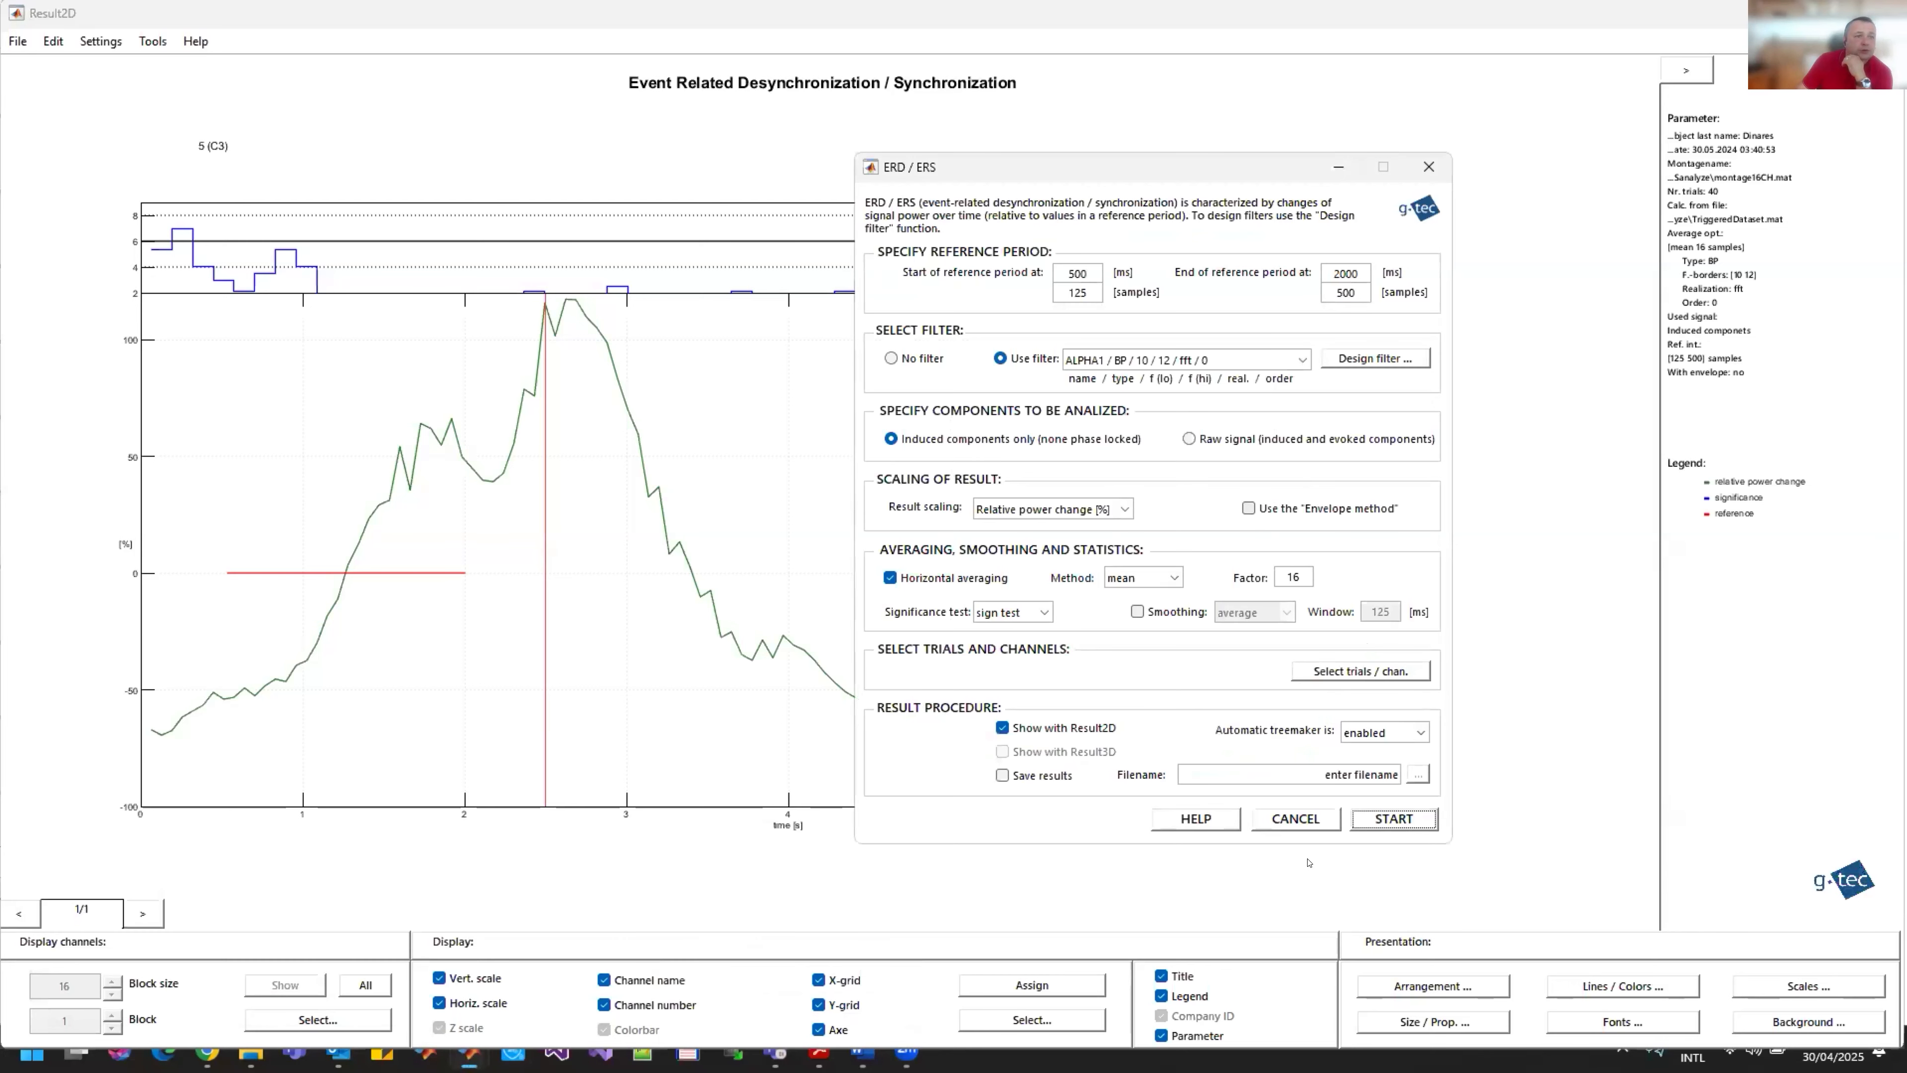
click(1369, 671)
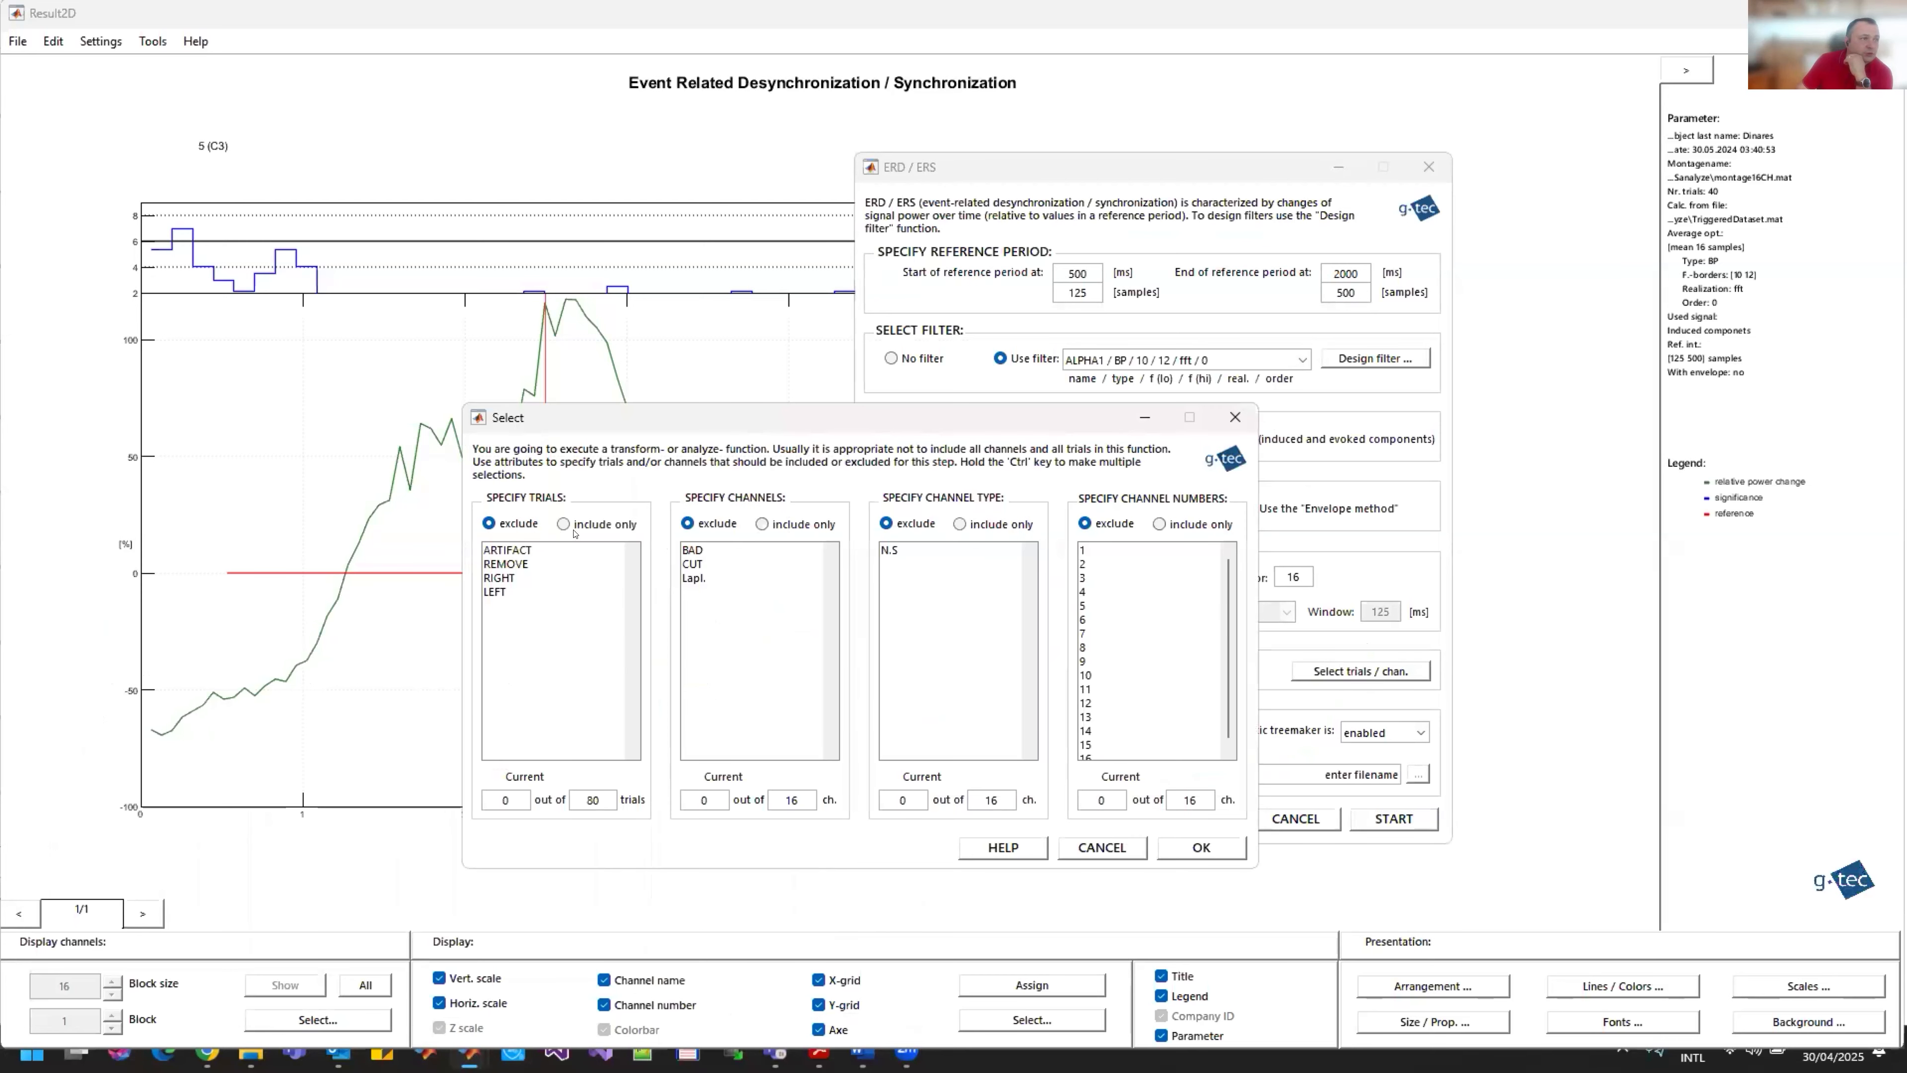
click(563, 523)
click(552, 591)
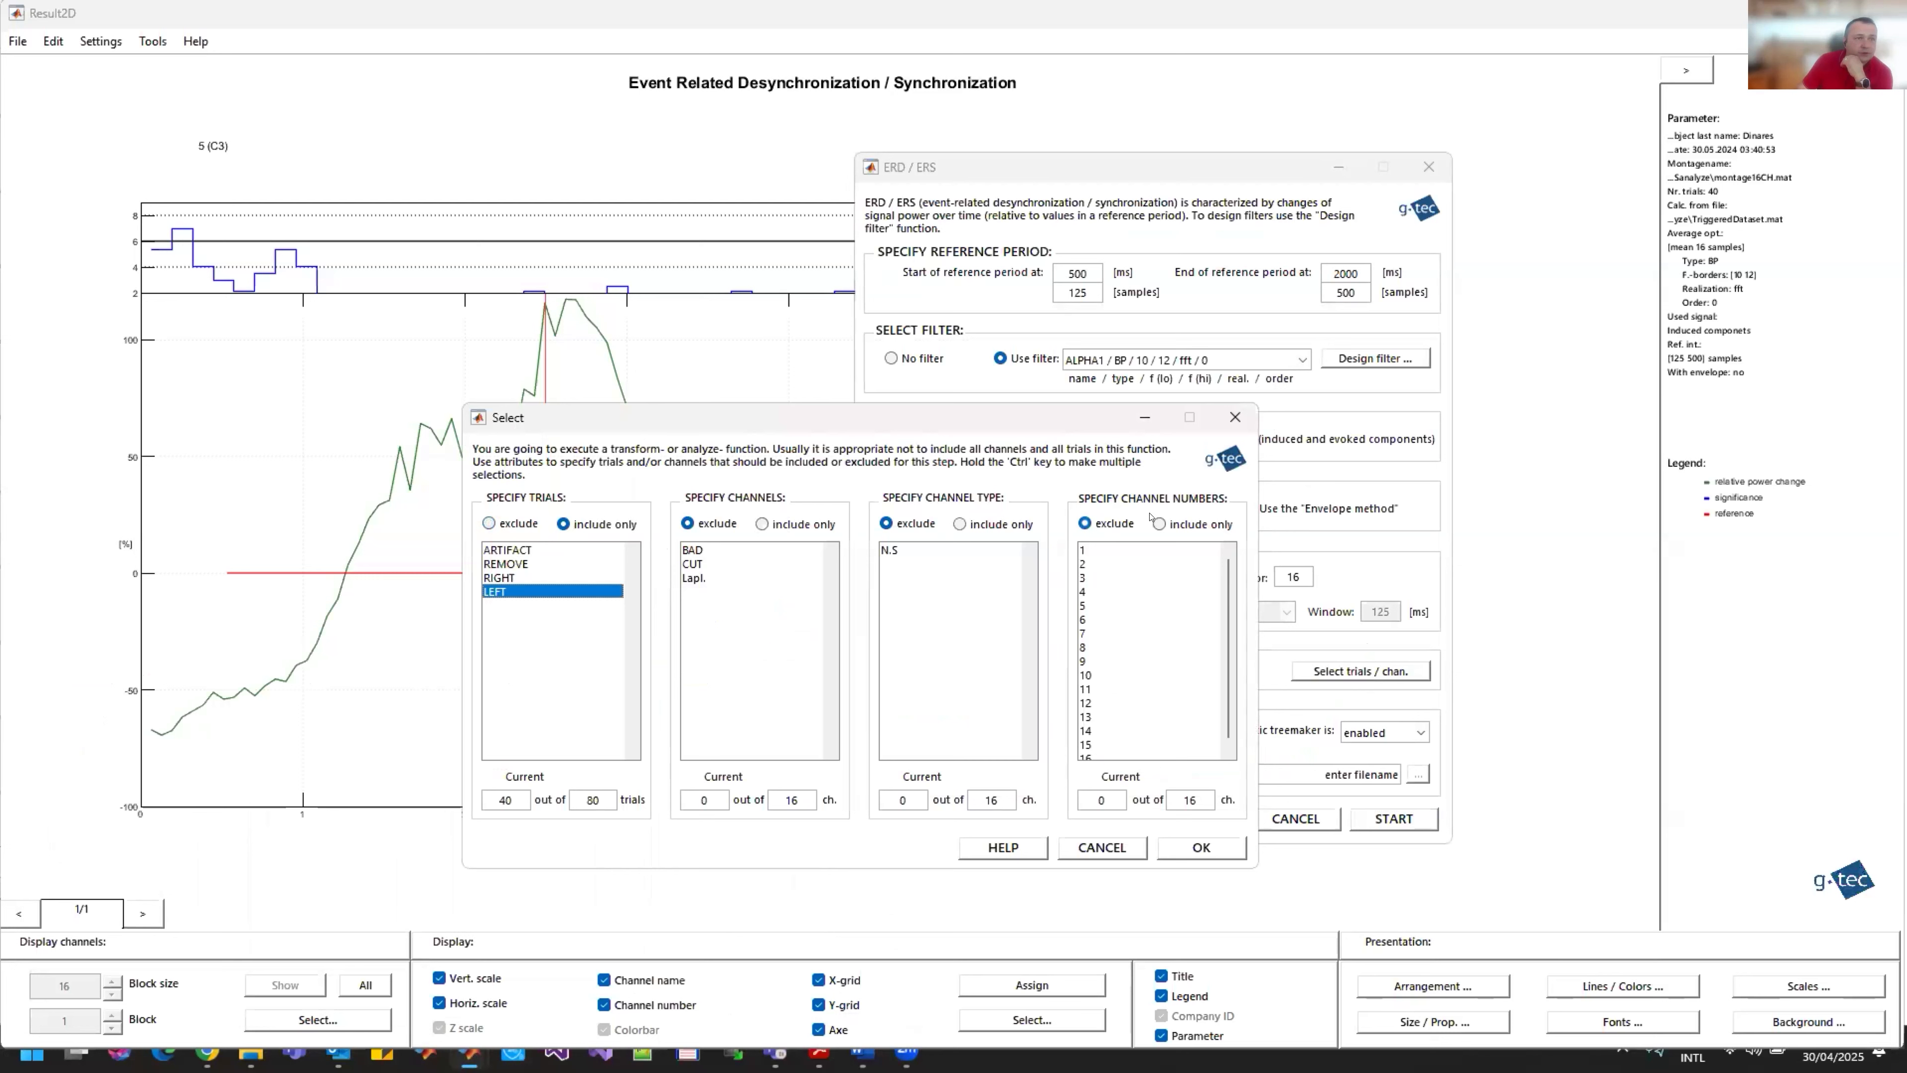
click(1167, 521)
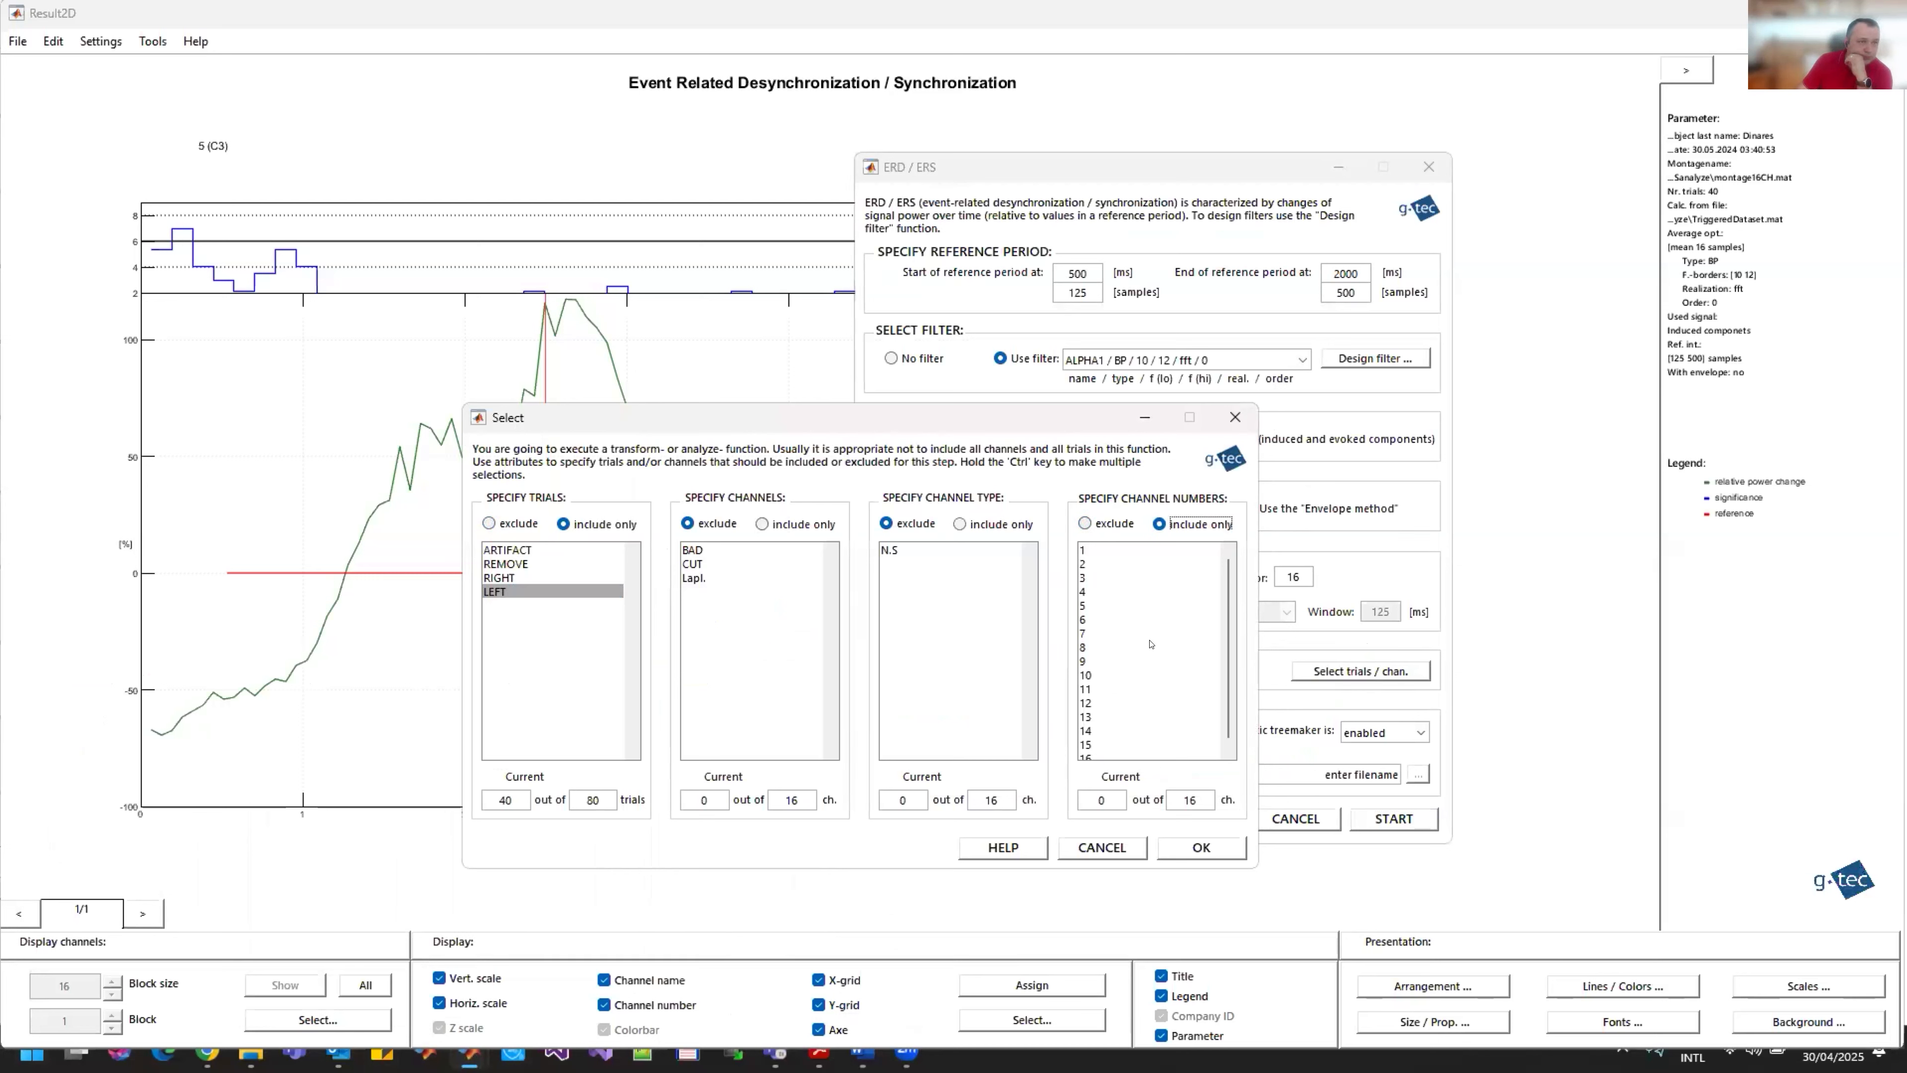
click(1083, 661)
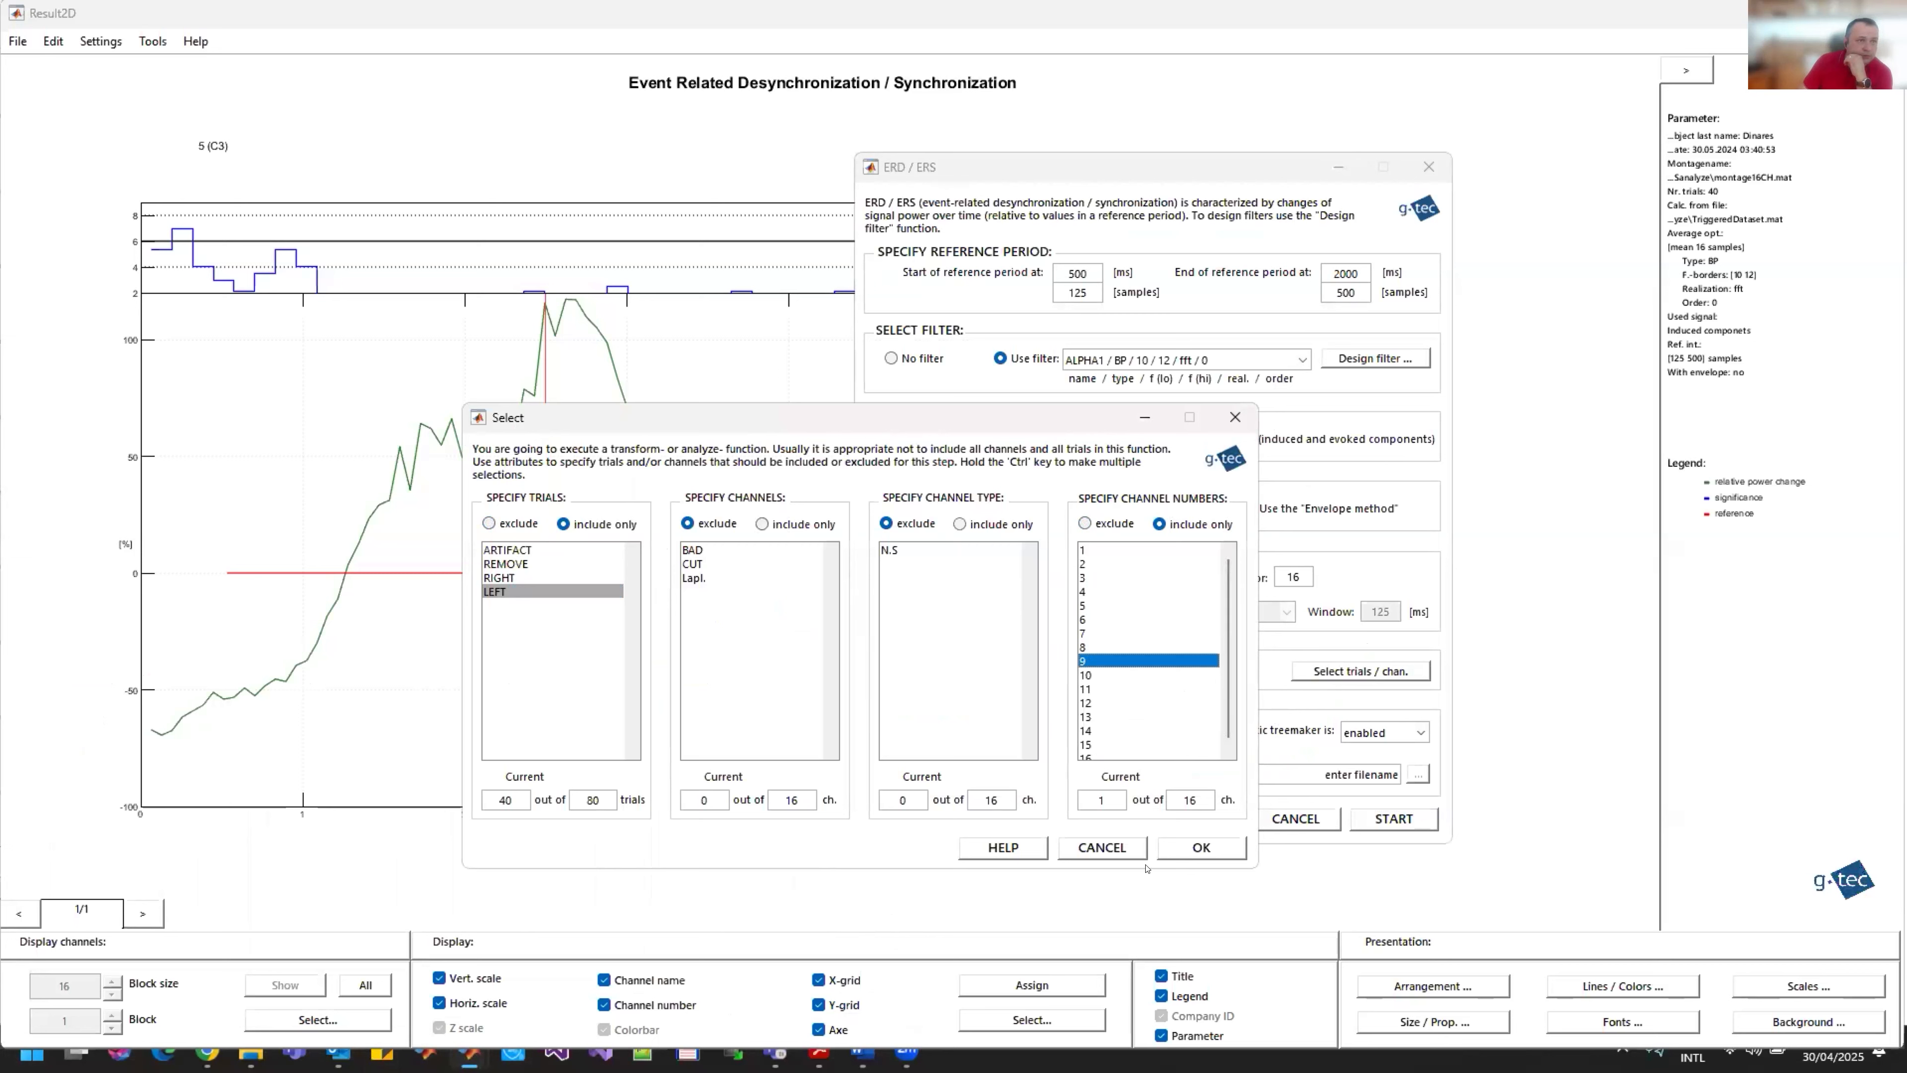
click(1207, 847)
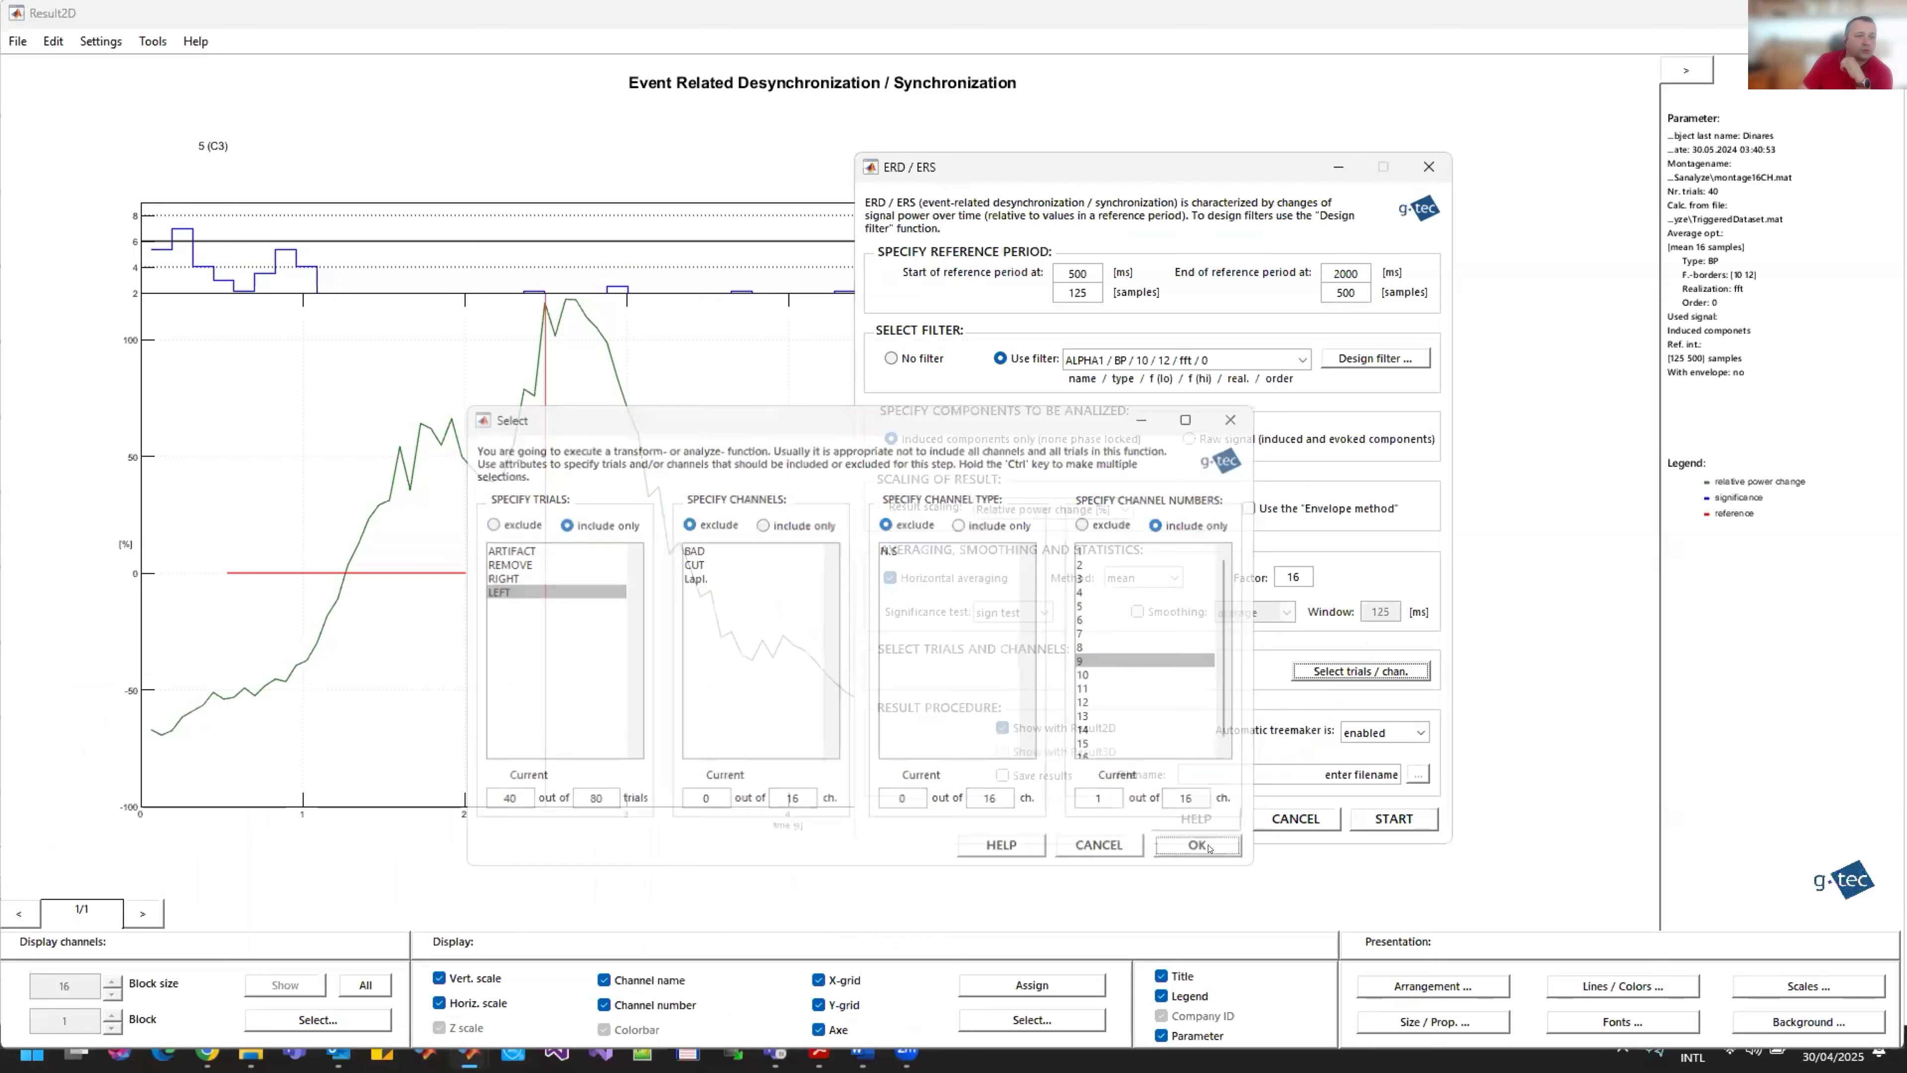
click(1395, 817)
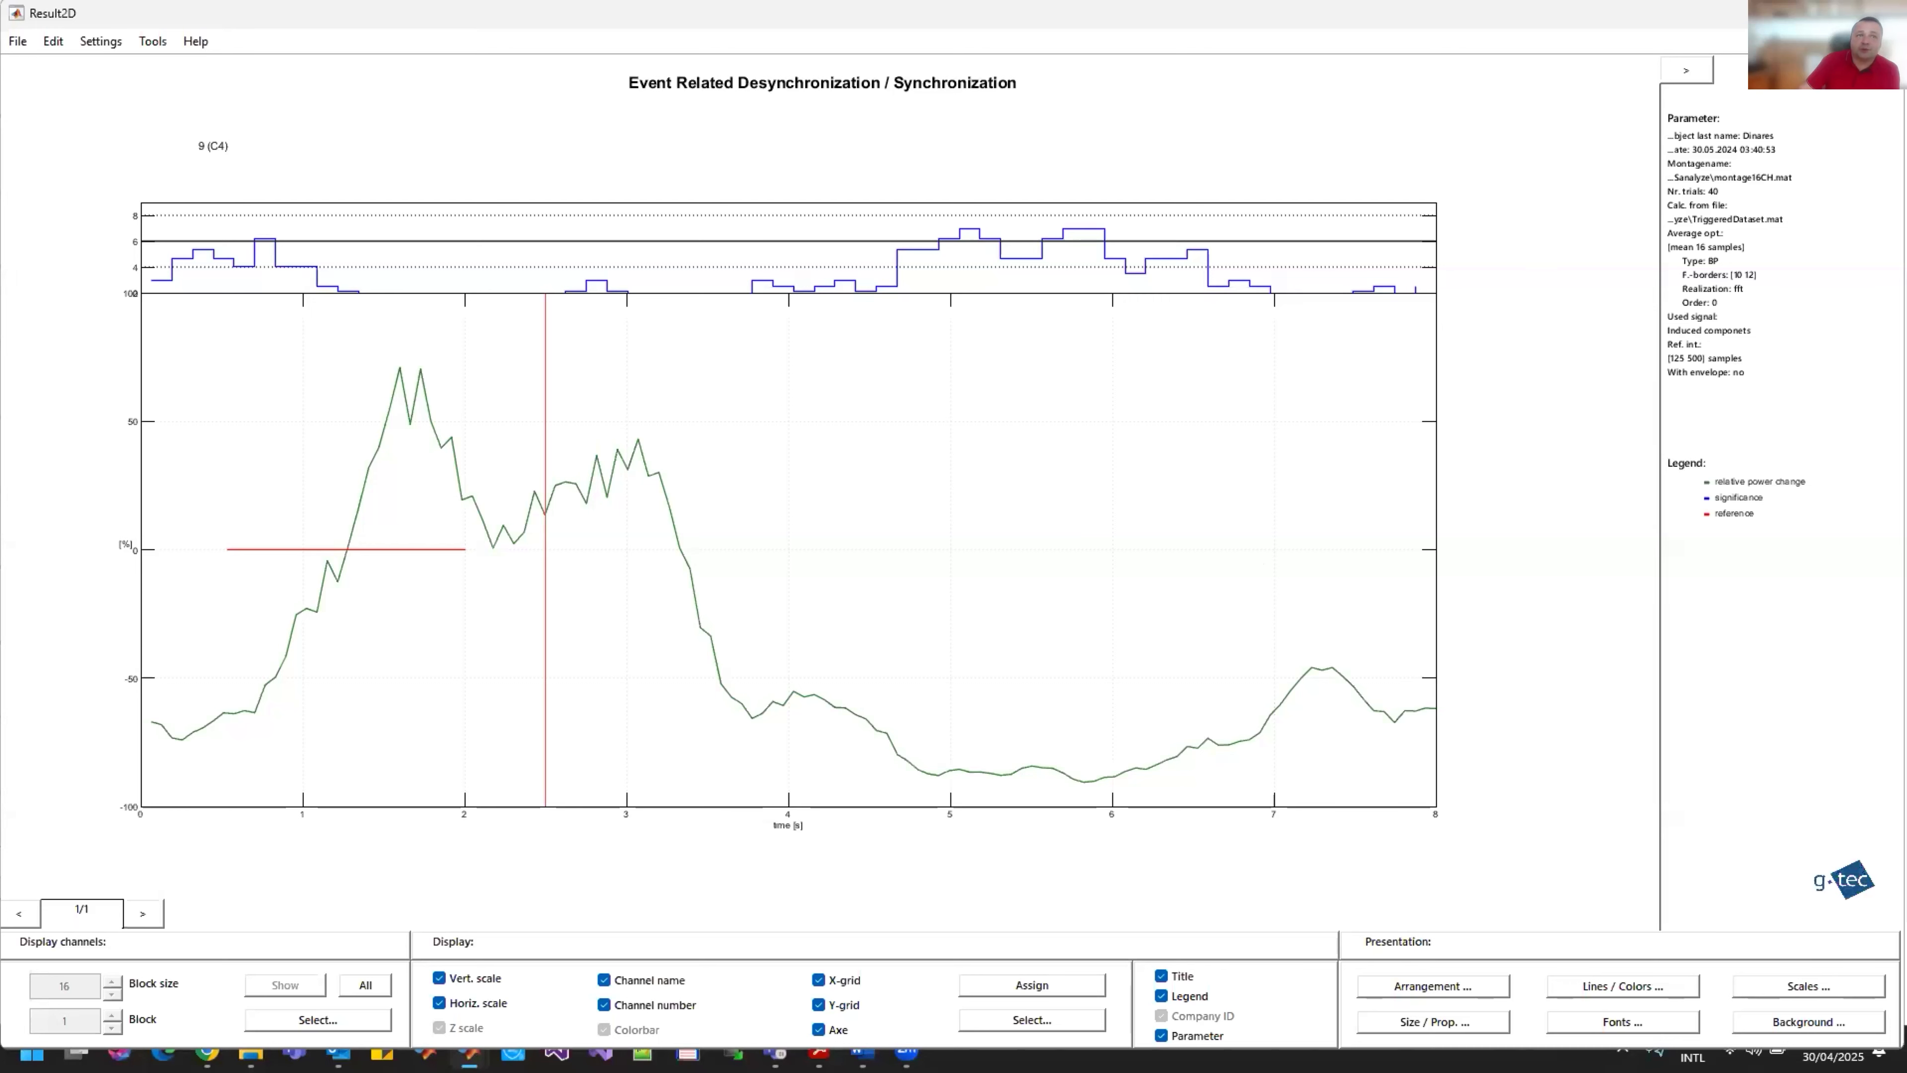
Step: Close the C4 and C3 ERD results without saving them, along with the ERD/ERS dialog
click(1883, 14)
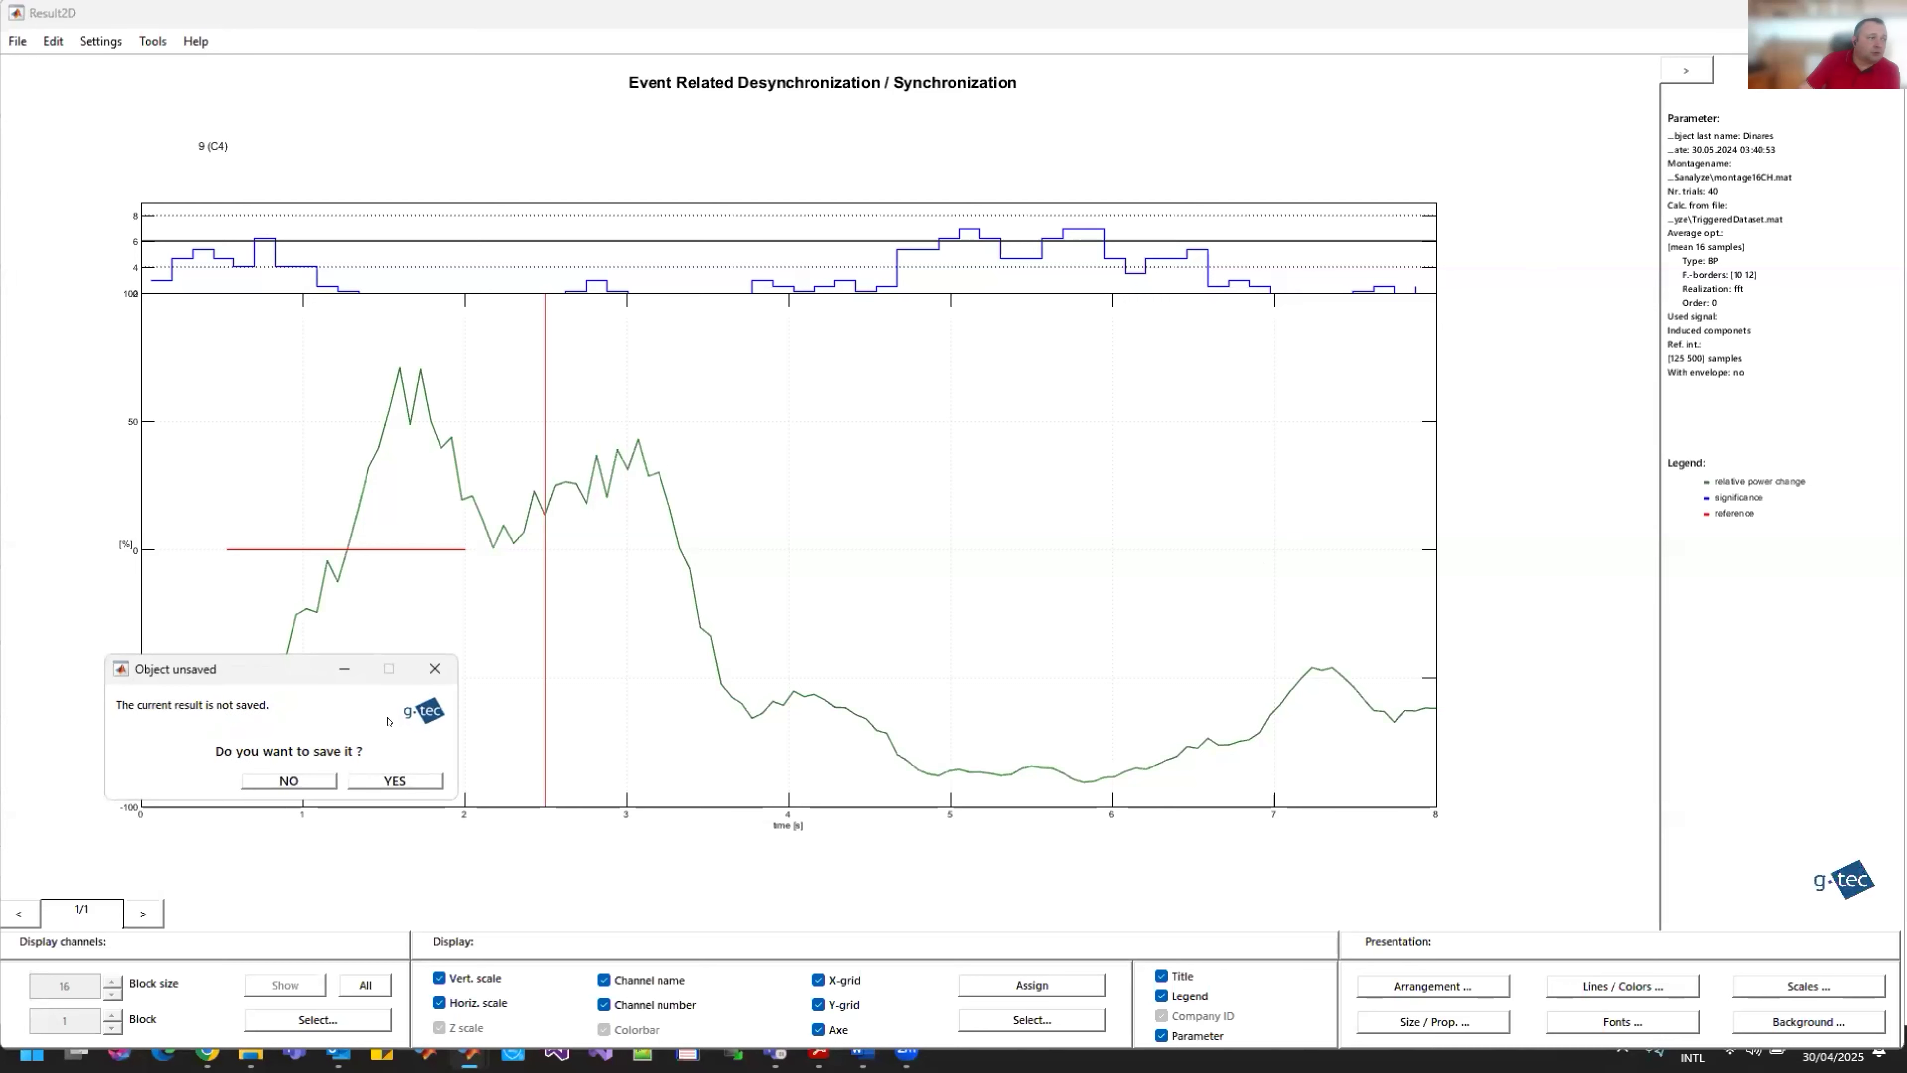
click(301, 781)
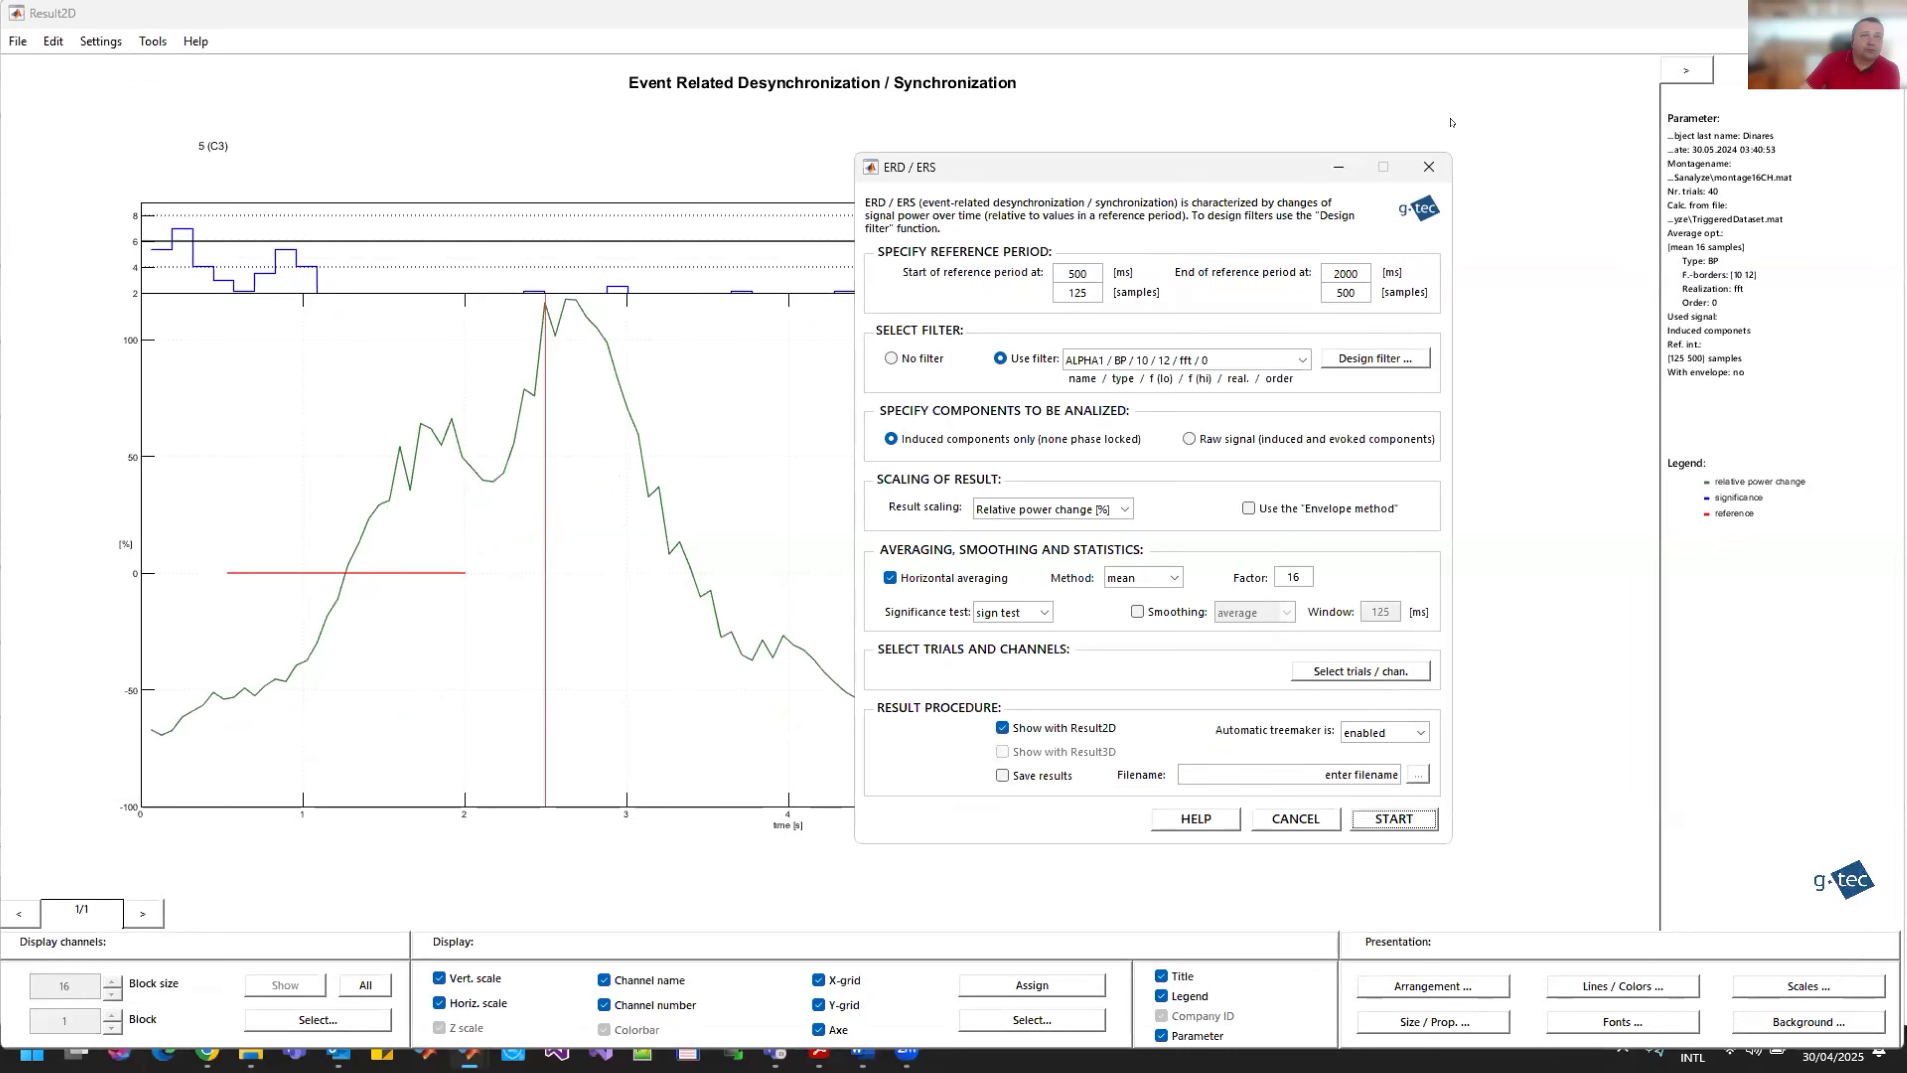
click(1429, 167)
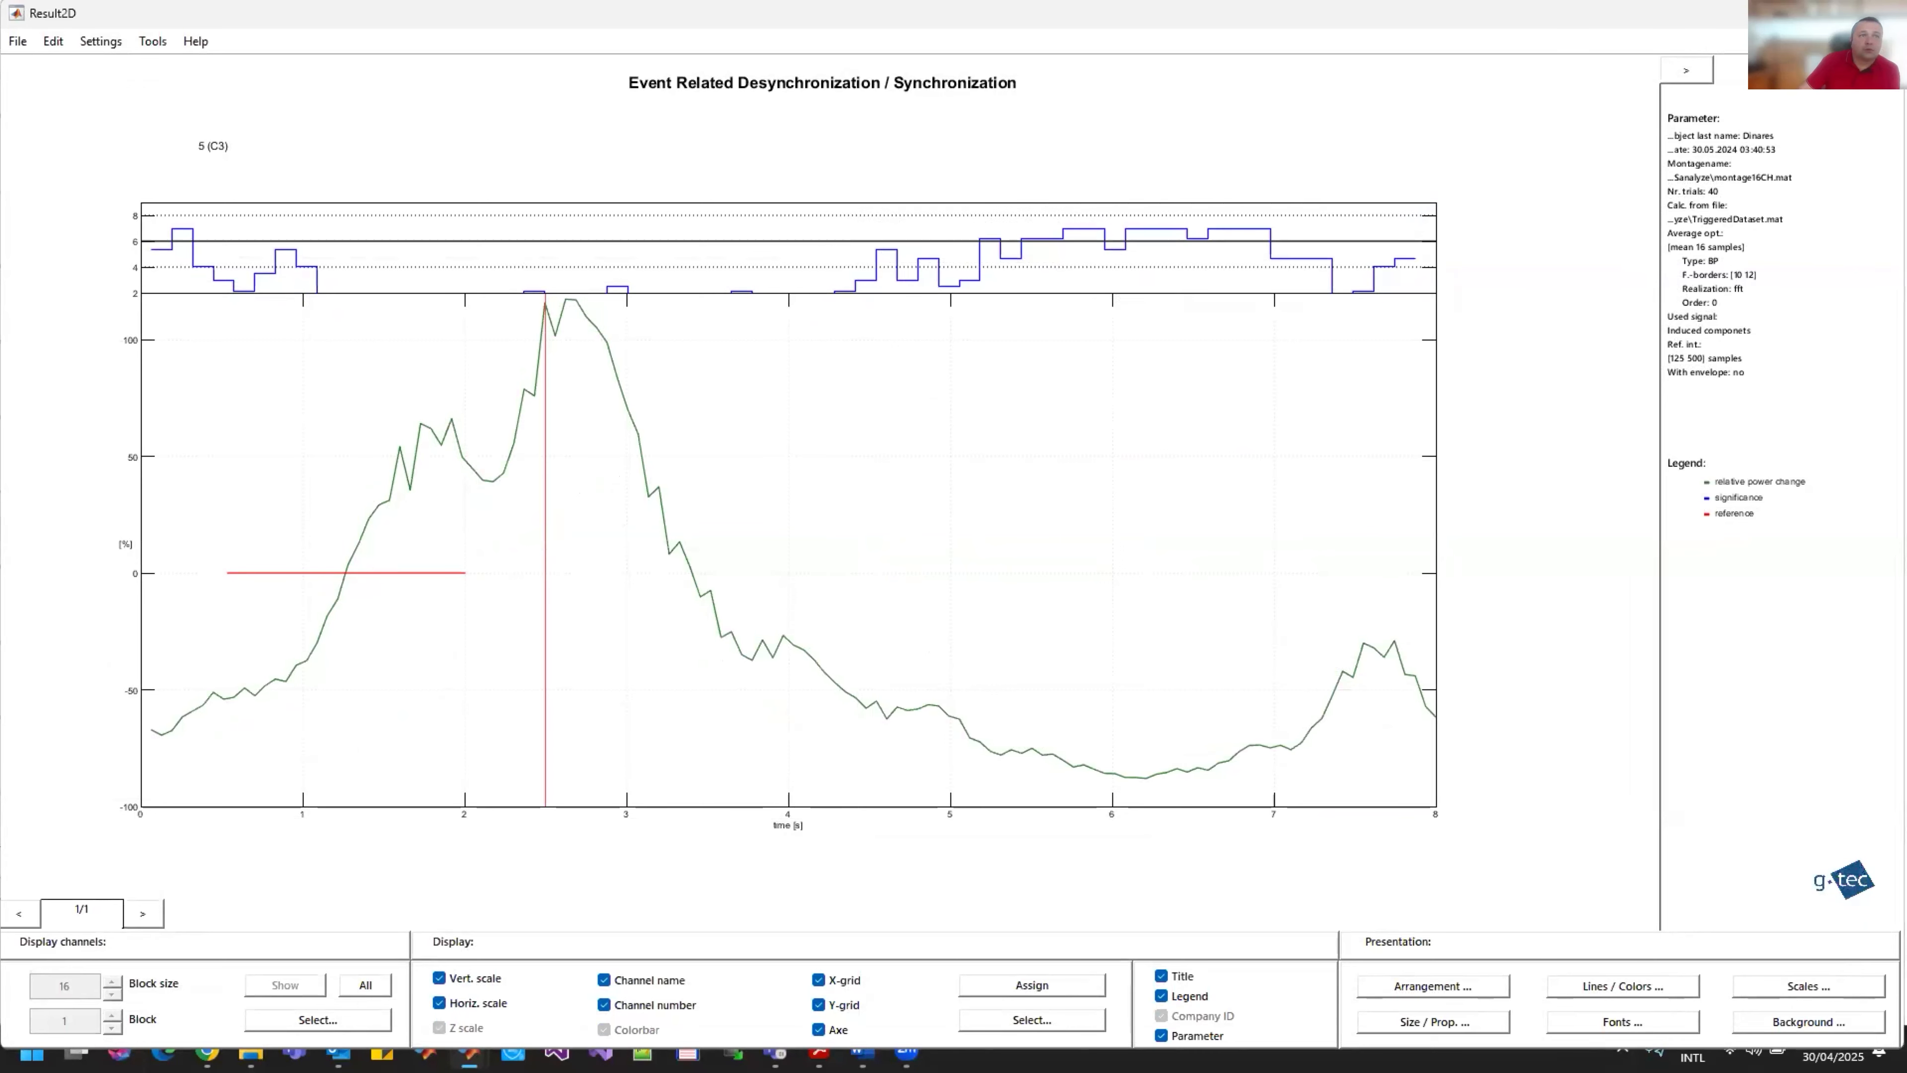
click(1884, 14)
click(303, 781)
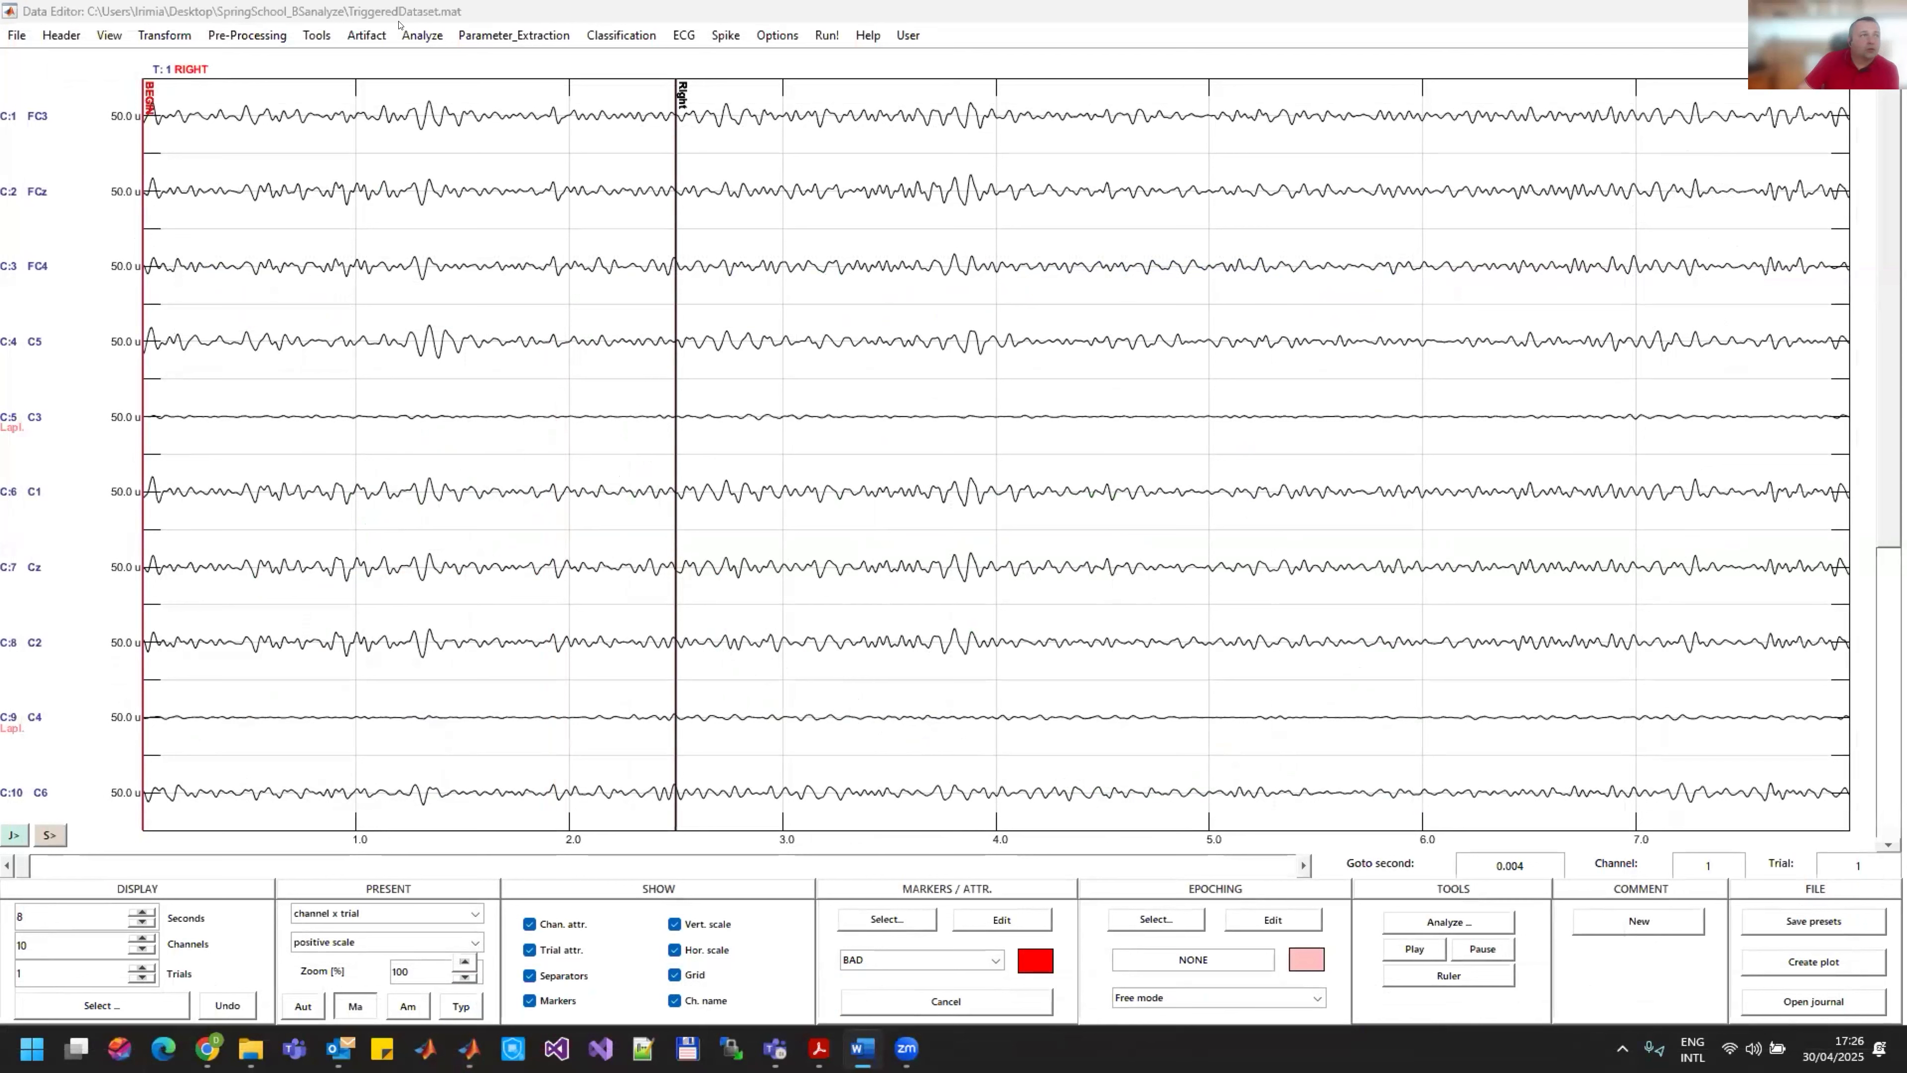
Step: Start the ERD - Maps analysis with a reference period from 500 to 2000 ms
click(421, 34)
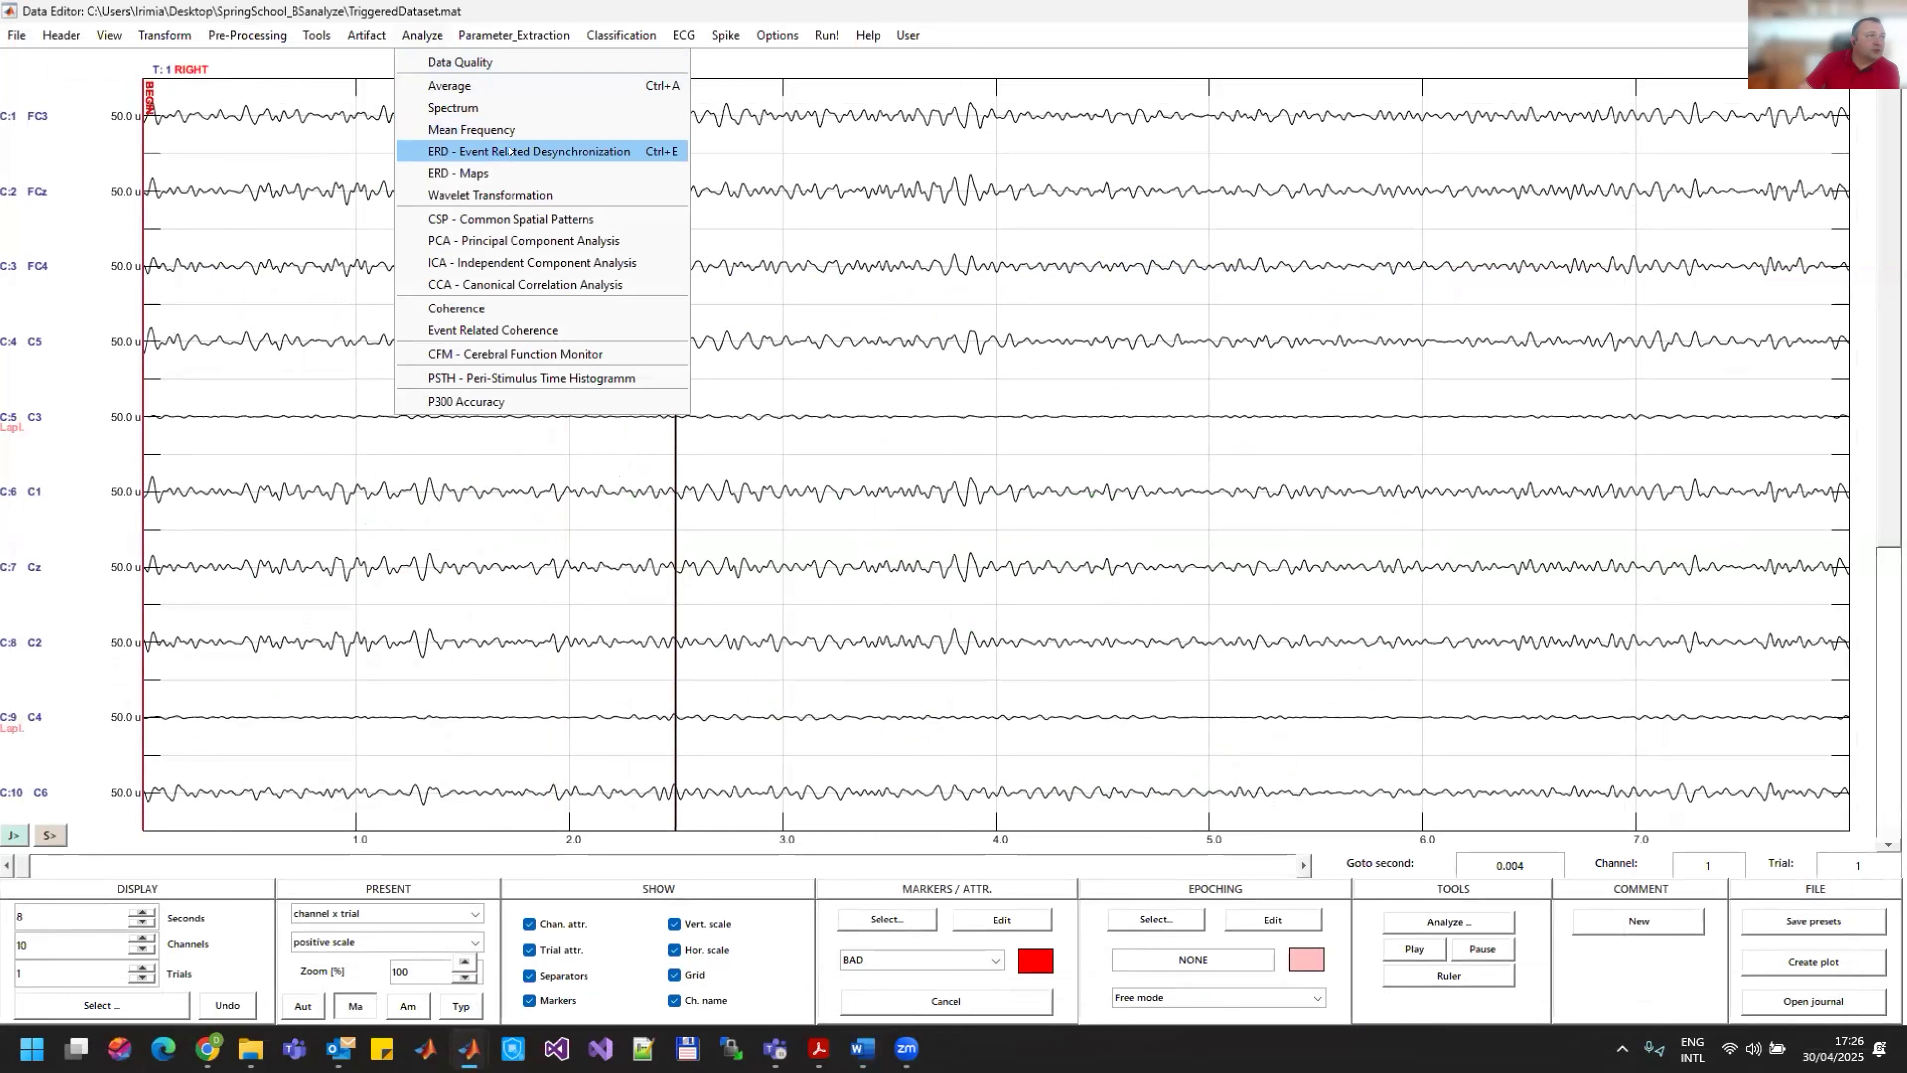
click(494, 171)
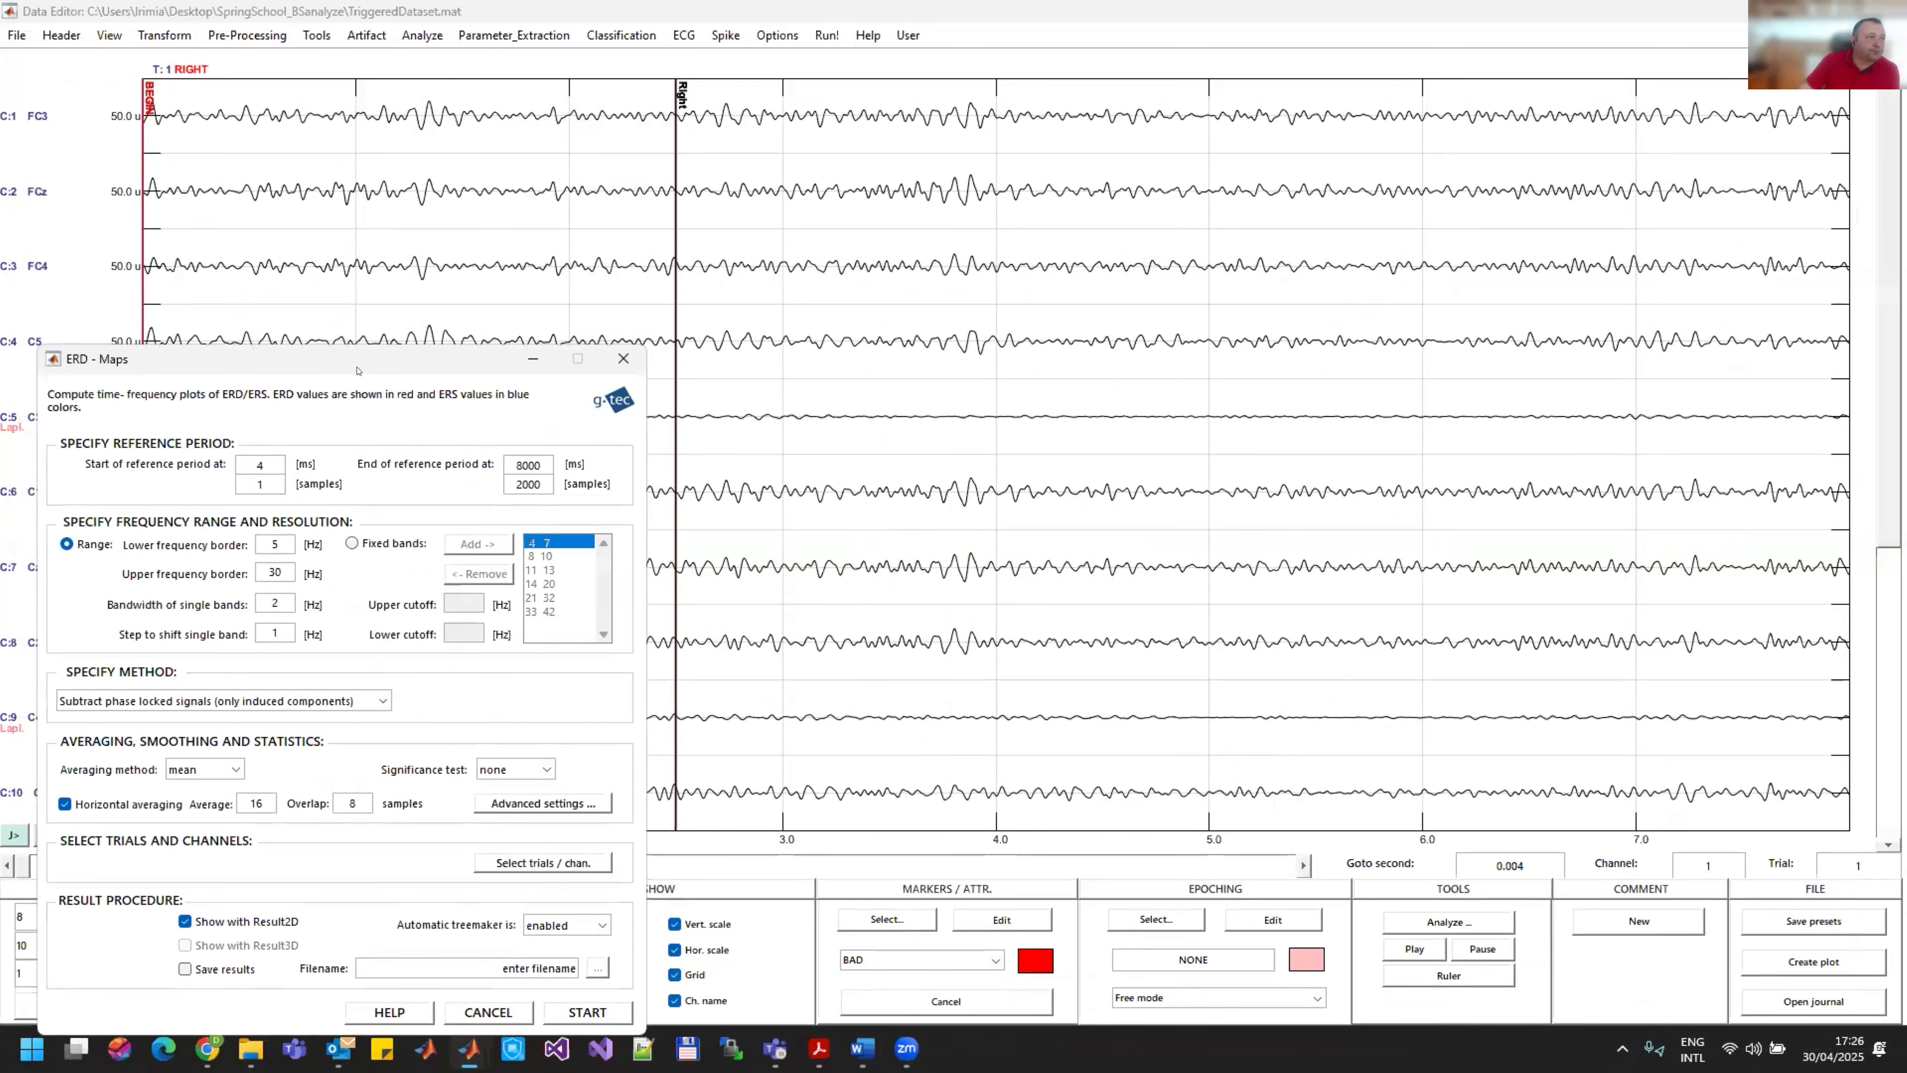
drag(368, 368, 1263, 180)
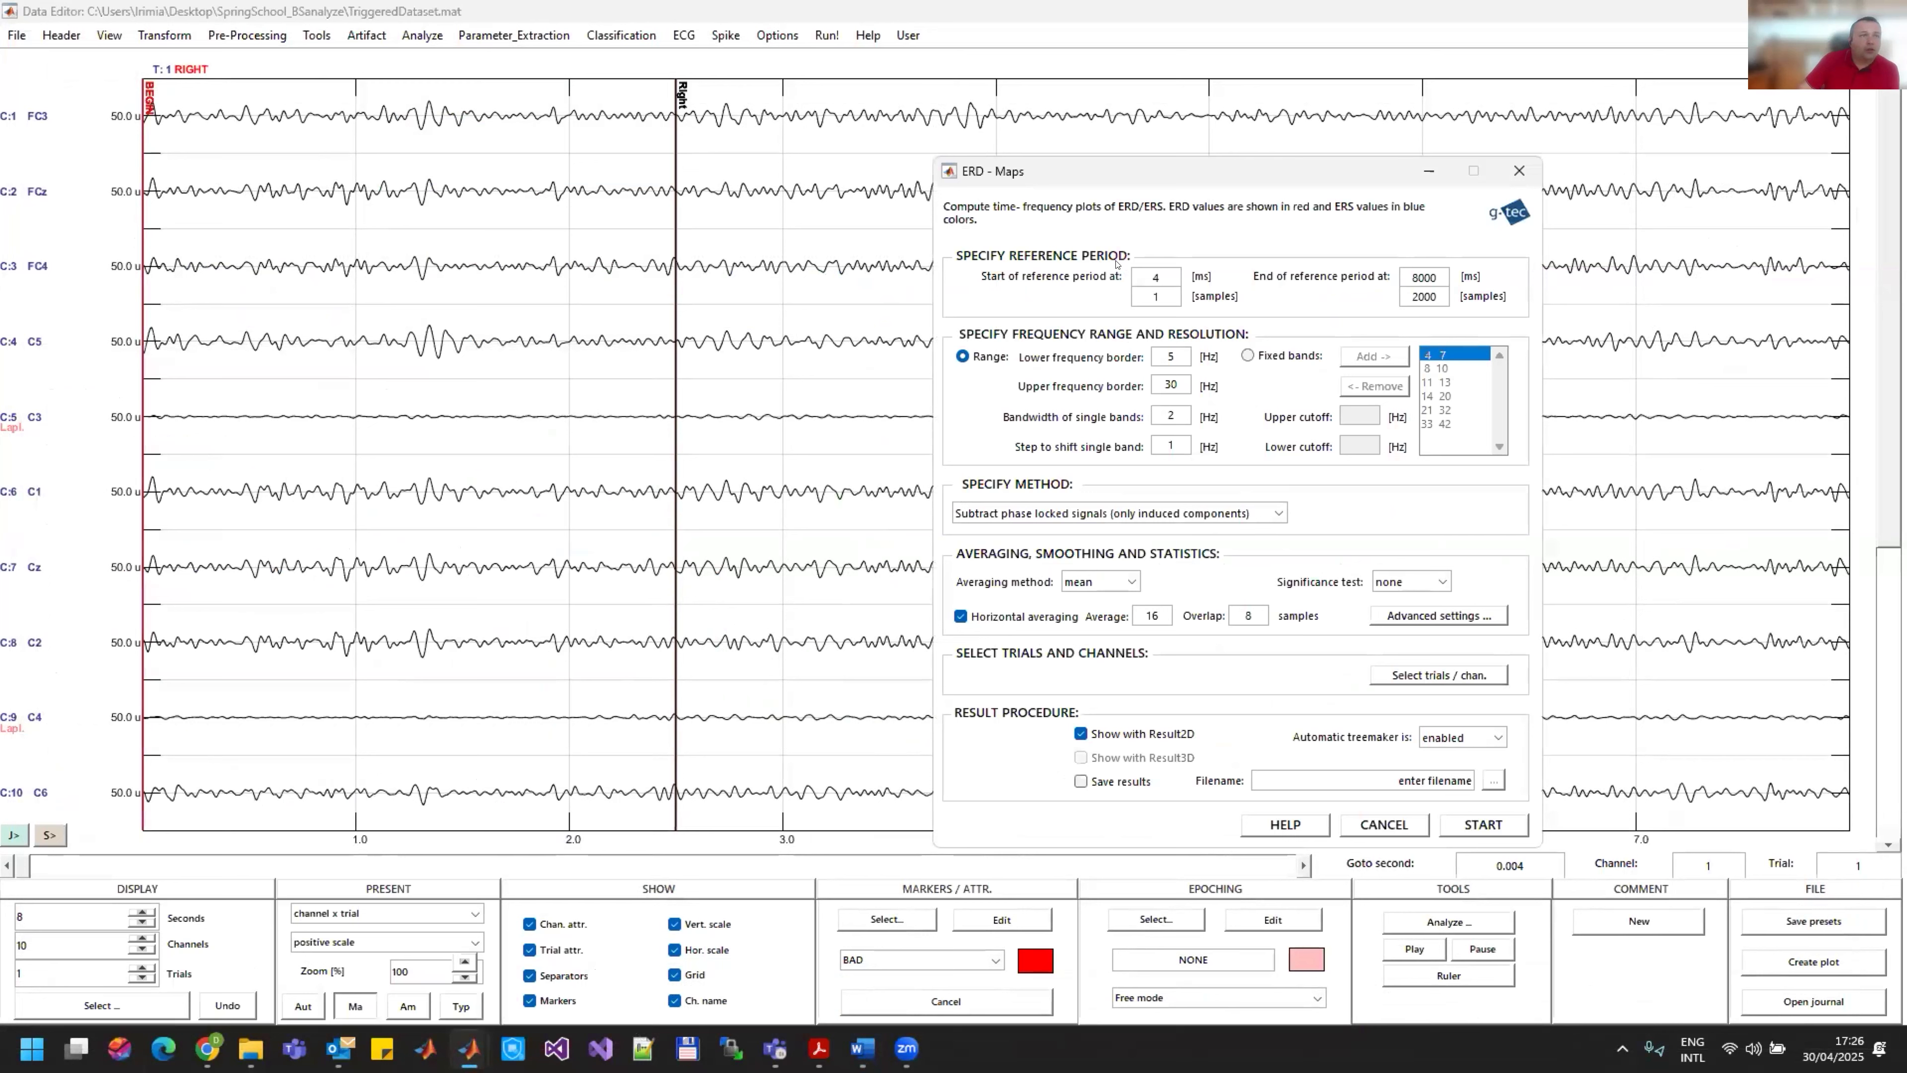
double_click(1143, 277)
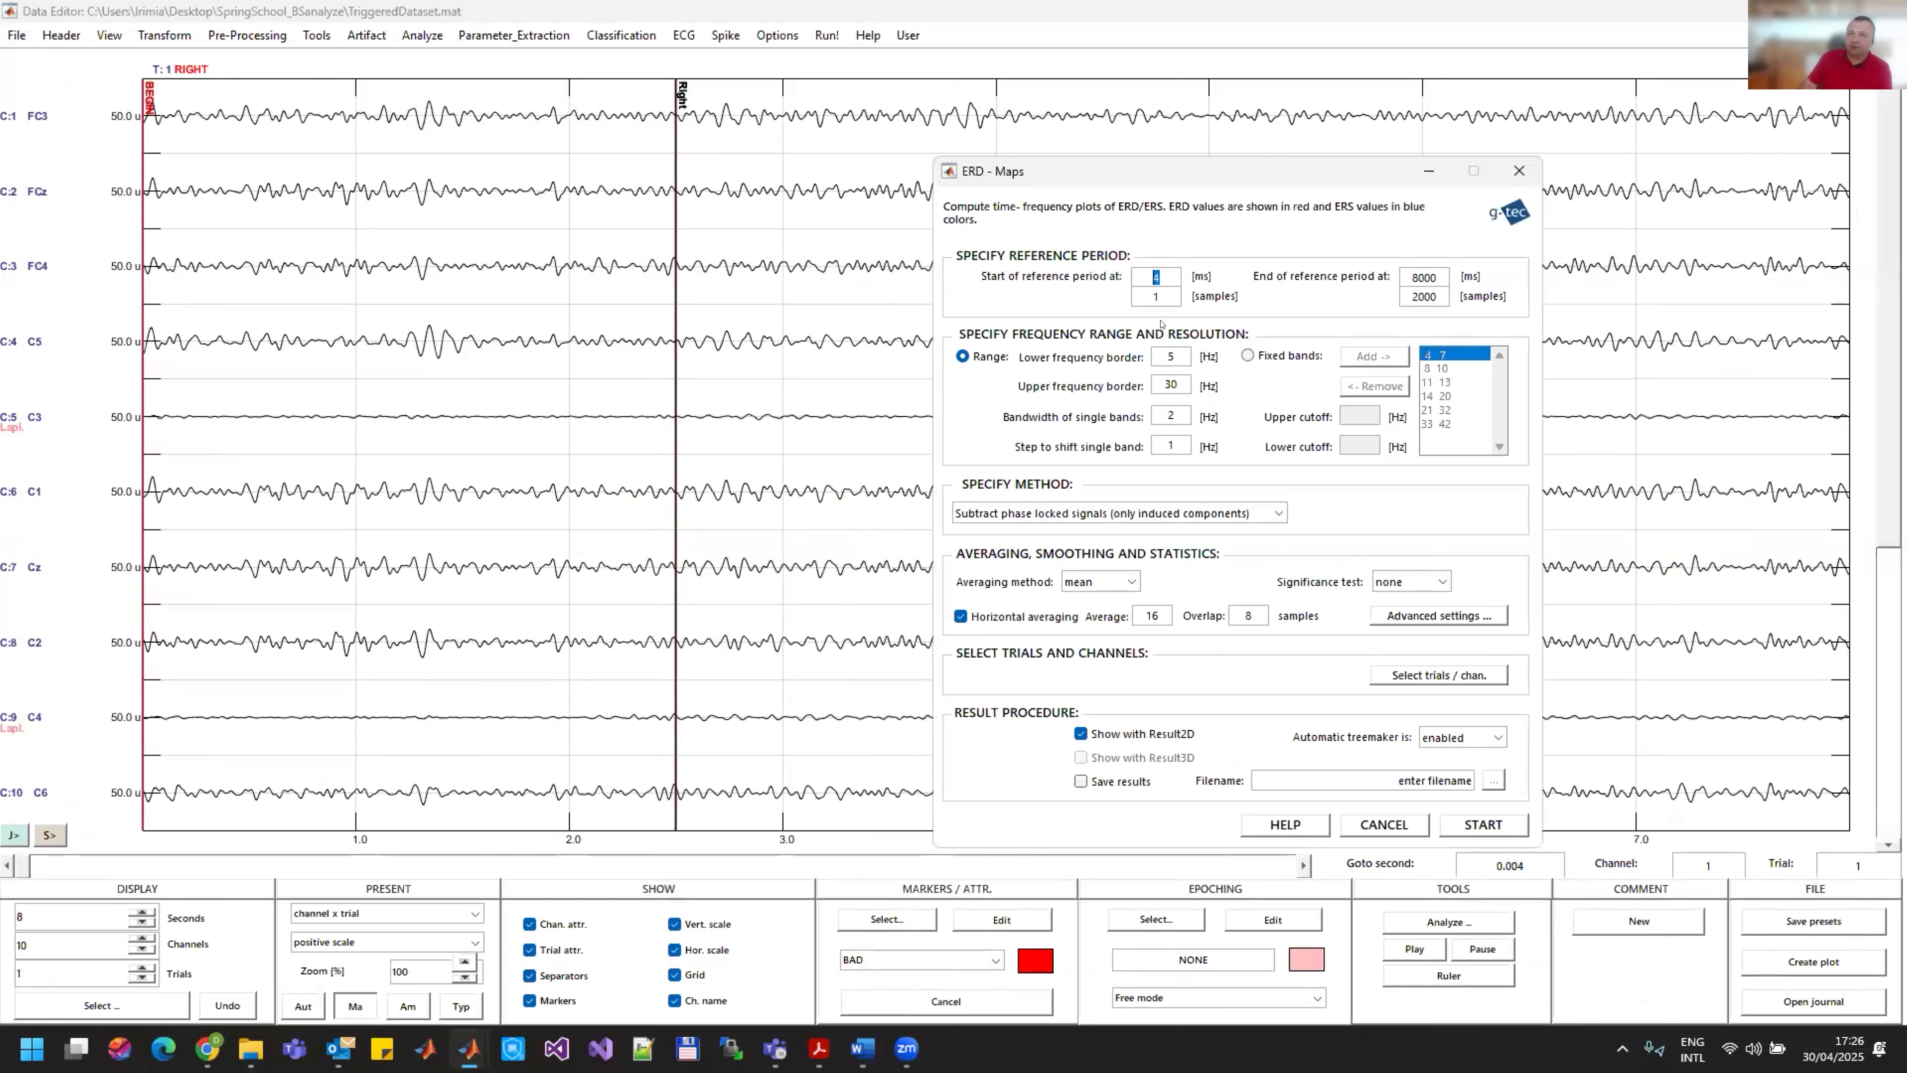
text(500)
key(Return)
double_click(1435, 277)
text(2000)
Step: Set the ERD map's lower frequency border to 8 Hz and the single-band shift step to 2 Hz
double_click(1171, 356)
text(8)
double_click(1181, 439)
text(2)
Step: Compute the ERD map including only RIGHT trials and channel 5
click(1418, 675)
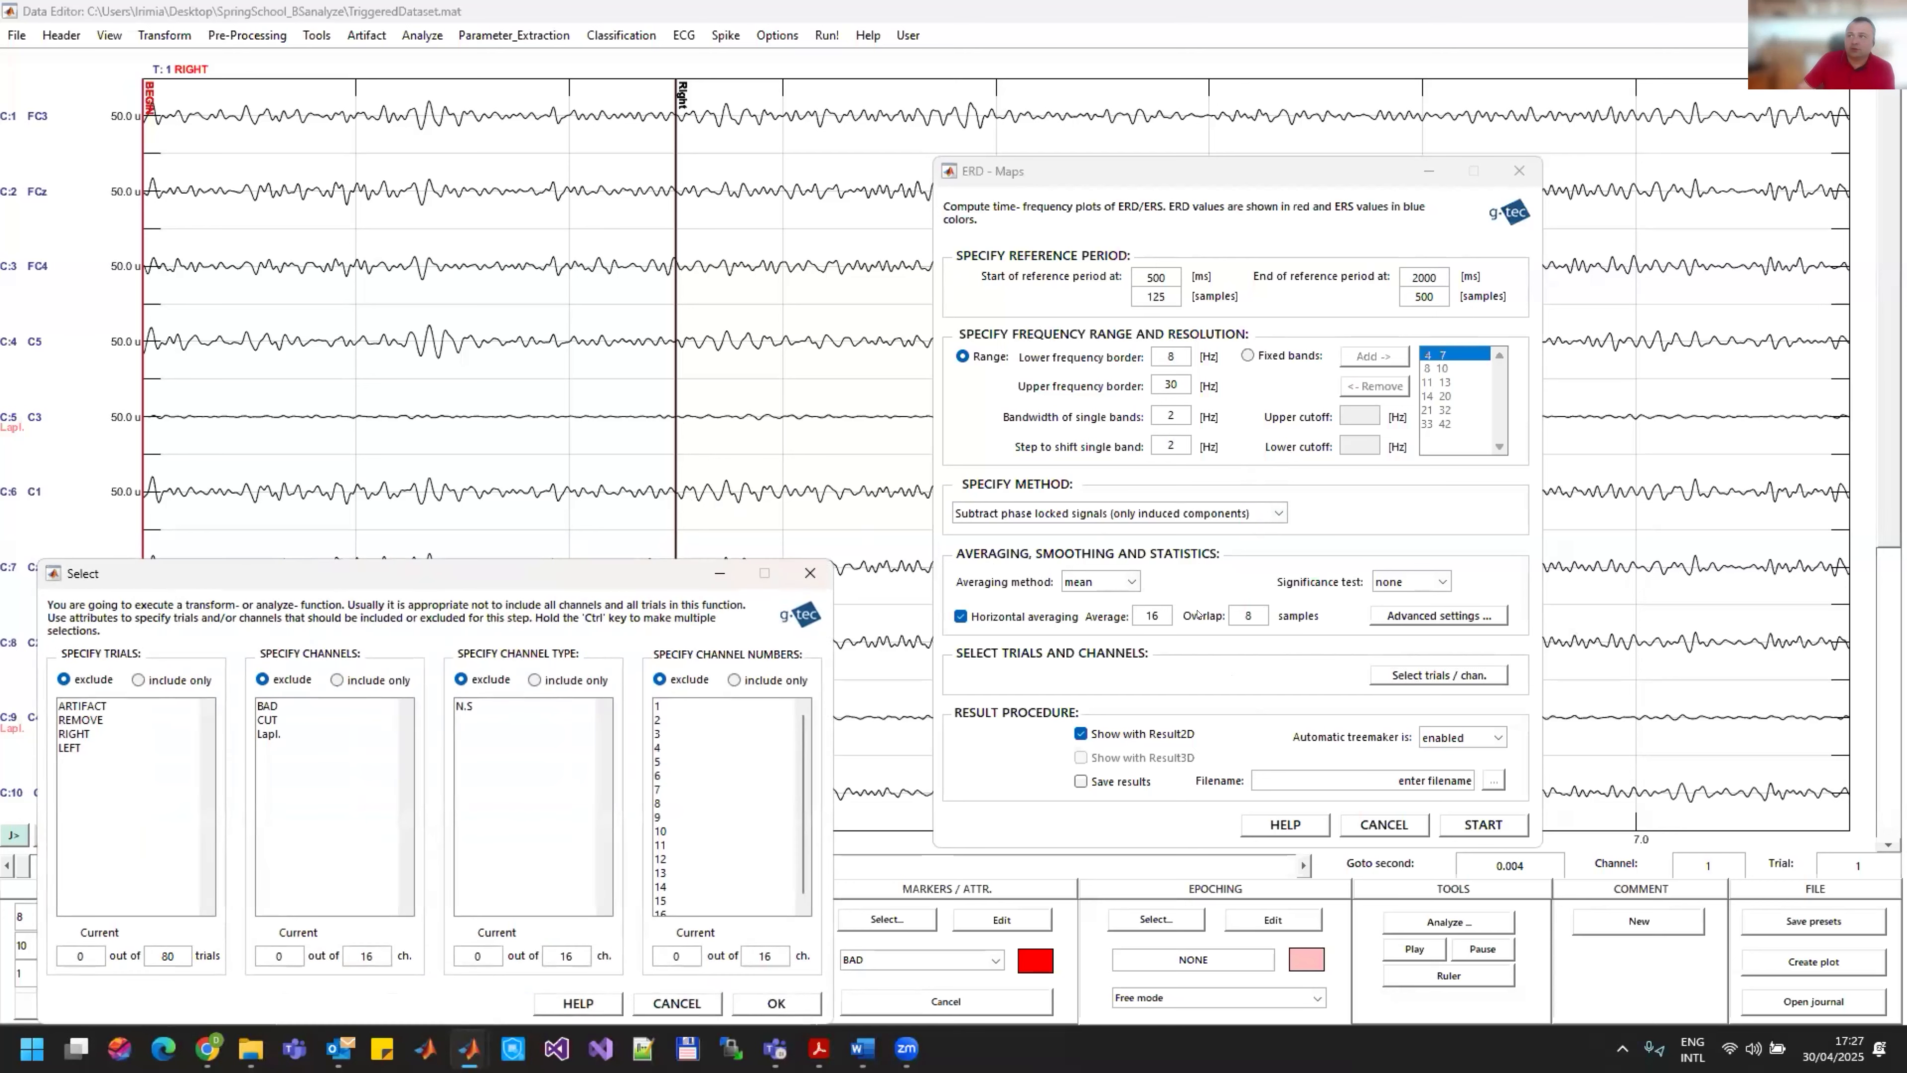
drag(464, 563, 655, 421)
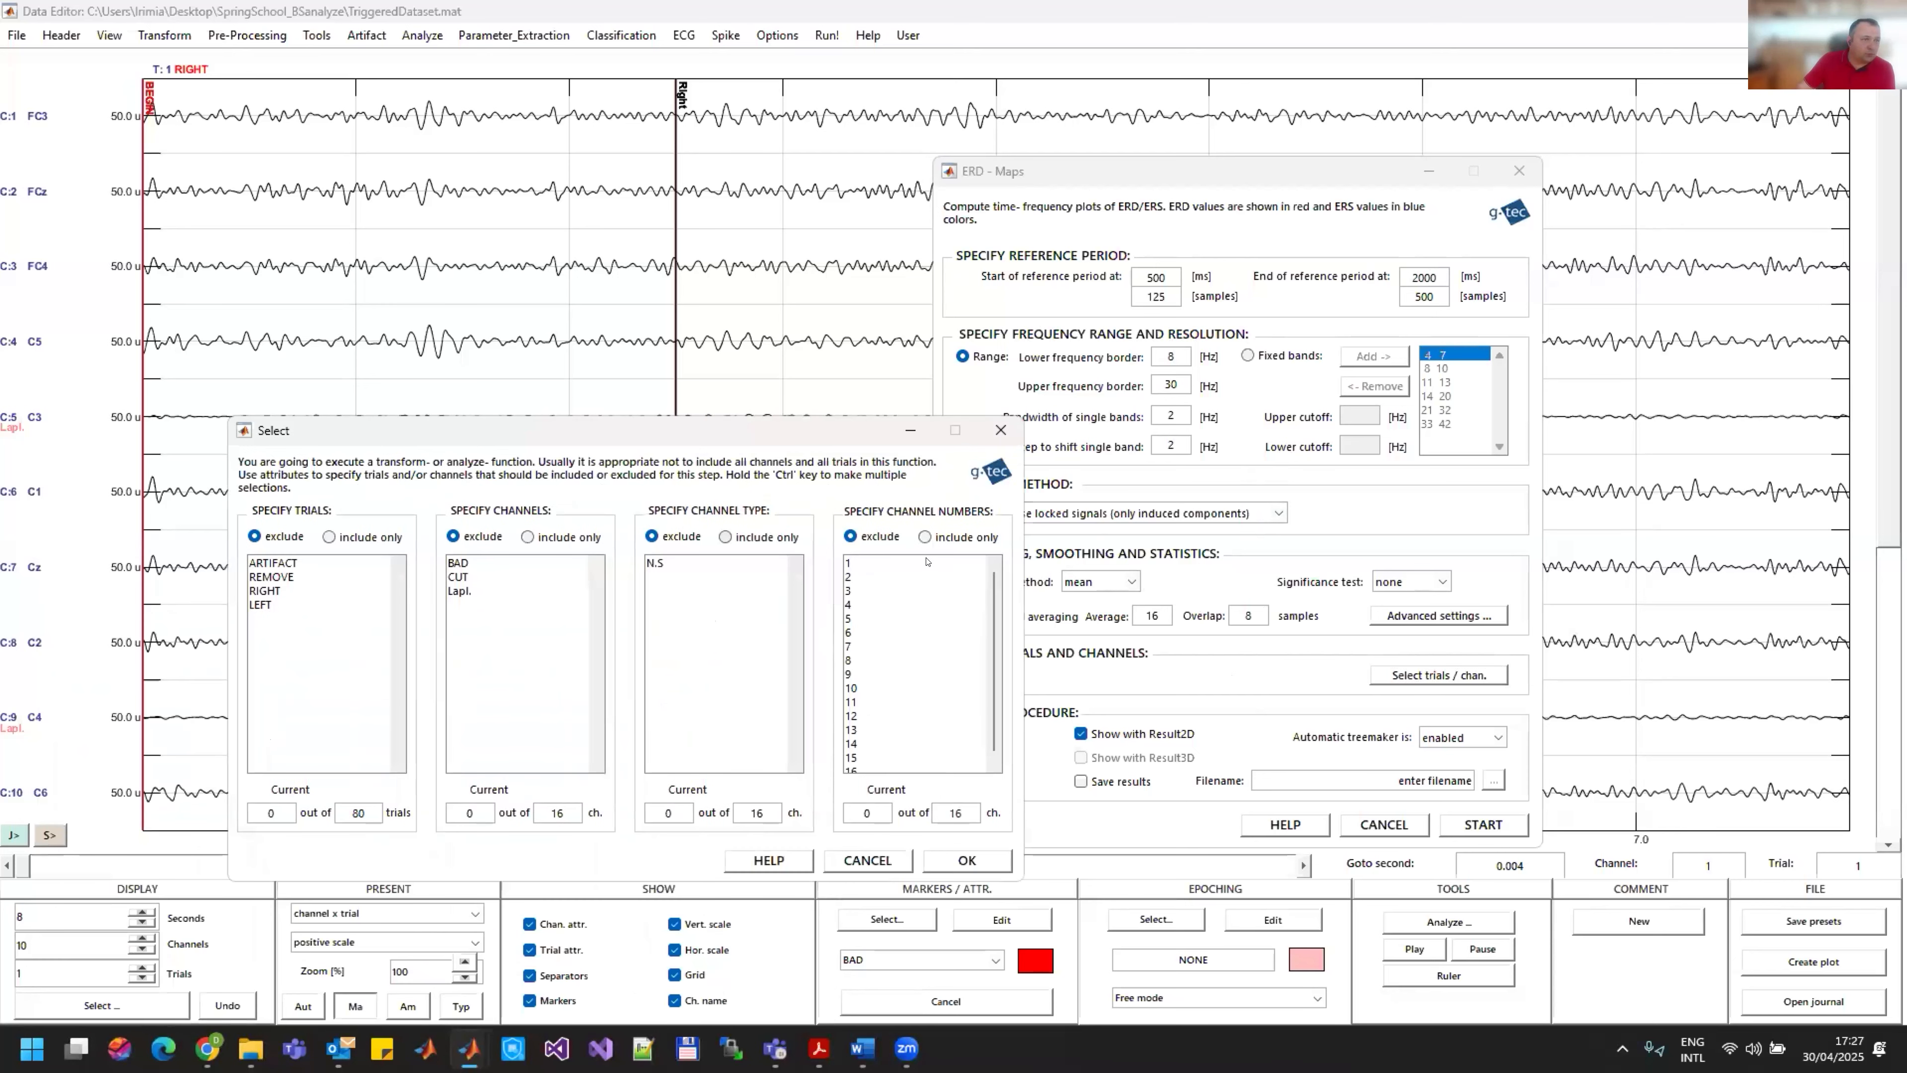
click(924, 536)
click(851, 619)
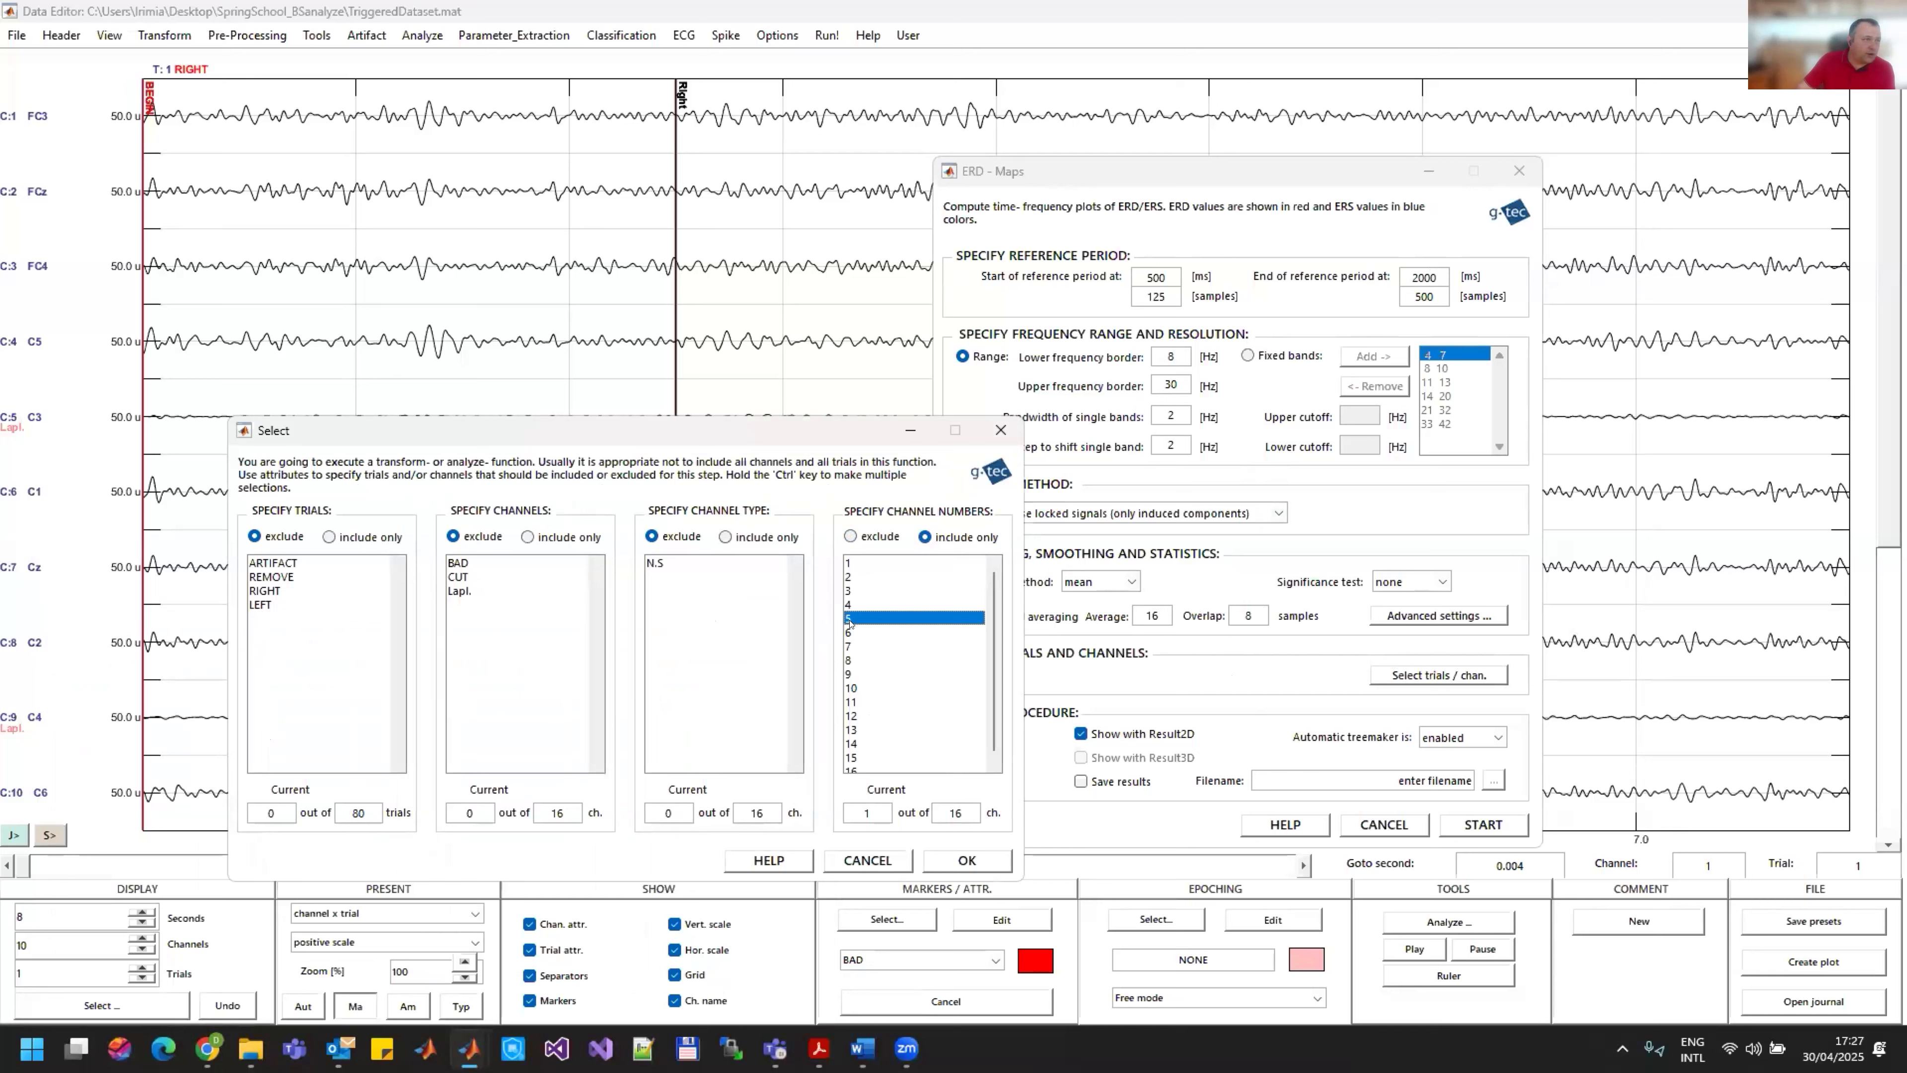
click(274, 591)
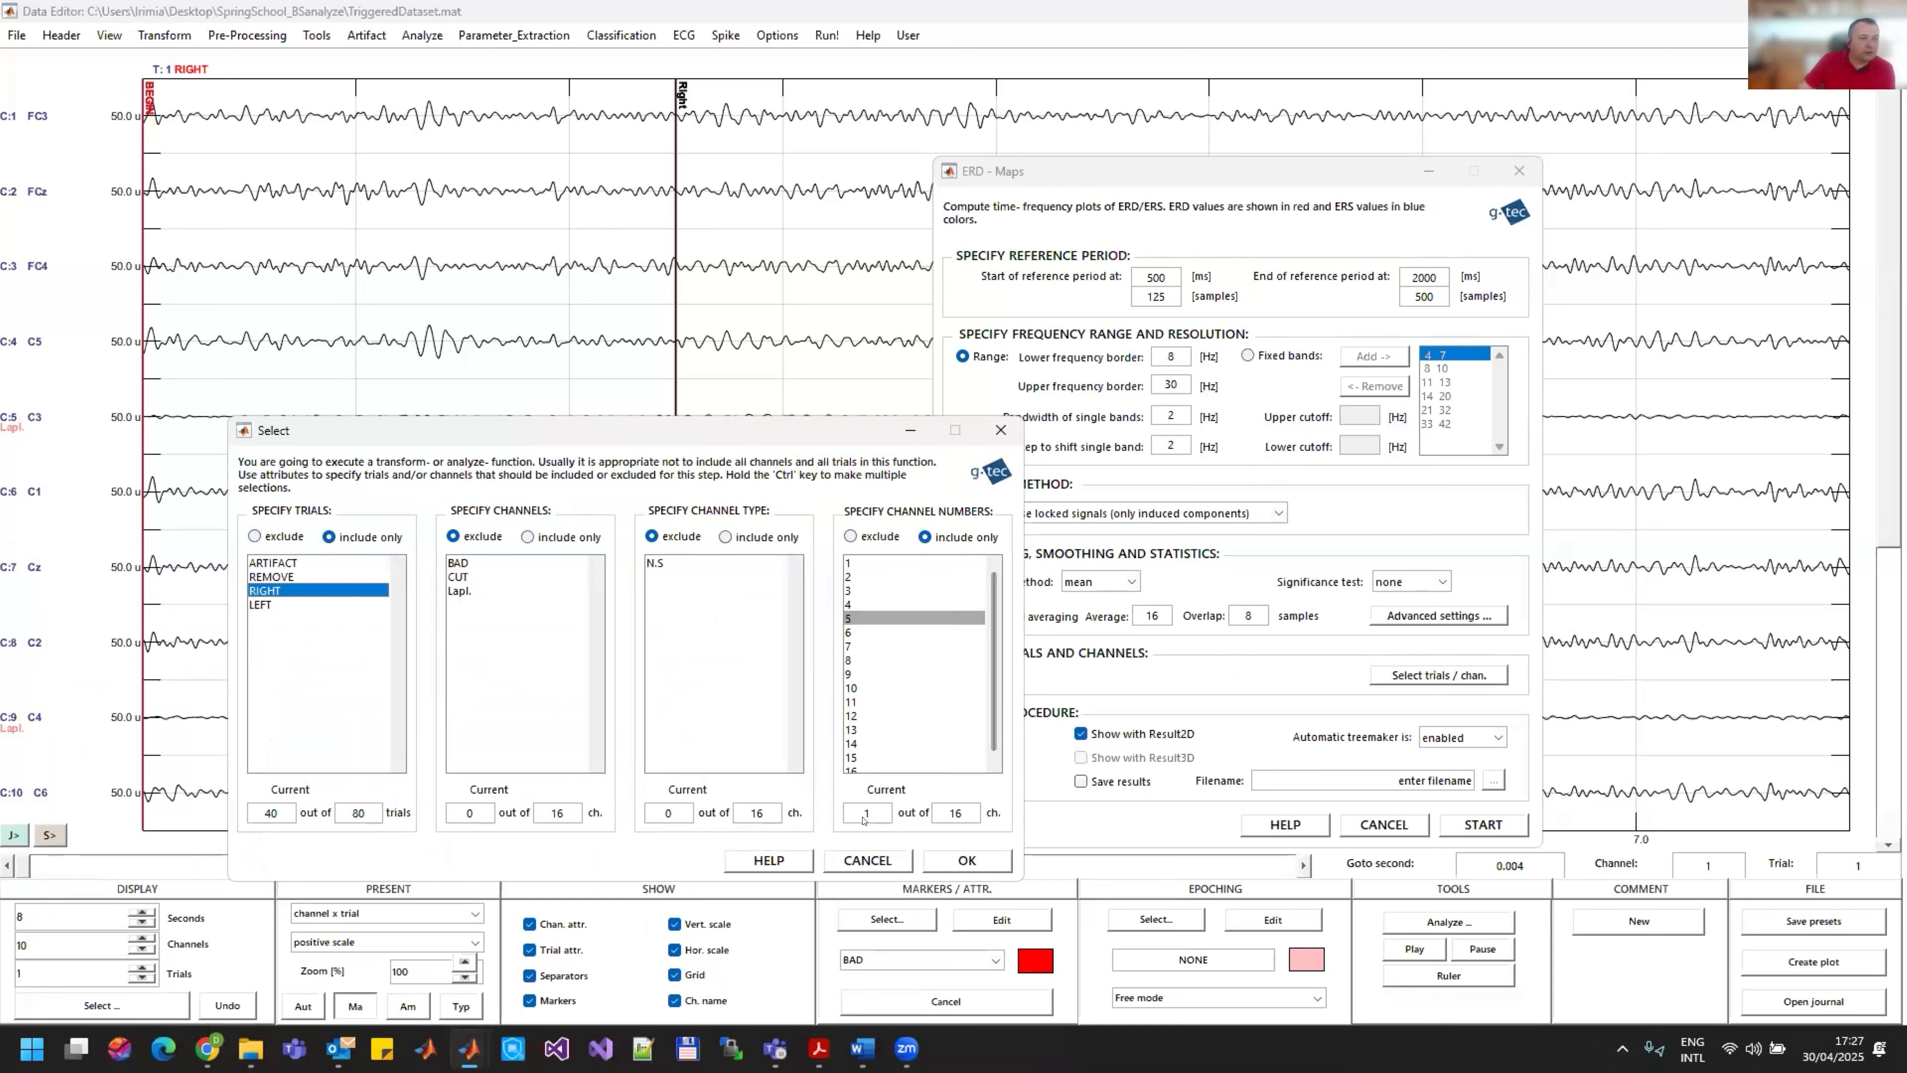
click(970, 859)
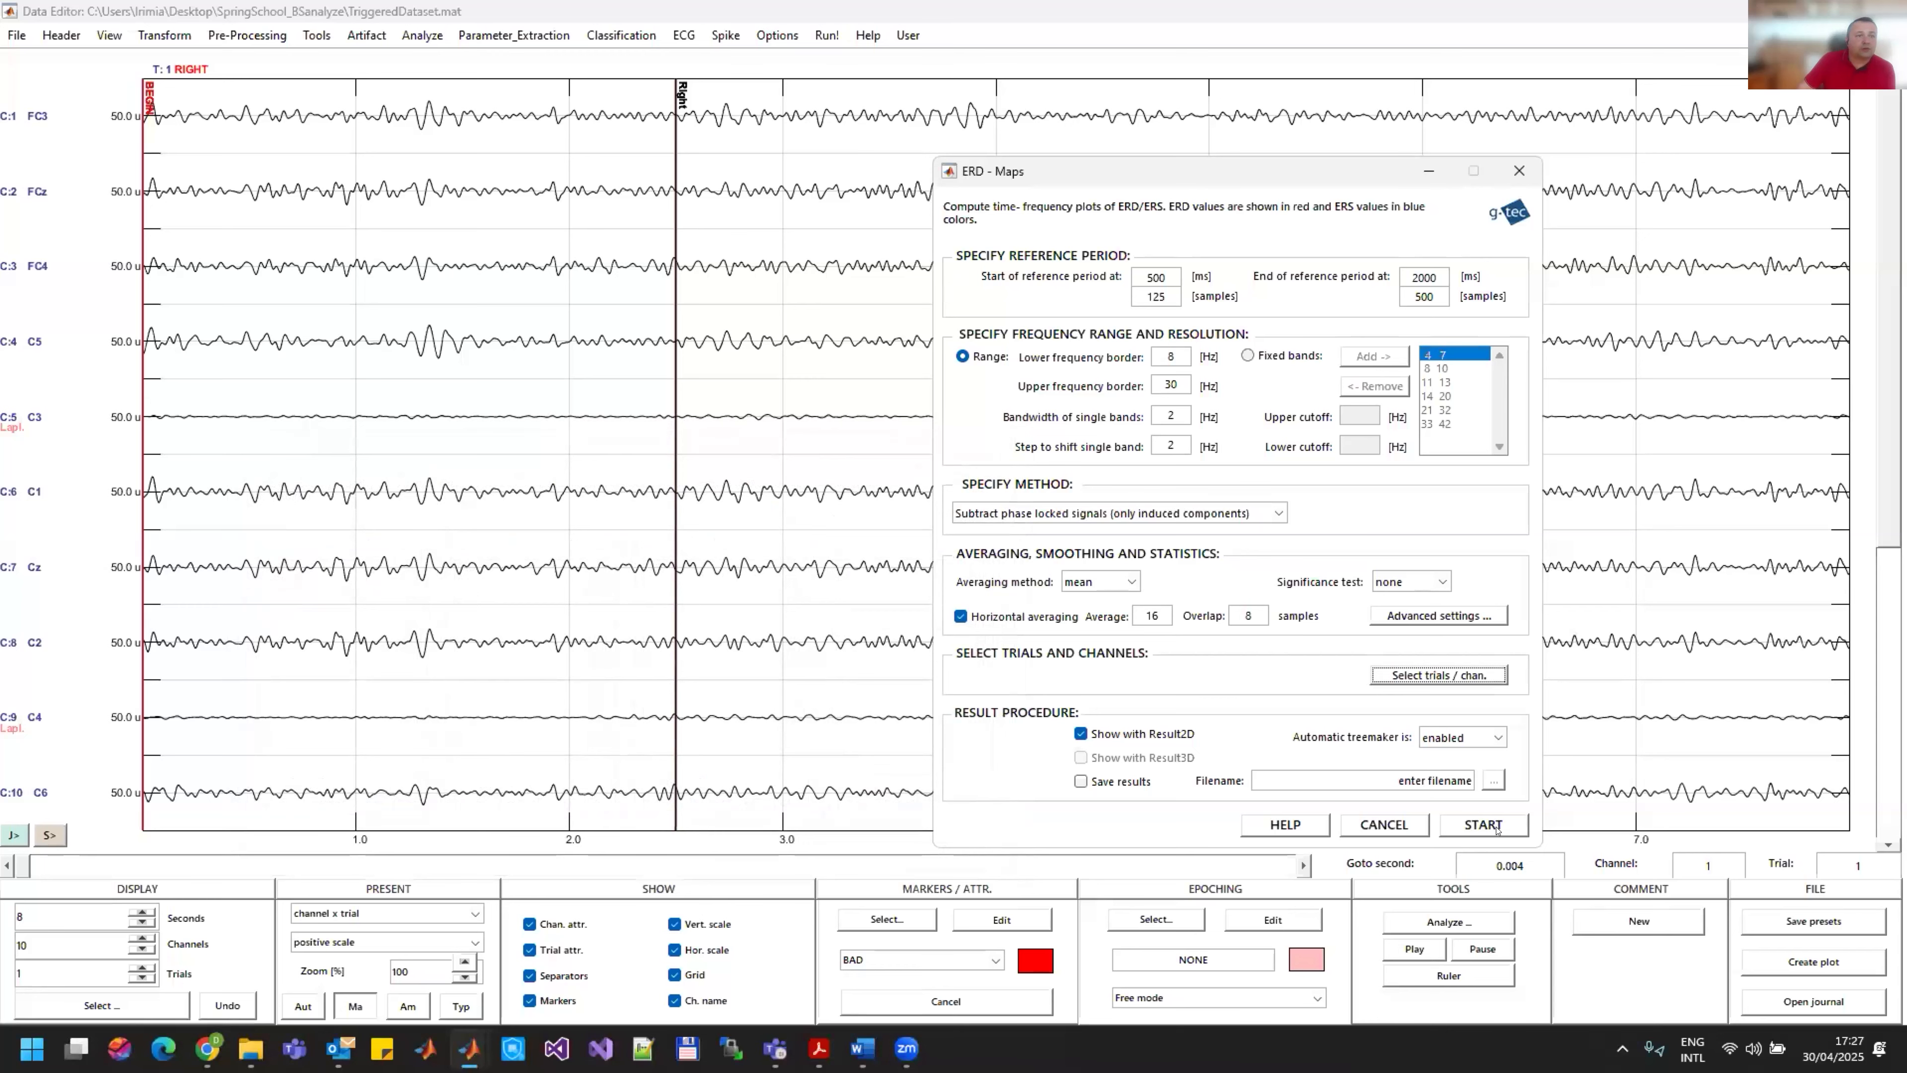
click(1483, 824)
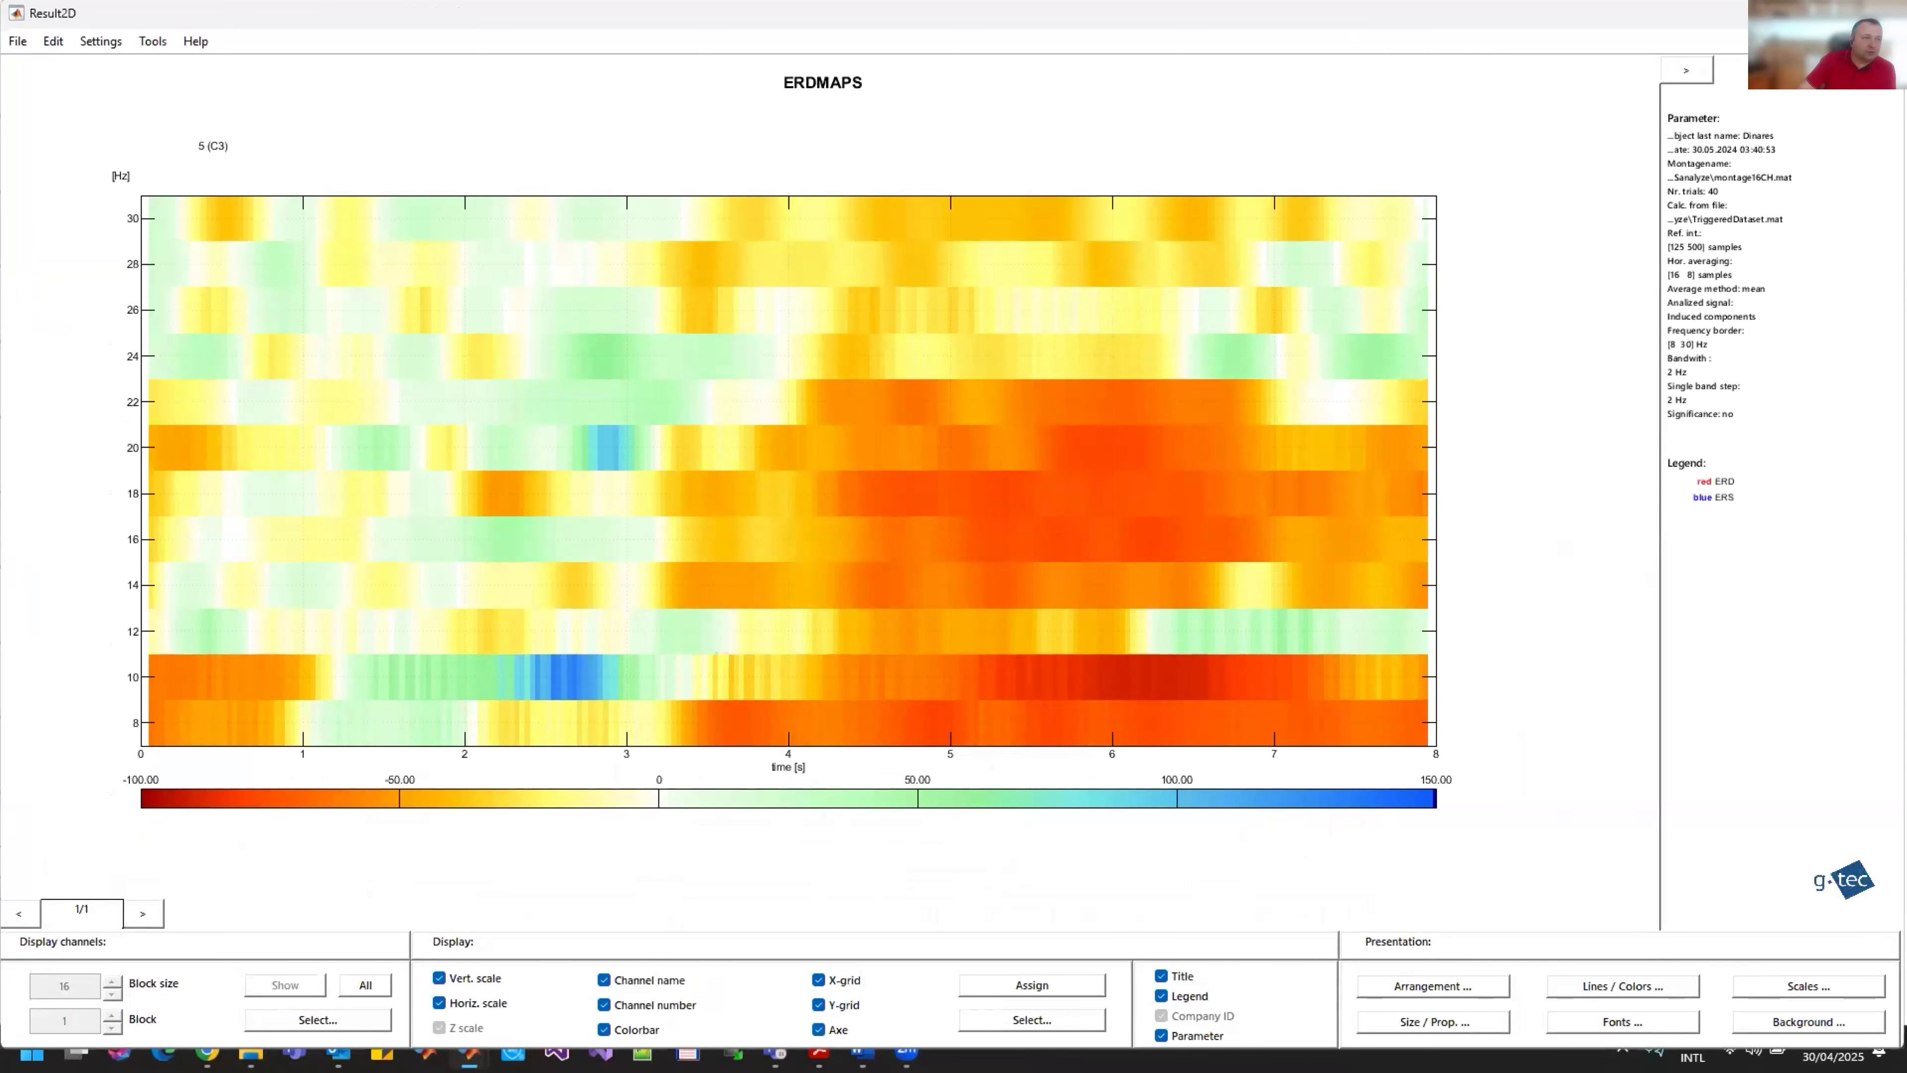
Step: Compute a second ERD map including only LEFT trials and channel 9
click(1883, 13)
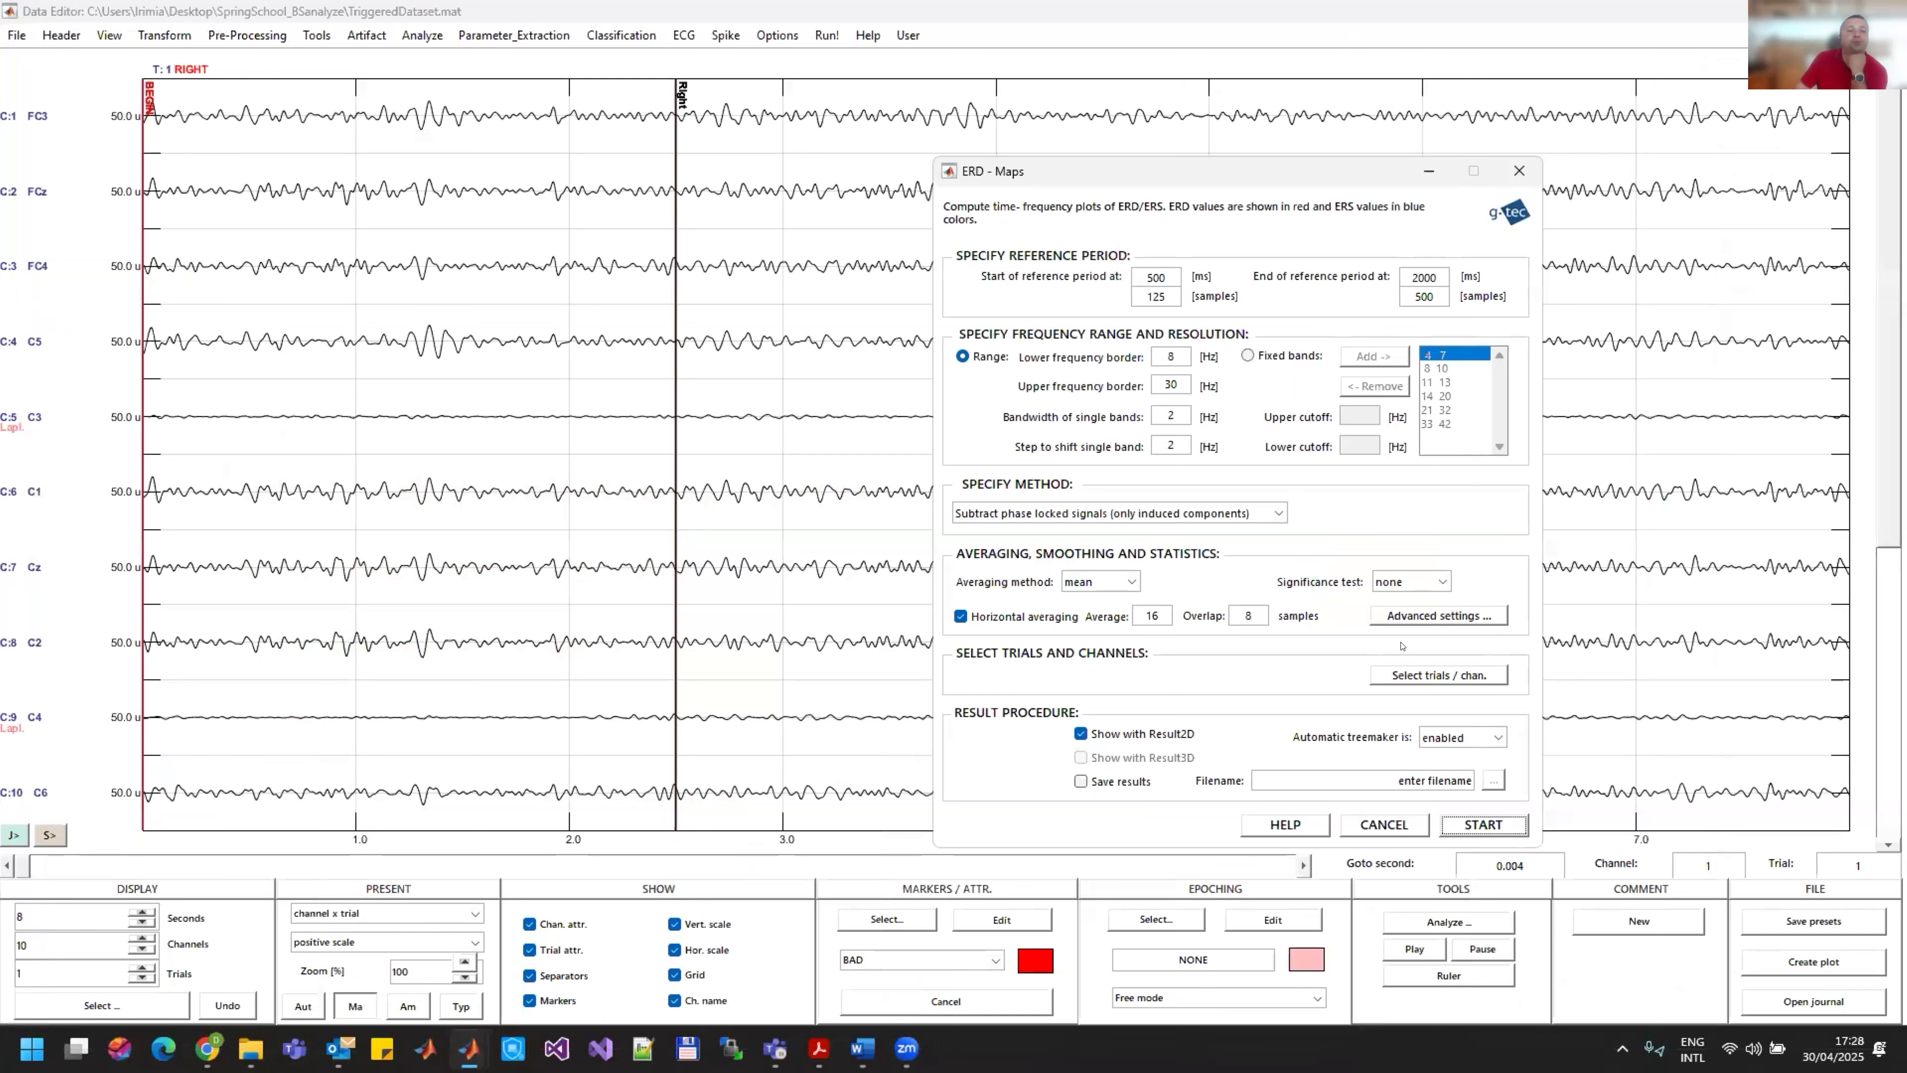
click(1448, 674)
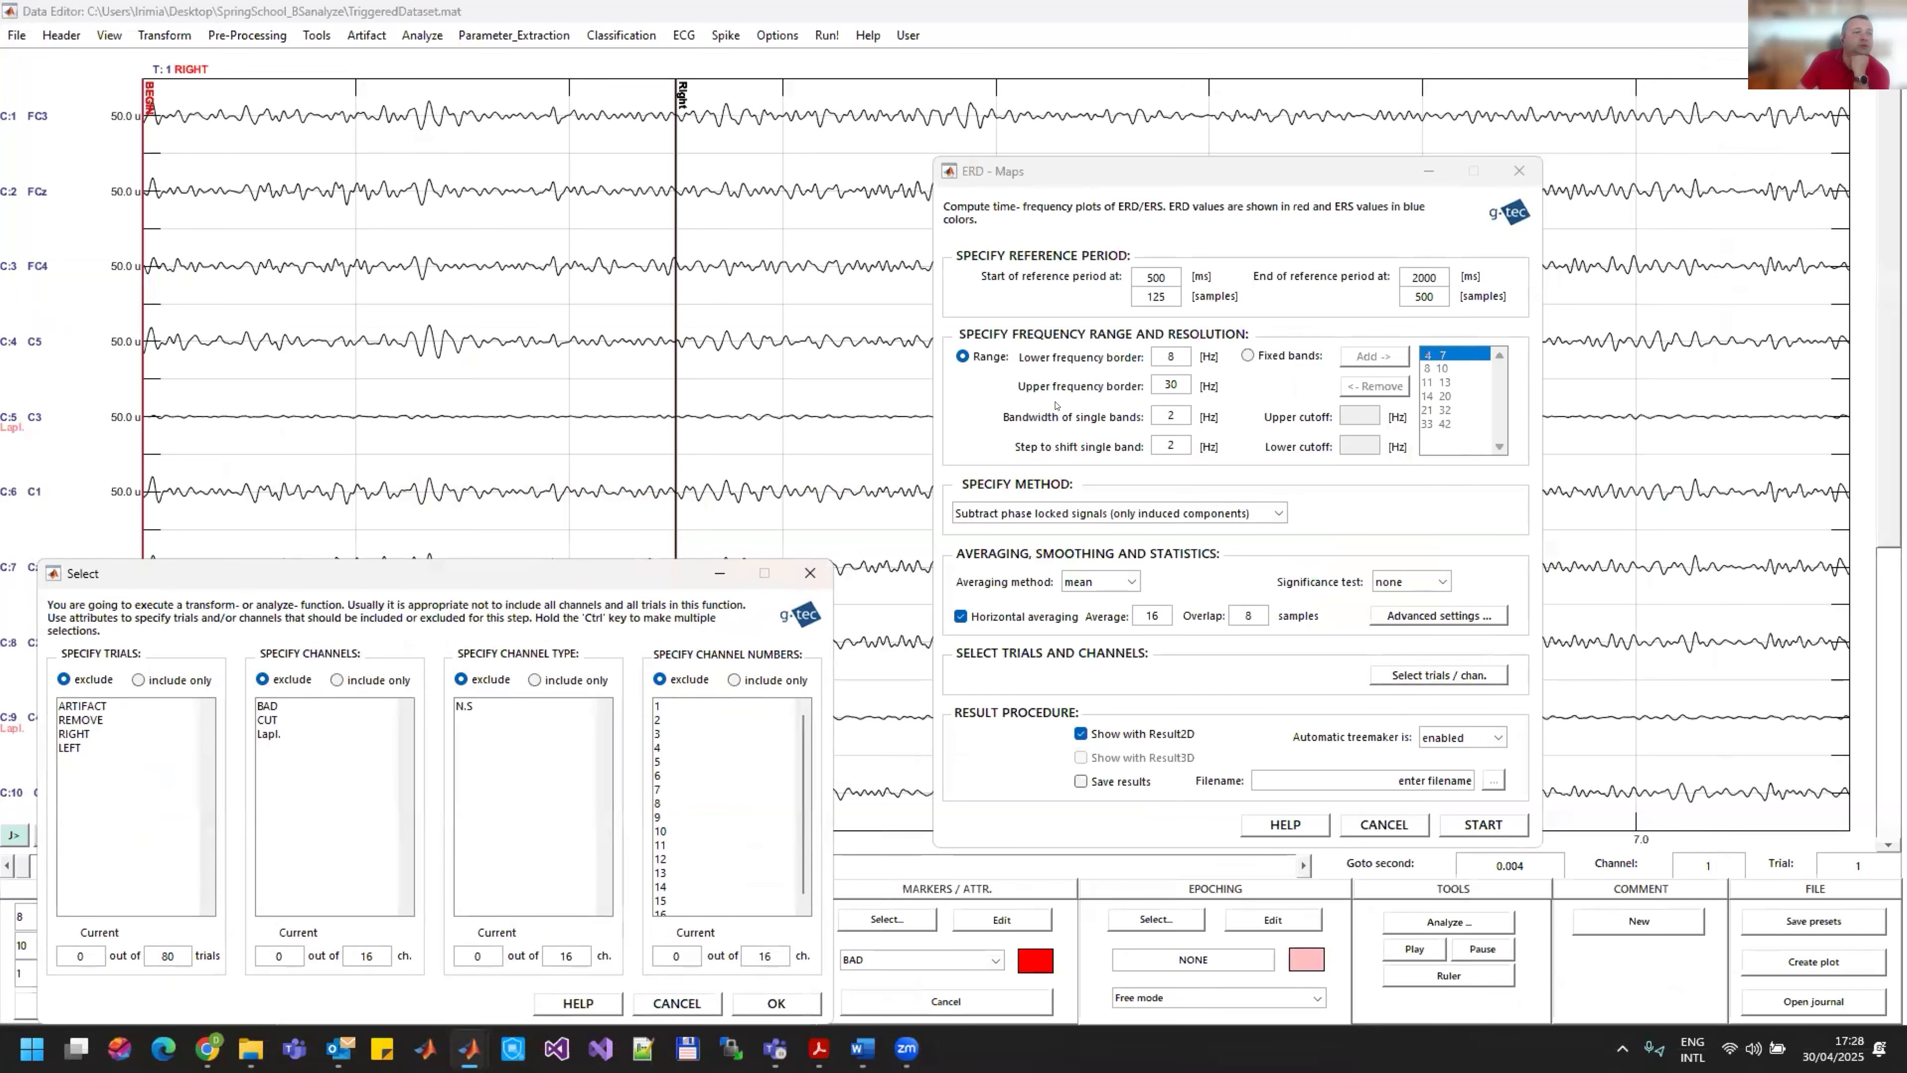
click(1143, 438)
click(1085, 575)
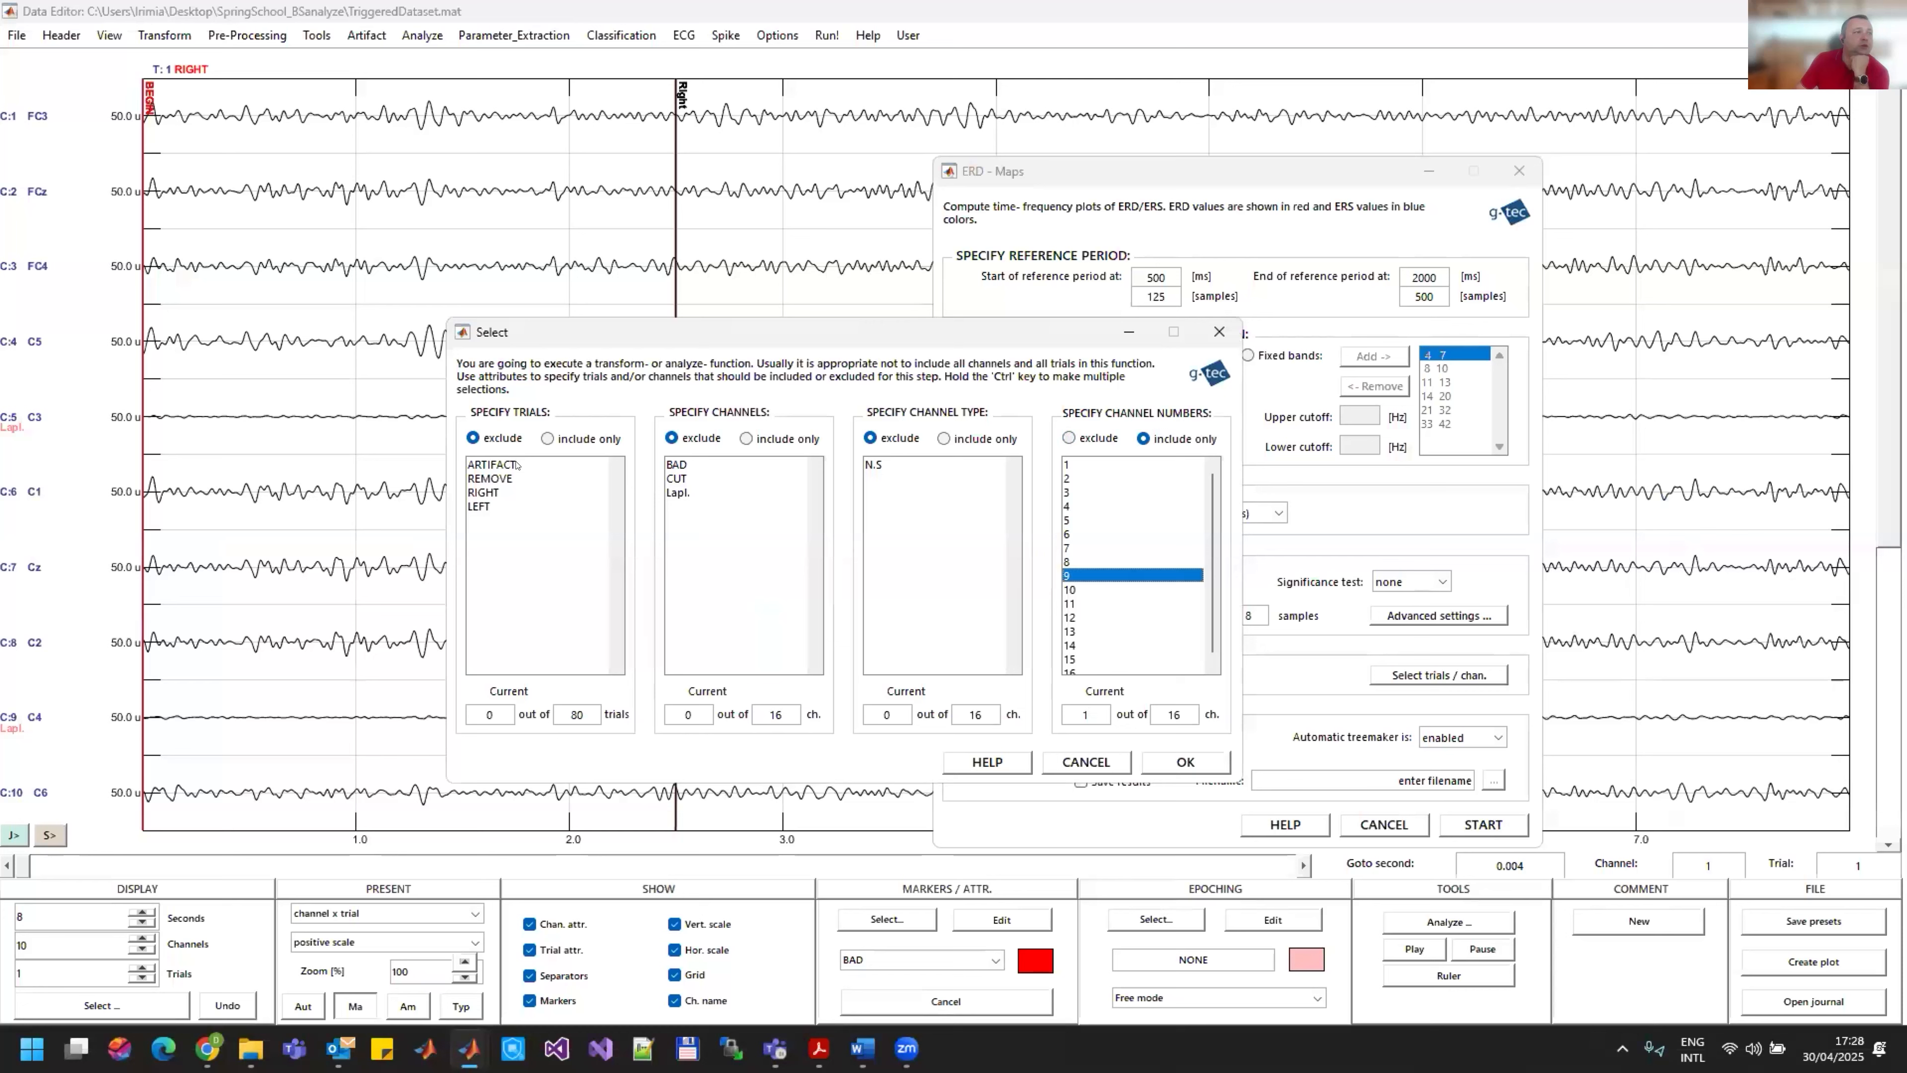
click(547, 438)
click(495, 506)
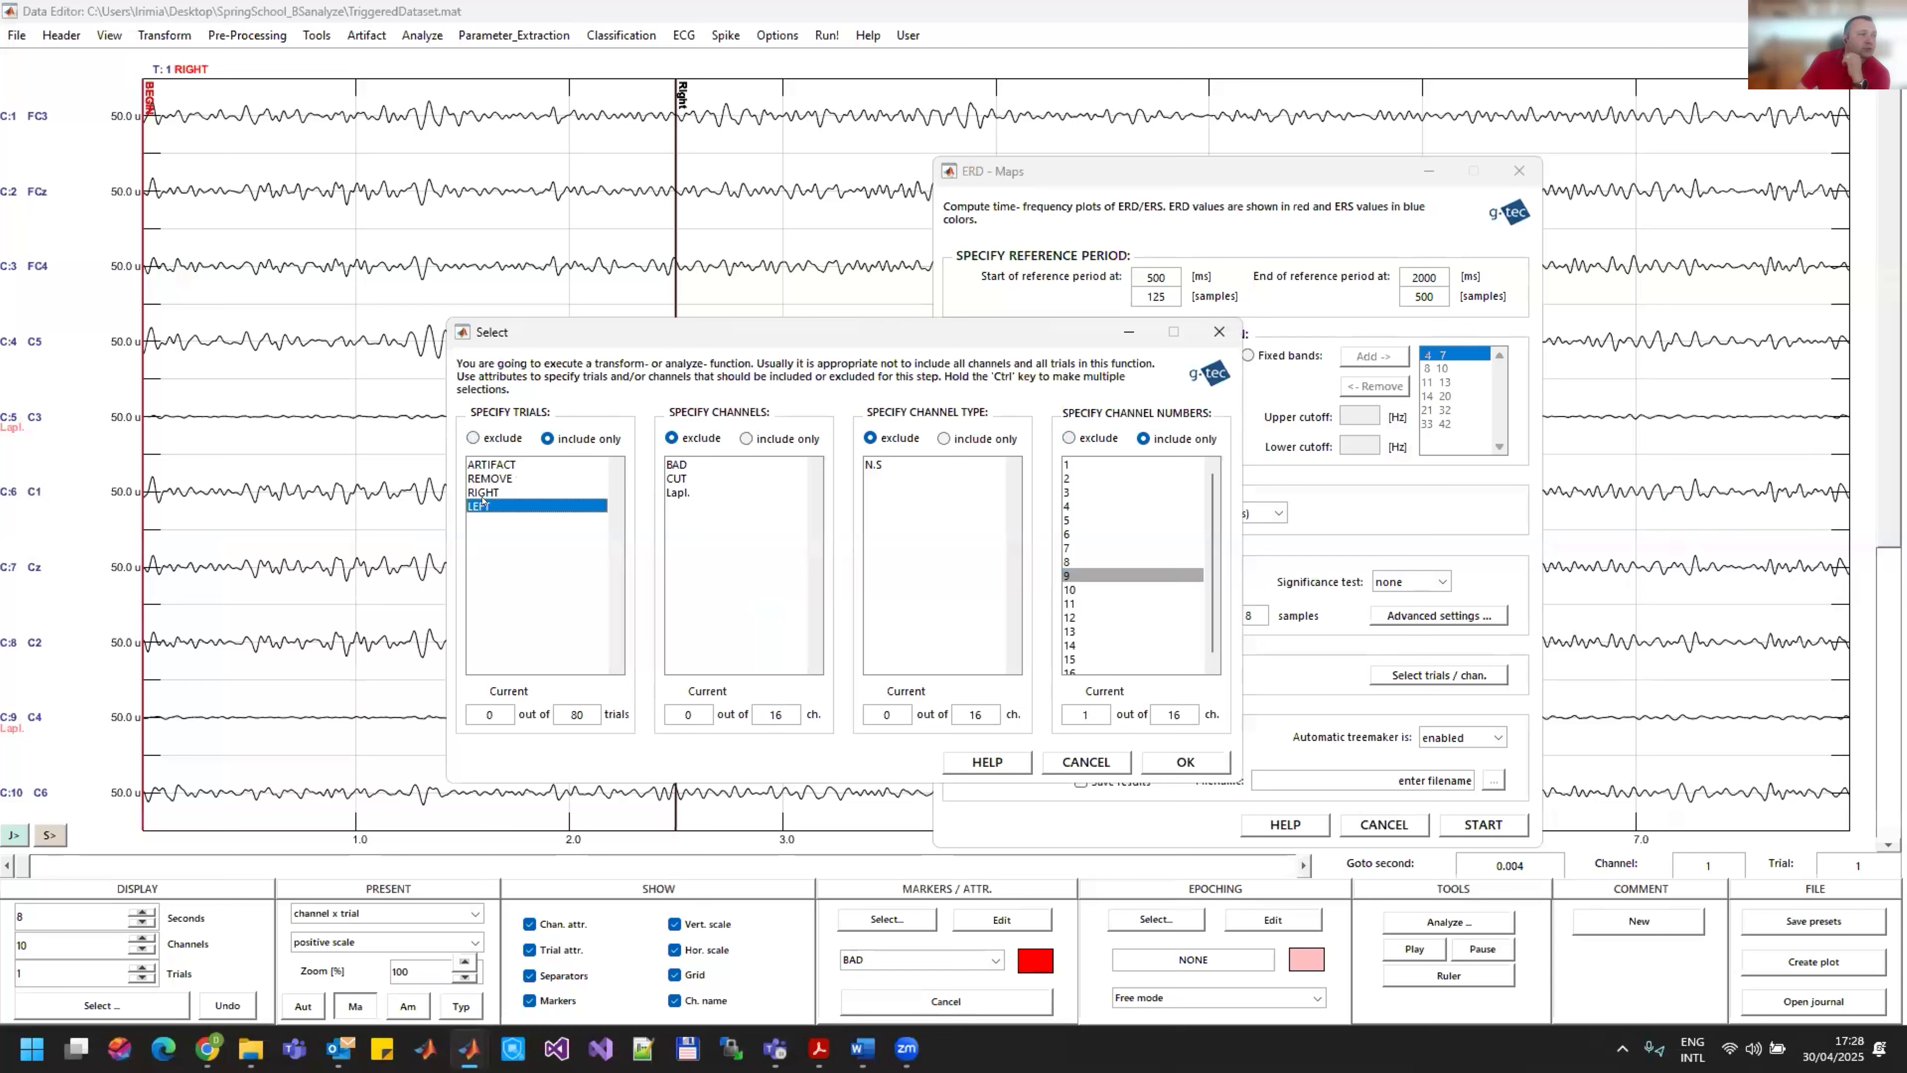
click(1188, 761)
click(1483, 825)
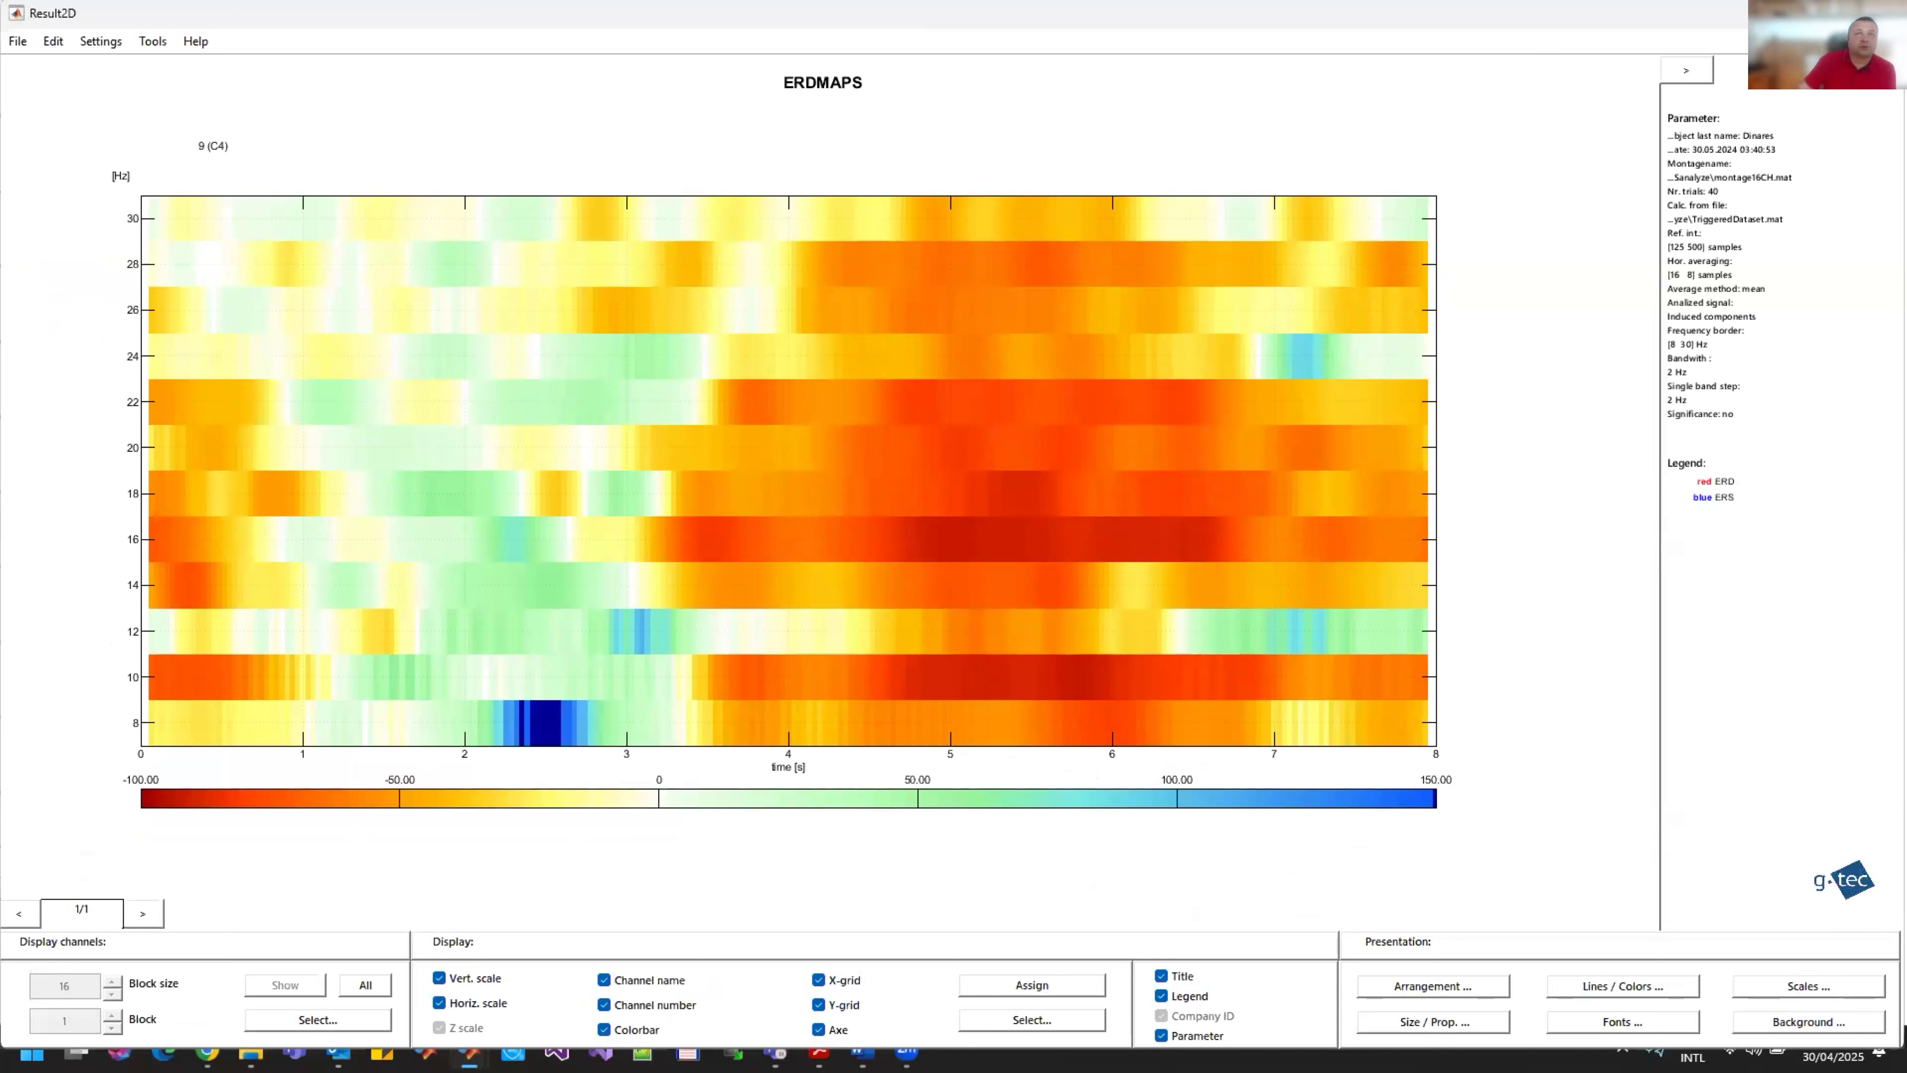
Step: Close the C4 and C3 ERD map results without saving them, along with the ERD - Maps dialog
click(1885, 13)
click(287, 780)
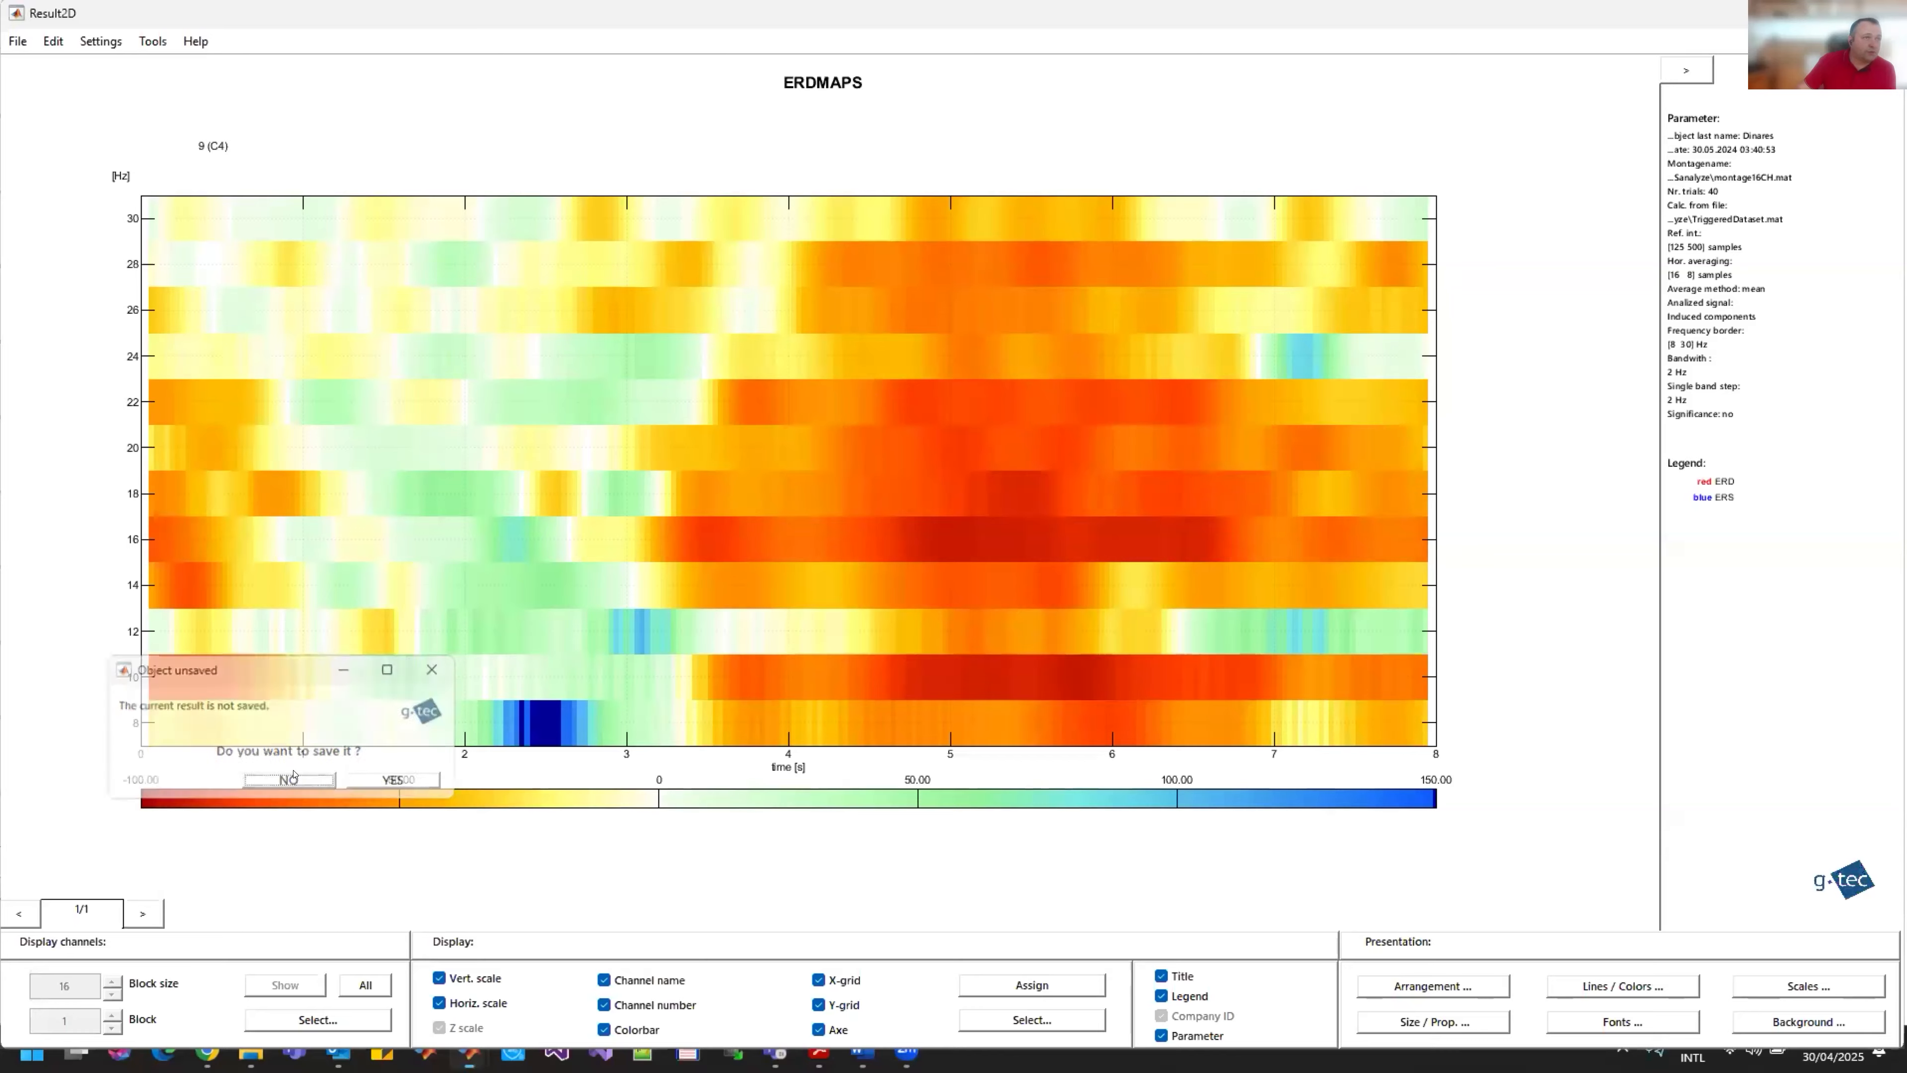
click(1383, 824)
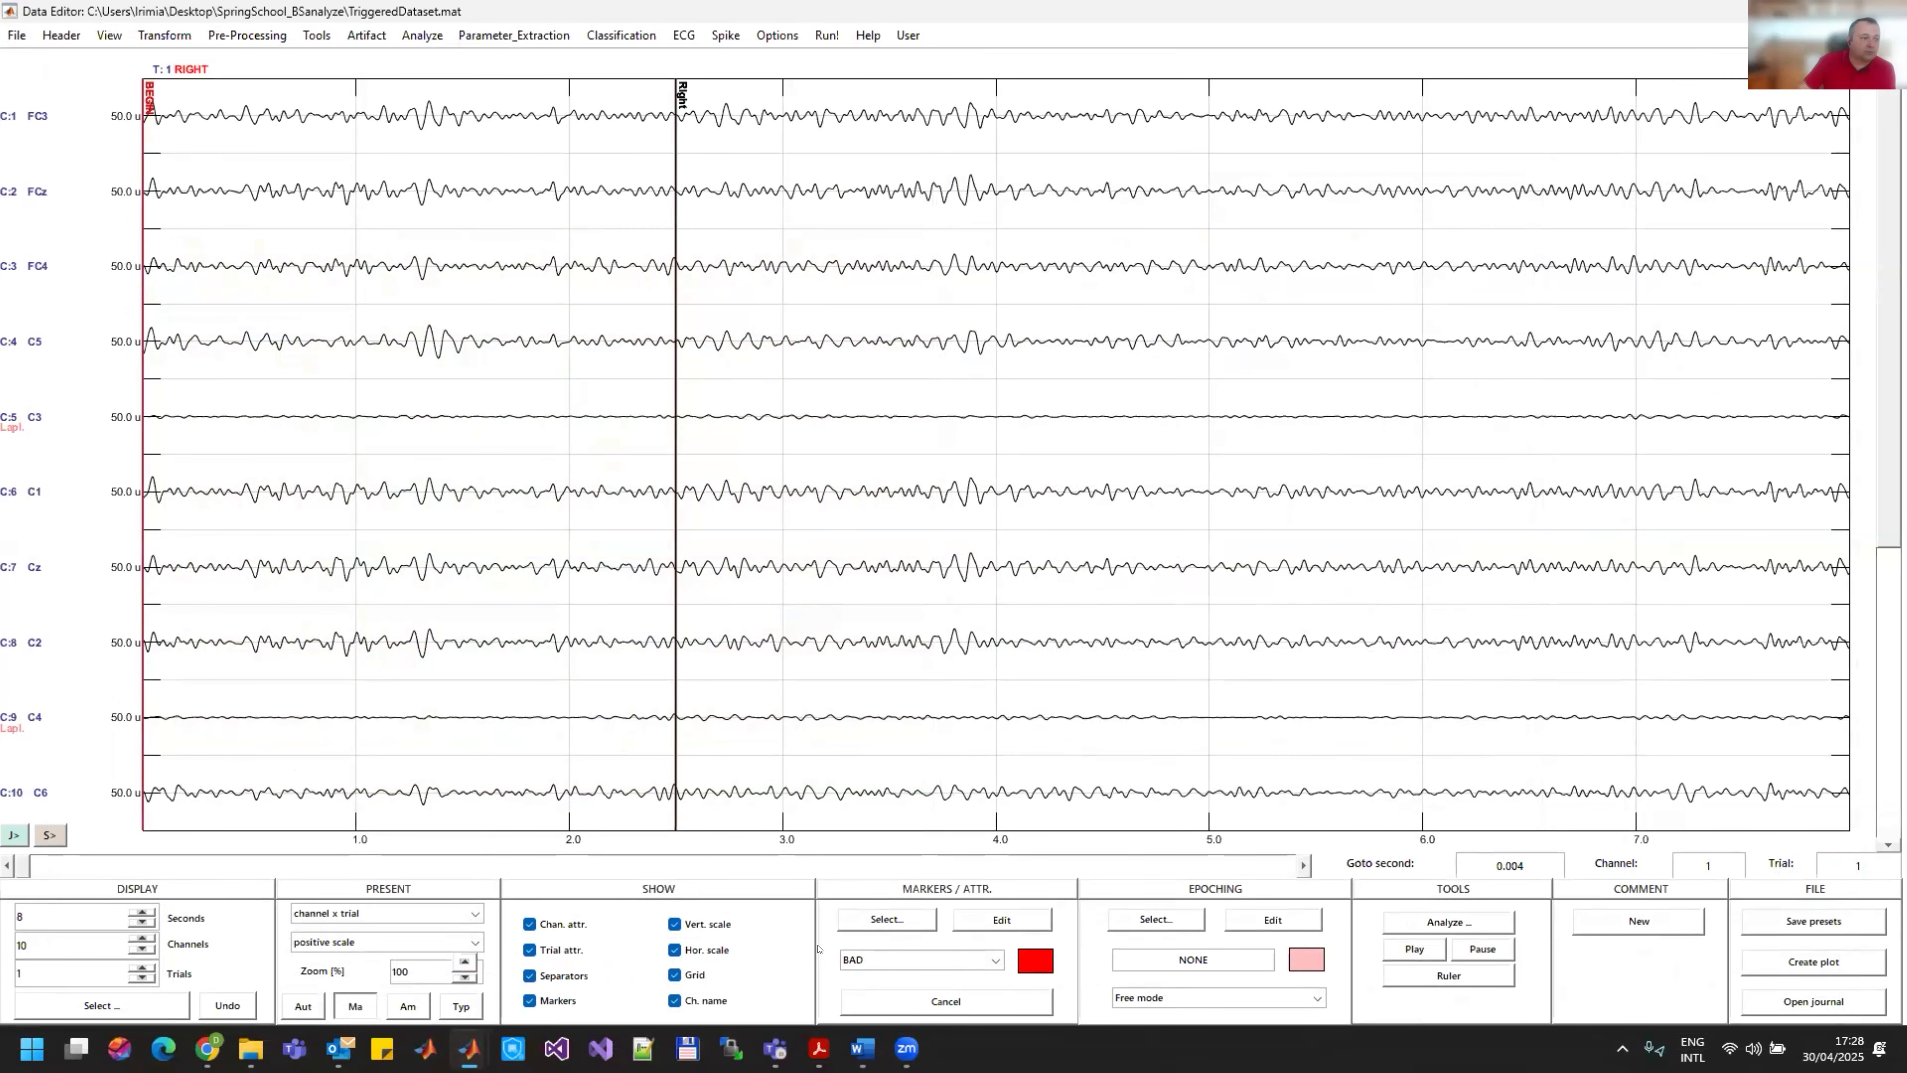
mouse_move(467, 1044)
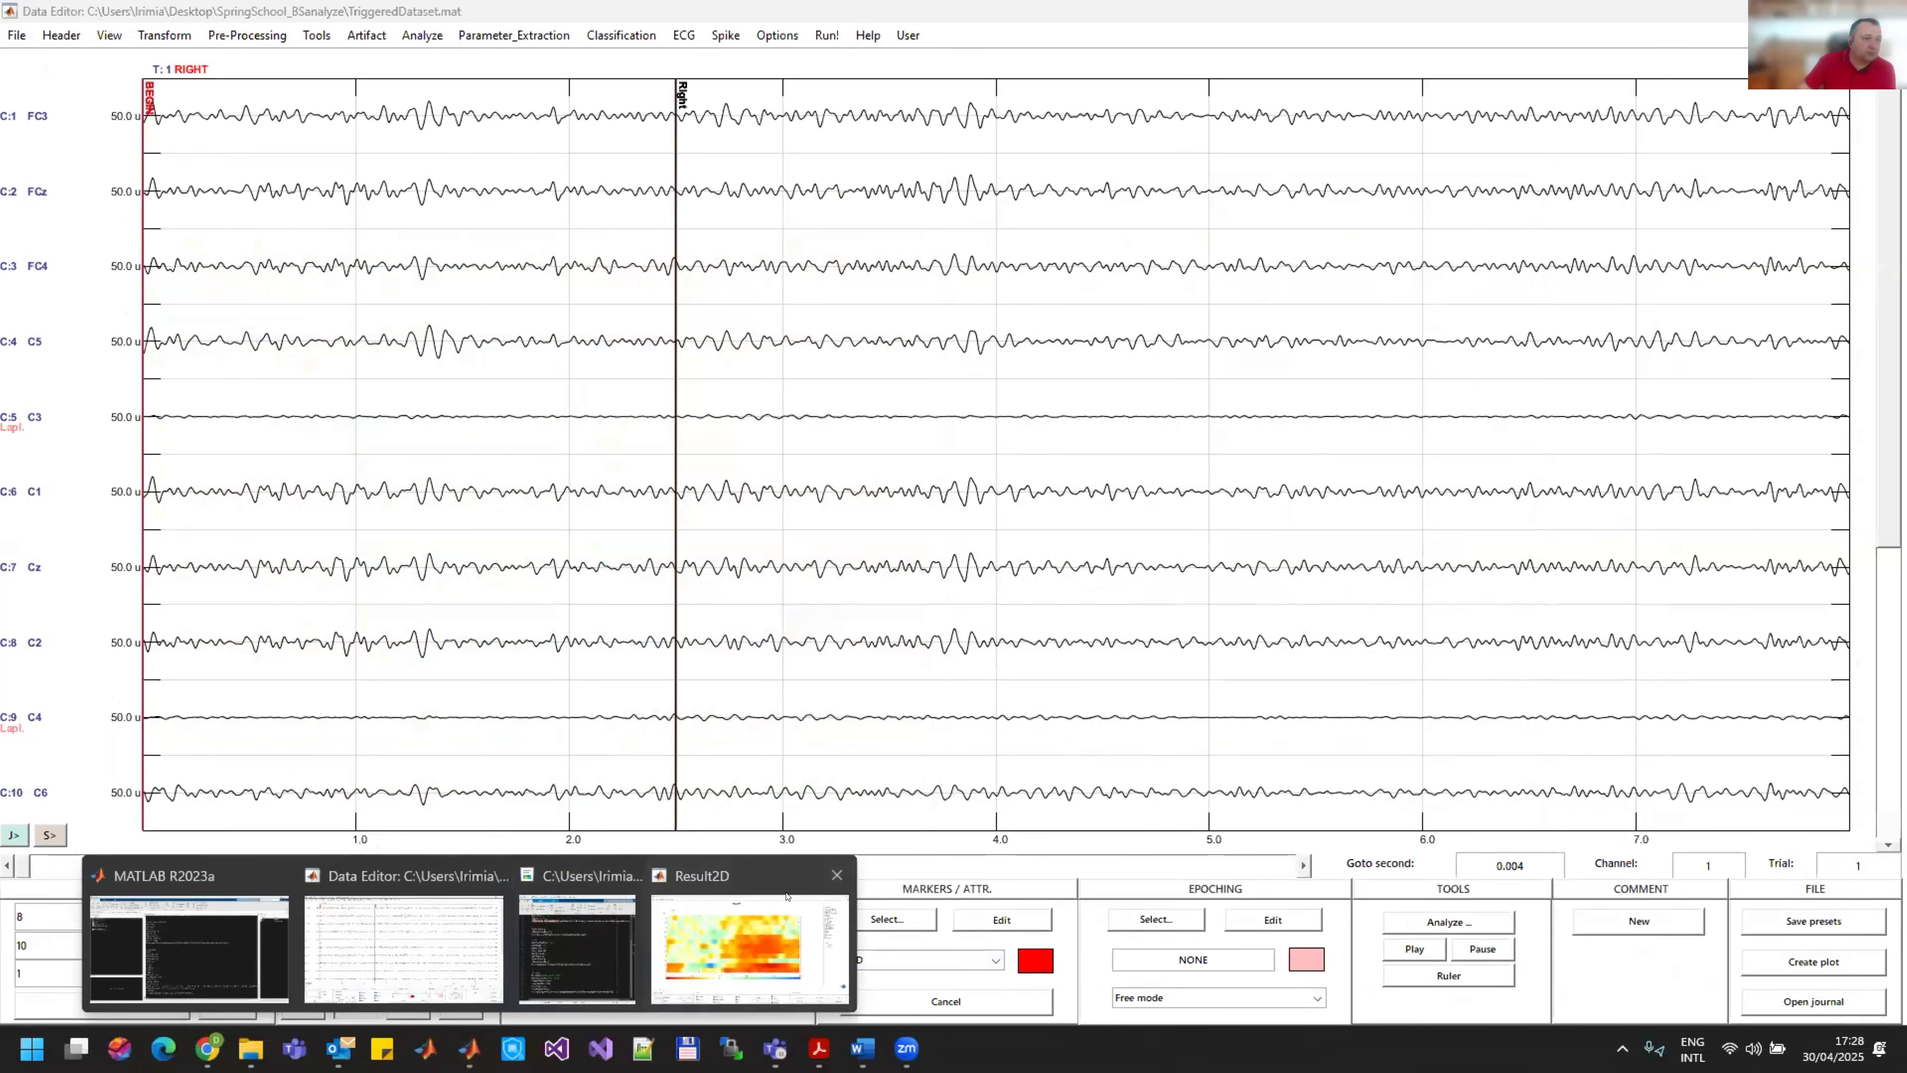
click(754, 948)
click(1885, 13)
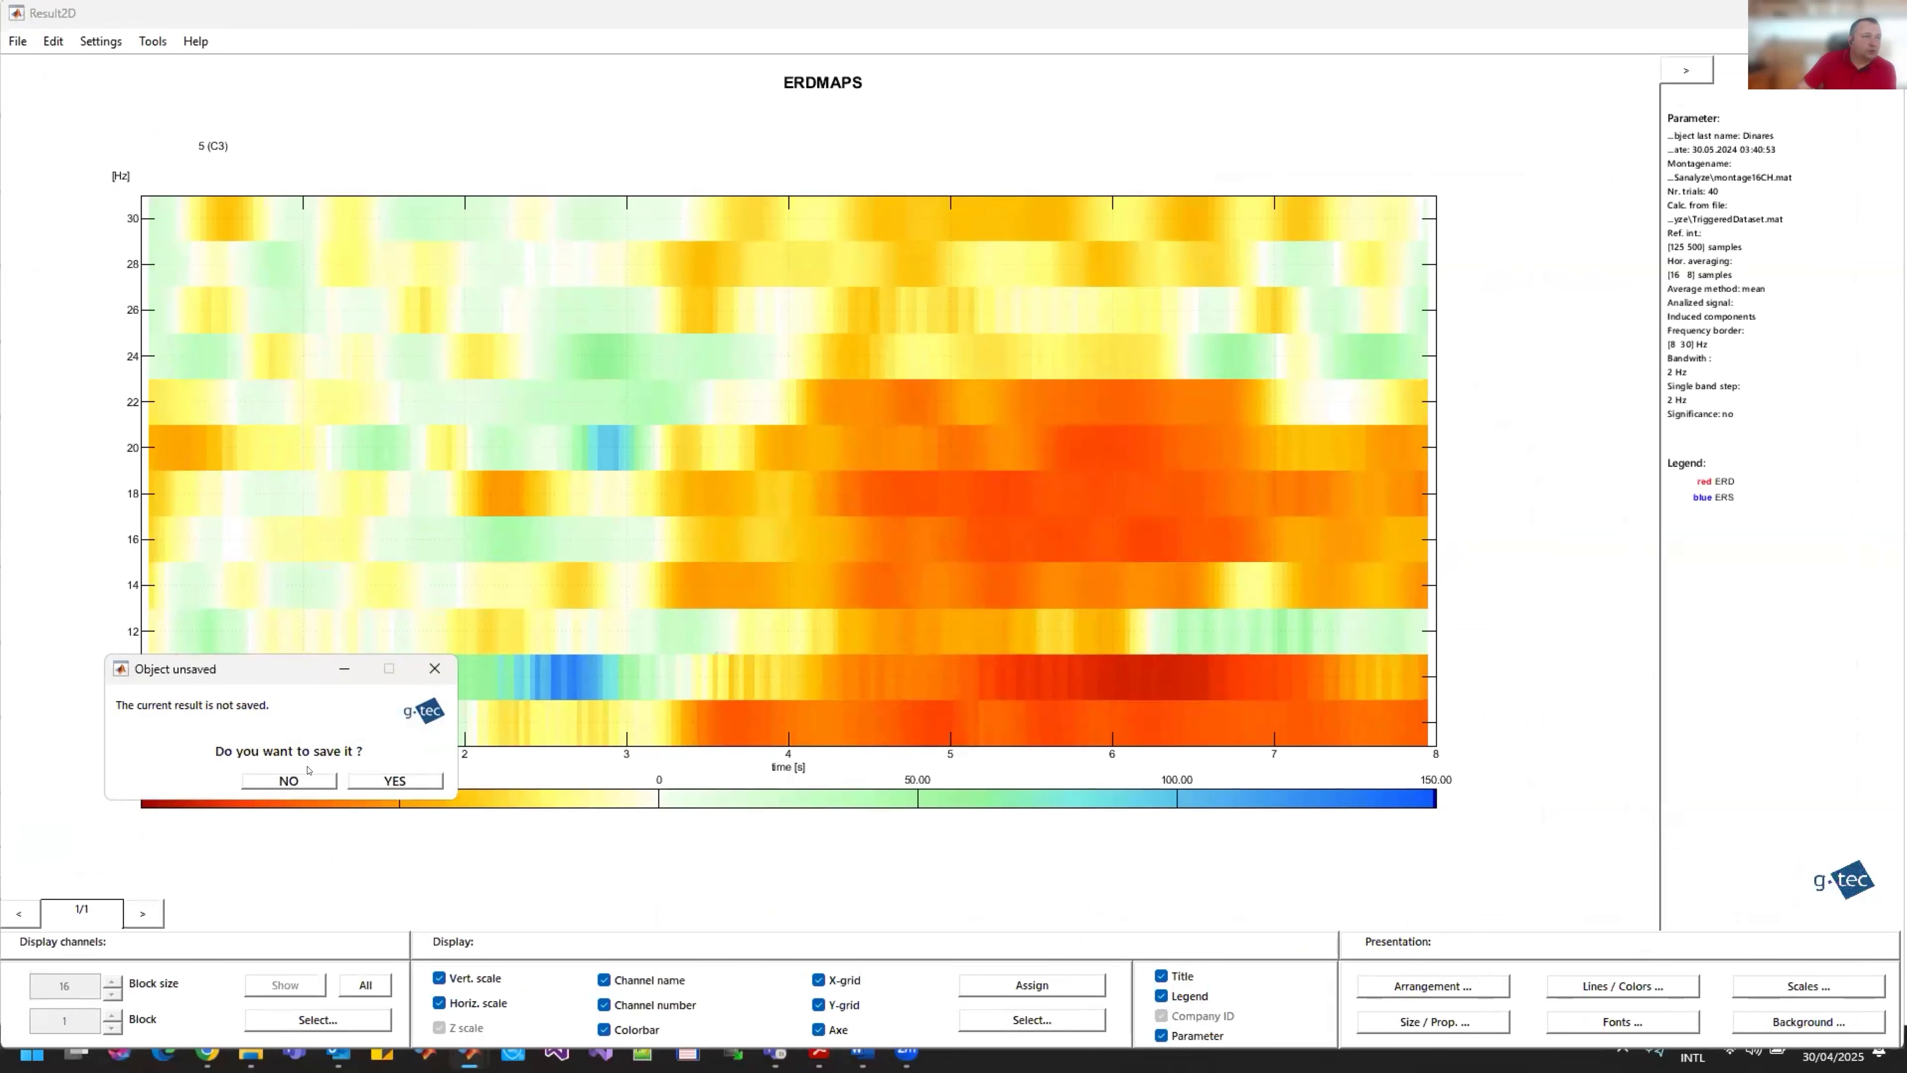
click(289, 781)
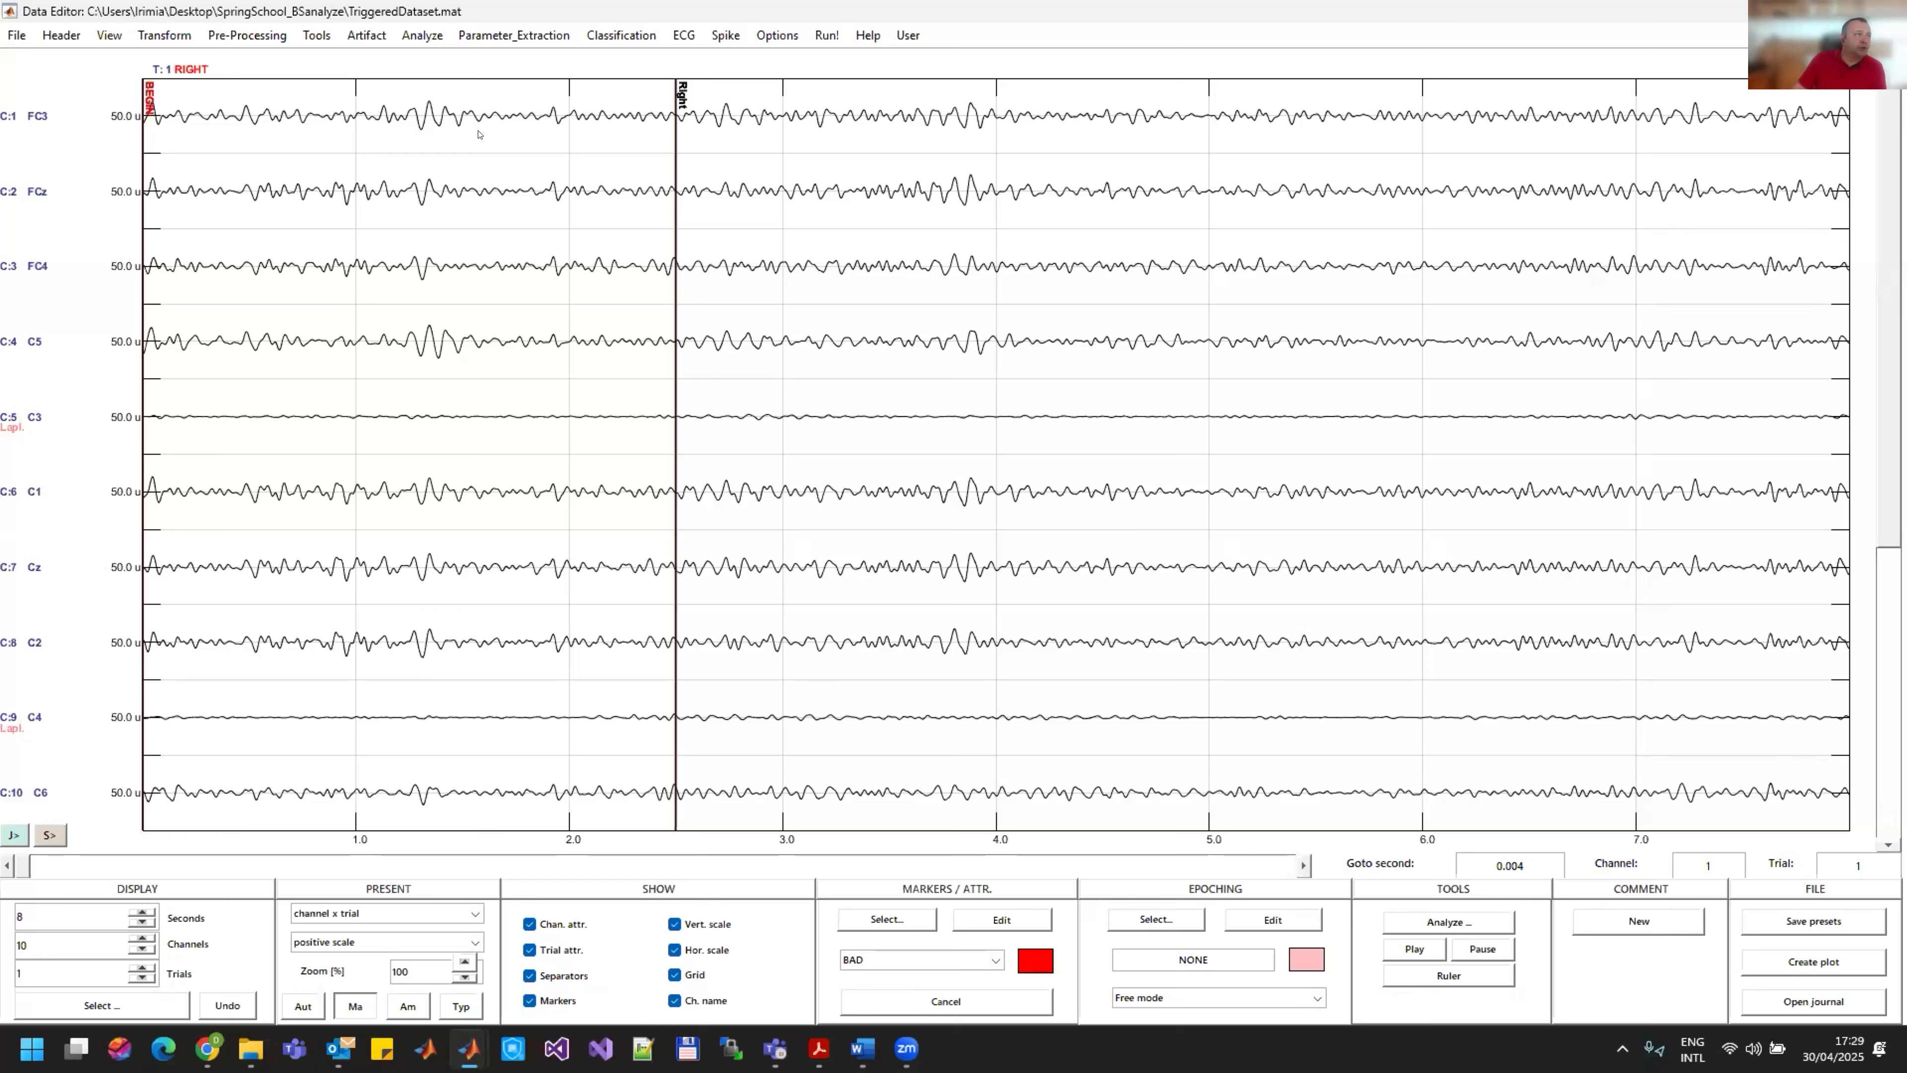
Step: Reload the original TriggeredDataset.mat recording from the SpringSchool_BSanalyze folder
click(16, 35)
click(419, 455)
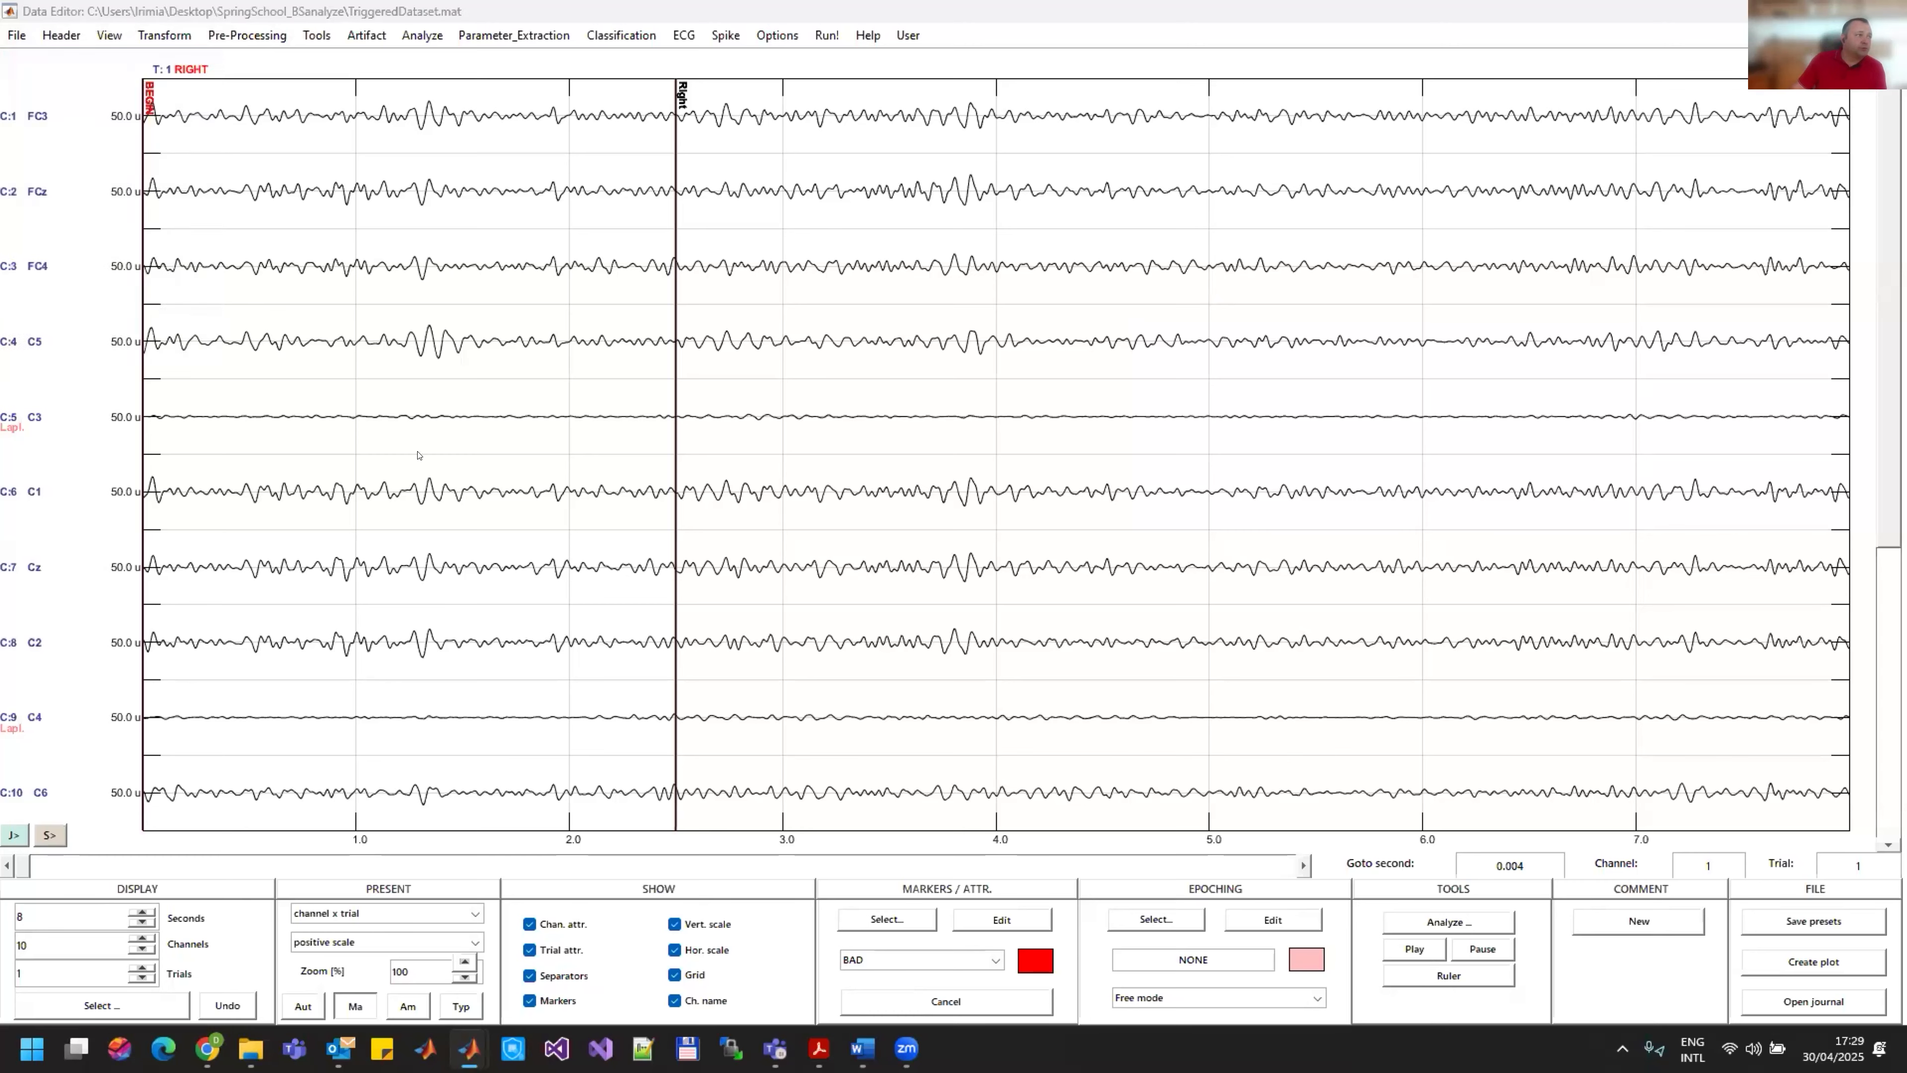
double_click(250, 267)
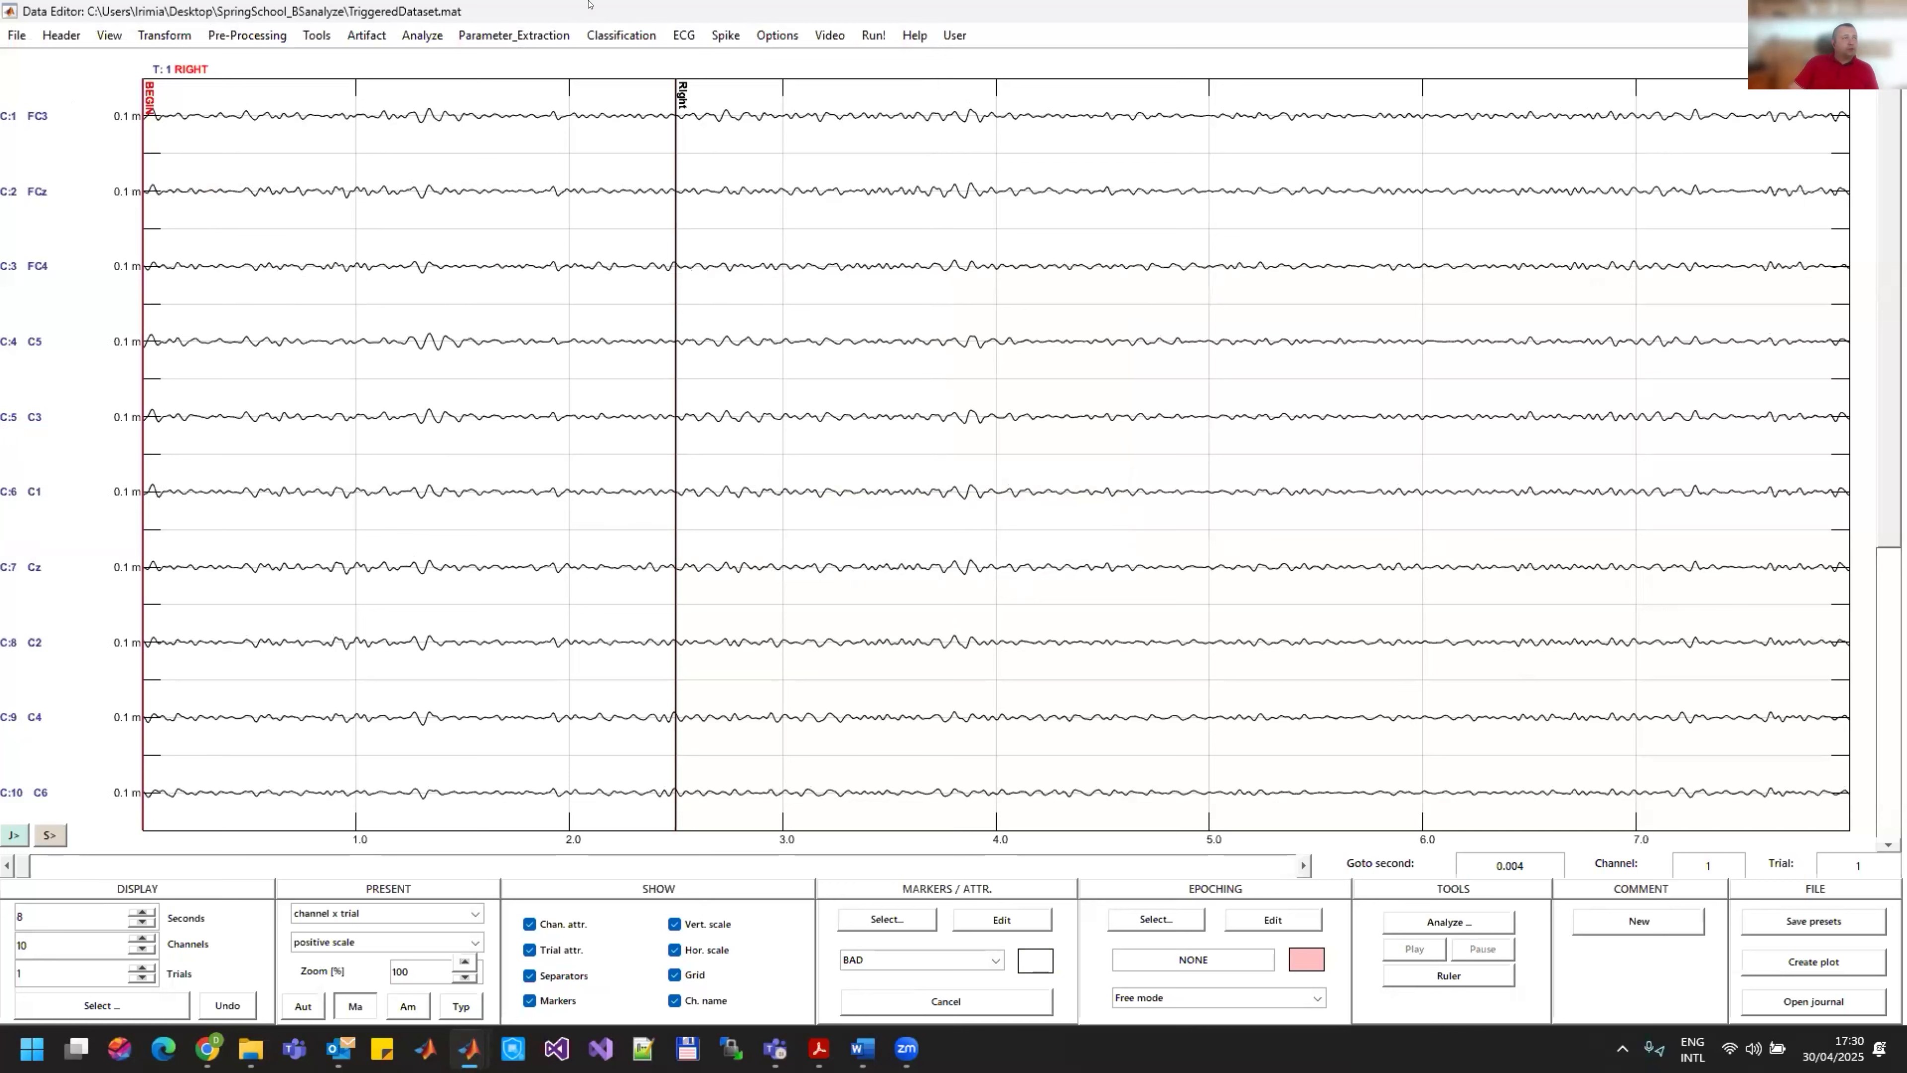
Step: Start the Common Spatial Patterns analysis with RIGHT as class 1 and LEFT as class 2
click(407, 38)
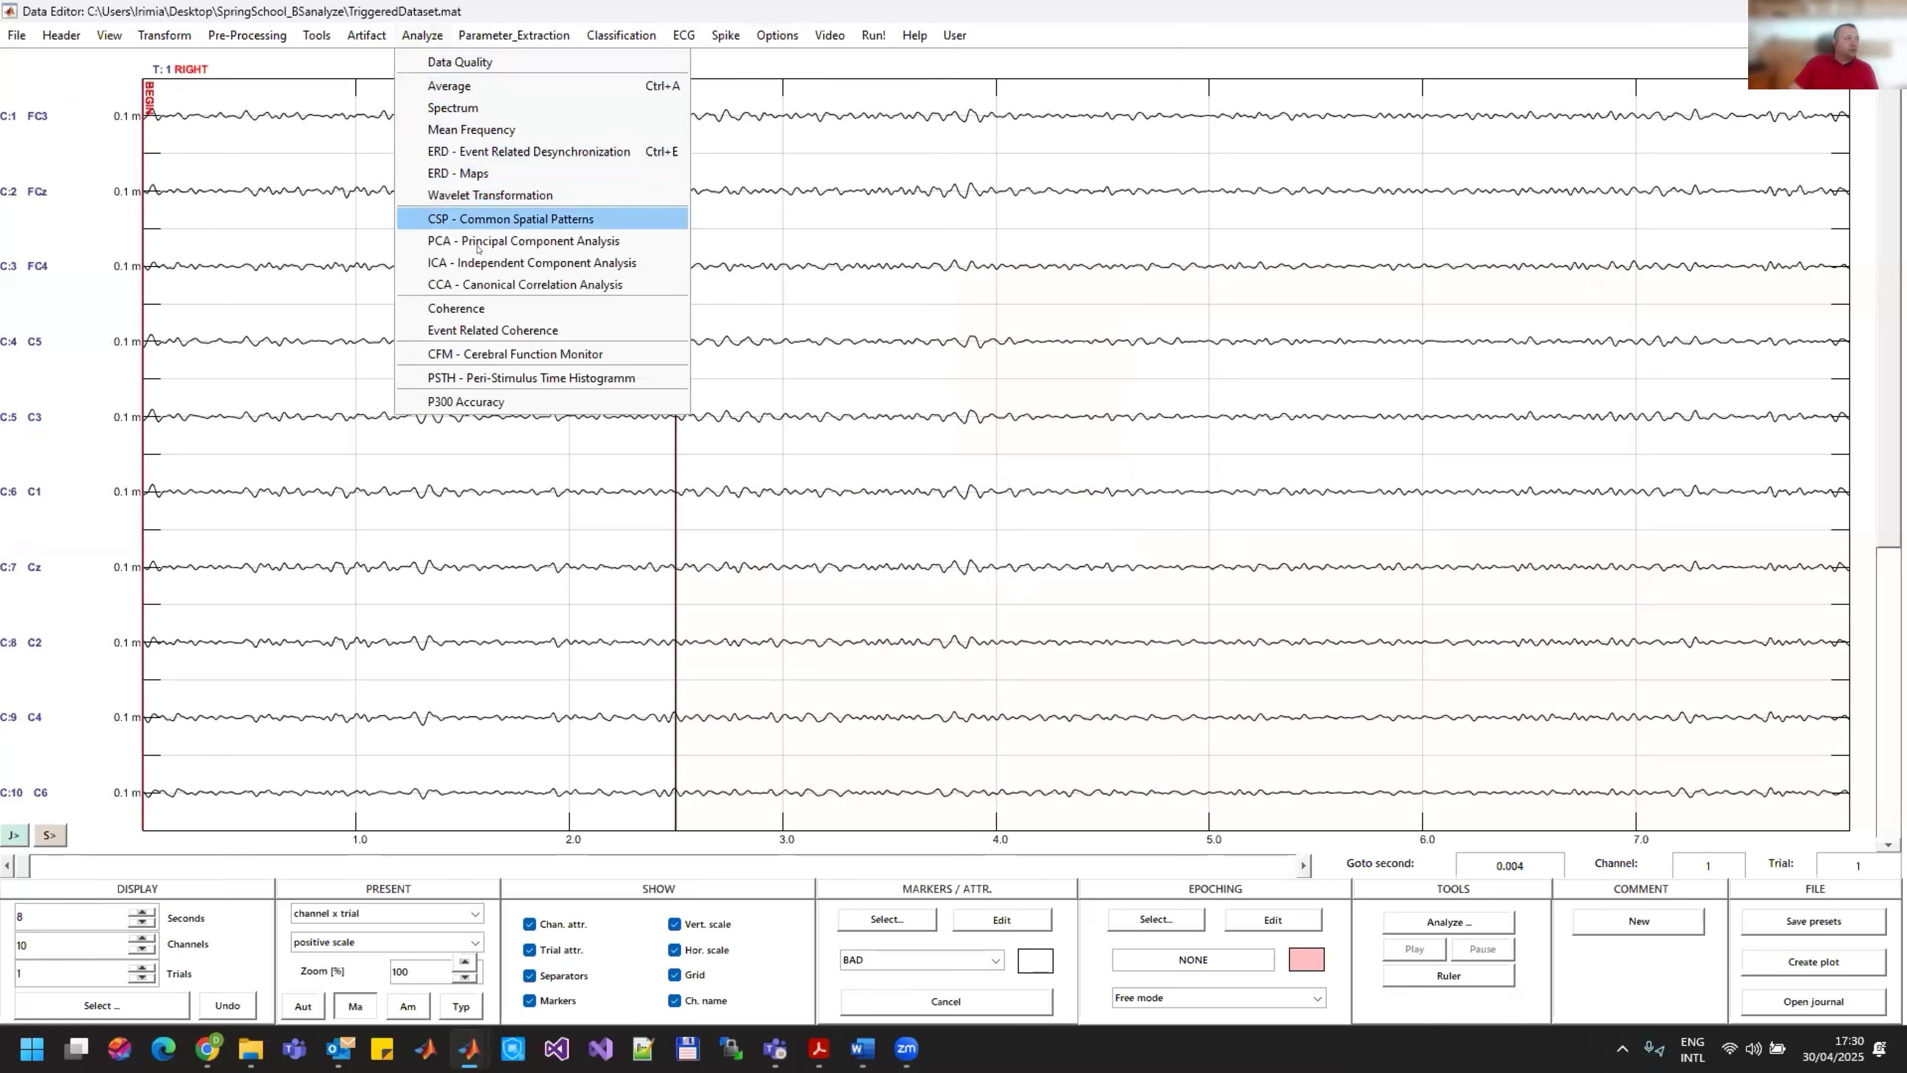
click(483, 218)
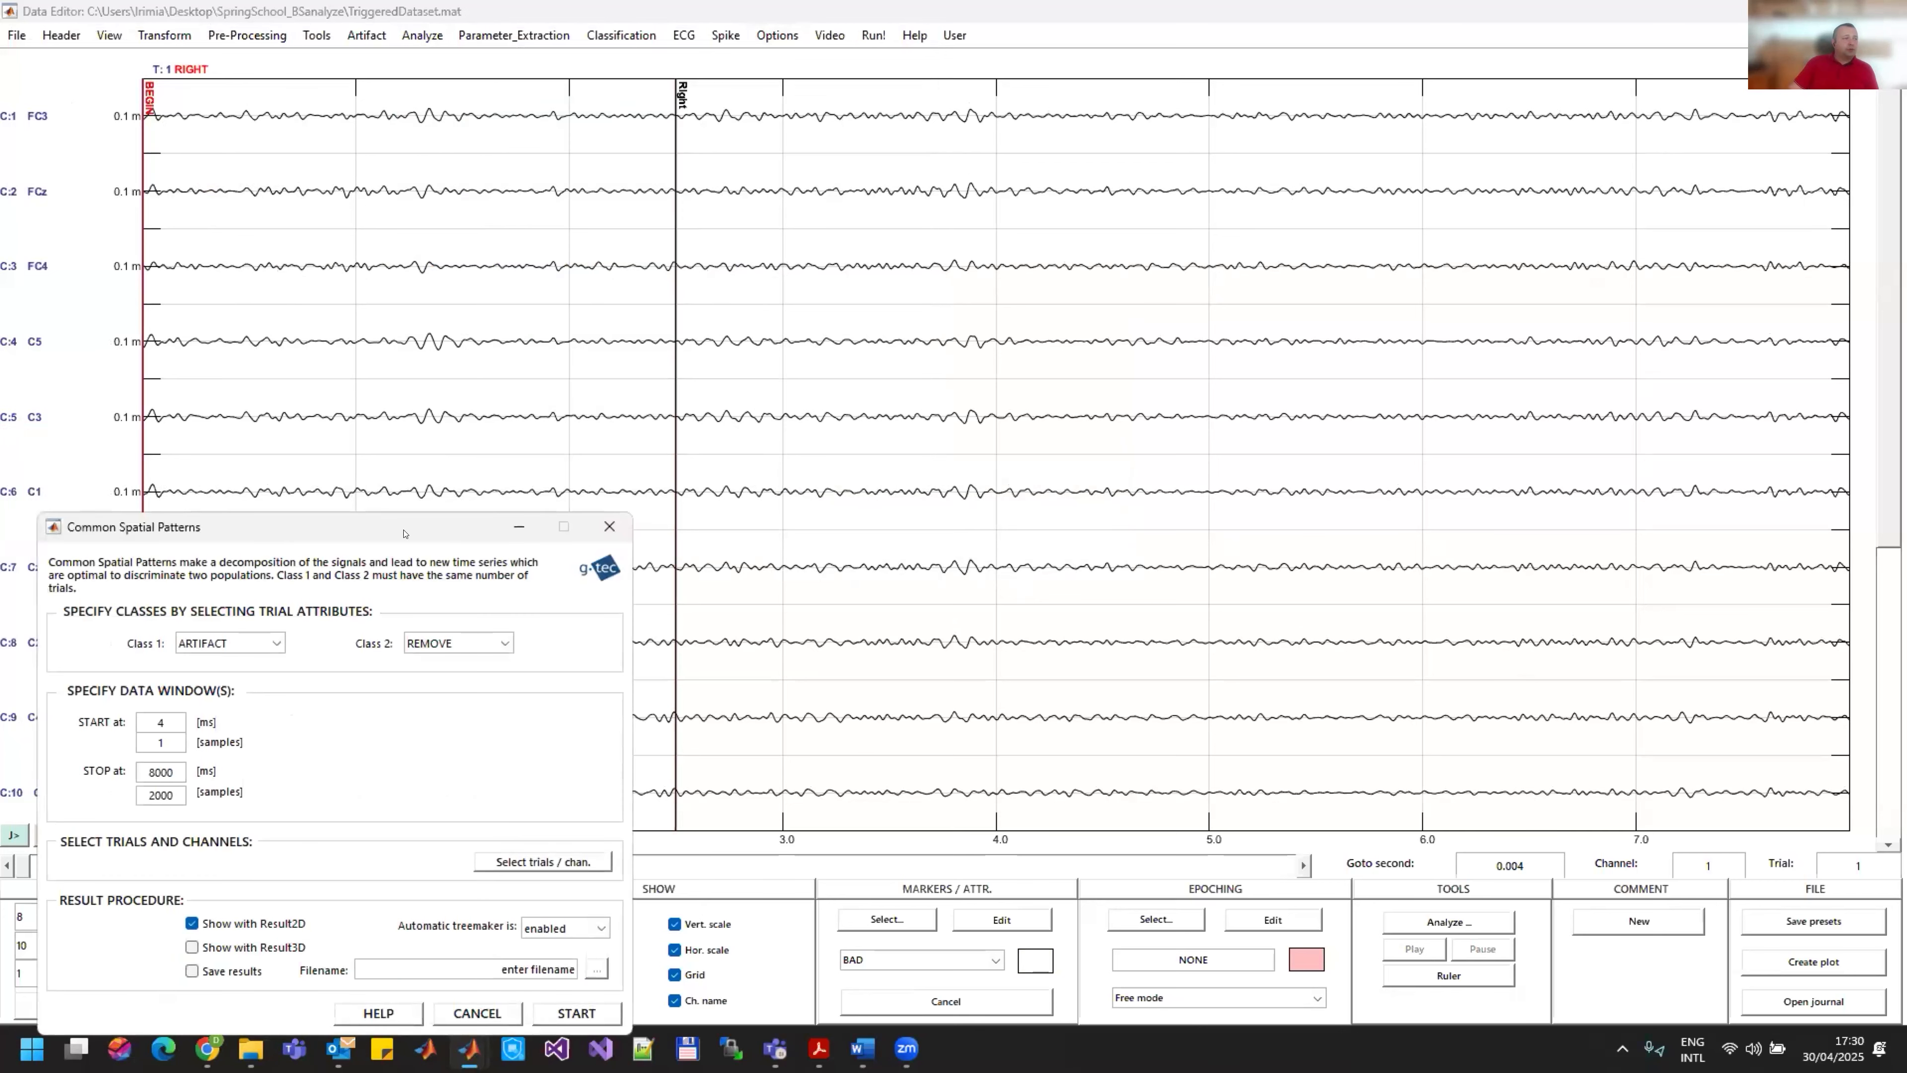
drag(383, 530, 1150, 212)
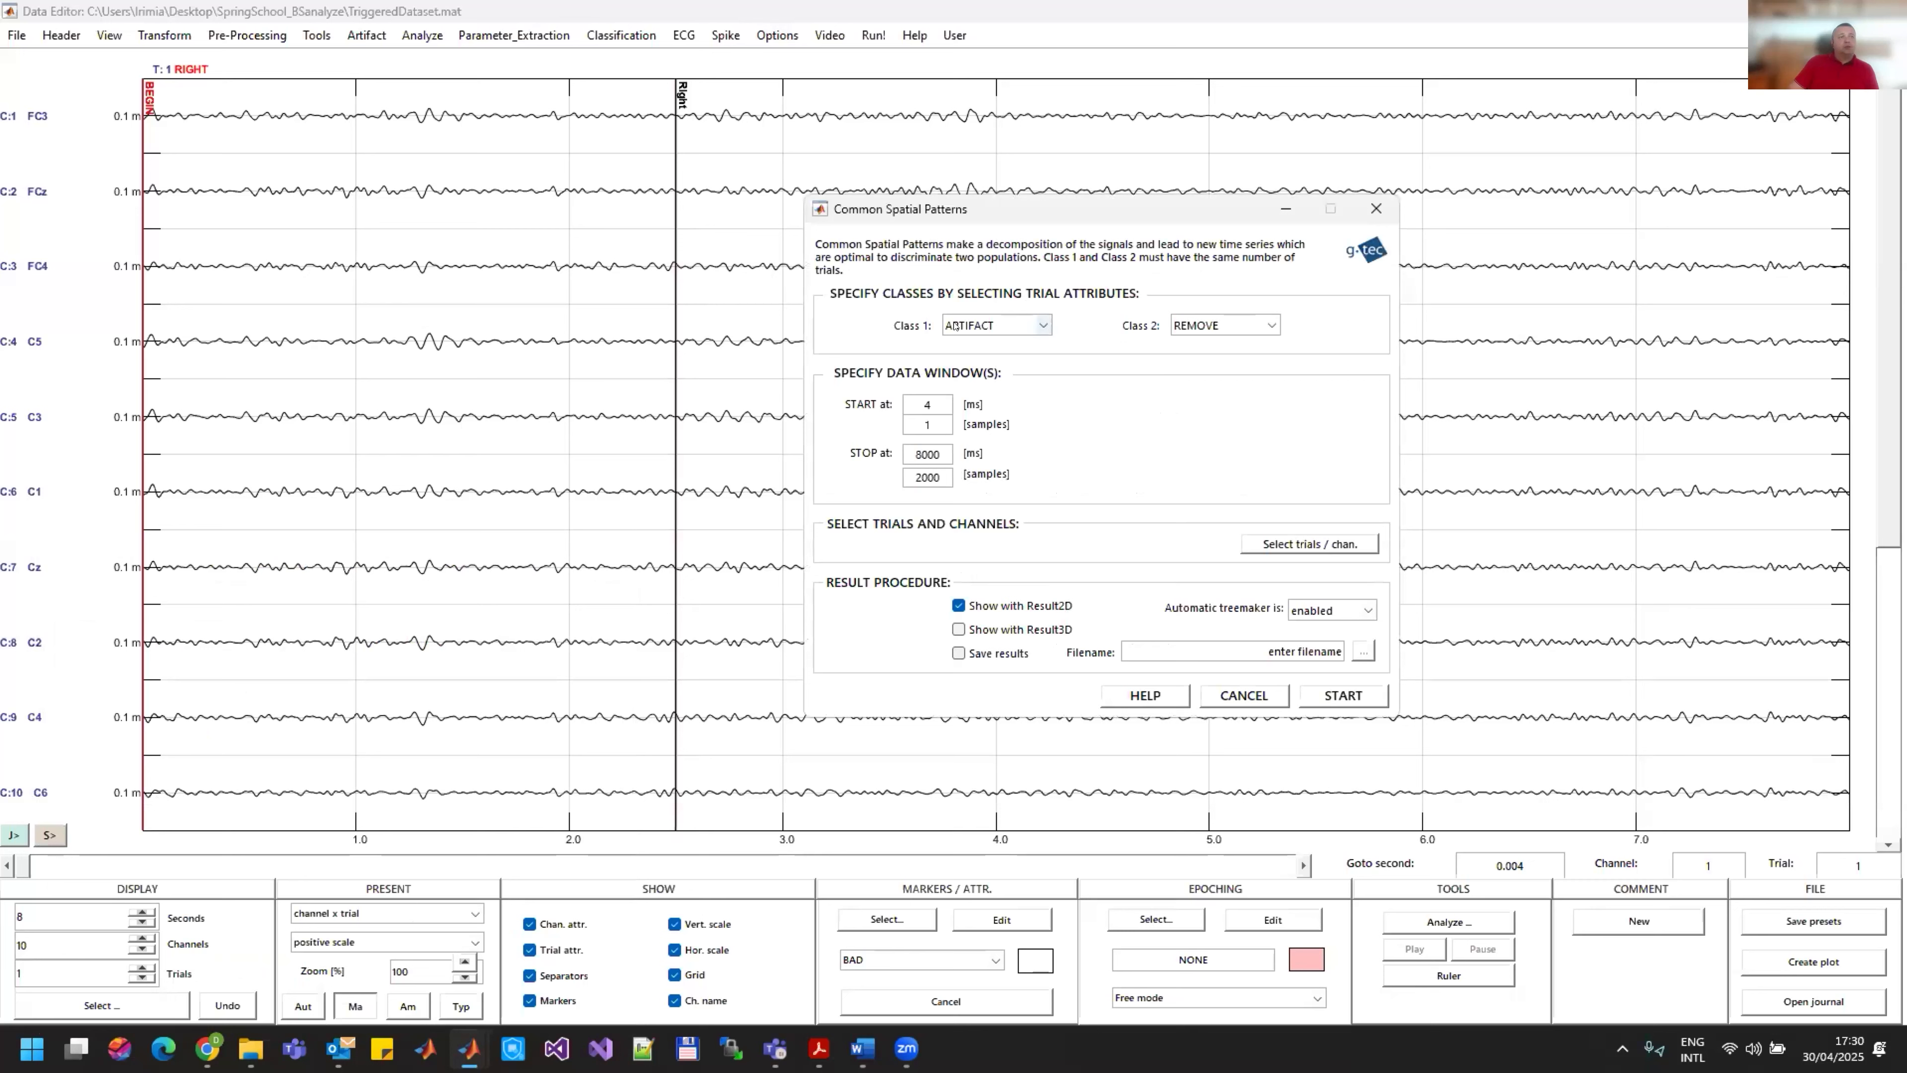
click(1023, 325)
click(976, 385)
click(1214, 327)
click(1209, 397)
Step: Set the Common Spatial Patterns data window to start at 5000 ms and stop at 7000 ms
double_click(930, 404)
text(5000)
key(Return)
double_click(933, 451)
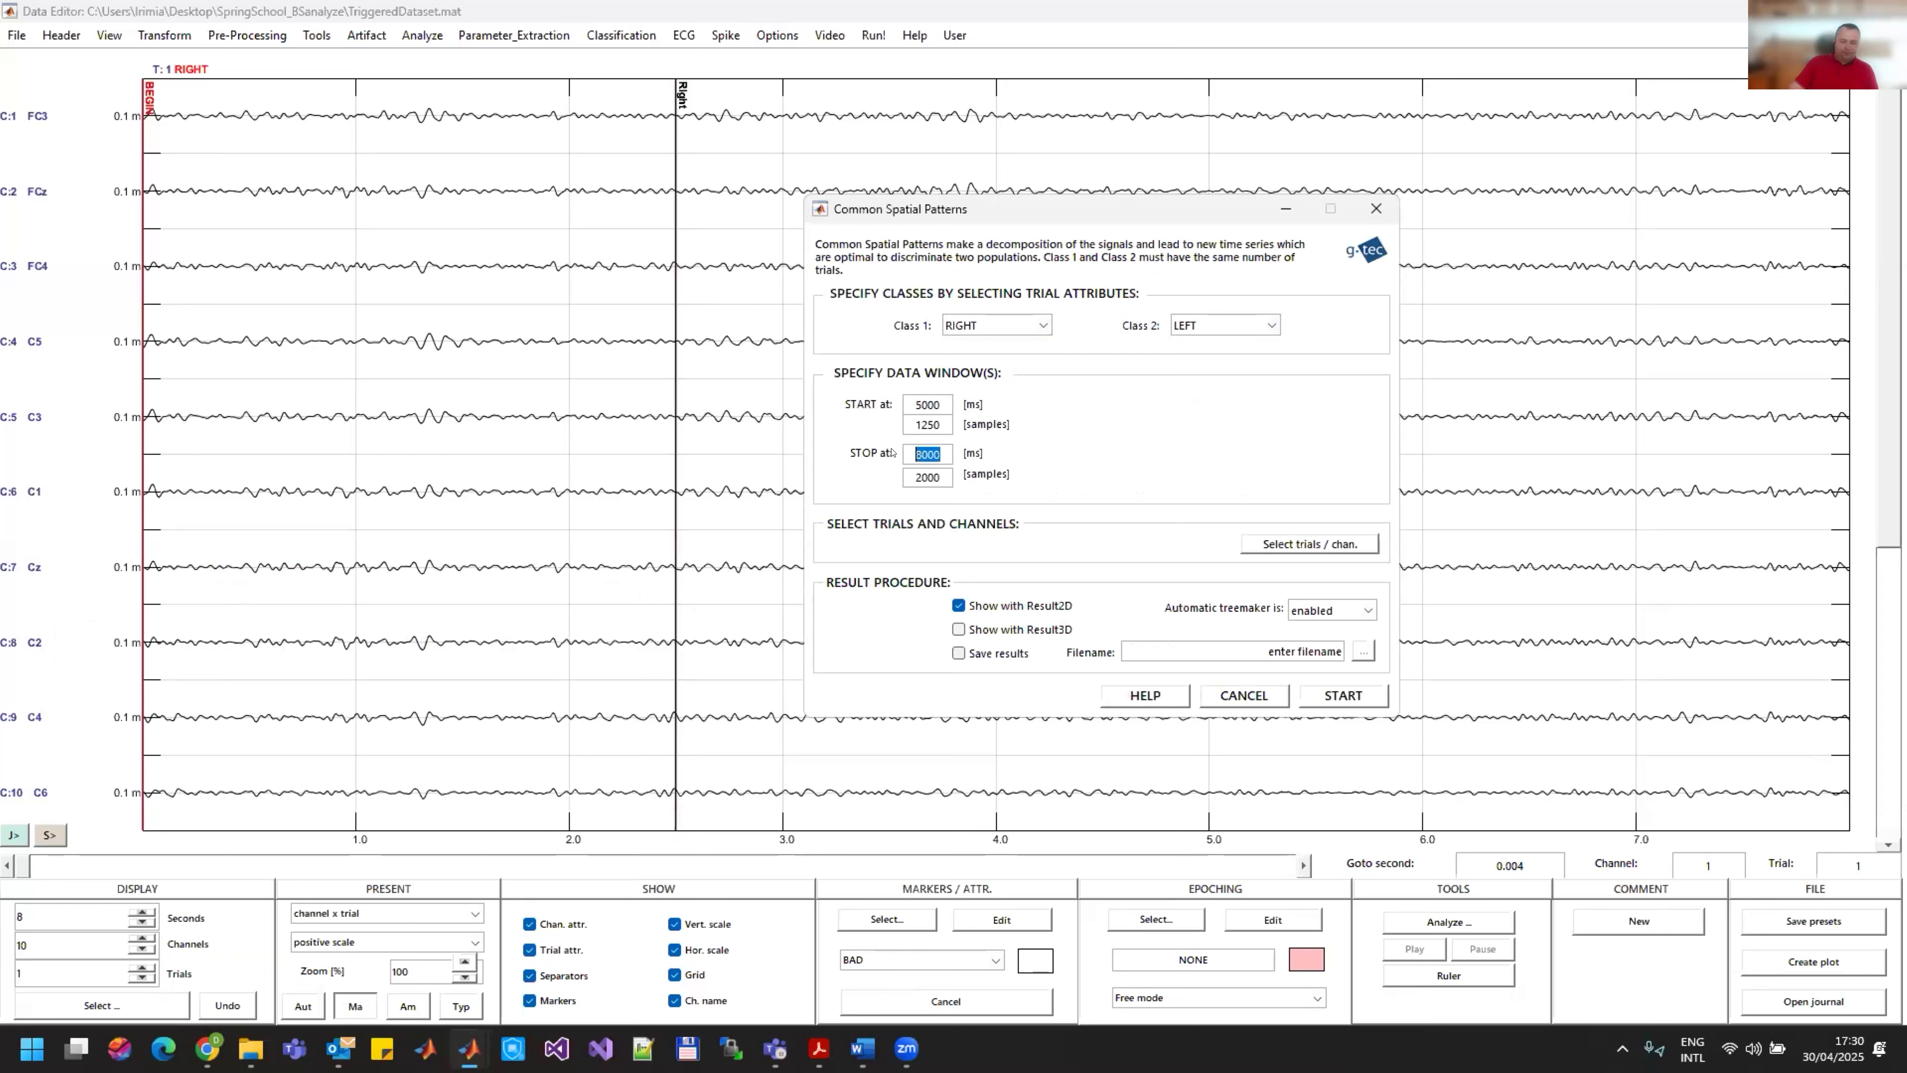
text(7000)
key(Return)
Step: Enable saving the results as CSP_filt.mat in the CSP folder and run the Common Spatial Patterns computation
click(989, 655)
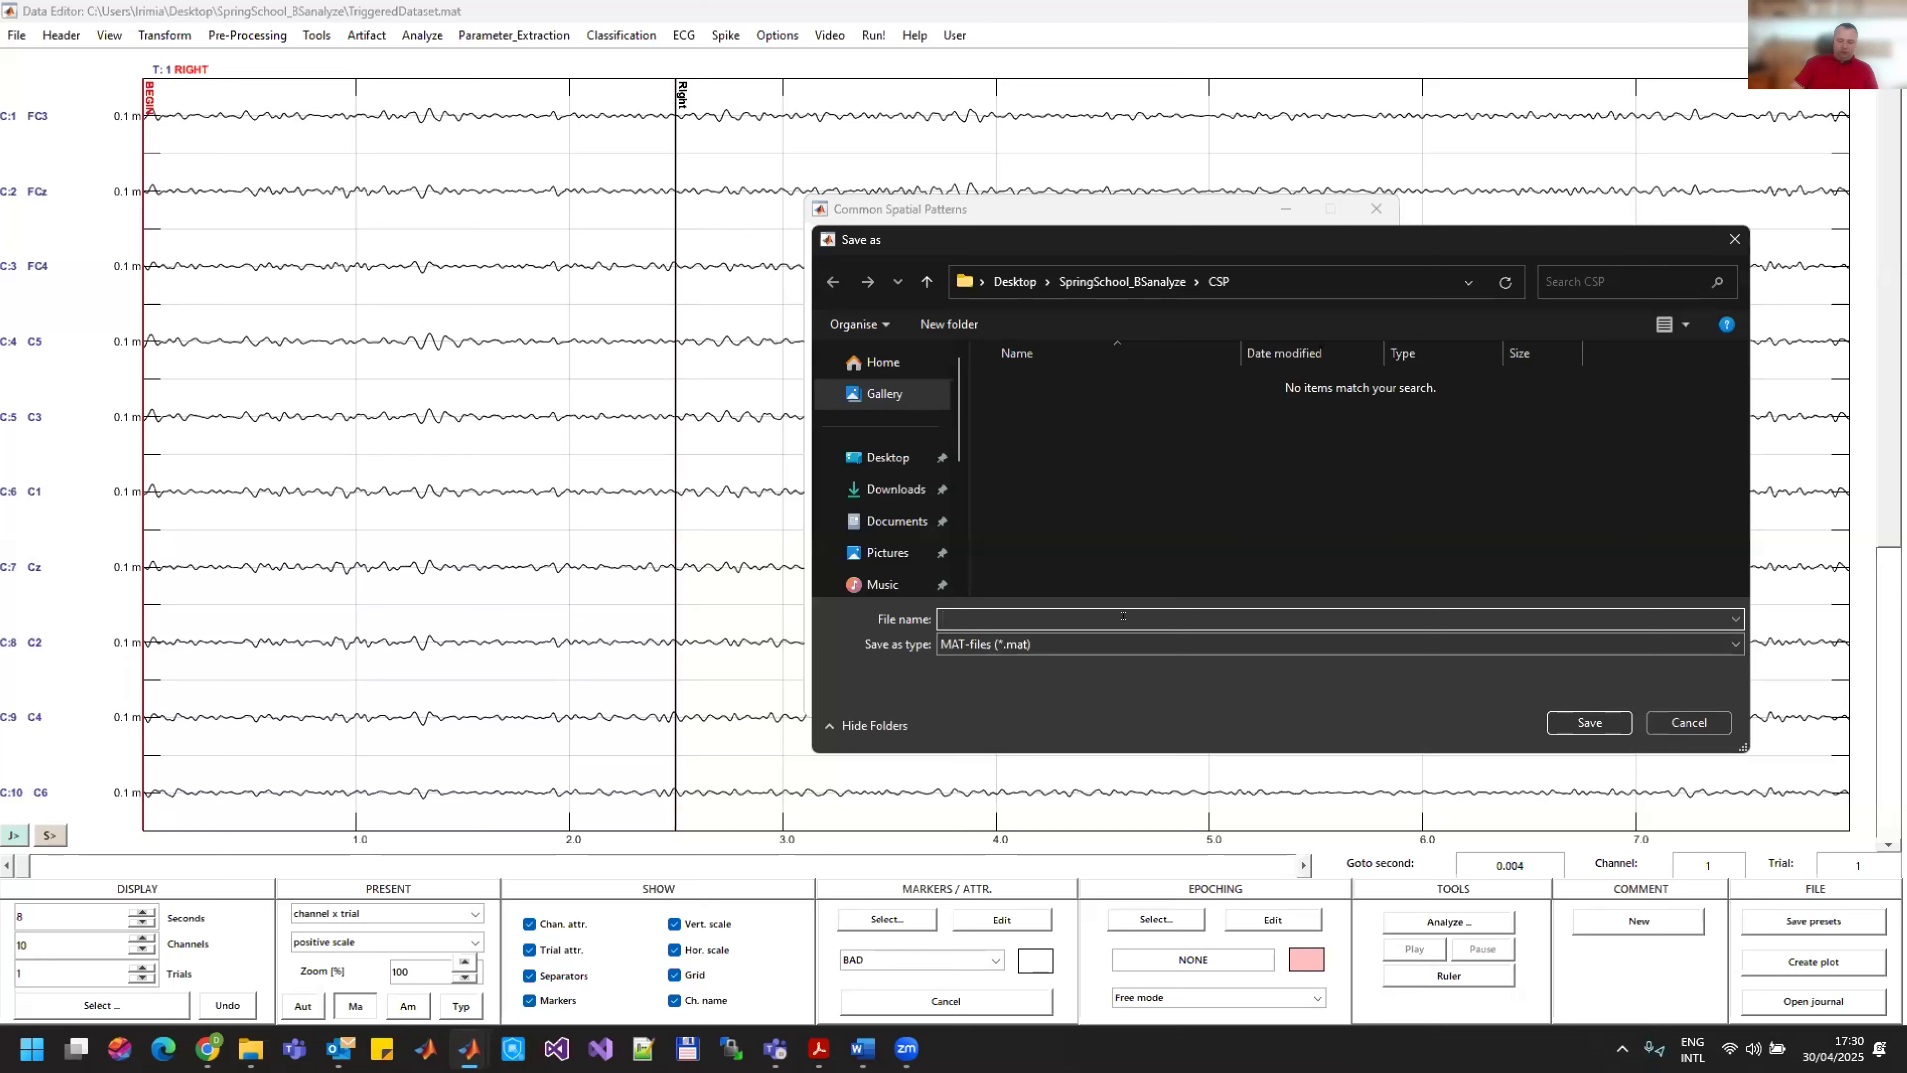
text(CSP)
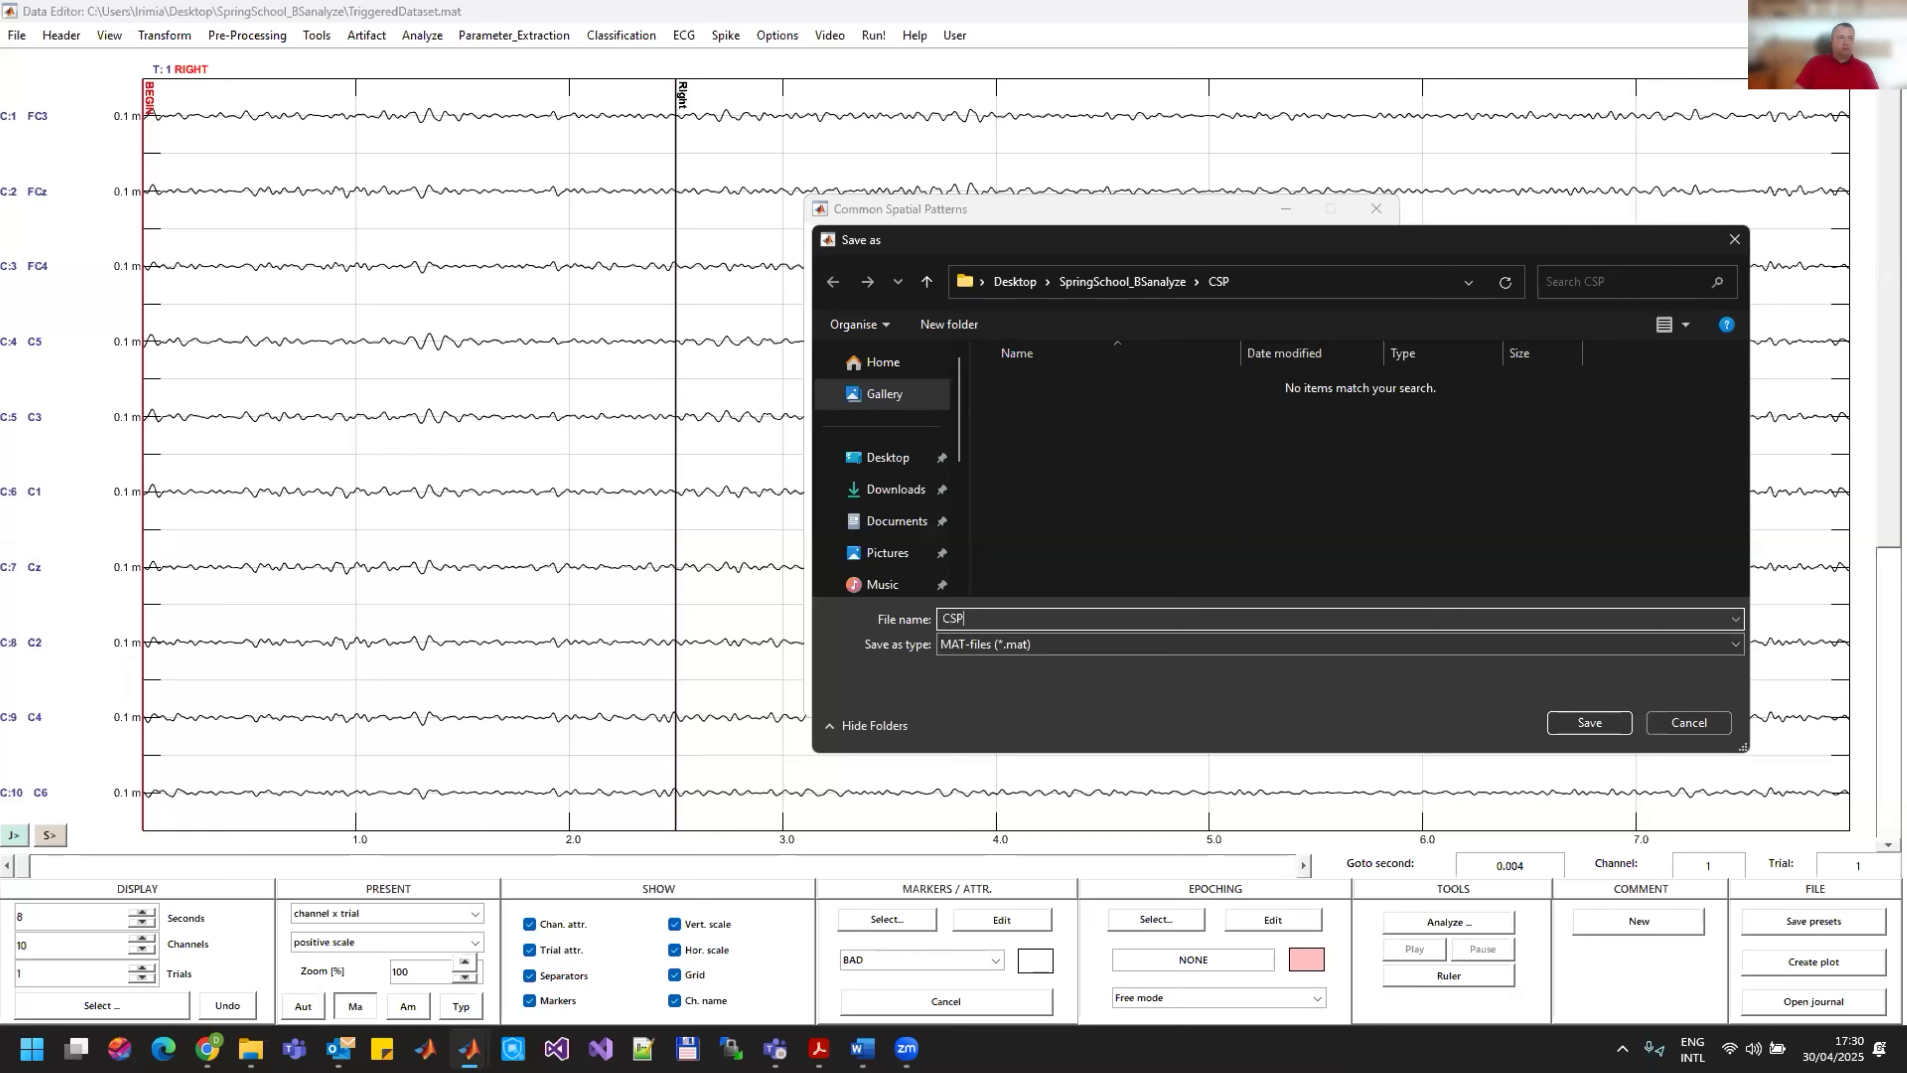
text(_F)
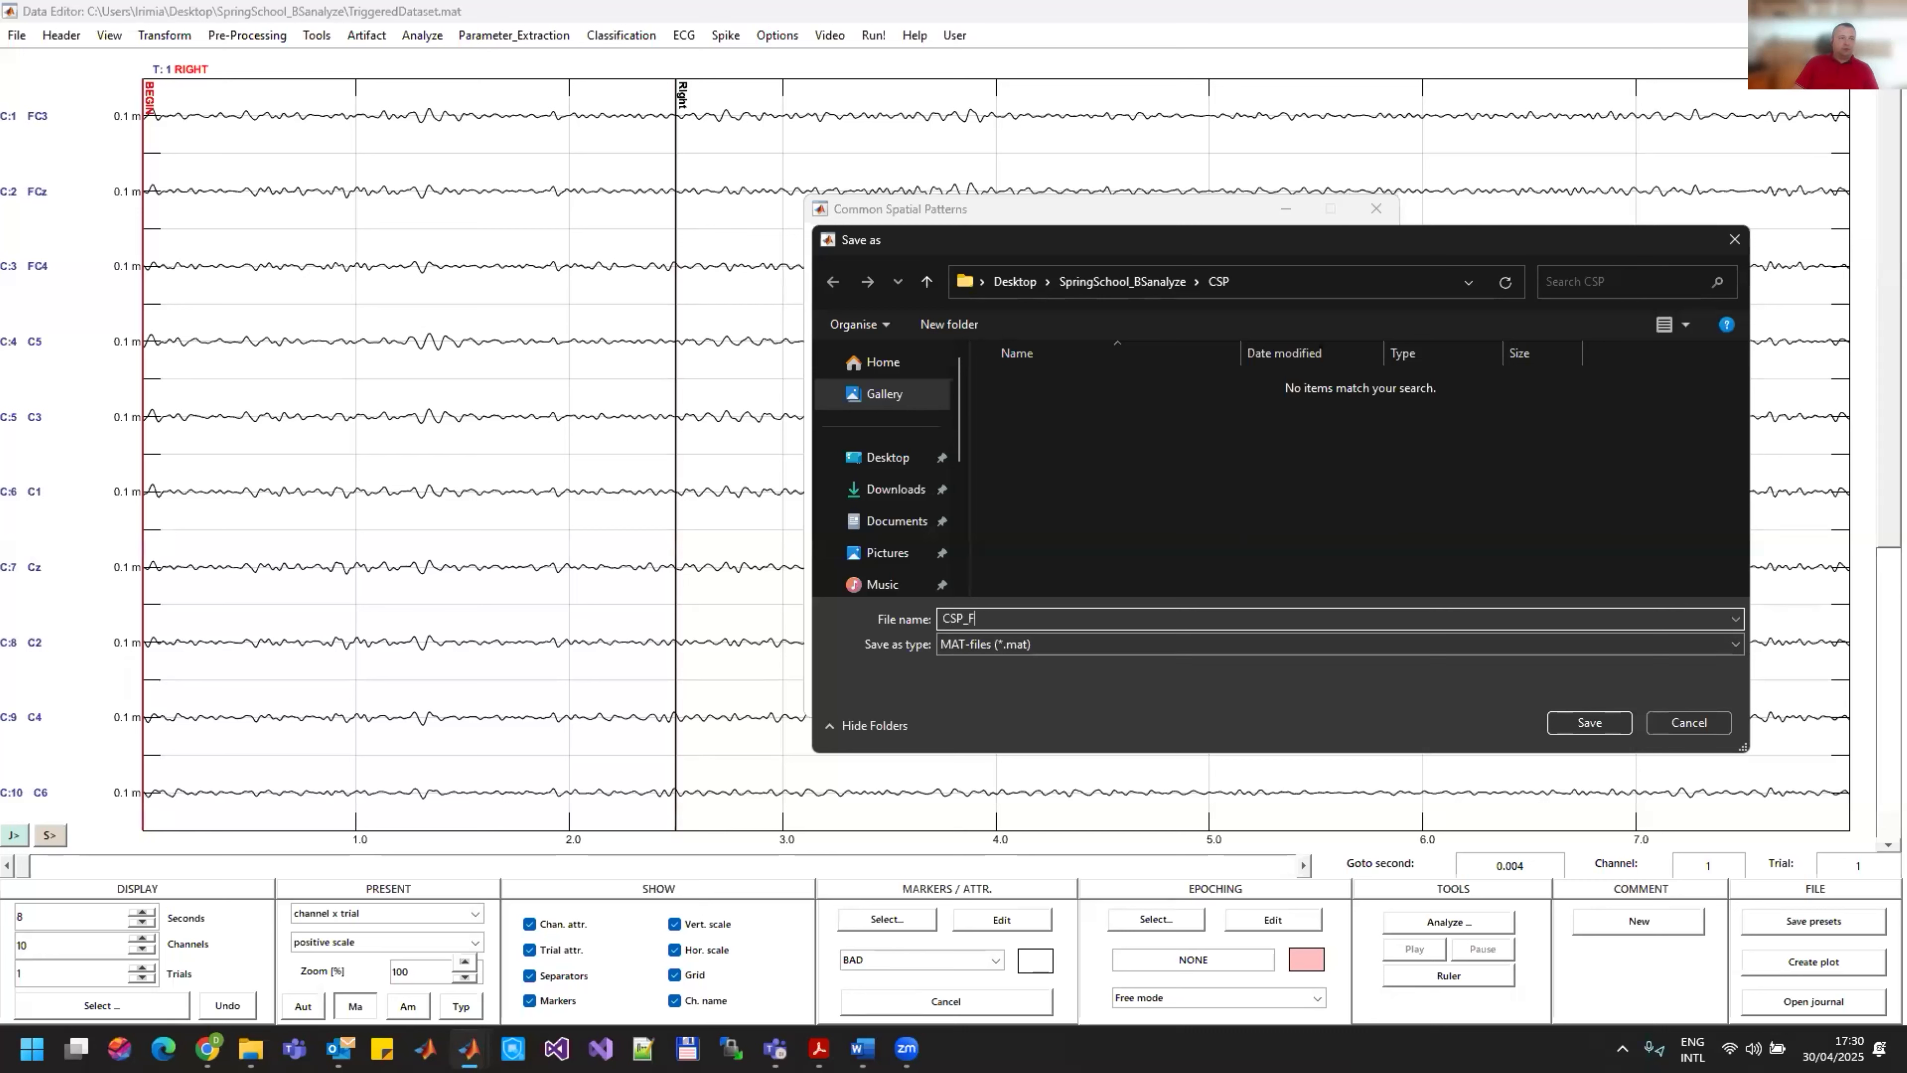
text(ilt)
key(Return)
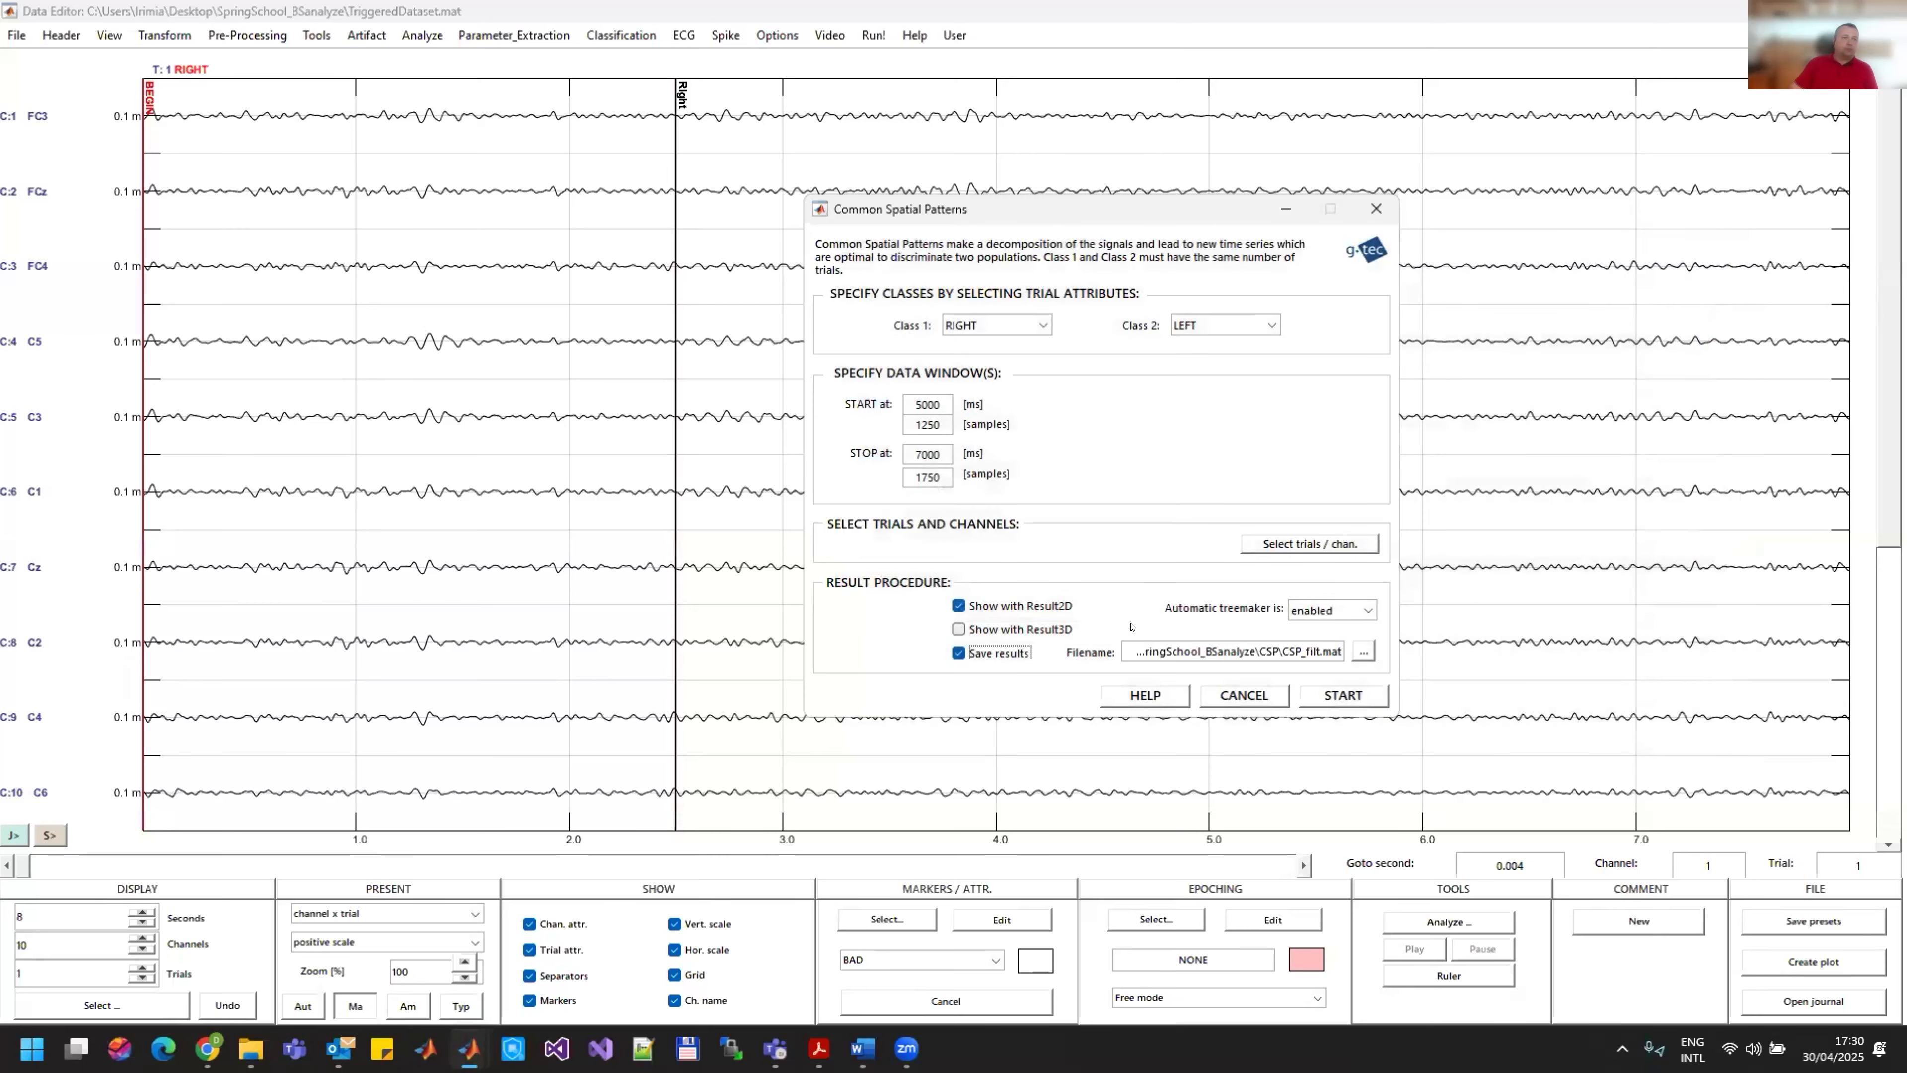
click(1342, 694)
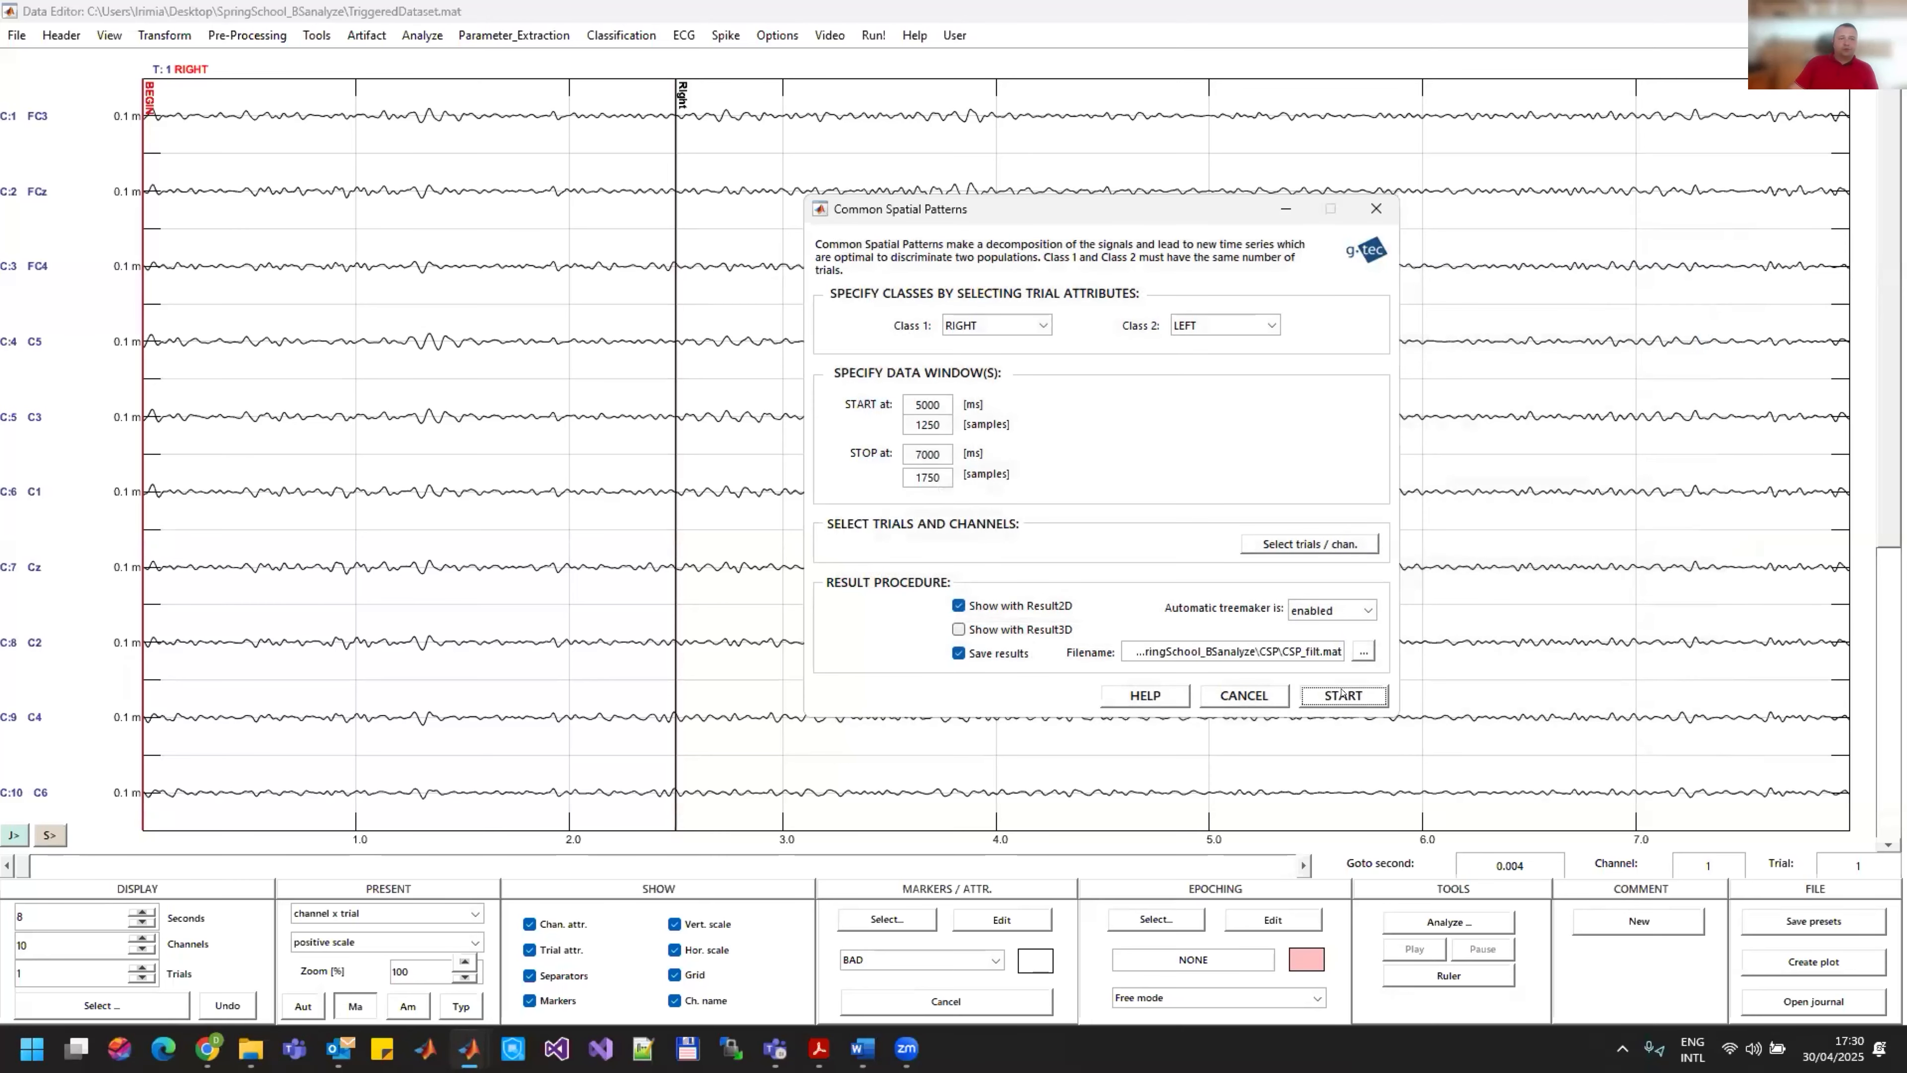
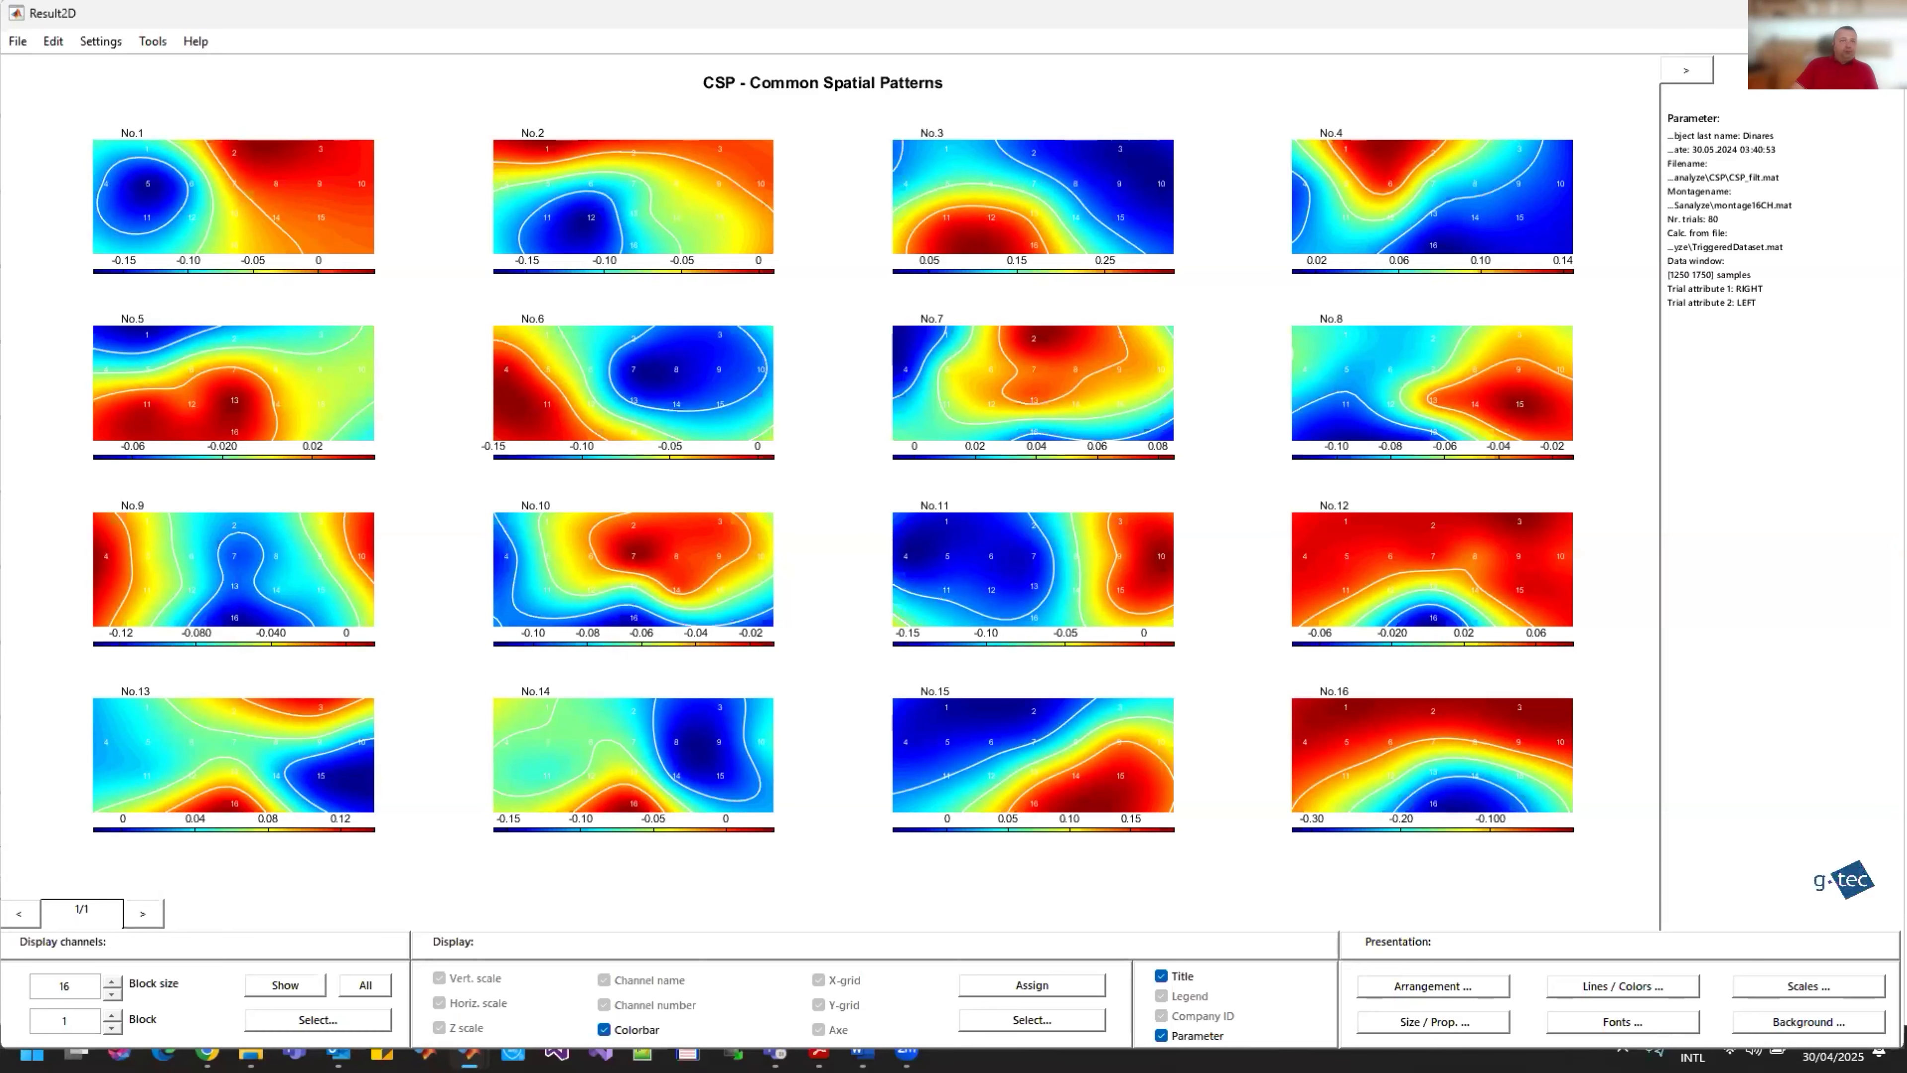
Step: Close the Common Spatial Patterns result and settings windows, and display two trials at a time in the Data Editor
click(1883, 13)
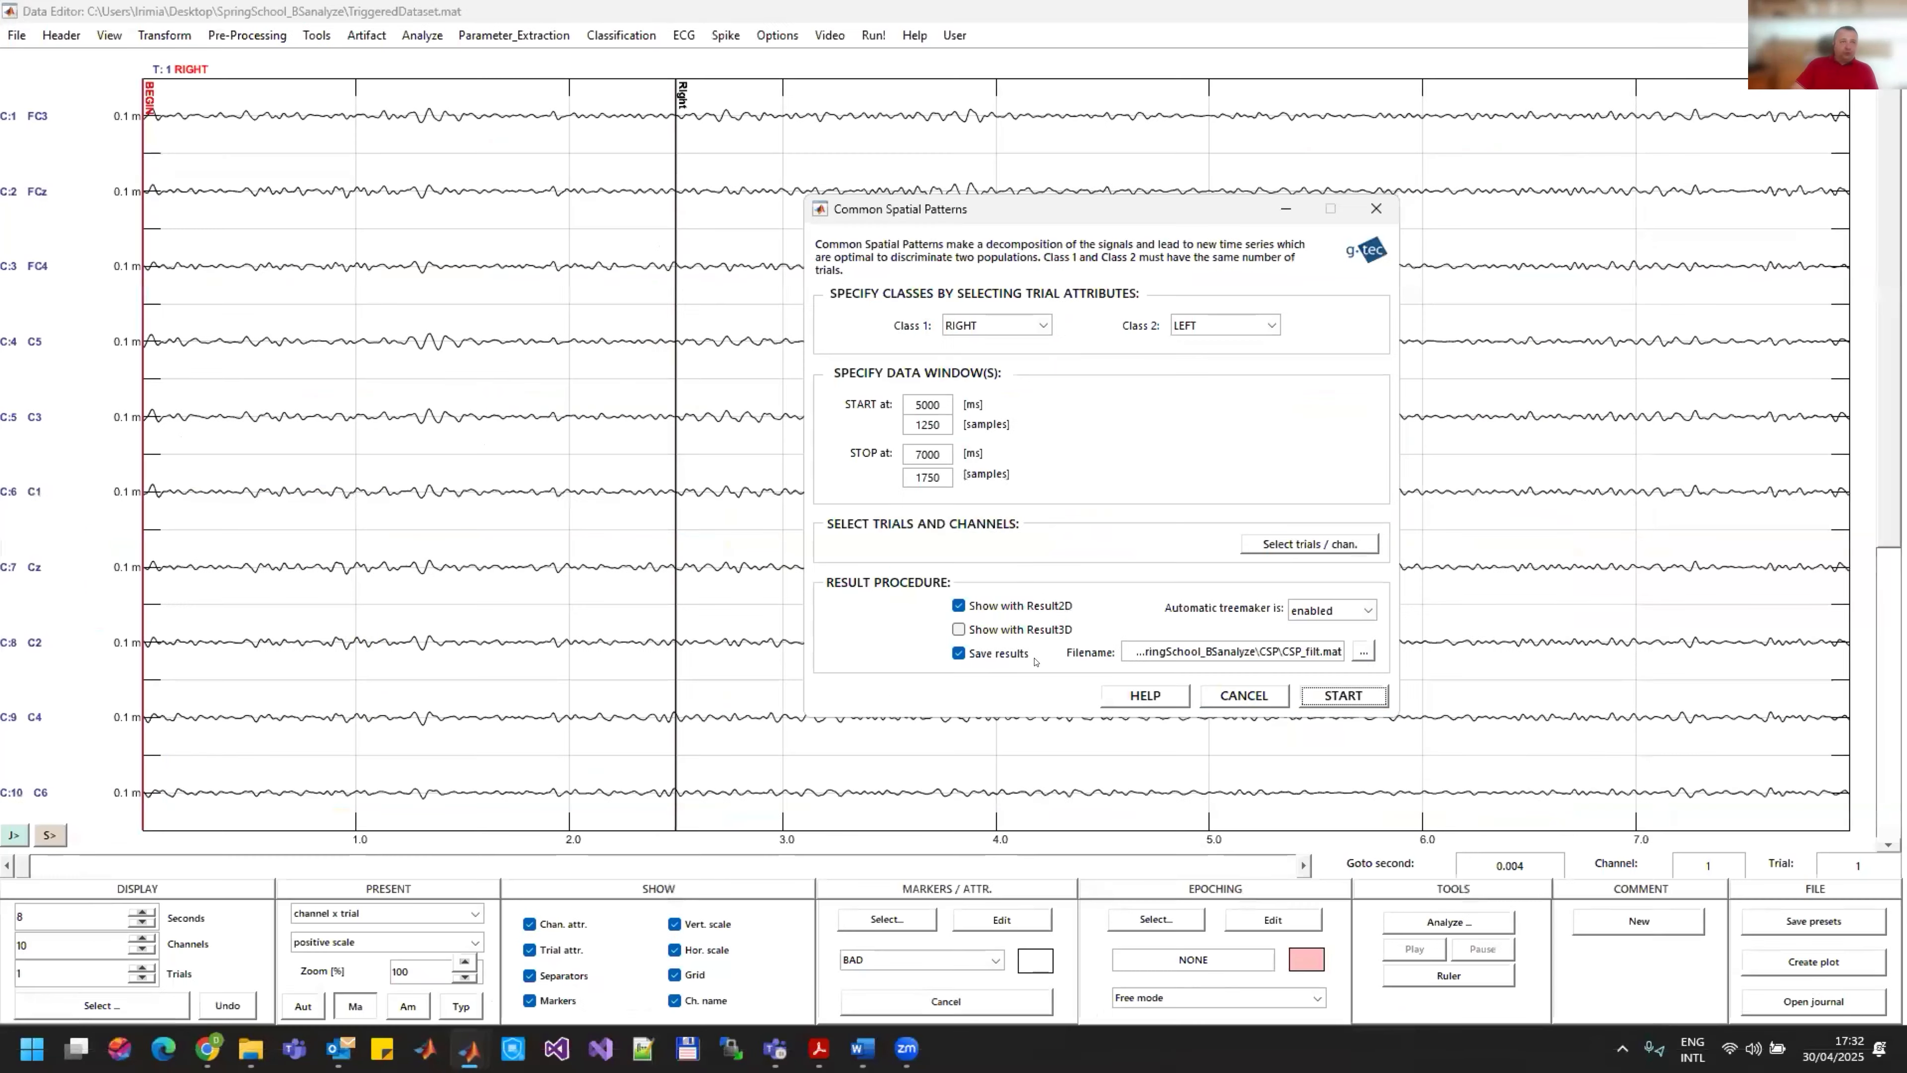
click(1244, 693)
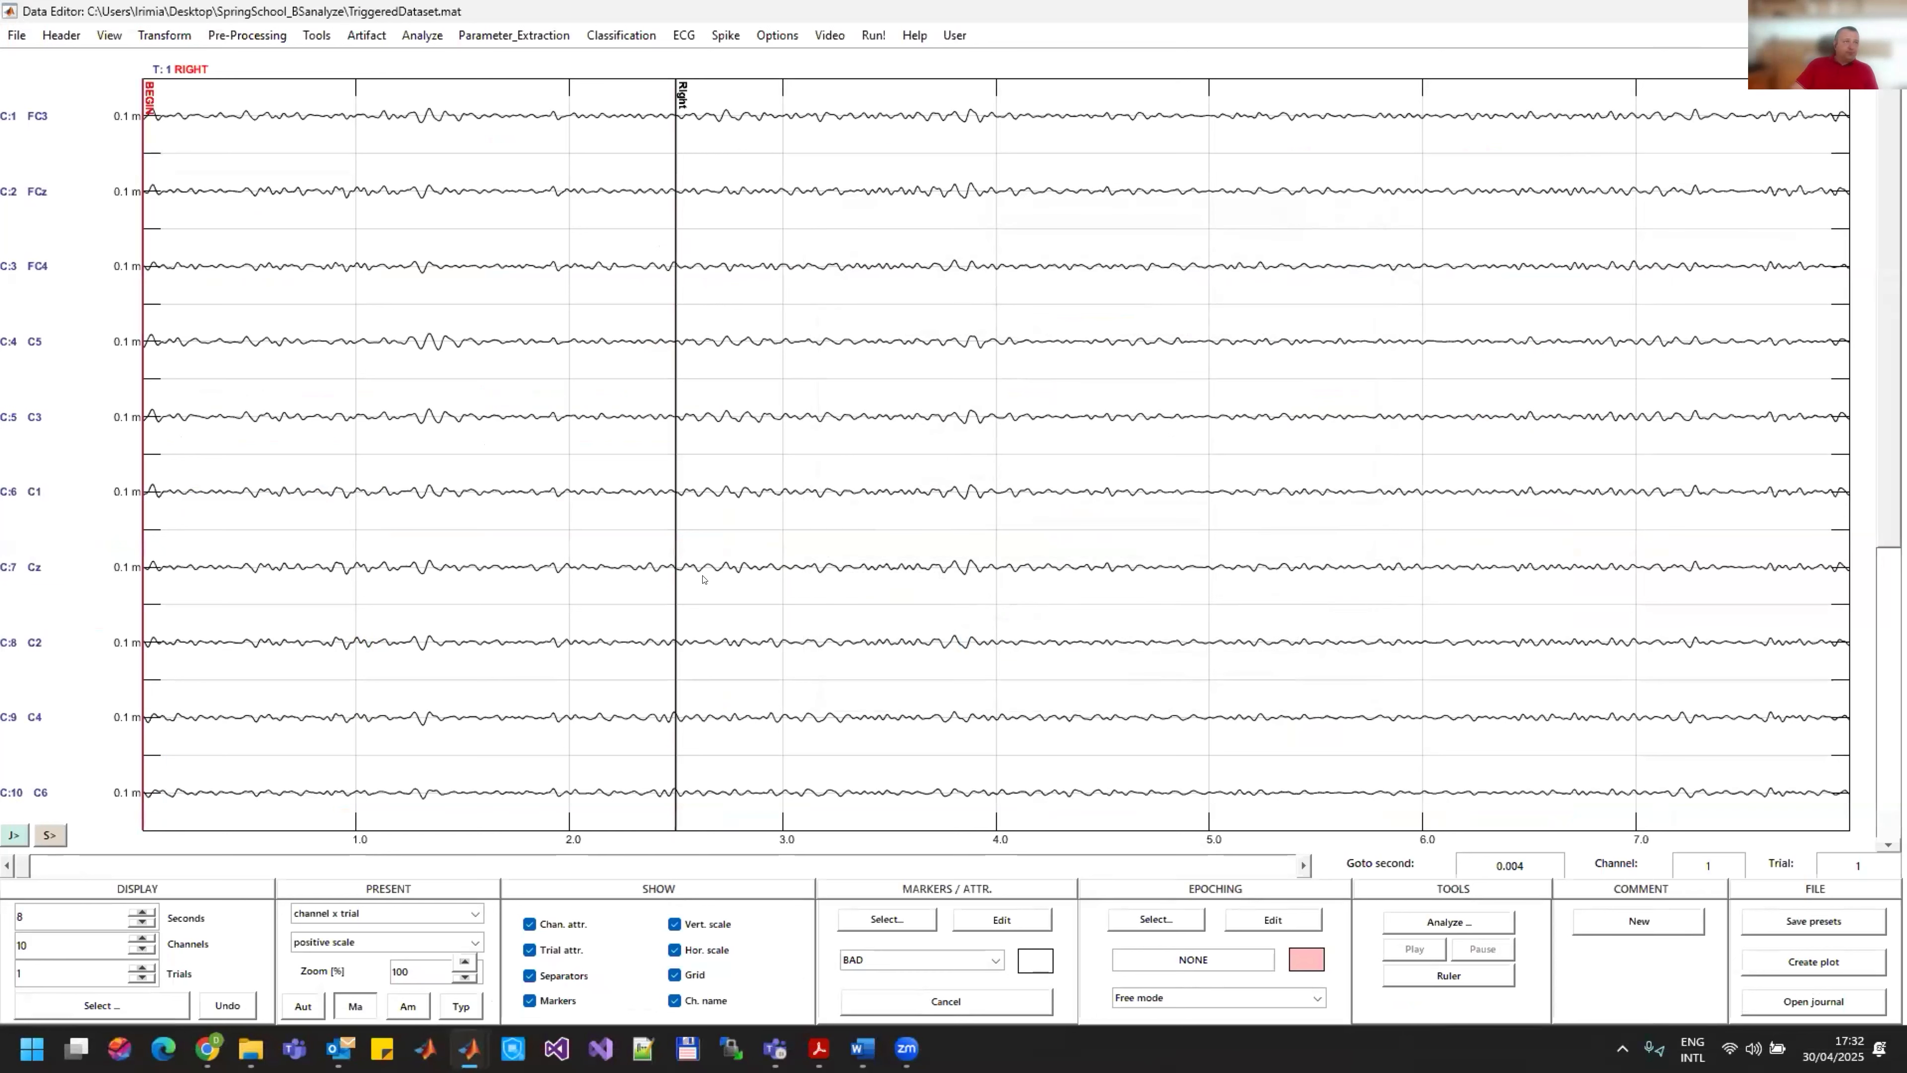
drag(32, 916, 6, 901)
drag(30, 973, 3, 974)
text(2)
key(Return)
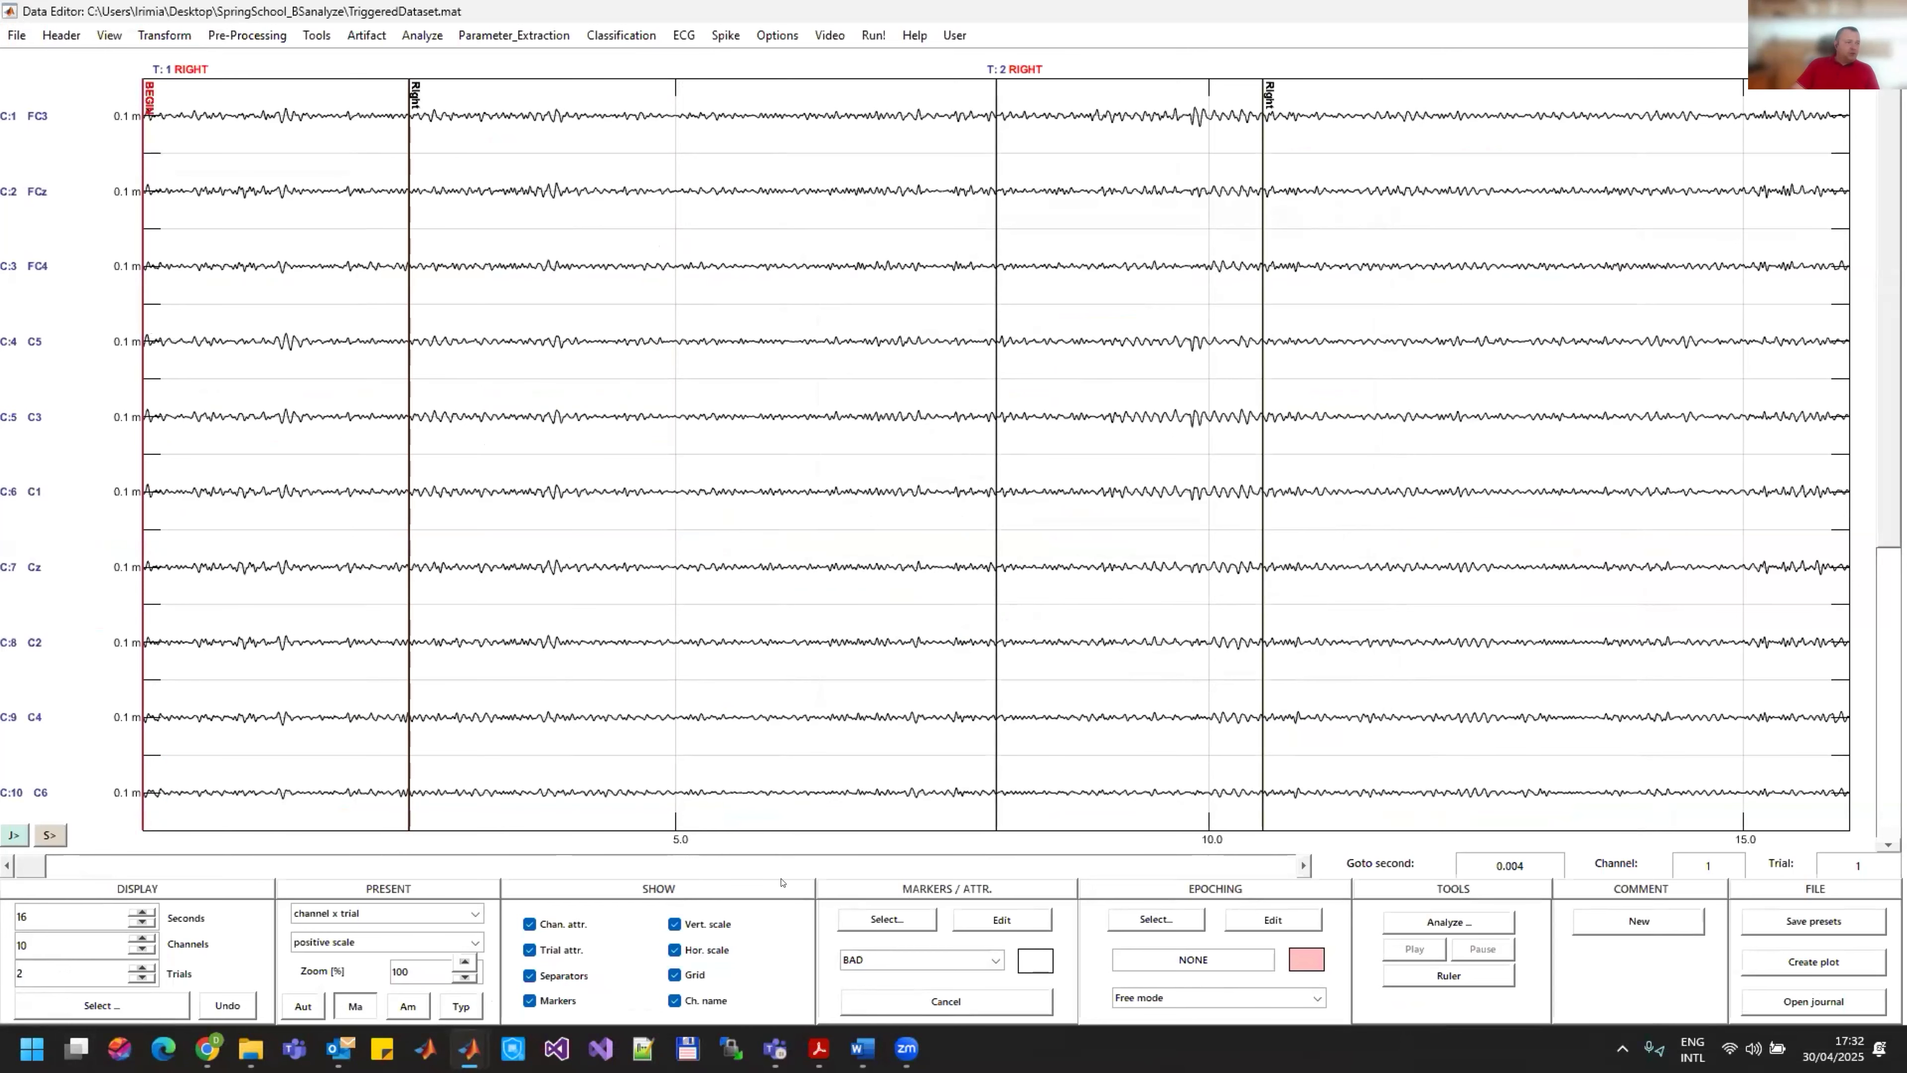
Step: Set the number of channels displayed in the Data Editor to 16
click(781, 875)
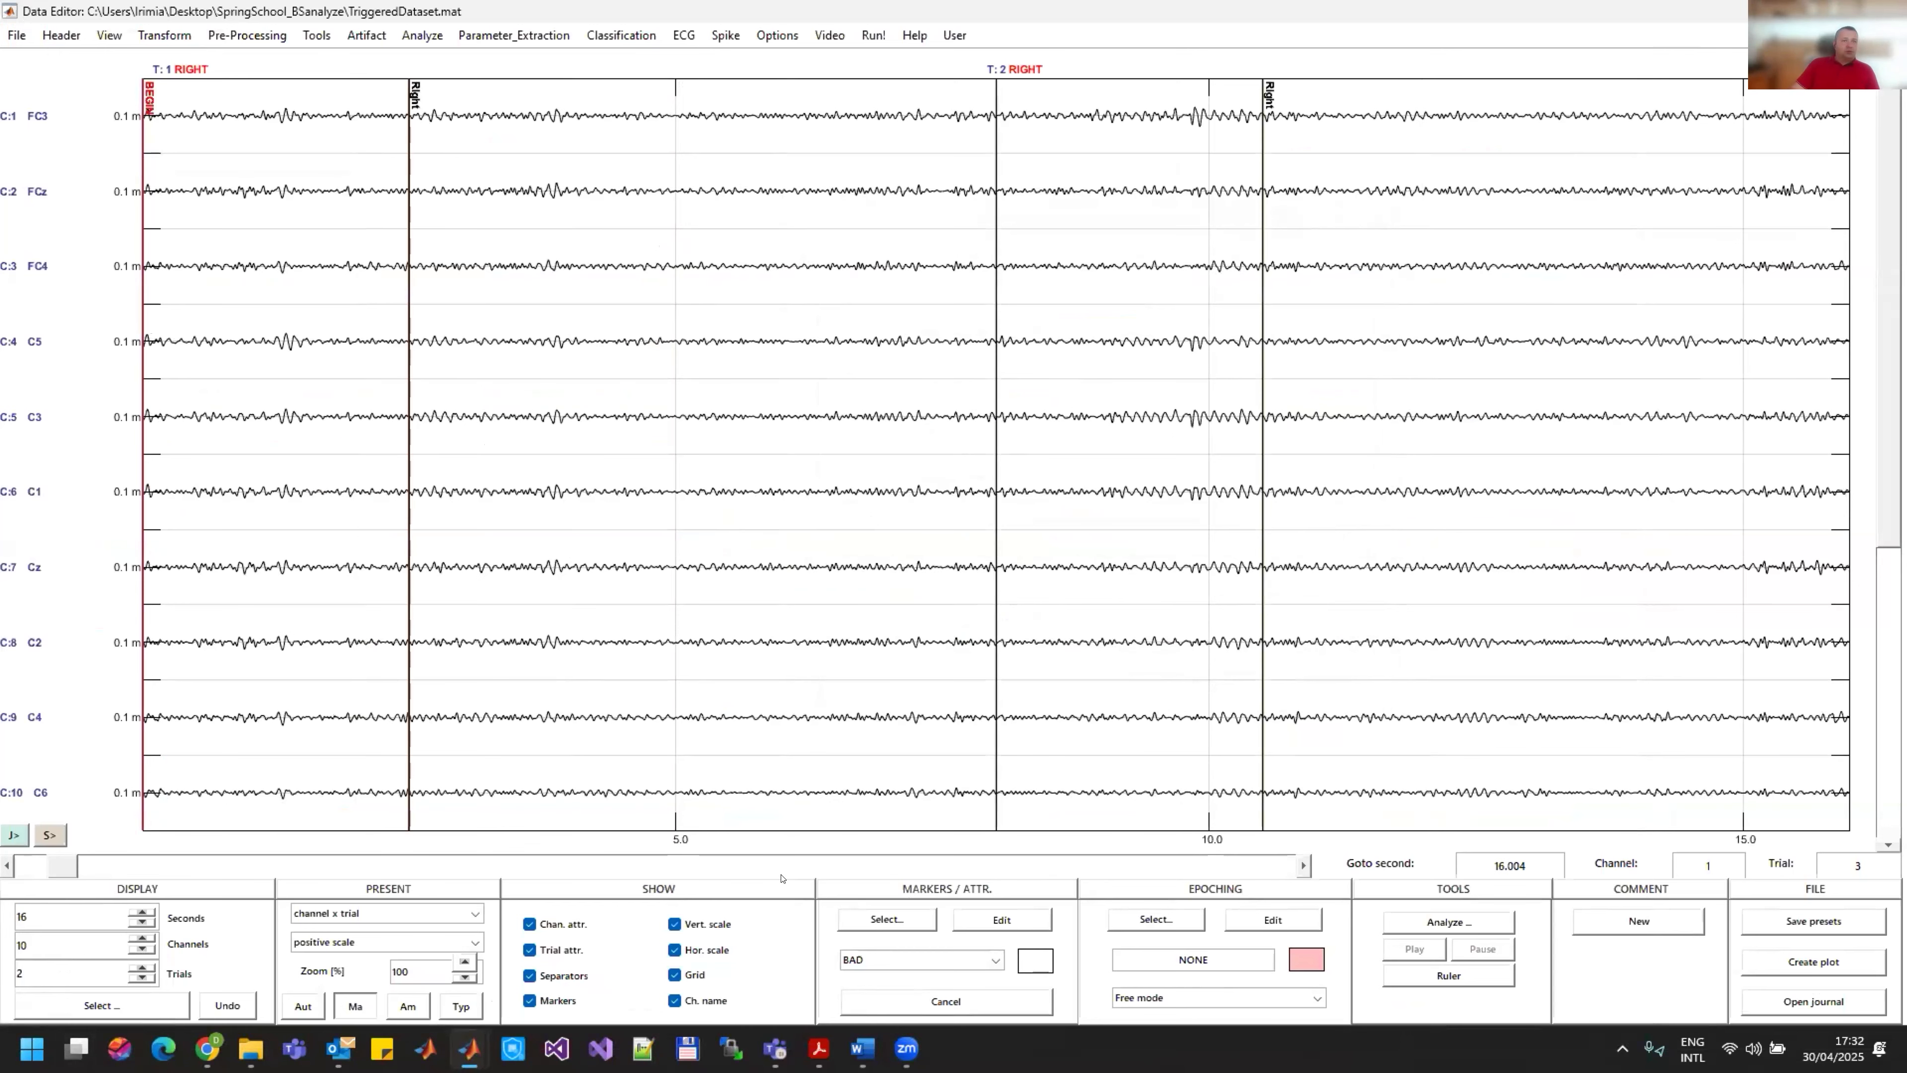
click(781, 875)
click(781, 875)
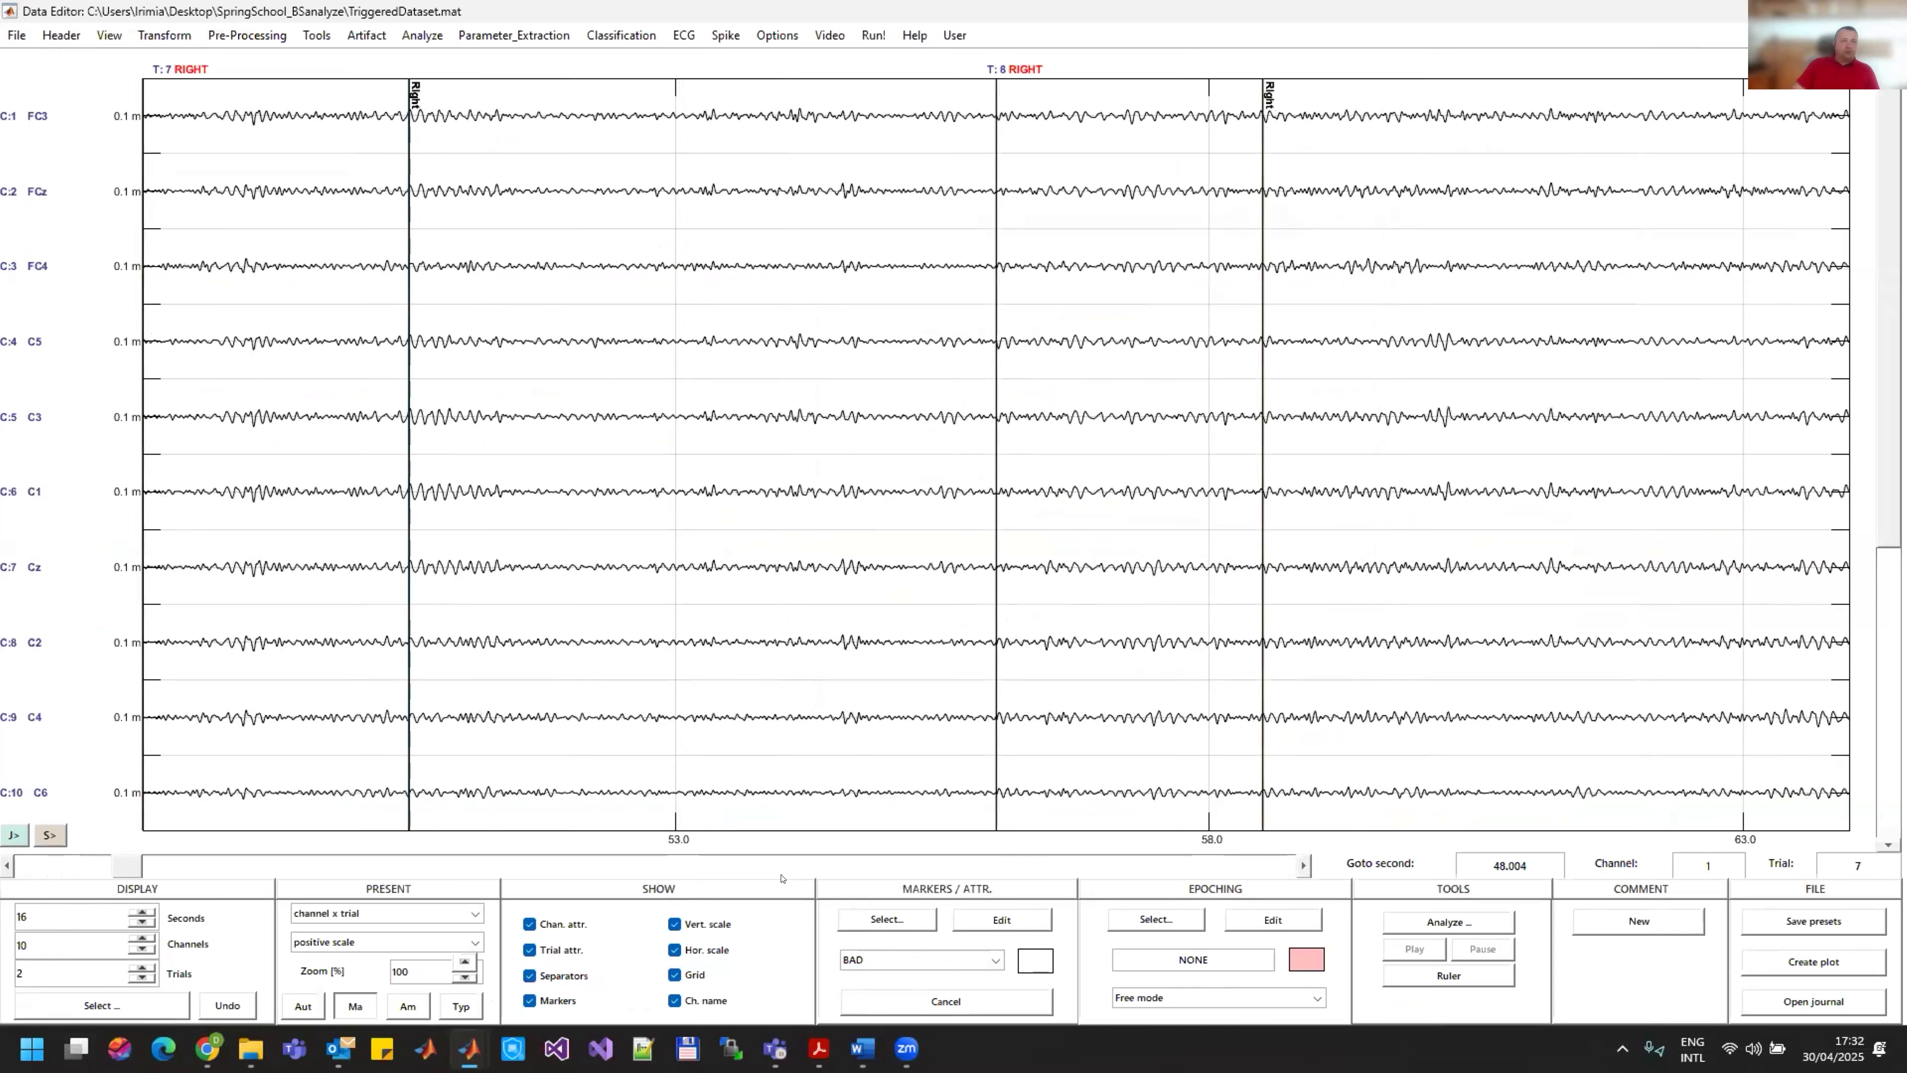
click(816, 875)
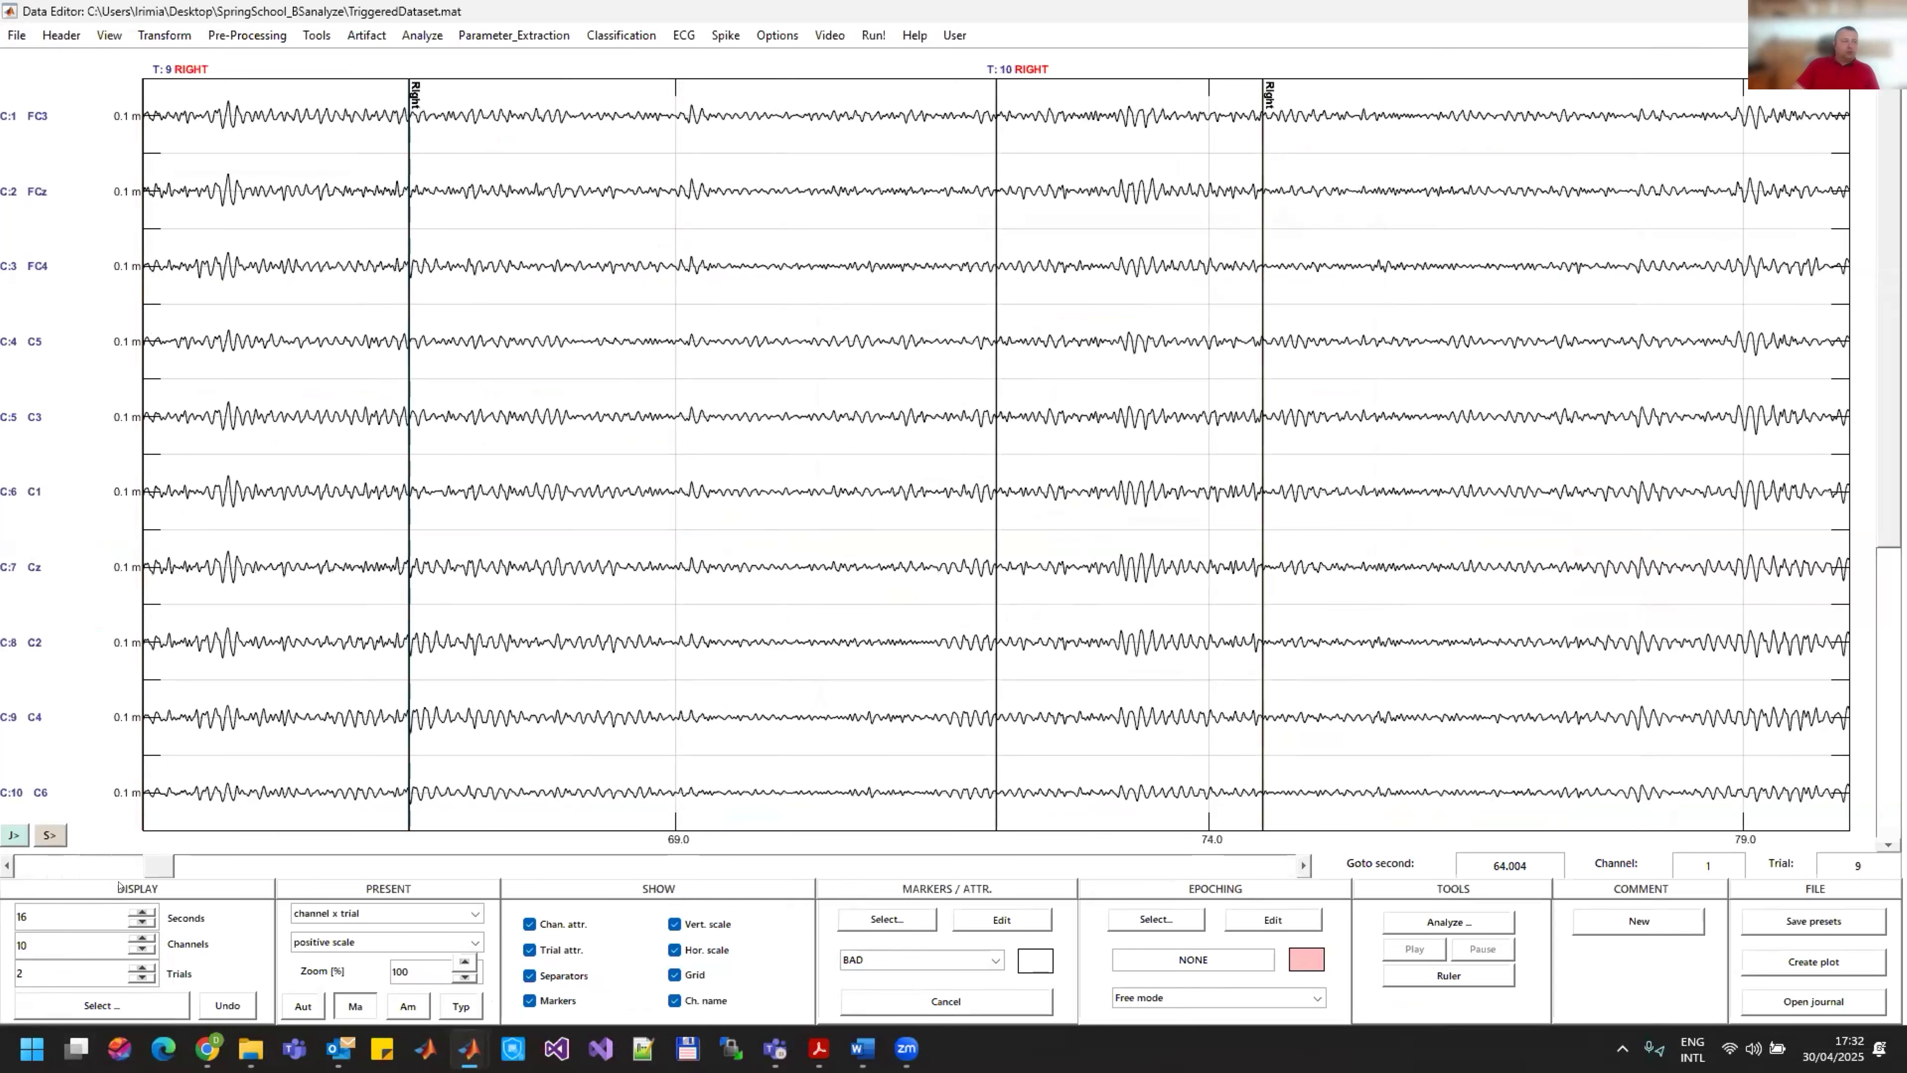
double_click(24, 944)
text(16)
key(Return)
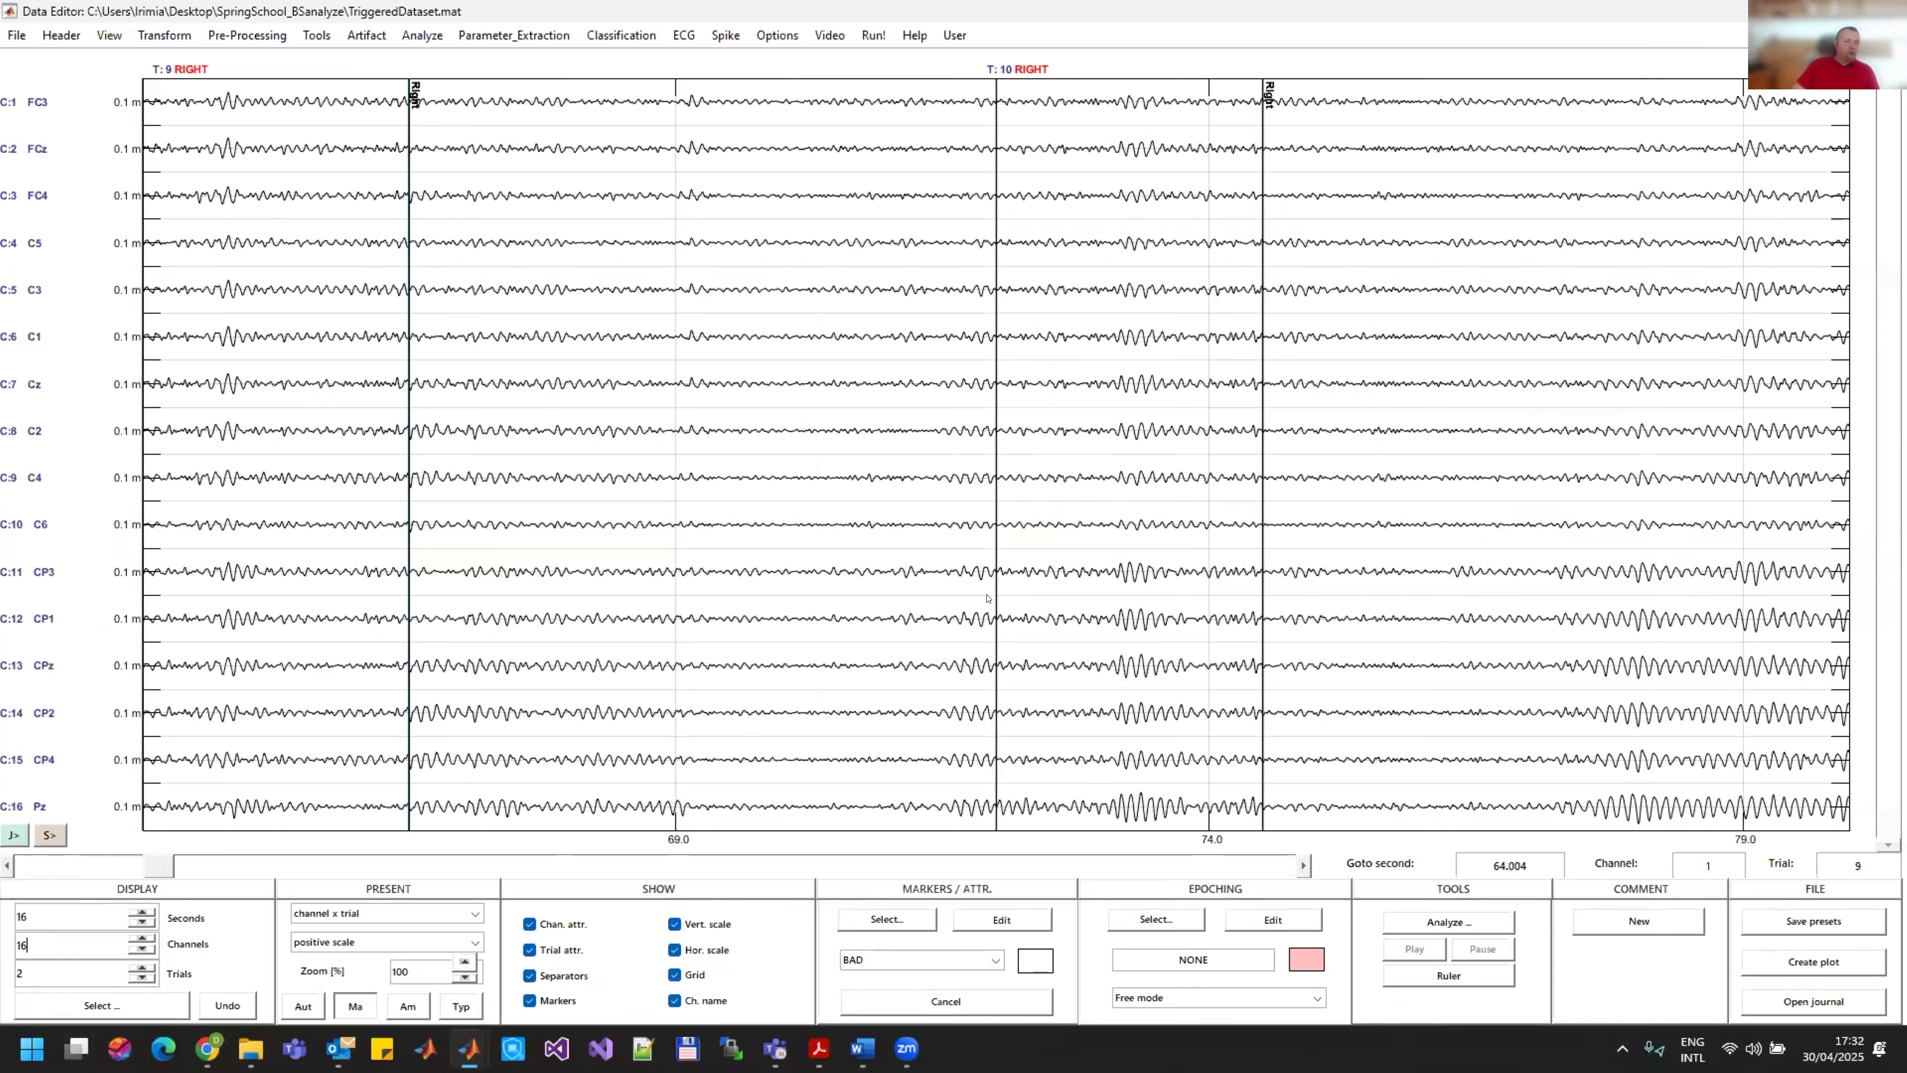
Step: Look through the RIGHT trials from the early part of the recording onward and examine all 16 channels for artifacts
click(32, 866)
click(32, 866)
click(33, 866)
click(33, 866)
click(32, 866)
click(749, 868)
click(763, 865)
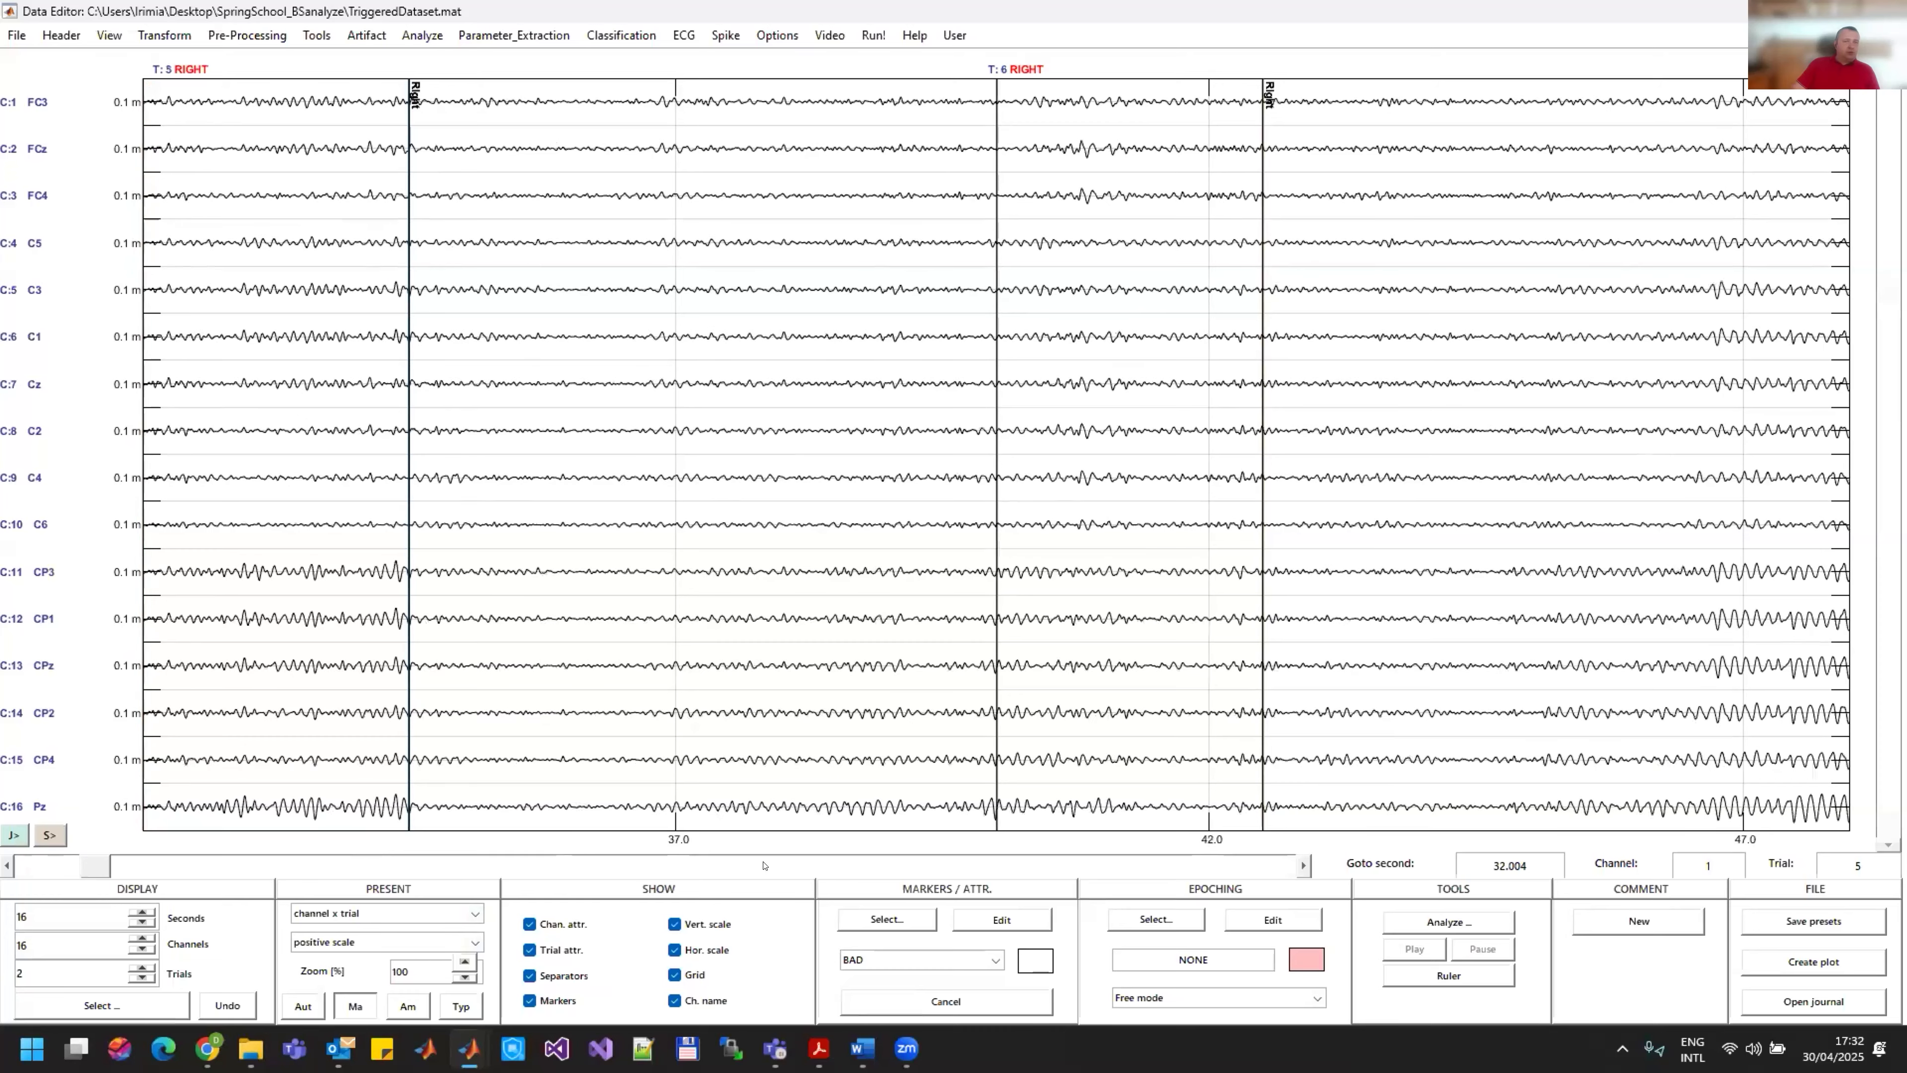
click(763, 865)
click(781, 866)
click(798, 867)
click(814, 869)
click(841, 872)
click(879, 876)
click(939, 879)
click(1014, 880)
click(1089, 867)
click(1141, 867)
click(1194, 869)
click(1197, 867)
click(1197, 868)
click(1197, 868)
click(1197, 868)
click(1198, 868)
click(1197, 867)
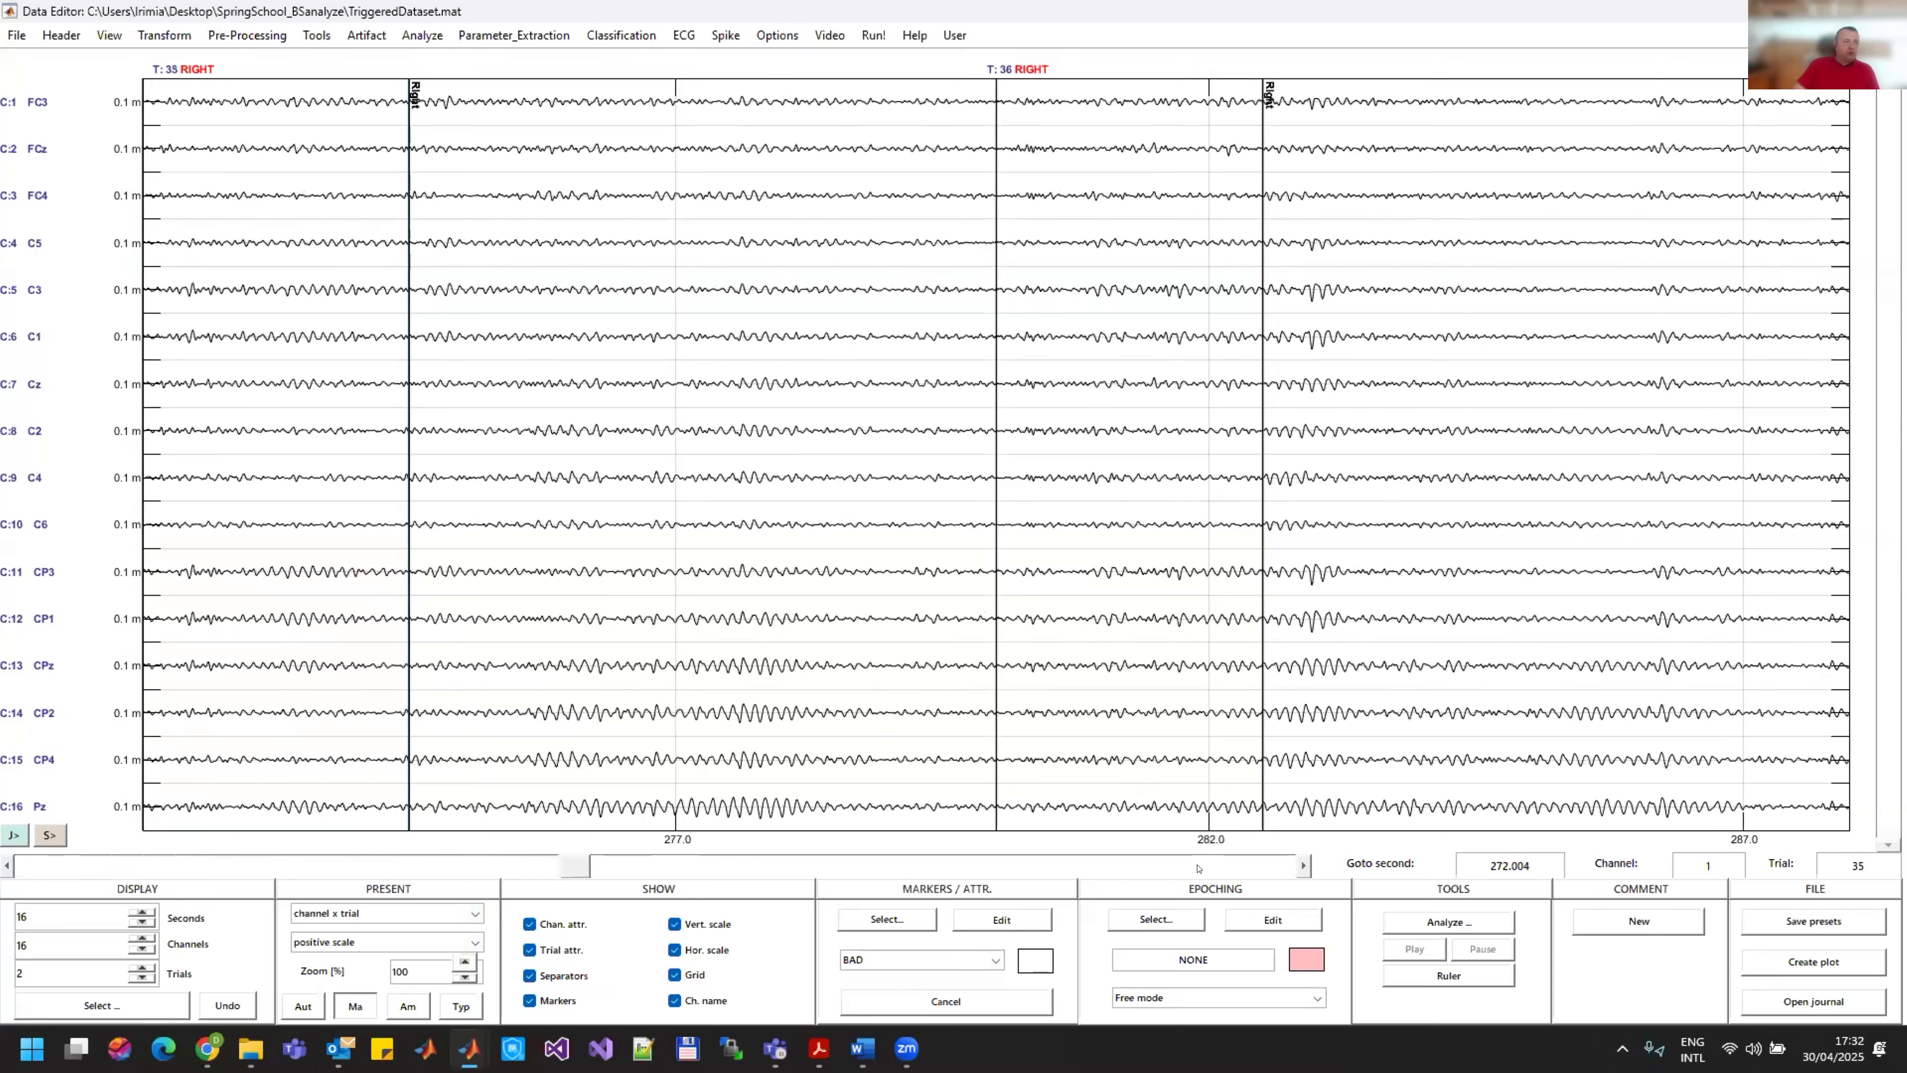
click(1198, 867)
click(1198, 867)
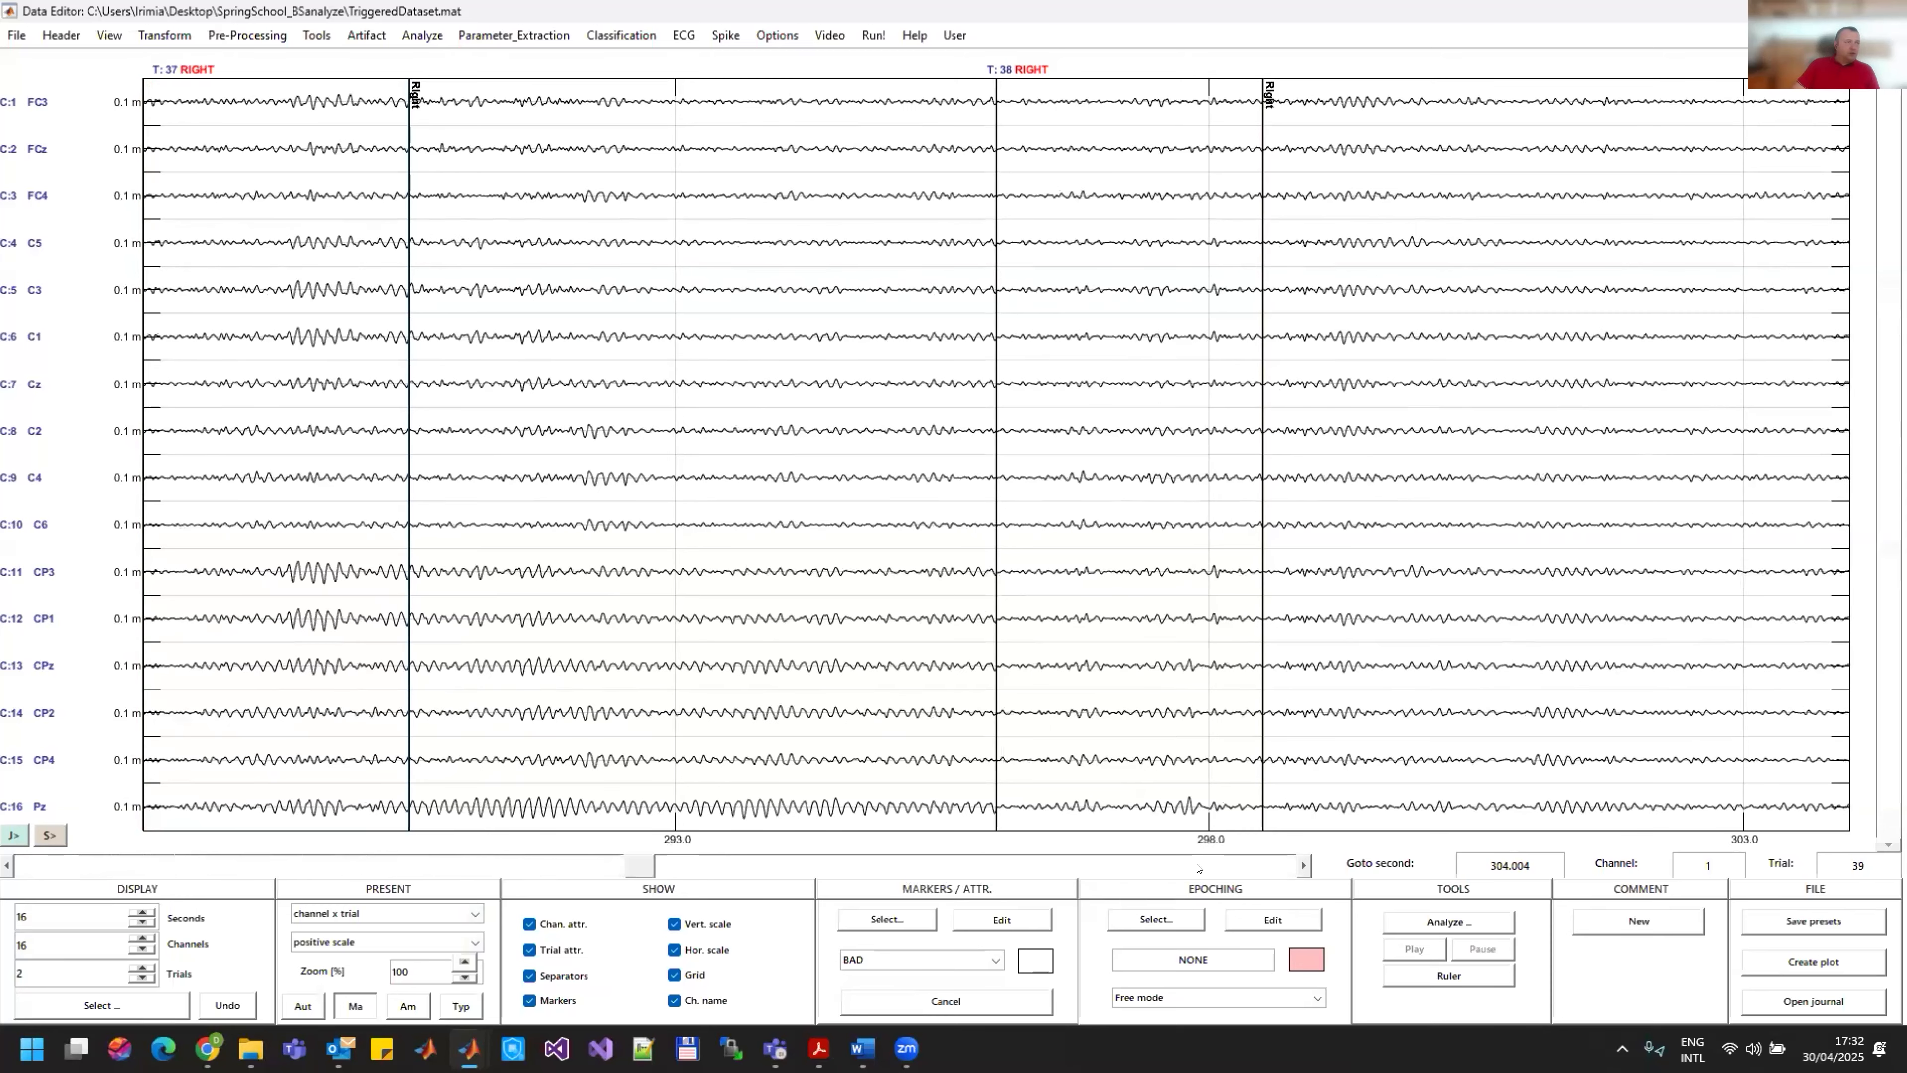
Step: Examine the signals of the LEFT trials for artifacts up to the last trial of the recording
click(1198, 868)
click(1197, 868)
click(1197, 868)
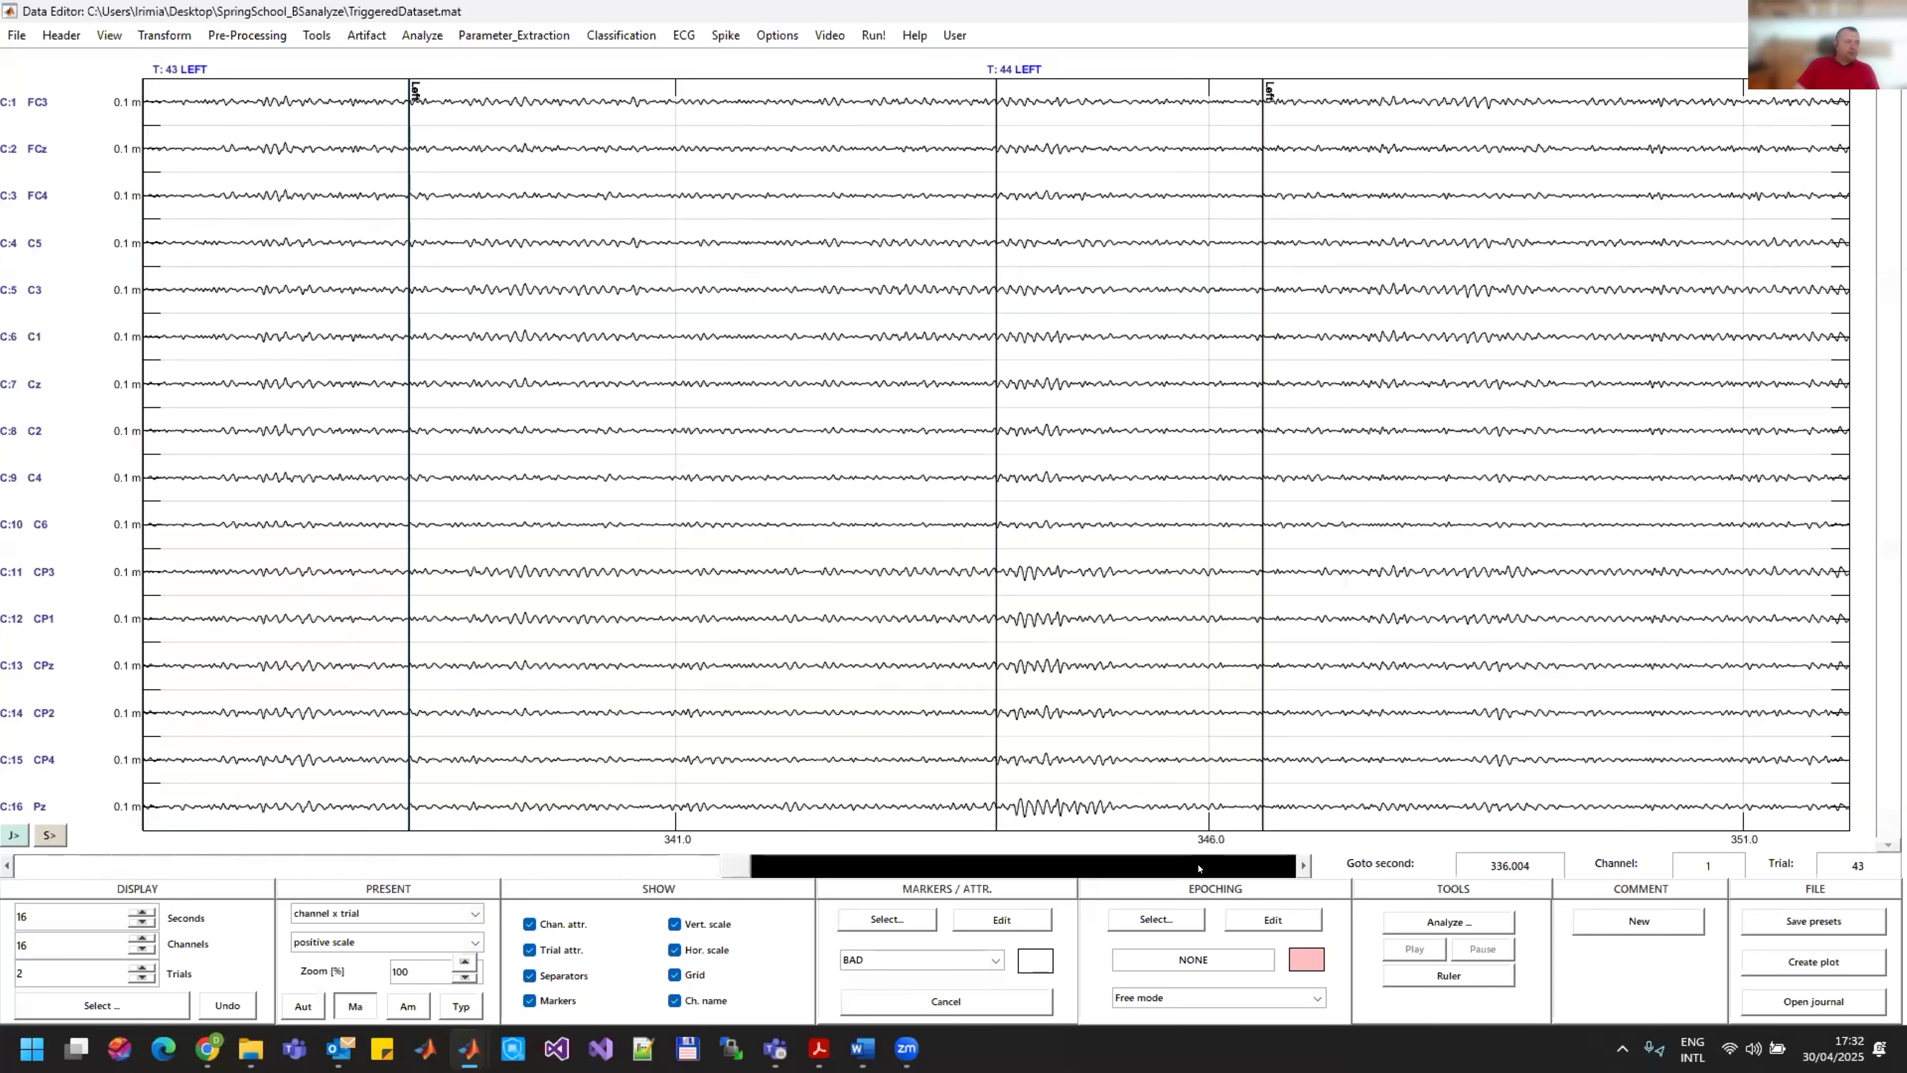
click(1197, 868)
click(1198, 867)
click(1226, 868)
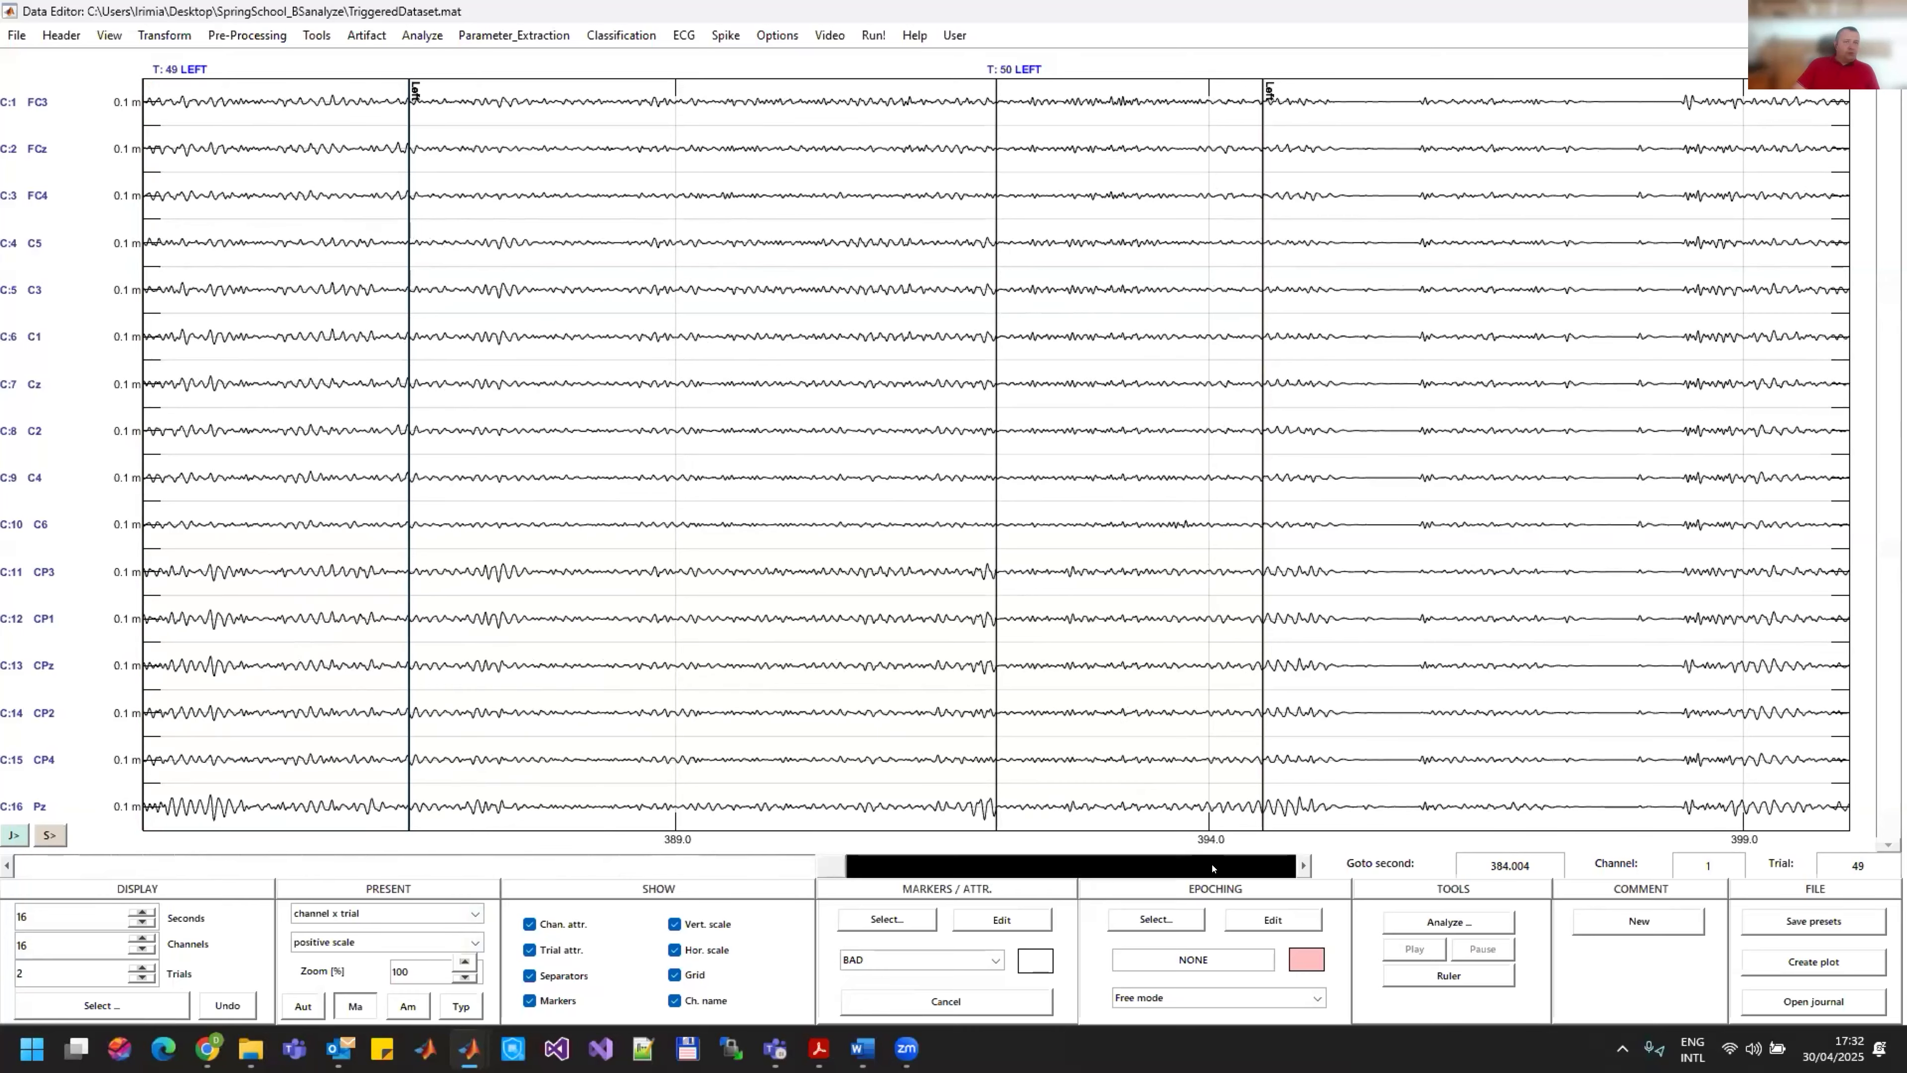
click(1227, 867)
click(1228, 868)
click(1229, 868)
click(1229, 867)
click(1239, 869)
click(1250, 872)
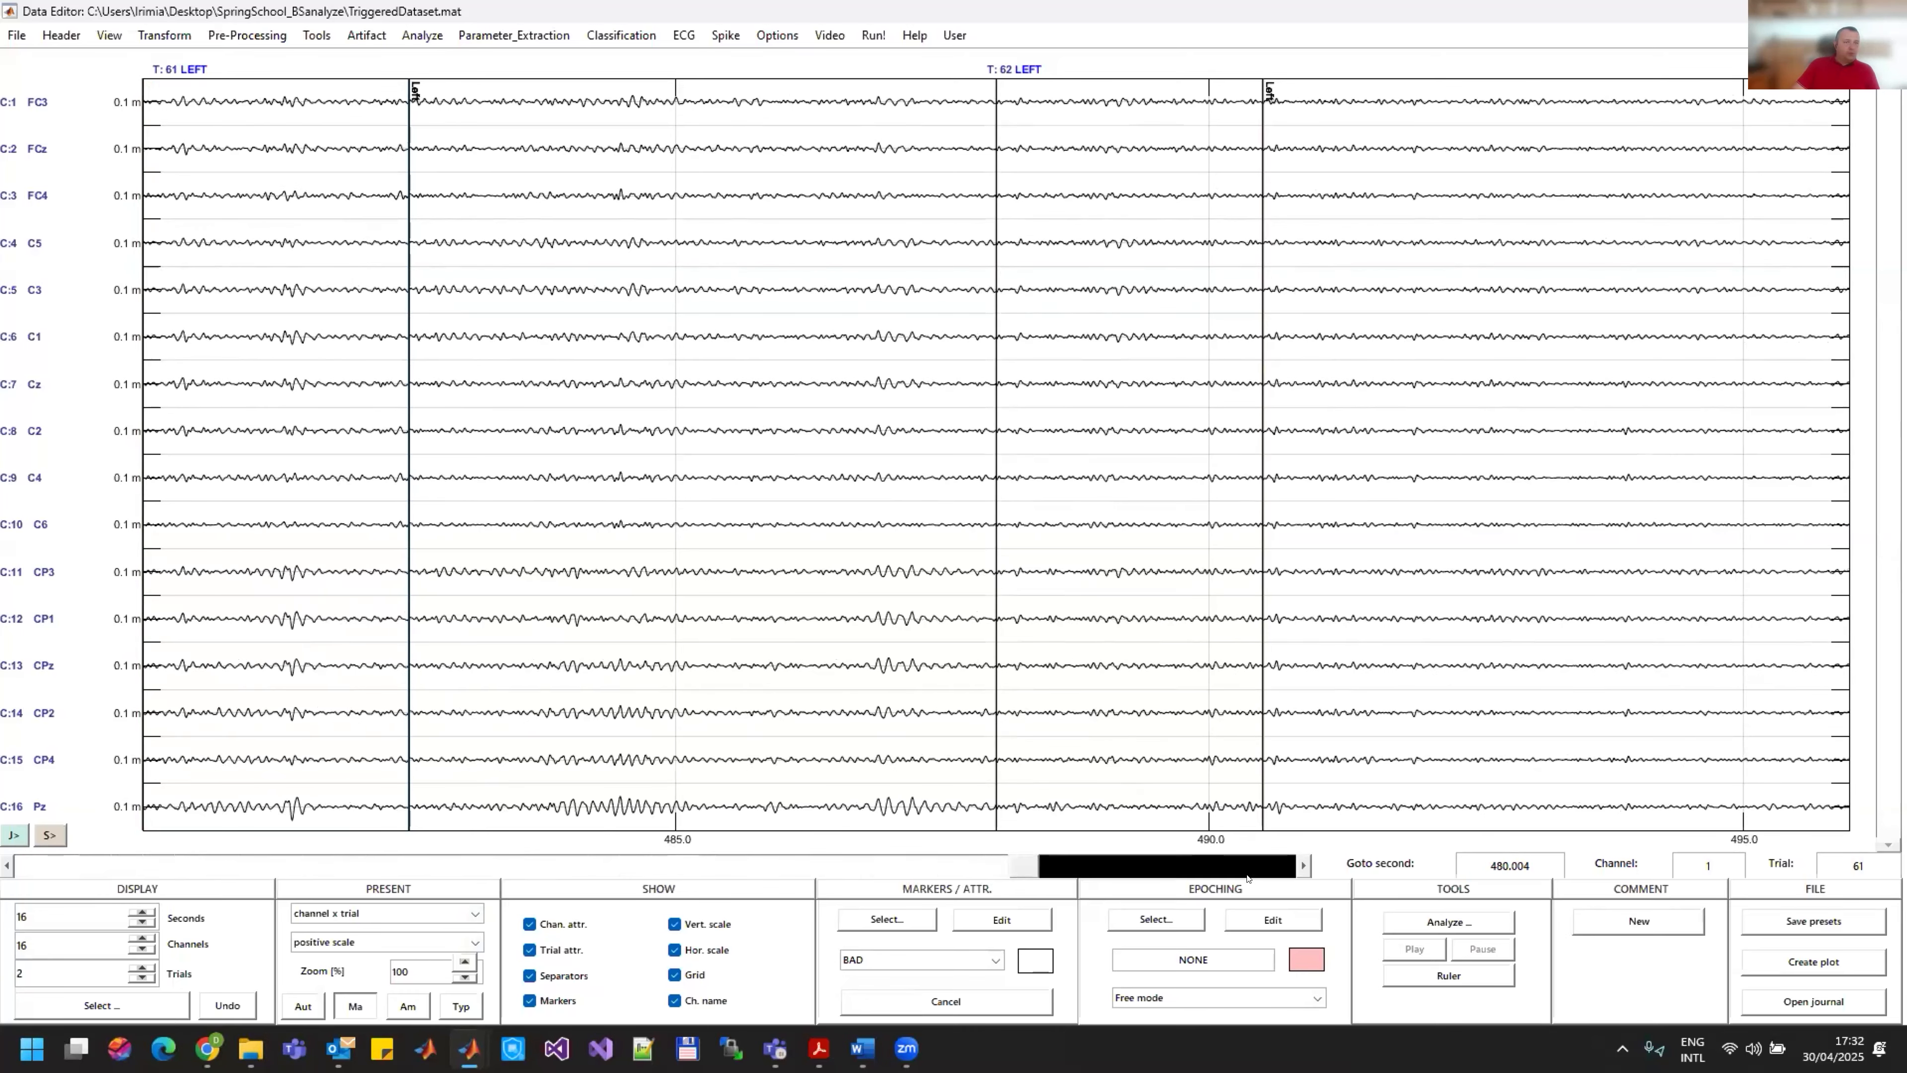
click(1260, 874)
click(1262, 870)
click(1264, 868)
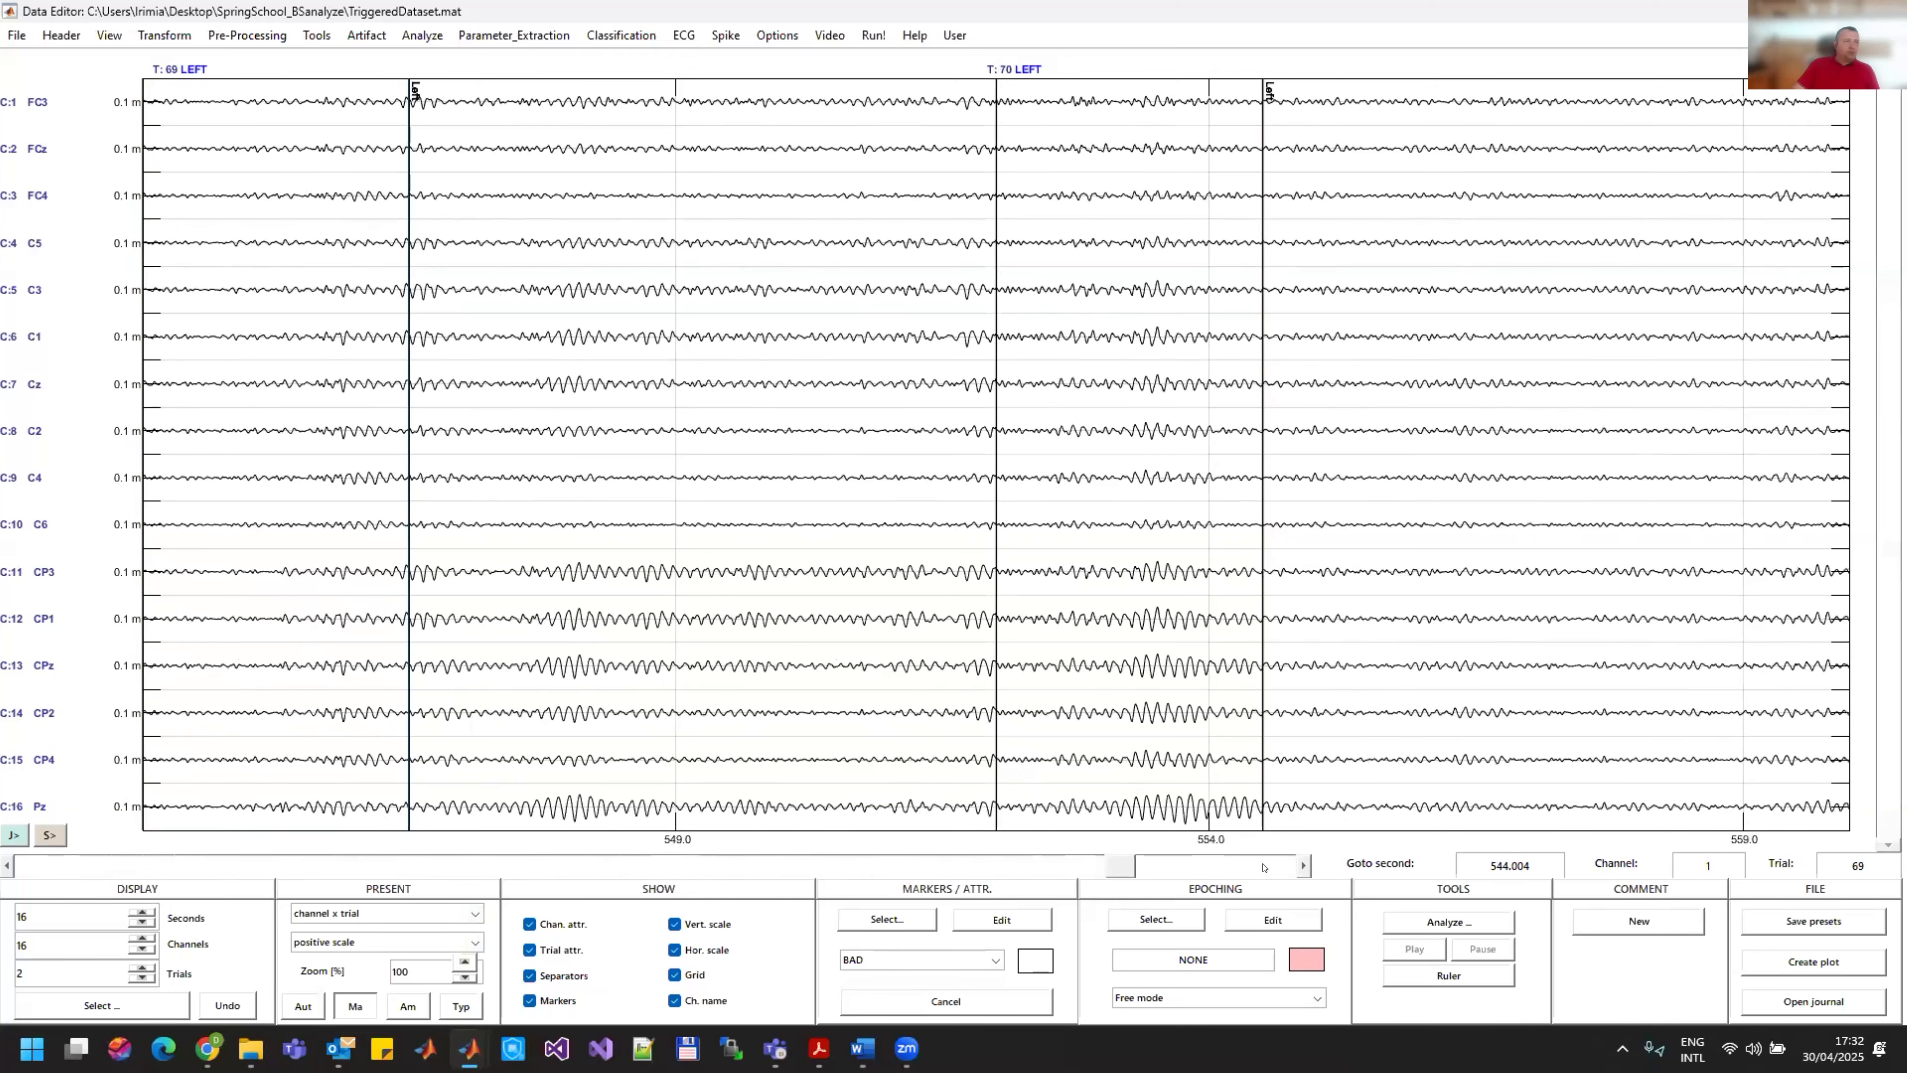
click(1263, 867)
click(1263, 868)
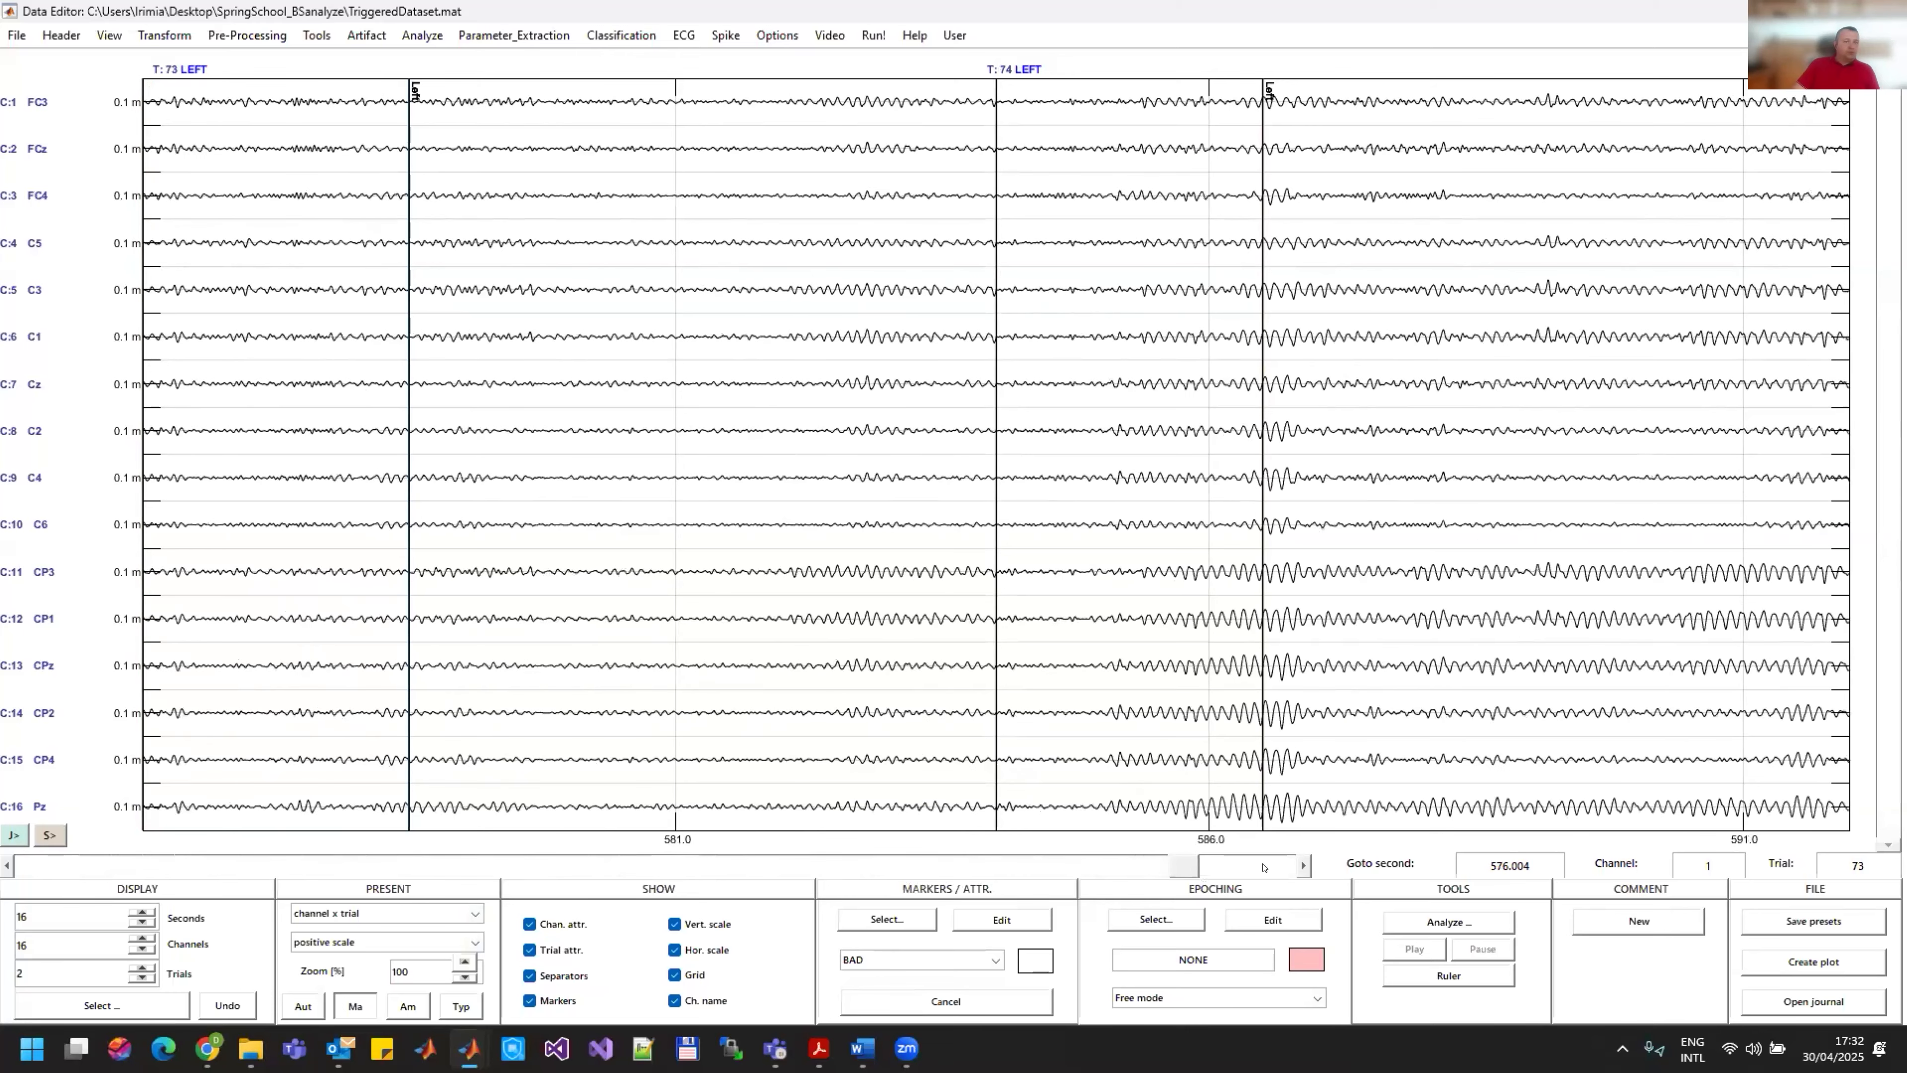
click(1263, 867)
click(1263, 868)
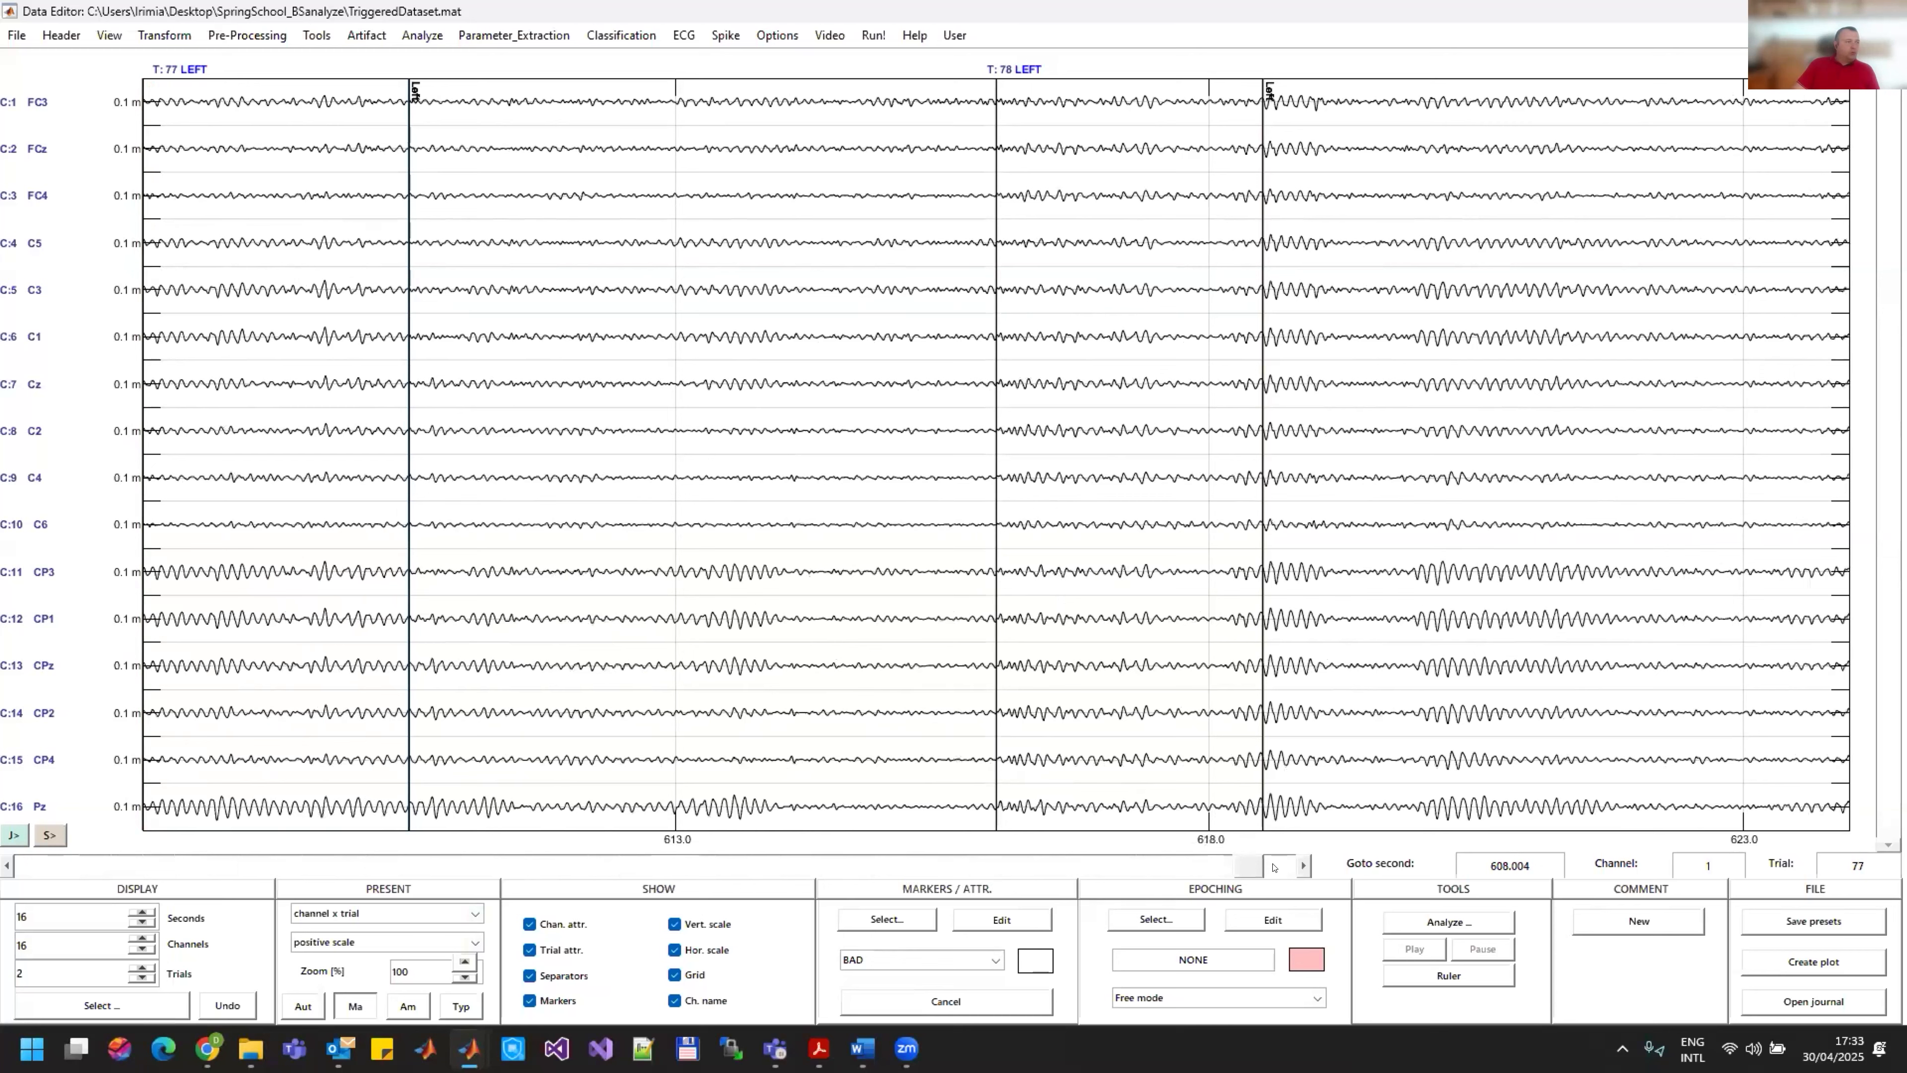
click(1274, 867)
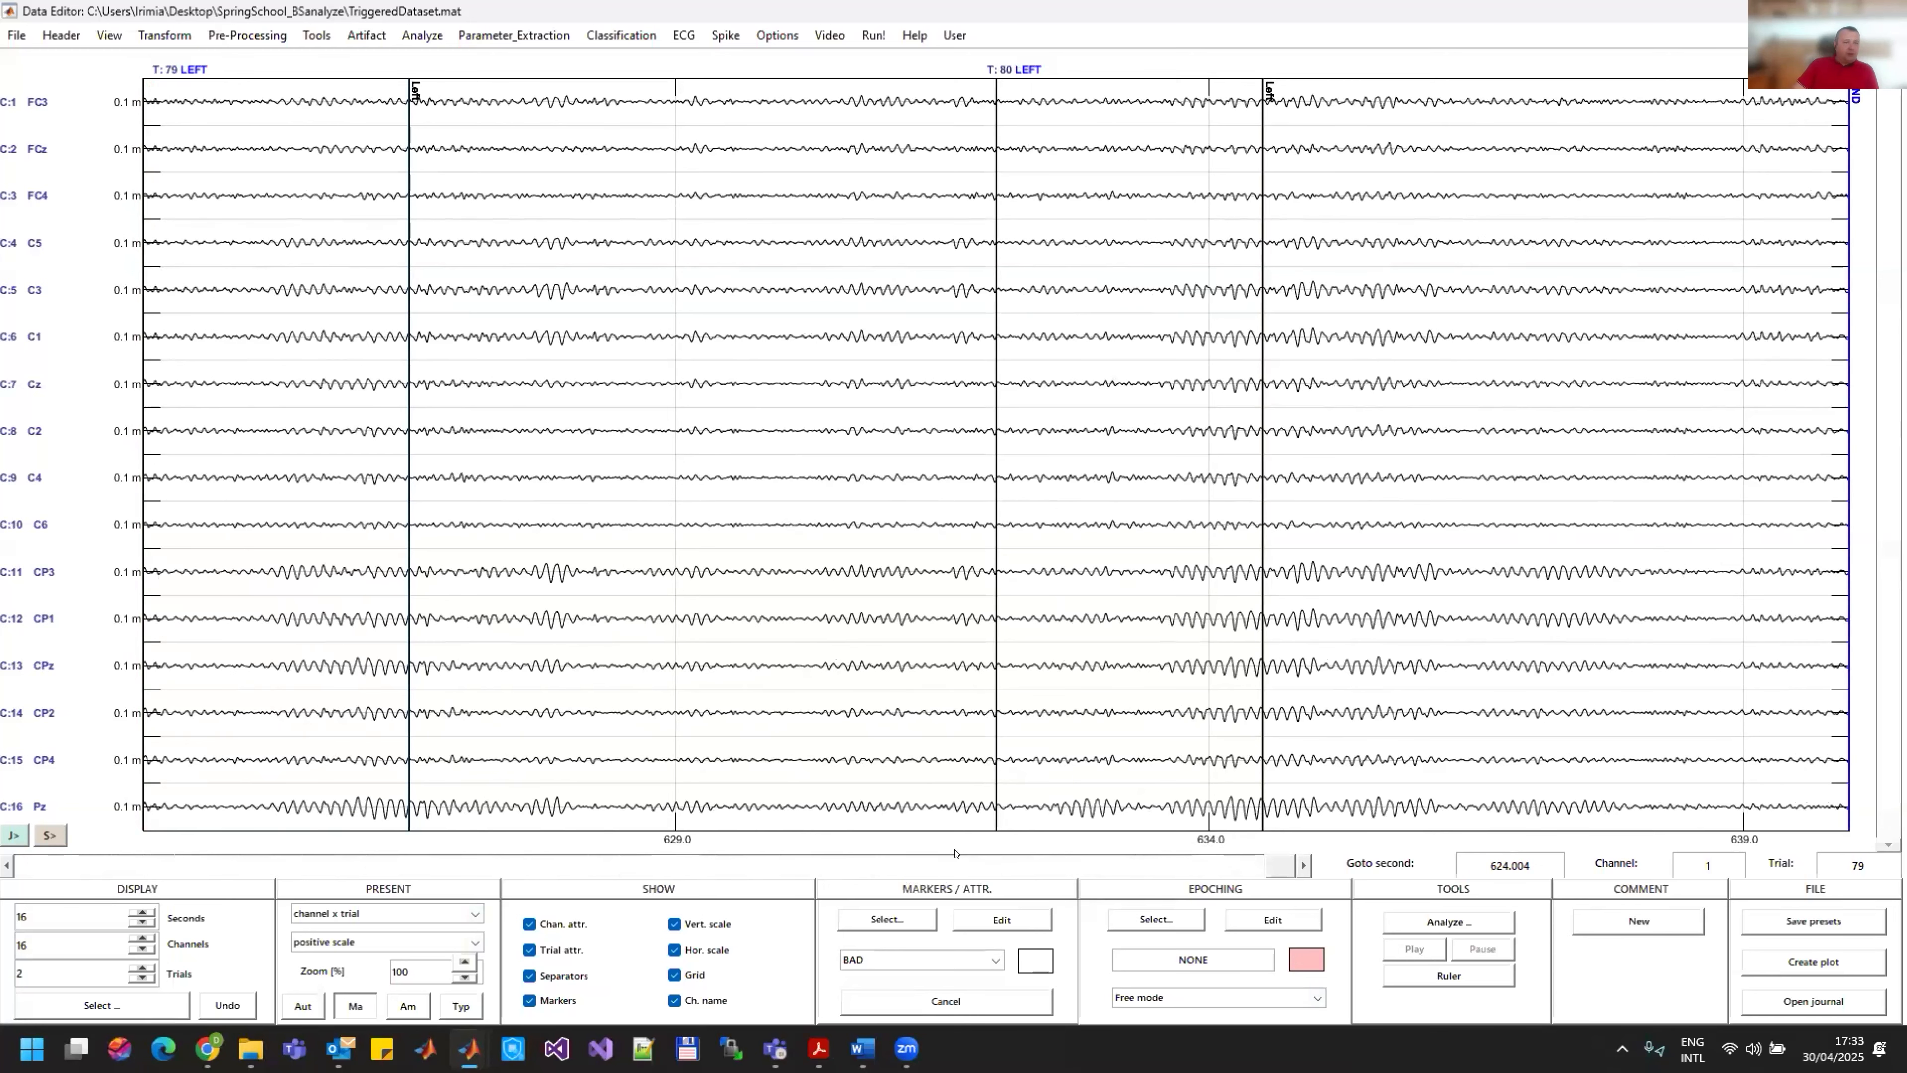
Step: Choose the ARTIFACT attribute and assign it to trial 76
click(670, 868)
click(670, 868)
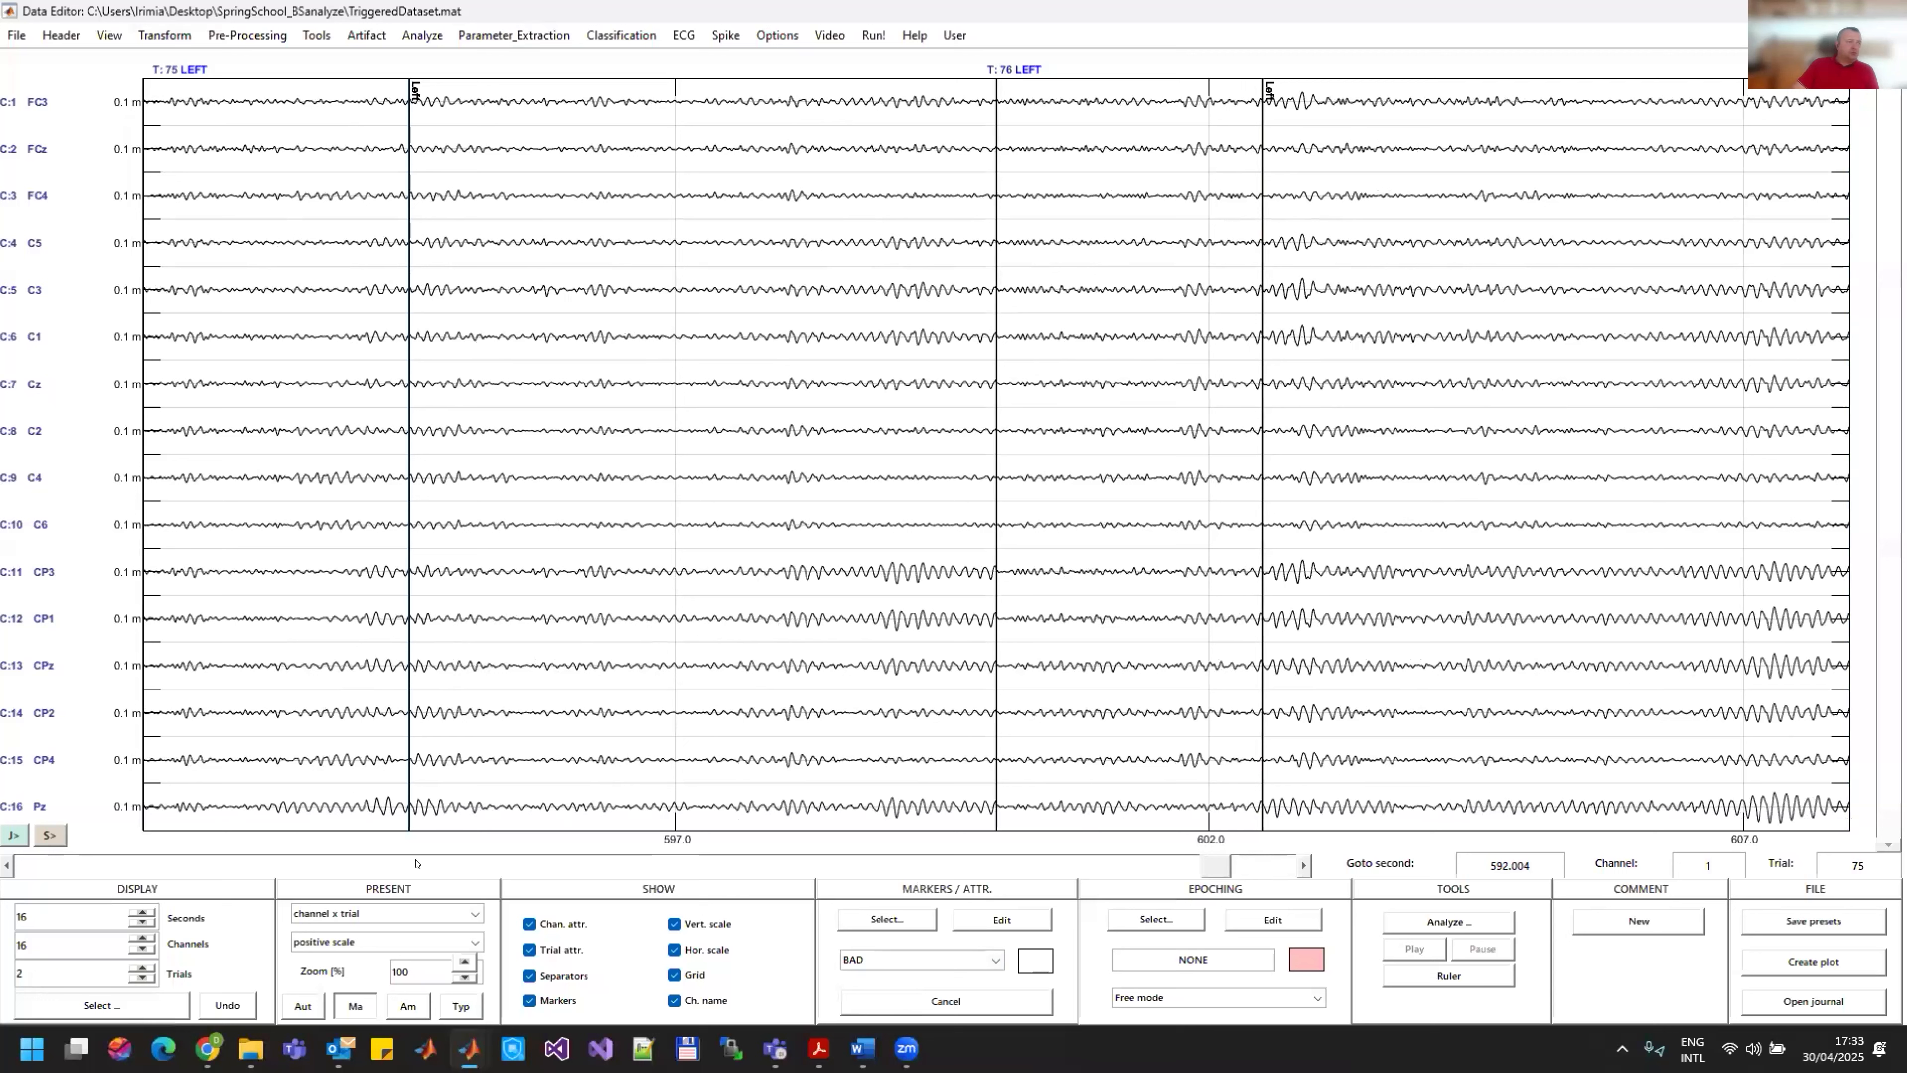
click(988, 948)
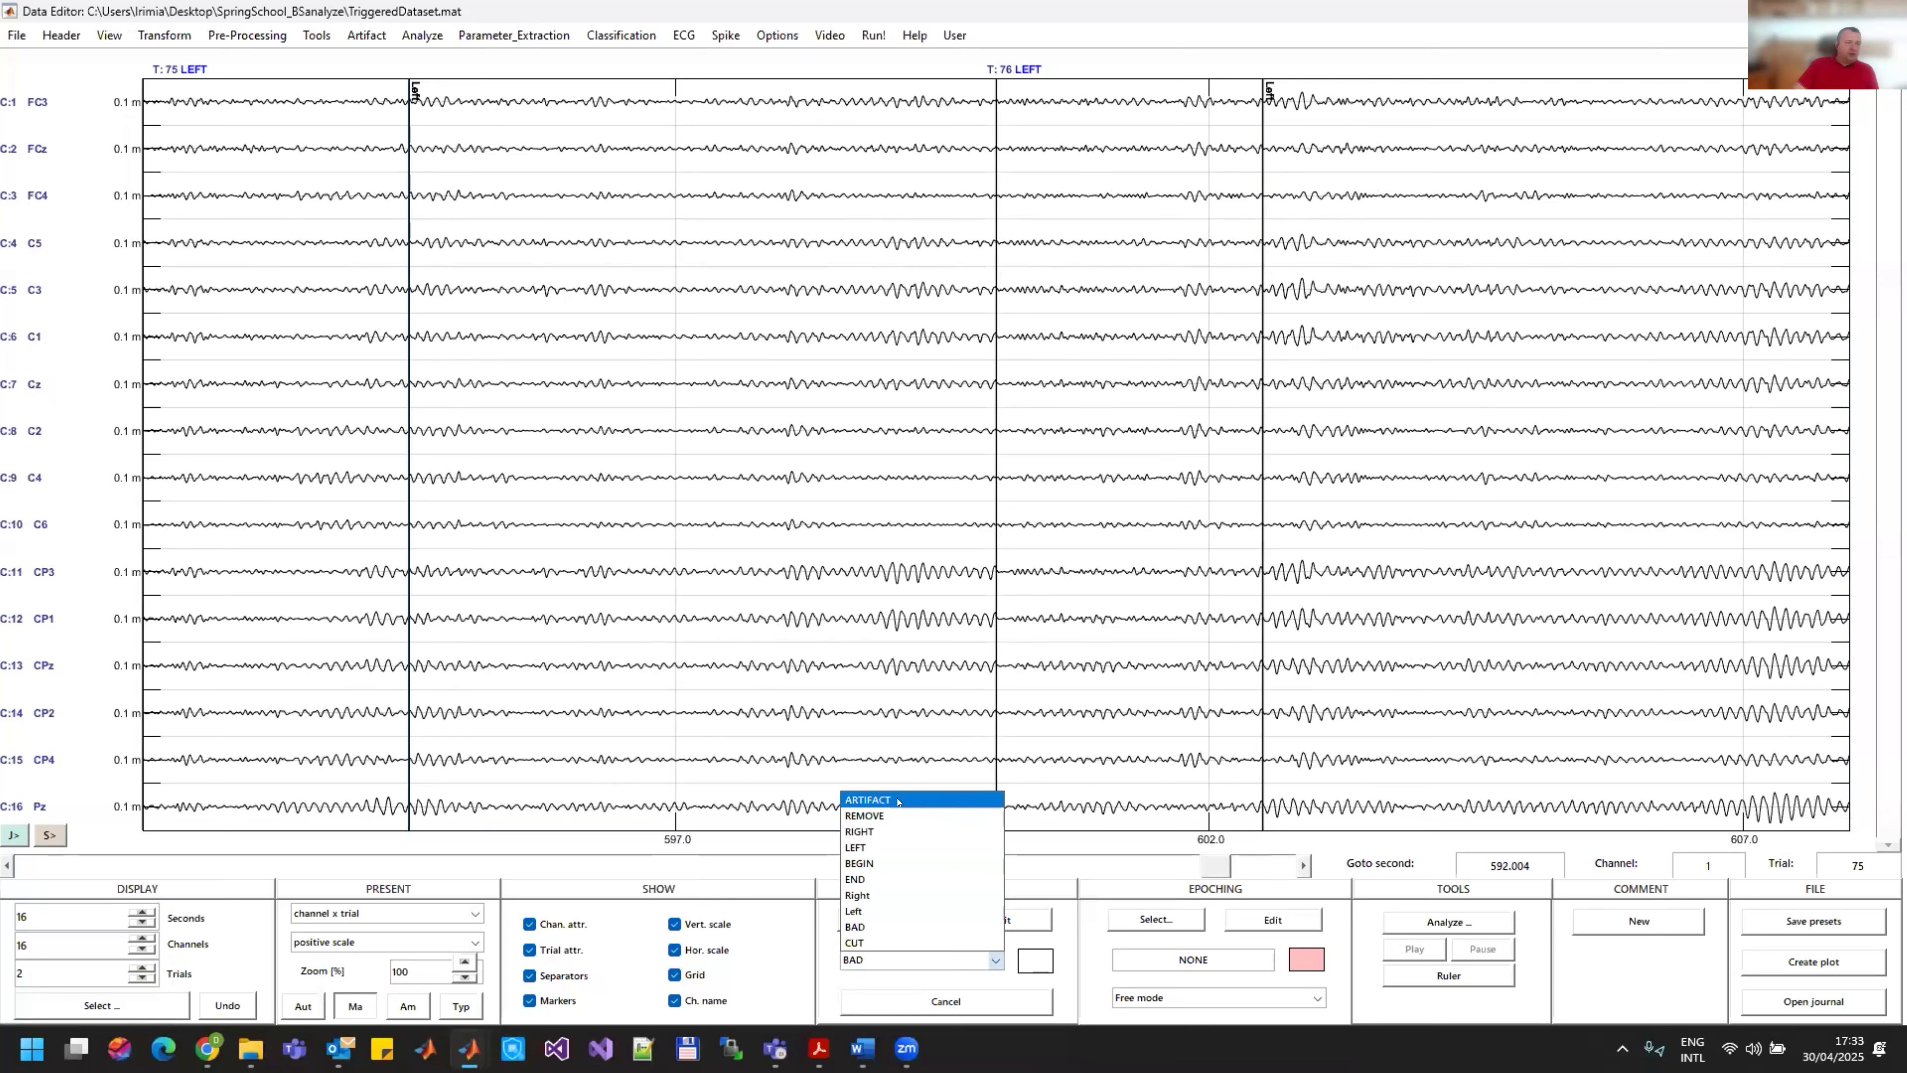
click(901, 797)
click(1752, 814)
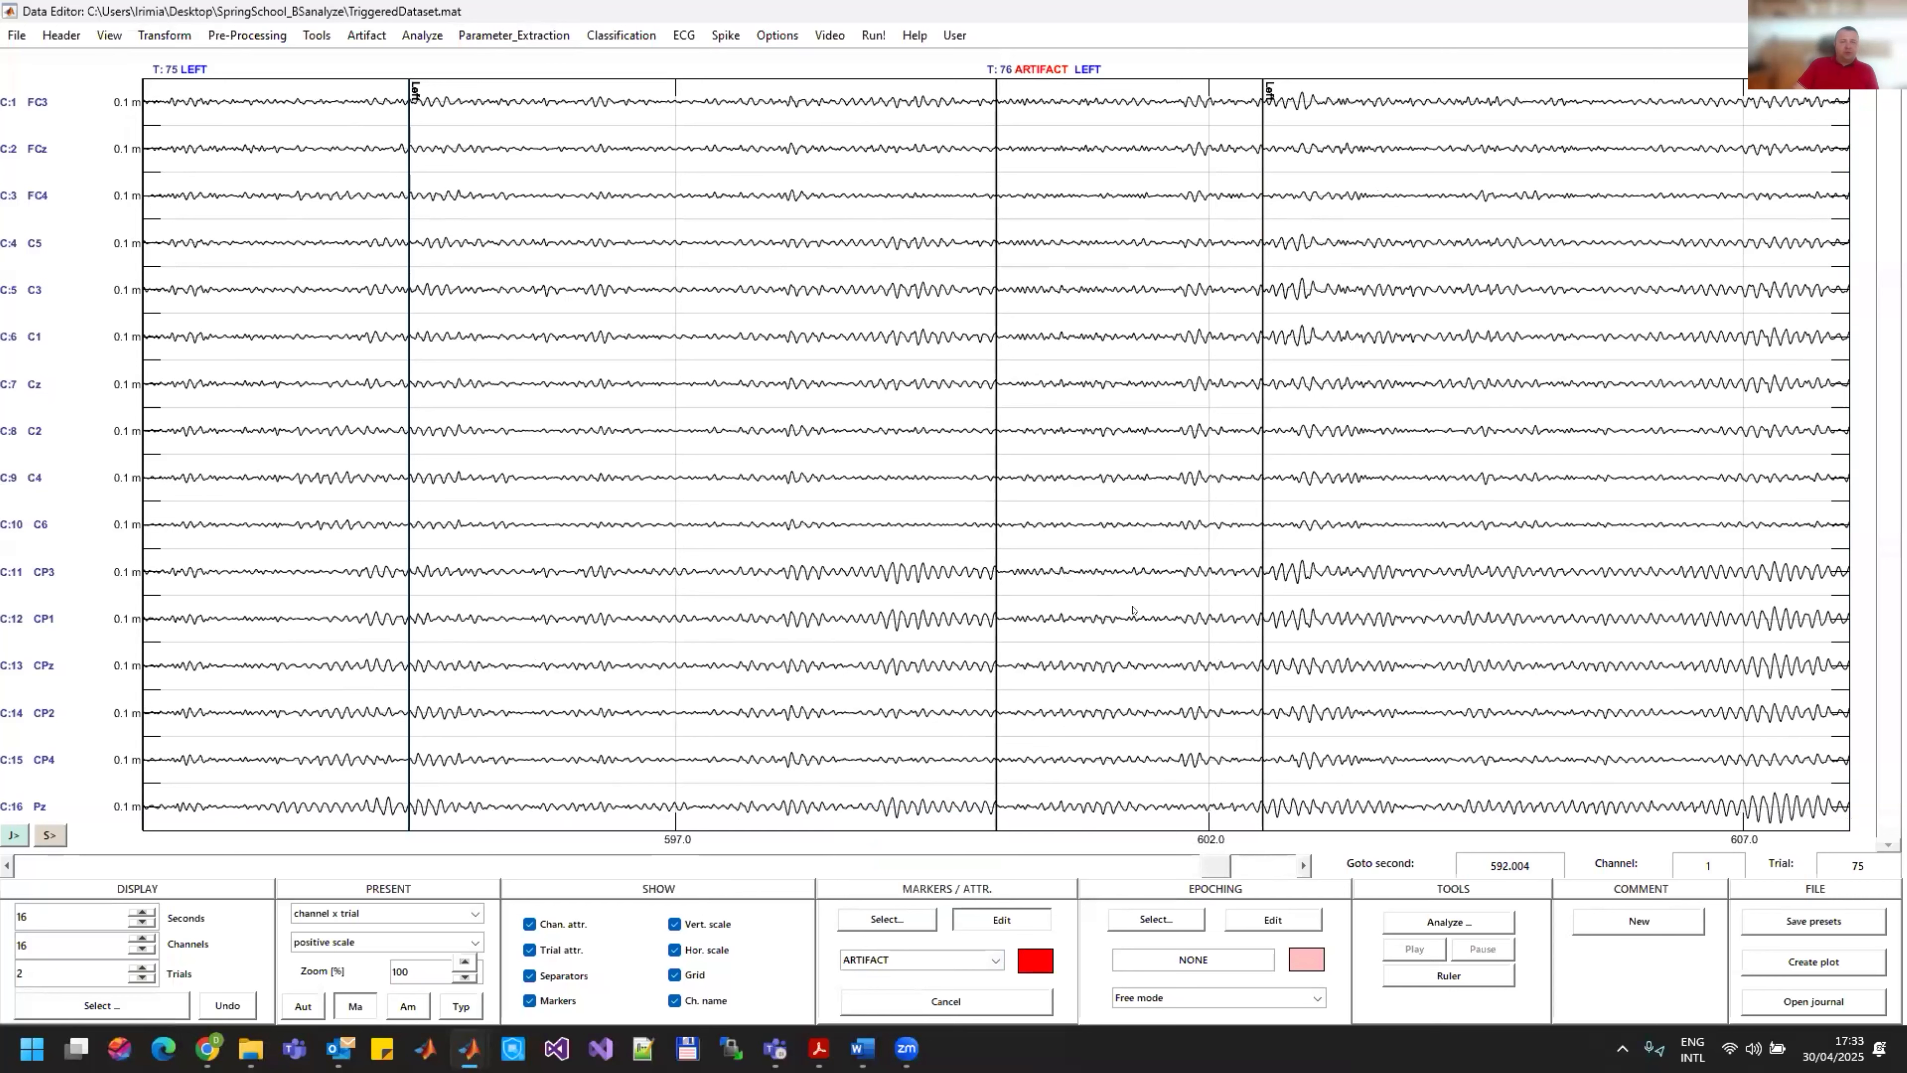
Step: Remove the ARTIFACT attribute from trial 76 after checking the neighbouring LEFT trials
click(81, 865)
click(81, 865)
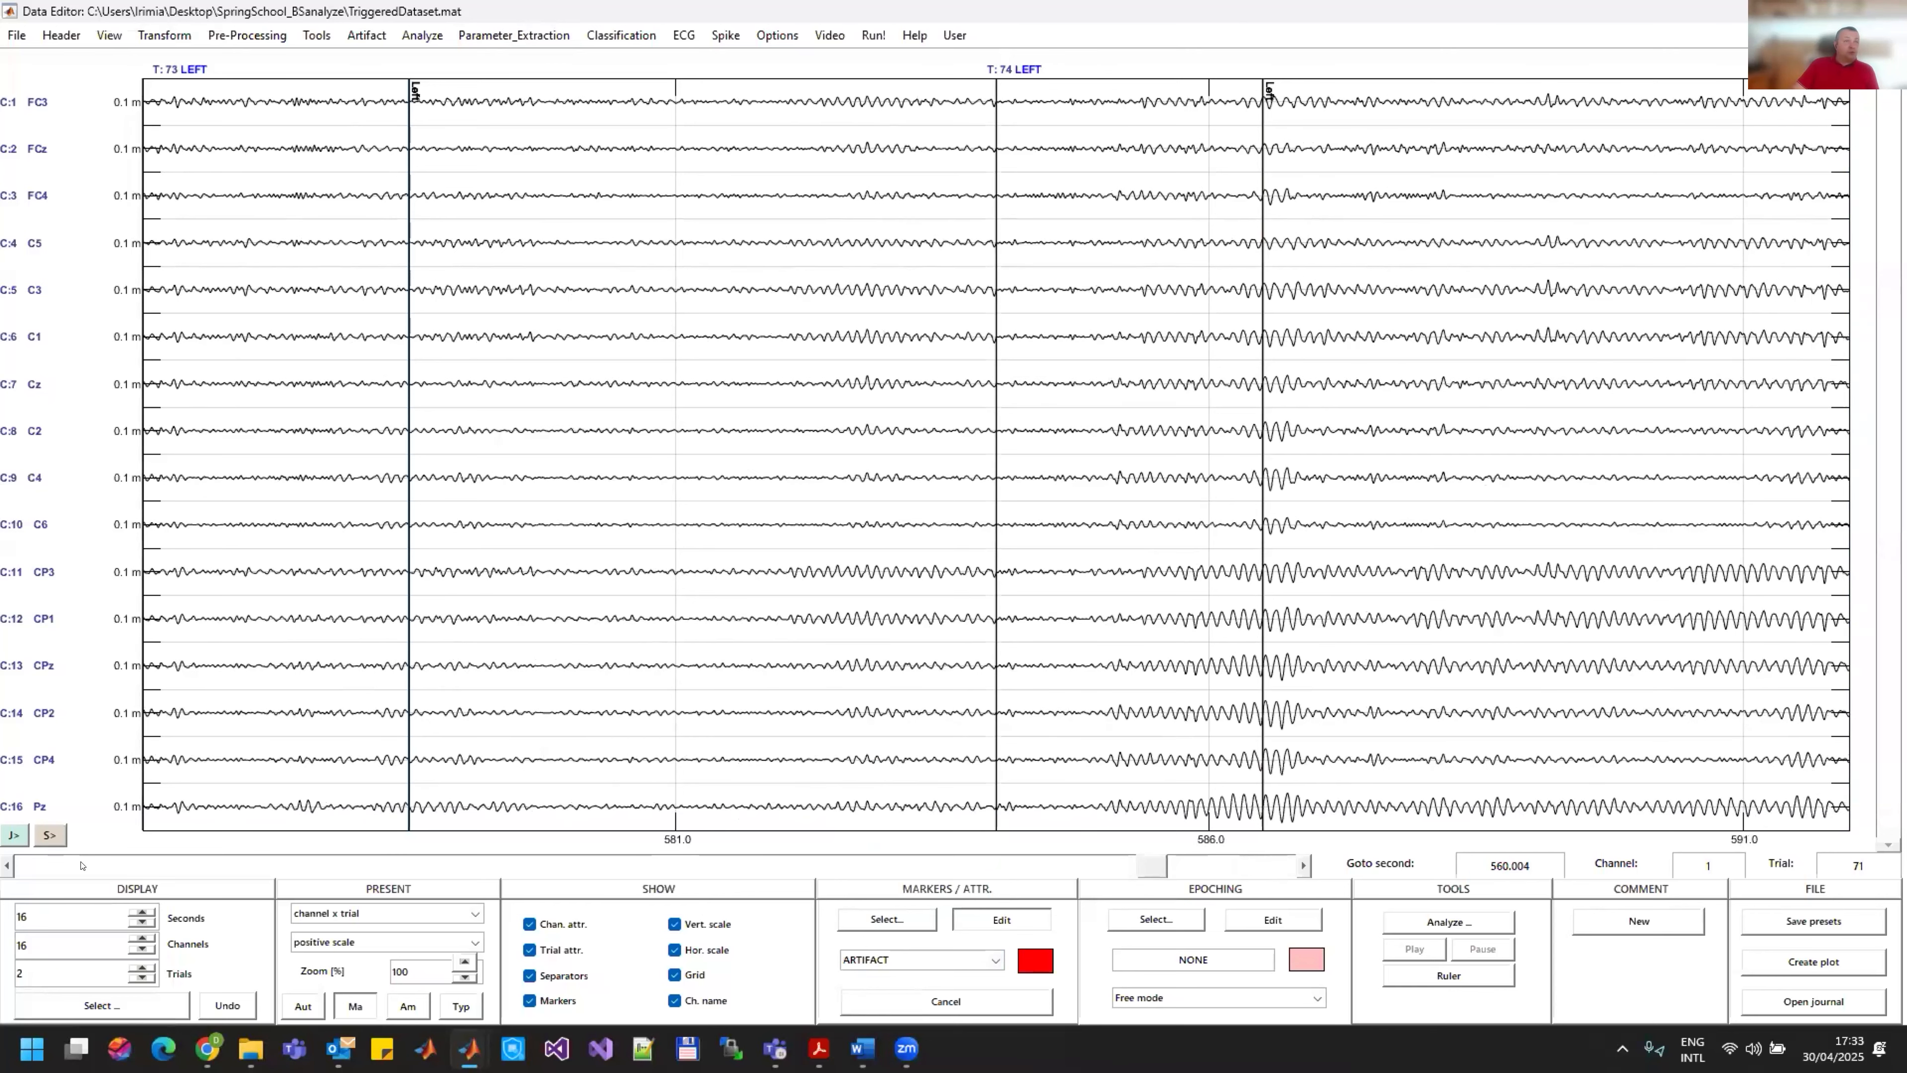
click(80, 865)
click(81, 865)
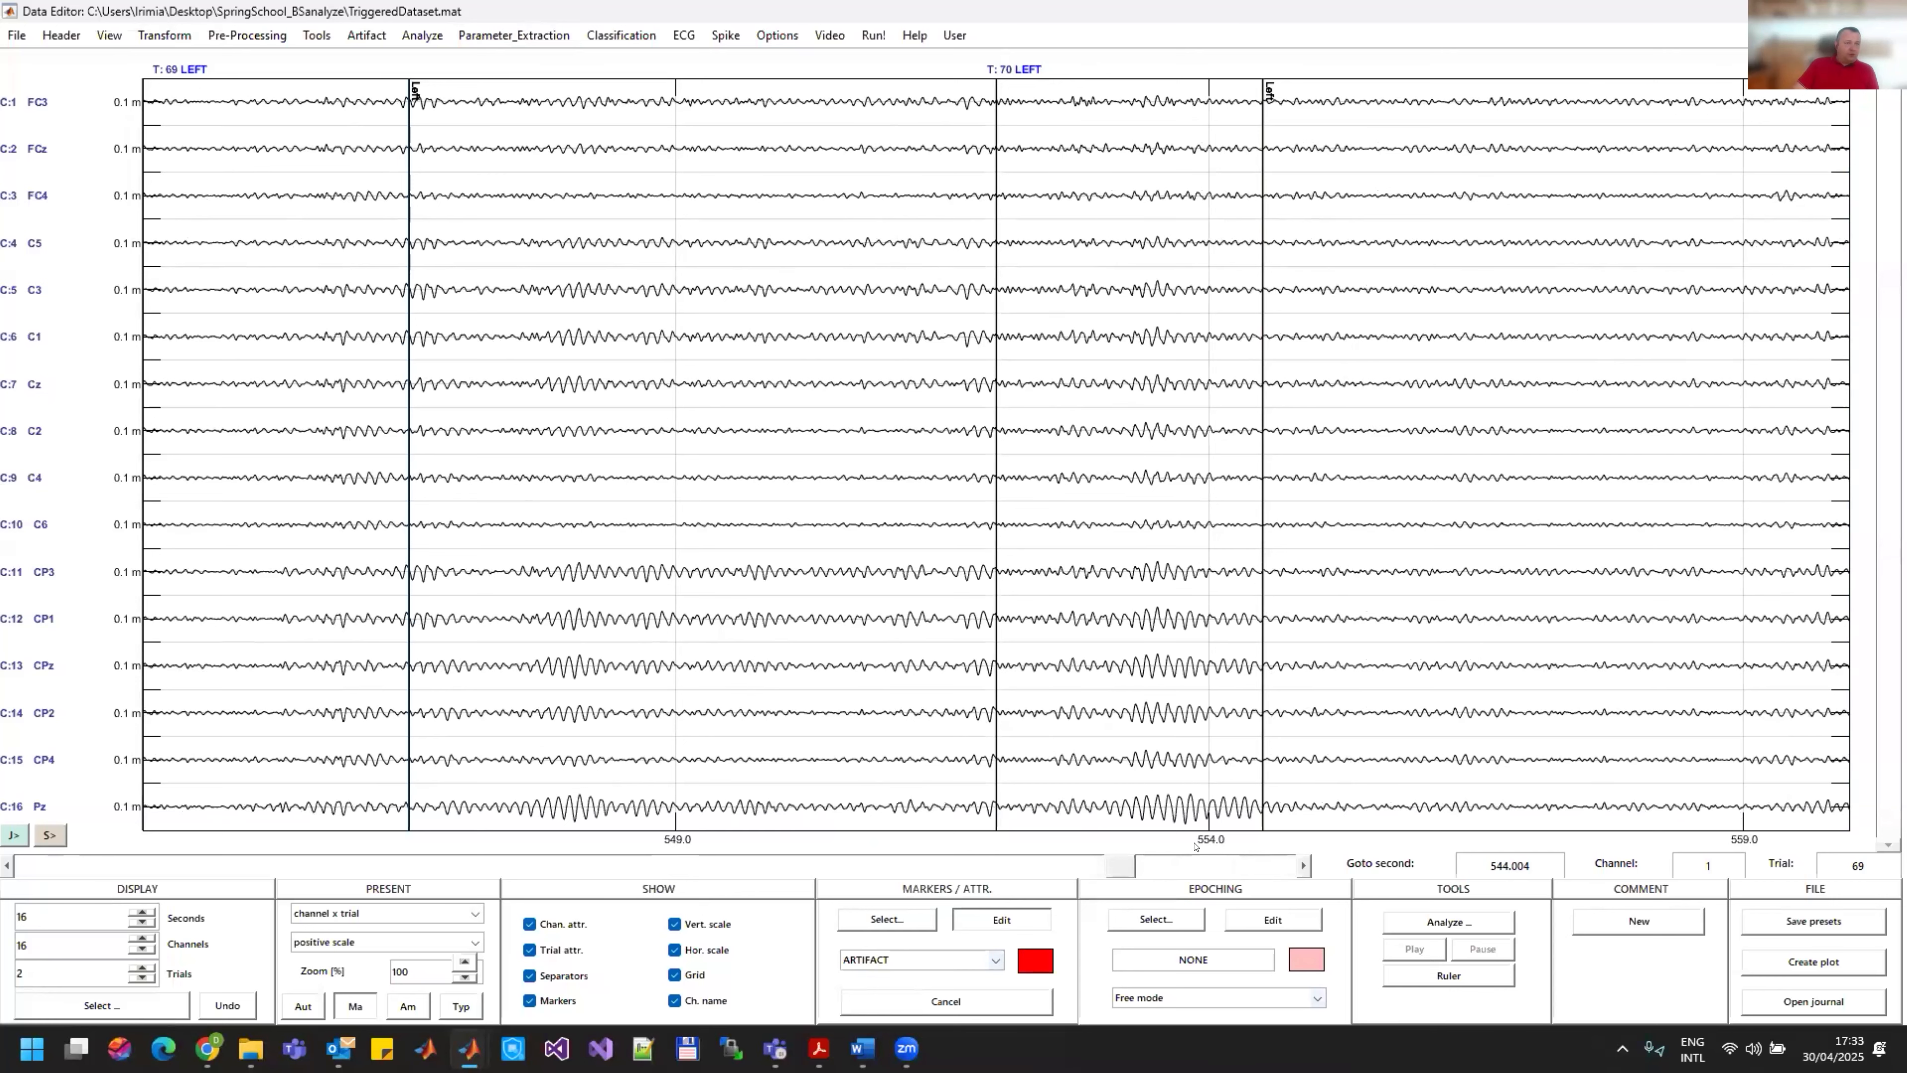
click(1228, 869)
click(1239, 866)
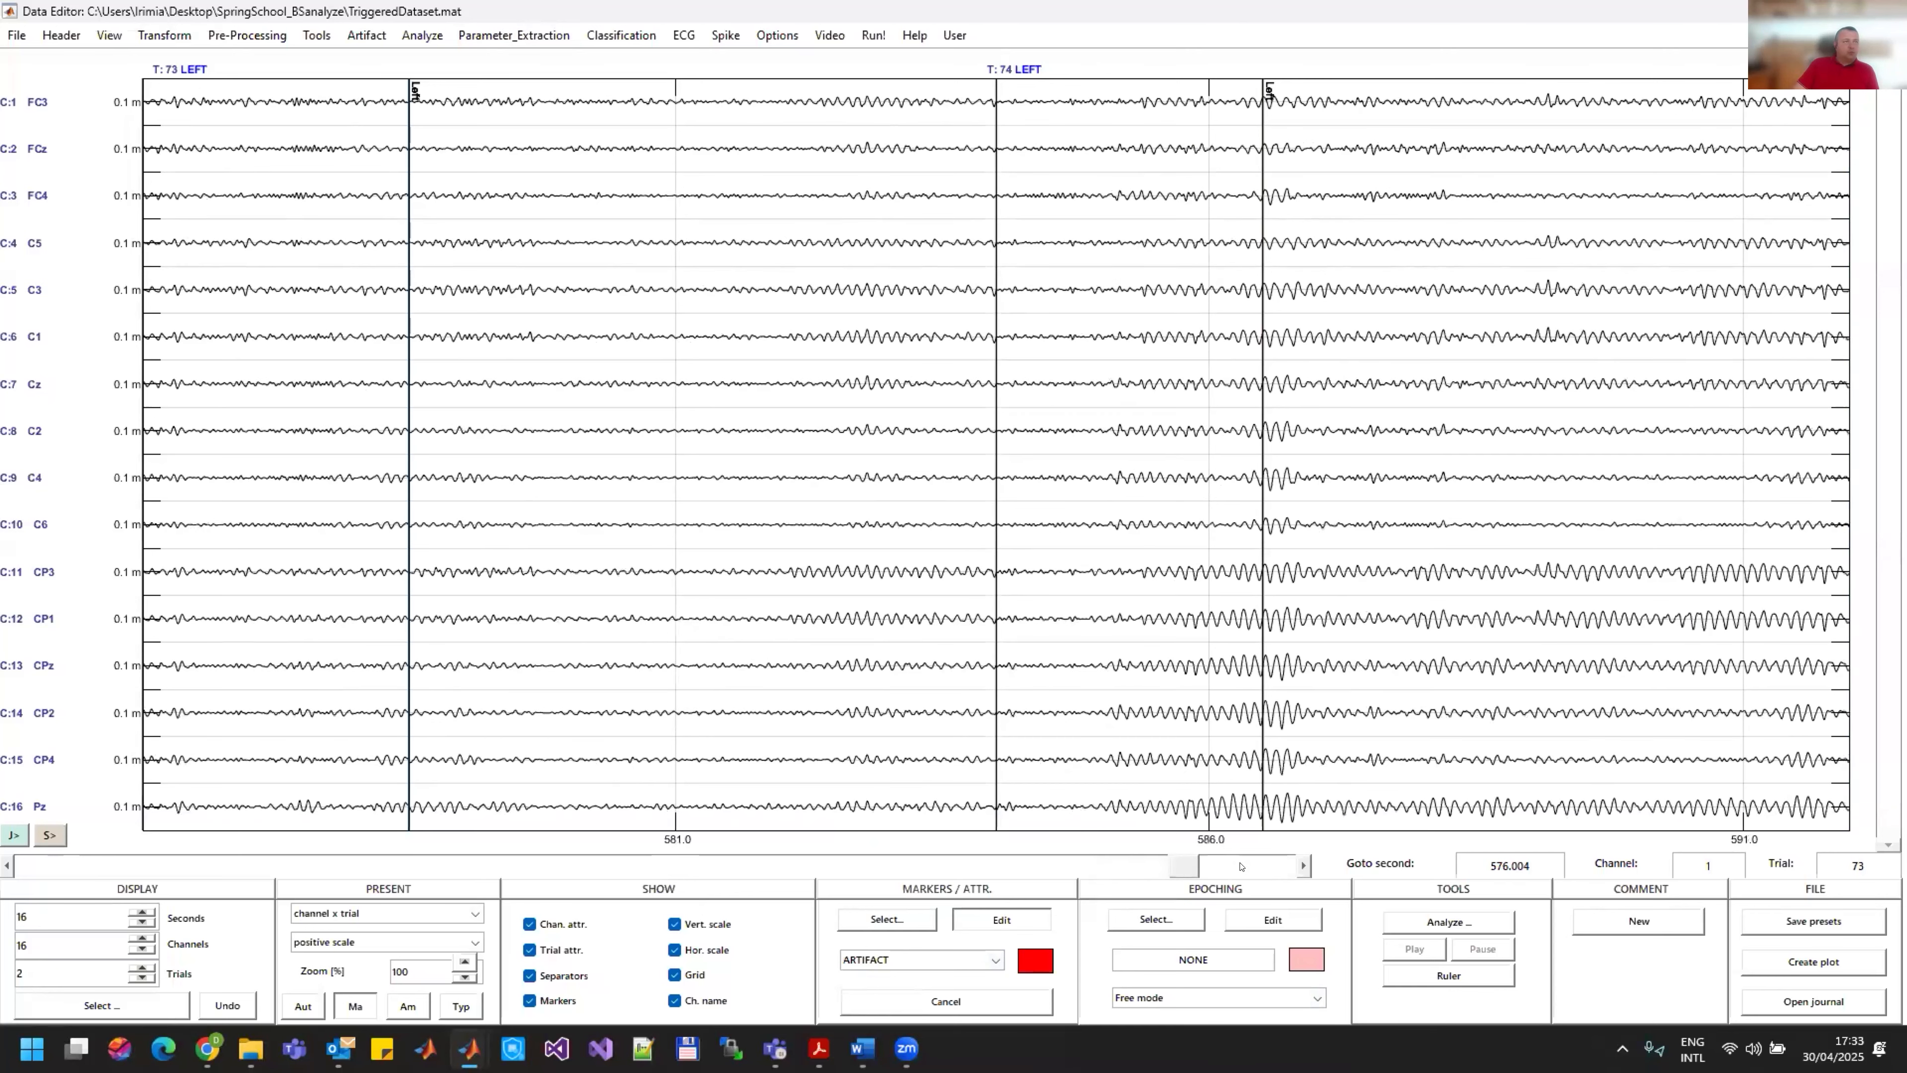
click(1241, 866)
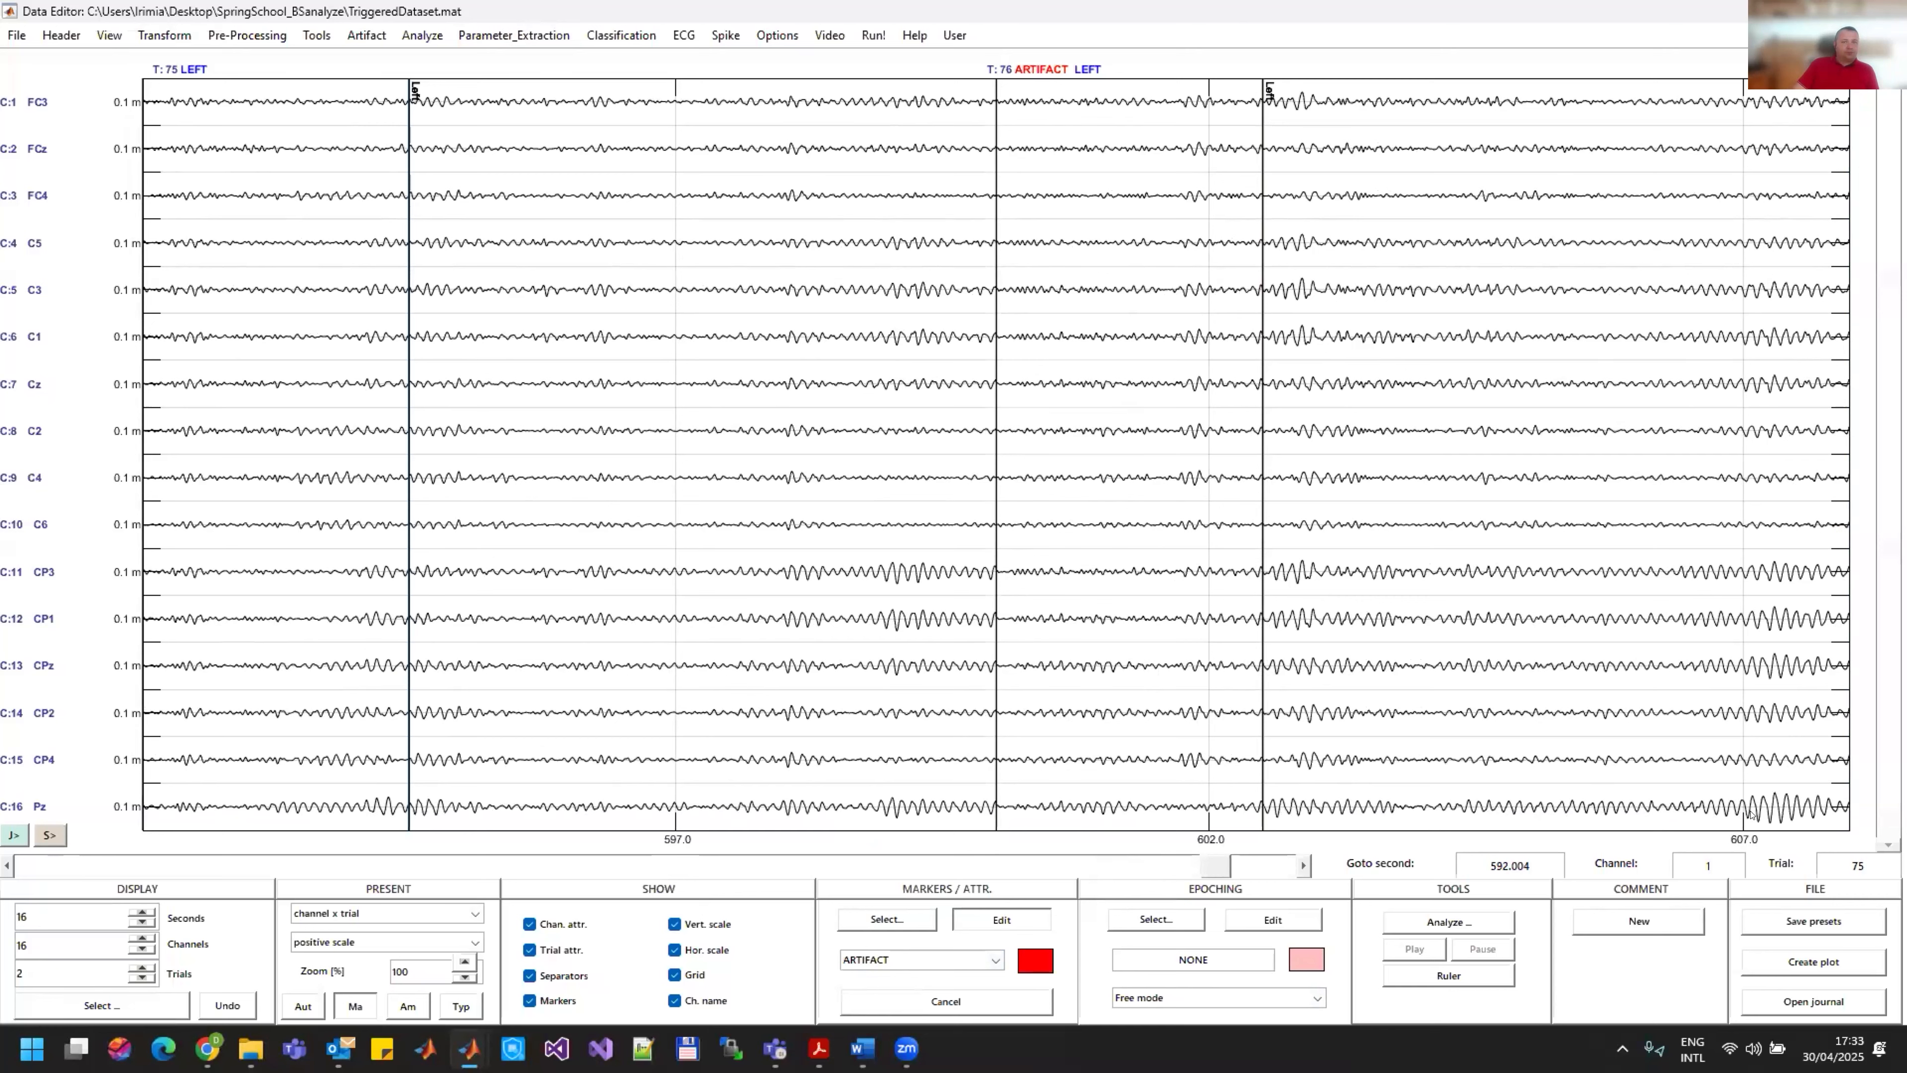
click(1643, 817)
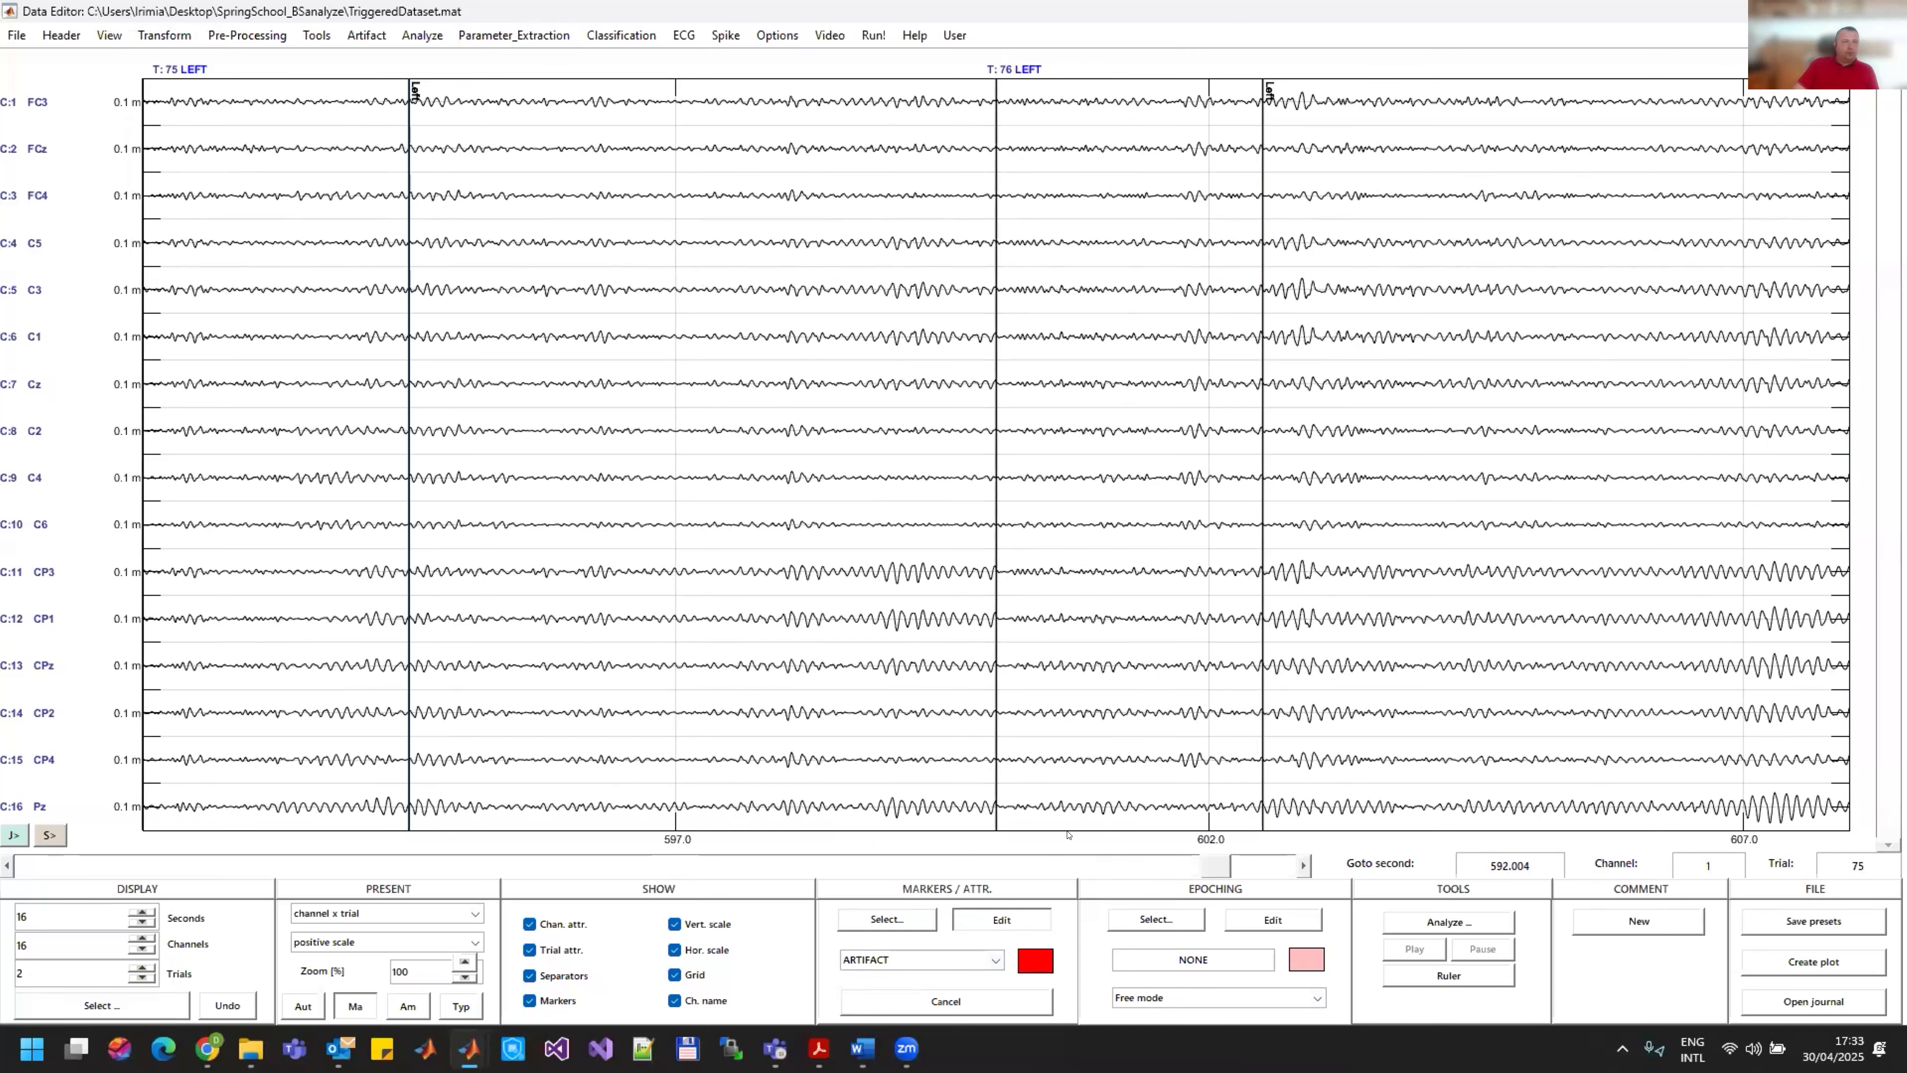
Step: Compare LEFT trials 65 to 76 once more and assign the ARTIFACT attribute to trial 76 again
click(611, 875)
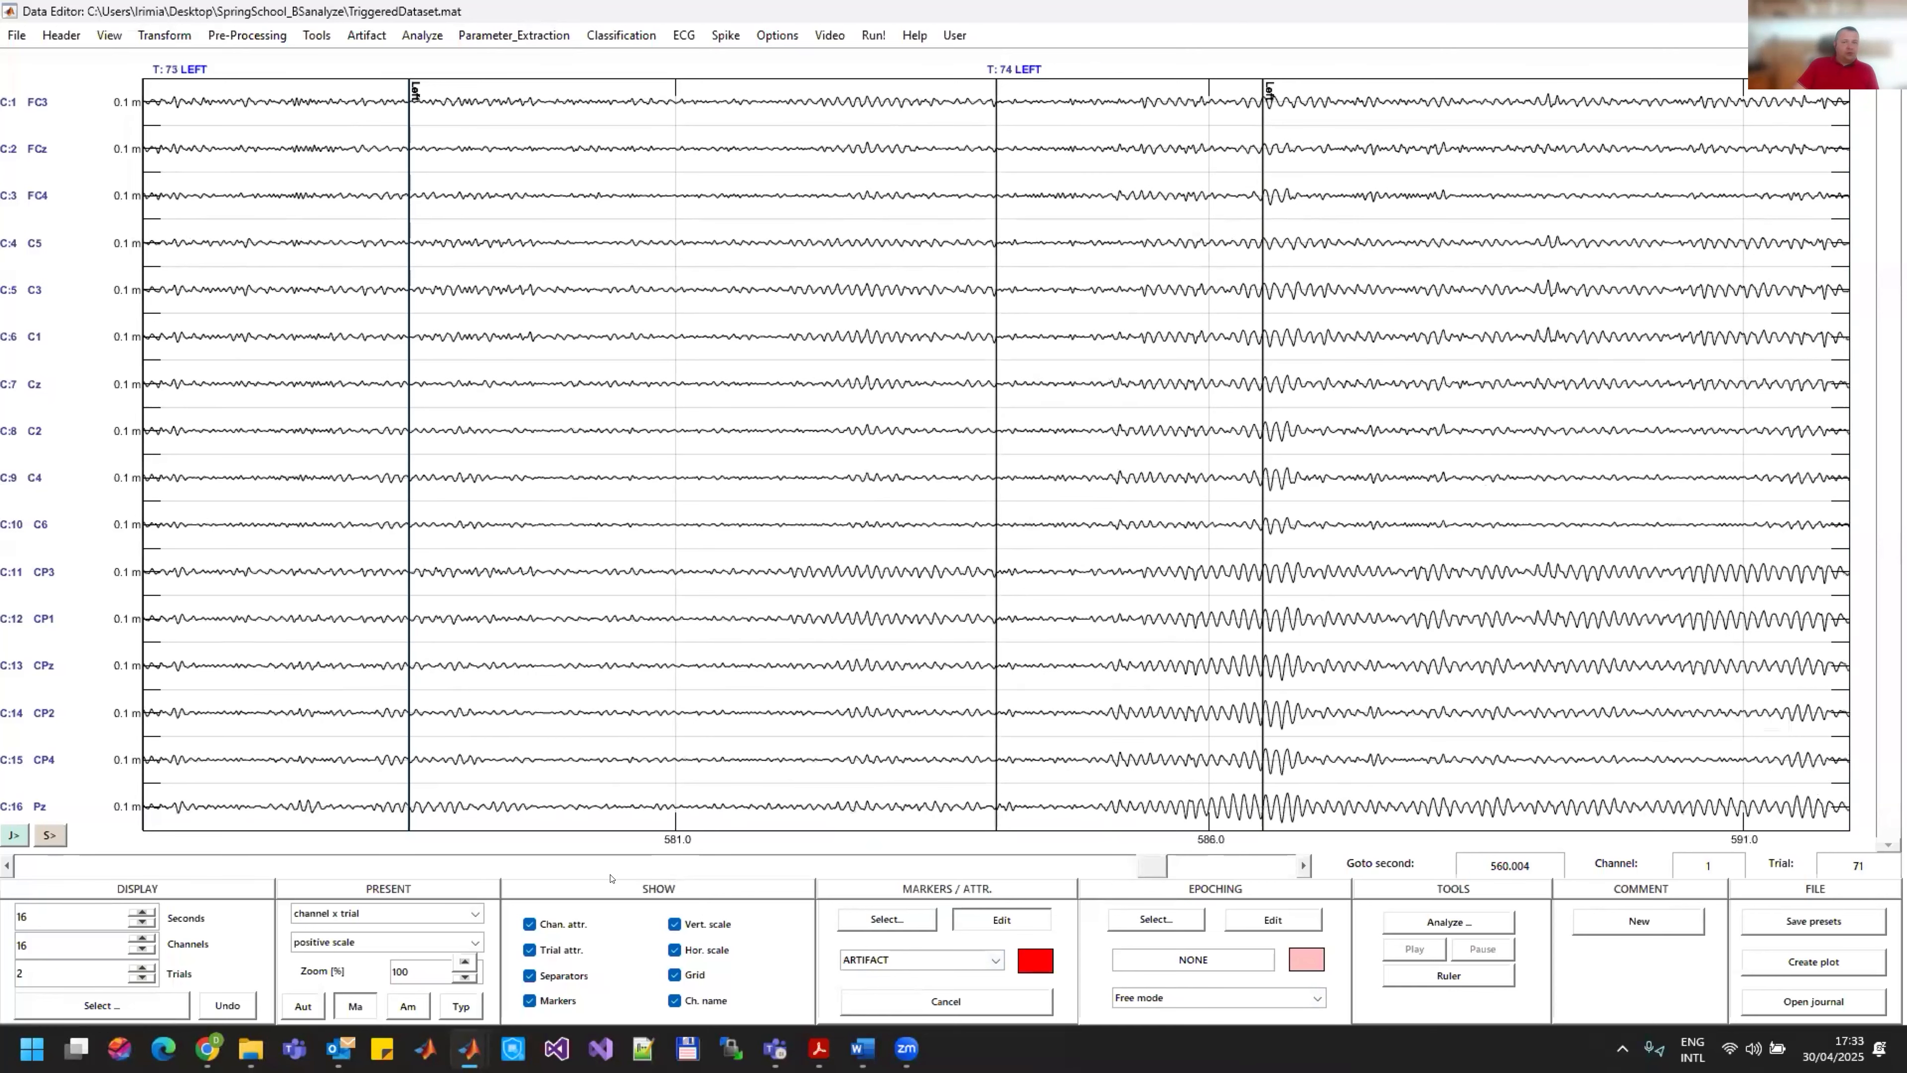
click(610, 875)
click(611, 875)
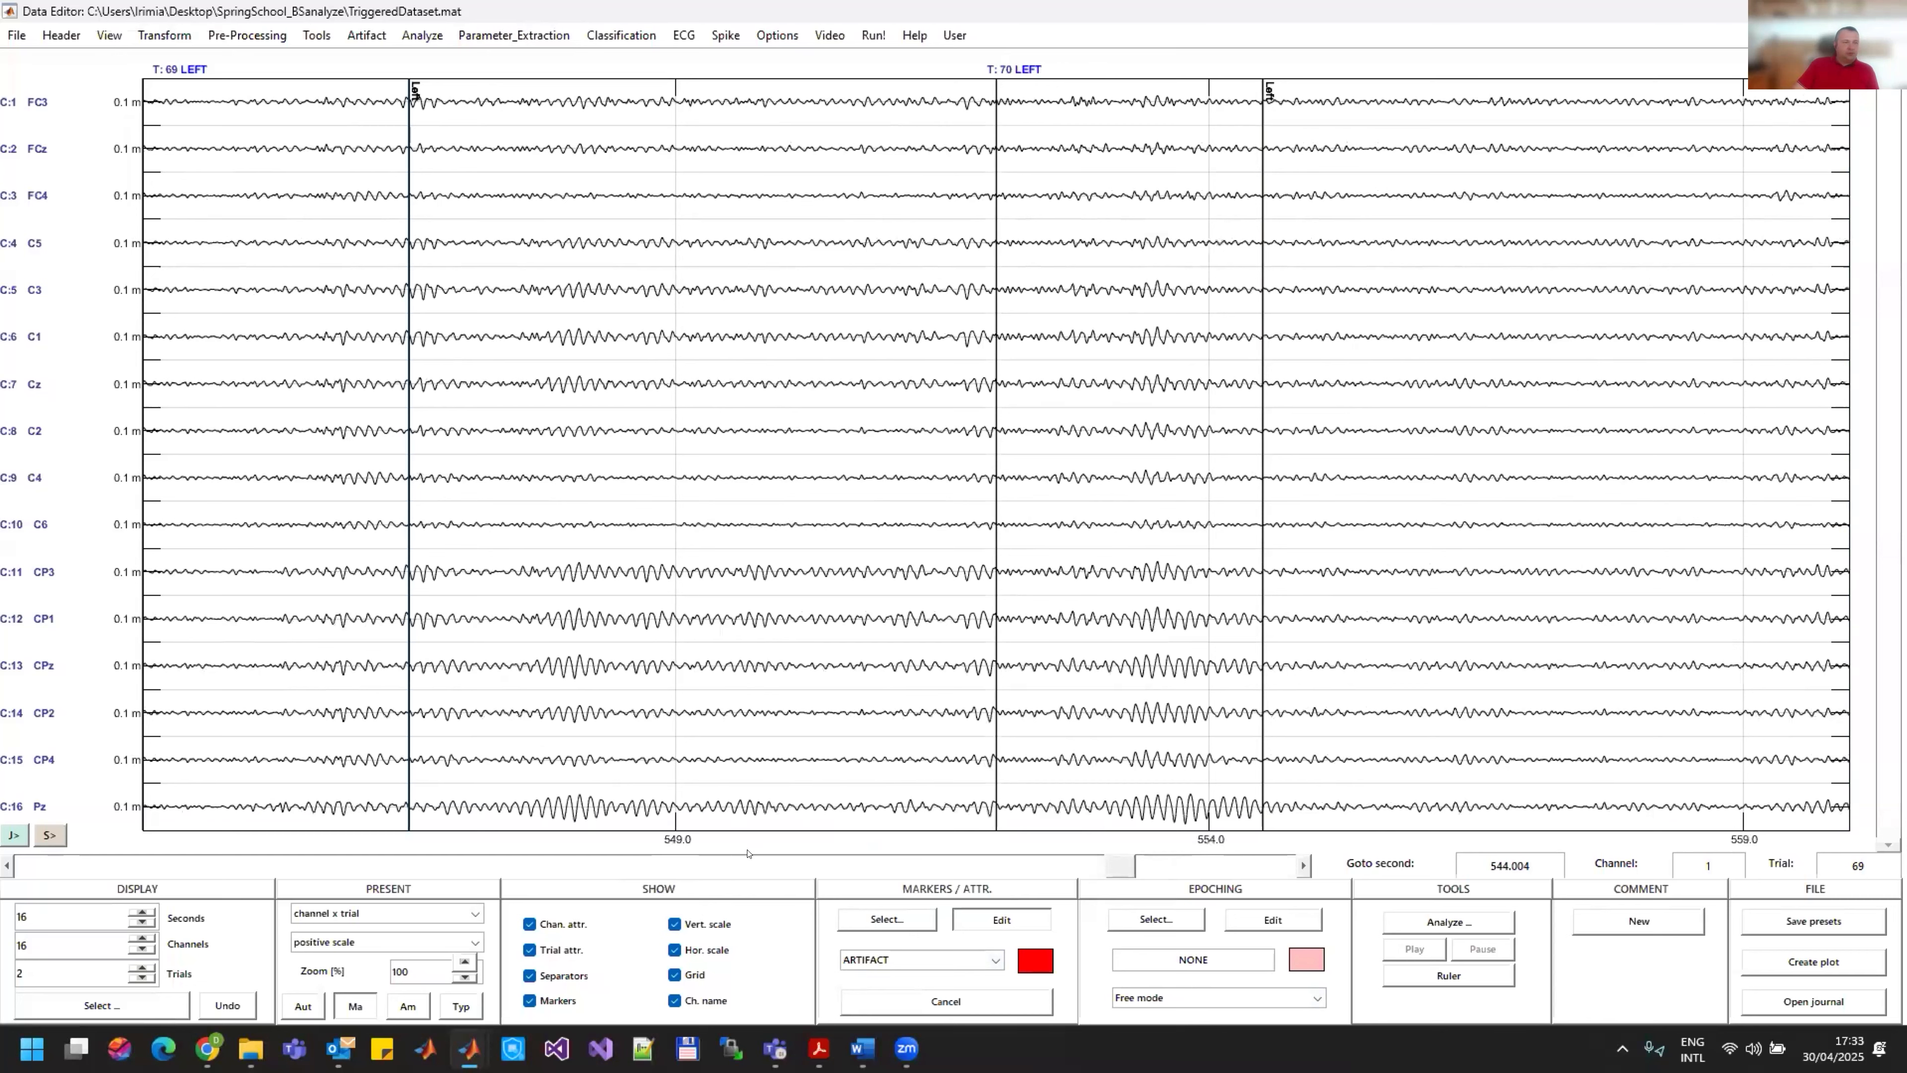
click(642, 864)
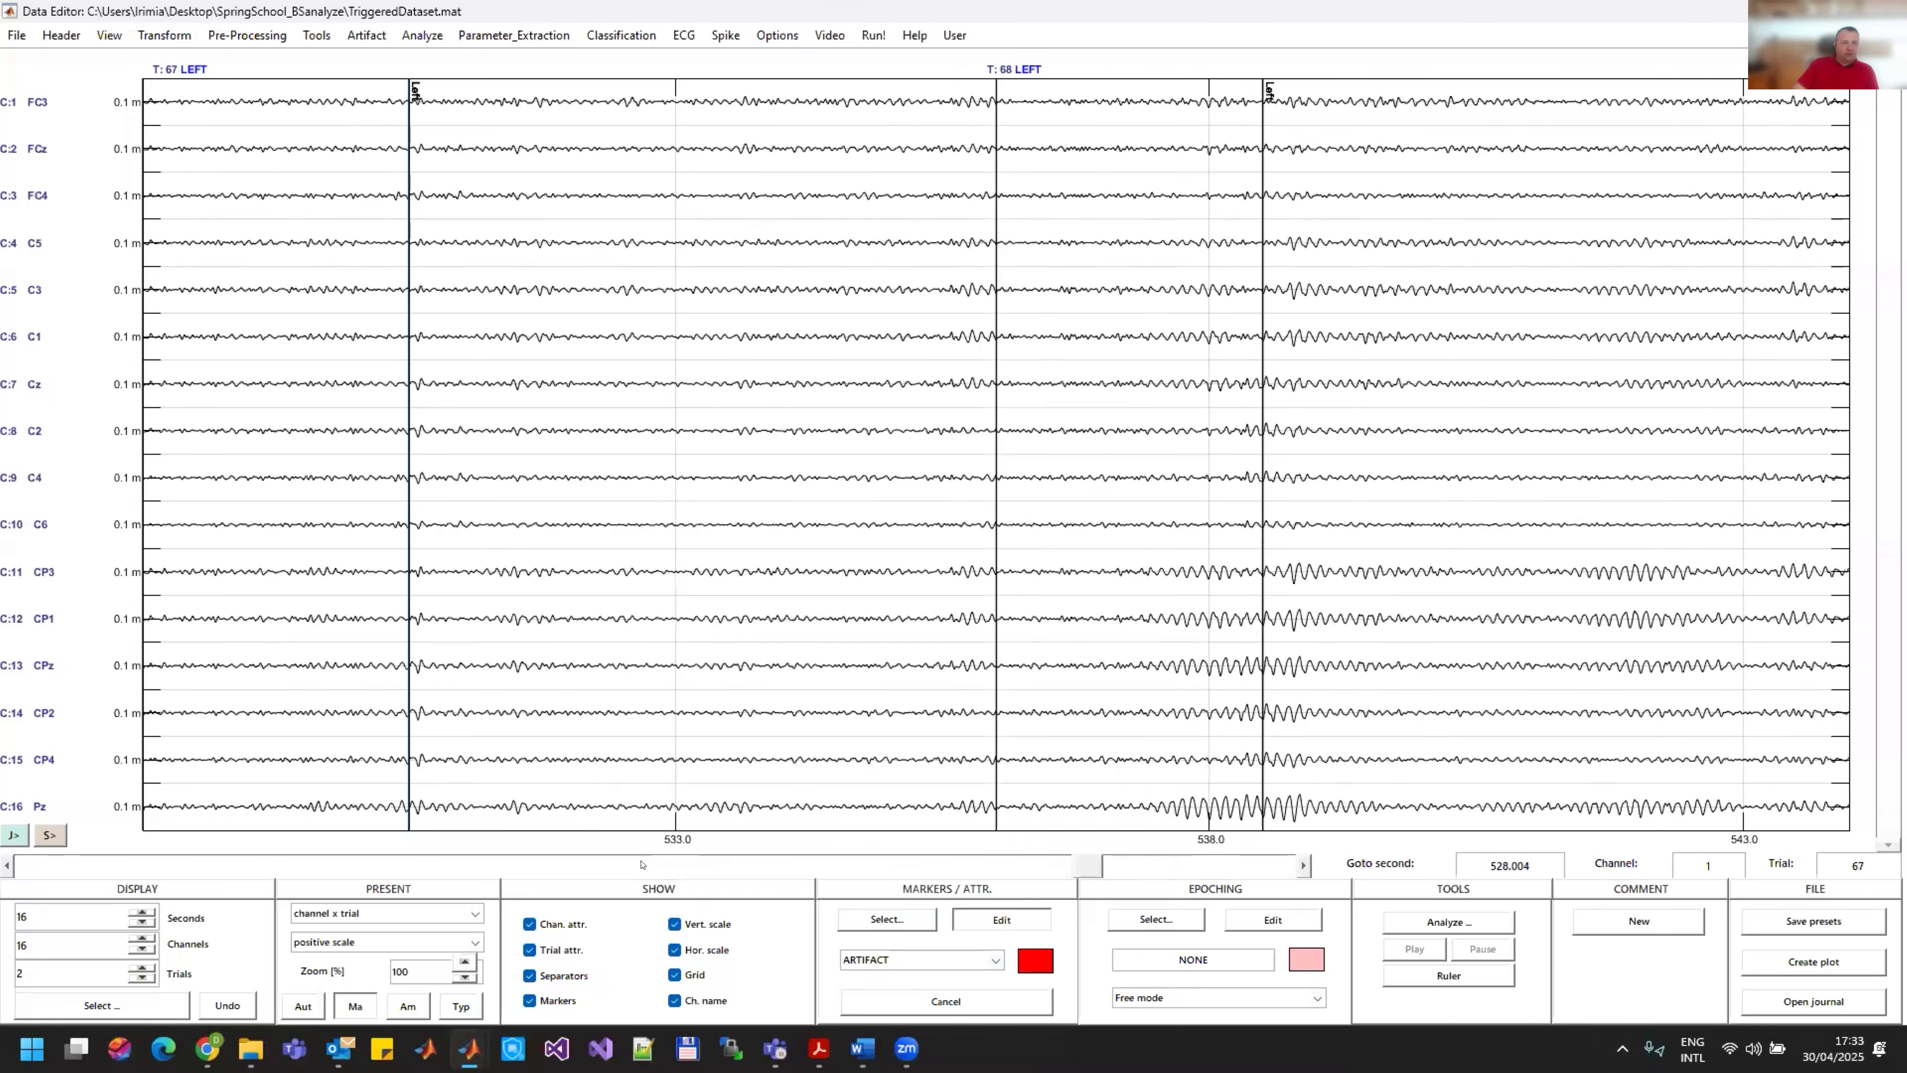
click(626, 863)
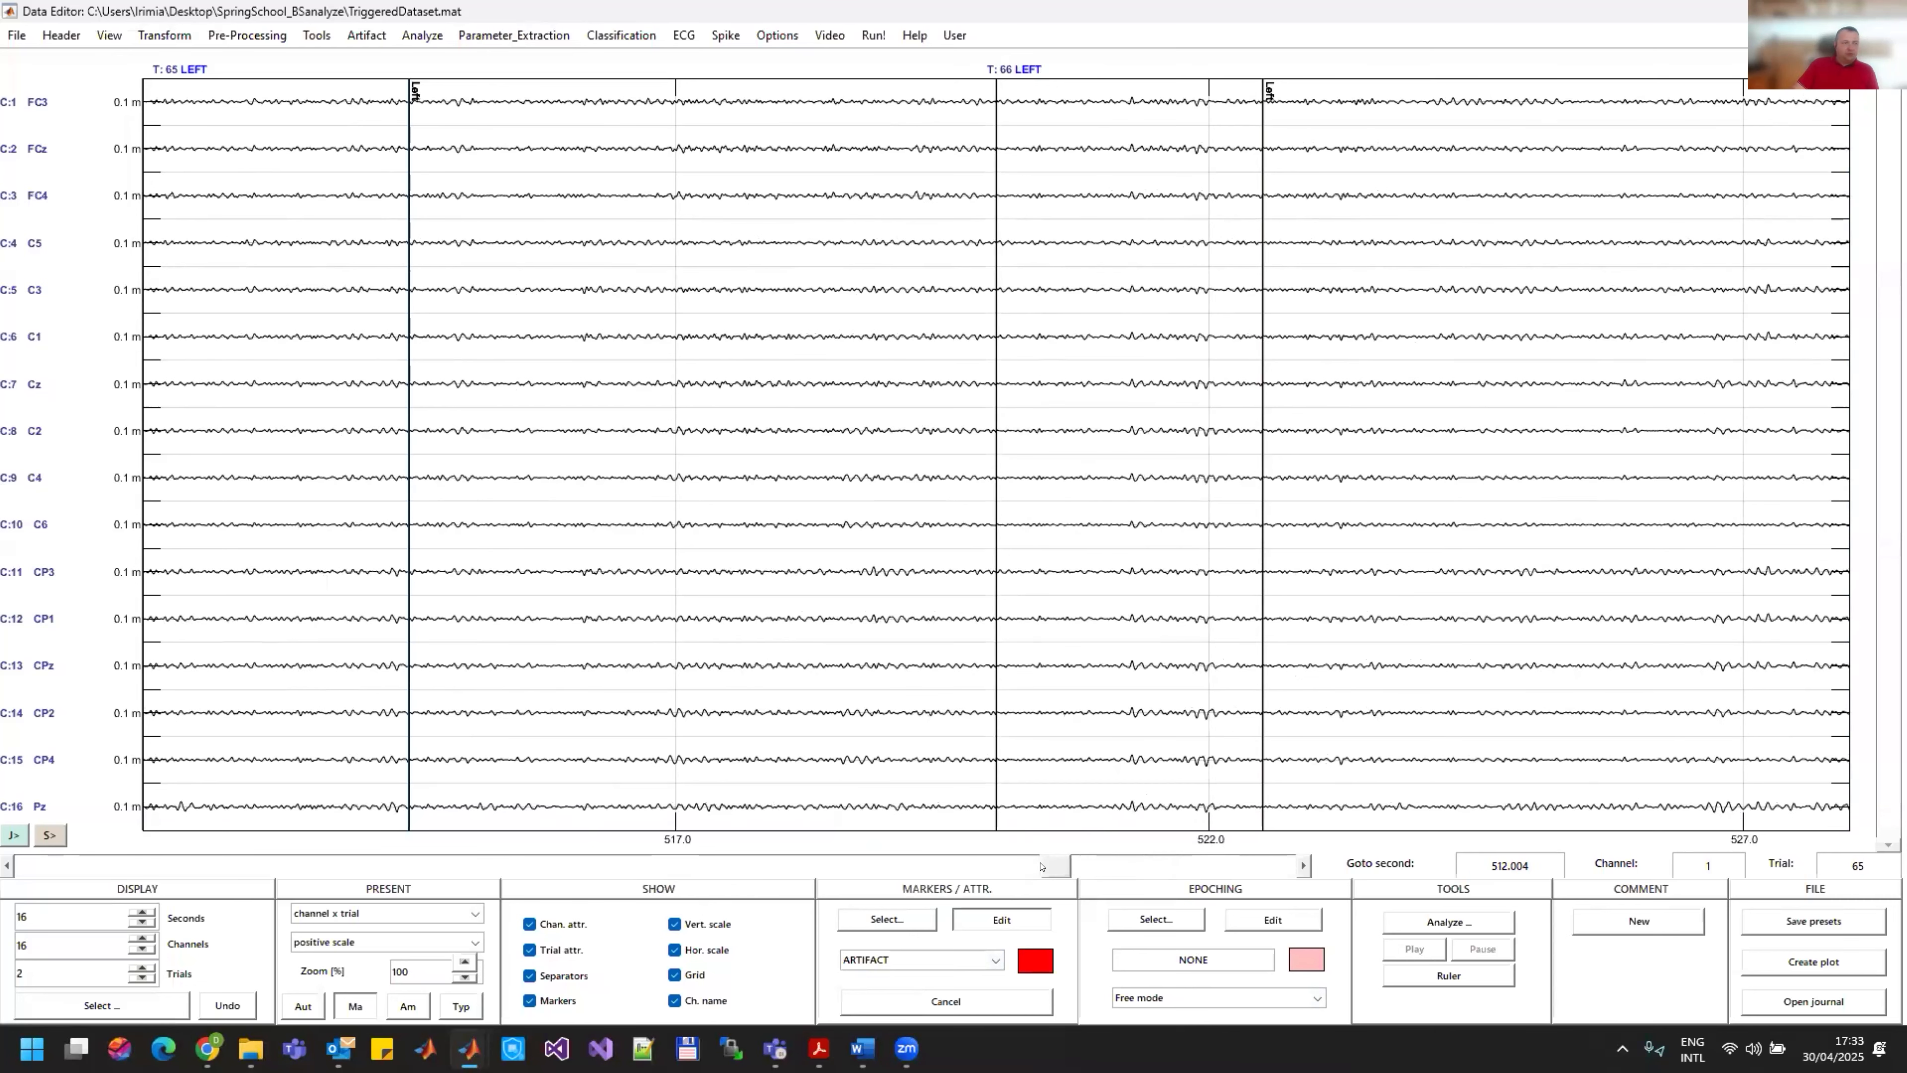
click(1177, 868)
click(1178, 867)
click(1178, 867)
click(1177, 868)
click(1278, 867)
click(1278, 868)
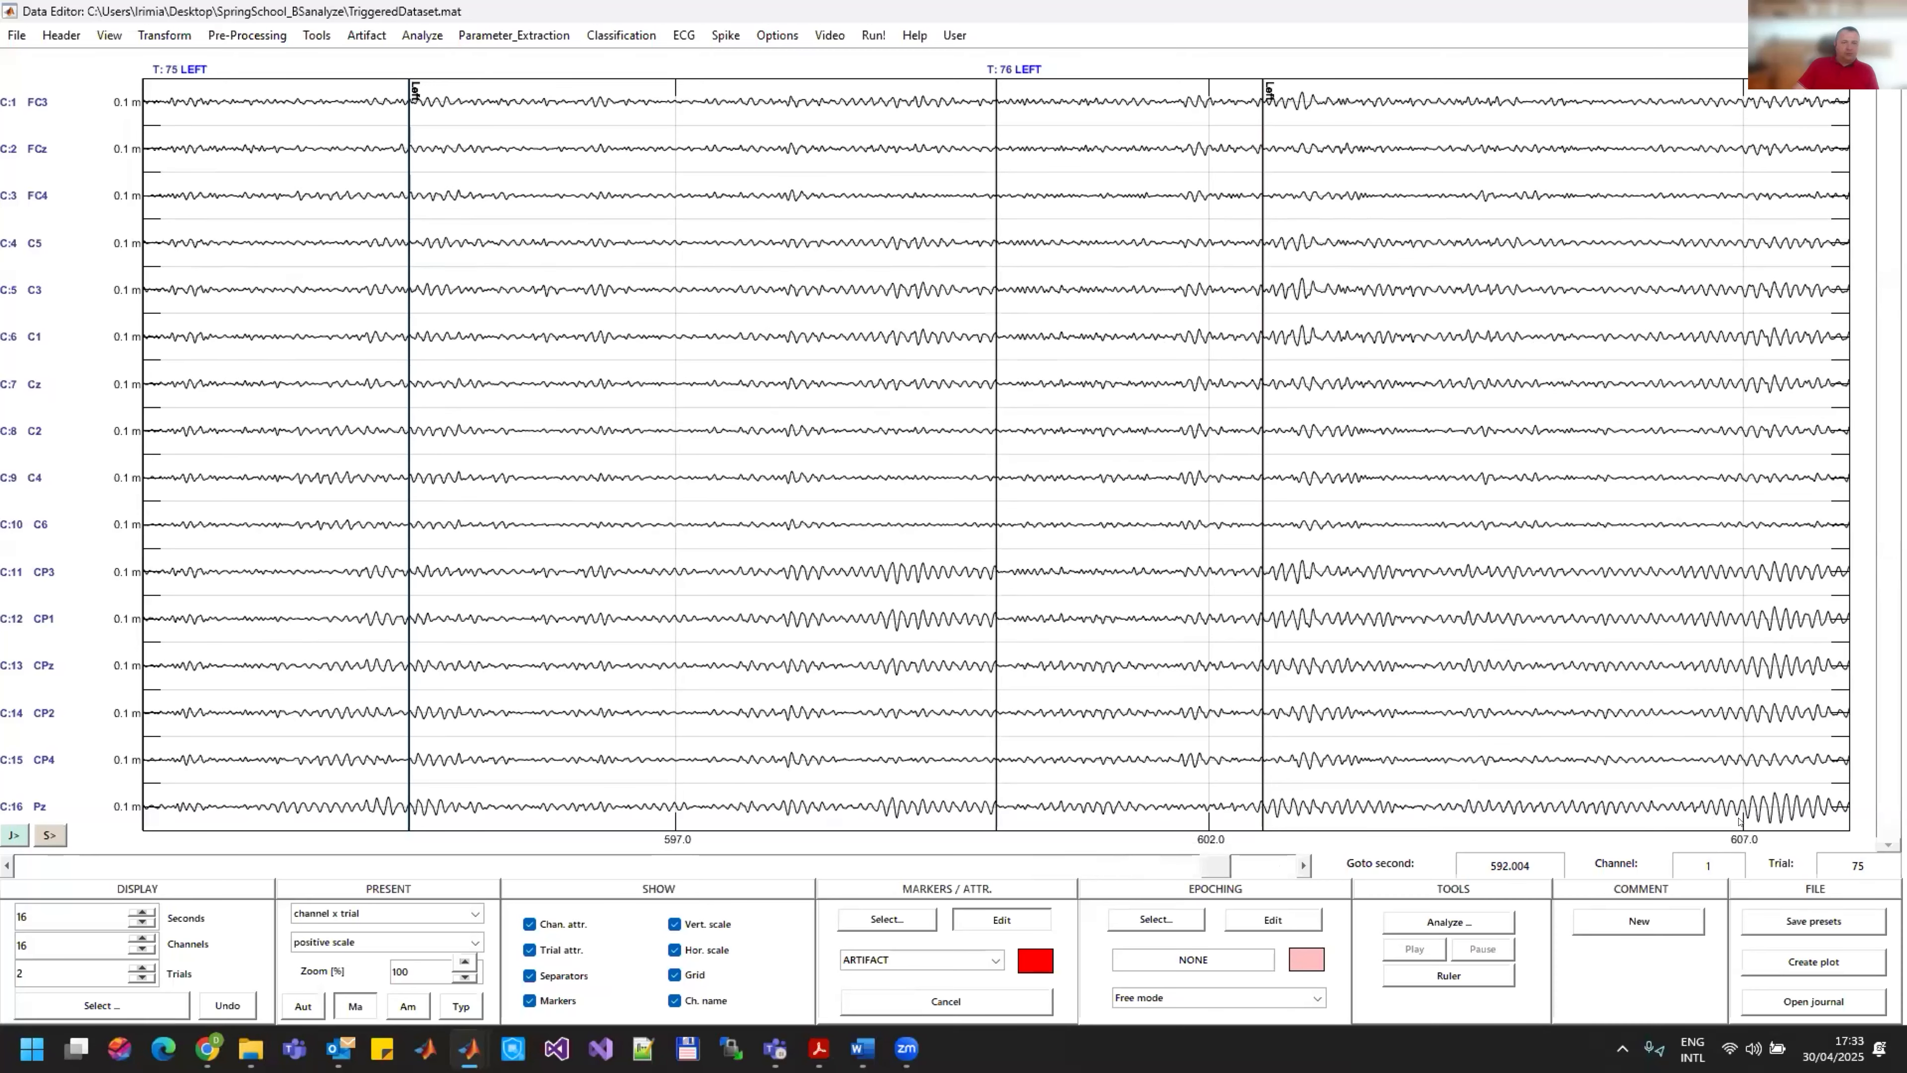
click(1512, 801)
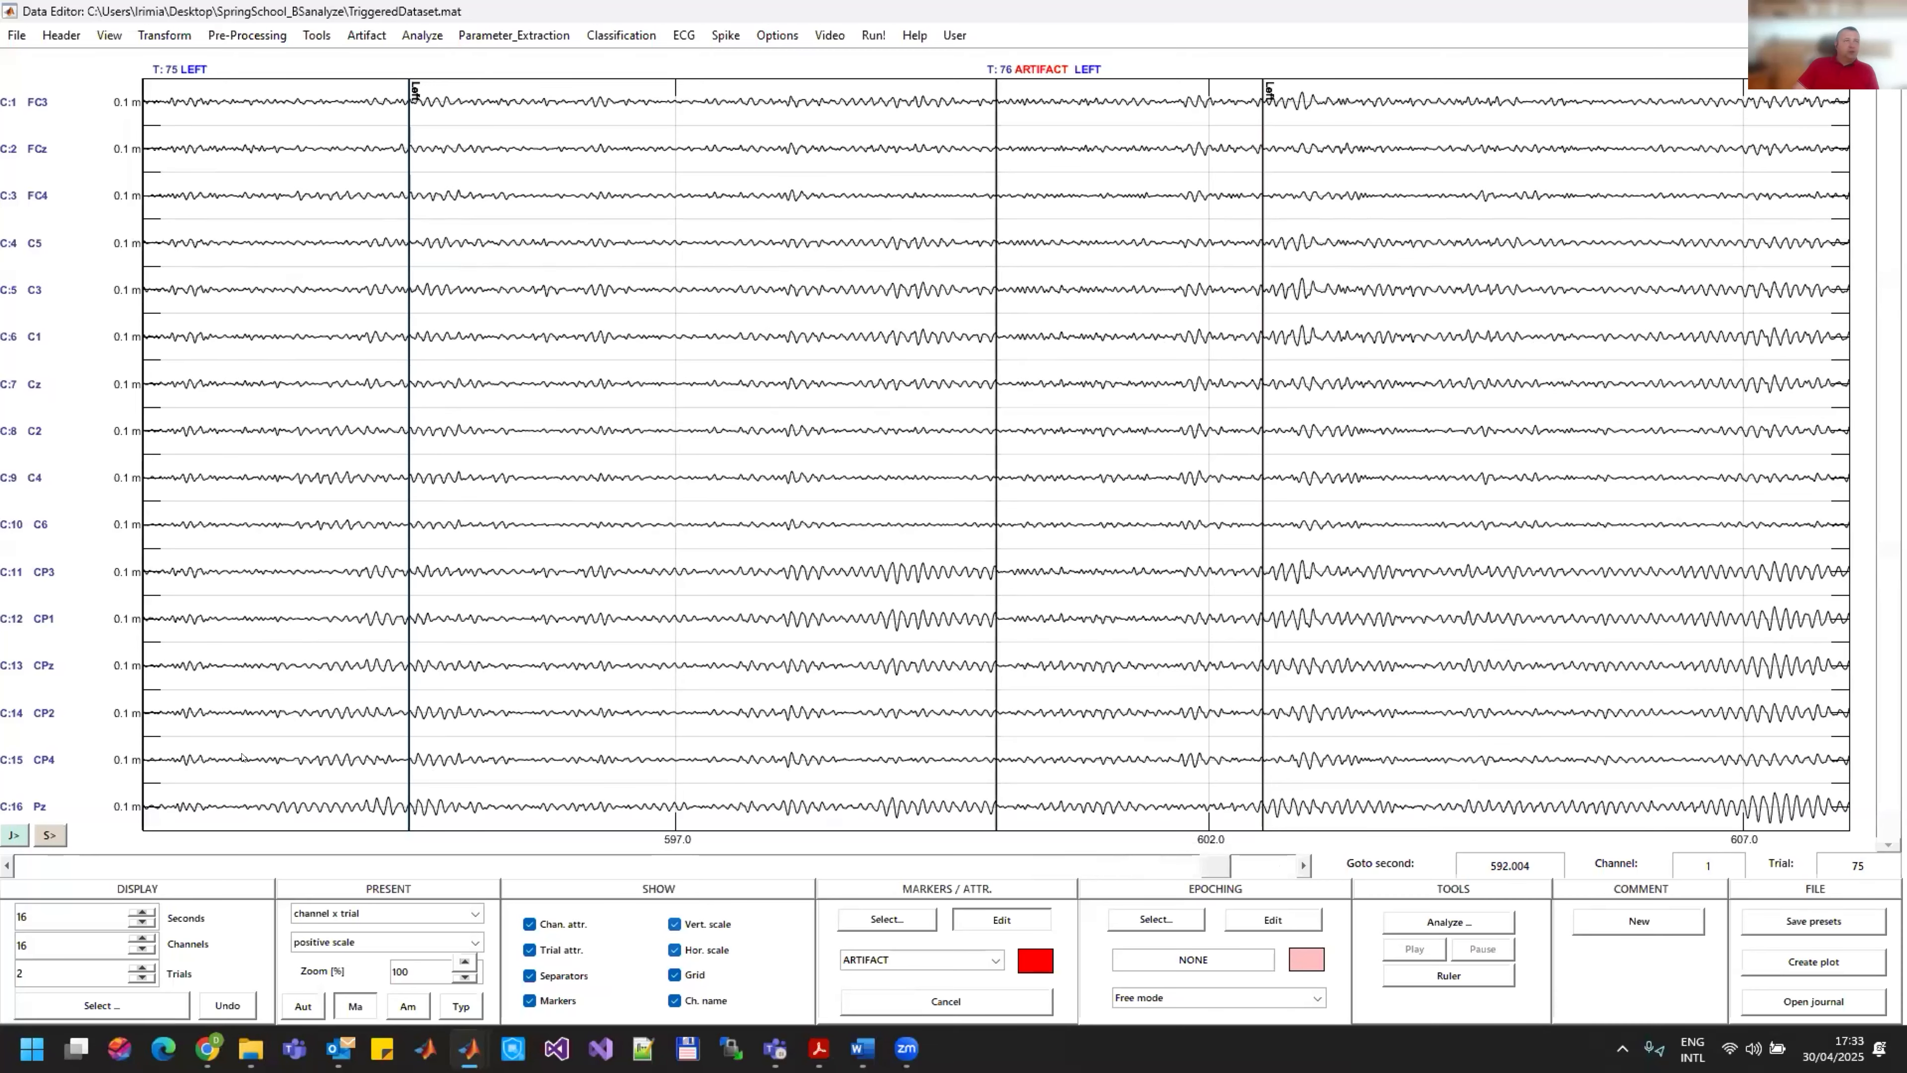
Step: Examine the signals backwards from LEFT trial 75 to RIGHT trial 31 for artifacts
click(100, 871)
click(100, 872)
click(99, 872)
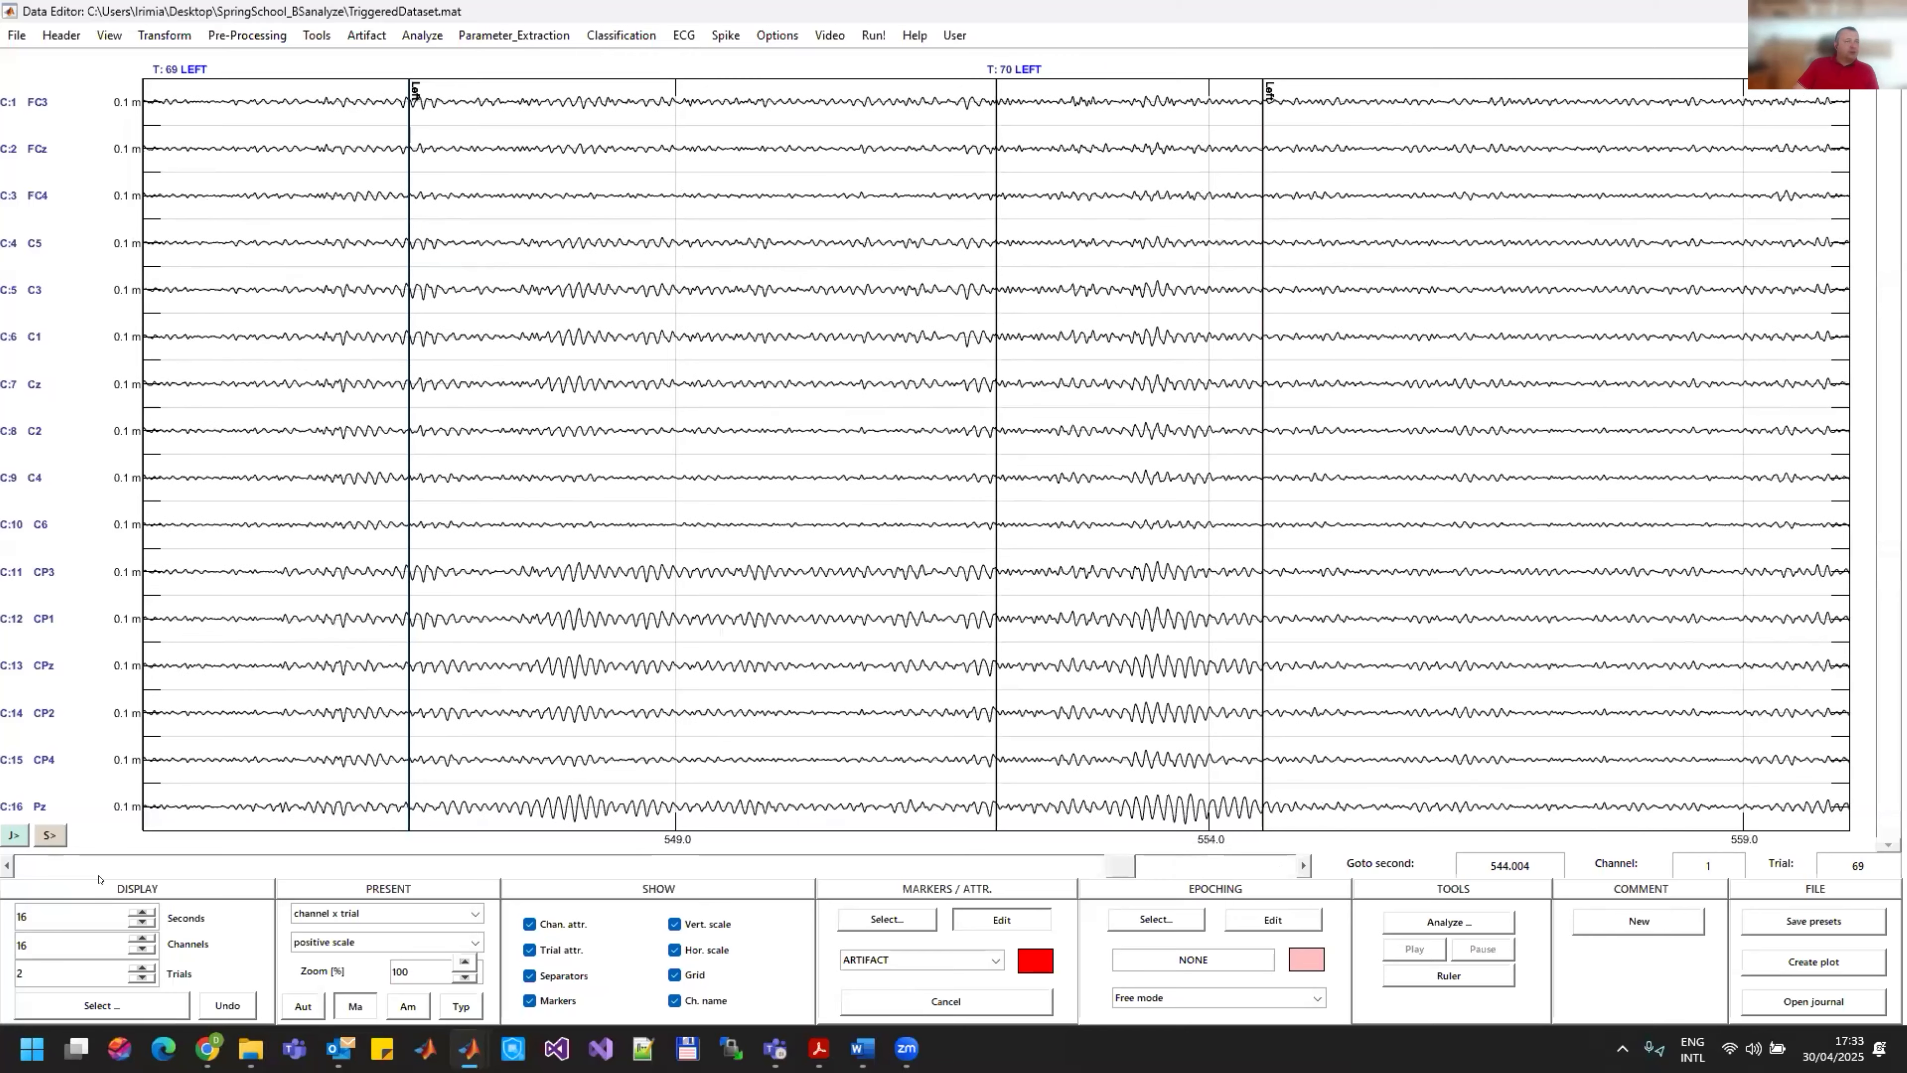
click(100, 872)
click(99, 871)
click(100, 872)
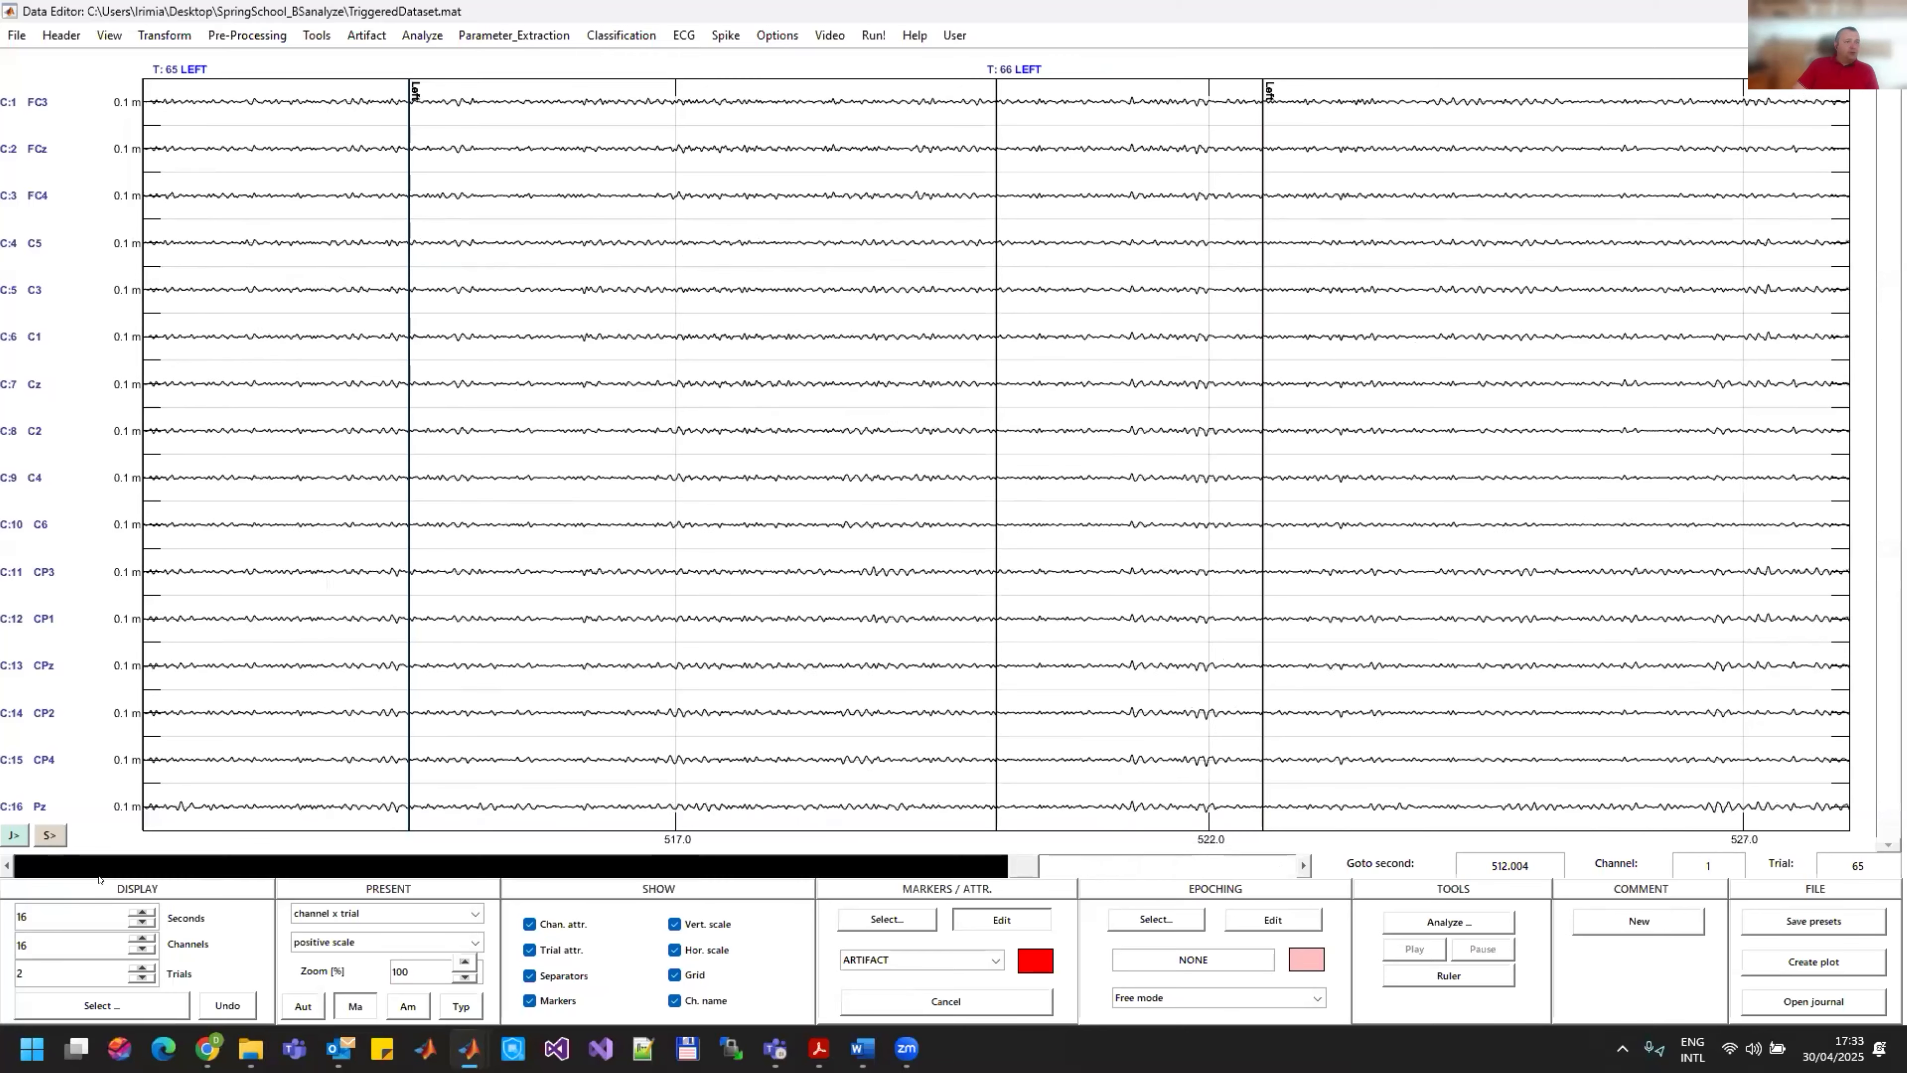
click(99, 875)
click(99, 875)
click(99, 875)
click(100, 875)
click(100, 875)
click(99, 875)
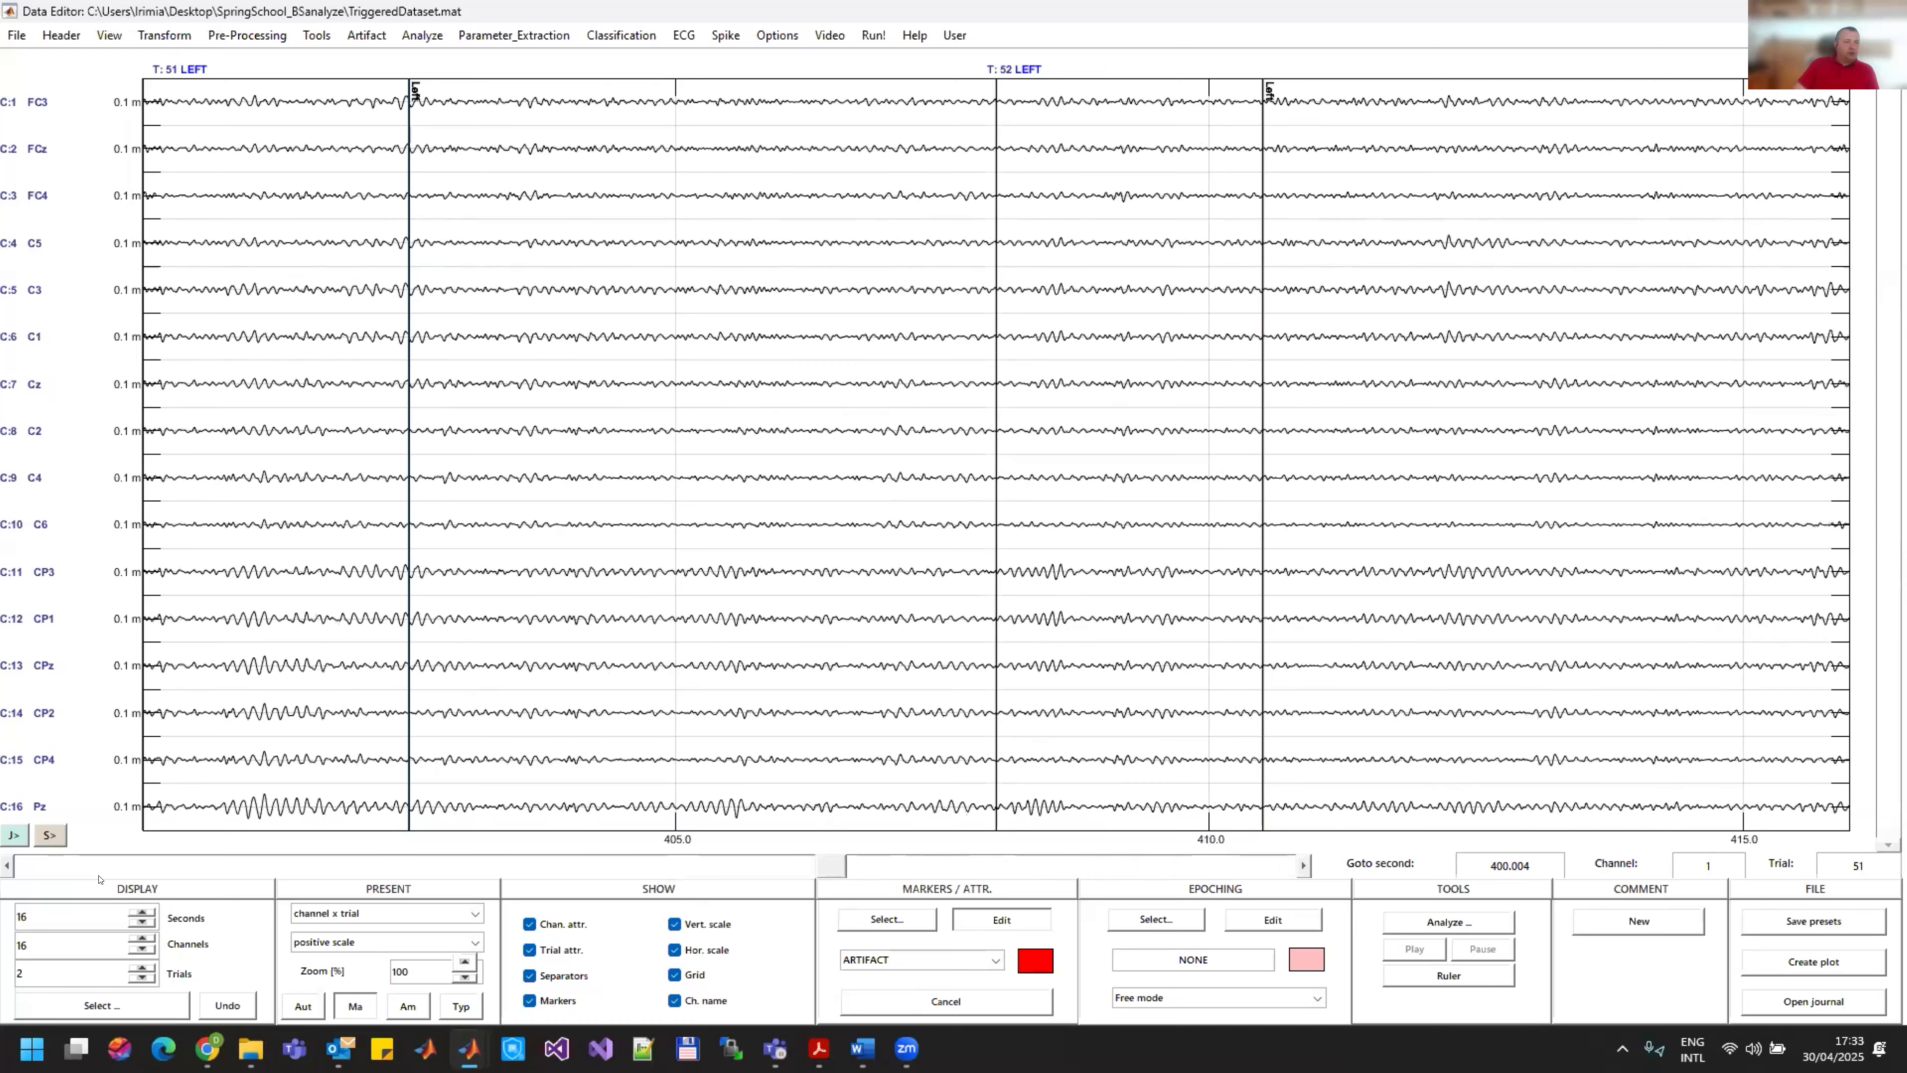
click(99, 875)
click(99, 875)
click(100, 876)
click(99, 875)
click(99, 875)
click(100, 876)
click(99, 875)
click(100, 875)
click(99, 875)
click(99, 875)
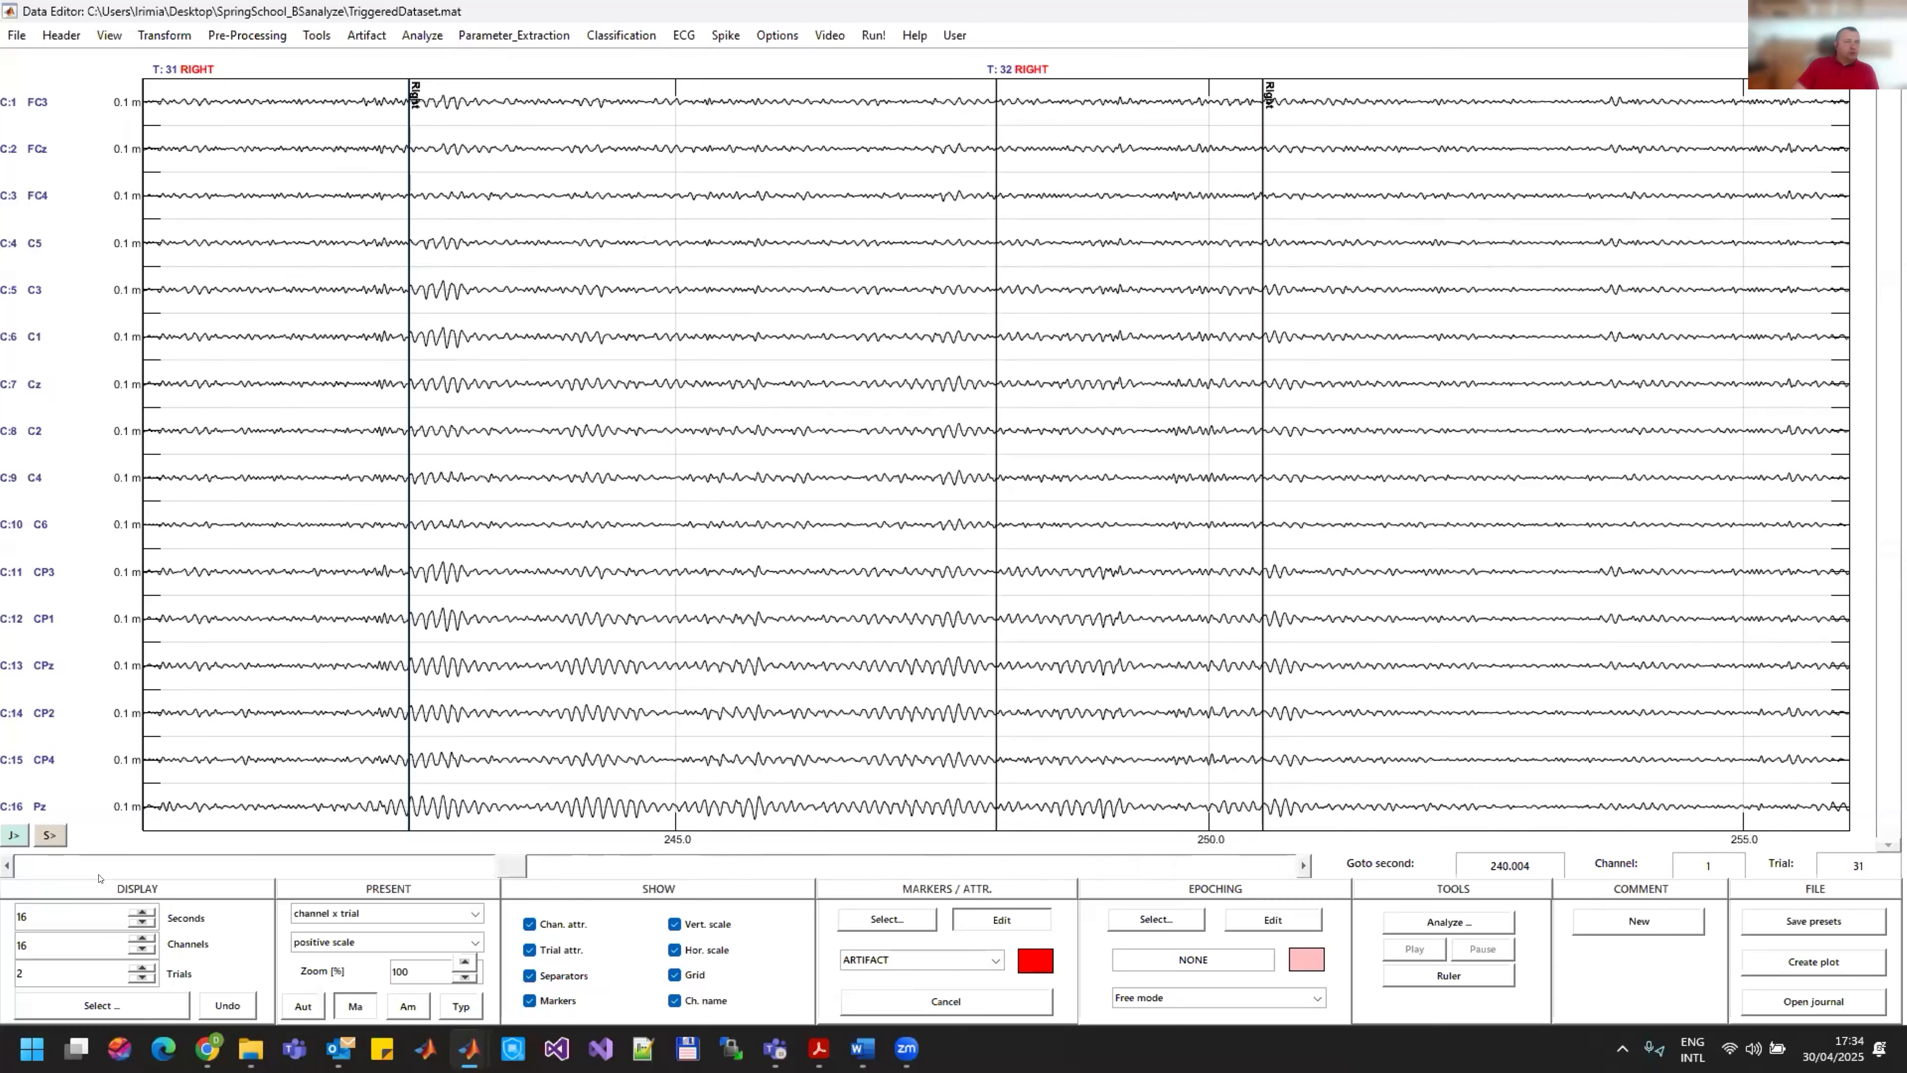
Step: Compare RIGHT trials 23 to 34 and assign the ARTIFACT attribute to trial 28
click(1228, 863)
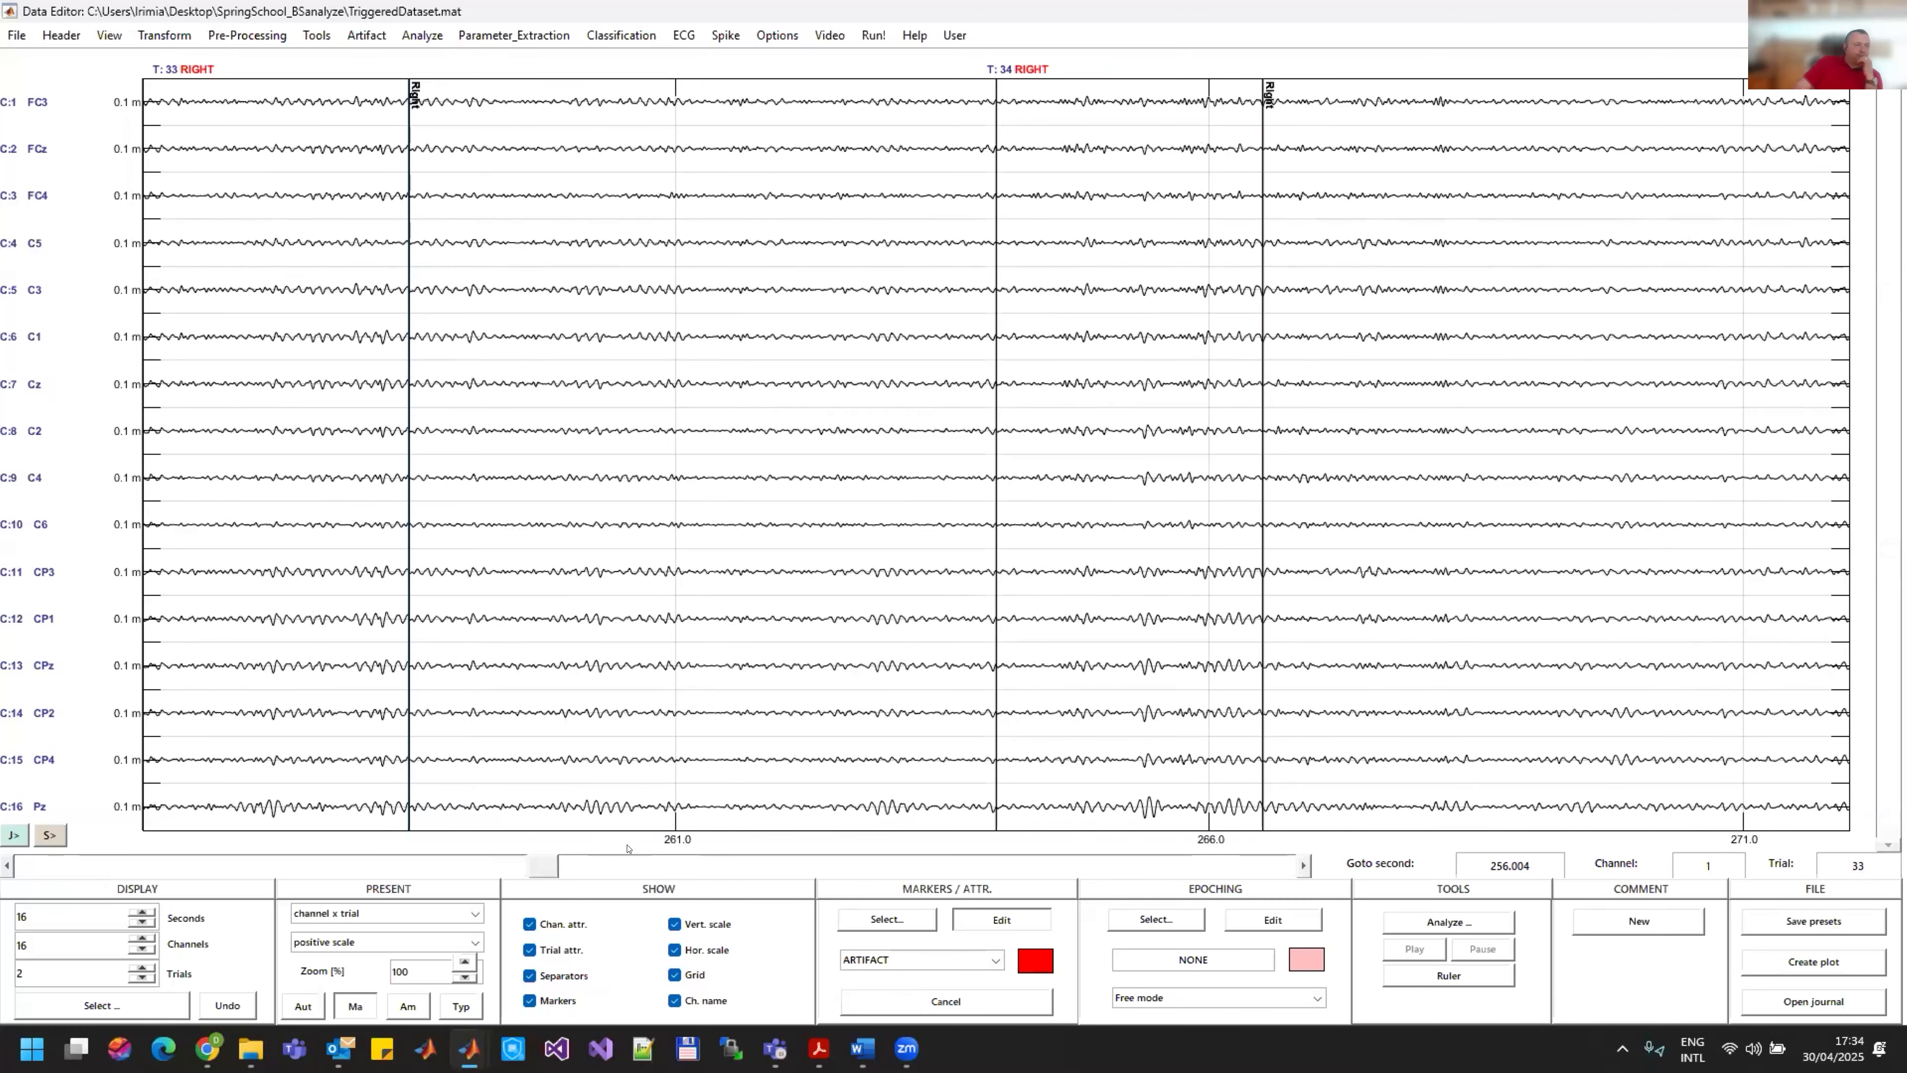
click(449, 869)
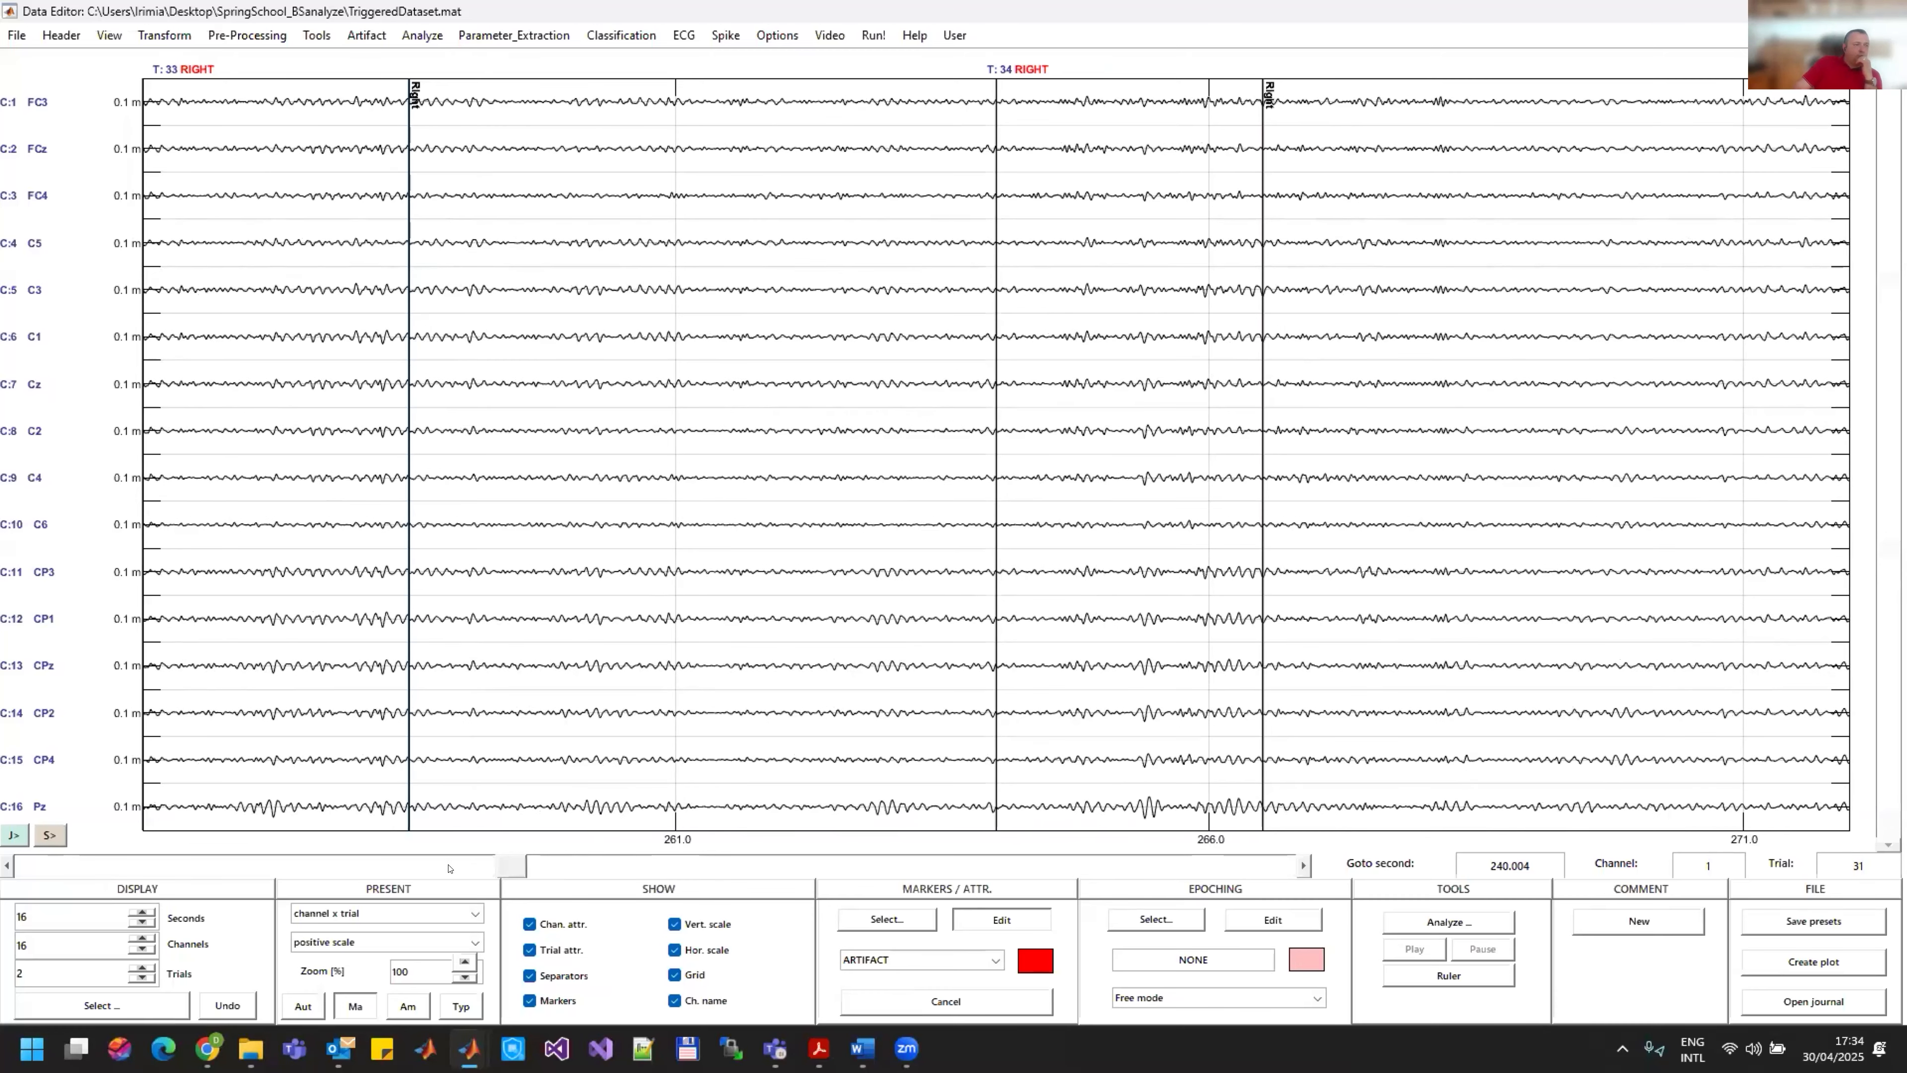
click(415, 868)
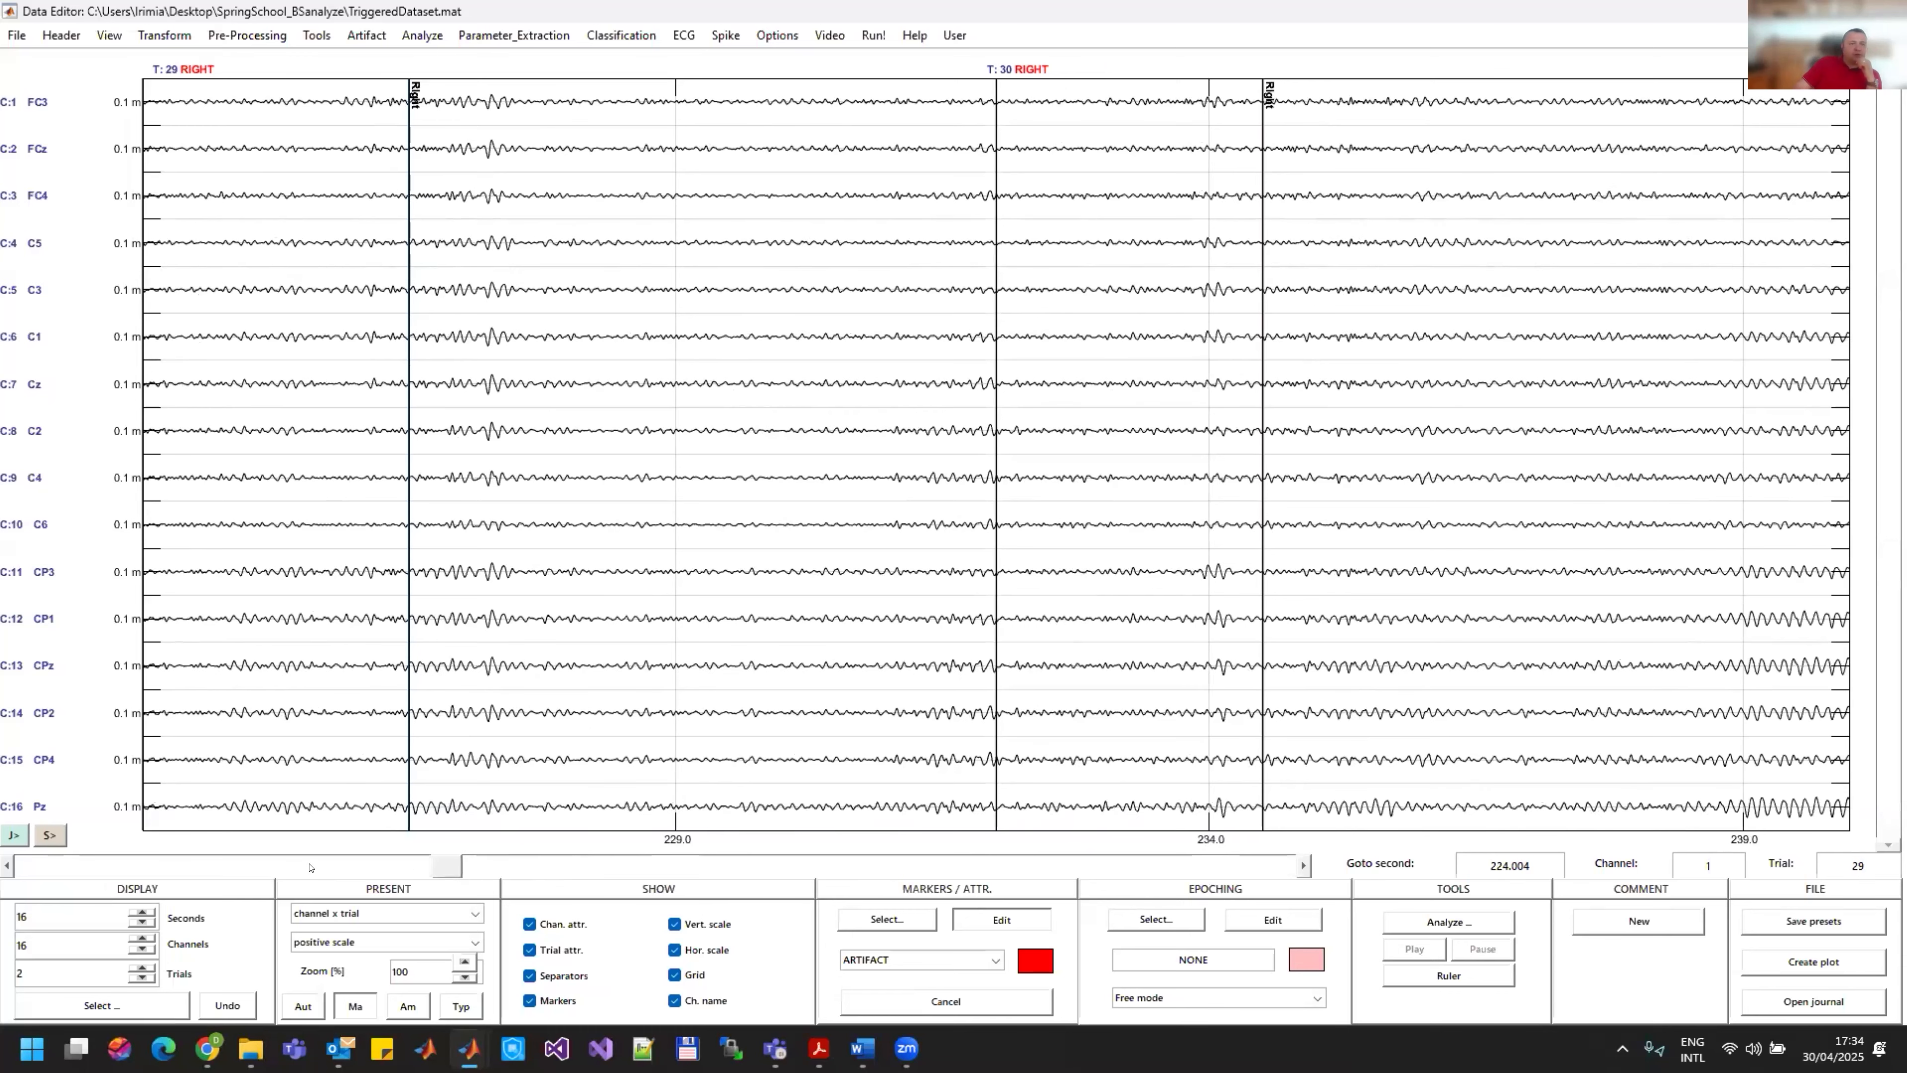
click(307, 868)
click(279, 868)
click(254, 868)
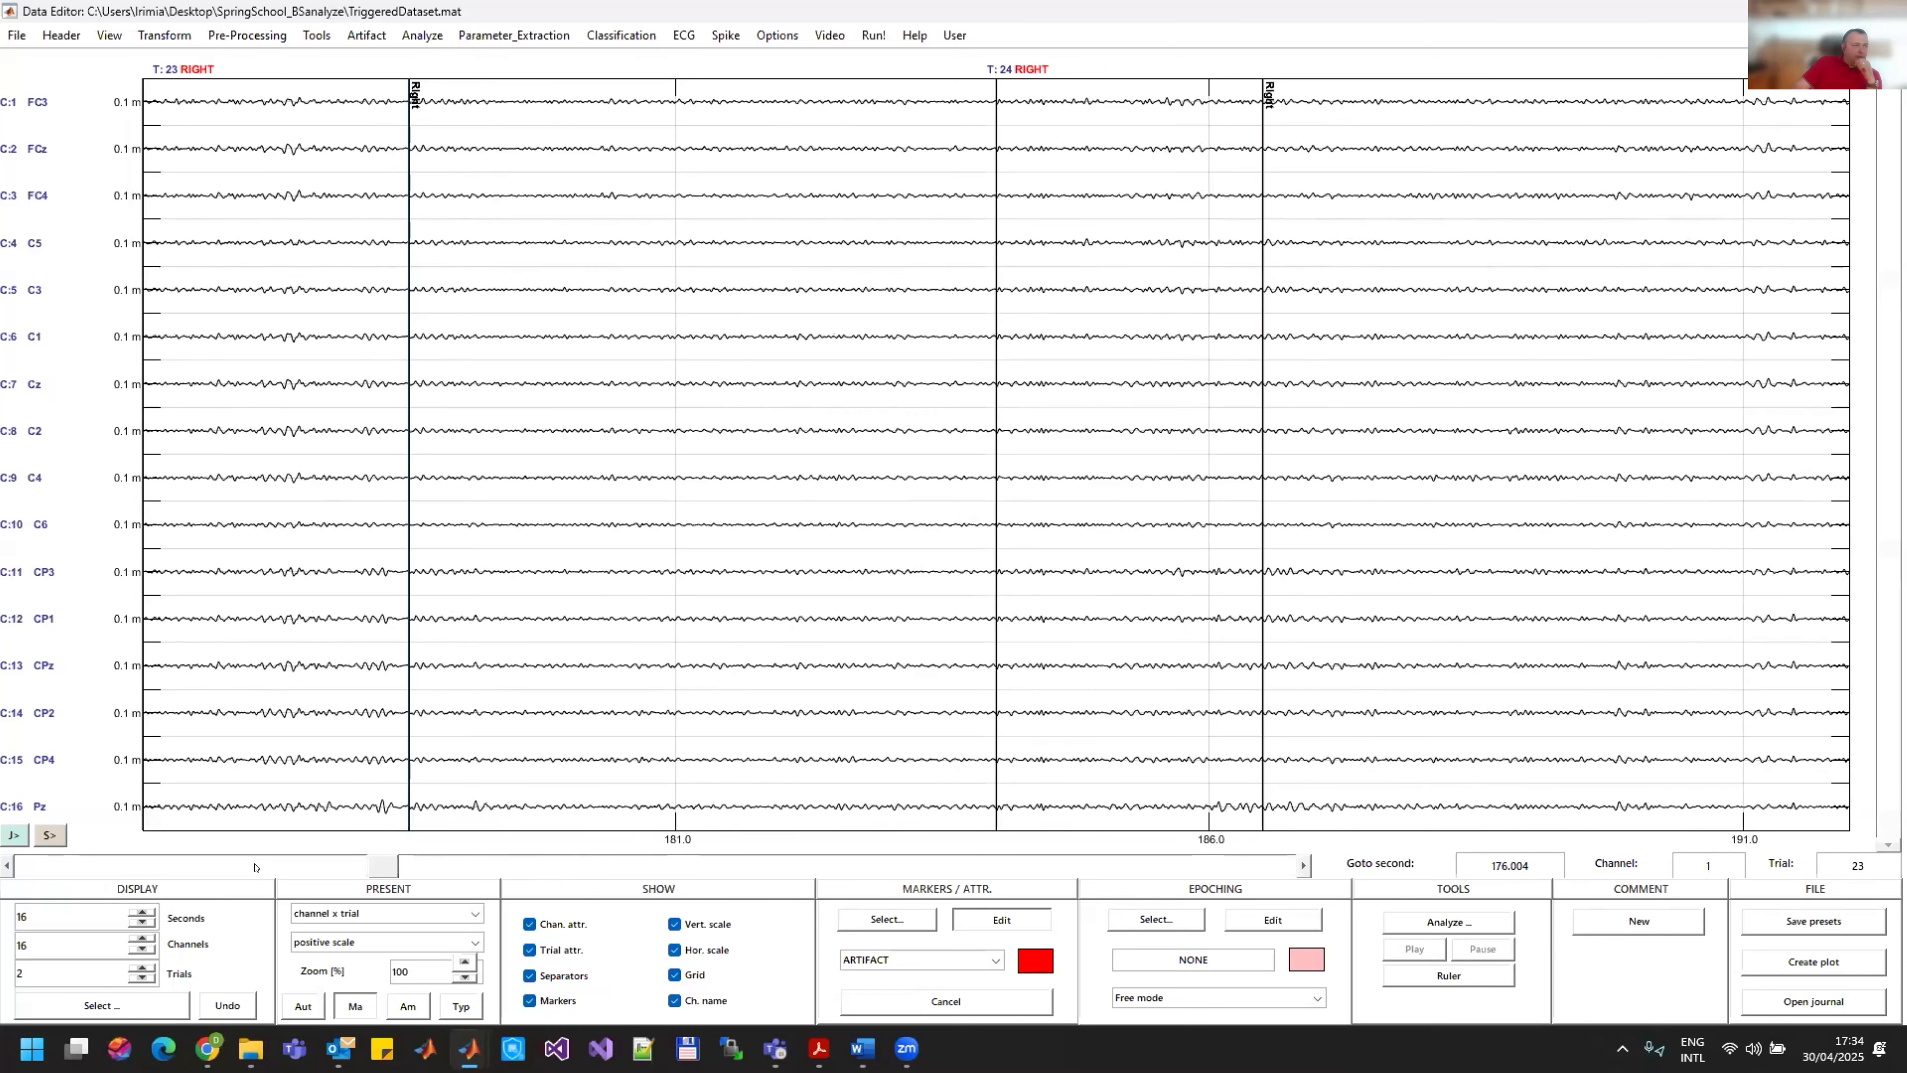
click(449, 866)
click(450, 866)
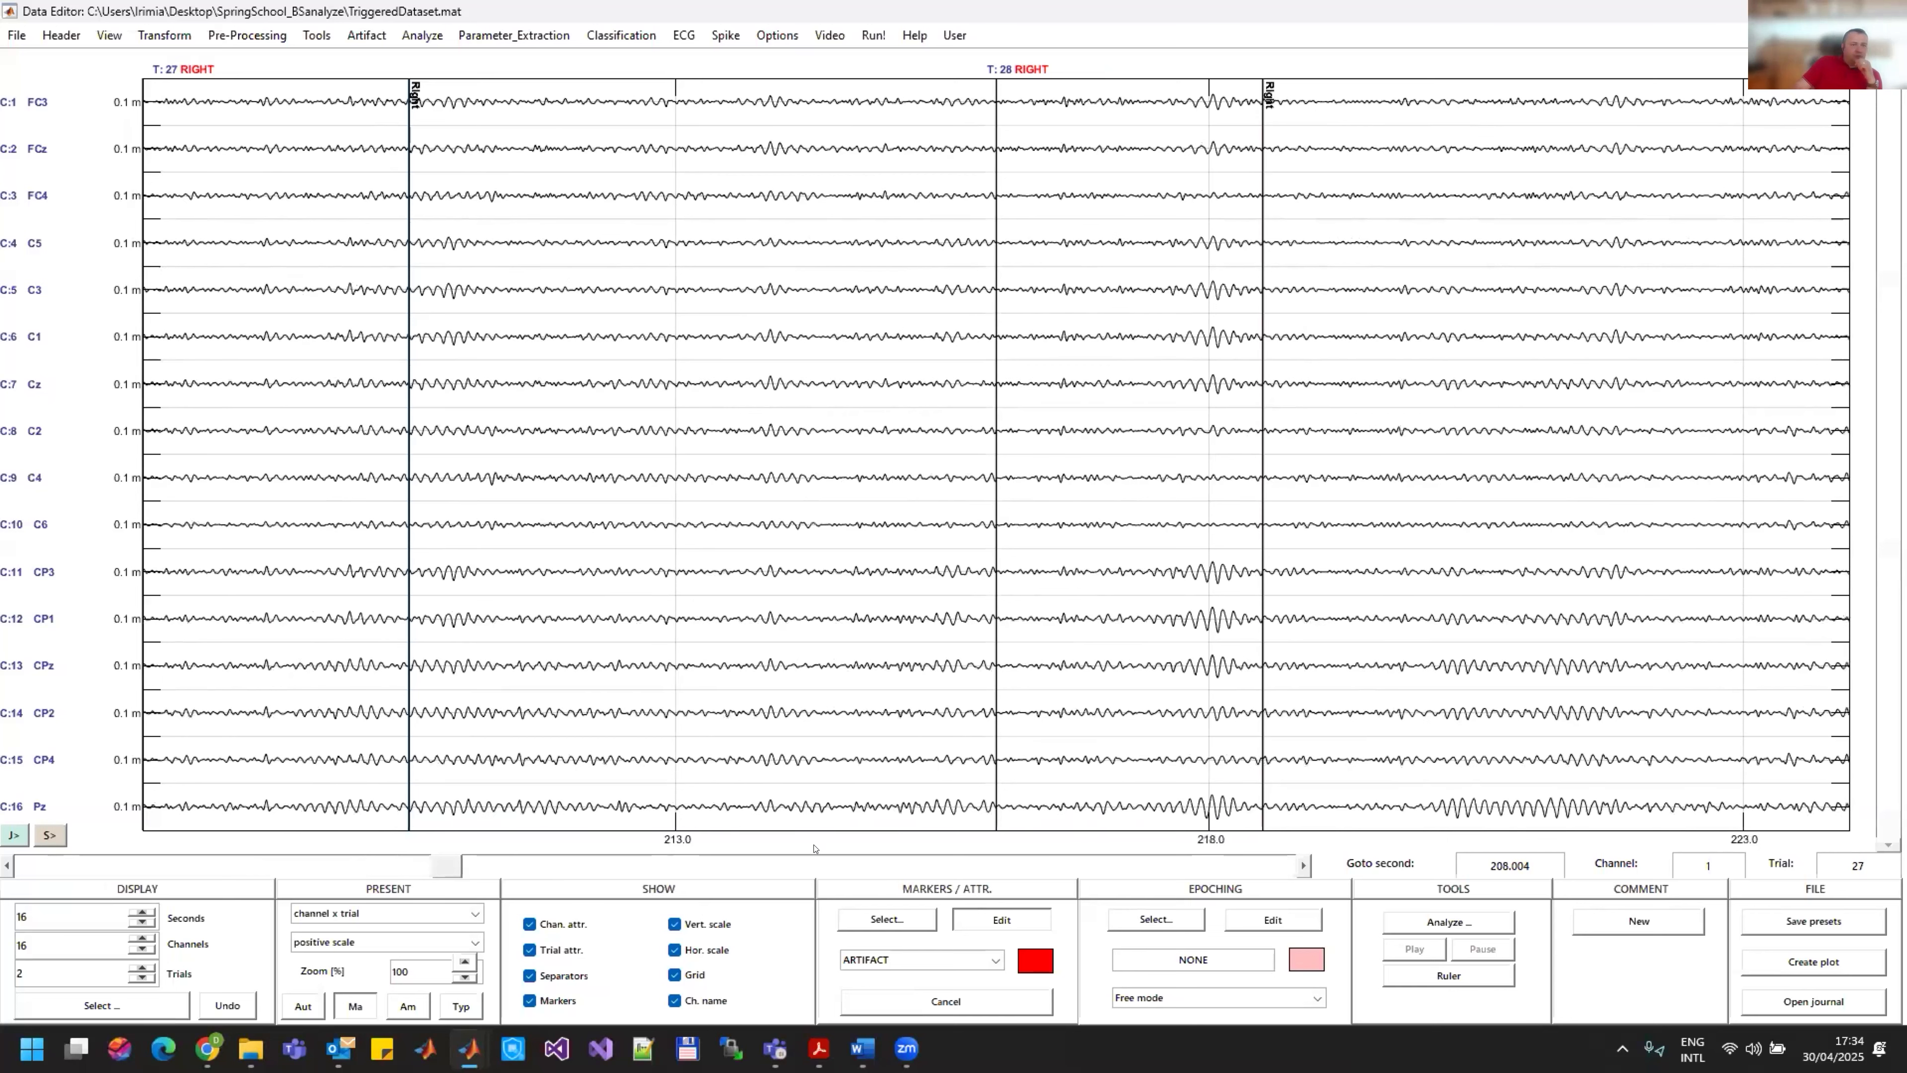
click(1230, 802)
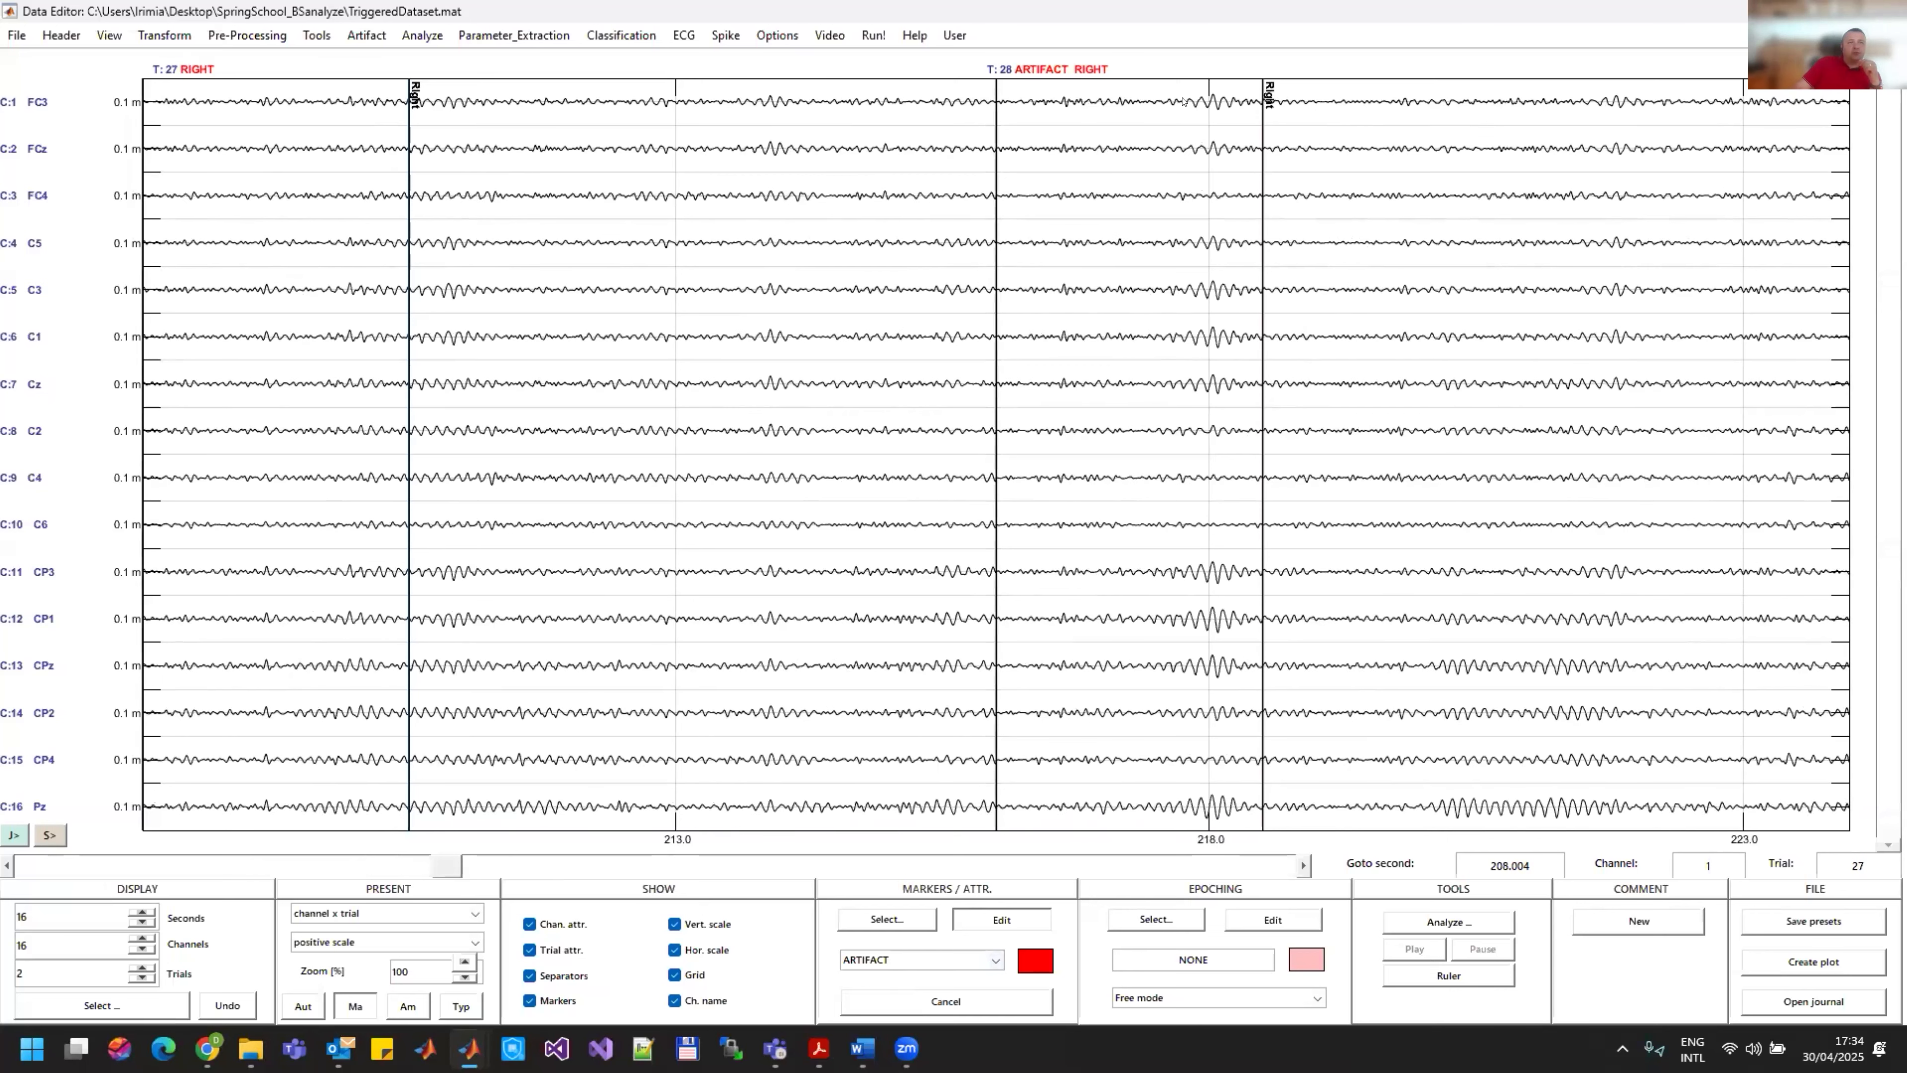
Step: Cut all trials with the ARTIFACT attribute from the dataset, keeping all channels
click(162, 35)
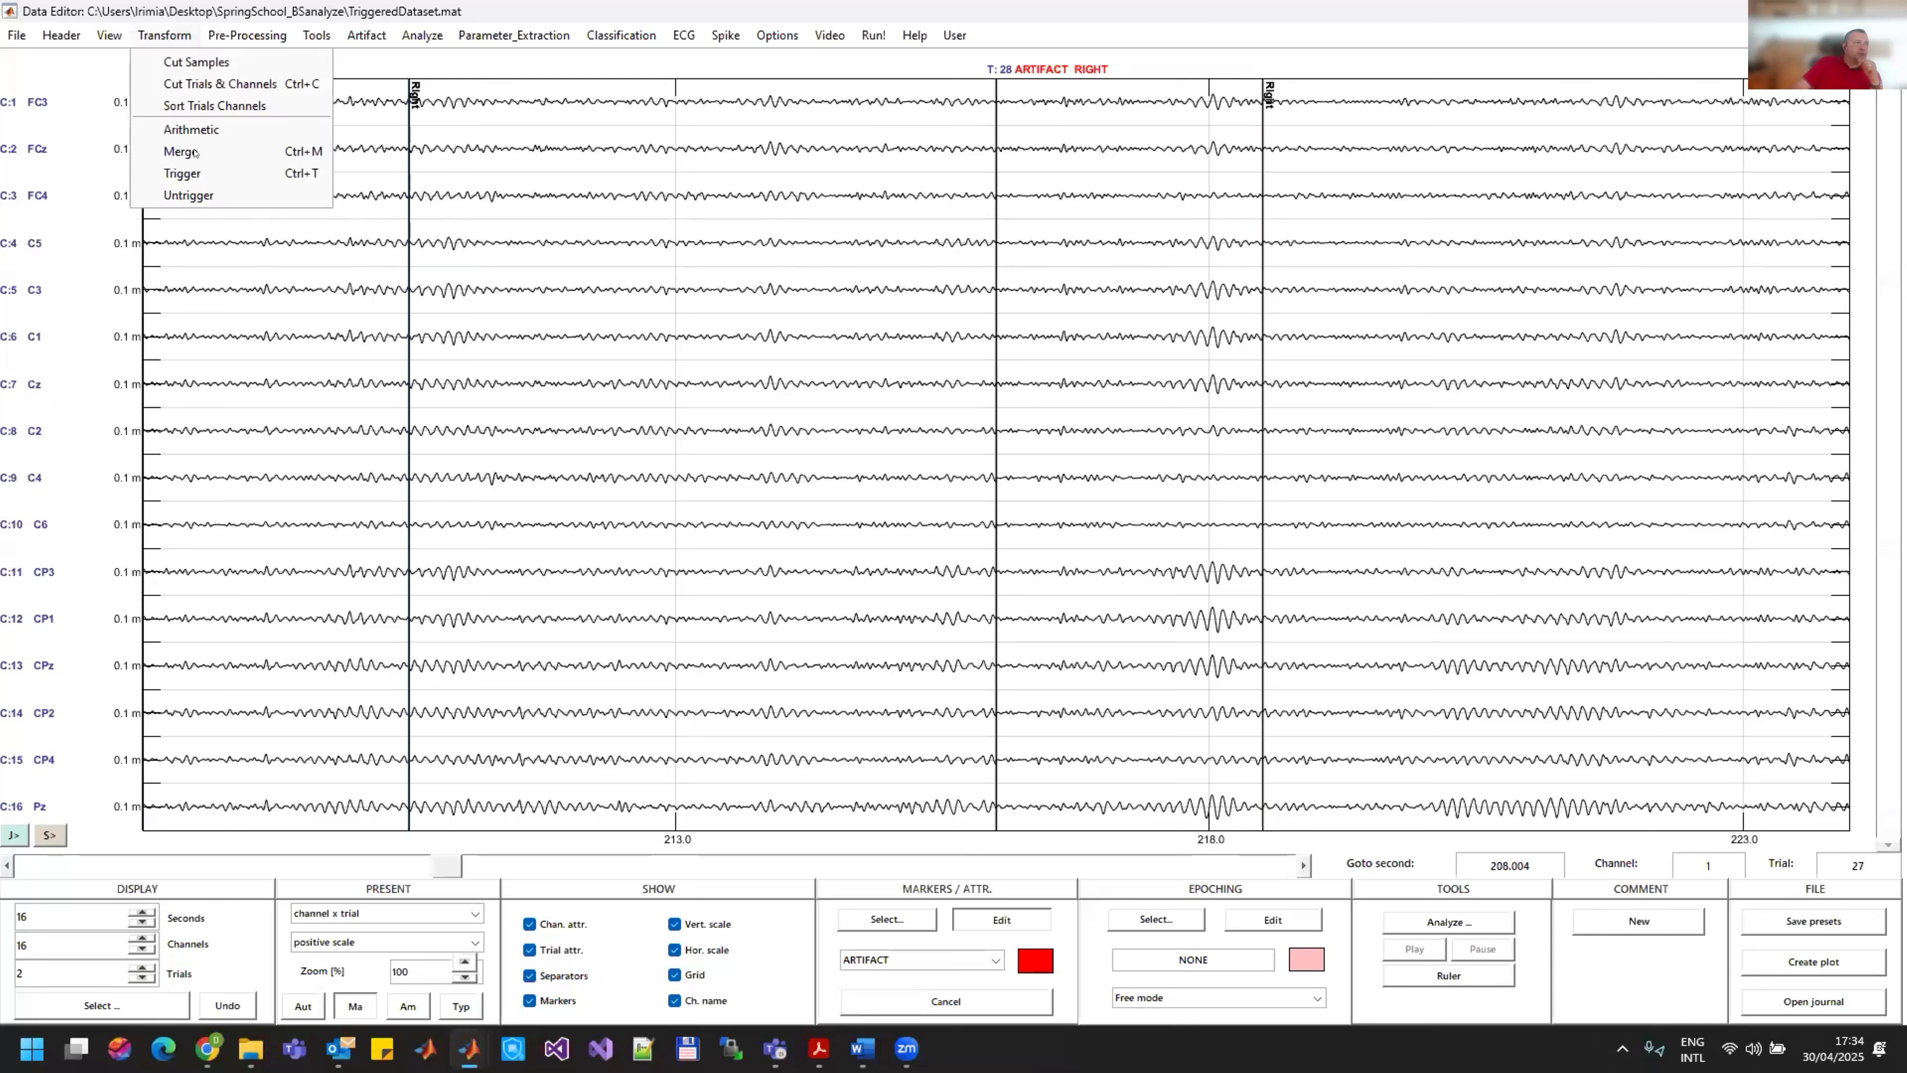
click(218, 83)
click(537, 708)
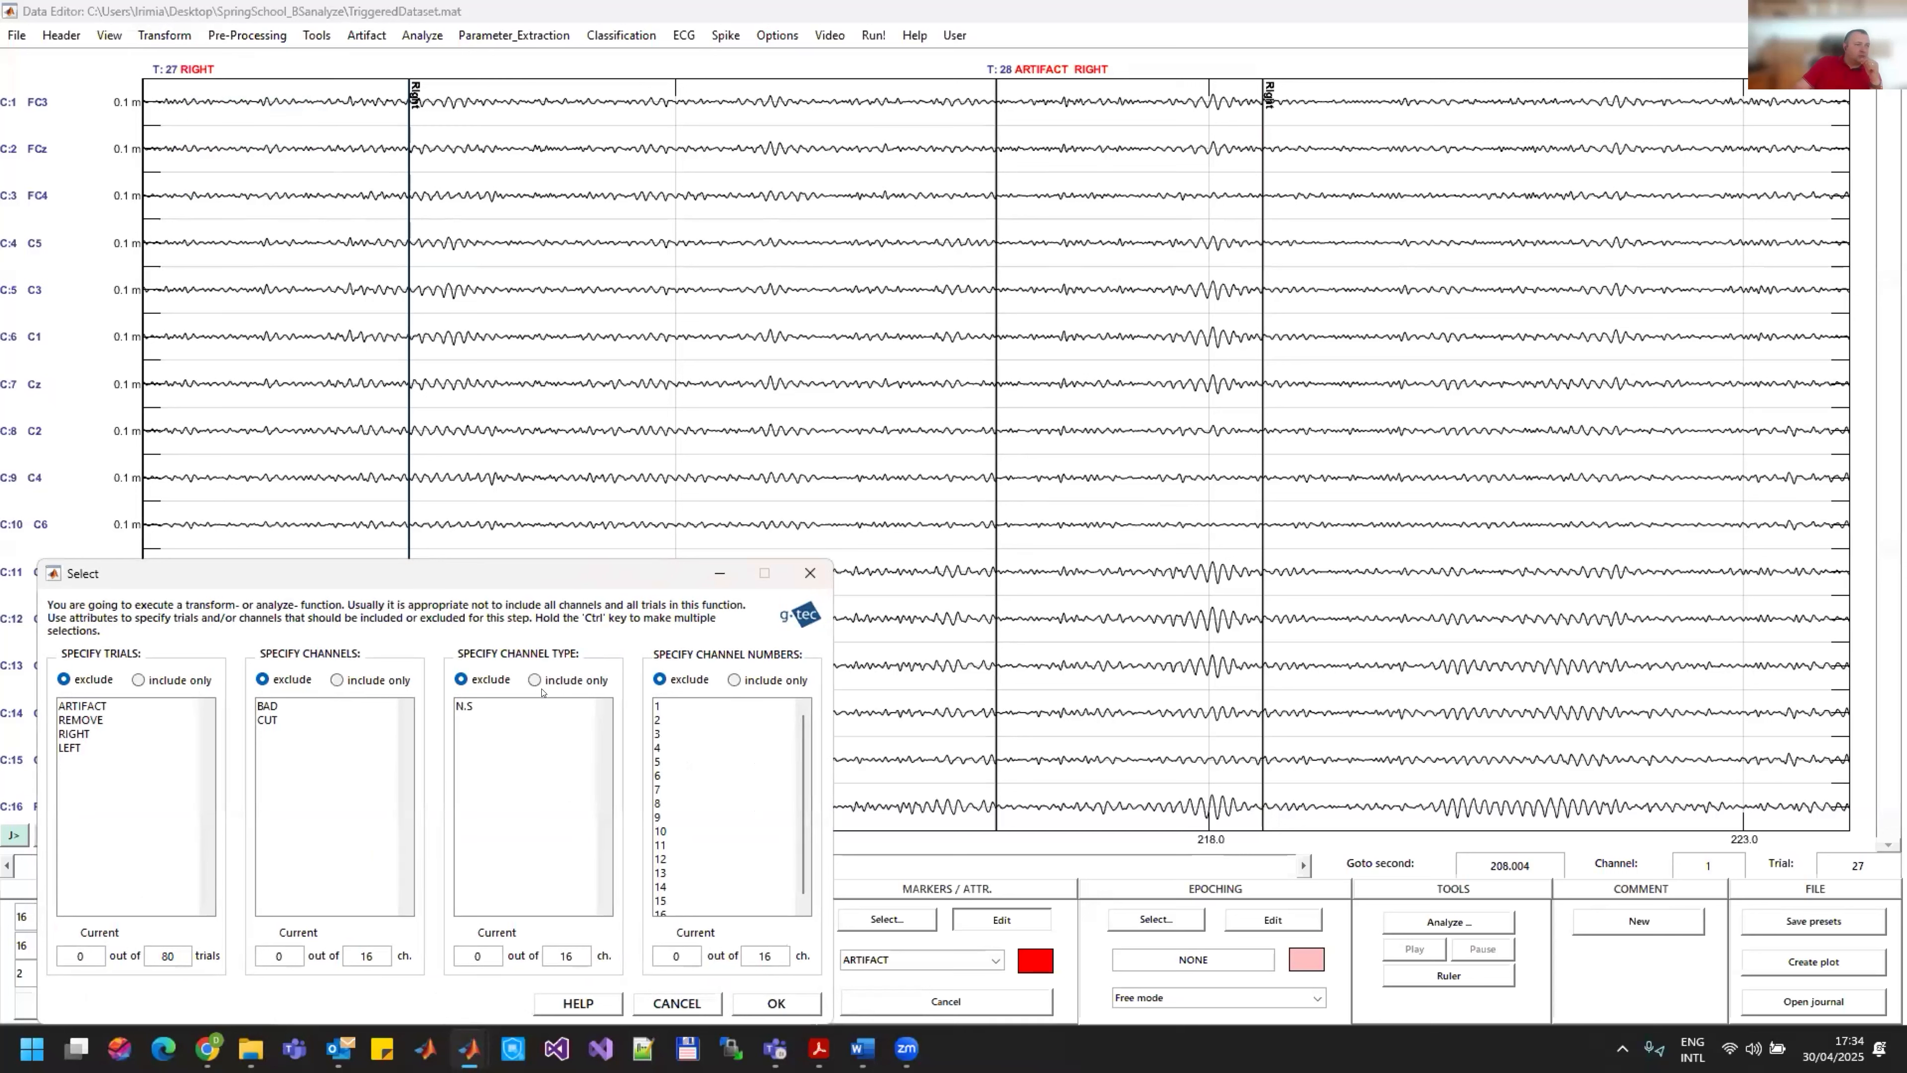
click(85, 706)
click(776, 1002)
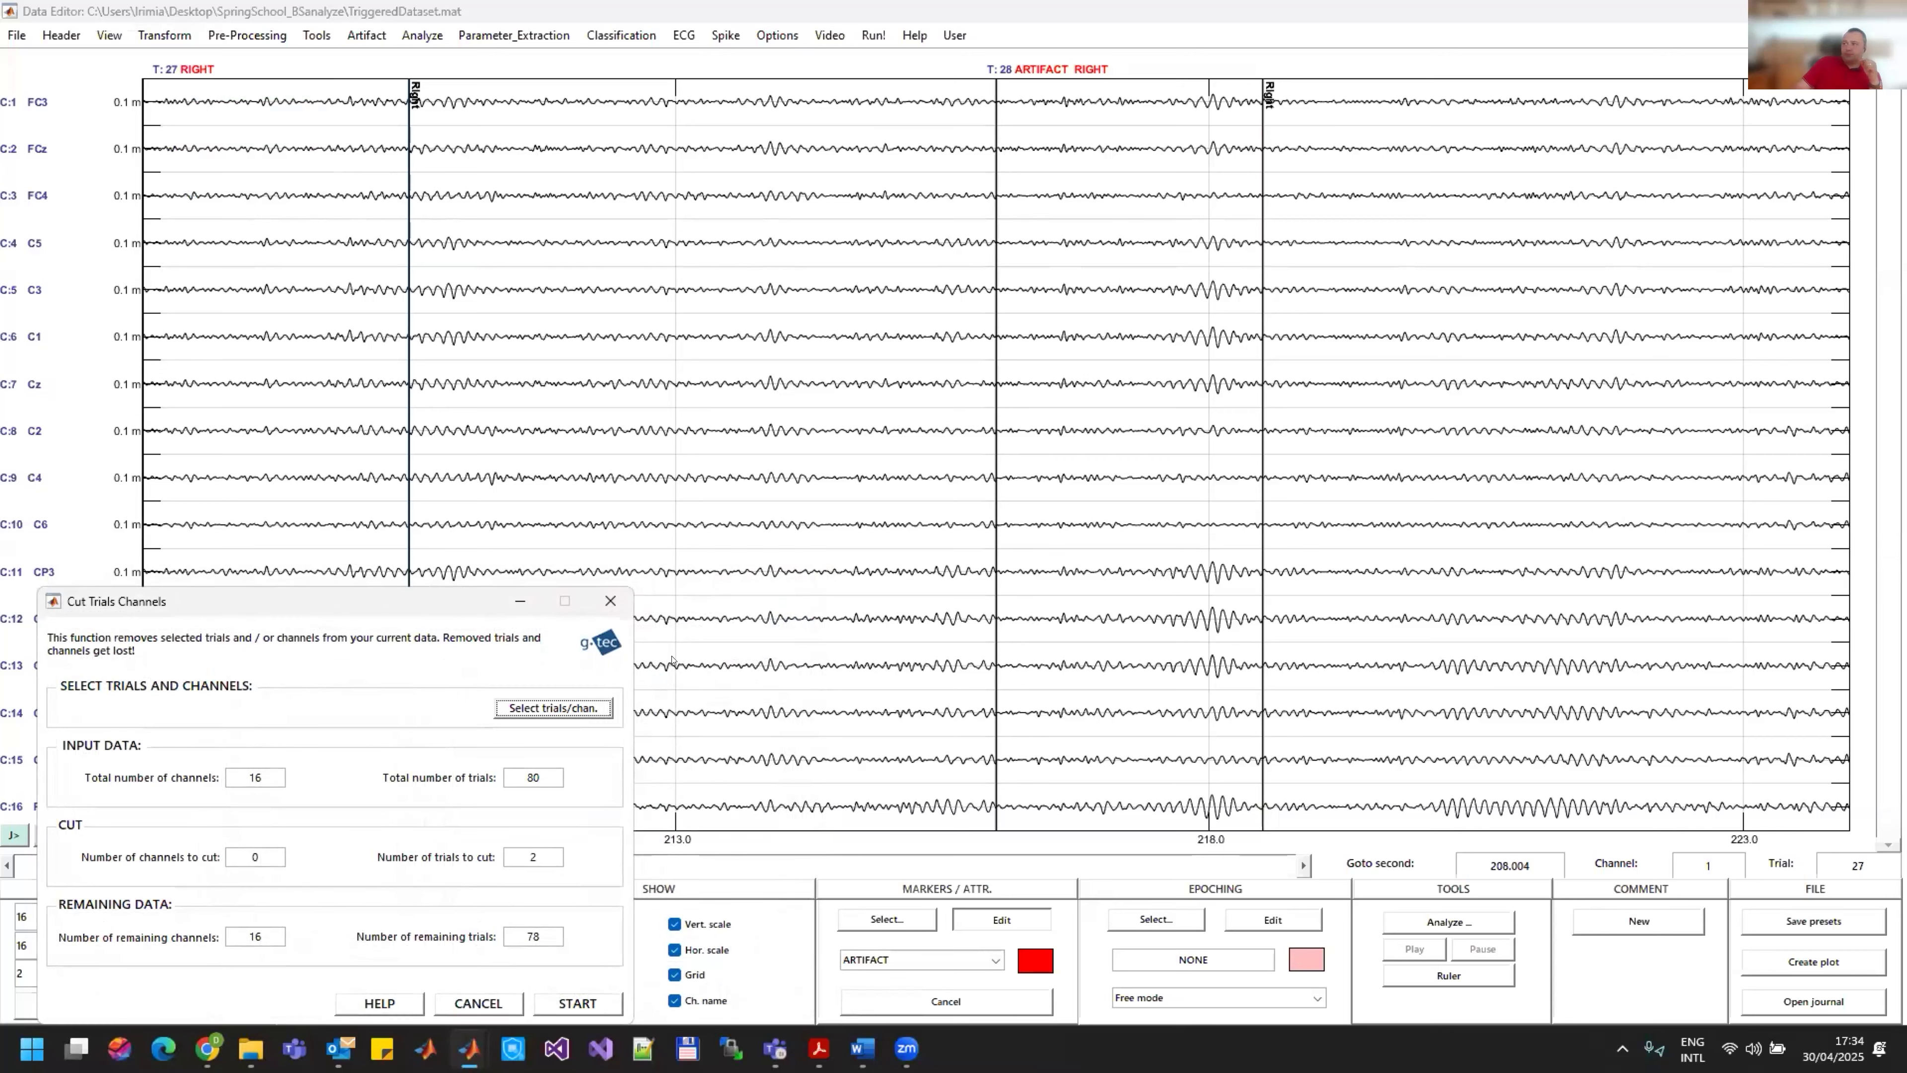
click(590, 1004)
click(699, 665)
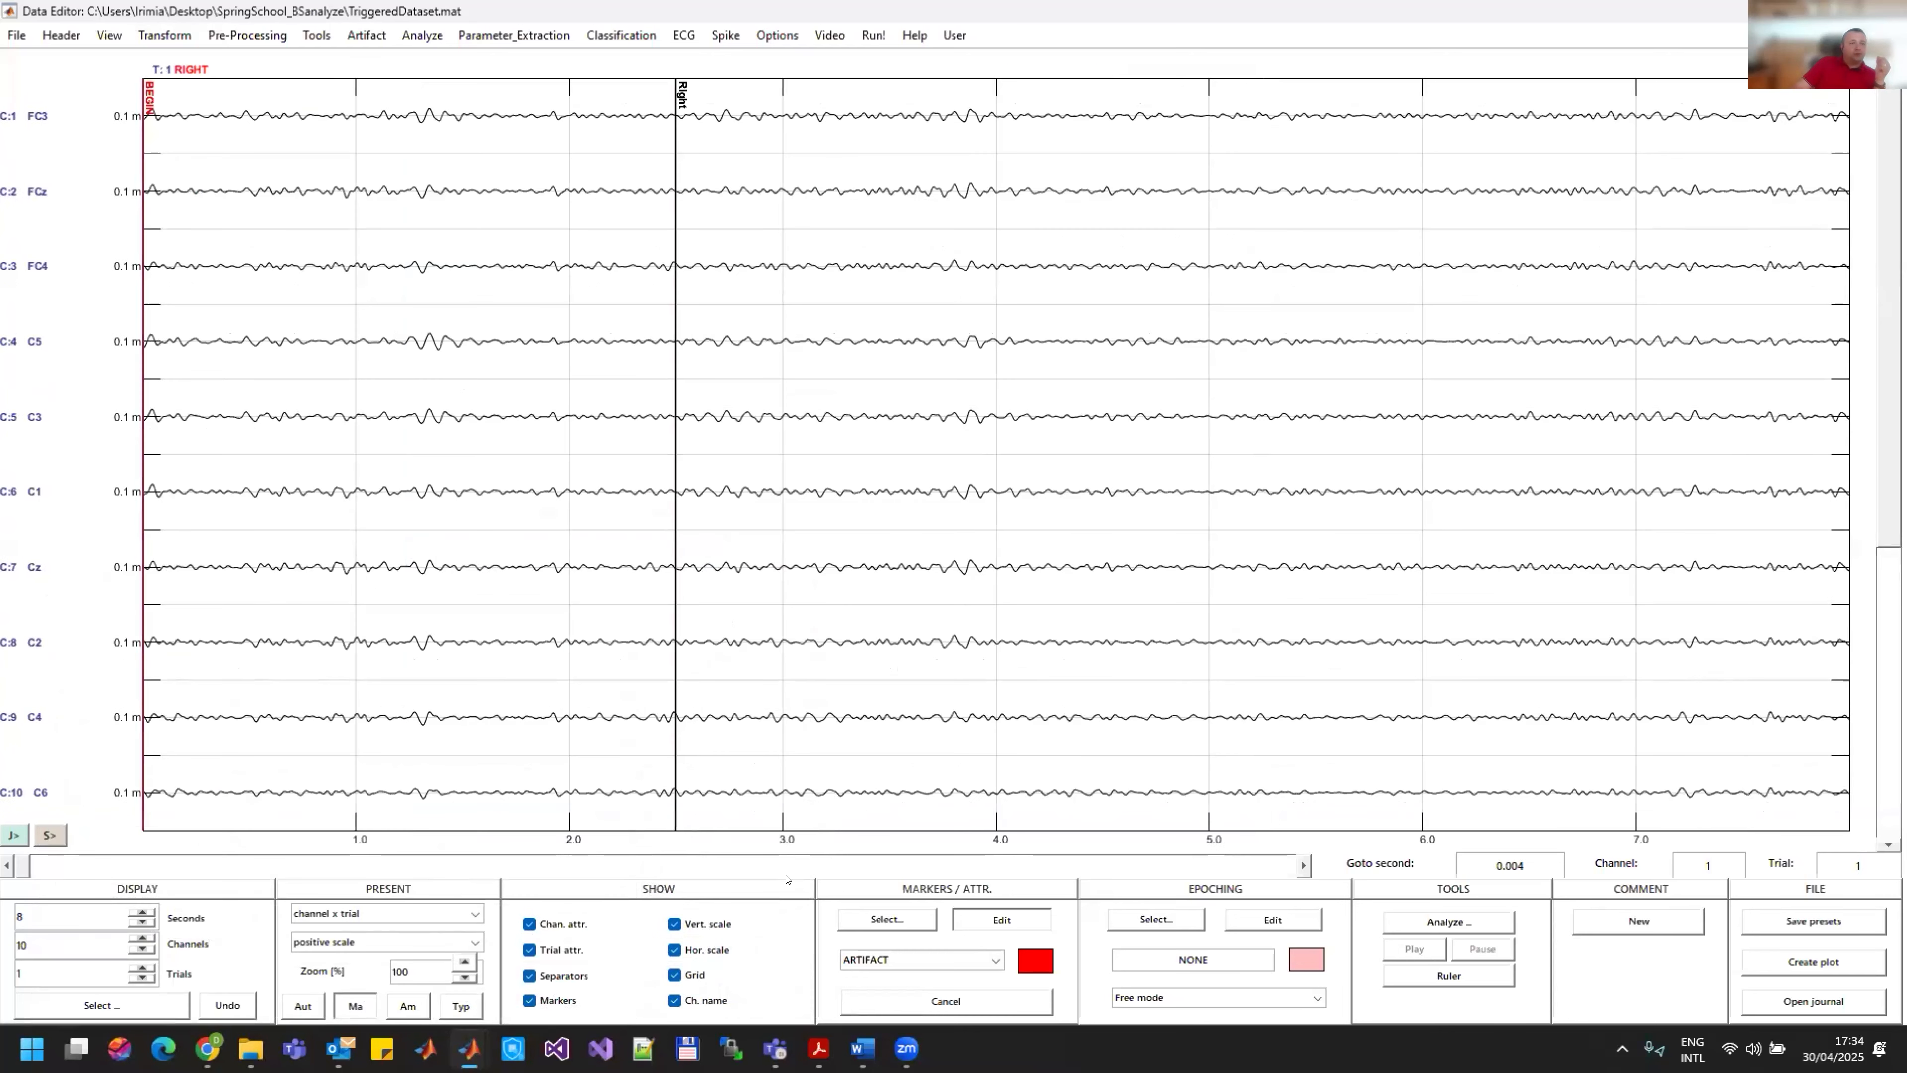
Step: Switch to the earlier Common Spatial Patterns result window and close it without saving
mouse_move(469, 1048)
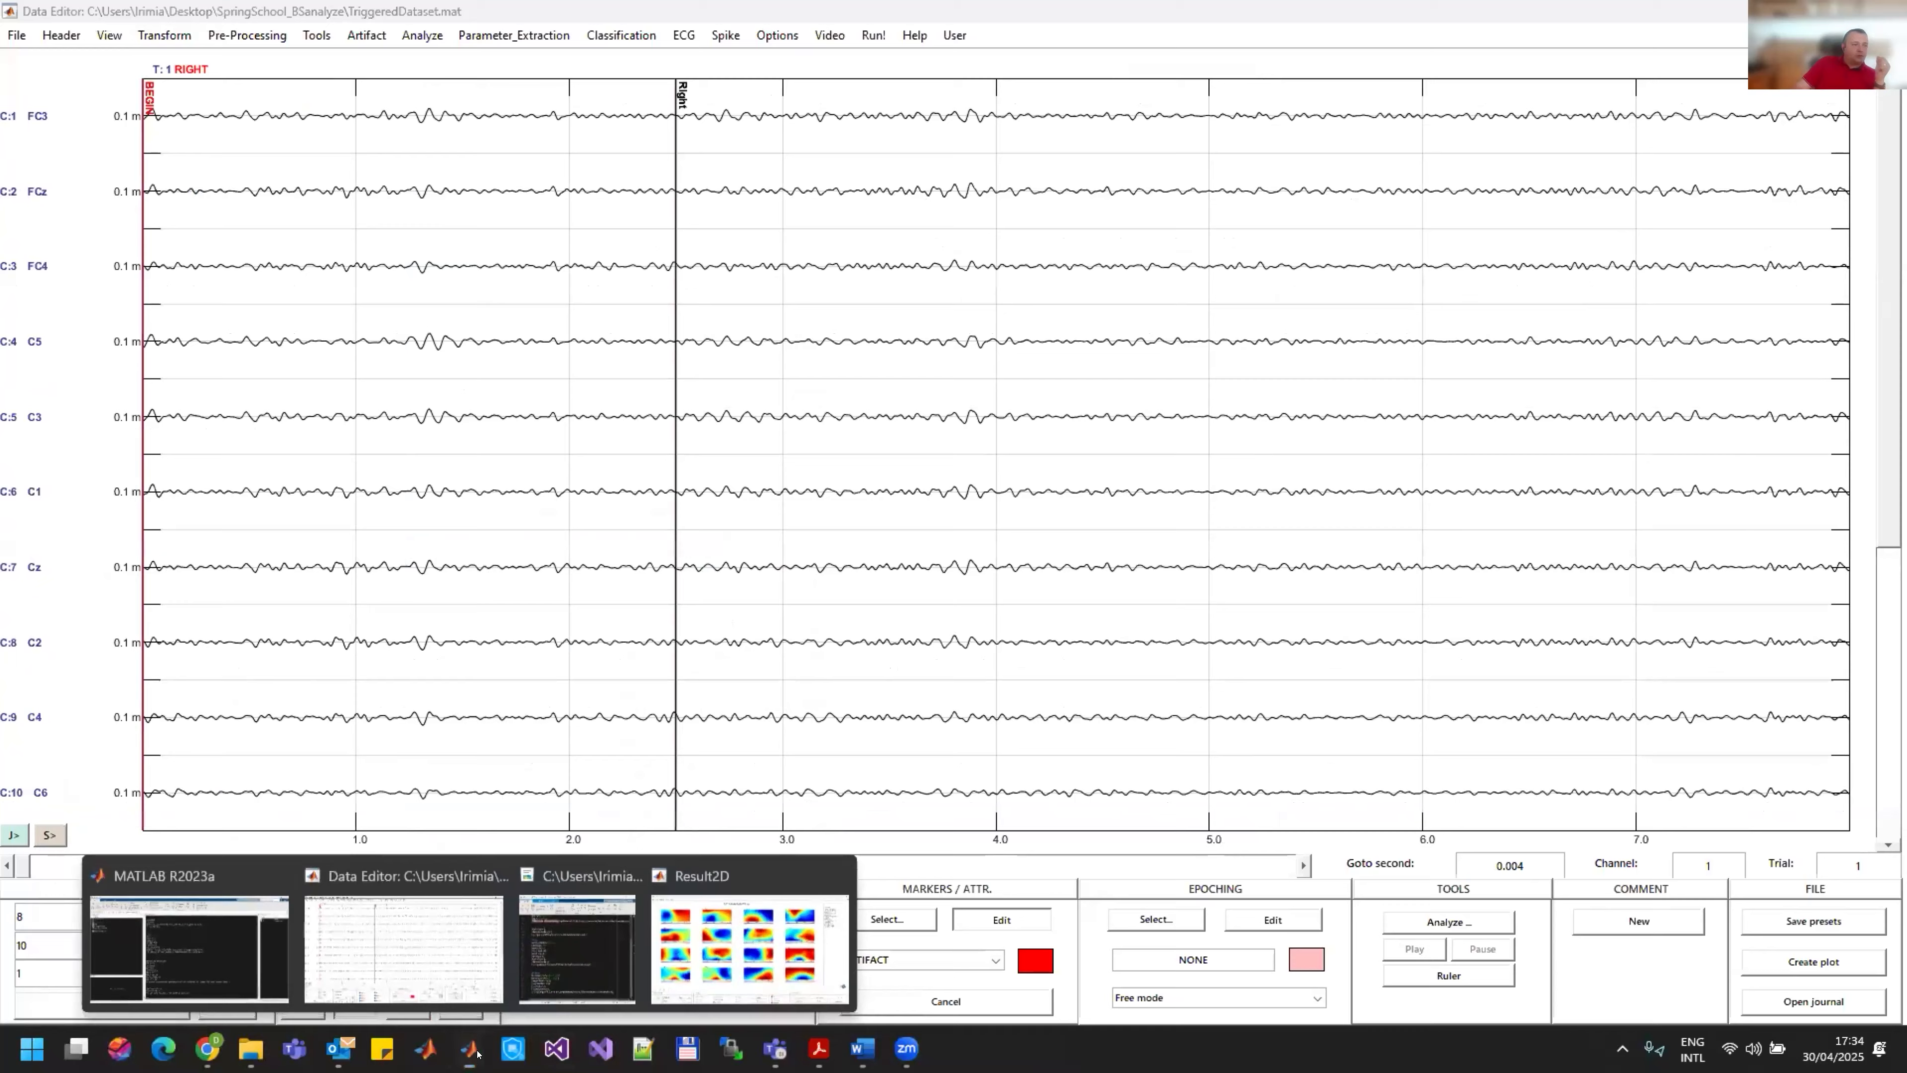
click(748, 974)
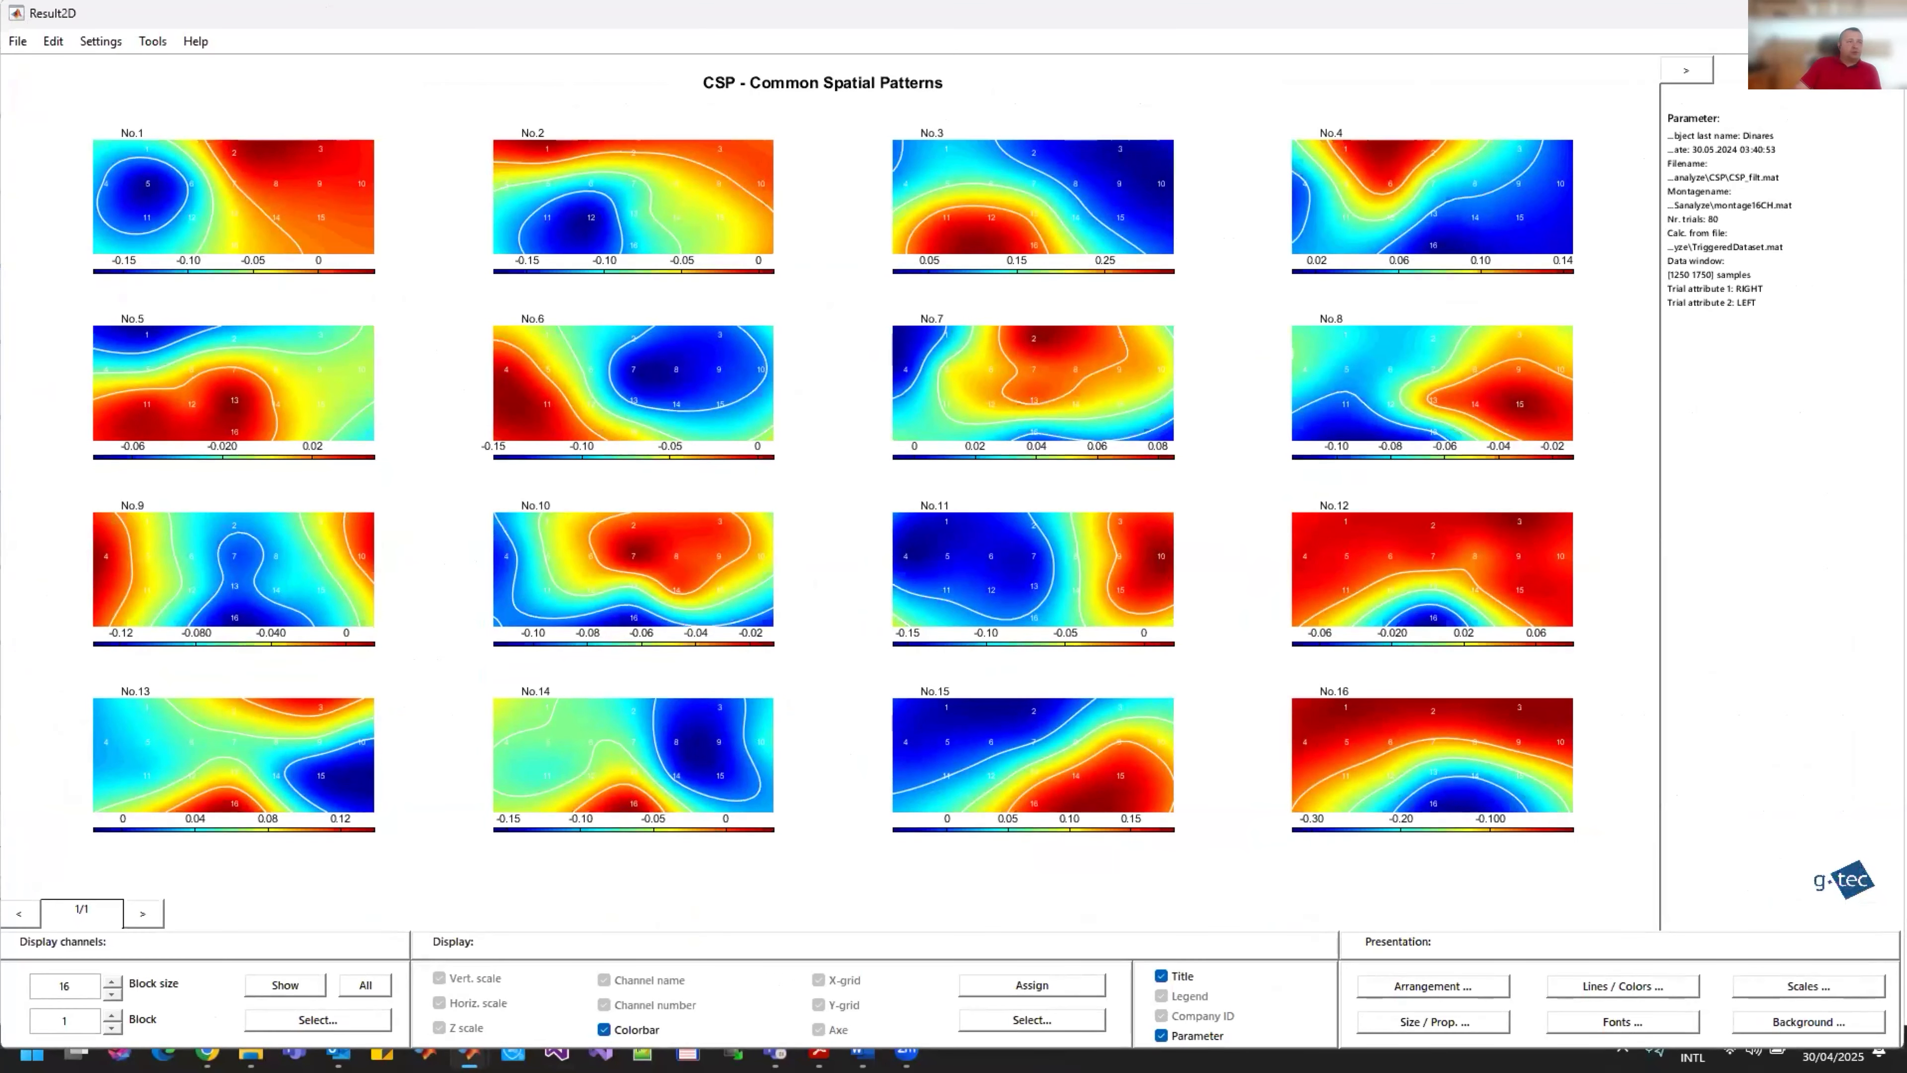
click(1883, 13)
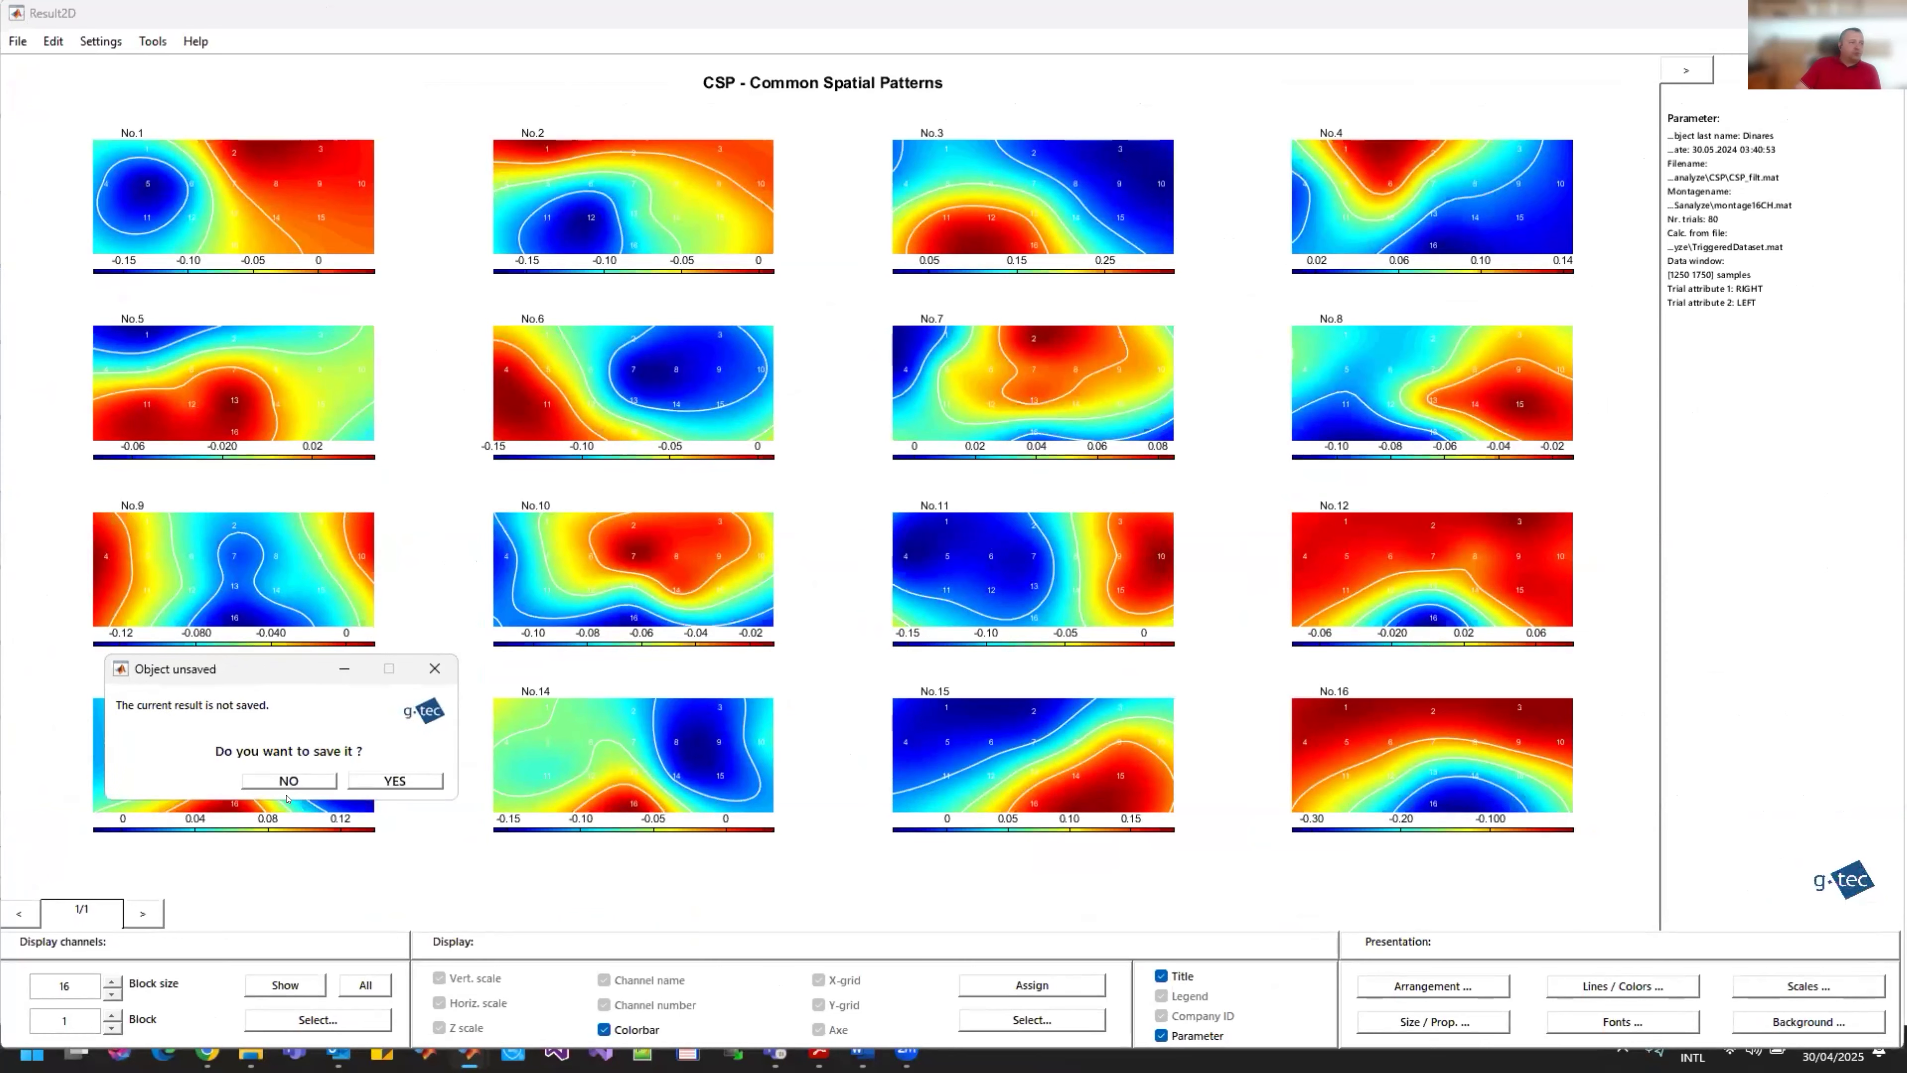
click(305, 774)
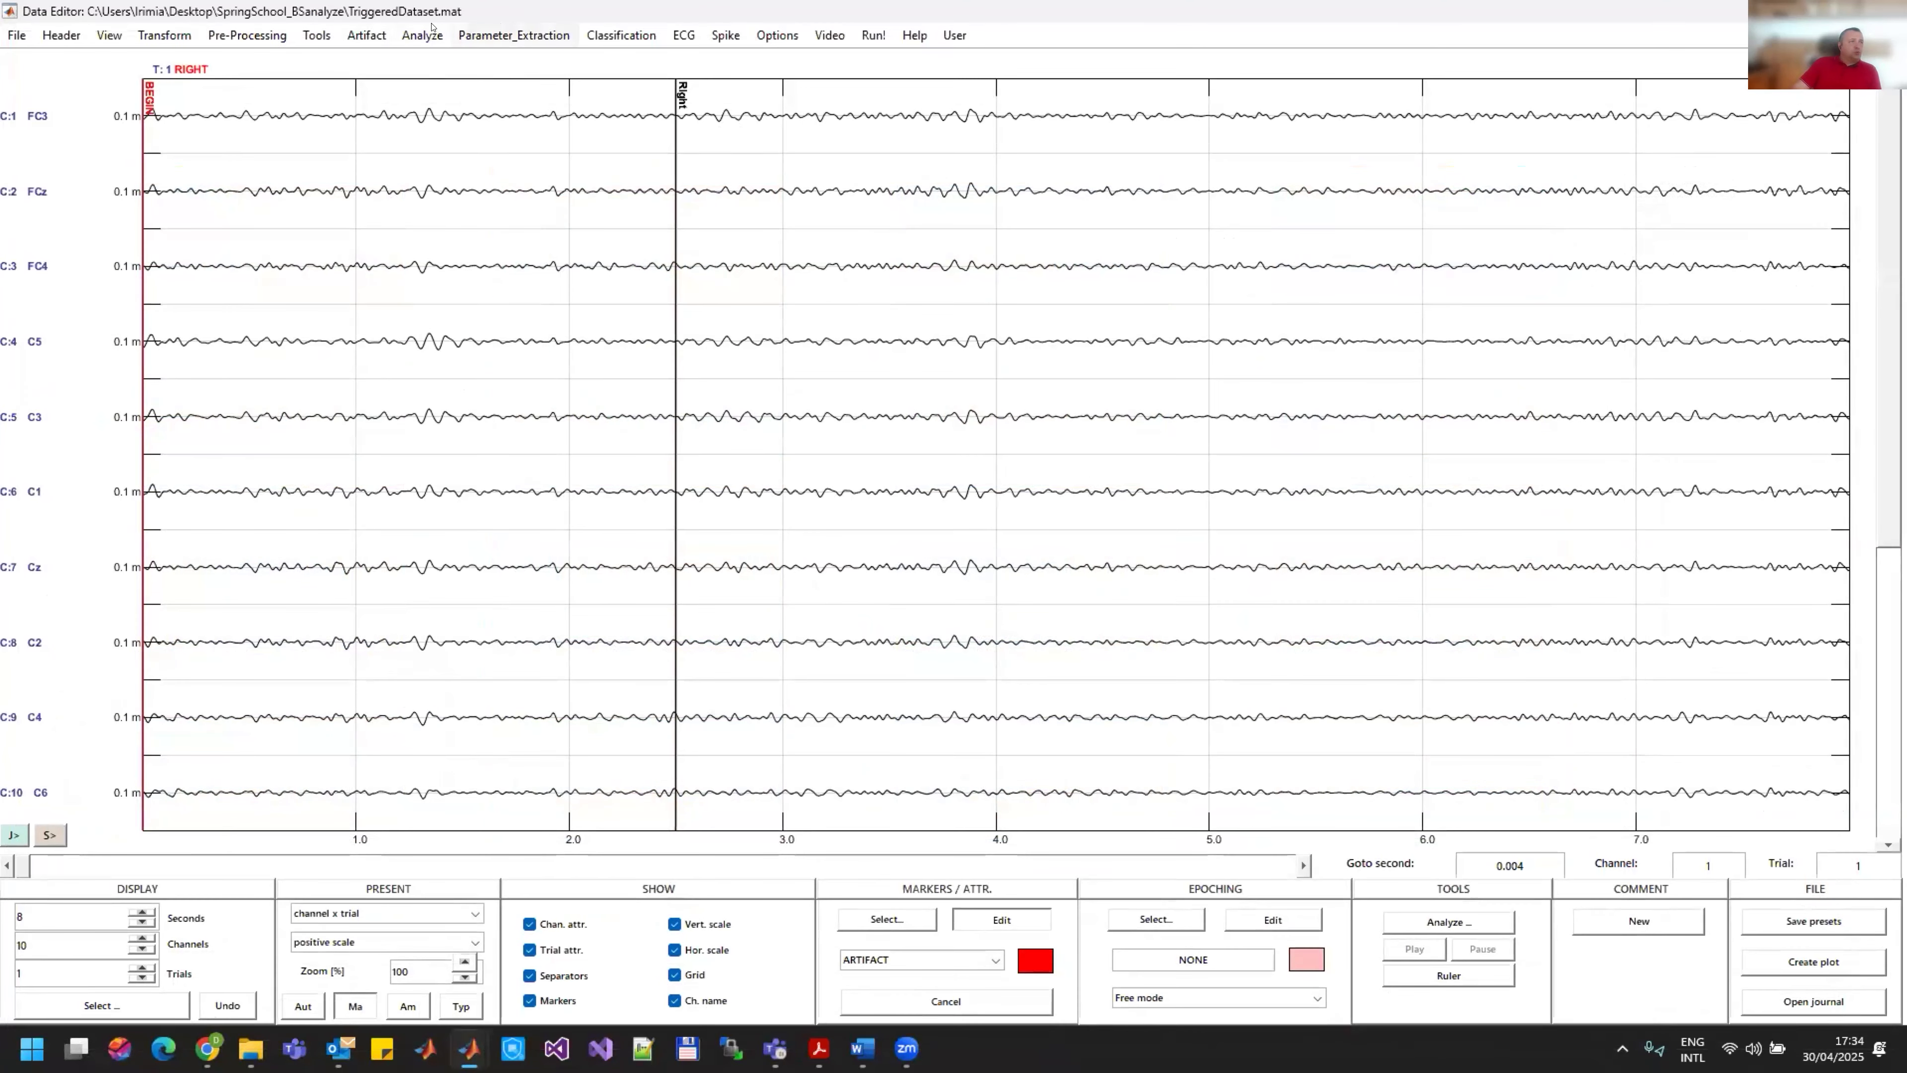
Step: Start a Common Spatial Patterns analysis with RIGHT as class 1 and LEFT as class 2
click(422, 35)
click(511, 218)
click(276, 642)
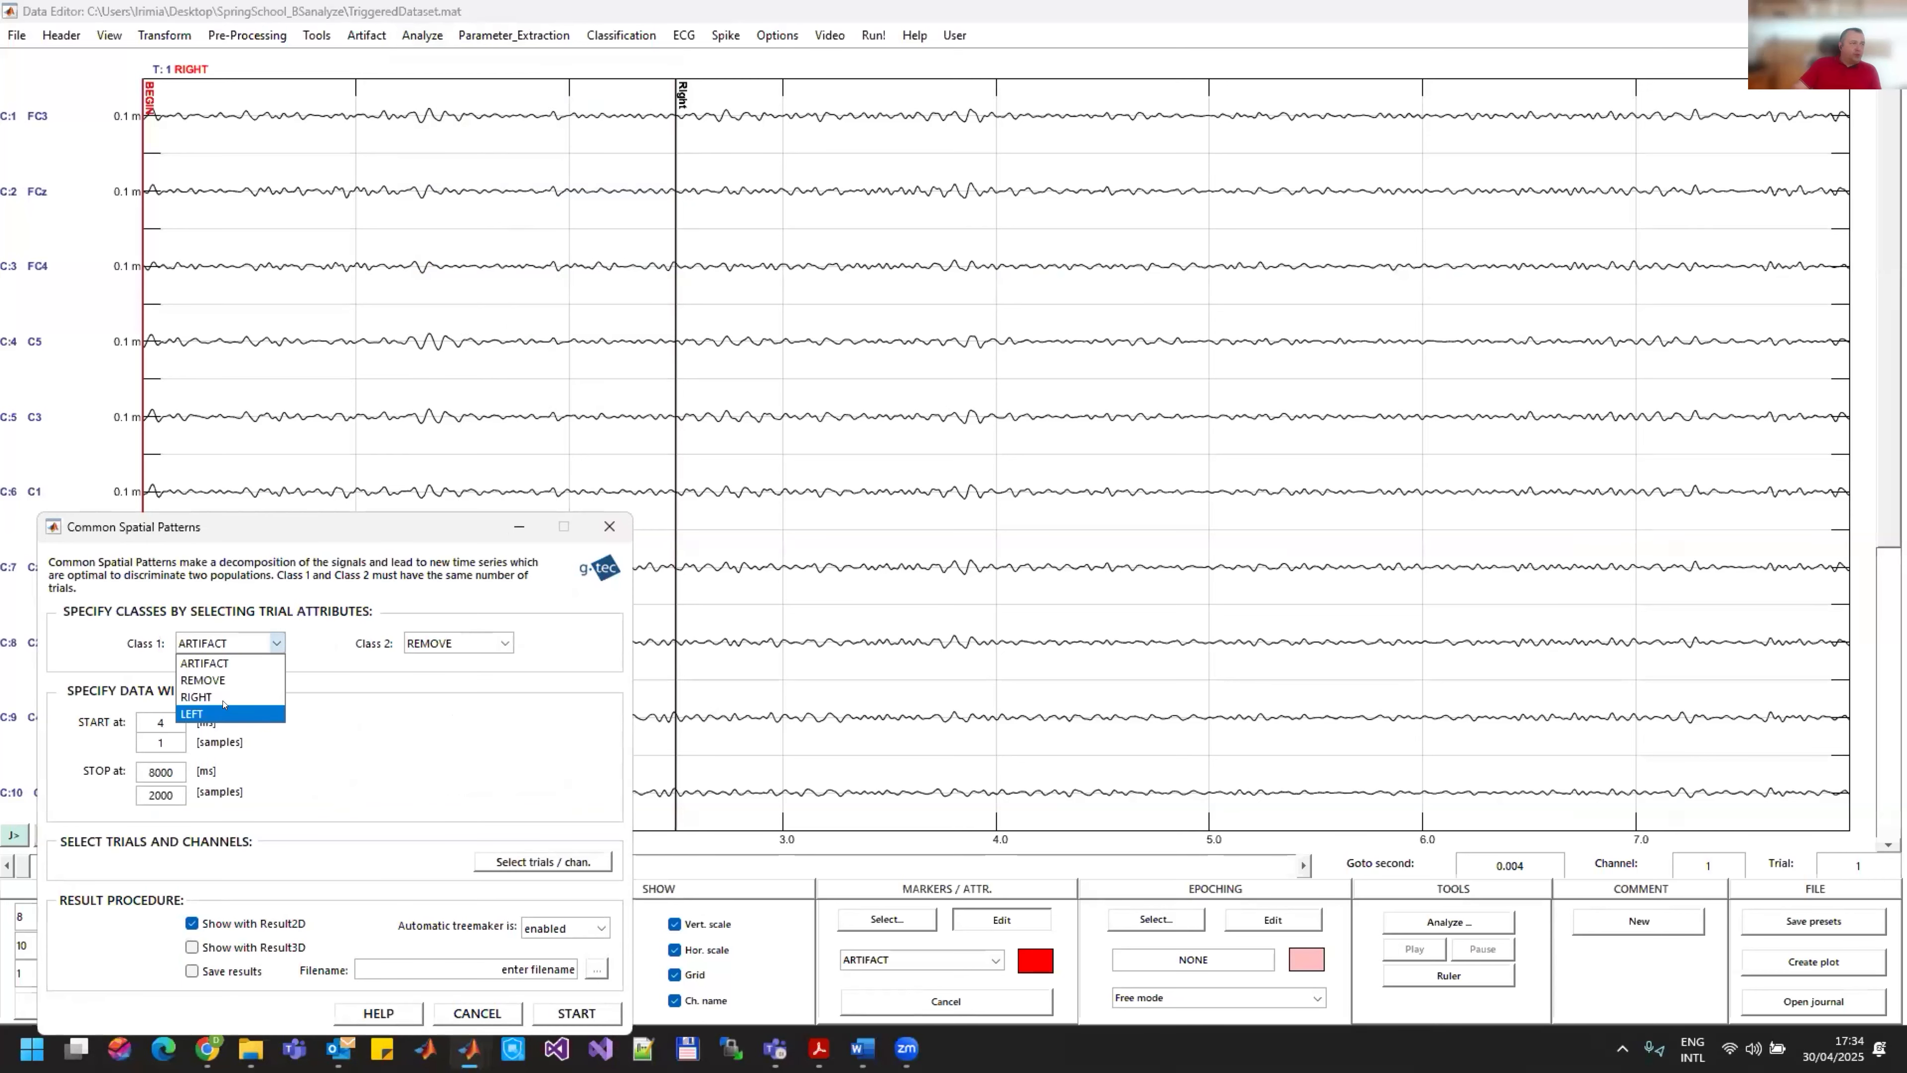
click(218, 690)
click(450, 645)
click(432, 706)
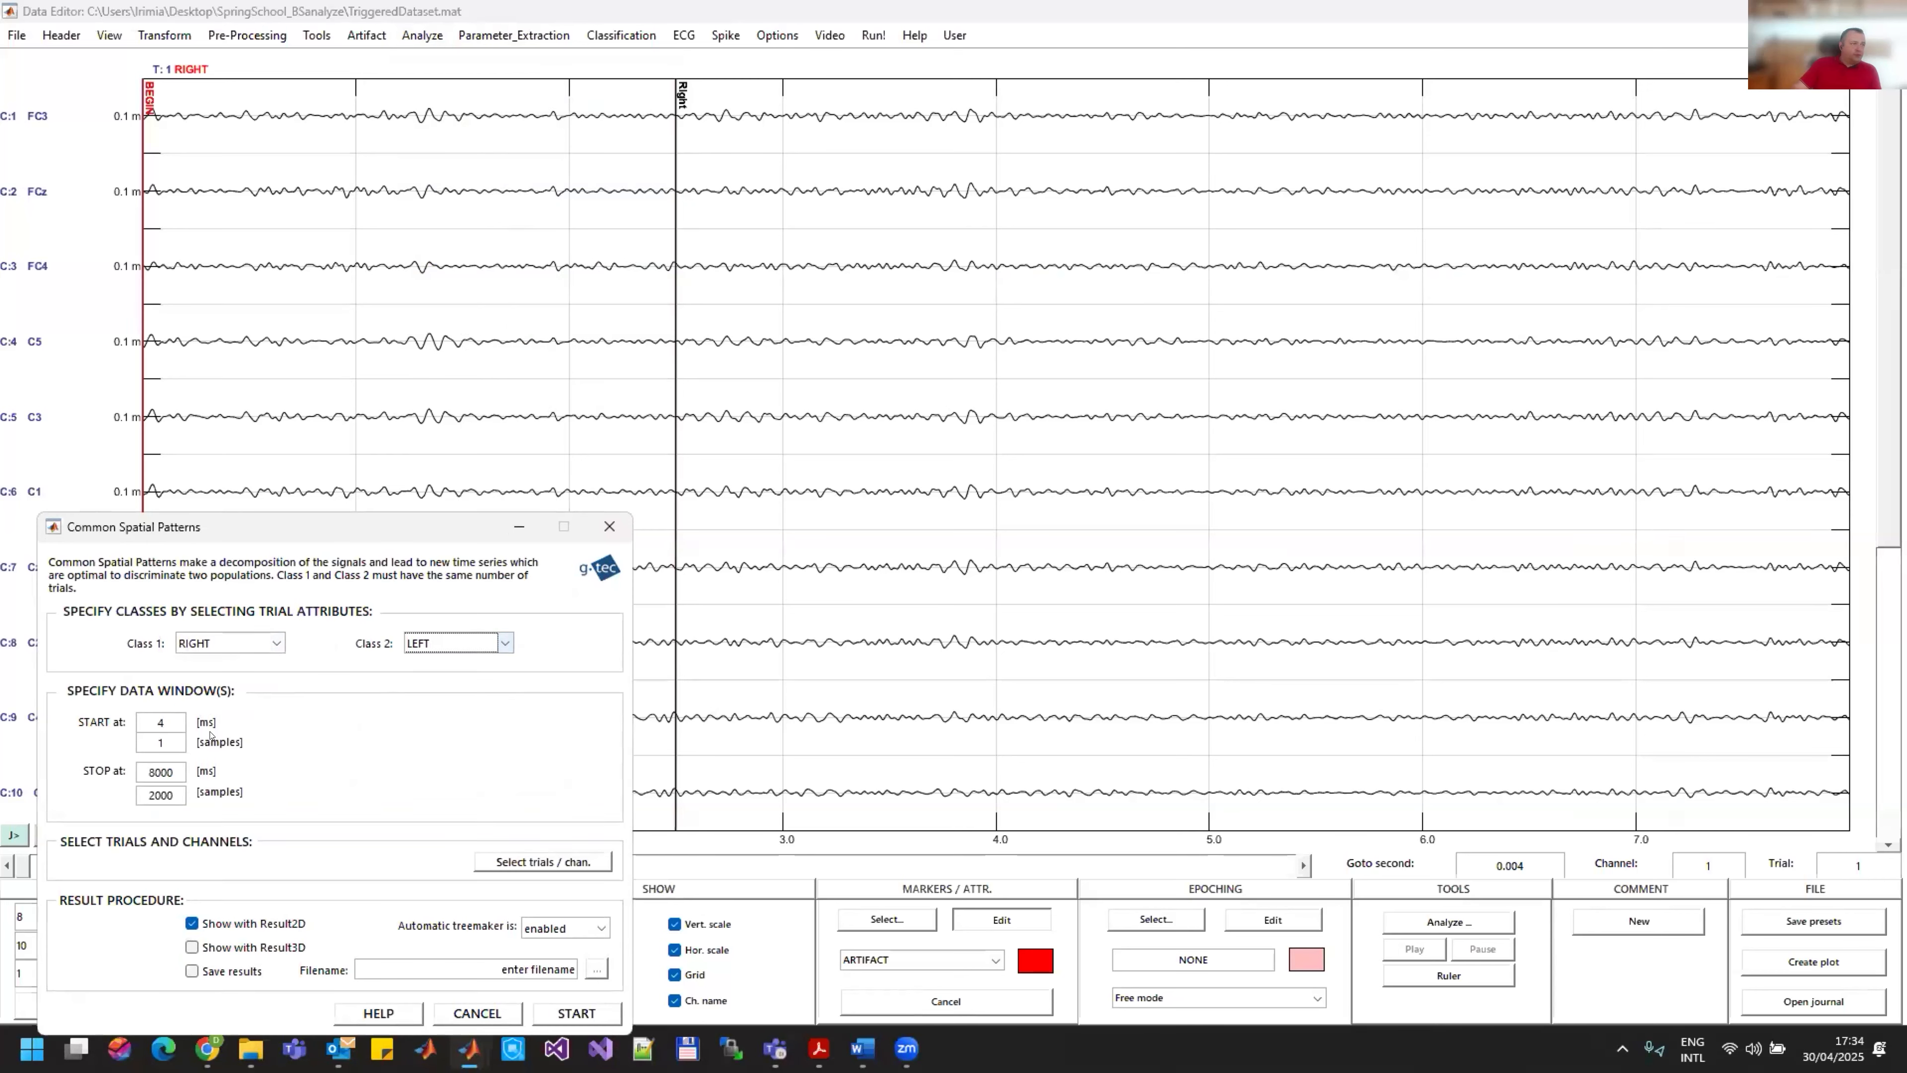
Step: Set the Common Spatial Patterns data window from 5000 to 7000 ms
key(Tab)
text(5000)
double_click(167, 769)
text(7000)
click(479, 774)
Step: Set the results to be saved over the existing CSP_filt file in the CSP folder and run the Common Spatial Patterns calculation
click(212, 972)
click(262, 647)
click(817, 986)
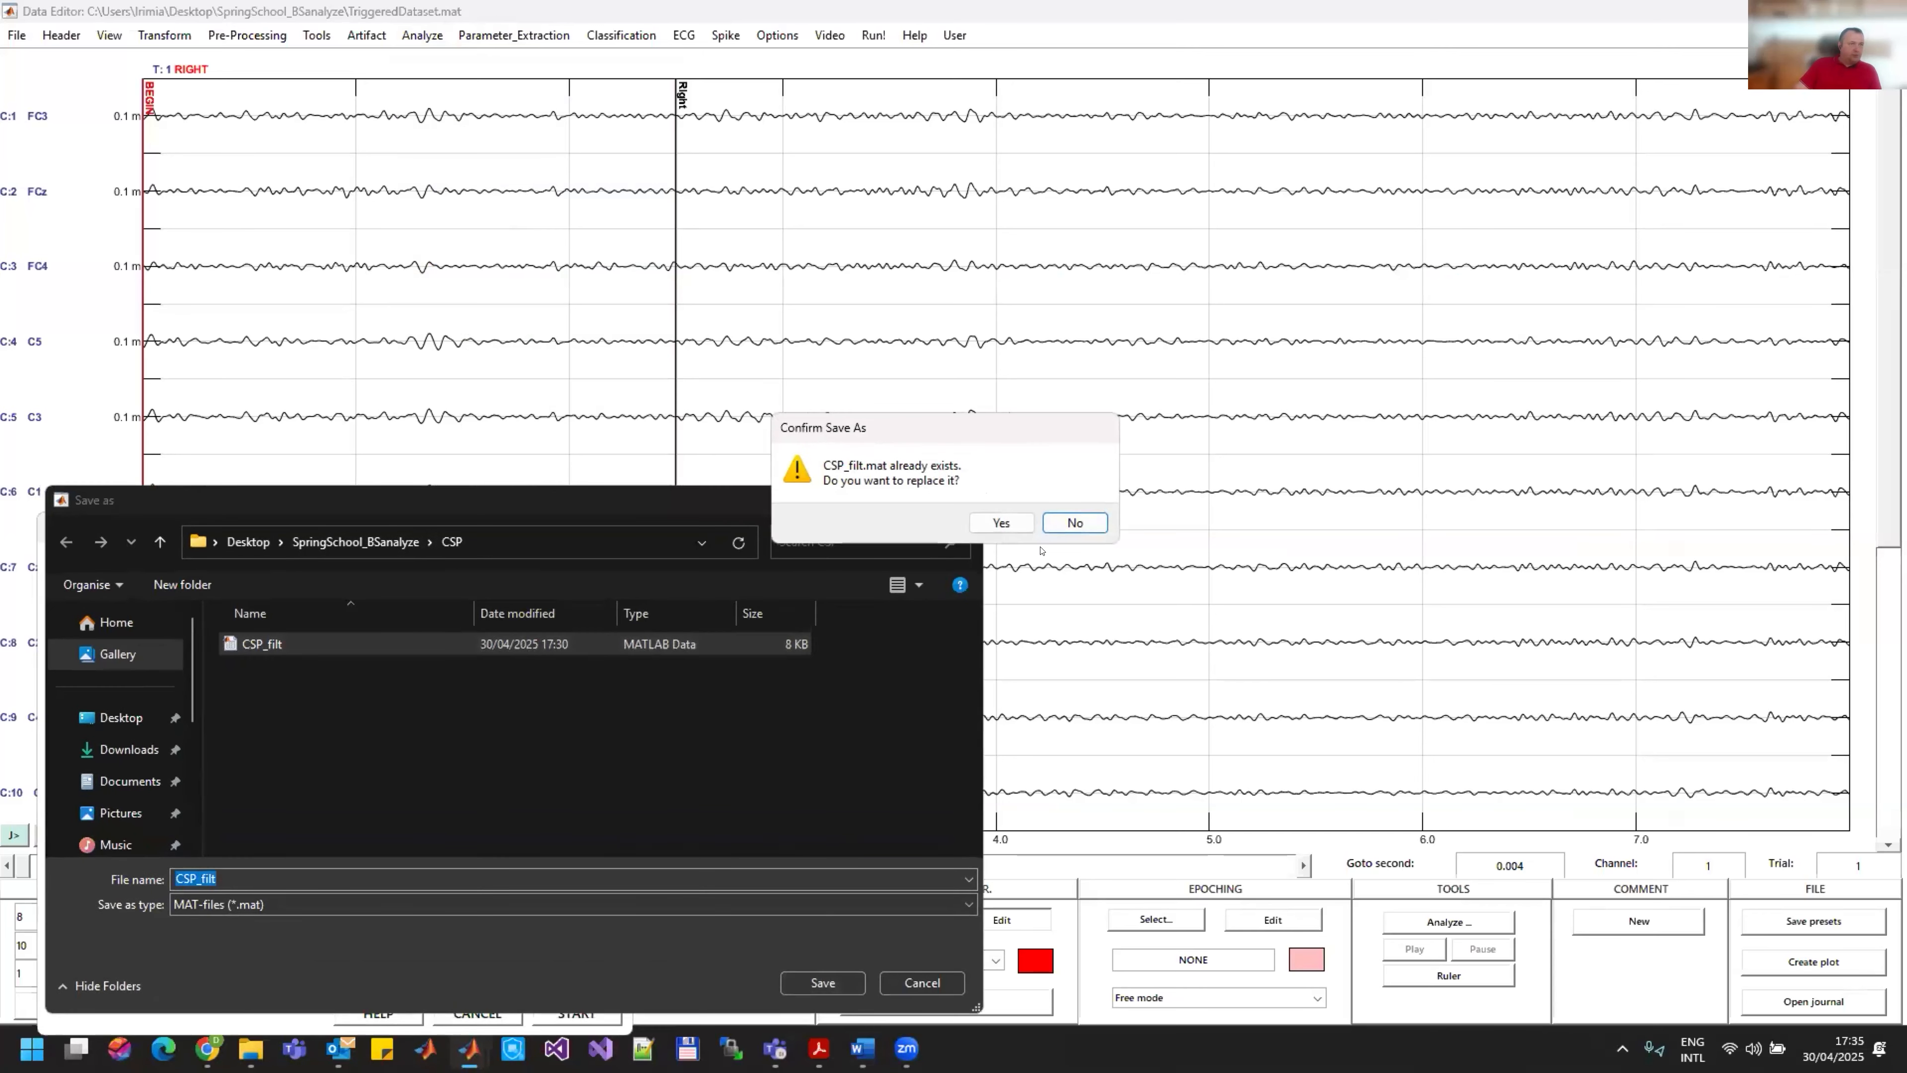
click(999, 522)
click(577, 1013)
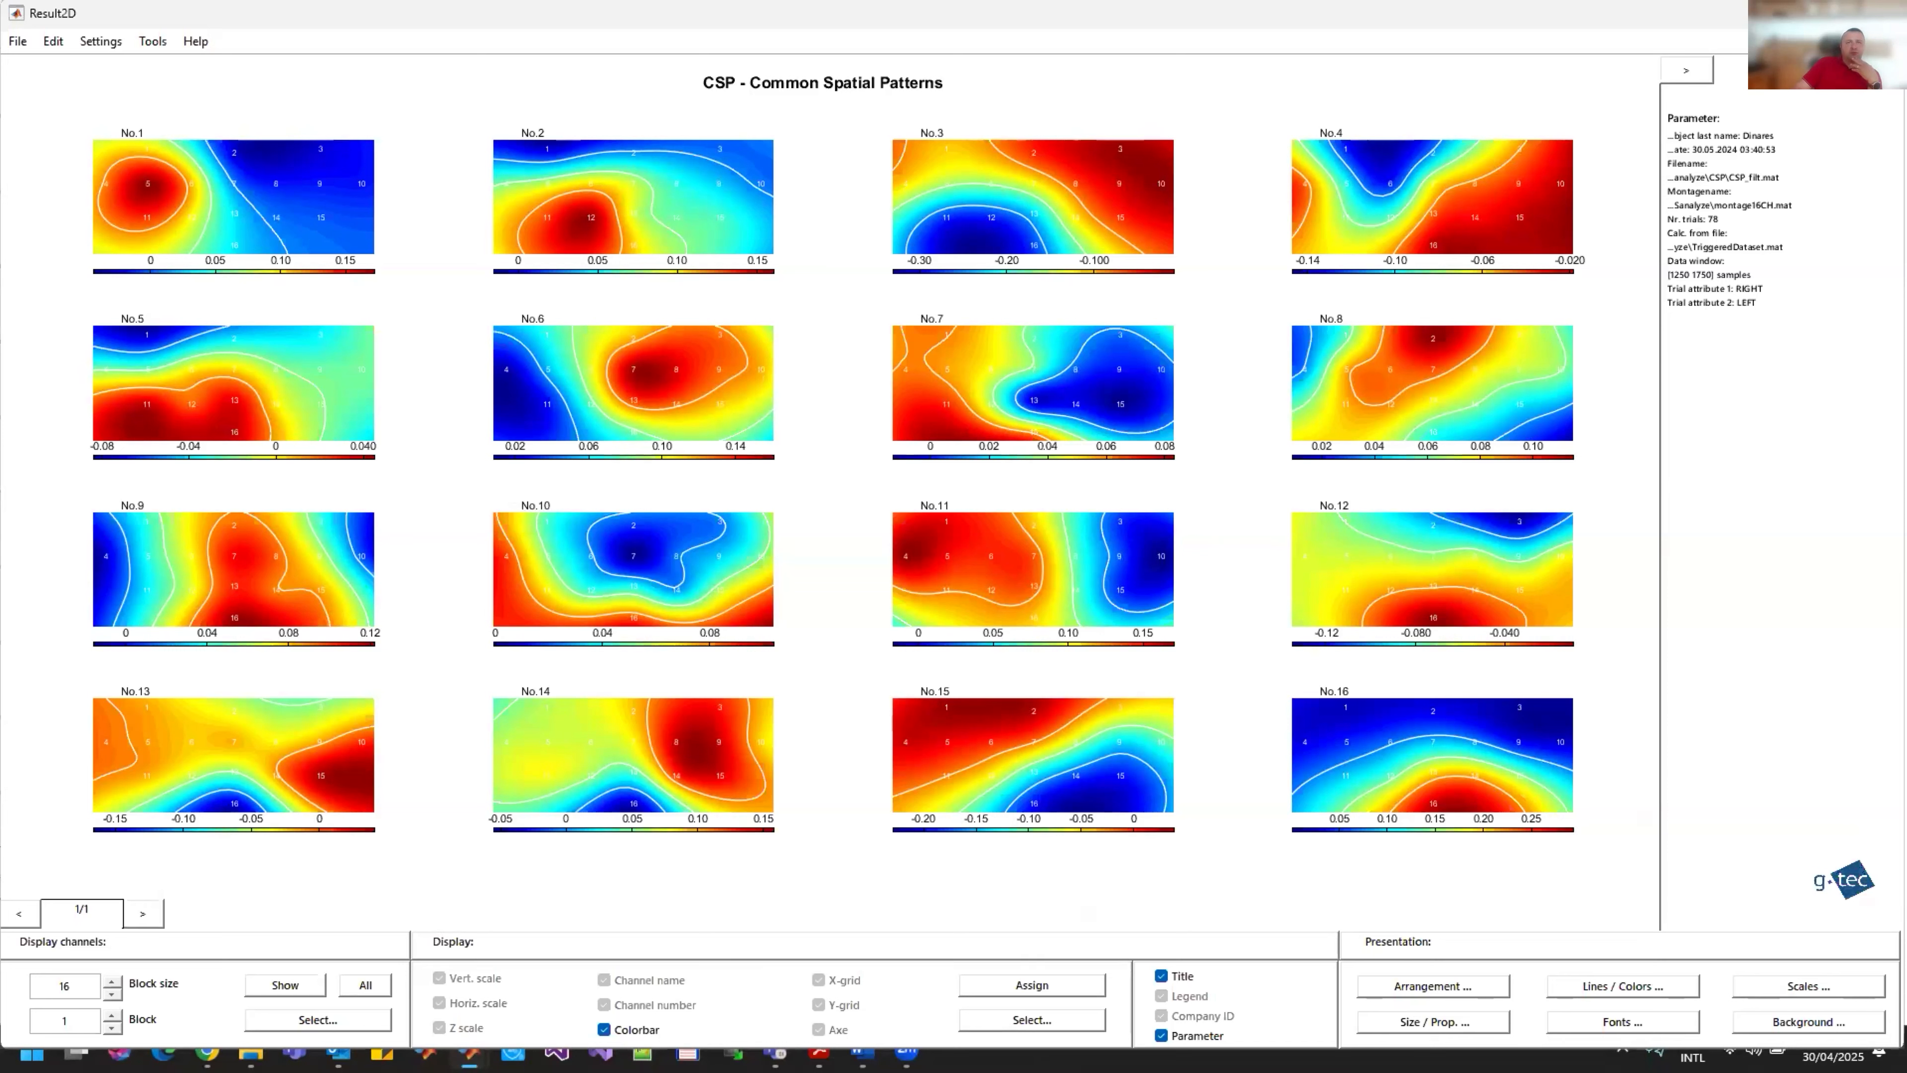
Step: Close the new Common Spatial Patterns result window without saving and leave the analysis dialog
click(1885, 13)
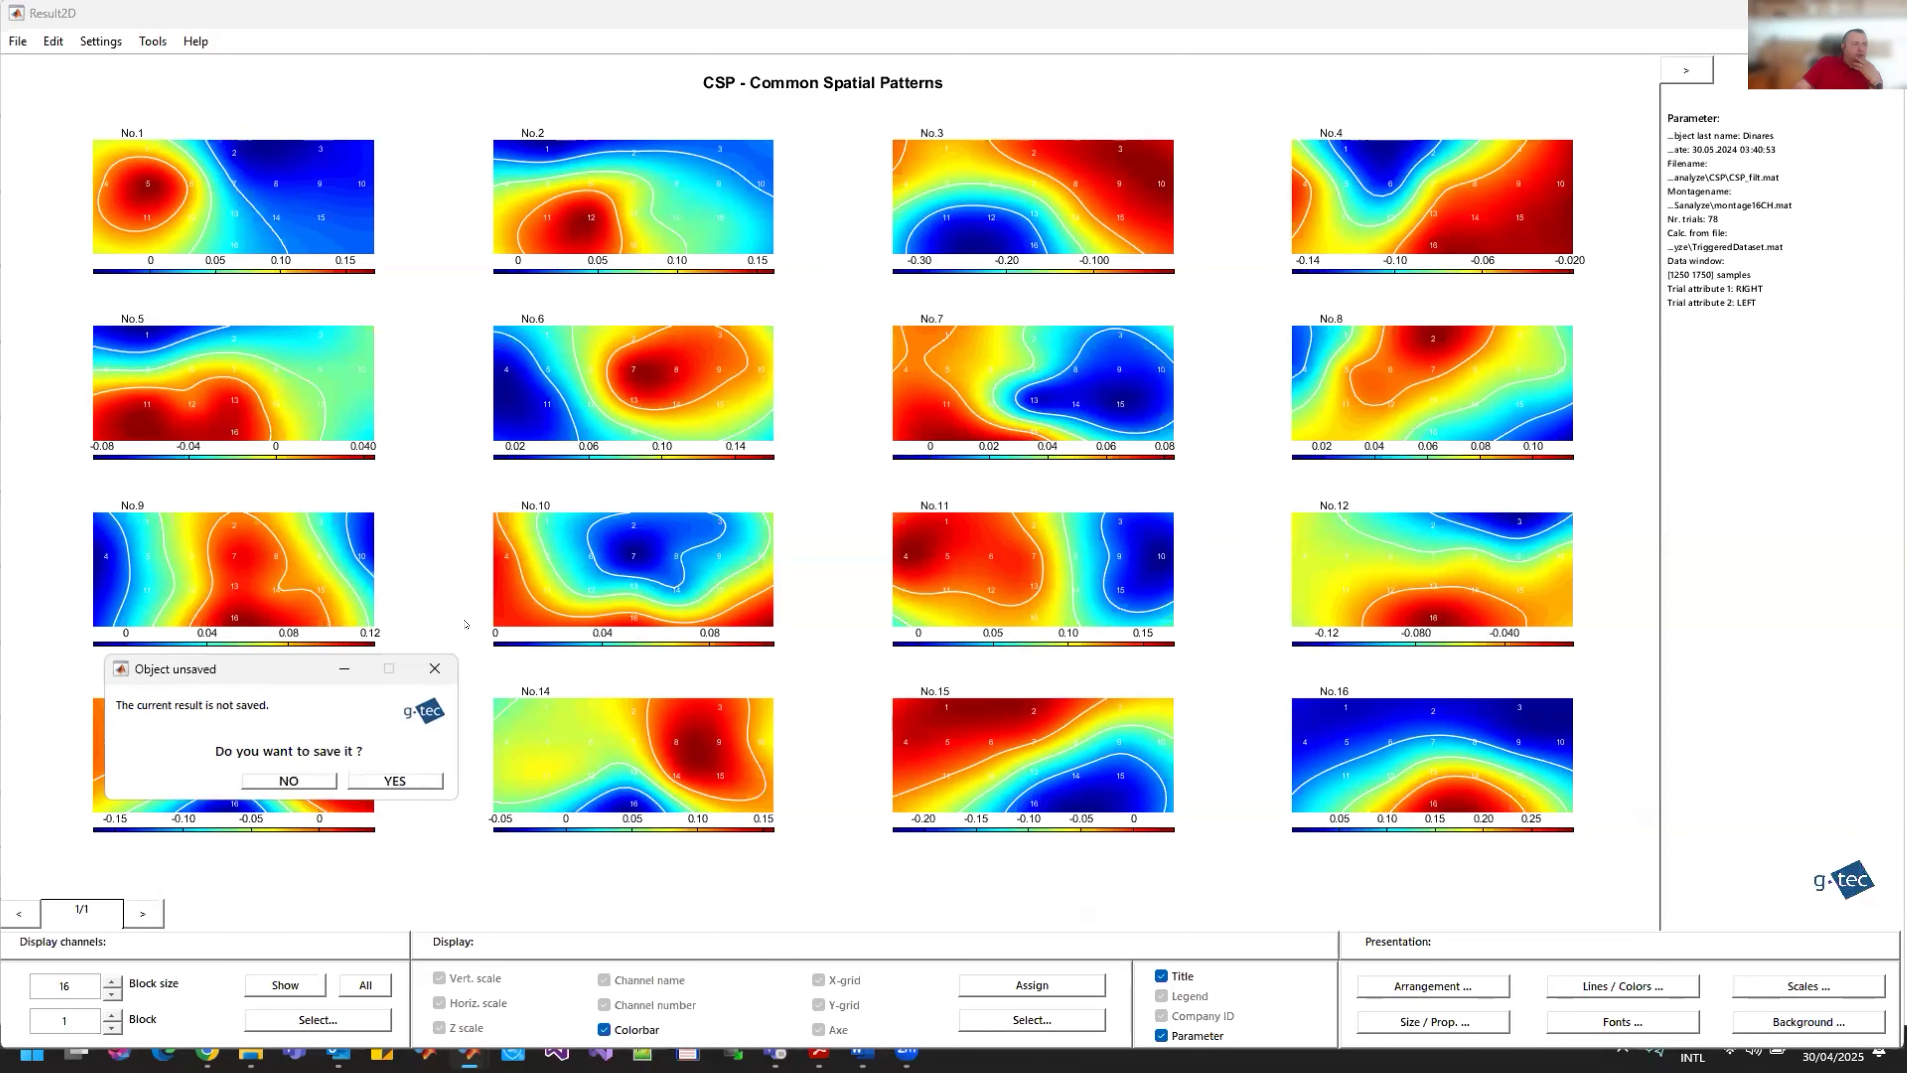
click(290, 781)
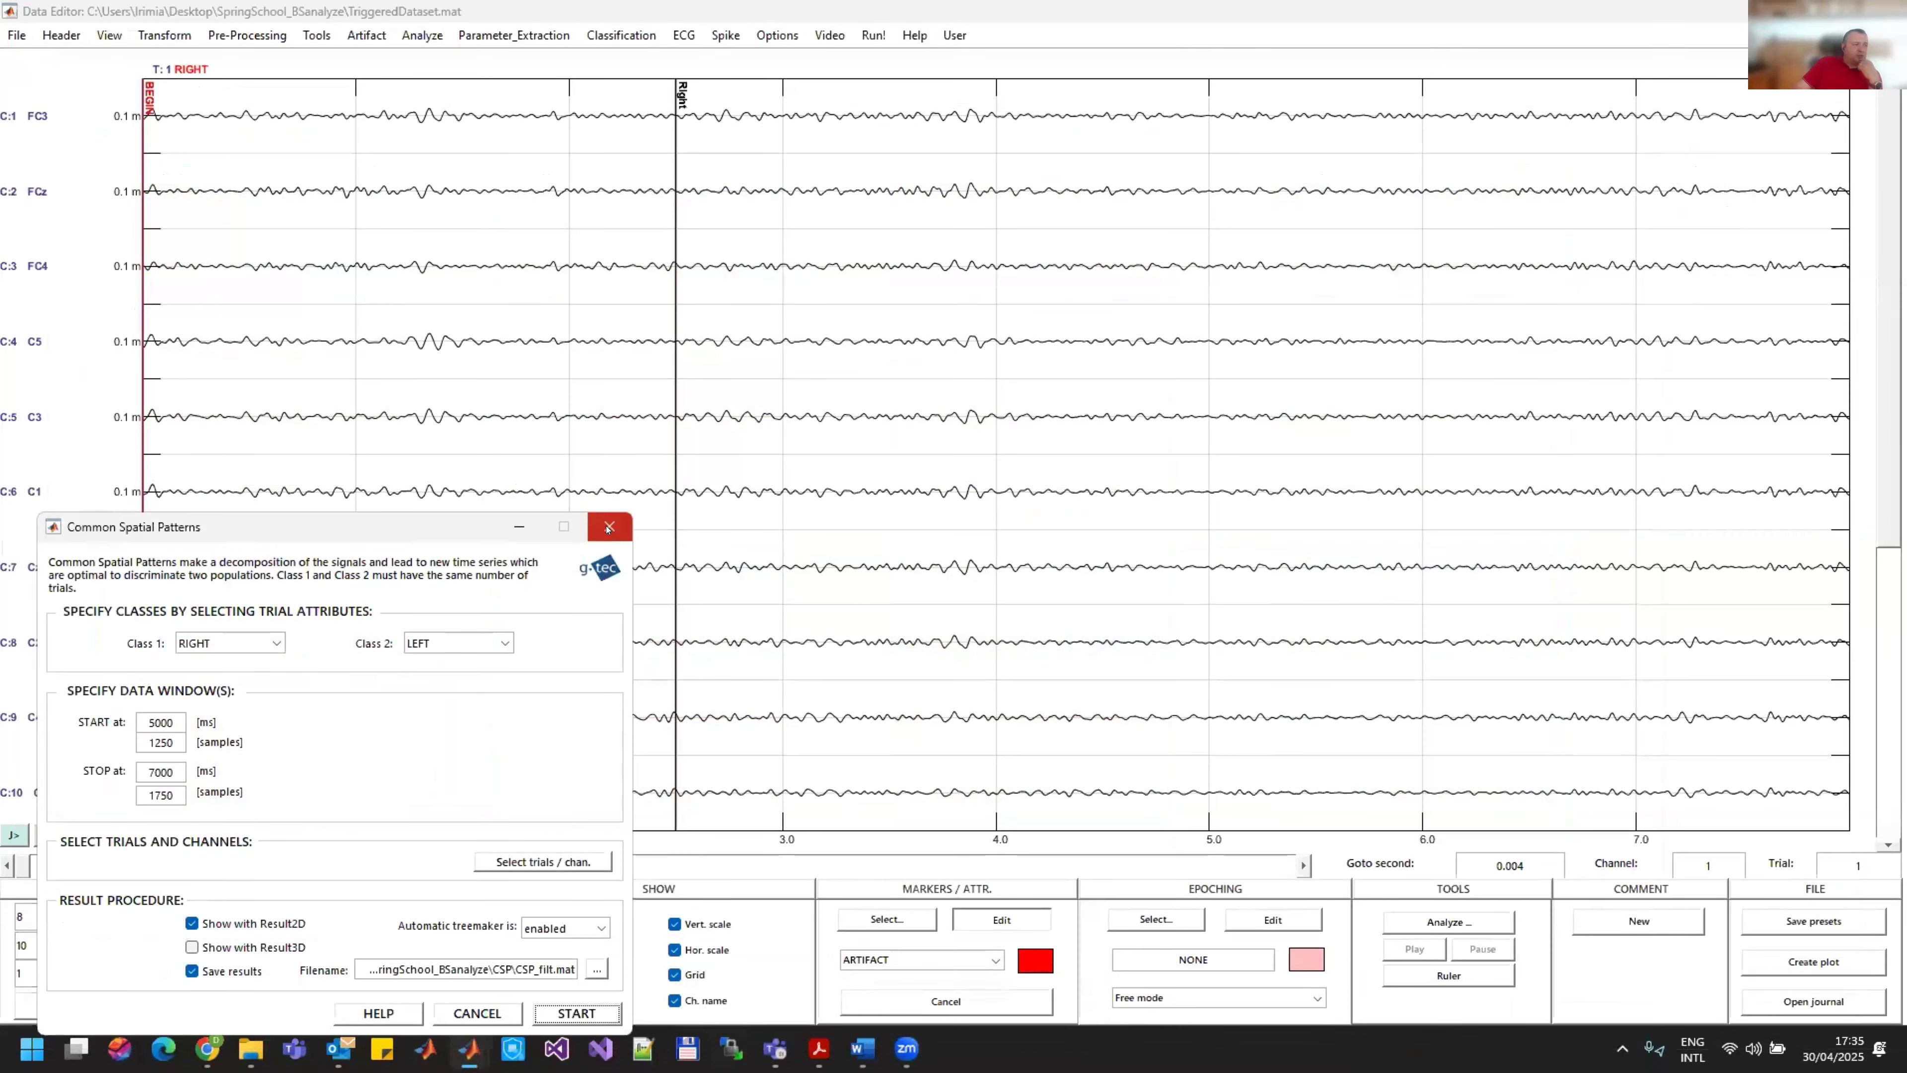
click(608, 527)
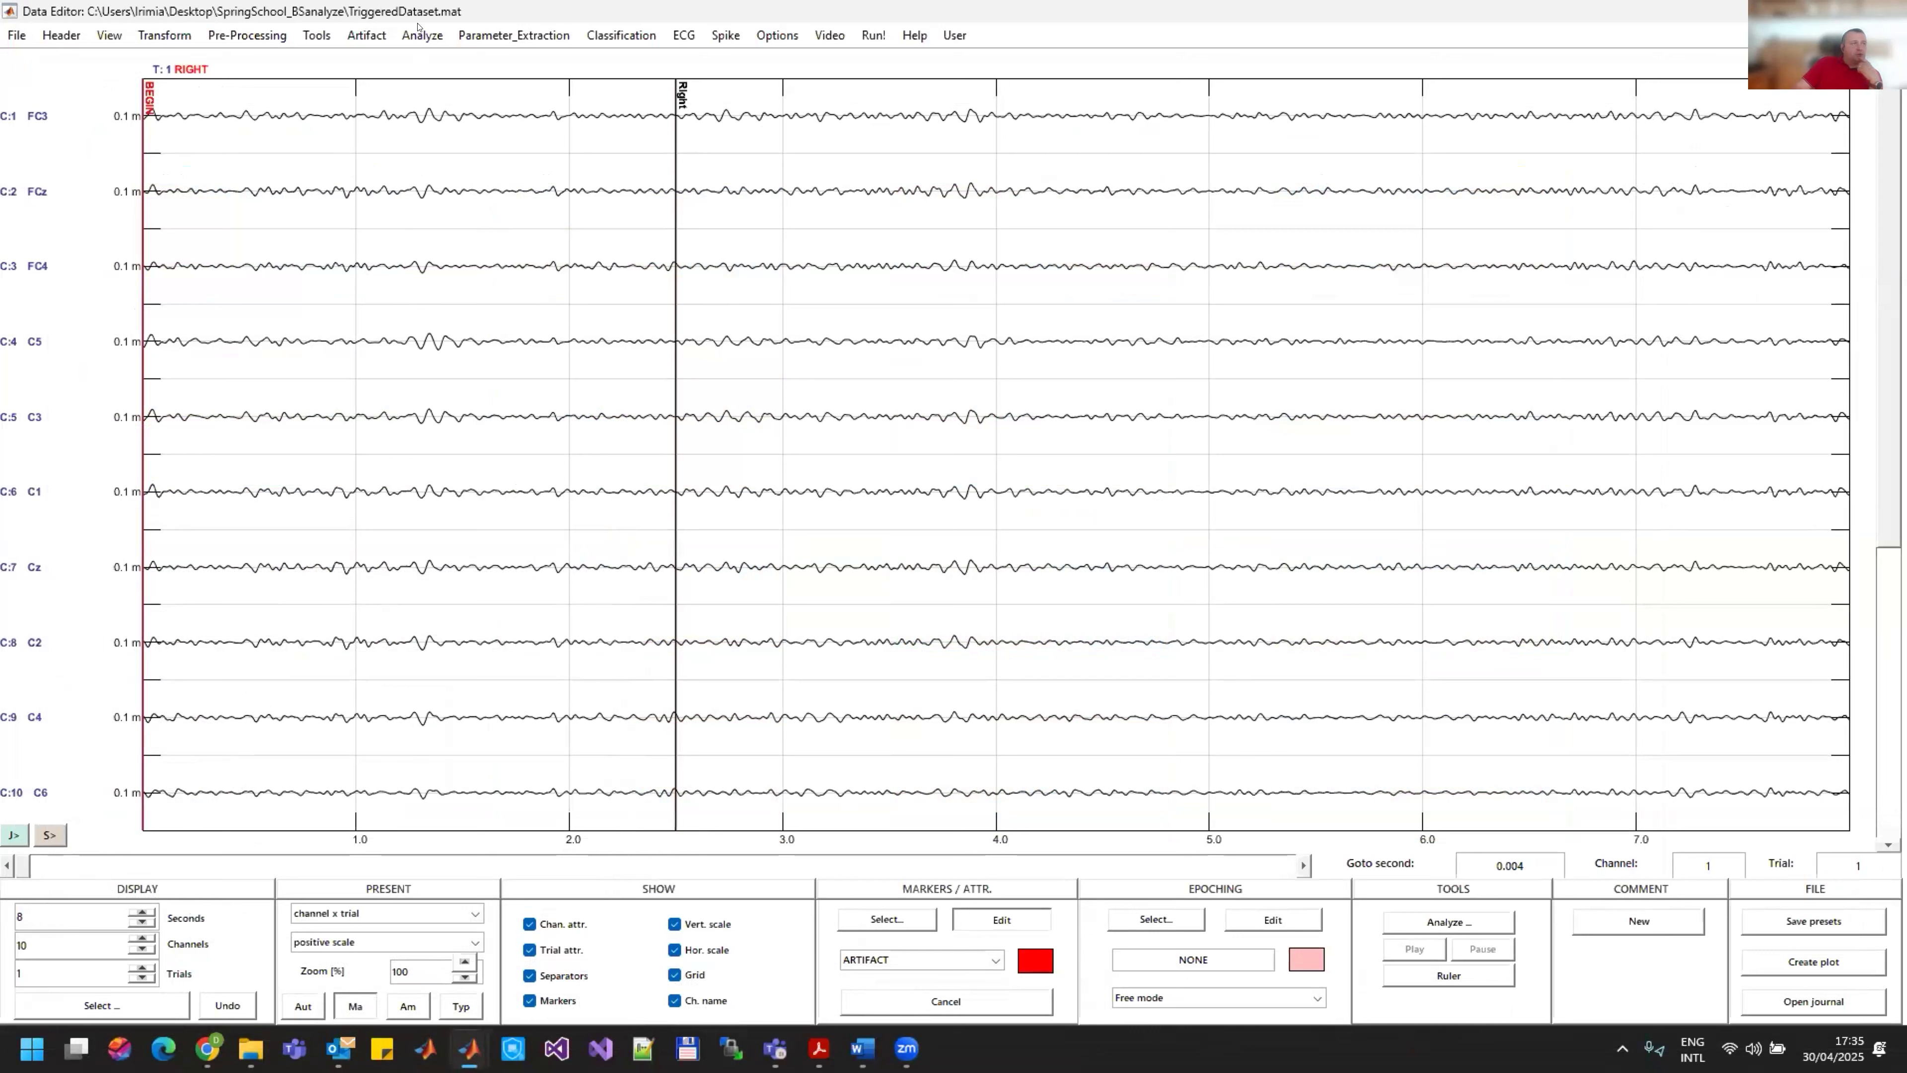
Step: Open the Spatial Filter function and load CSP_filt.mat from the CSP folder as the filter
click(277, 36)
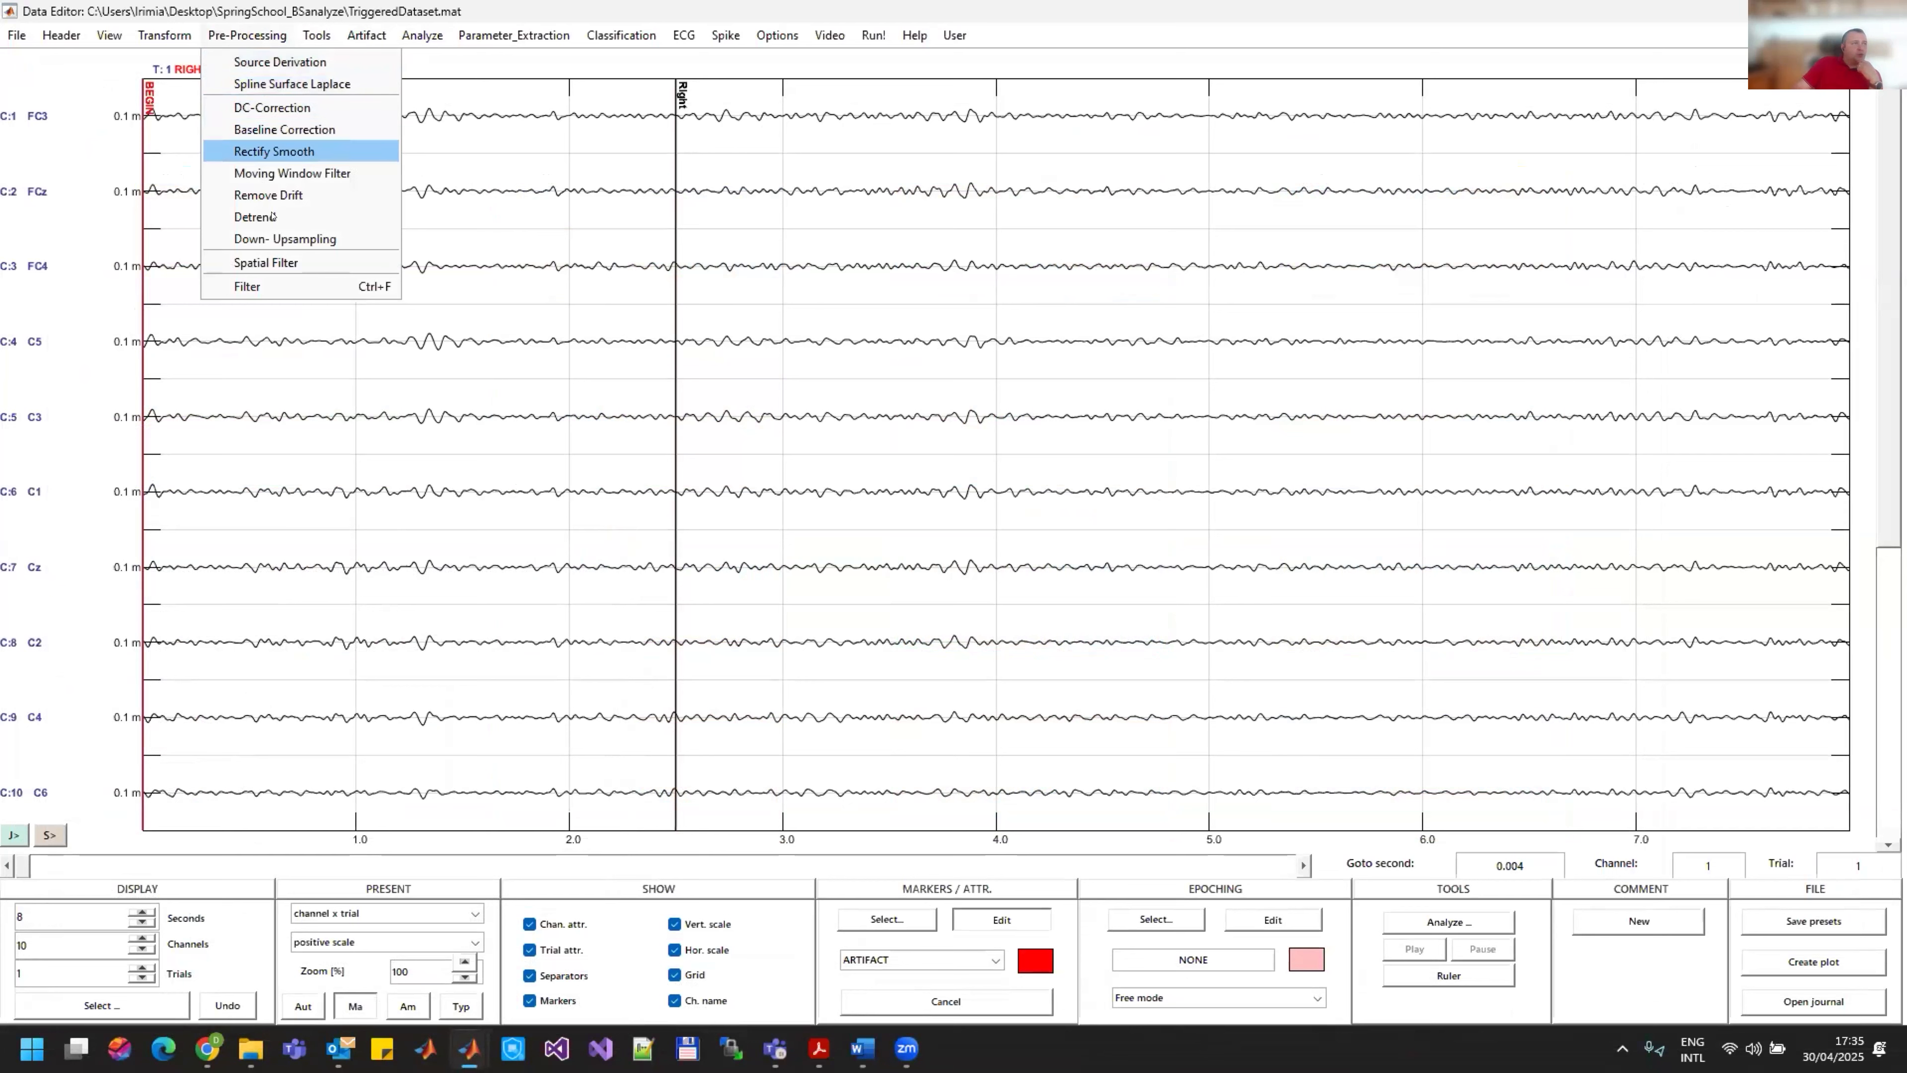
click(278, 263)
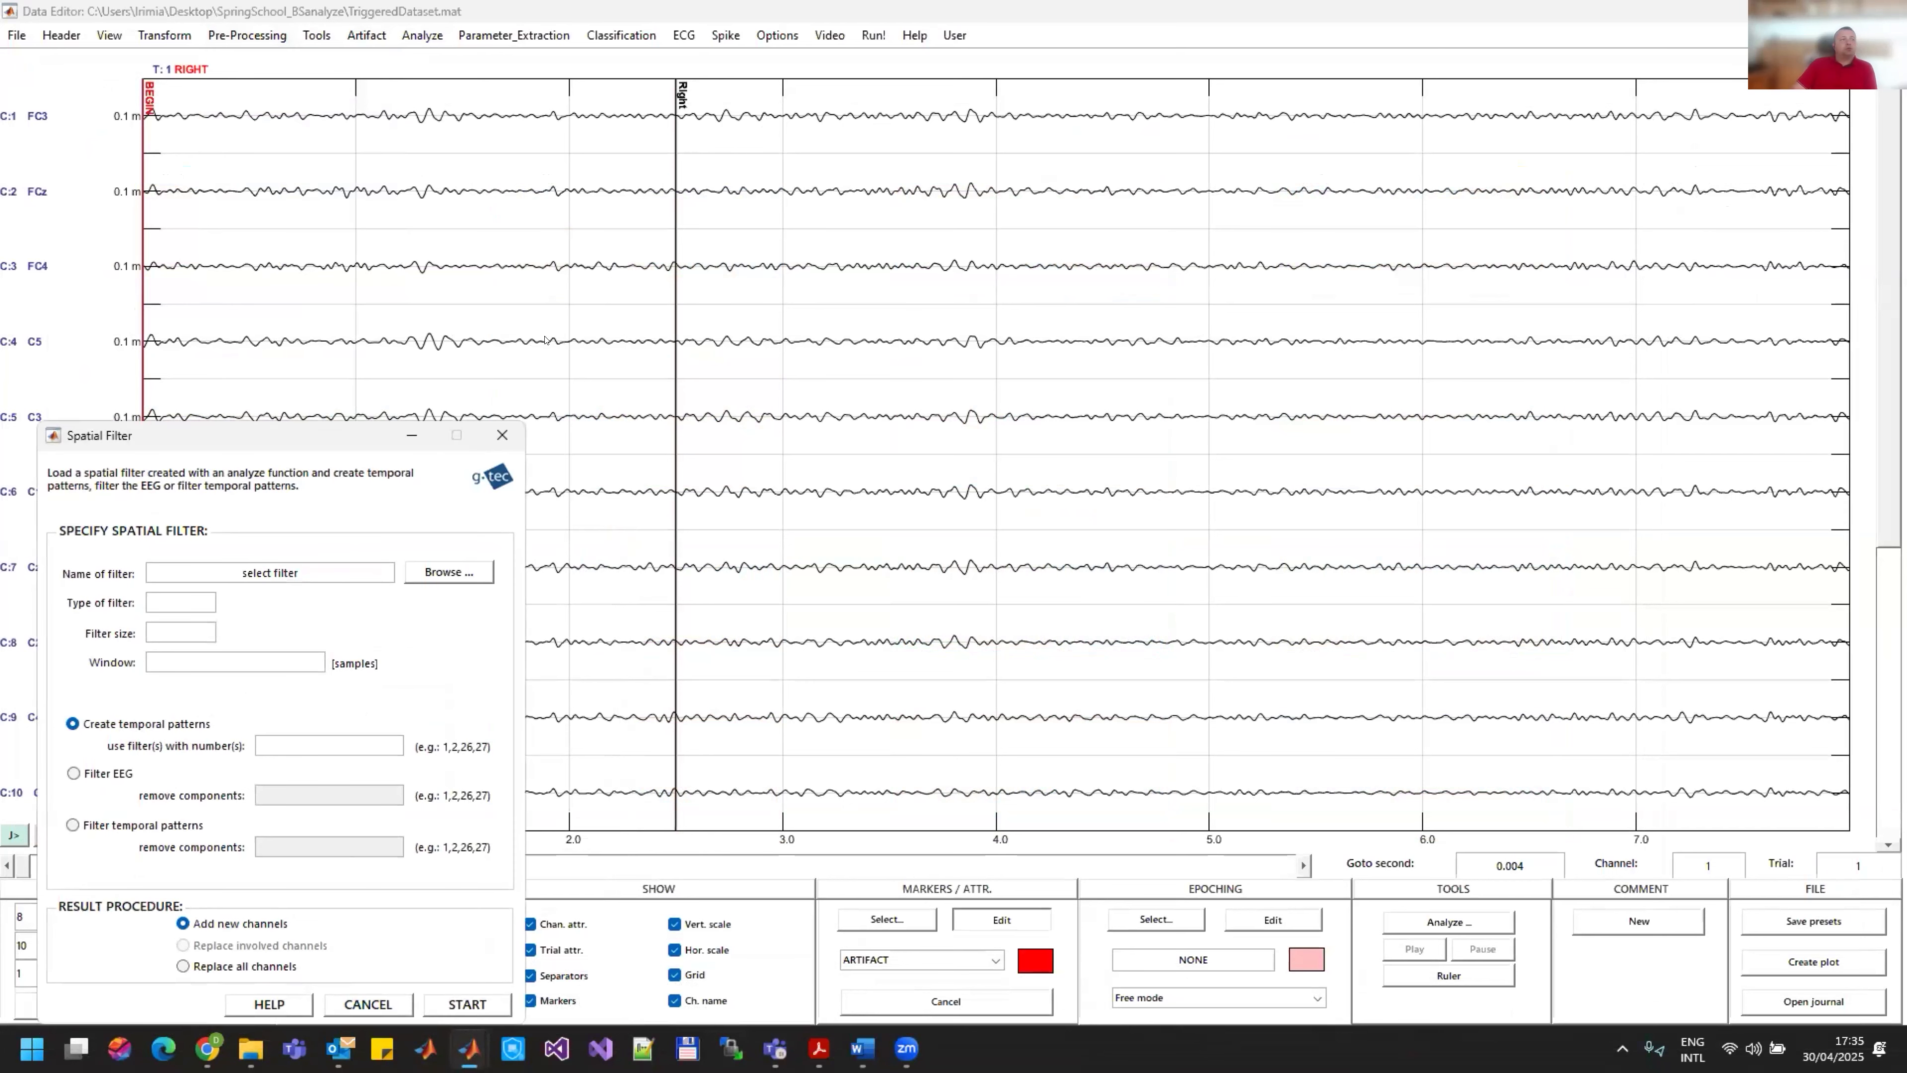
drag(326, 439, 796, 205)
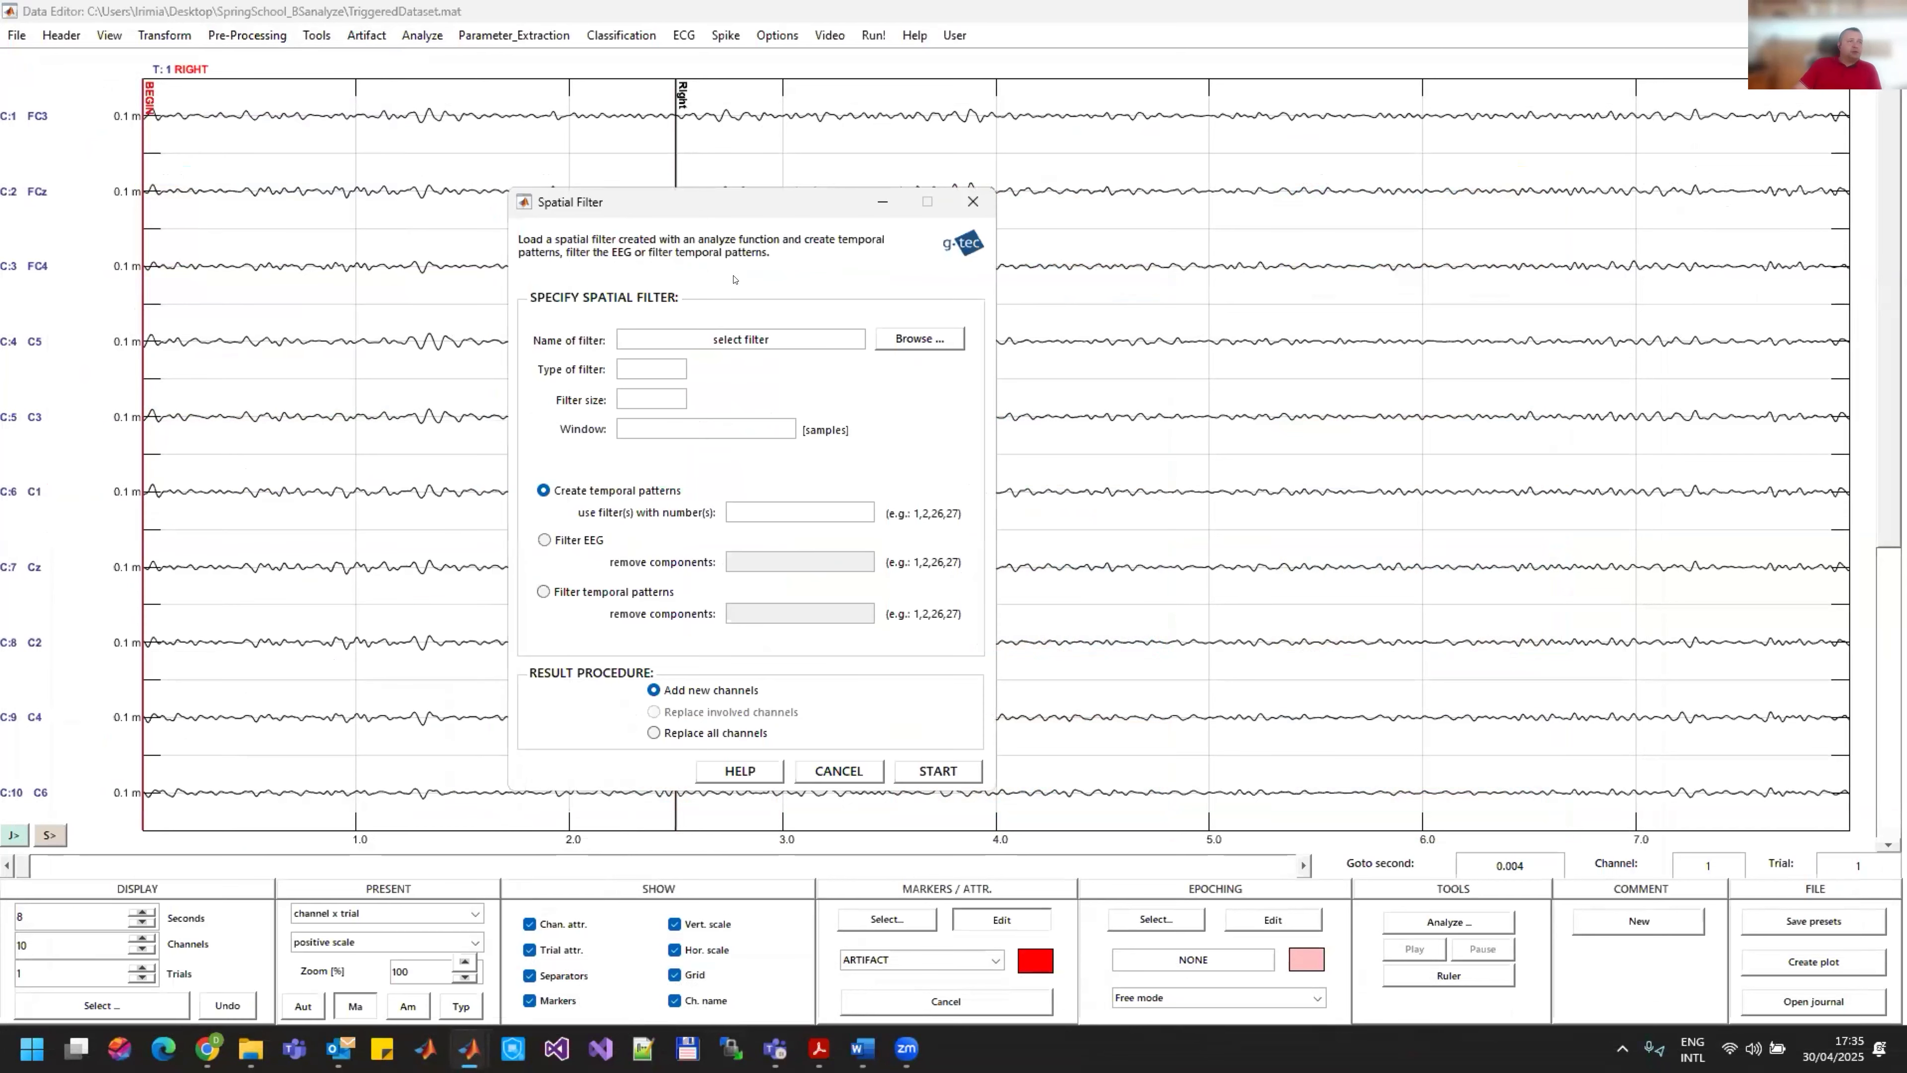
click(916, 340)
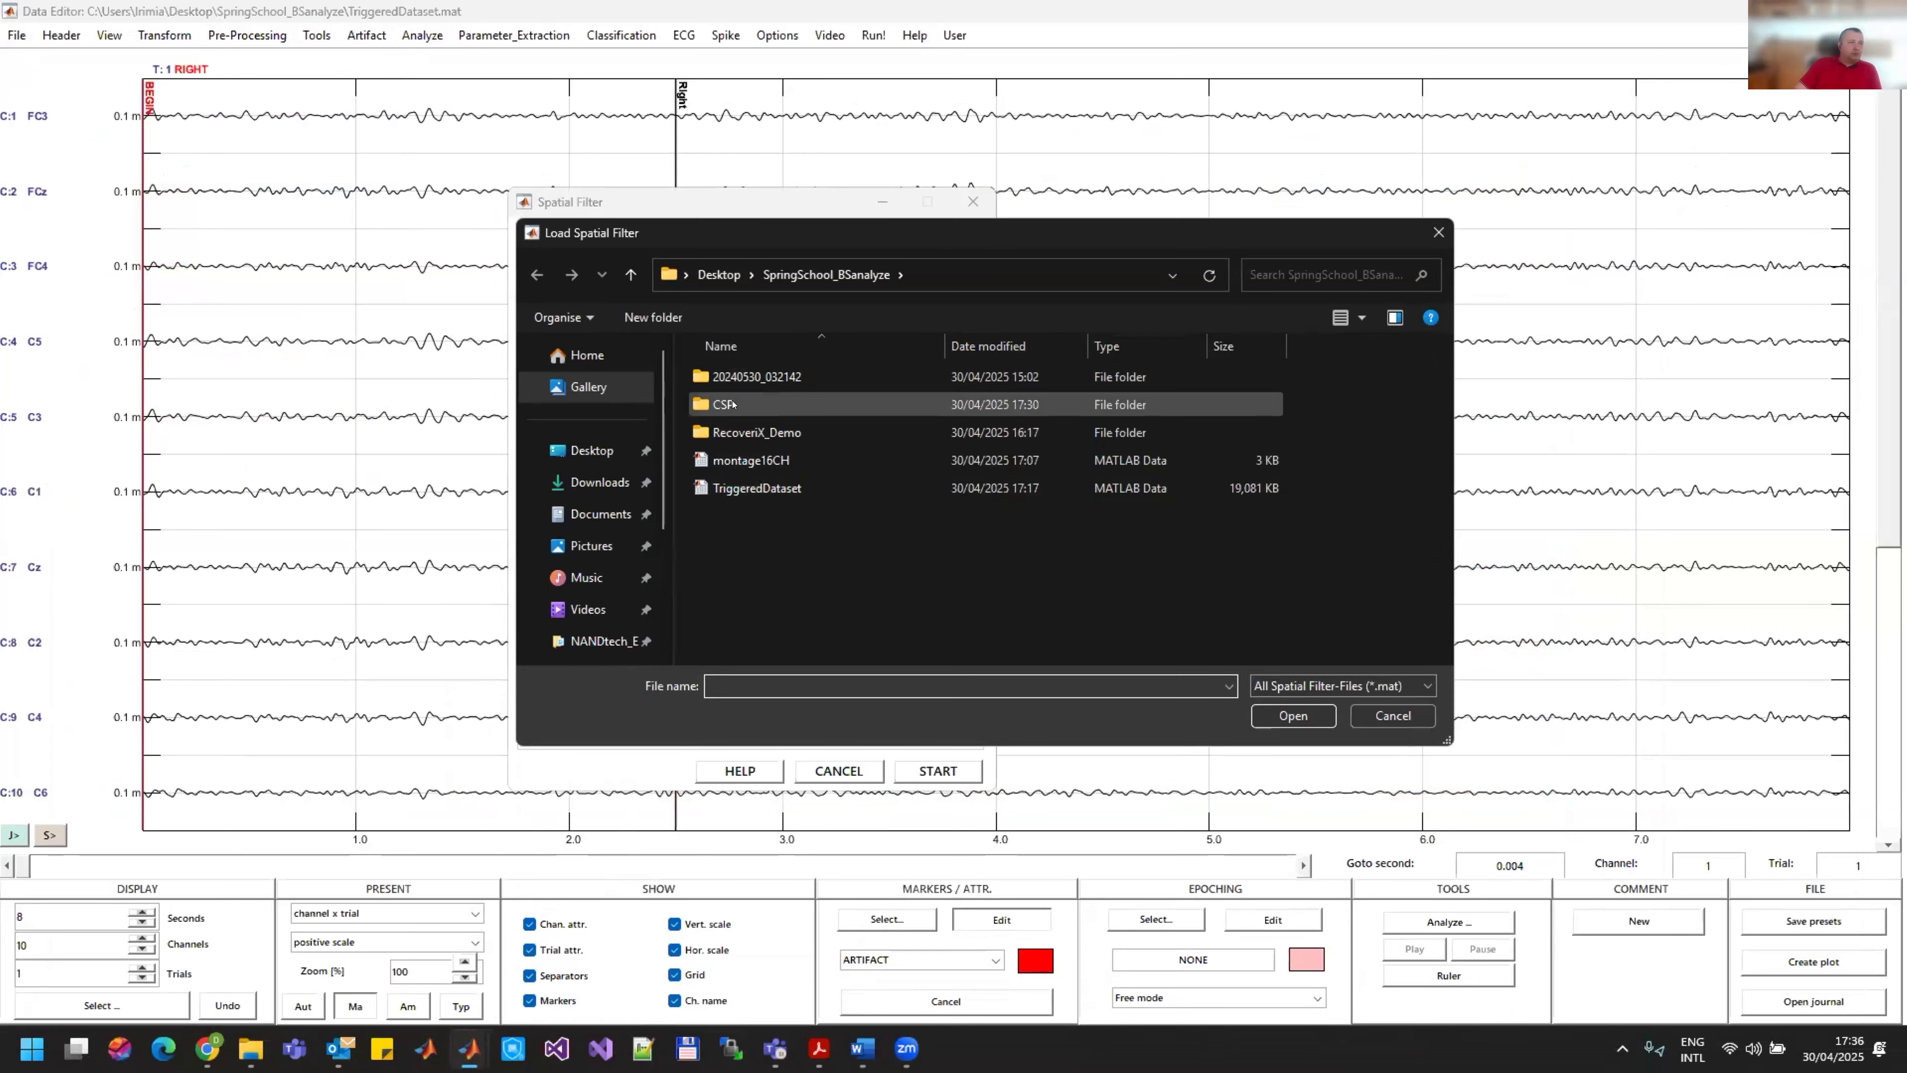
double_click(732, 404)
click(732, 376)
click(1293, 716)
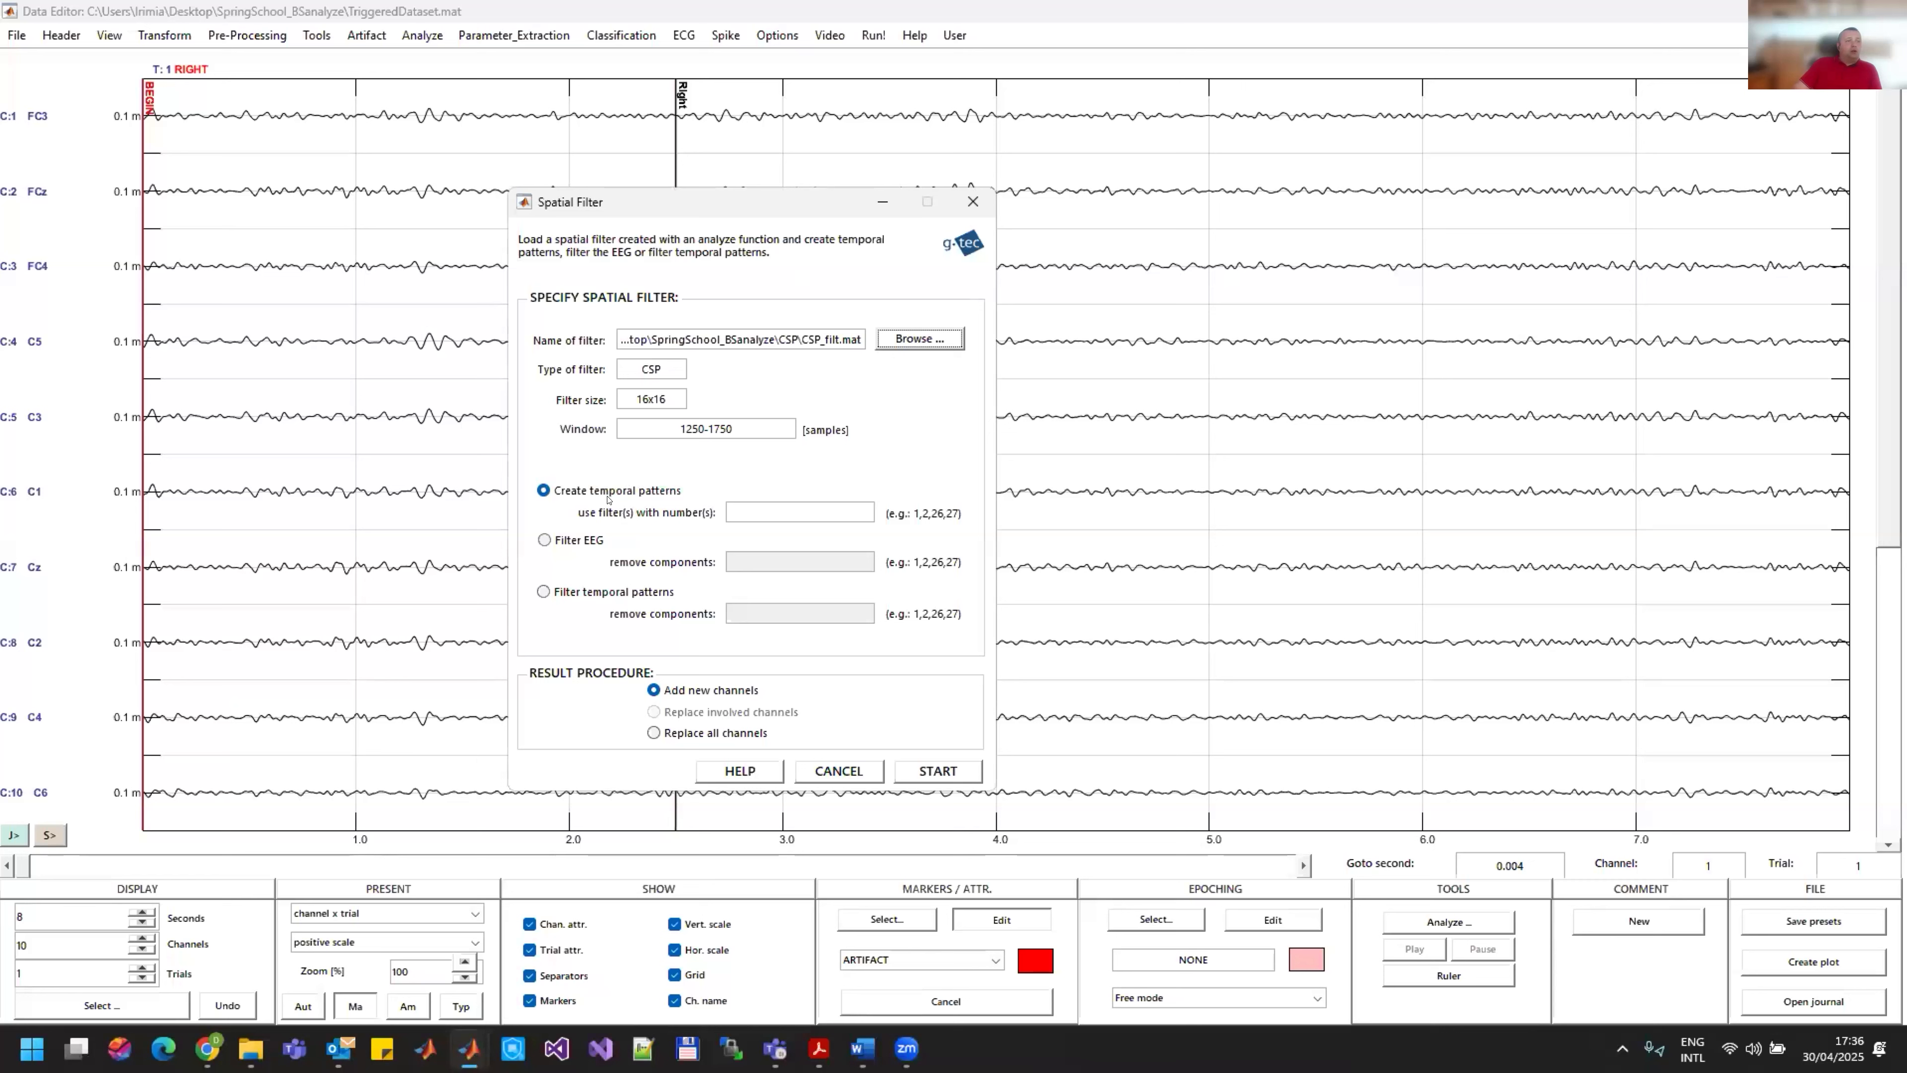
Step: Create temporal patterns with filters 1,2,15,16, replacing all channels, and apply the spatial filter
click(801, 504)
text(1,2,15,16)
click(670, 735)
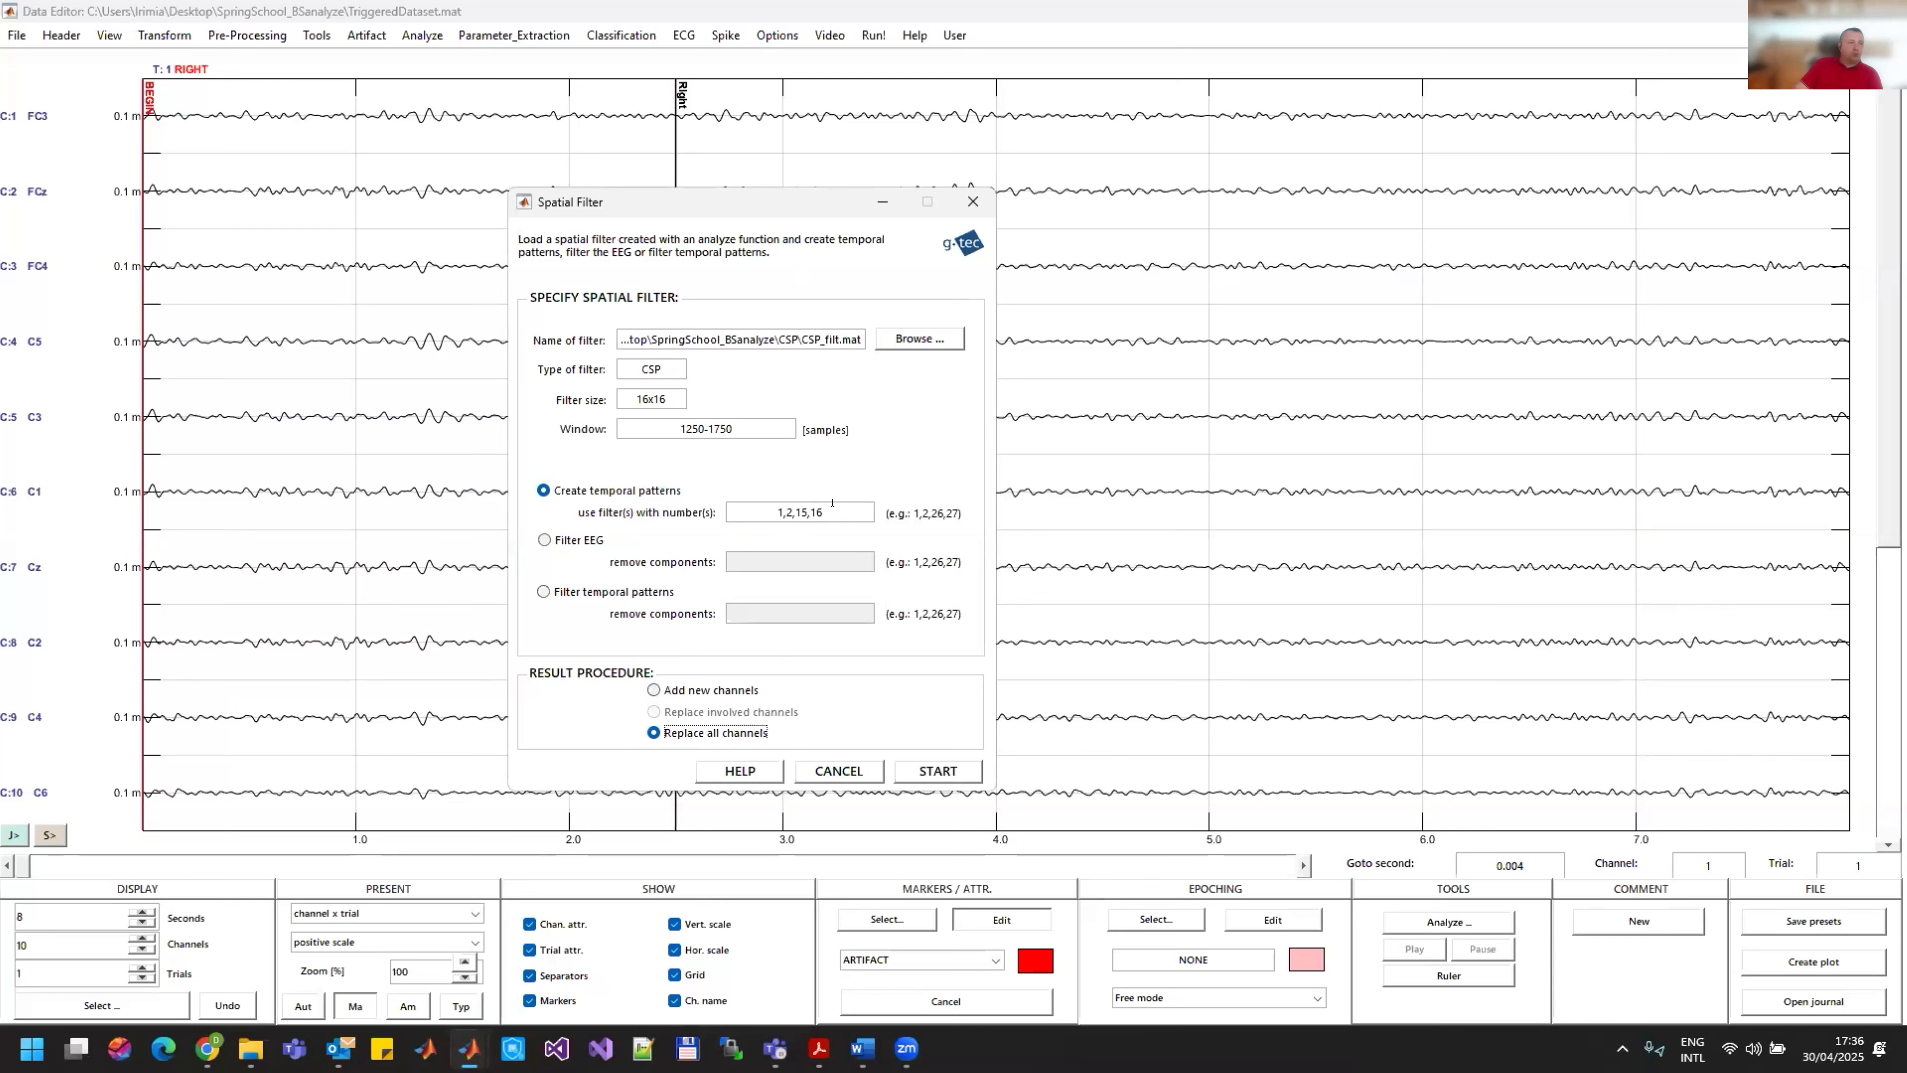
click(930, 772)
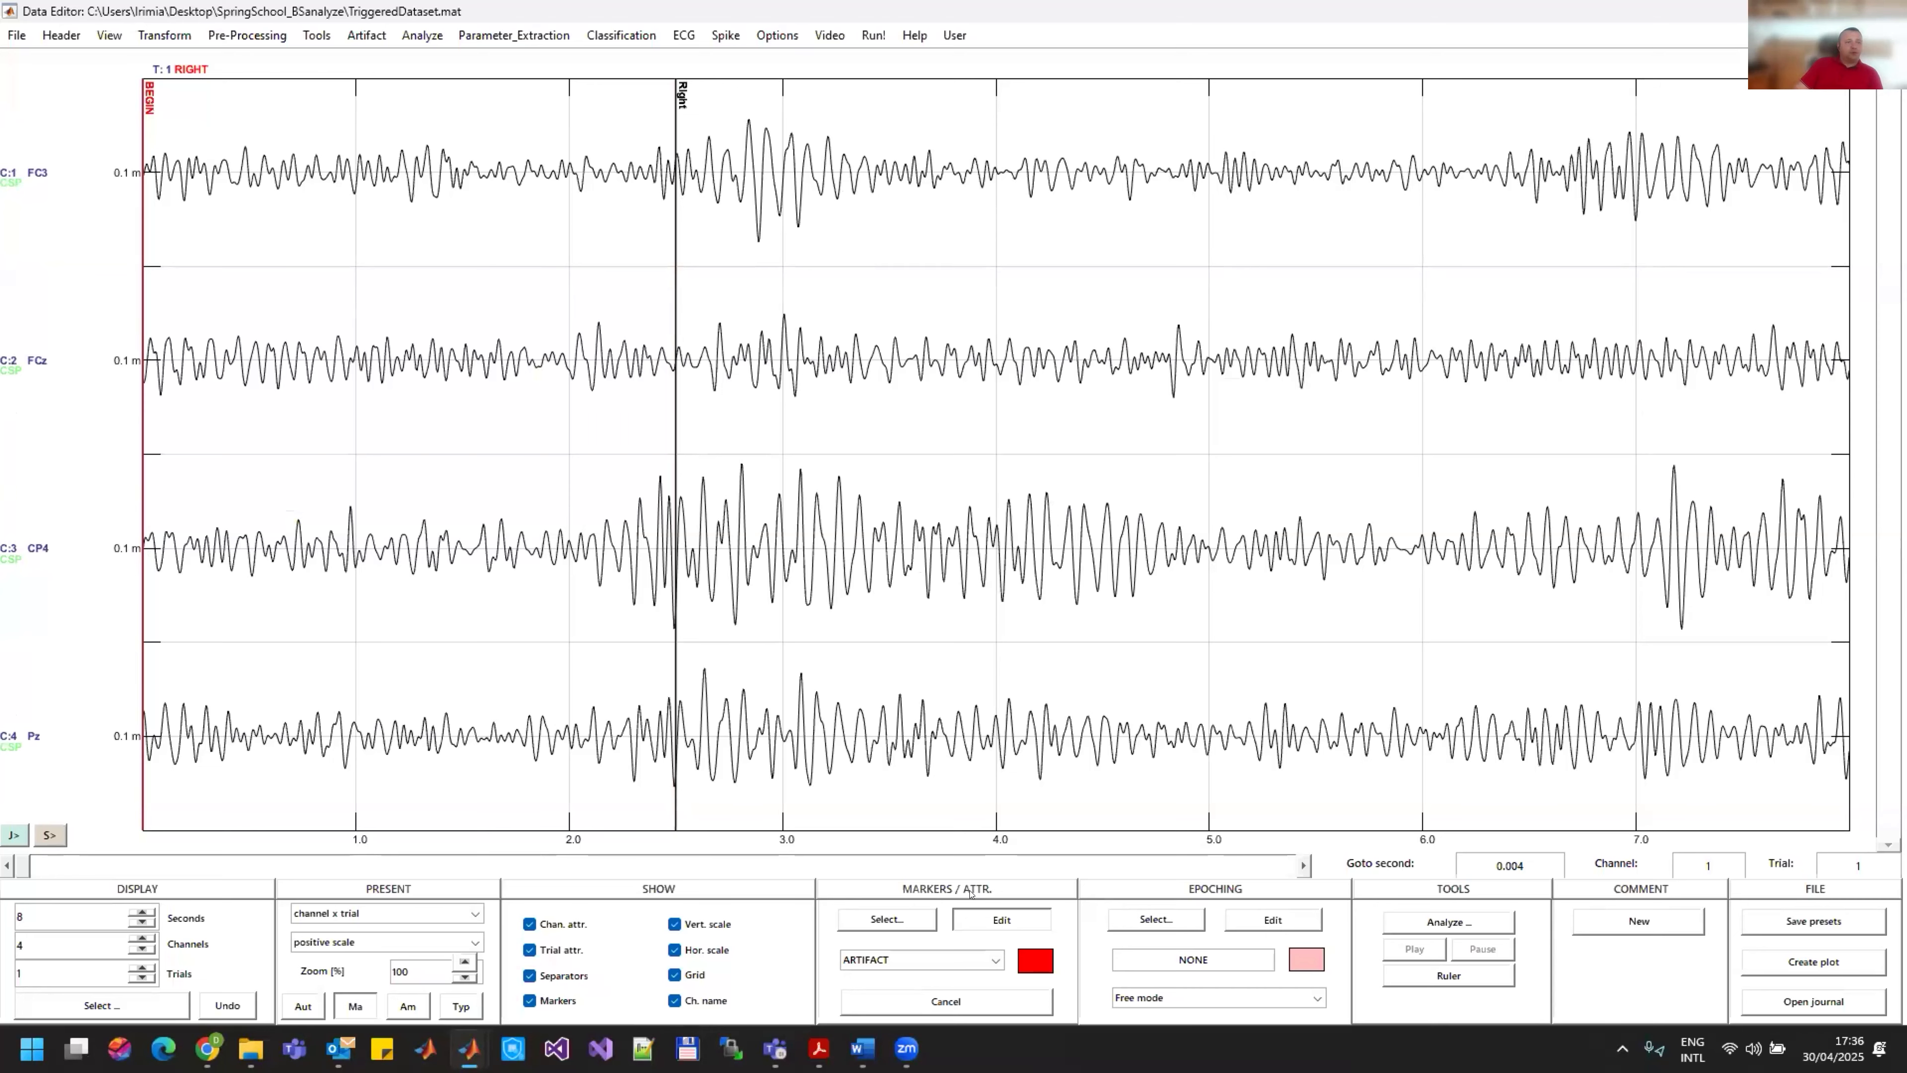
Step: Calculate the running variance with a 1000 ms window and 249-sample overlap, replacing all channels, and autoscale the signal display
mouse_move(22, 865)
mouse_down()
mouse_move(101, 867)
mouse_move(23, 867)
mouse_up()
click(512, 36)
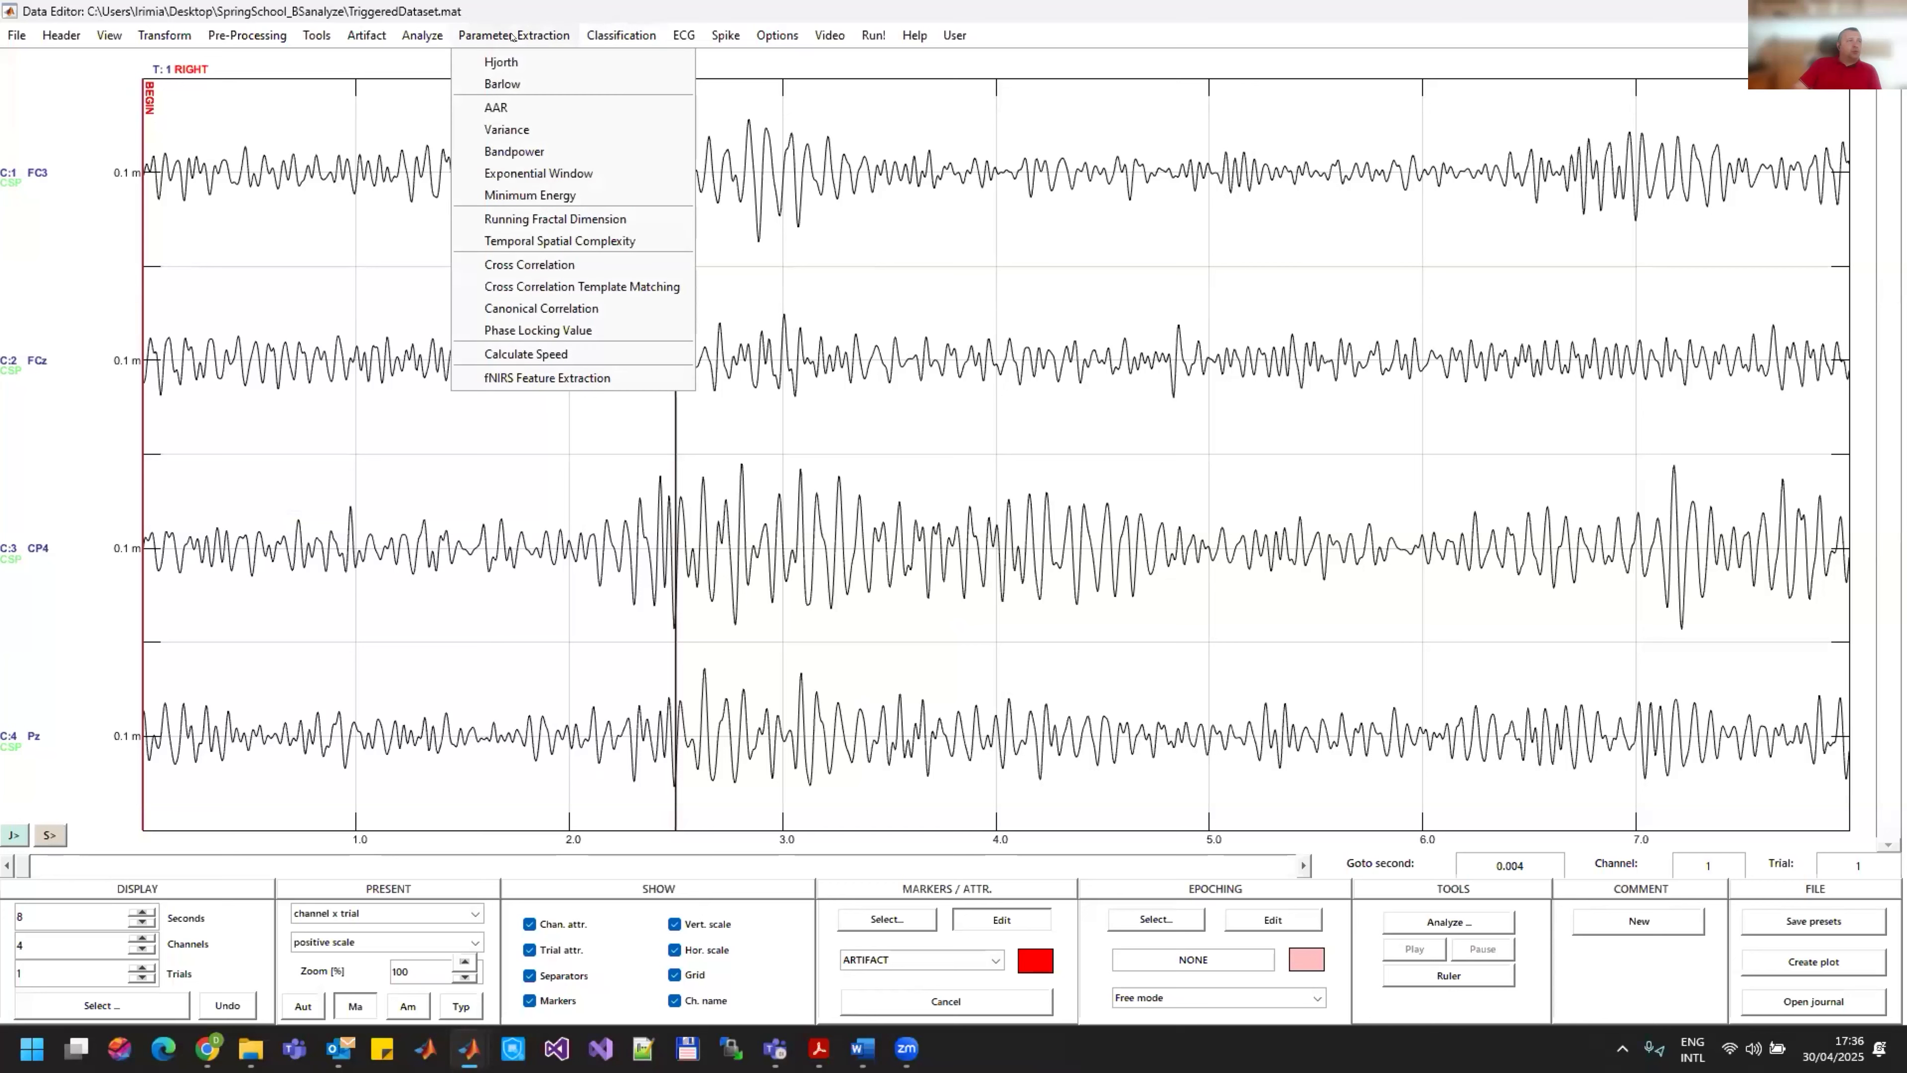
click(511, 129)
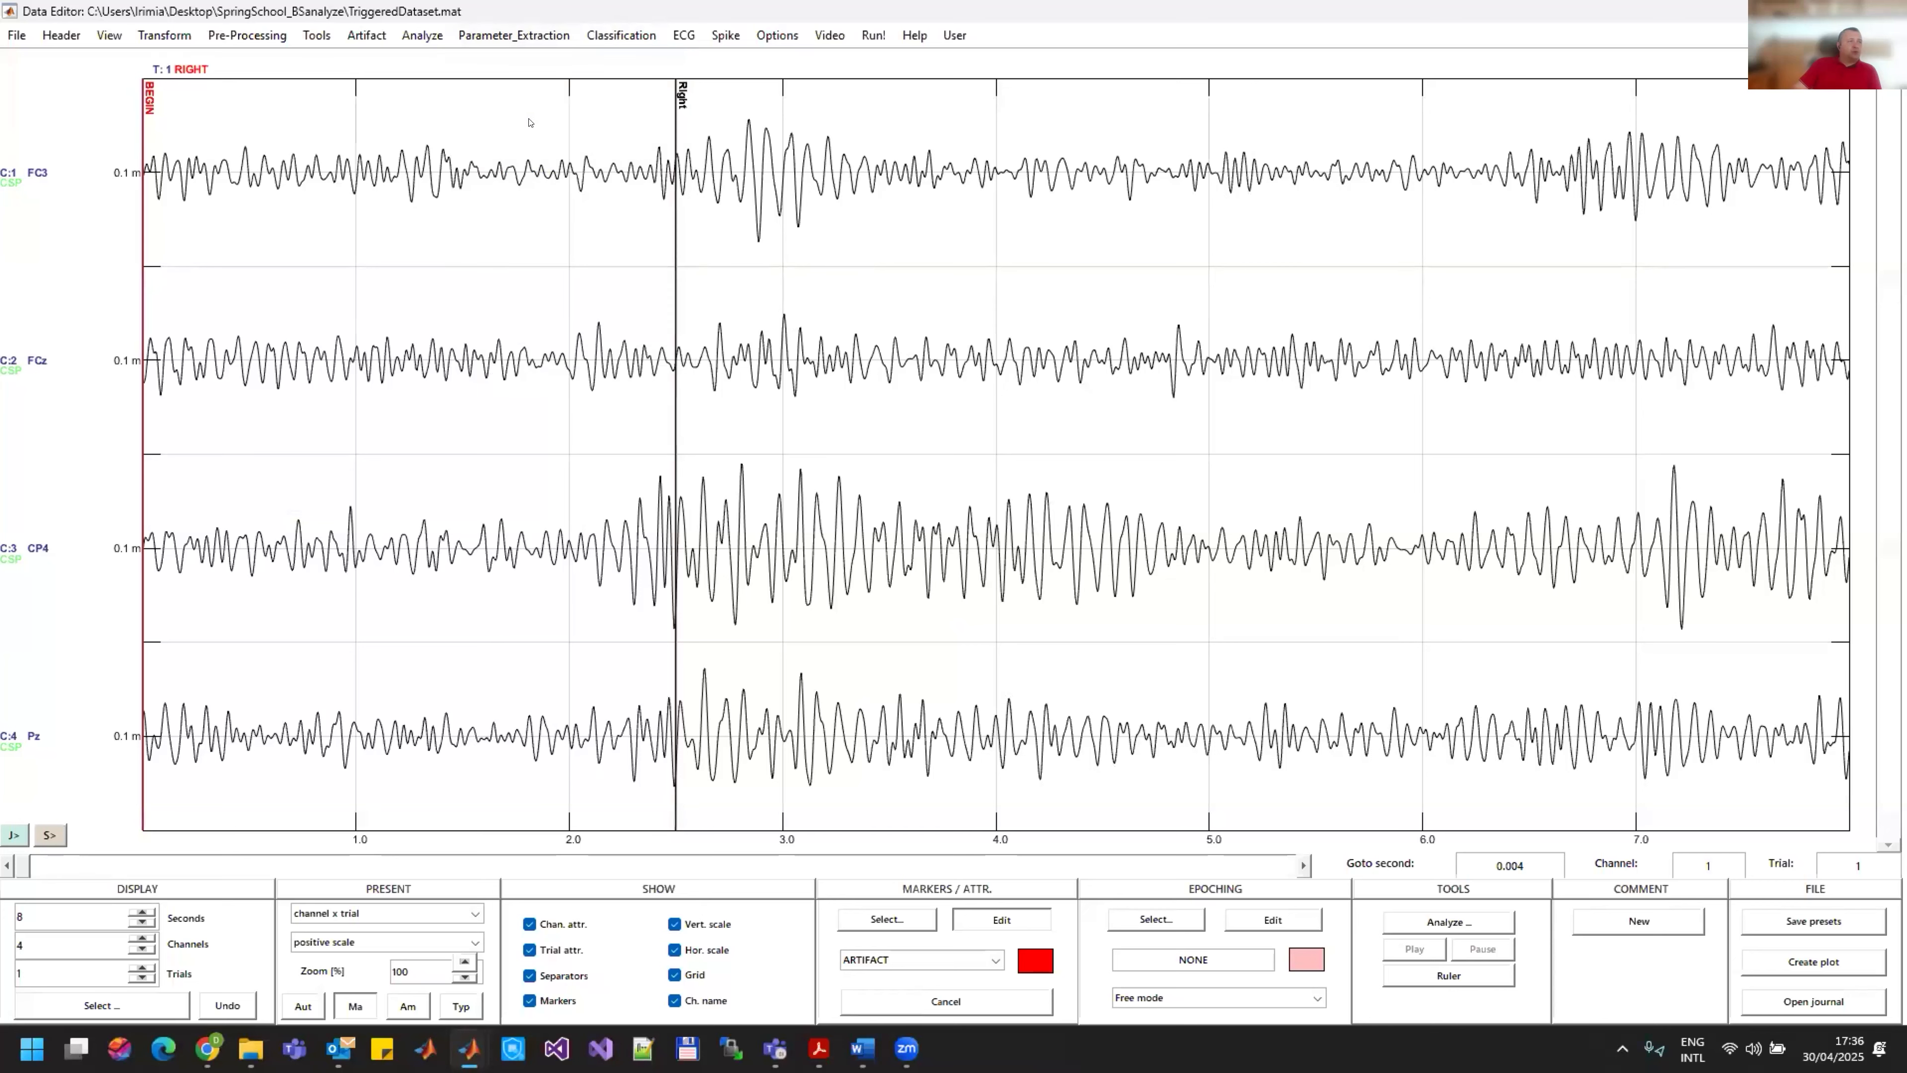
drag(672, 401, 798, 295)
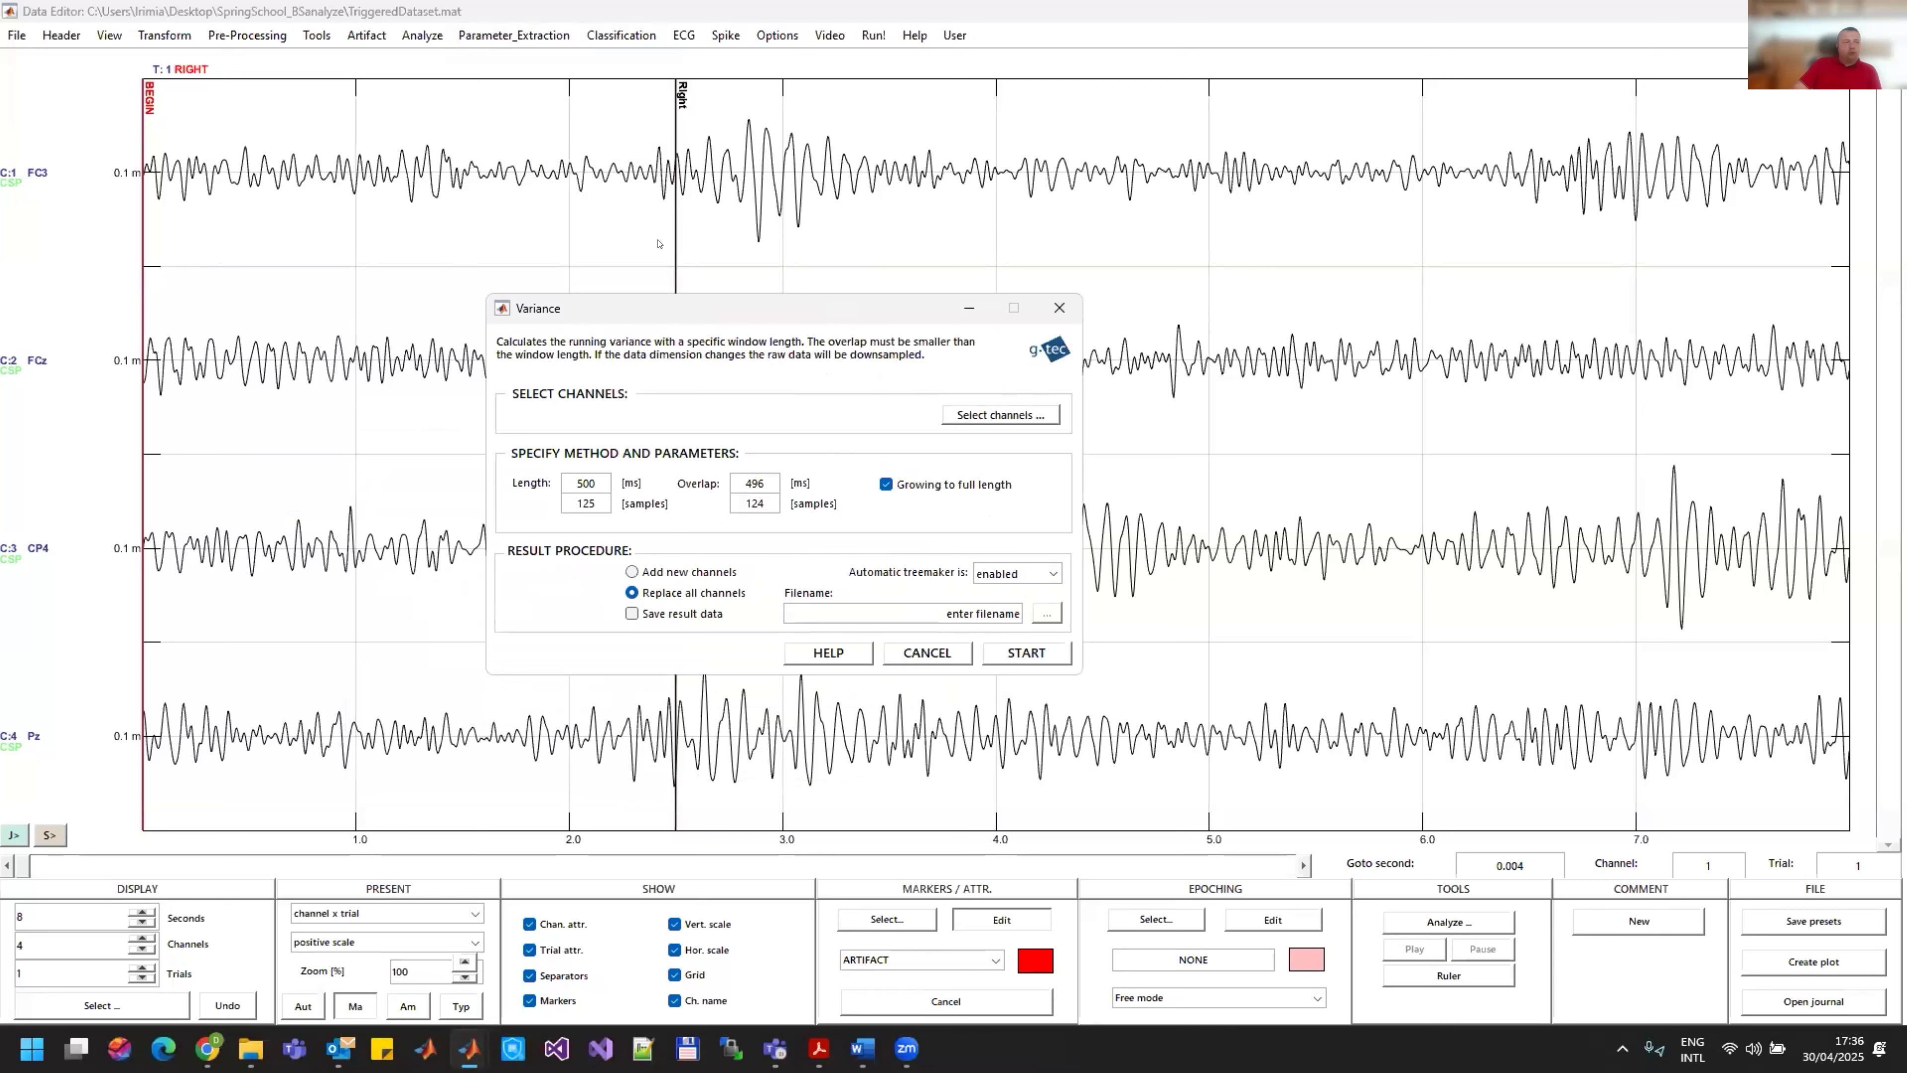
double_click(592, 480)
text(1000)
key(Return)
double_click(754, 503)
text(249)
key(Return)
click(1036, 654)
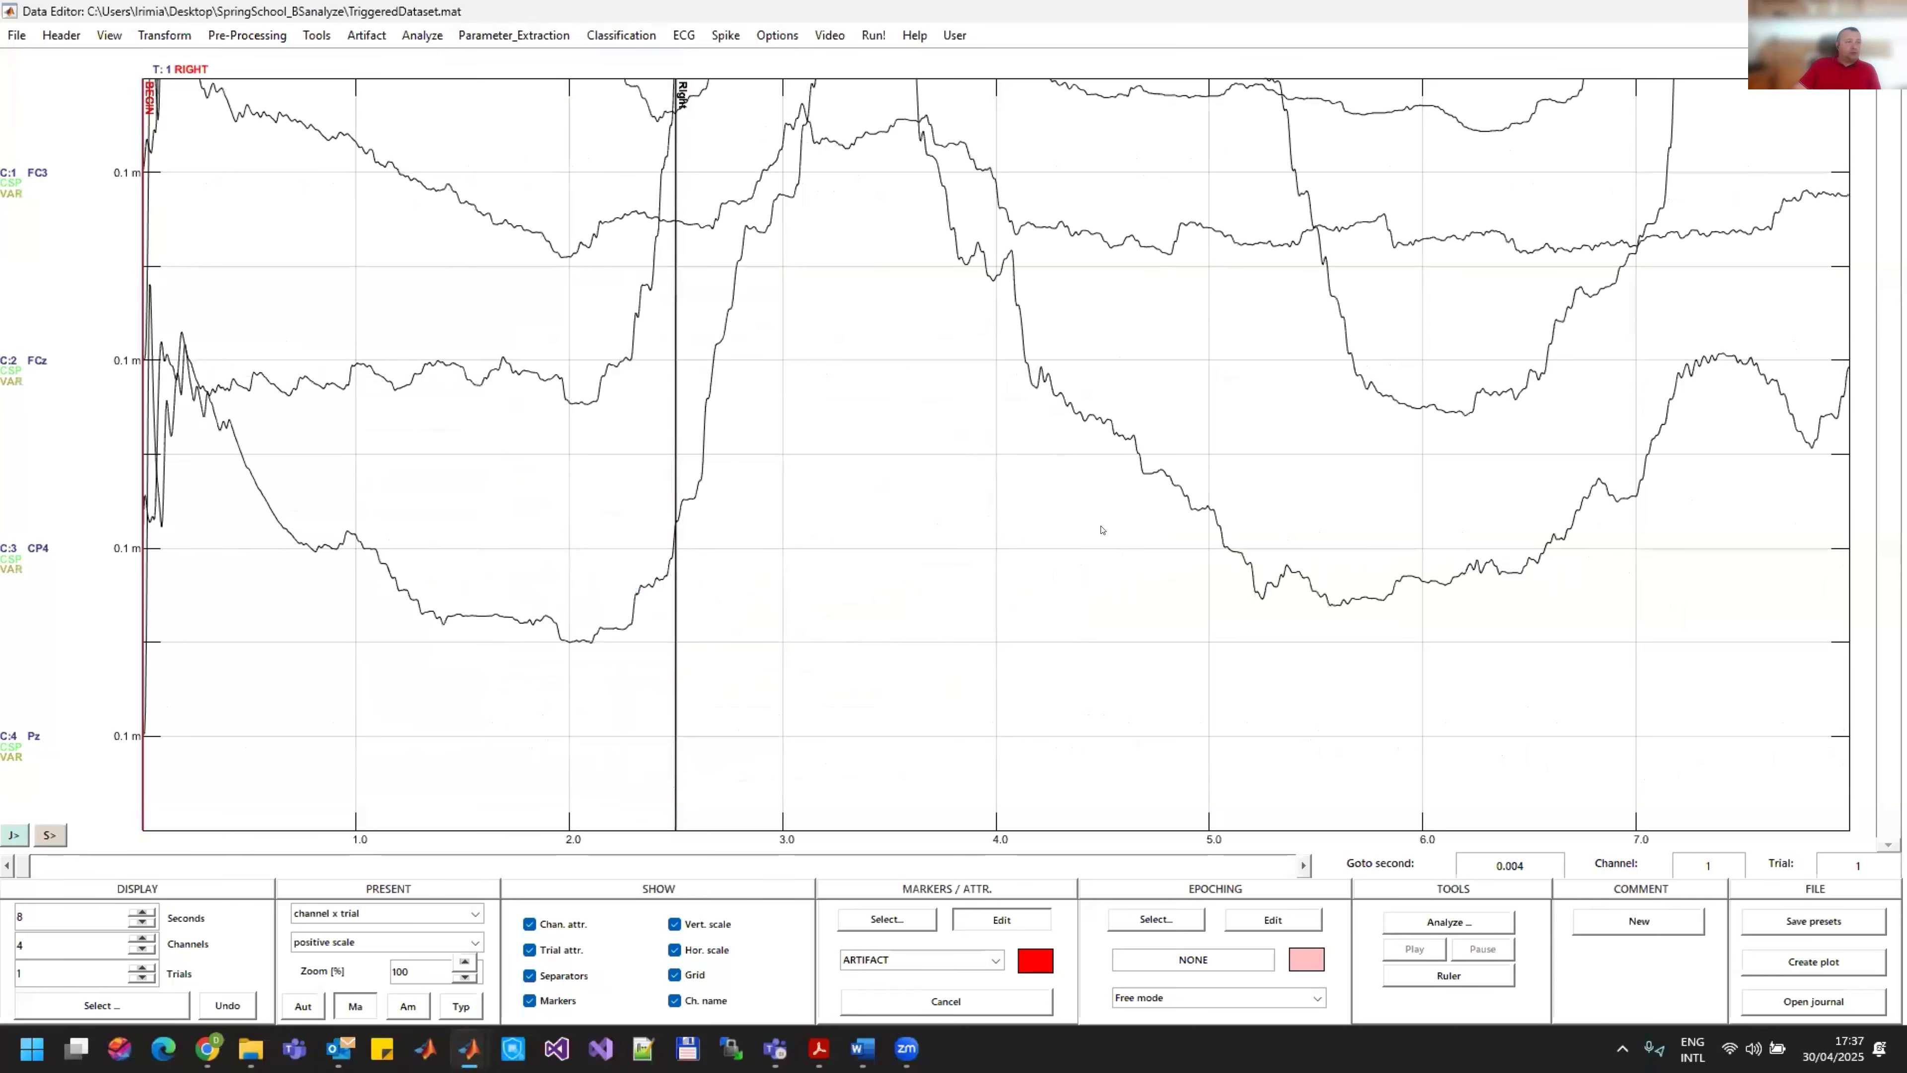
click(303, 1006)
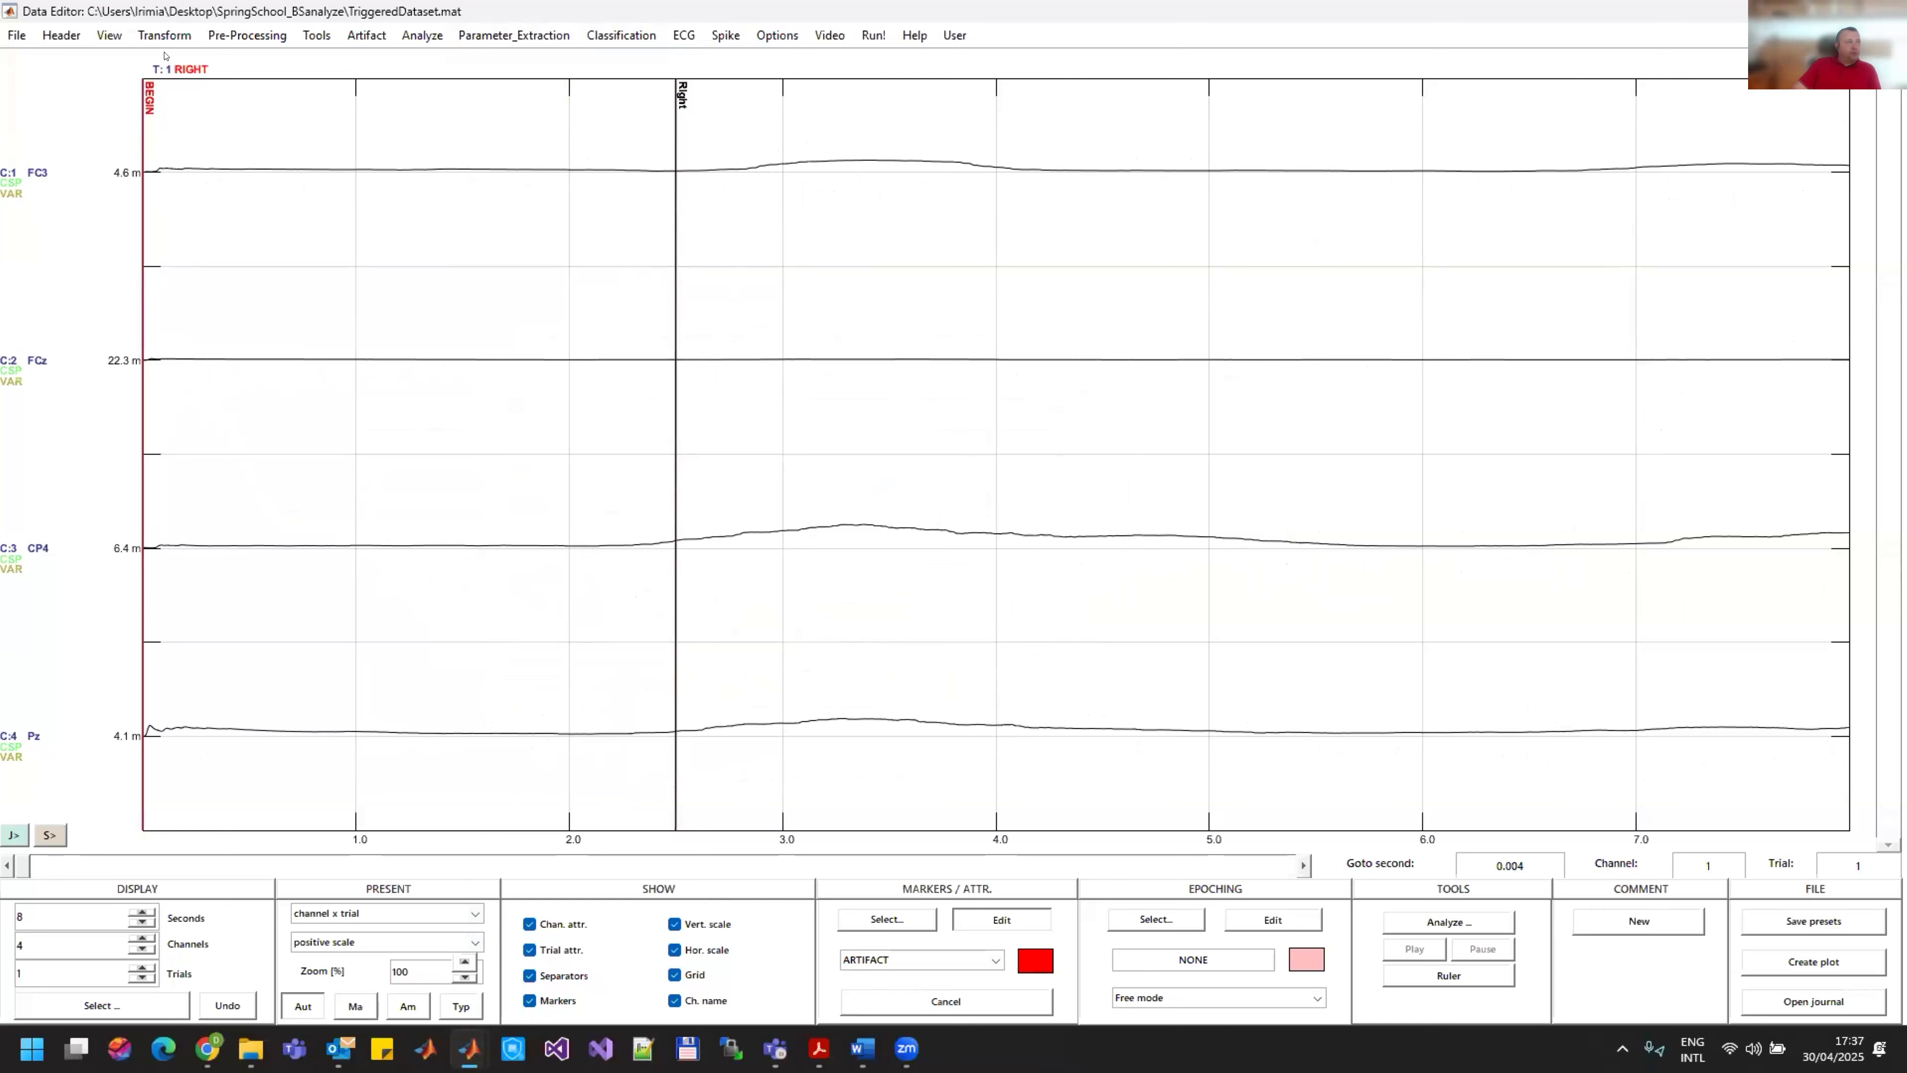
Step: Normalize the variance signals with the NORM arithmetic operation on multiple channels, accepting replacement of undesirable data elements
click(52, 38)
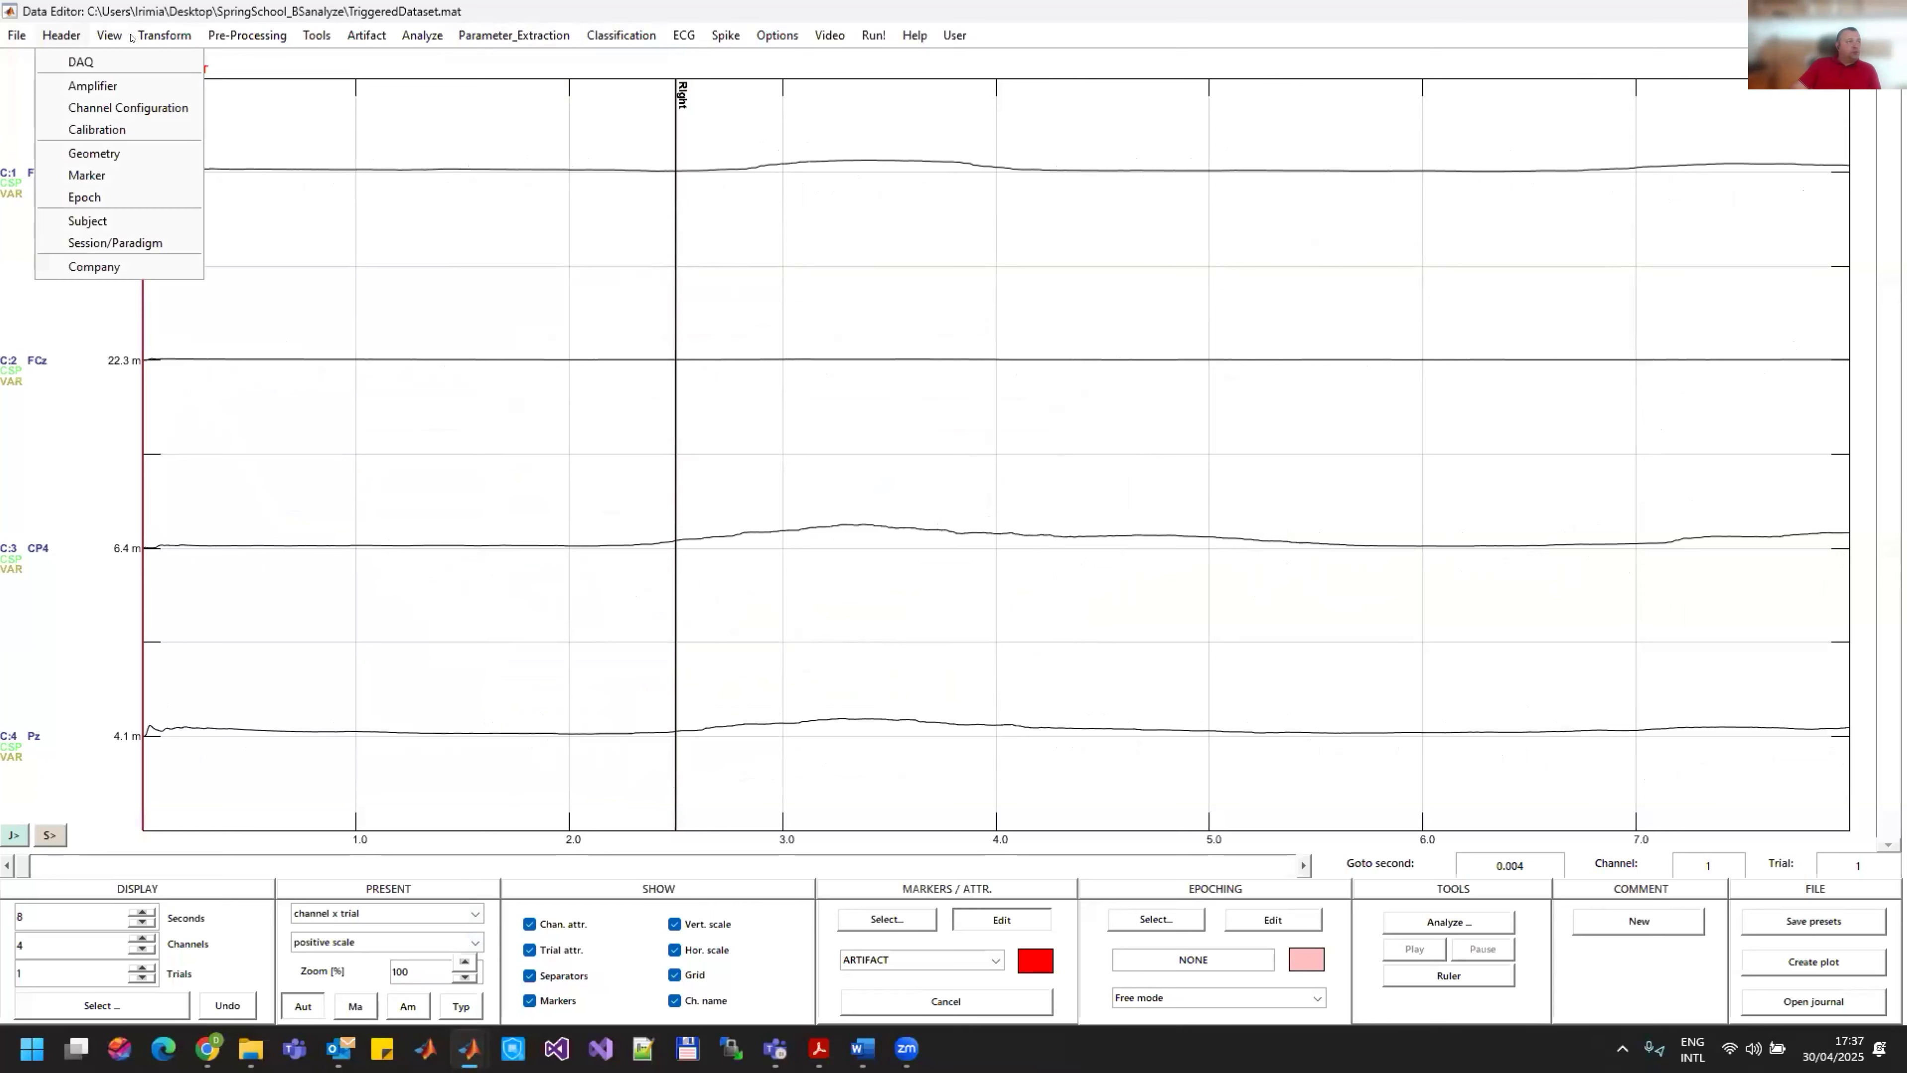
mouse_move(149, 38)
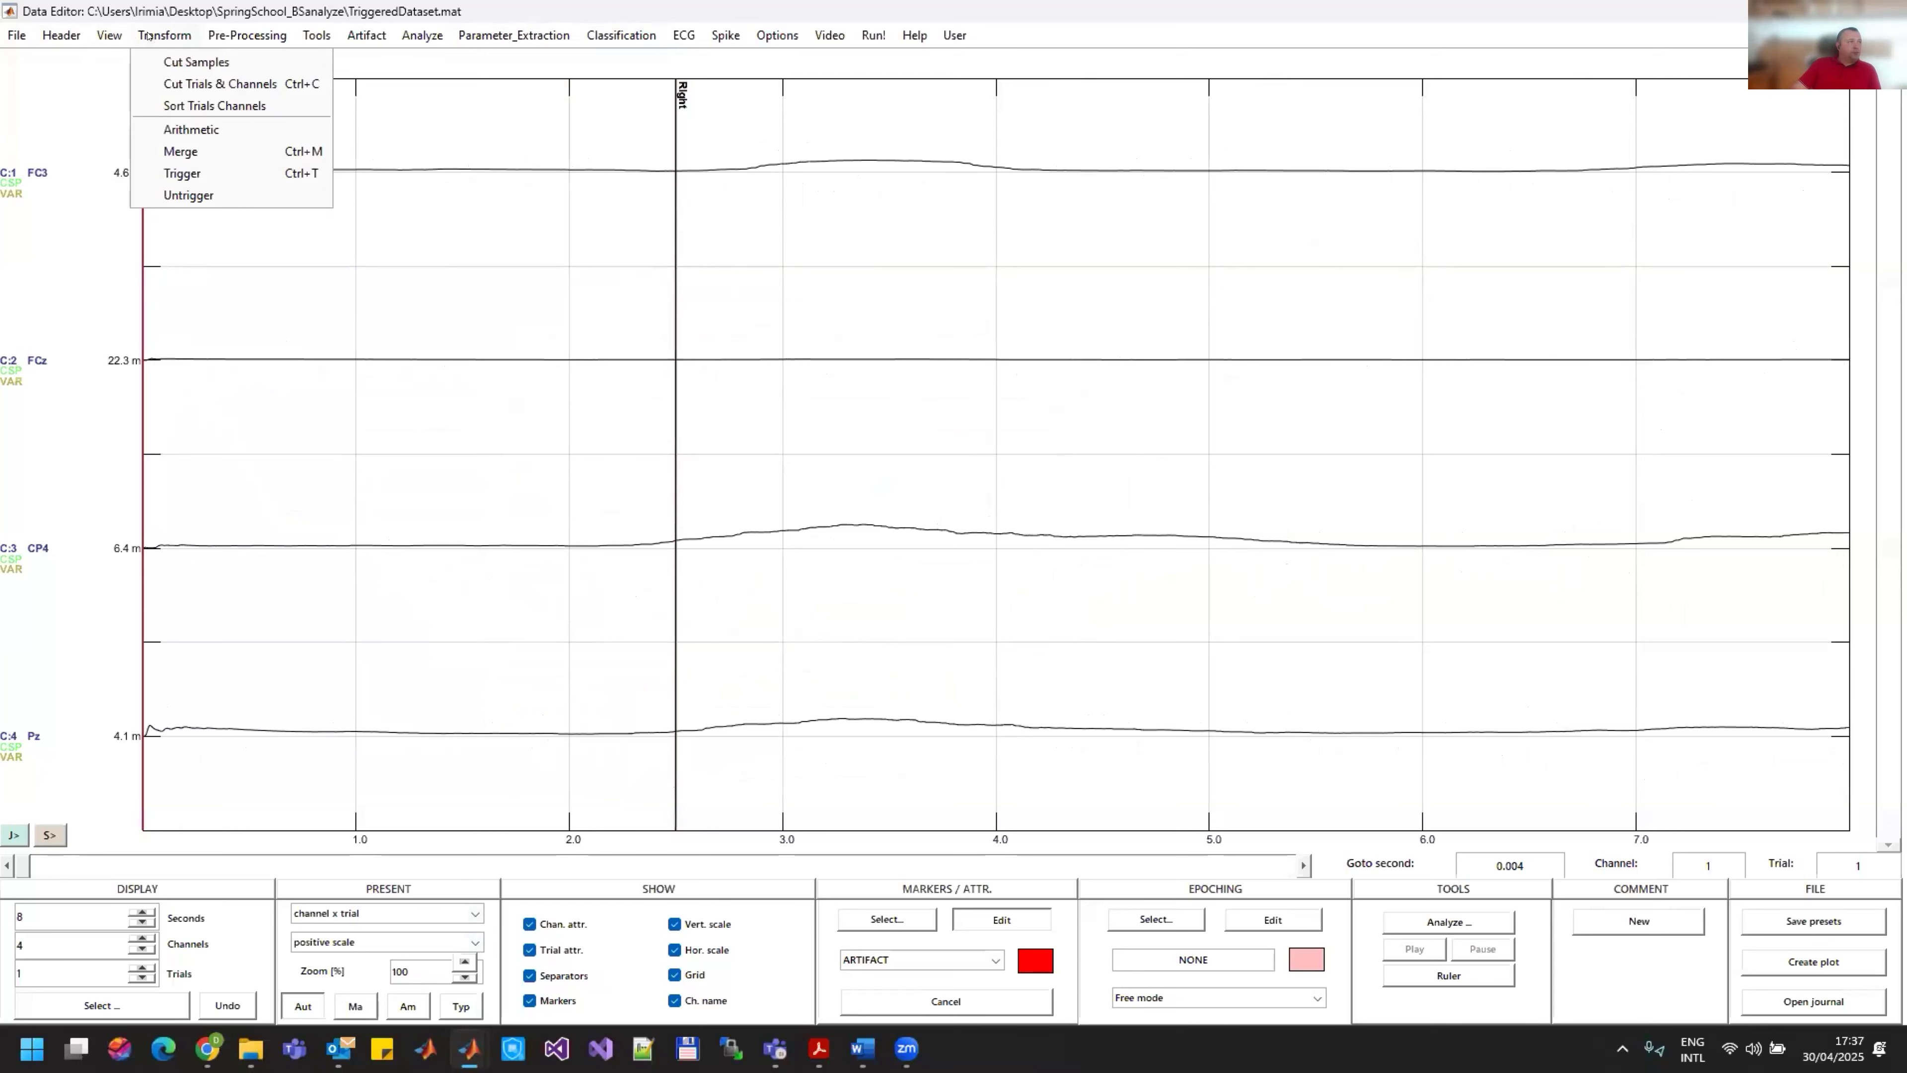
click(191, 129)
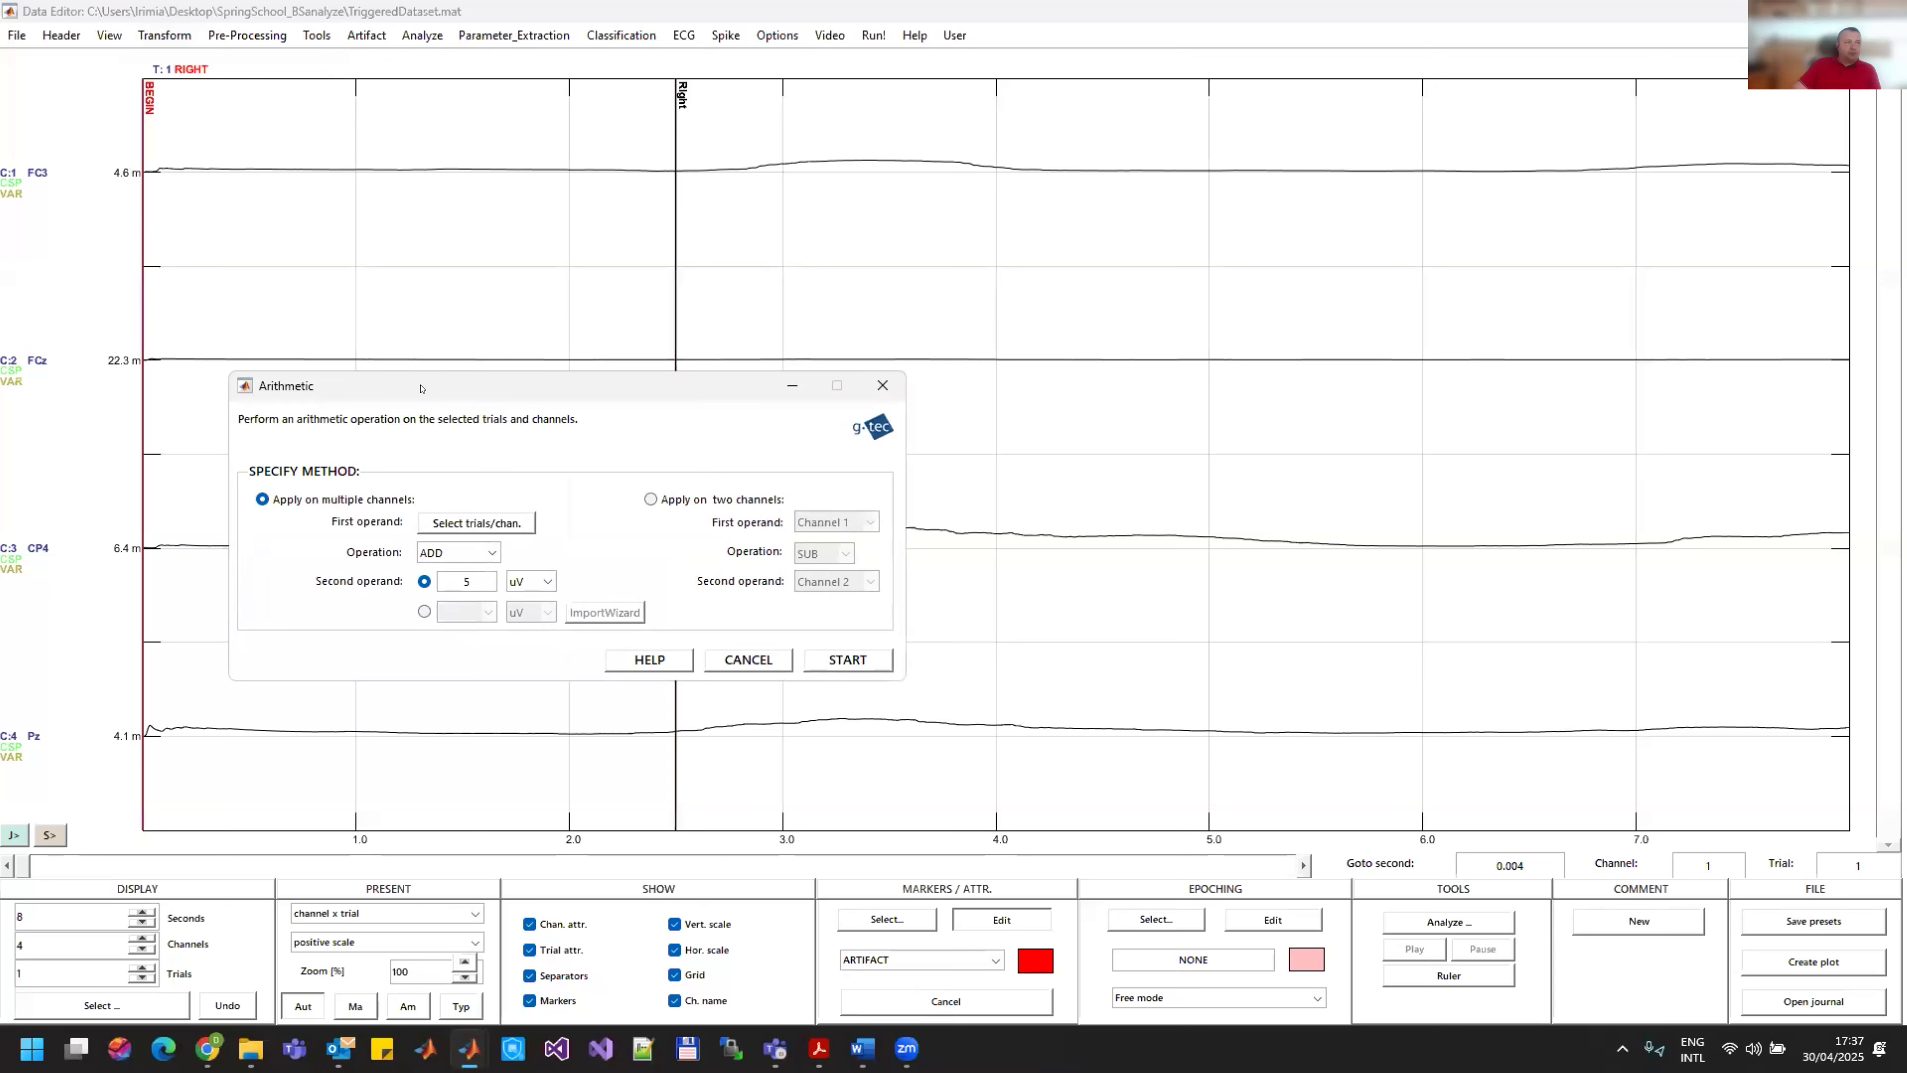
click(463, 553)
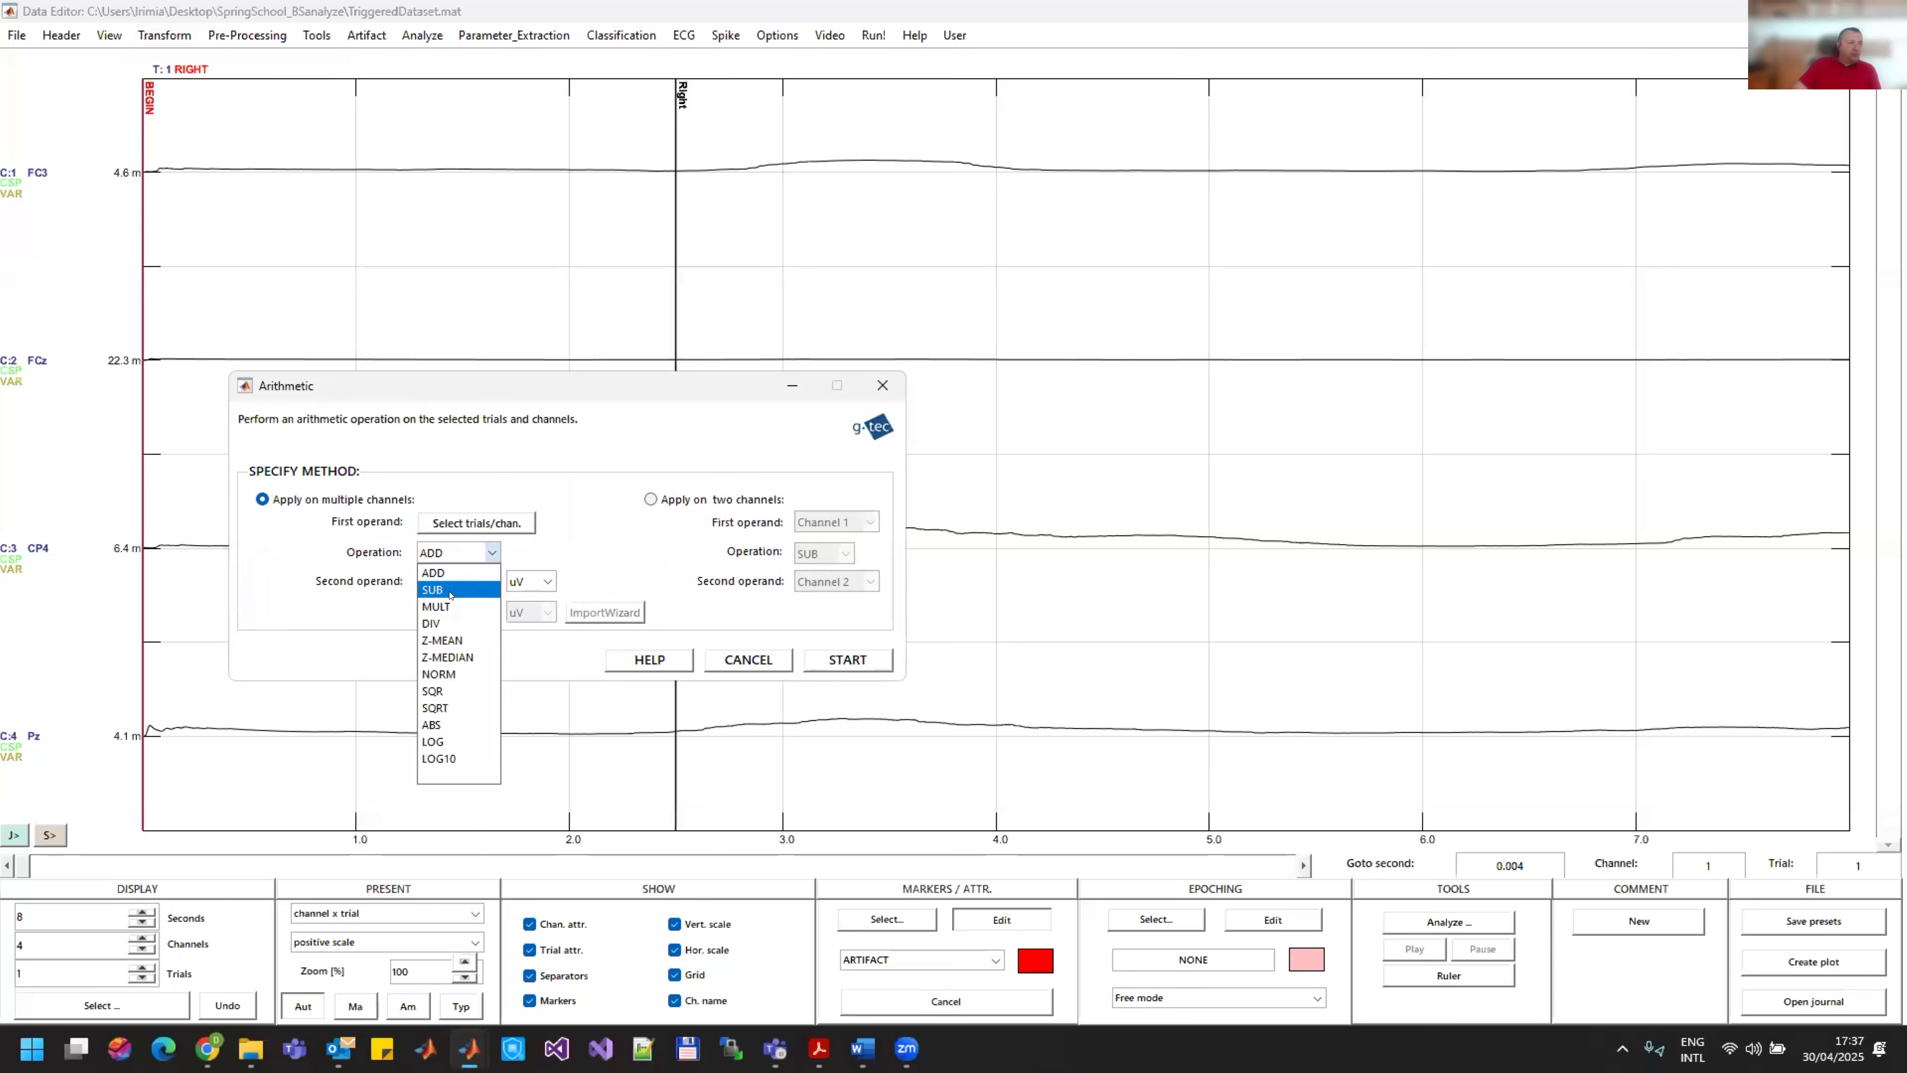
click(442, 674)
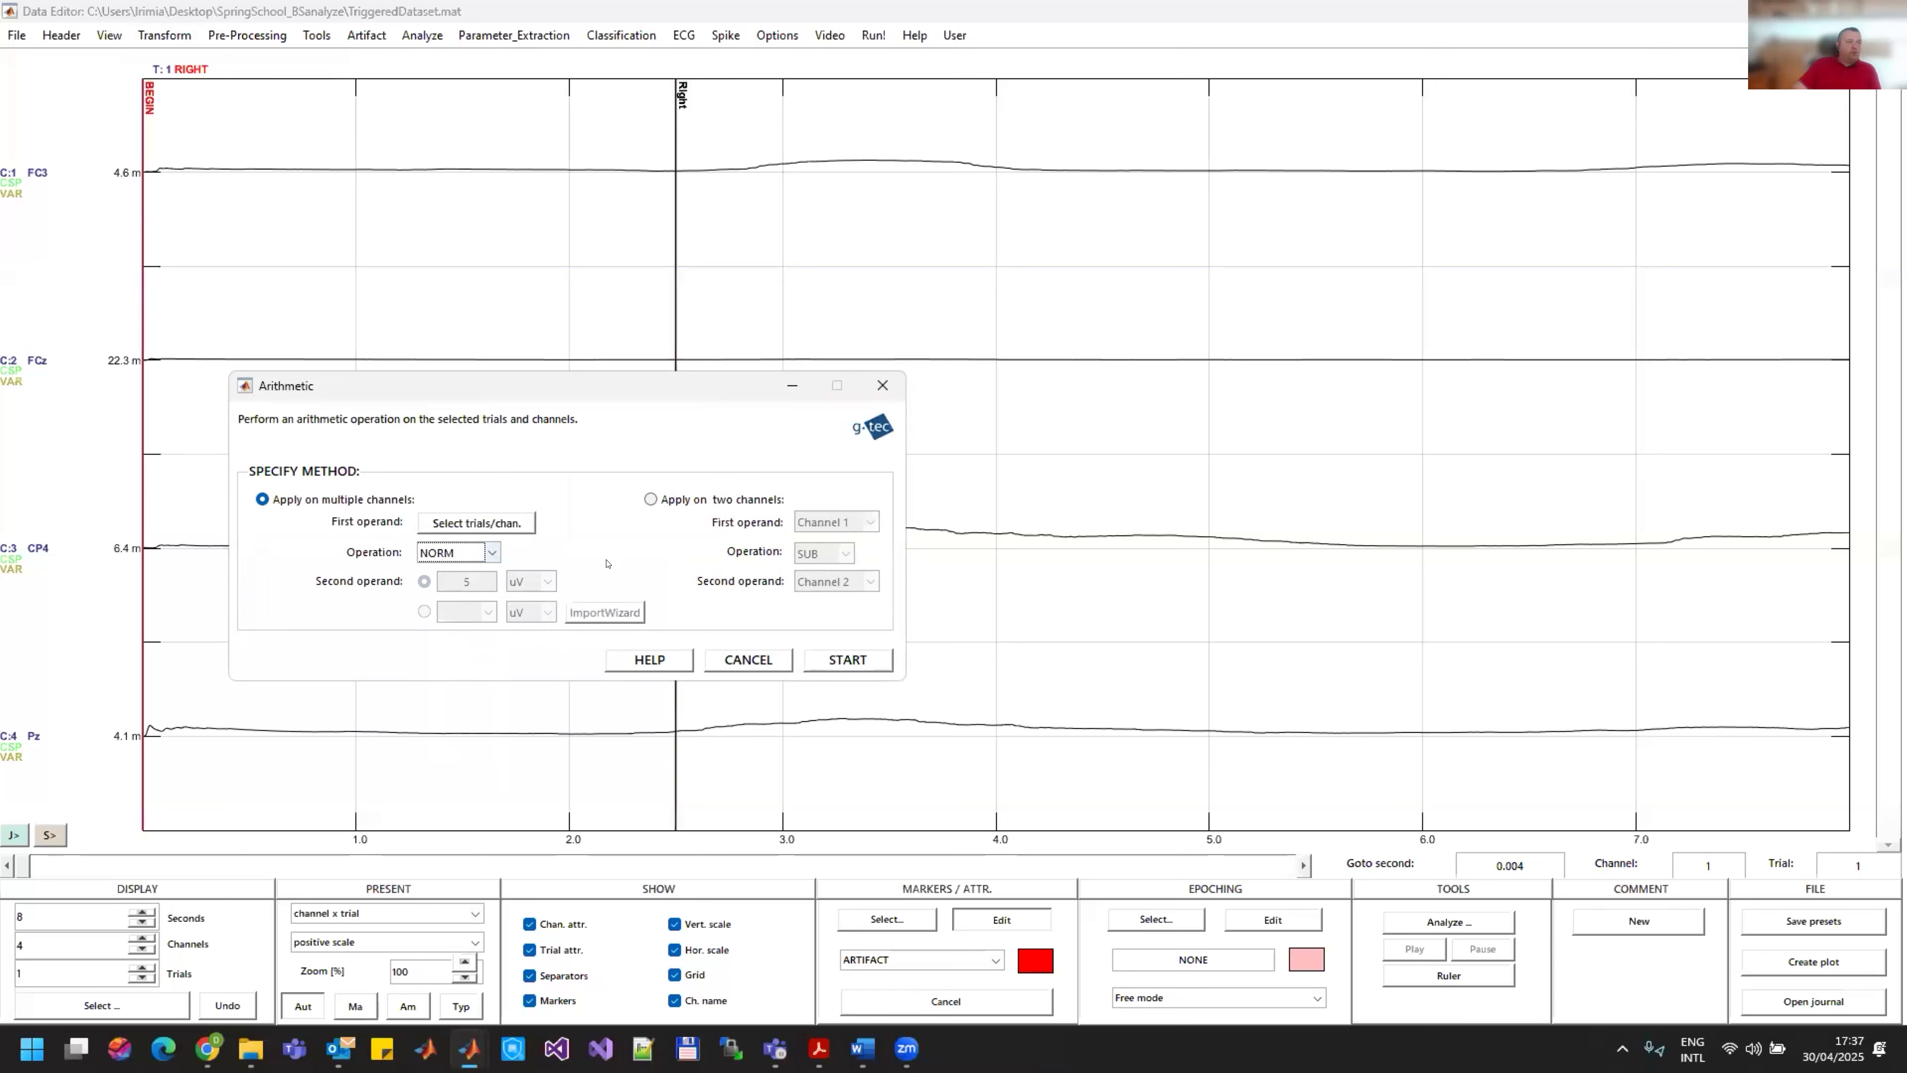
click(862, 659)
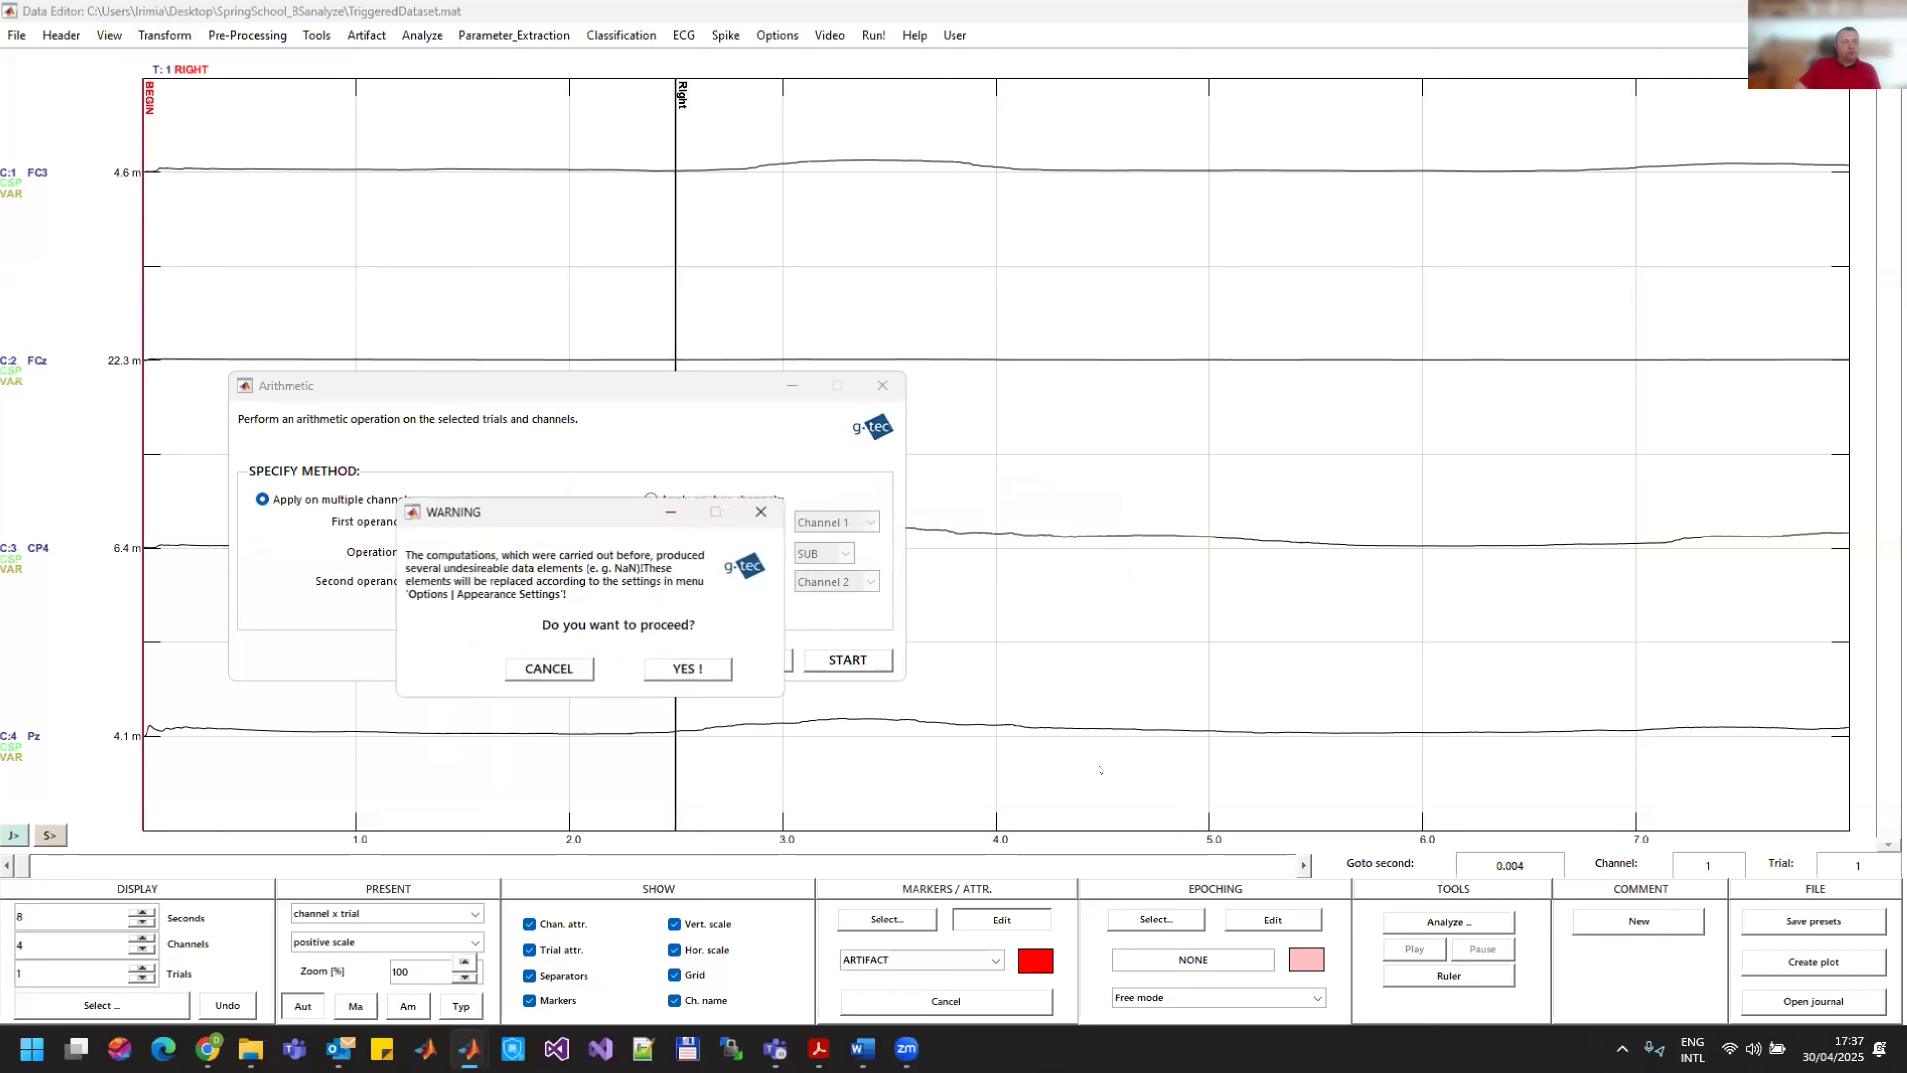
click(686, 668)
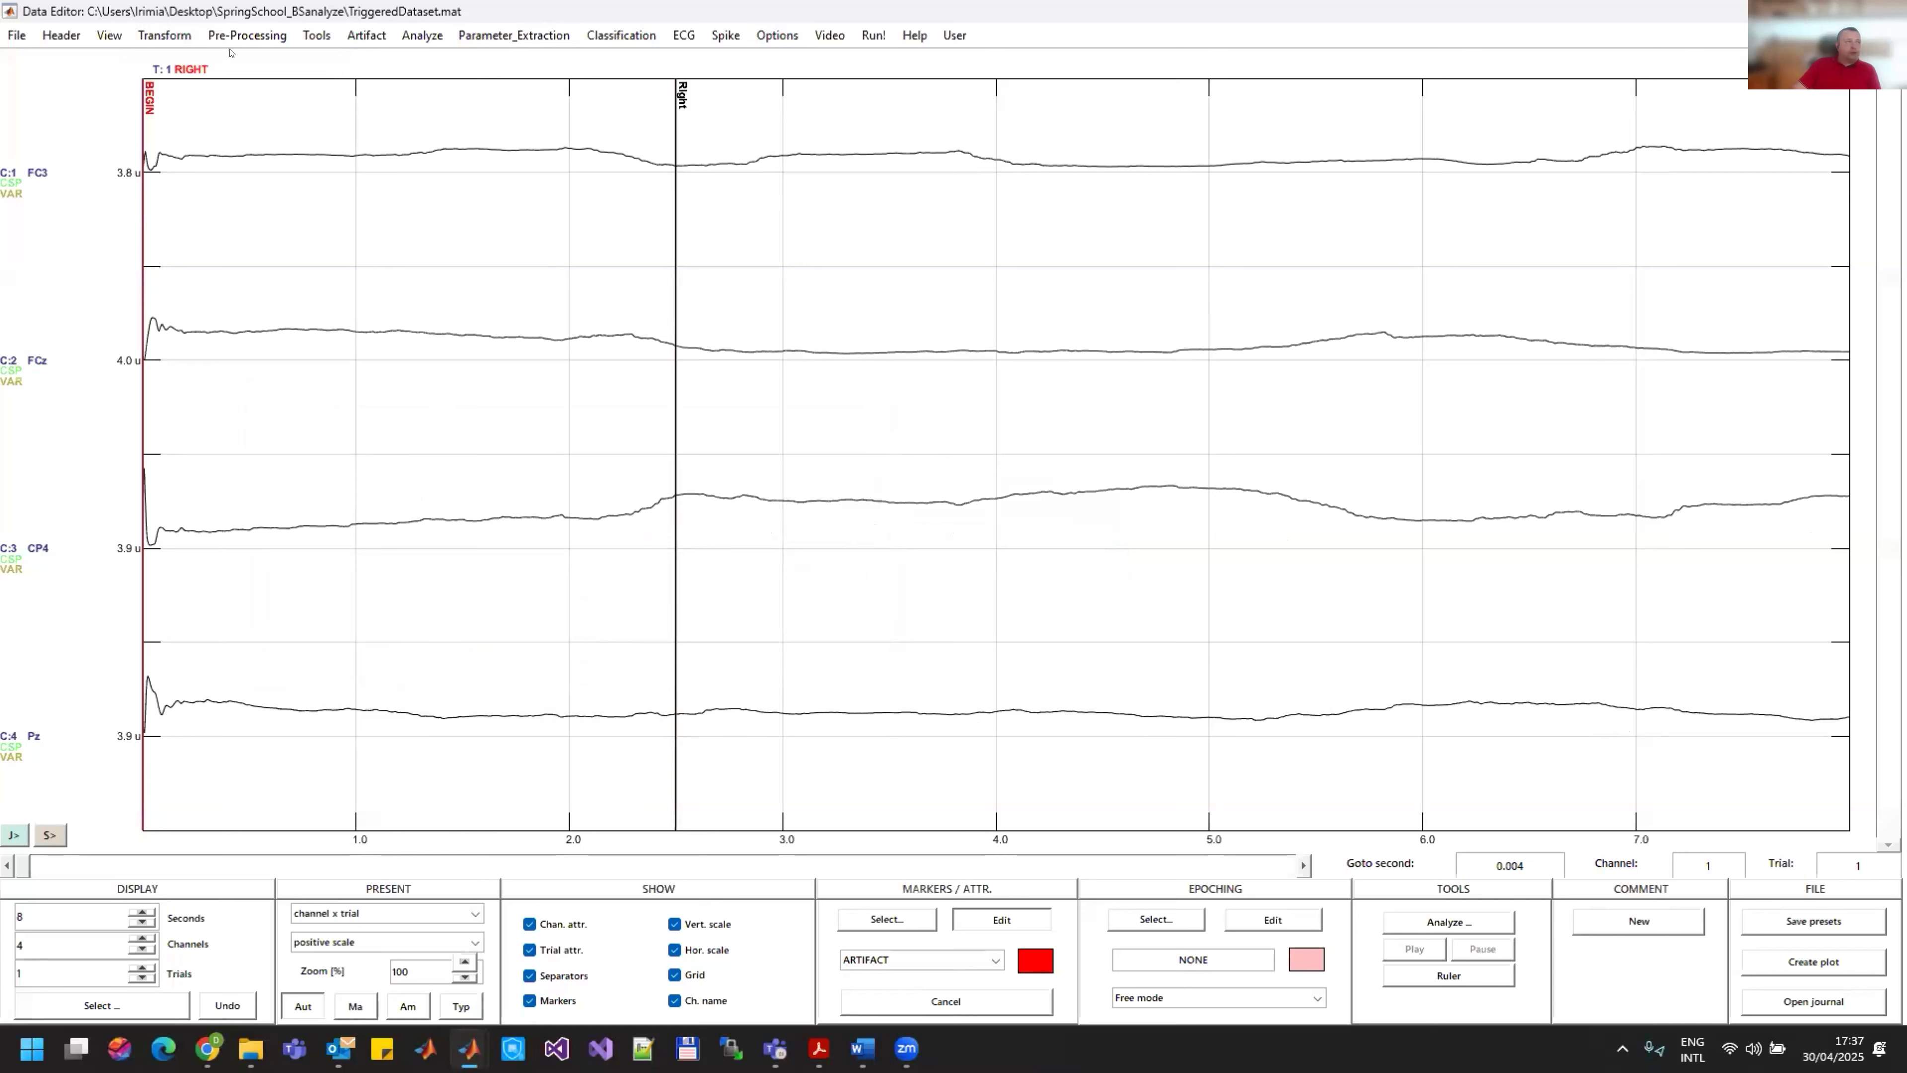
Step: Apply the LOG10 arithmetic operation to the normalized channels, accepting replacement of undesirable data elements
click(244, 35)
mouse_move(164, 37)
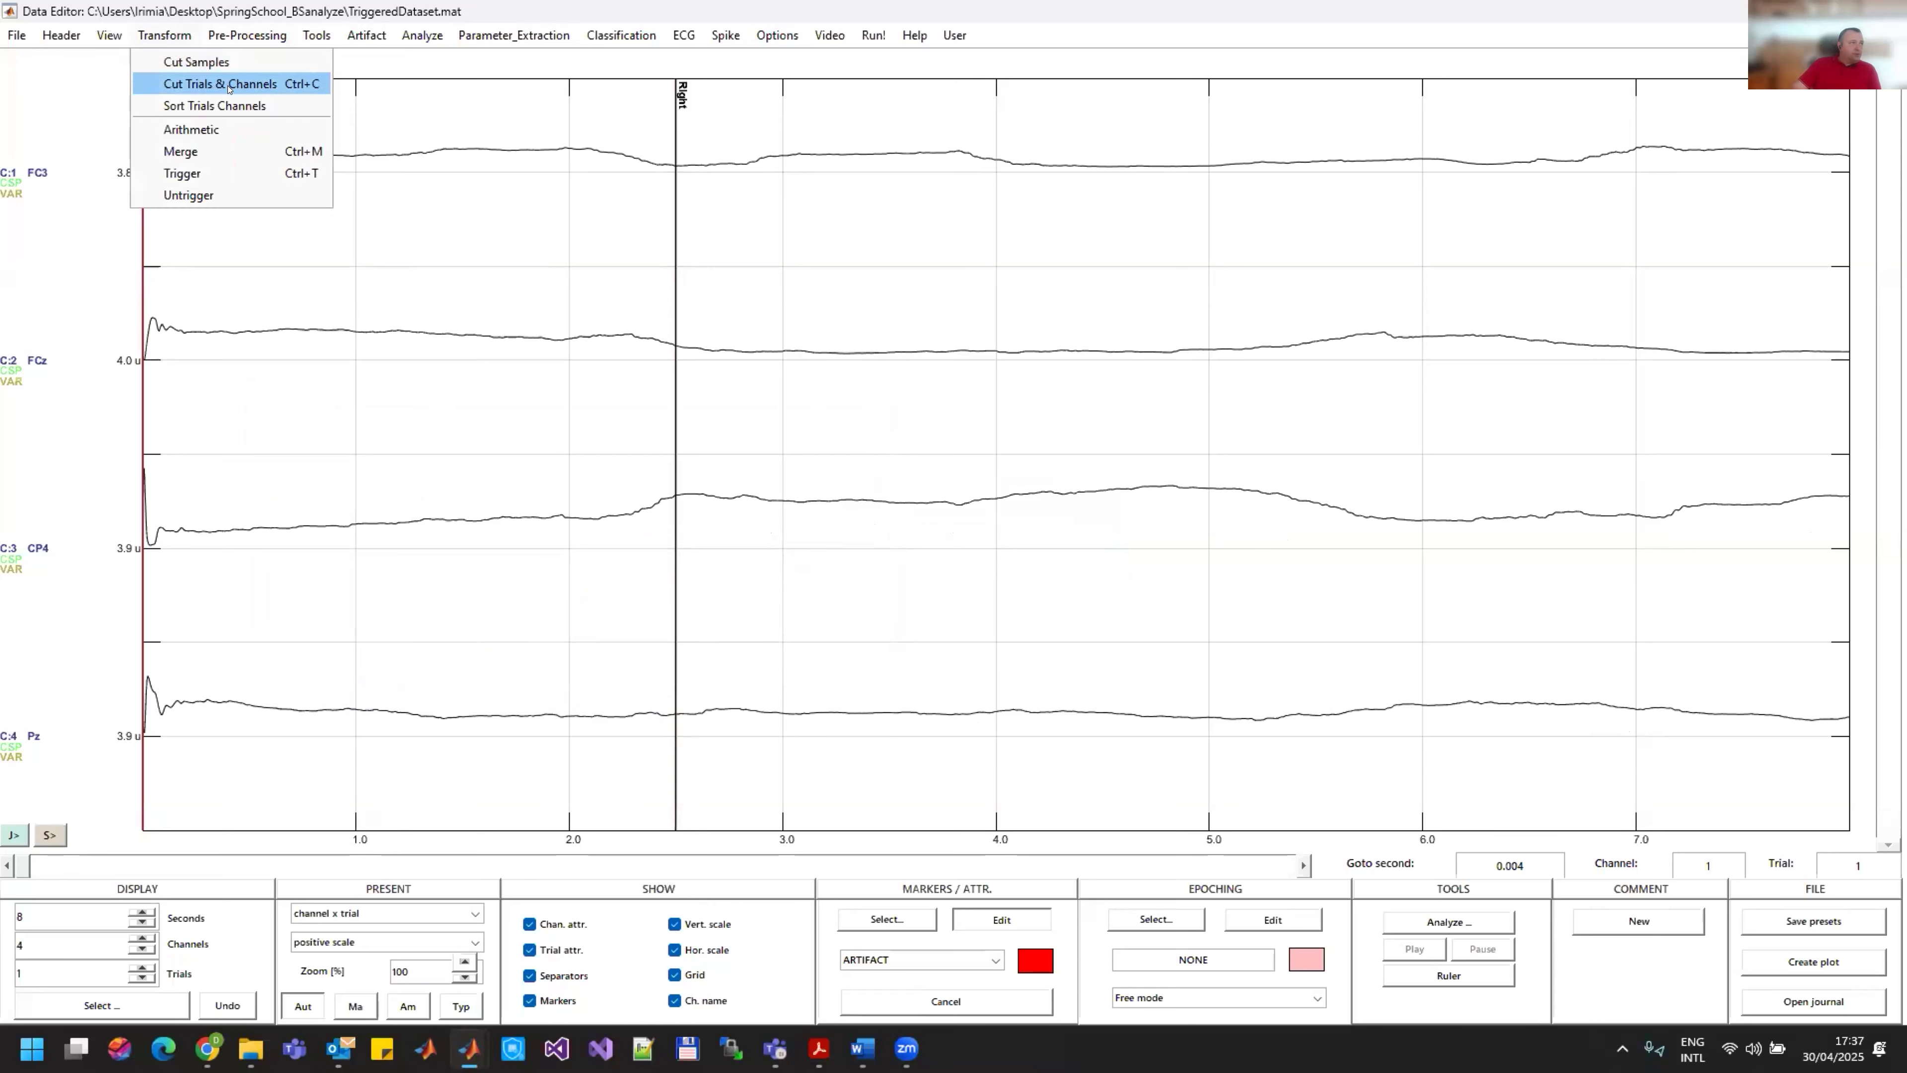
click(195, 129)
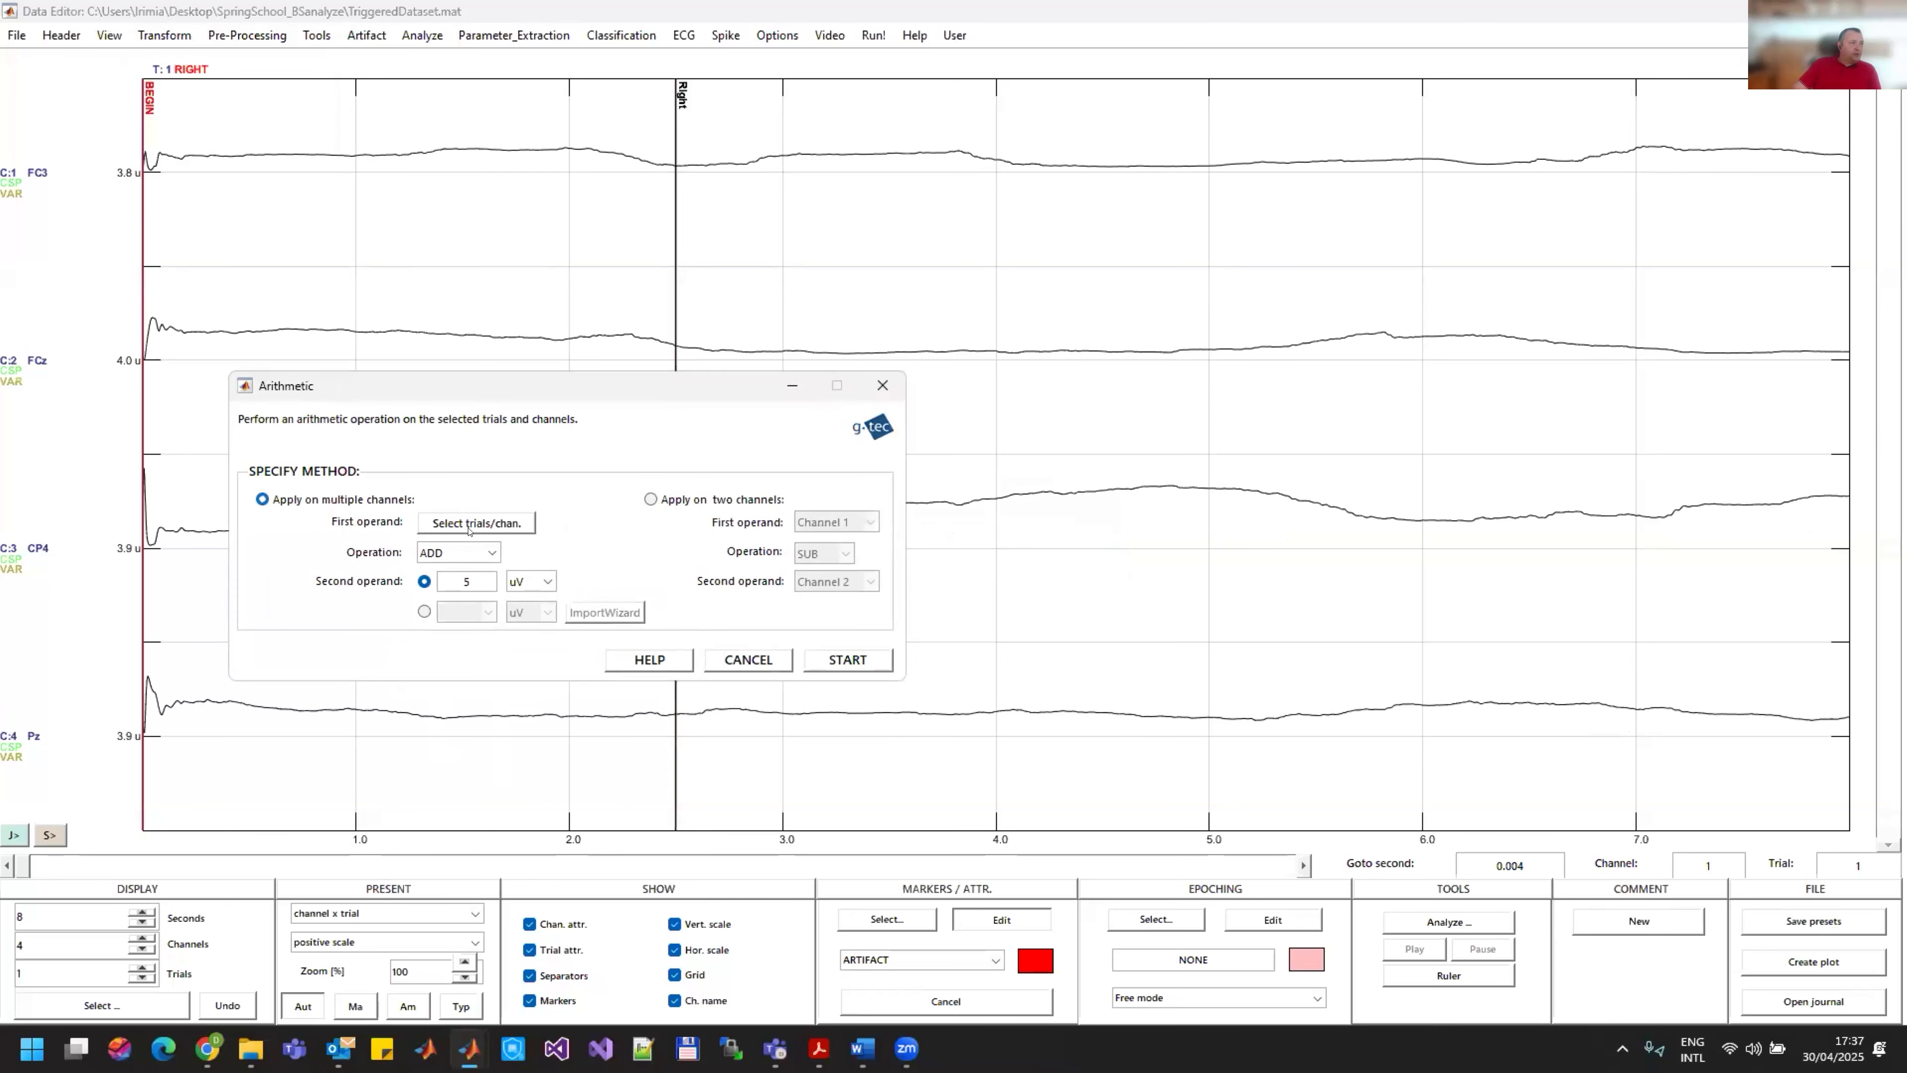
click(462, 552)
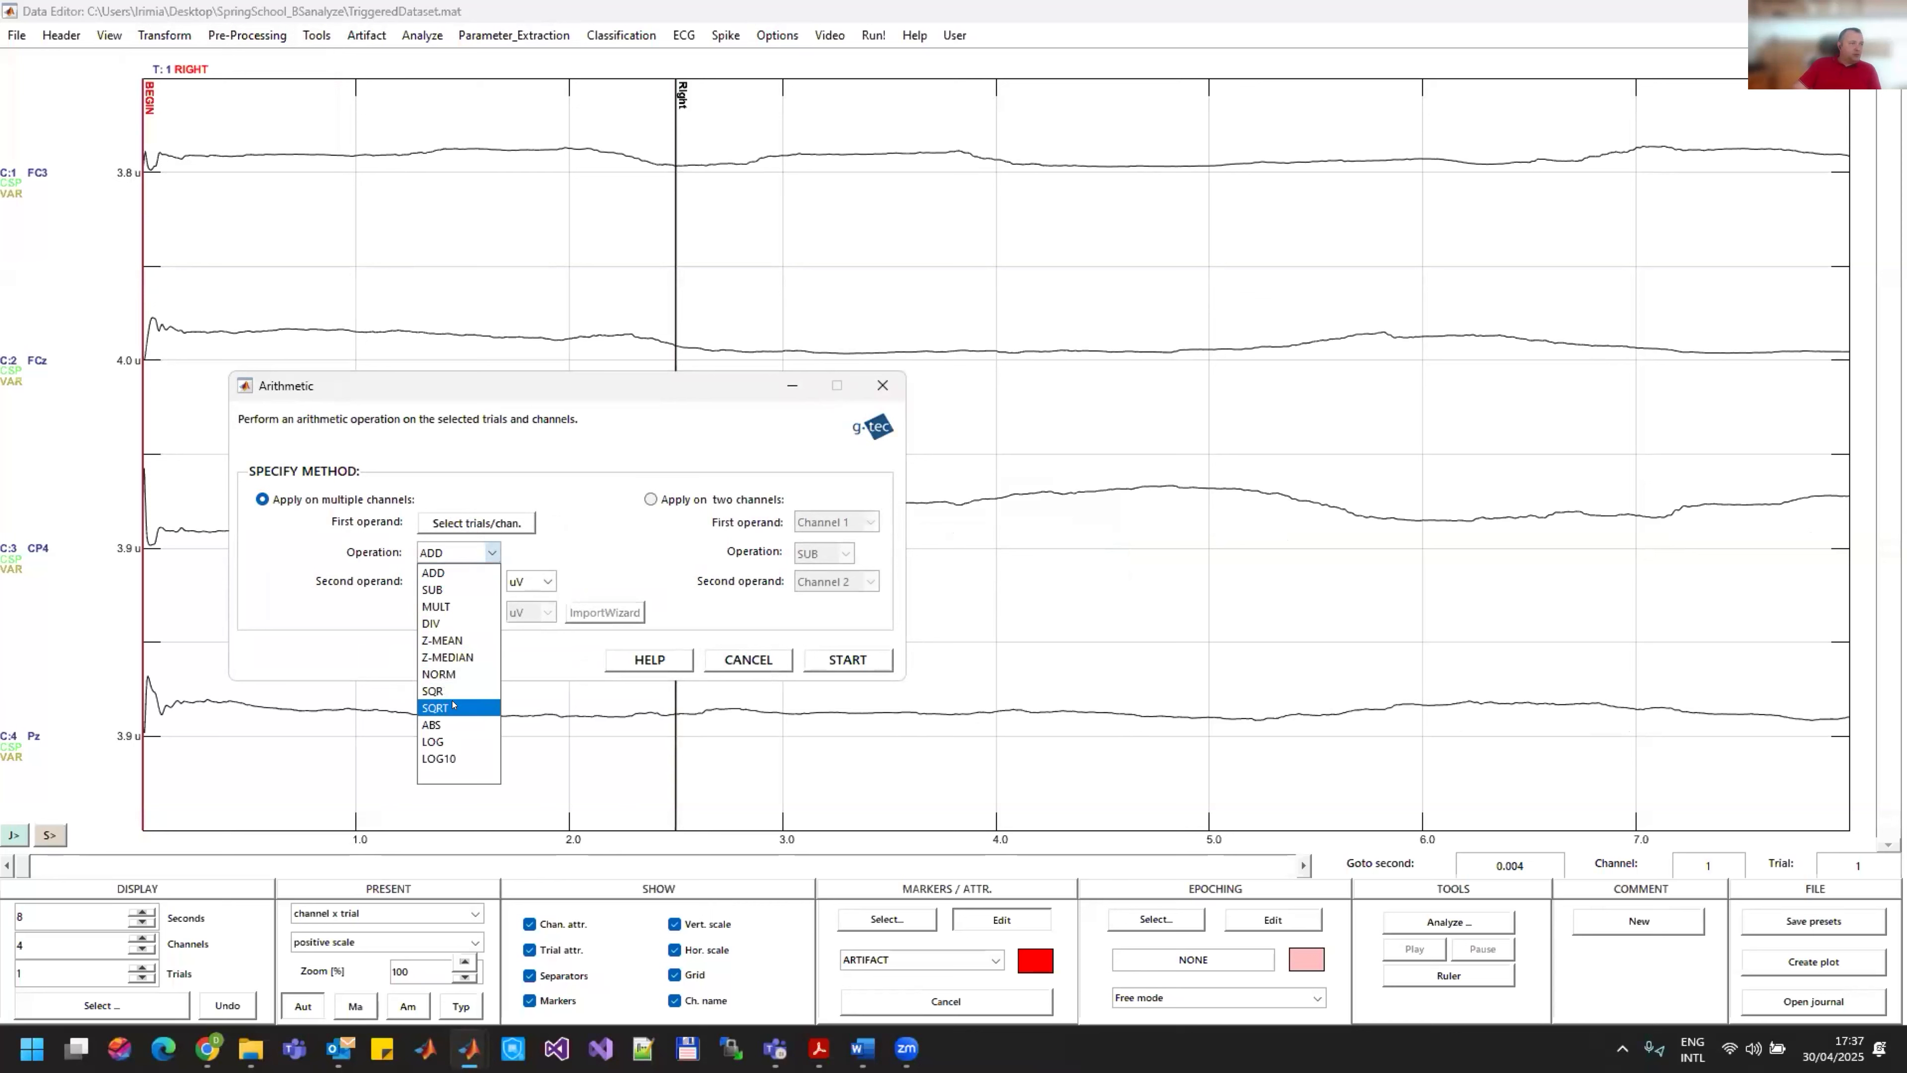
click(443, 759)
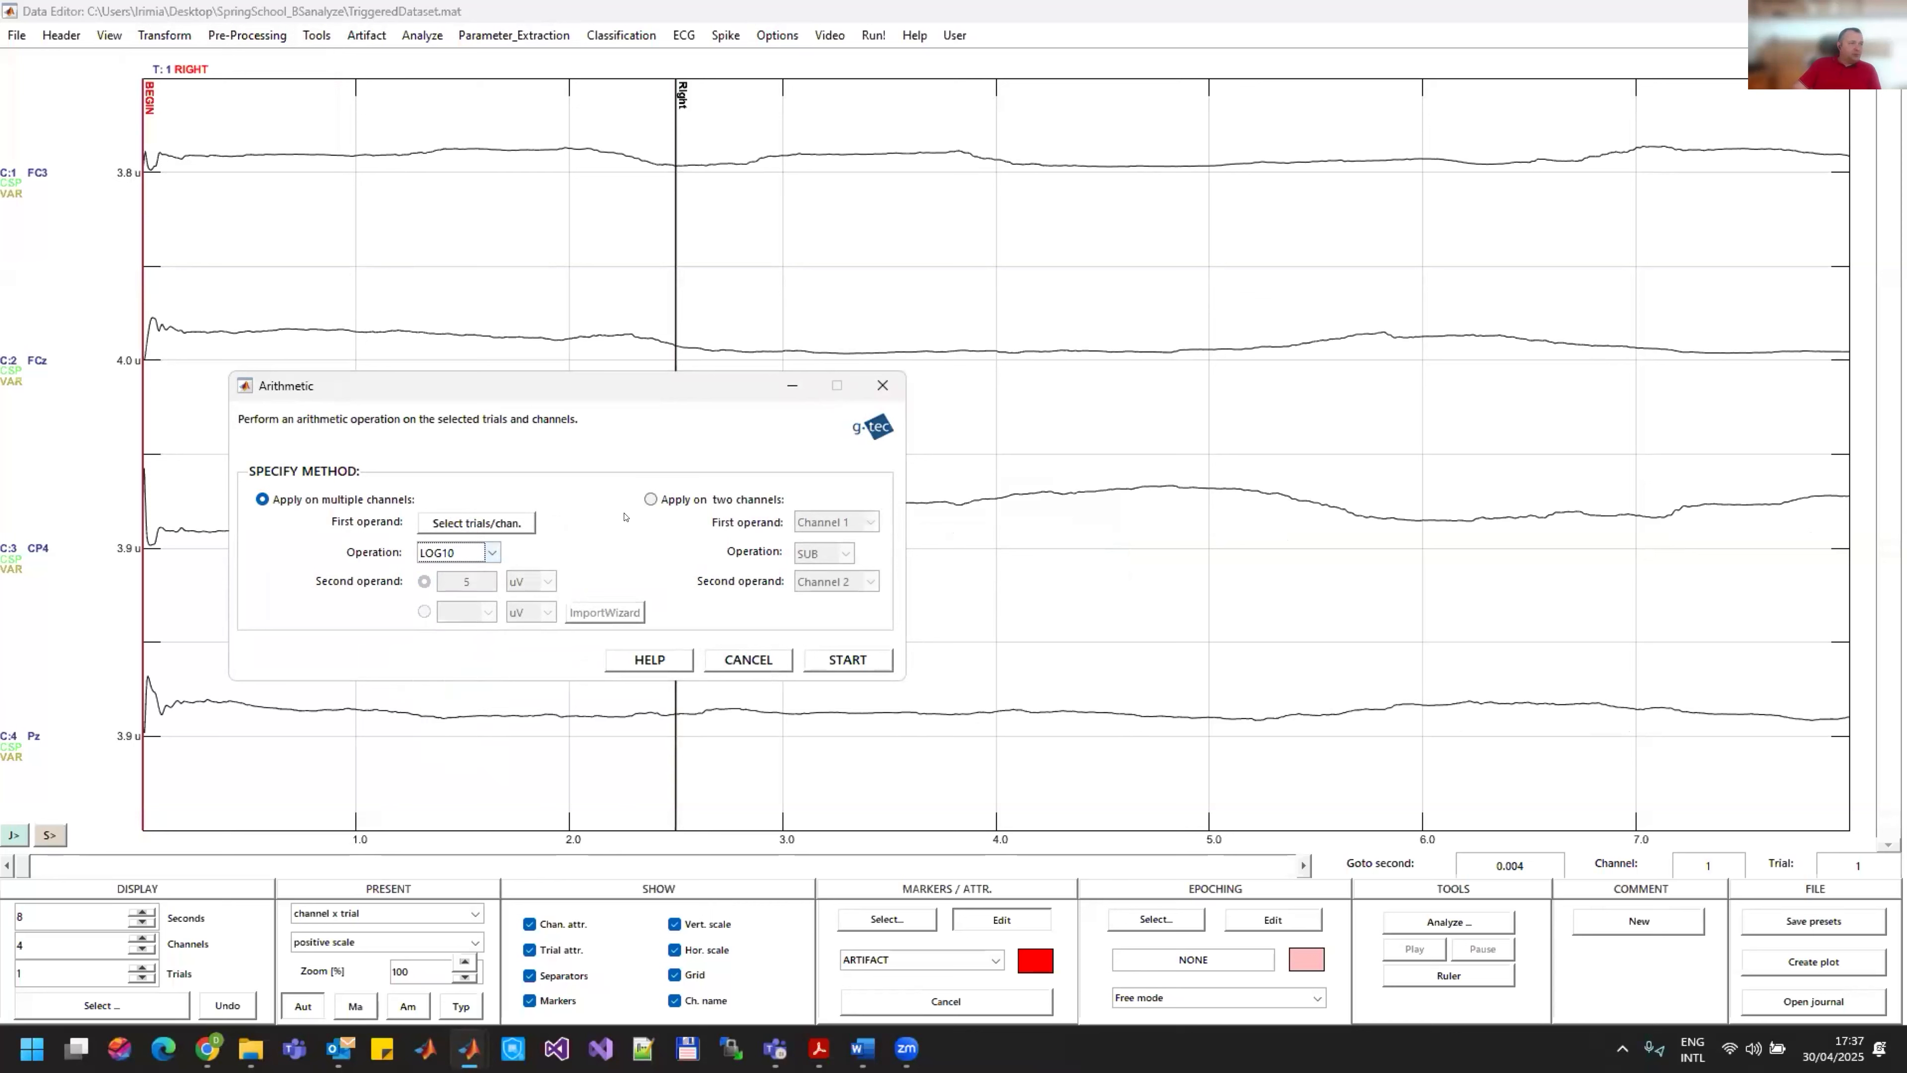
click(847, 659)
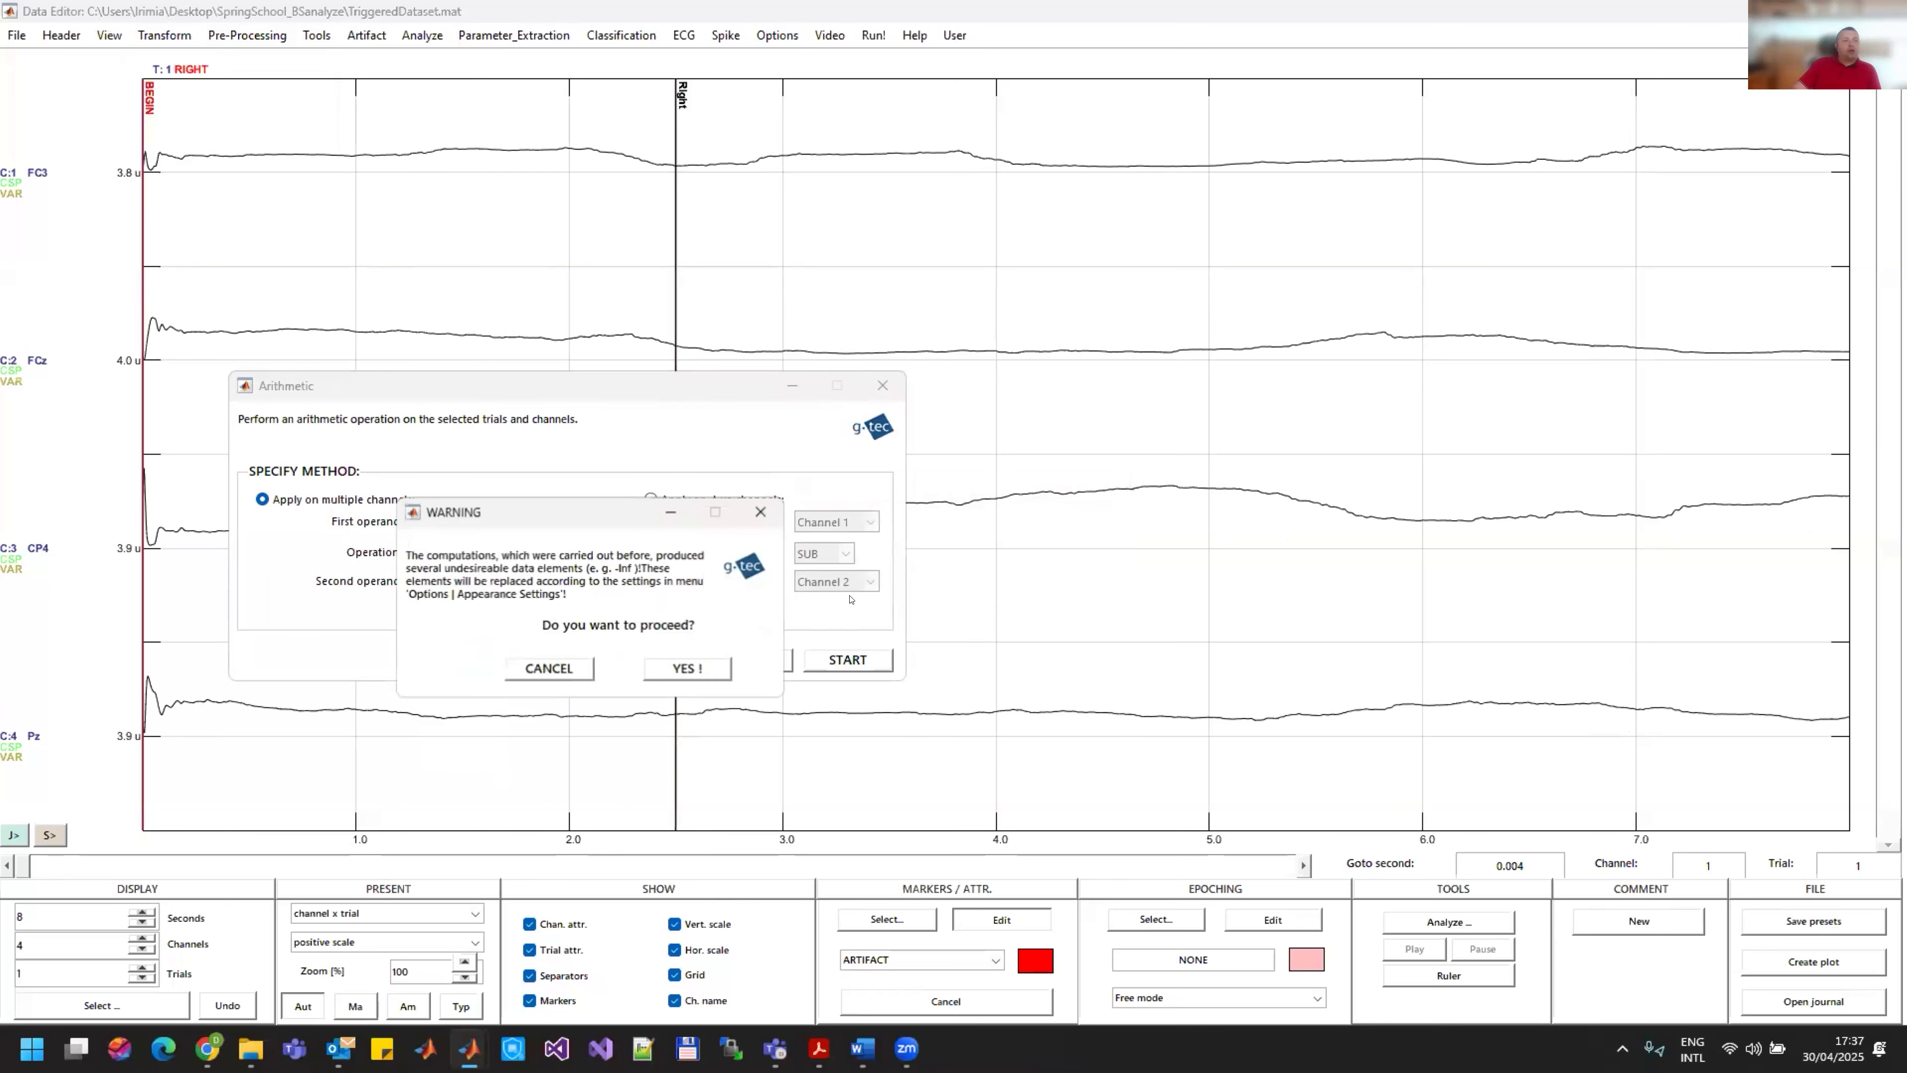
click(688, 669)
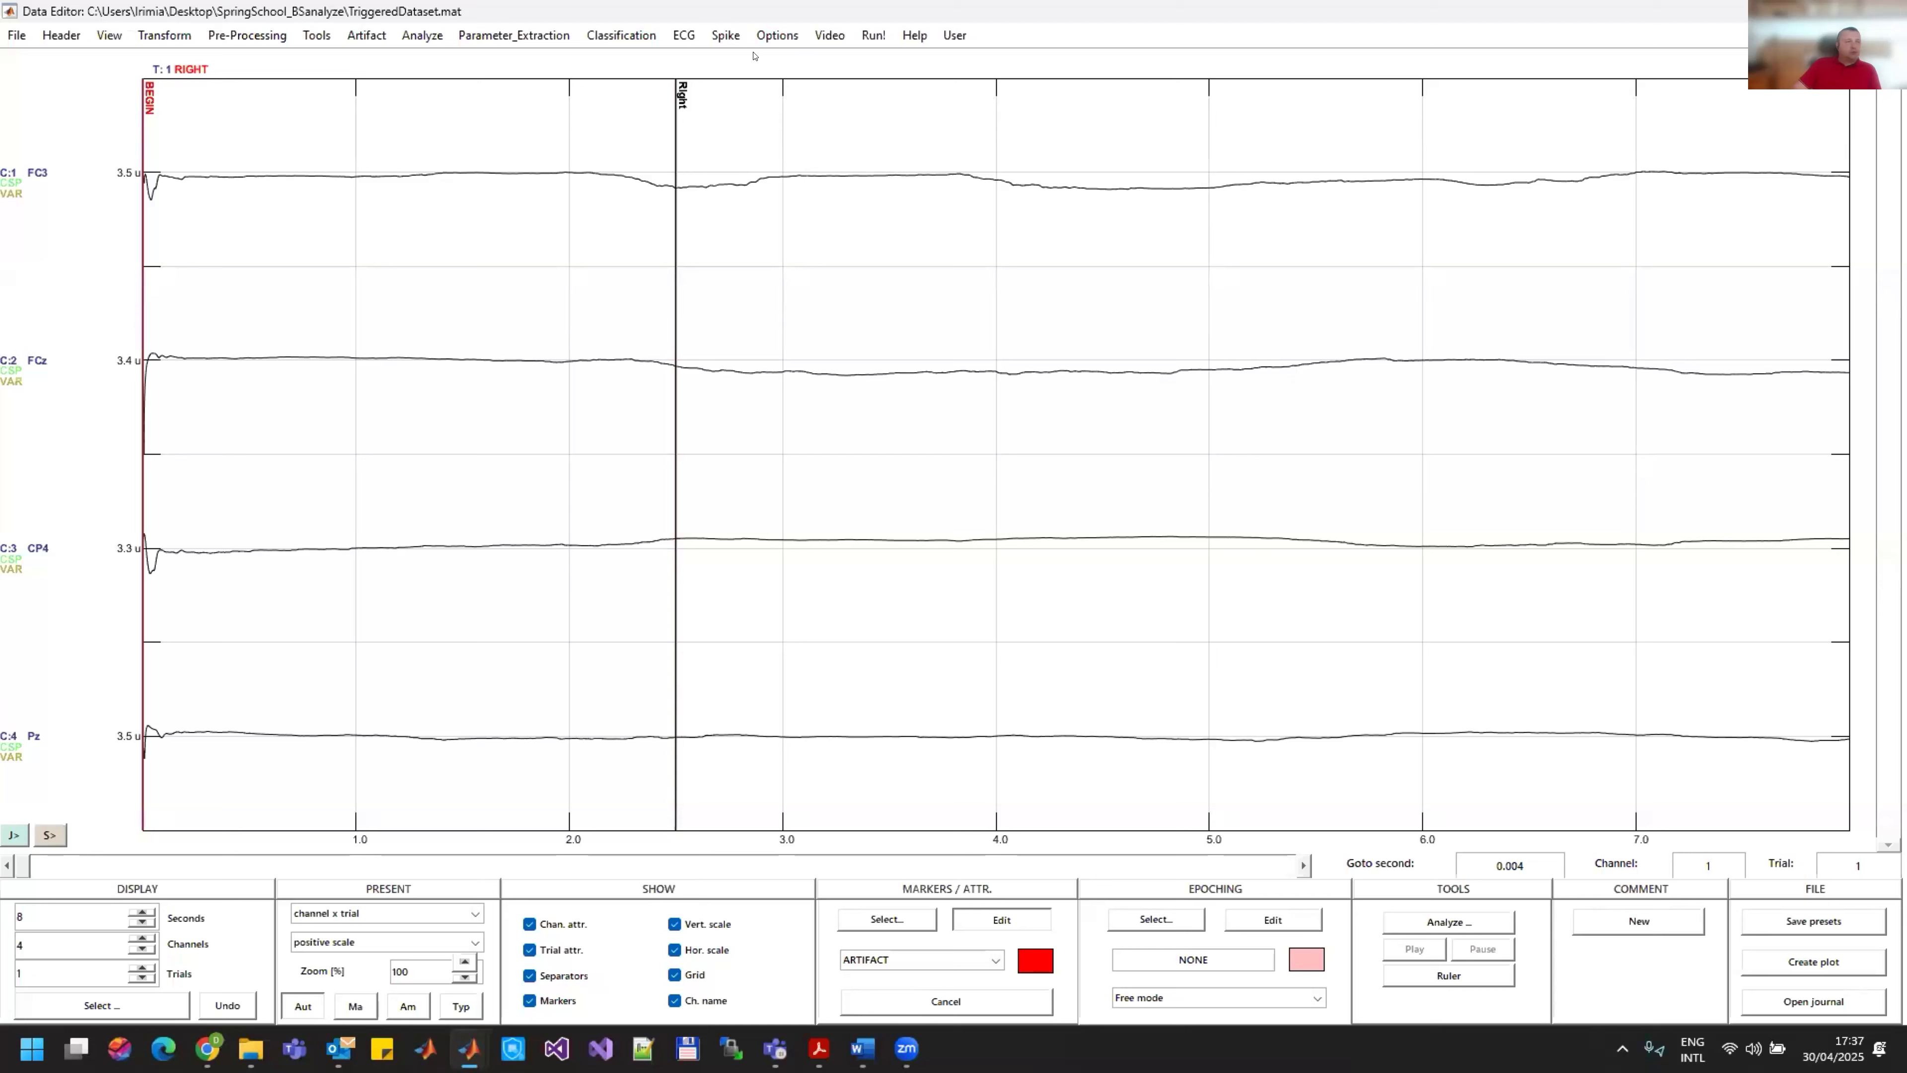
Step: Open the Feature Matrix function and set the classification interval to start at 500 ms with a 500 ms step
click(622, 36)
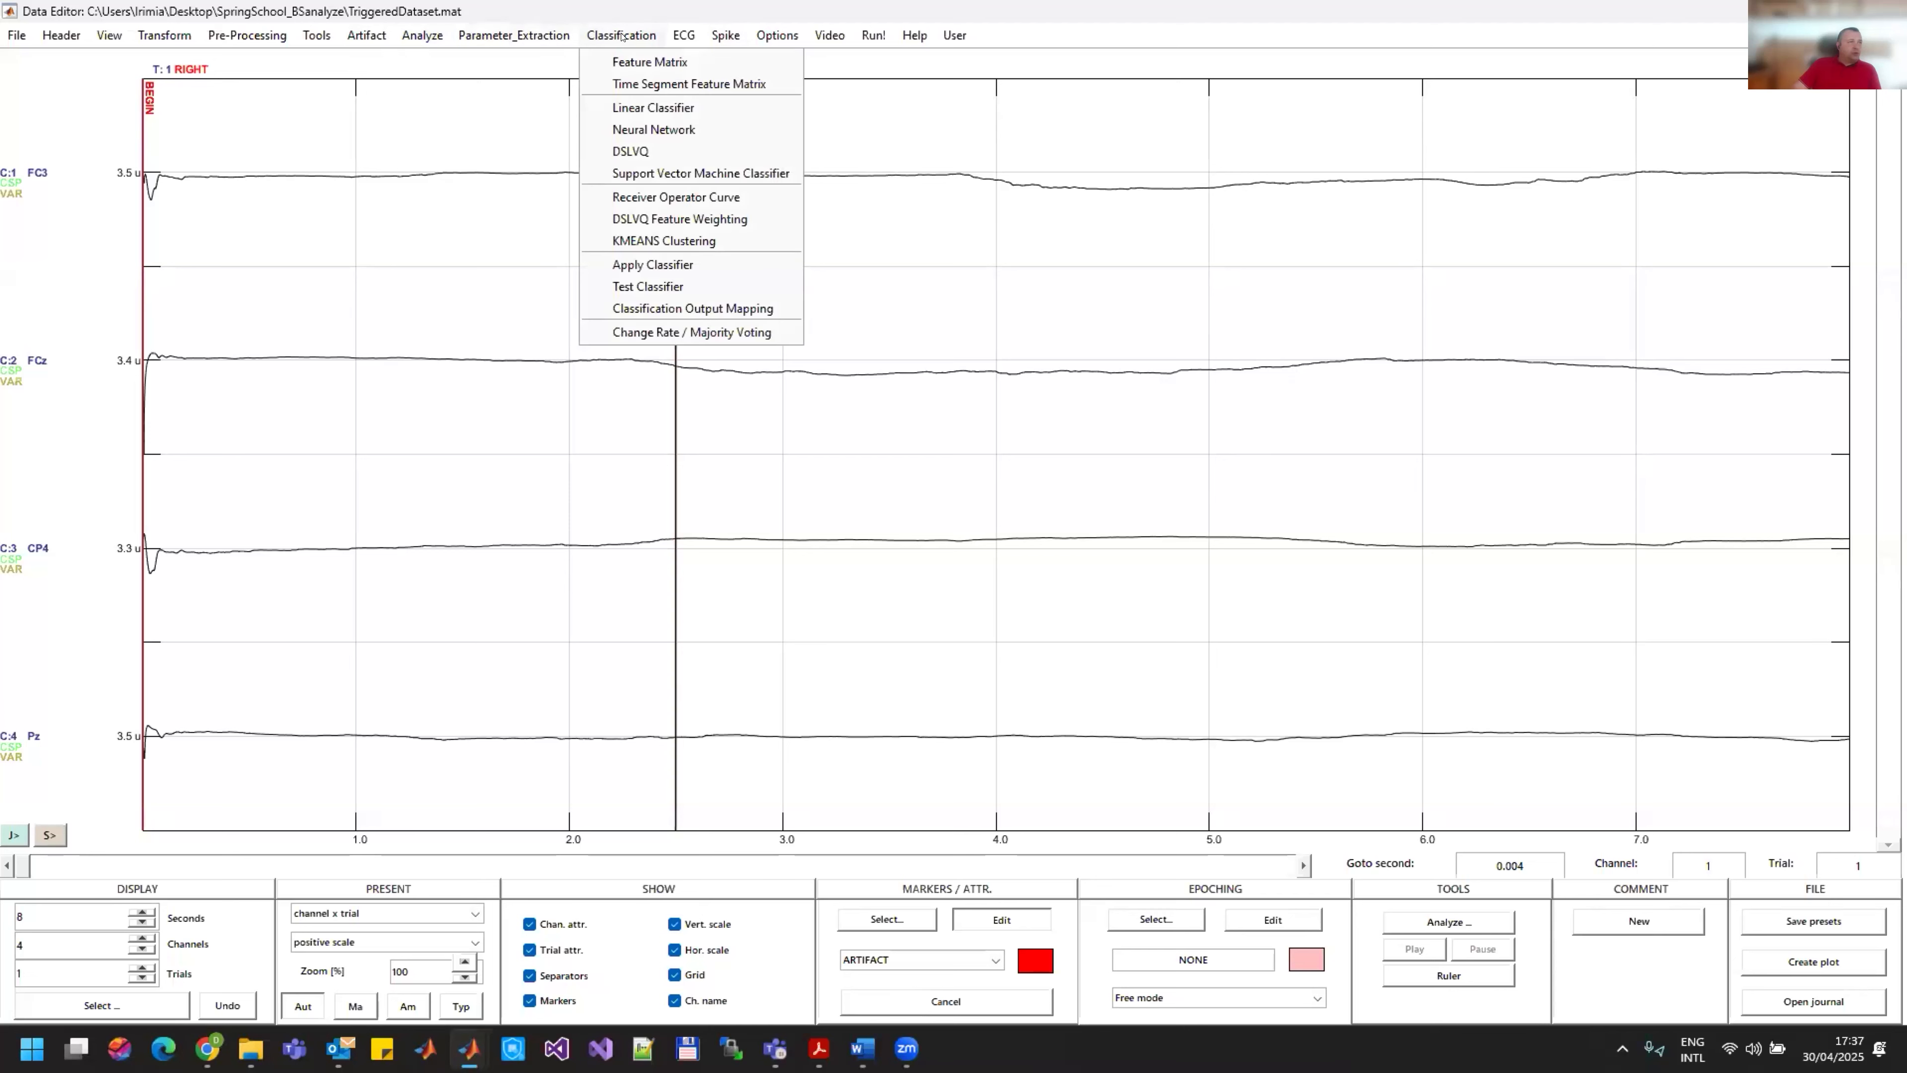
click(634, 62)
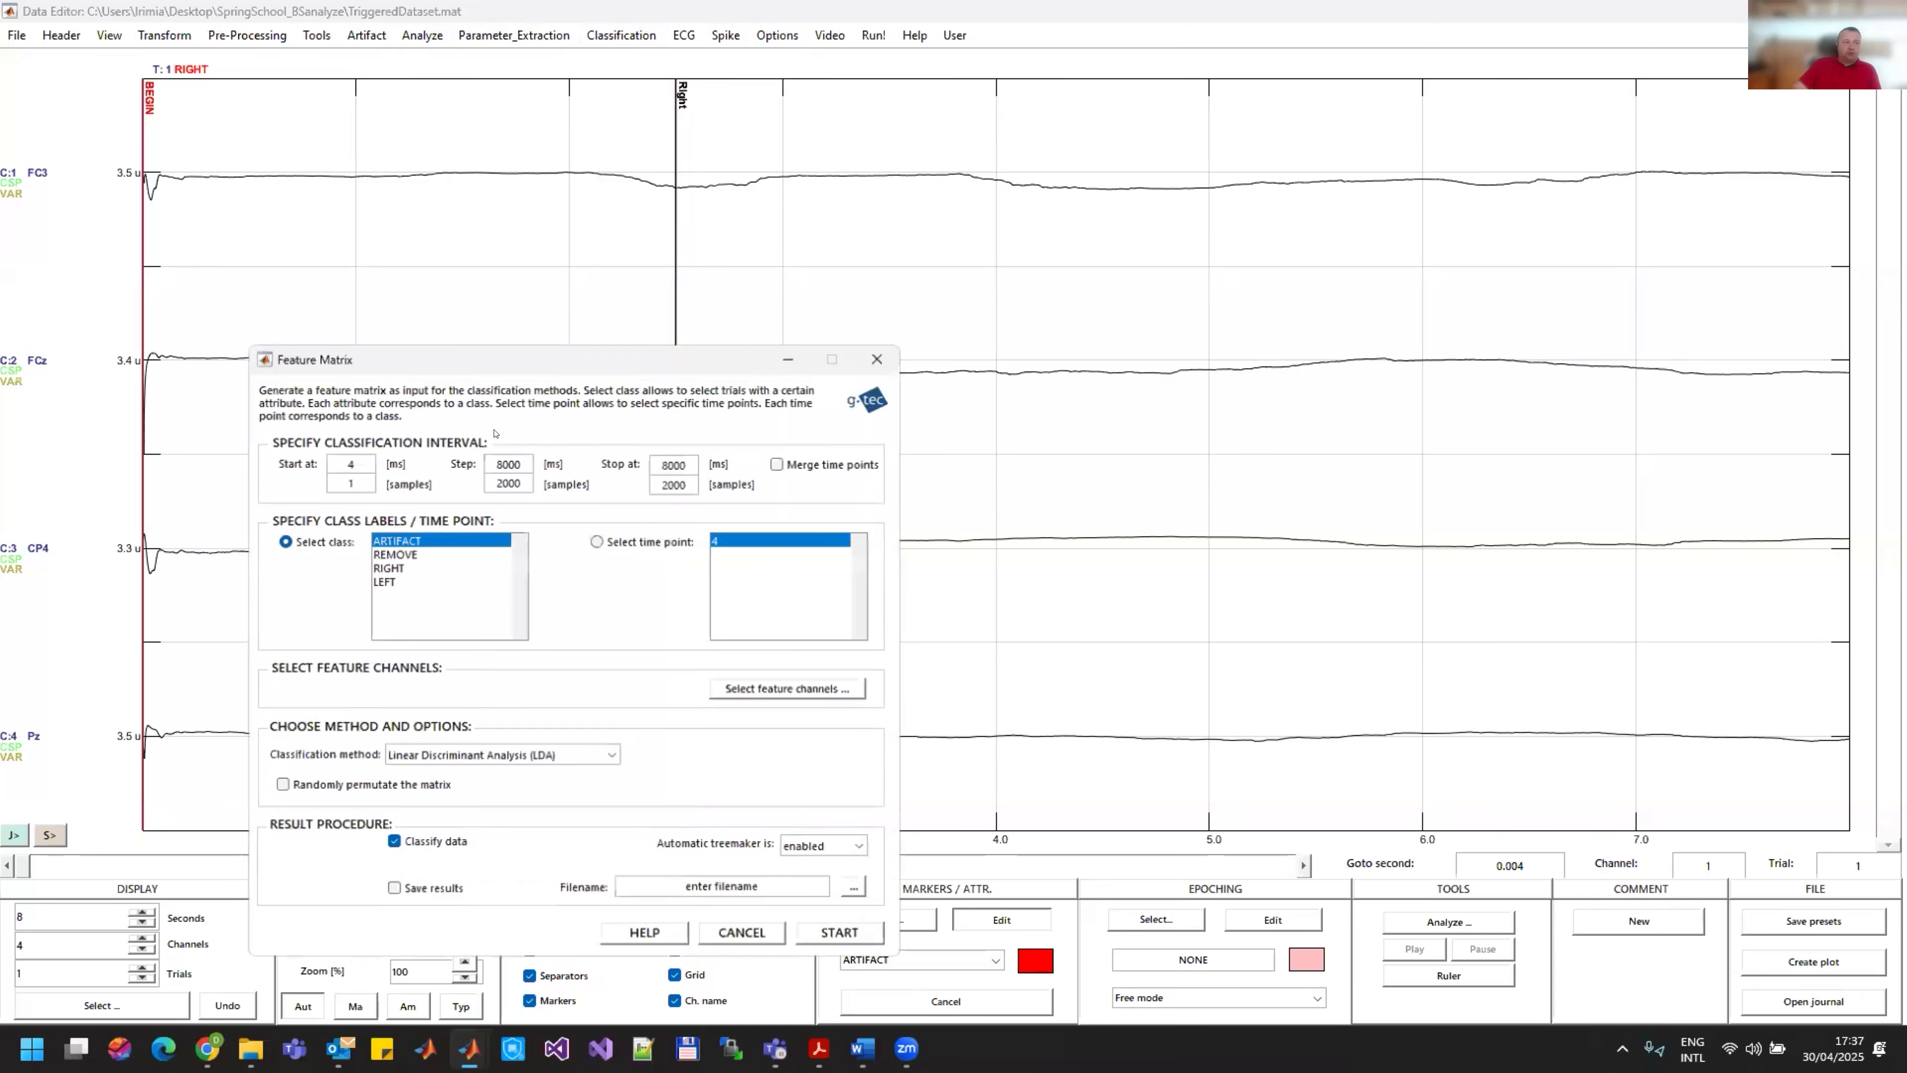
drag(528, 355, 1088, 140)
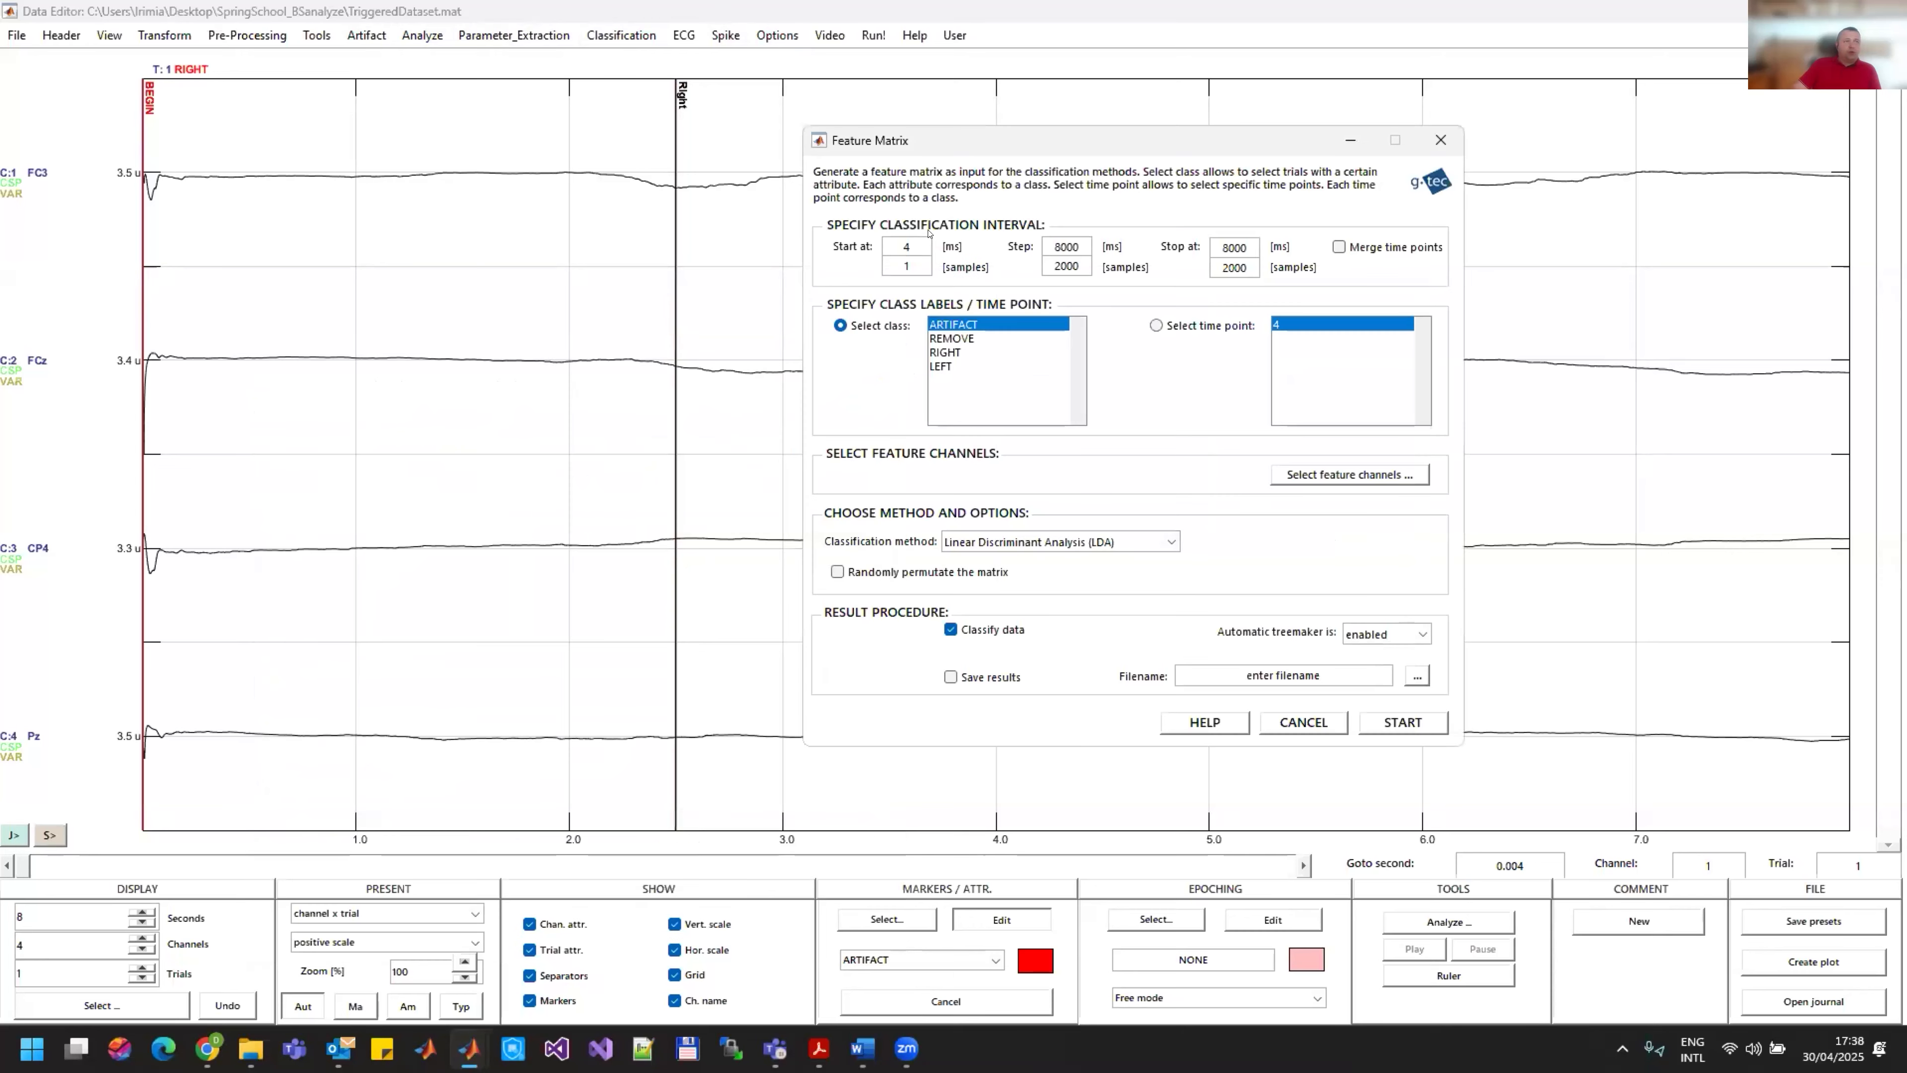
drag(915, 235, 879, 234)
text(500)
drag(1081, 245, 1021, 244)
text(500)
key(Return)
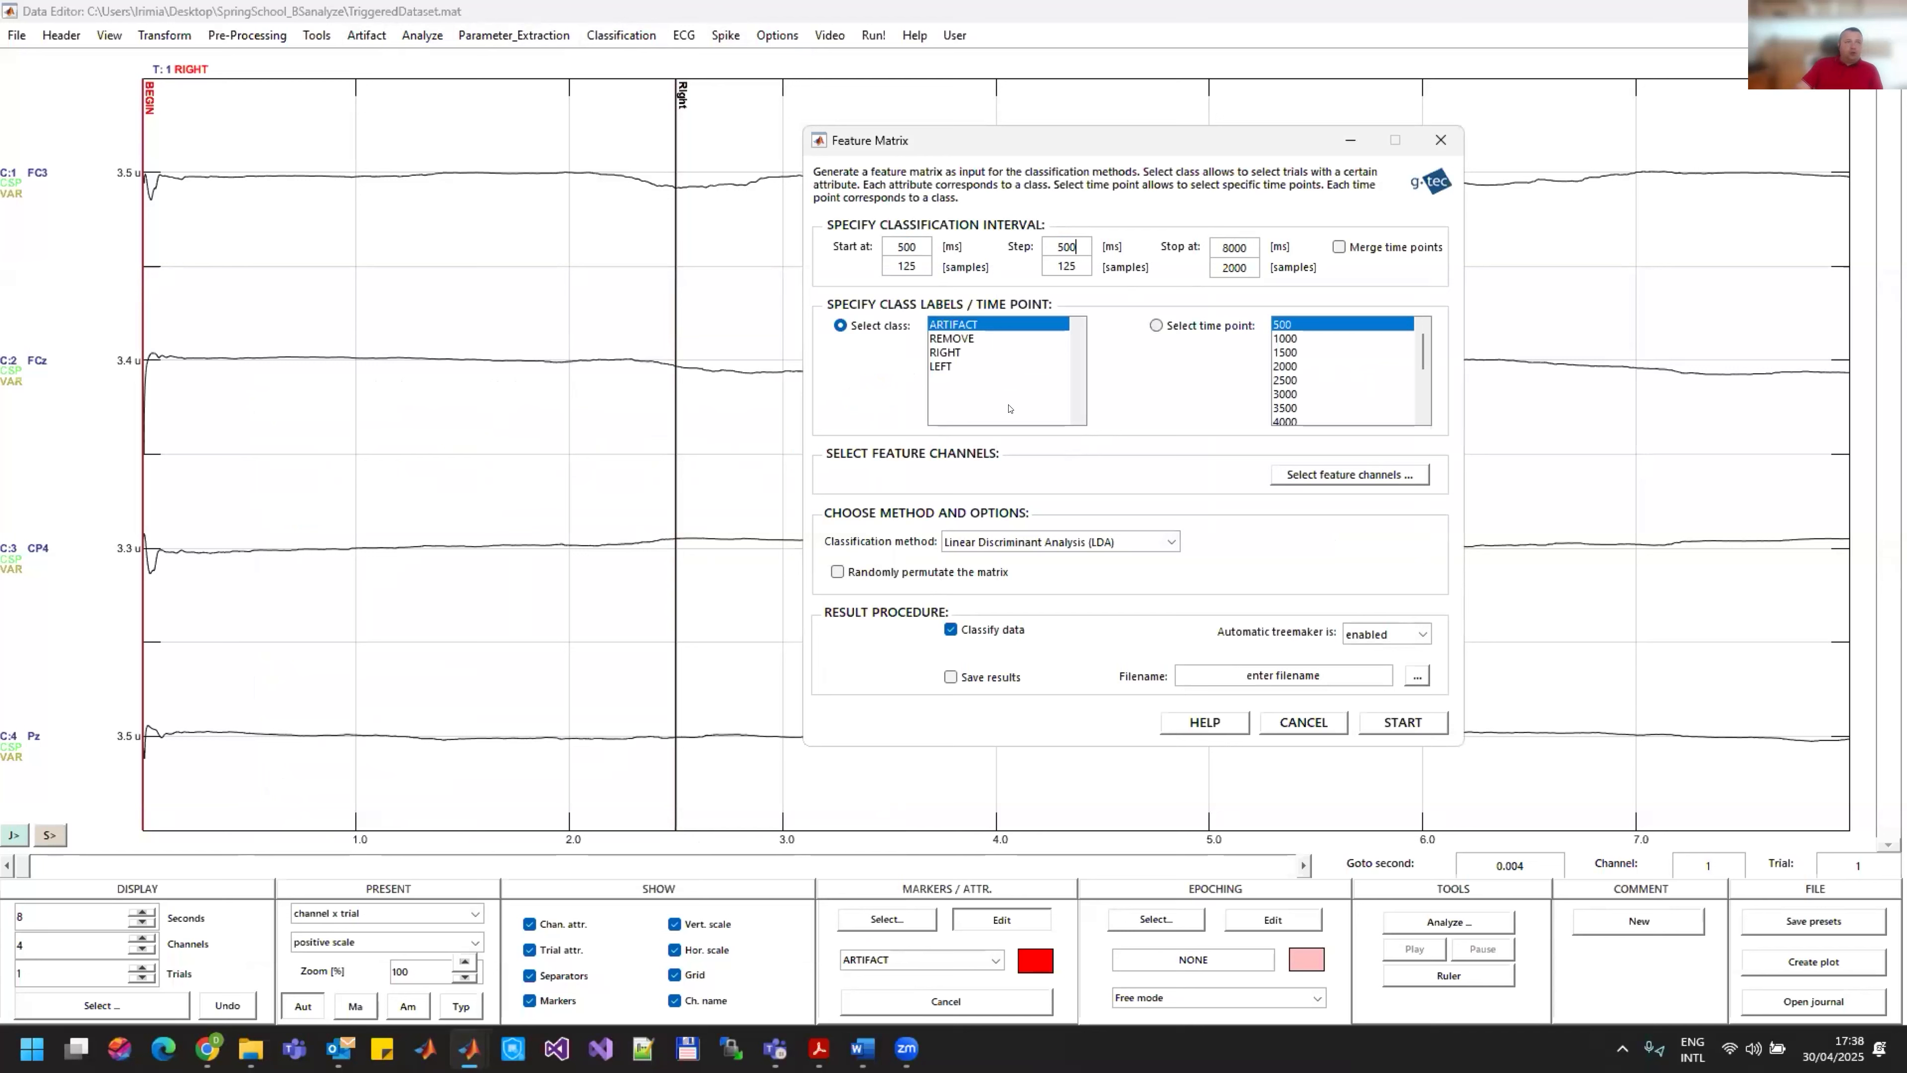
Step: Select channels FC3, FCz, CP4 and Pz as features and RIGHT and LEFT as class labels for the feature matrix
click(1320, 474)
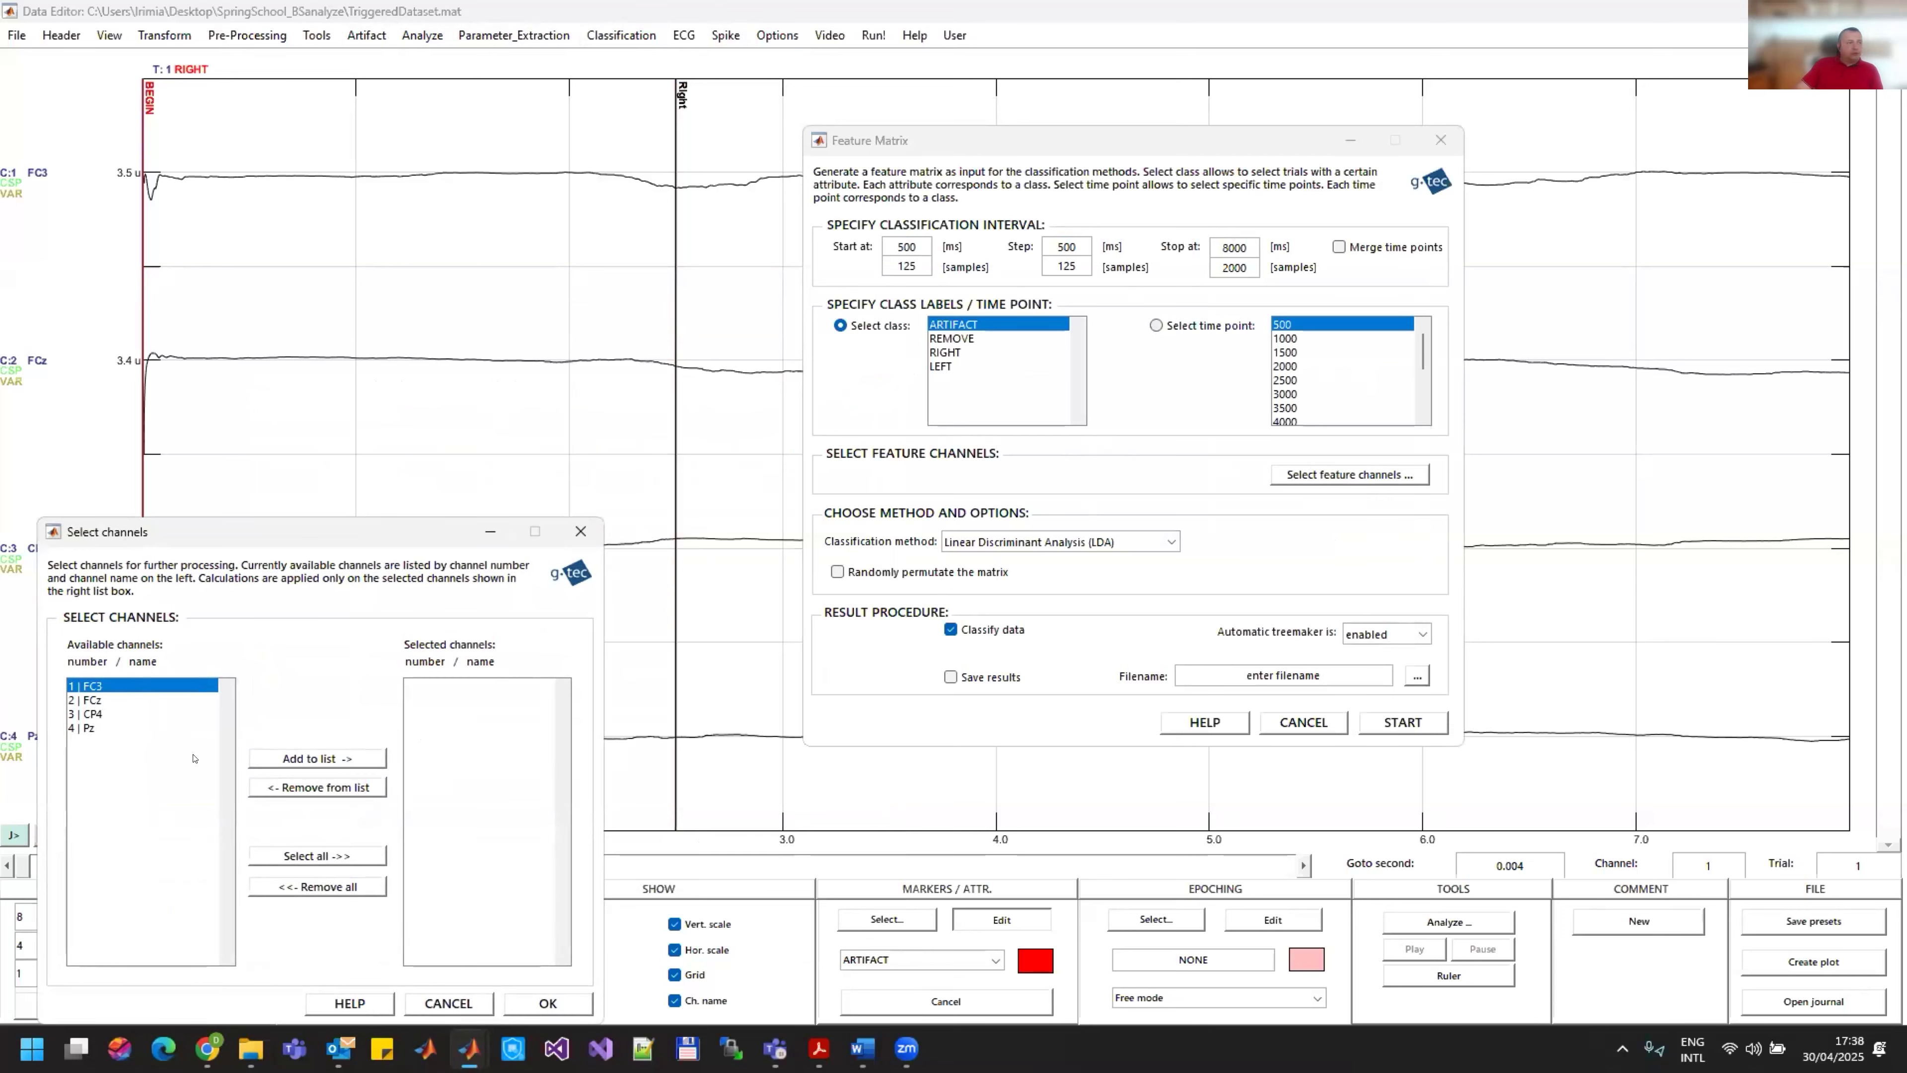
click(321, 758)
click(323, 757)
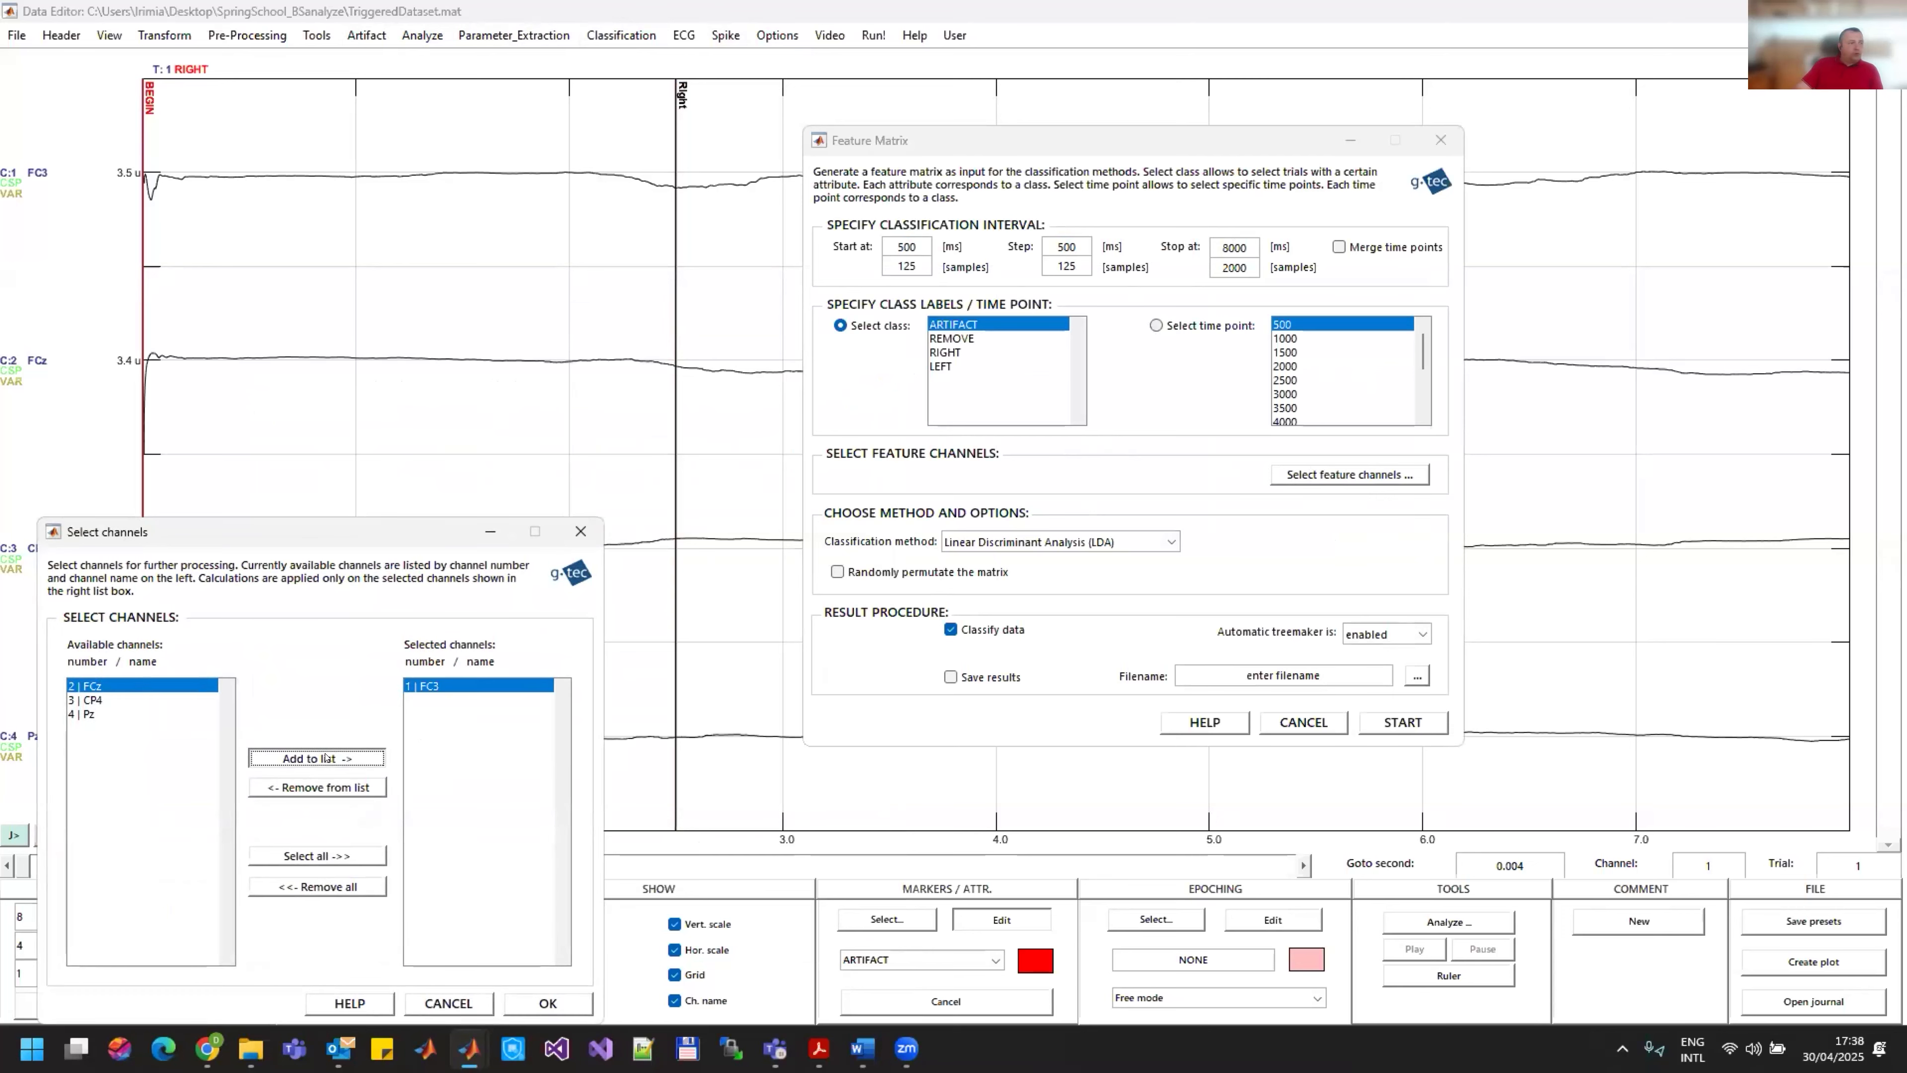
click(326, 757)
click(326, 758)
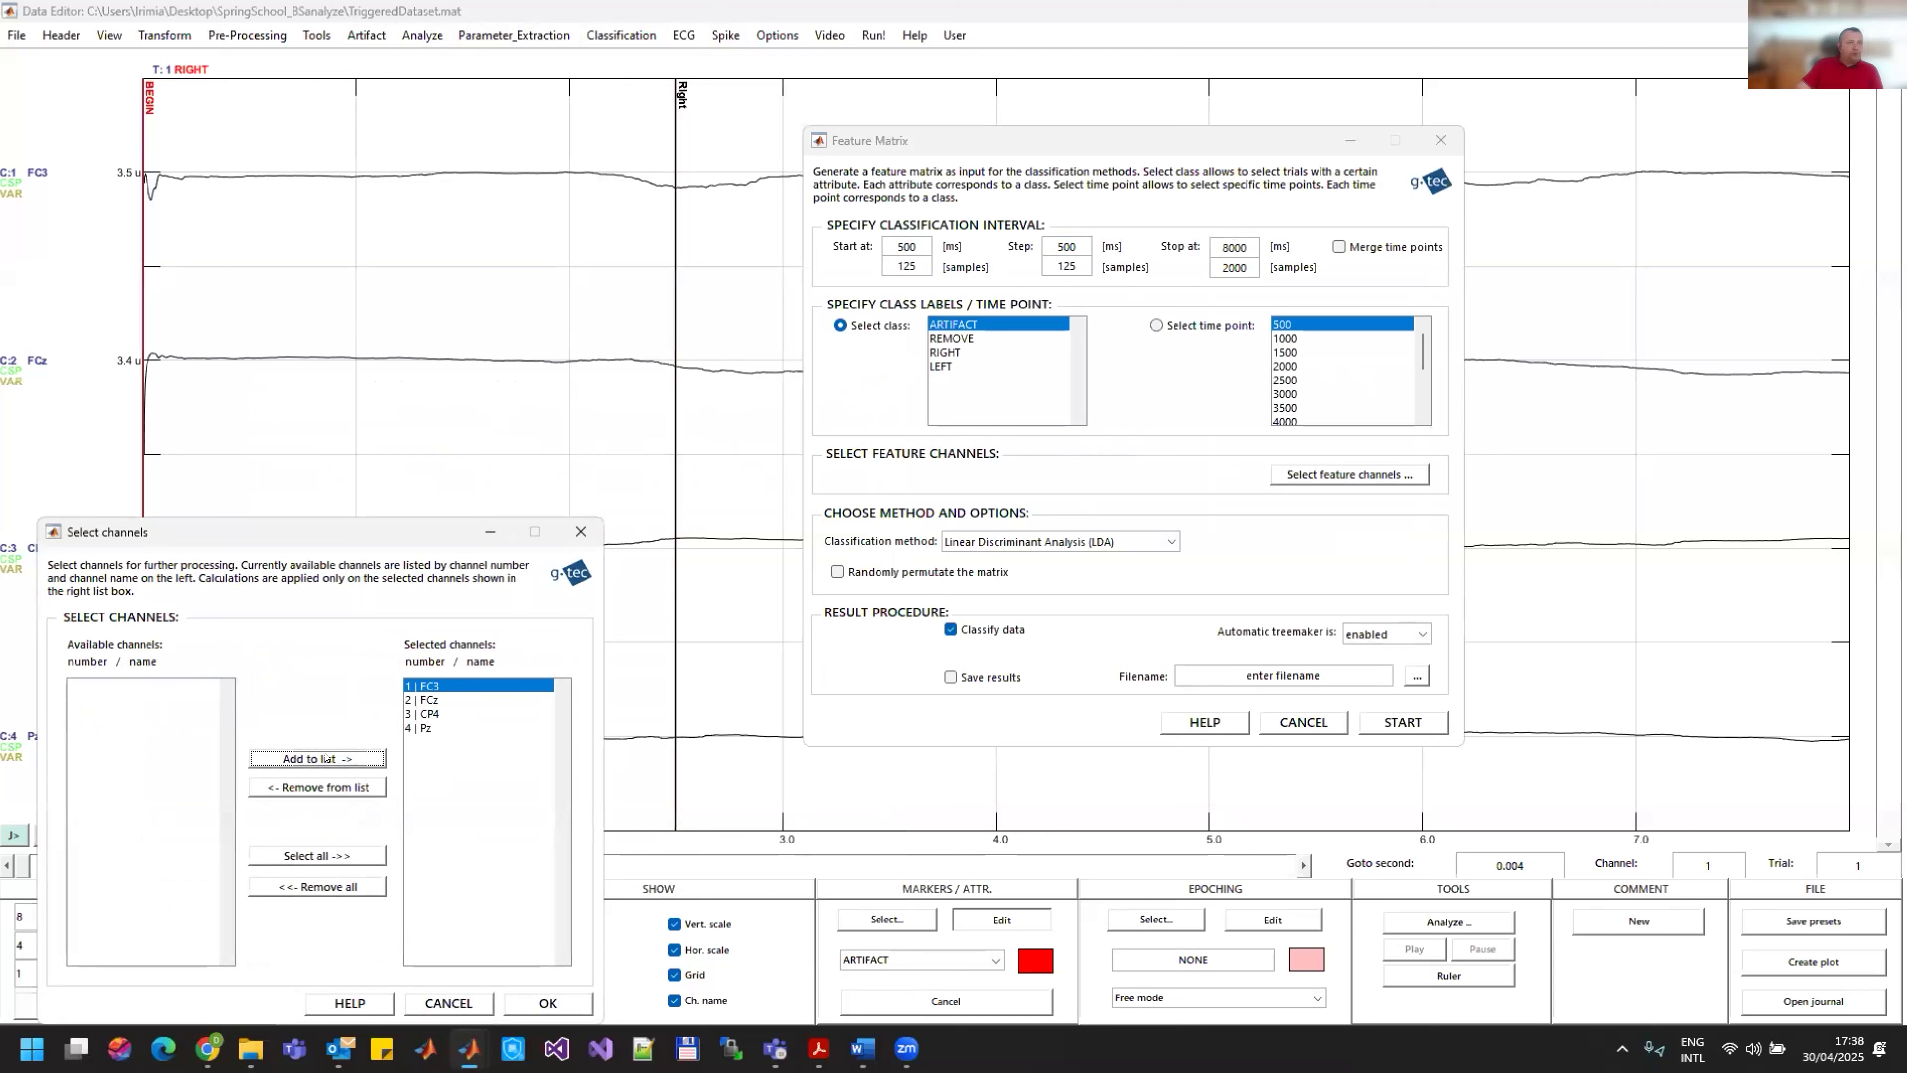
click(548, 1004)
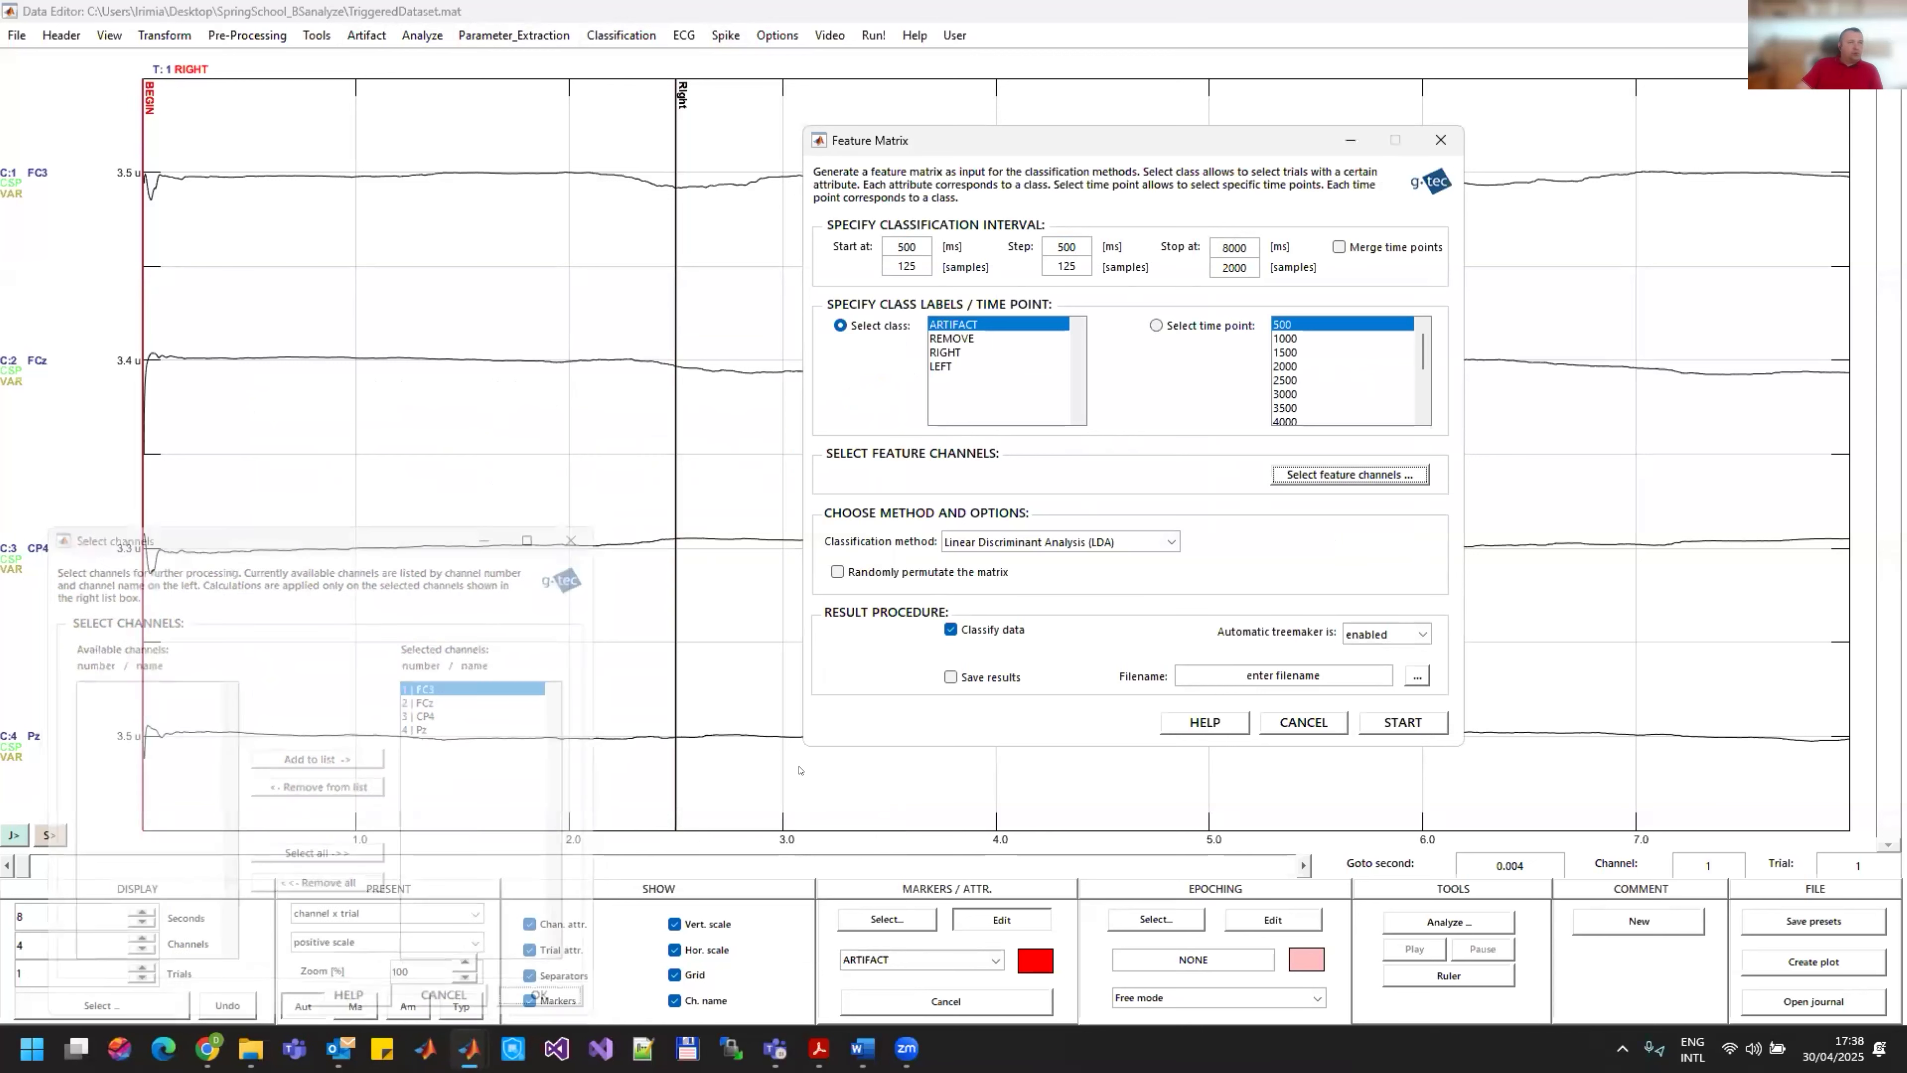
drag(946, 352, 1023, 374)
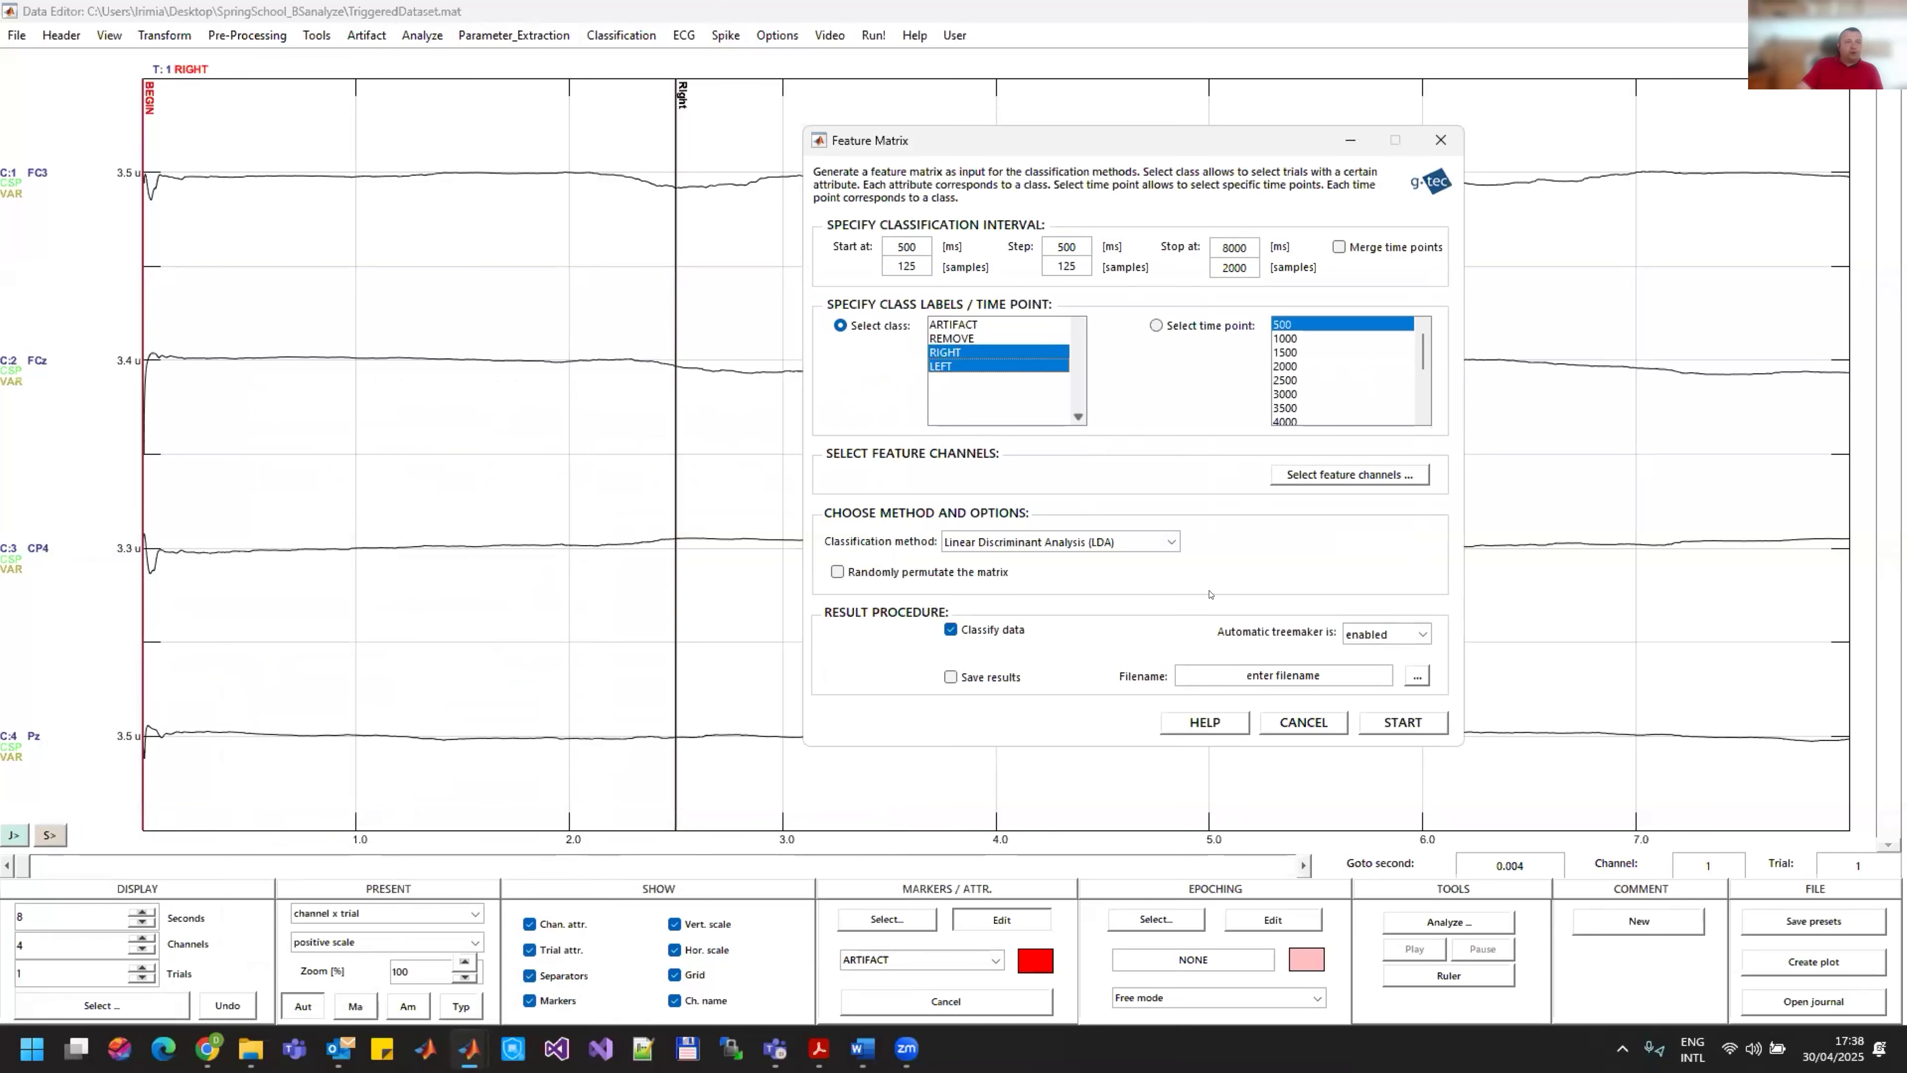
Step: Set the feature matrix to be saved as test_FM in the featurematrix folder and generate it
click(951, 677)
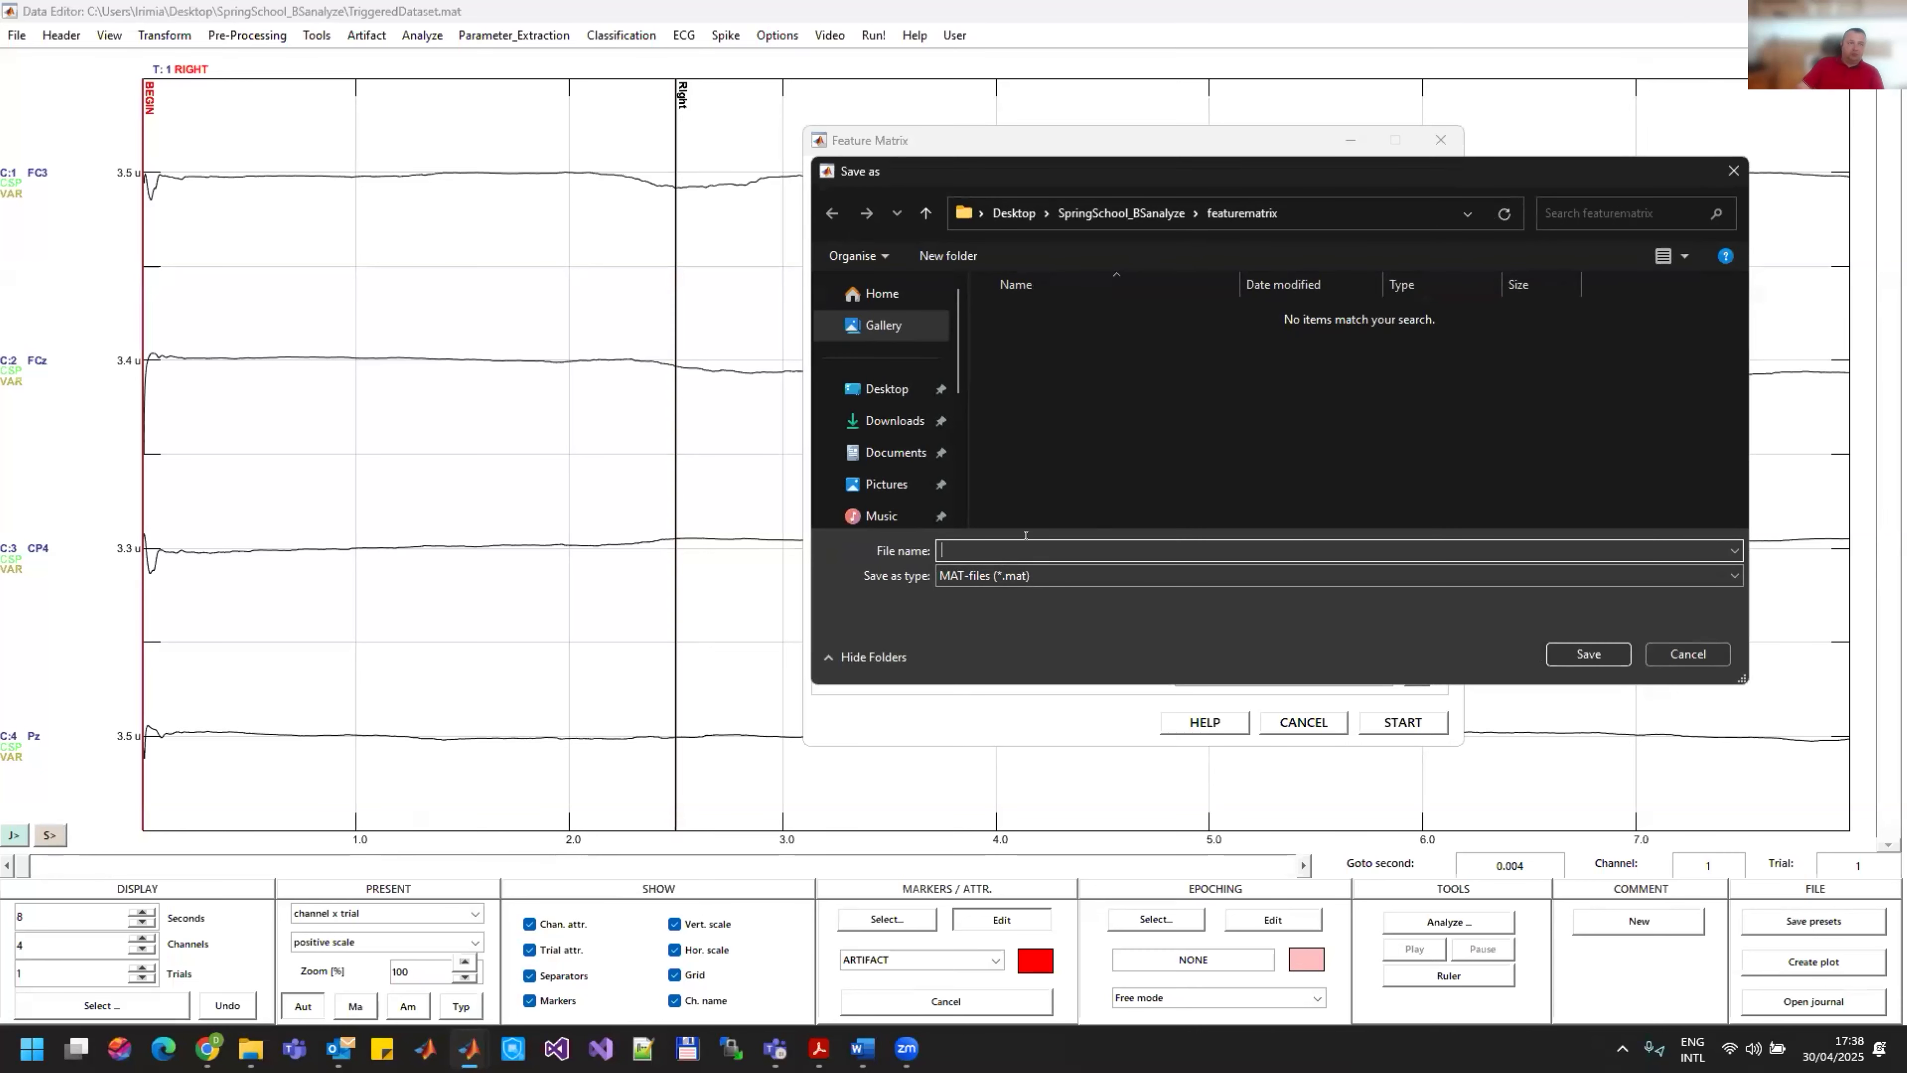
text(test_FM)
key(Return)
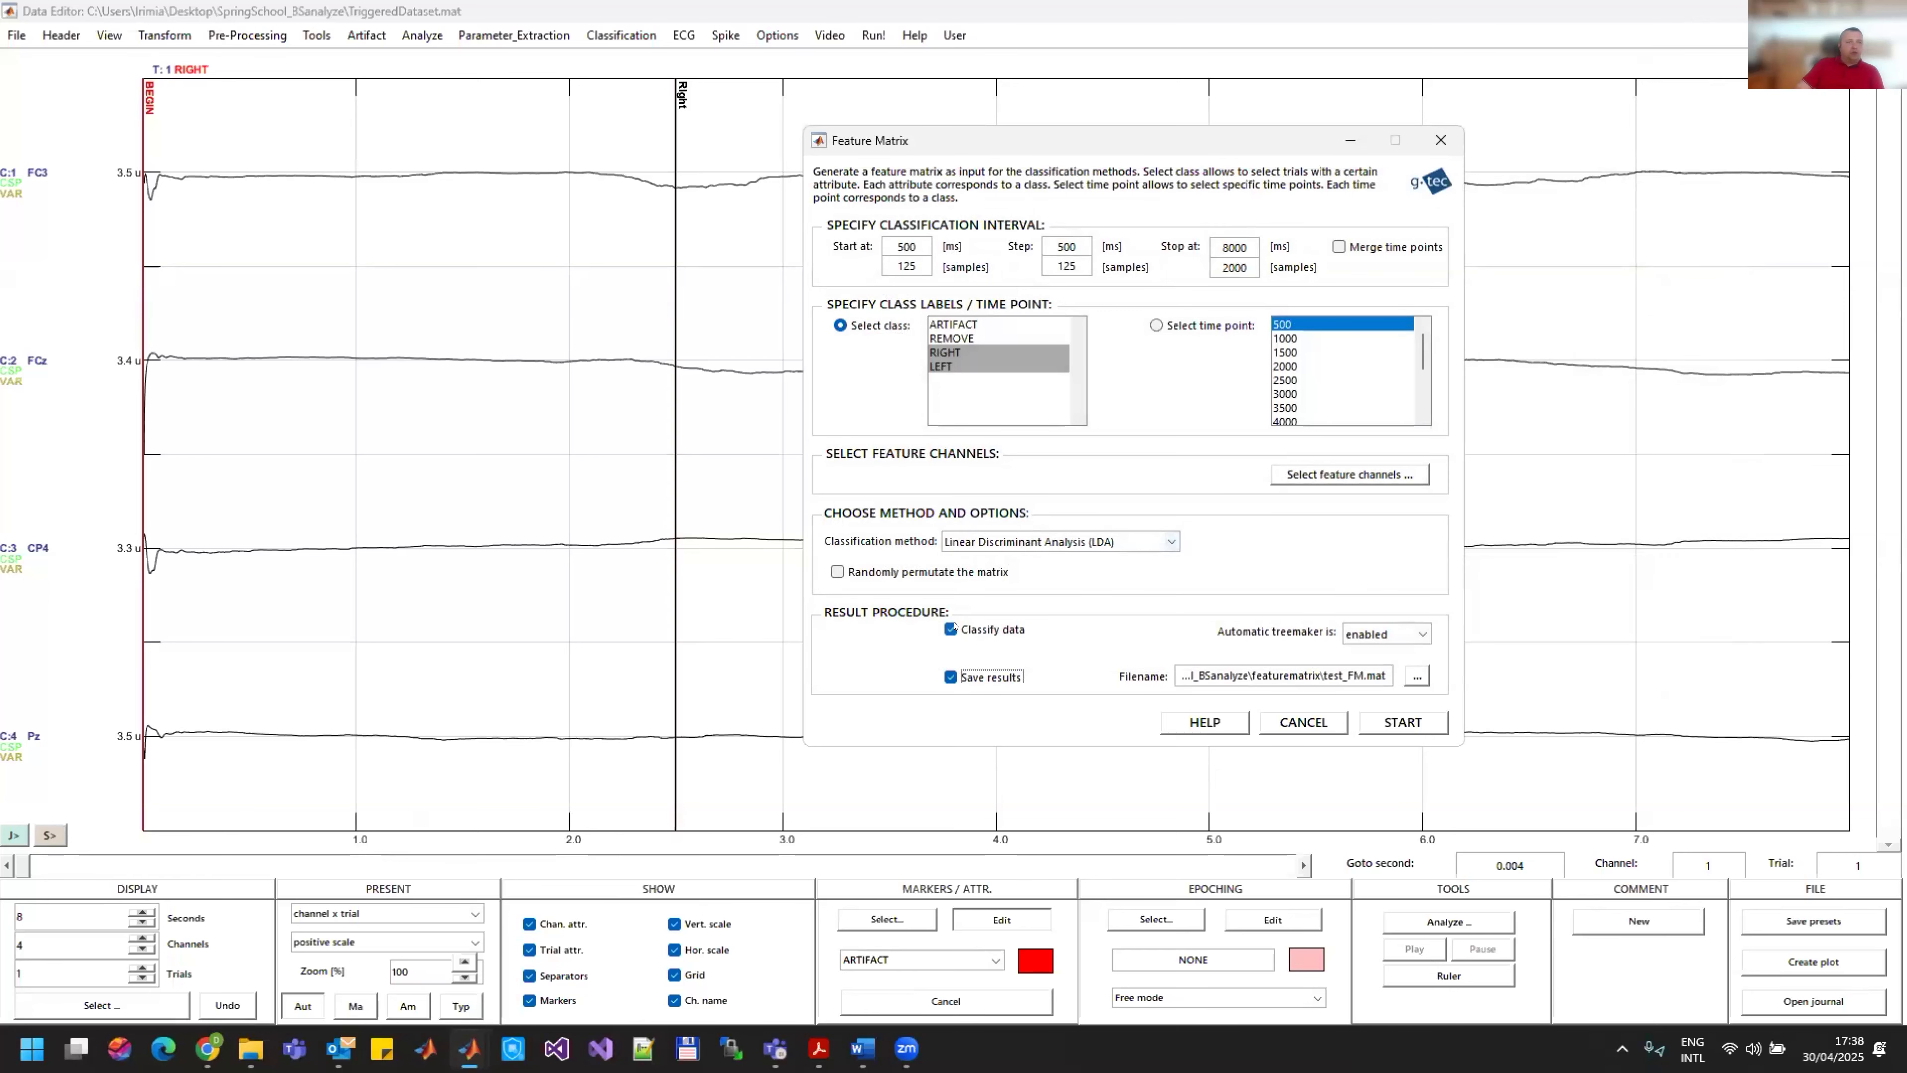
click(1402, 723)
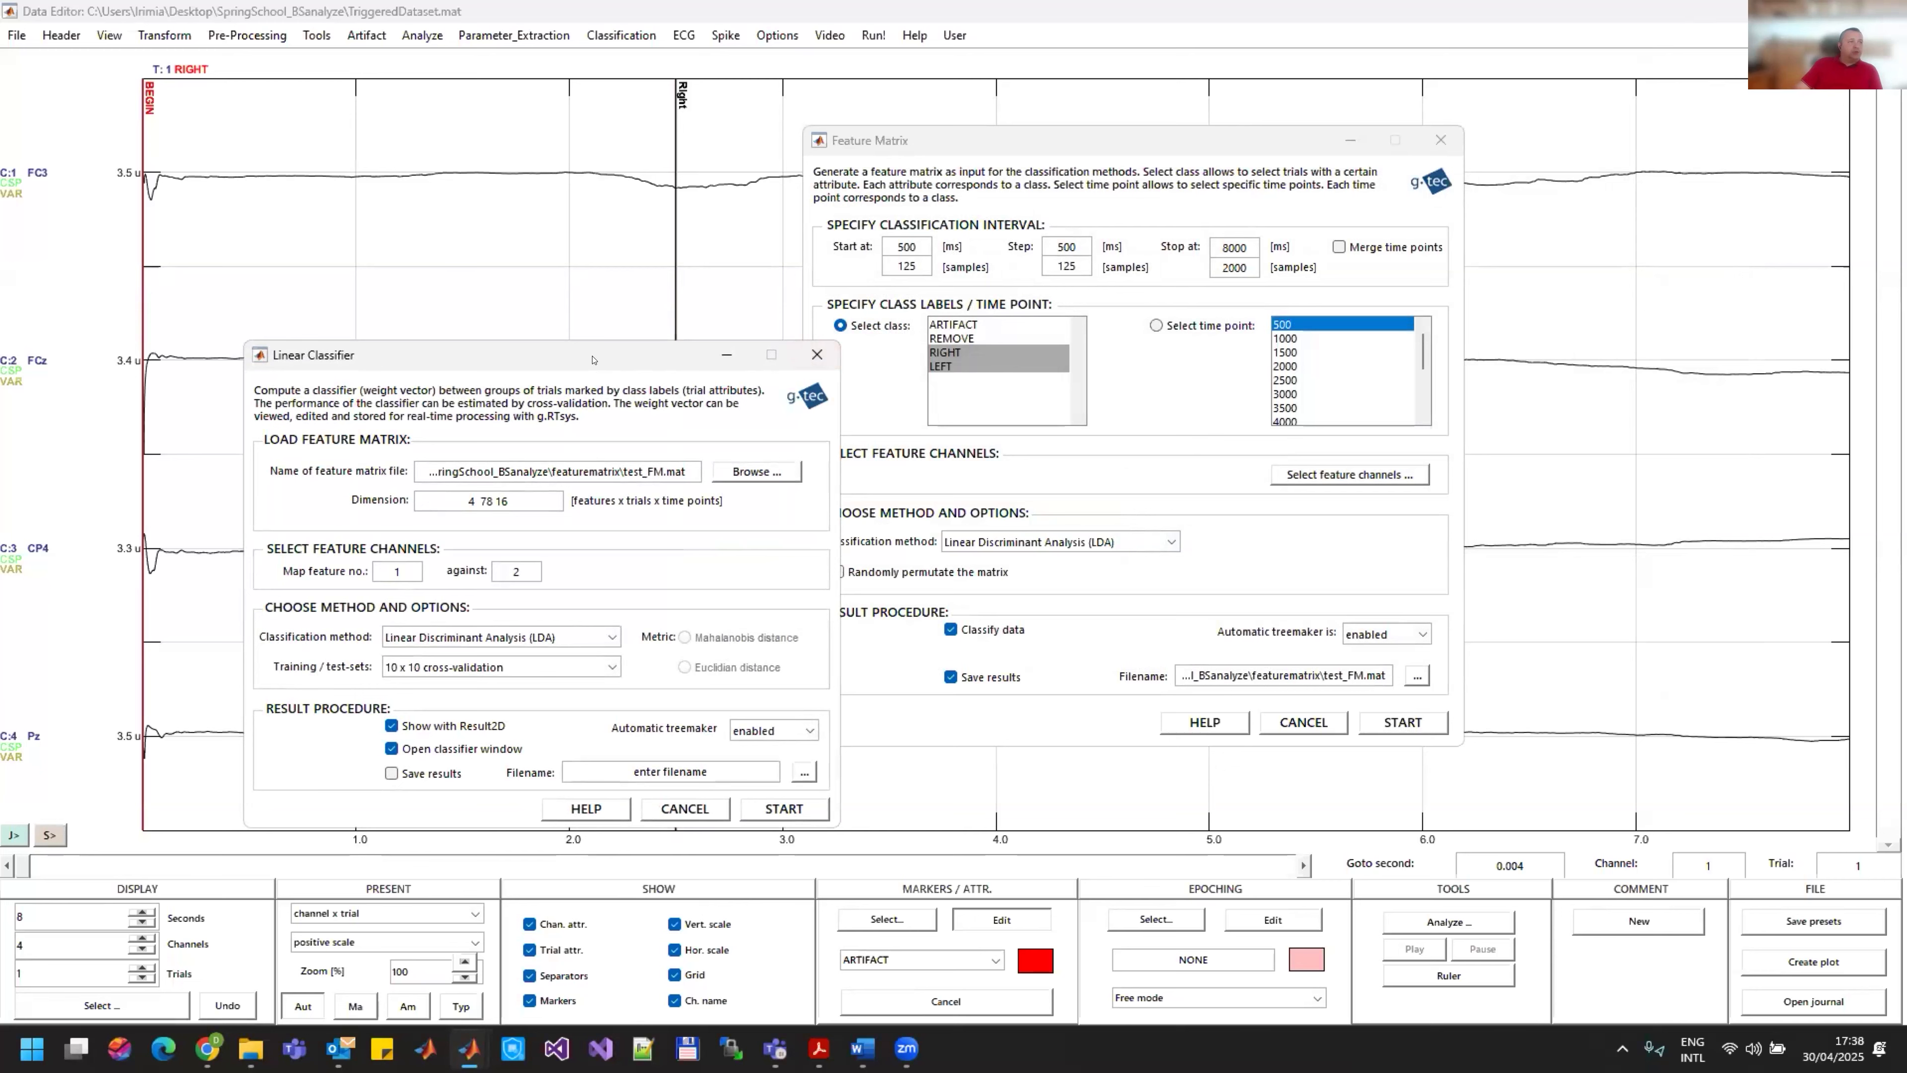
Step: Set the linear classifier results to be saved as MIclsf in the lc folder
drag(592, 359, 632, 232)
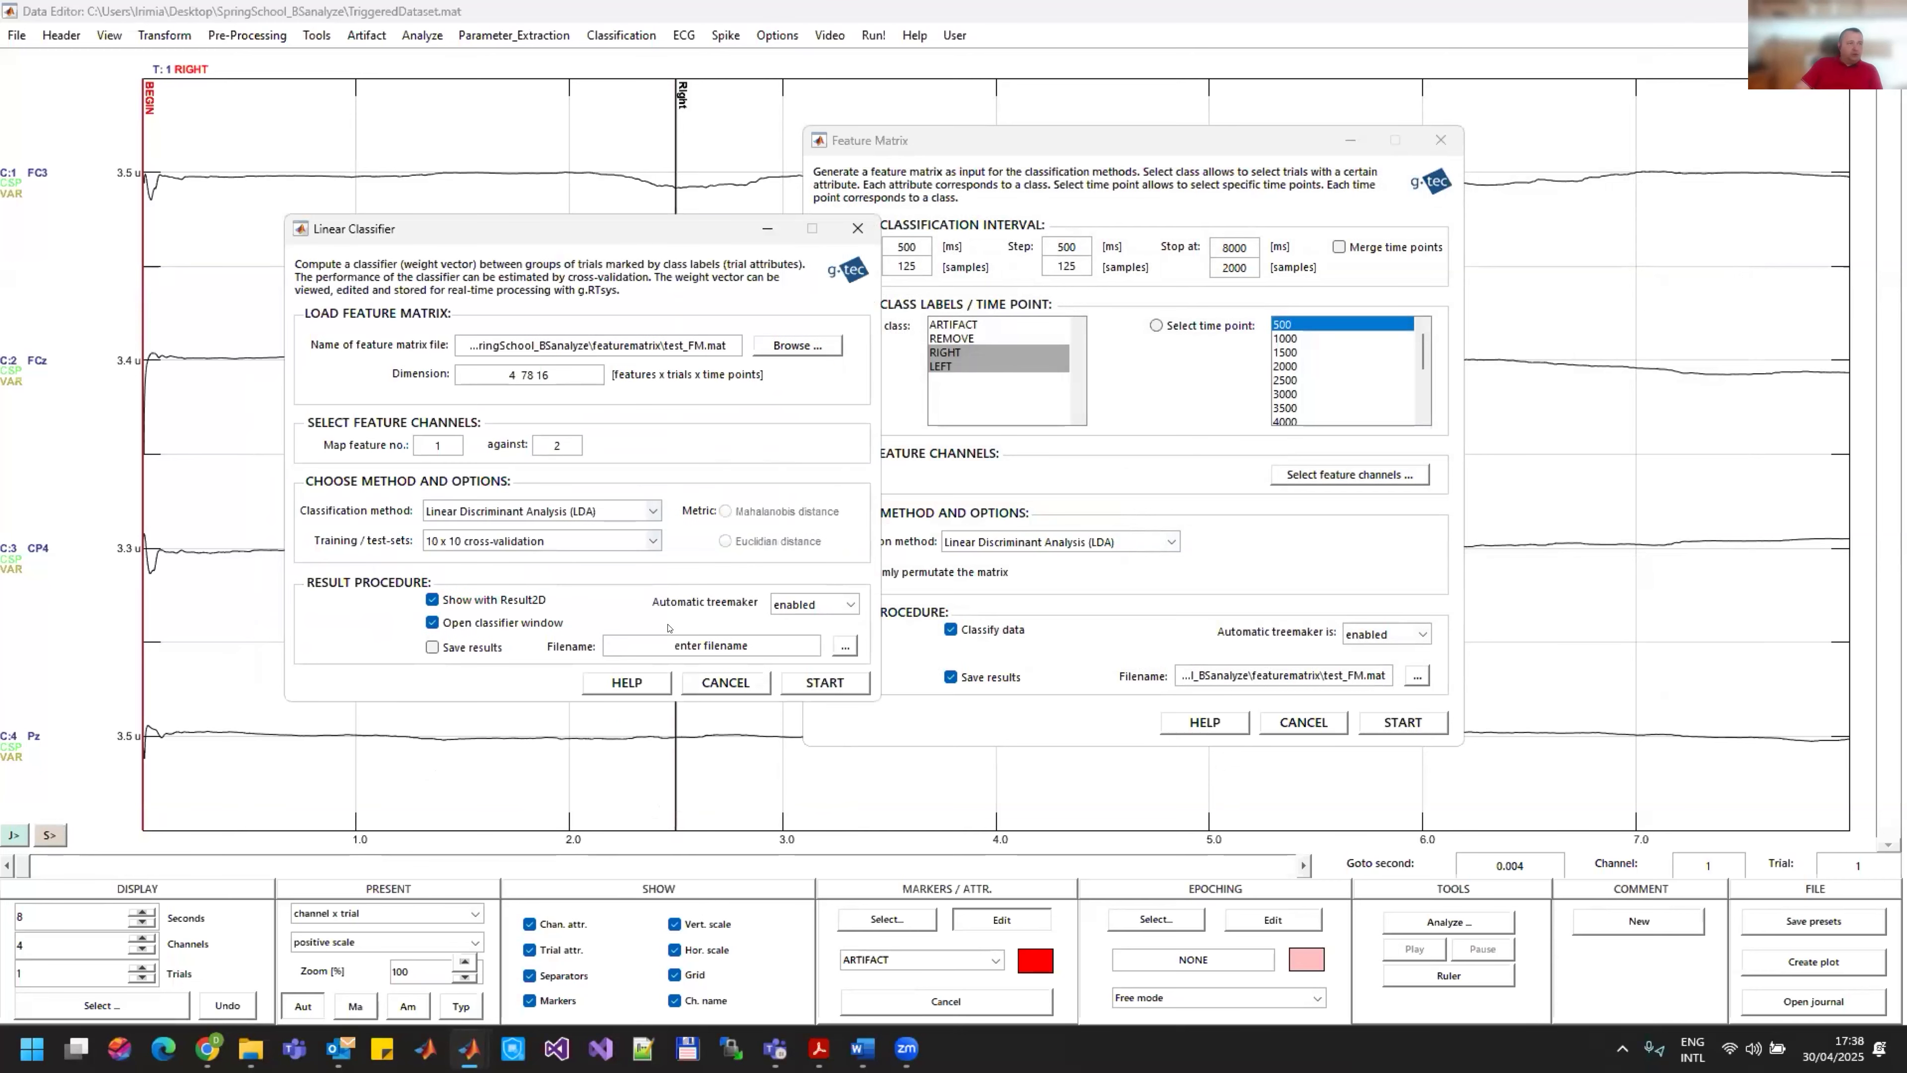
click(448, 647)
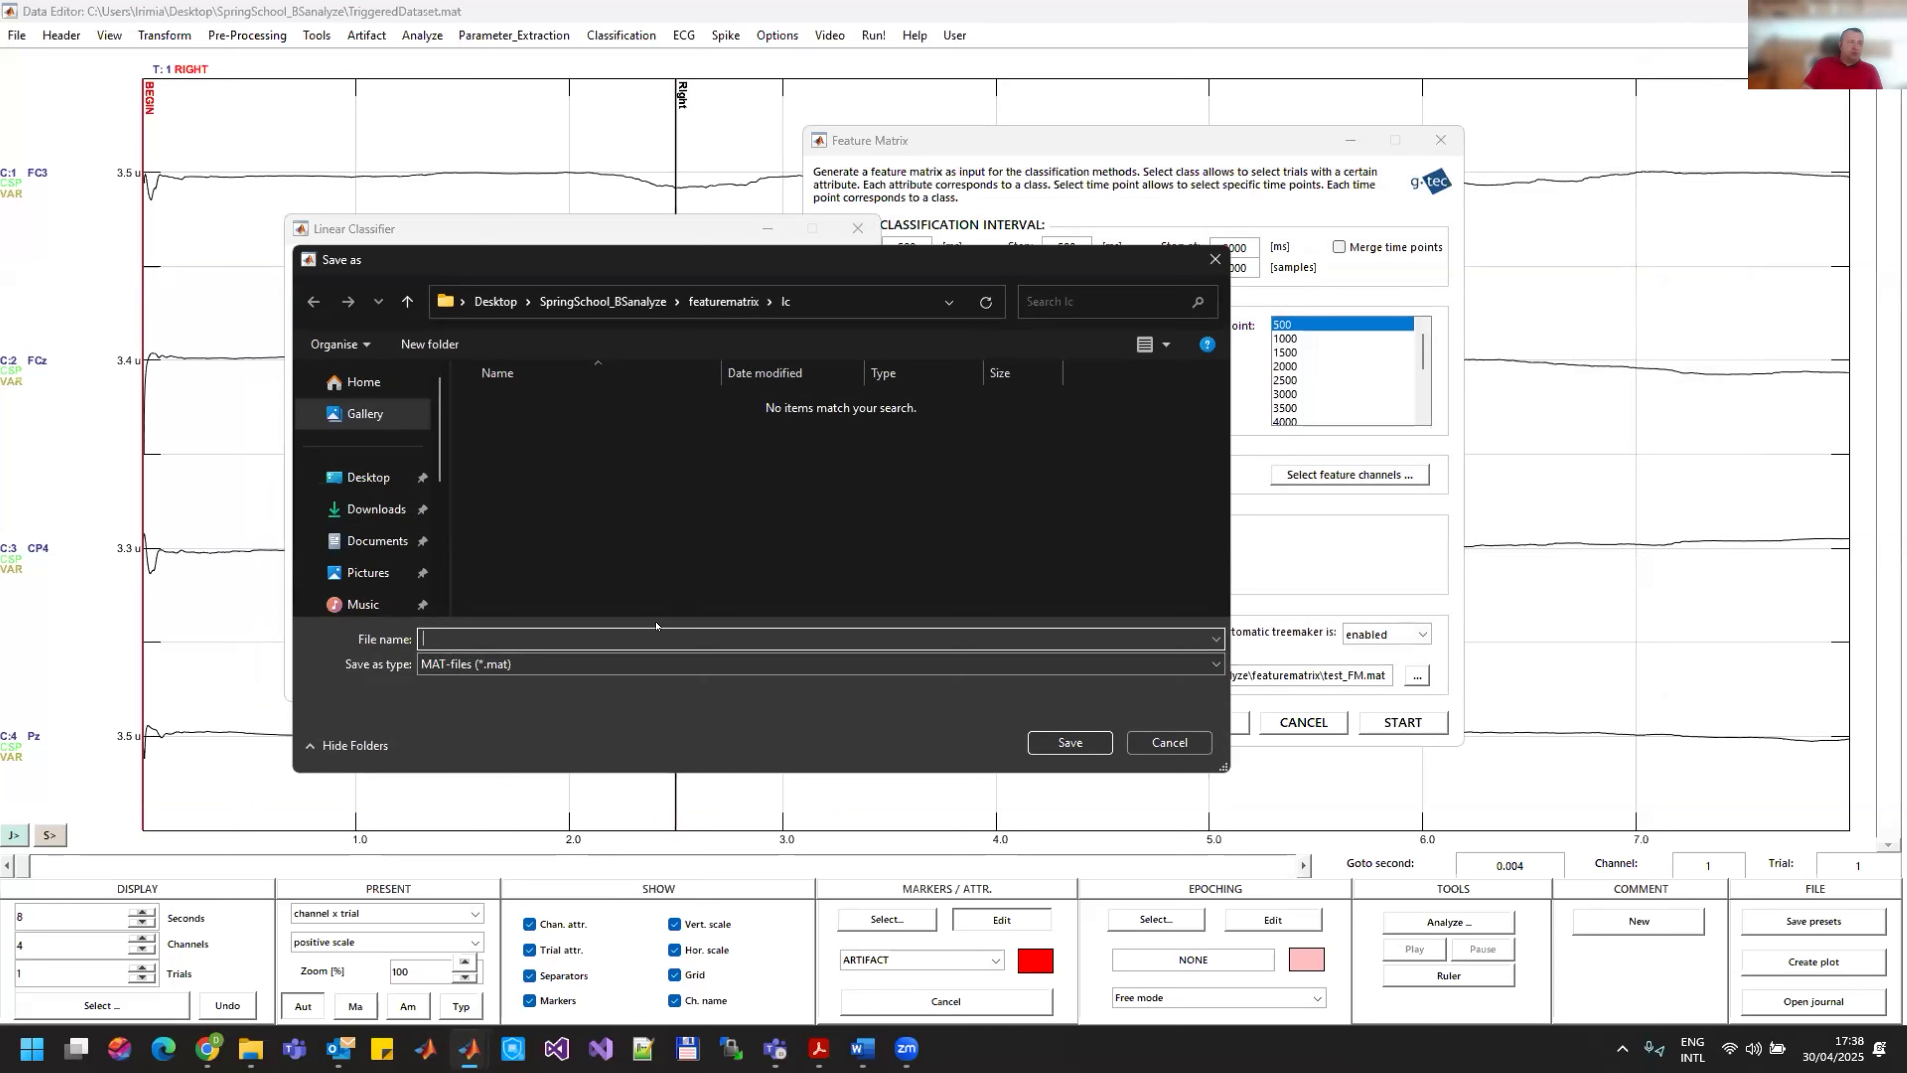
text(MIclsf)
key(Return)
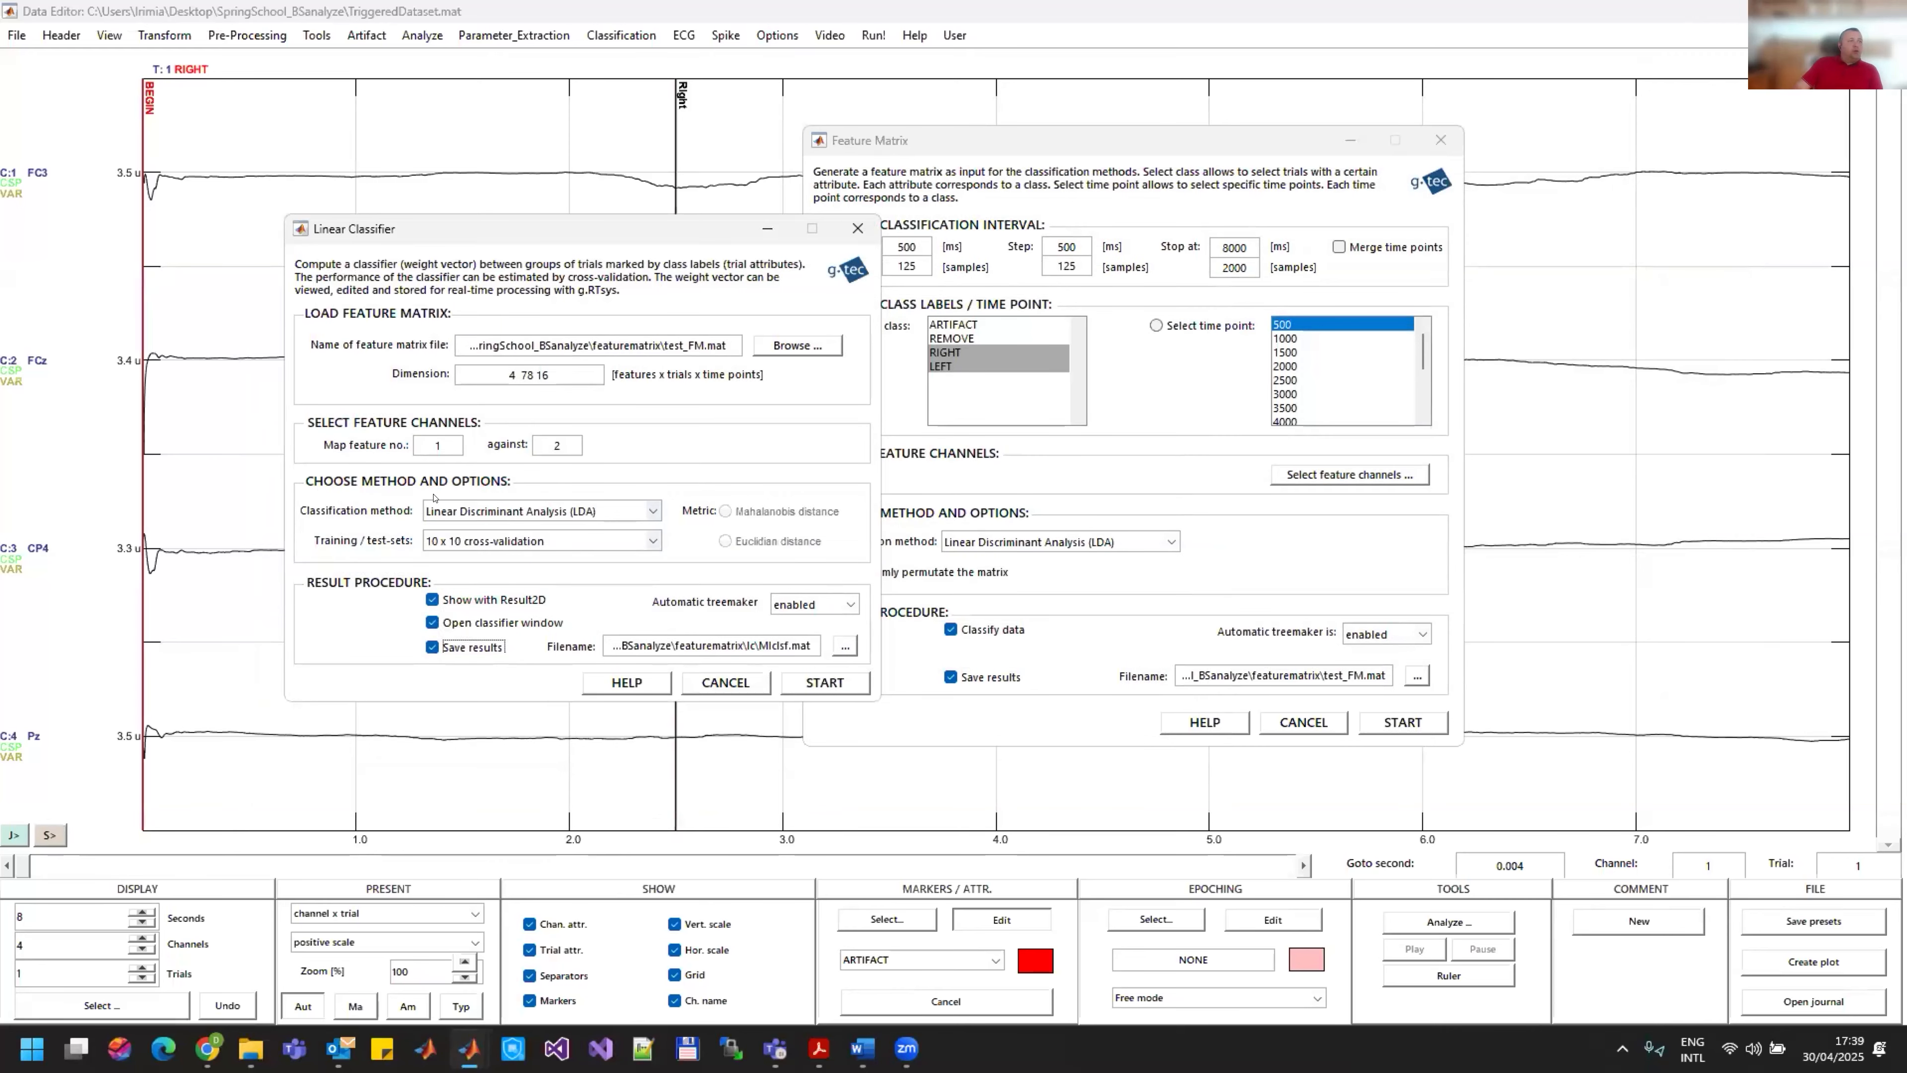
click(595, 503)
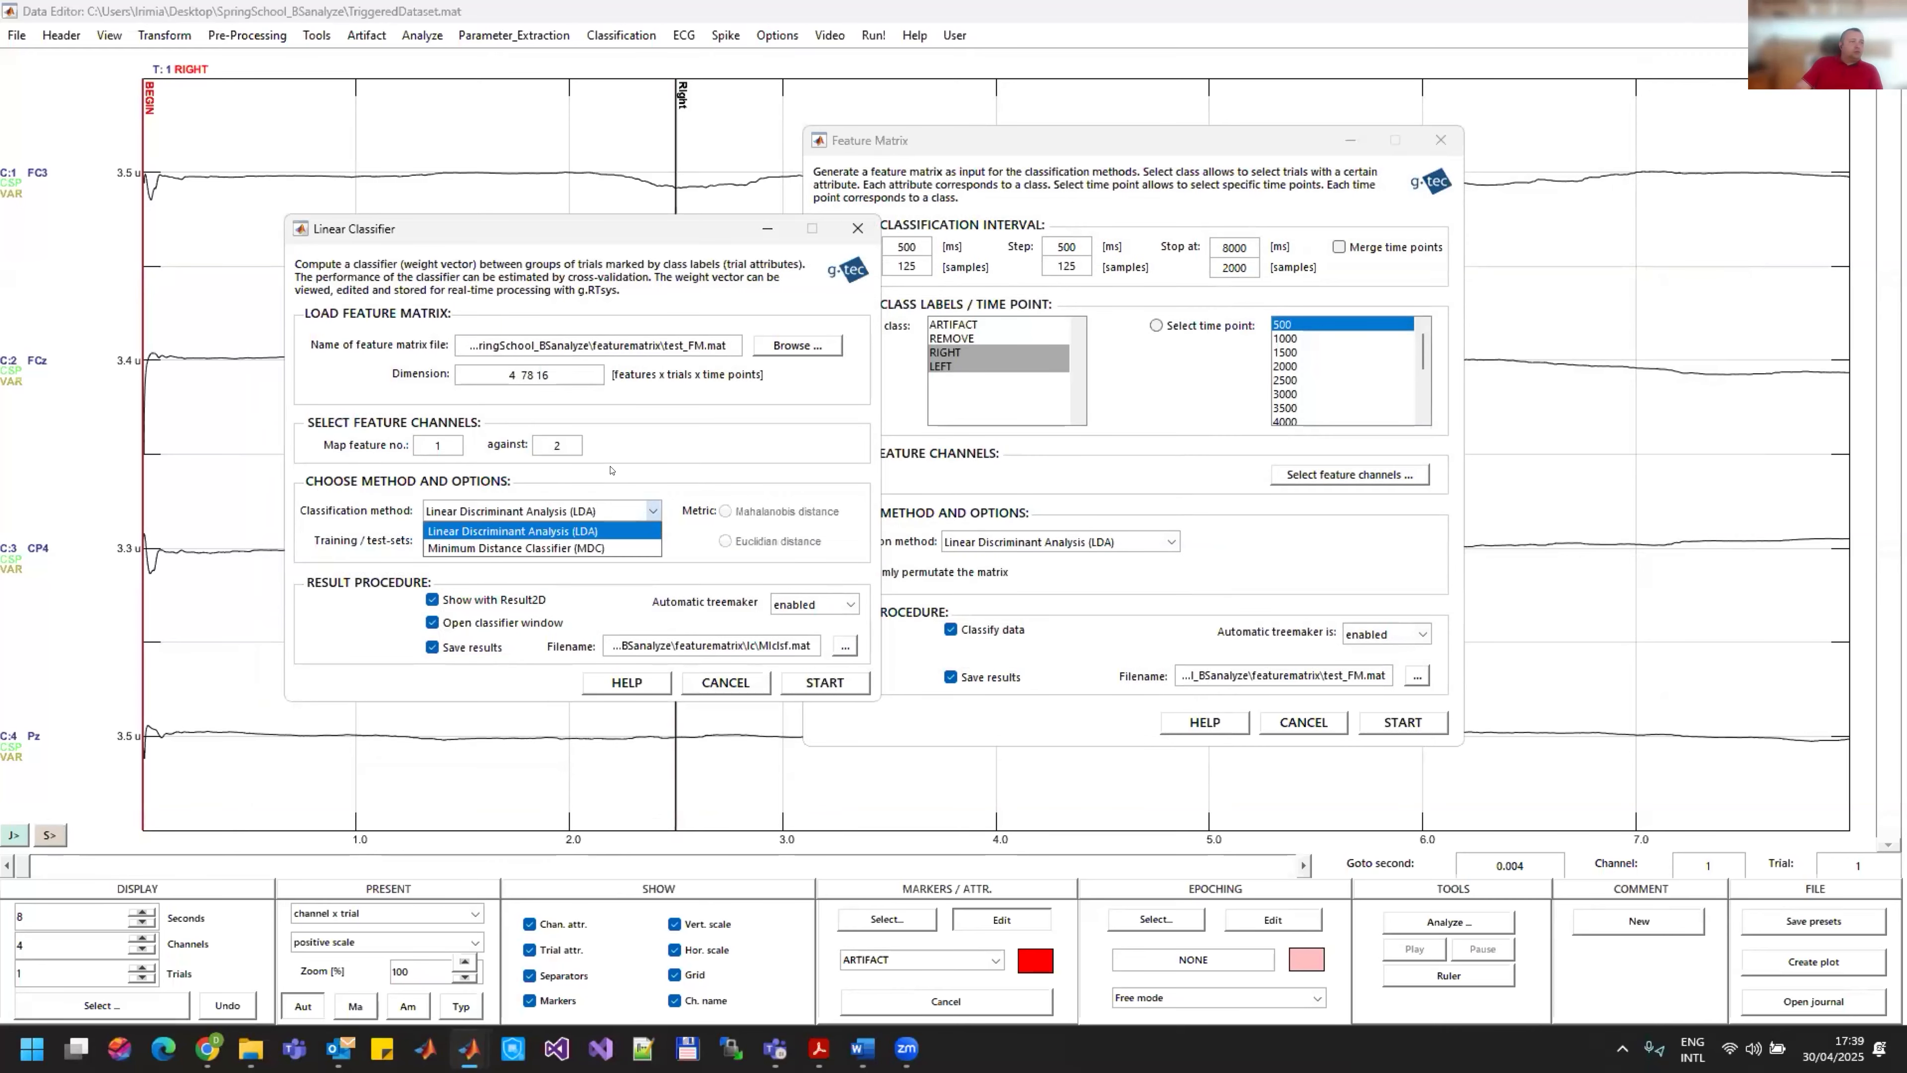
click(626, 499)
click(593, 512)
click(638, 512)
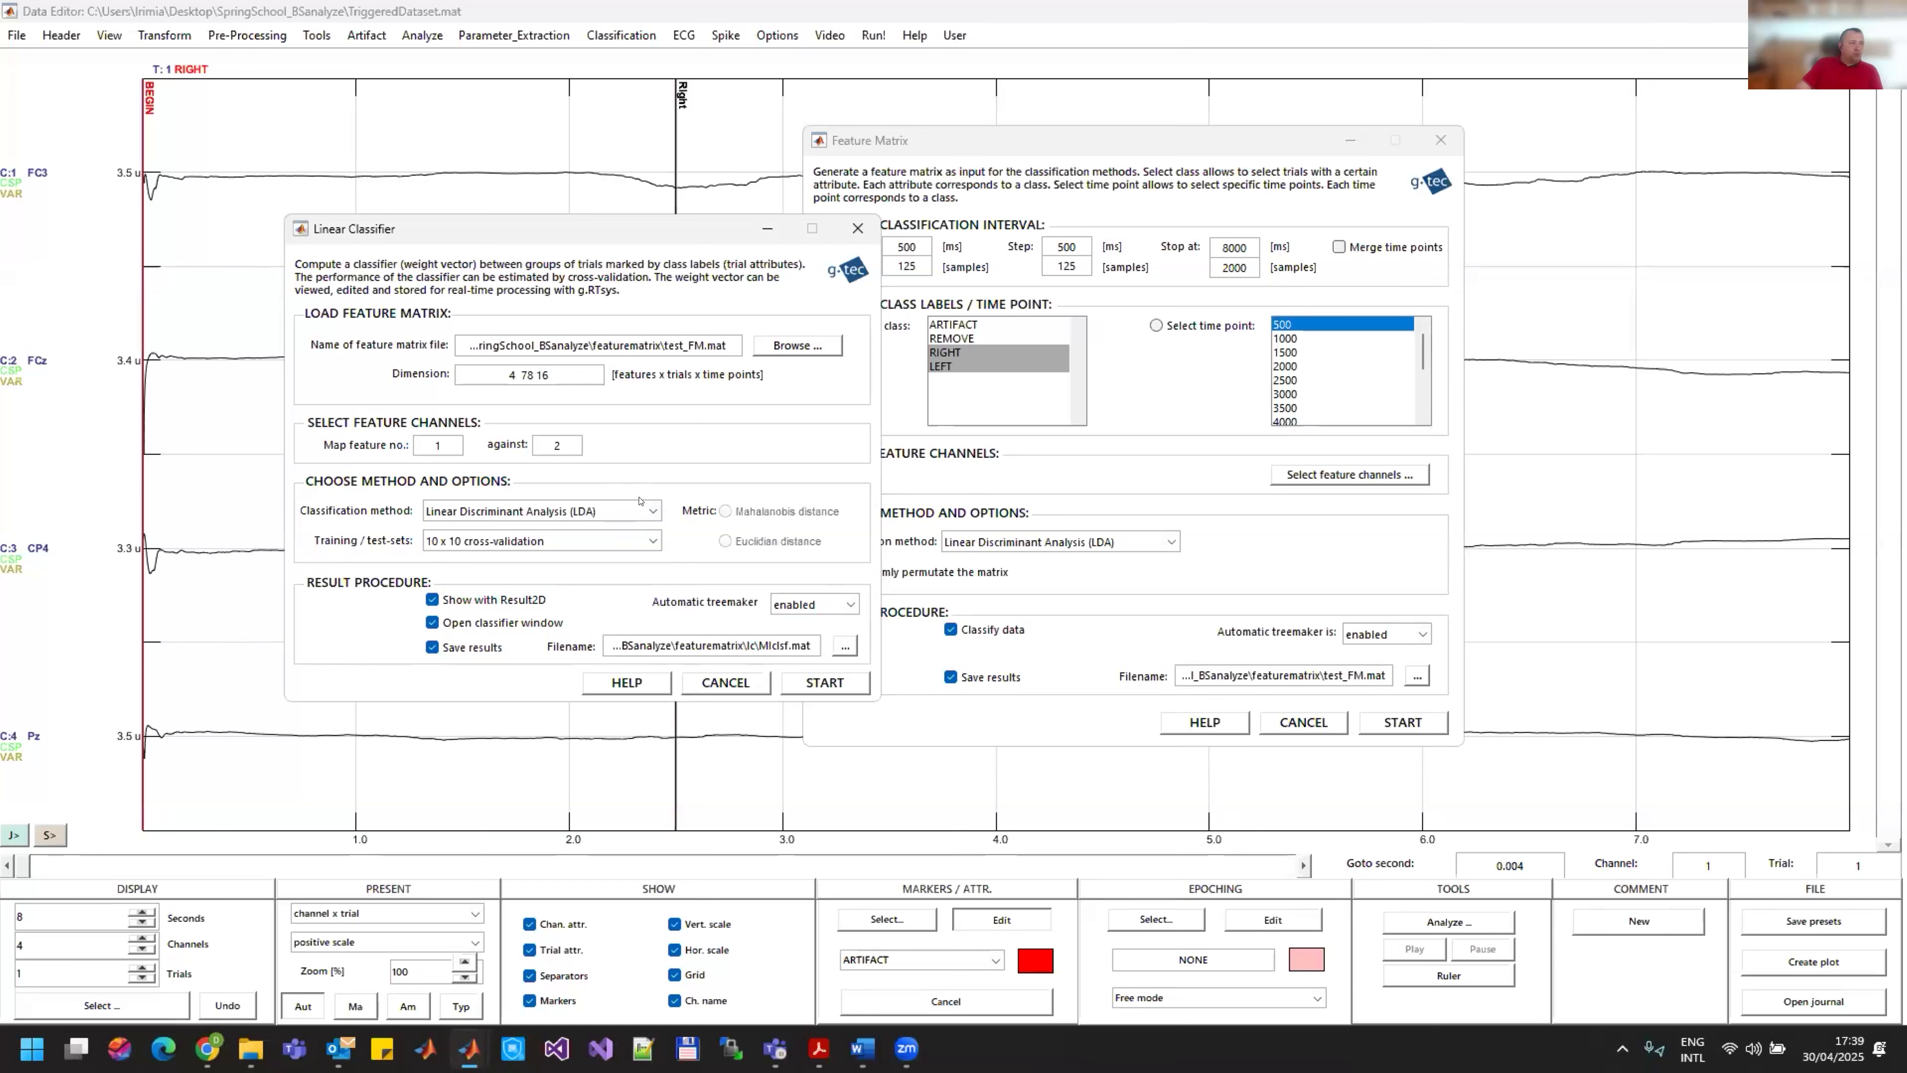
Step: Set the linear classifier to Train 100 % - Test 100 %, map feature 1 against 4, and run the training
click(626, 537)
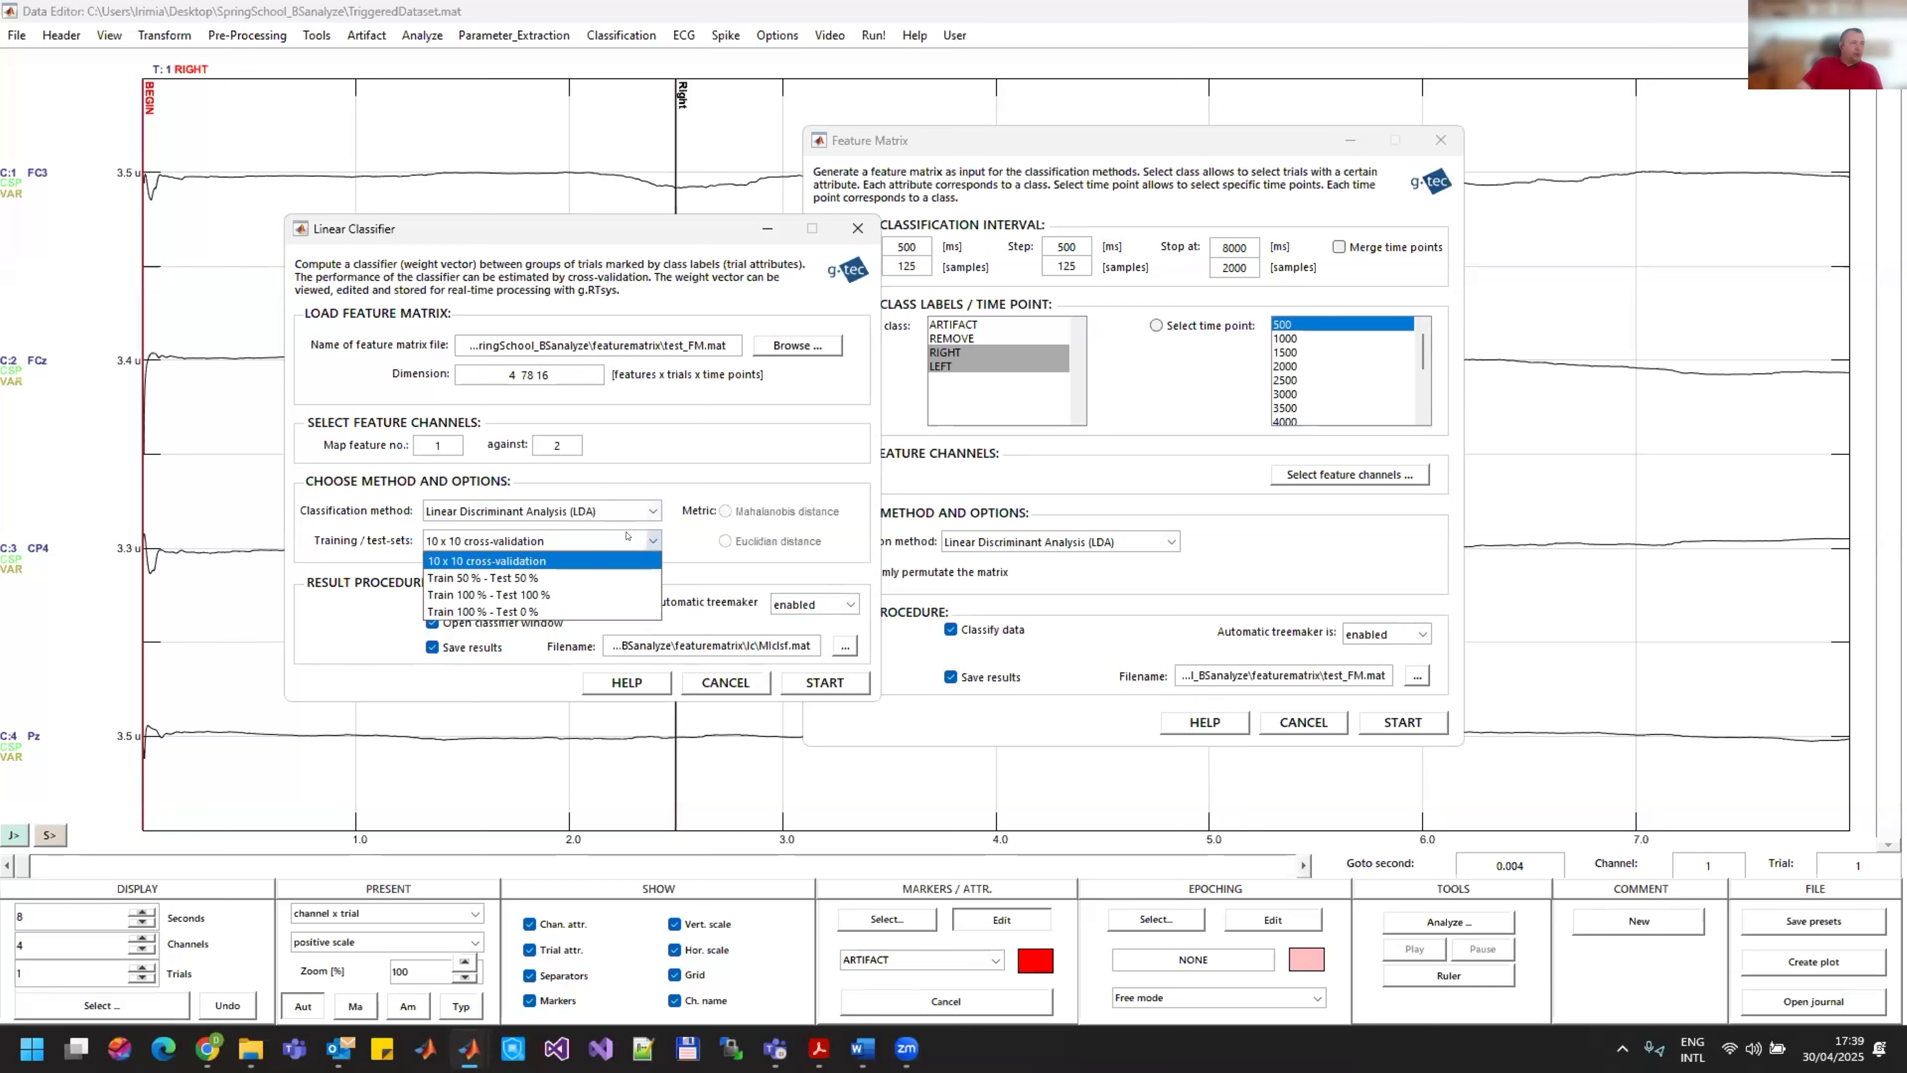
click(515, 593)
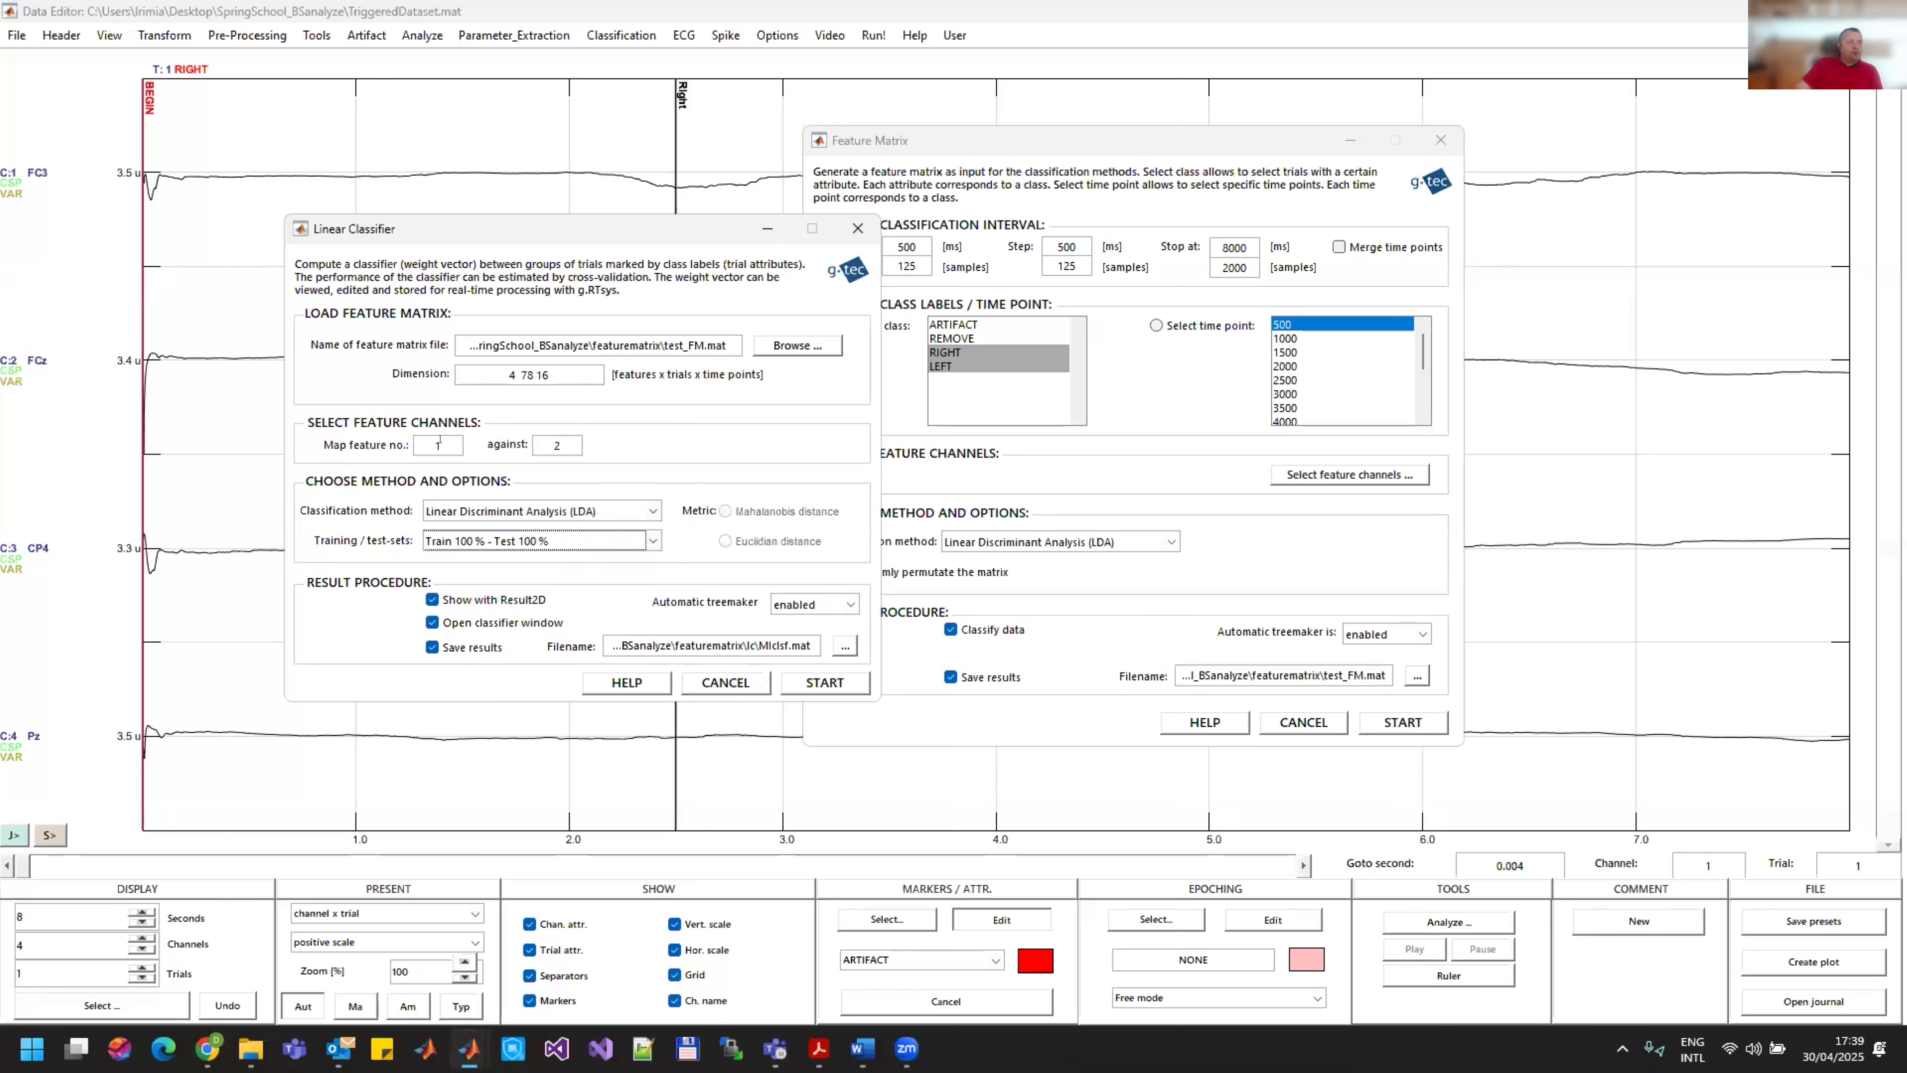
double_click(564, 436)
text(4)
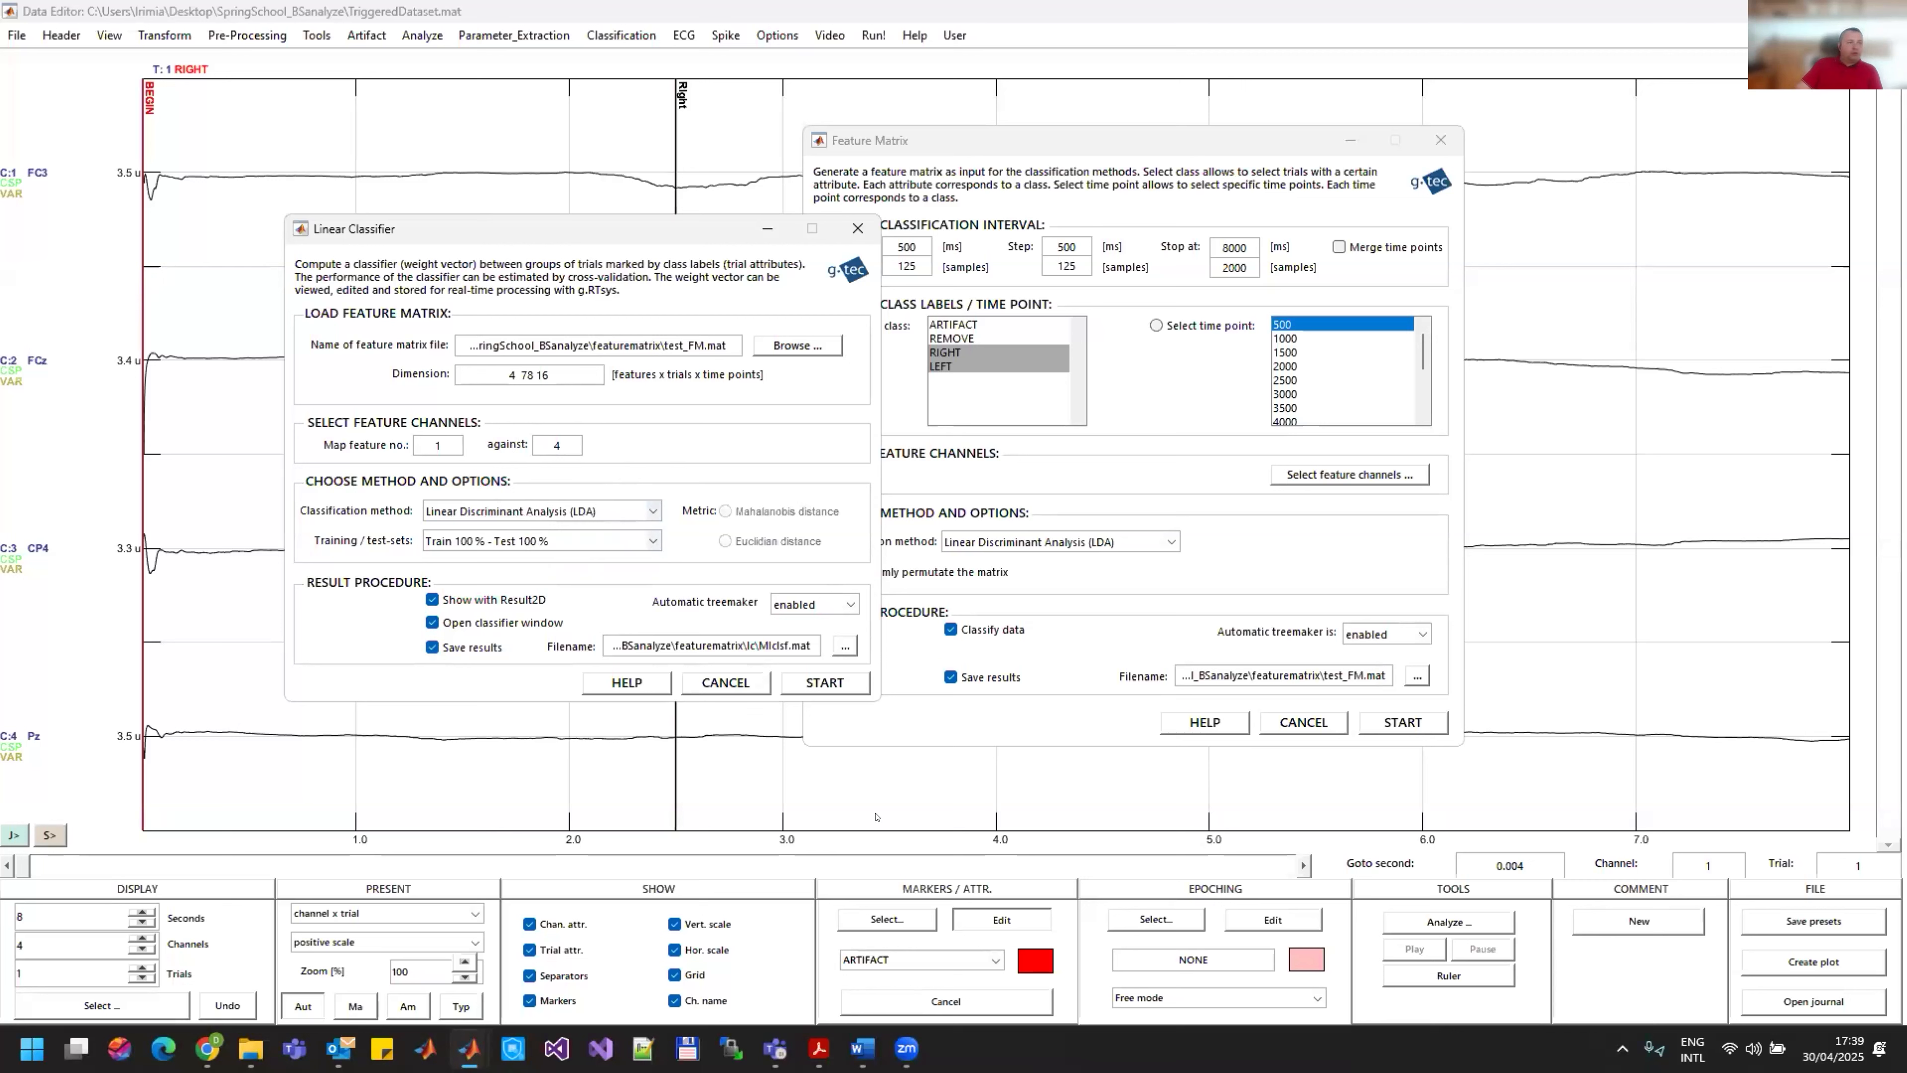
click(826, 680)
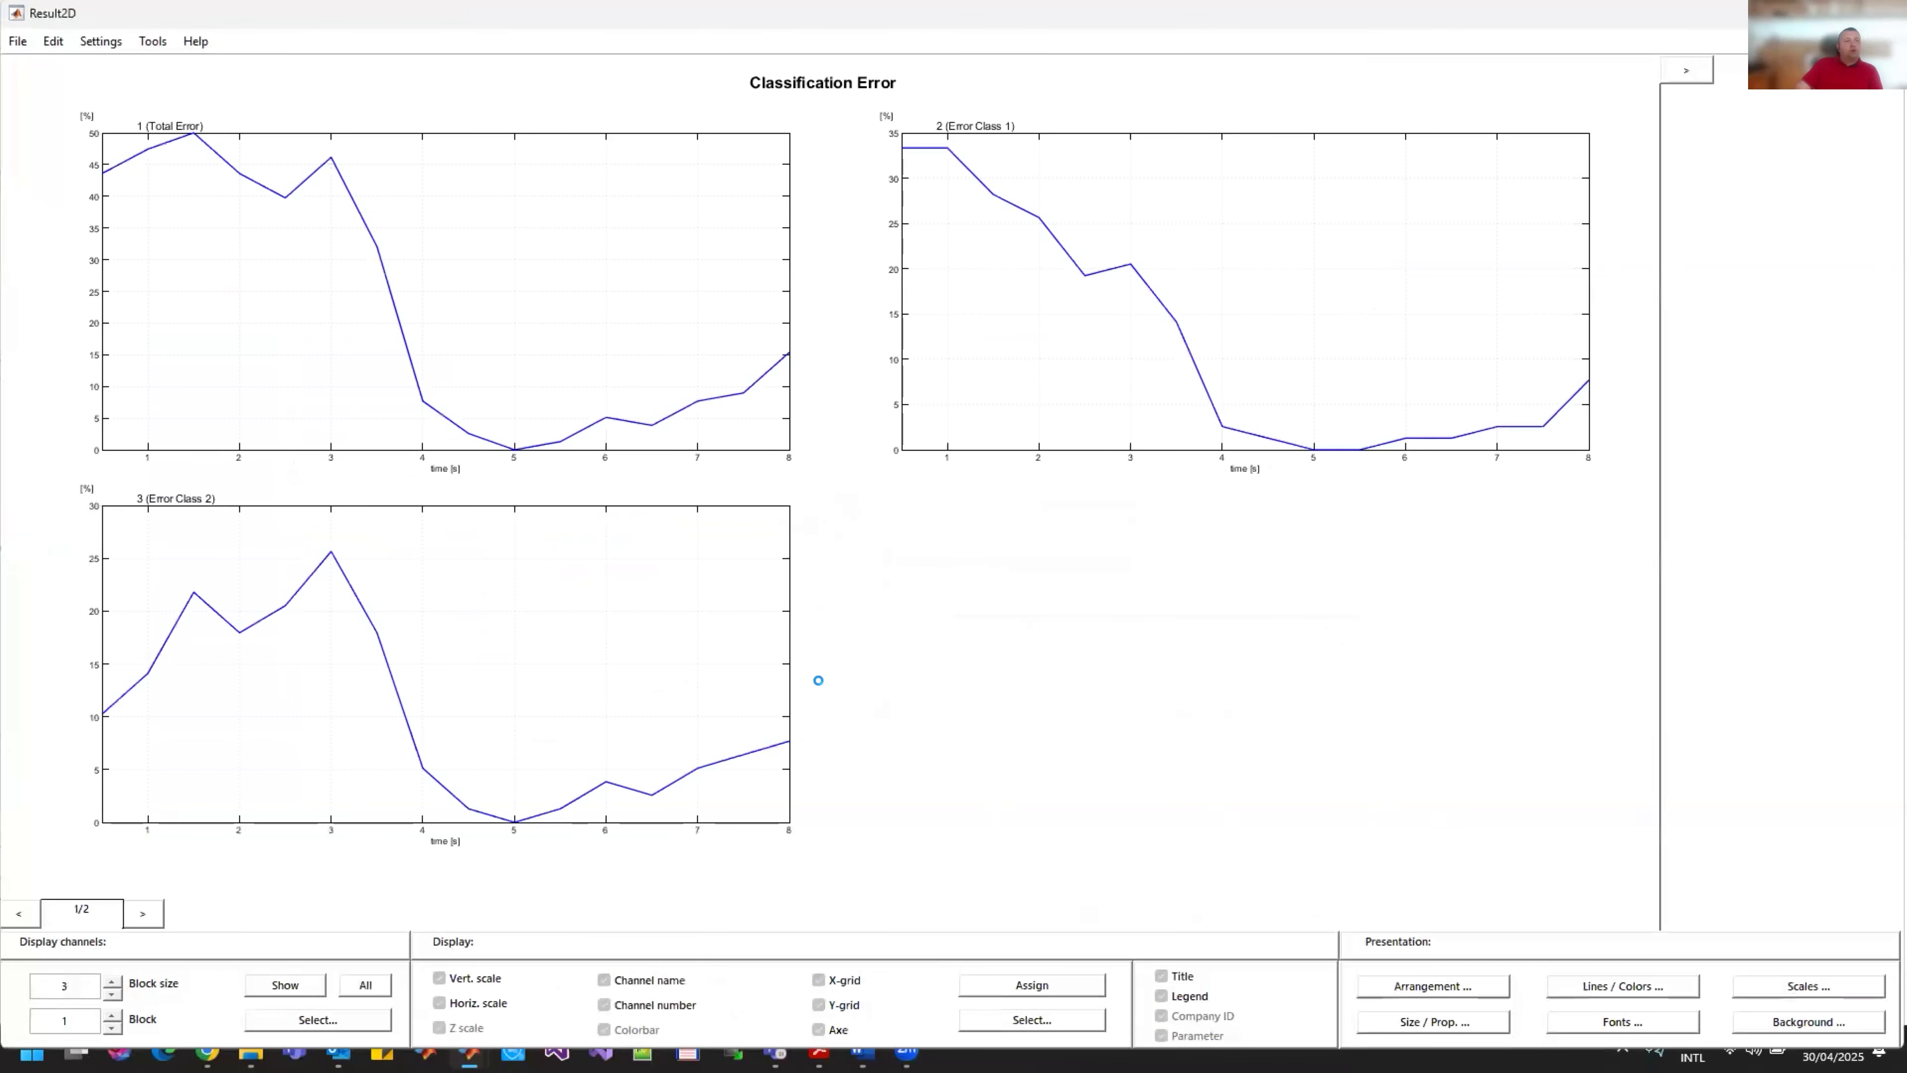
Step: Examine the LDA classification listing and error plots, closing both without saving the result
scroll(435, 574, down, 1)
scroll(447, 574, up, 1)
scroll(451, 593, down, 14)
scroll(450, 593, down, 4)
scroll(525, 451, up, 17)
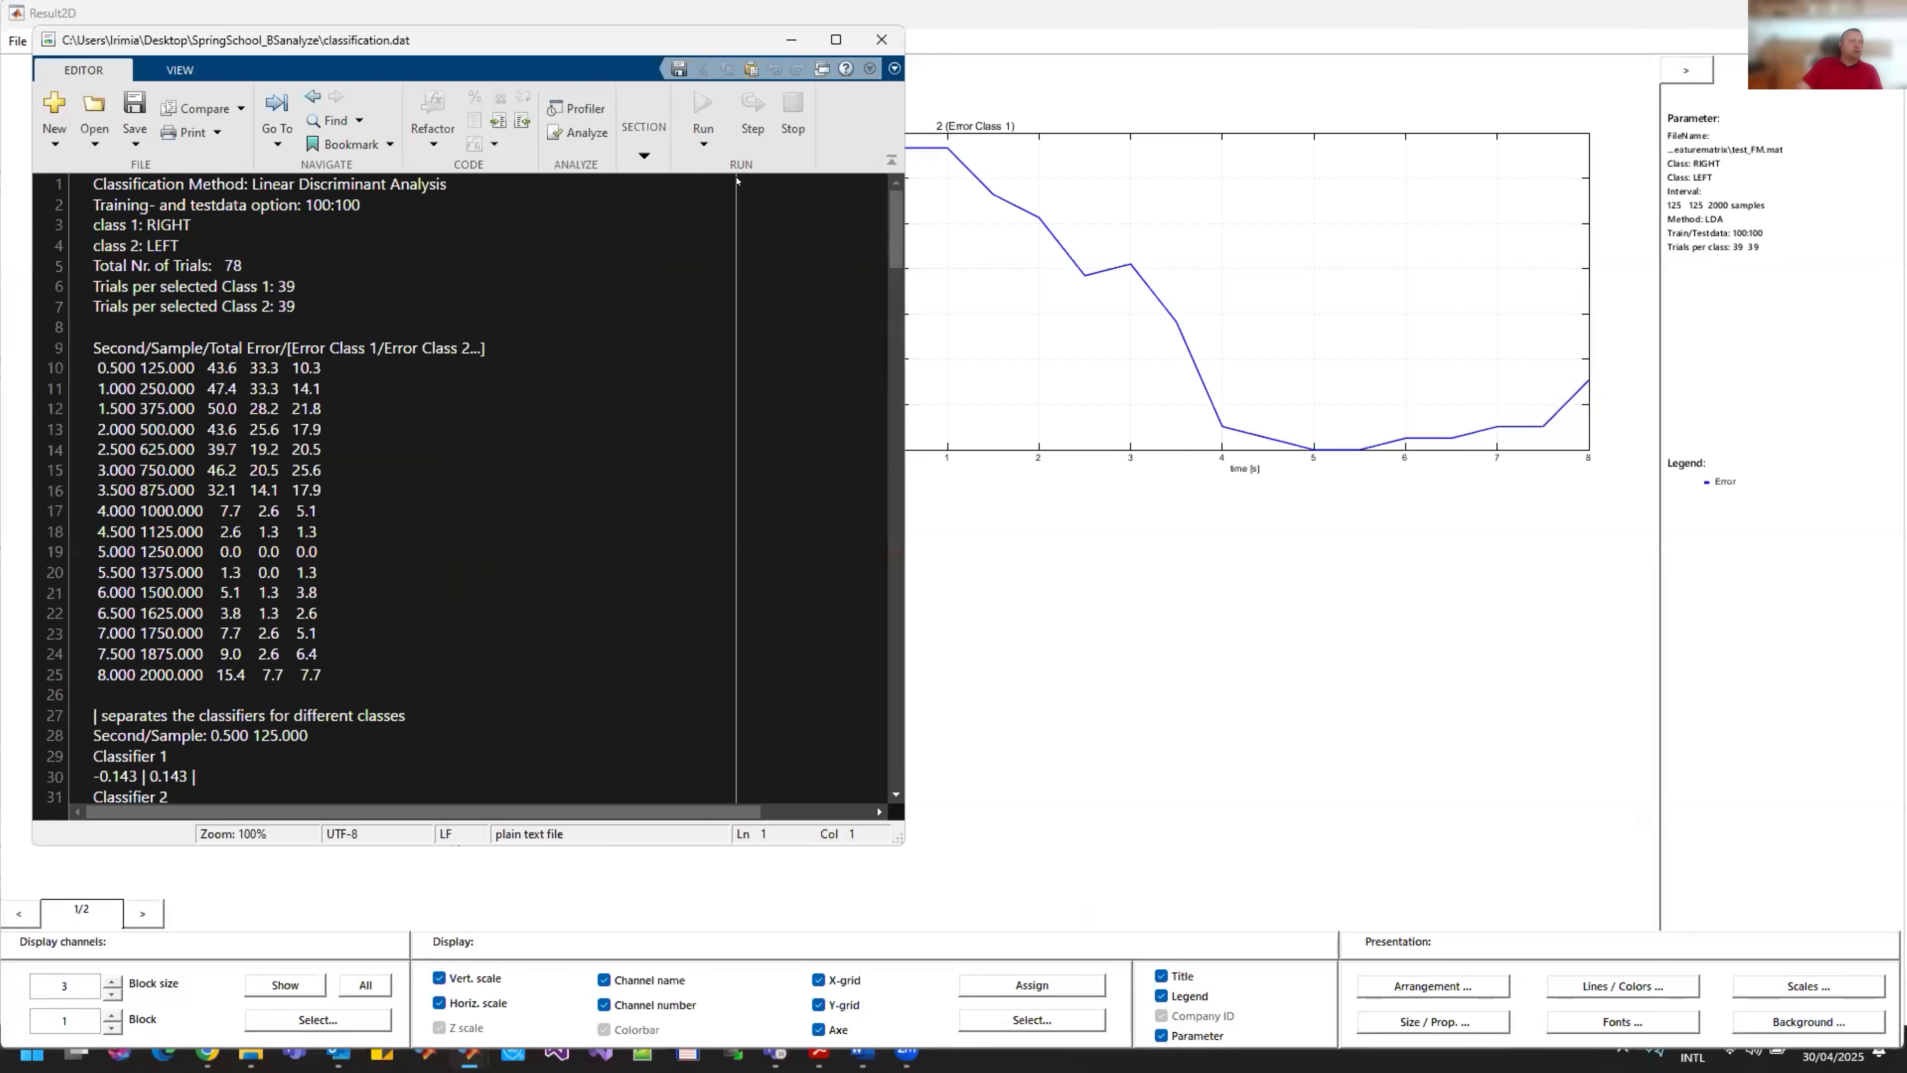
click(879, 42)
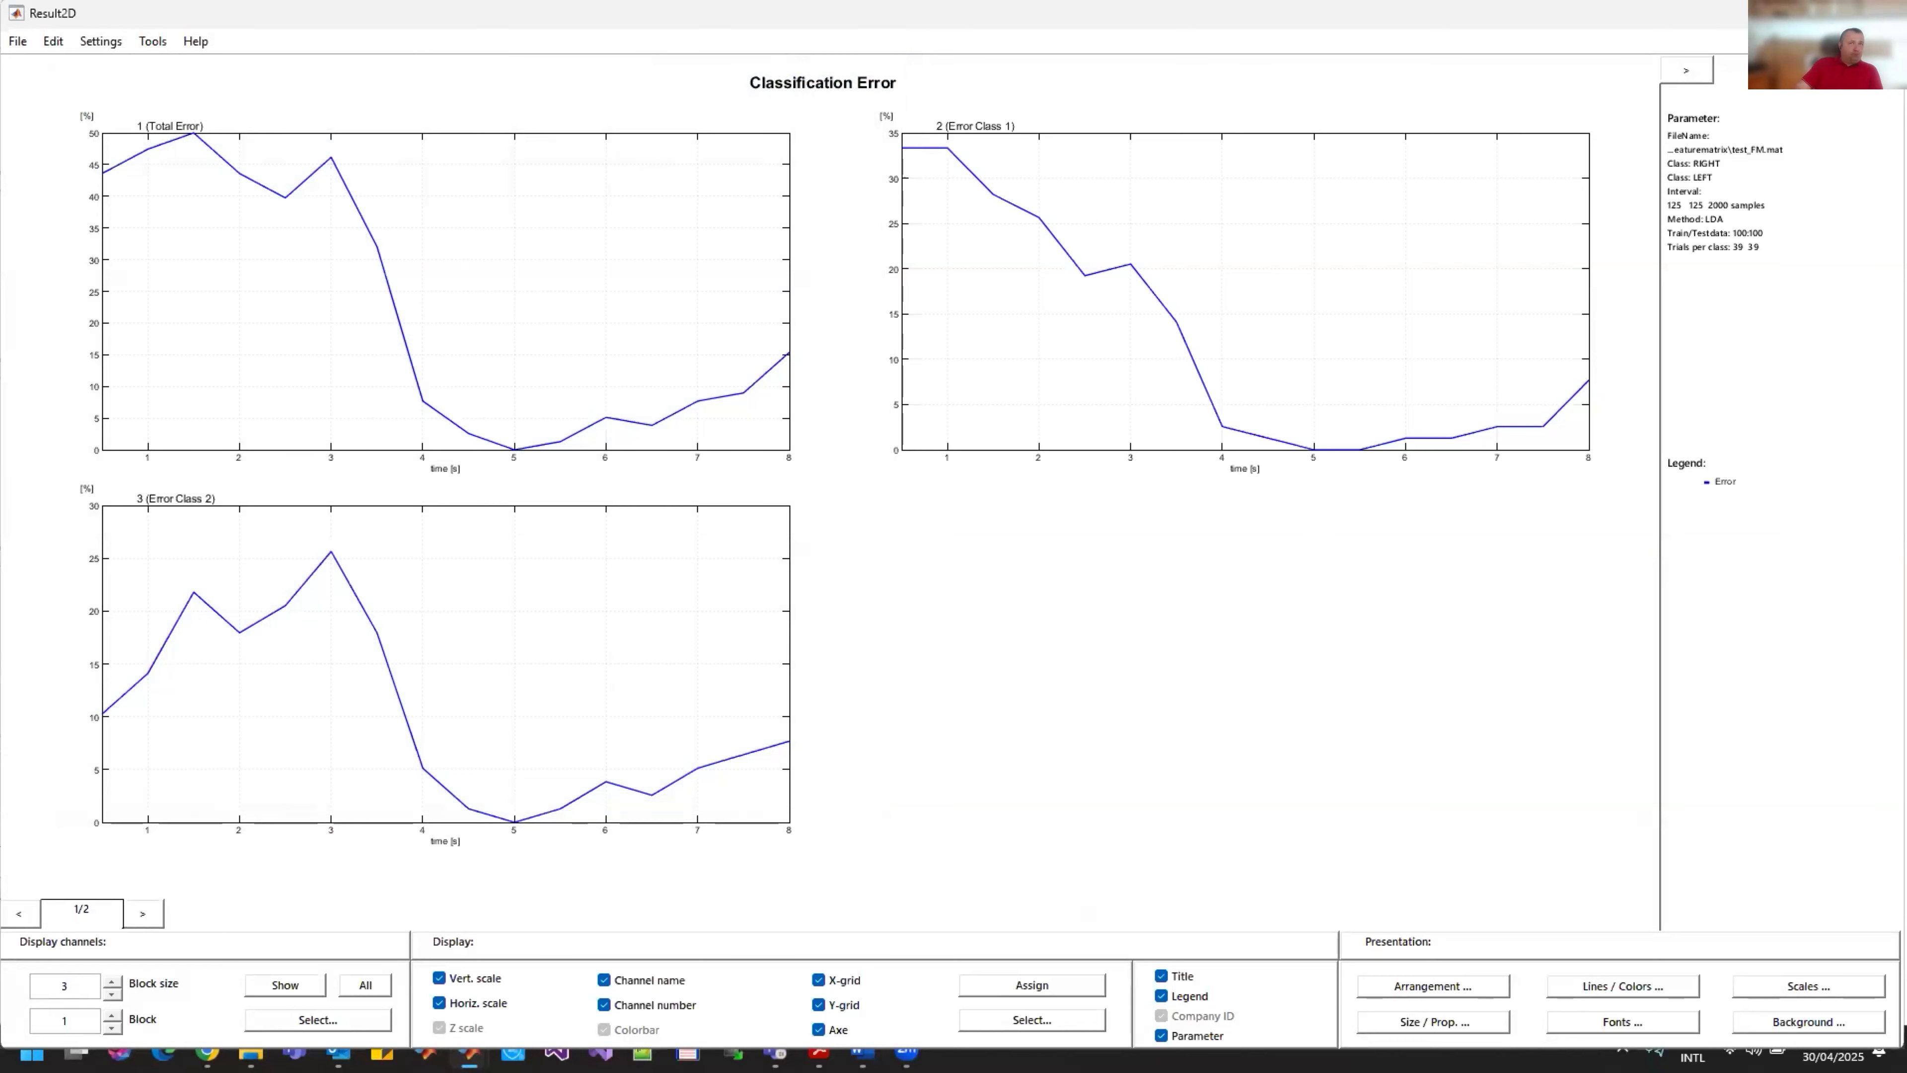
click(1883, 13)
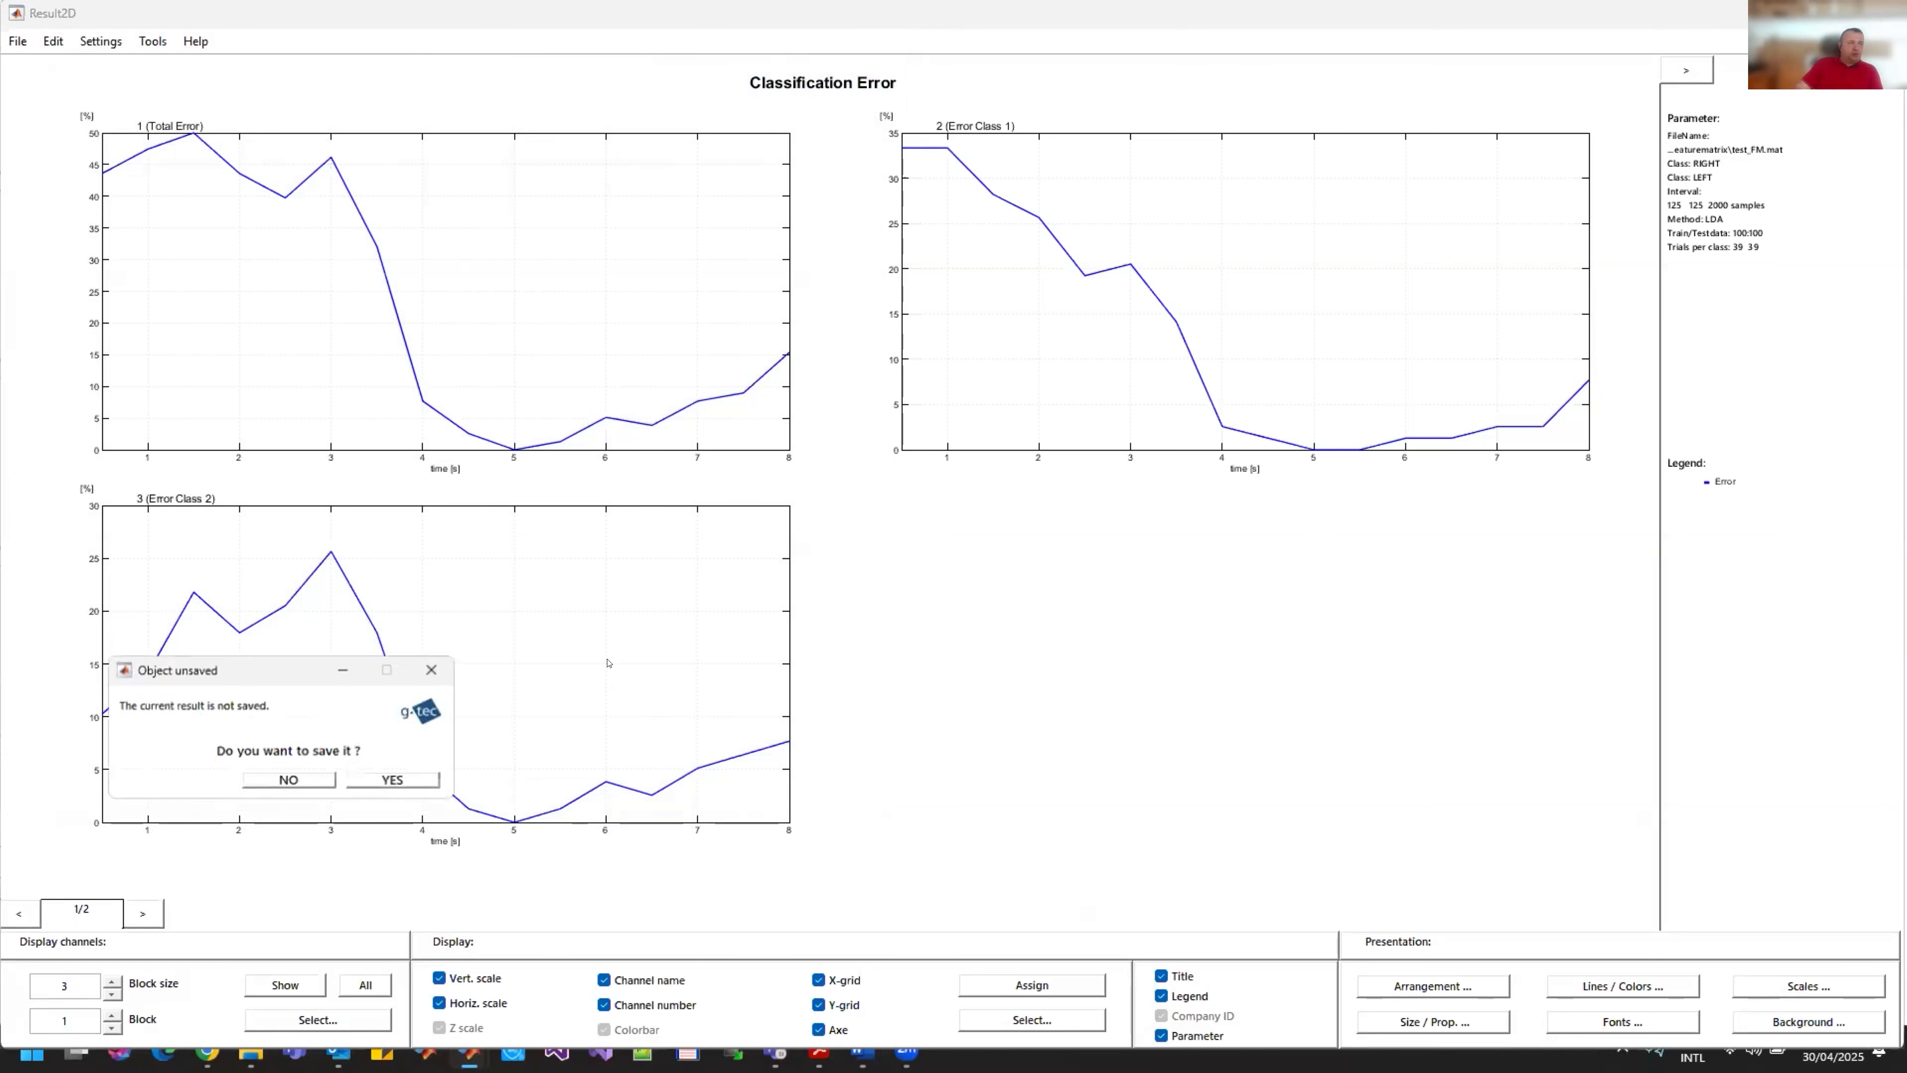
click(291, 781)
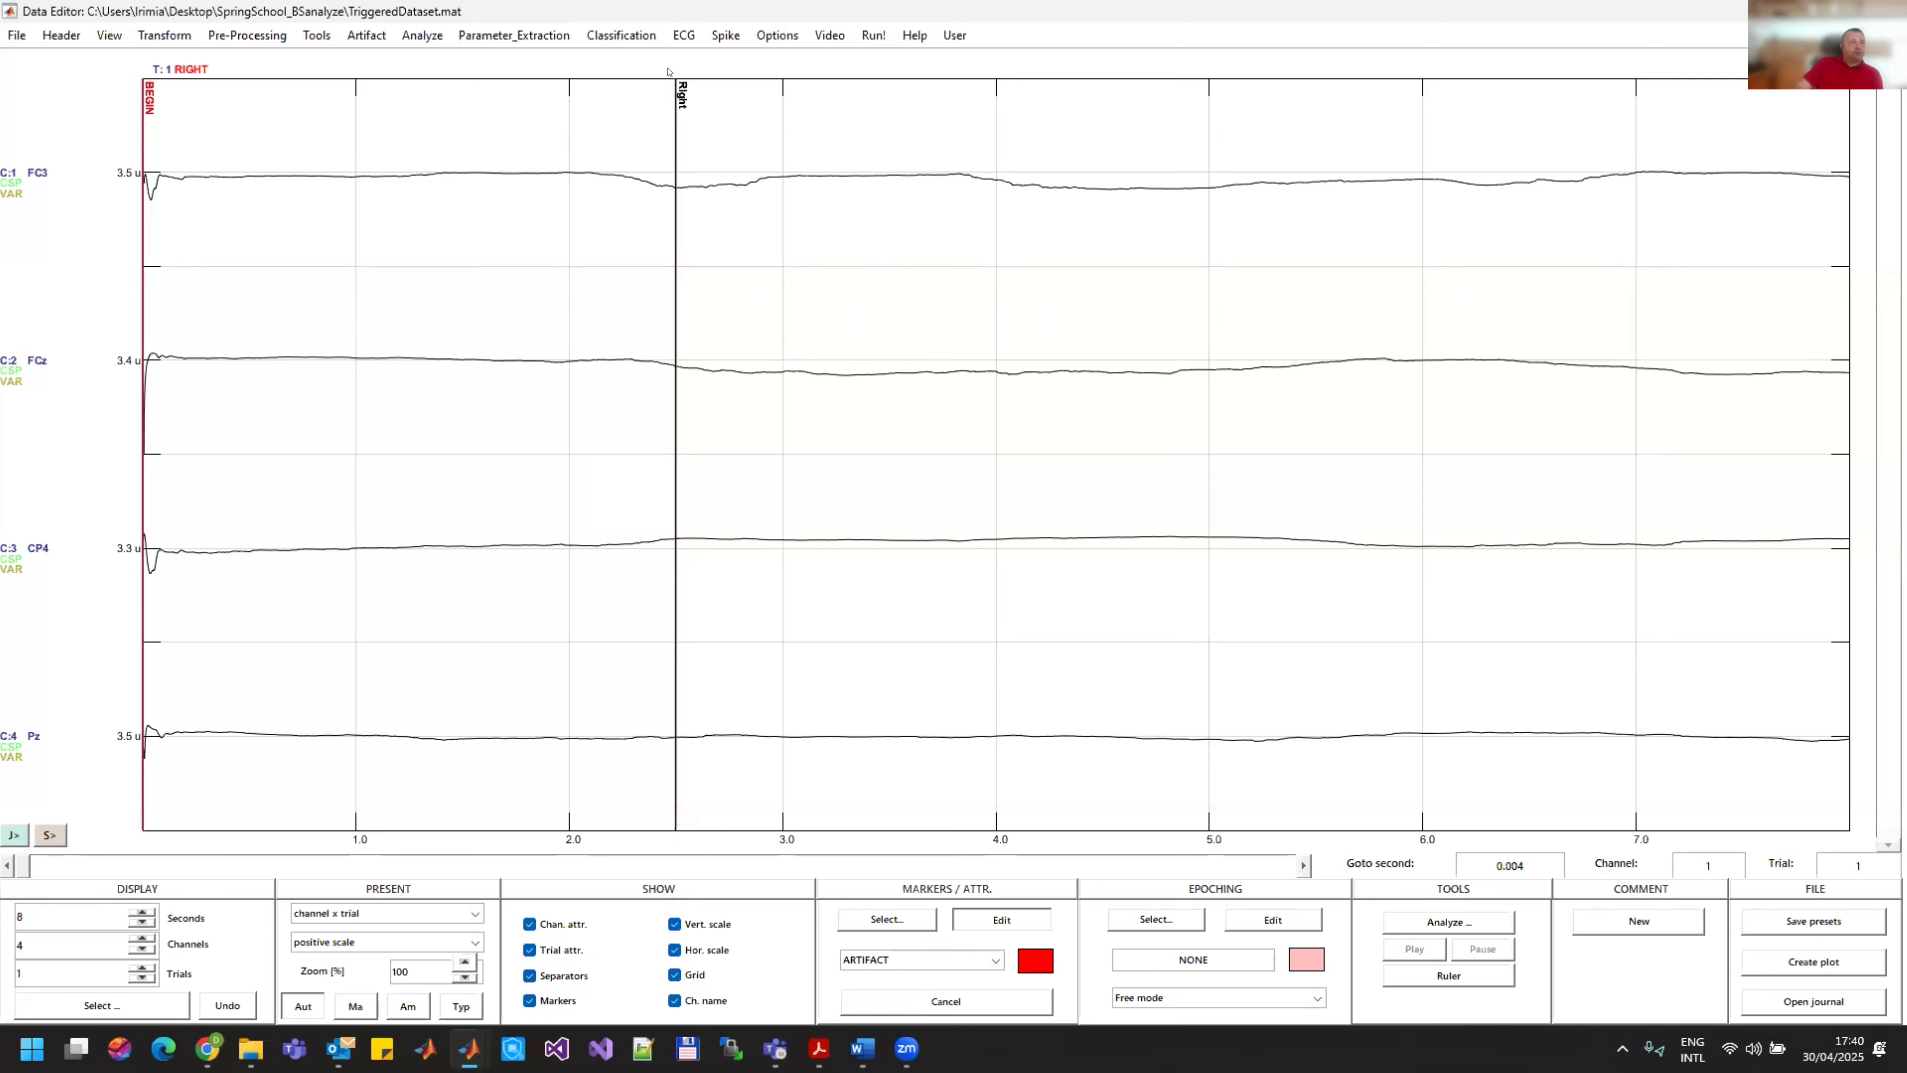
Step: Open the Apply Classifier function and load MIclsf from the featurematrix/lc folder
click(610, 37)
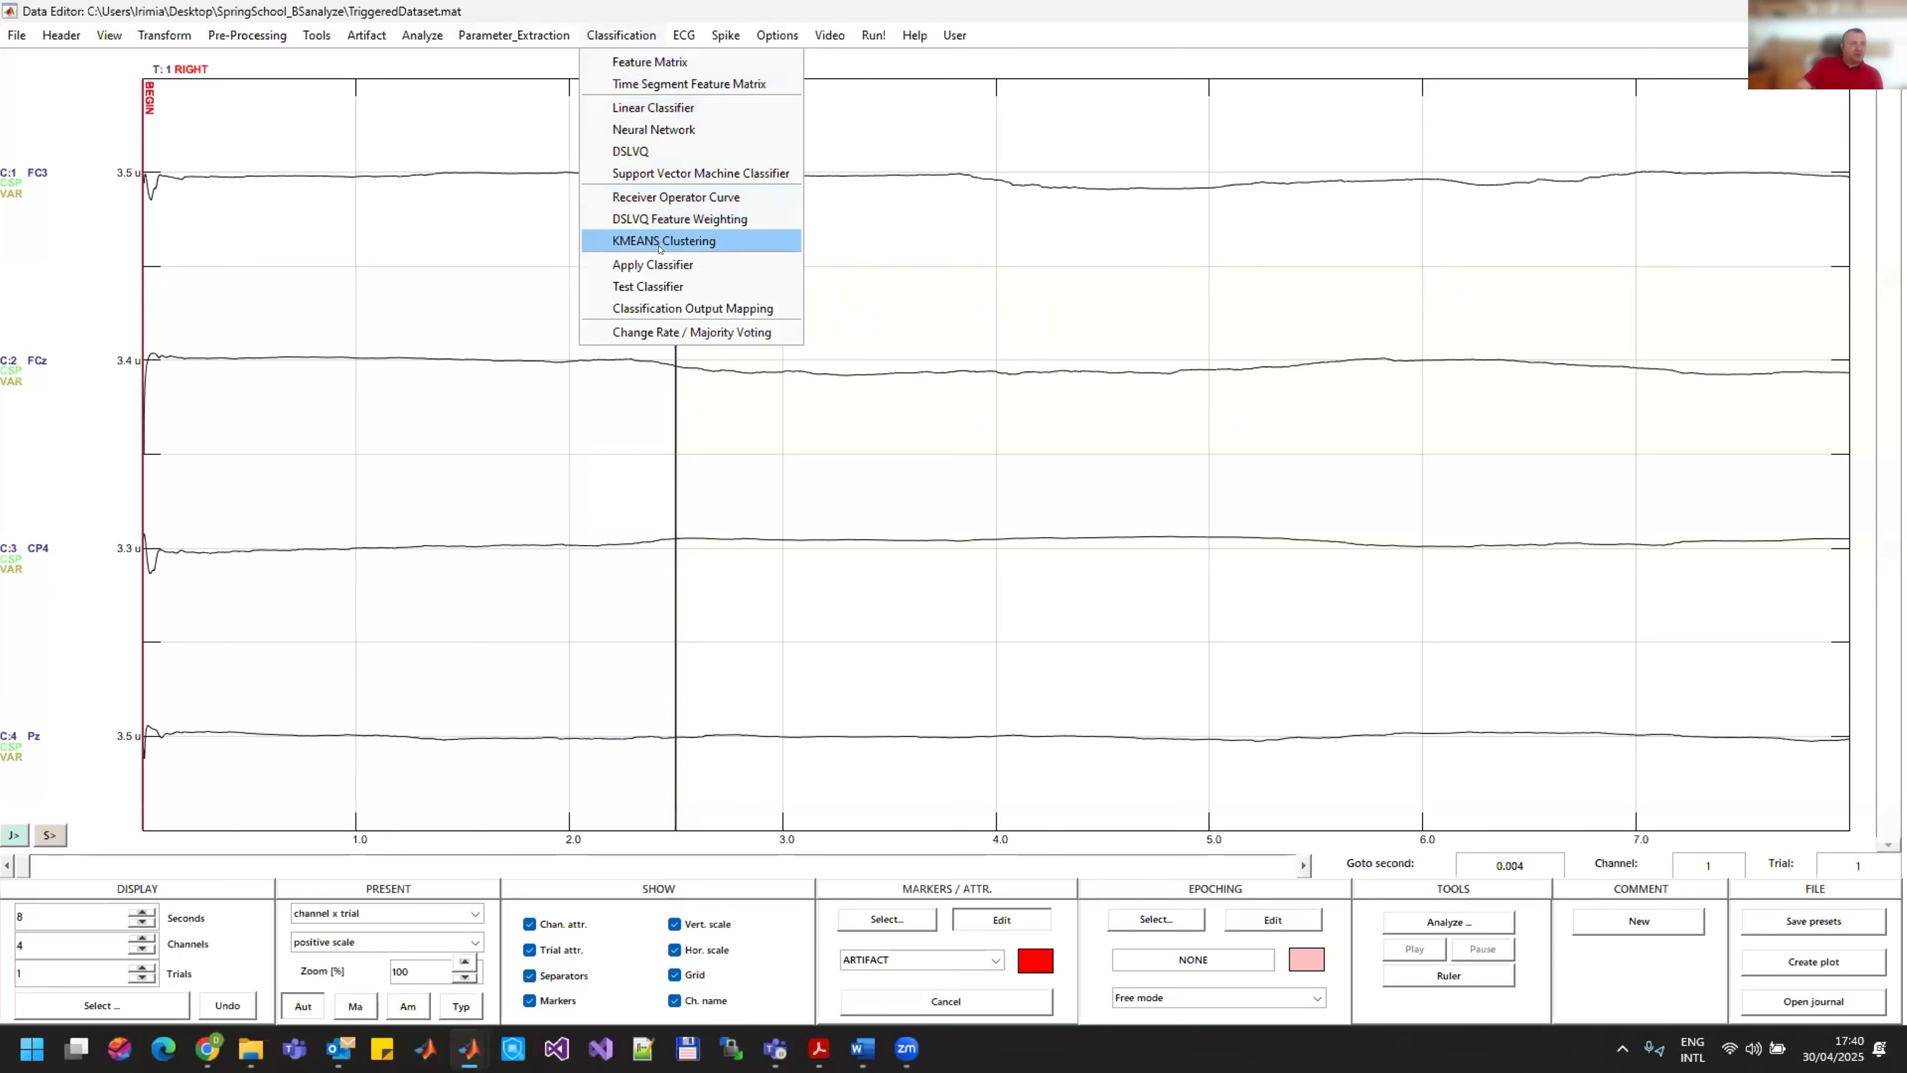
click(667, 261)
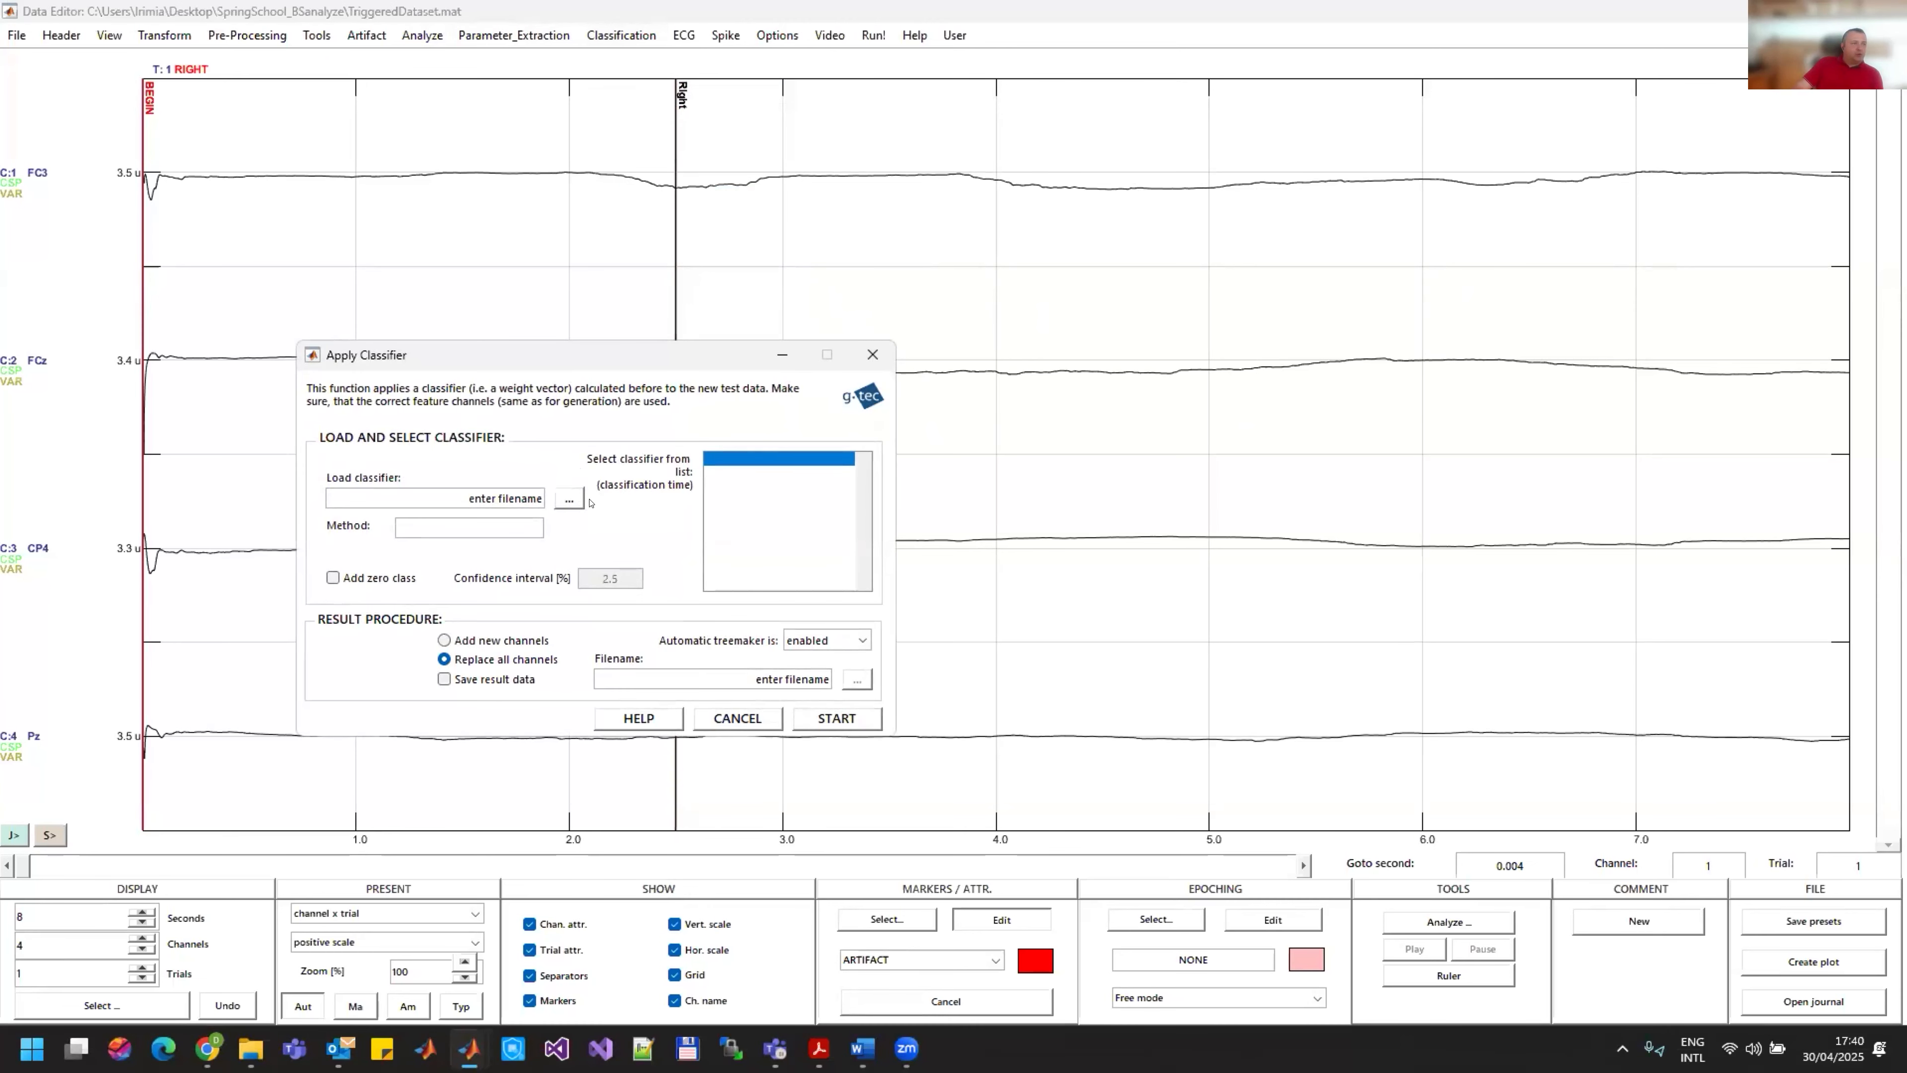
click(568, 498)
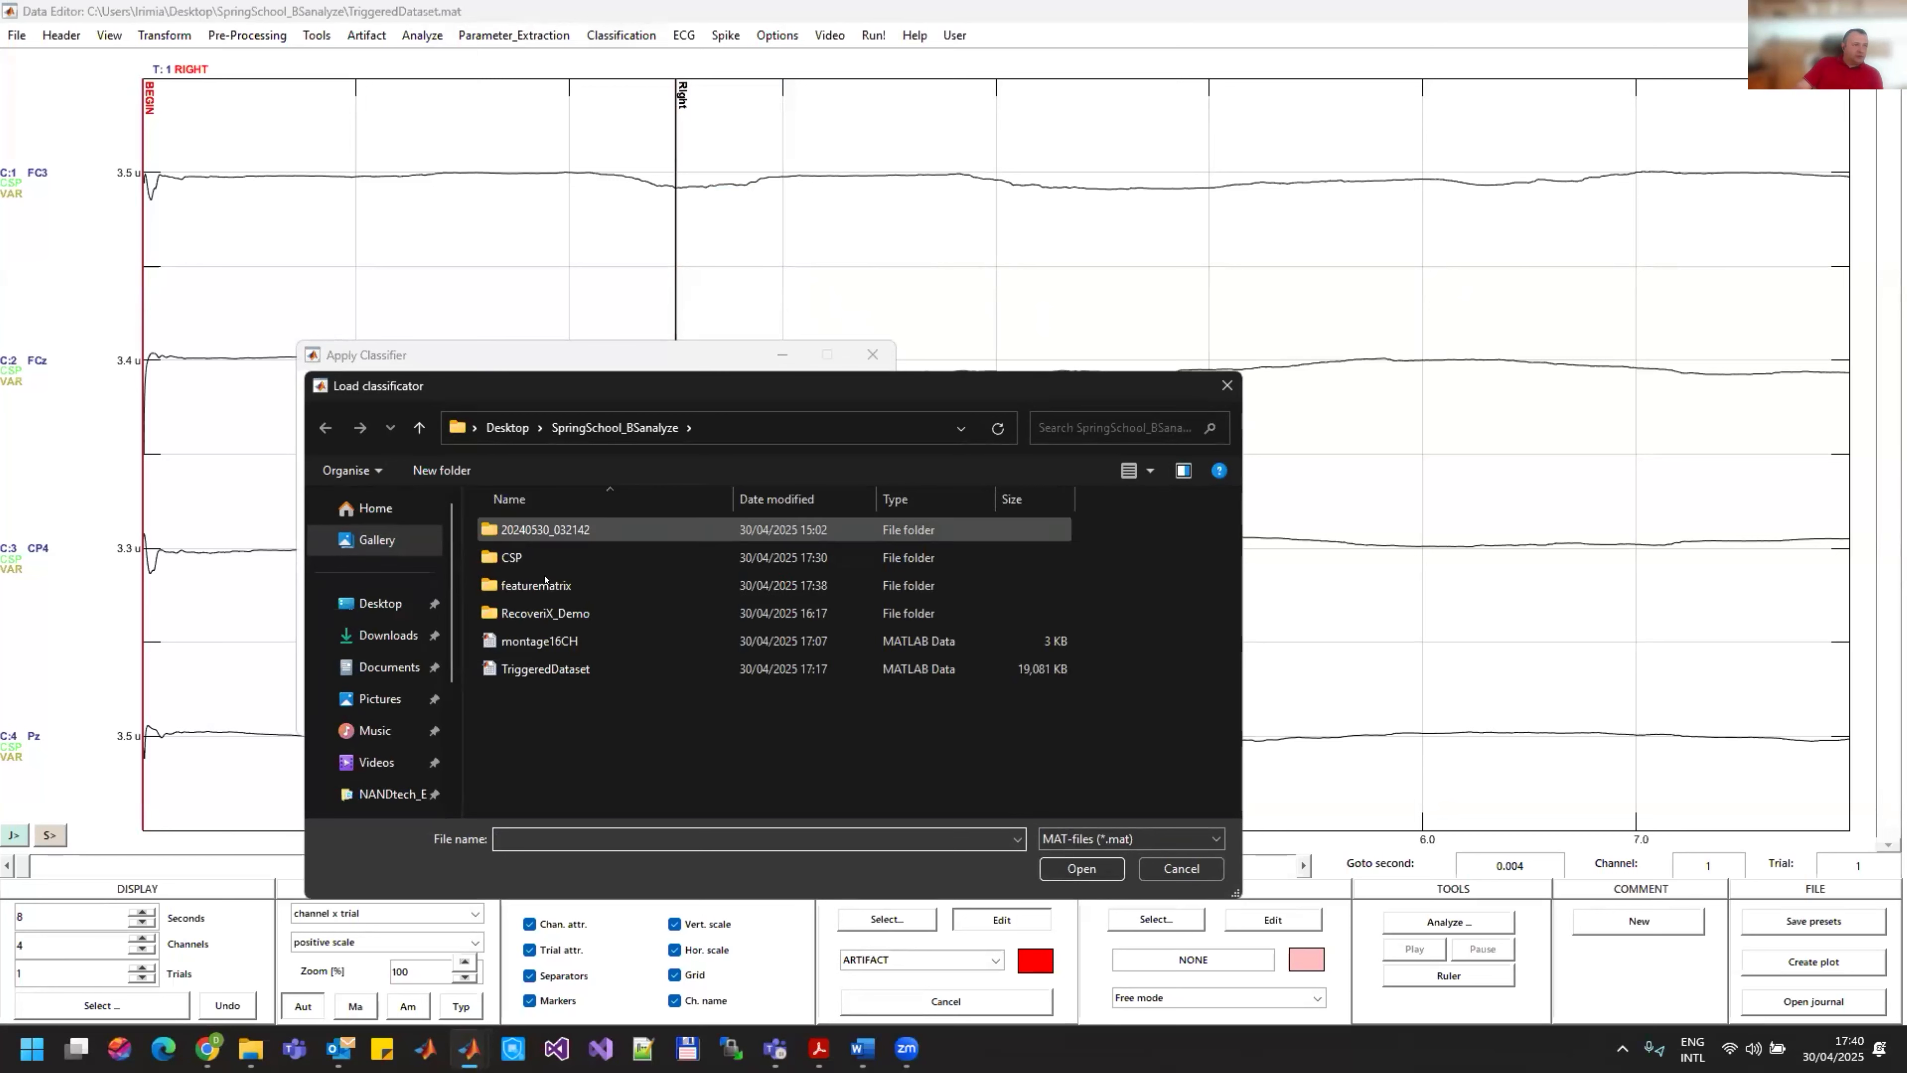
double_click(536, 585)
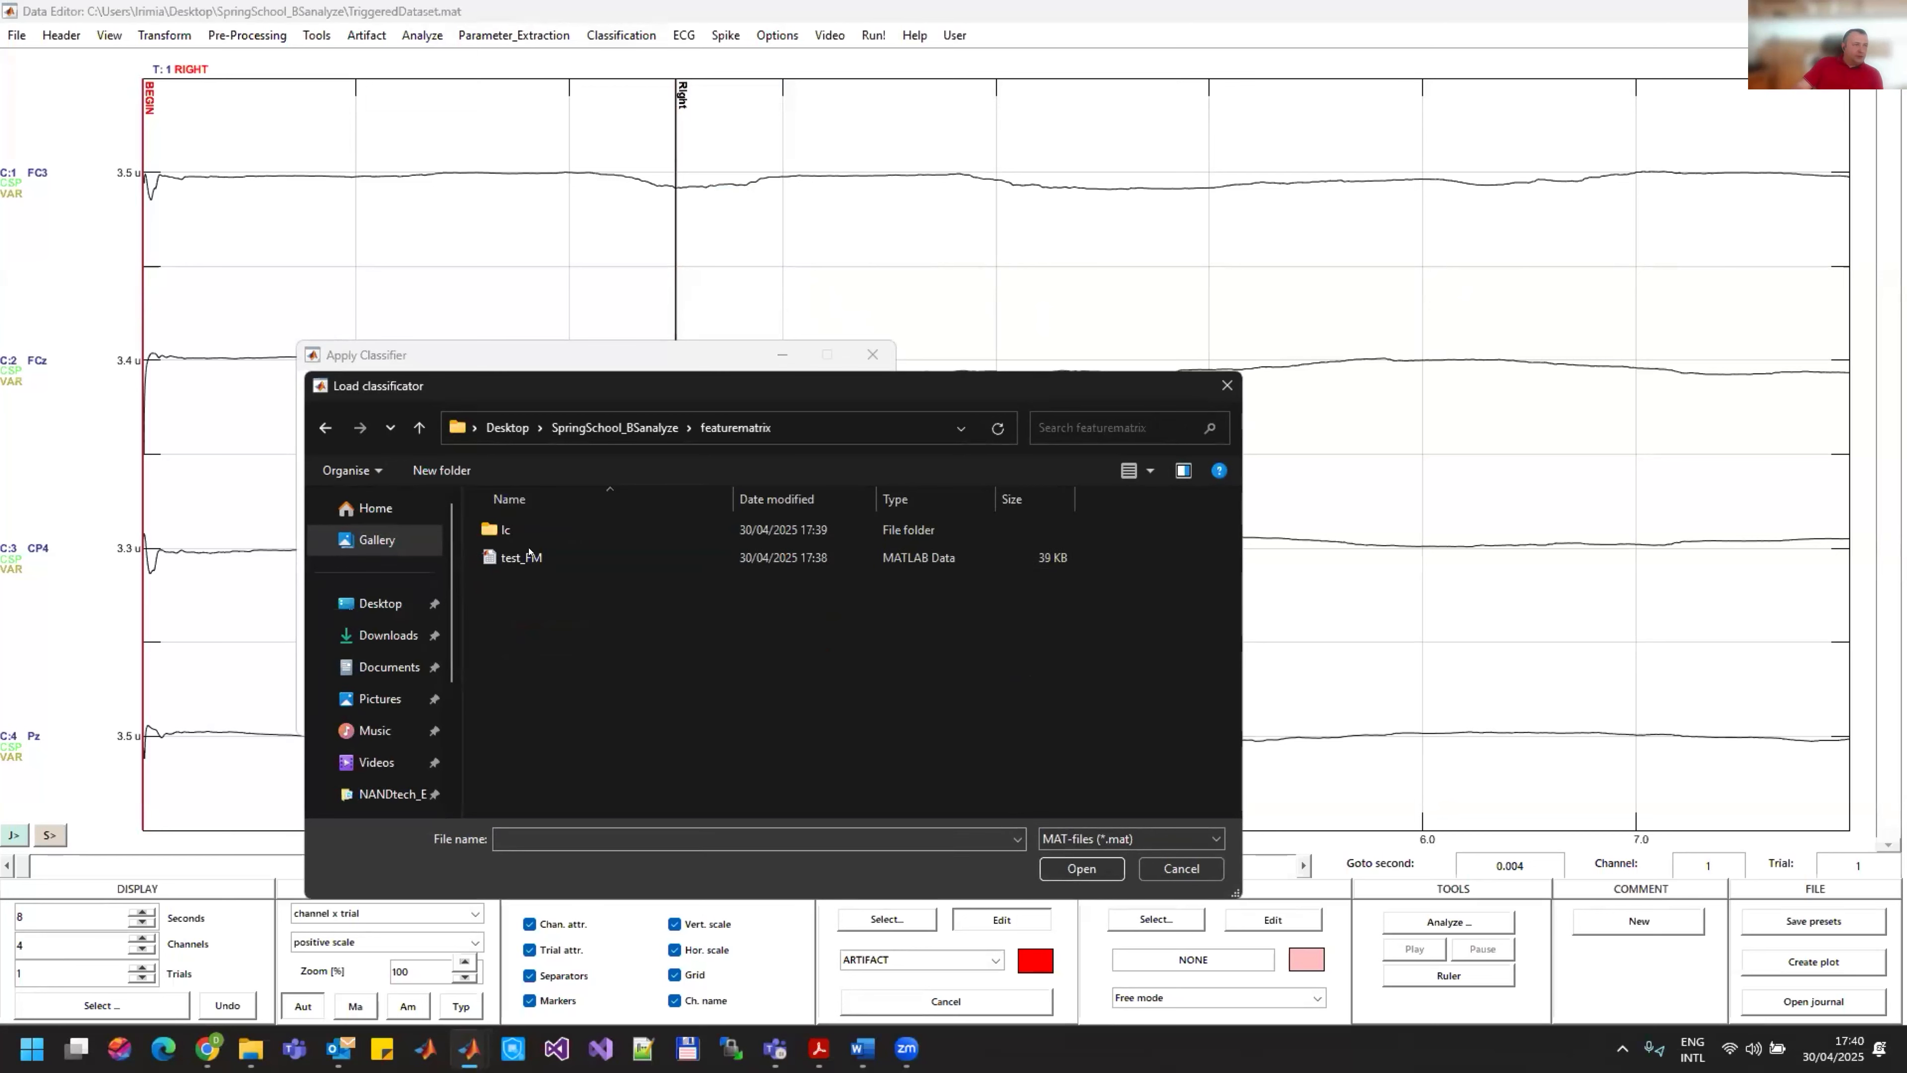
double_click(516, 529)
click(668, 530)
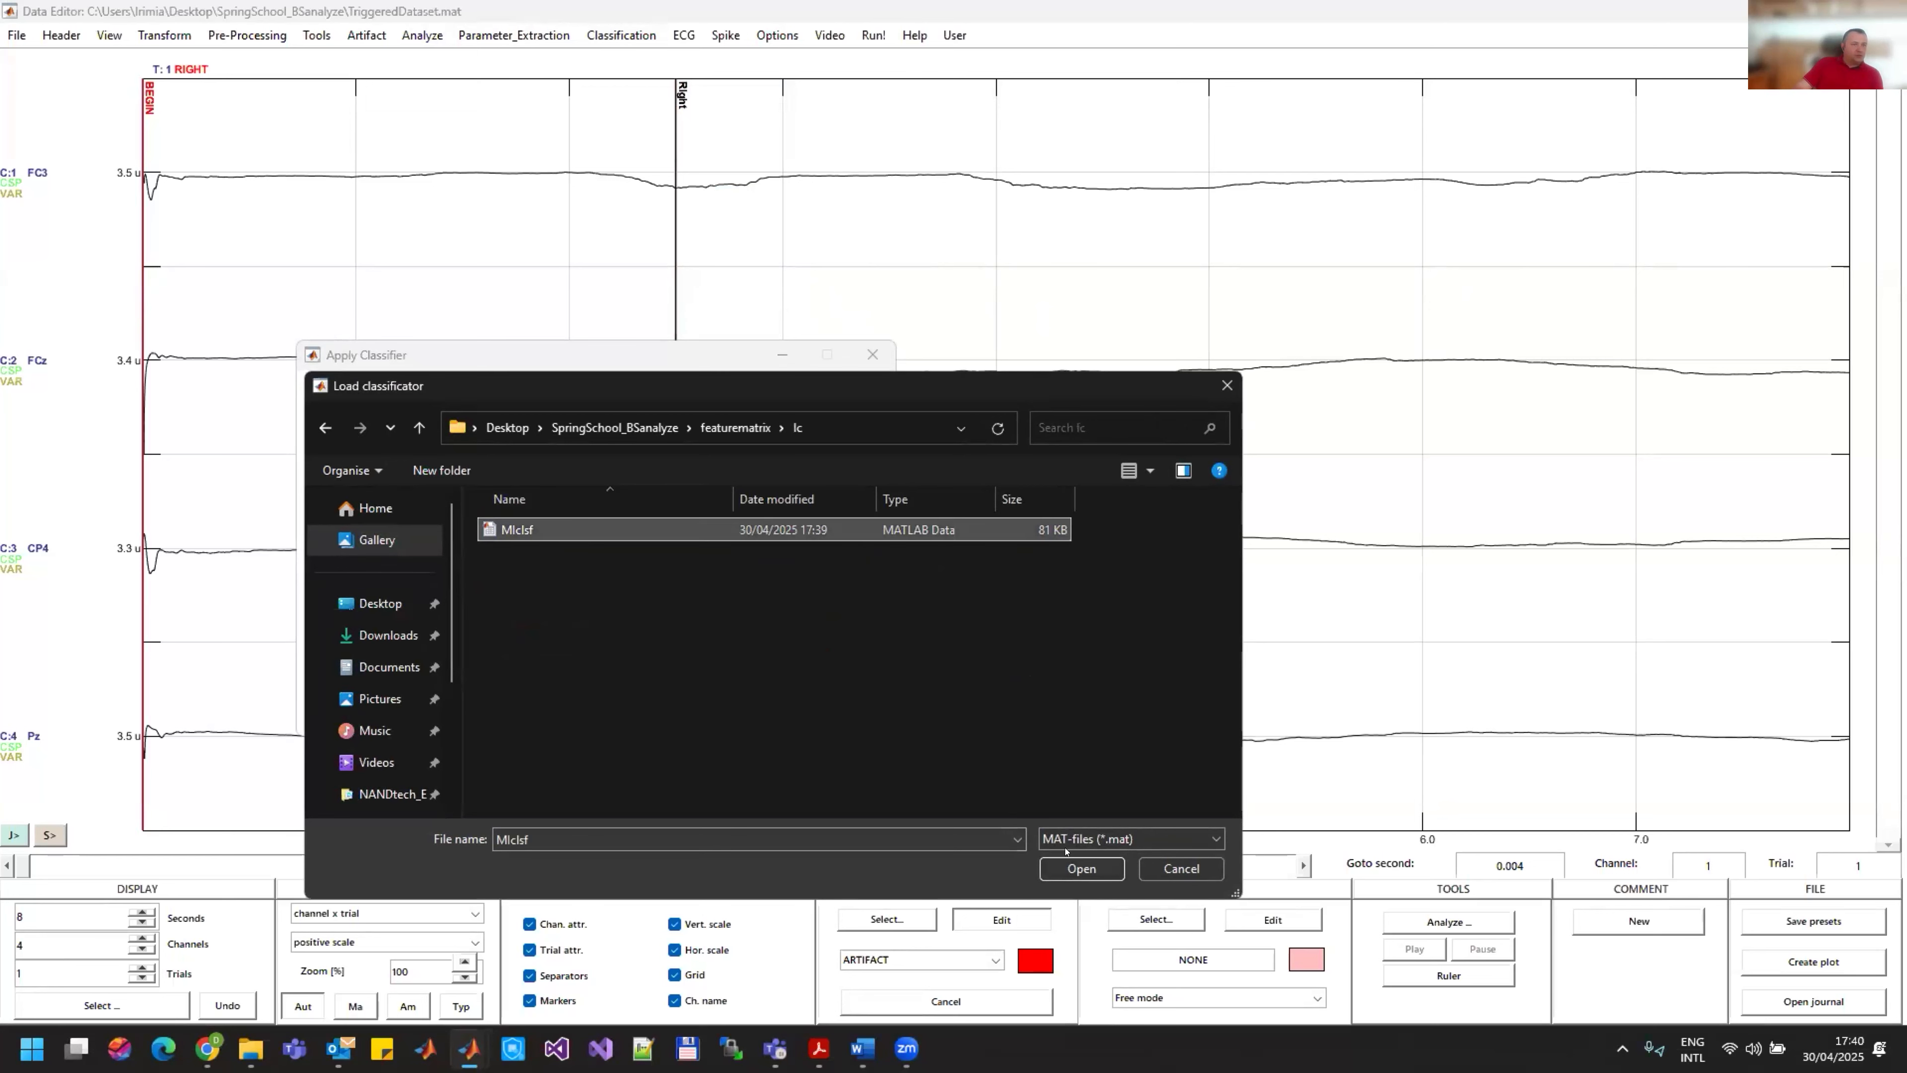
click(1081, 867)
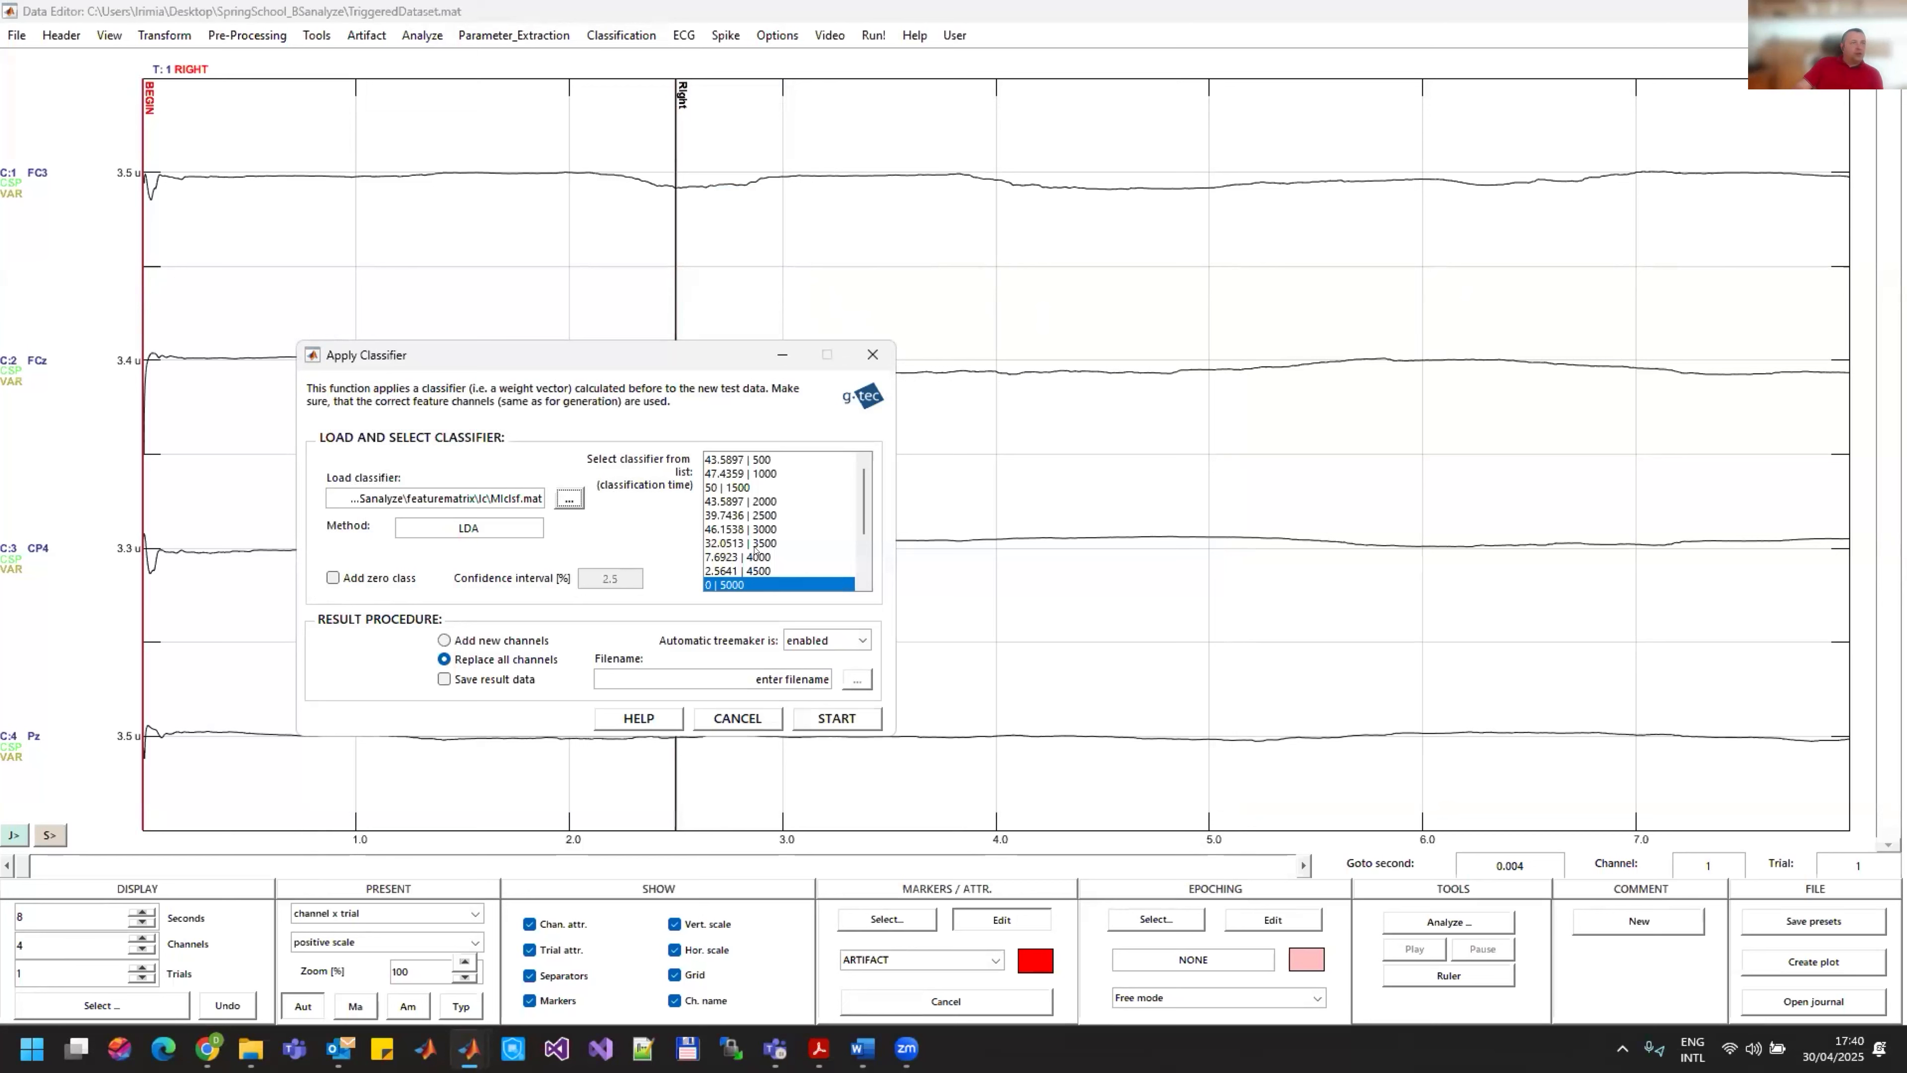
Step: Apply the 5000 ms classifier to the data, replacing all channels, and check its output across the trials
scroll(755, 553, down, 2)
scroll(753, 550, up, 1)
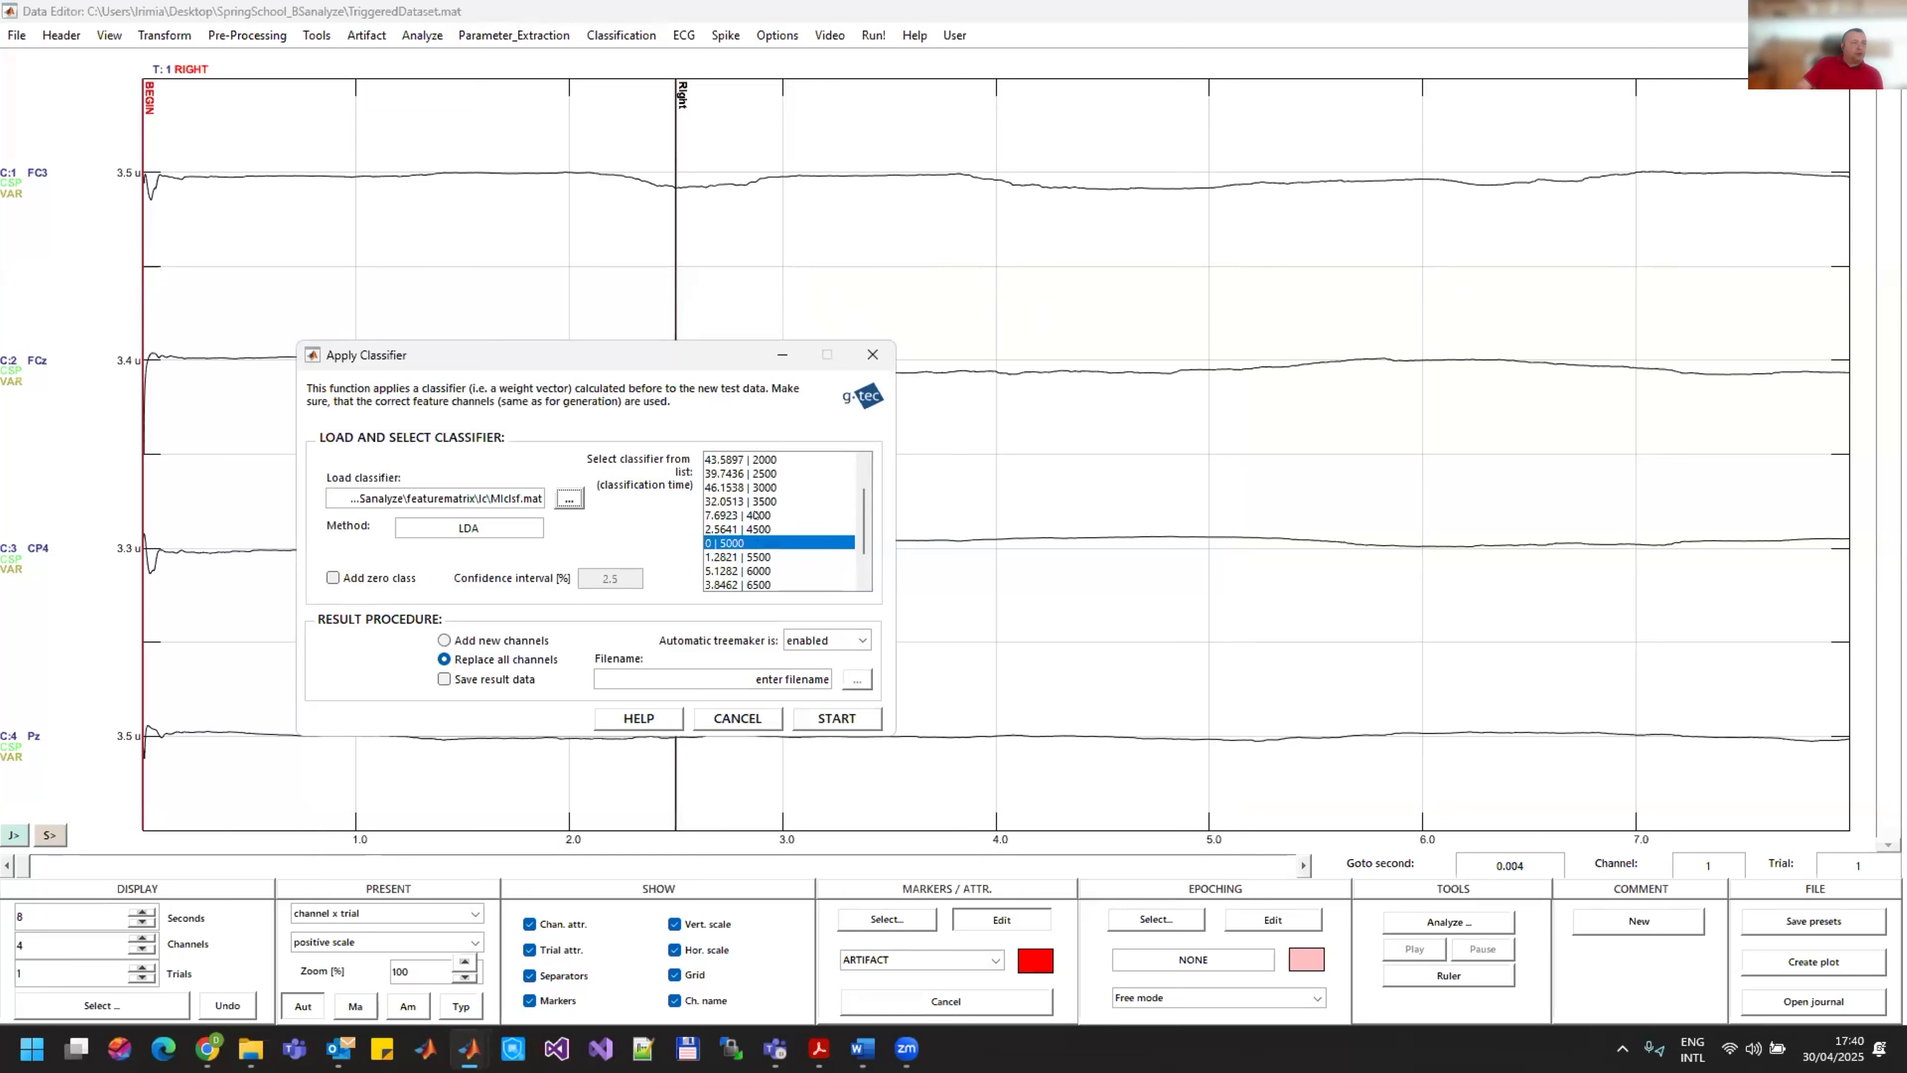
scroll(756, 515, down, 1)
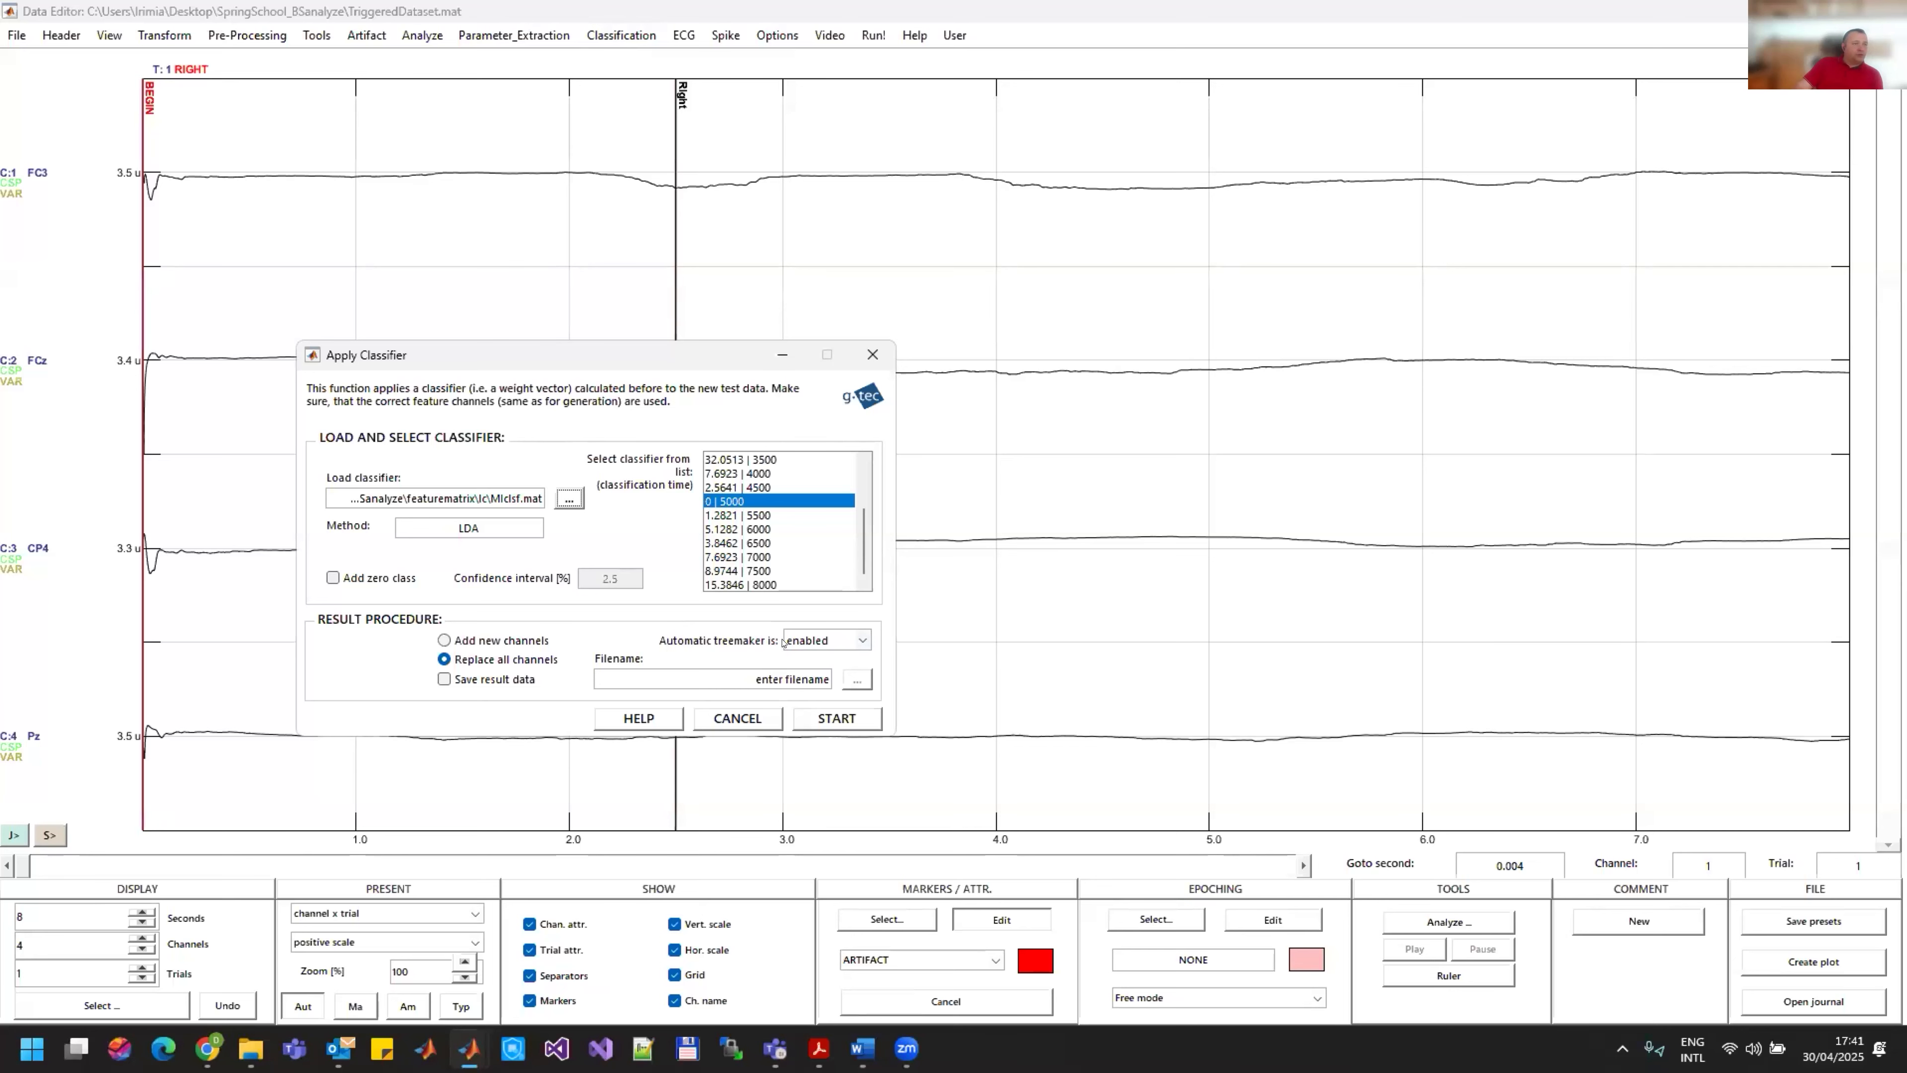
click(834, 718)
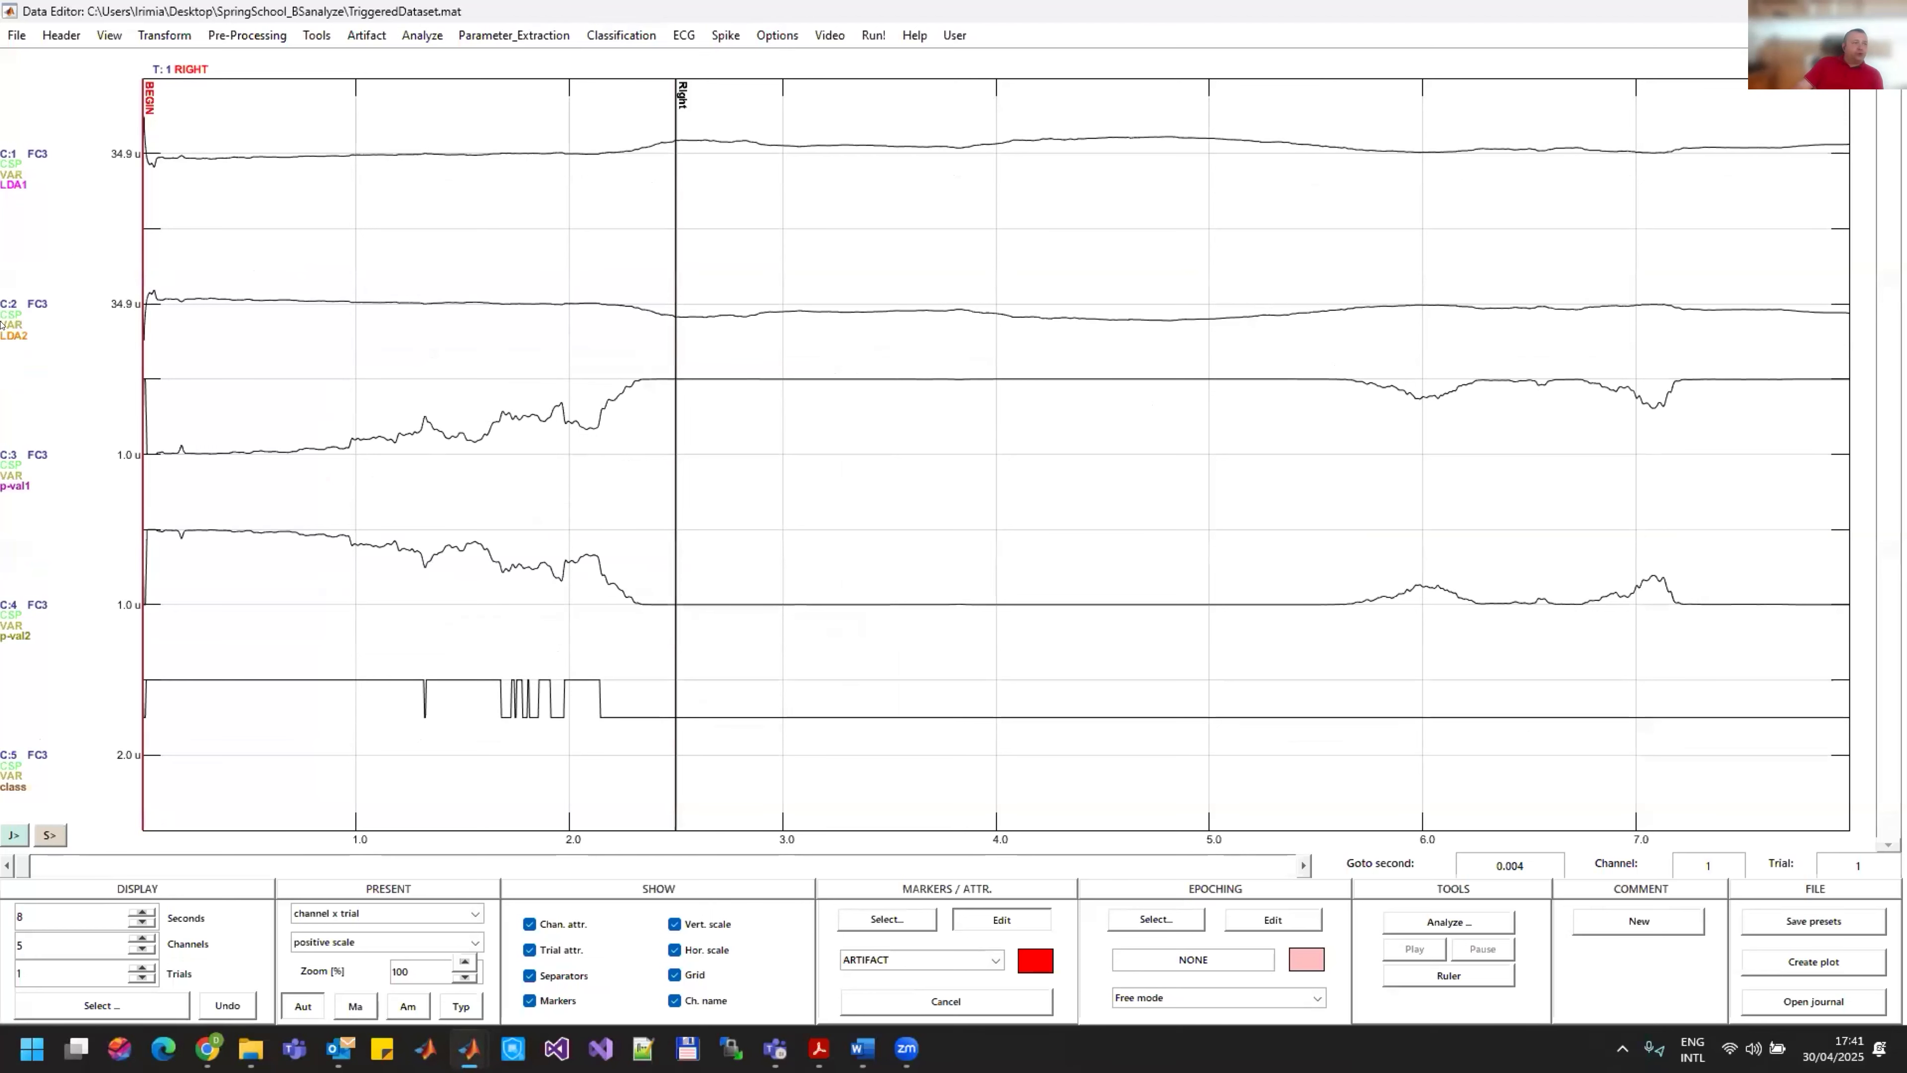
click(54, 865)
click(54, 864)
click(6, 865)
click(6, 864)
Step: Open Classification Output Mapping and select RIGHT and LEFT as the classes
click(626, 36)
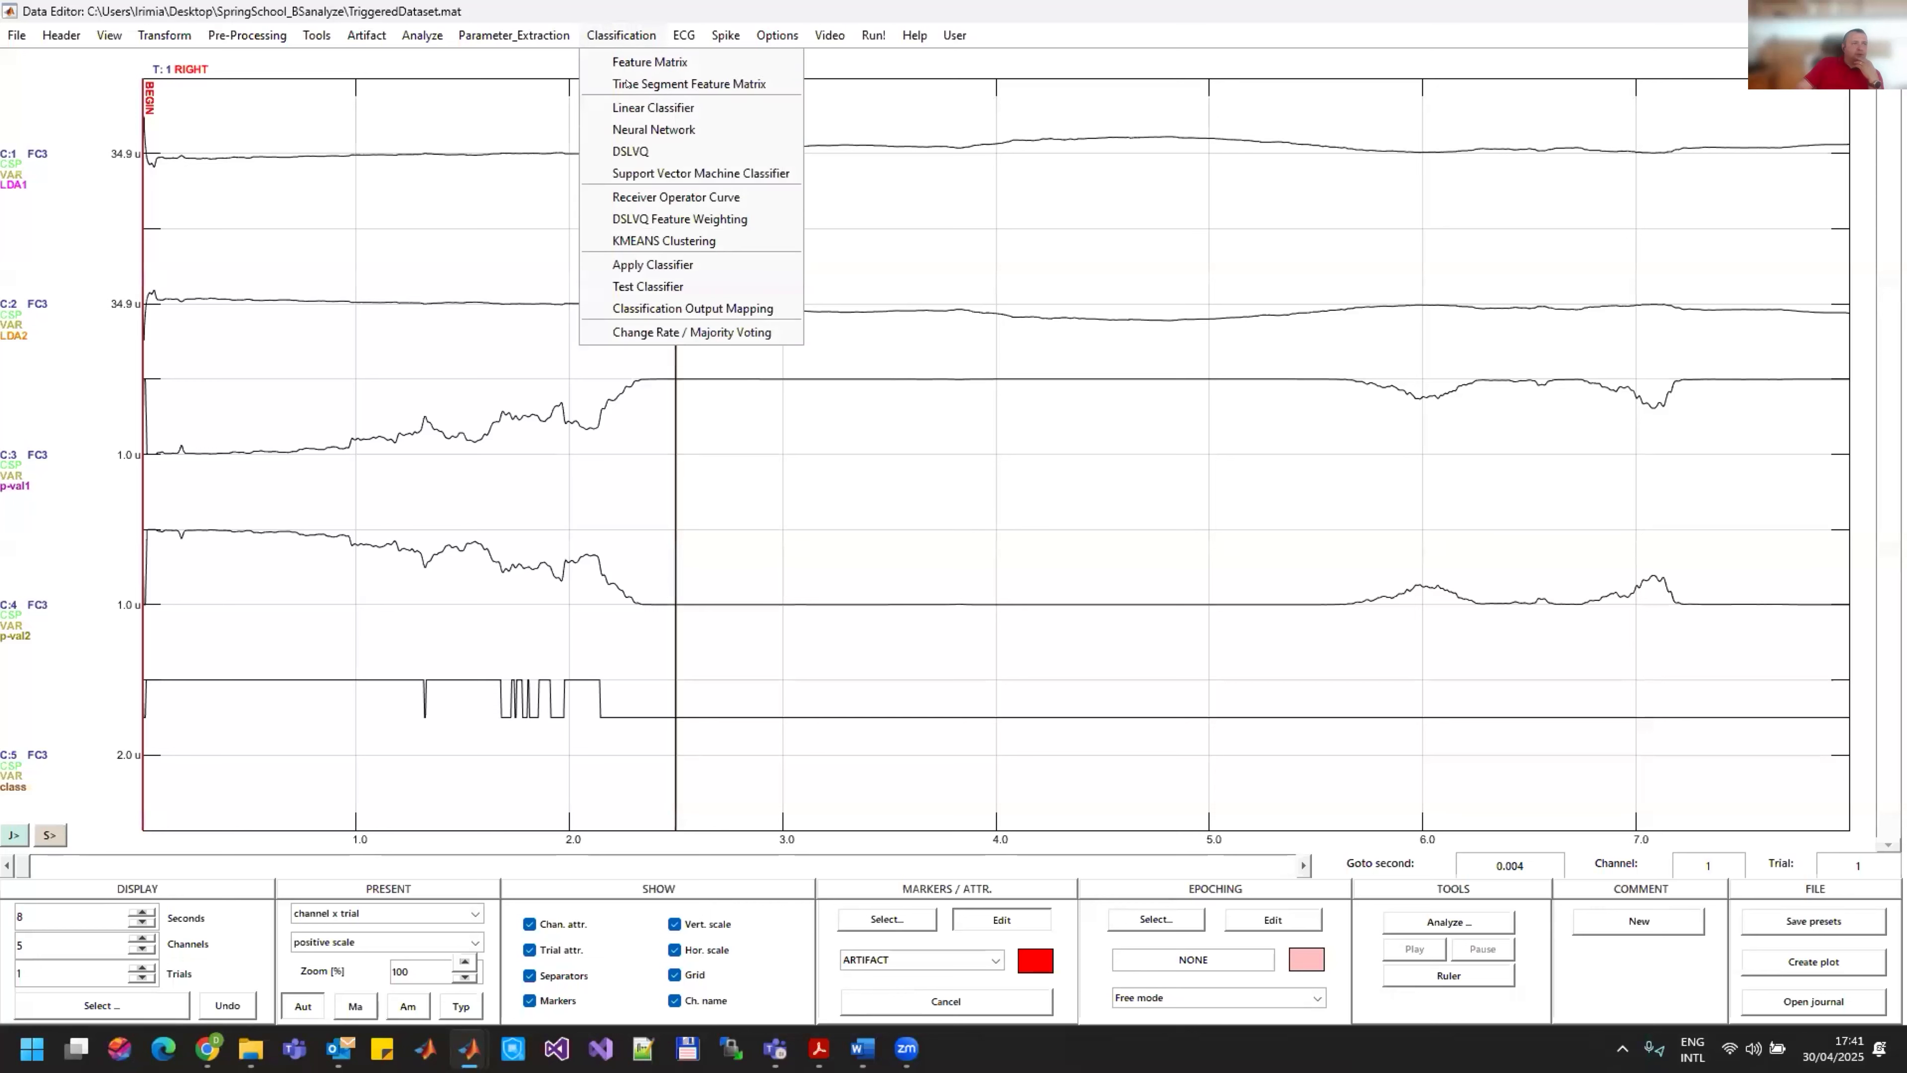
click(690, 308)
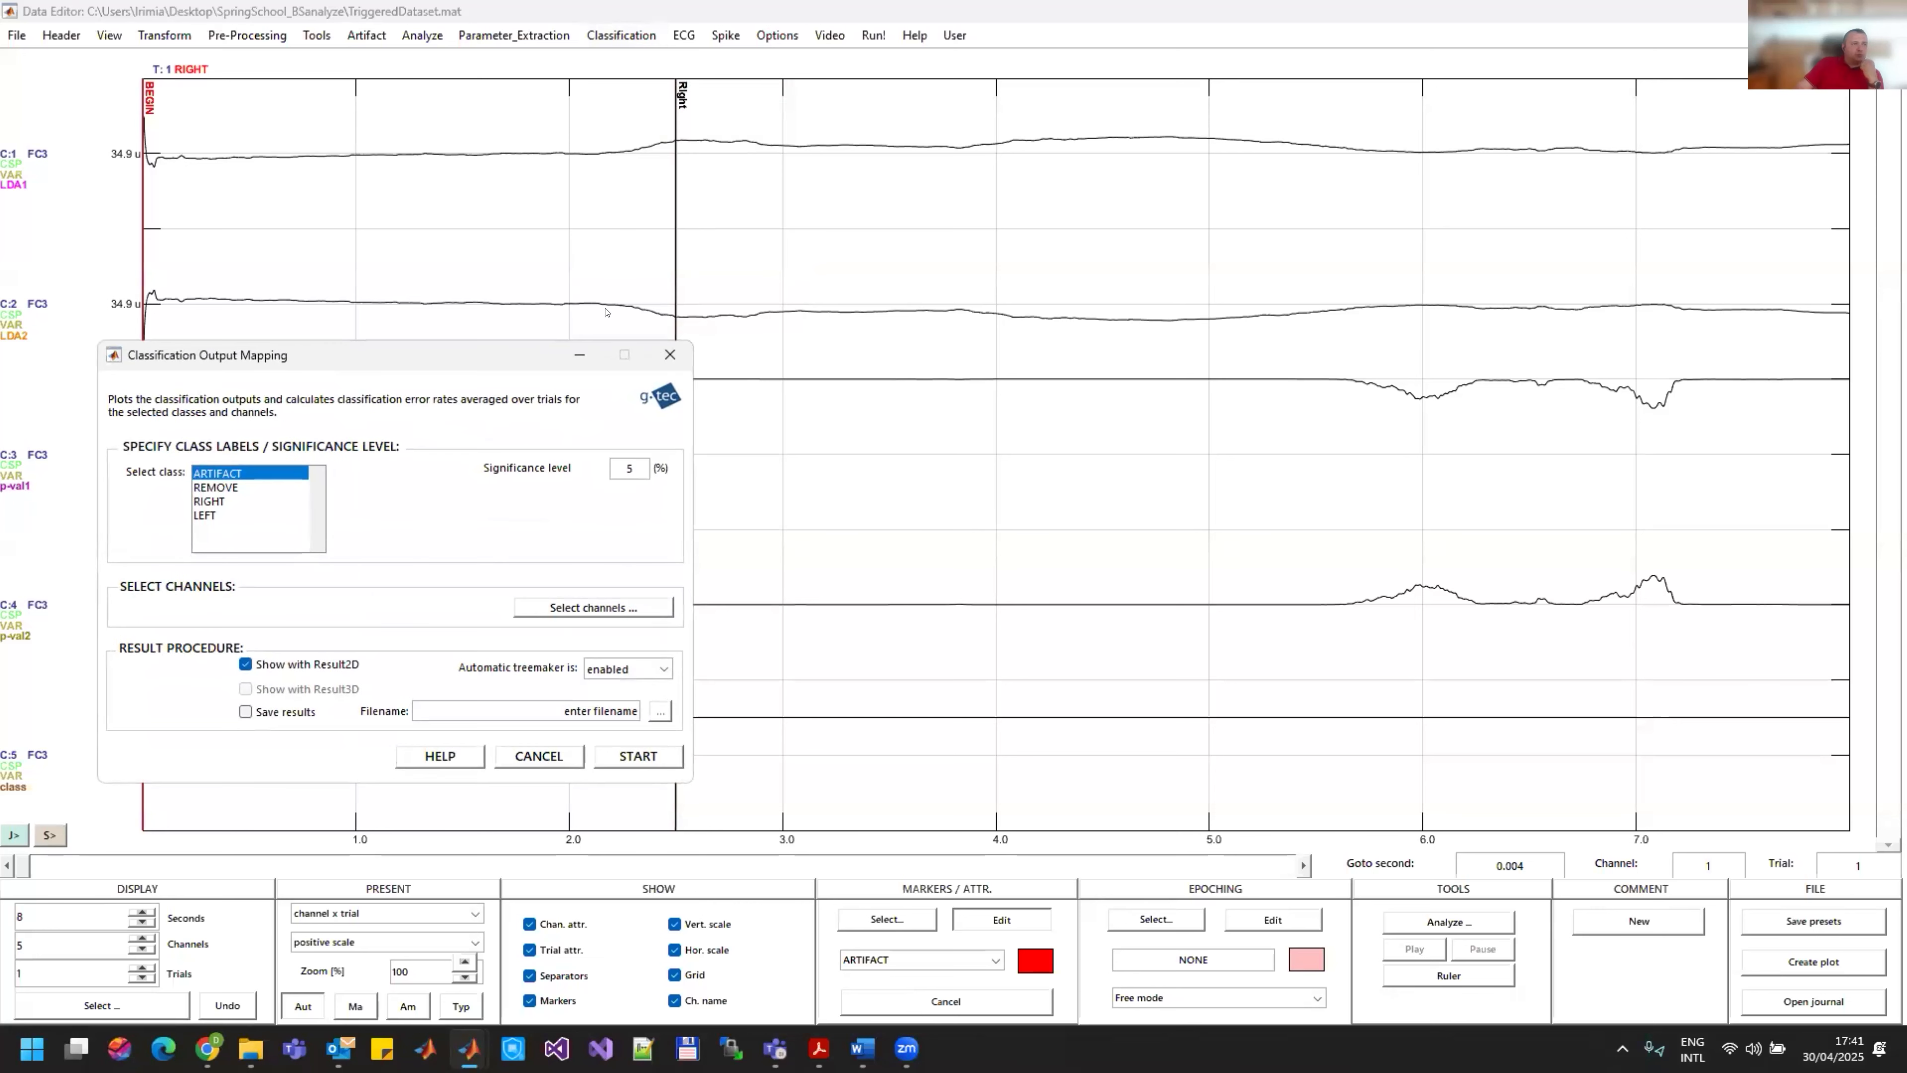
drag(481, 365, 927, 181)
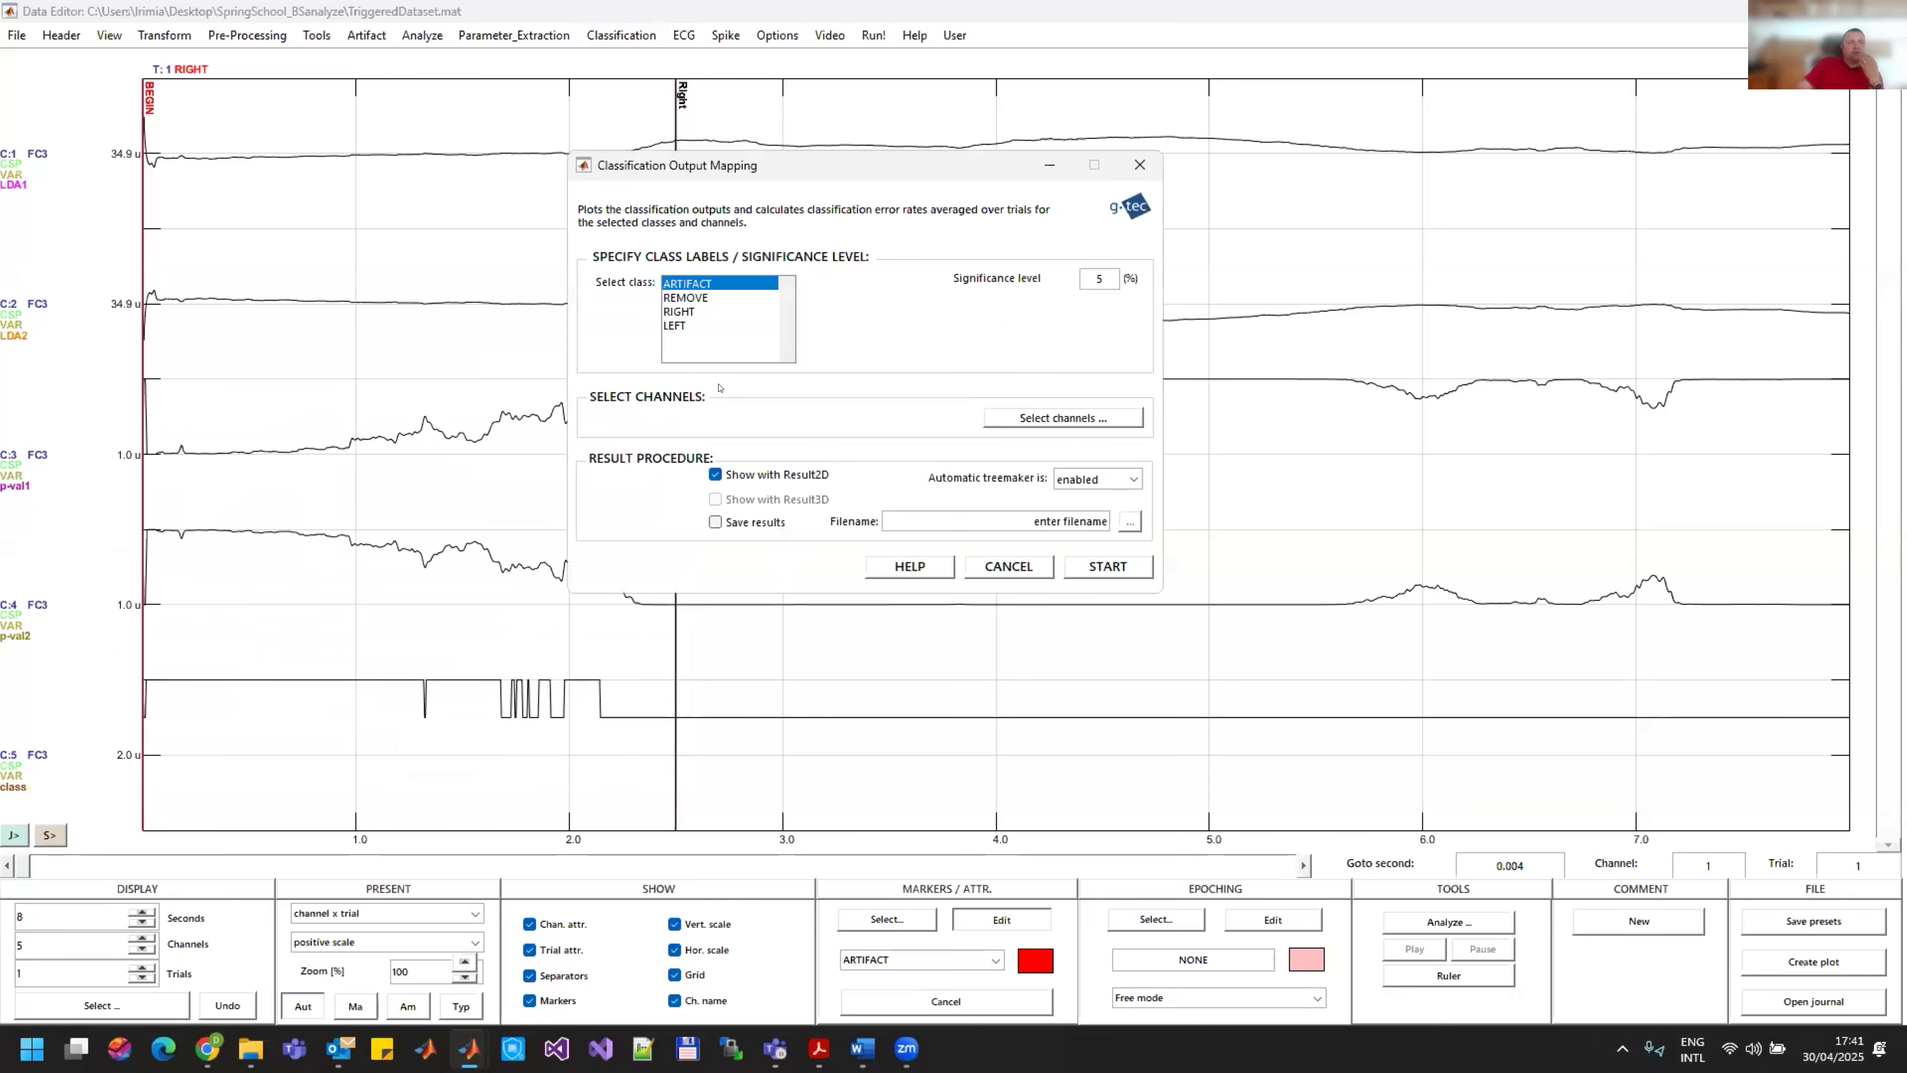
drag(675, 310, 676, 325)
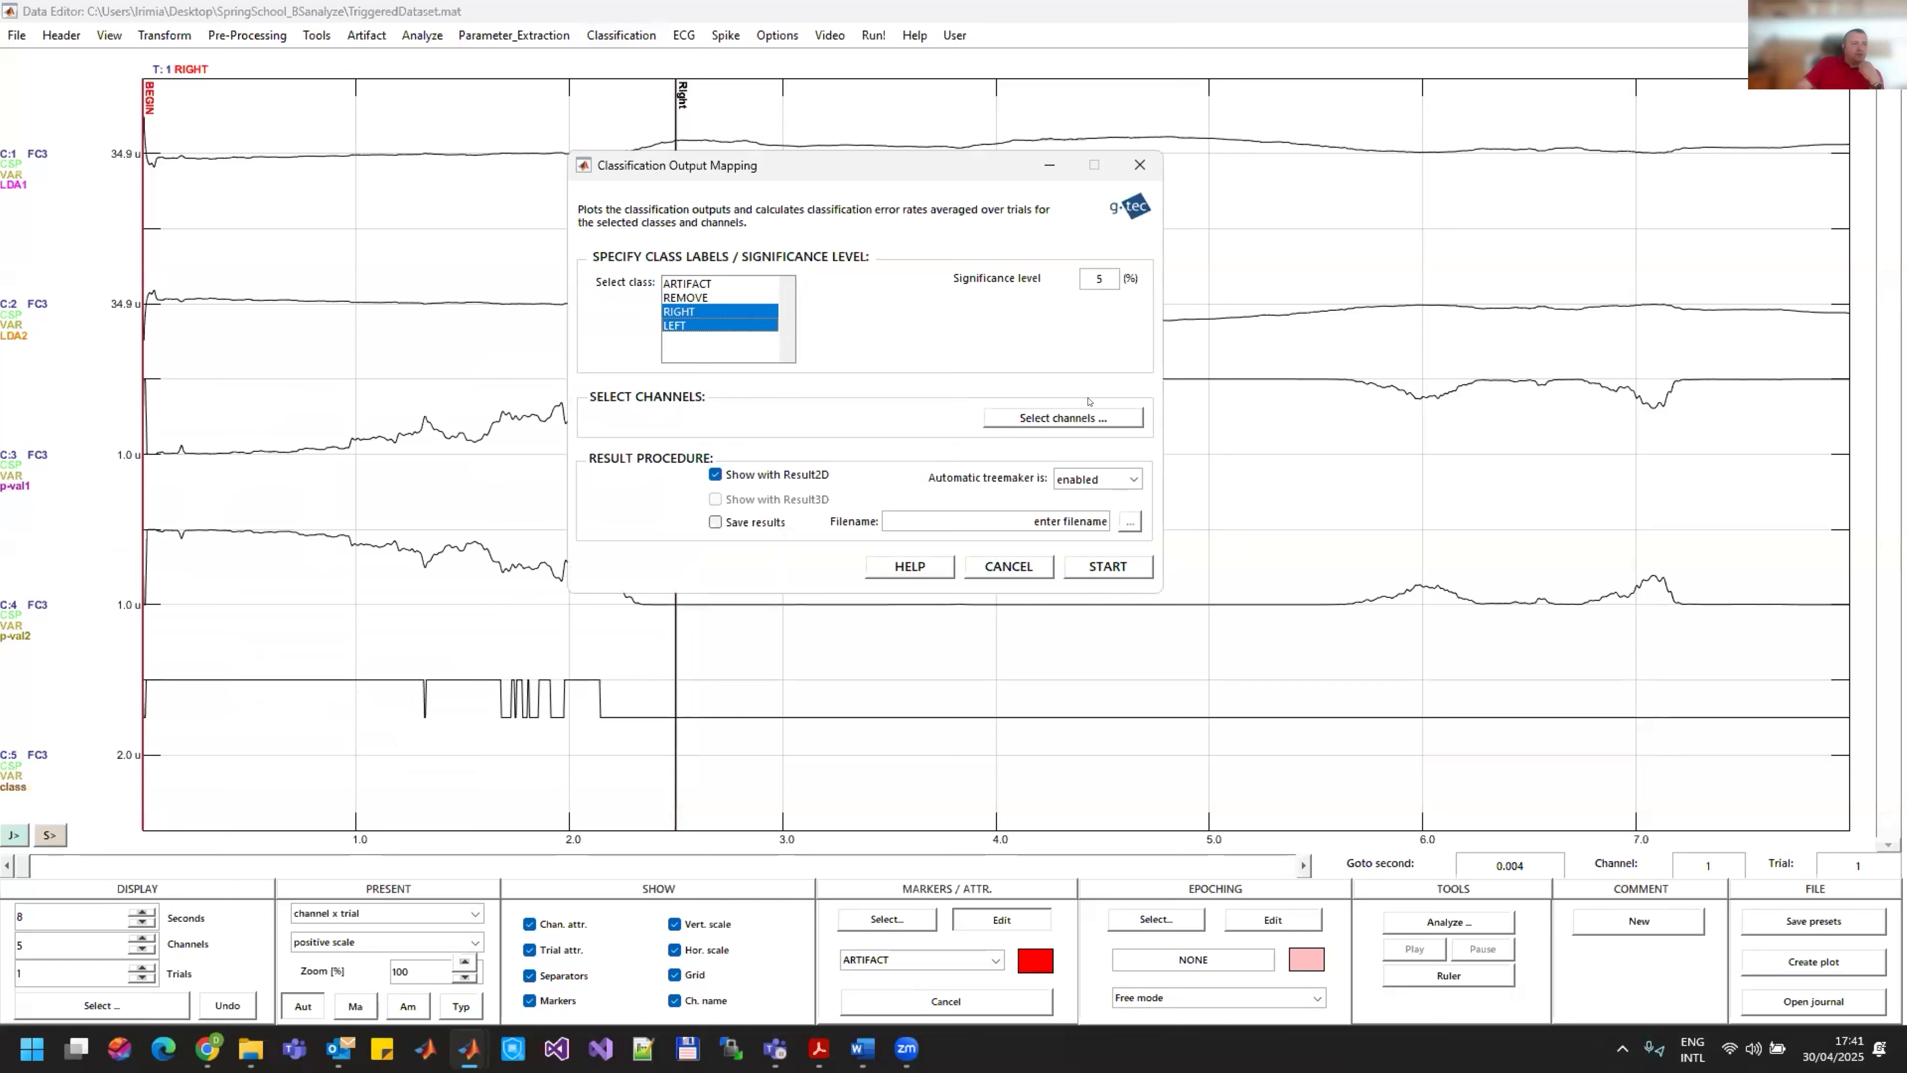
Step: Add channel 1 to the output mapping channels and run the mapping with Result2D display
click(1089, 417)
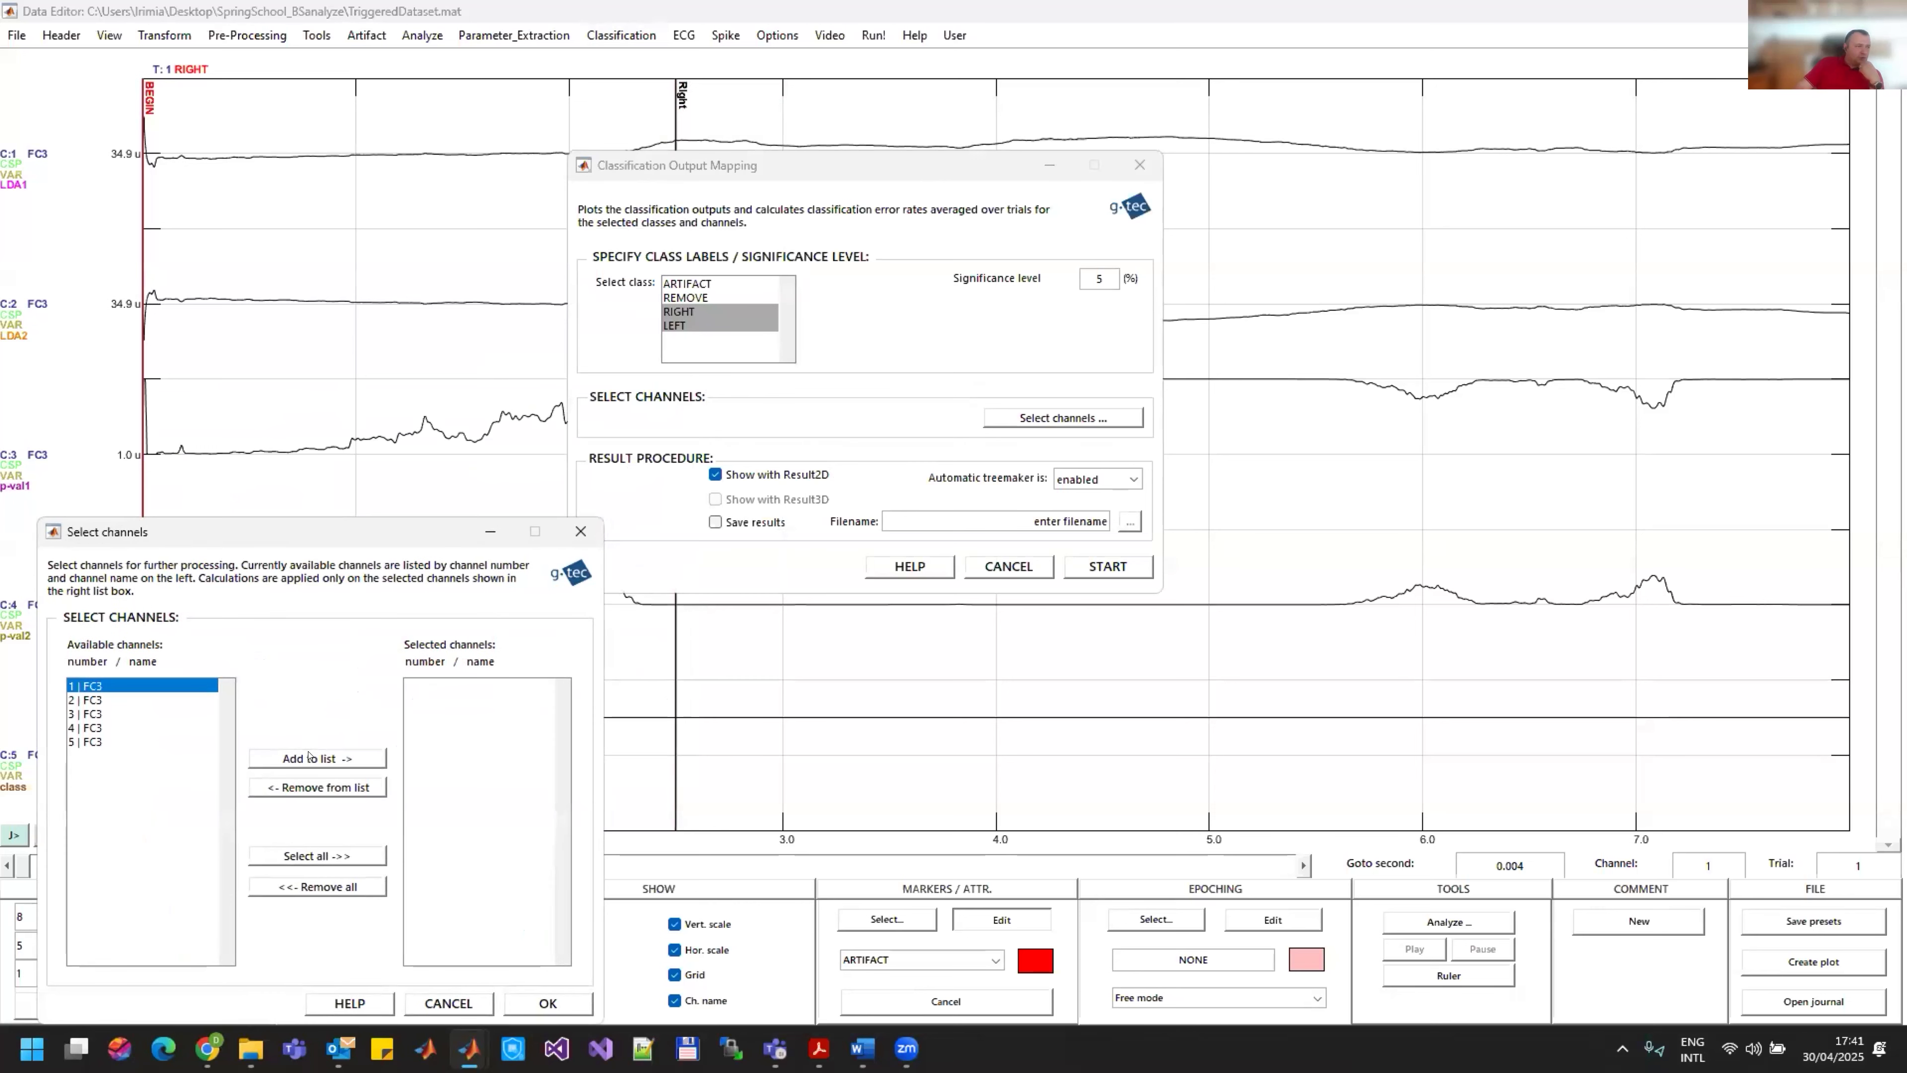
click(308, 758)
click(308, 757)
click(546, 1004)
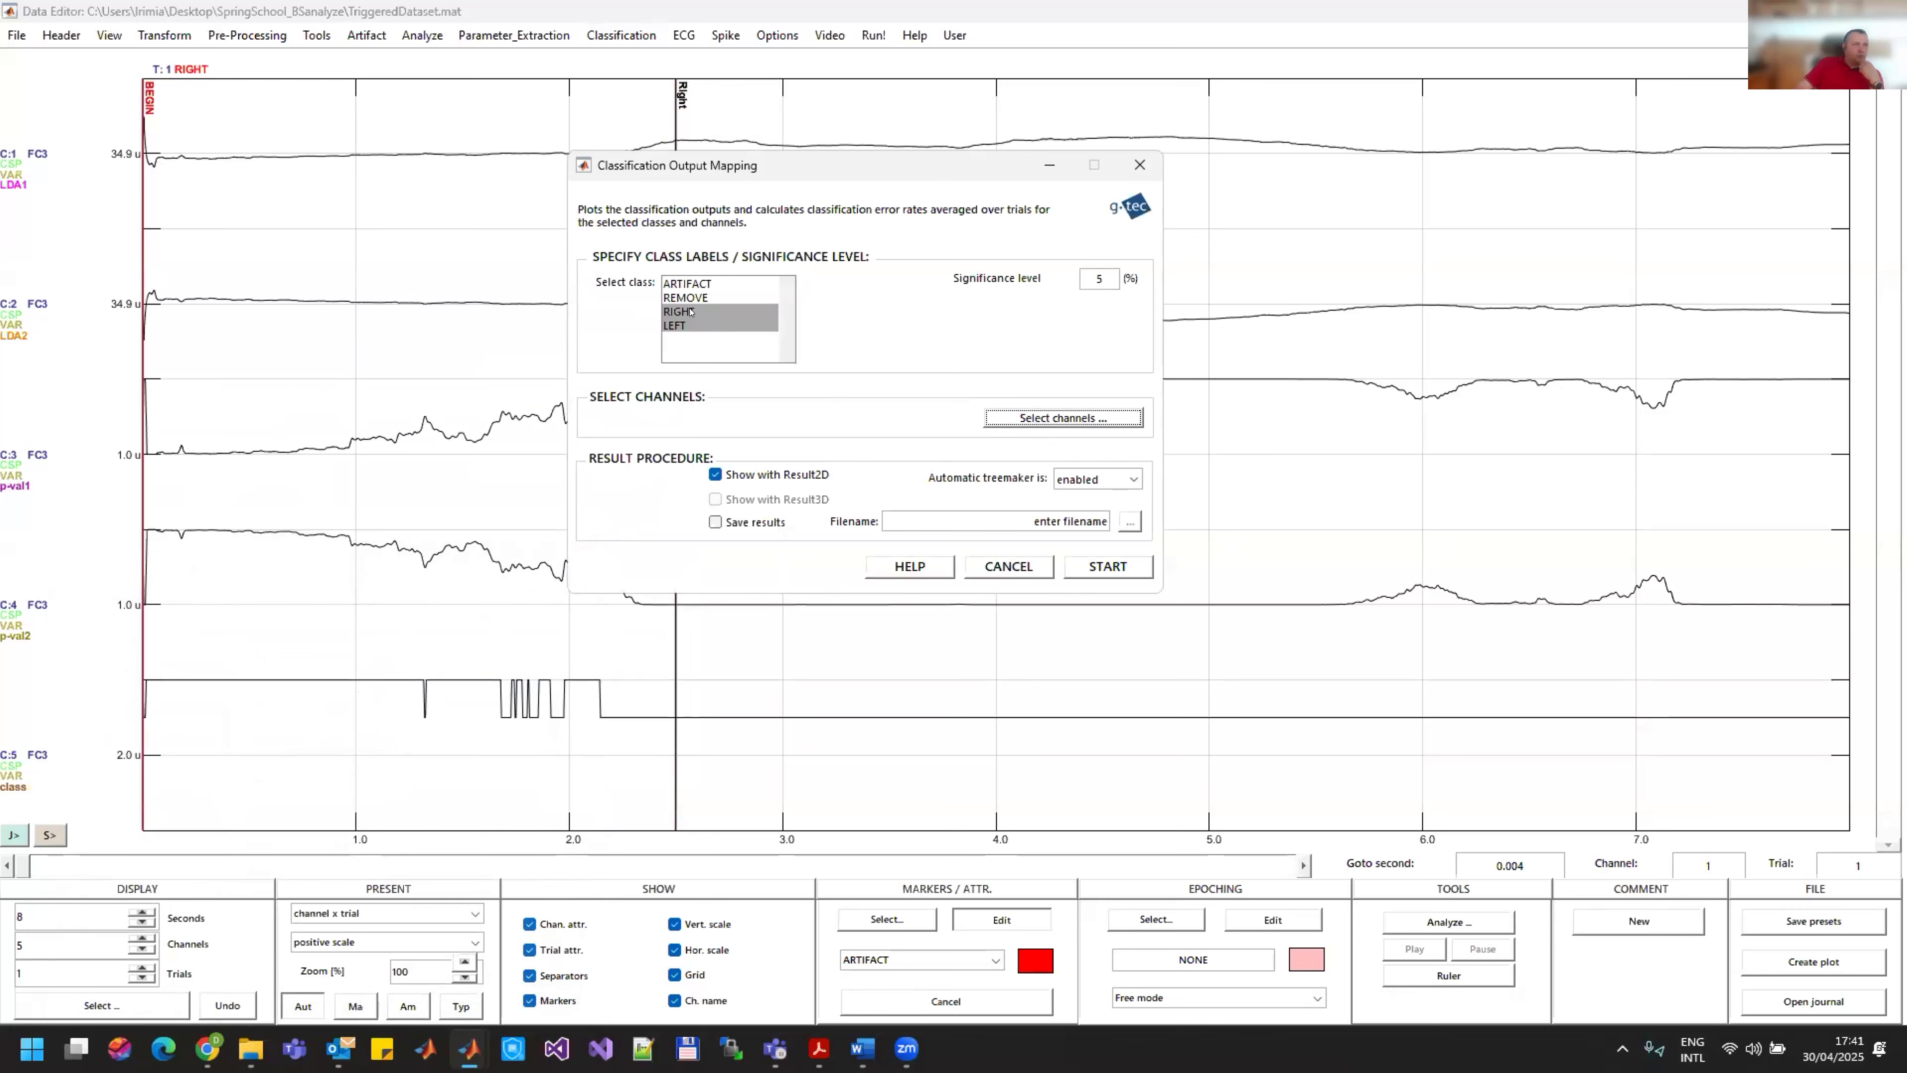
click(1118, 565)
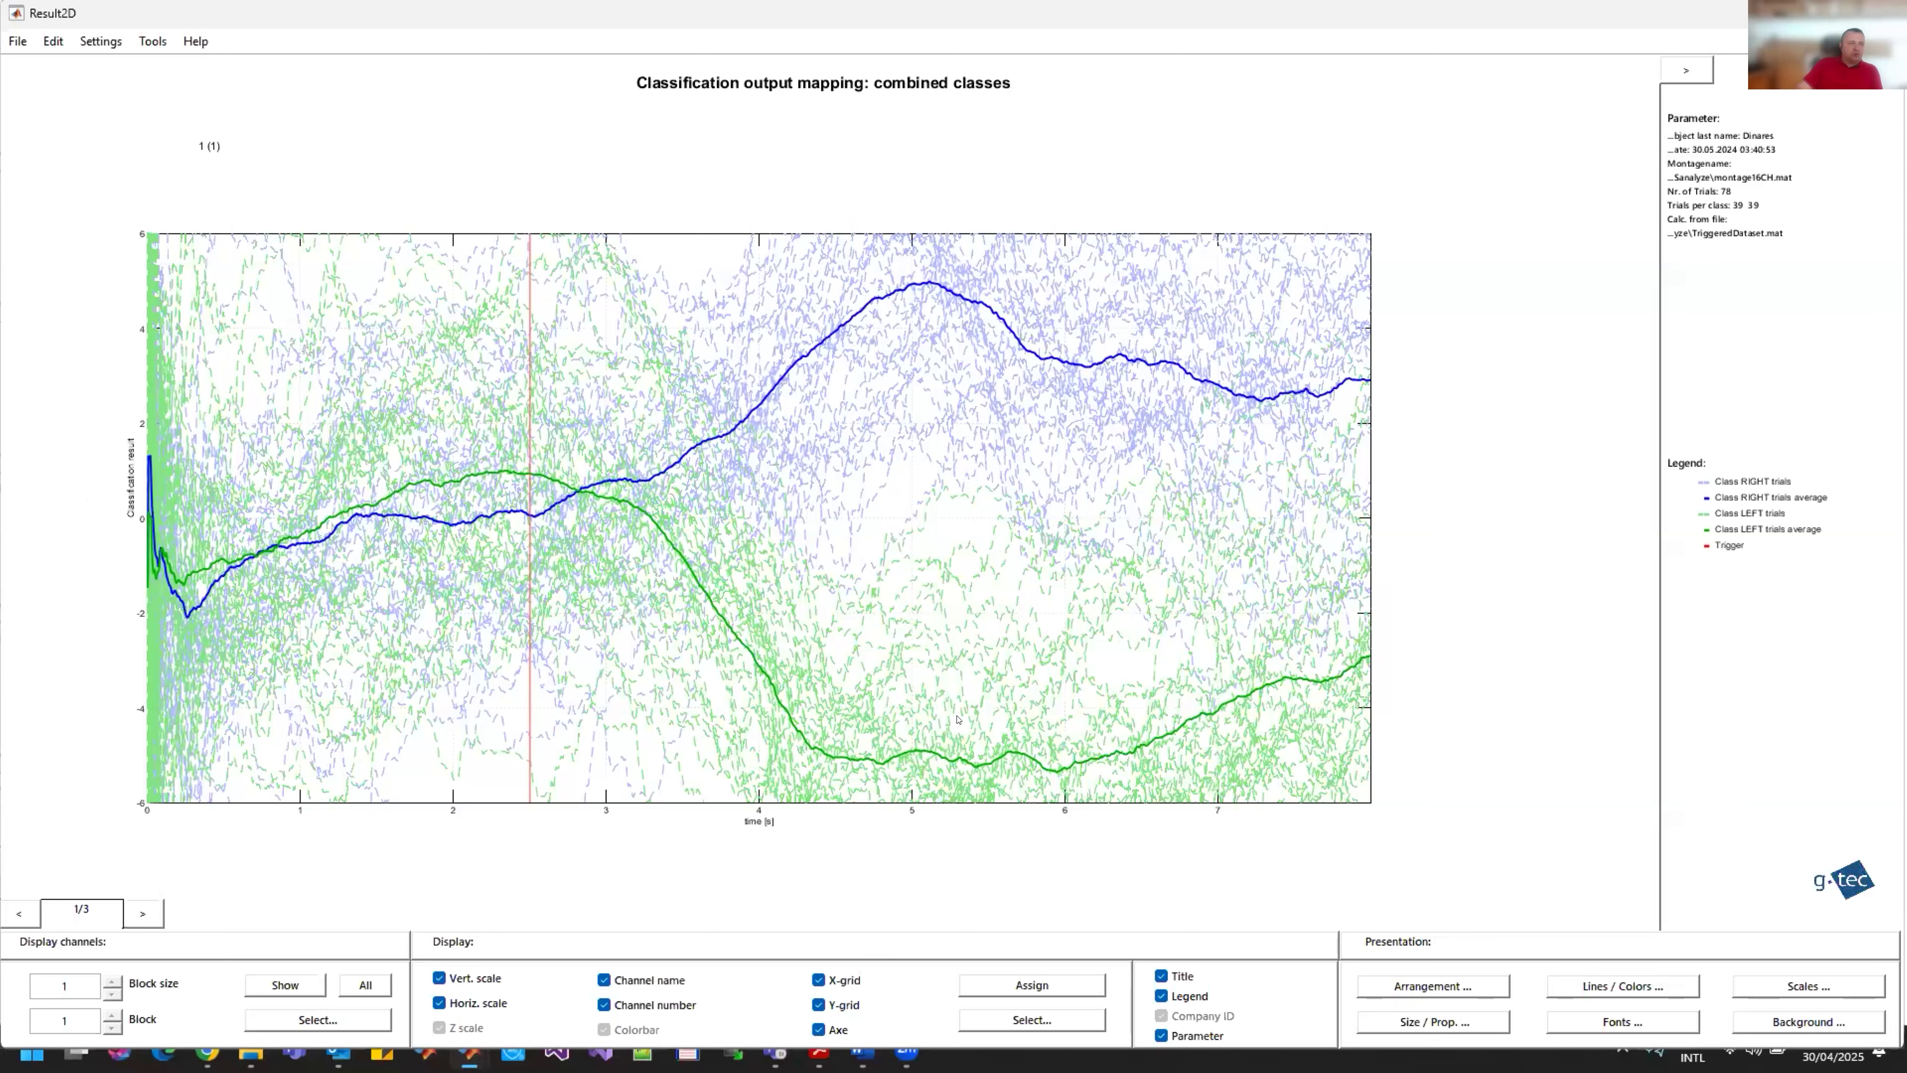
Step: Review the single-class output and error-rate plots, discard the unsaved result and close the output mapping
click(135, 913)
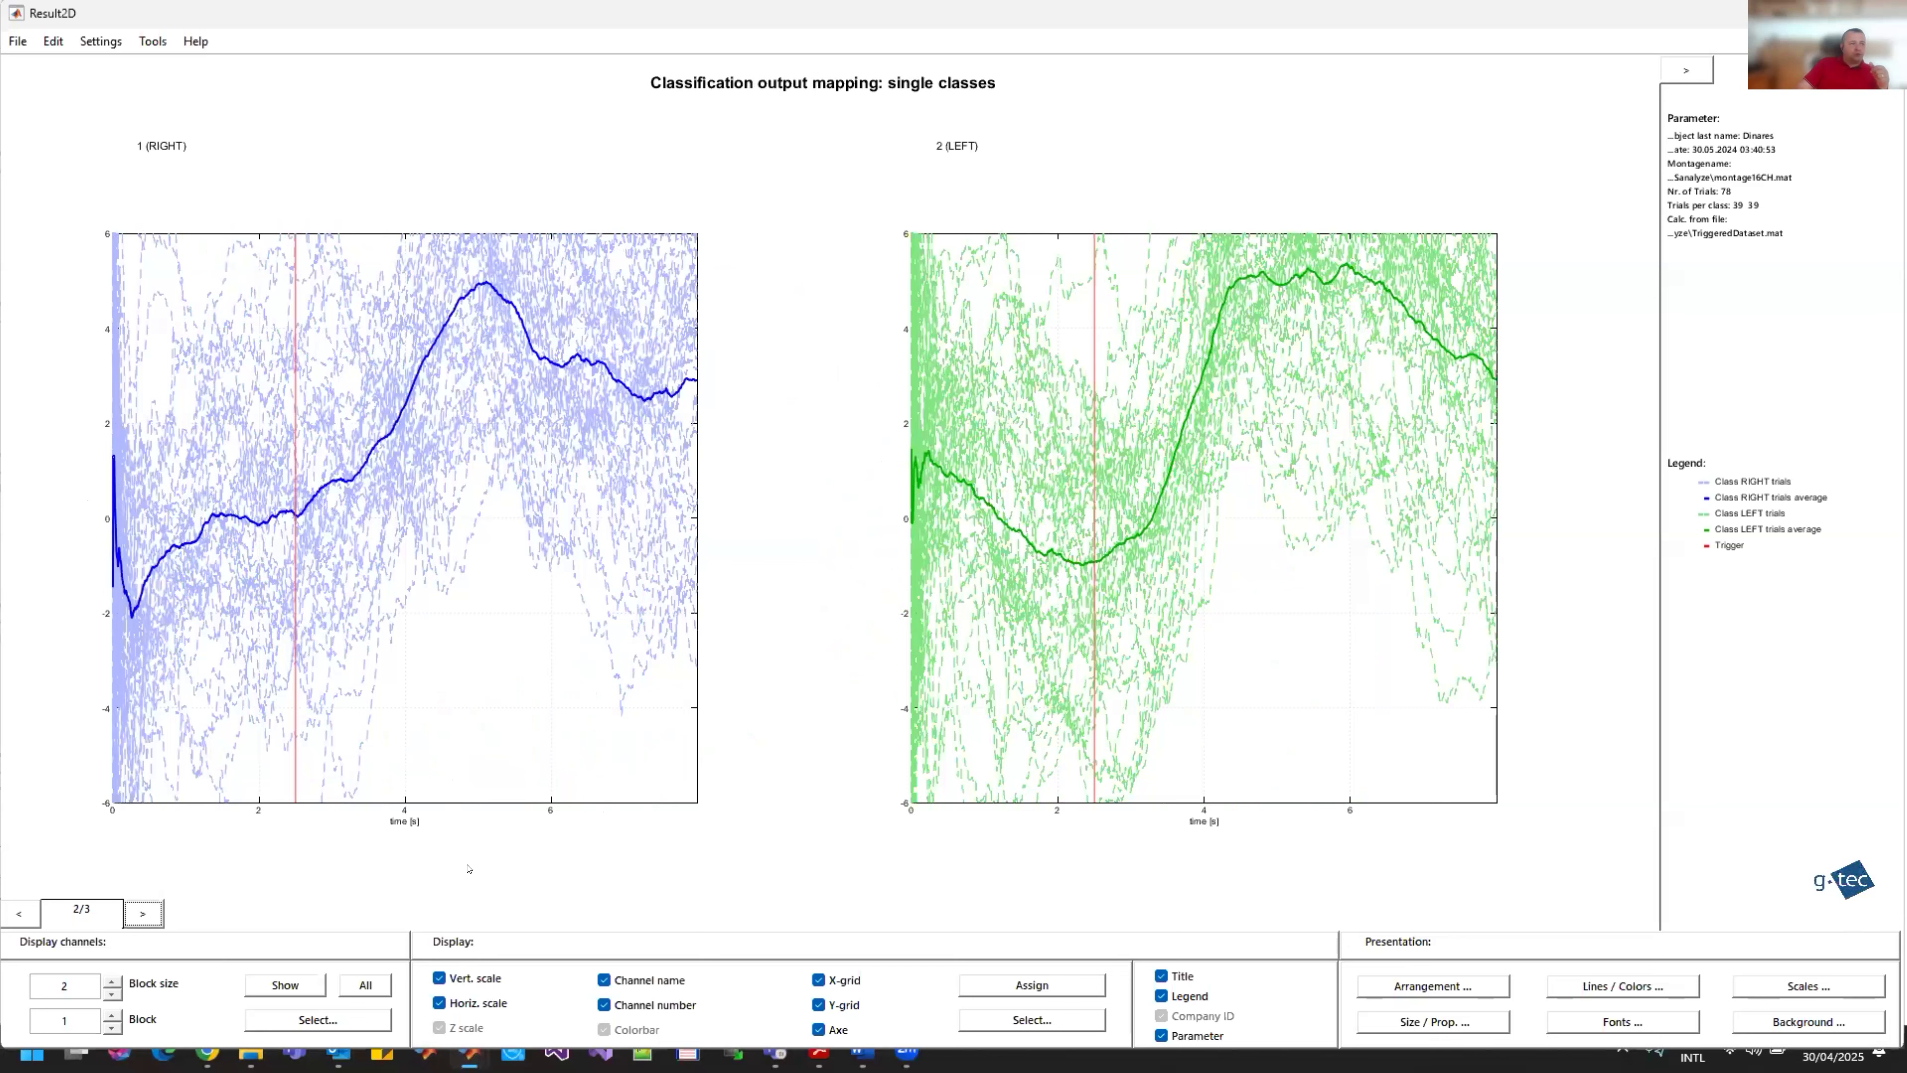
click(143, 915)
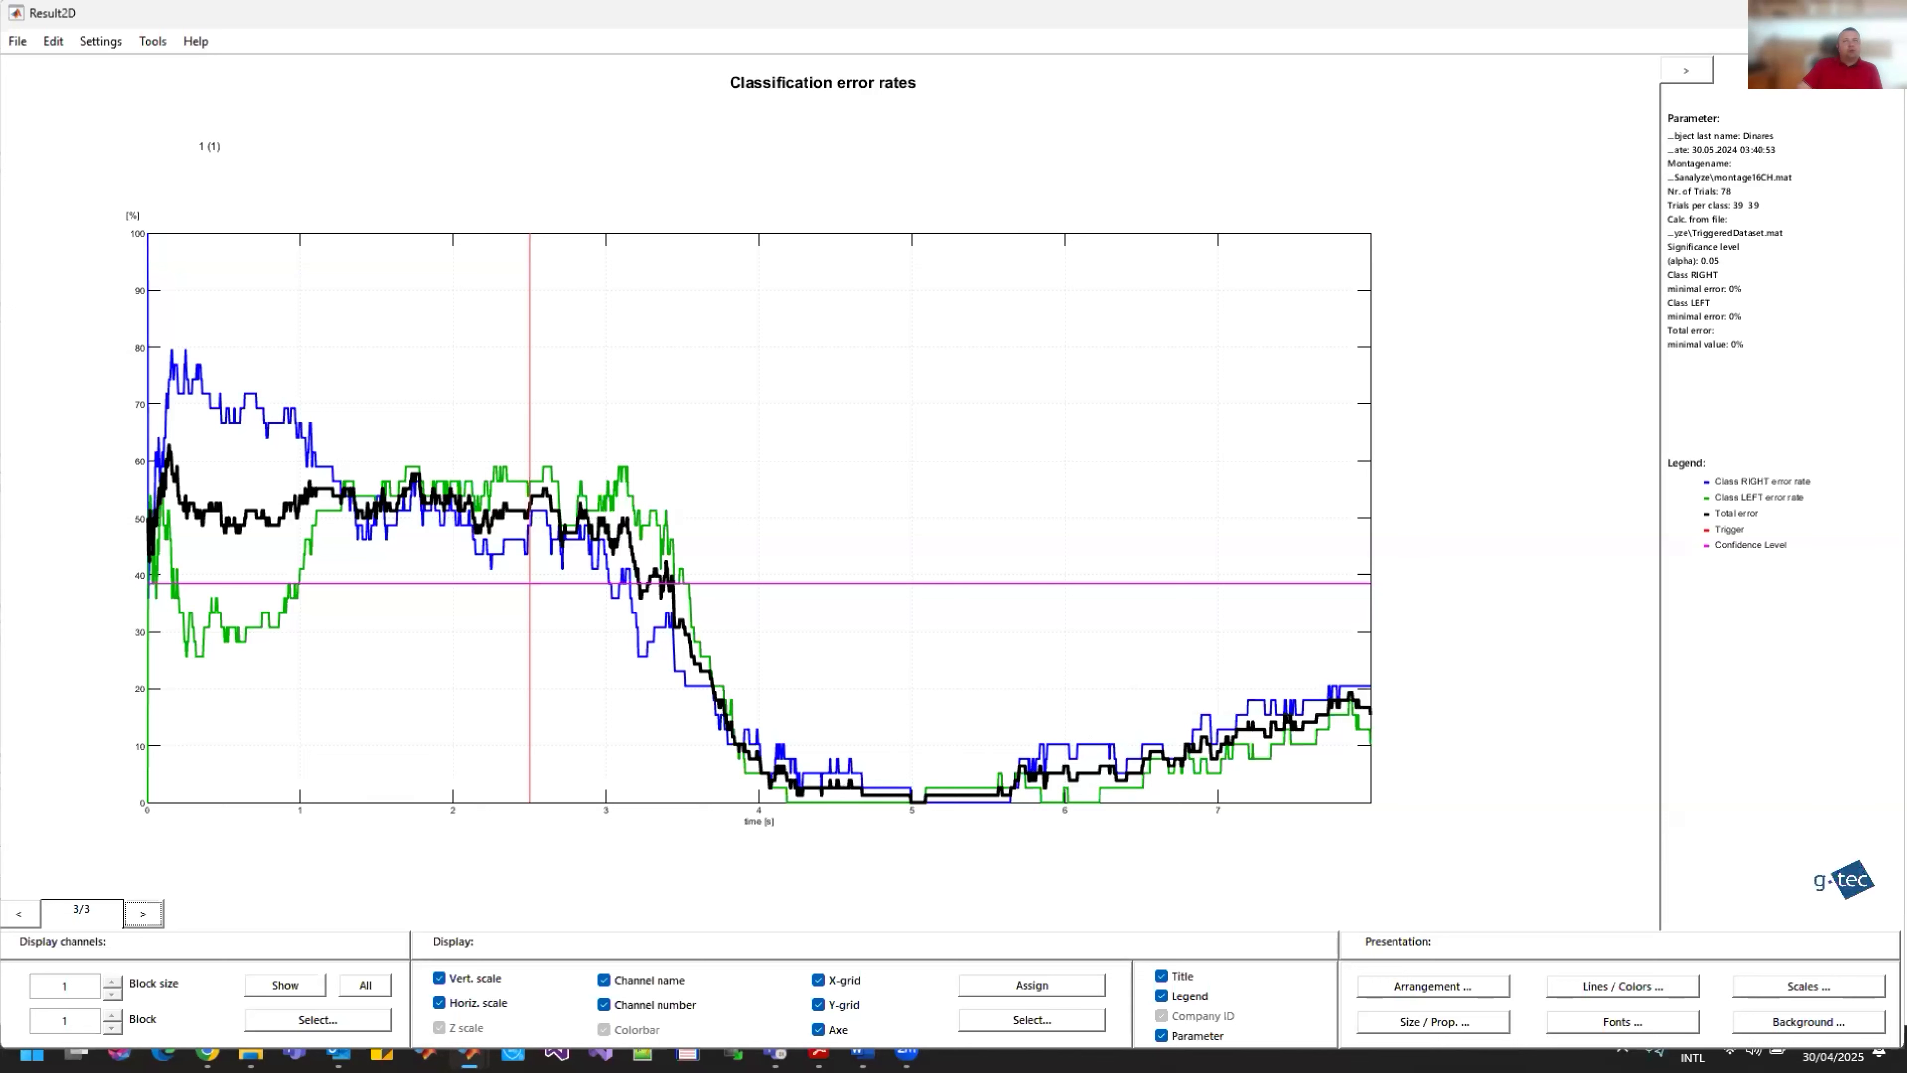
click(1883, 13)
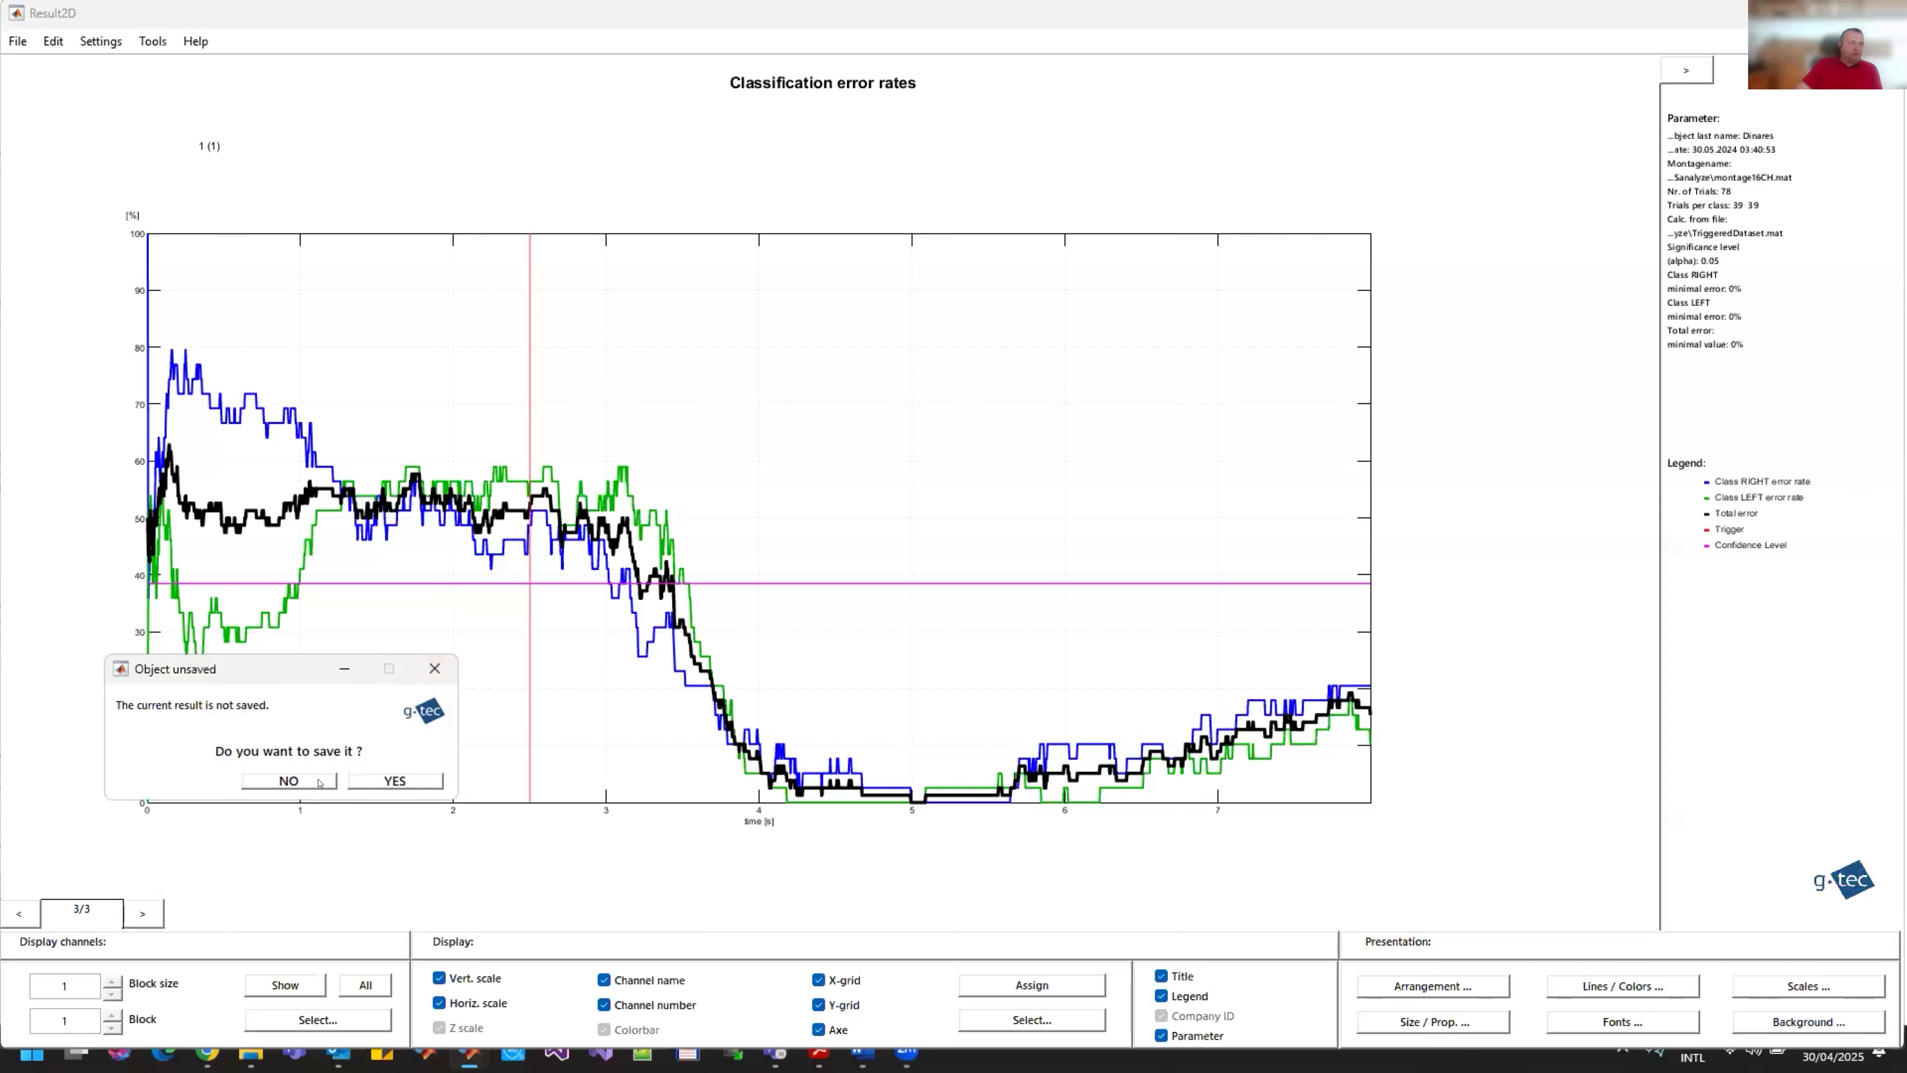
click(289, 781)
click(1008, 568)
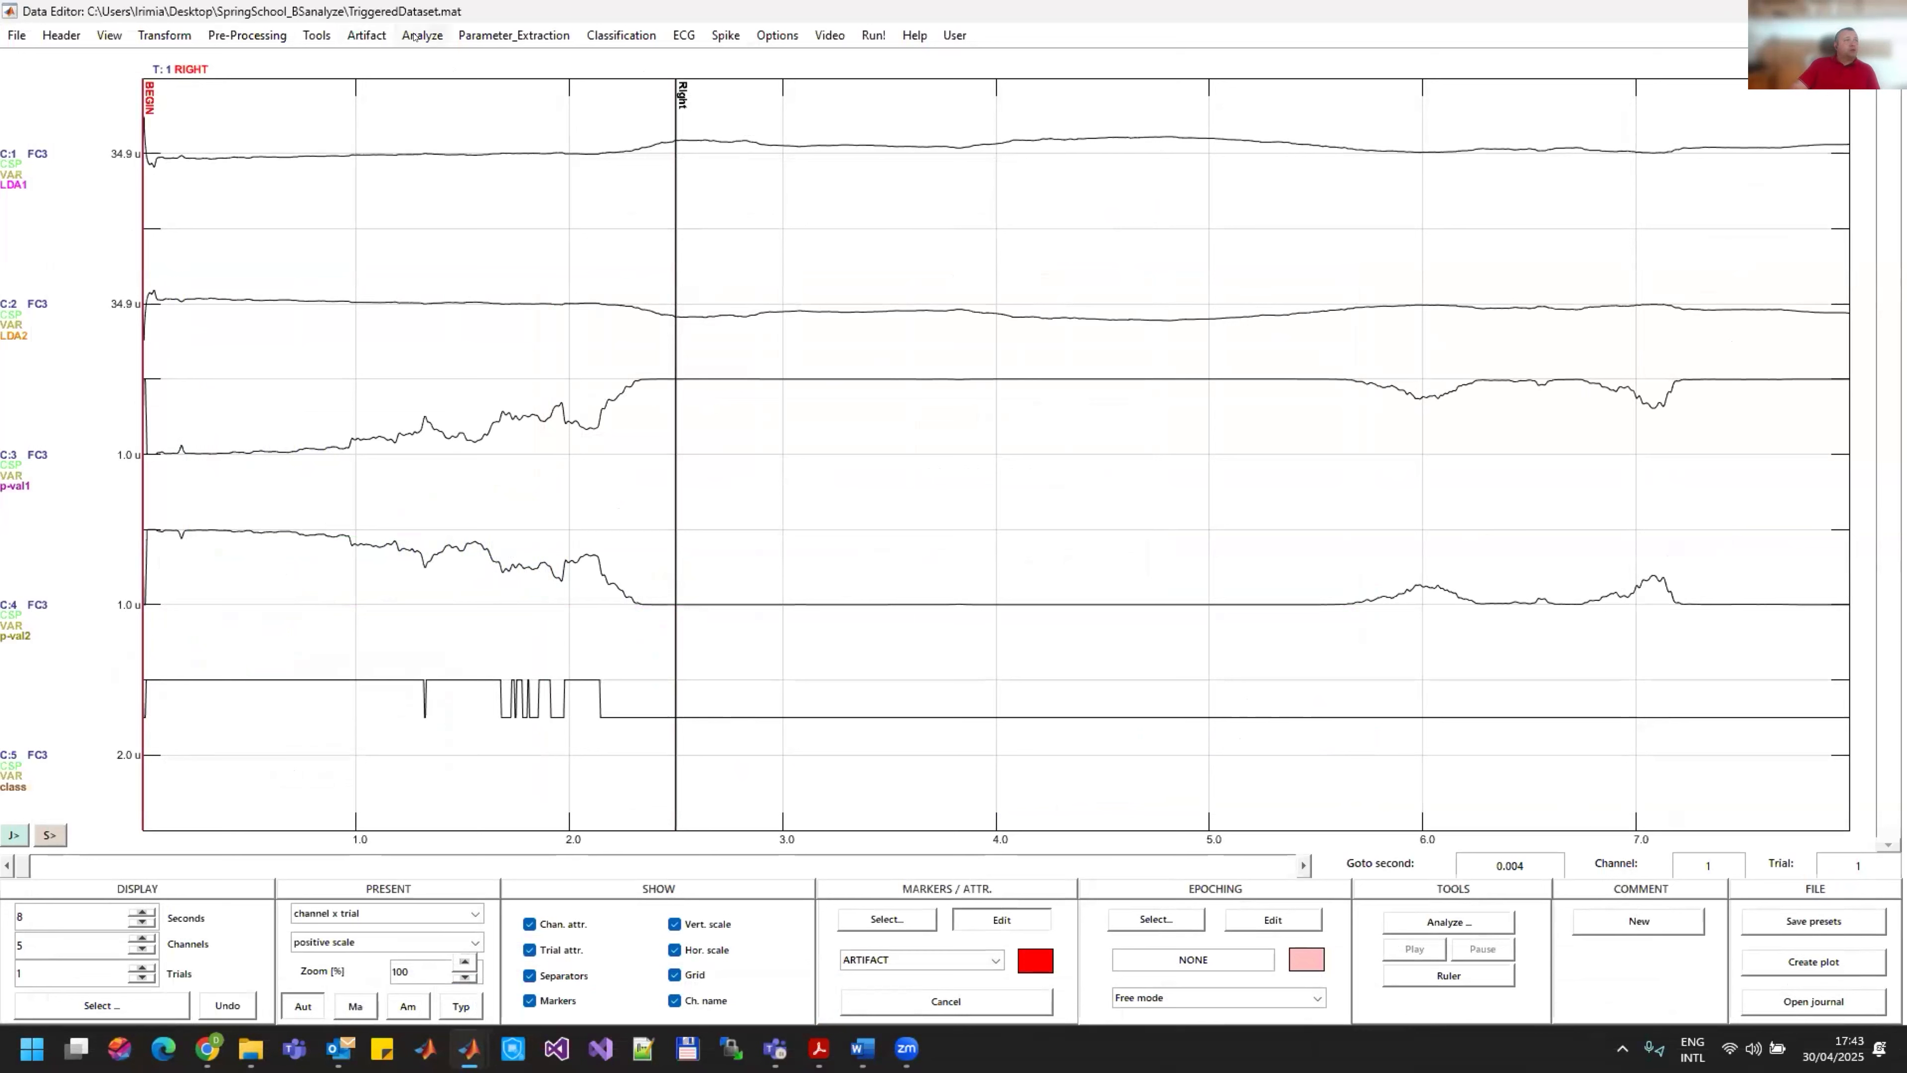
Step: Reload the original TriggeredDataset file into the Data Editor
click(16, 35)
click(53, 59)
double_click(450, 320)
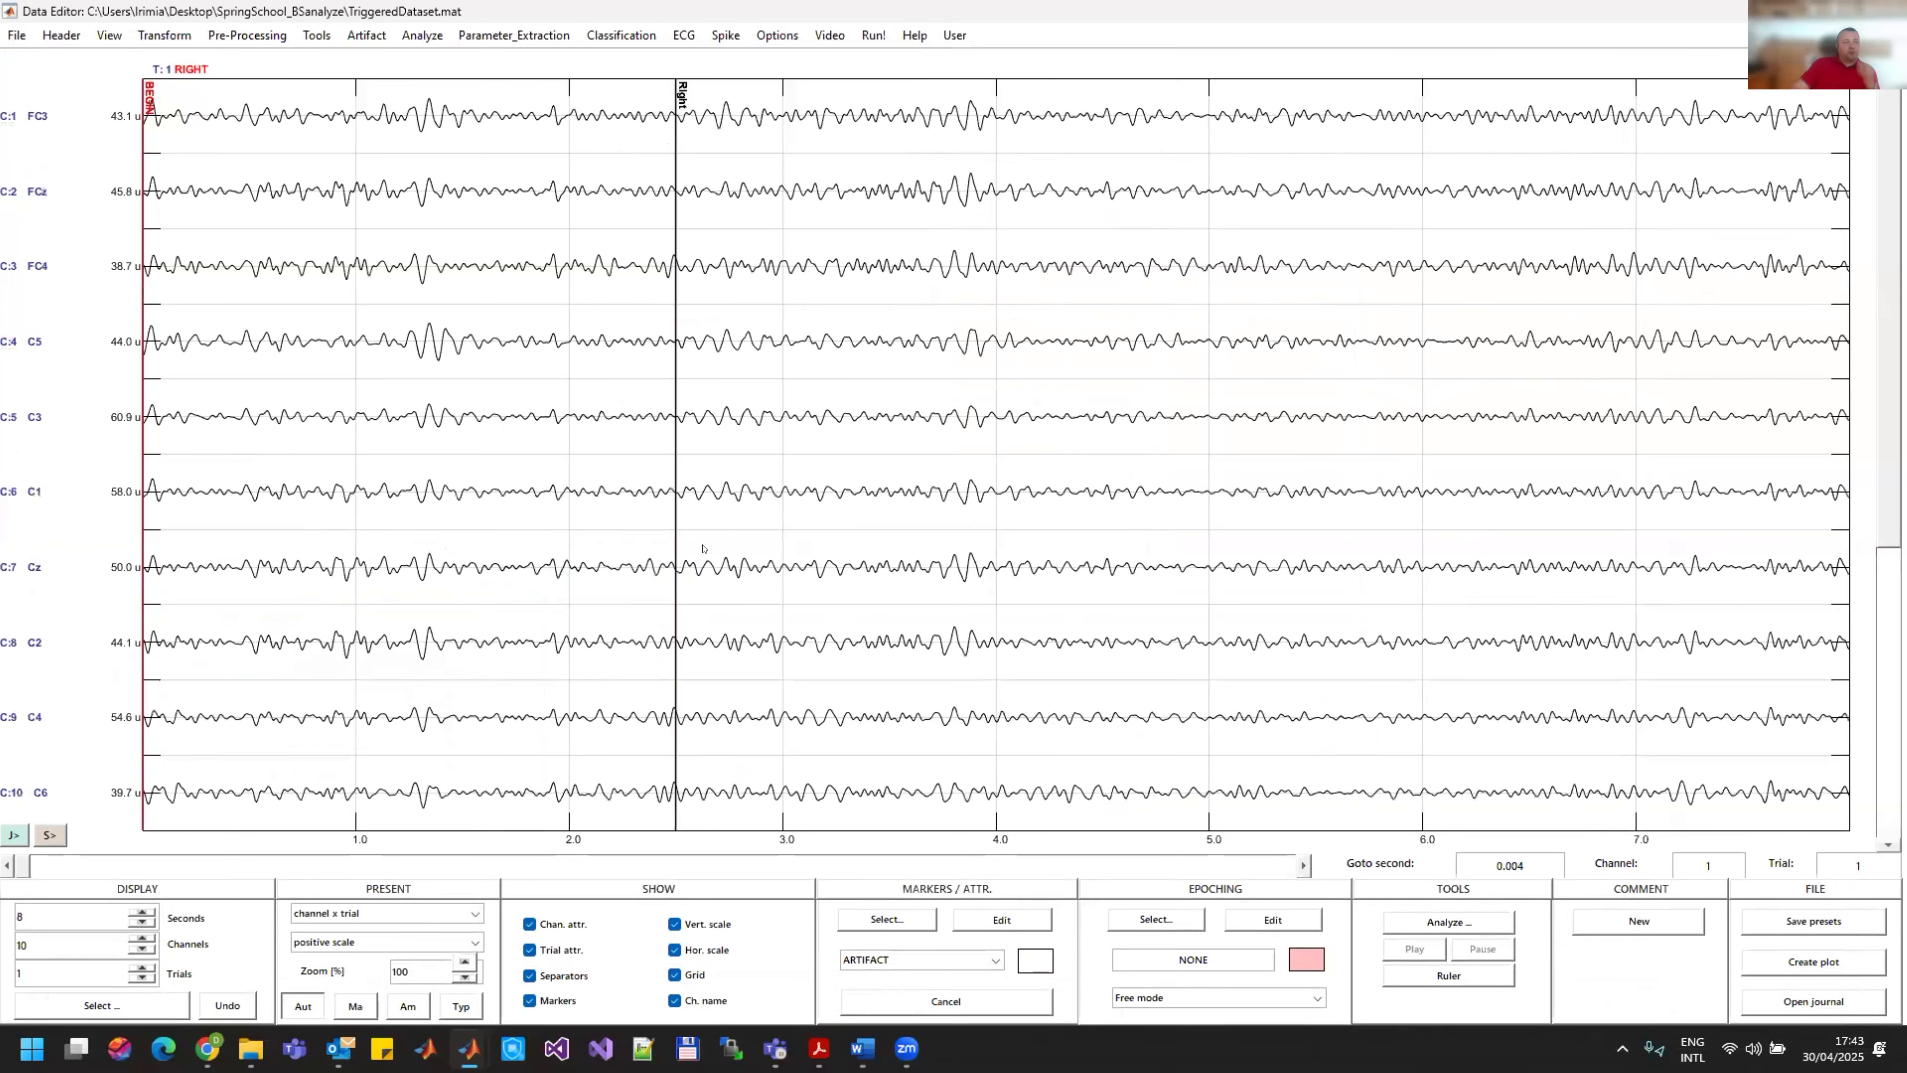
Step: Open Common Spatial Patterns, set the data window from 5000 to 7000 ms, enable Result3D display and try starting the calculation
click(420, 35)
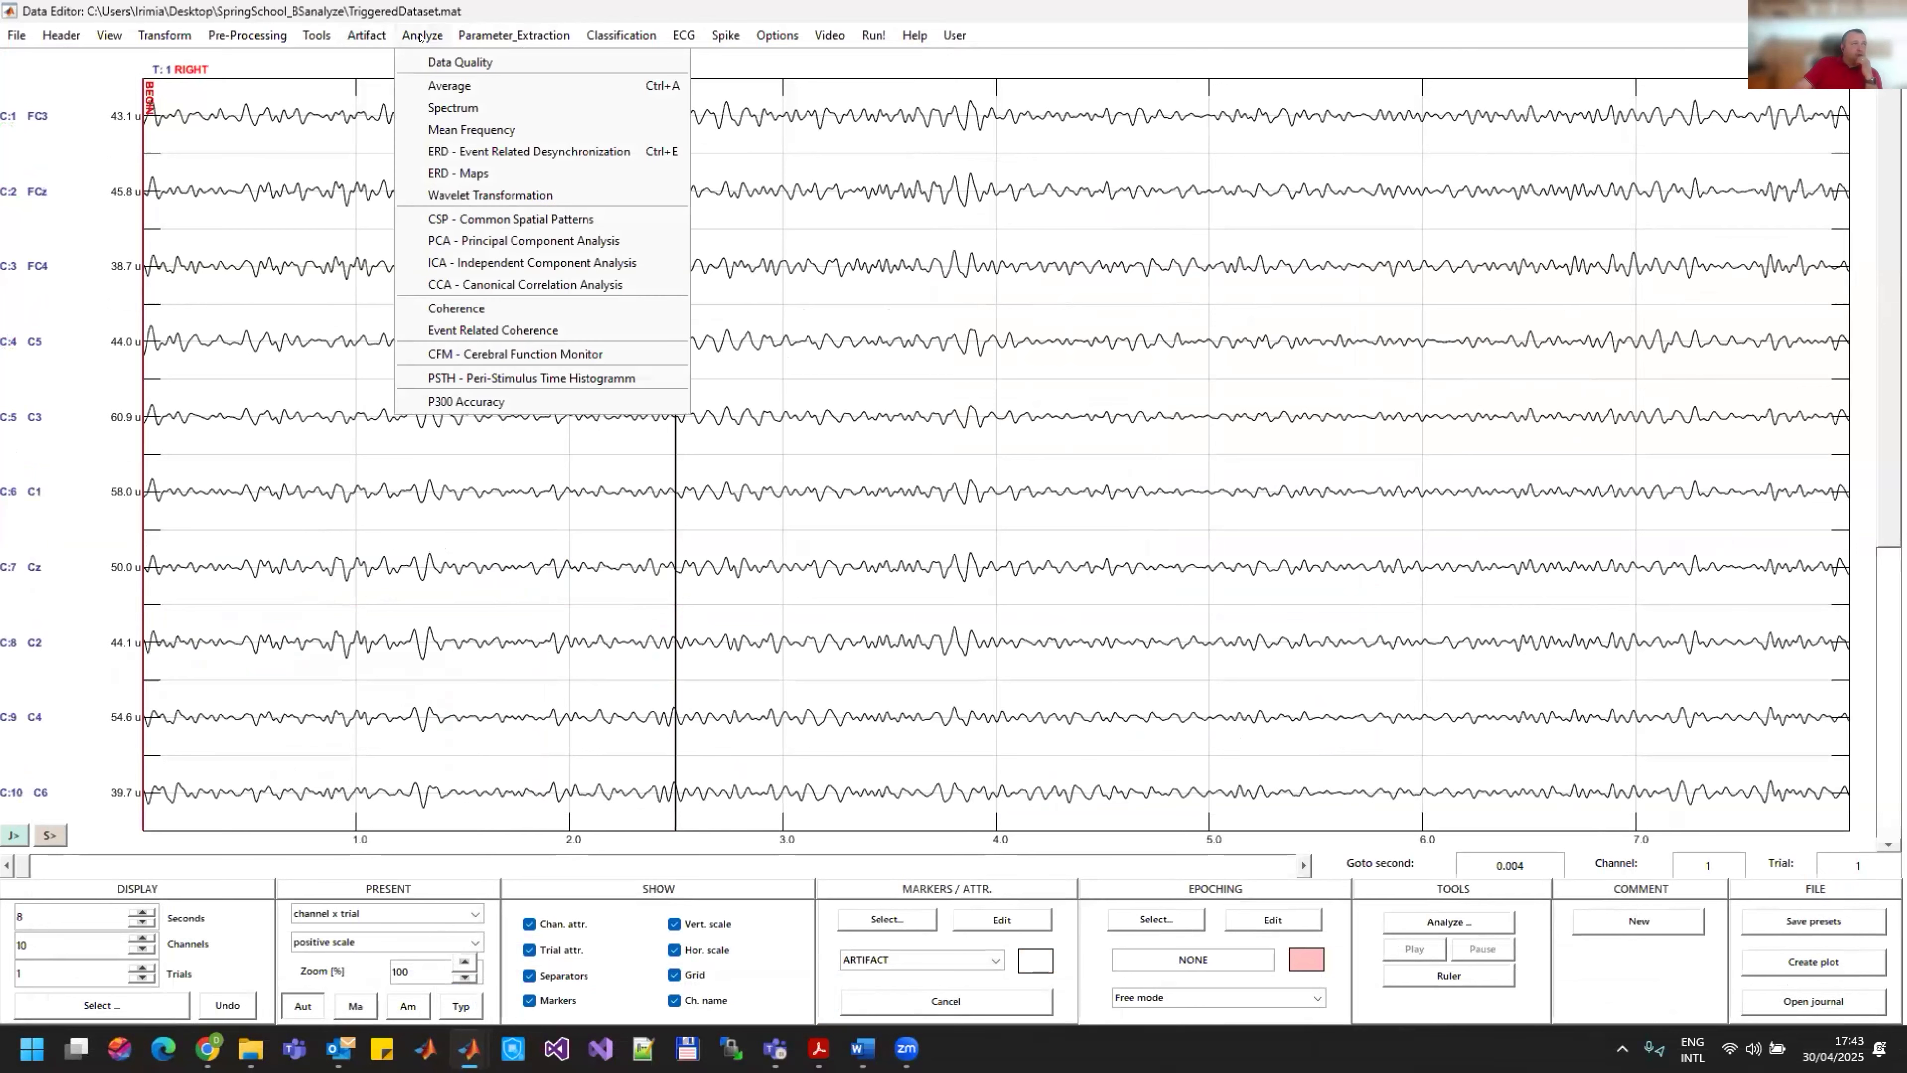
click(479, 218)
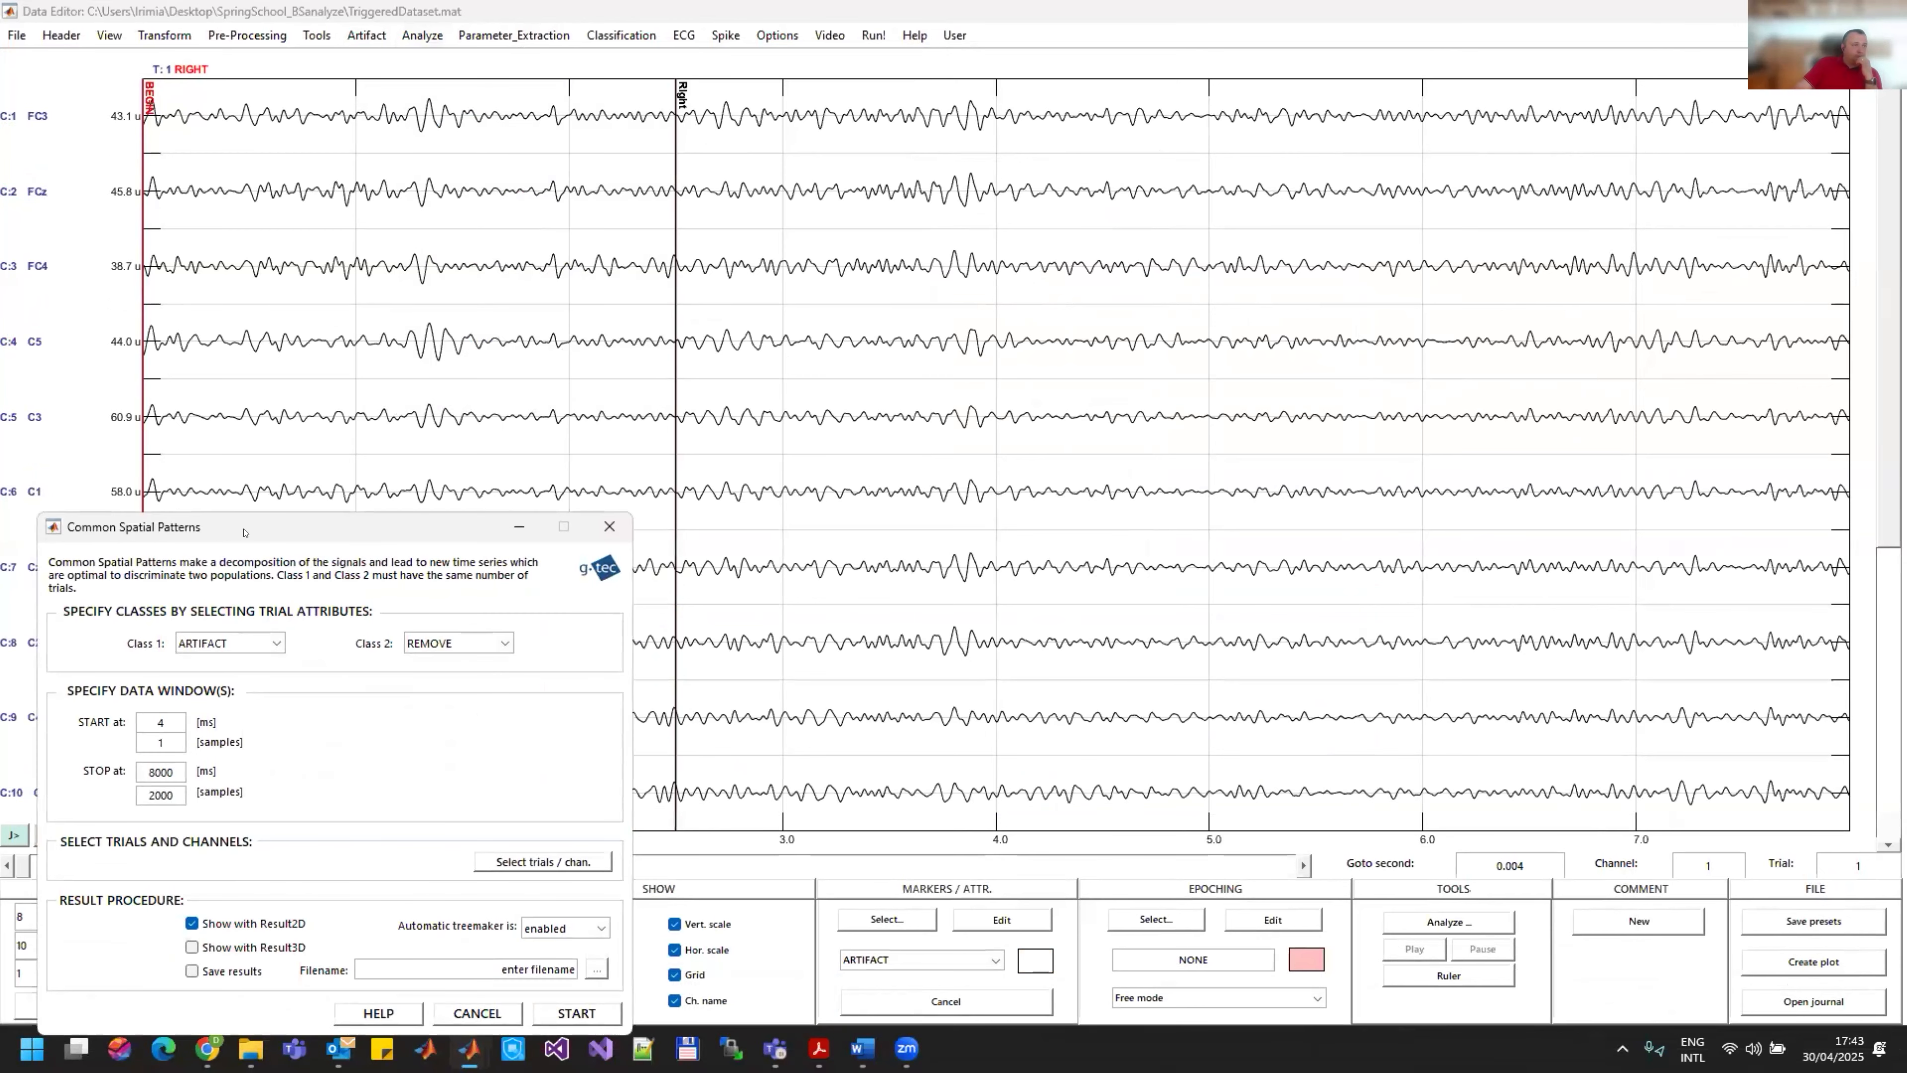
drag(246, 531, 824, 188)
double_click(720, 382)
text(5000)
double_click(741, 428)
text(7000)
click(958, 372)
click(811, 605)
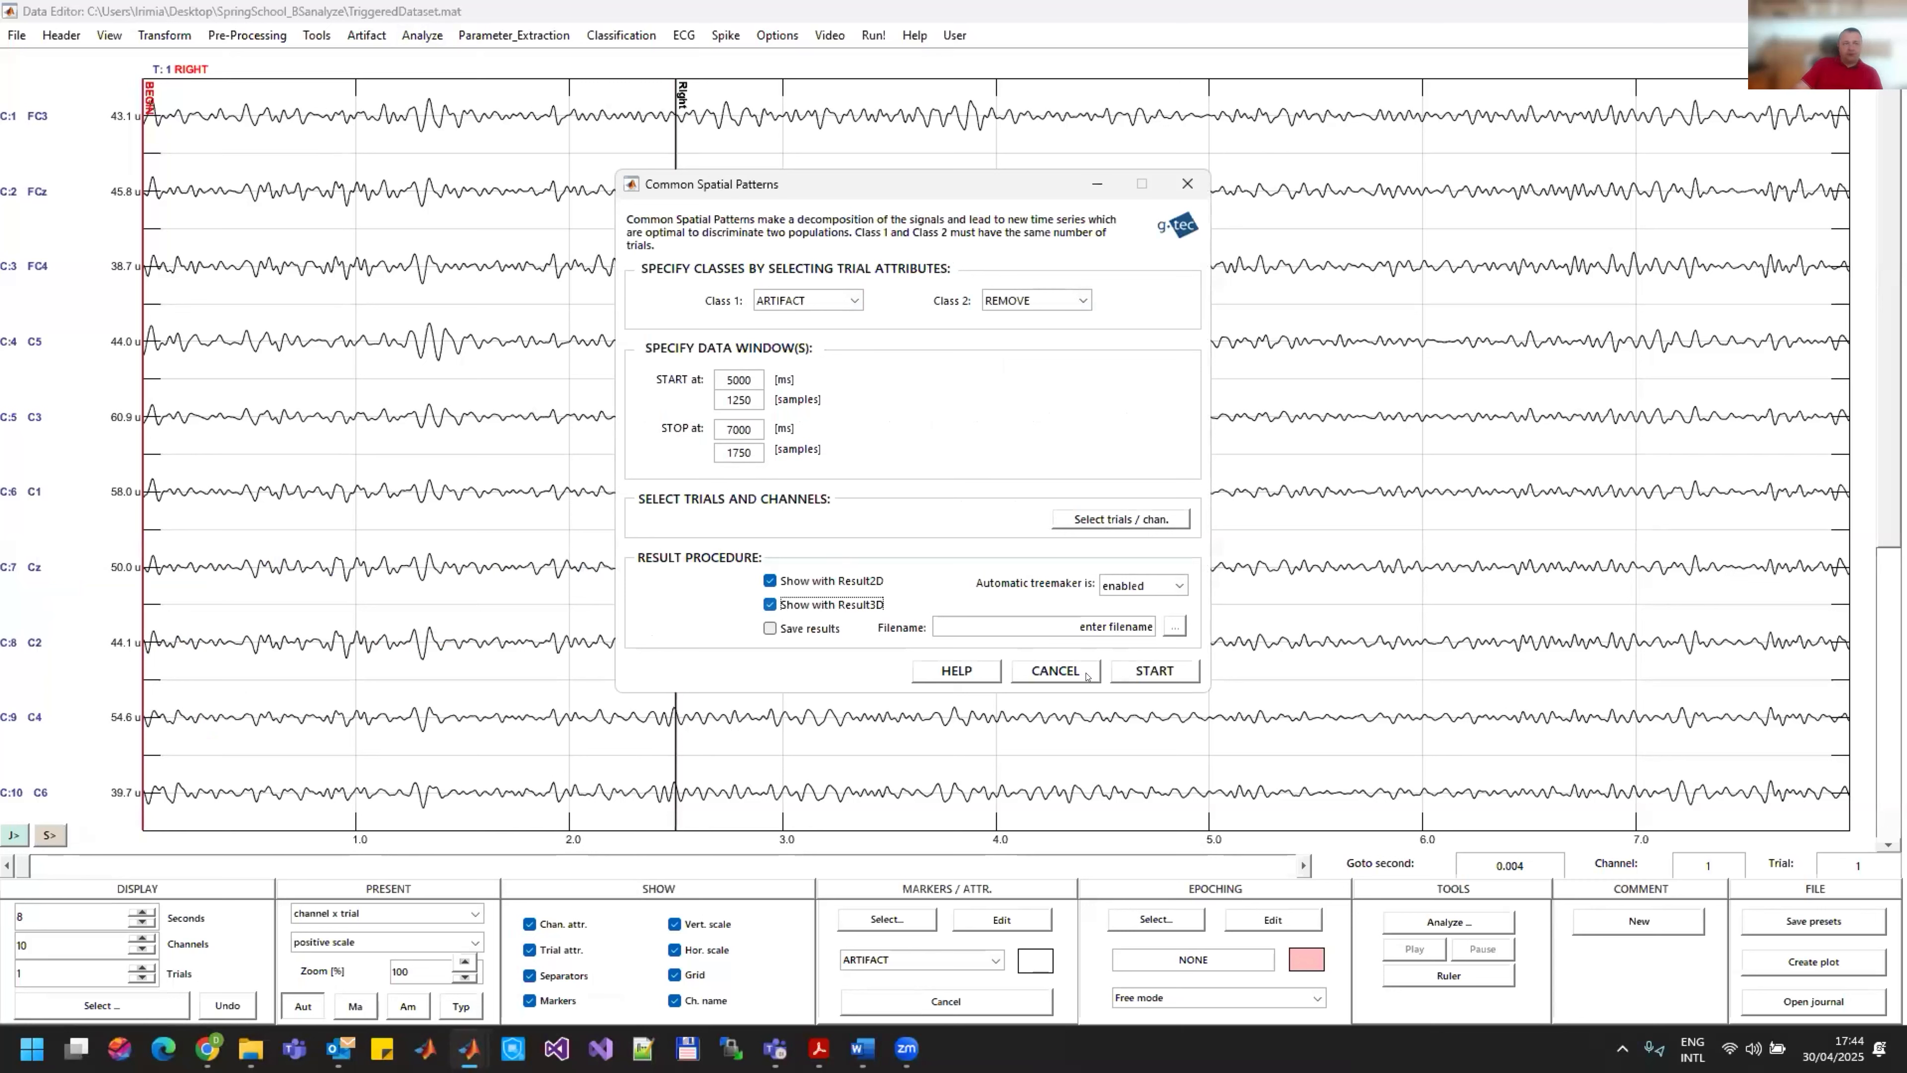
click(1153, 671)
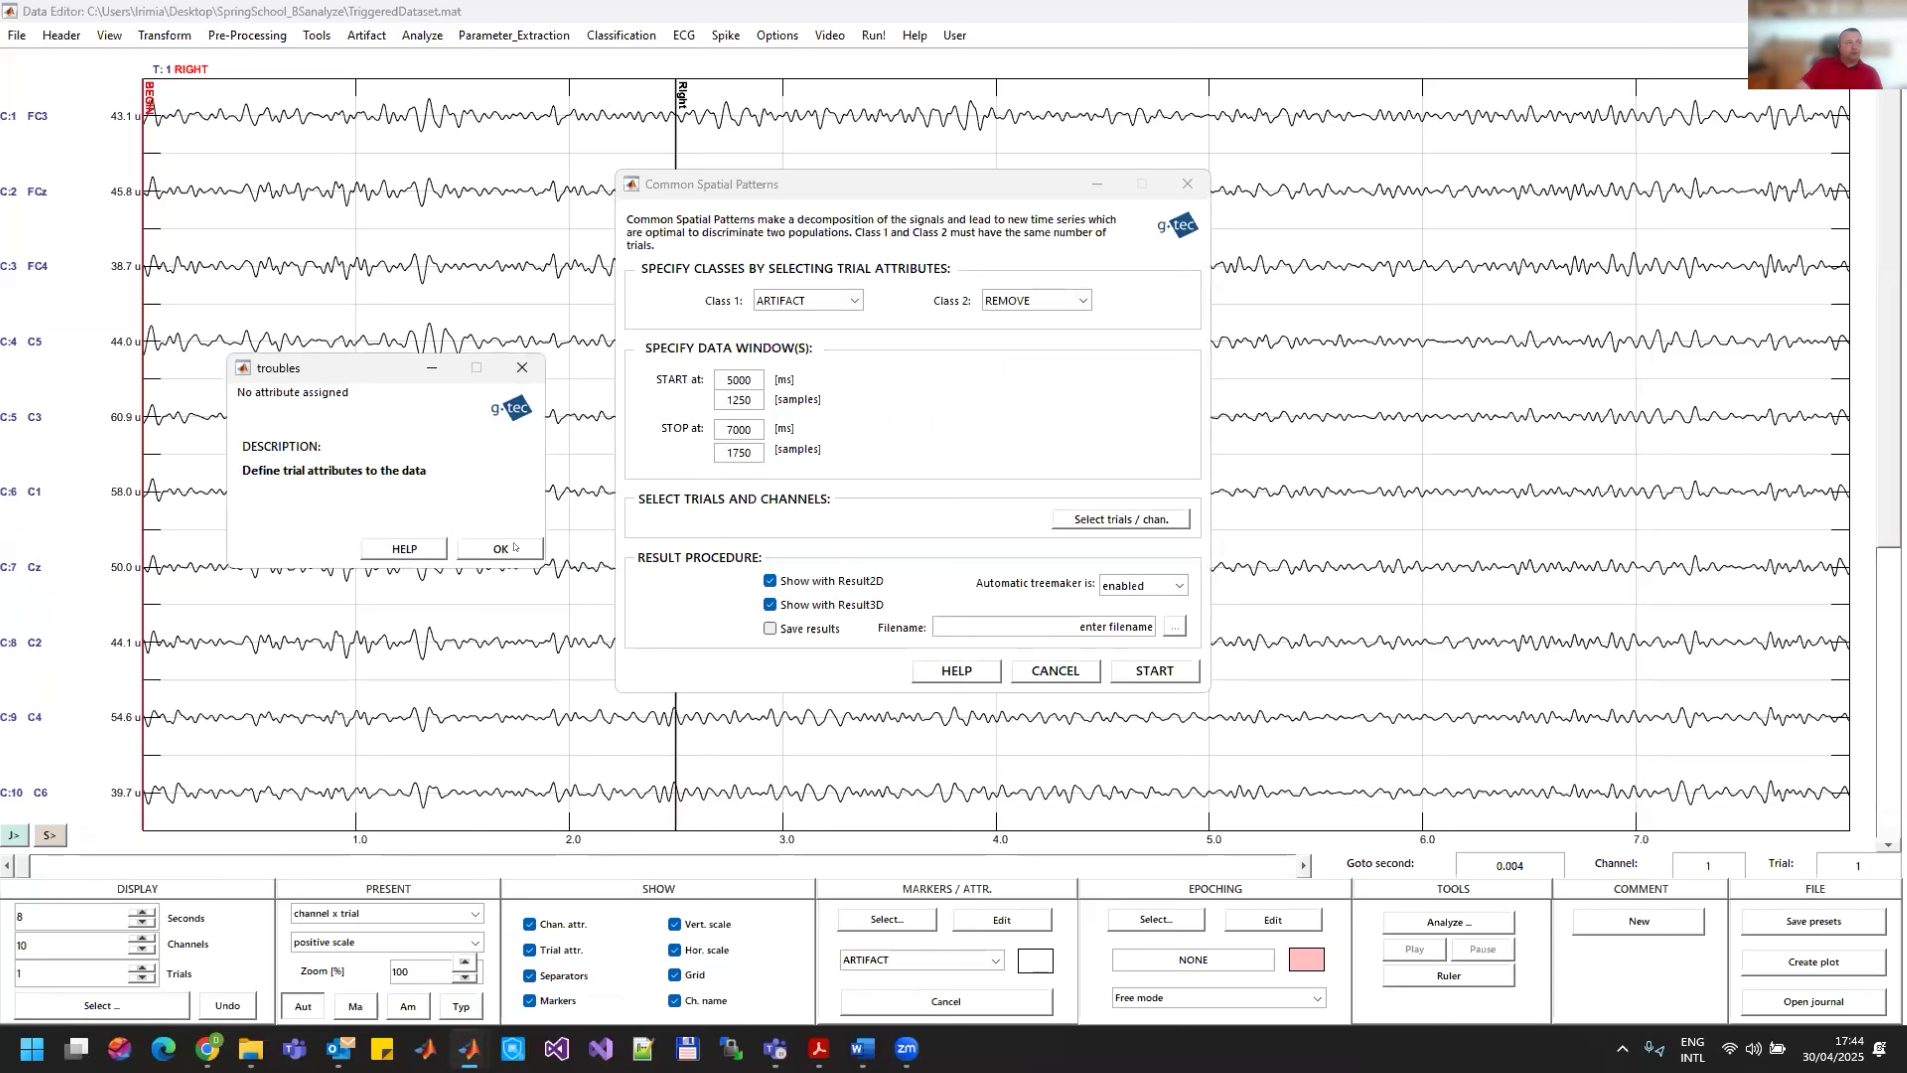
click(467, 548)
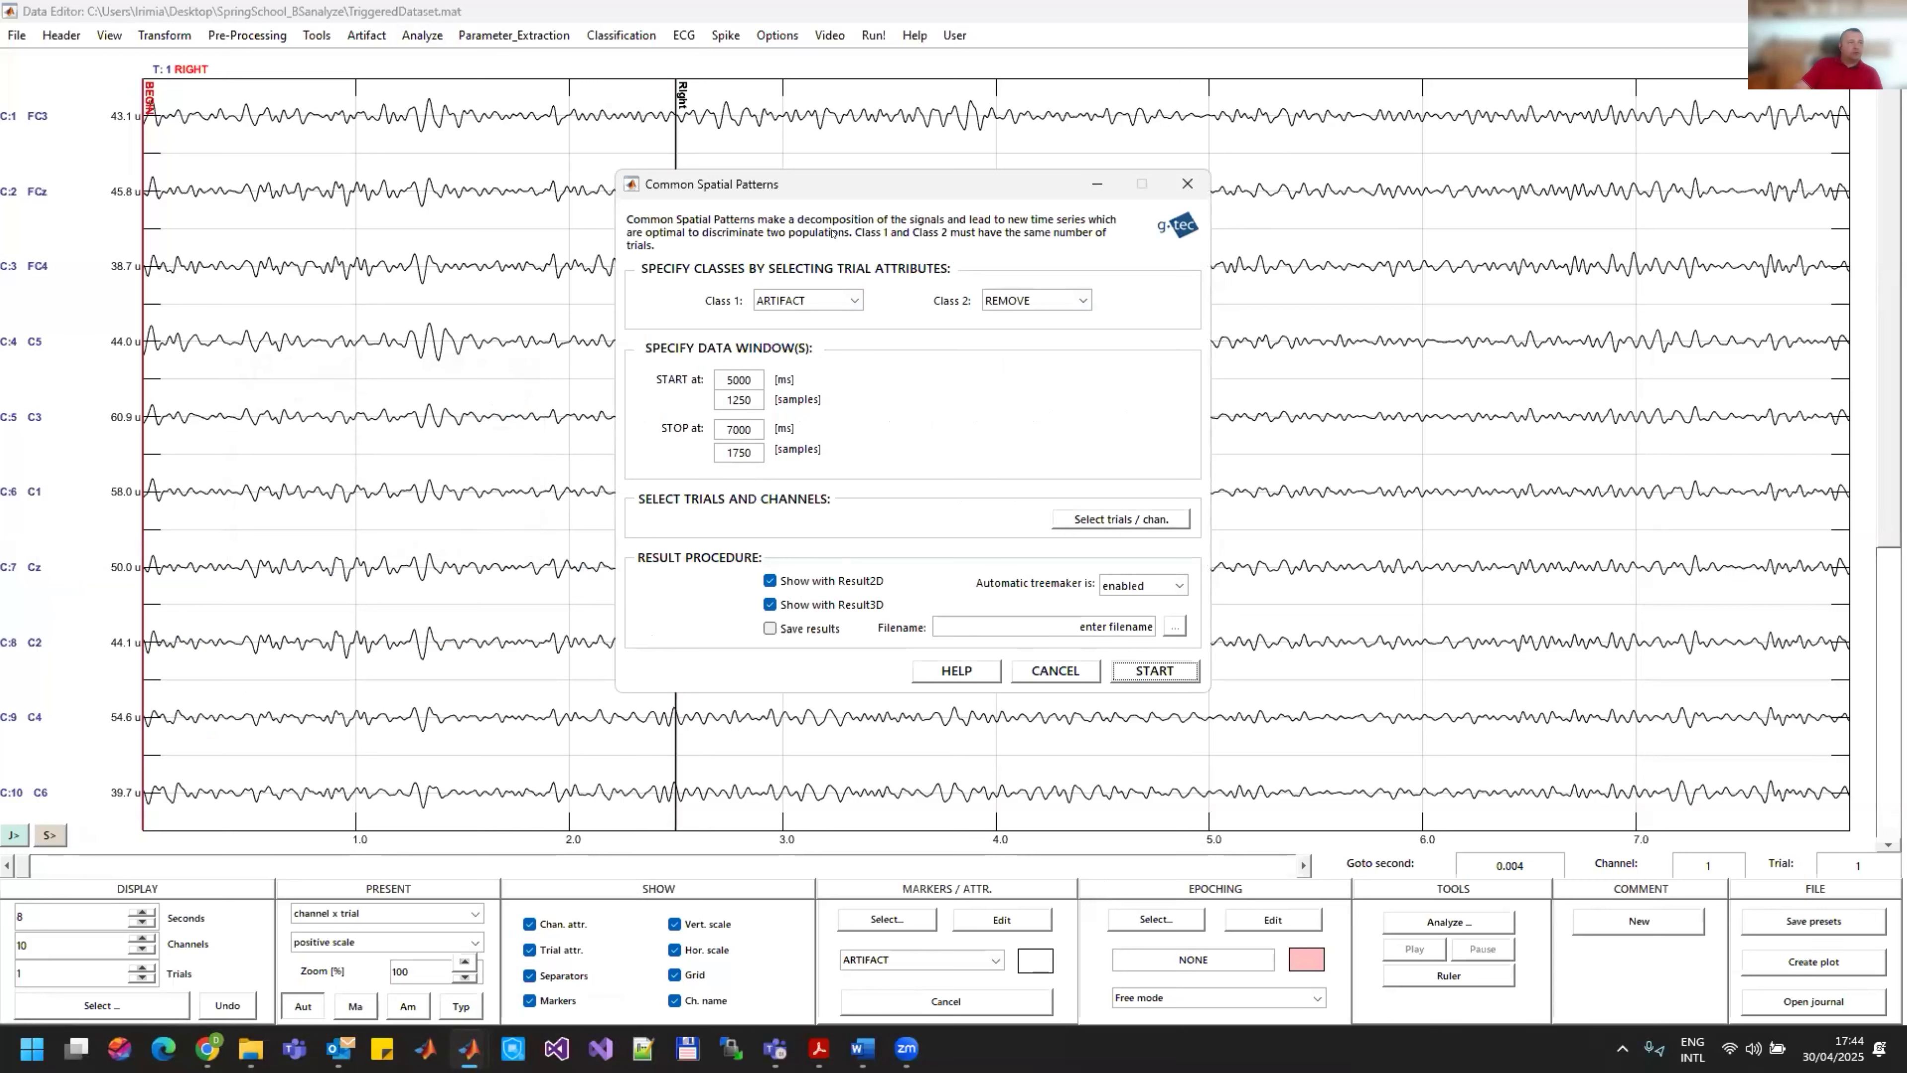
Step: Set class 1 to RIGHT and class 2 to LEFT, and calculate the Common Spatial Patterns
click(851, 297)
click(796, 353)
click(1082, 300)
click(1002, 371)
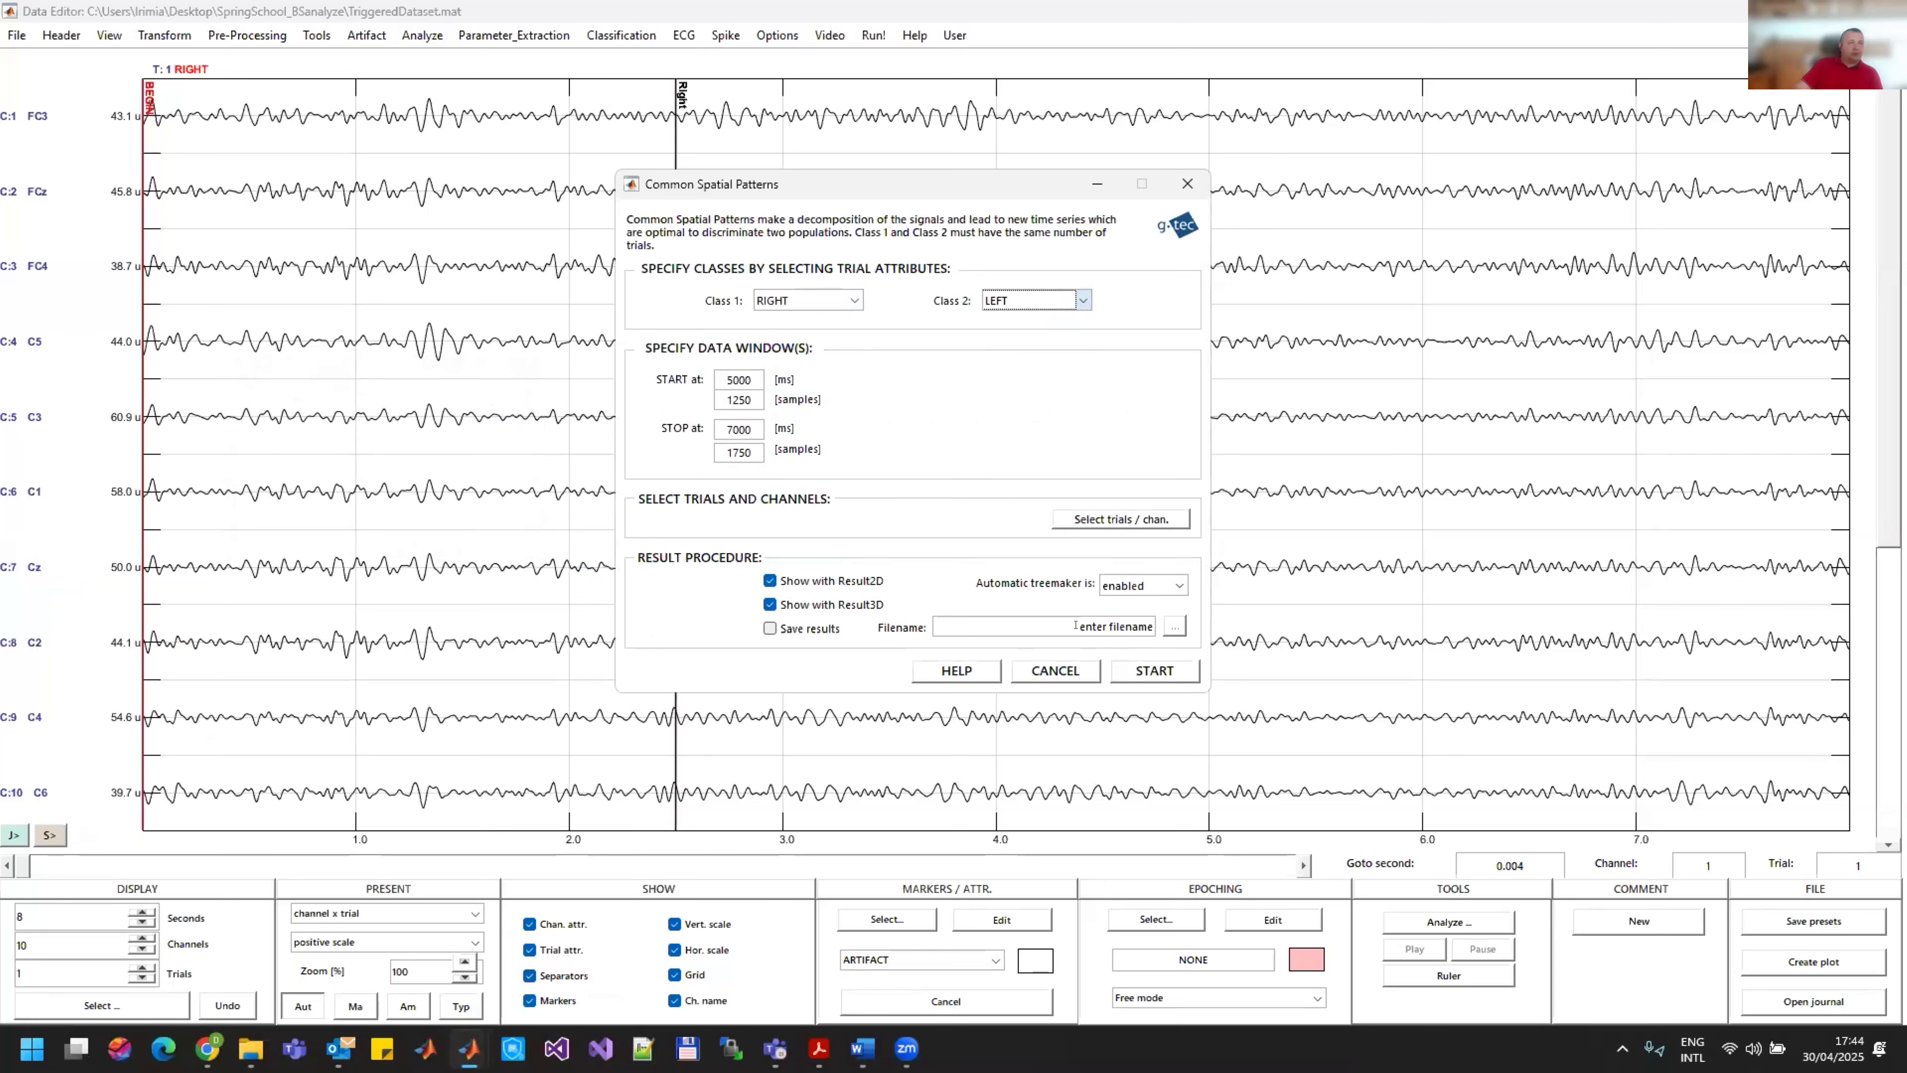
click(1161, 671)
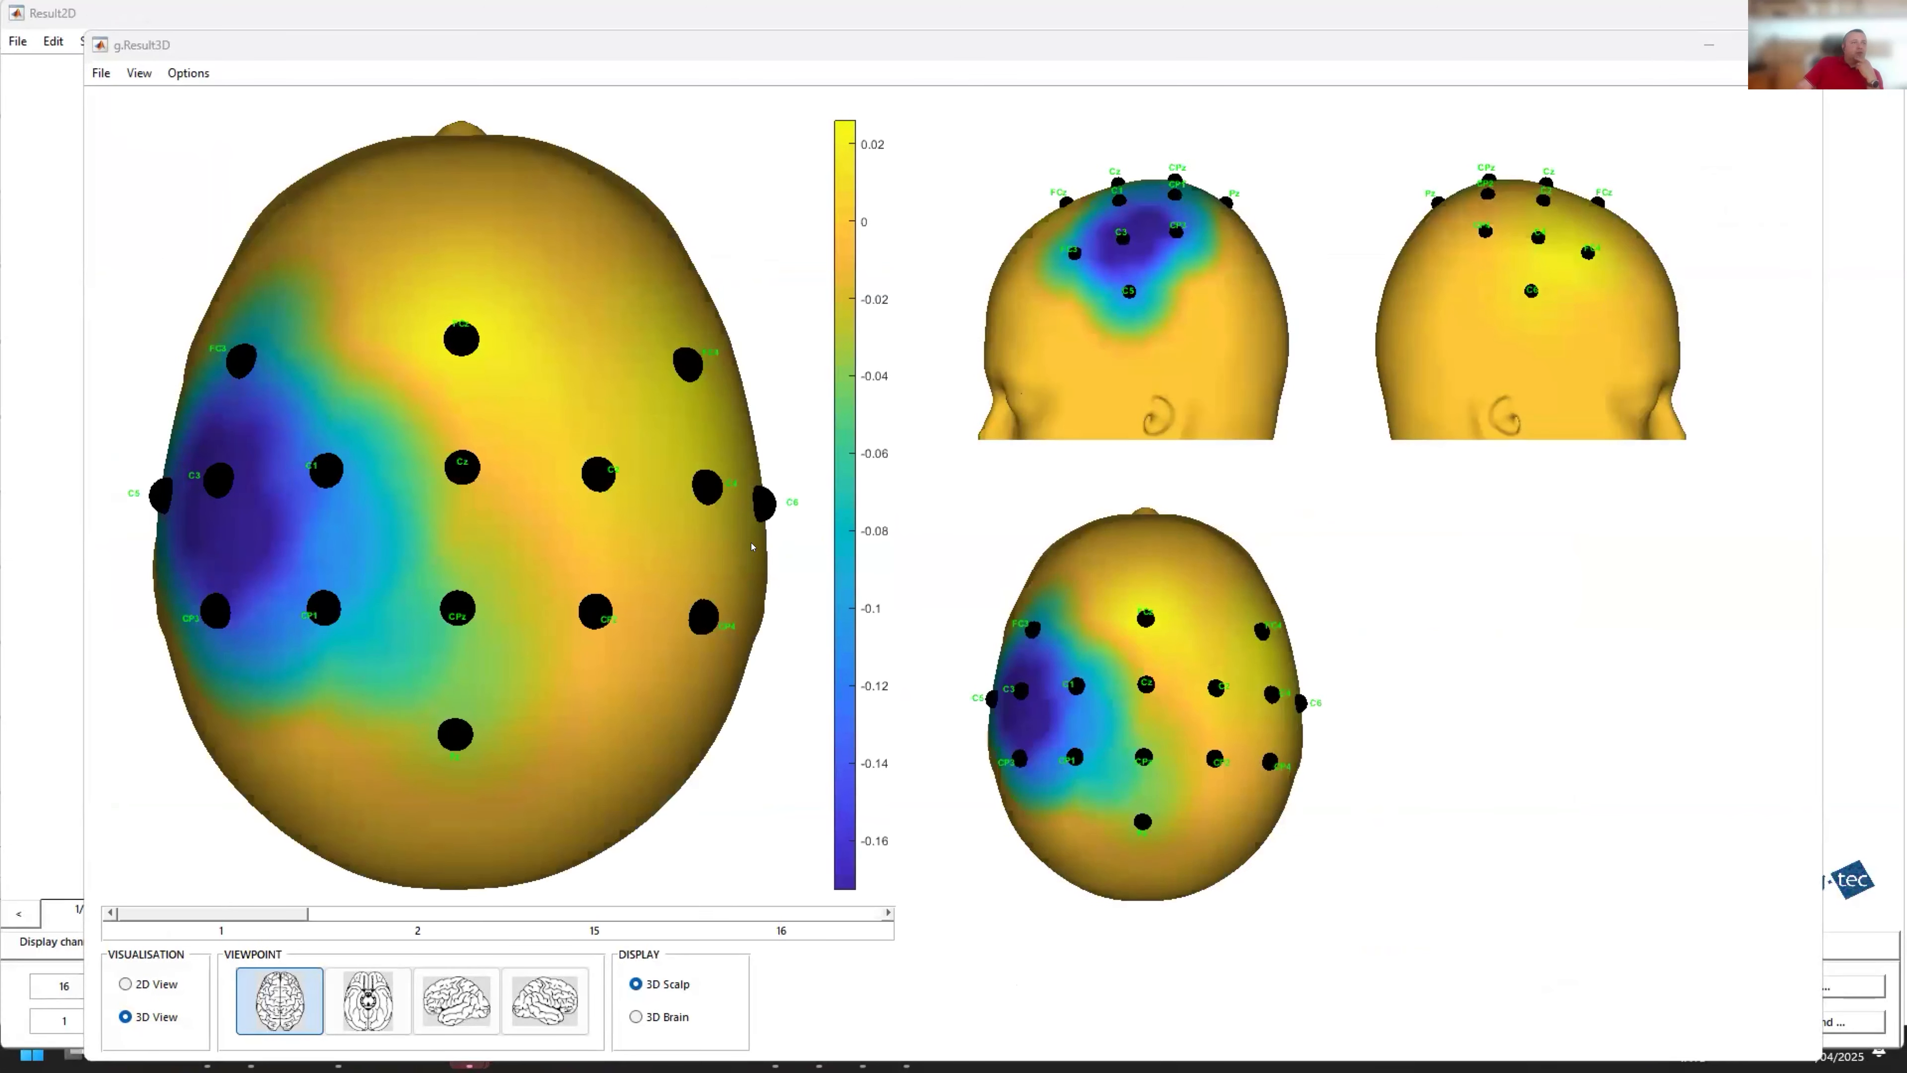
Step: Examine the first spatial pattern on the 3D scalp from several angles and compare it with the 2D pattern maps
drag(485, 625, 487, 440)
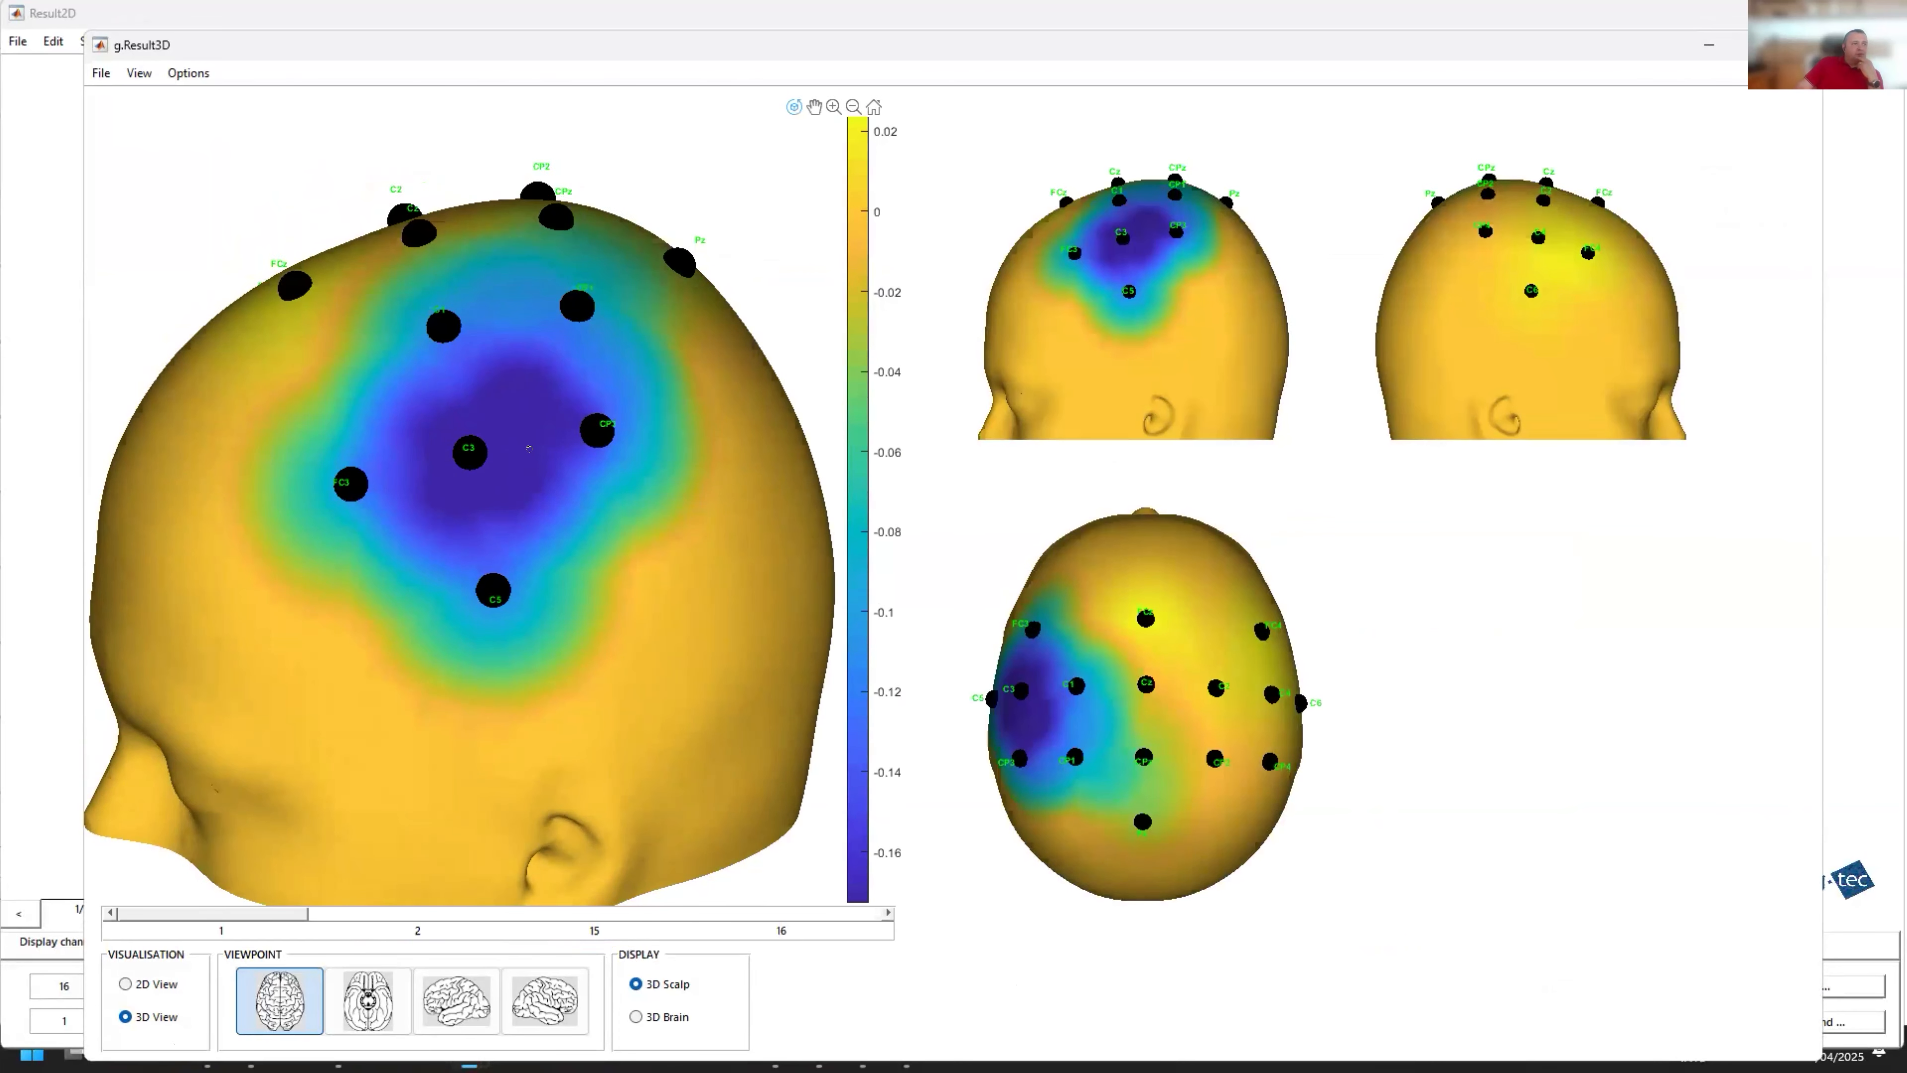
drag(566, 551, 418, 599)
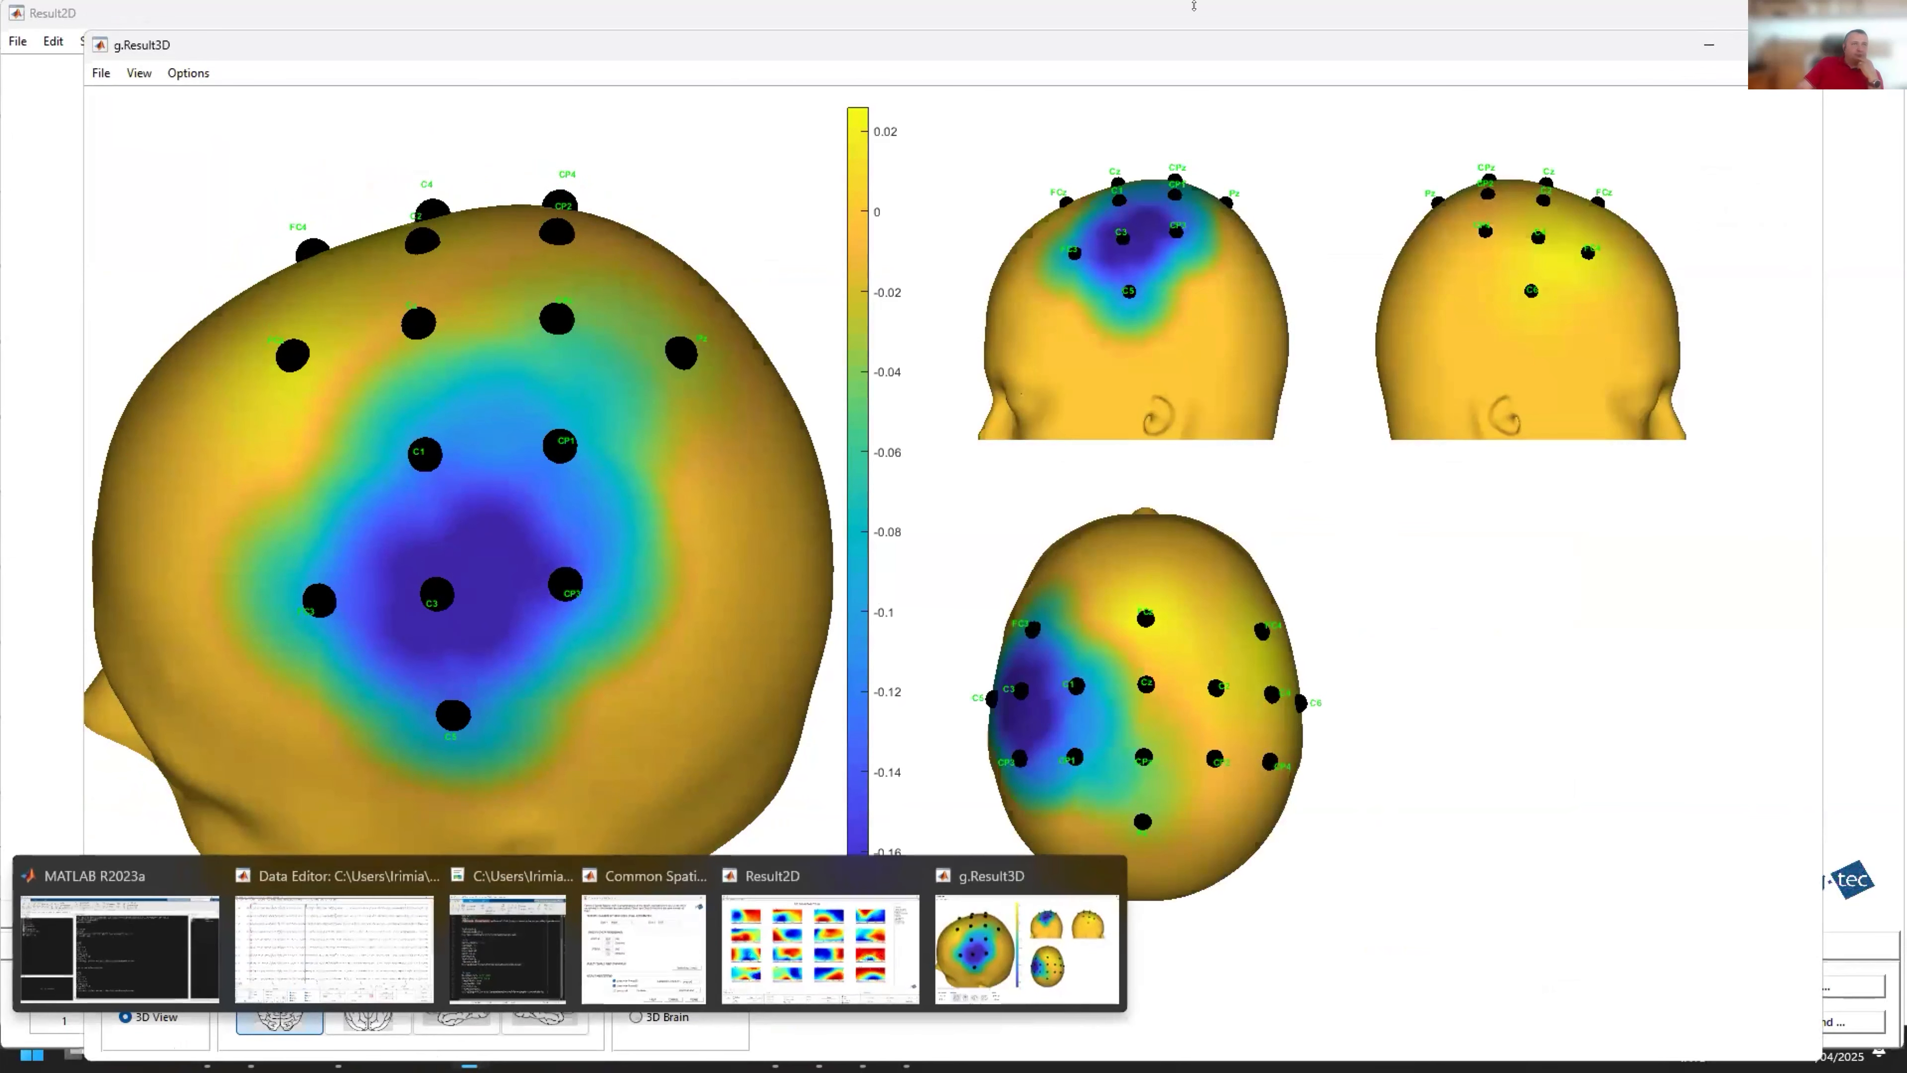
drag(1171, 34, 1168, 4)
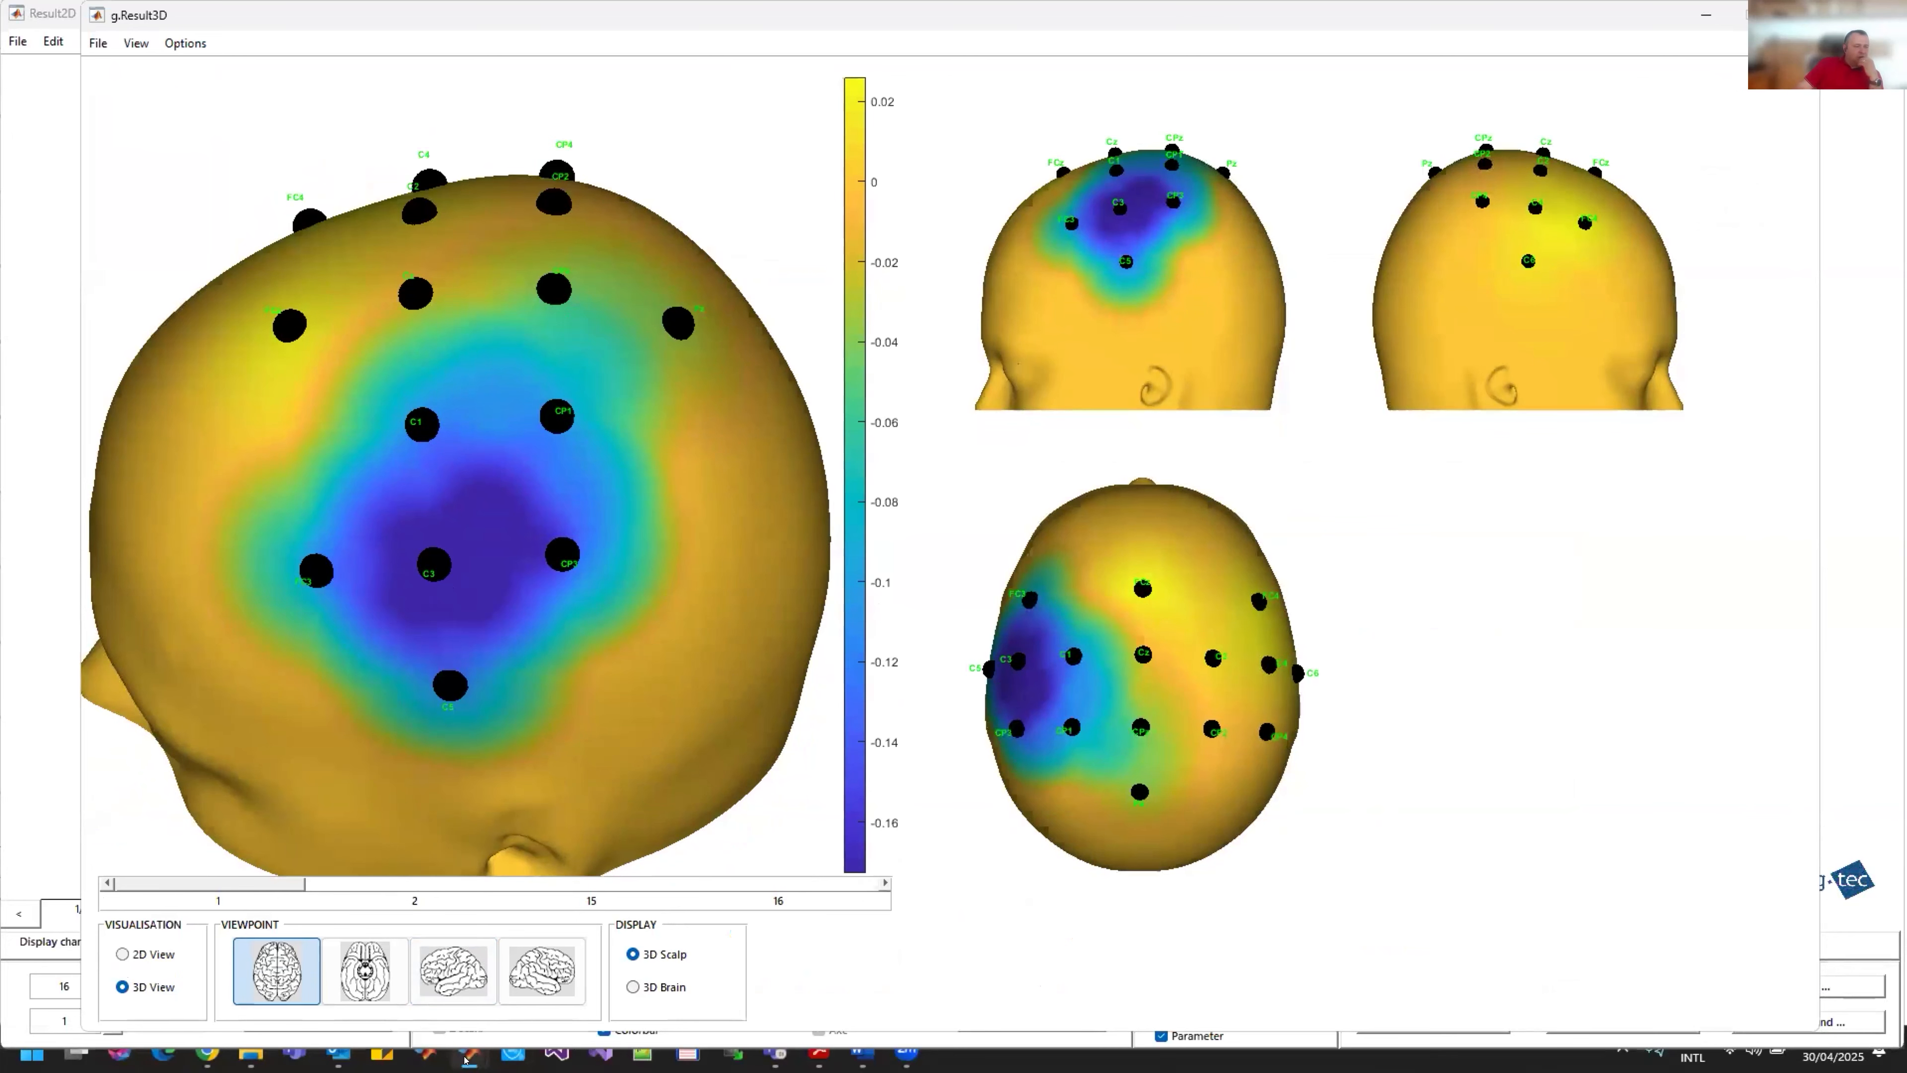
mouse_move(465, 1058)
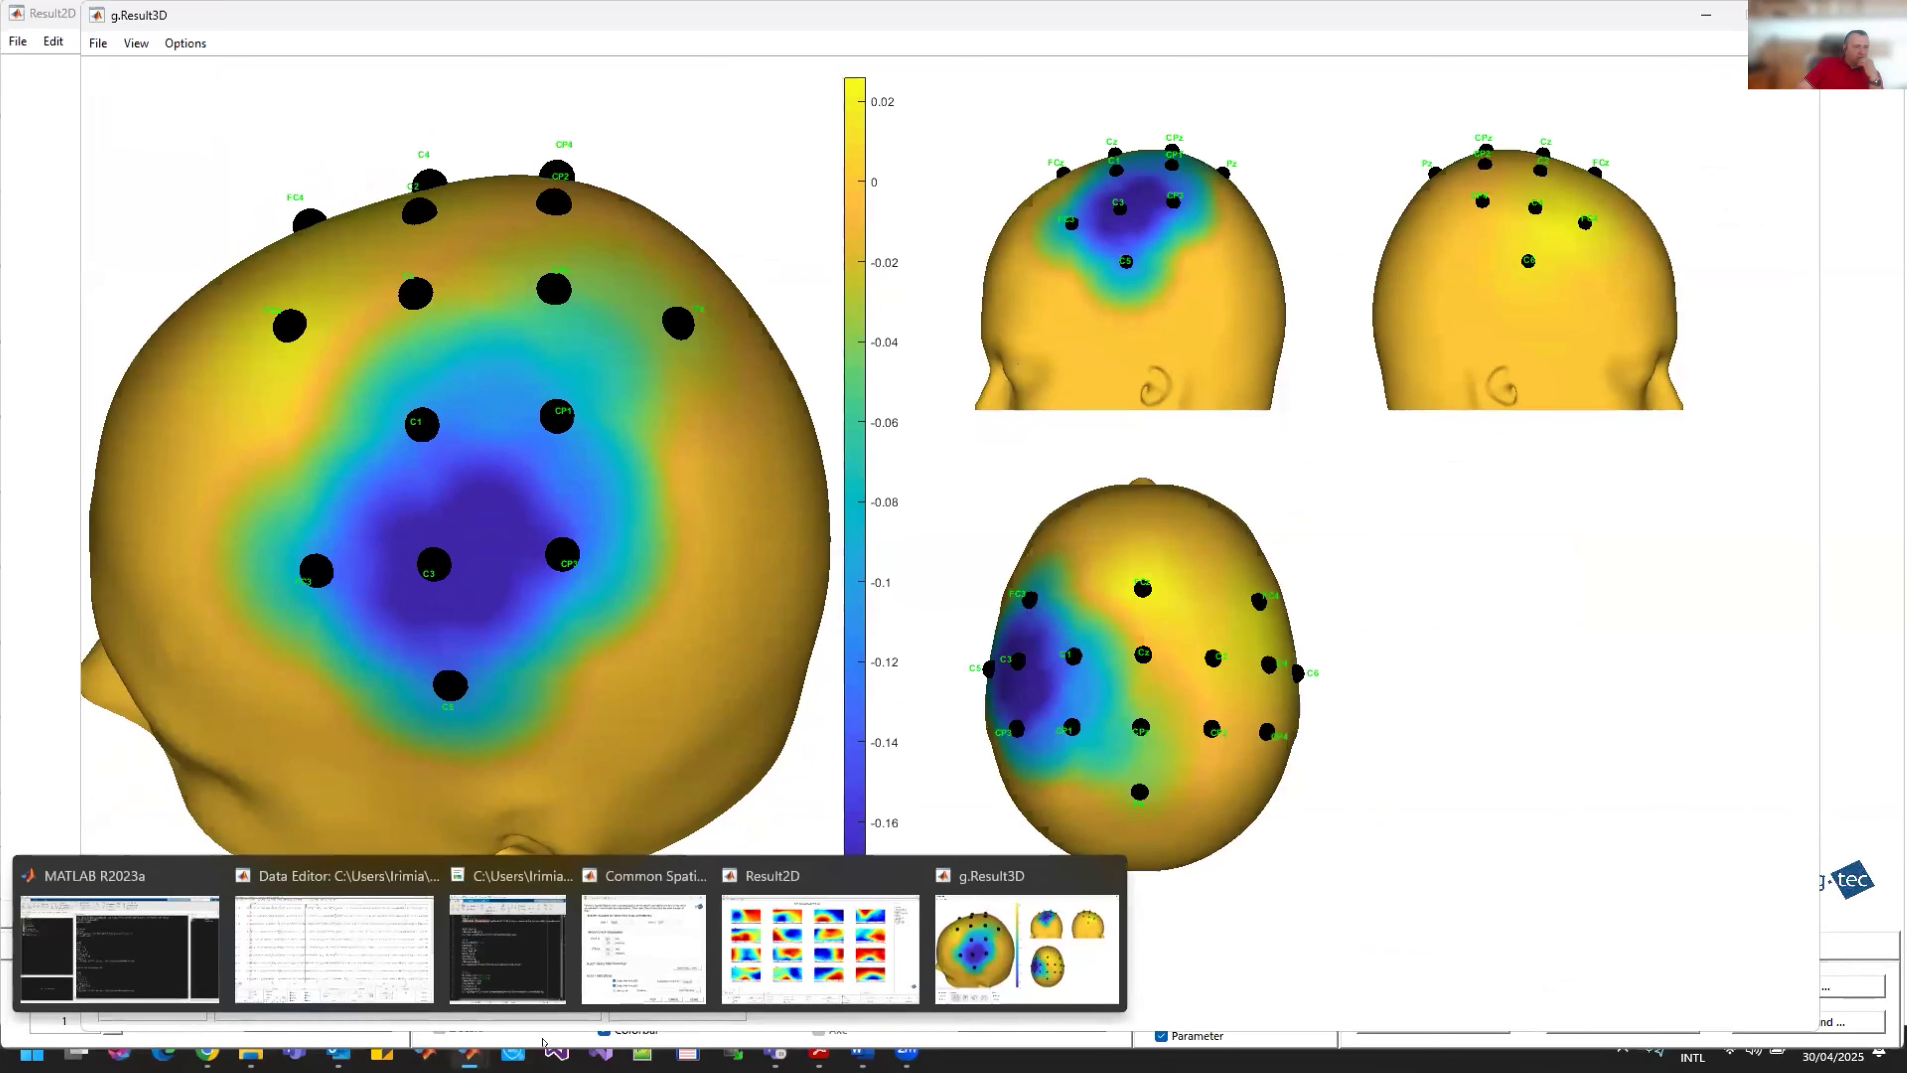
click(749, 946)
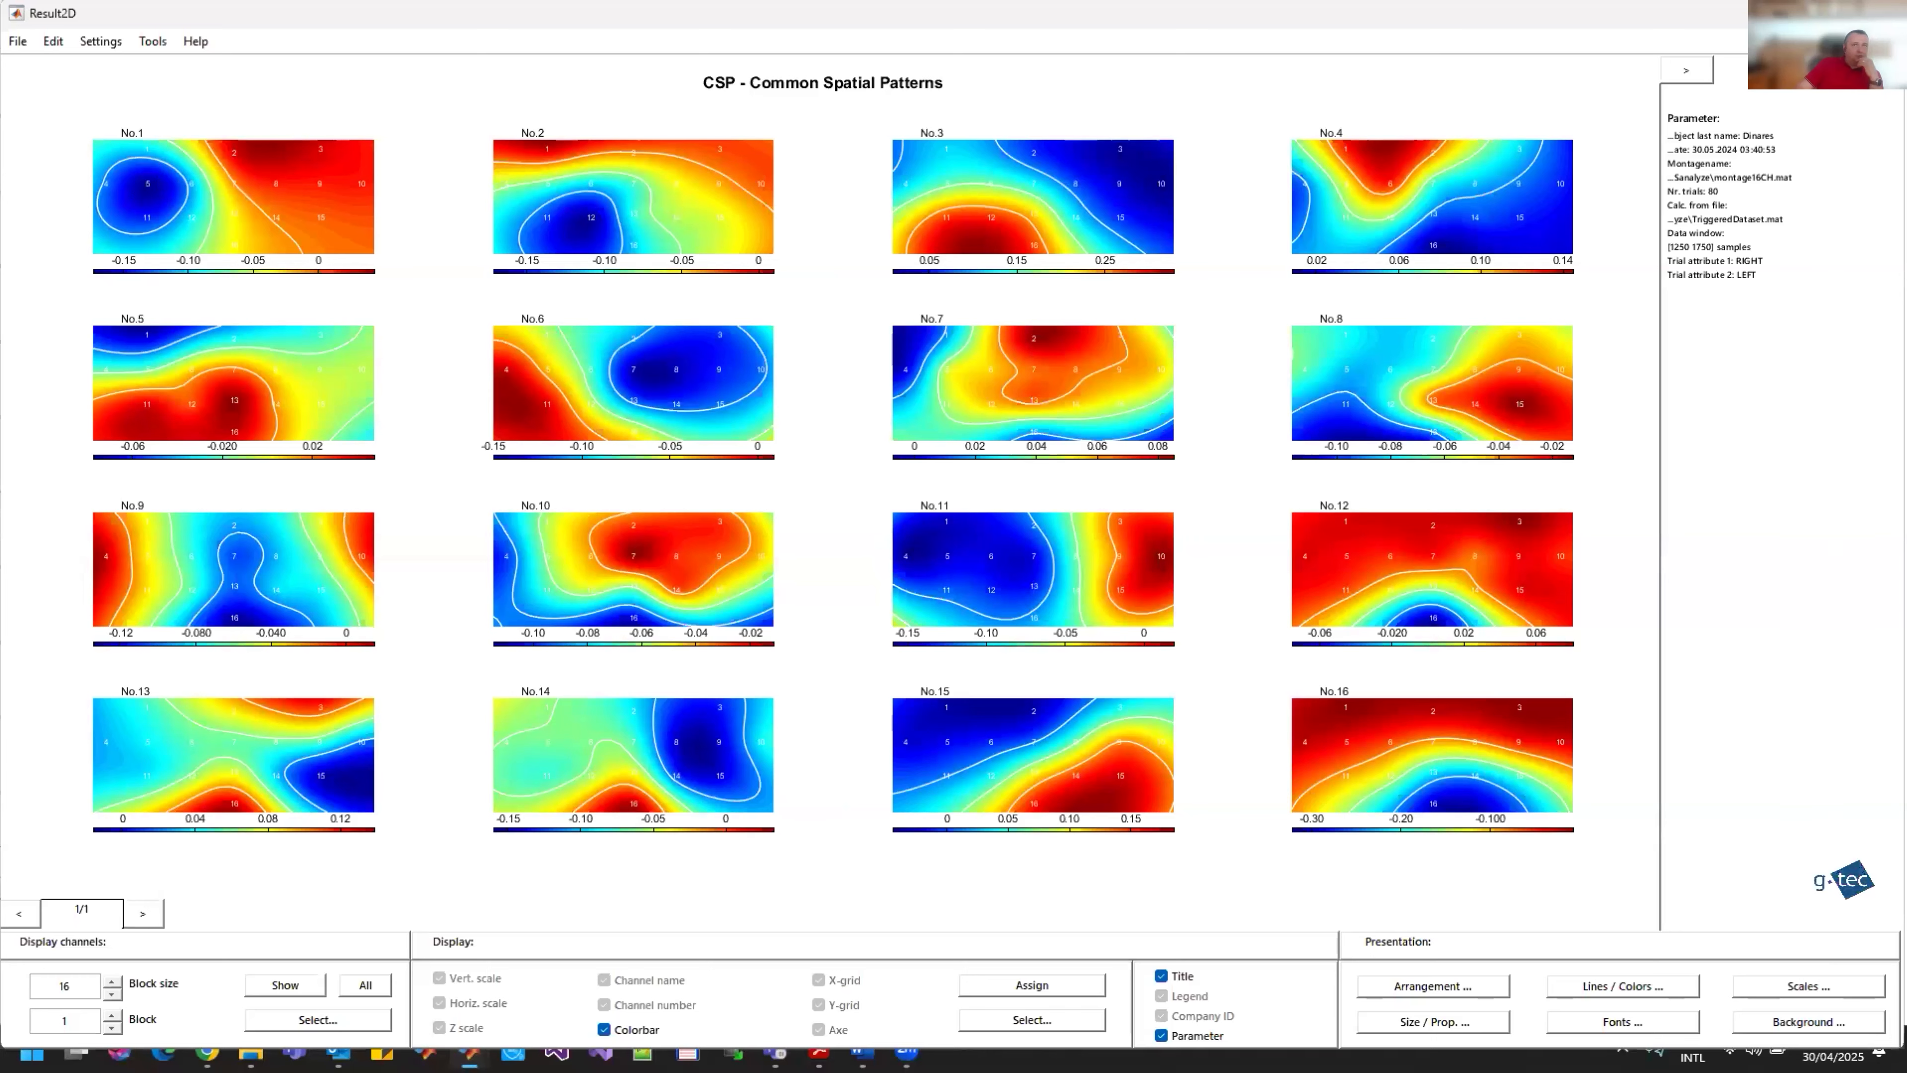
click(1790, 15)
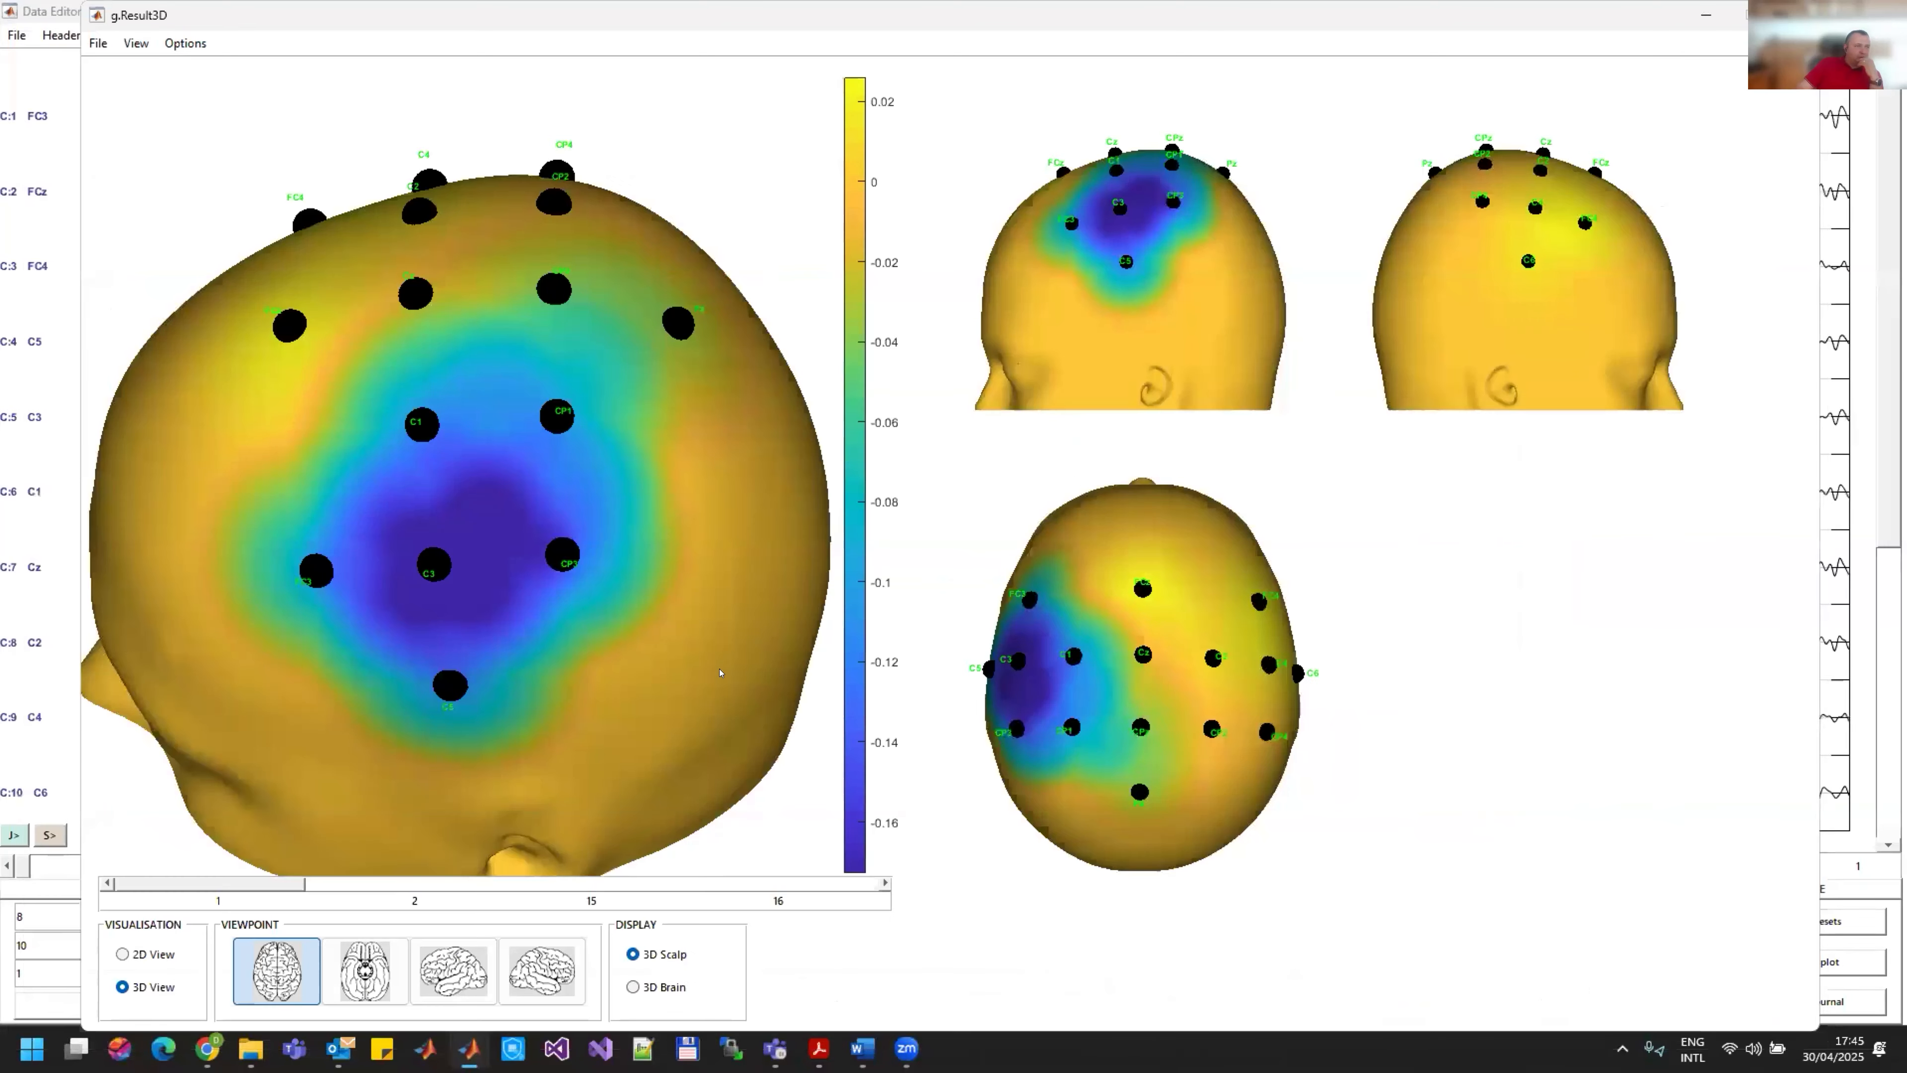
drag(458, 565, 199, 605)
Step: Inspect spatial patterns 2, 15 and 16 on the 3D scalp, and return to pattern 1
click(536, 881)
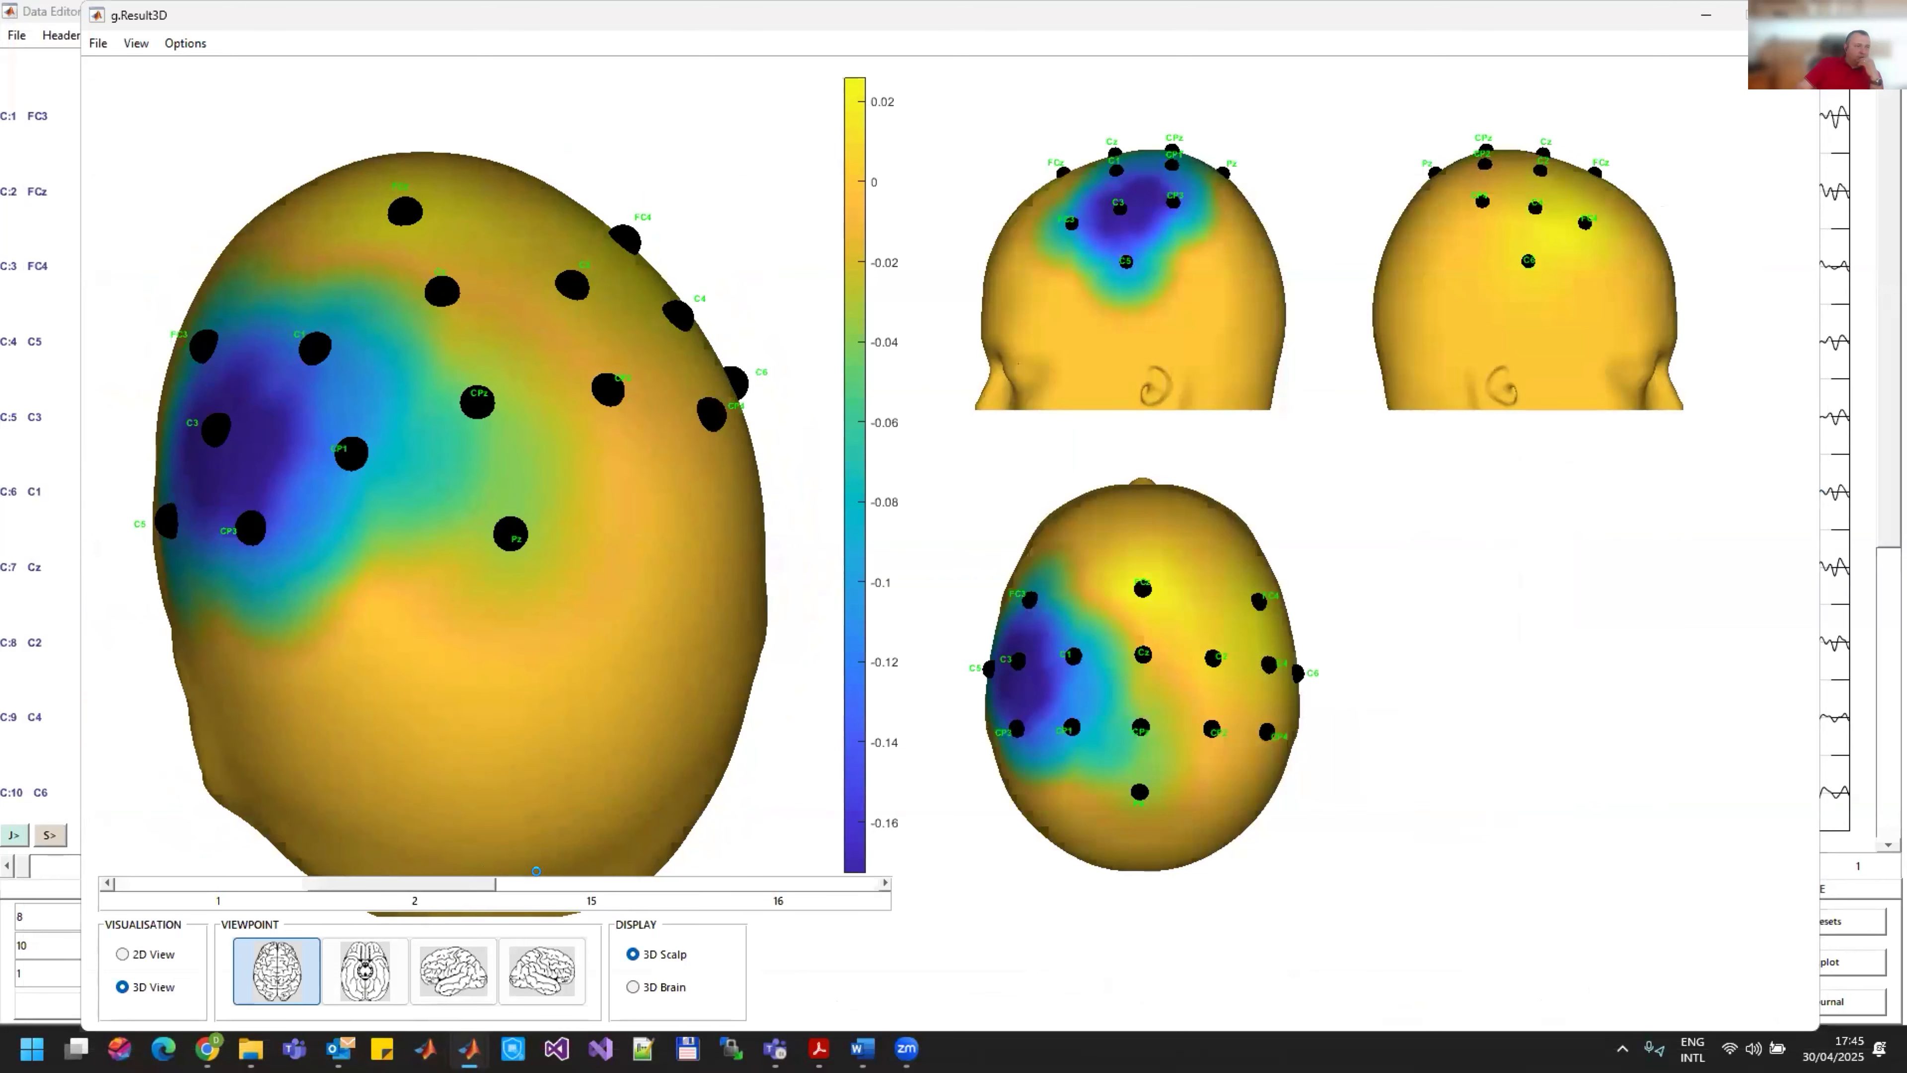
click(640, 882)
click(775, 883)
drag(624, 481, 642, 528)
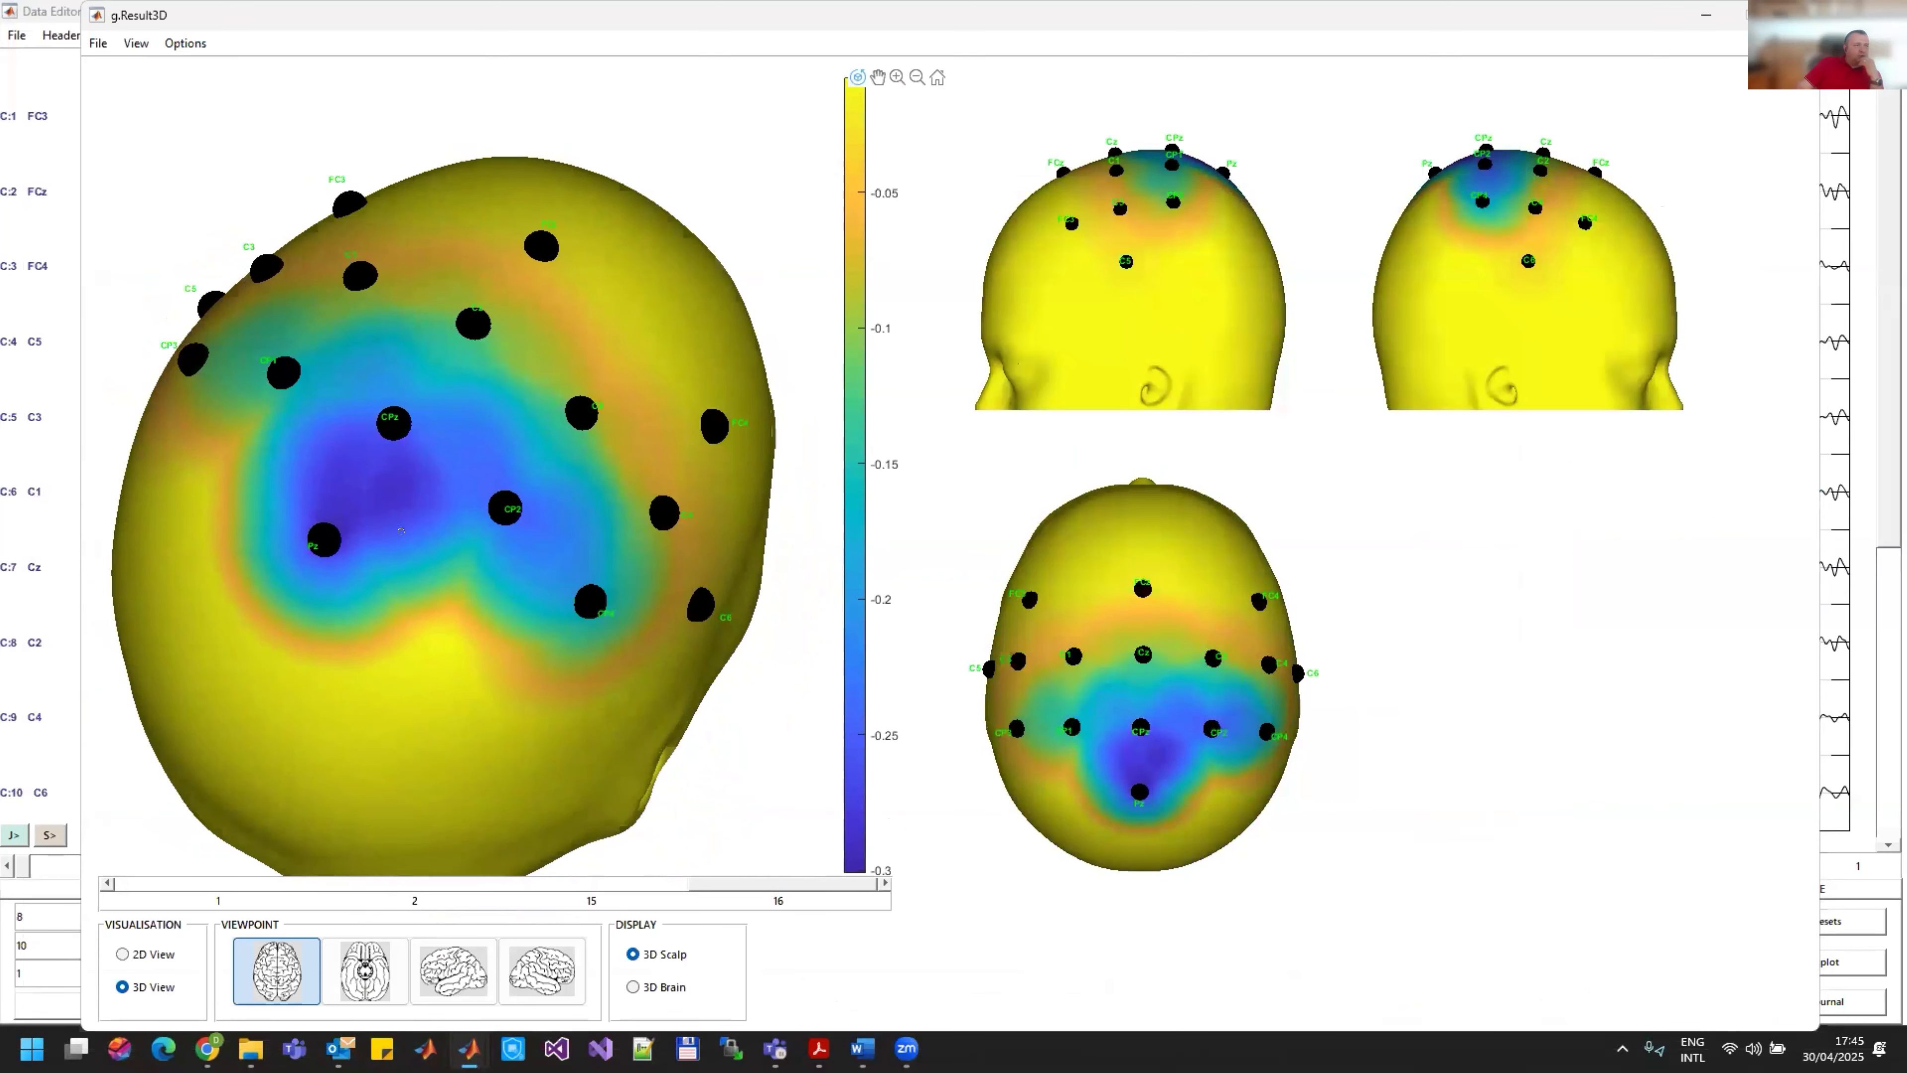
drag(518, 551, 624, 640)
drag(519, 582, 356, 564)
drag(706, 629, 803, 652)
click(139, 882)
click(139, 881)
click(139, 881)
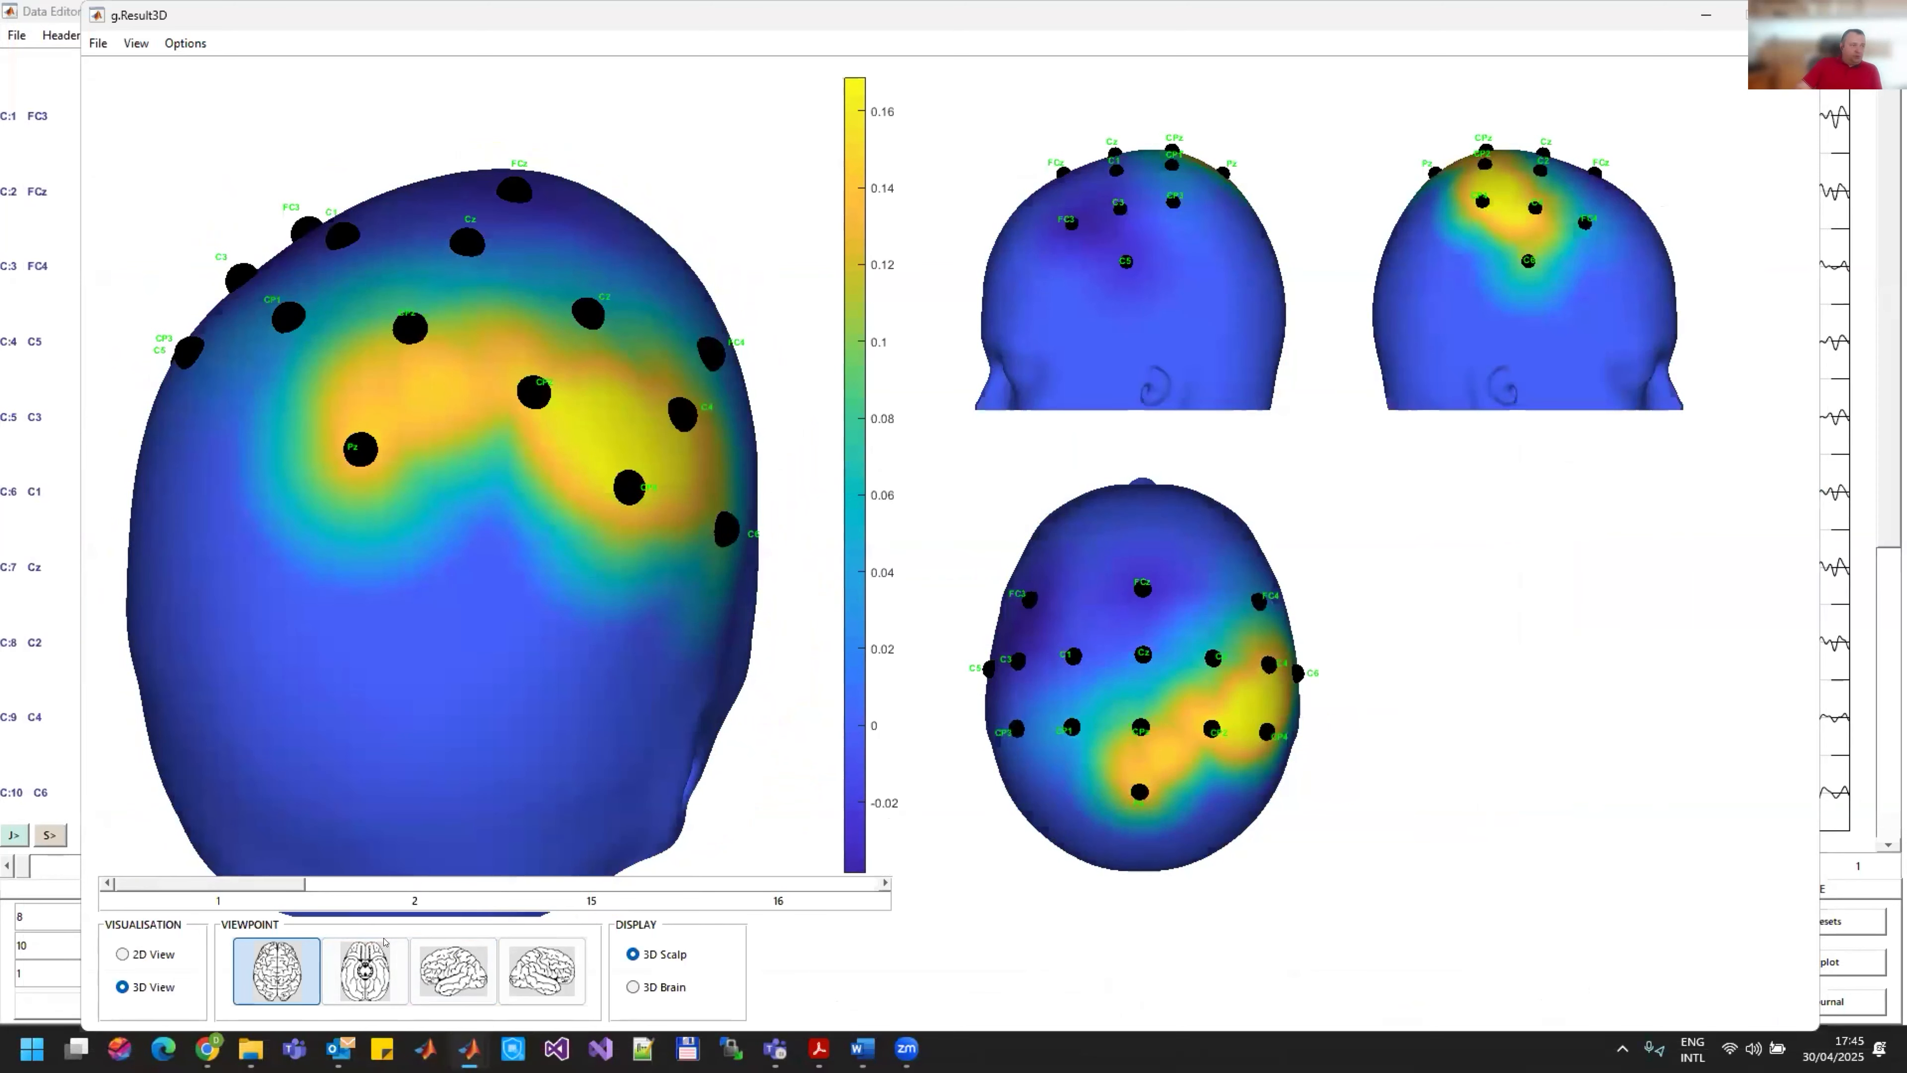
drag(641, 574, 788, 548)
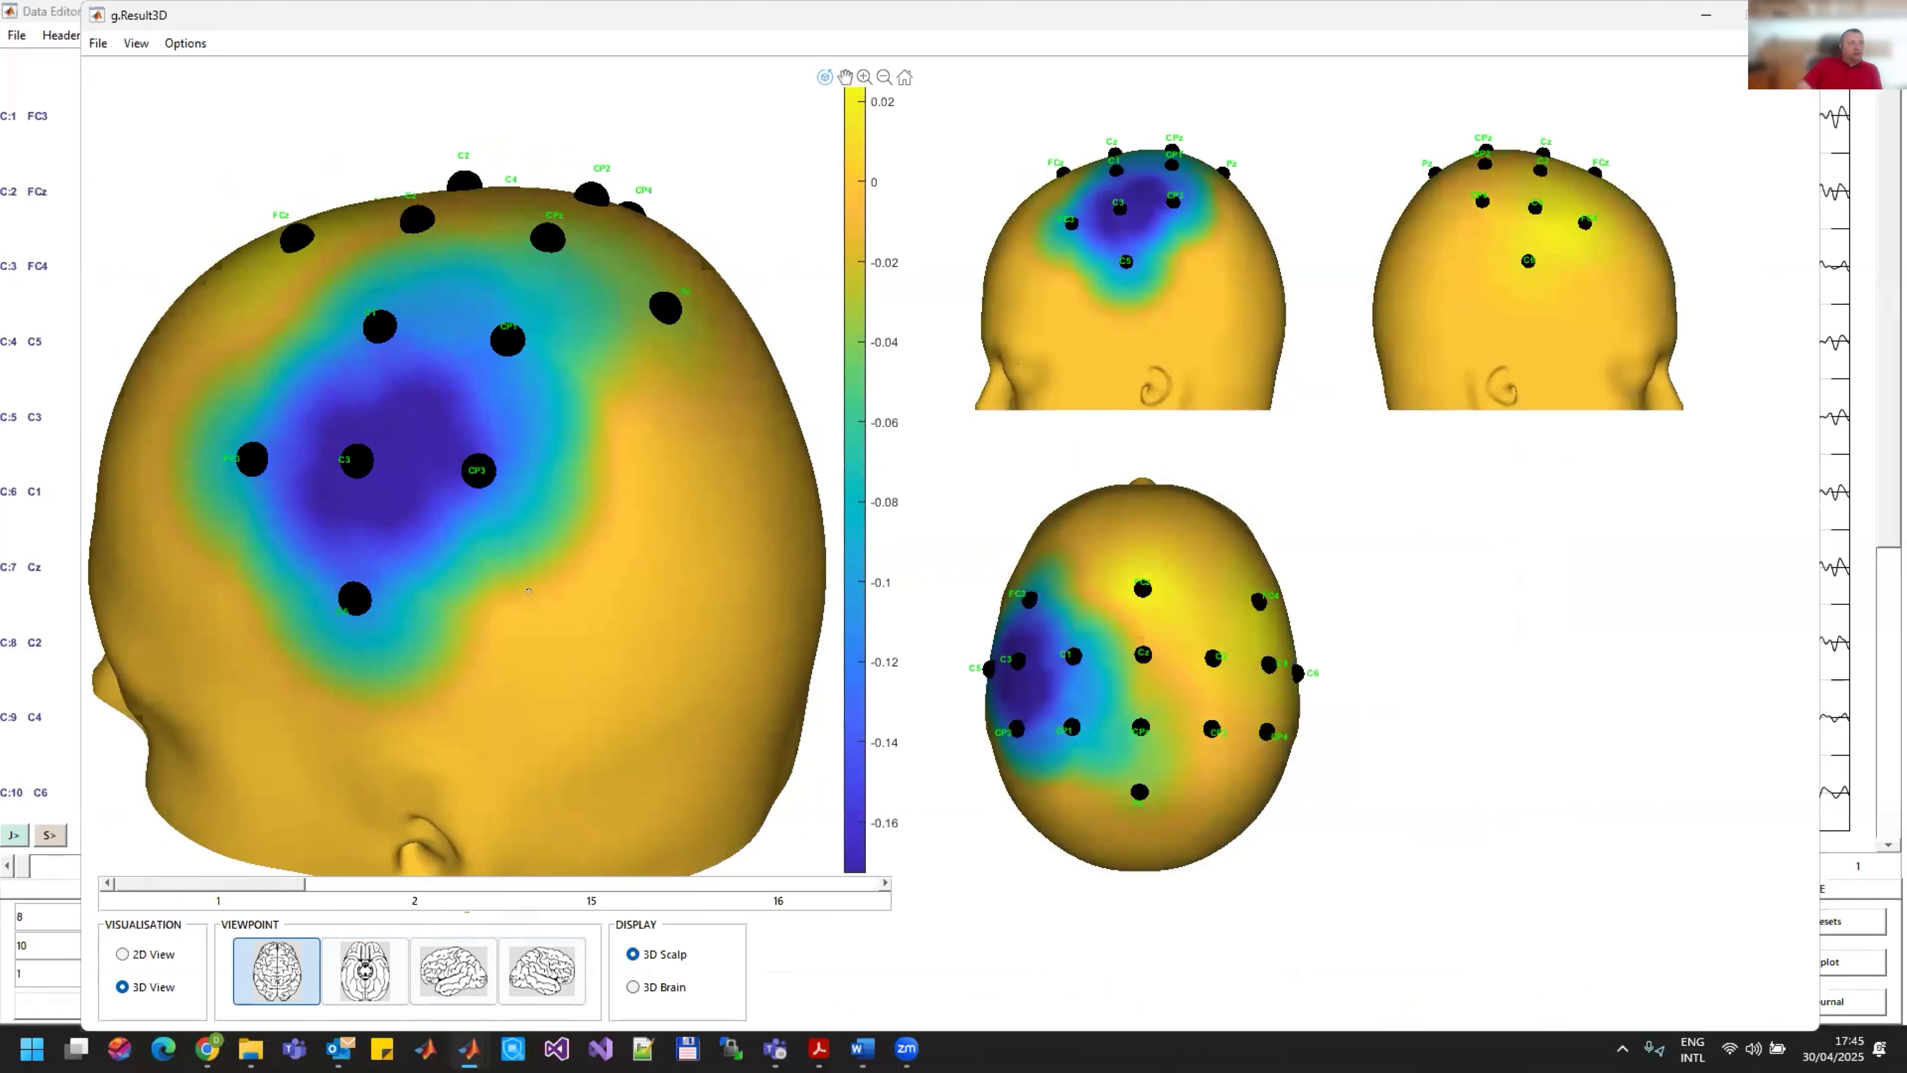
Step: Inspect pattern 1 on the 3D brain model, then close the 3D result and the Common Spatial Patterns window
click(634, 986)
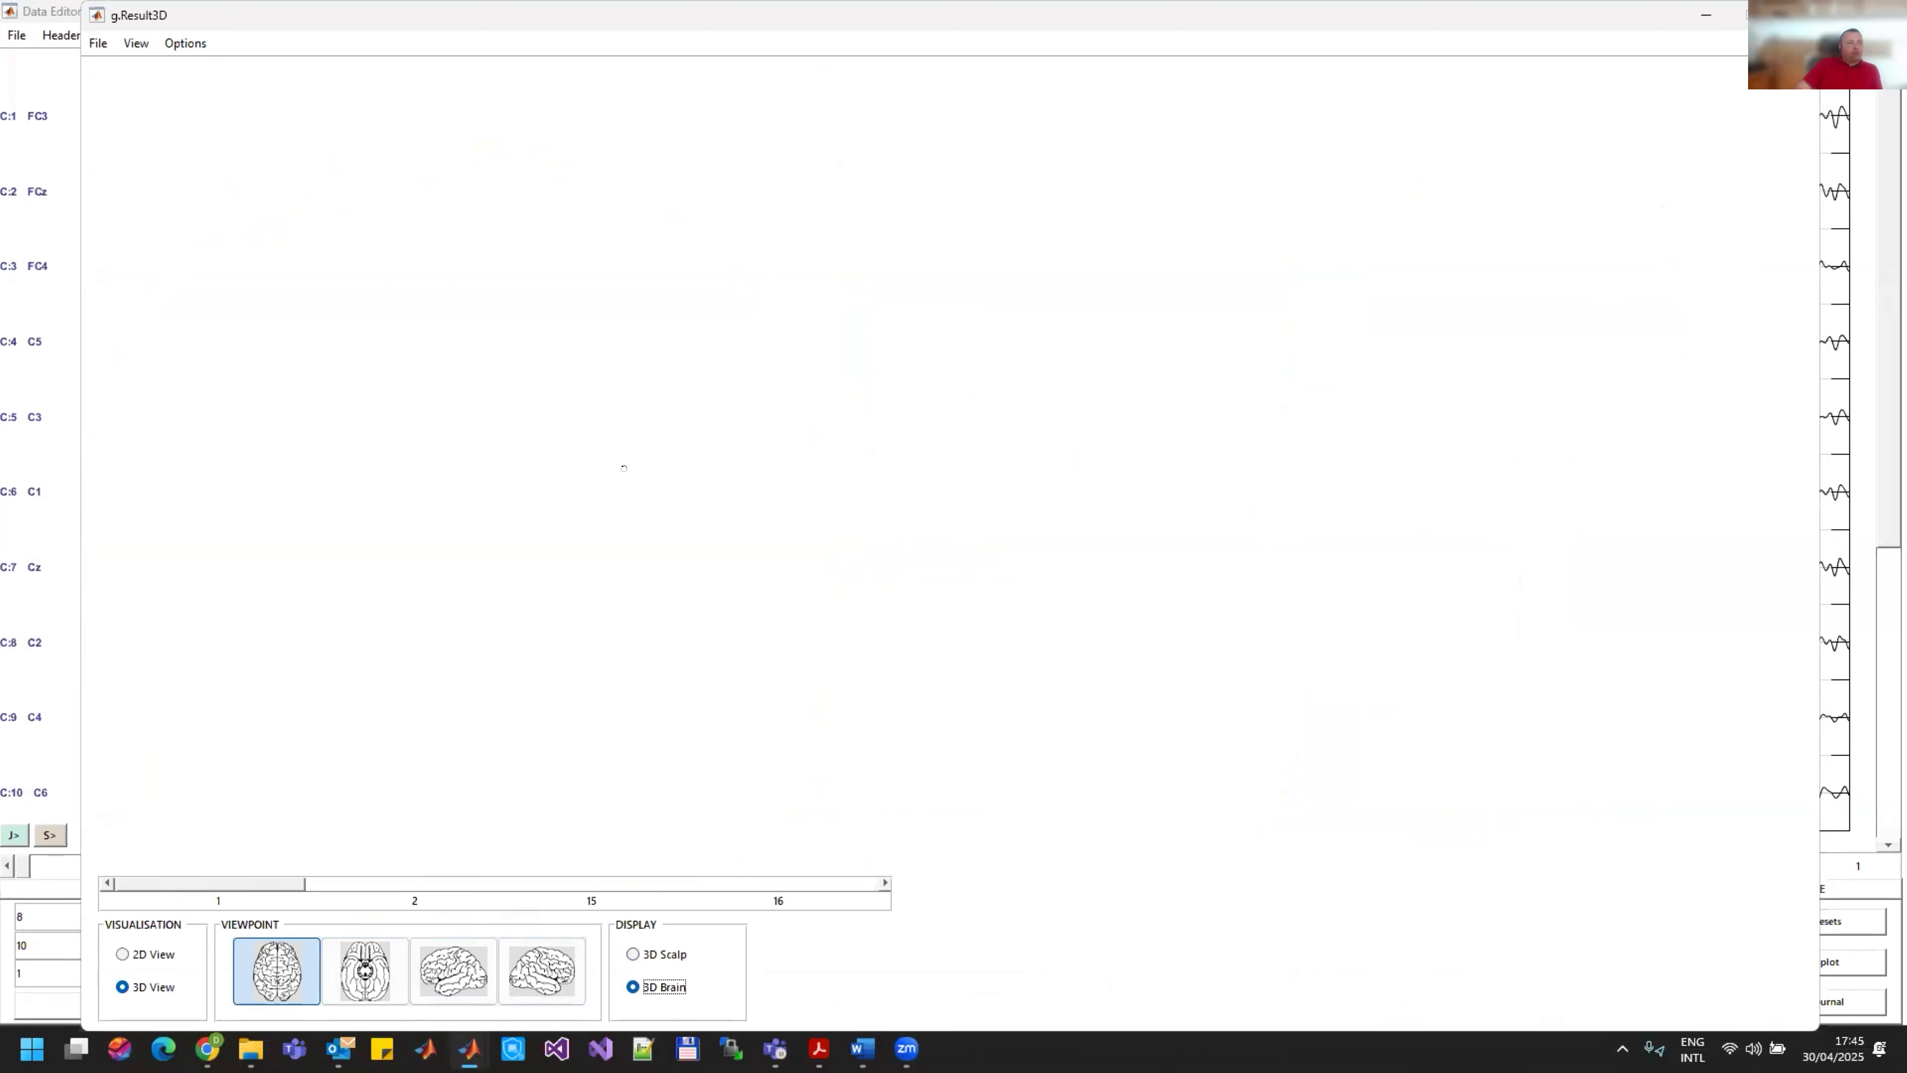
drag(453, 580, 473, 481)
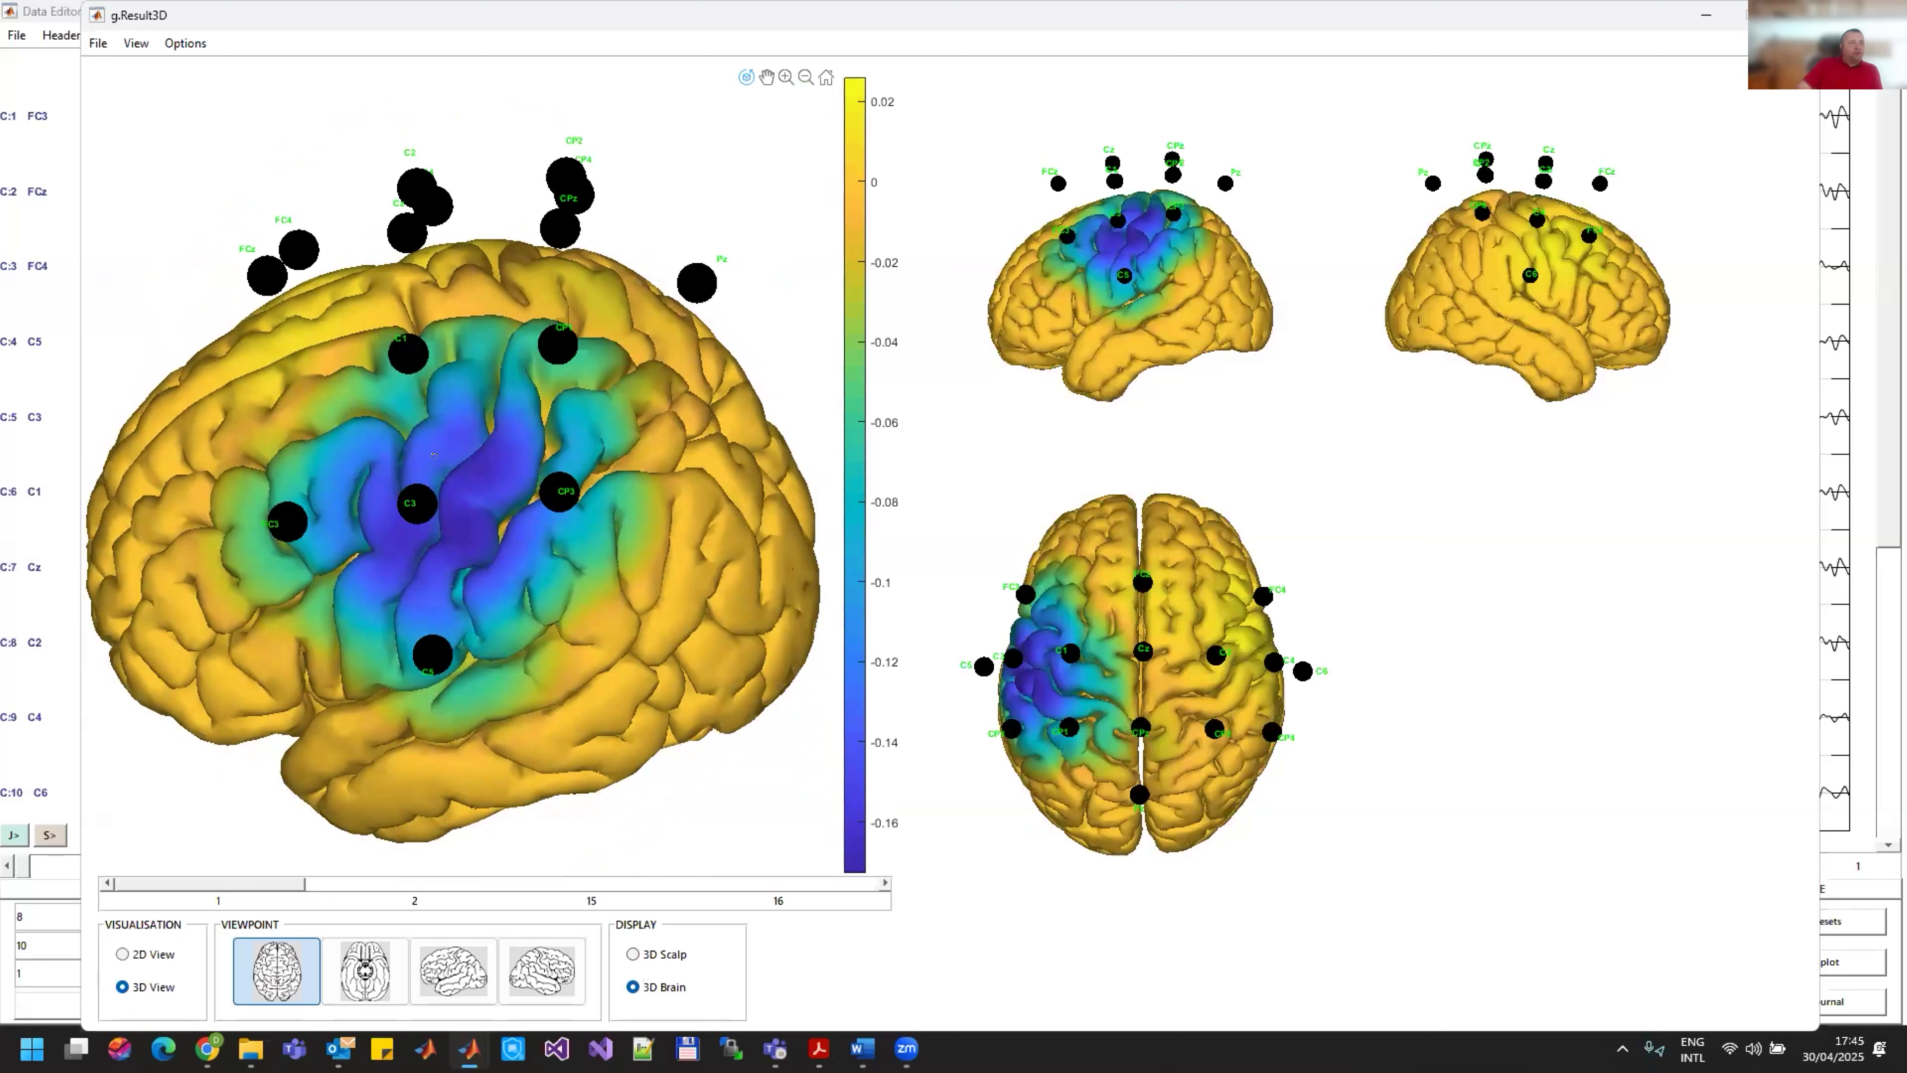
drag(515, 607, 706, 544)
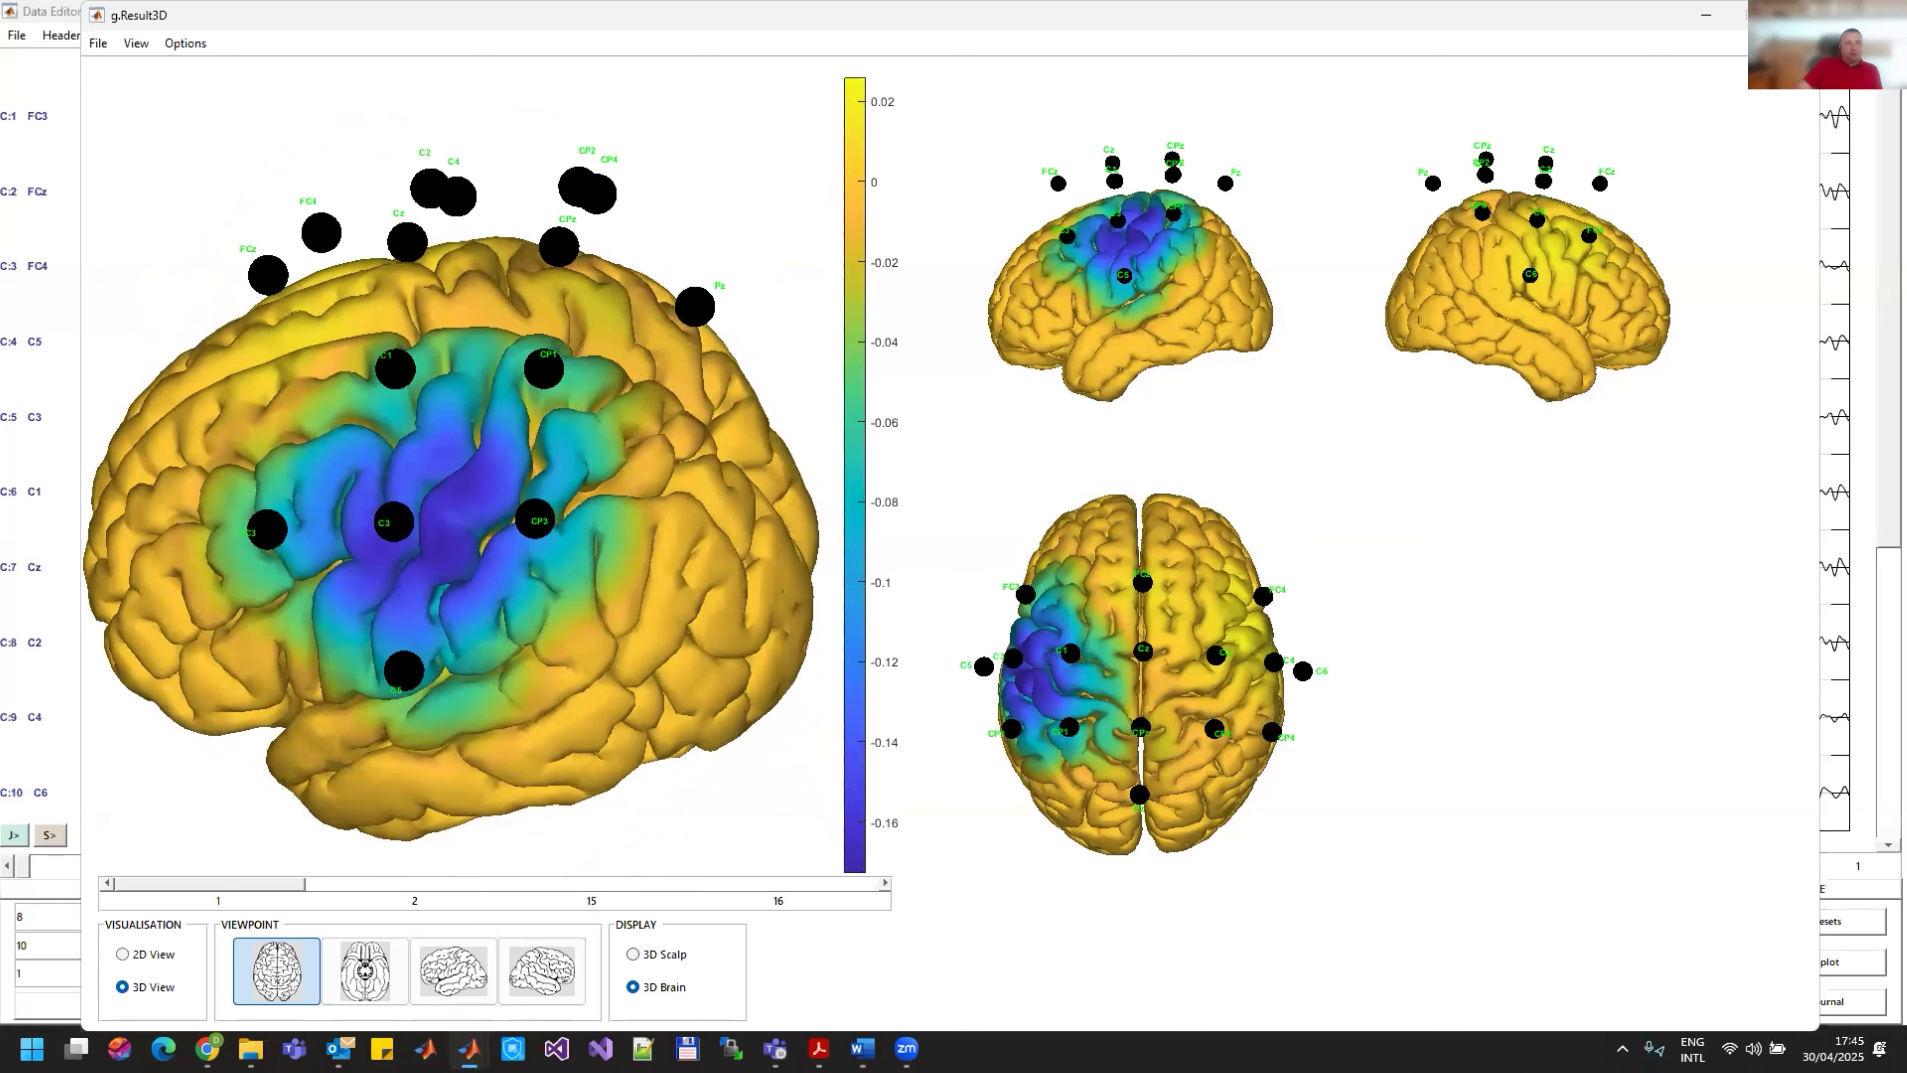
click(1796, 15)
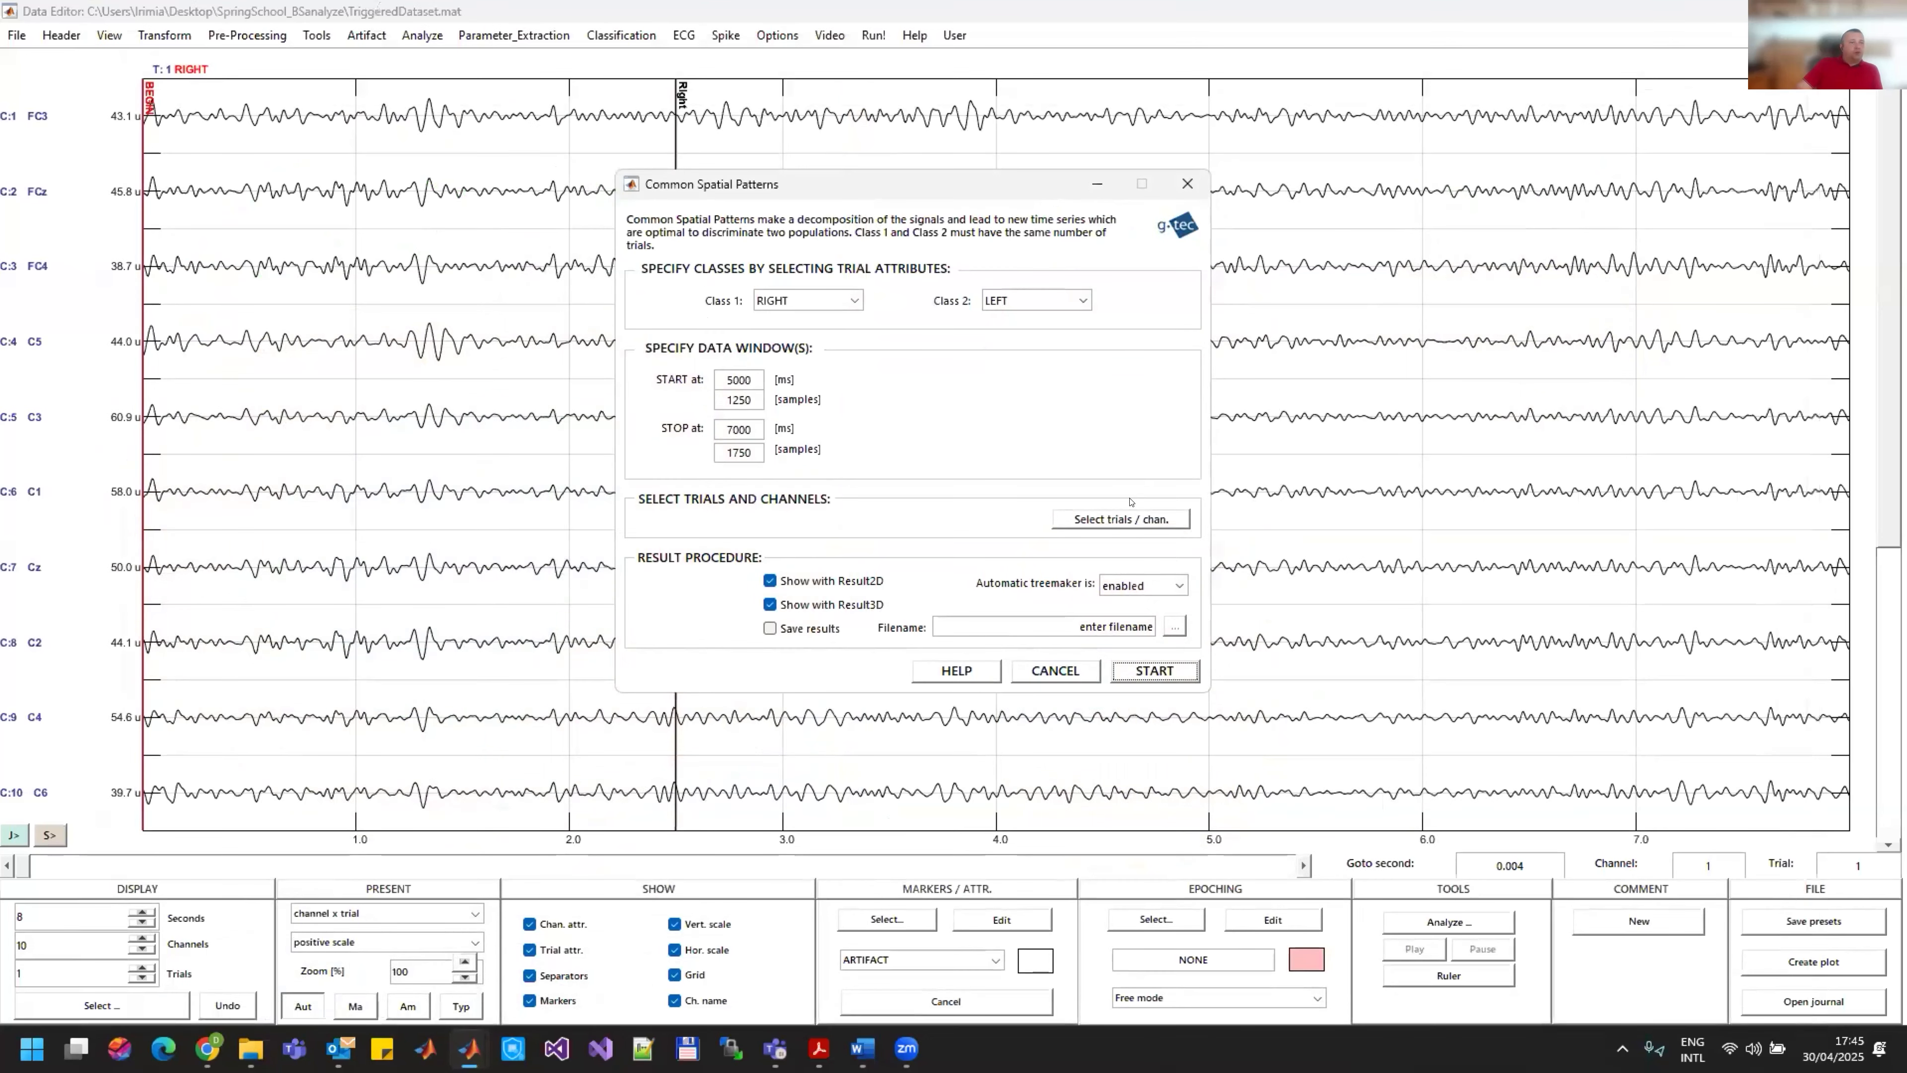
click(1056, 670)
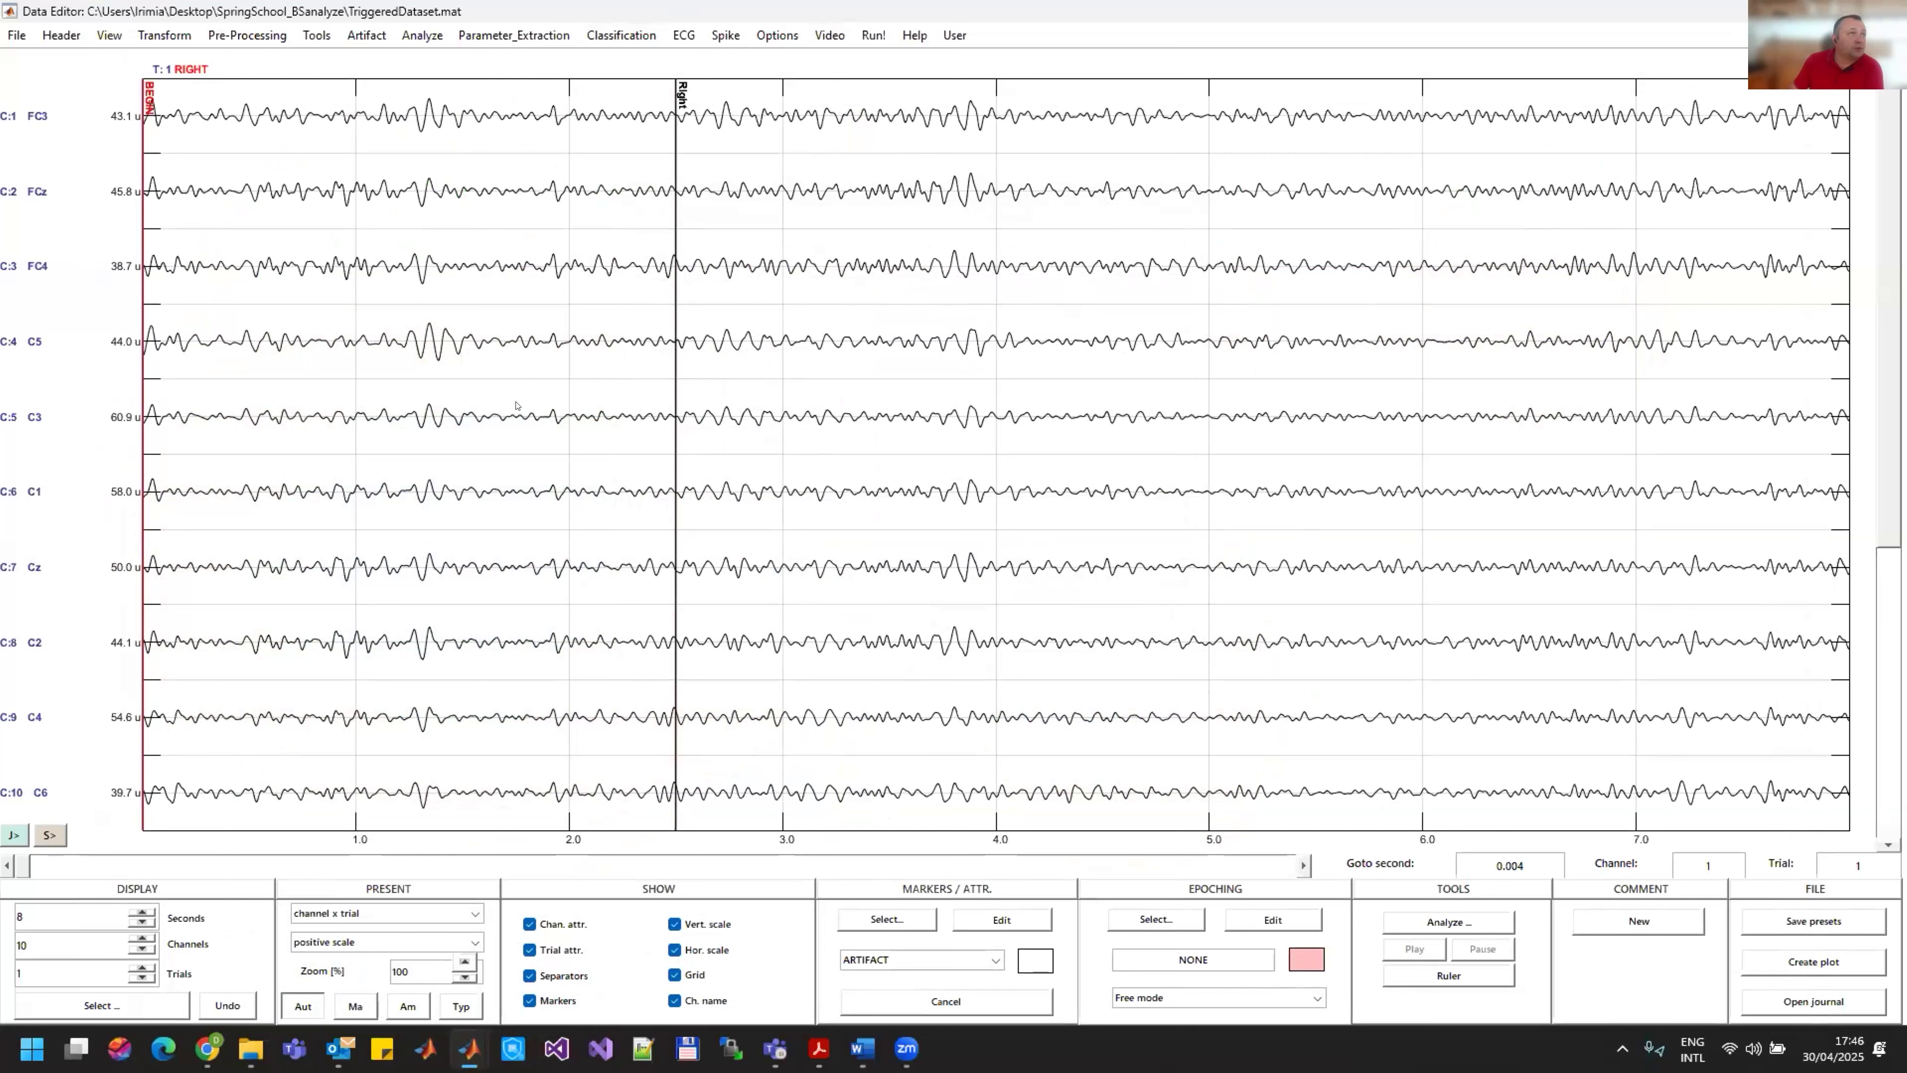
Step: Load ep8ch.mat from the gBSanalyze testdata ep folder, discarding the unsaved result
click(18, 38)
click(63, 63)
mouse_move(467, 1058)
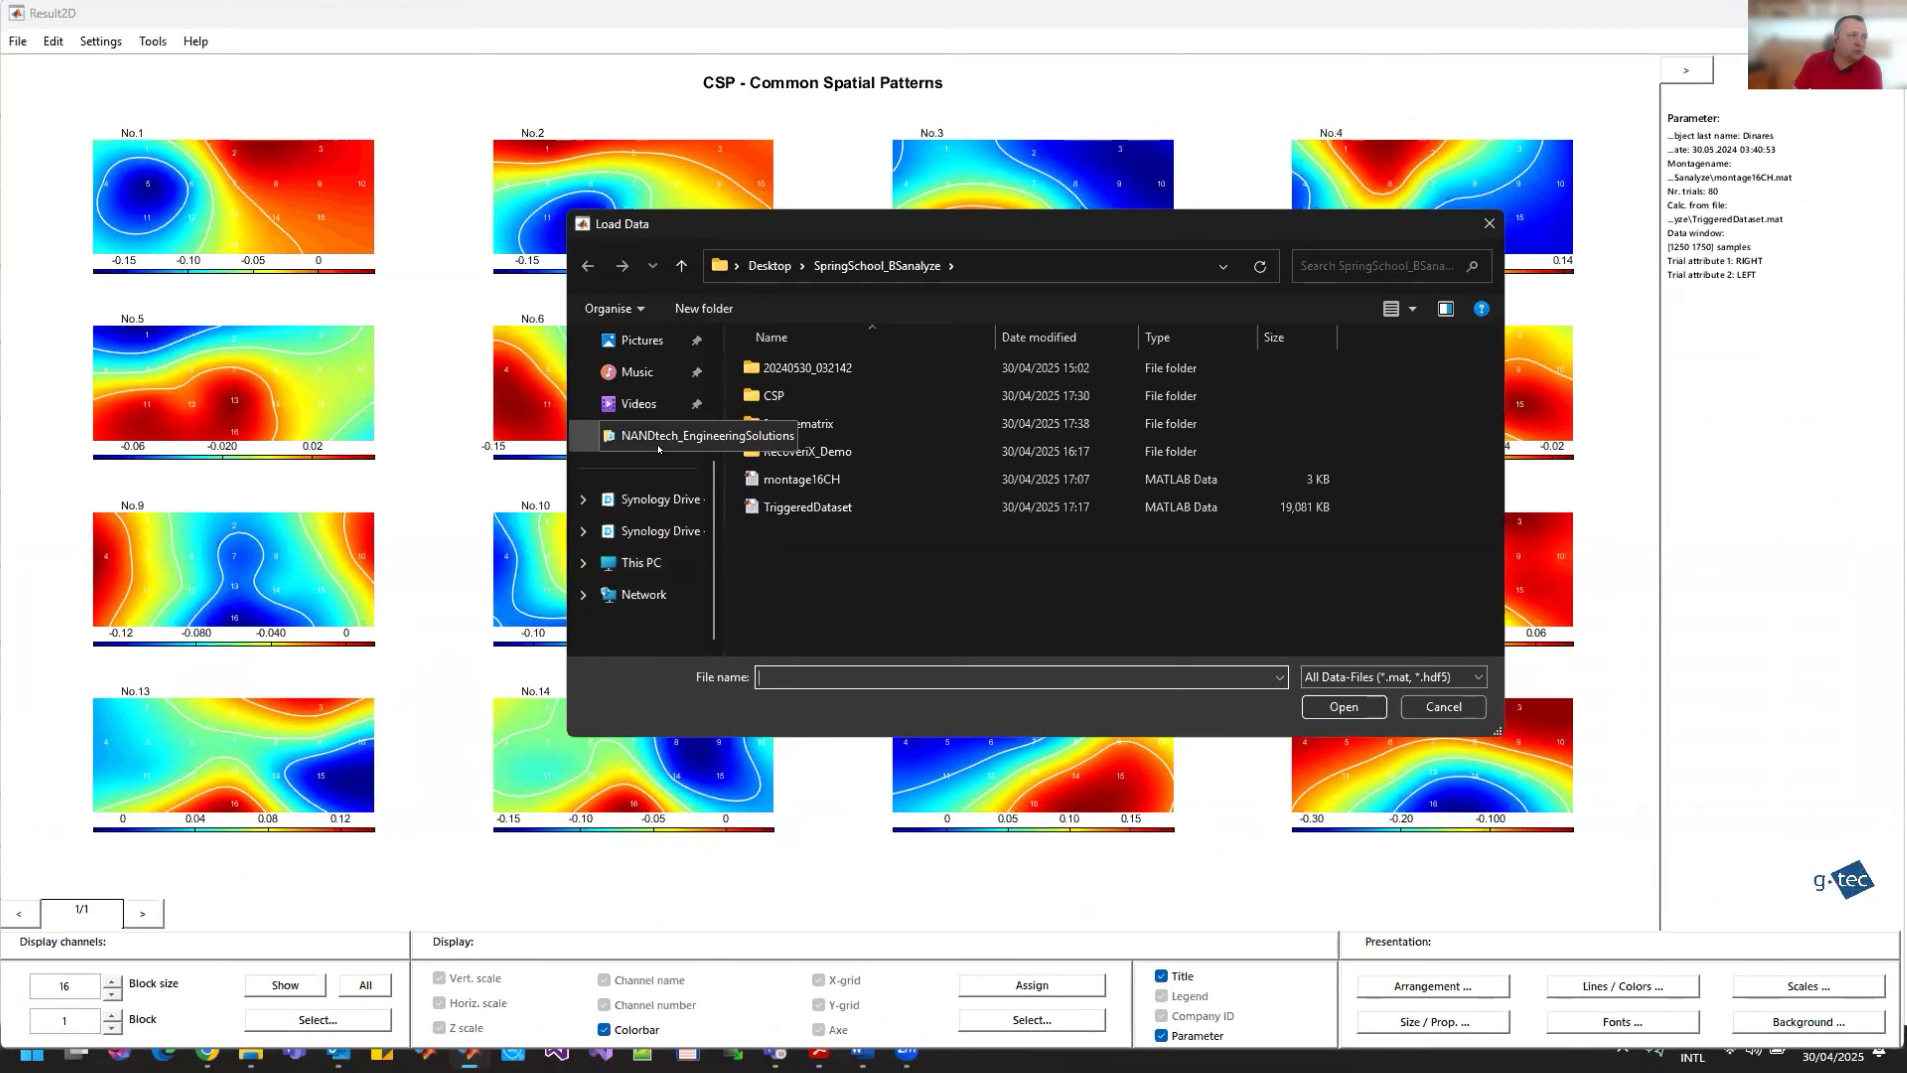
click(650, 505)
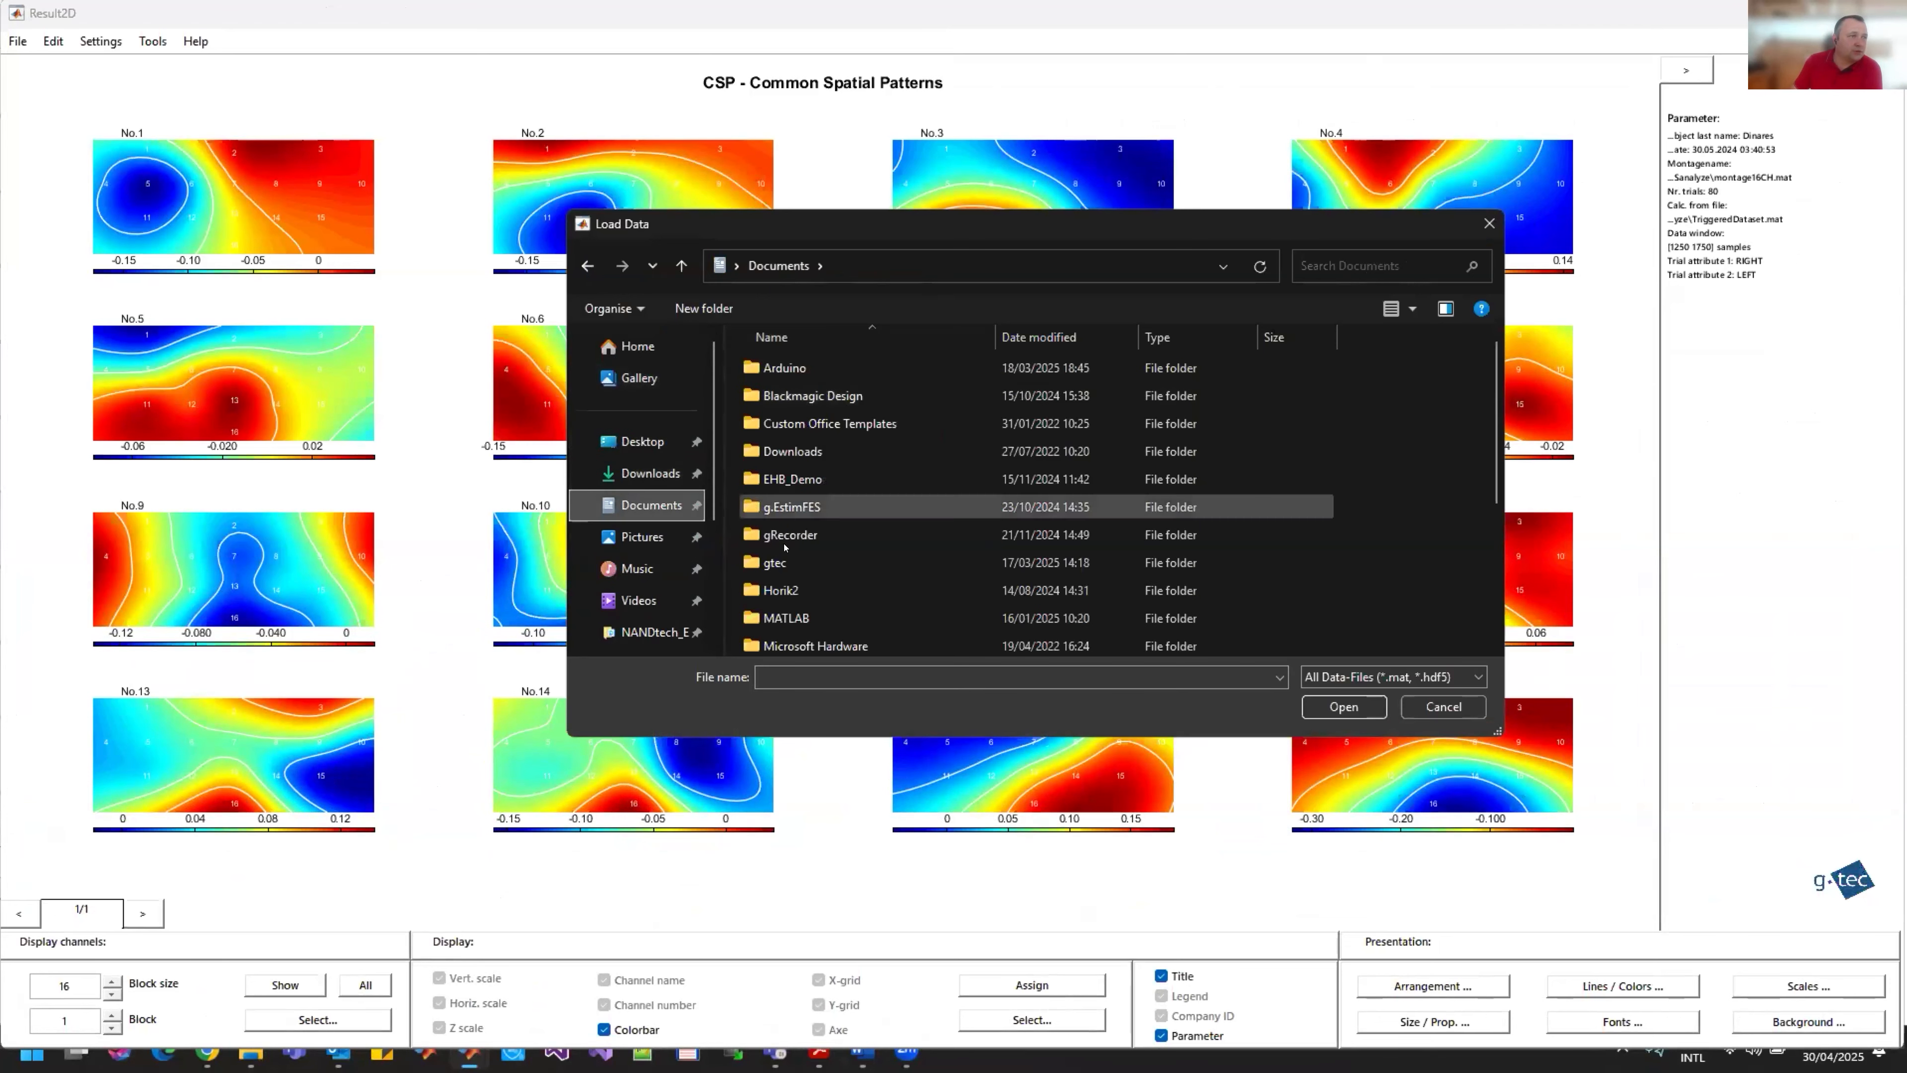
double_click(797, 564)
double_click(777, 396)
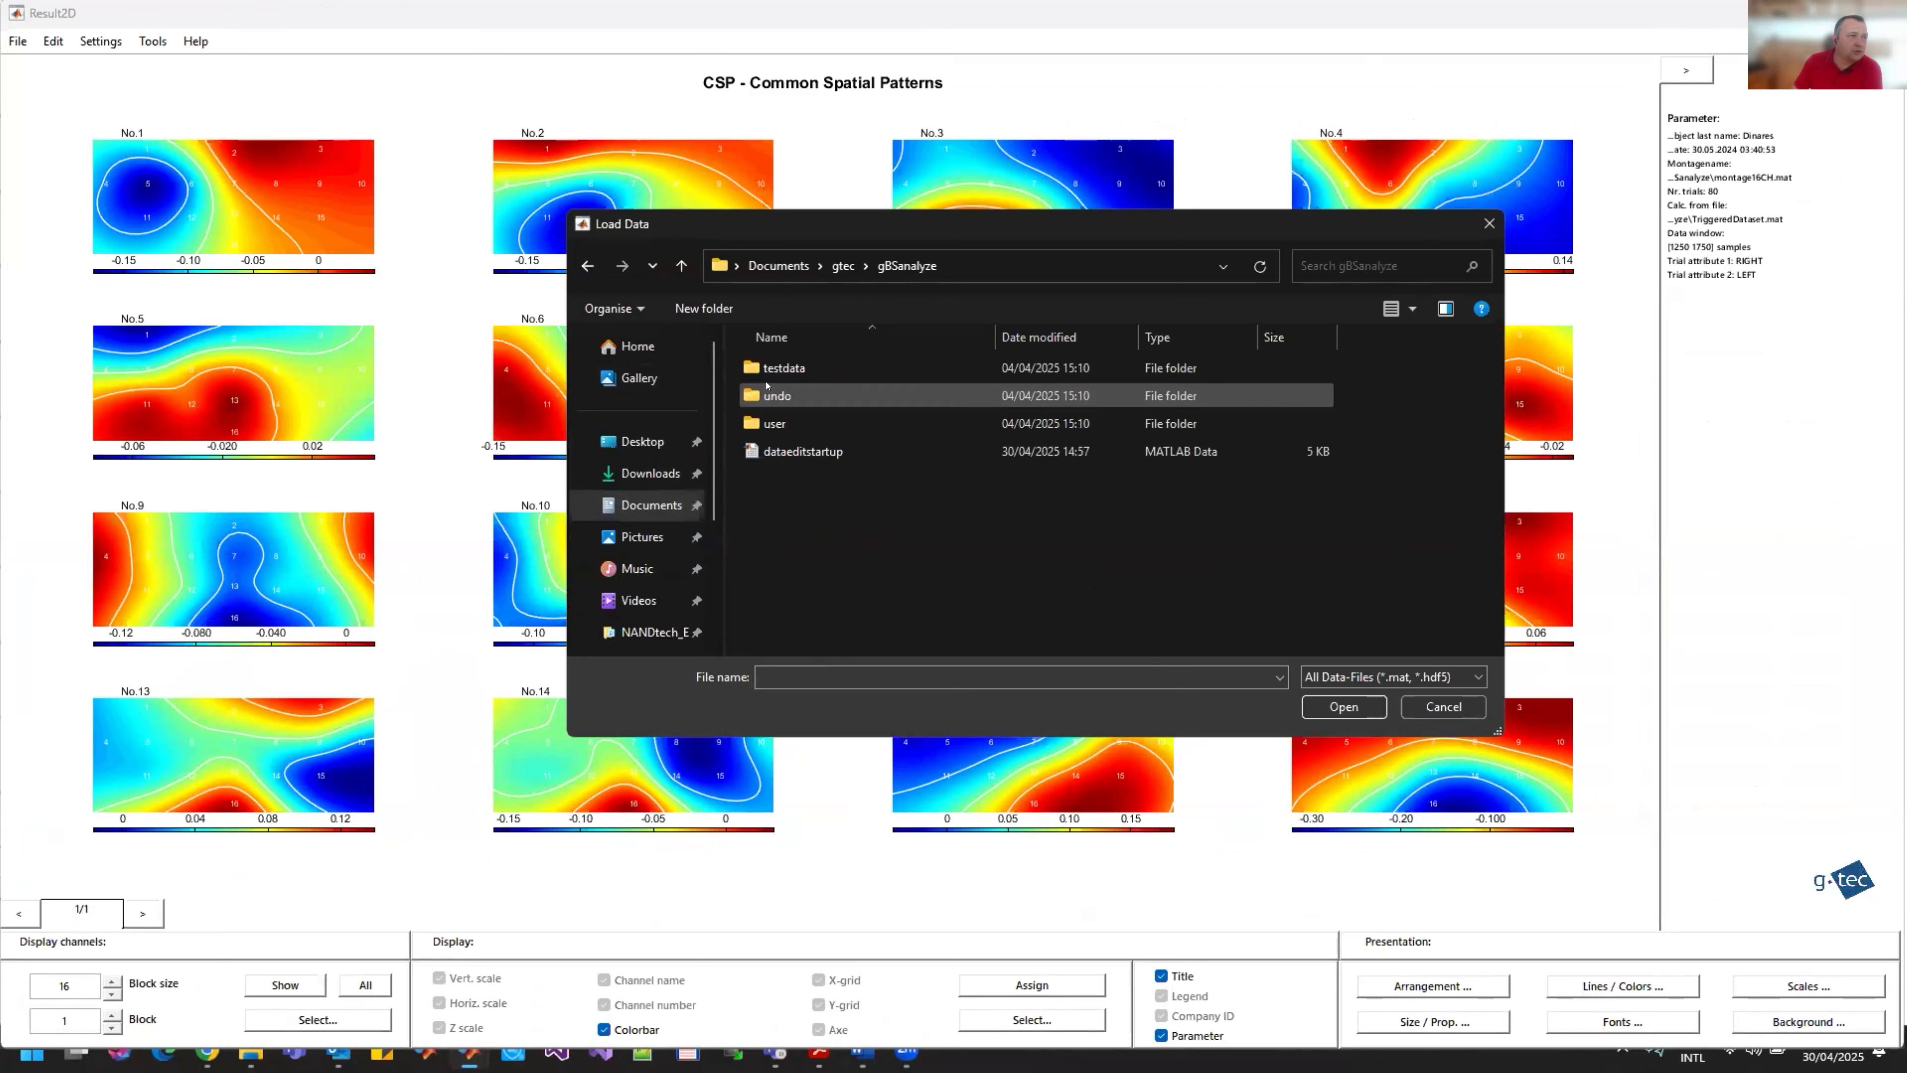
double_click(767, 368)
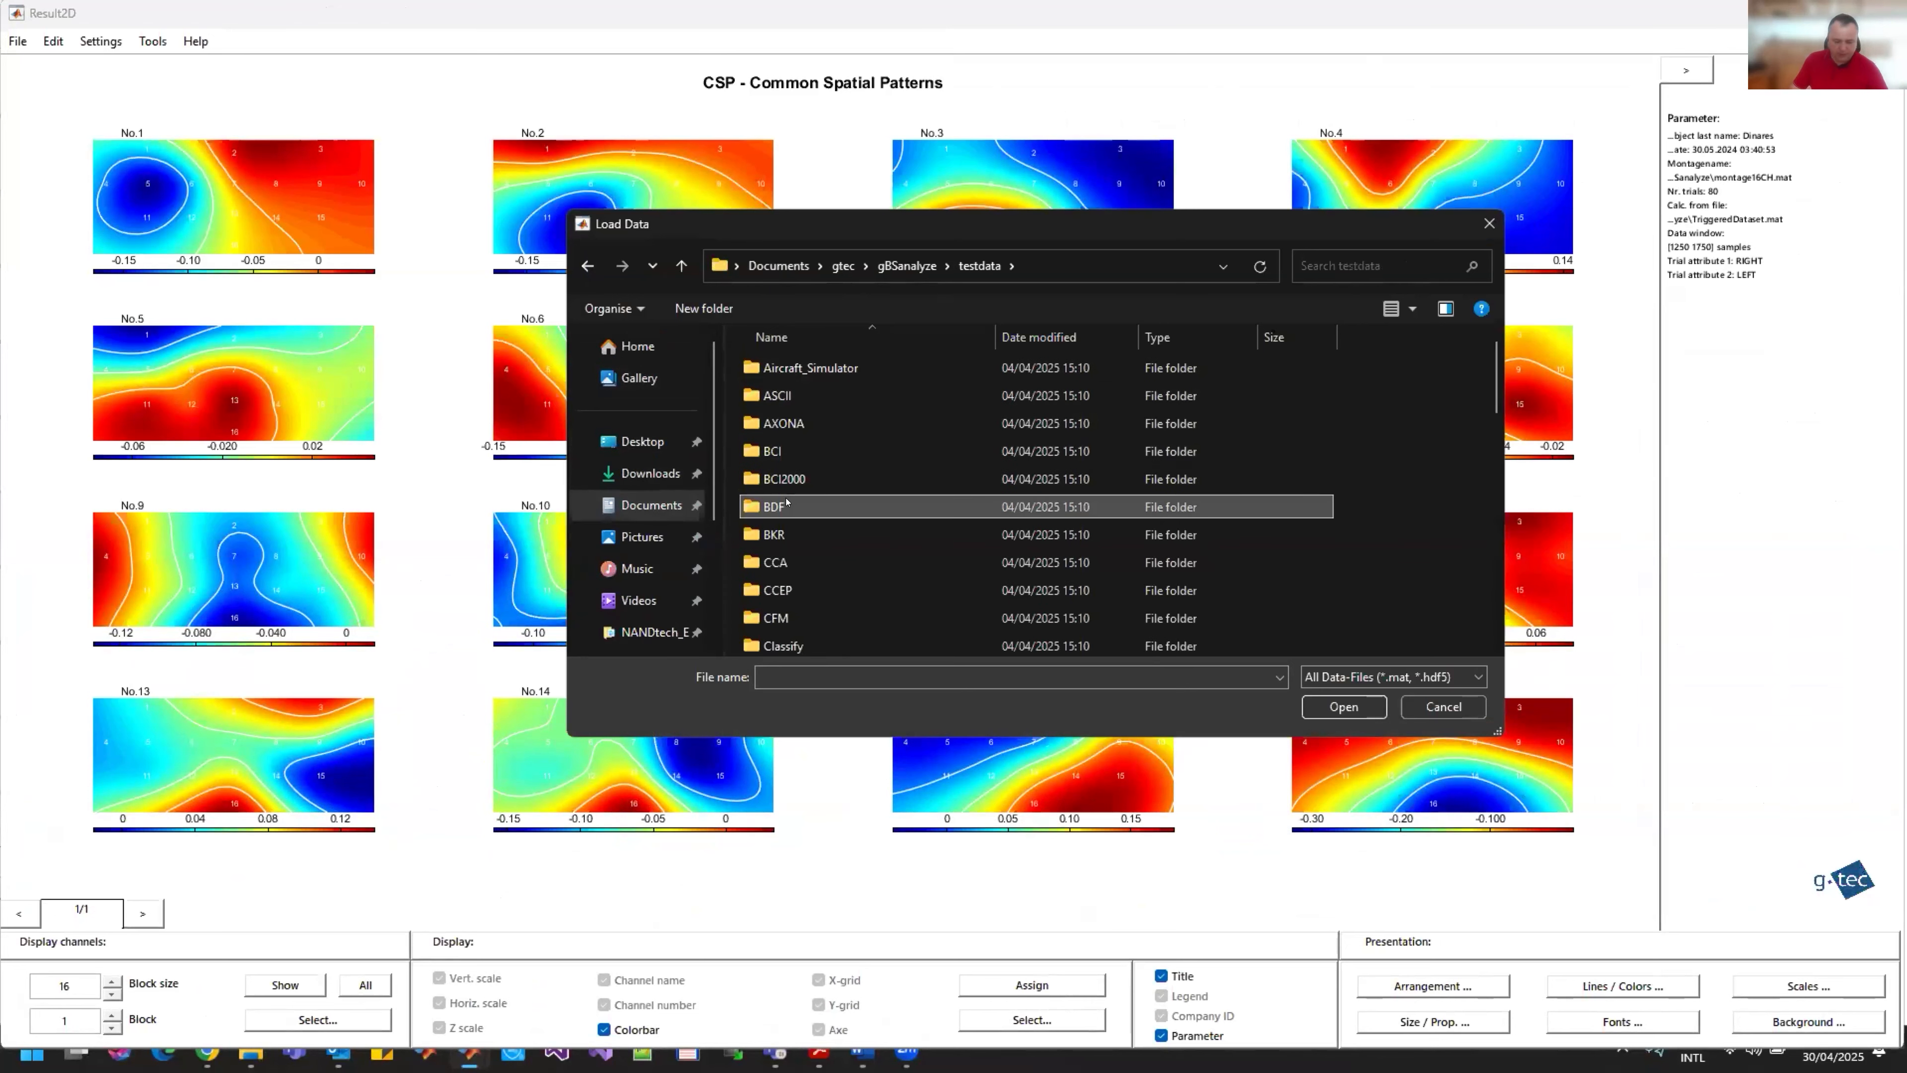
double_click(770, 391)
click(779, 396)
click(1344, 707)
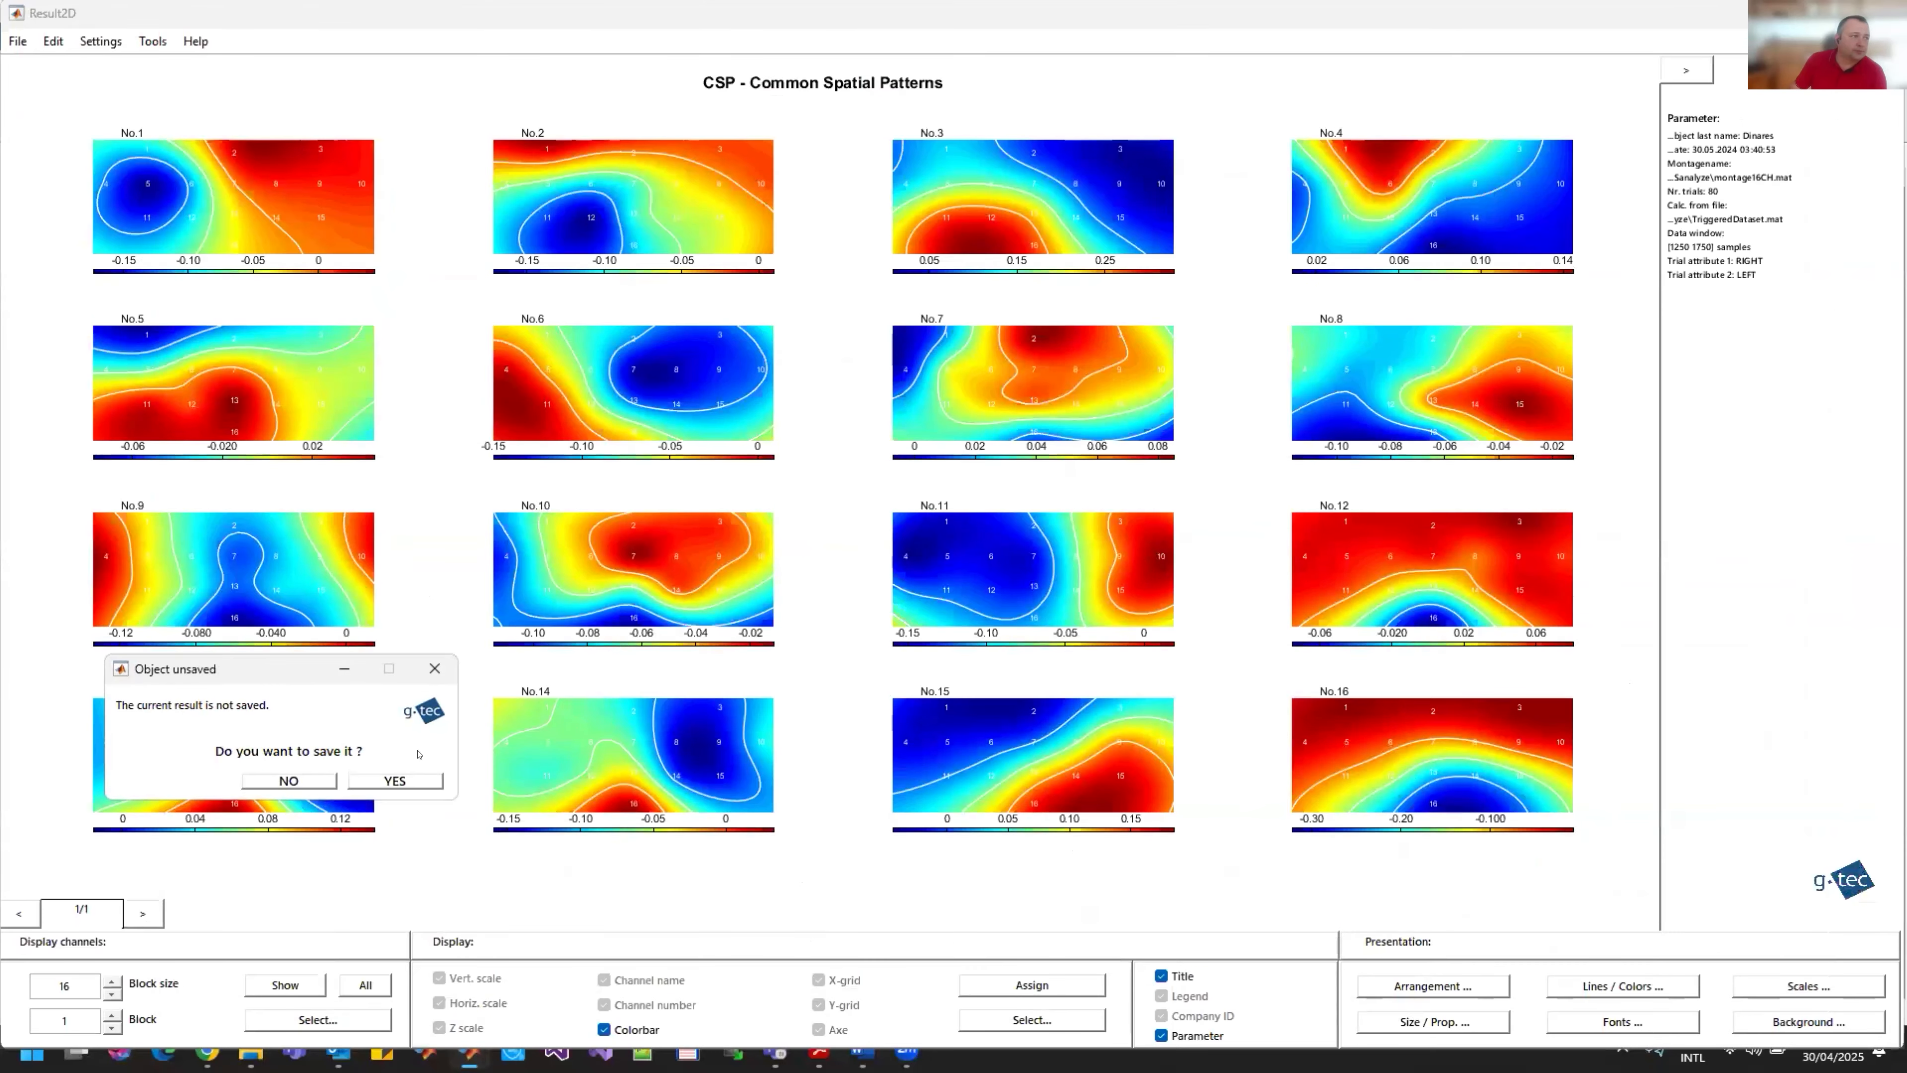
click(289, 780)
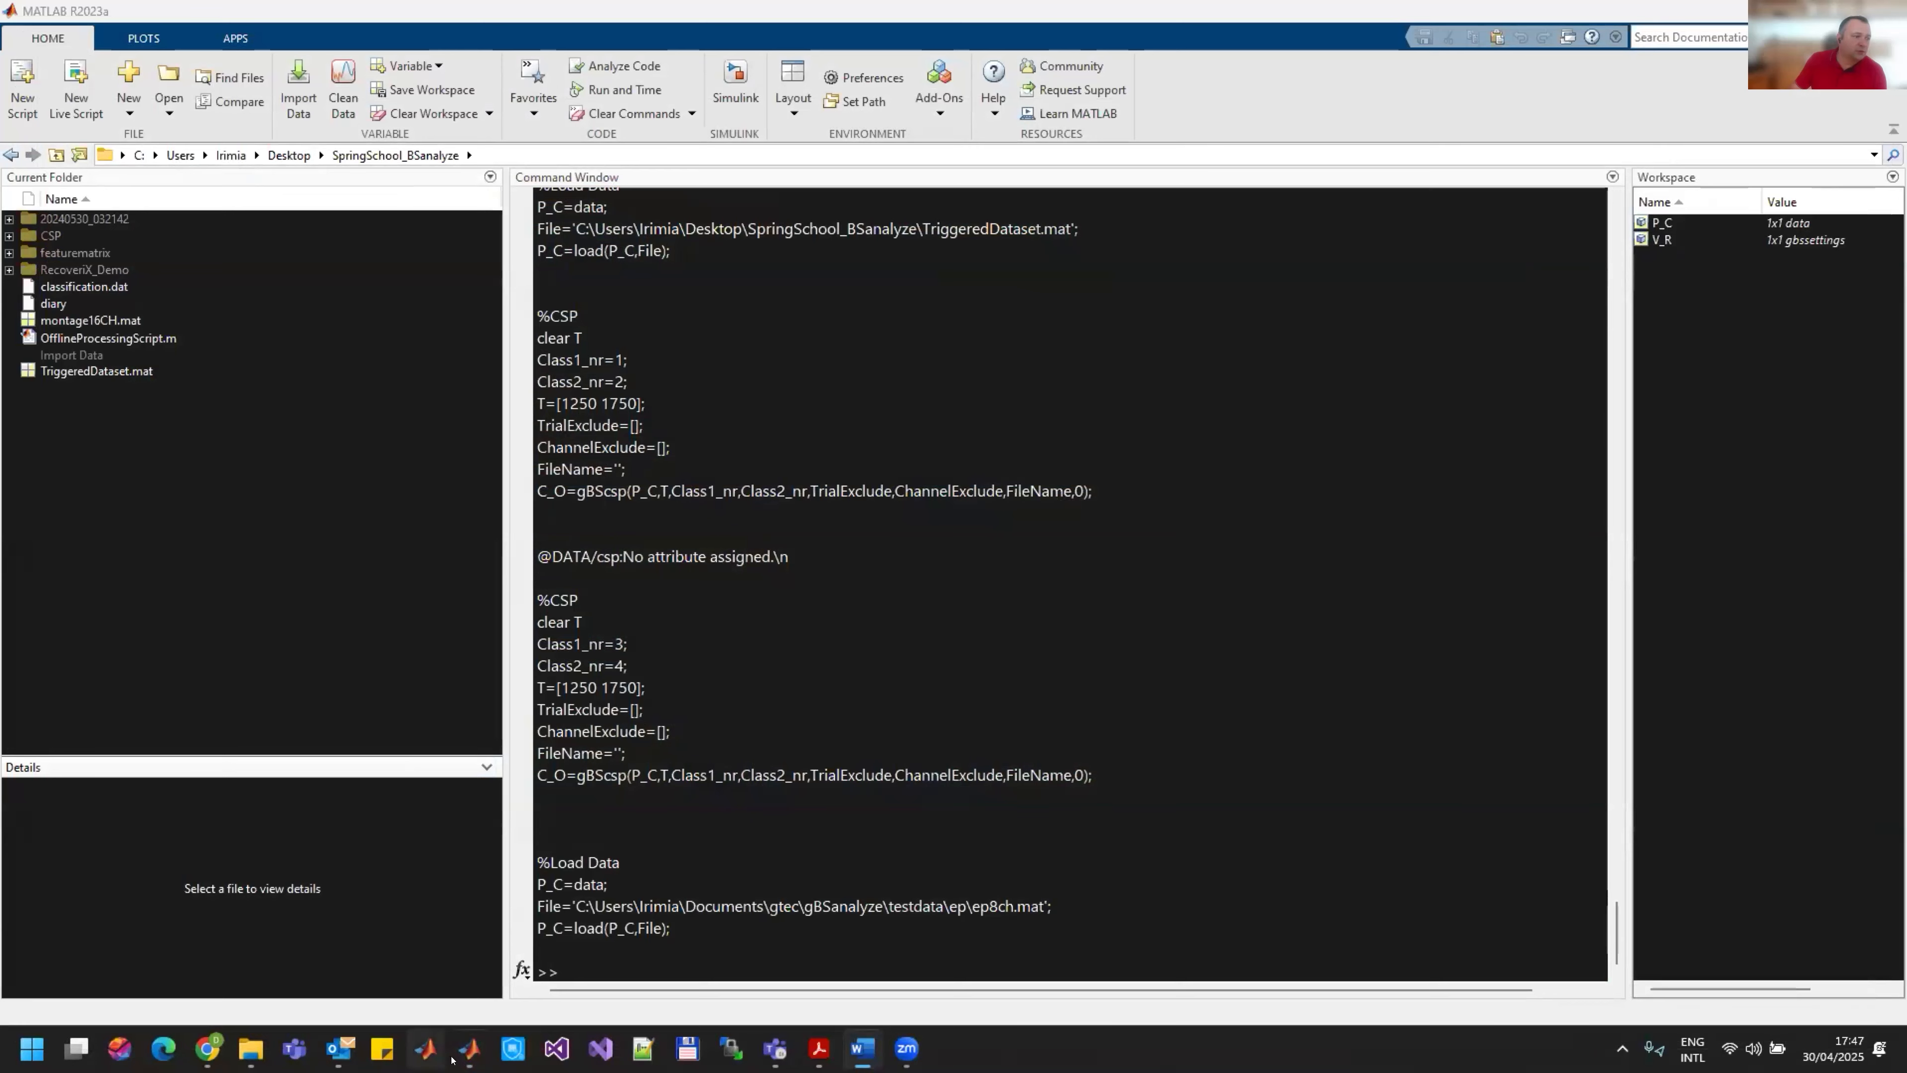
Step: Bring the Data Editor to the front and set the displayed time range to 10 seconds
mouse_move(469, 1048)
click(560, 961)
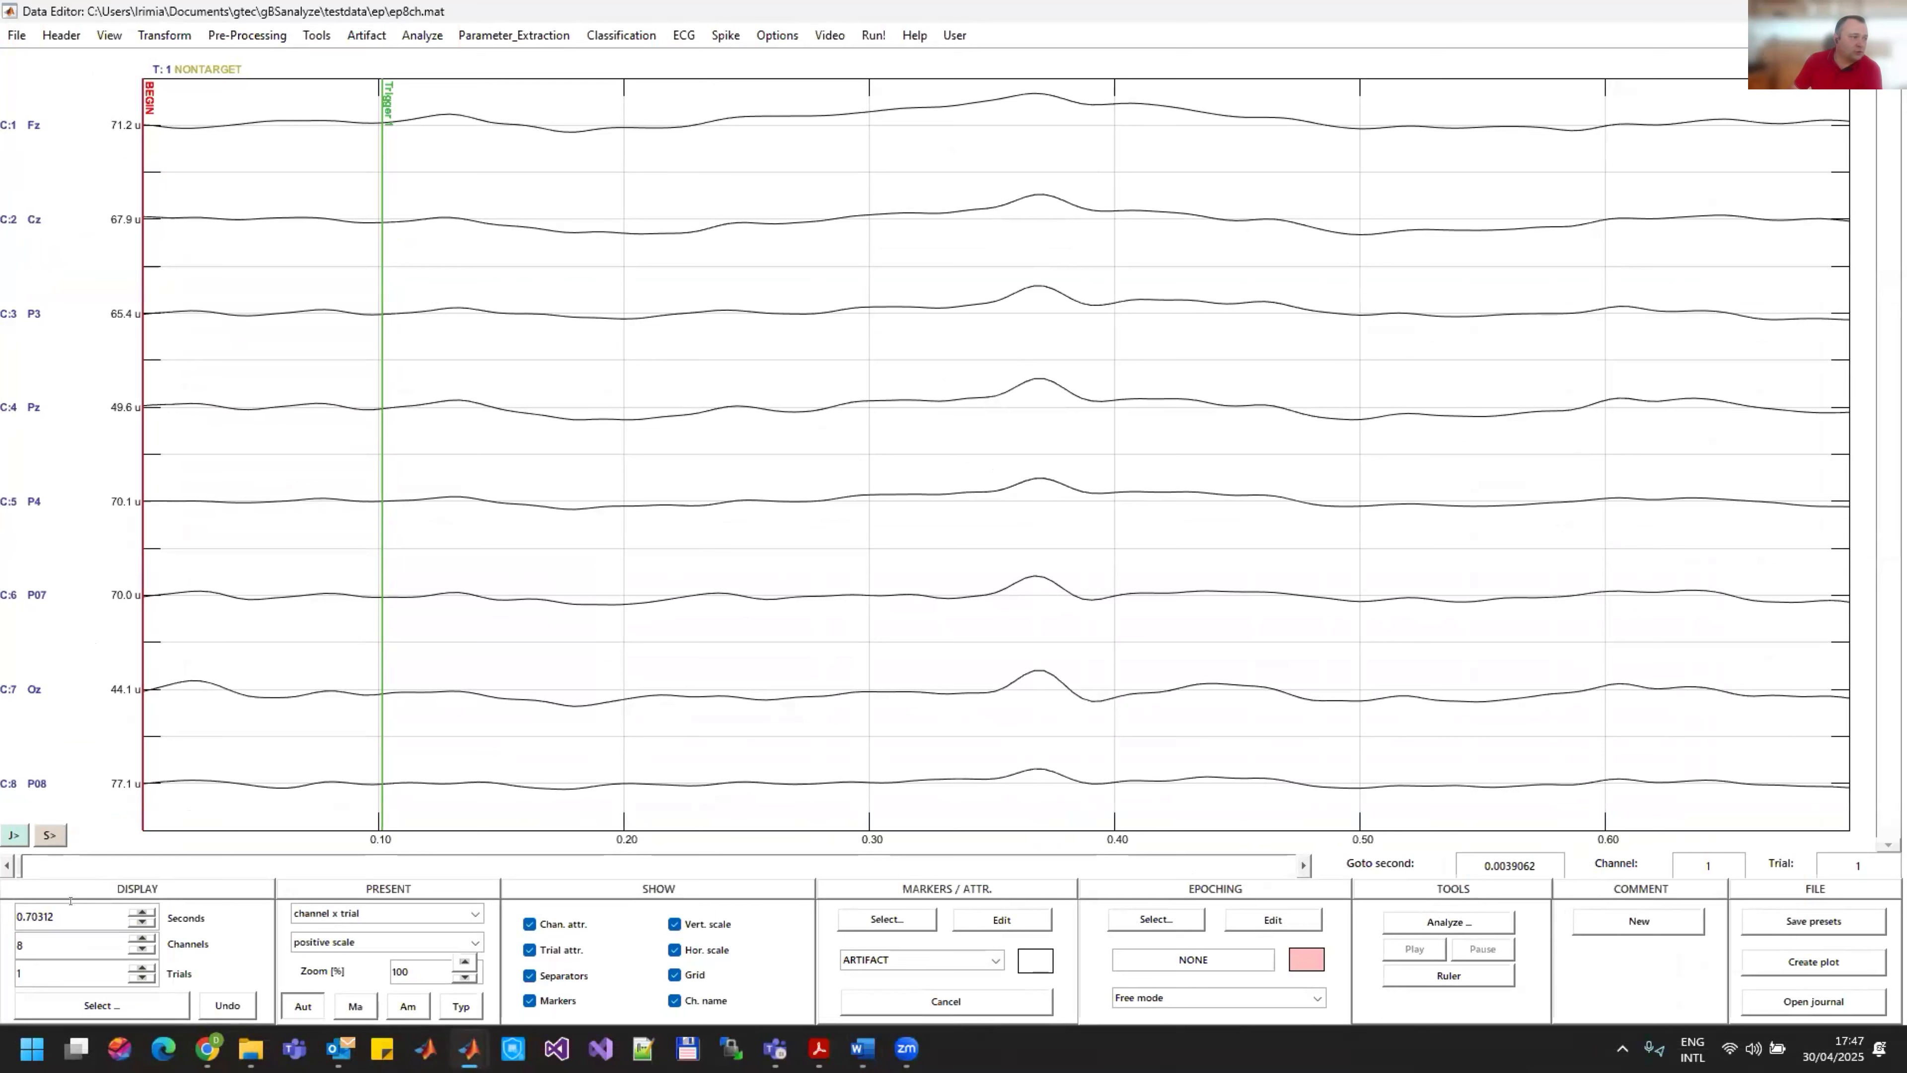
drag(59, 916, 2, 914)
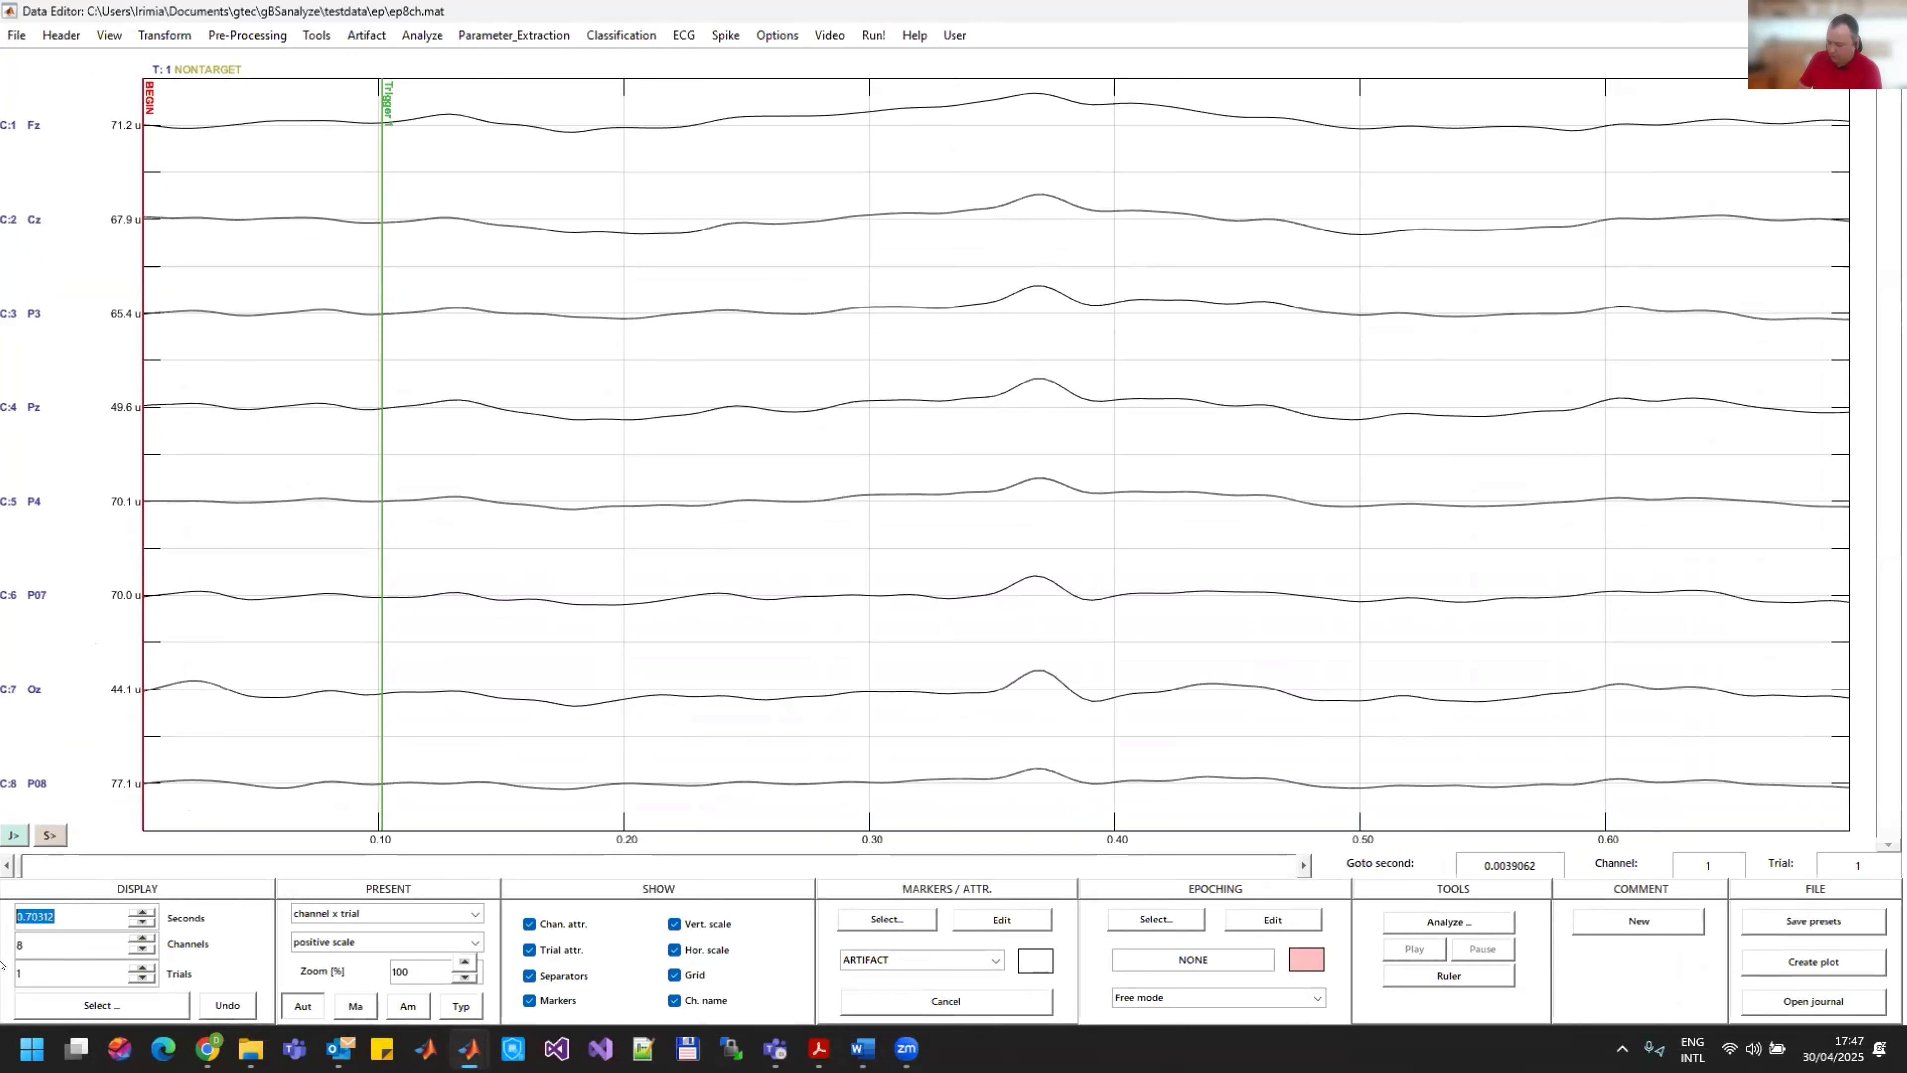
text(10)
key(Return)
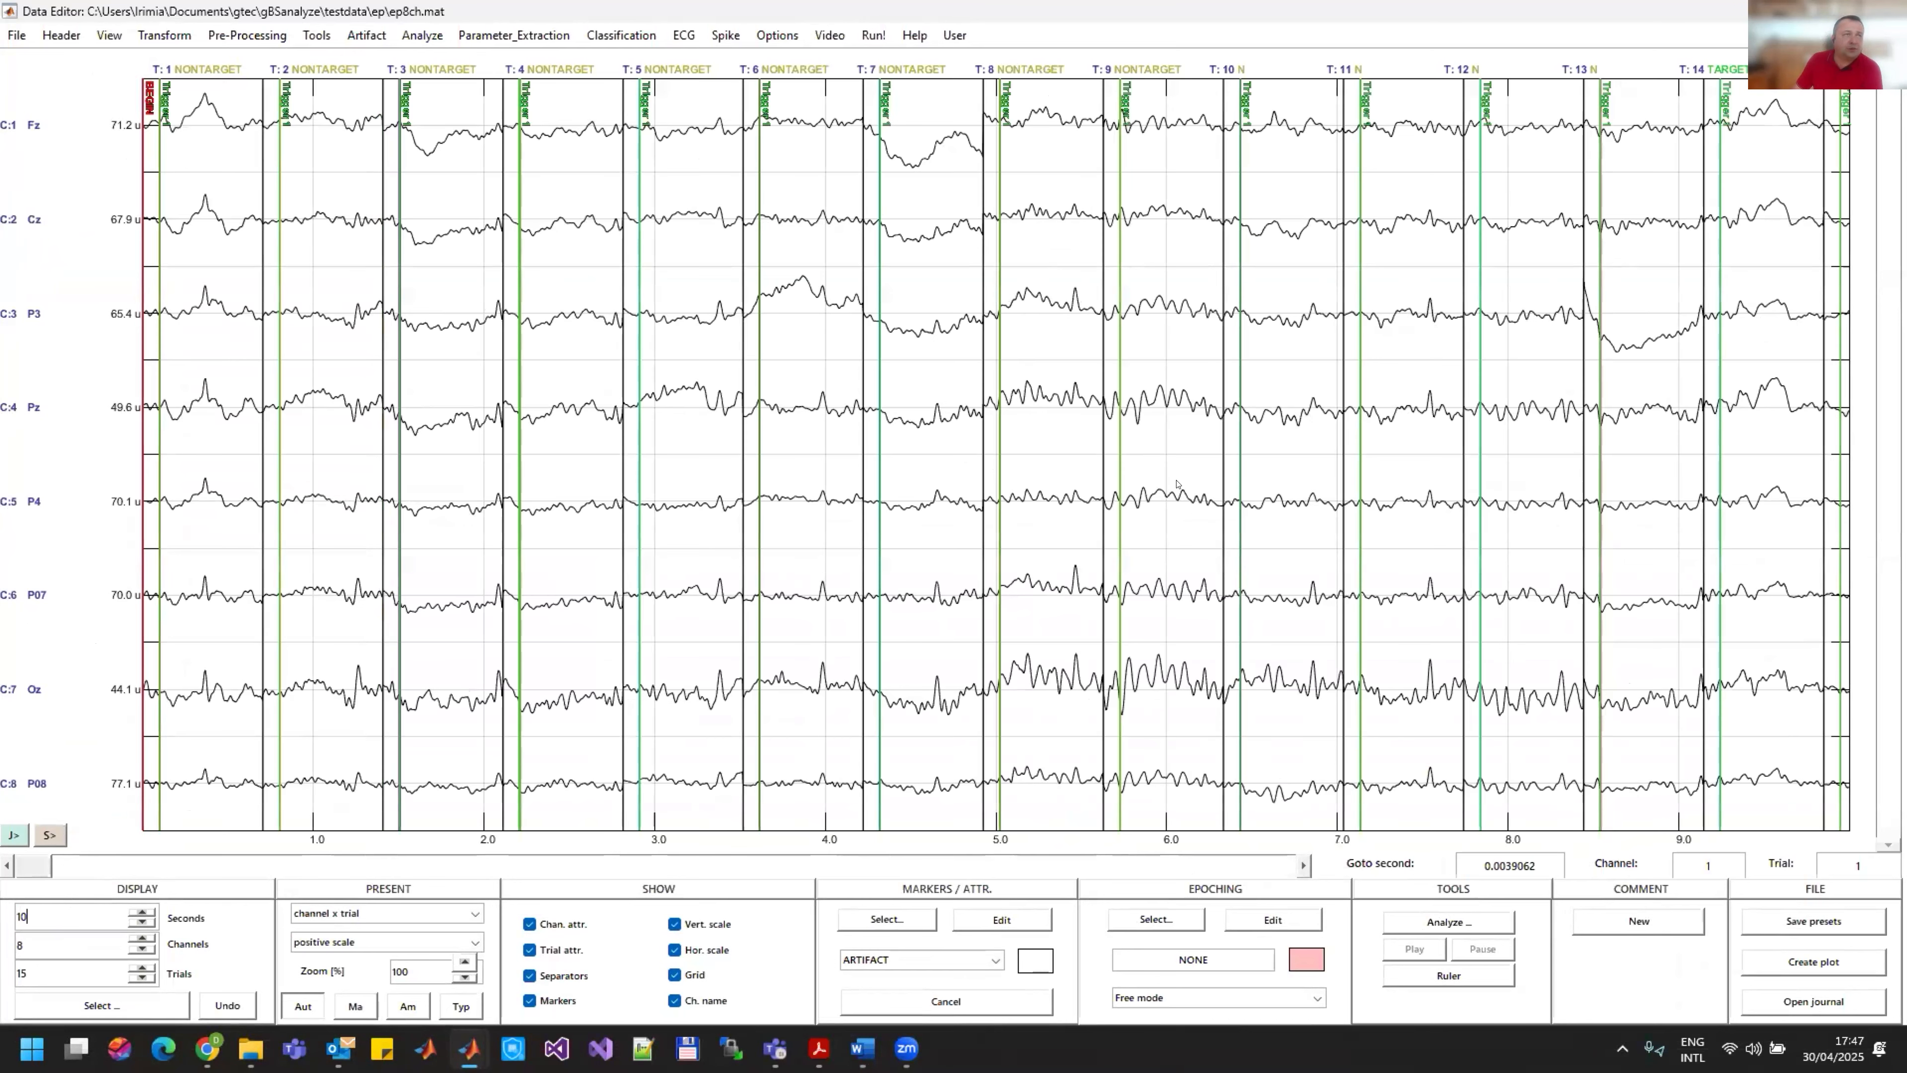
Step: Open the Average analysis and enable baseline correction with a reference interval from sample 1 to 26
click(423, 34)
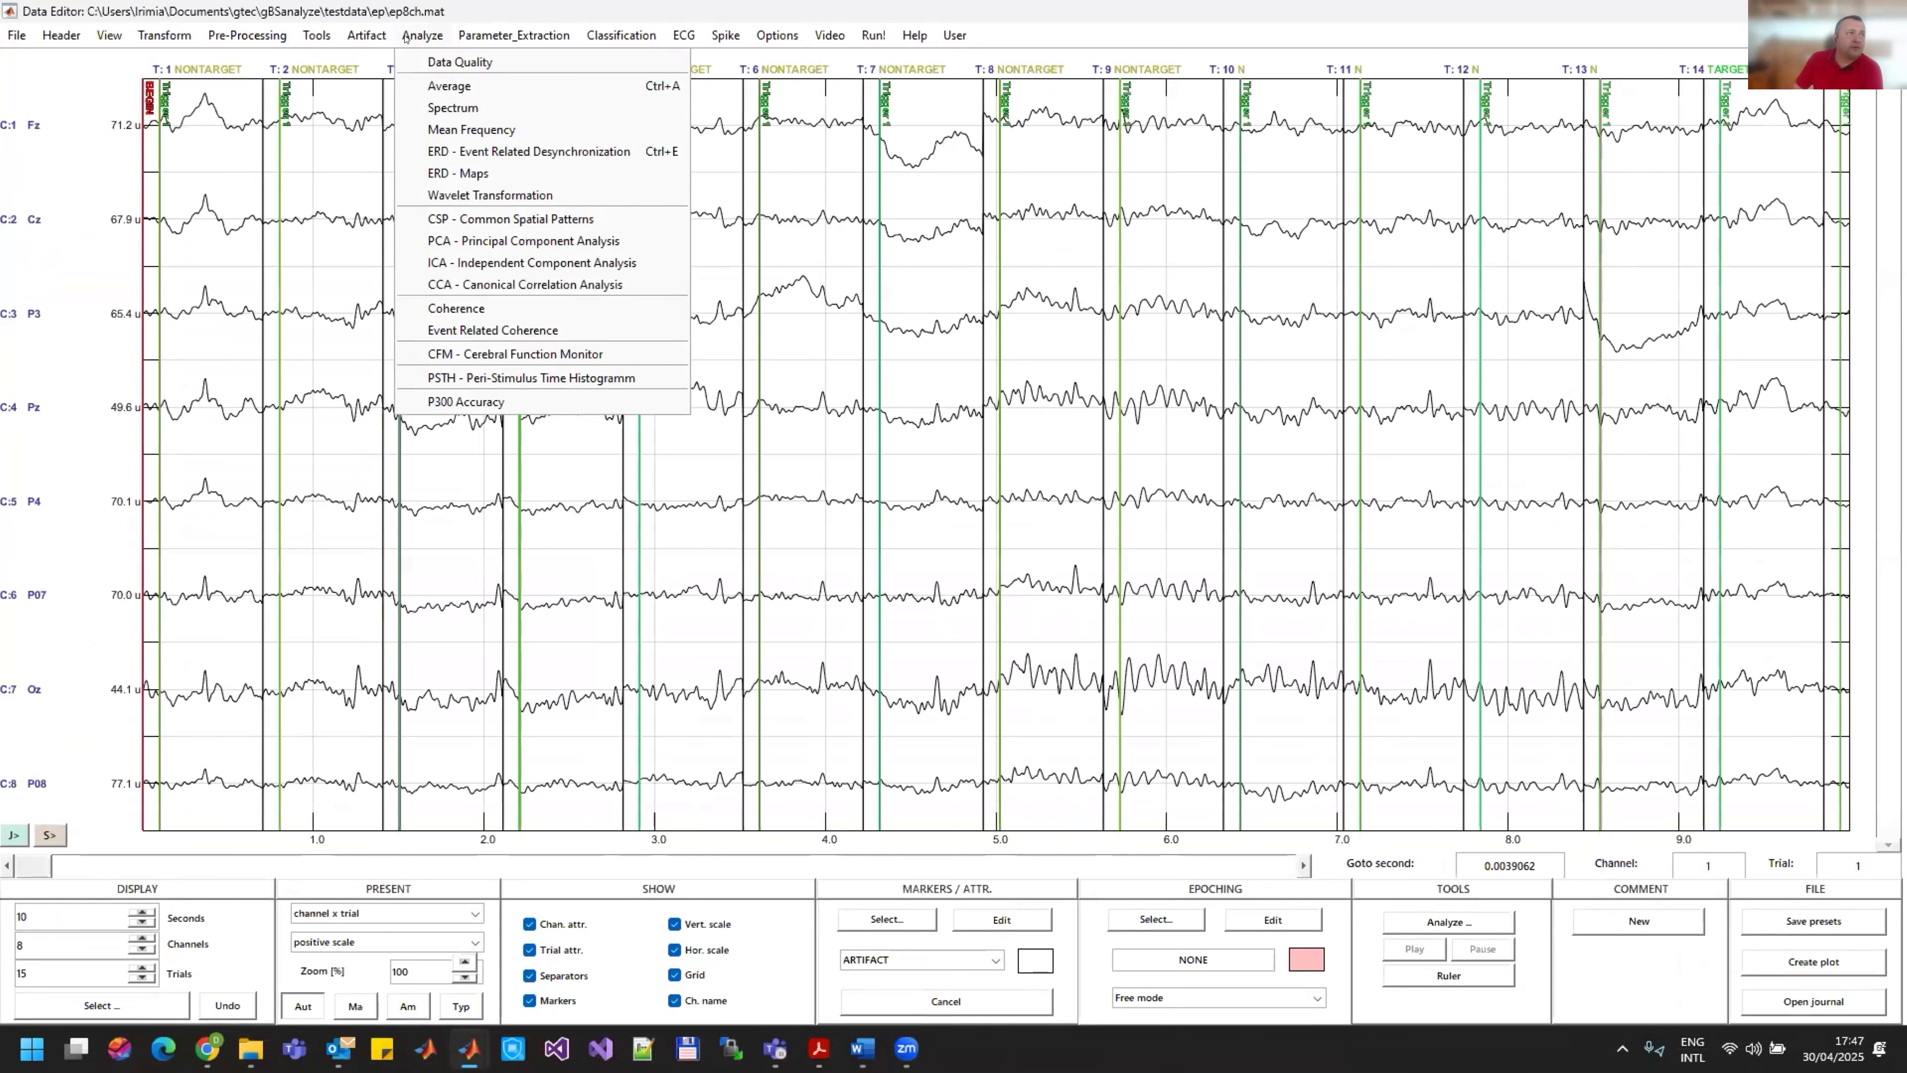
click(450, 87)
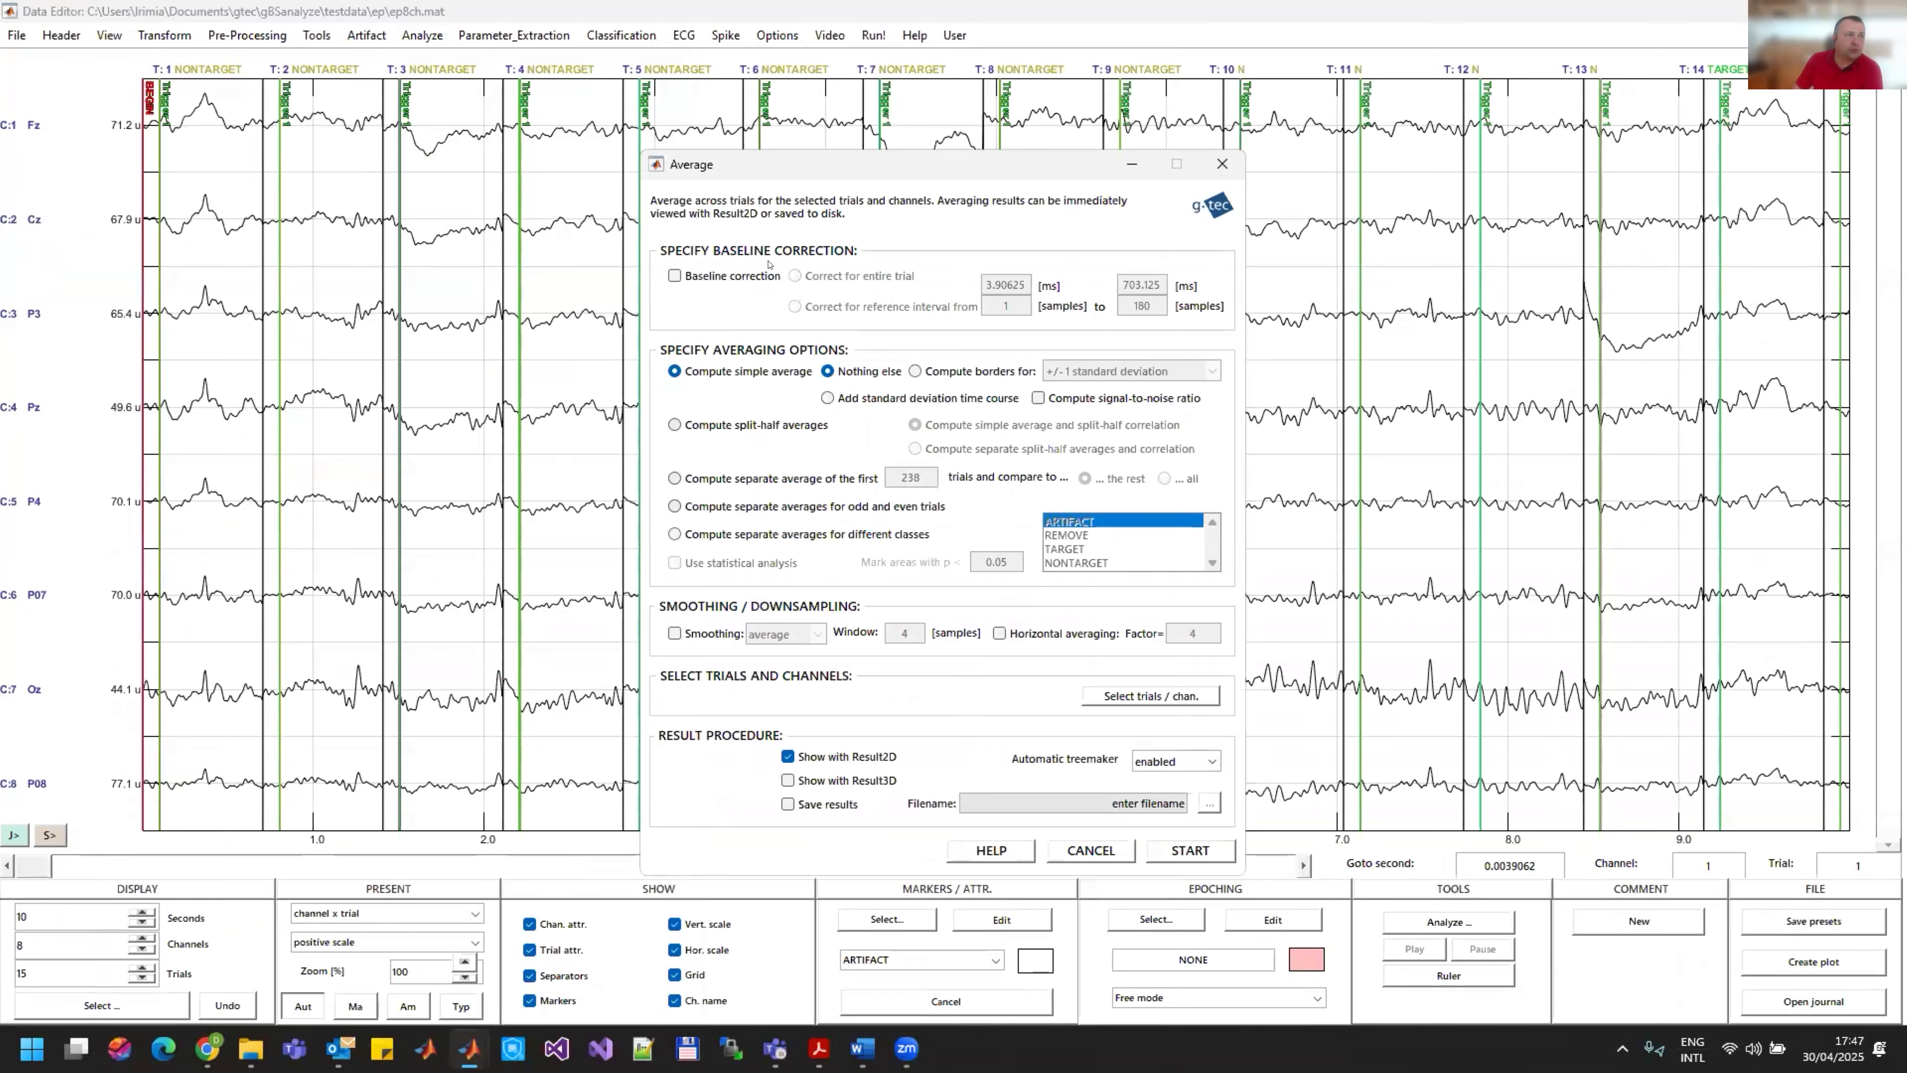
click(751, 276)
click(871, 305)
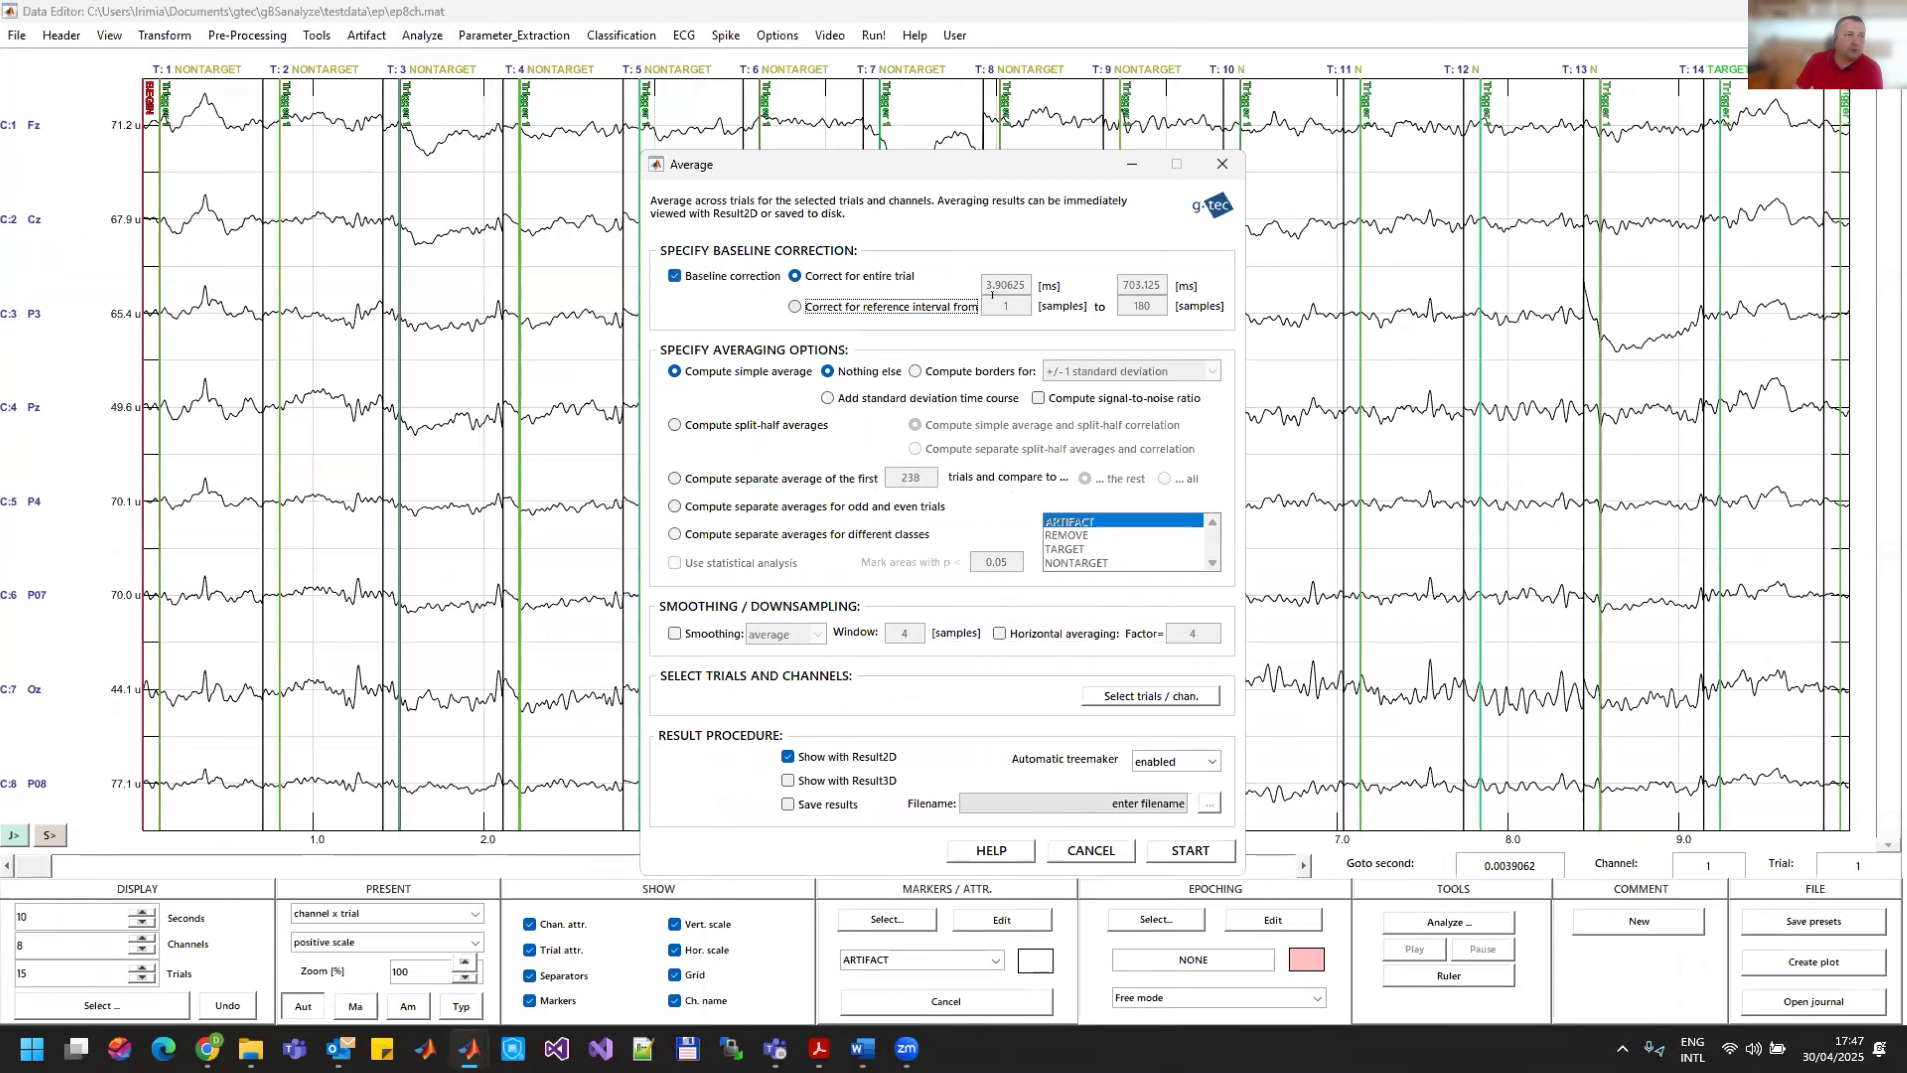
double_click(1148, 301)
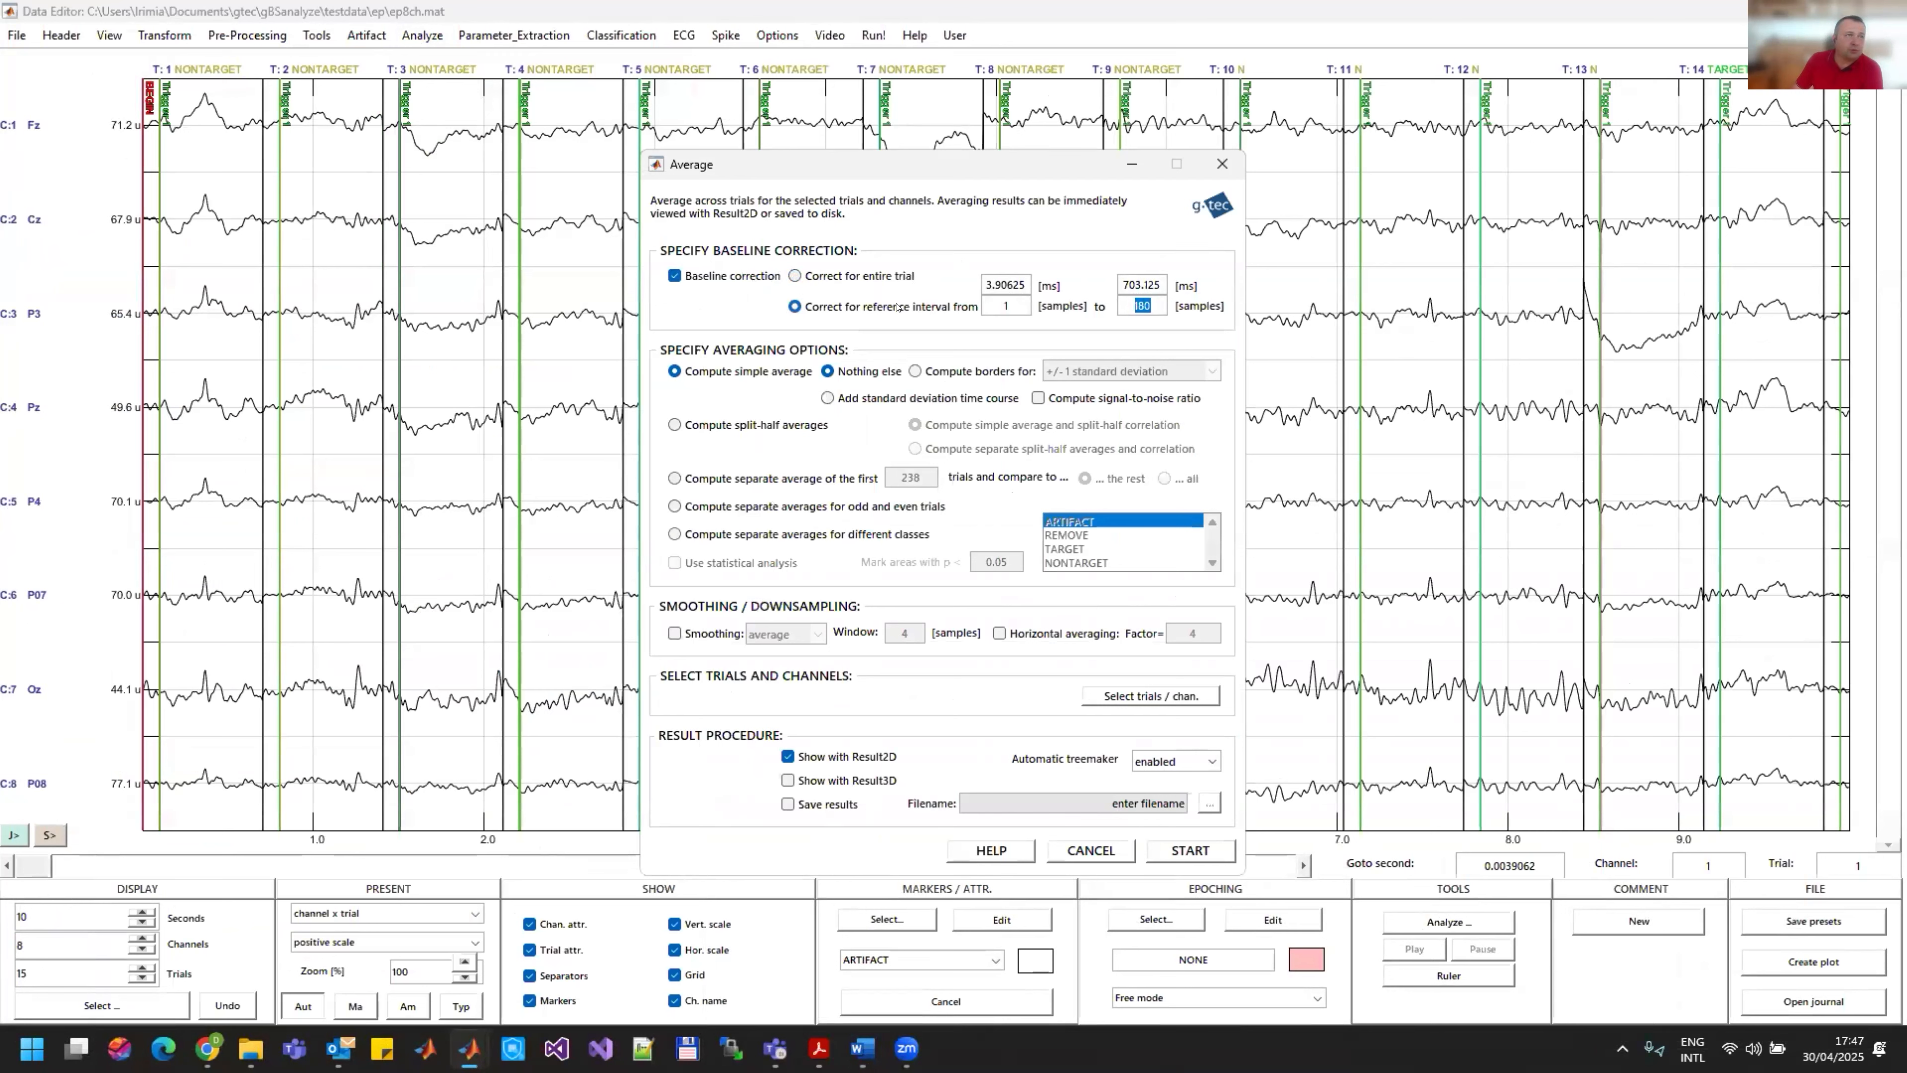
text(2)
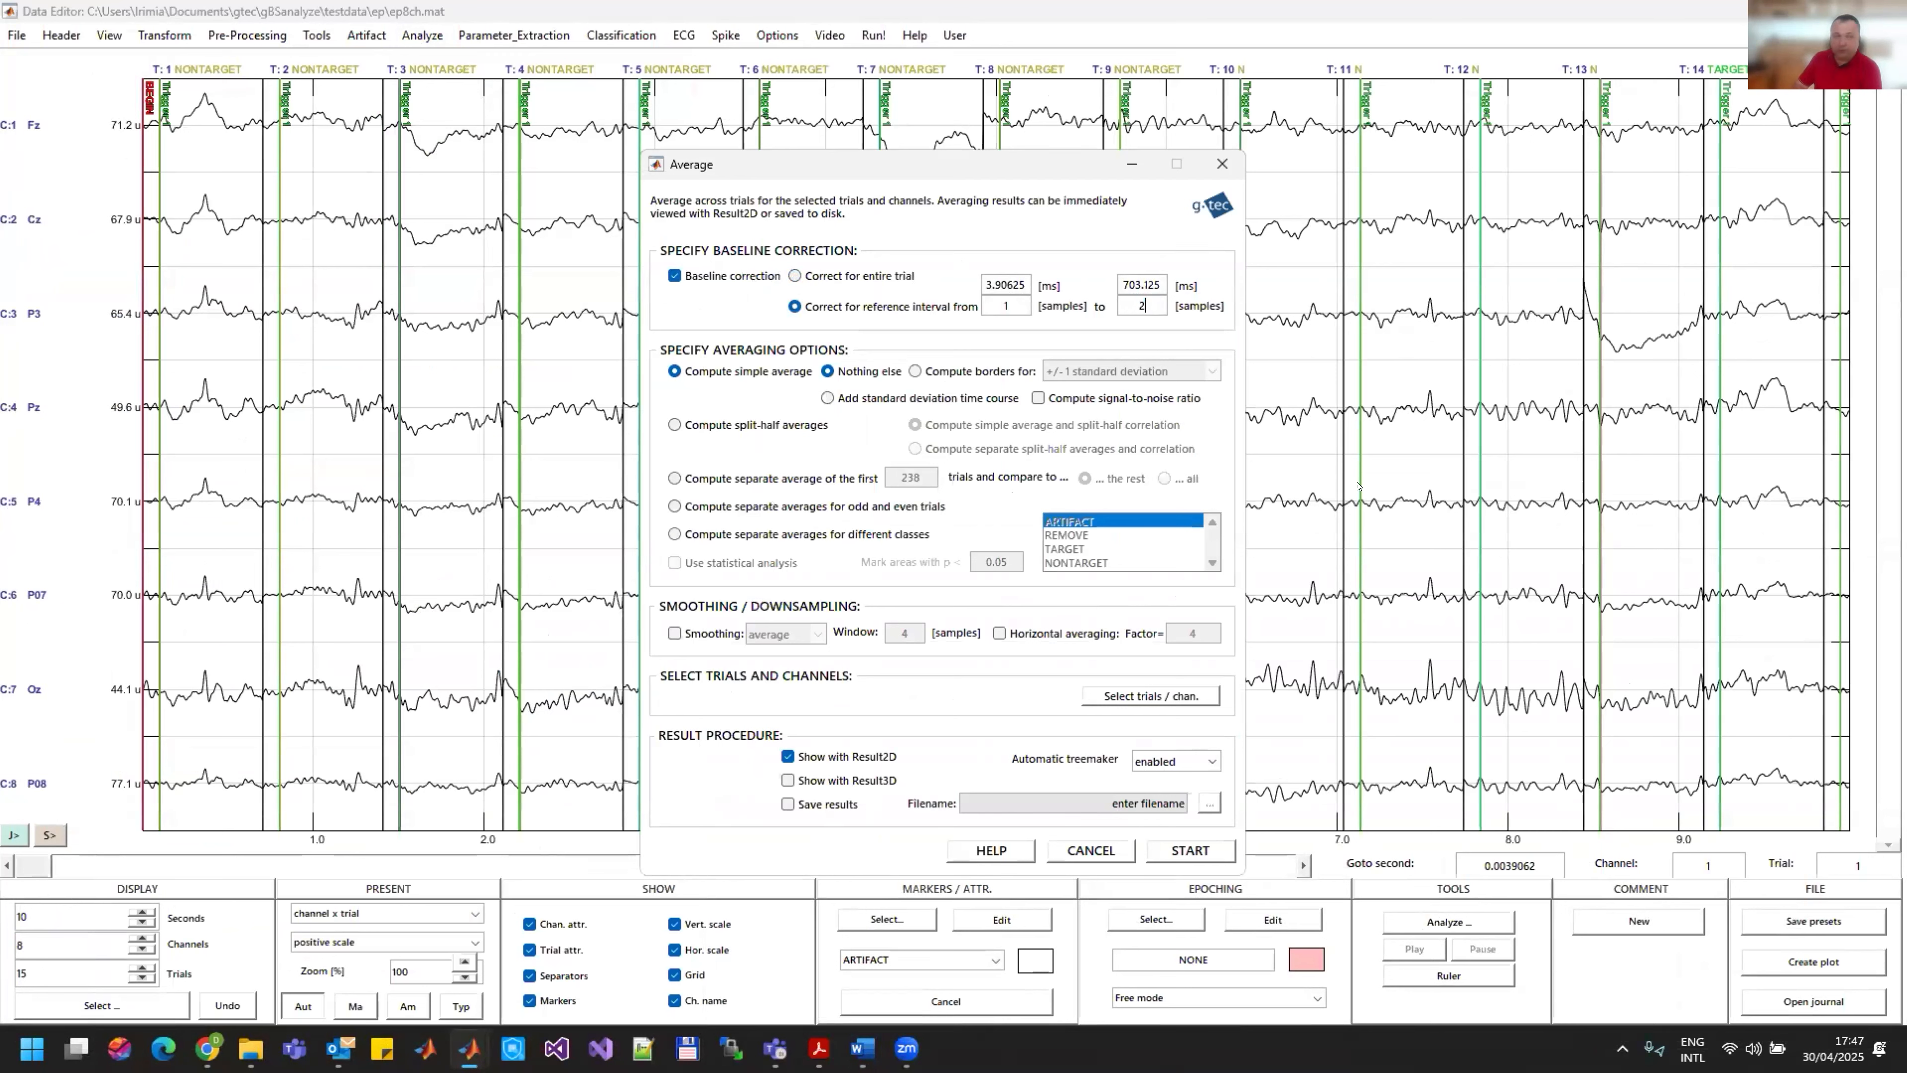
text(6)
key(Return)
Step: Compute separate averages for the TARGET and NONTARGET classes with statistical analysis marking areas at p < 0.05
click(802, 535)
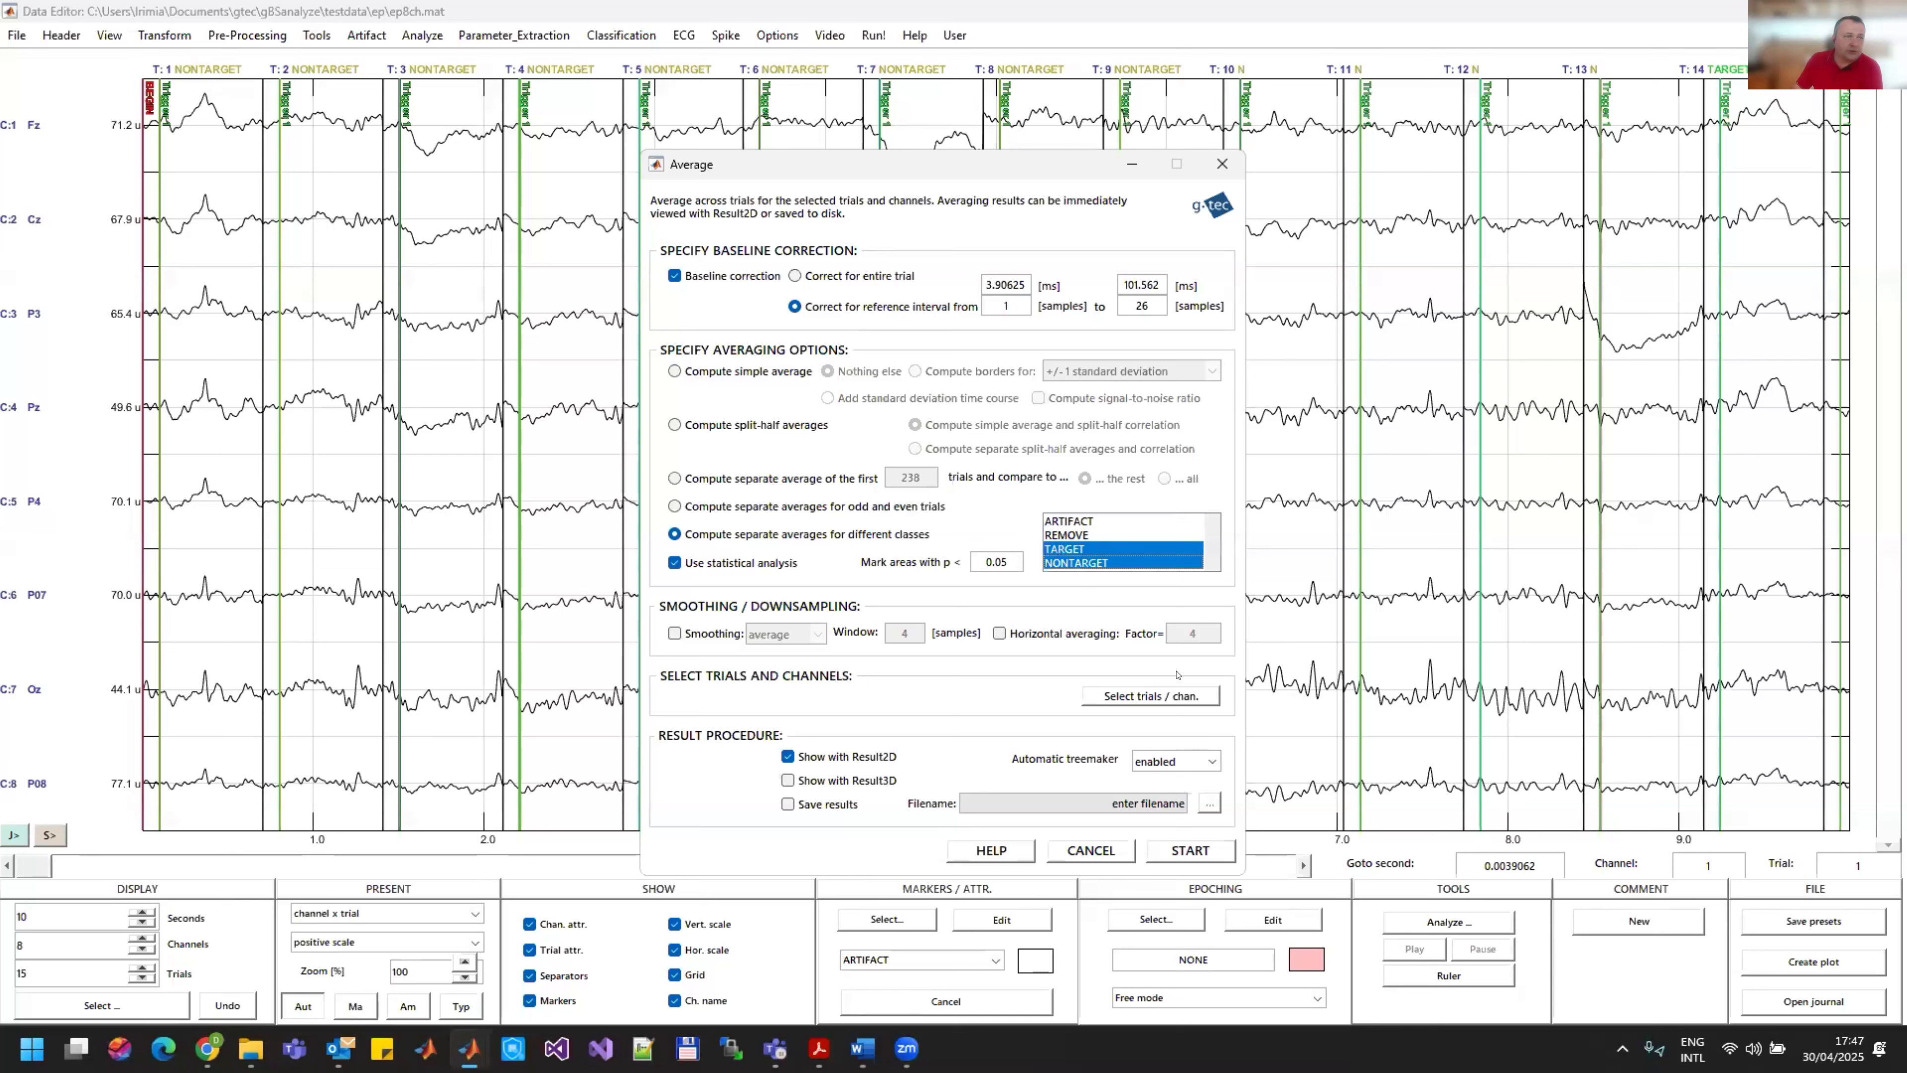
click(1199, 849)
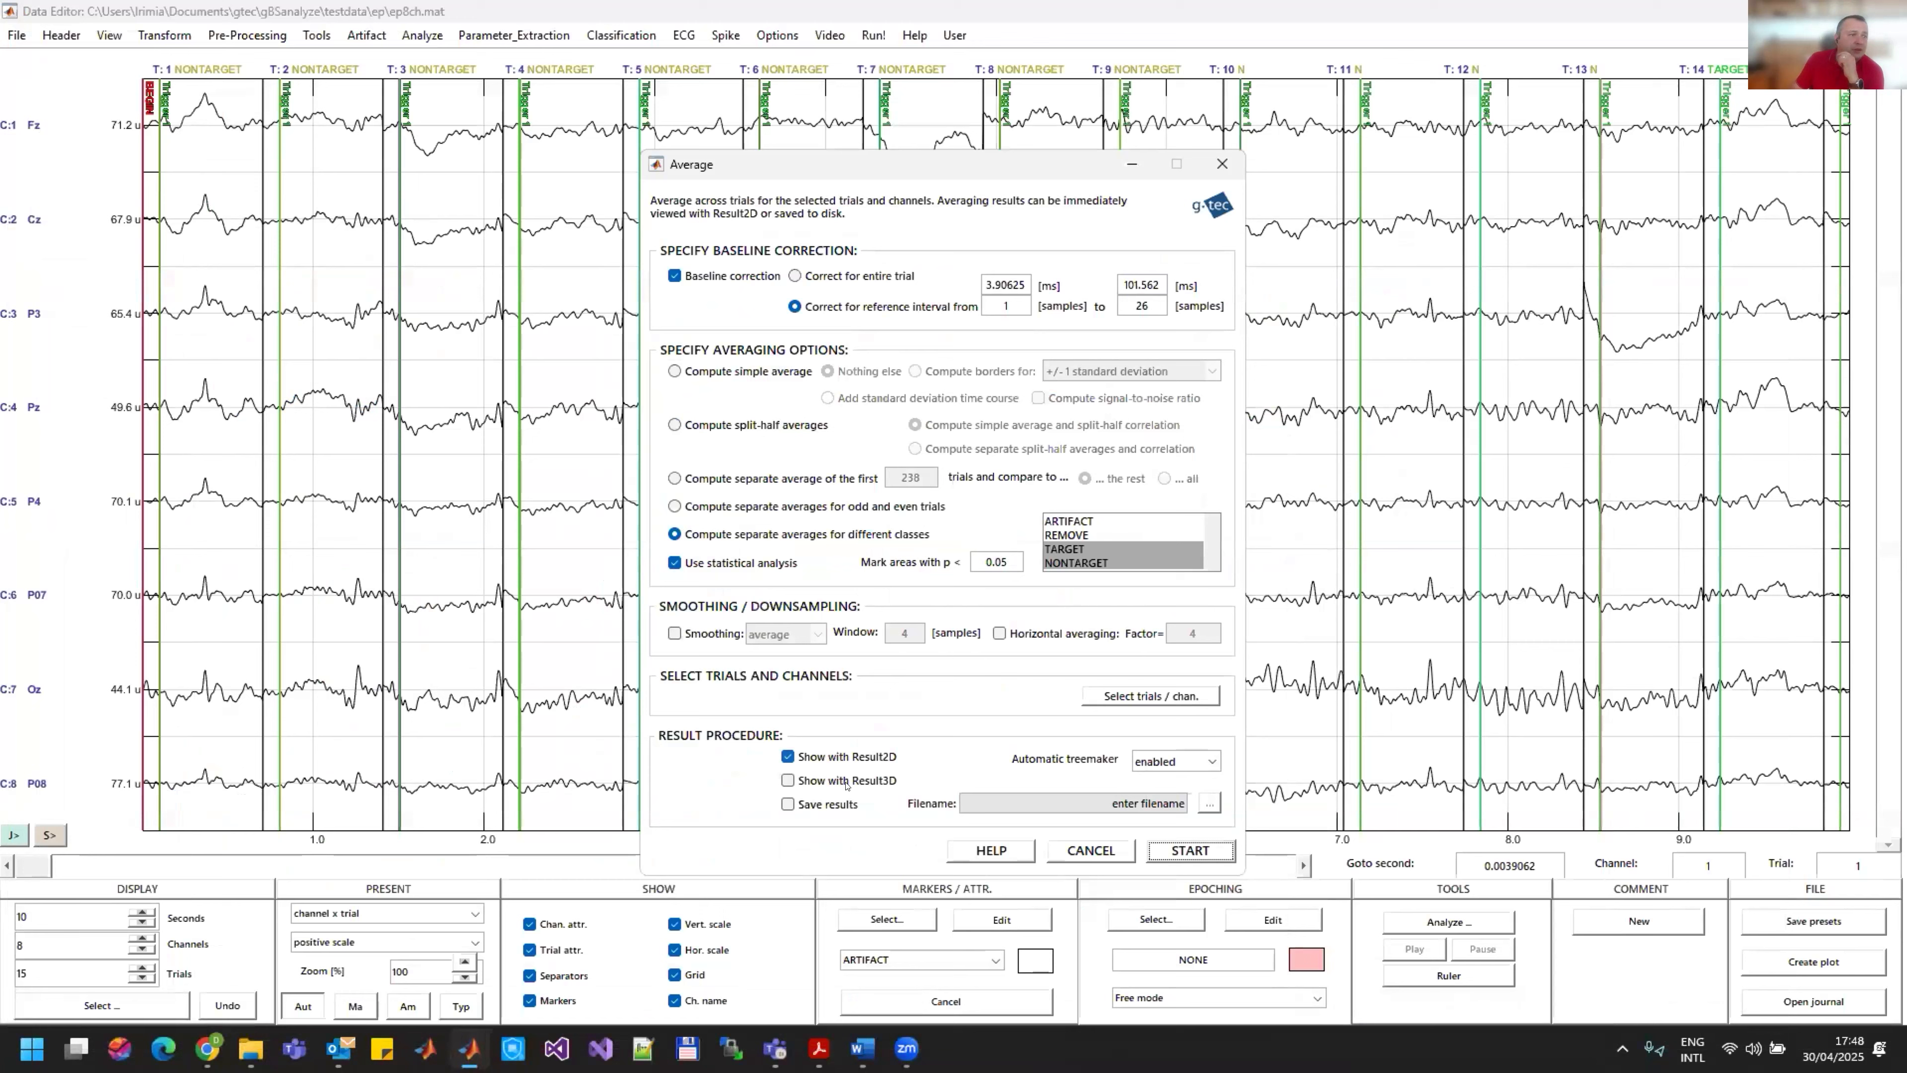
Step: Try to display the class averages with Result3D instead of Result2D, and minimize the 3D result window
click(846, 783)
click(846, 757)
click(1199, 850)
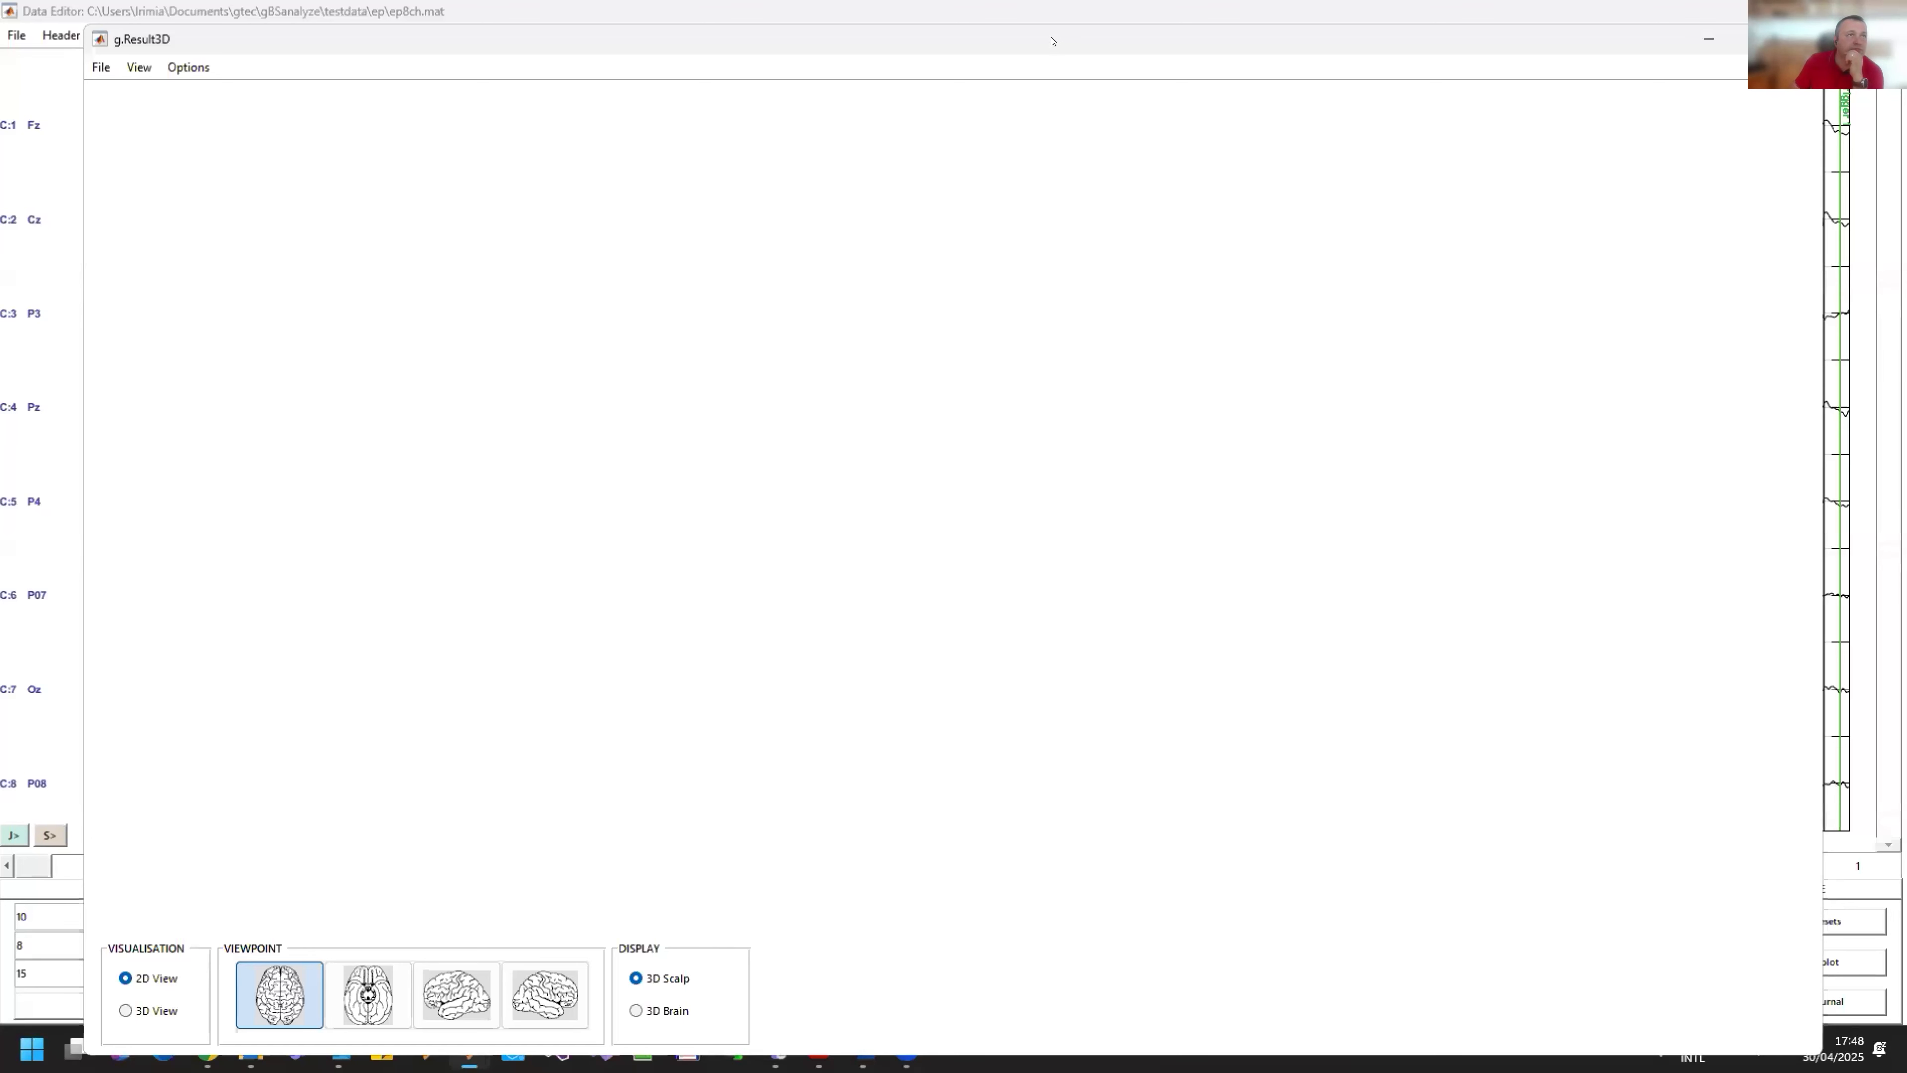
drag(1056, 36, 1065, 26)
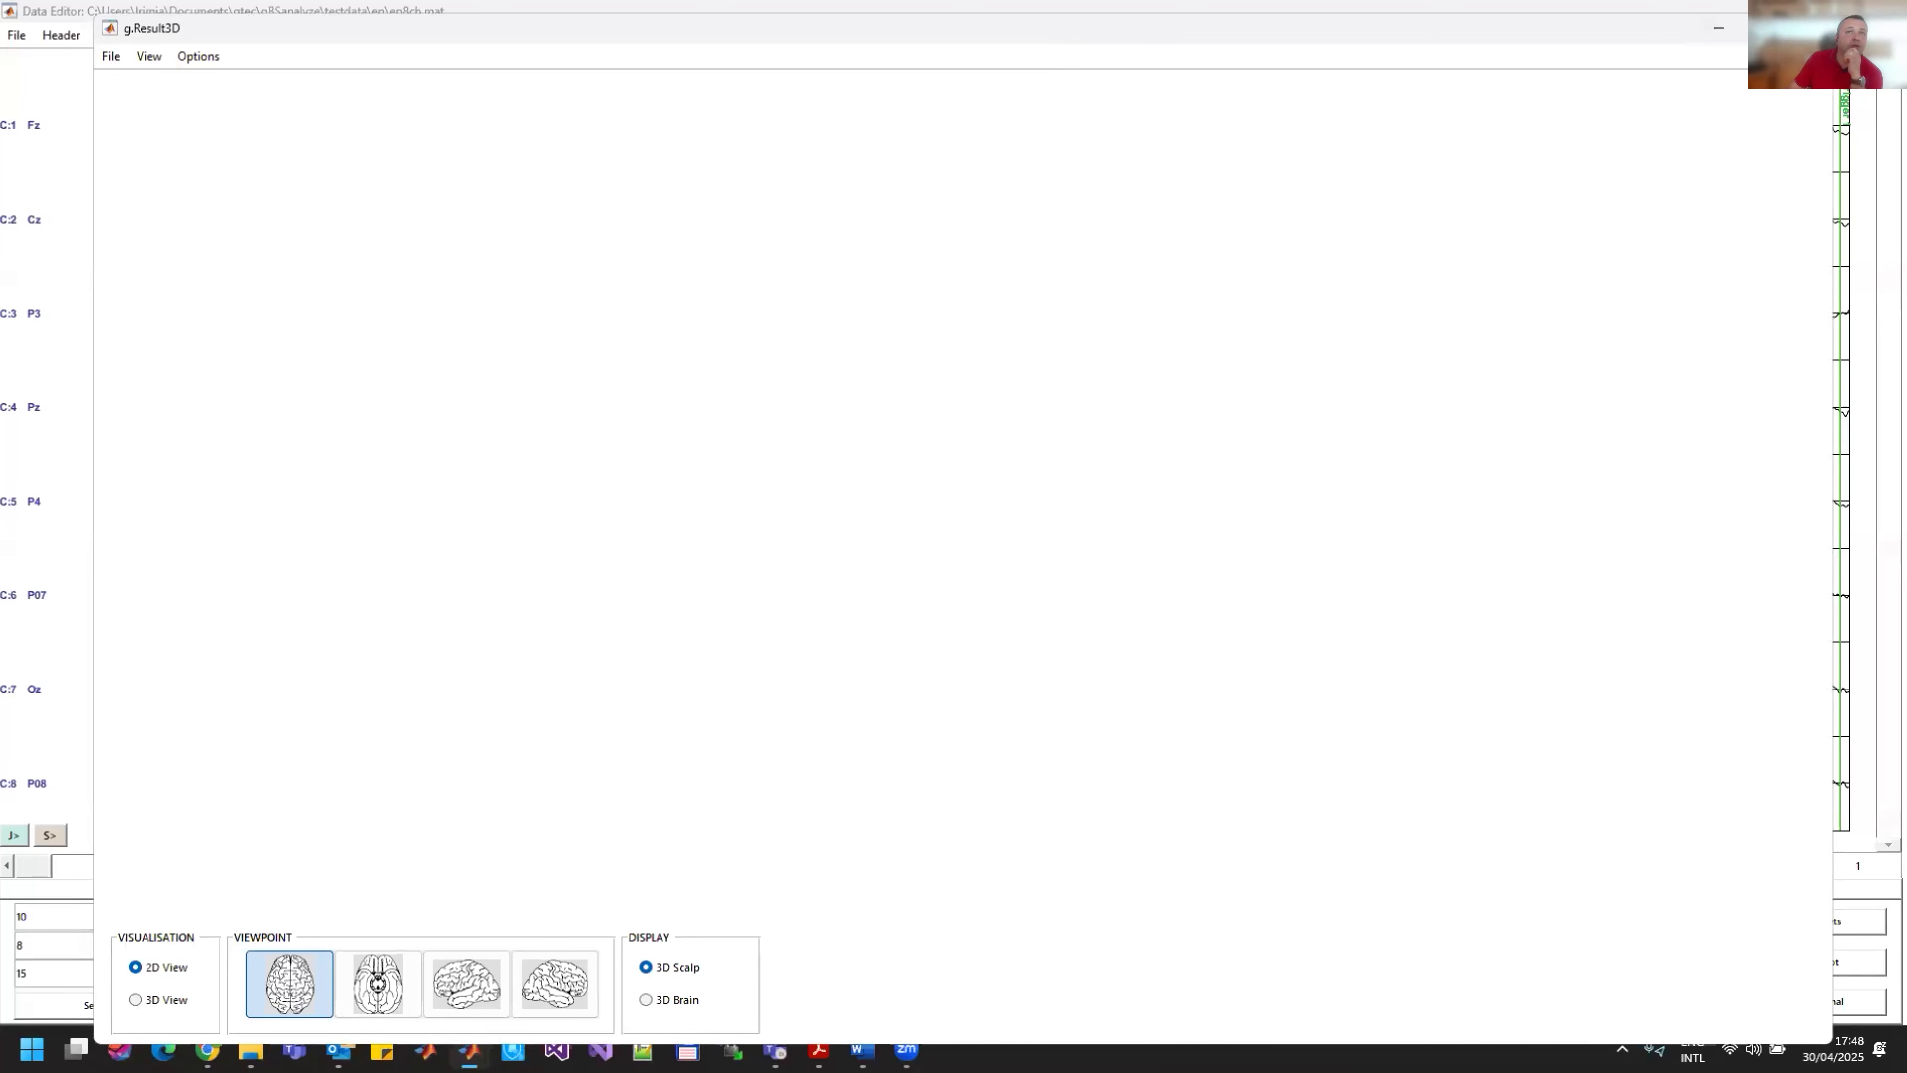
click(1719, 28)
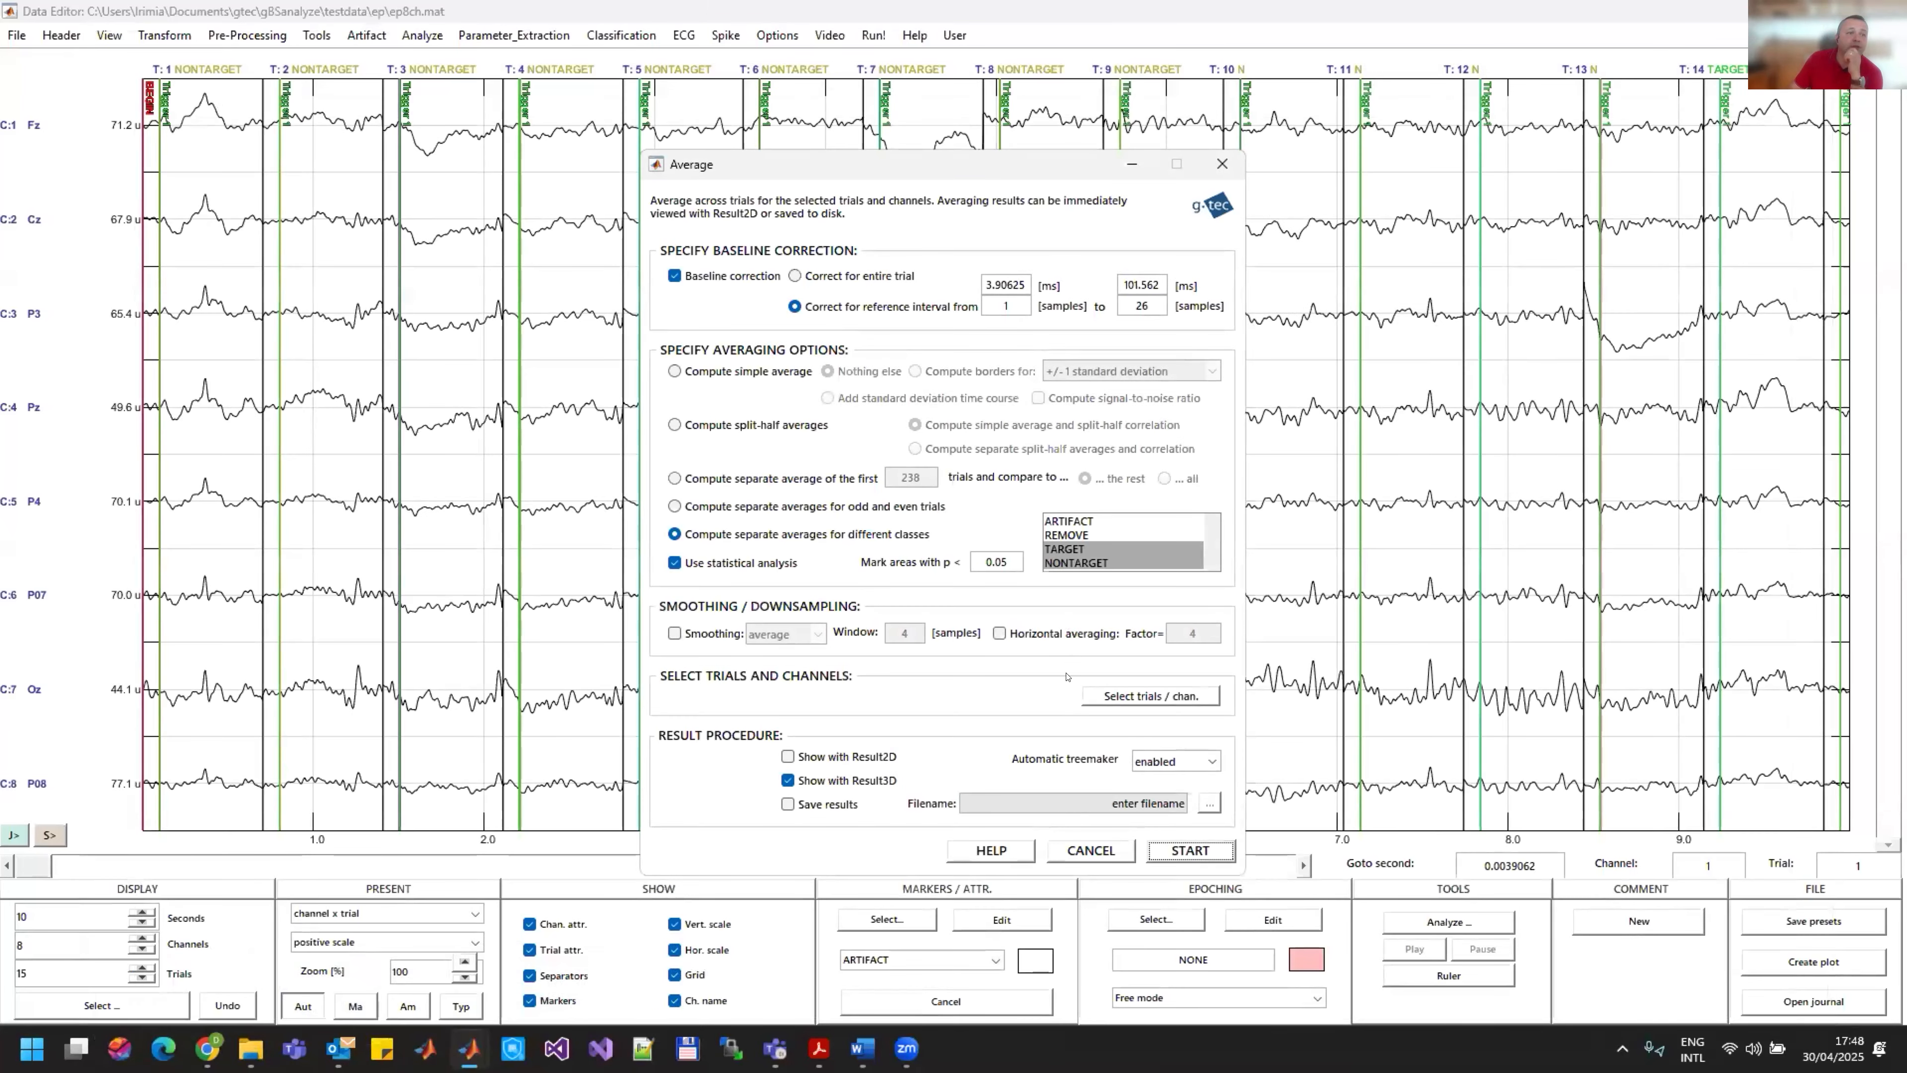
Step: Cancel the Average analysis and open the Geometry header settings of the loaded data
click(1100, 851)
click(18, 37)
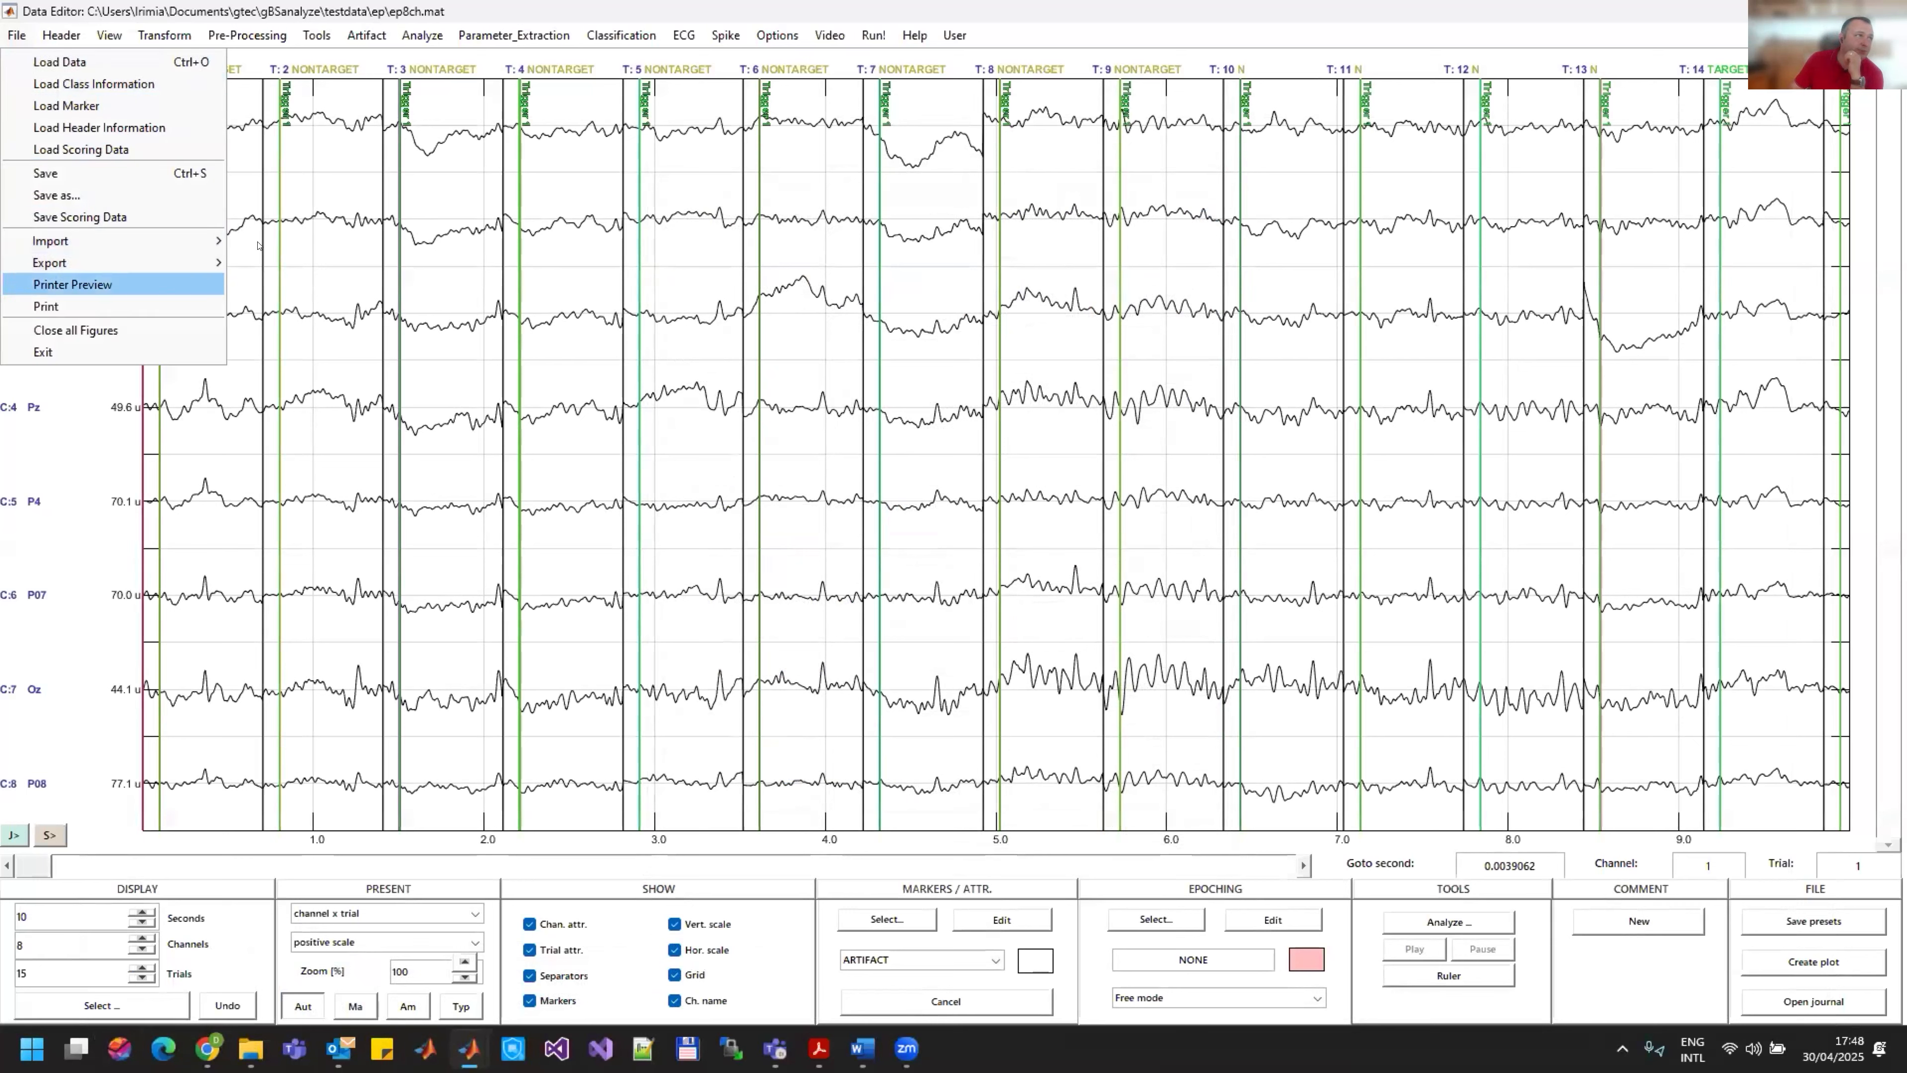
click(62, 14)
click(55, 35)
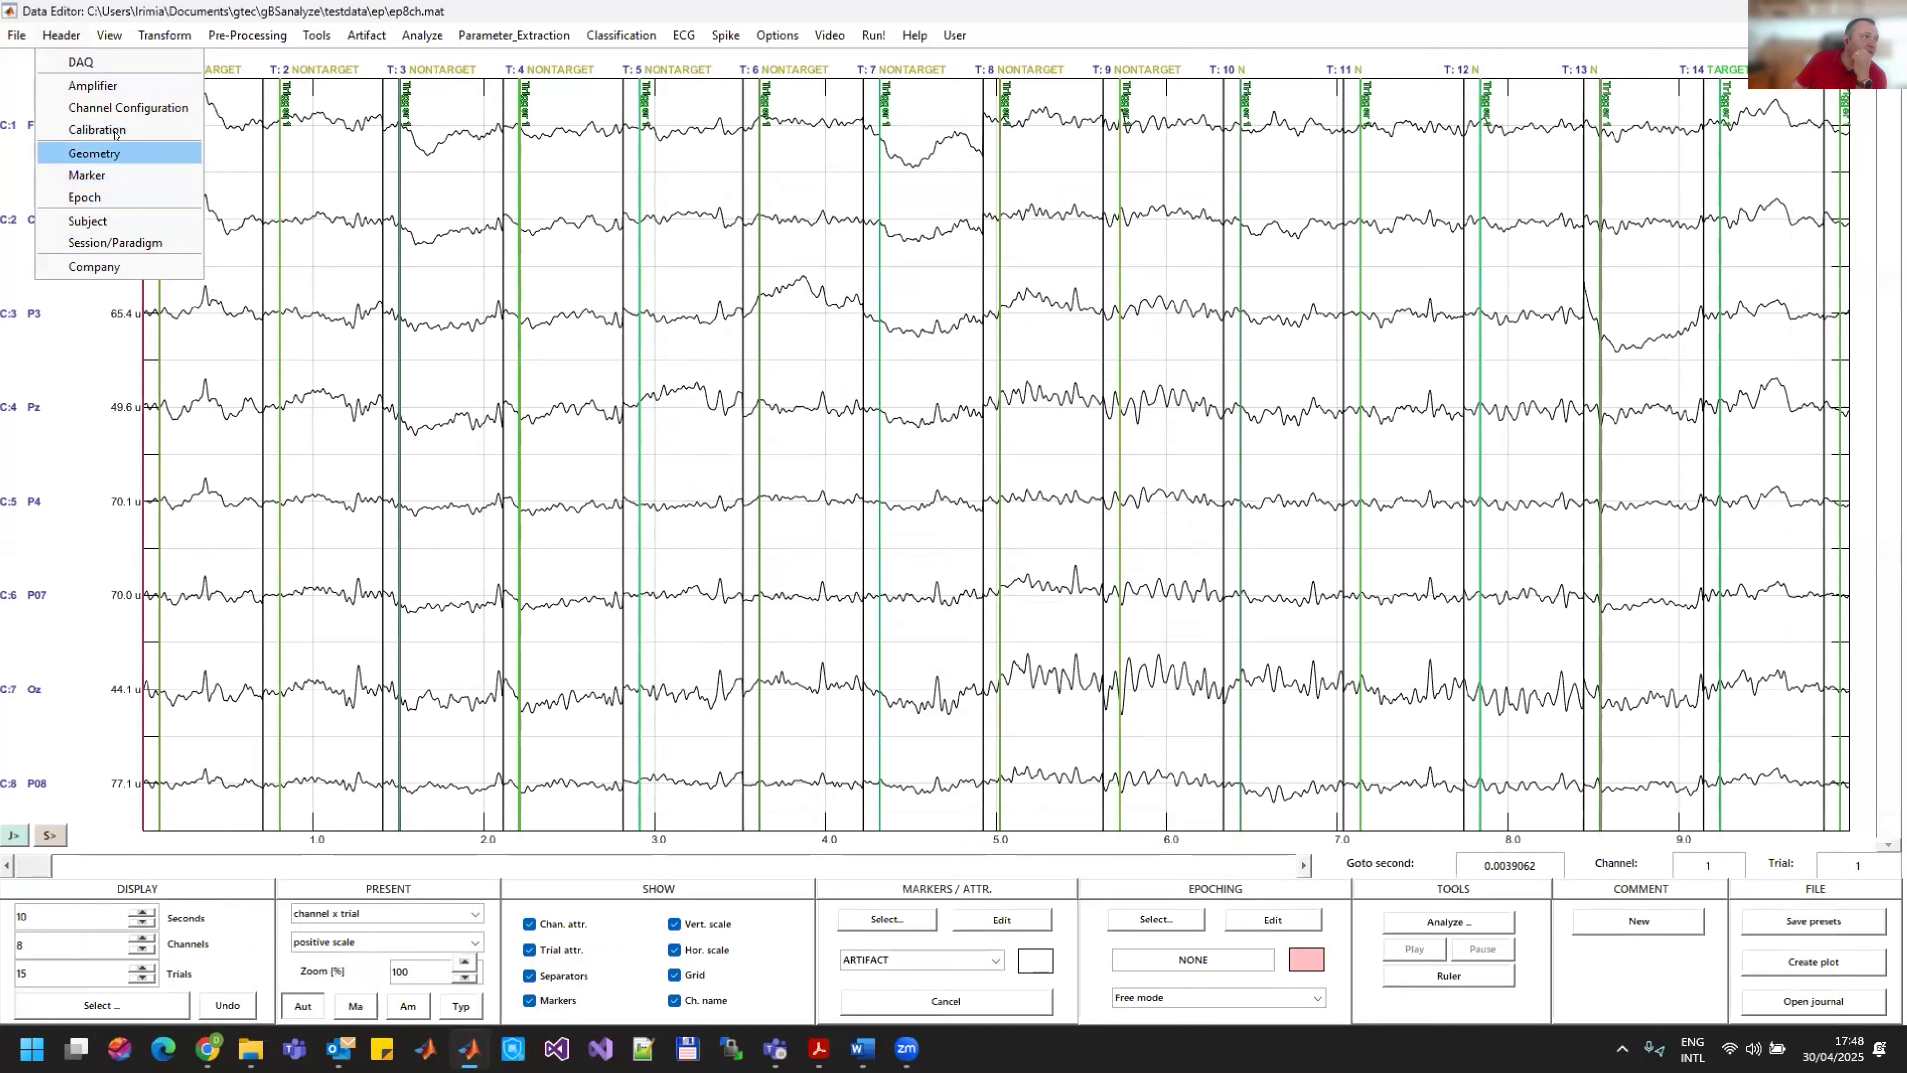
click(94, 153)
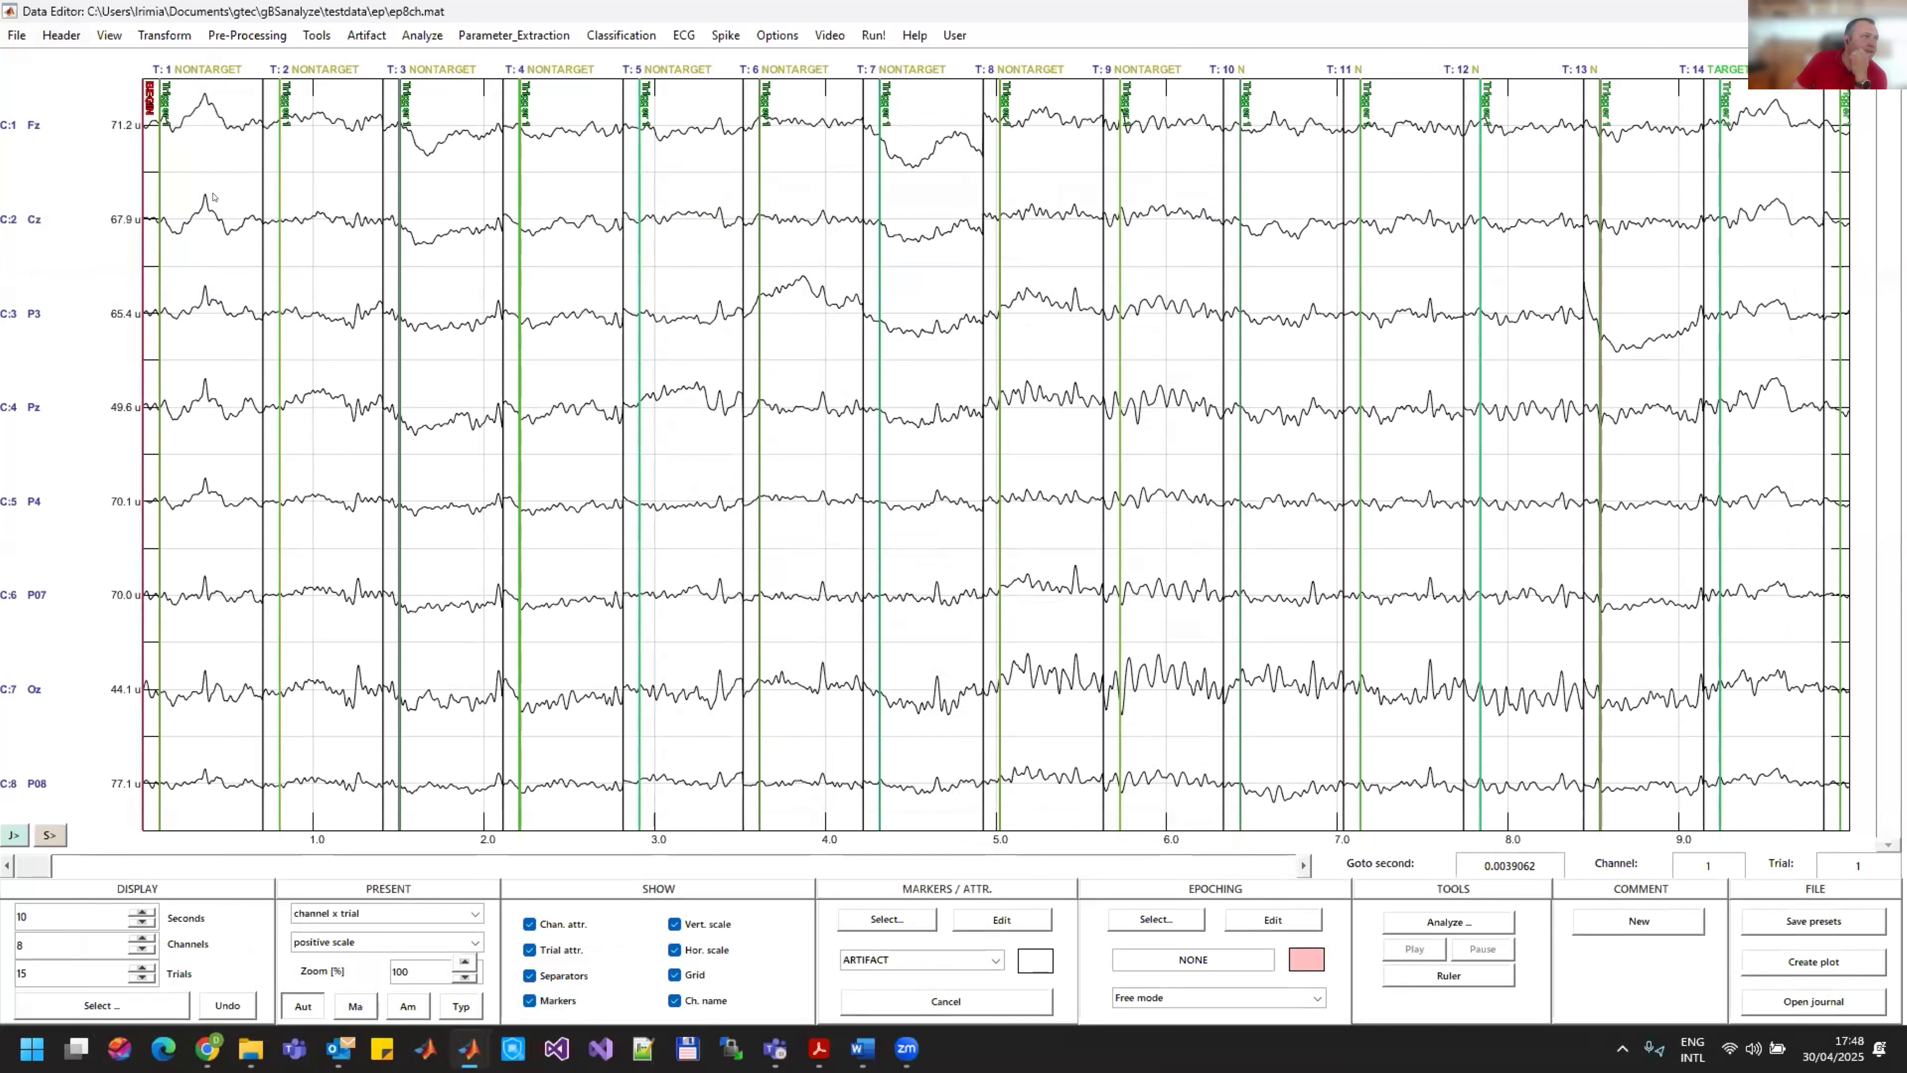
Step: Load the 8ch_P300 montage file from the gBSanalyze testdata montage folder and apply it as the electrode geometry
click(582, 472)
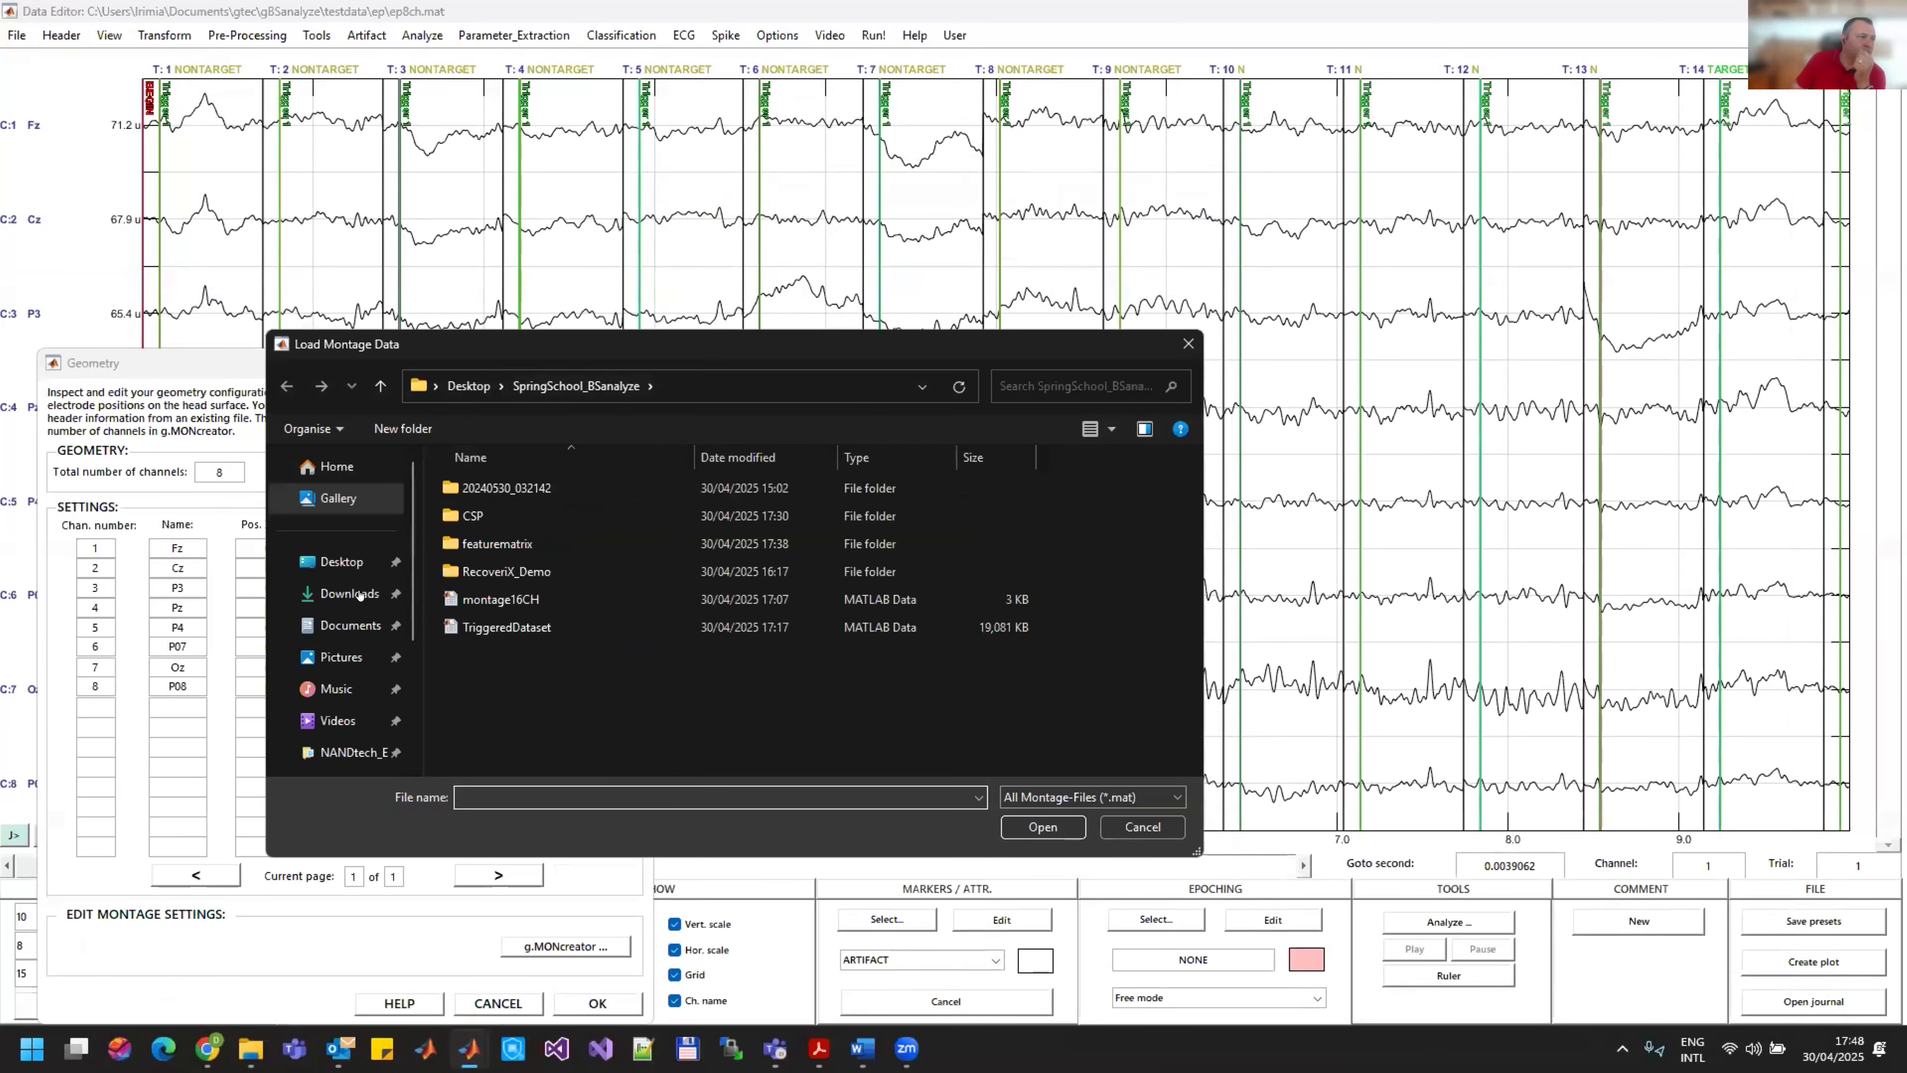
click(350, 624)
click(563, 627)
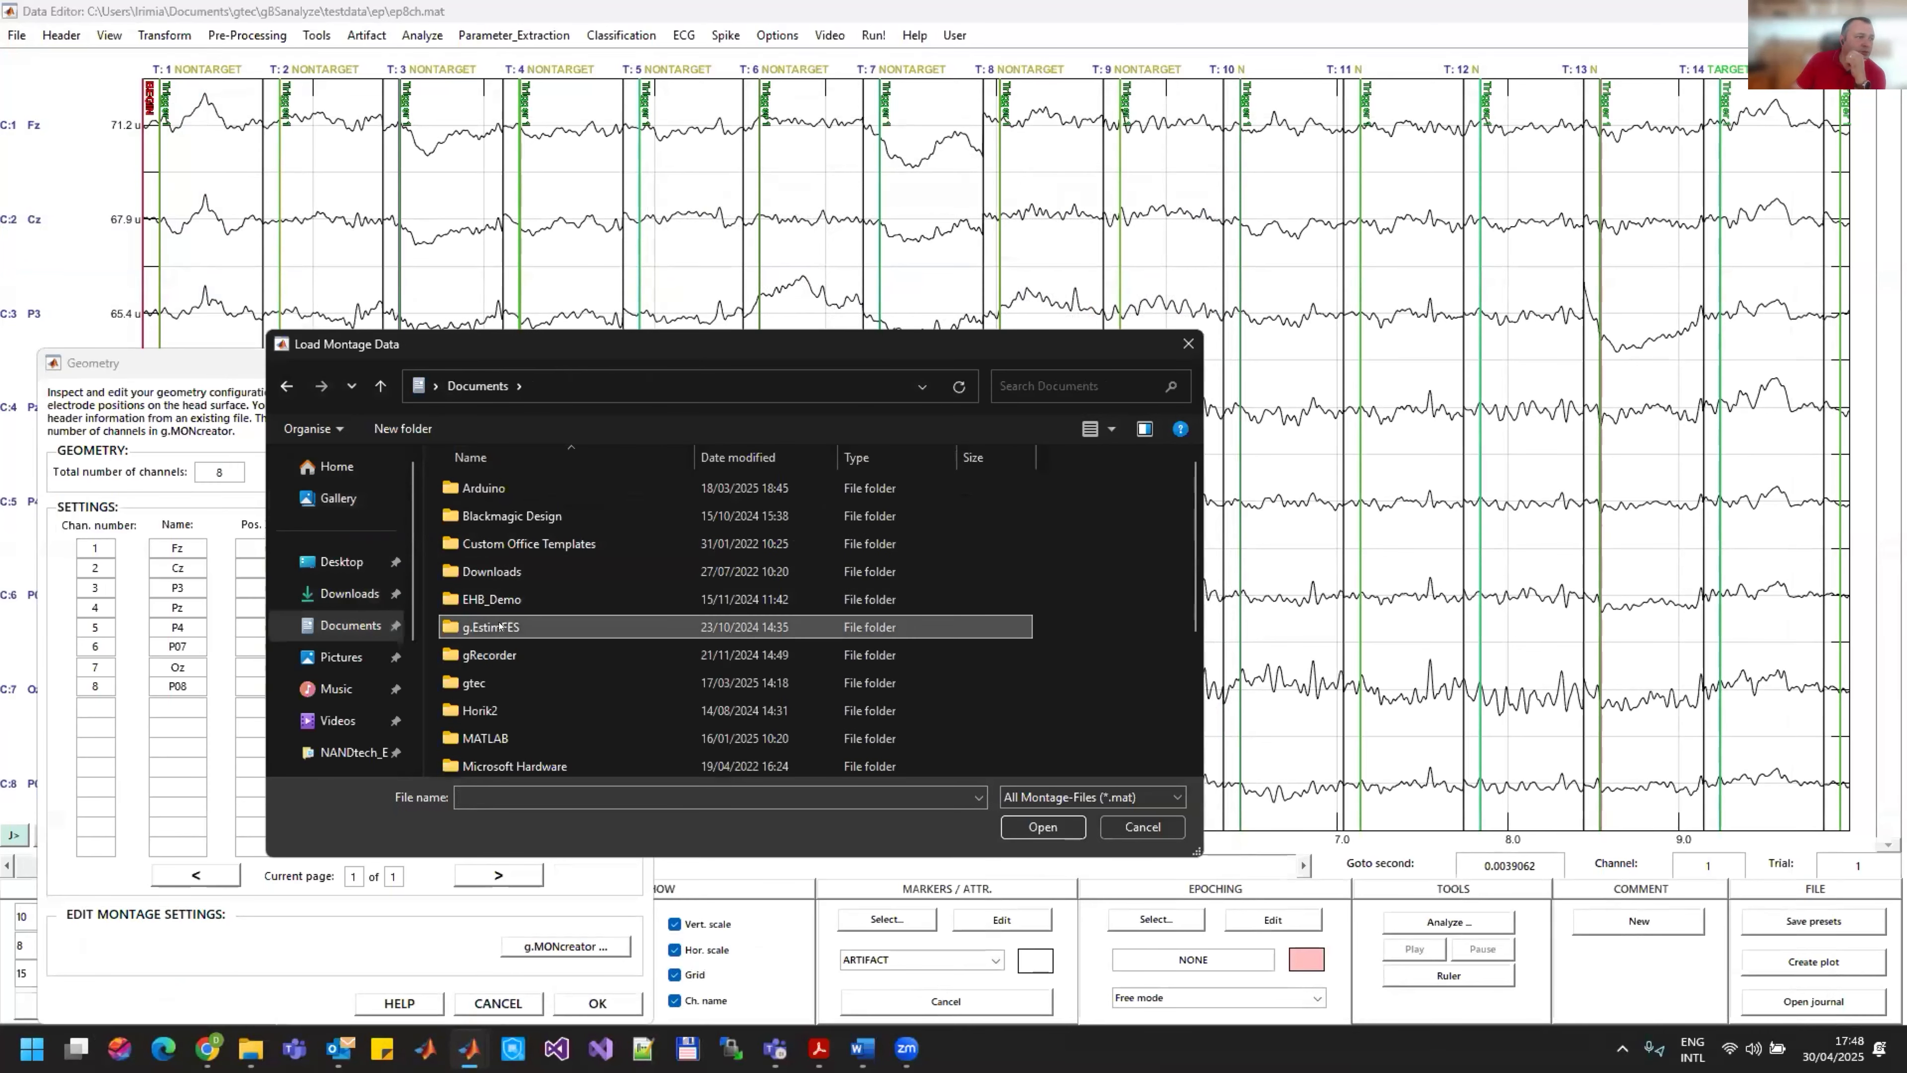
scroll(511, 625, down, 2)
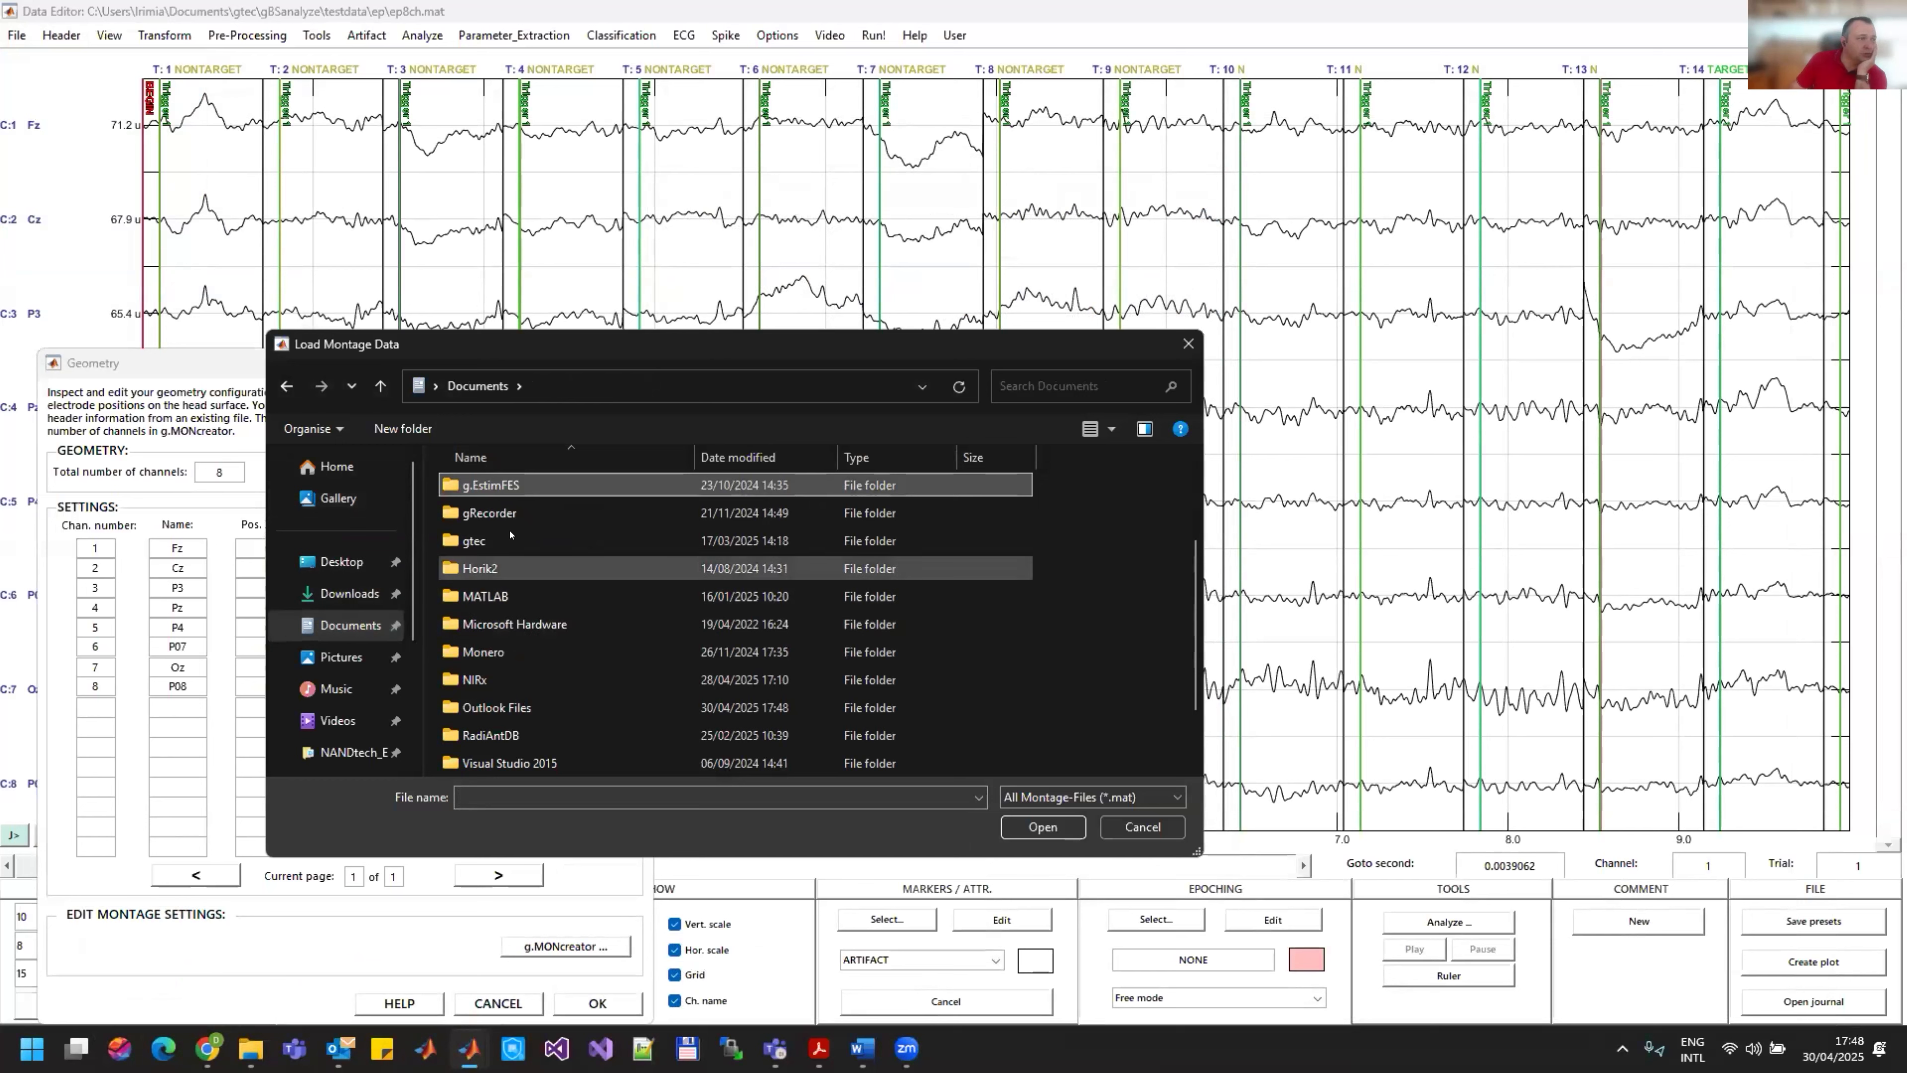
double_click(496, 541)
double_click(497, 516)
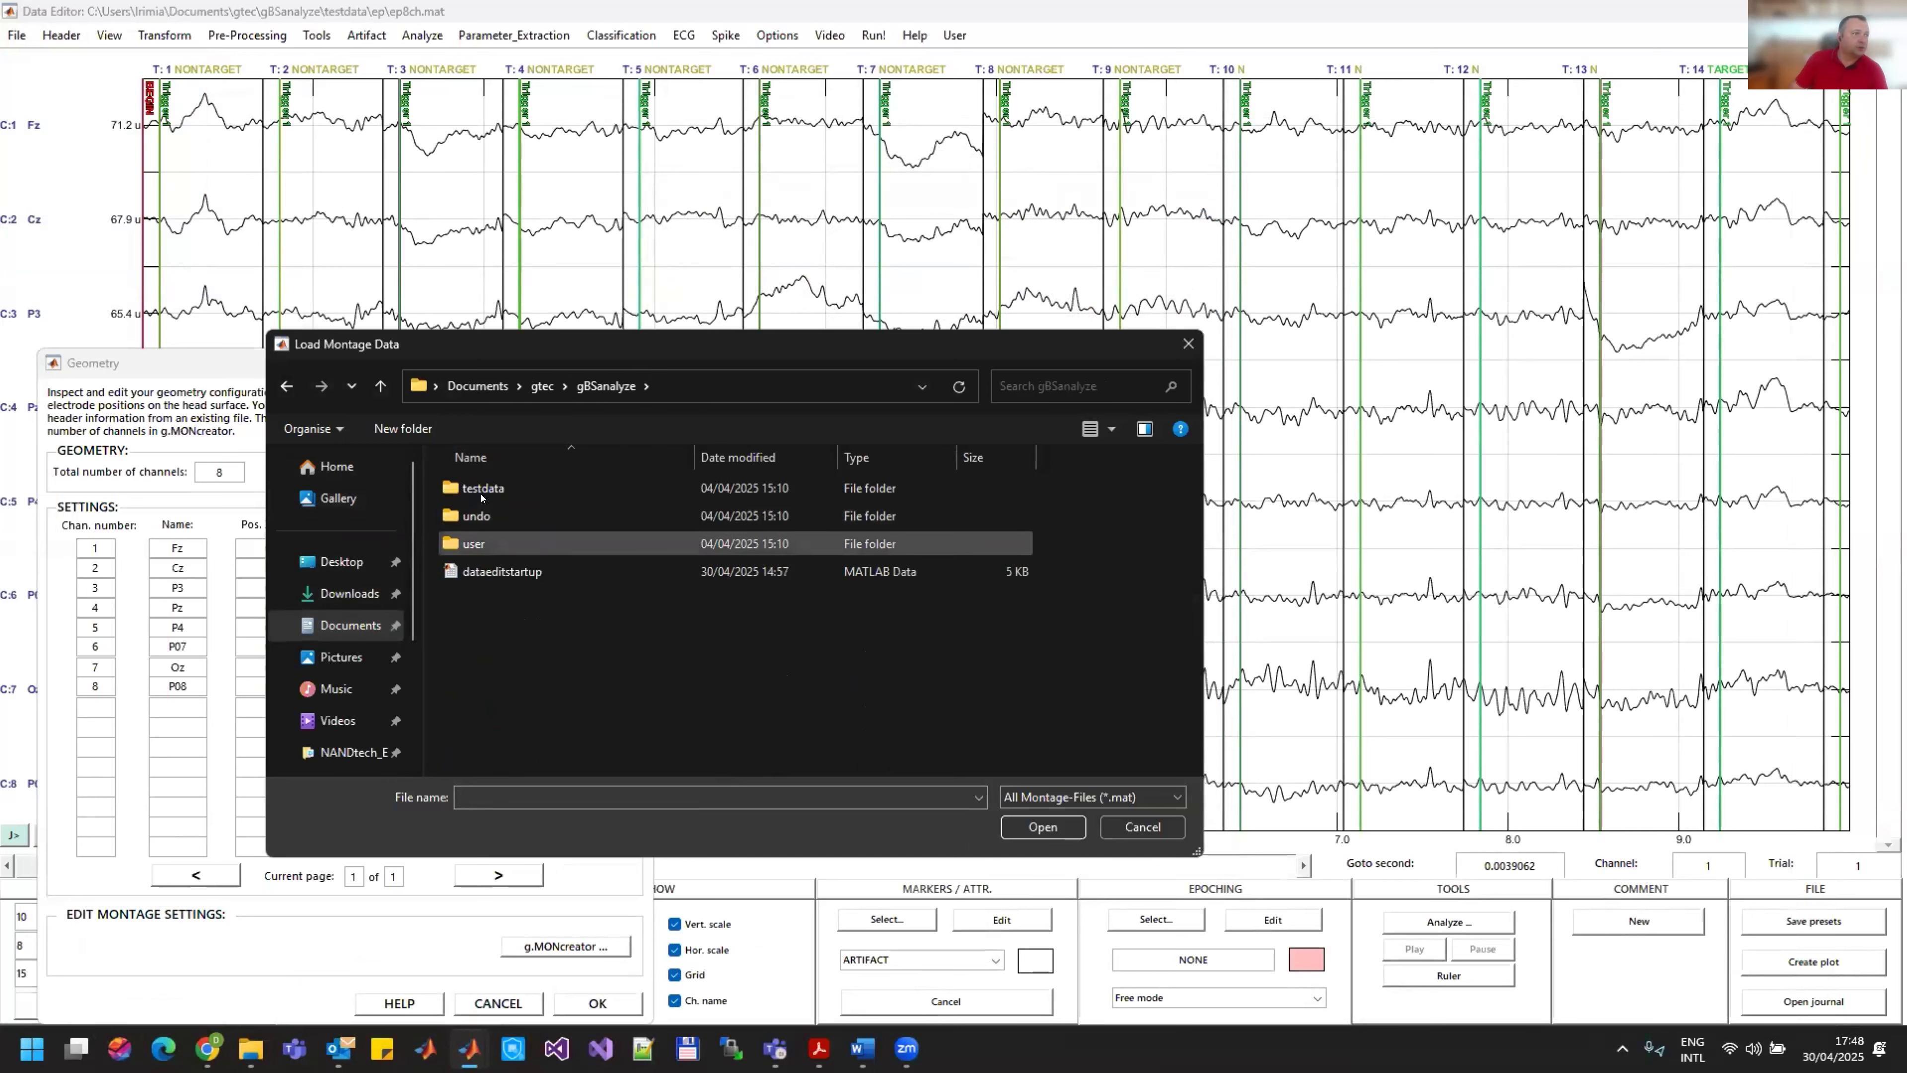
double_click(484, 543)
click(483, 577)
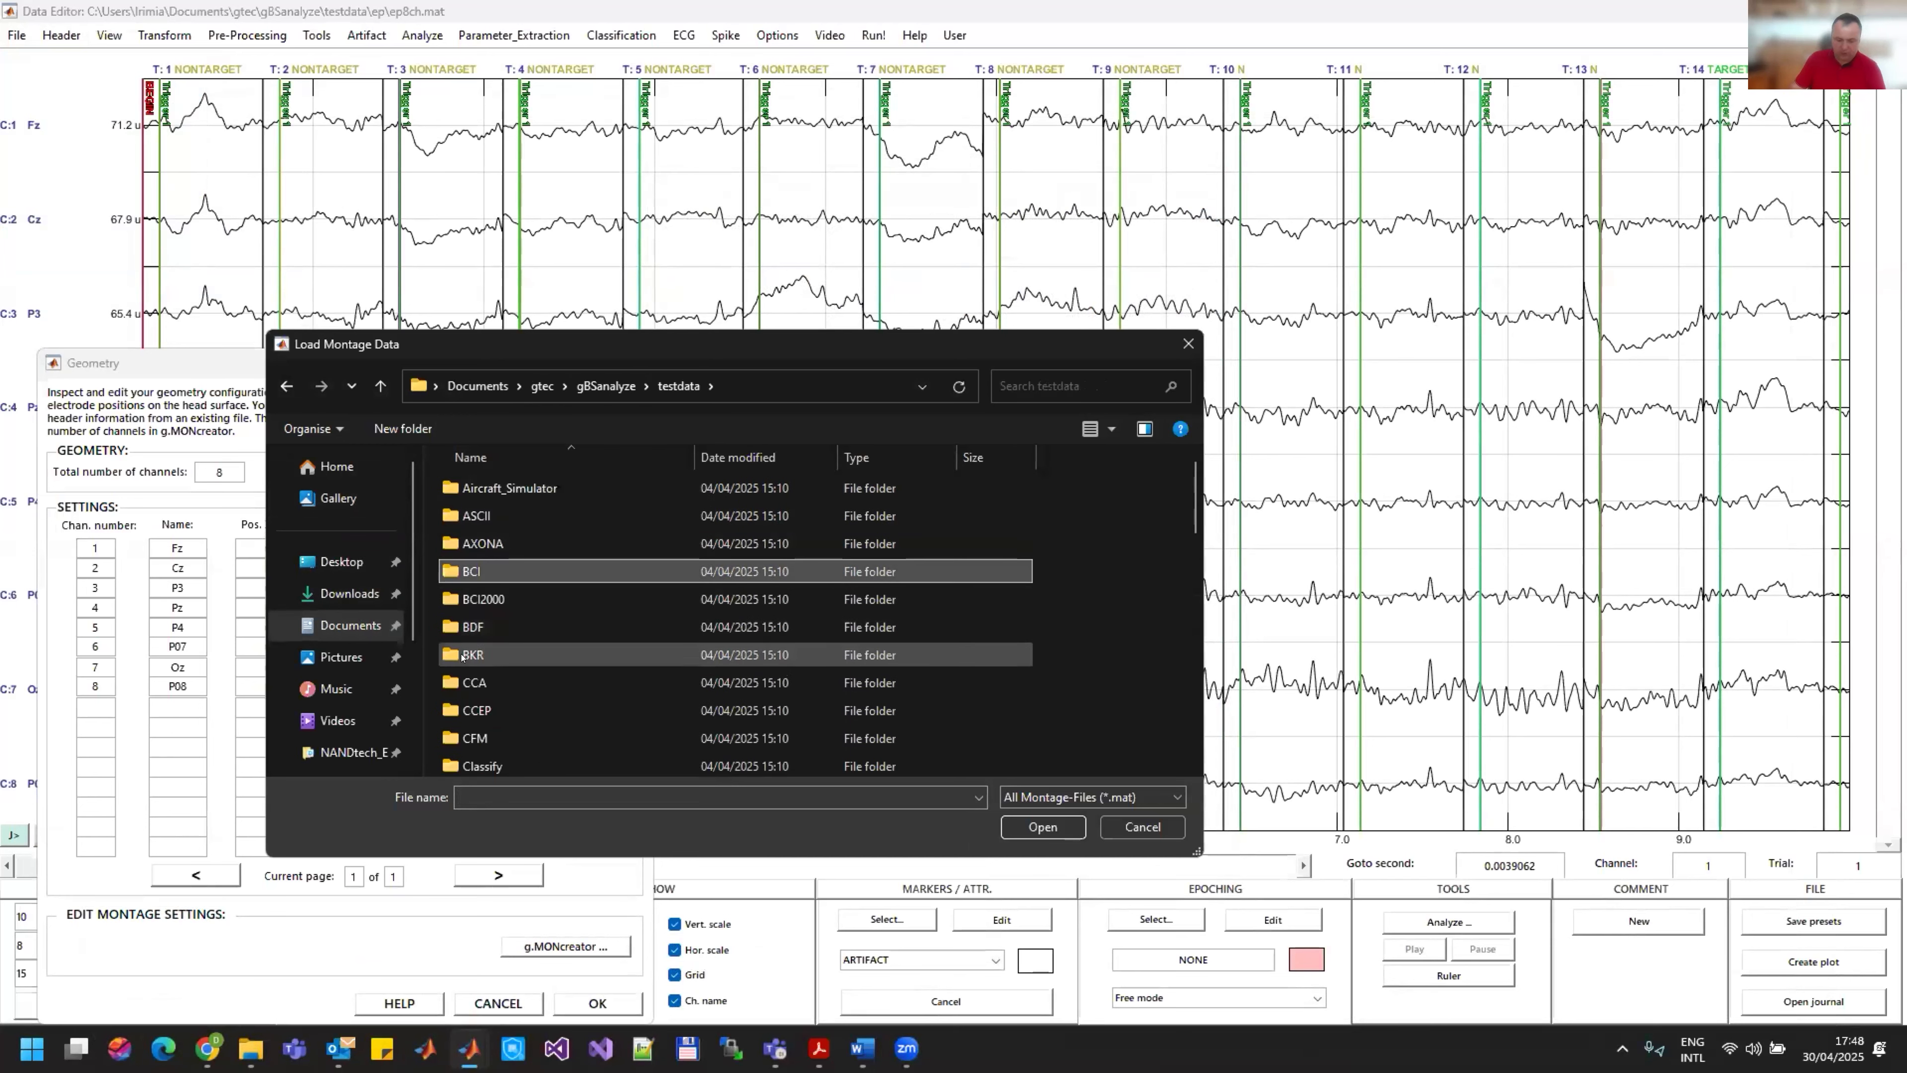
key(m)
double_click(492, 595)
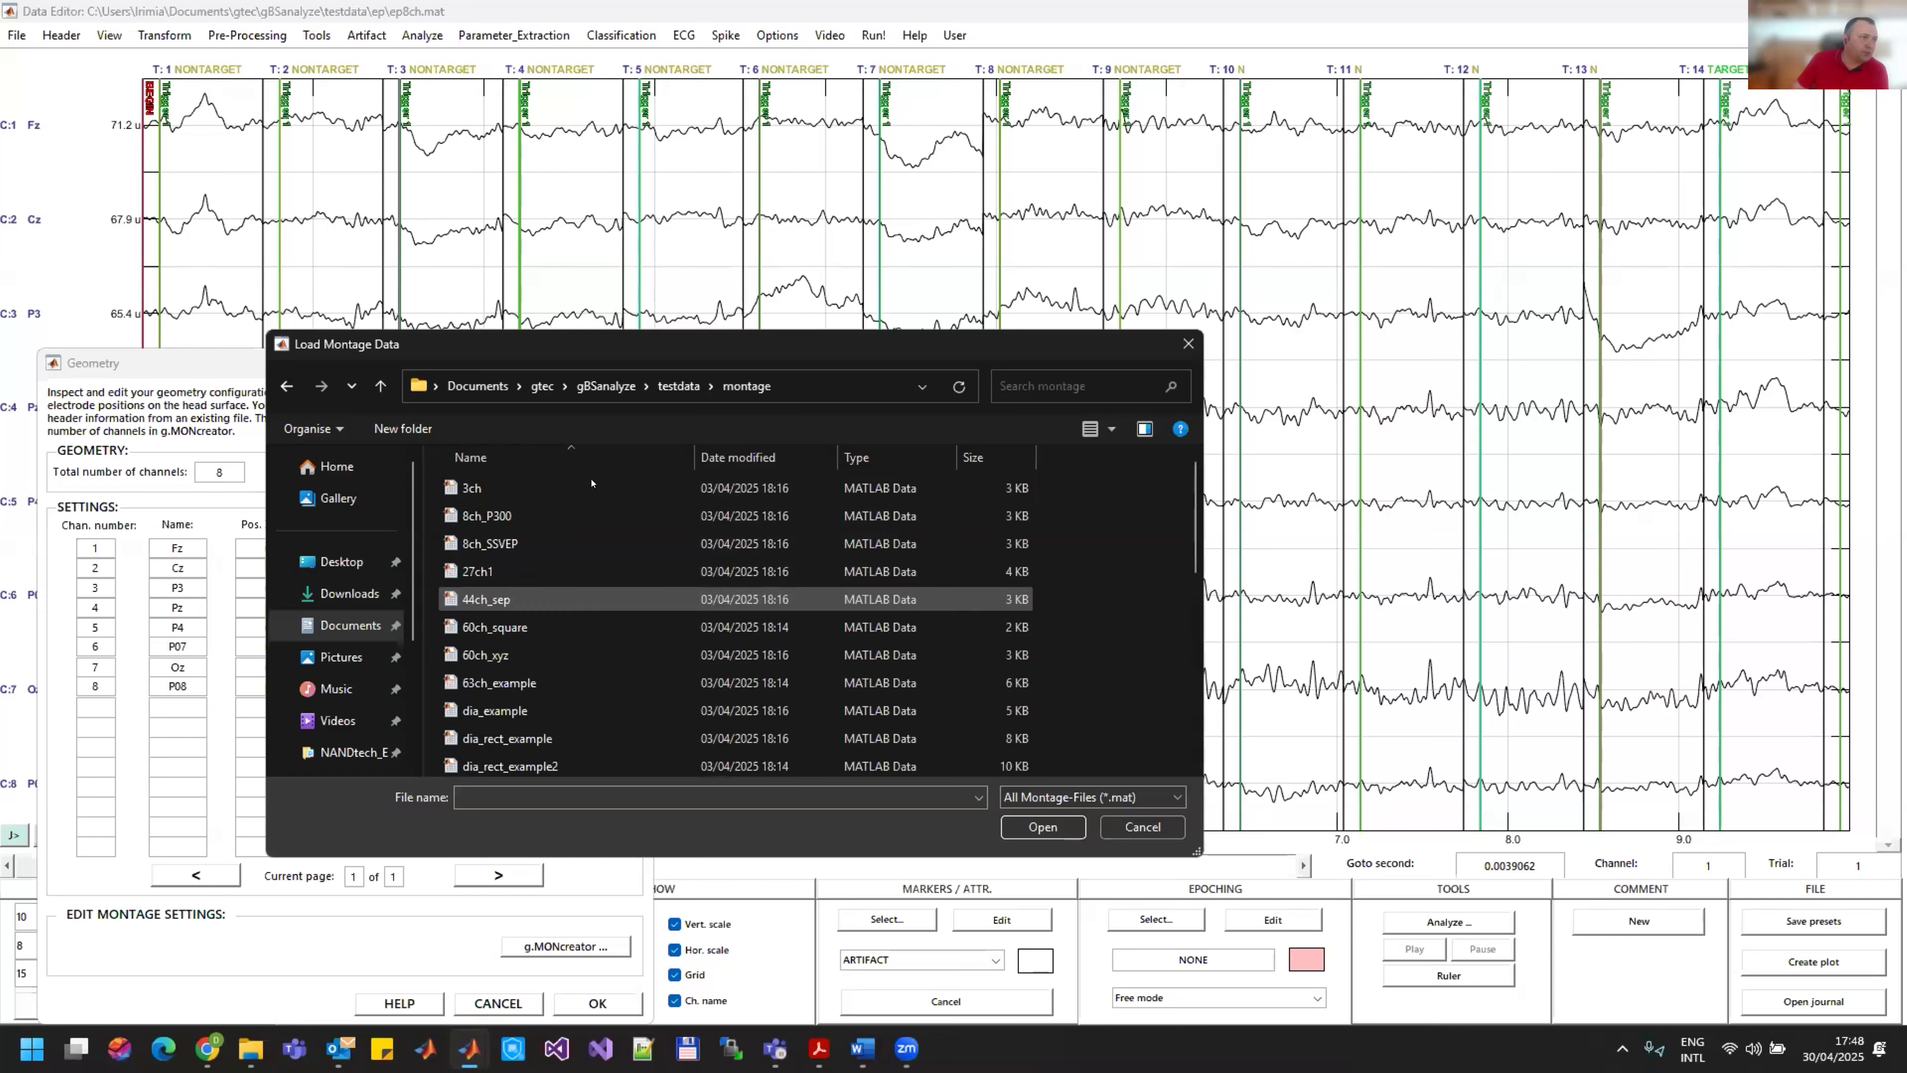
double_click(494, 514)
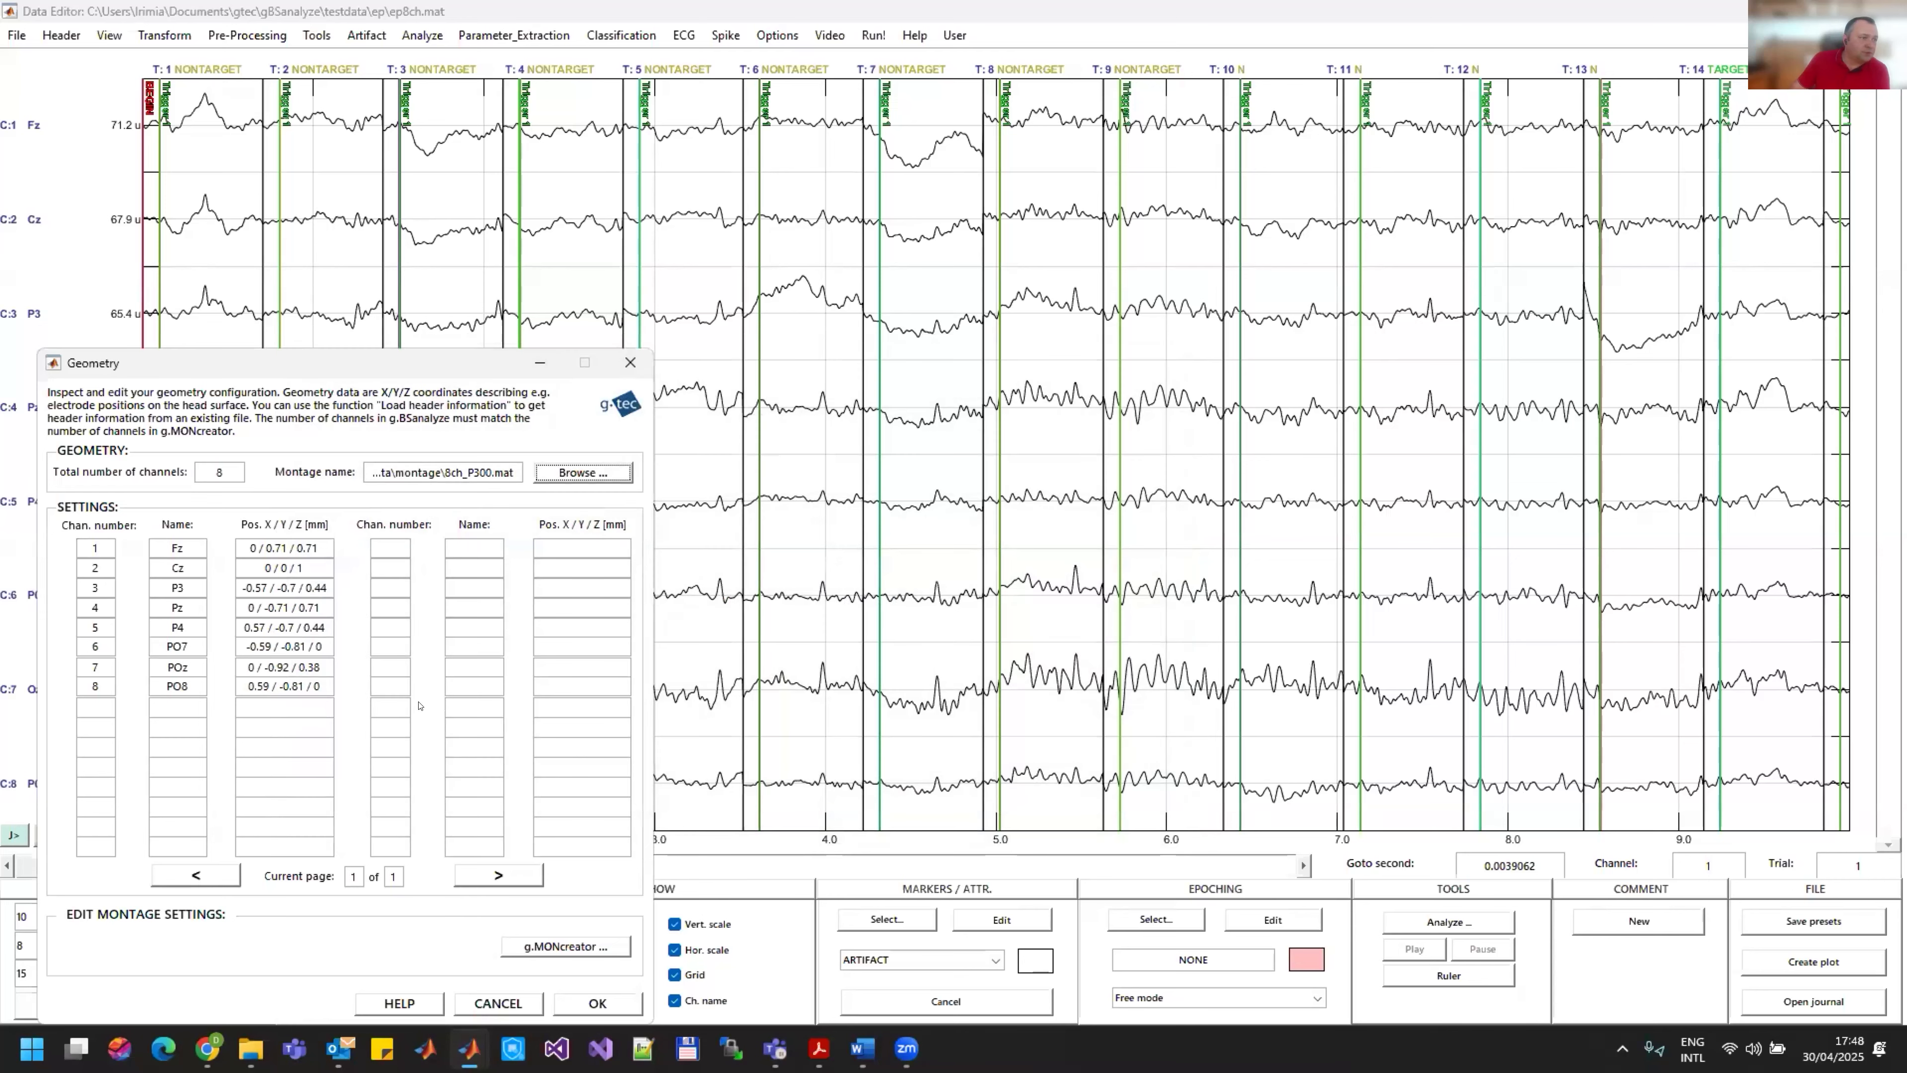
click(591, 1002)
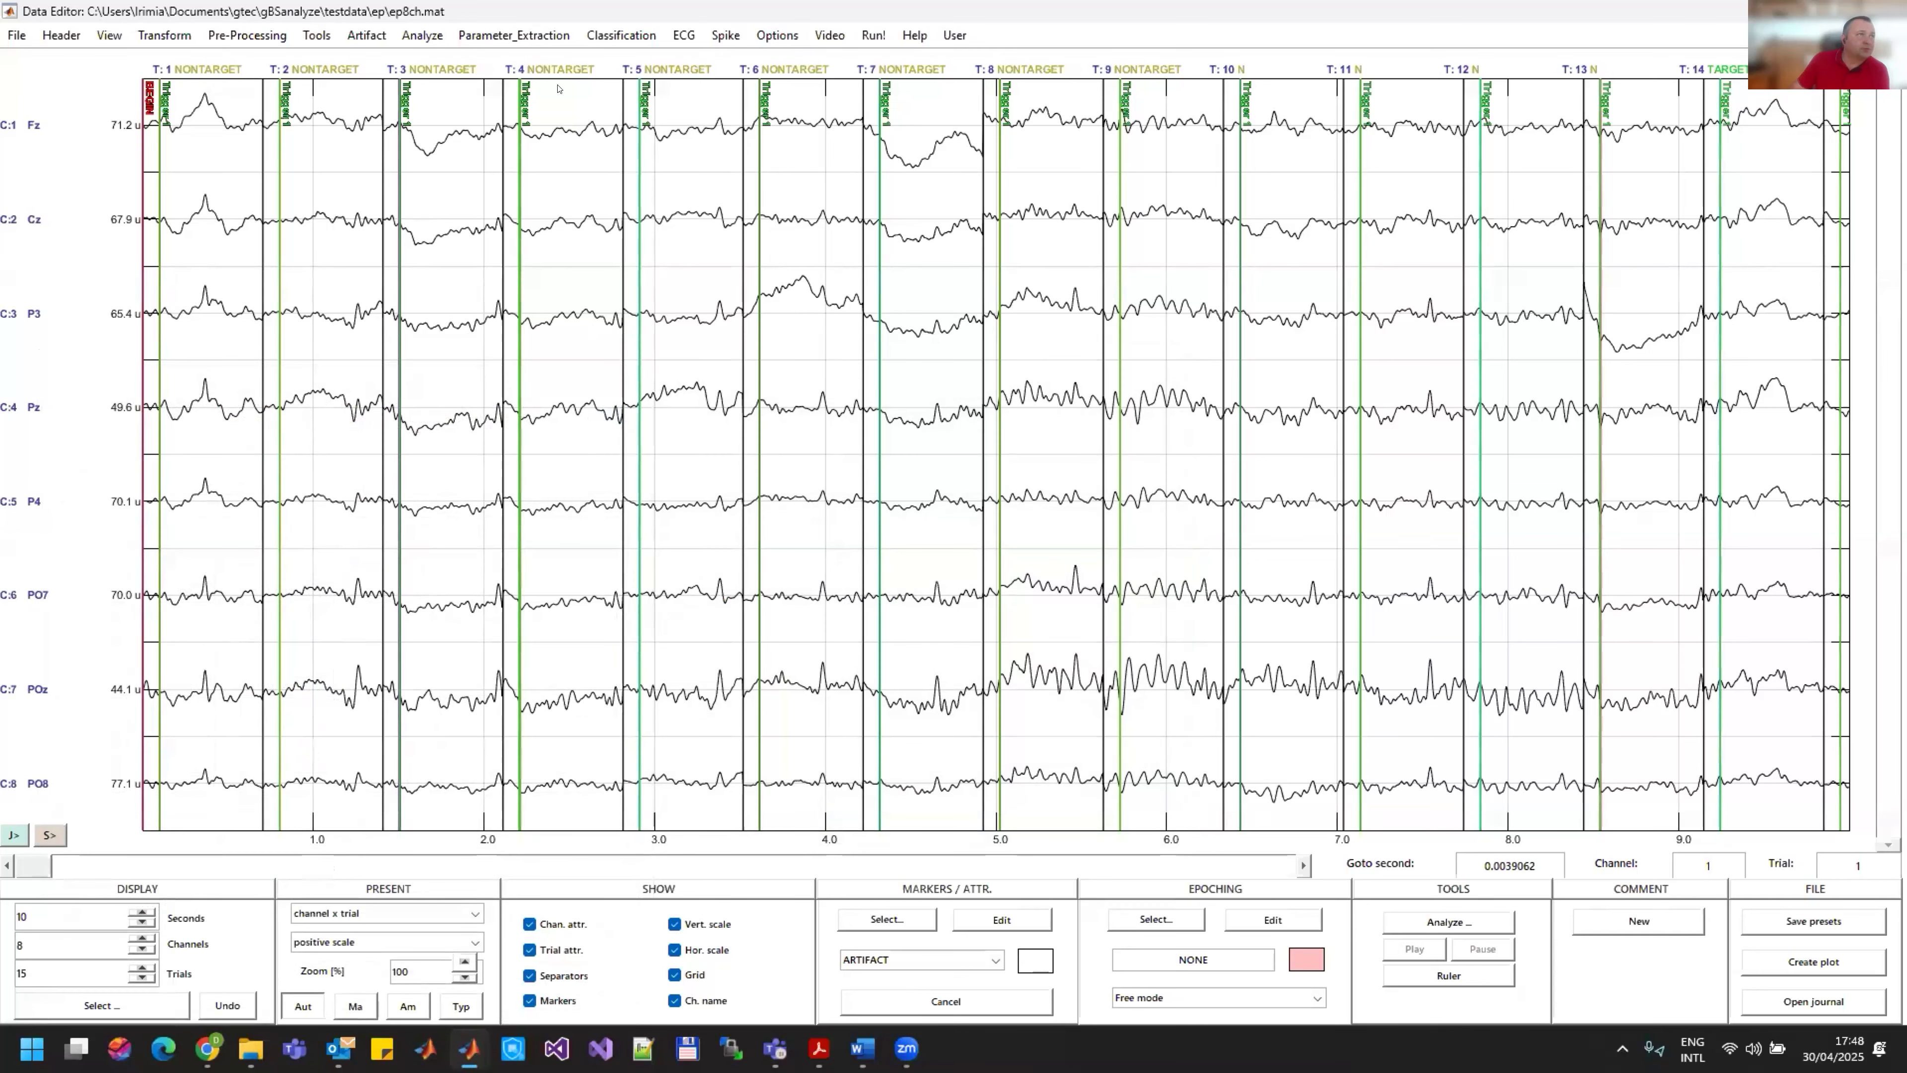
Step: Open the Average analysis and enable baseline correction with a reference interval from sample 1 to 26
click(434, 37)
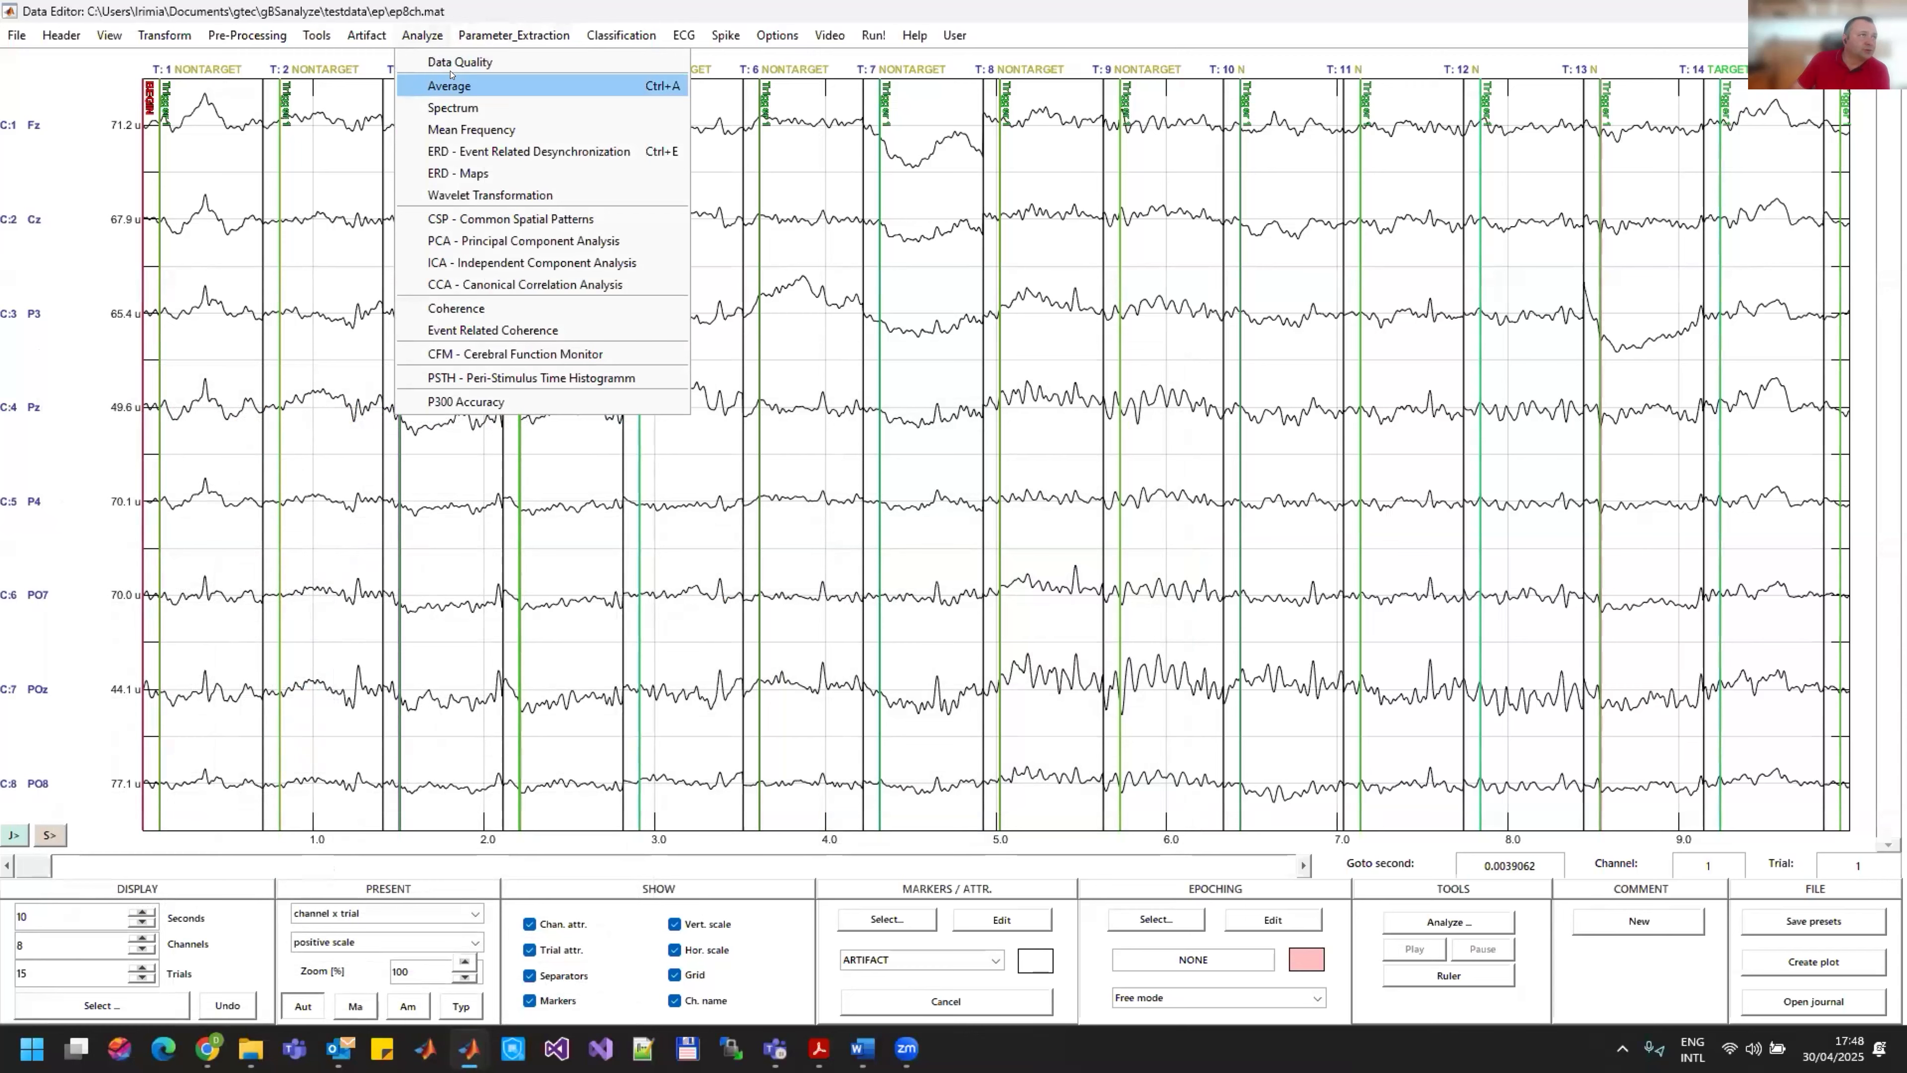
click(453, 86)
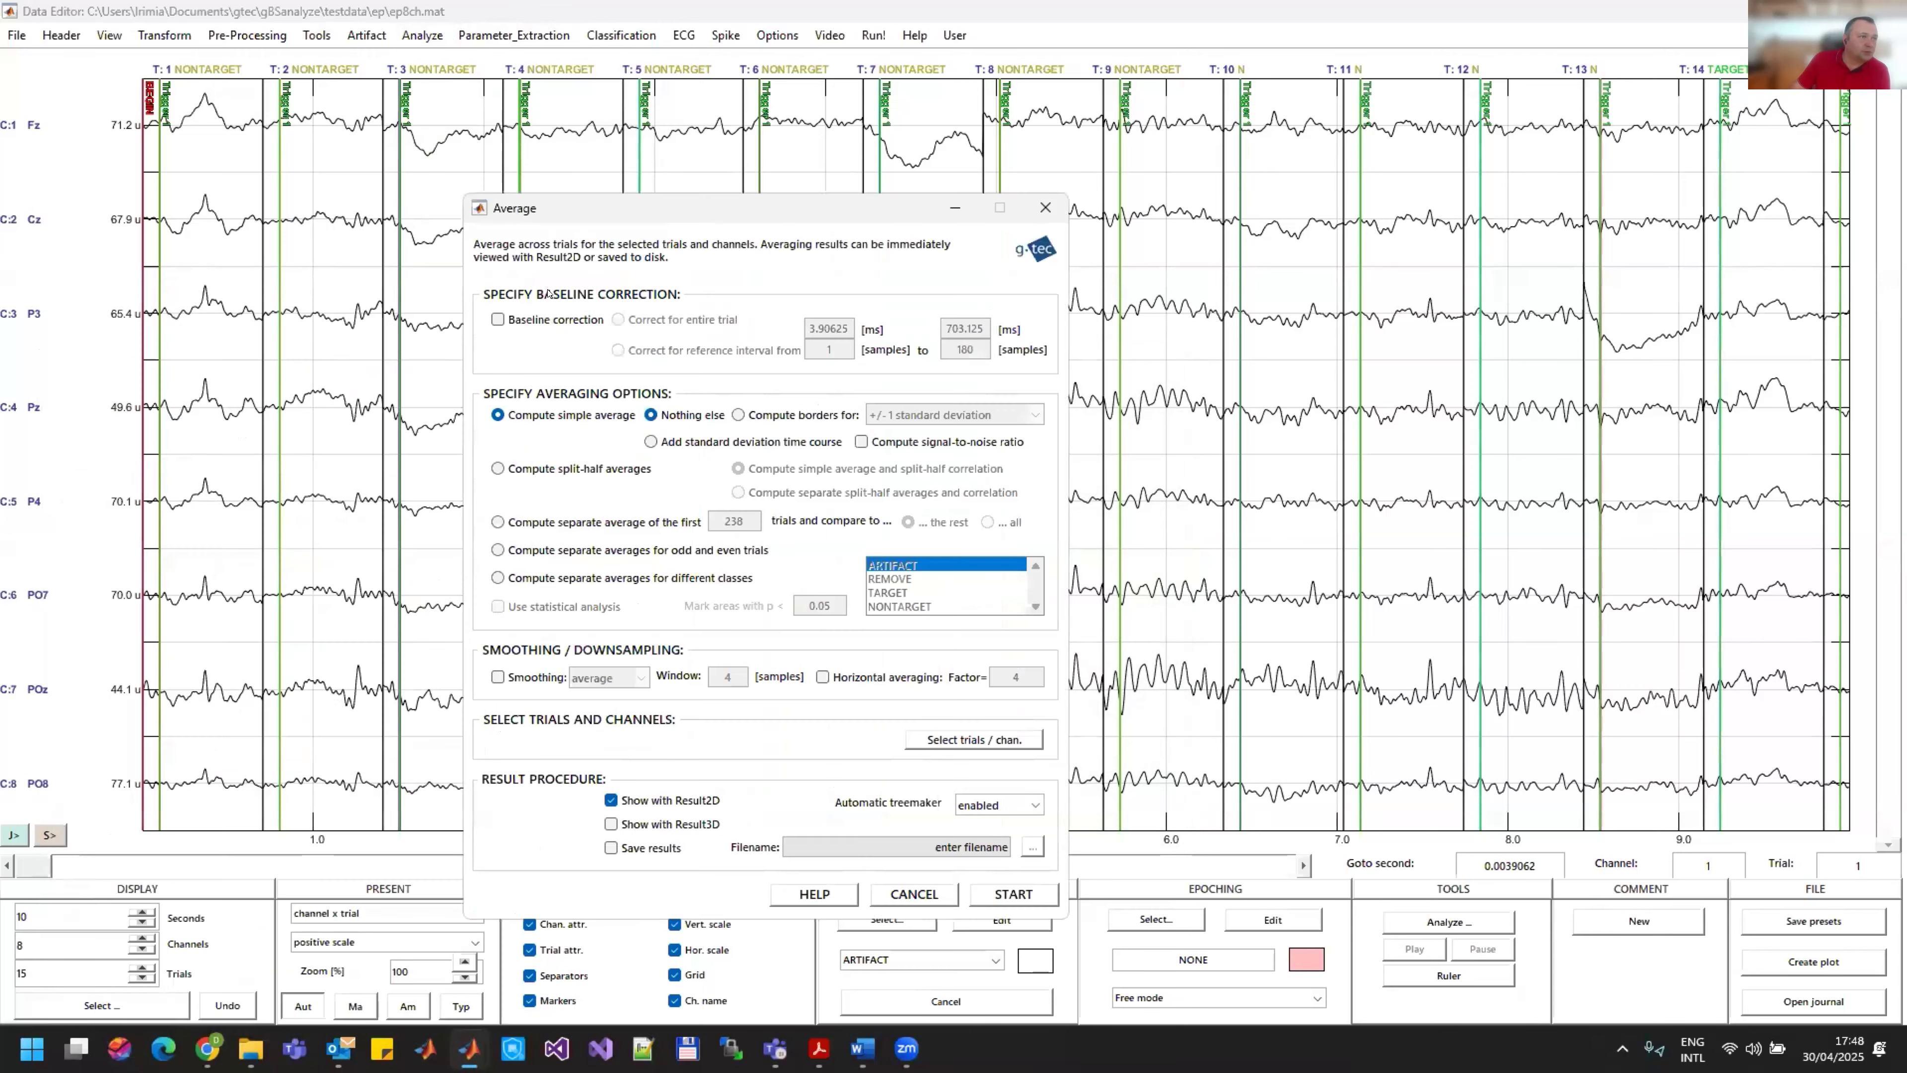
click(526, 318)
click(661, 350)
drag(979, 350, 926, 355)
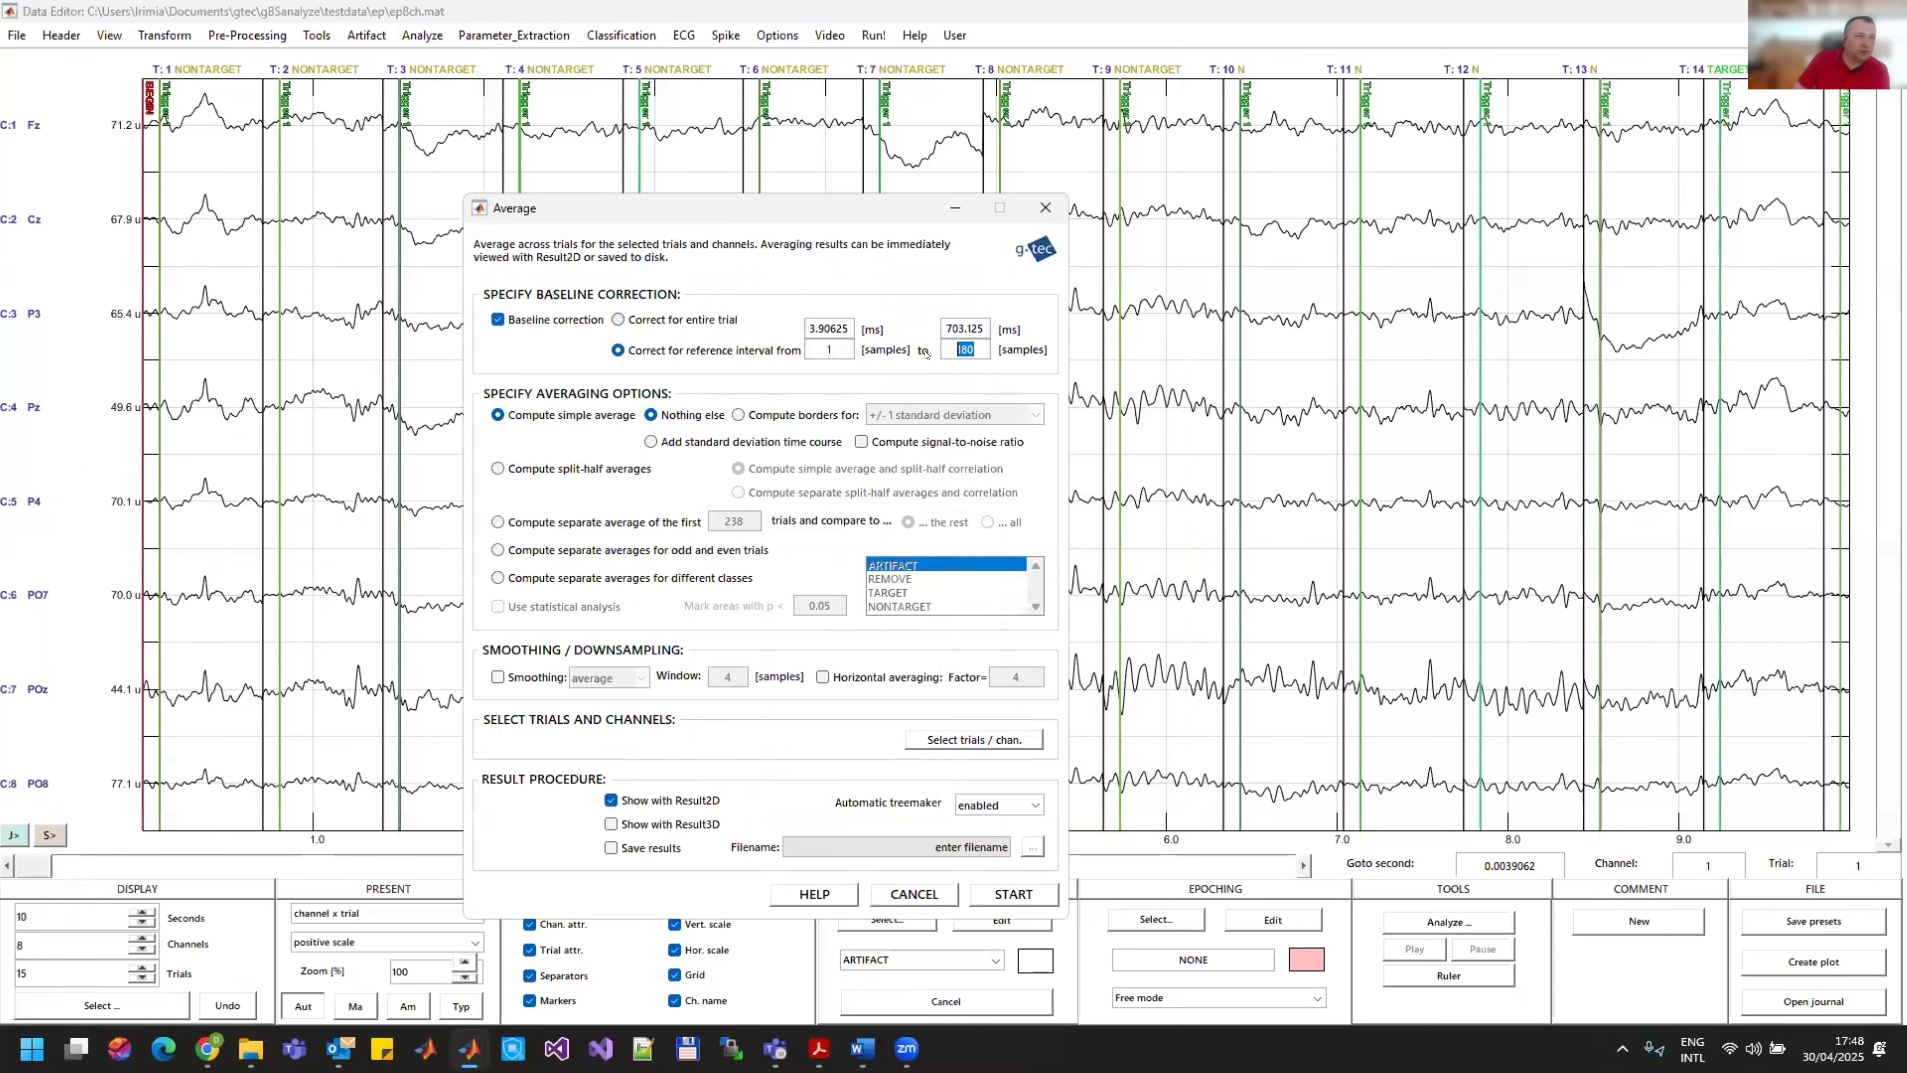
text(26)
Step: Compute separate averages for TARGET and NONTARGET without statistical analysis, showing the results only with Result3D
click(544, 579)
click(497, 607)
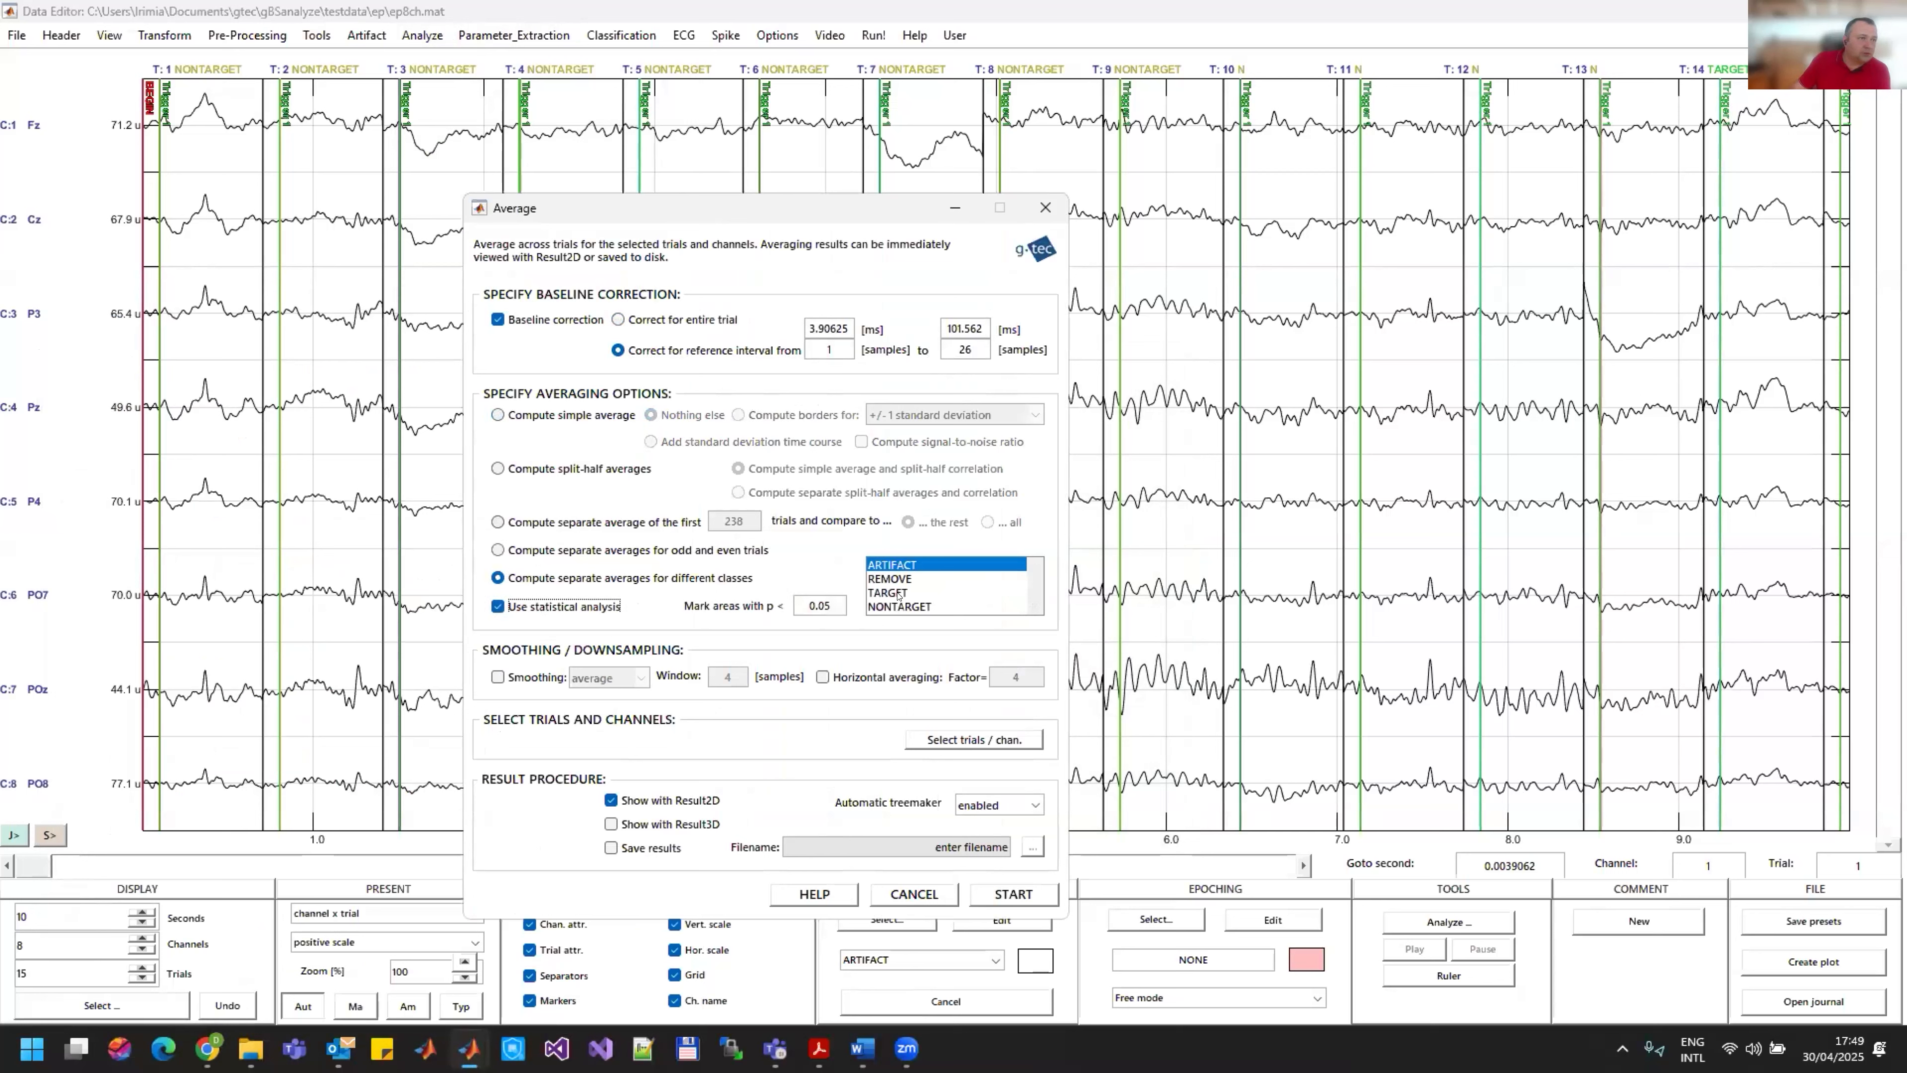
click(541, 607)
click(638, 818)
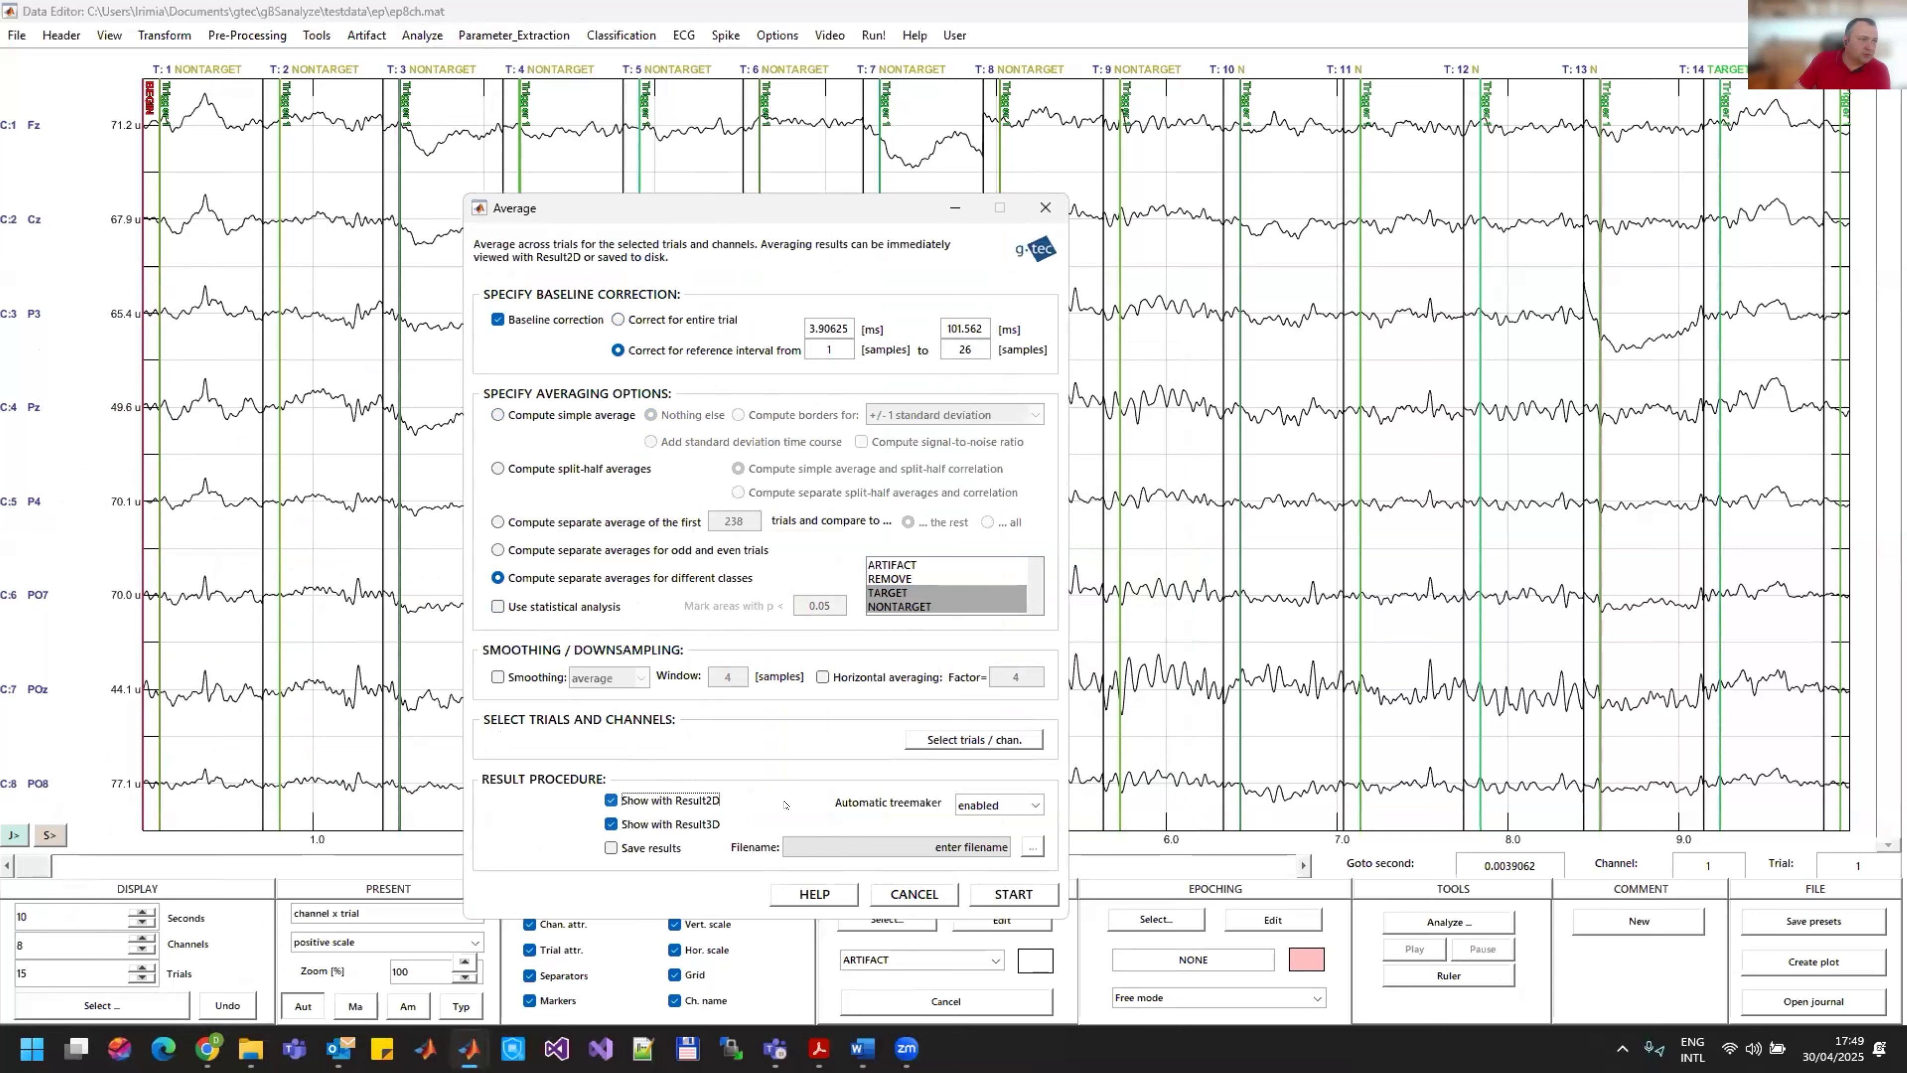
click(1025, 895)
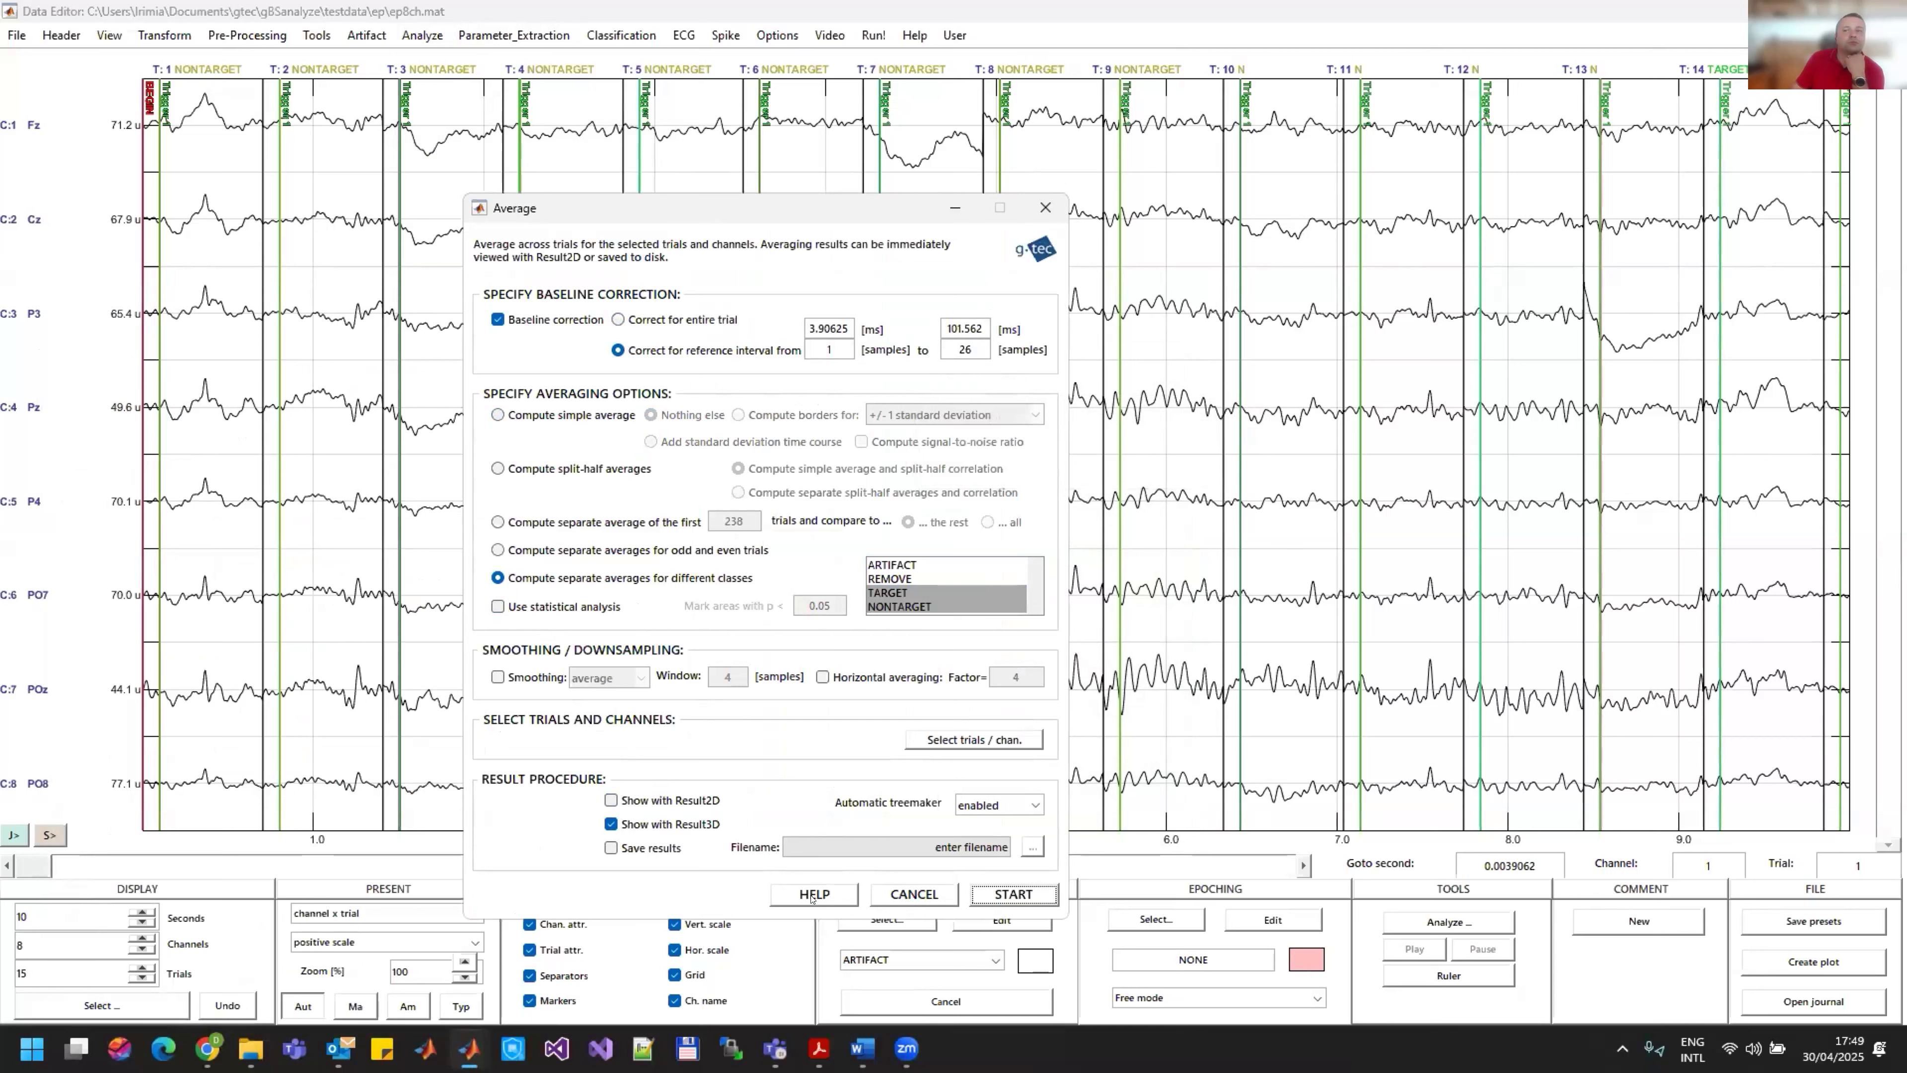
Step: Bring the g.Result3D window to the front and rotate the large head model to view the back of the scalp
mouse_move(466, 1054)
click(470, 1049)
click(165, 962)
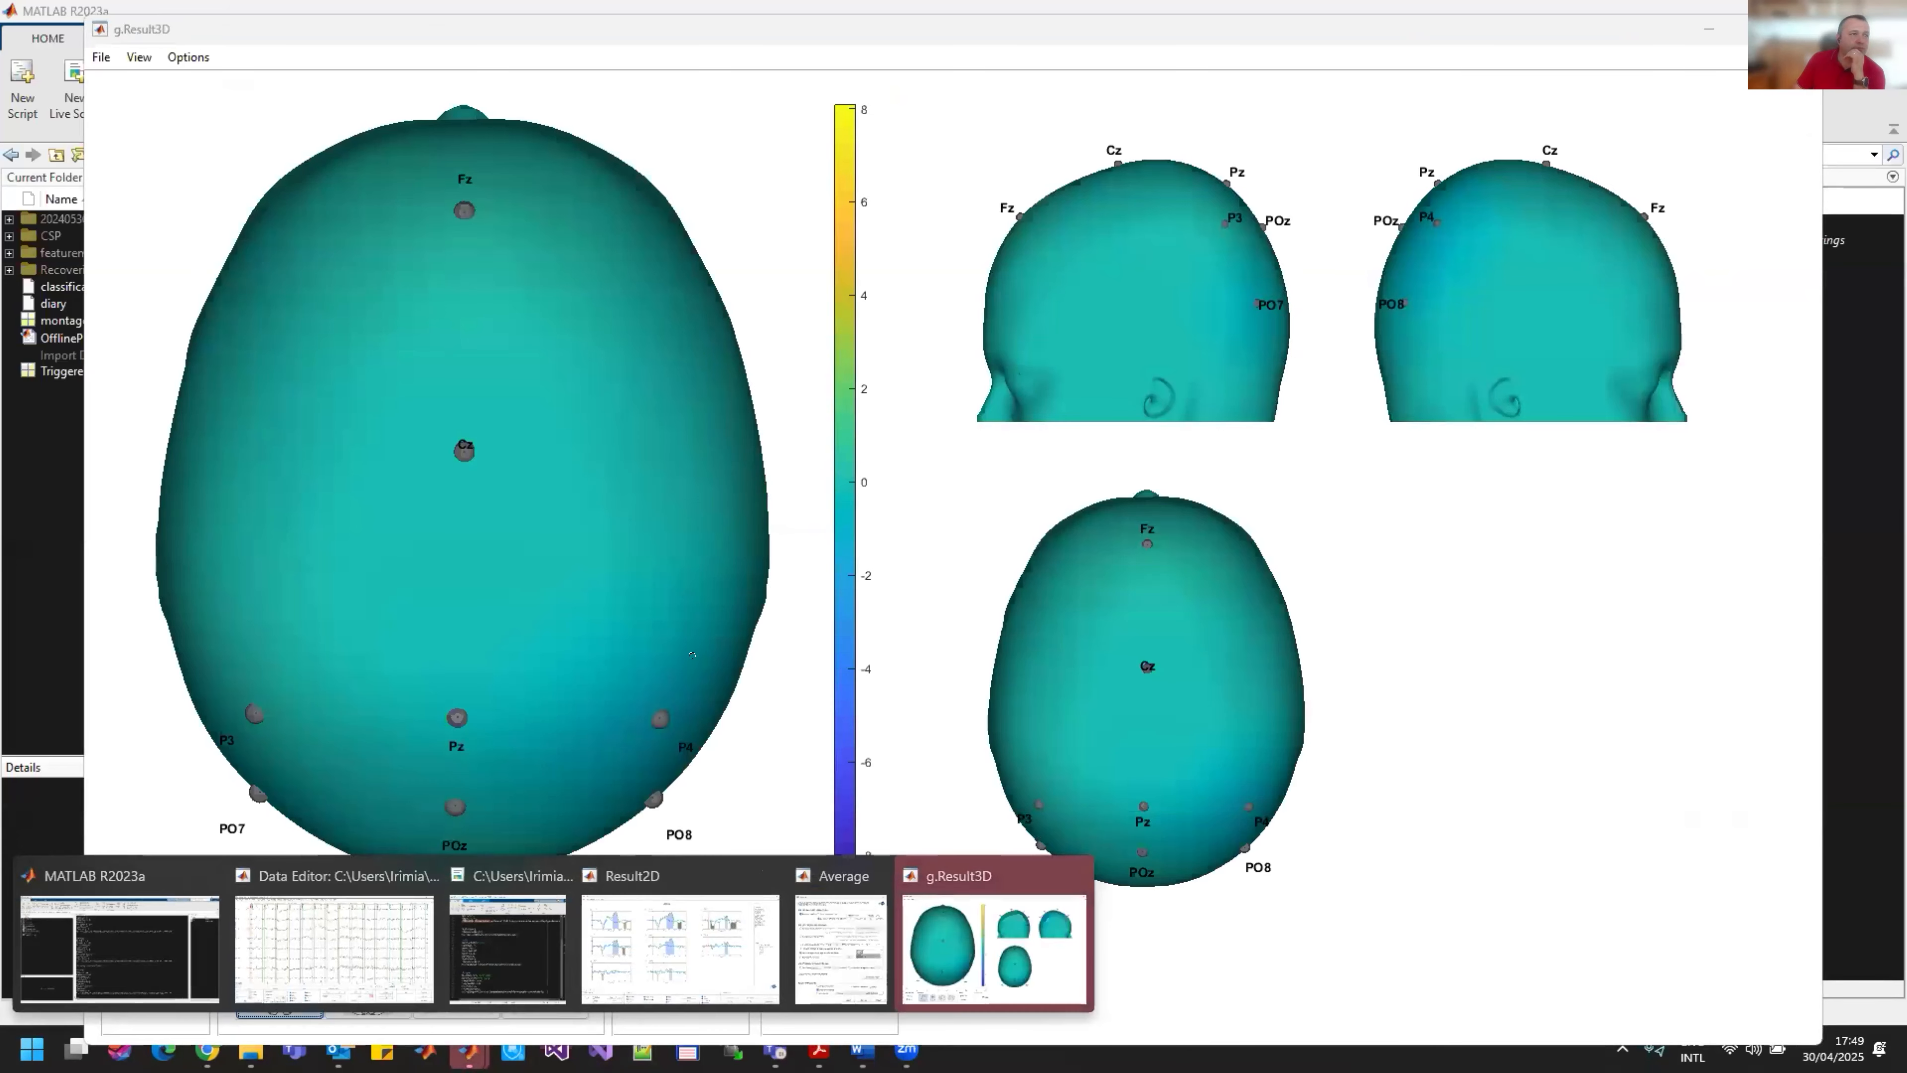
click(993, 948)
drag(581, 609, 355, 846)
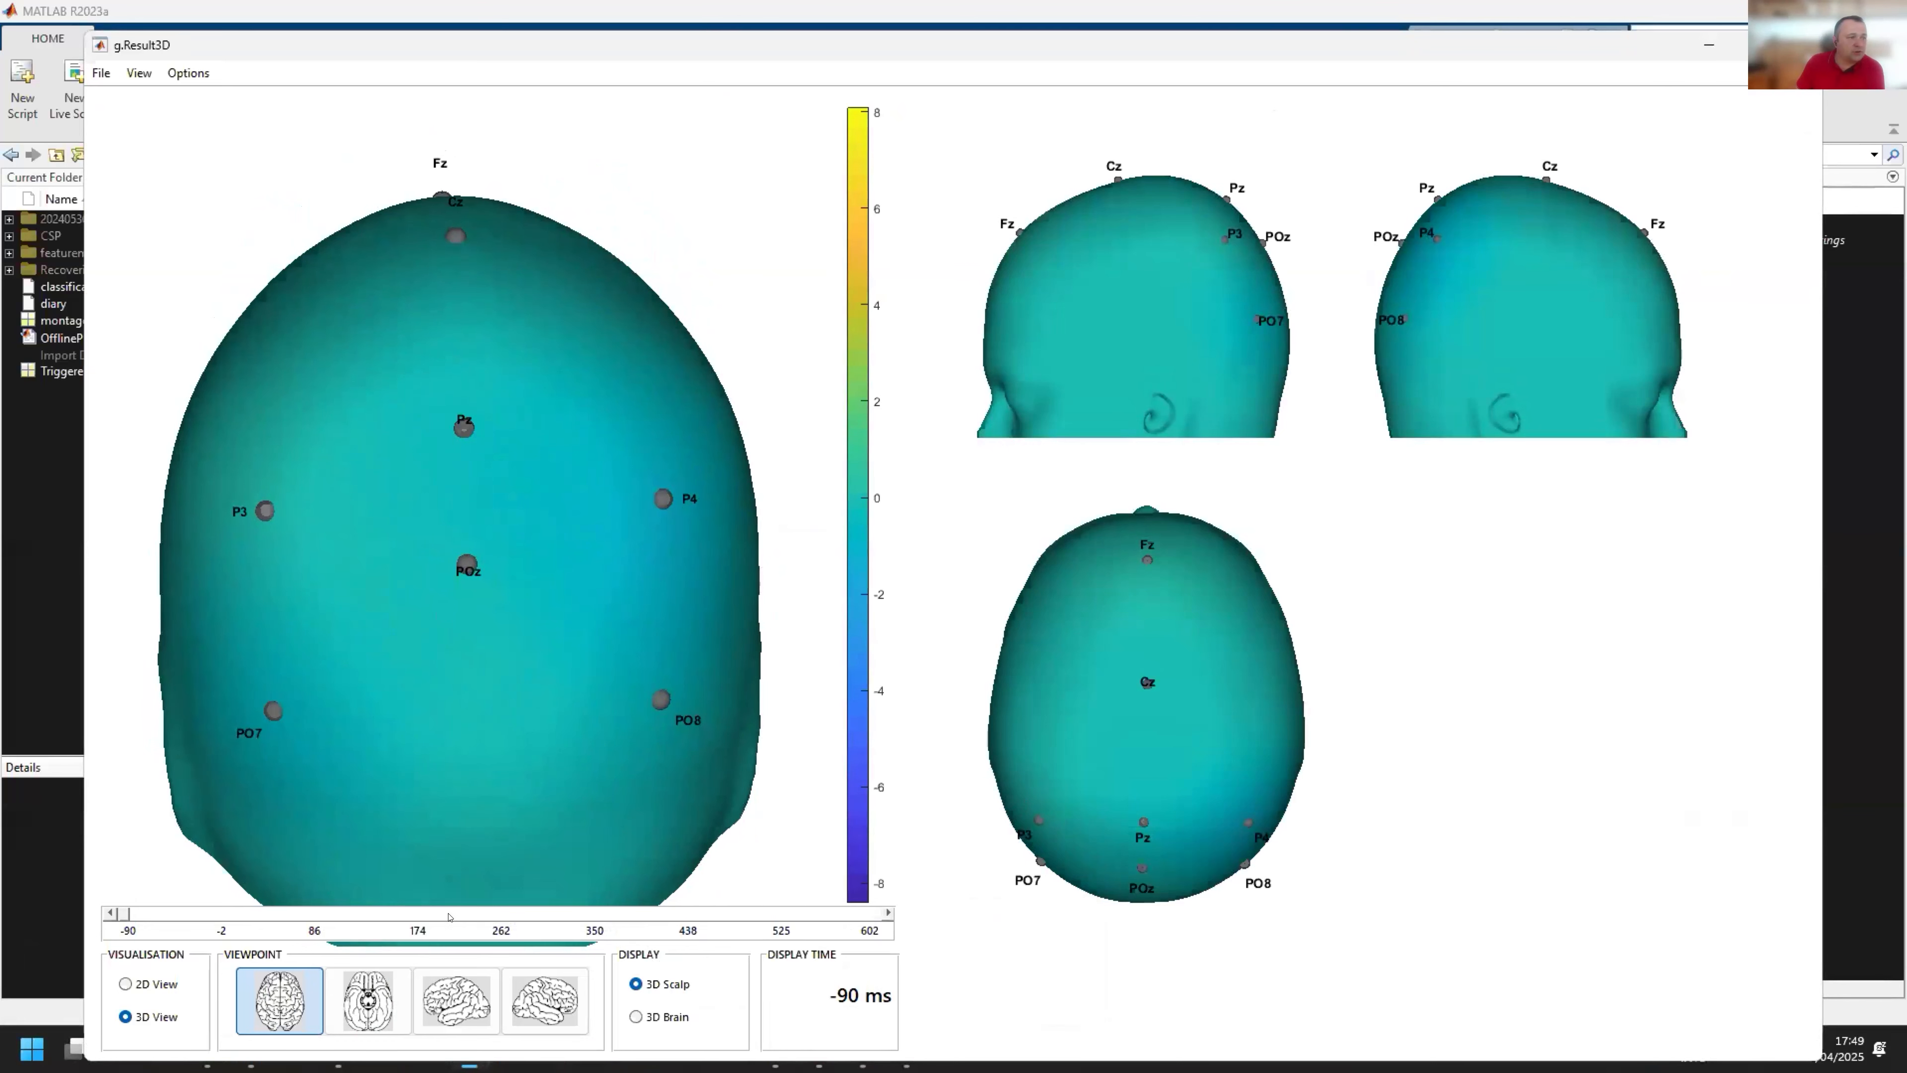
Step: Compare the Result2D average curves with the 3D scalp map at 98 ms, rotating the head toward a top view
click(470, 1050)
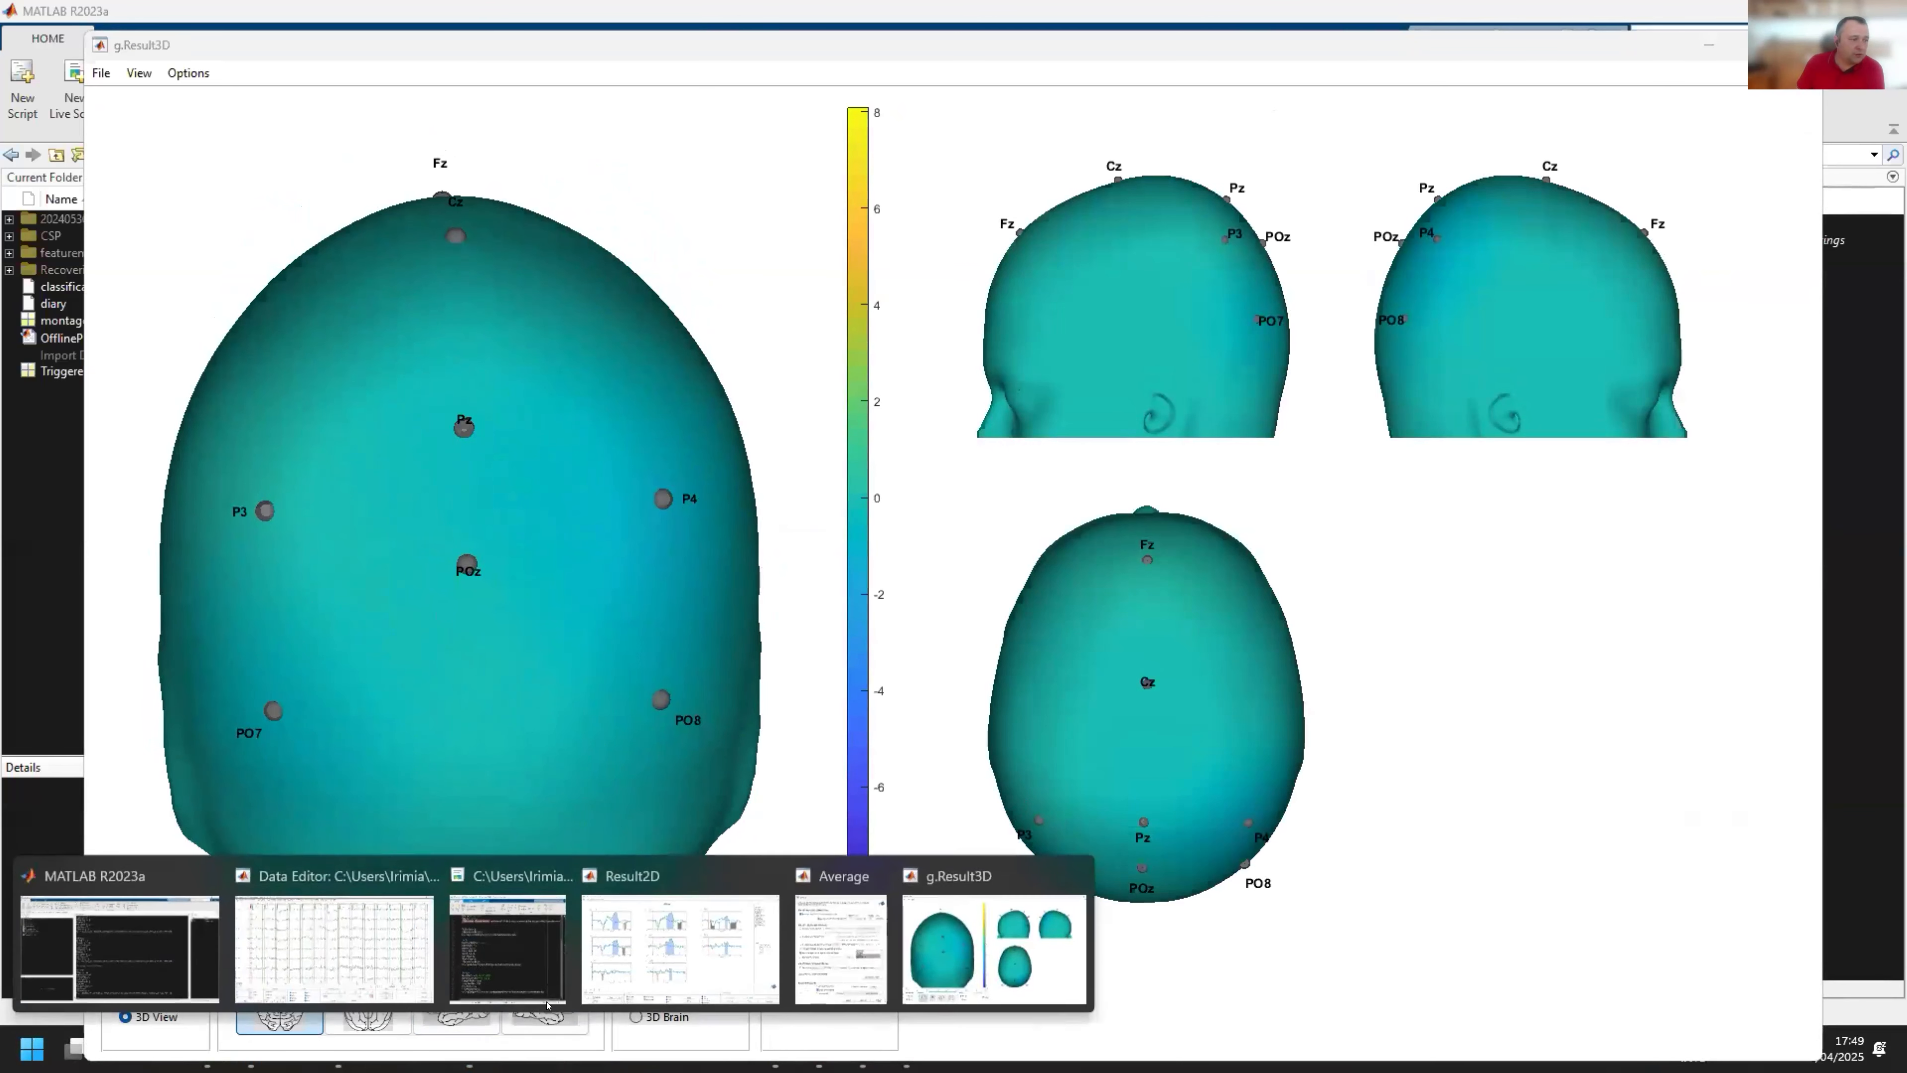
click(699, 960)
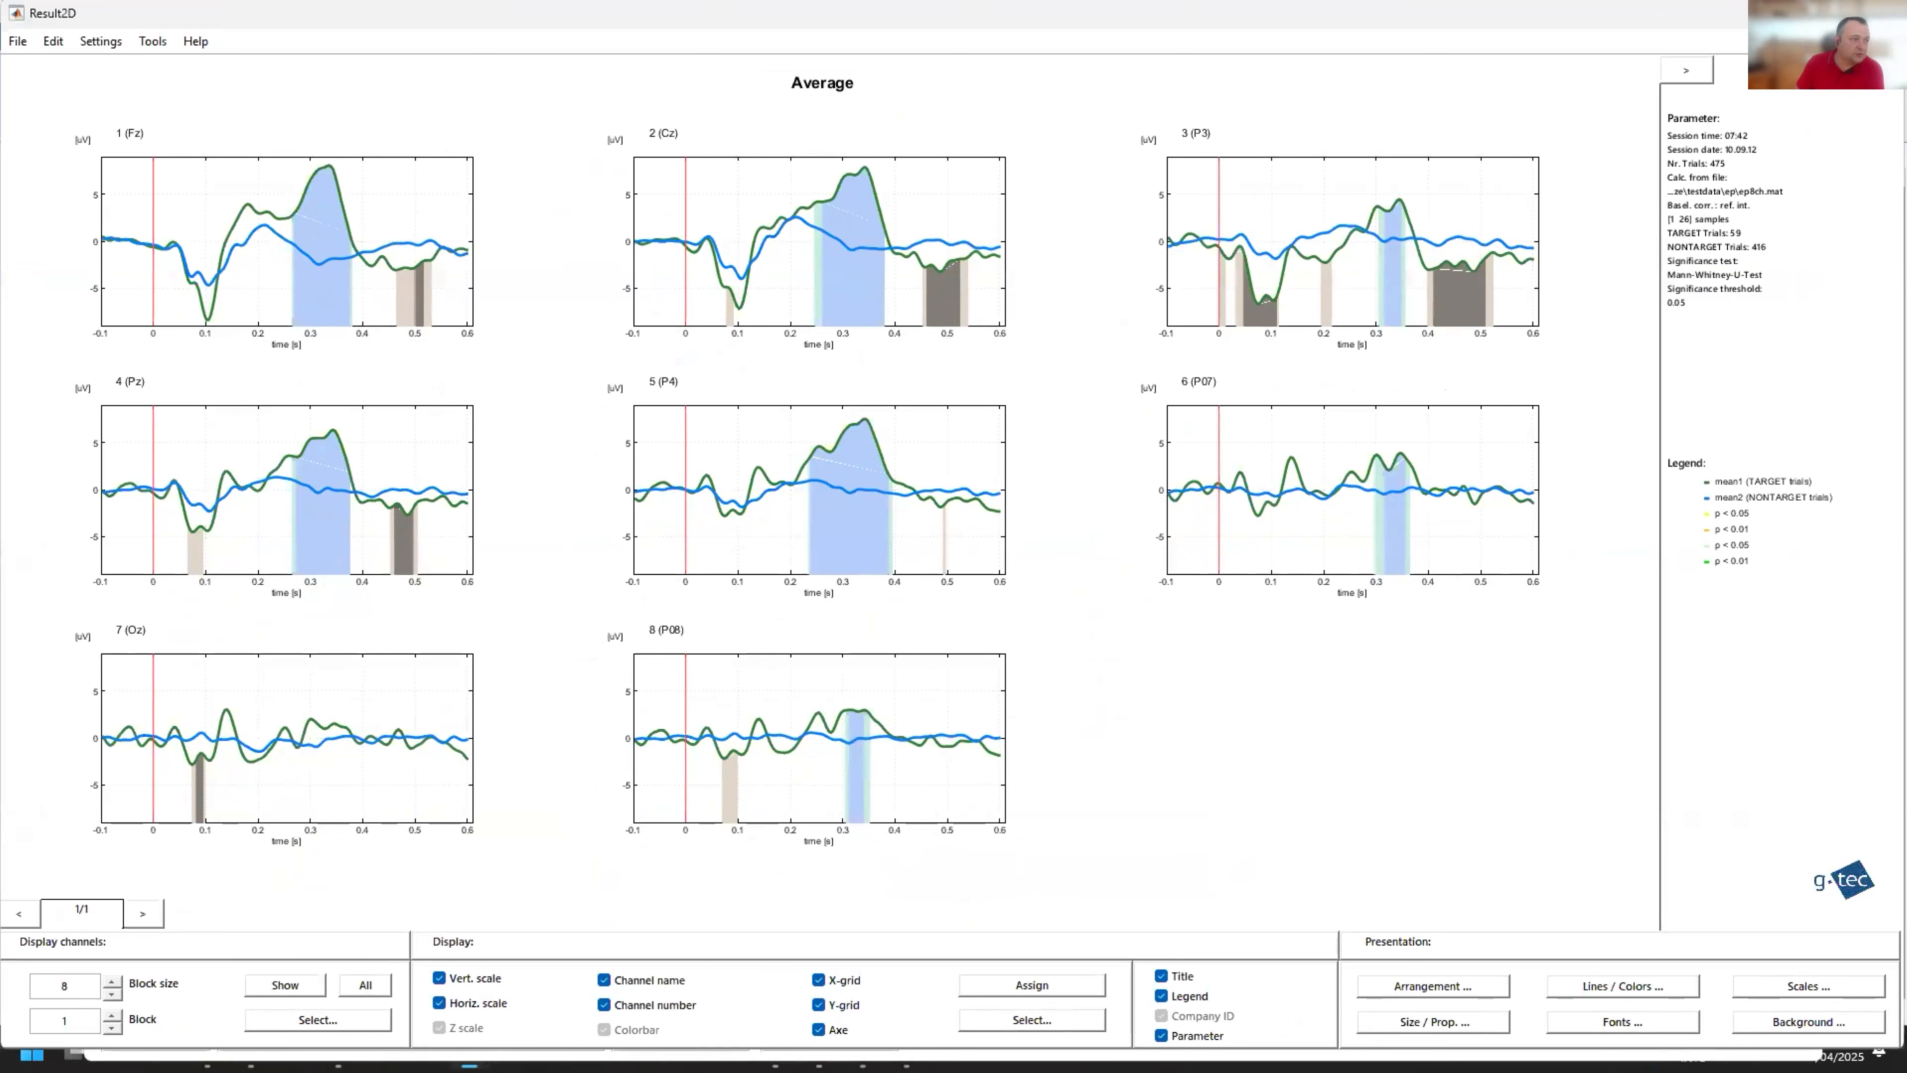
click(467, 1055)
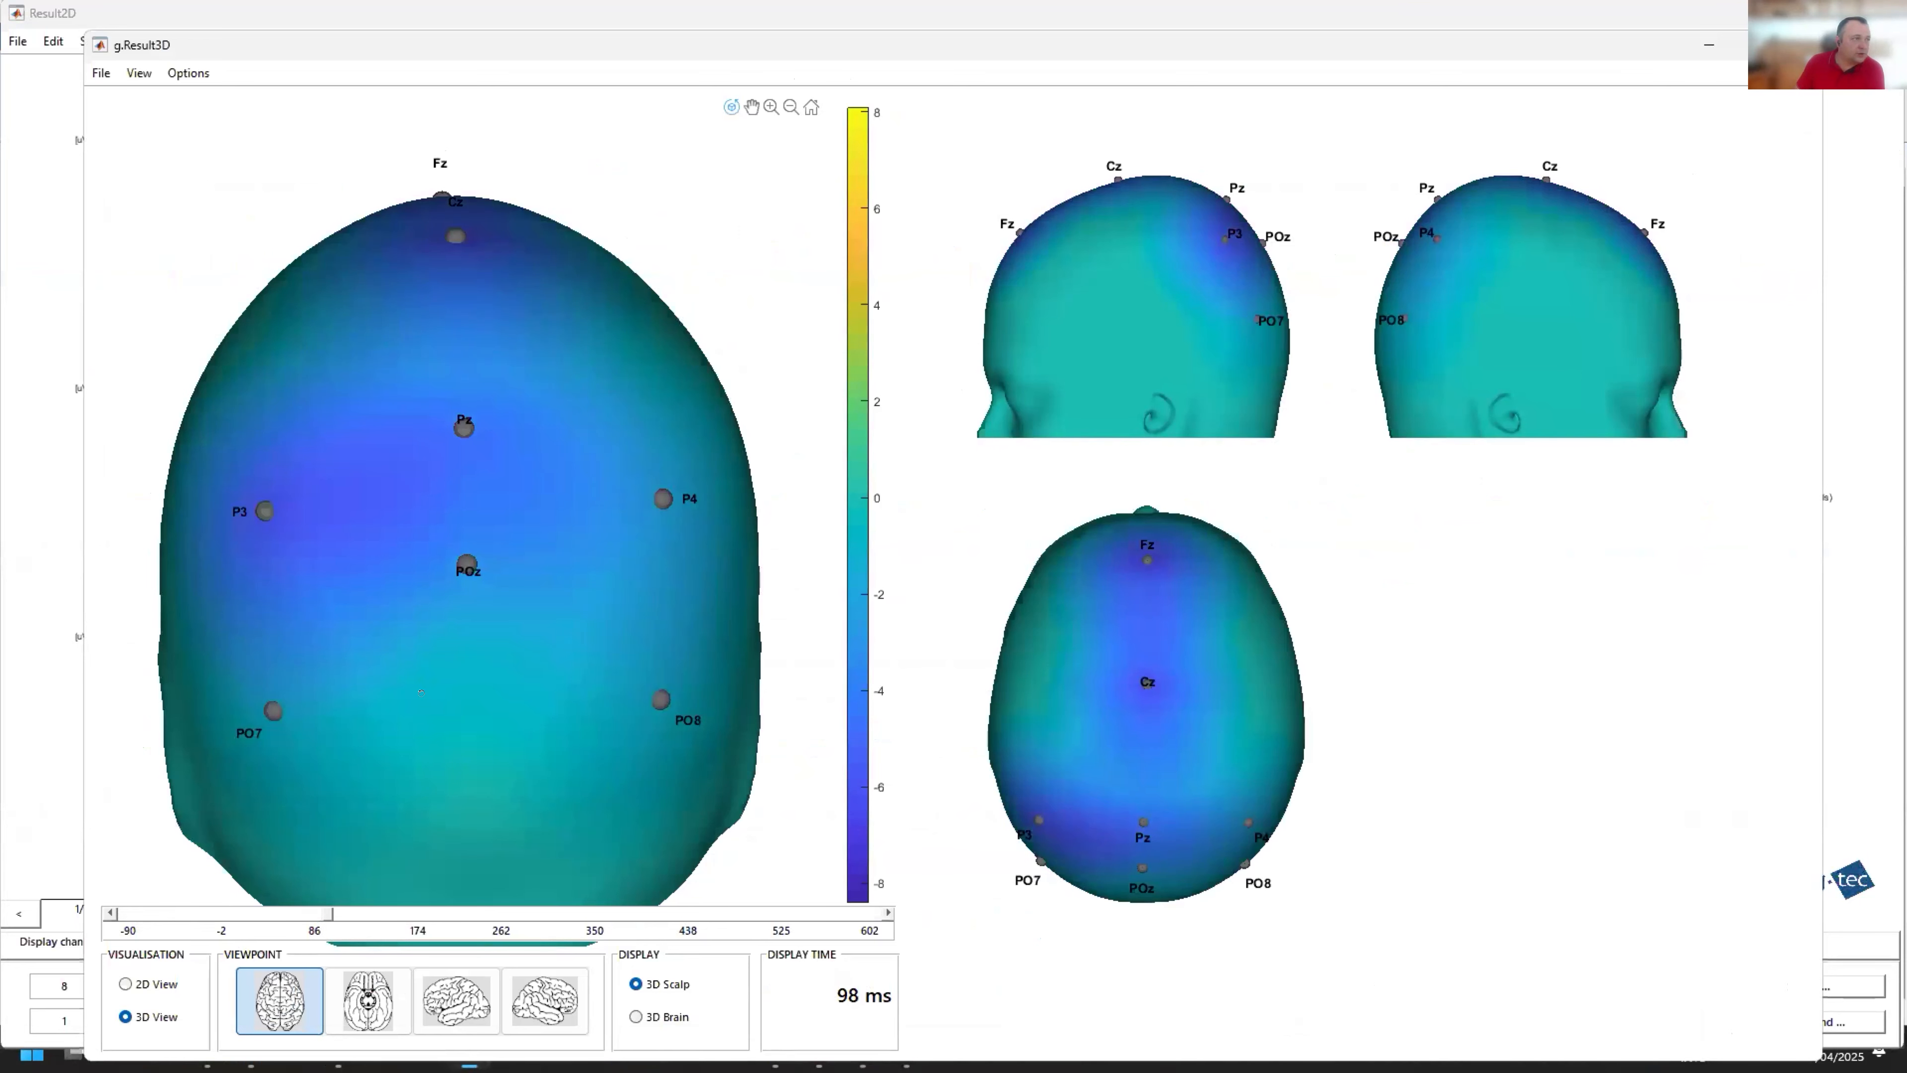
drag(406, 754, 428, 502)
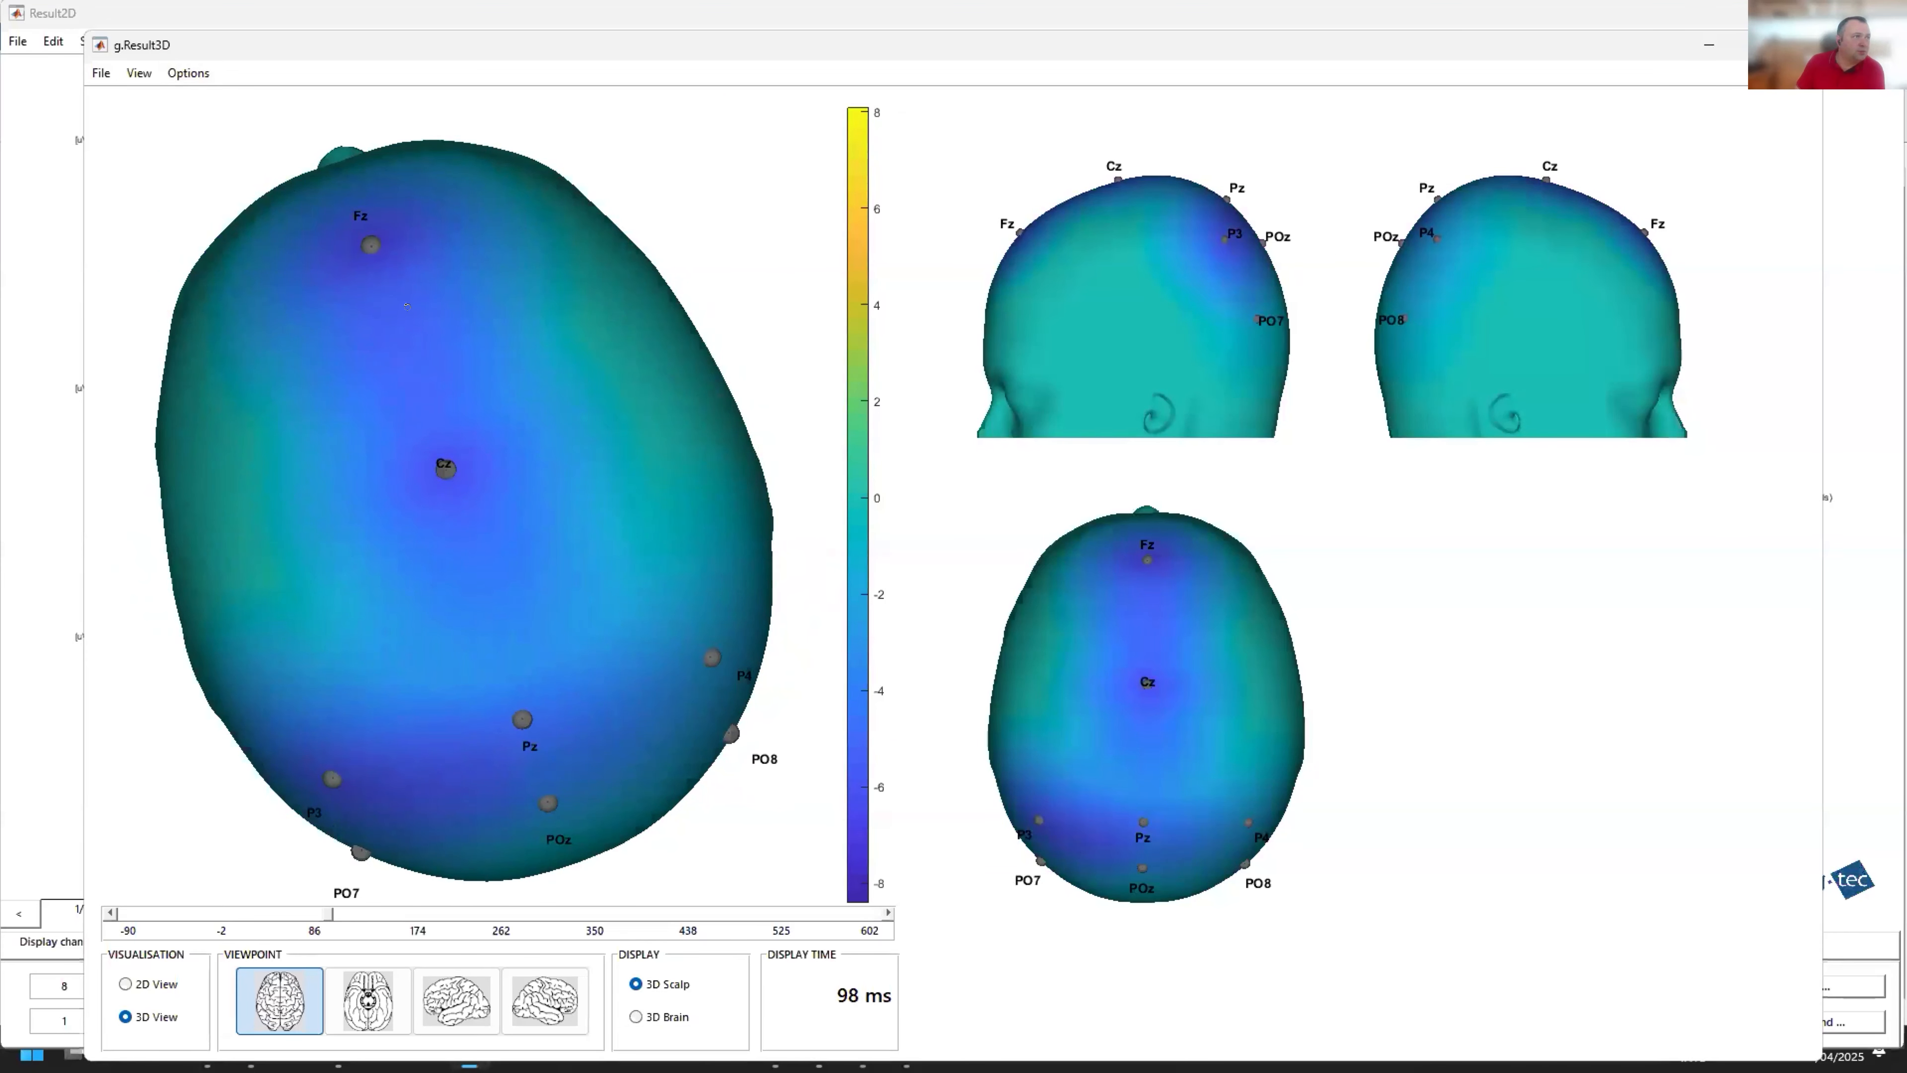
Step: Change the 3D result's colormap to jet and rotate the head to show the posterior electrodes
click(188, 73)
click(231, 104)
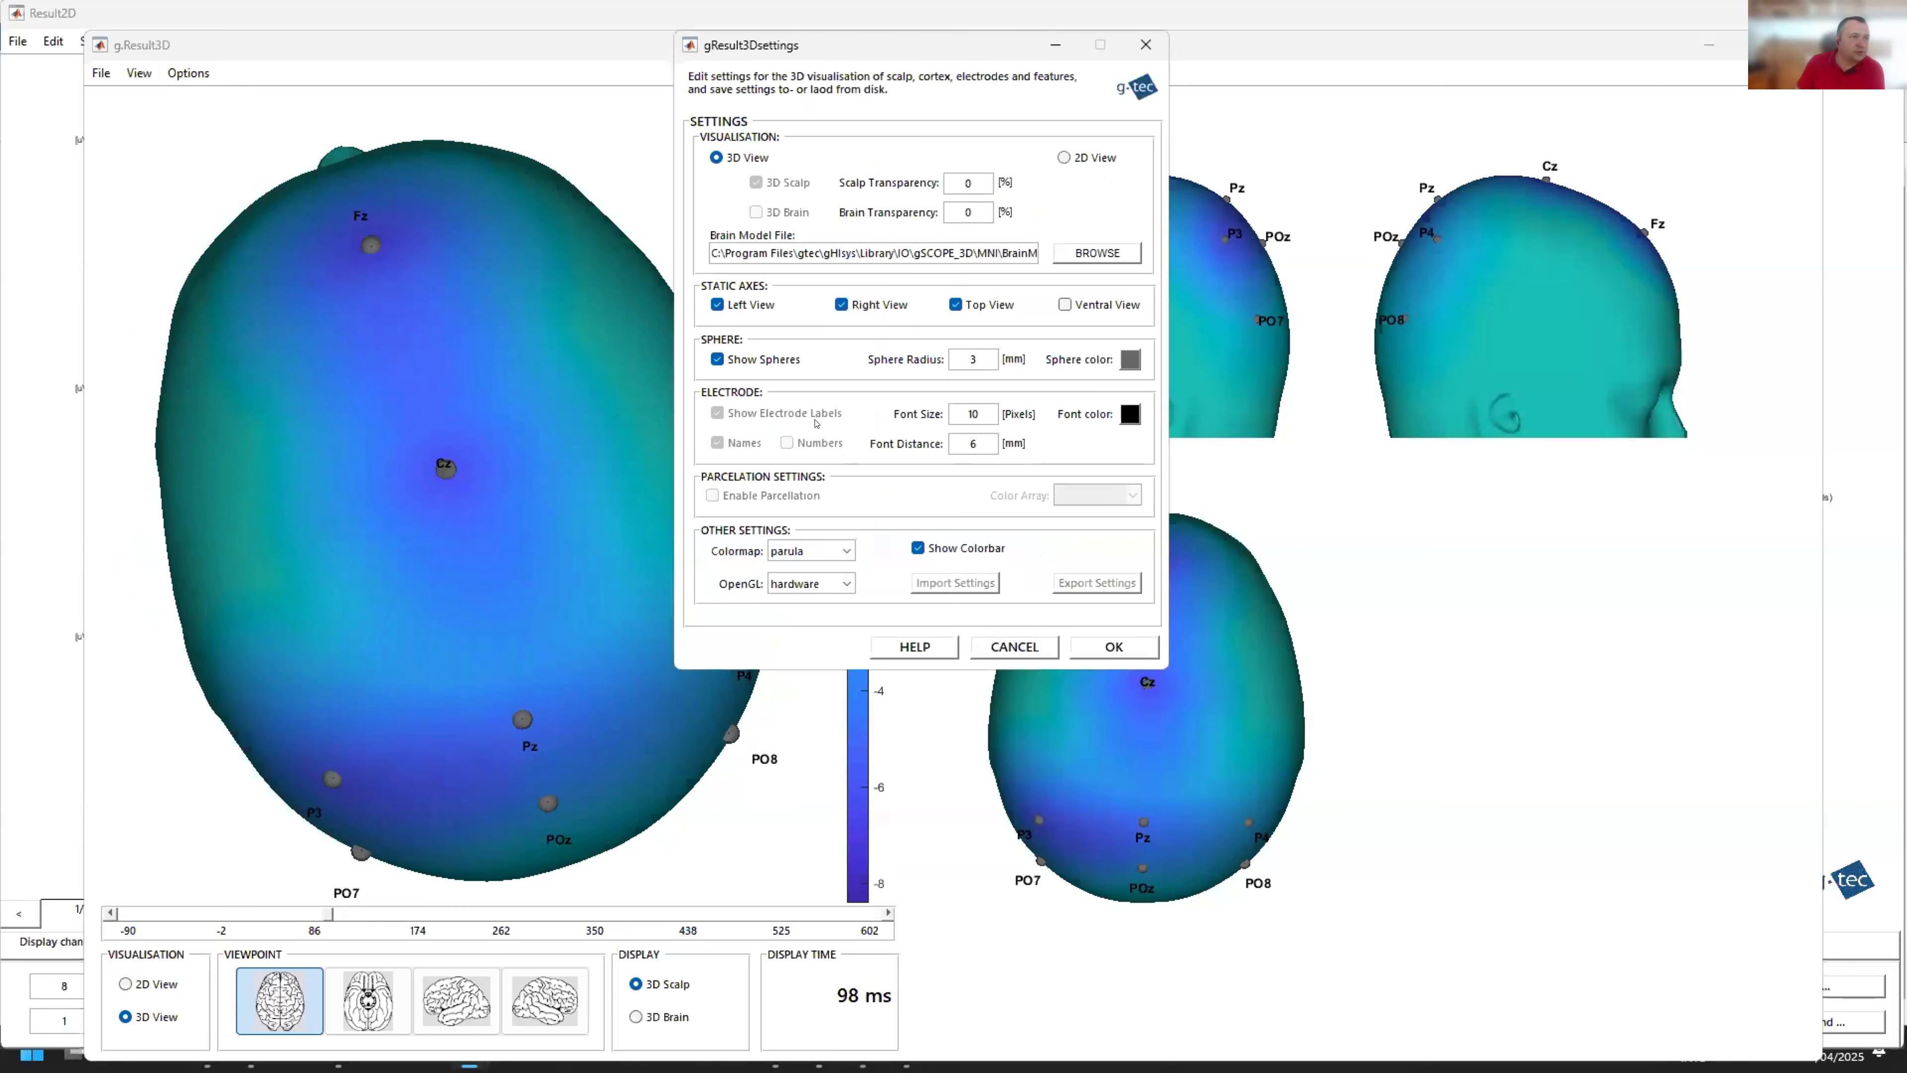
click(811, 551)
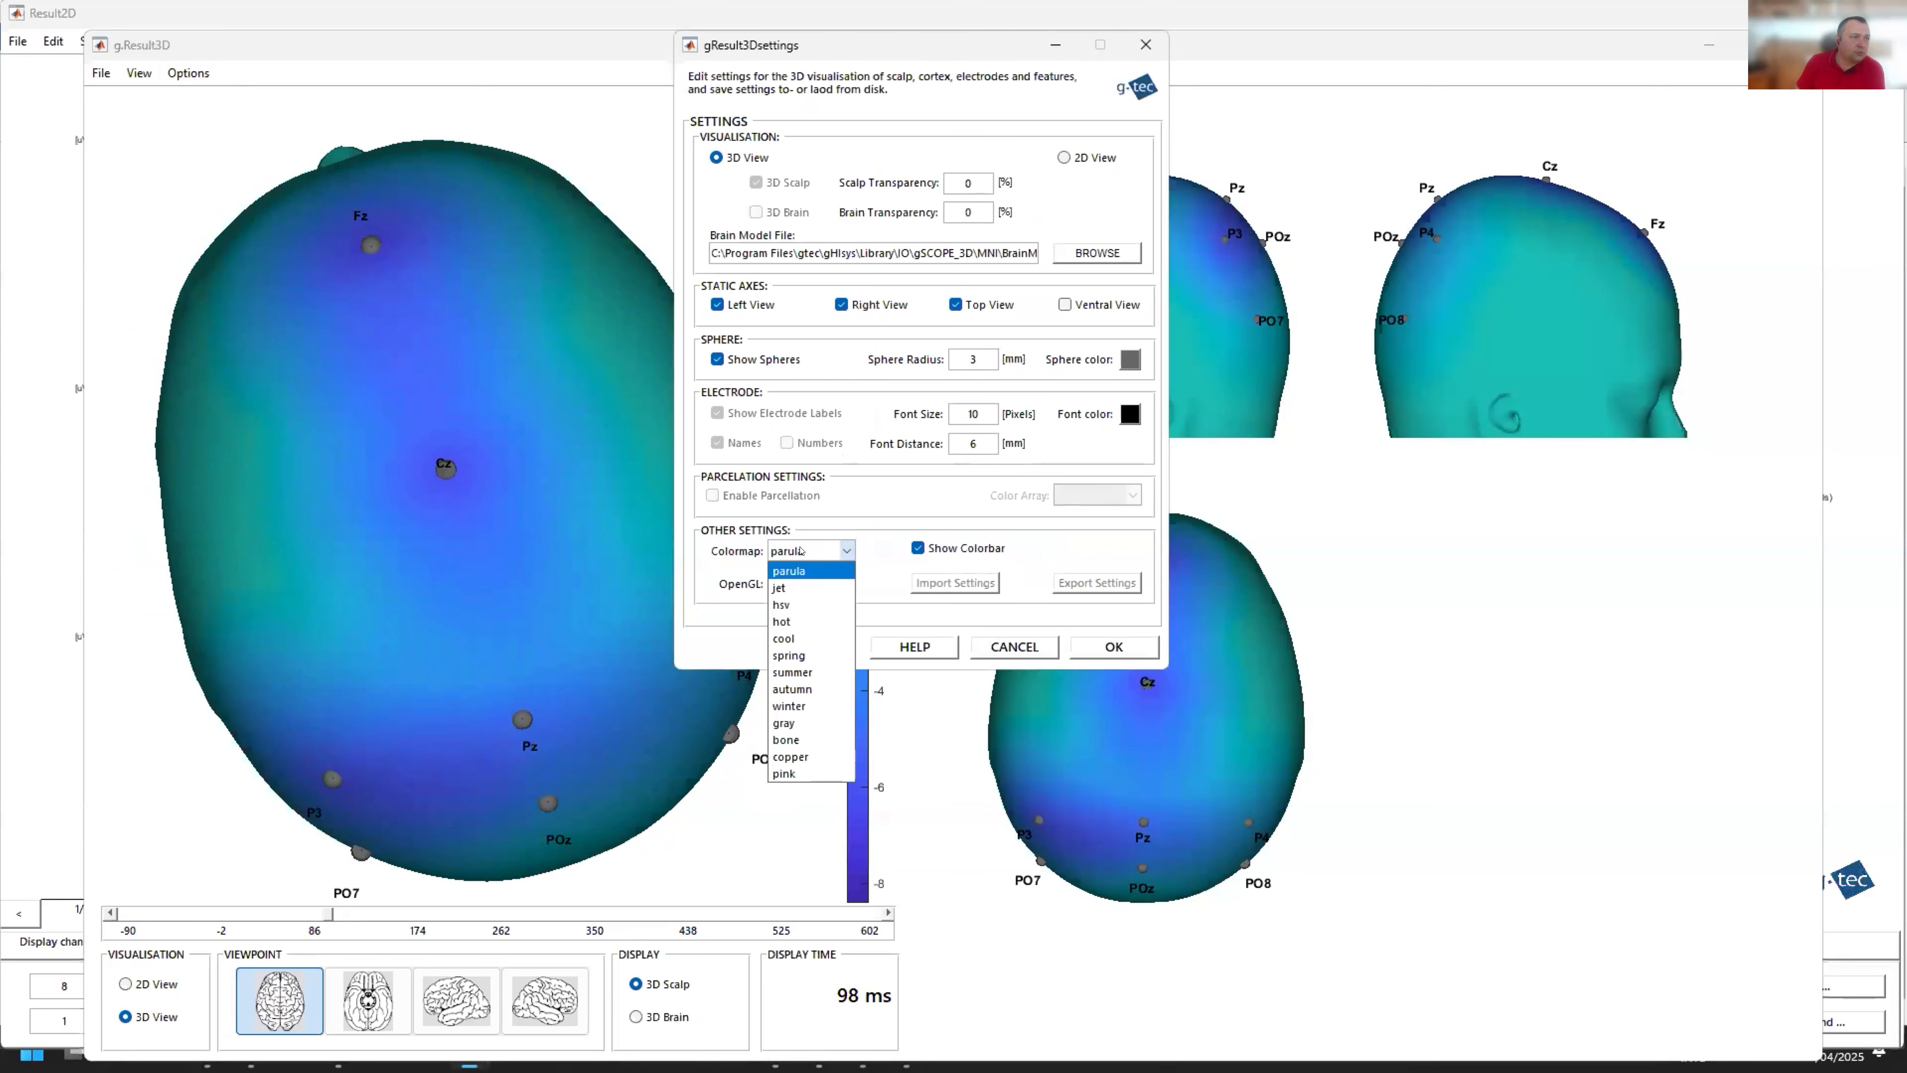
click(789, 572)
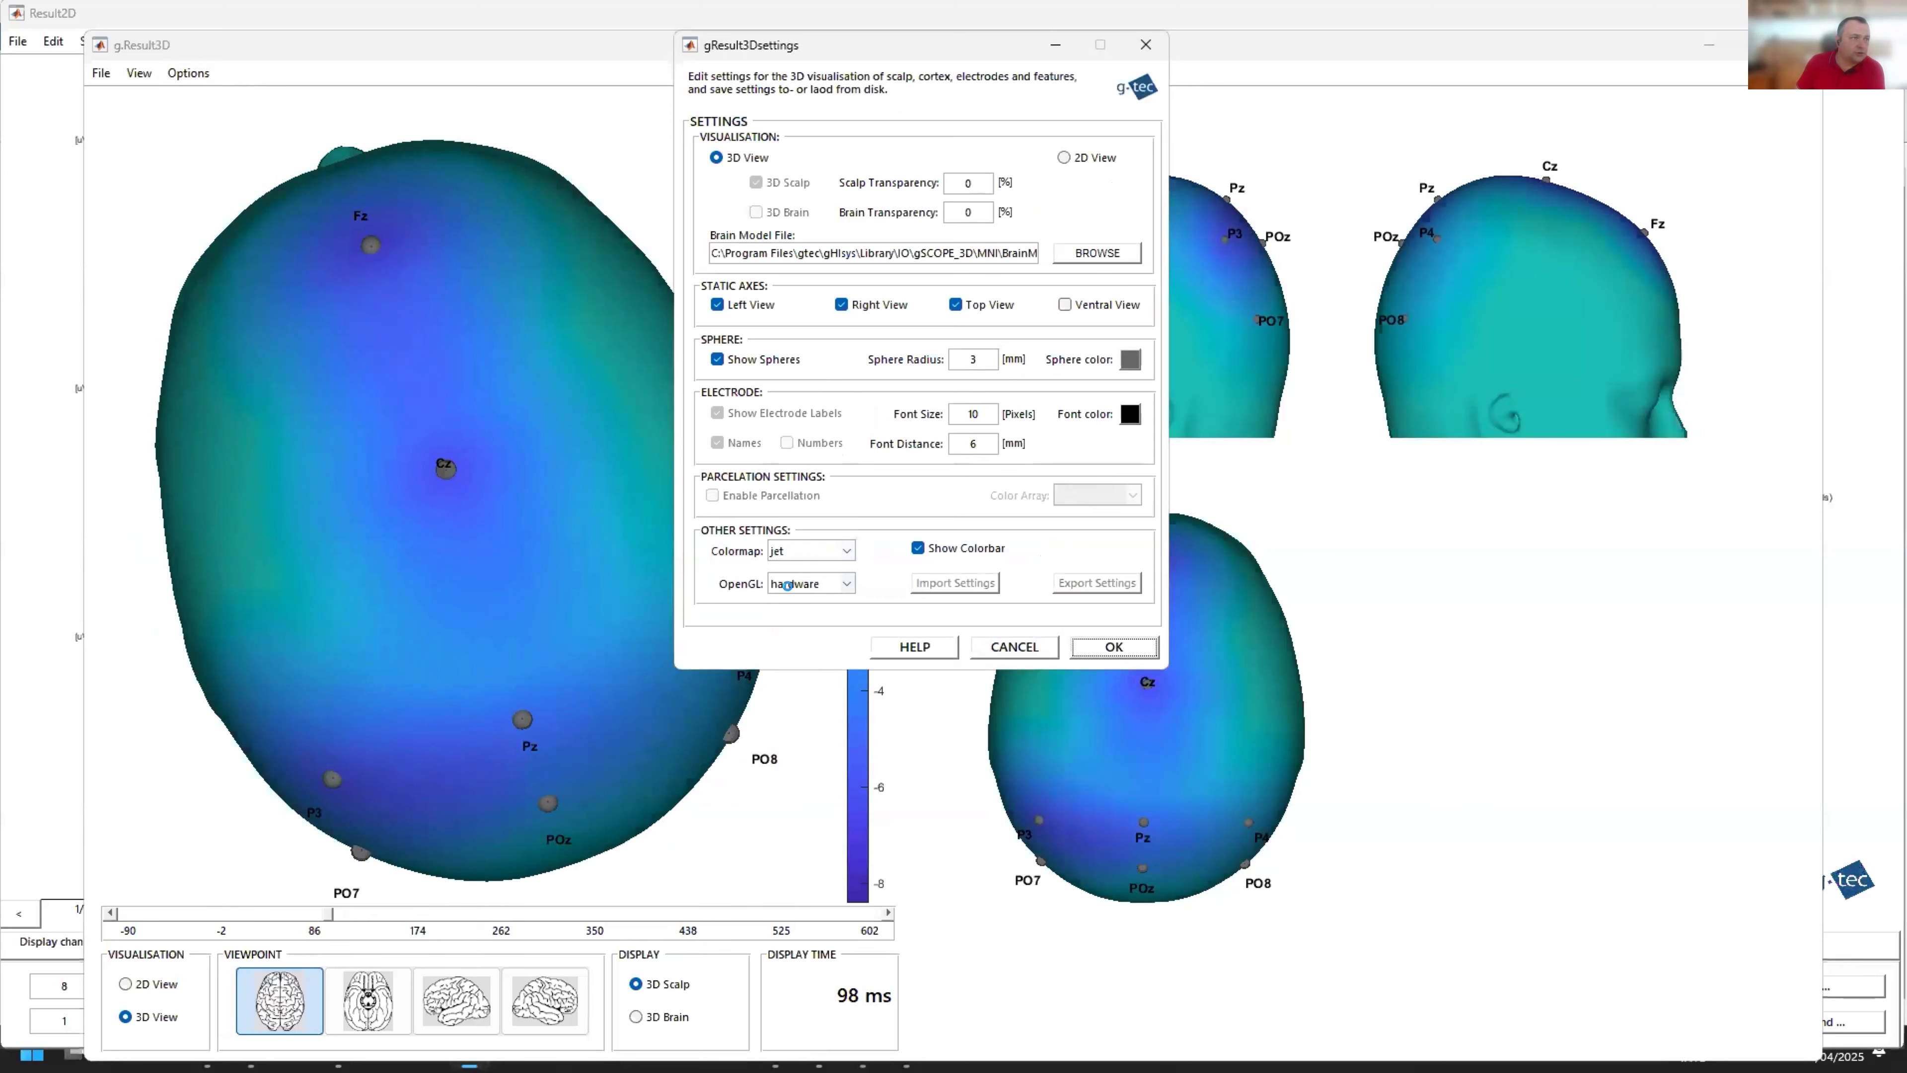
click(1114, 646)
drag(564, 590, 422, 831)
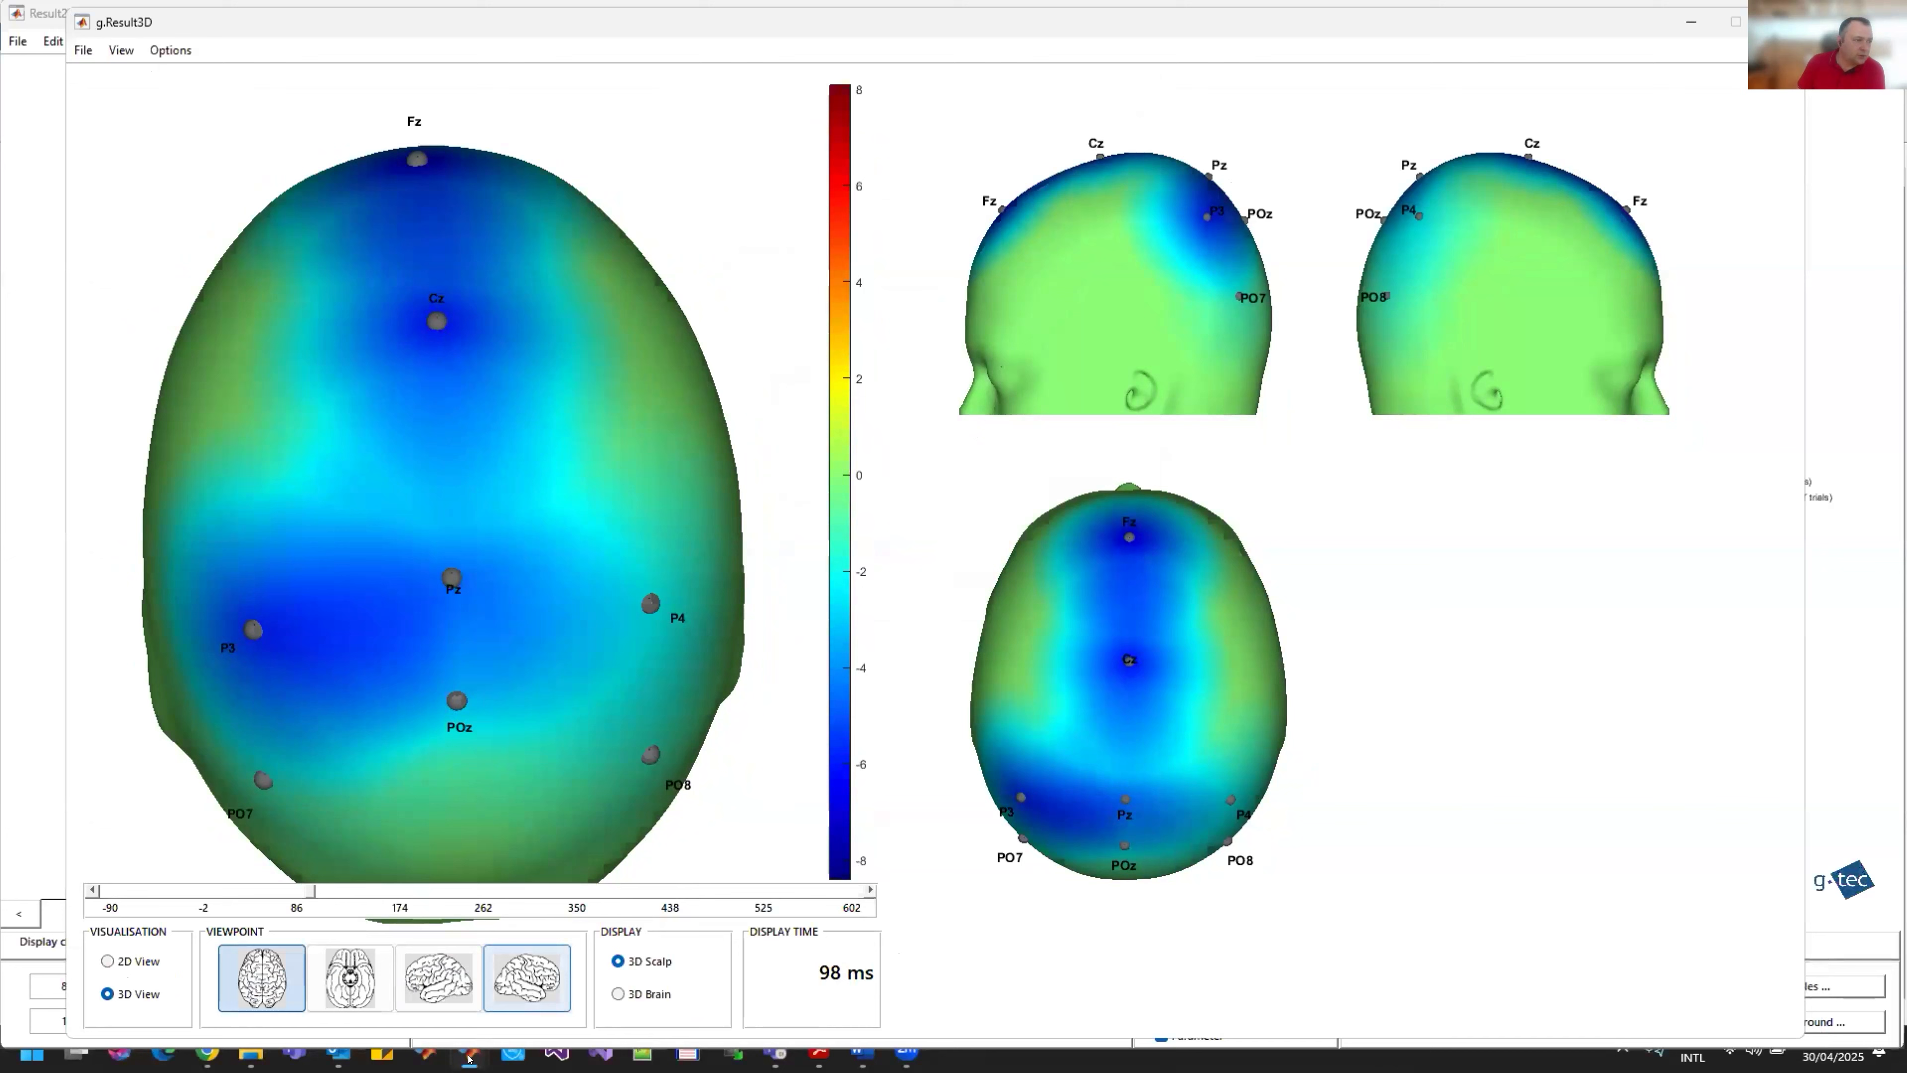
Step: Review the Result2D average curves, minimize that window, and move the 3D scalp map's display time to 344 ms
mouse_move(469, 1055)
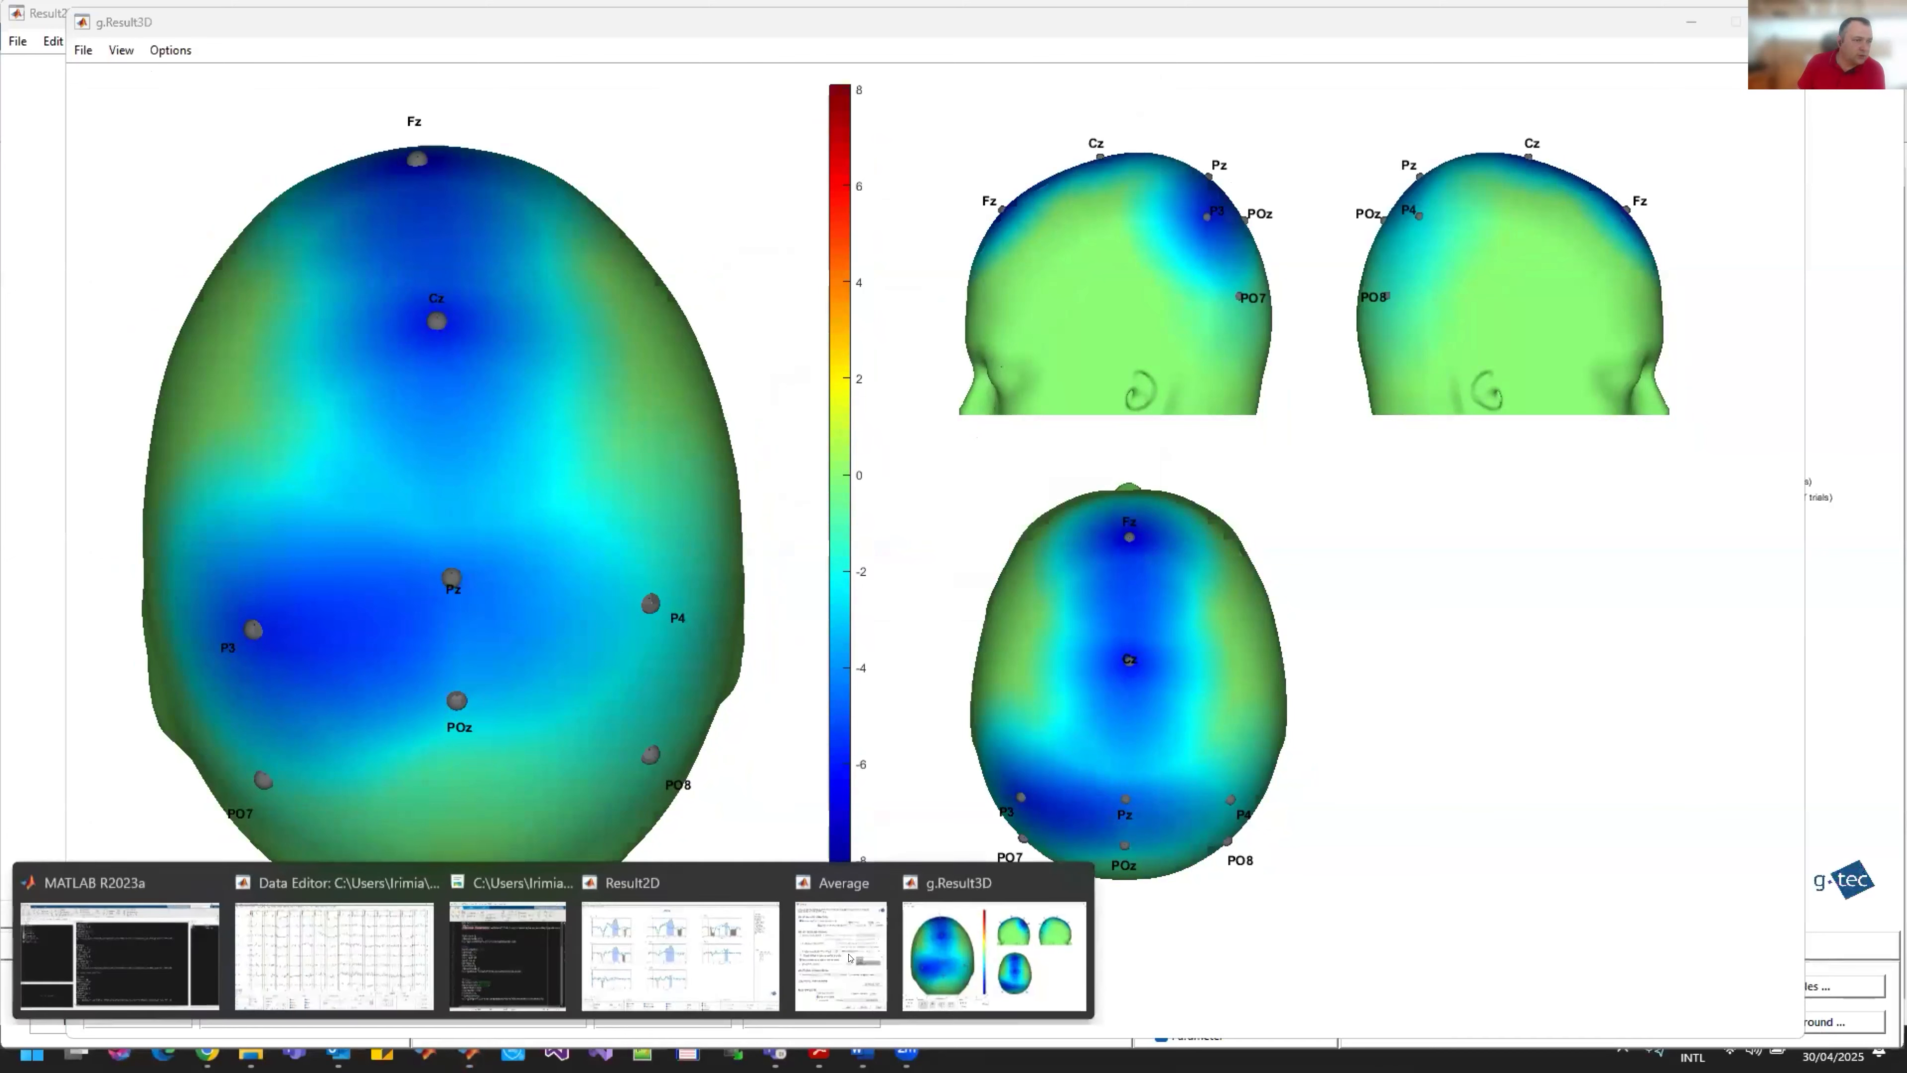
click(679, 948)
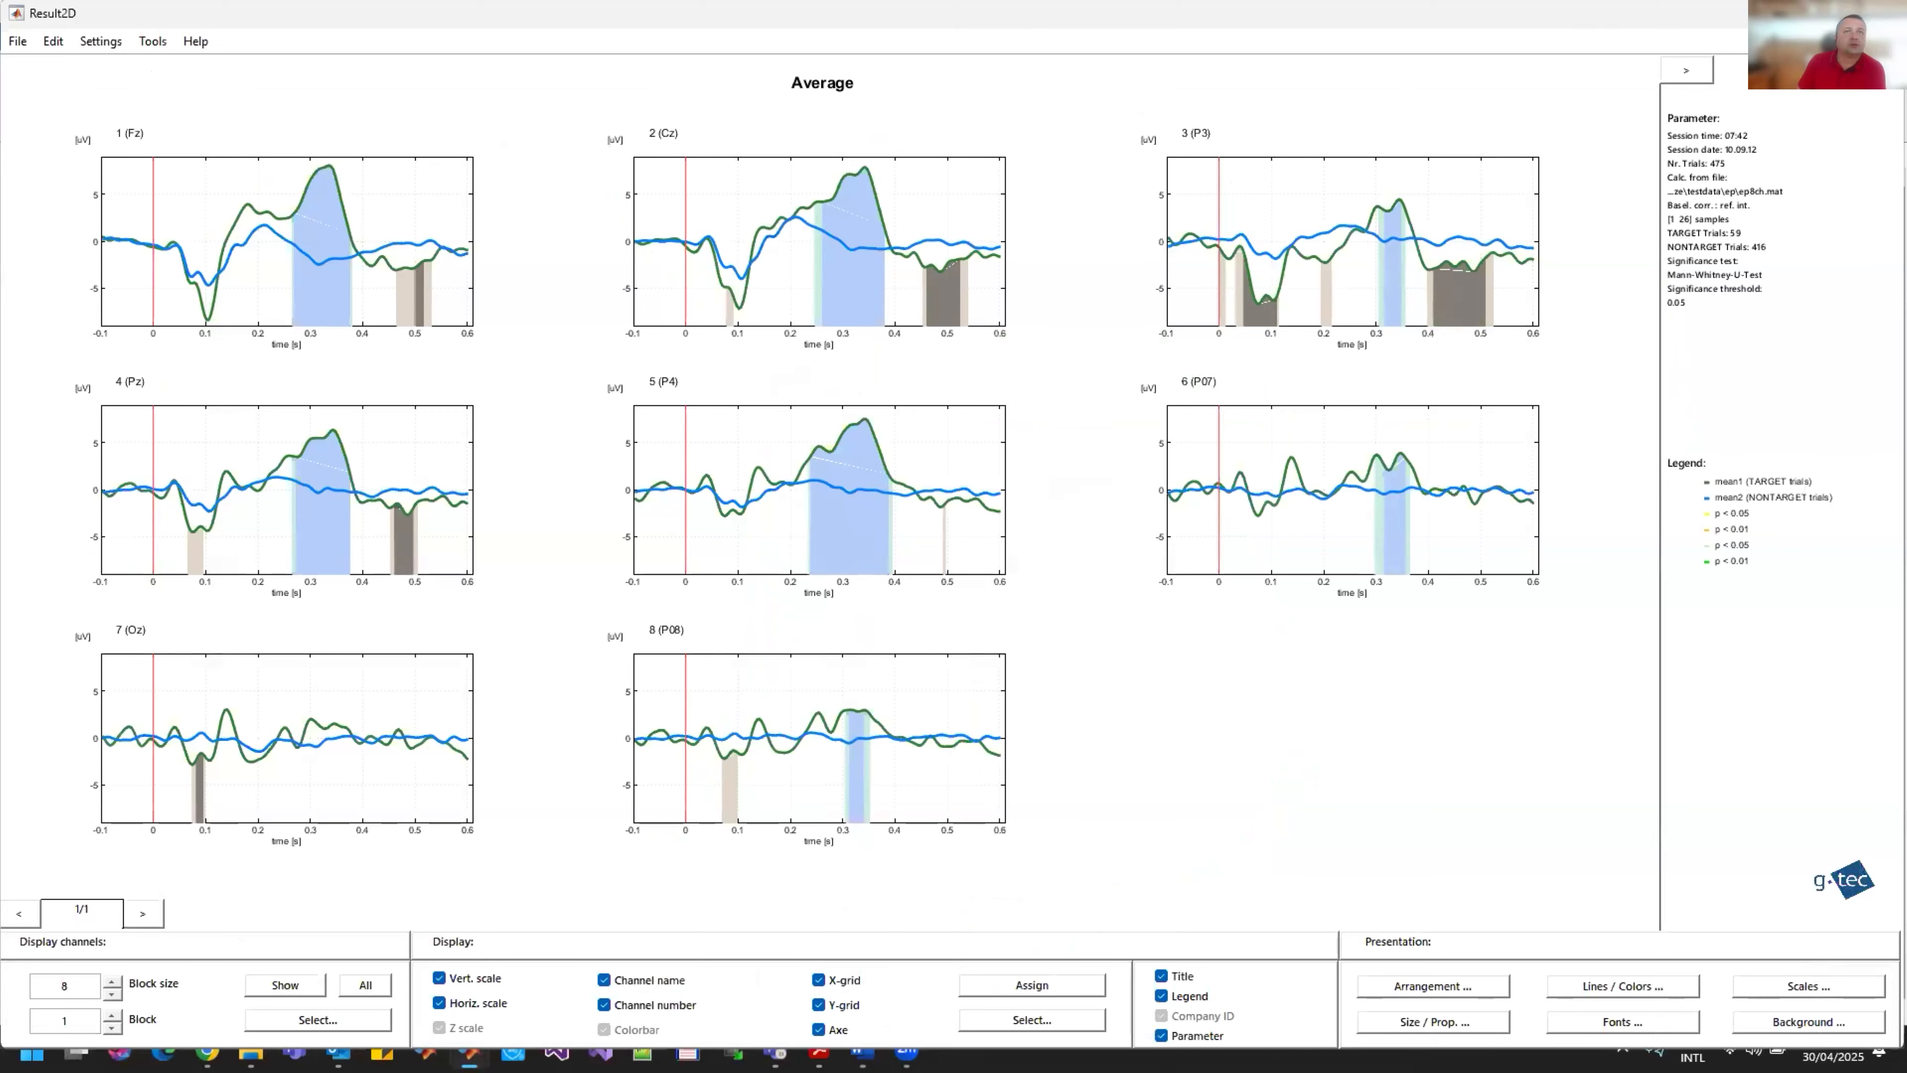
click(1792, 13)
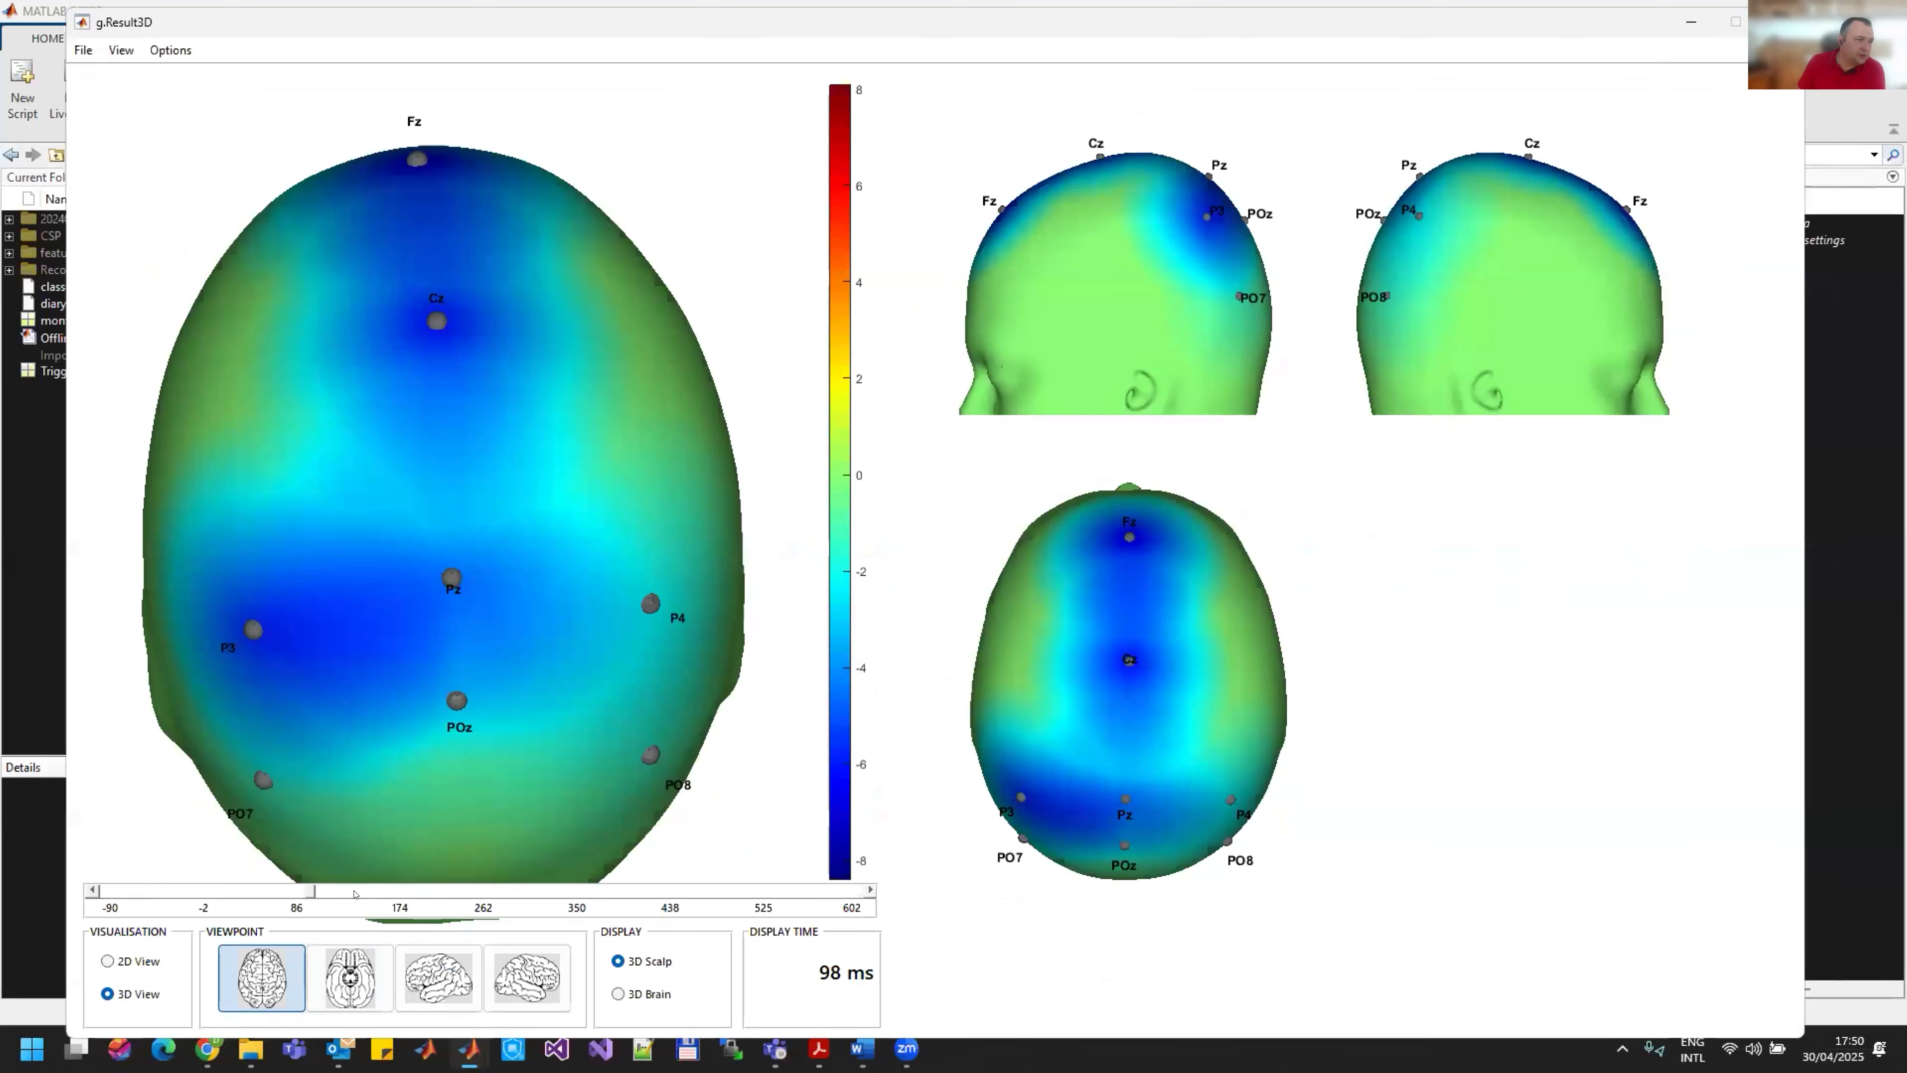
click(549, 892)
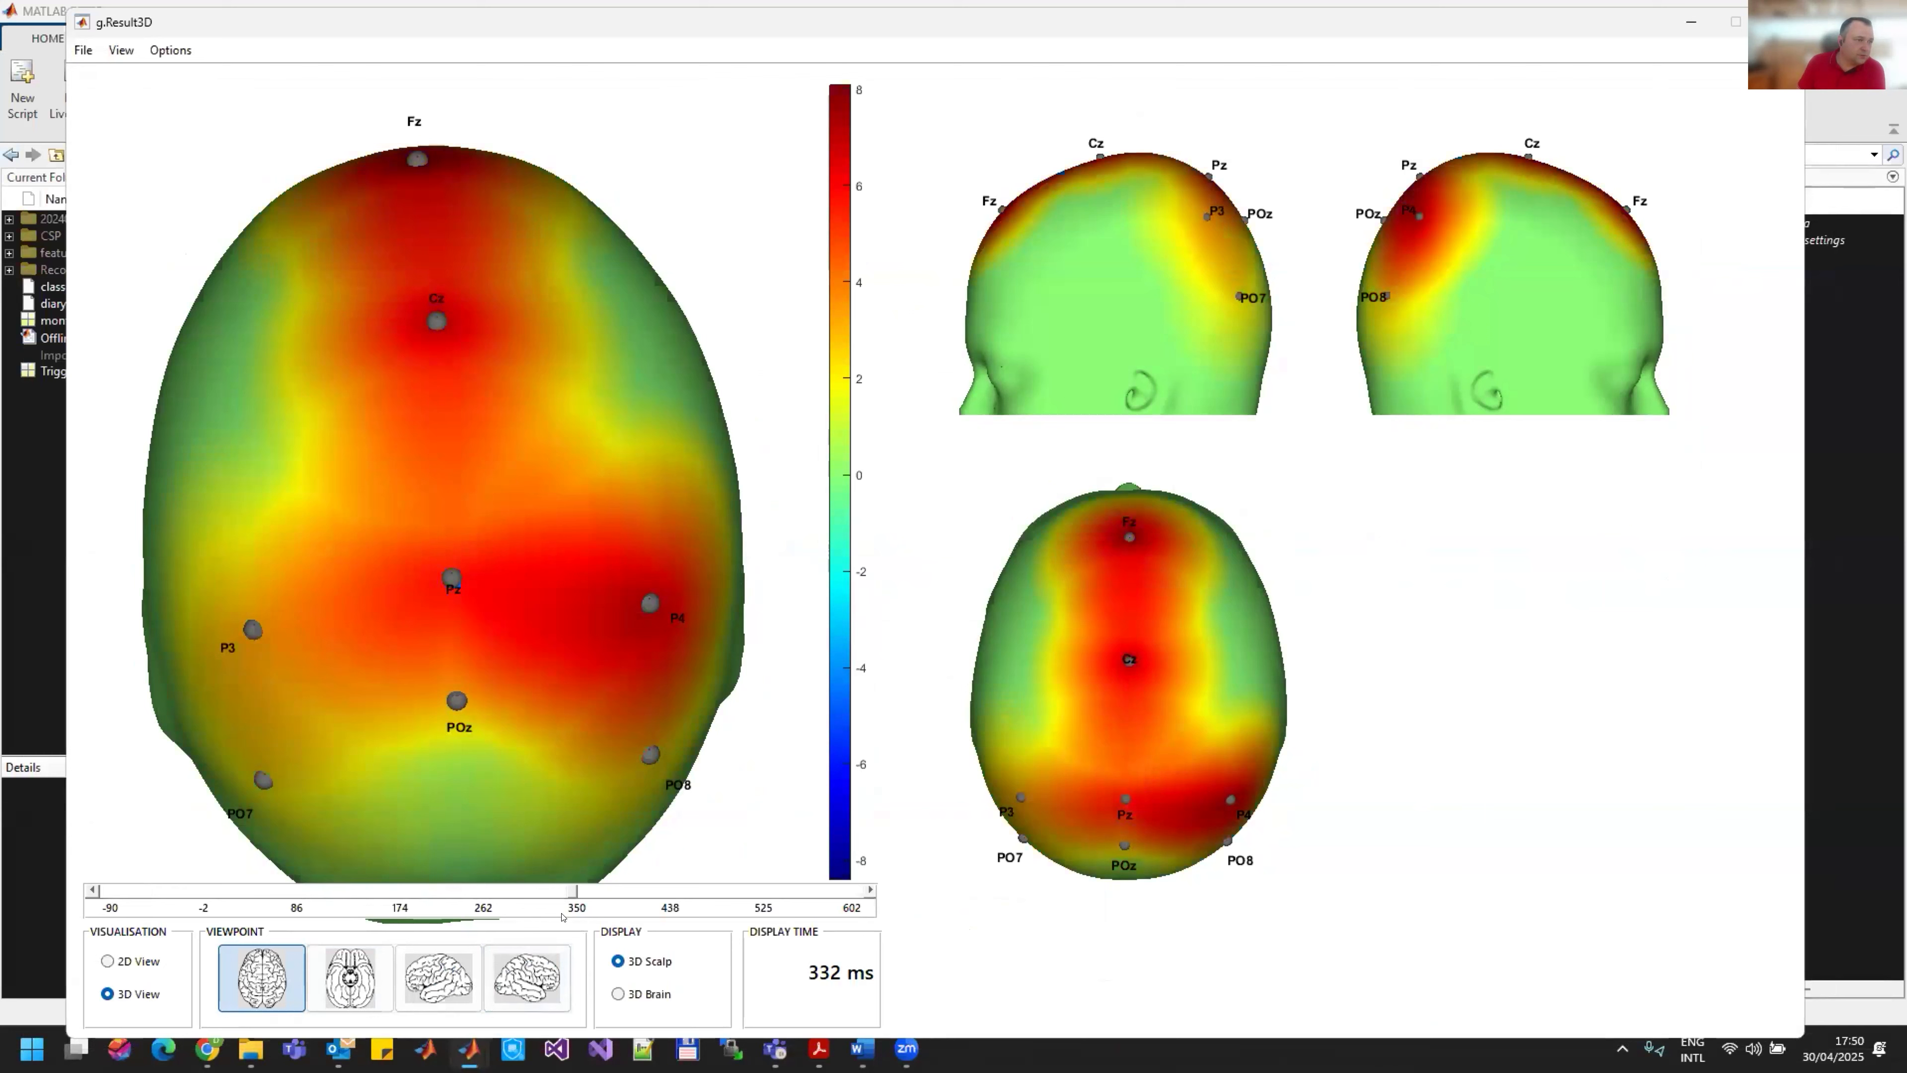
drag(558, 610, 518, 532)
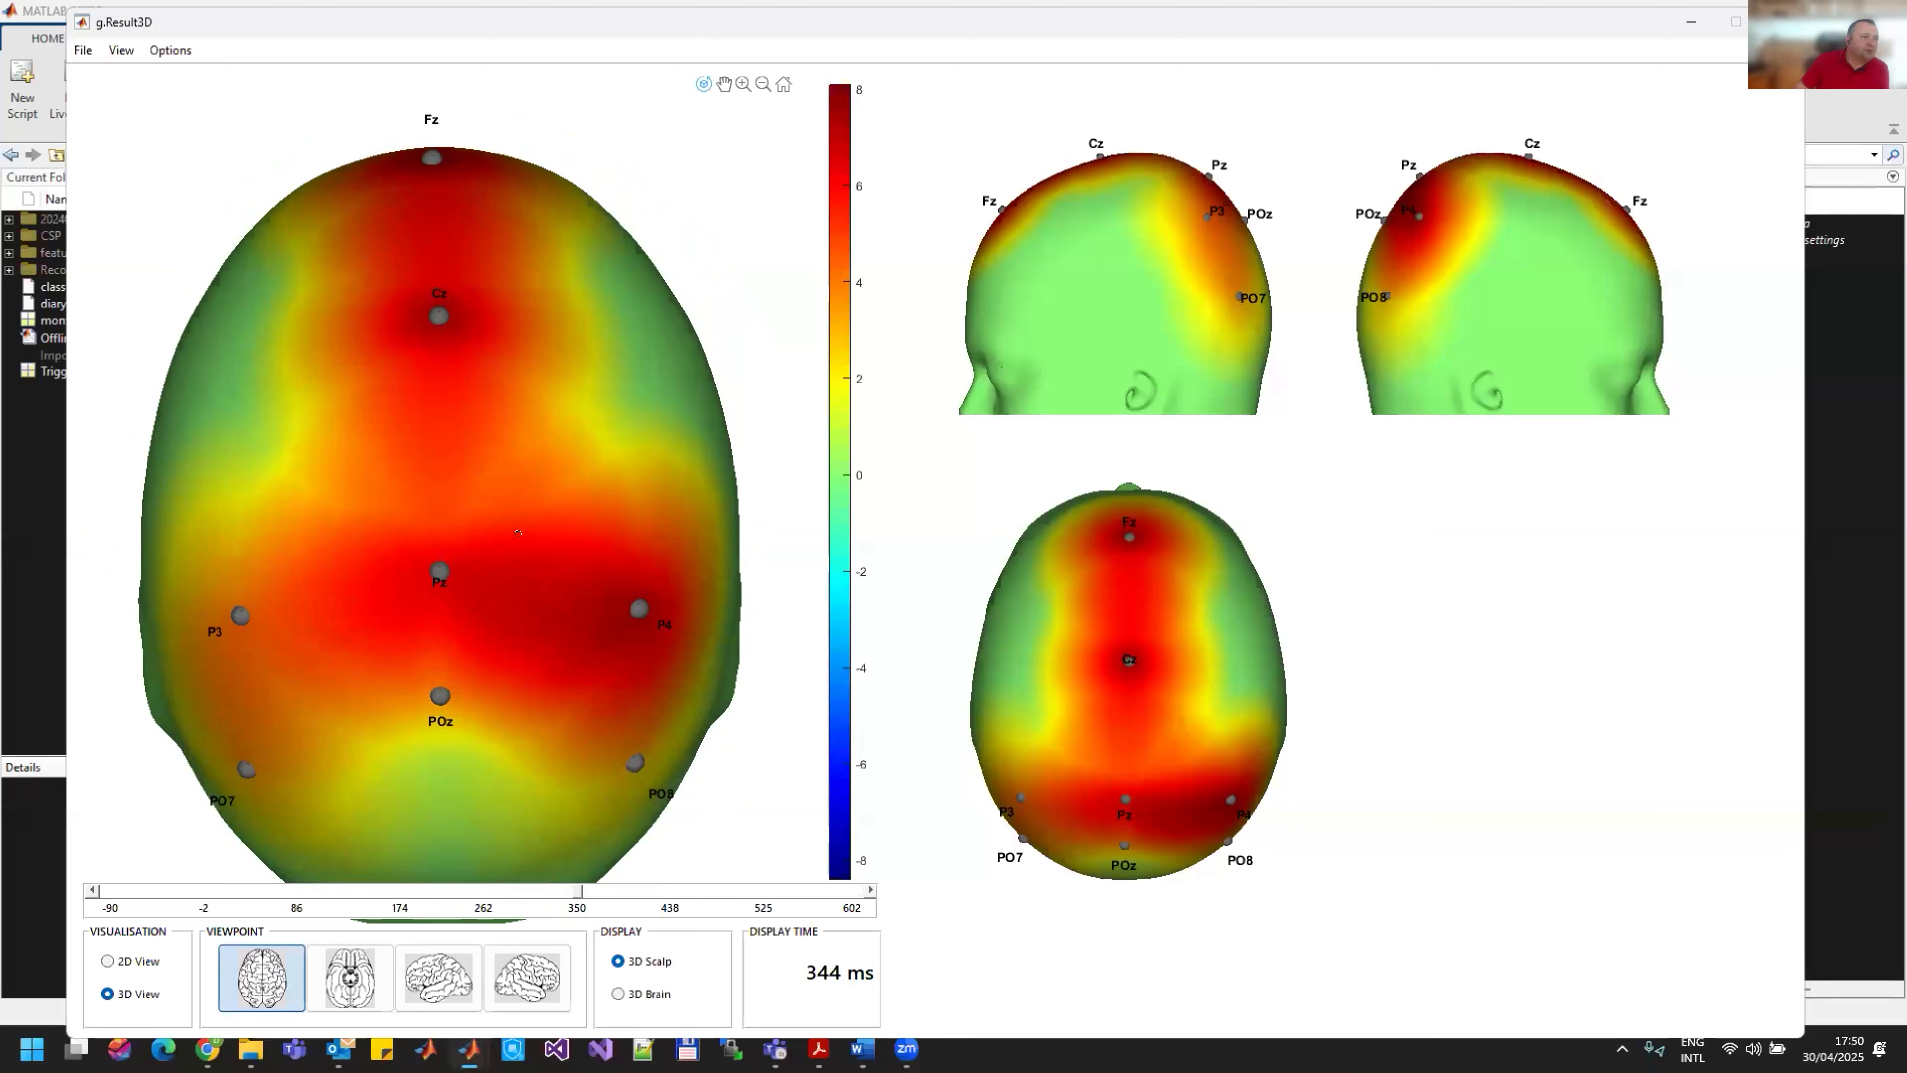
Step: Switch the 3D display from scalp to brain and rotate the model to inspect the activity around P4
drag(516, 464, 419, 751)
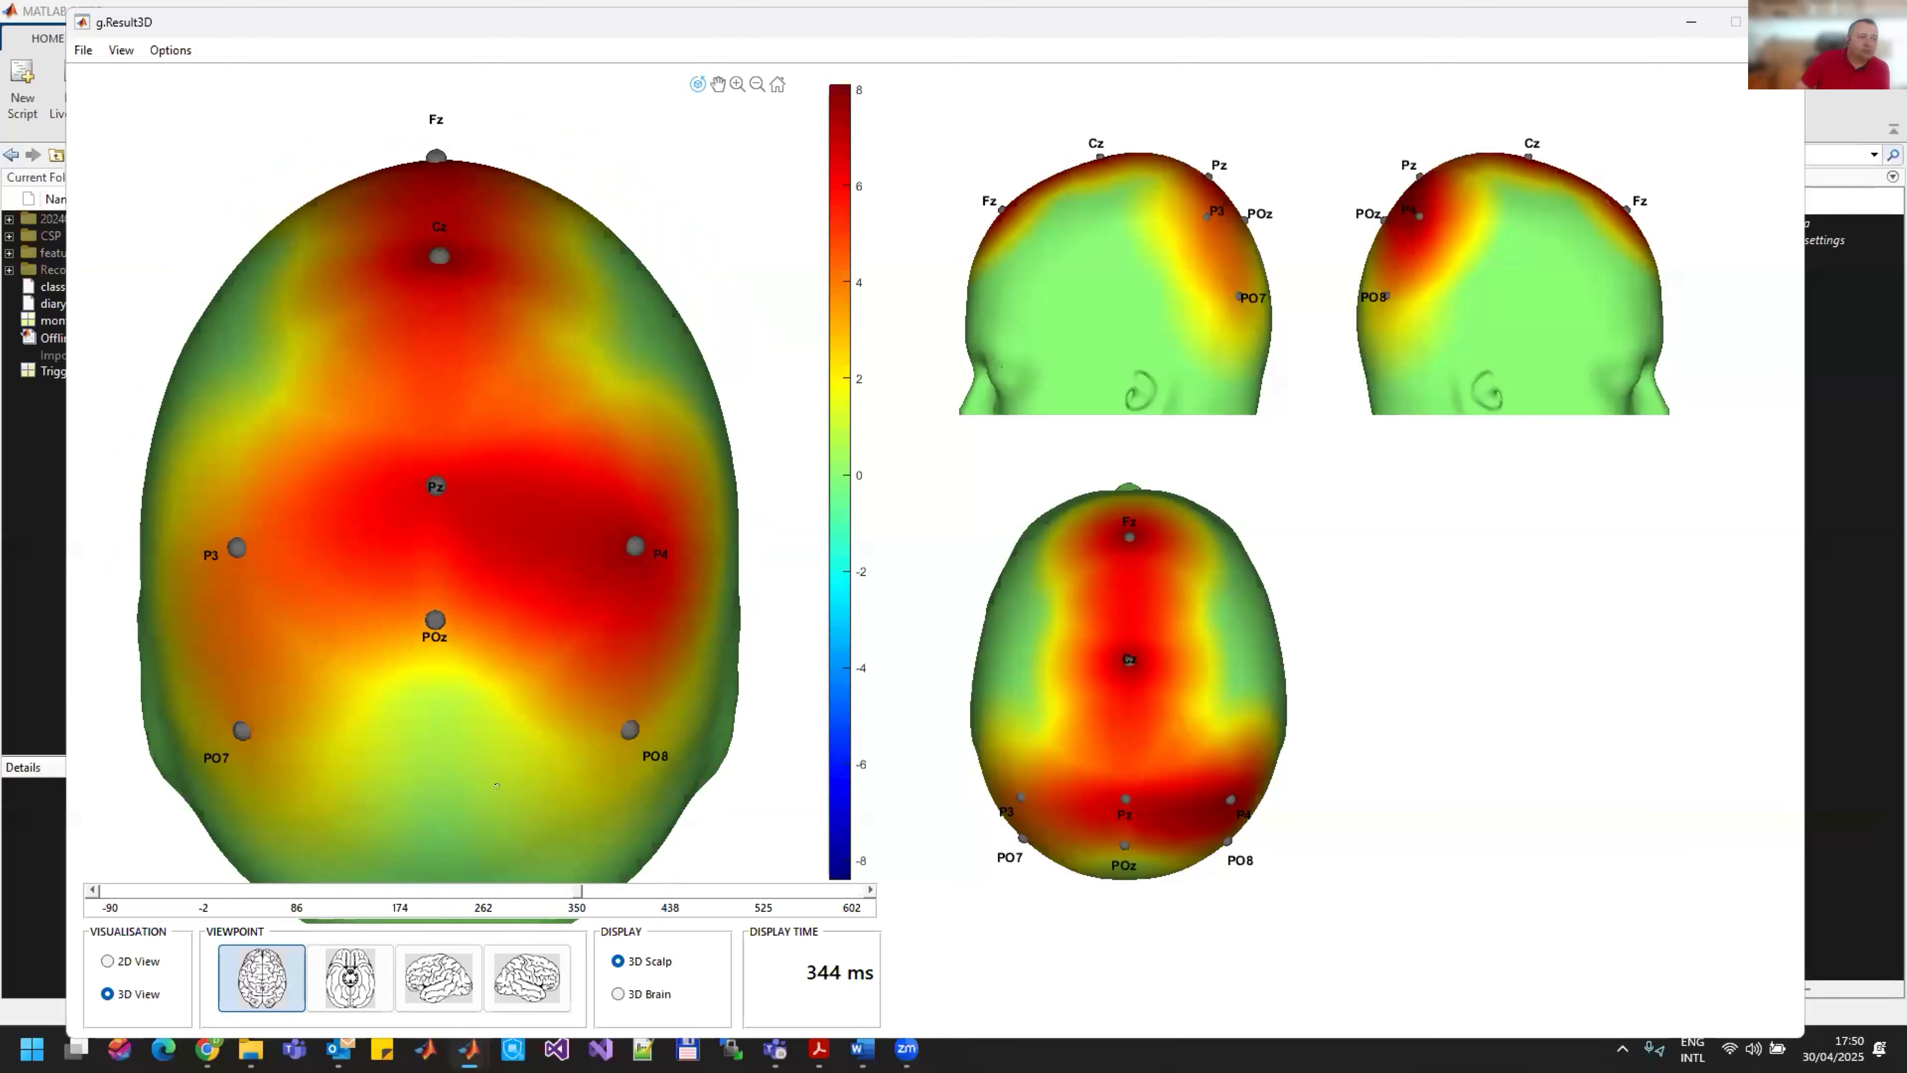
click(636, 994)
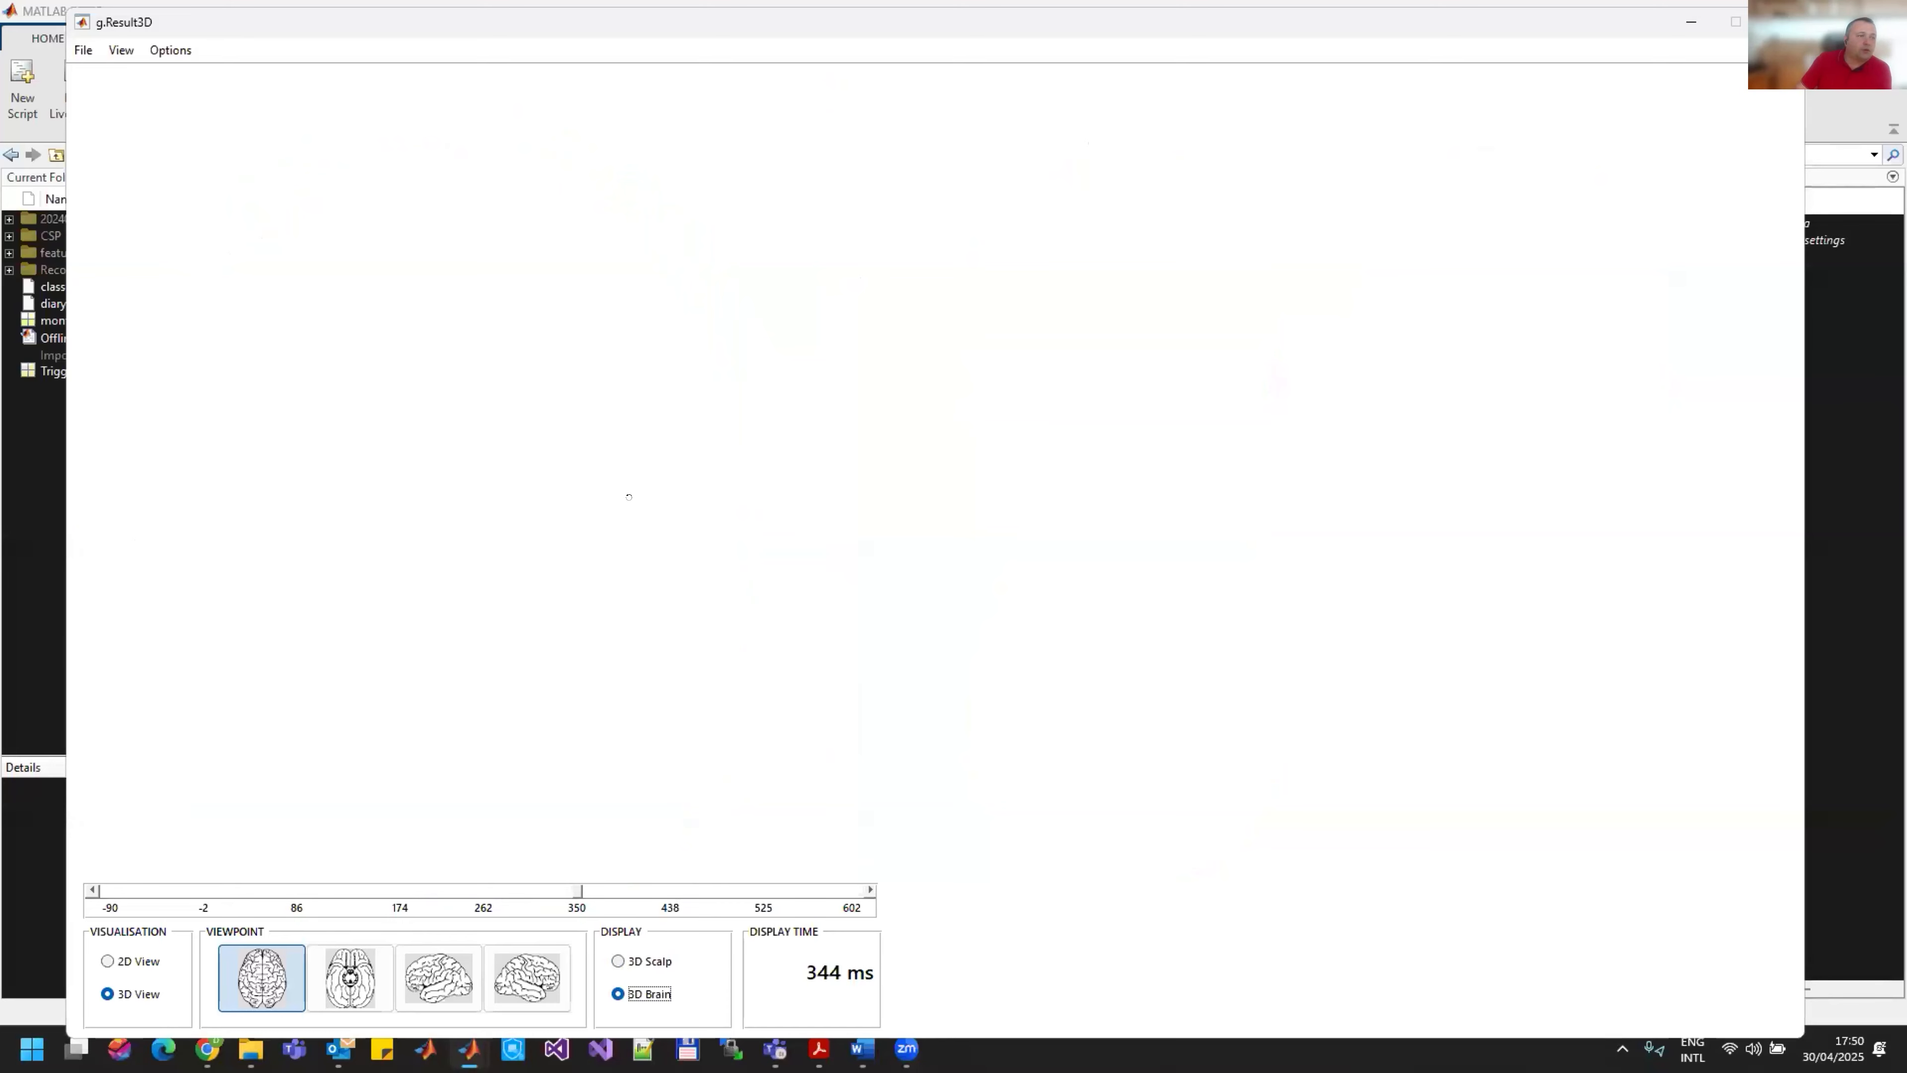
drag(514, 641, 713, 514)
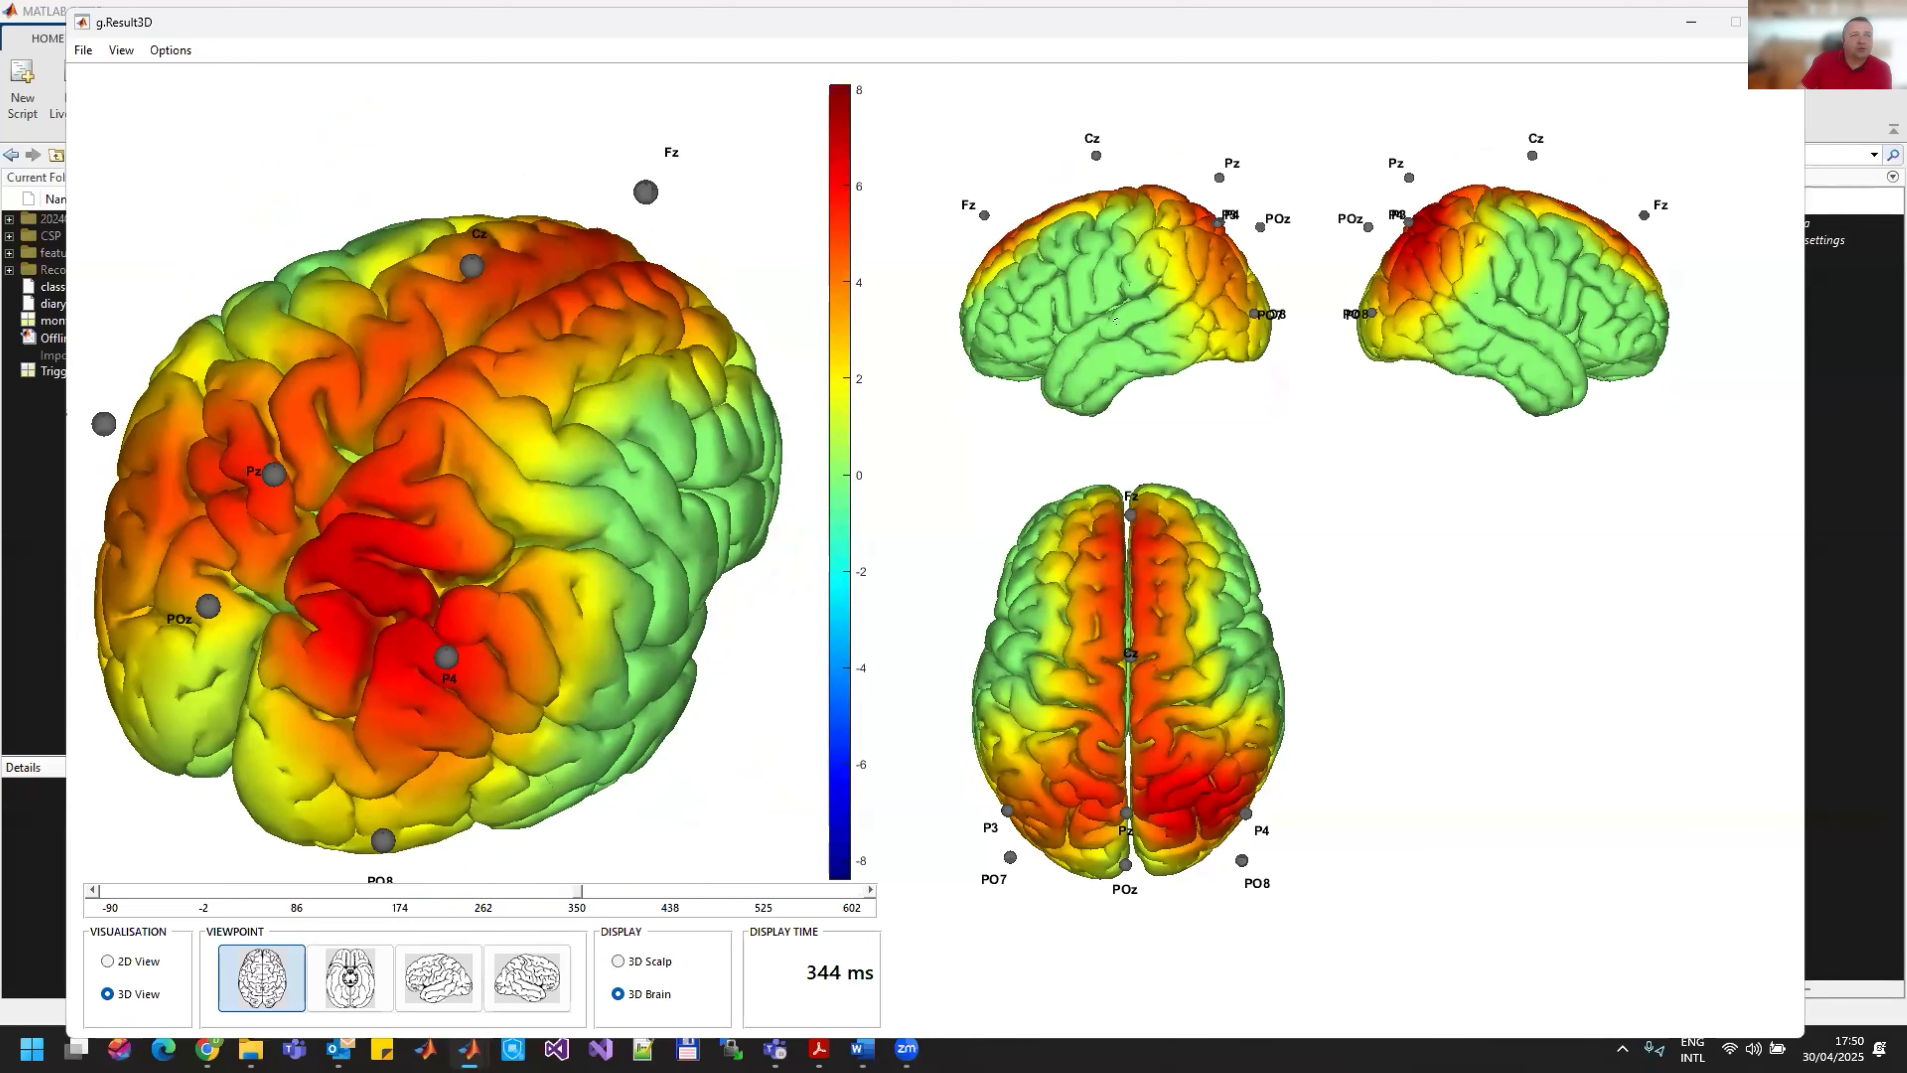
Step: Rotate the 3D brain model through top and side views, ending with a top view of both hemispheres and the parietal electrodes
drag(289, 529, 375, 580)
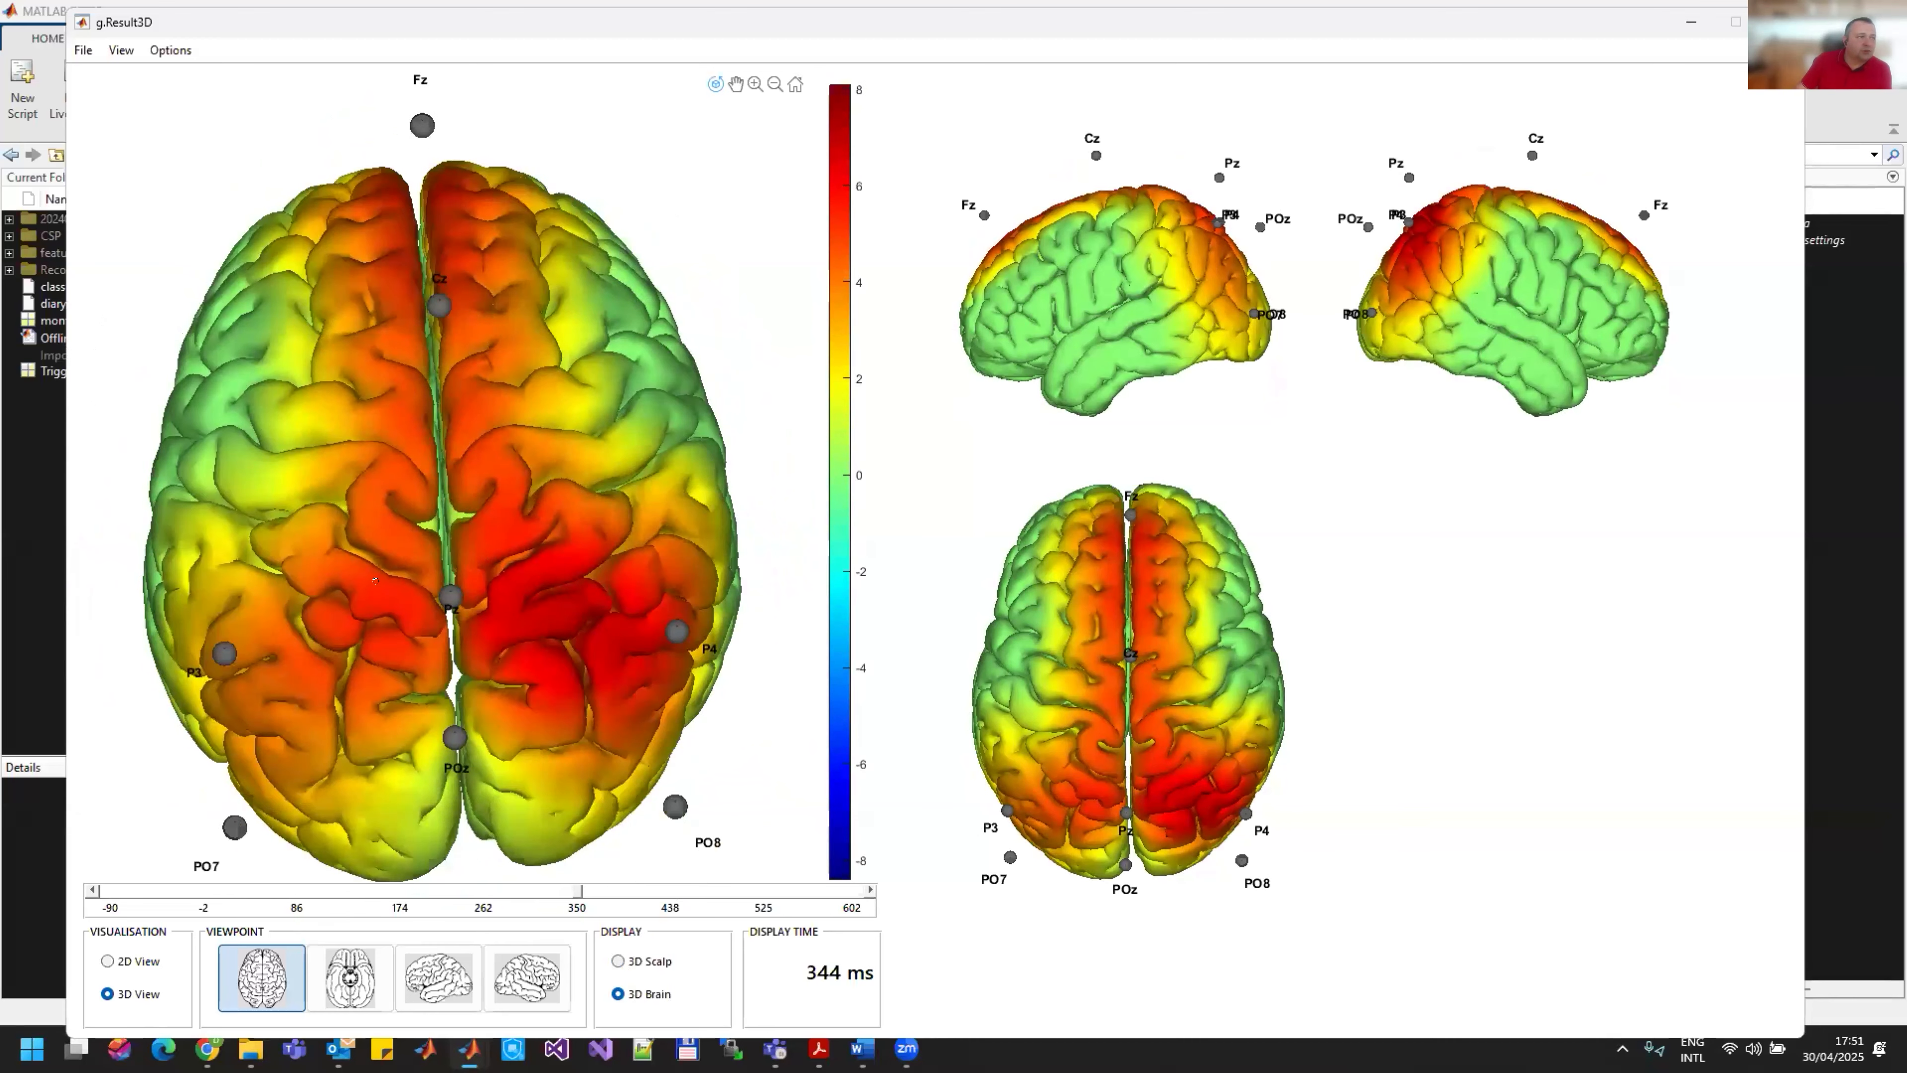
drag(702, 551, 437, 609)
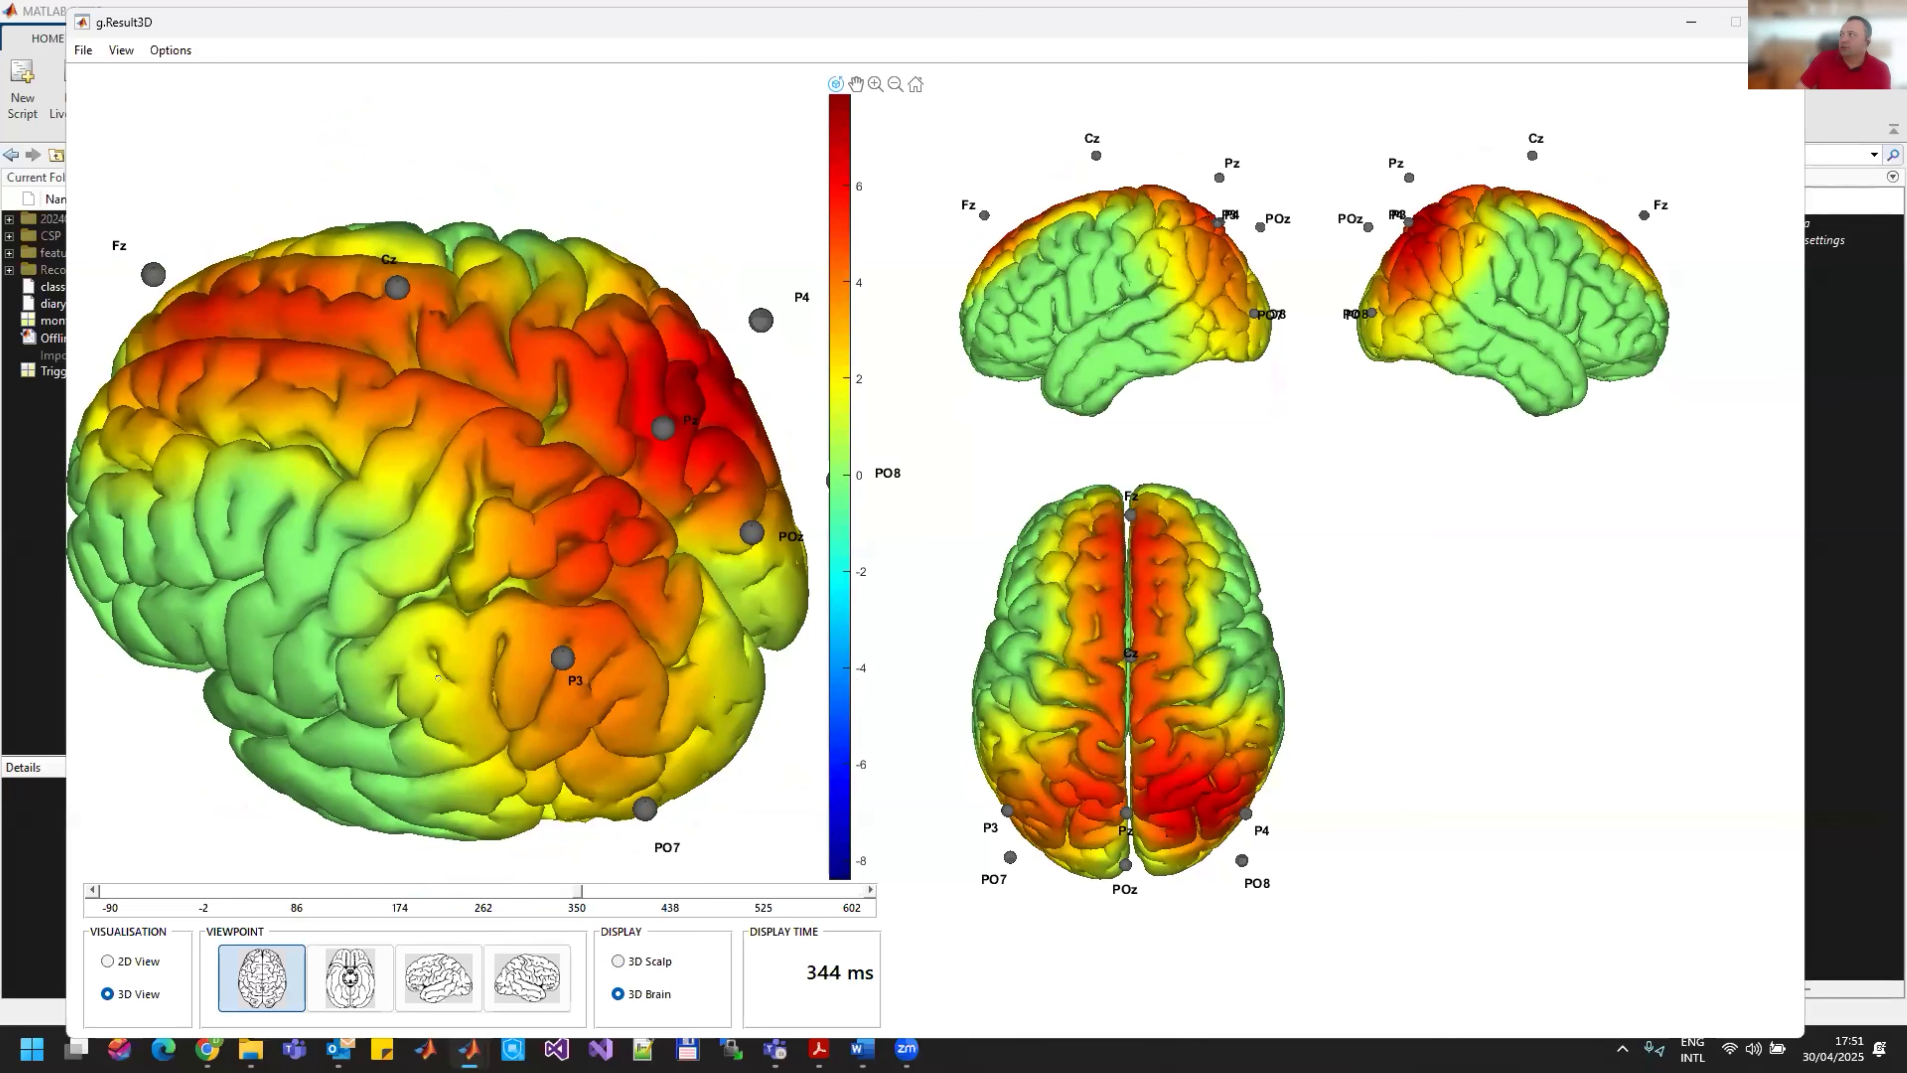
drag(356, 596, 348, 463)
mouse_move(546, 514)
mouse_down()
mouse_move(520, 464)
mouse_move(564, 535)
mouse_move(630, 556)
mouse_move(549, 544)
mouse_up()
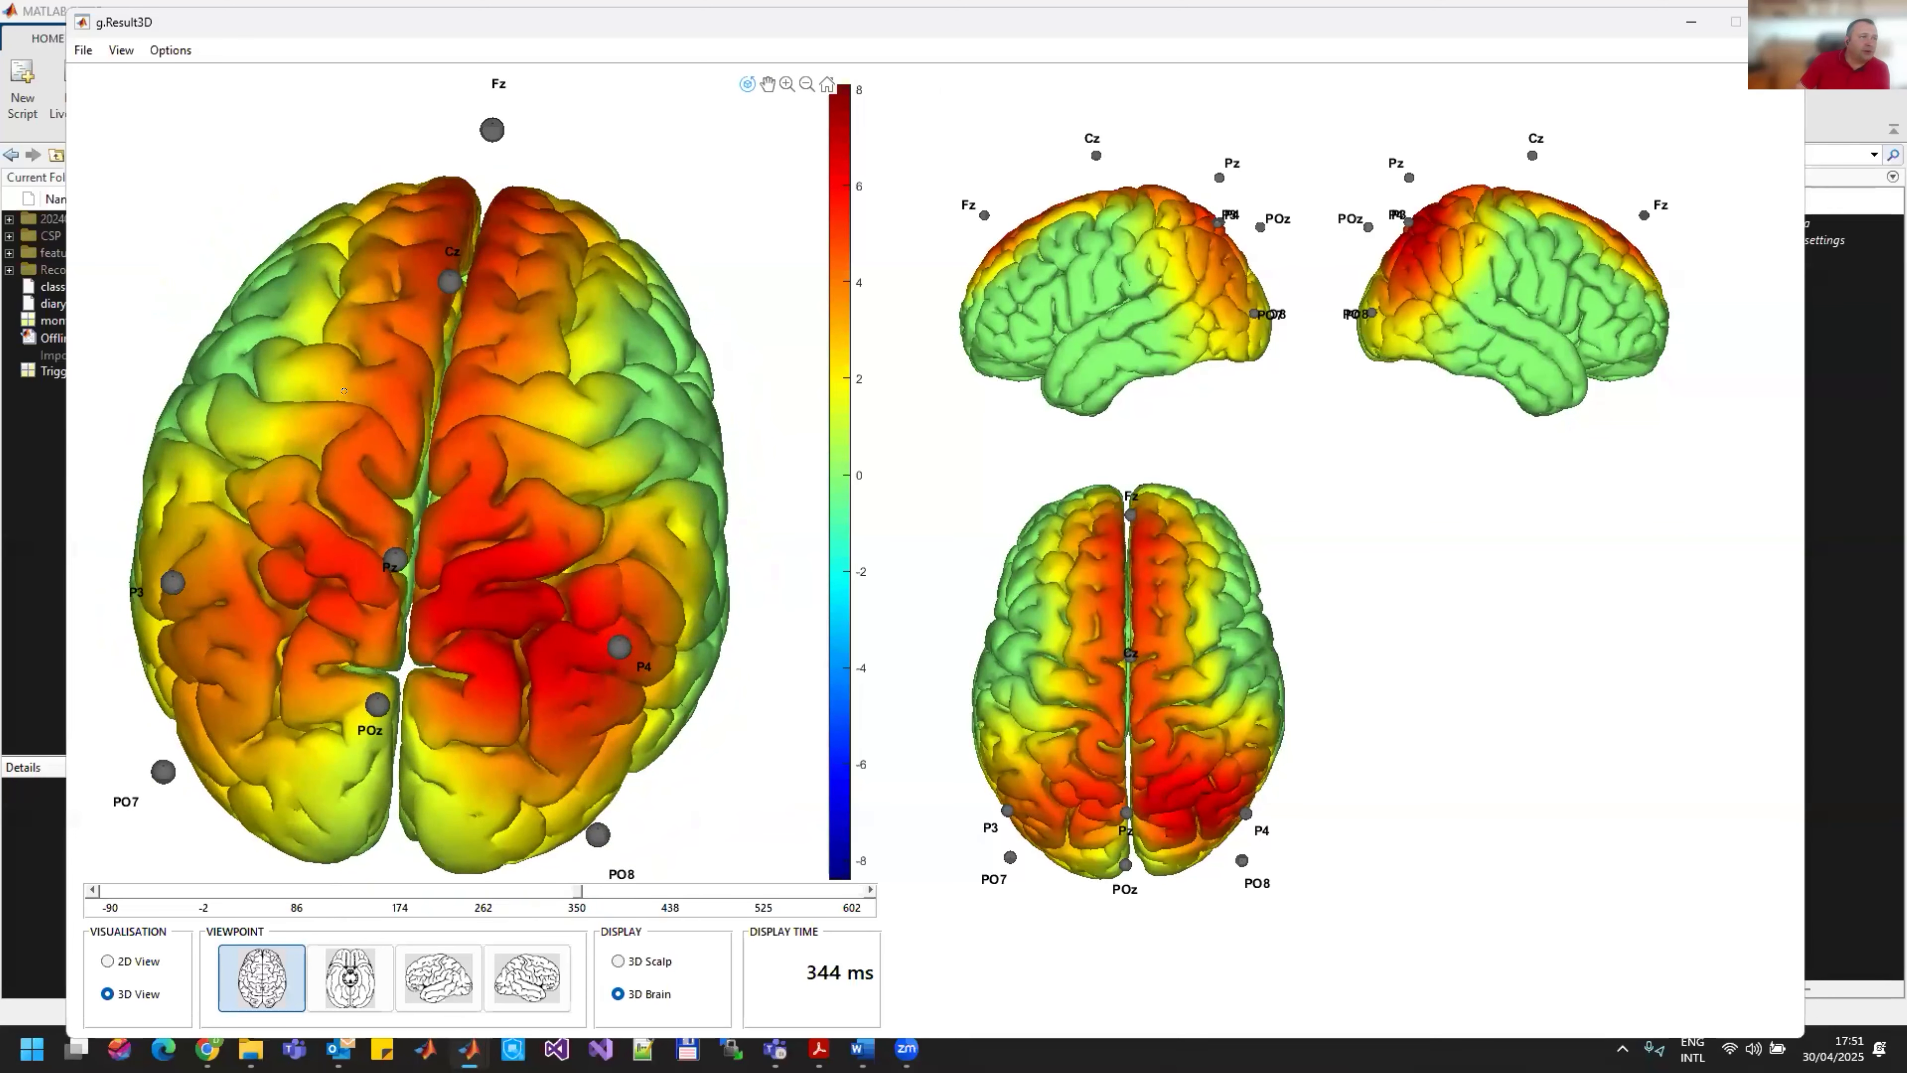
Step: Set up a graphics export of the 3D result for the main axis (rotatable view) only, at 300 DPI
click(84, 50)
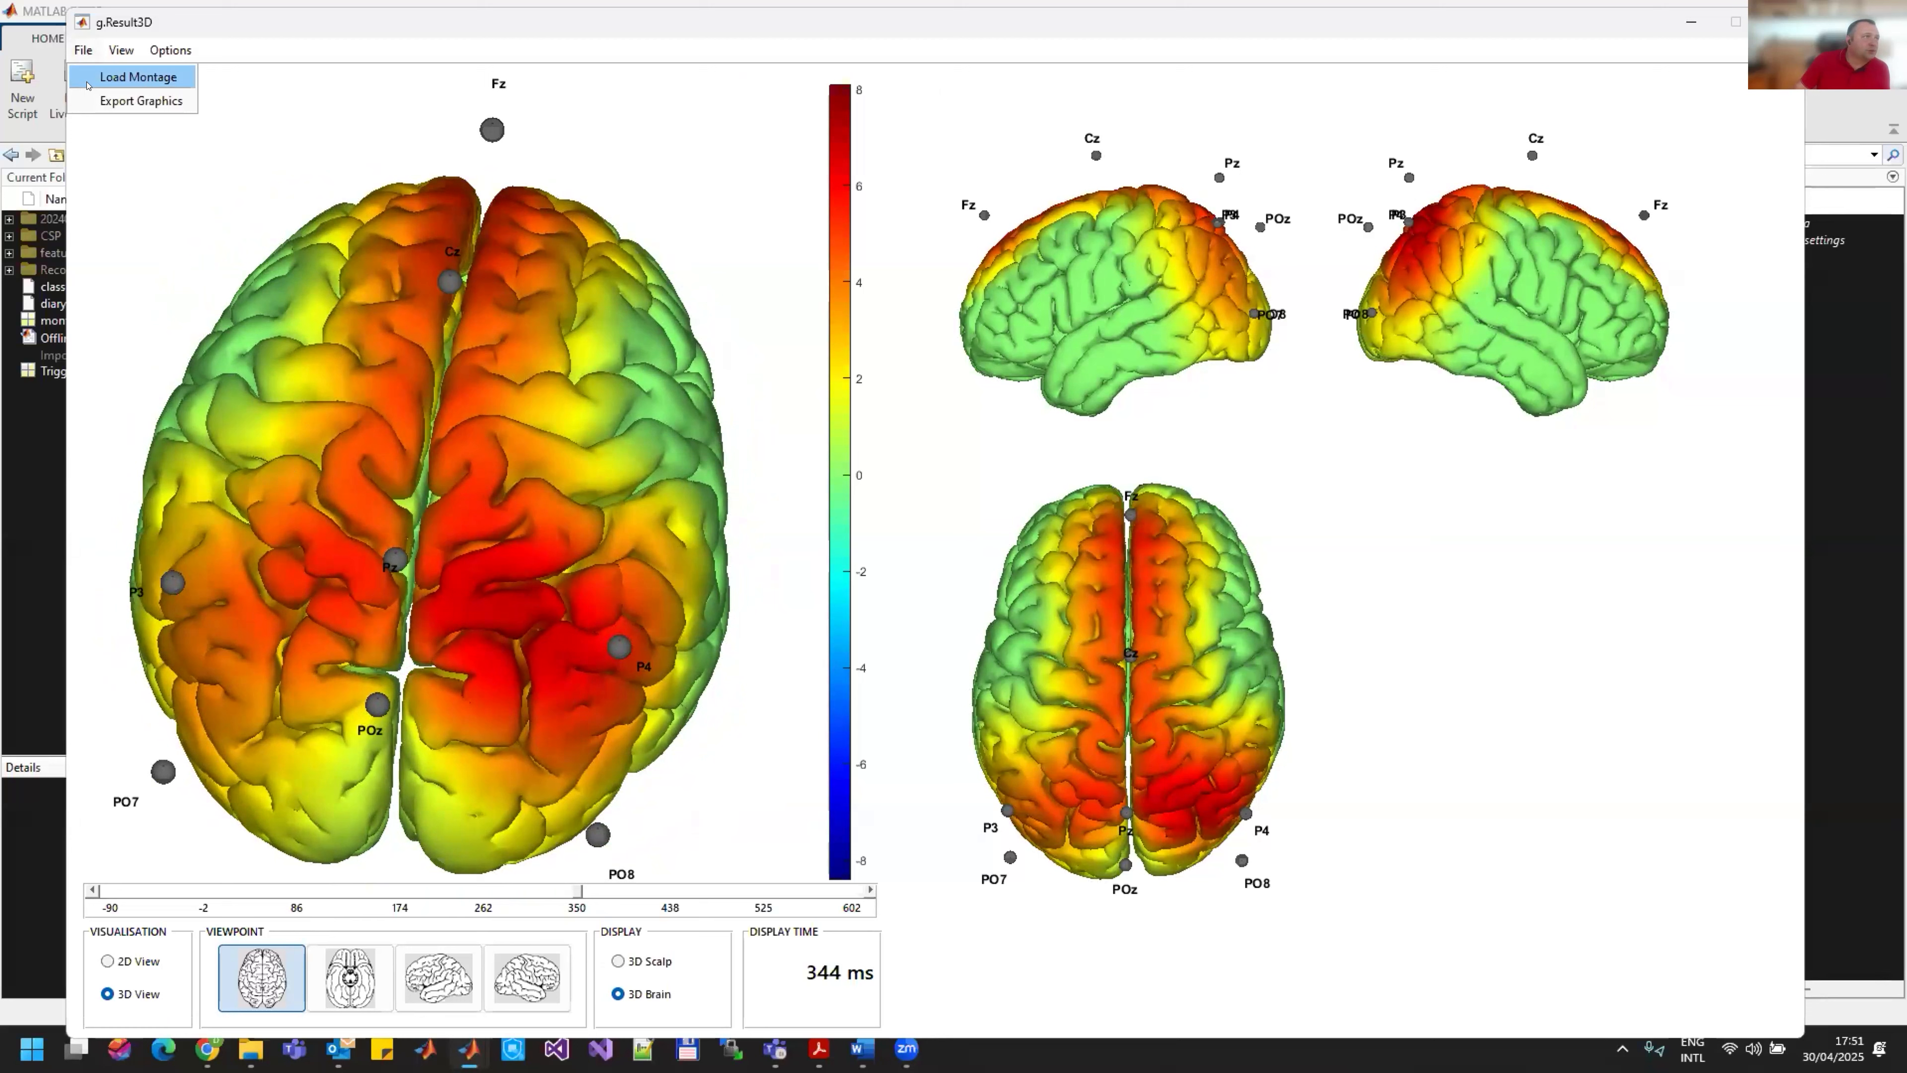
click(112, 100)
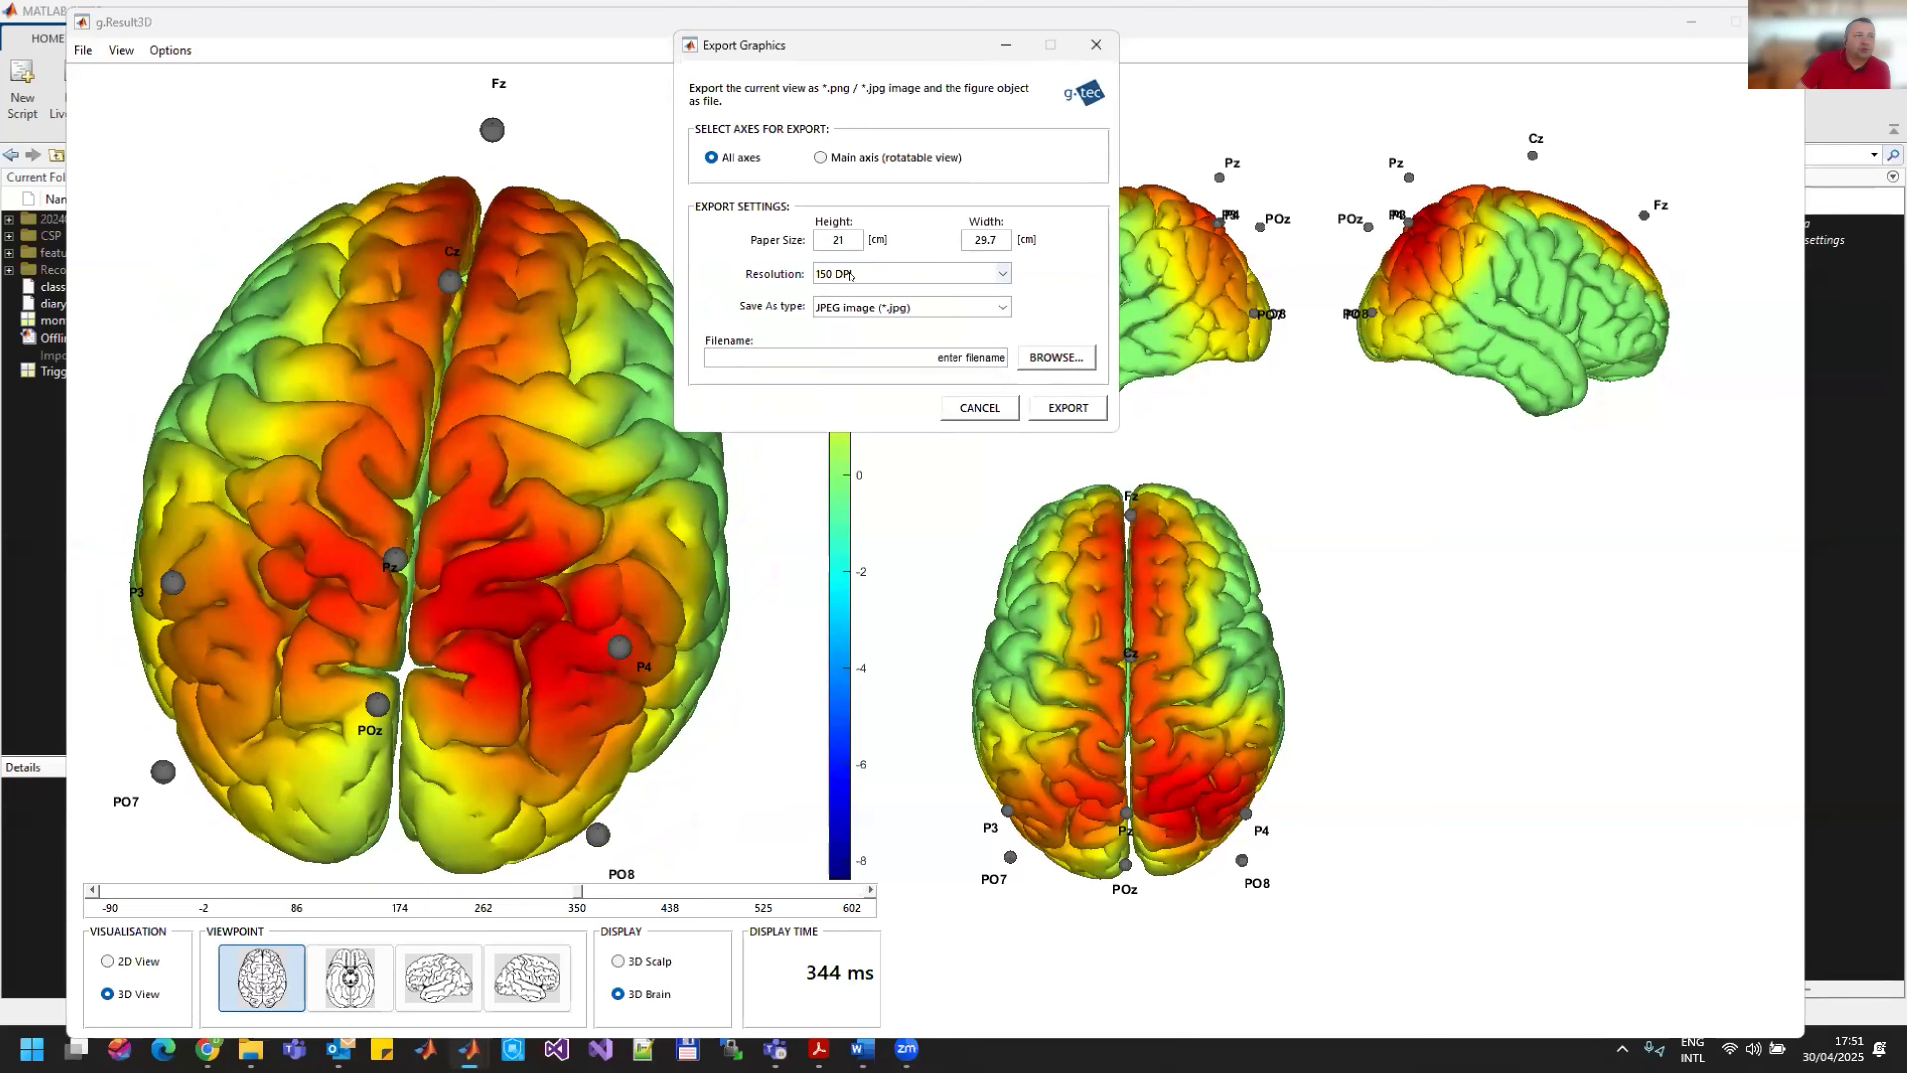
click(851, 275)
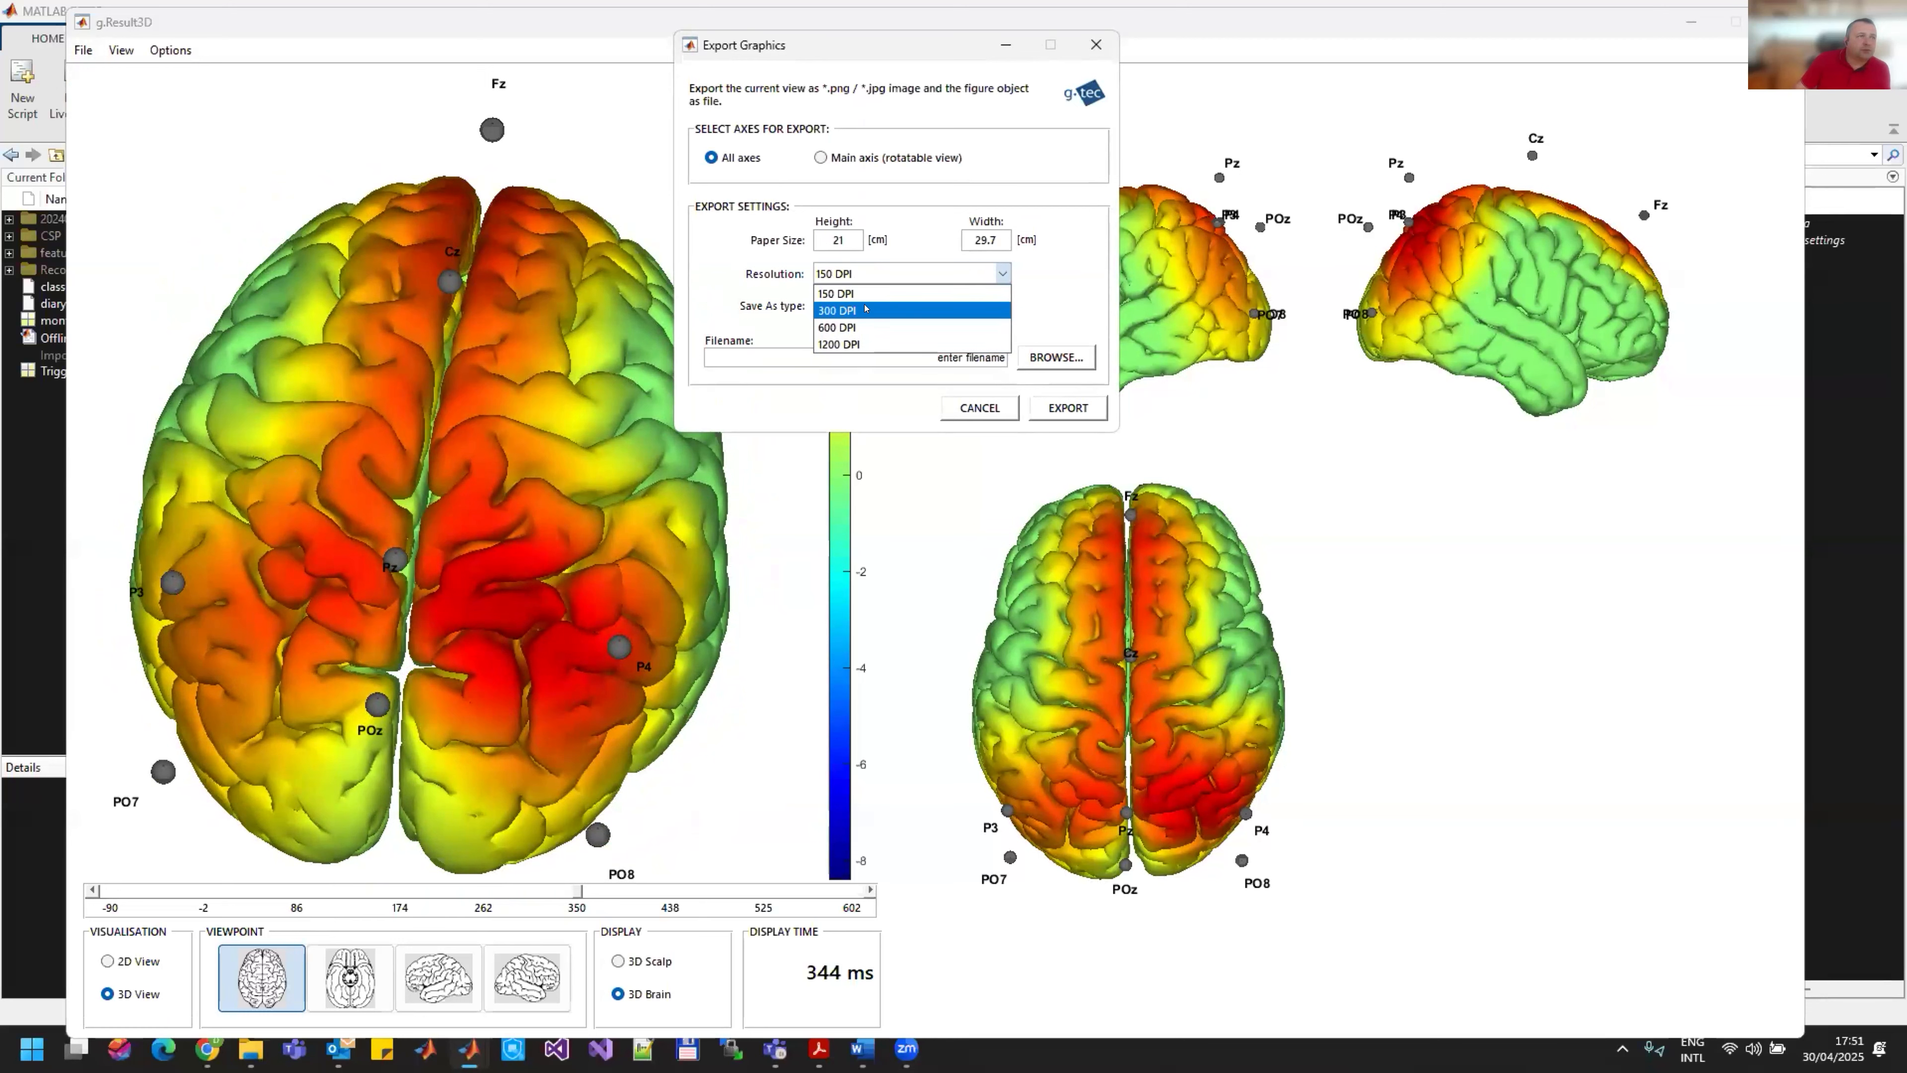
click(865, 309)
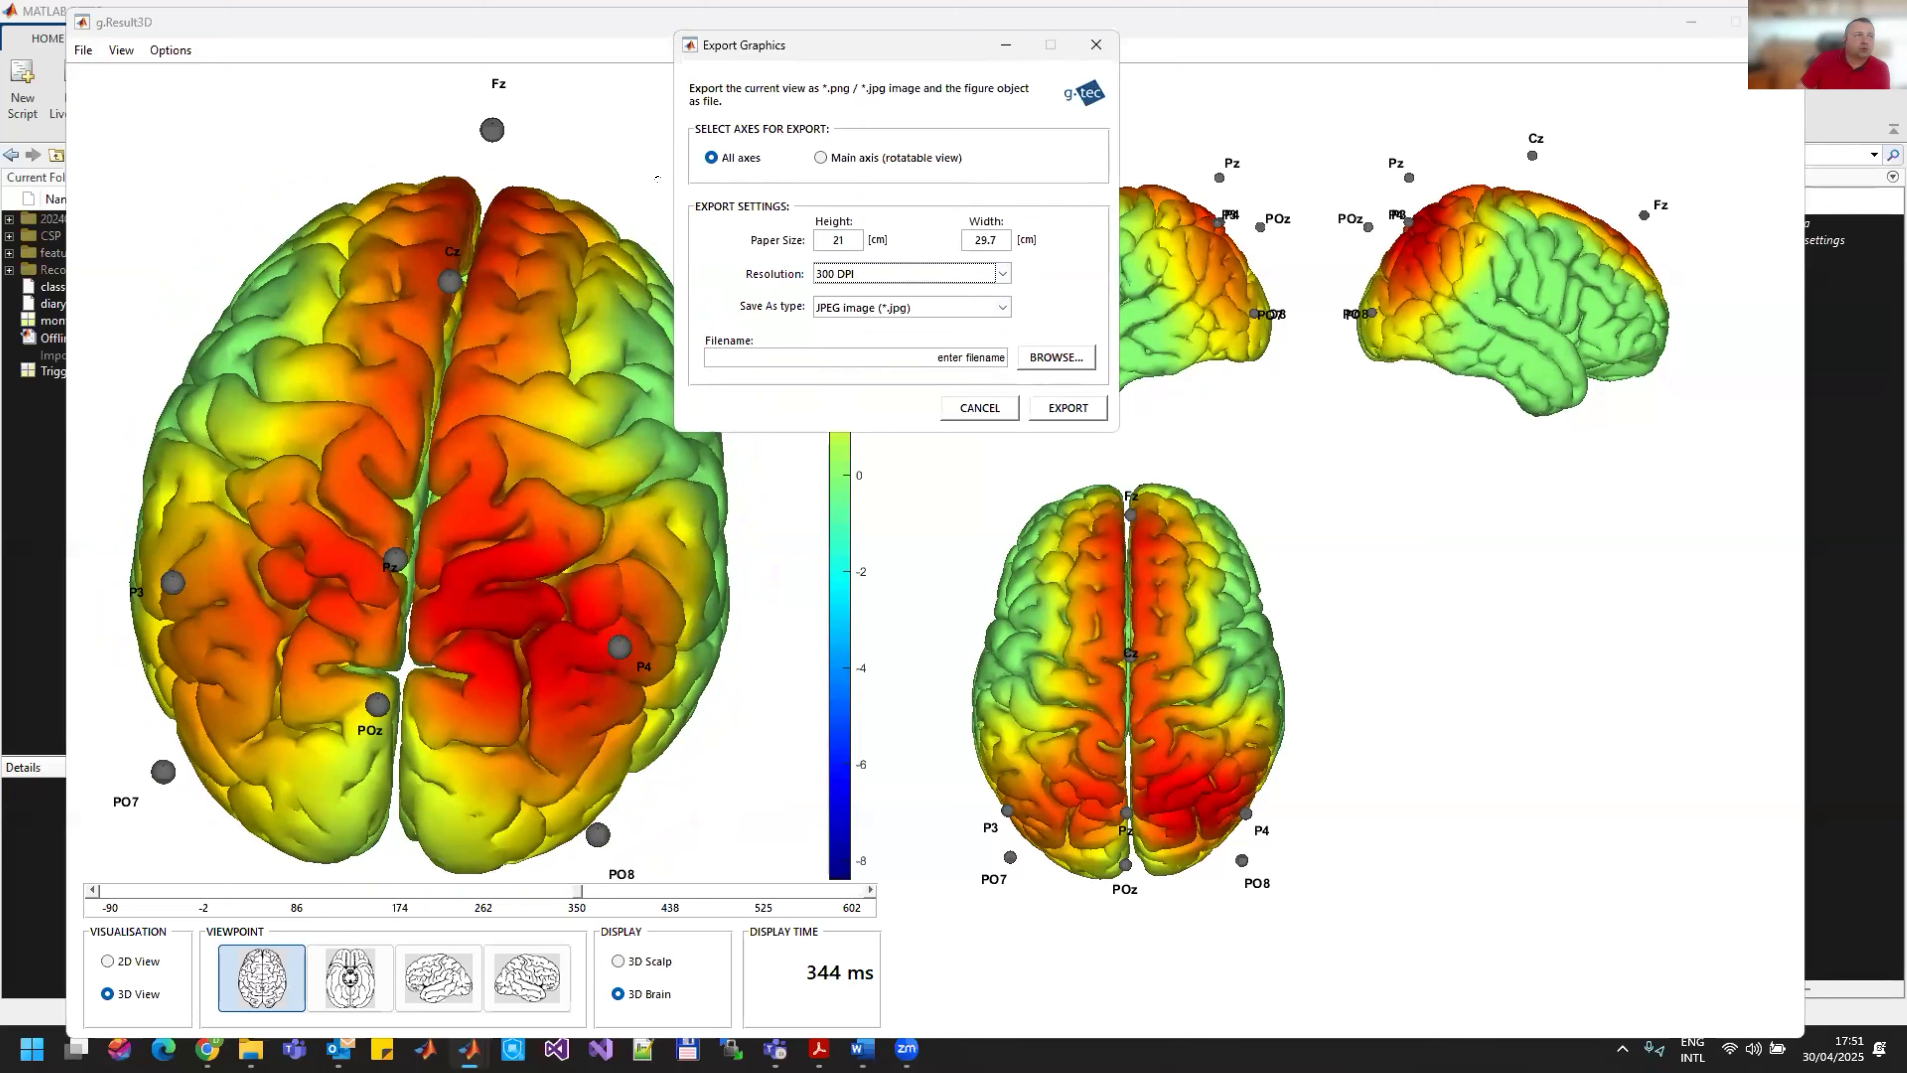
click(833, 157)
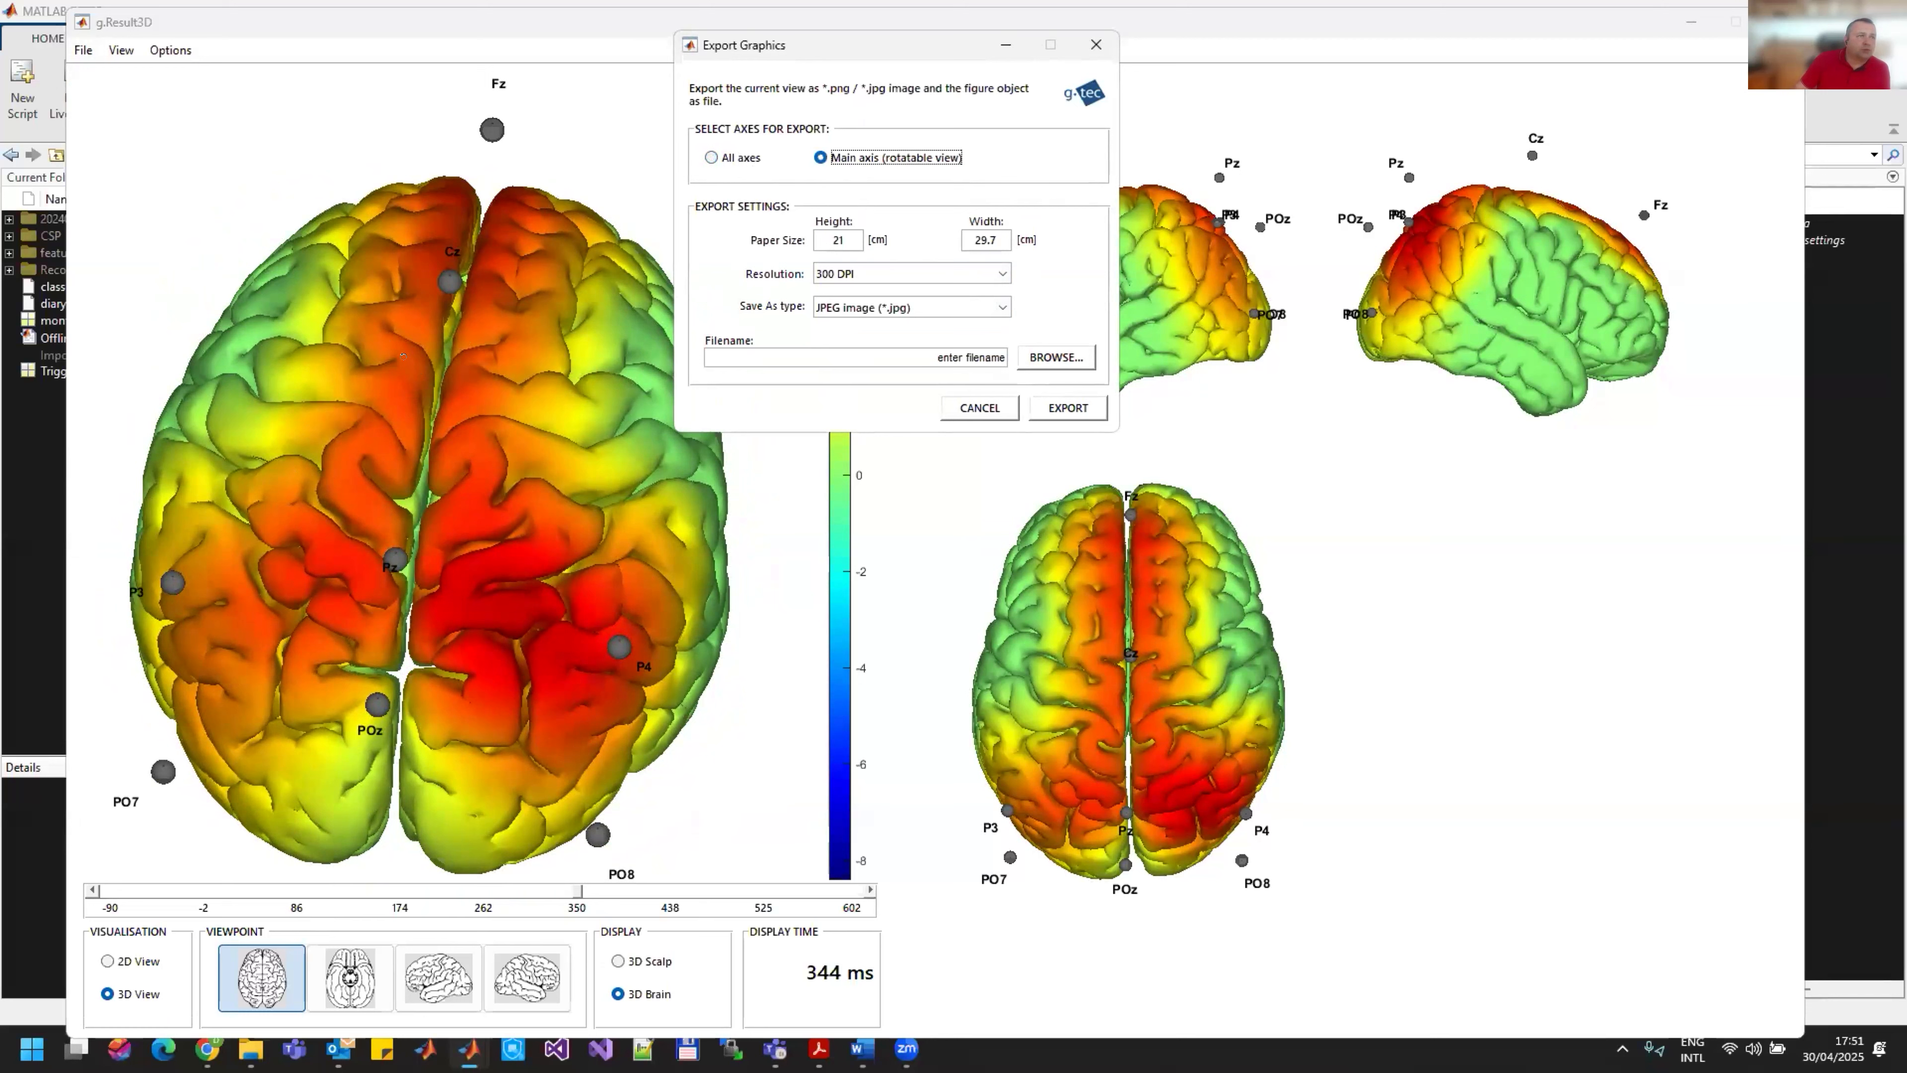
Step: Export the brain view as a JPEG image named test1 in the SpringSchool_BSanalyze folder and close the export dialog
click(1056, 356)
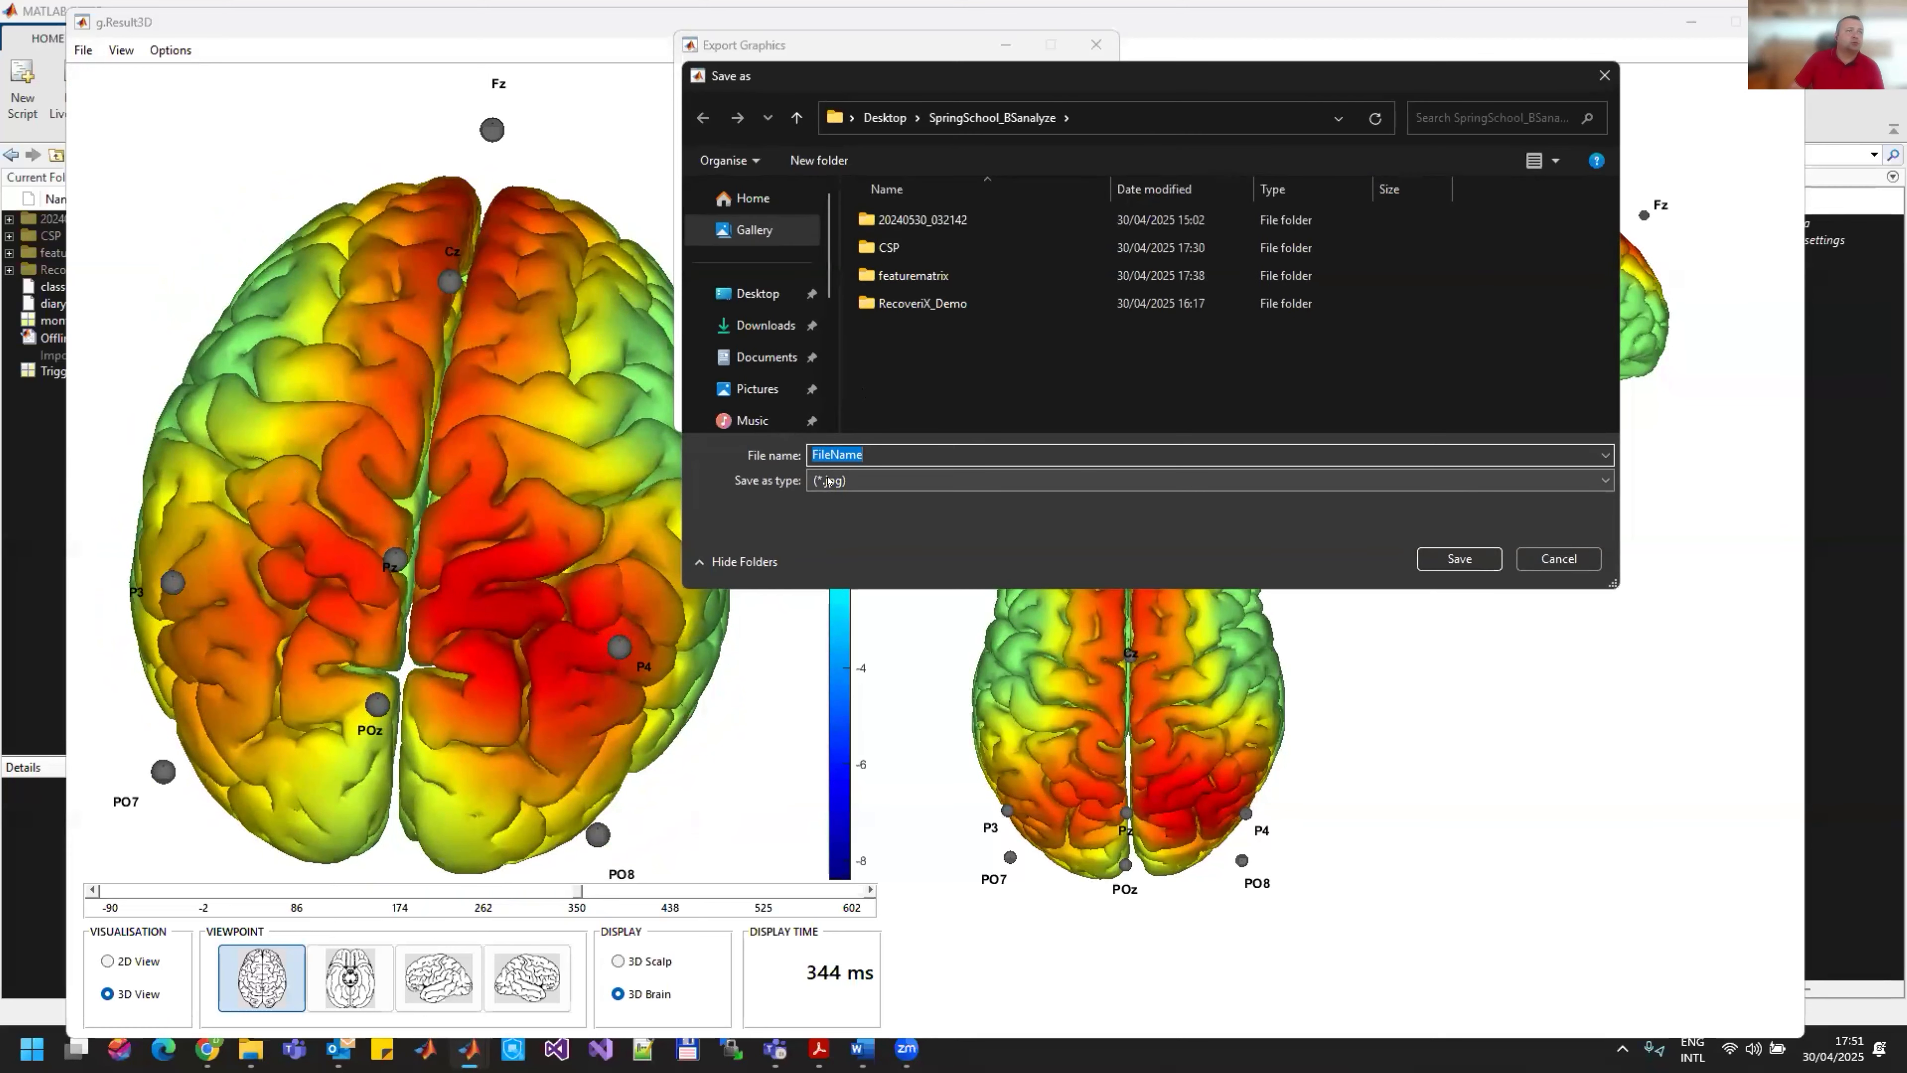
text(test1)
key(Return)
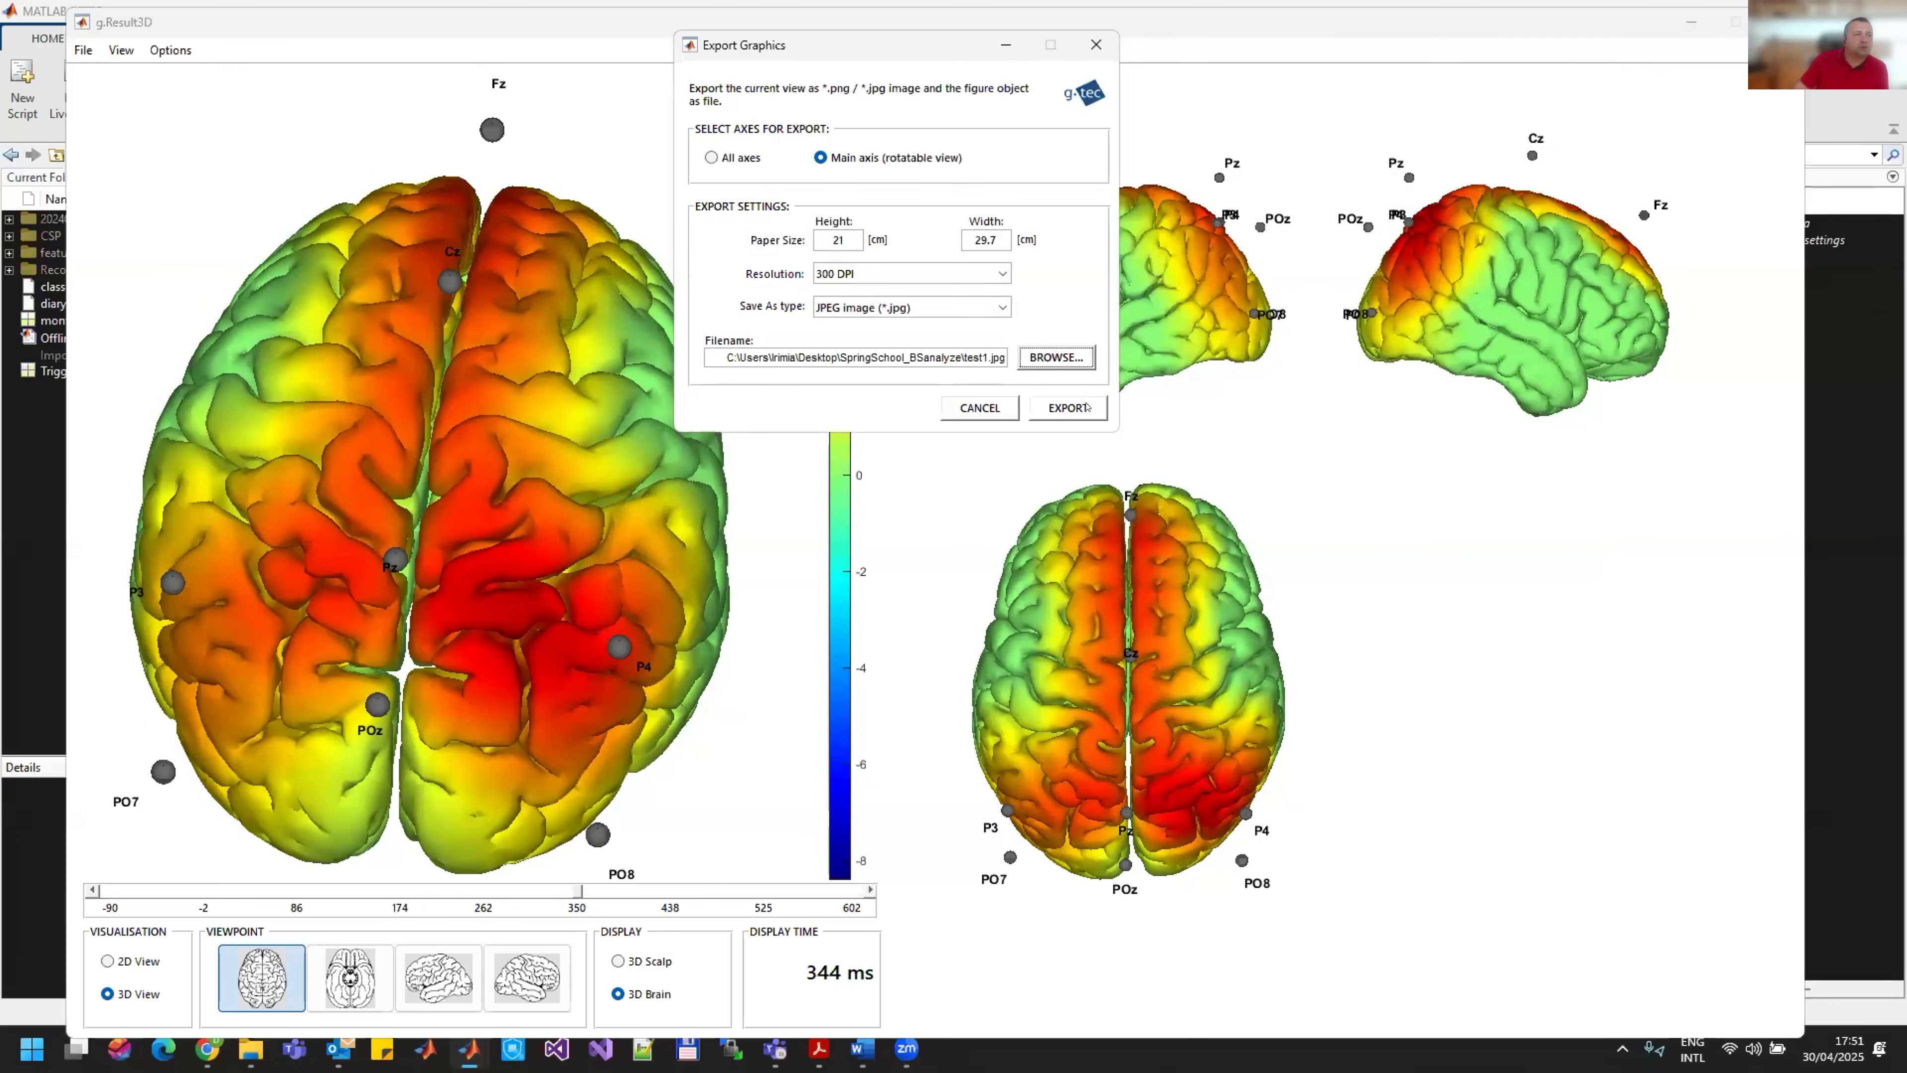
click(1043, 407)
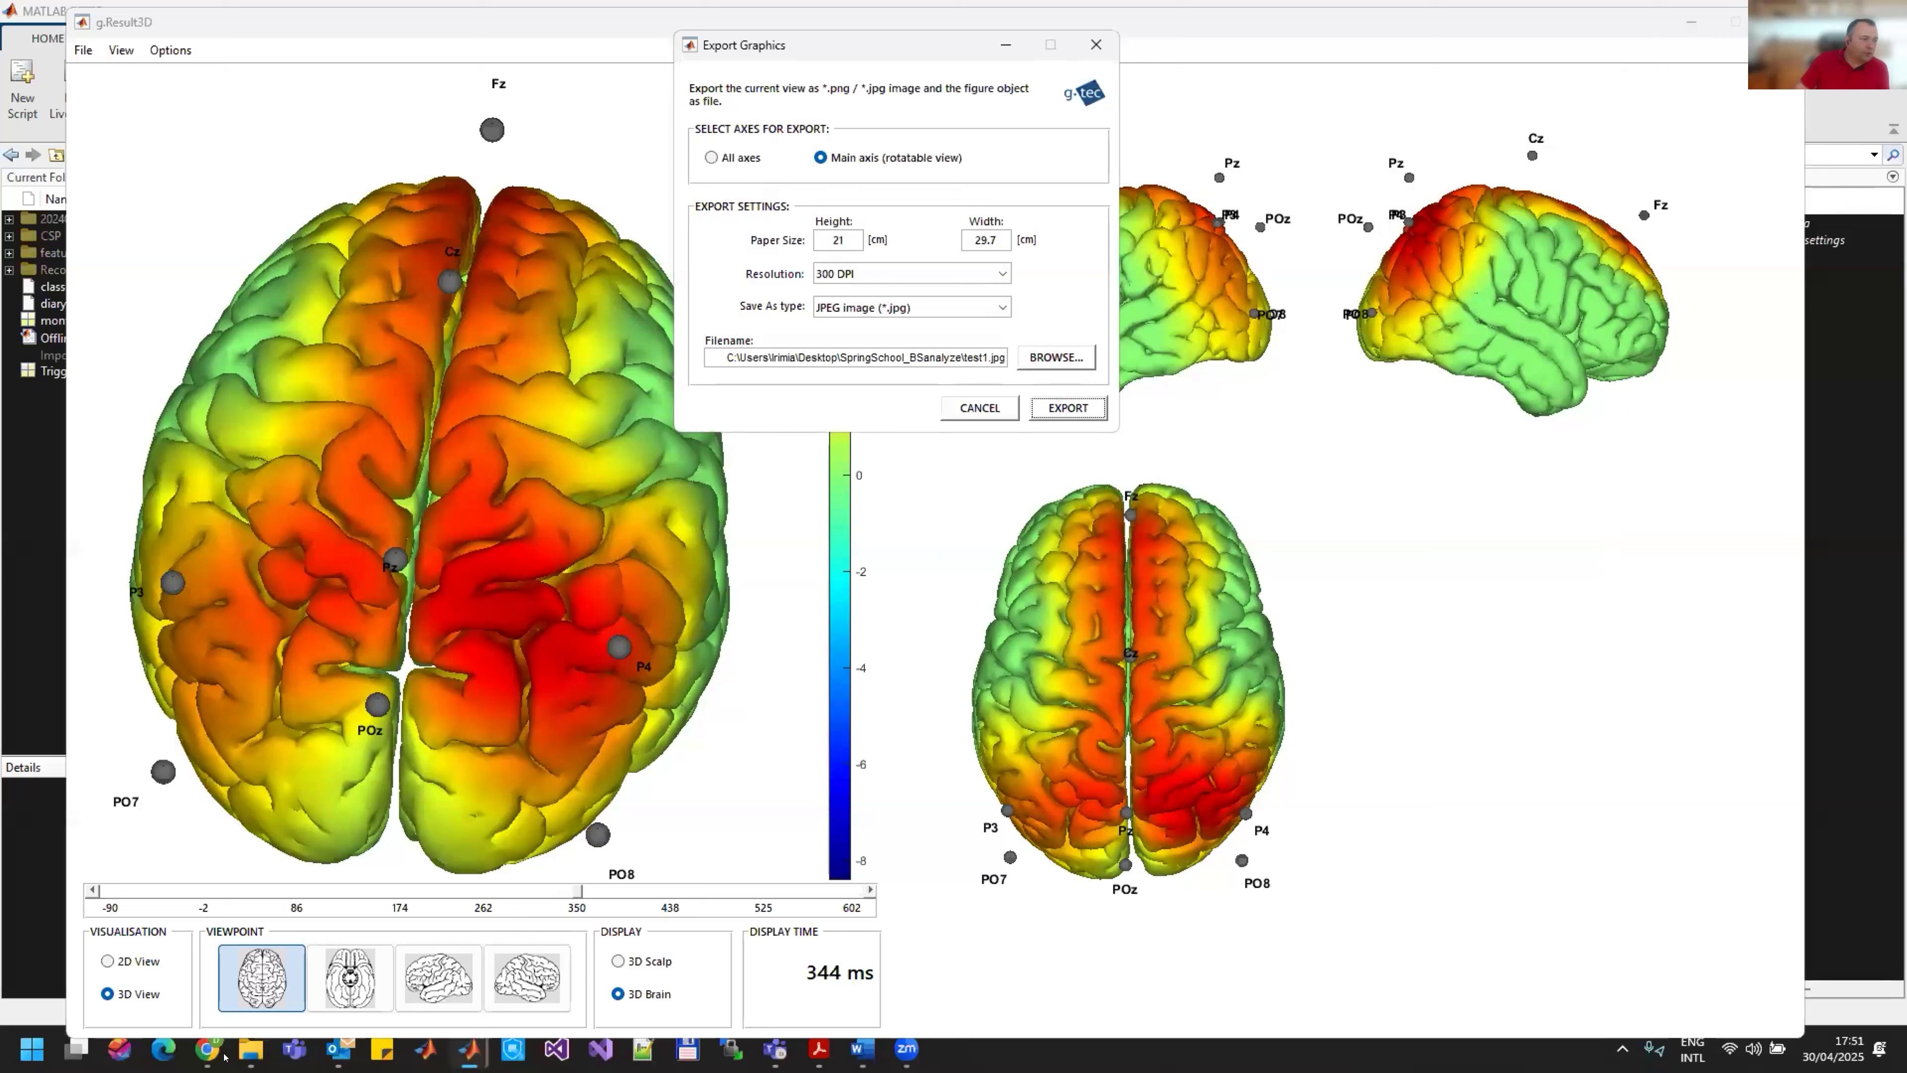
mouse_move(246, 1055)
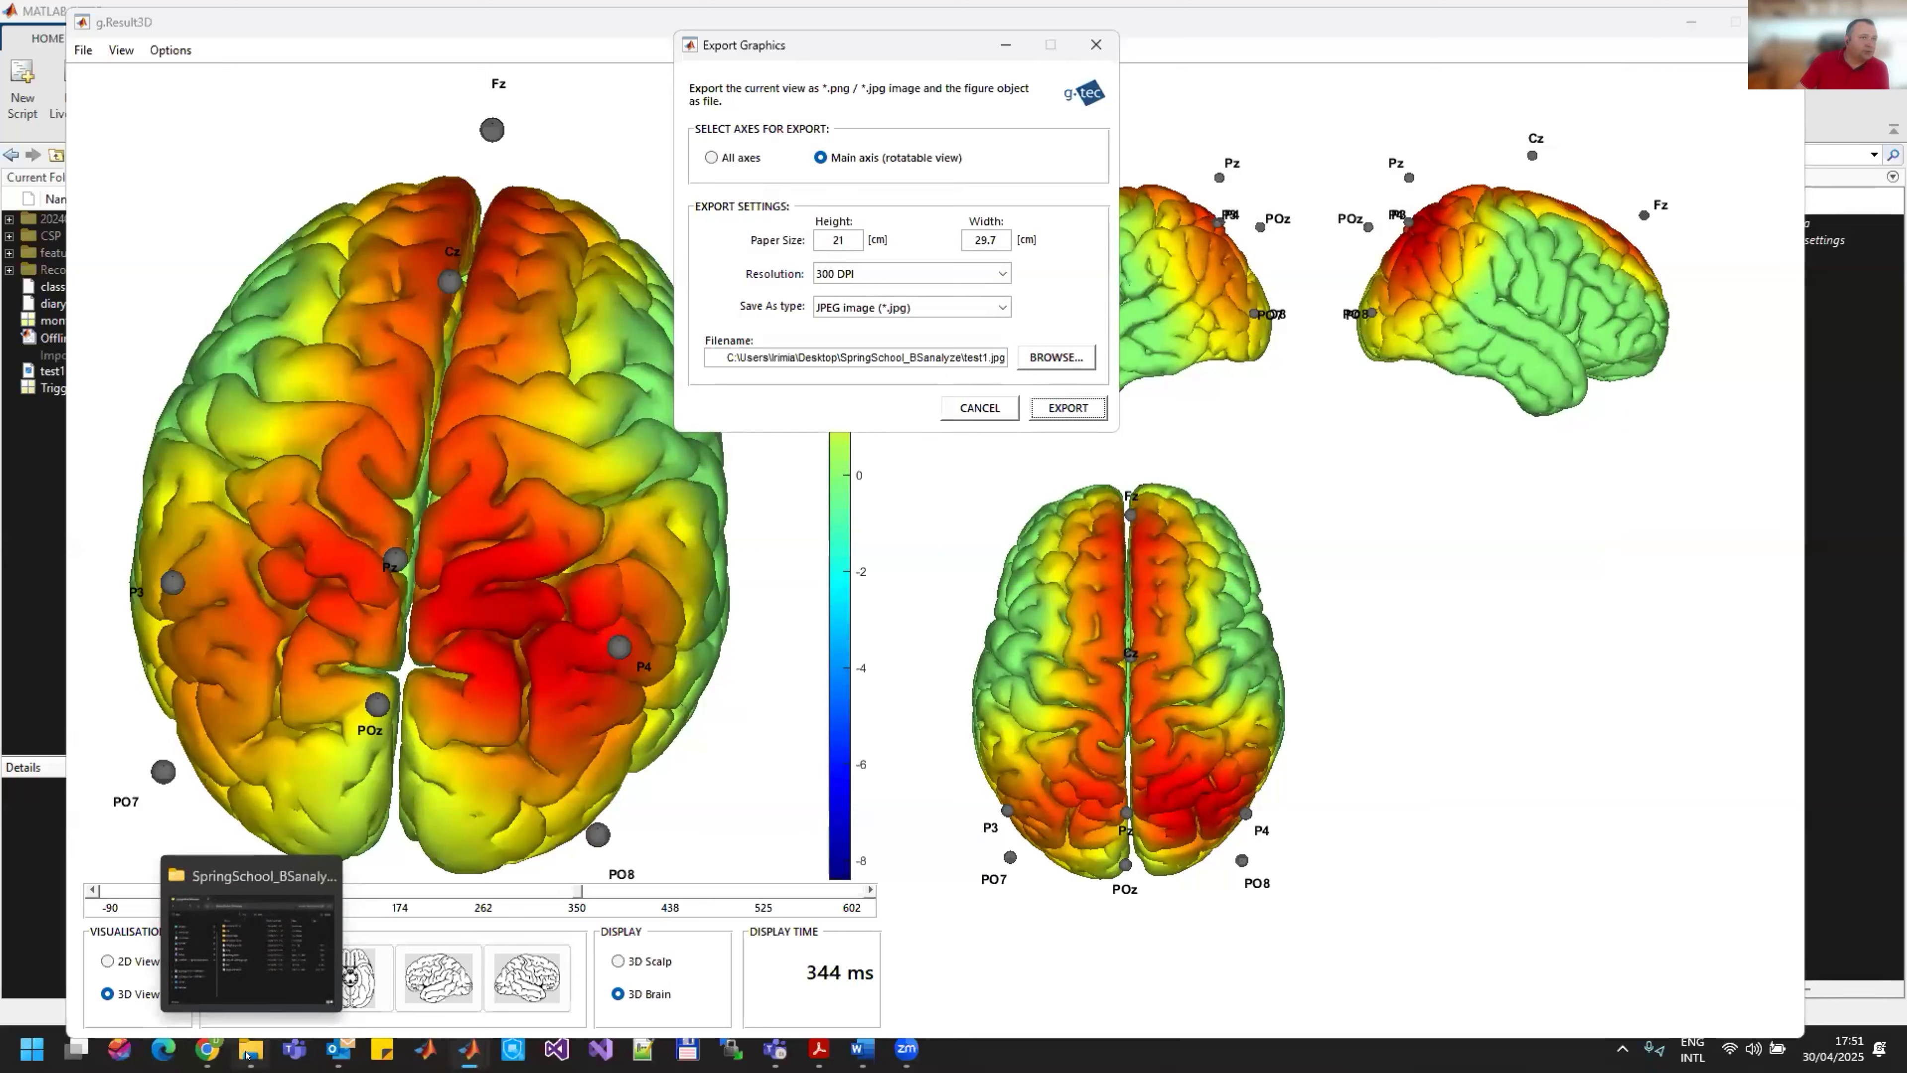
click(1096, 45)
Step: Clear the g.Result3D and Average windows from view and open the exported test1.jpg outside MATLAB
click(1691, 22)
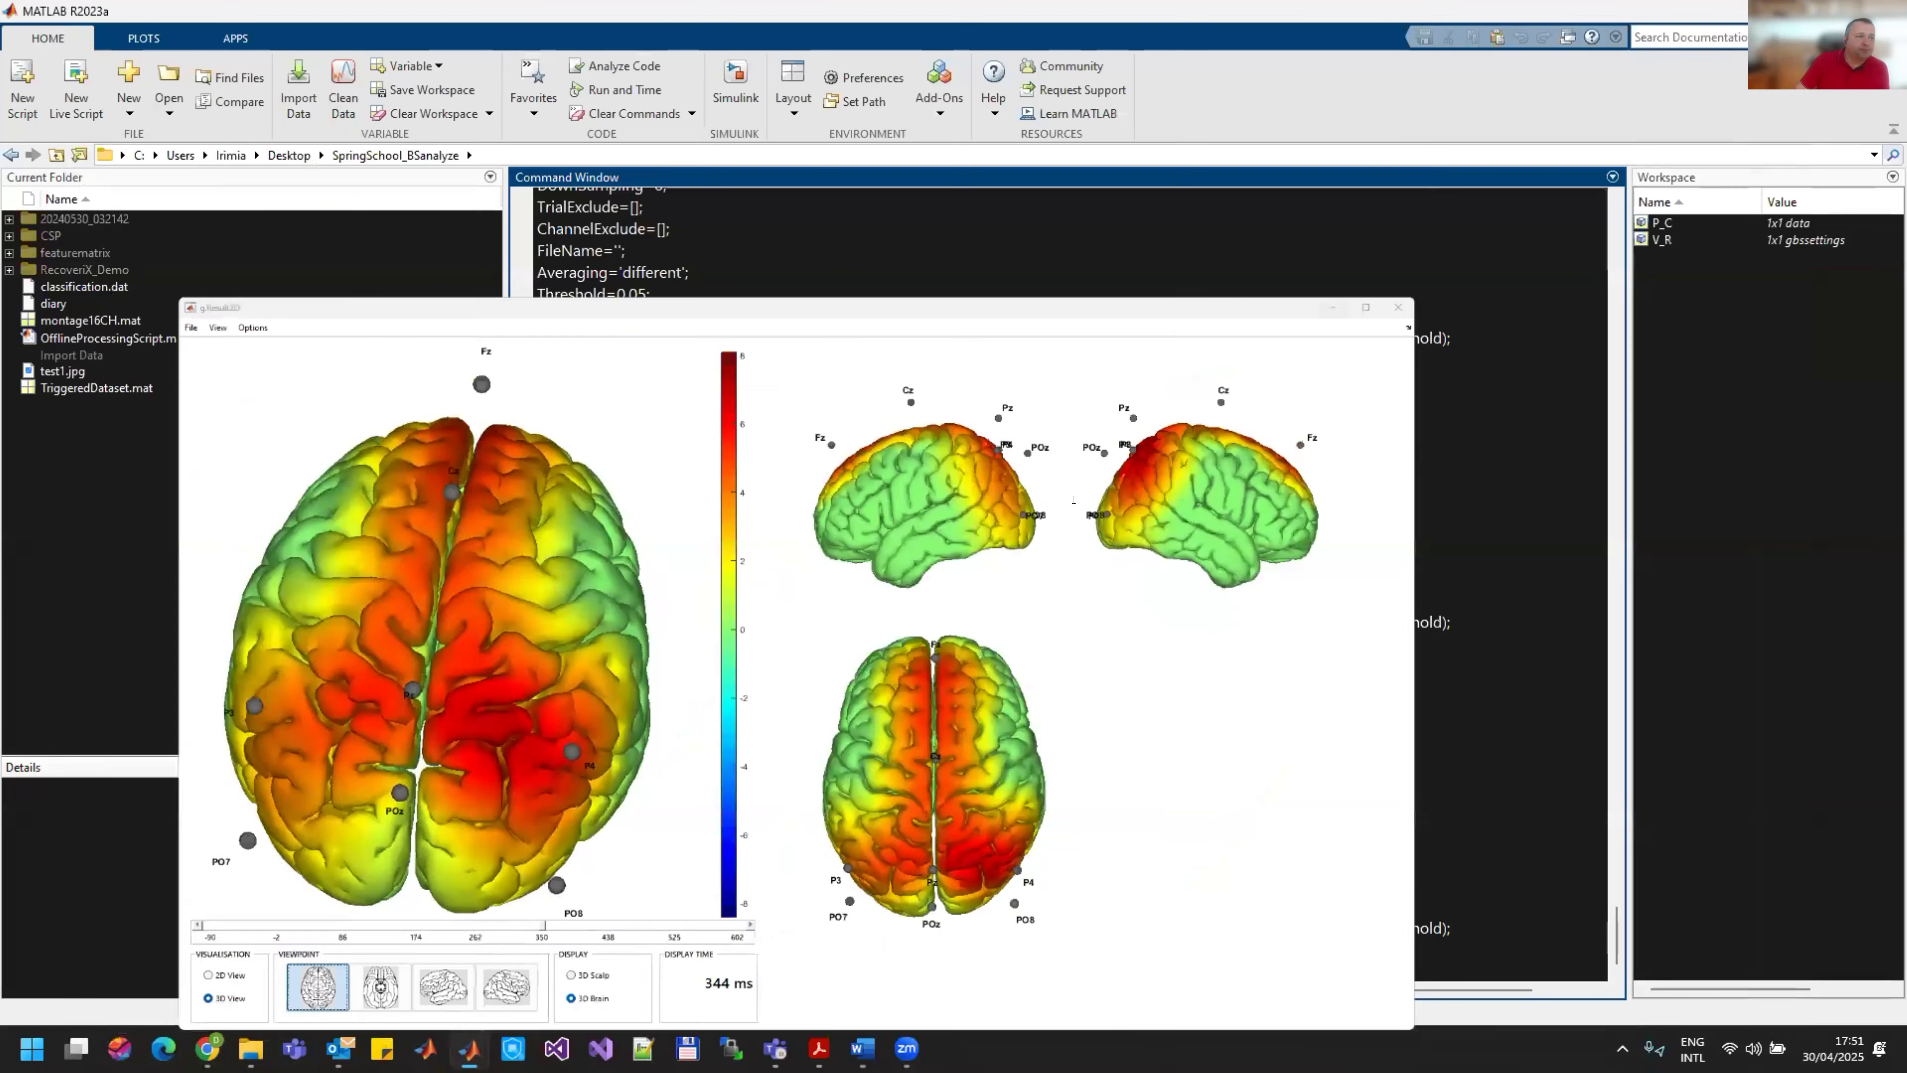
mouse_move(469, 1048)
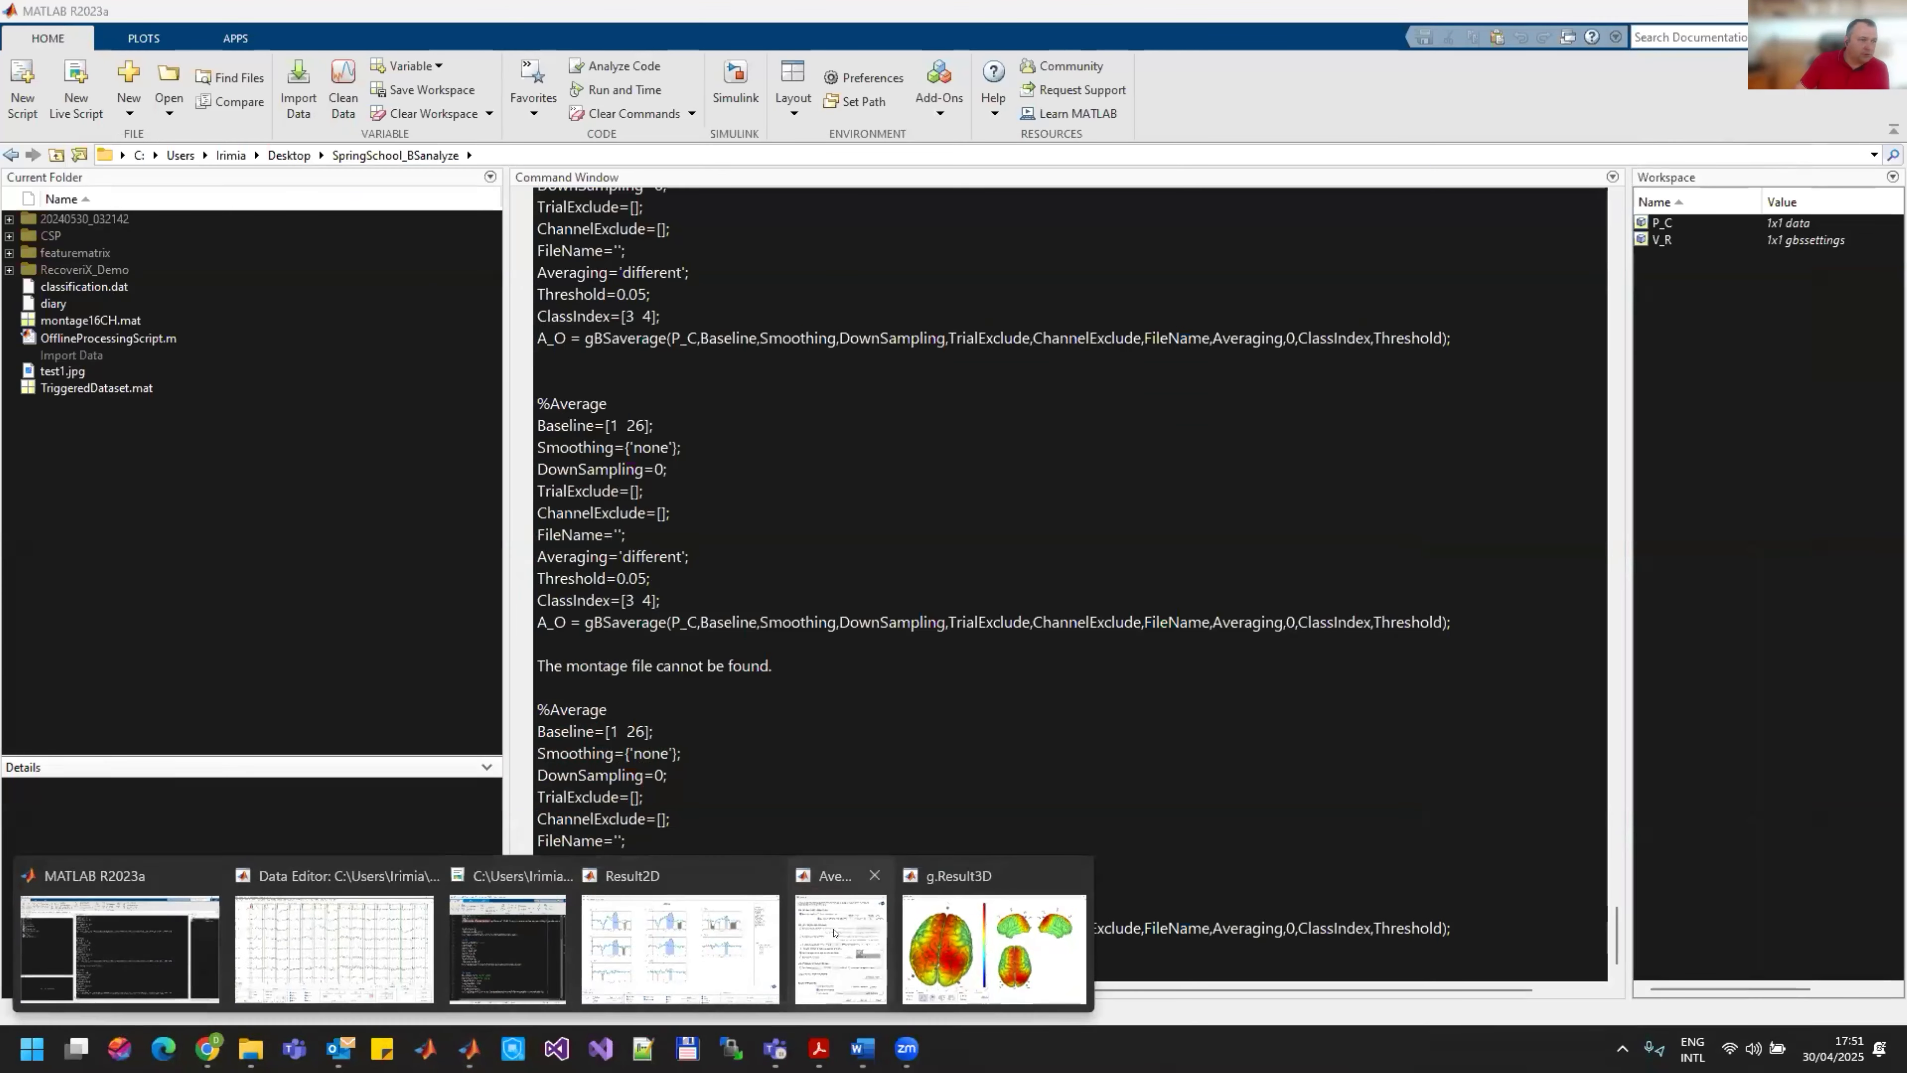
click(841, 949)
click(1041, 204)
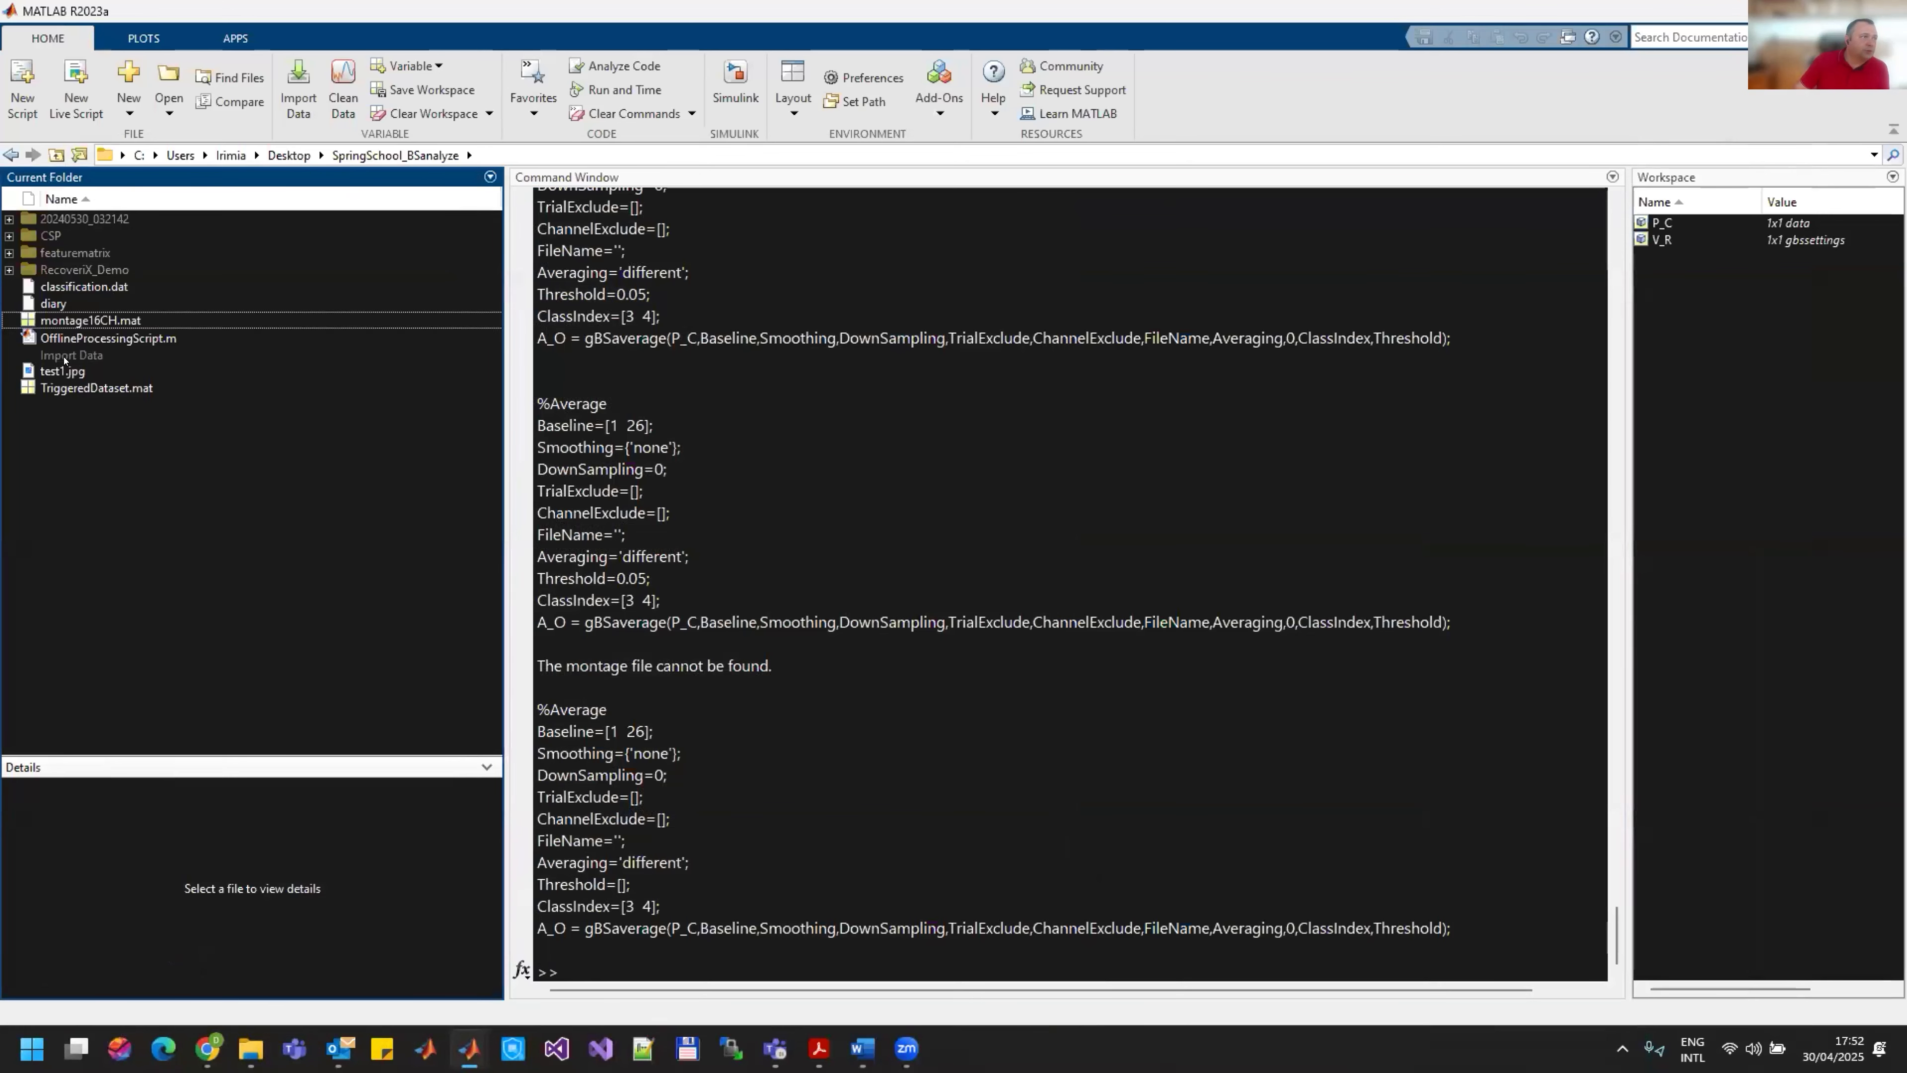
click(55, 371)
right_click(54, 371)
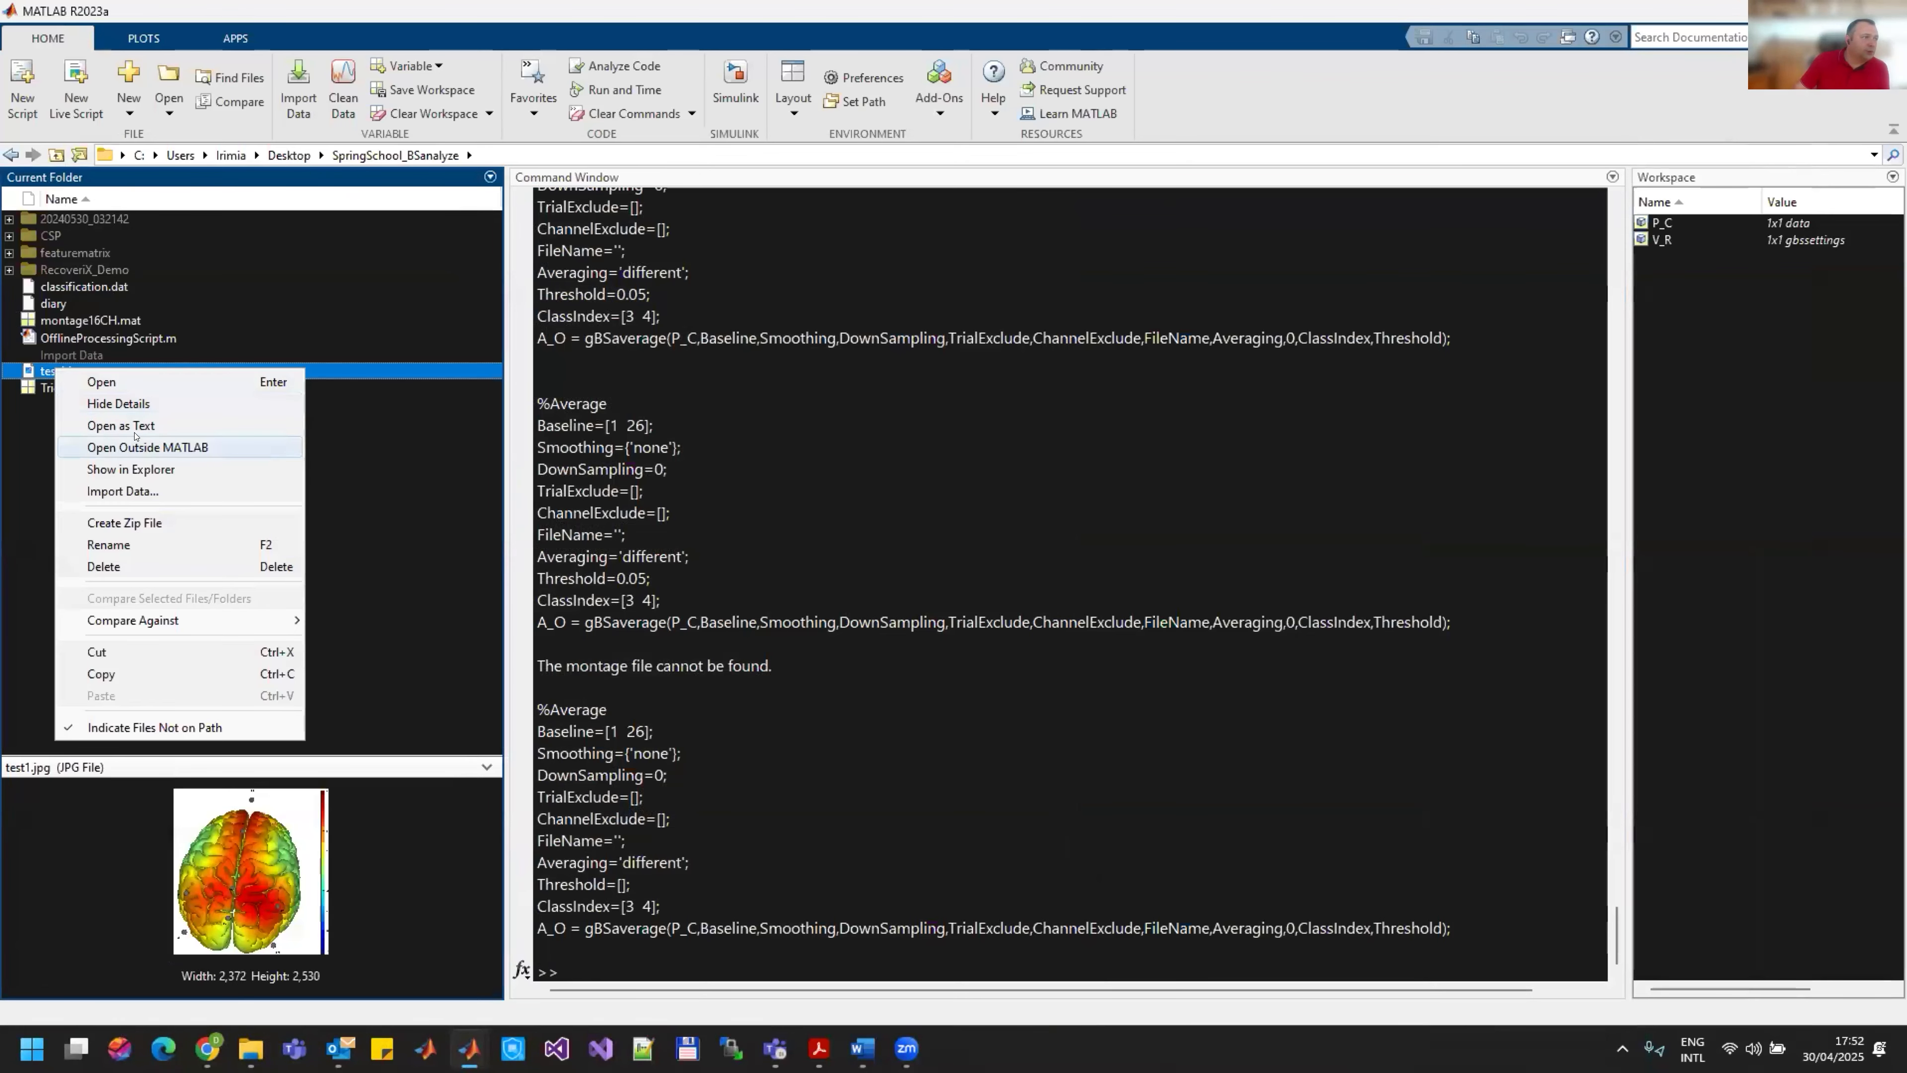
click(176, 443)
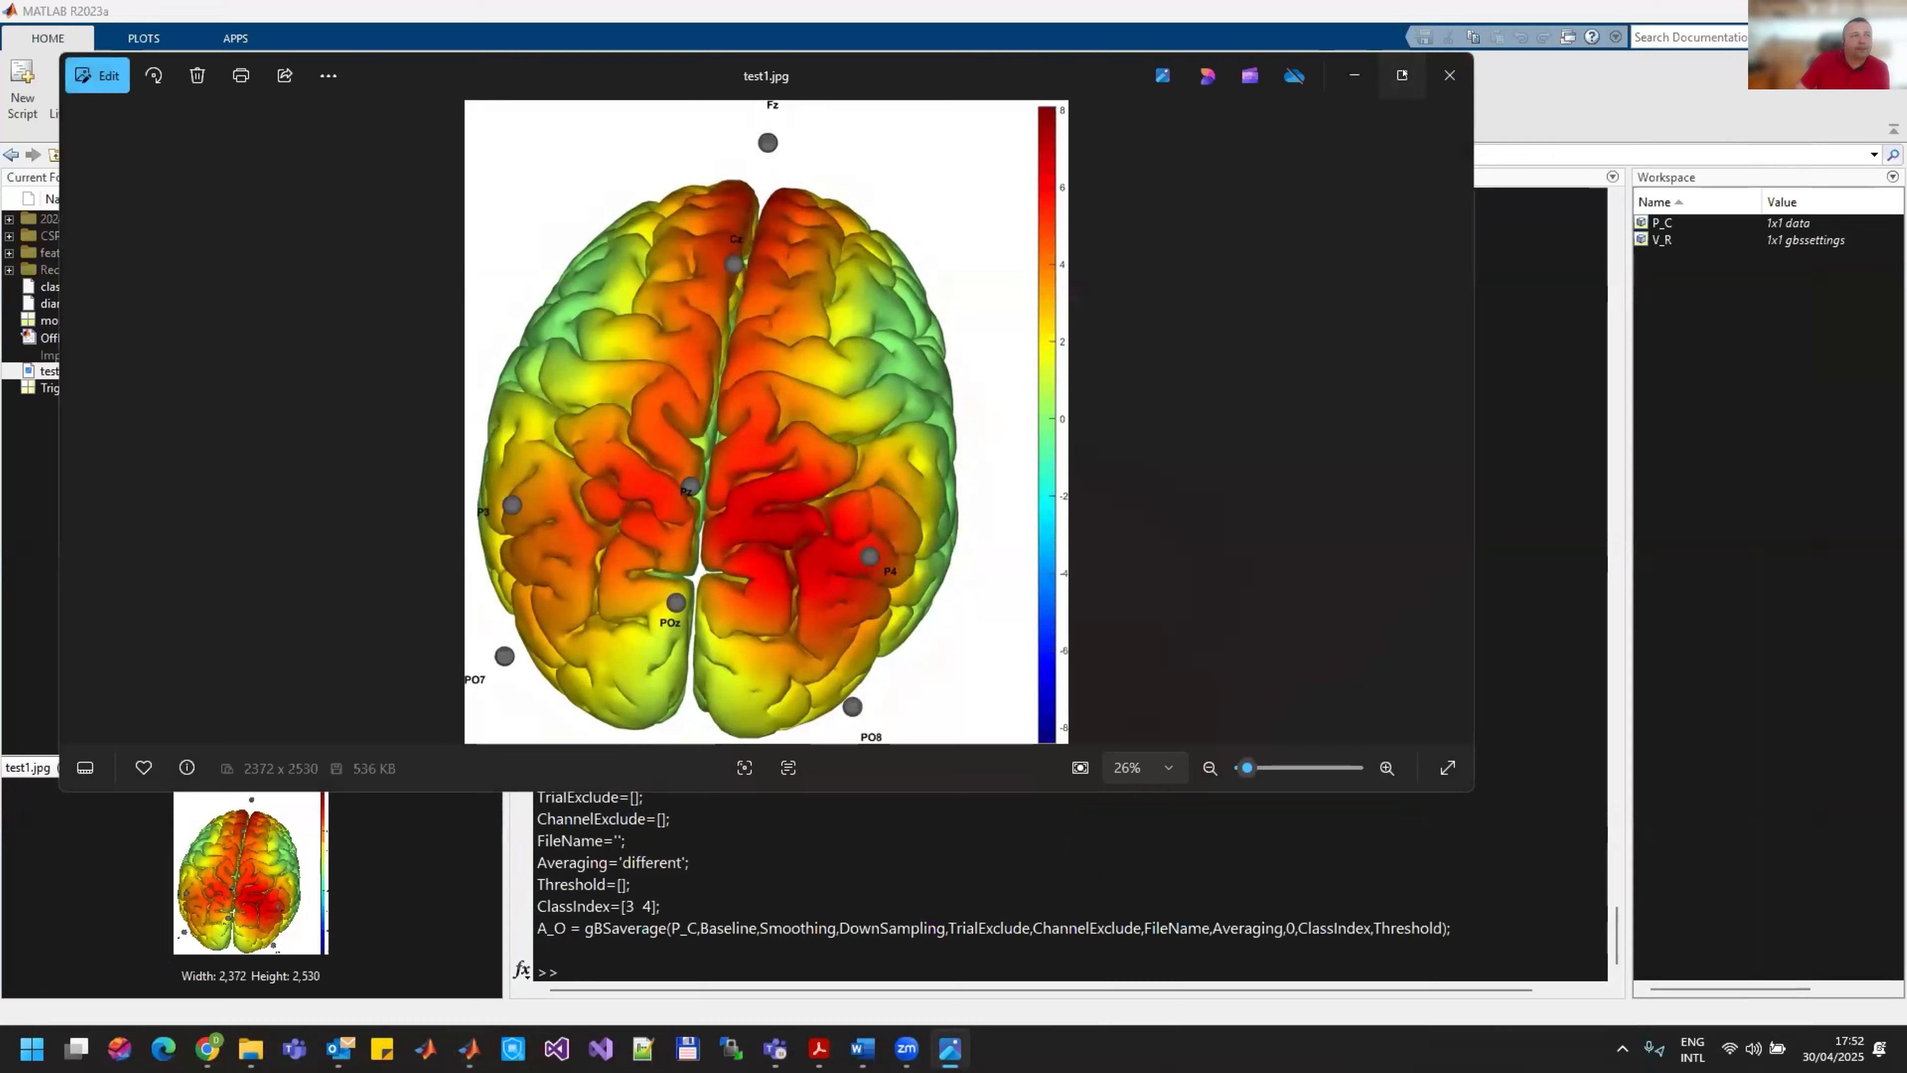
Step: Maximize the image viewer, examine the exported brain map up close and as a whole, and close the viewer
click(1402, 75)
scroll(910, 597, up, 3)
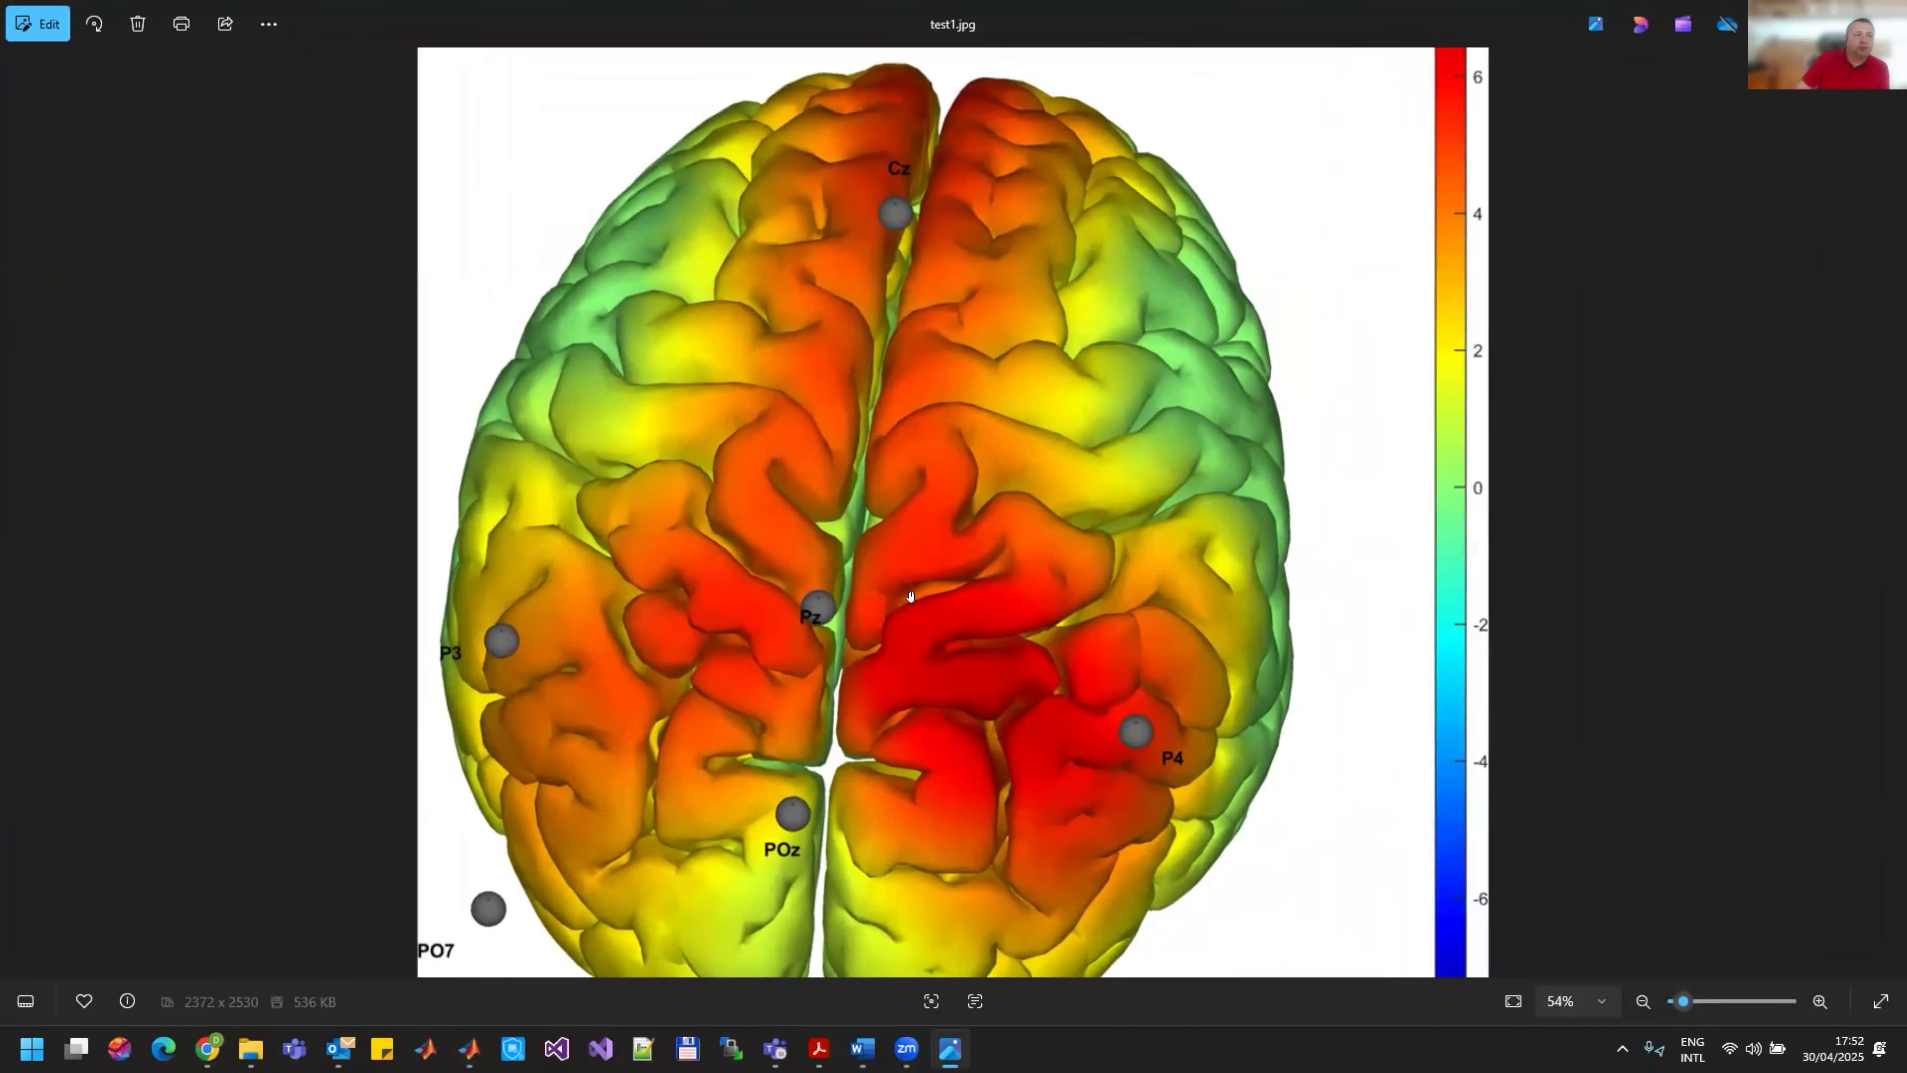
scroll(910, 596, down, 3)
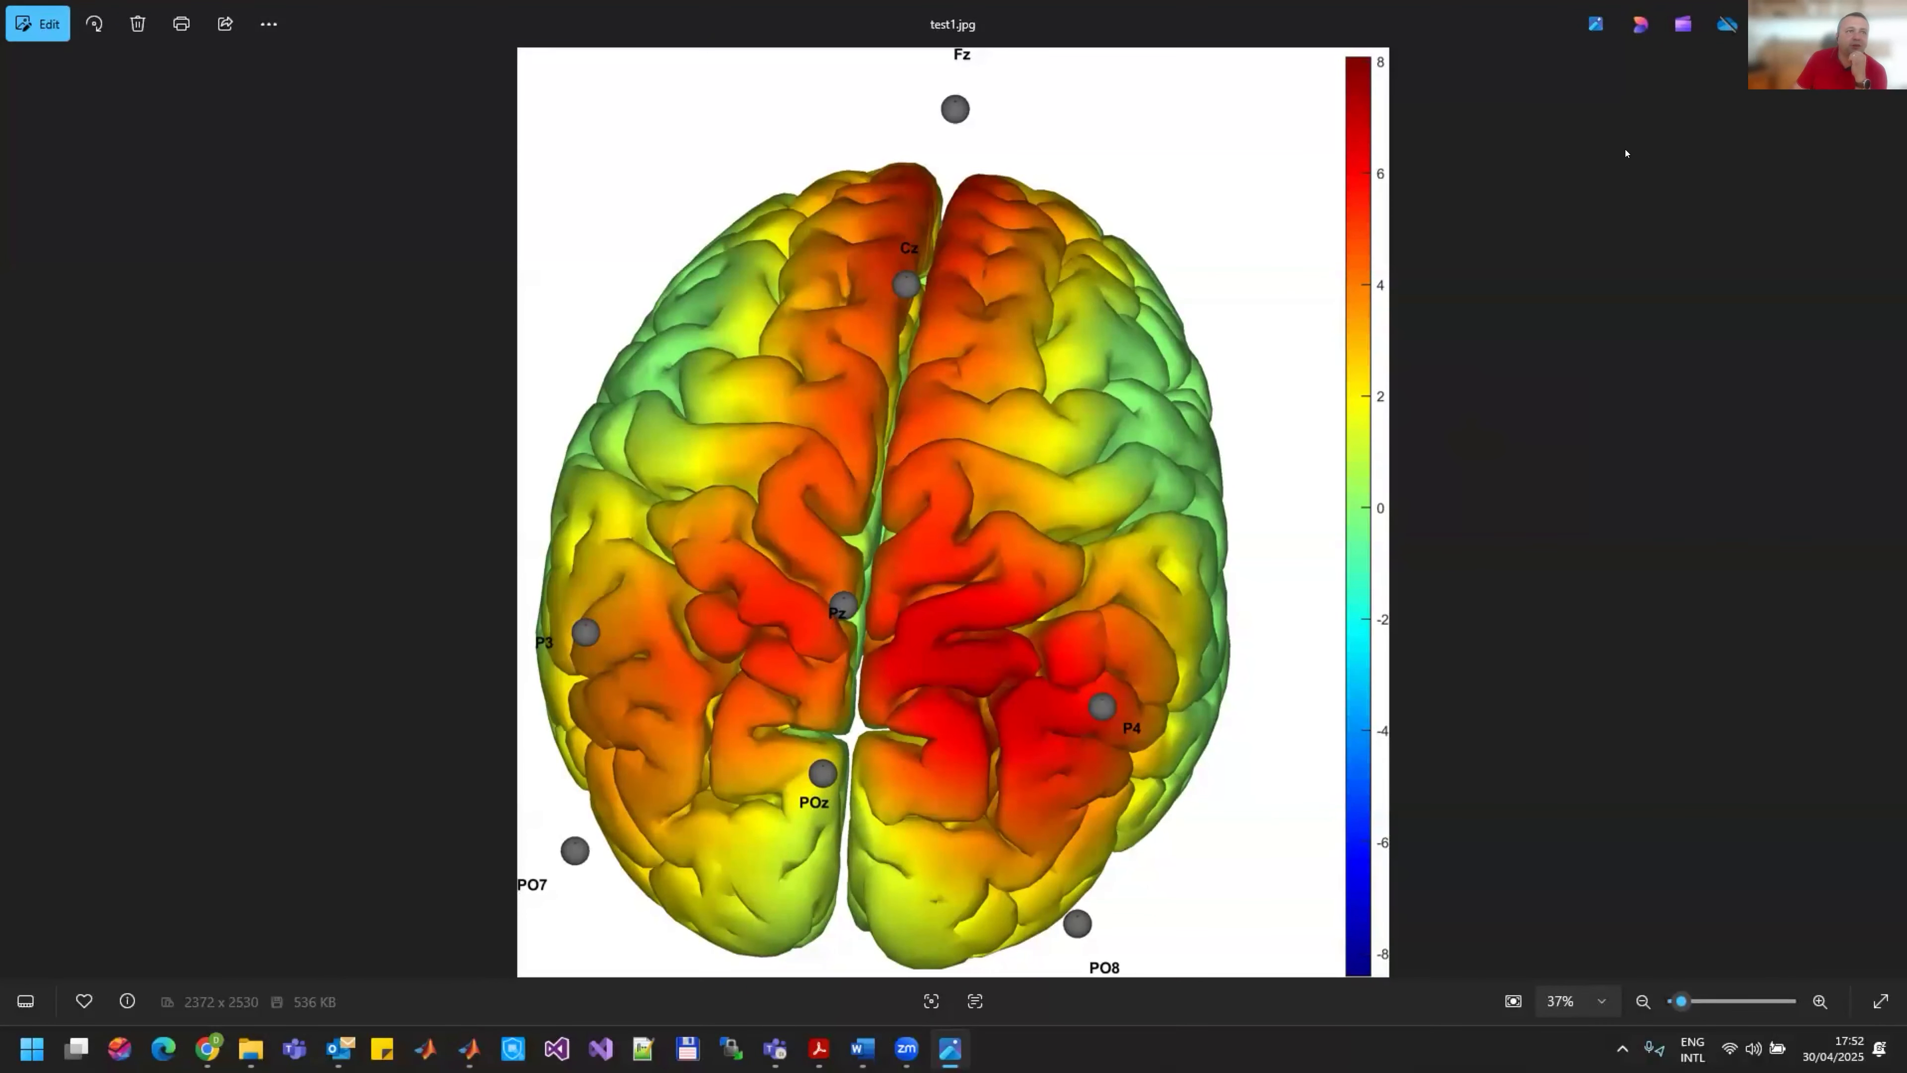
key(alt+F4)
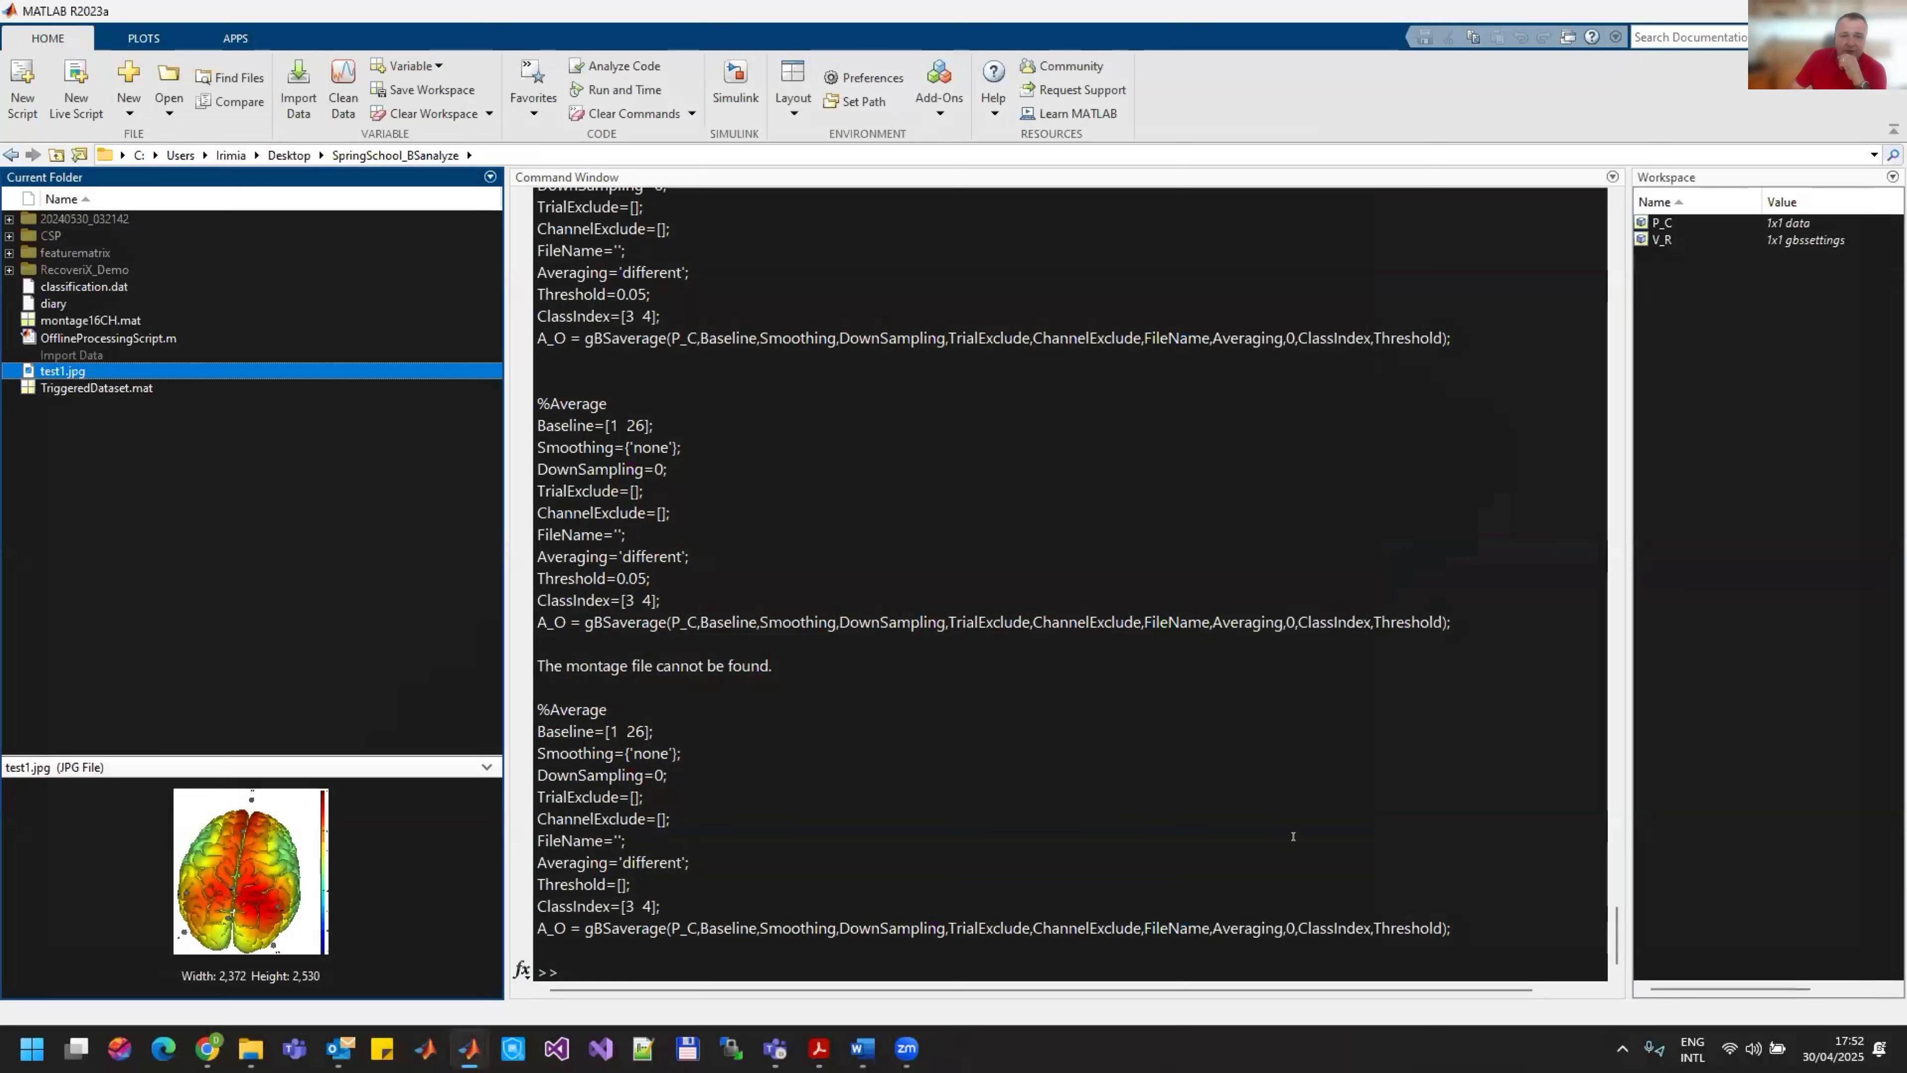